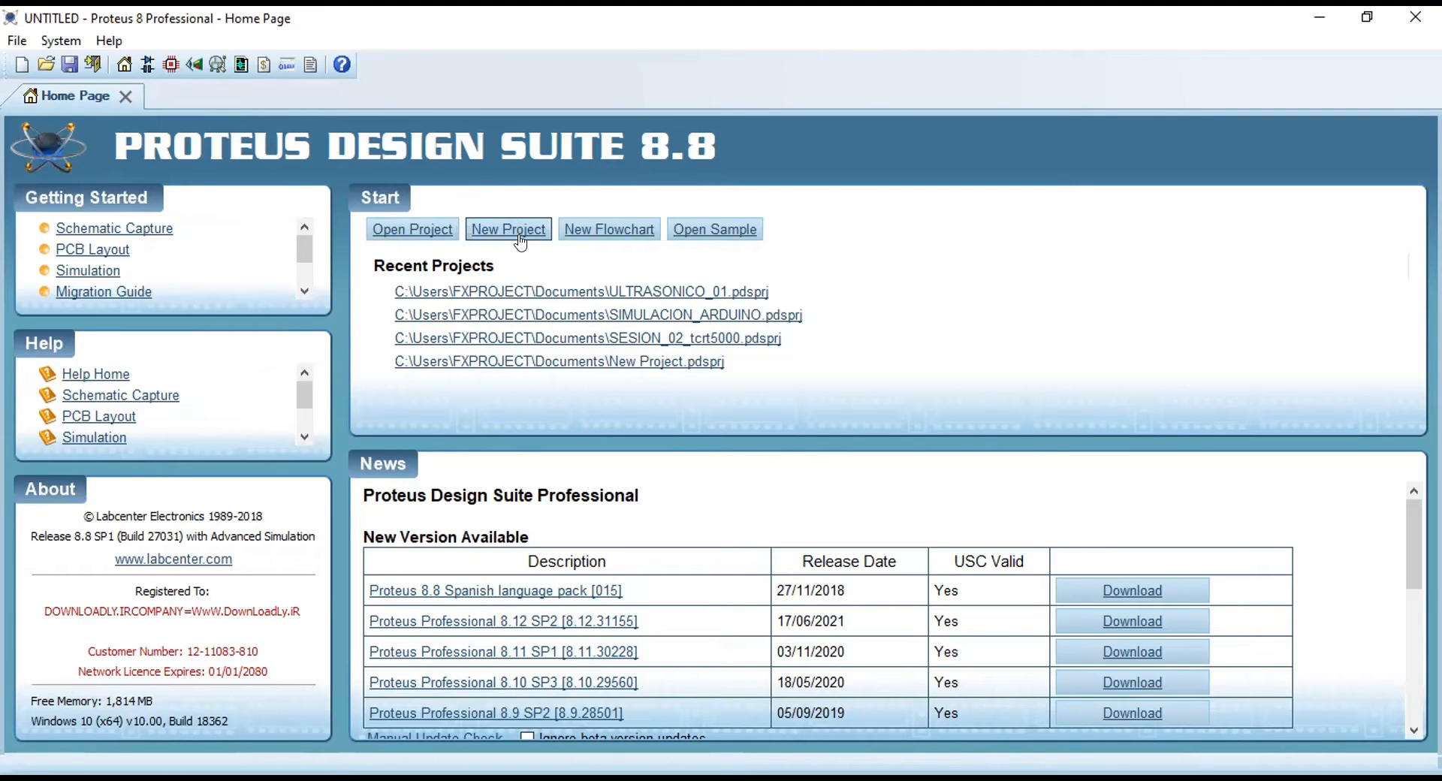
Start a new project and name it BIPOLAR in place of the default file name.
left_click(512, 230)
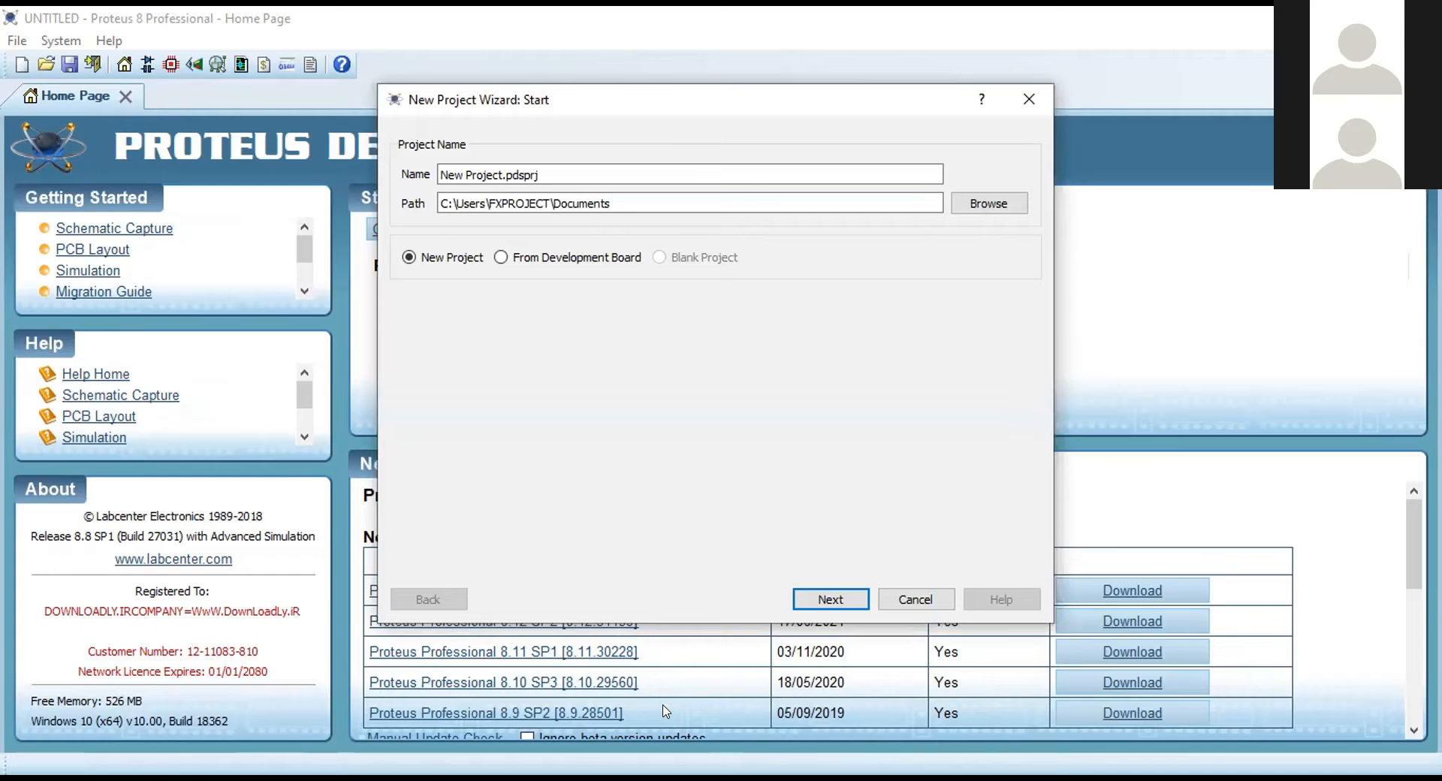
left_click(846, 601)
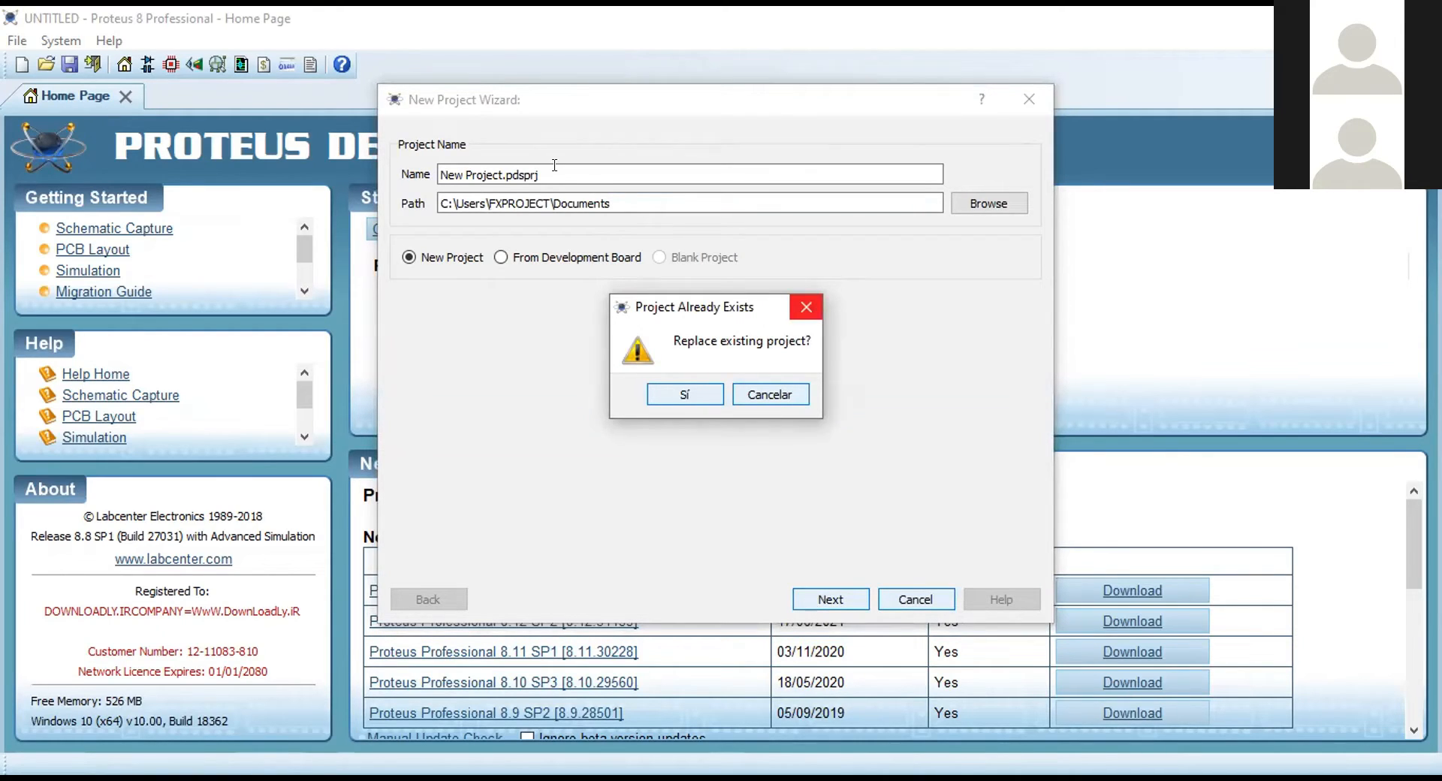
key("Escape")
key("ctrl+a")
key("BackSpace")
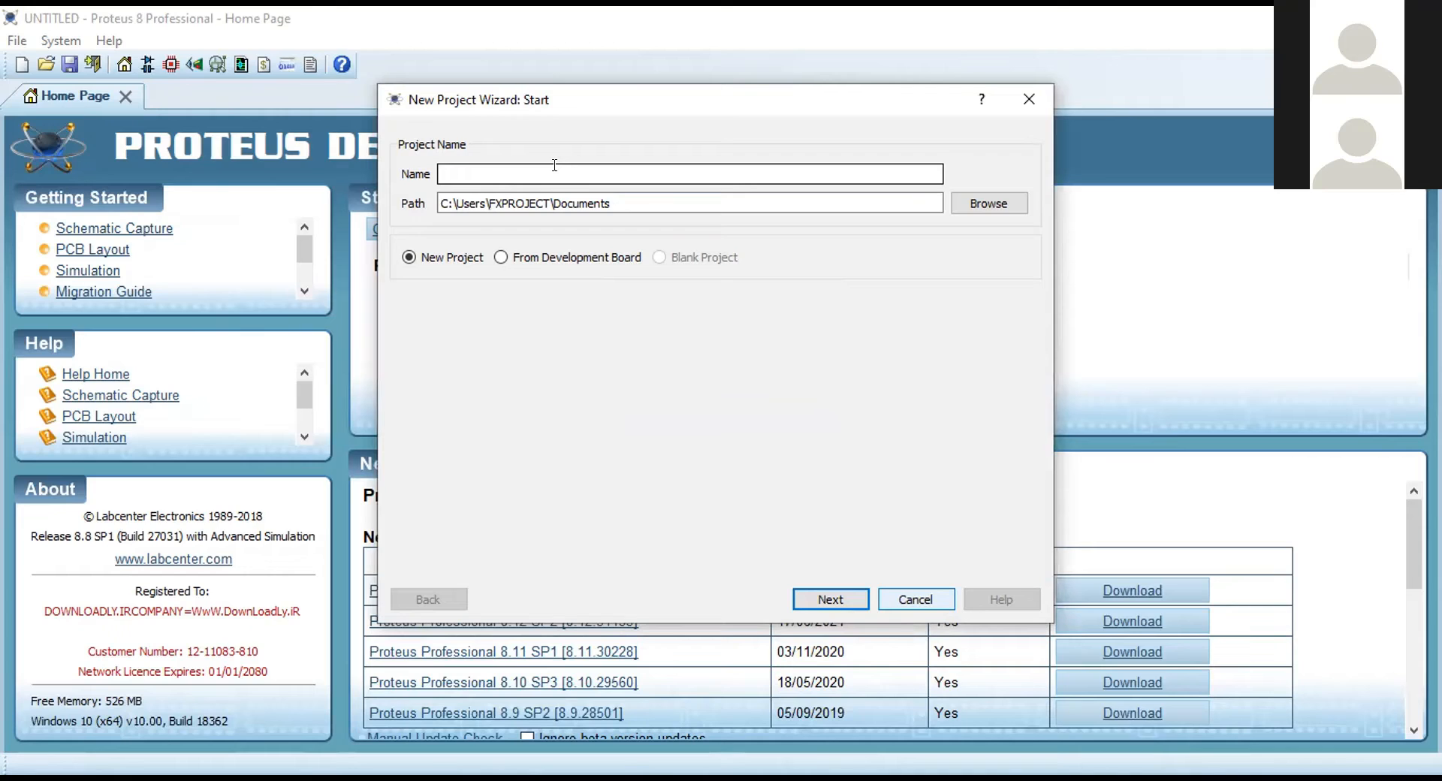
type("BIPOLAR")
Accept the default schematic setup and create the project without a PCB layout or firmware.
left_click(823, 605)
left_click(833, 604)
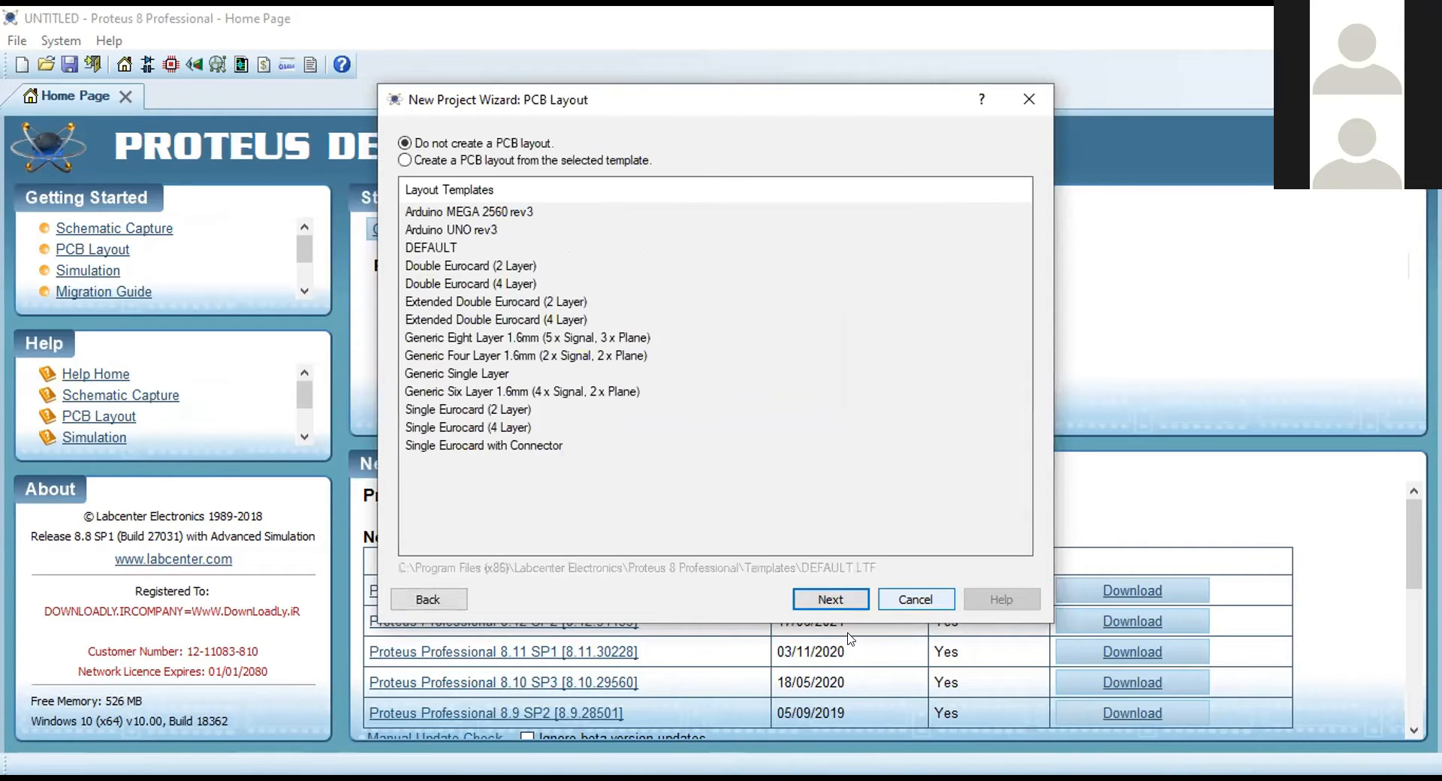
left_click(832, 597)
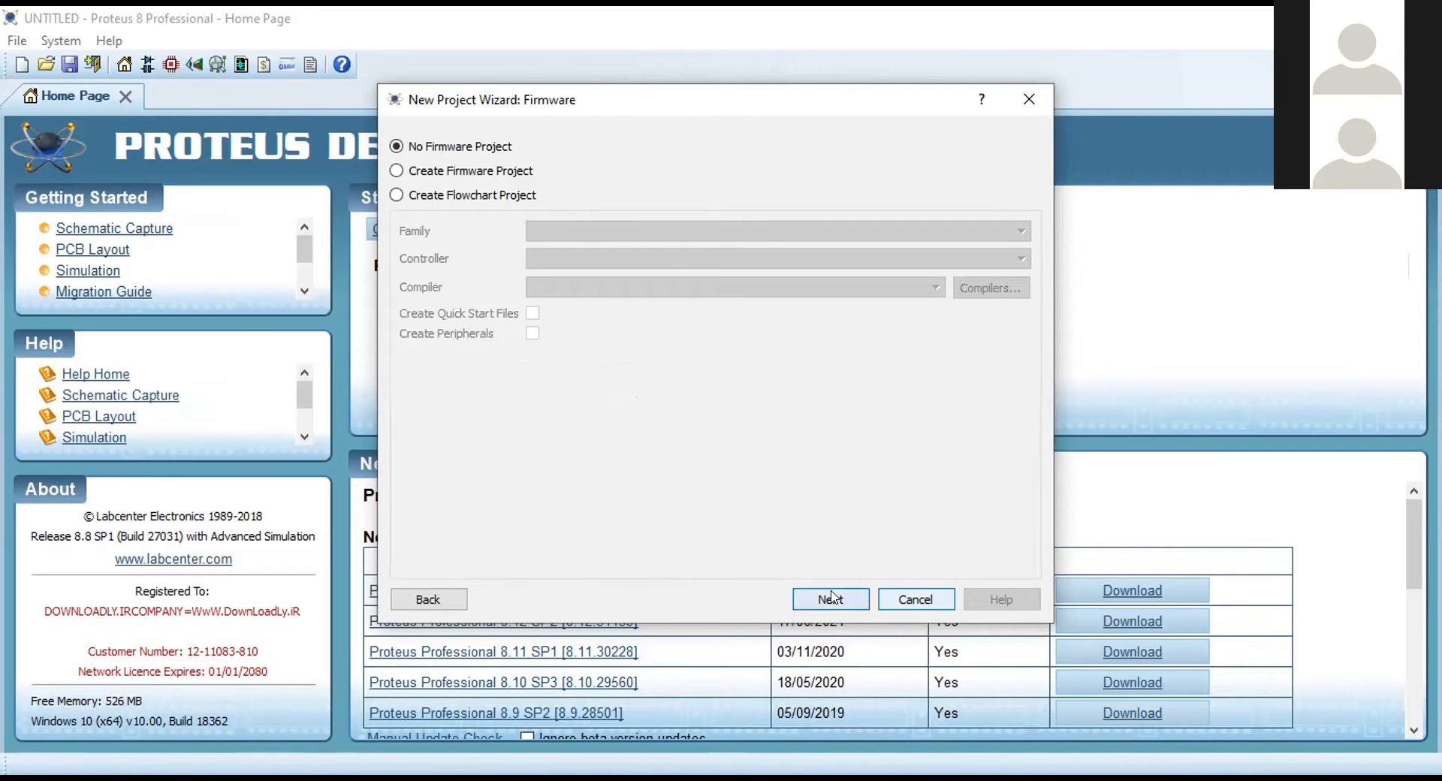
left_click(832, 597)
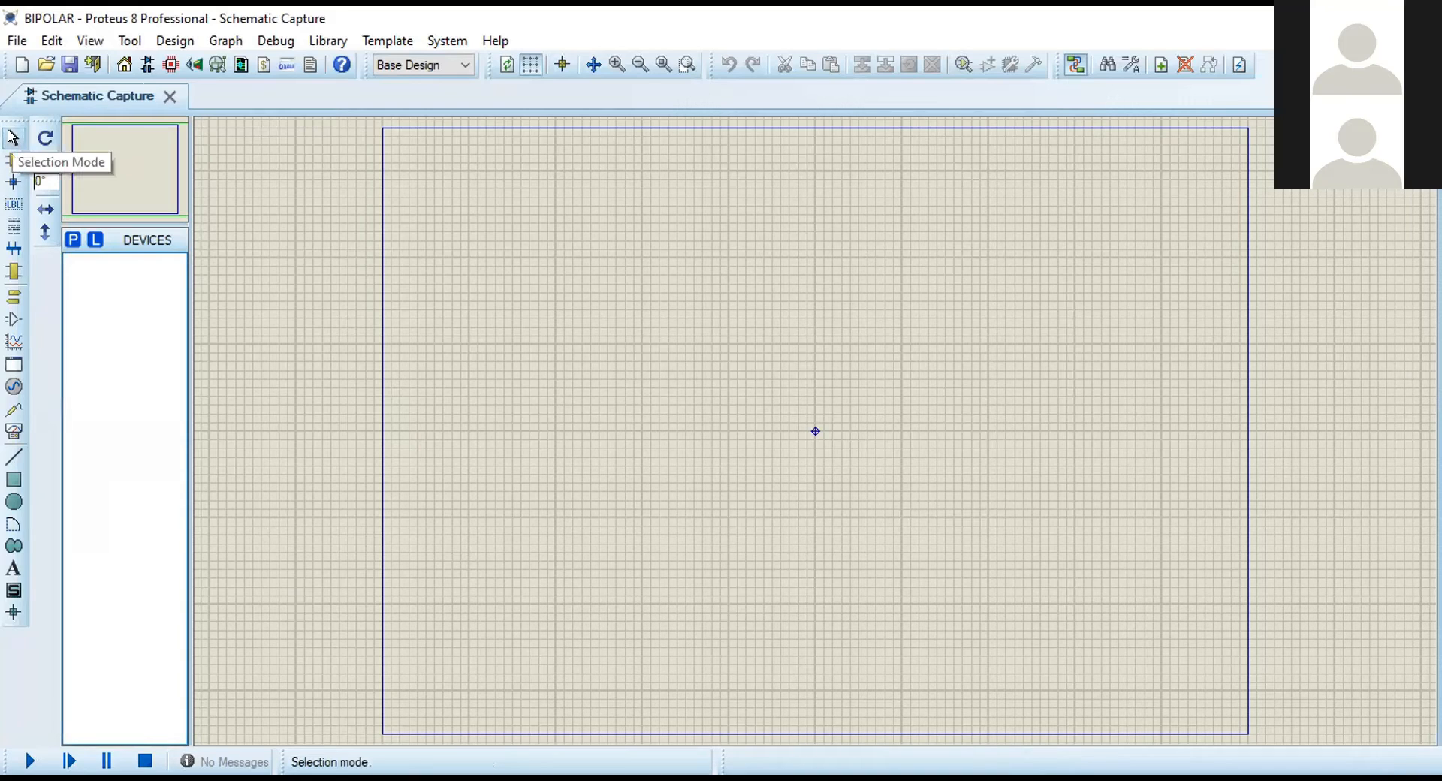
Examine the schematic editor's drawing modes, including the available terminals, 2D graphics styles and virtual instruments.
left_click(11, 183)
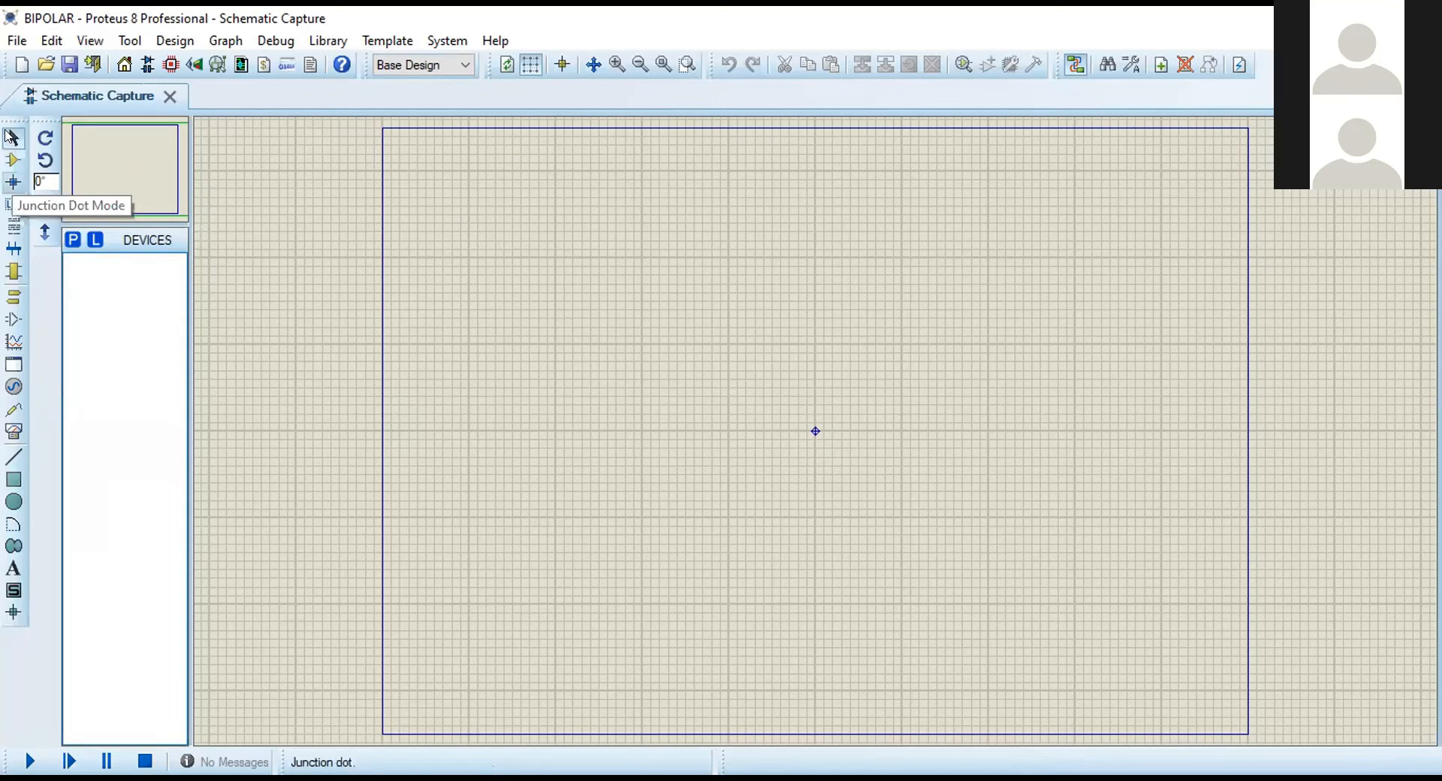
left_click(13, 140)
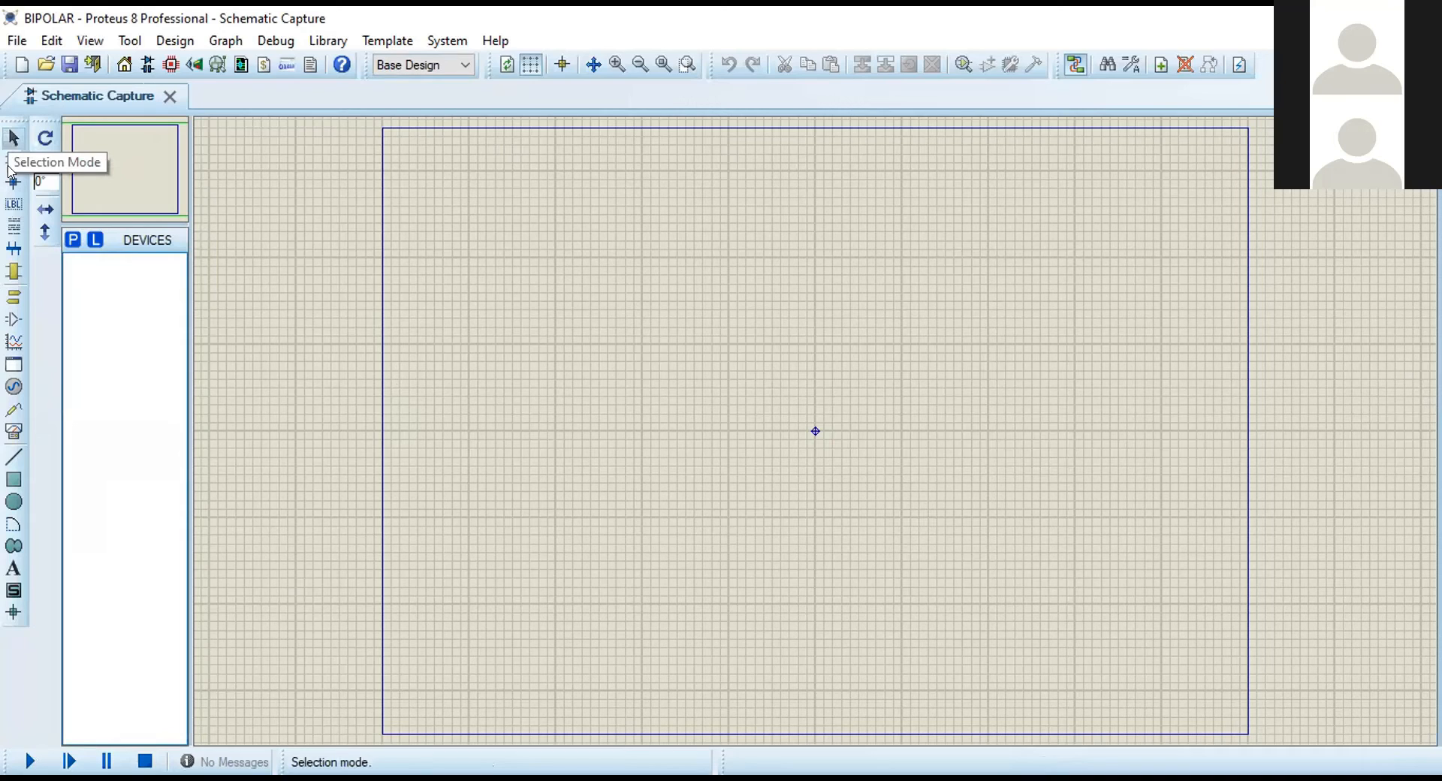
left_click(11, 162)
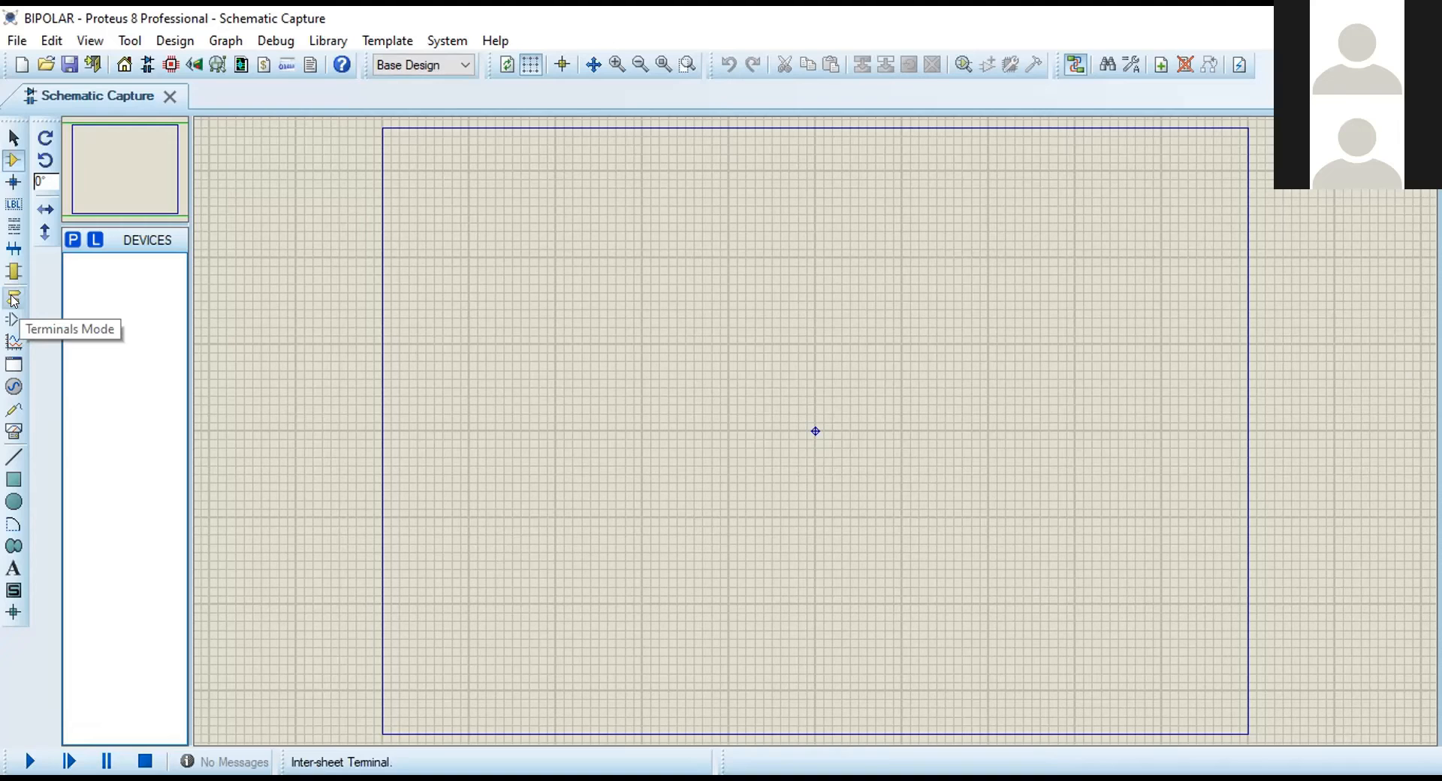
left_click(13, 300)
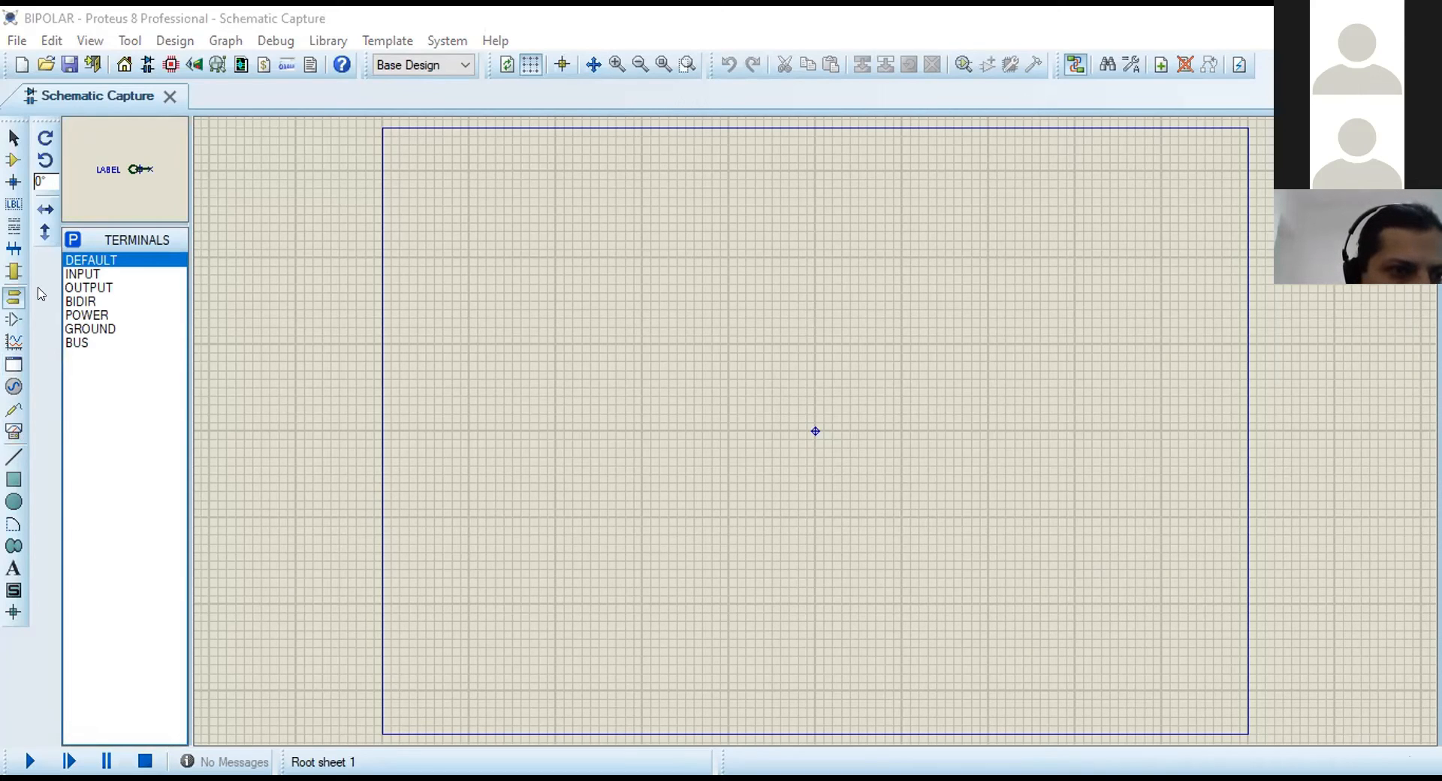
left_click(14, 479)
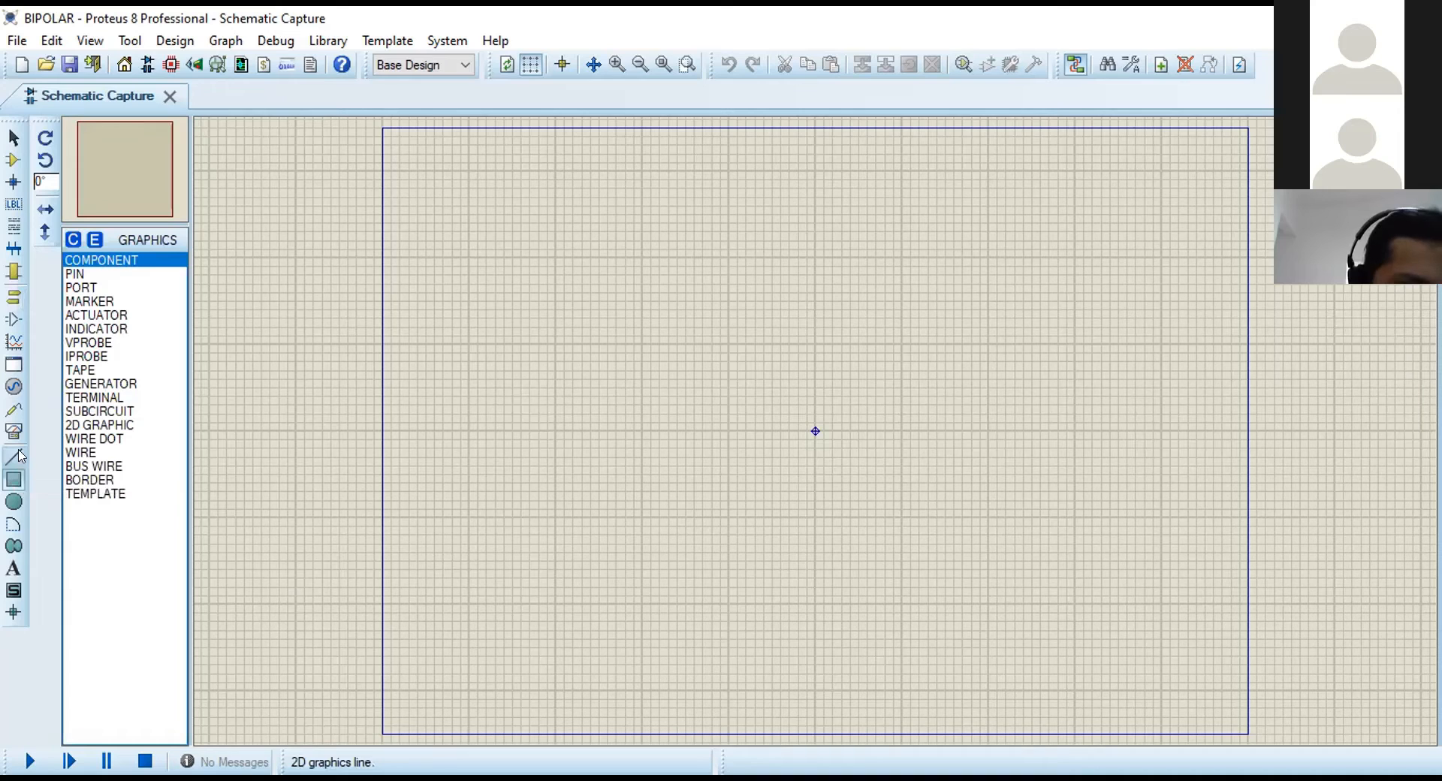
left_click(18, 161)
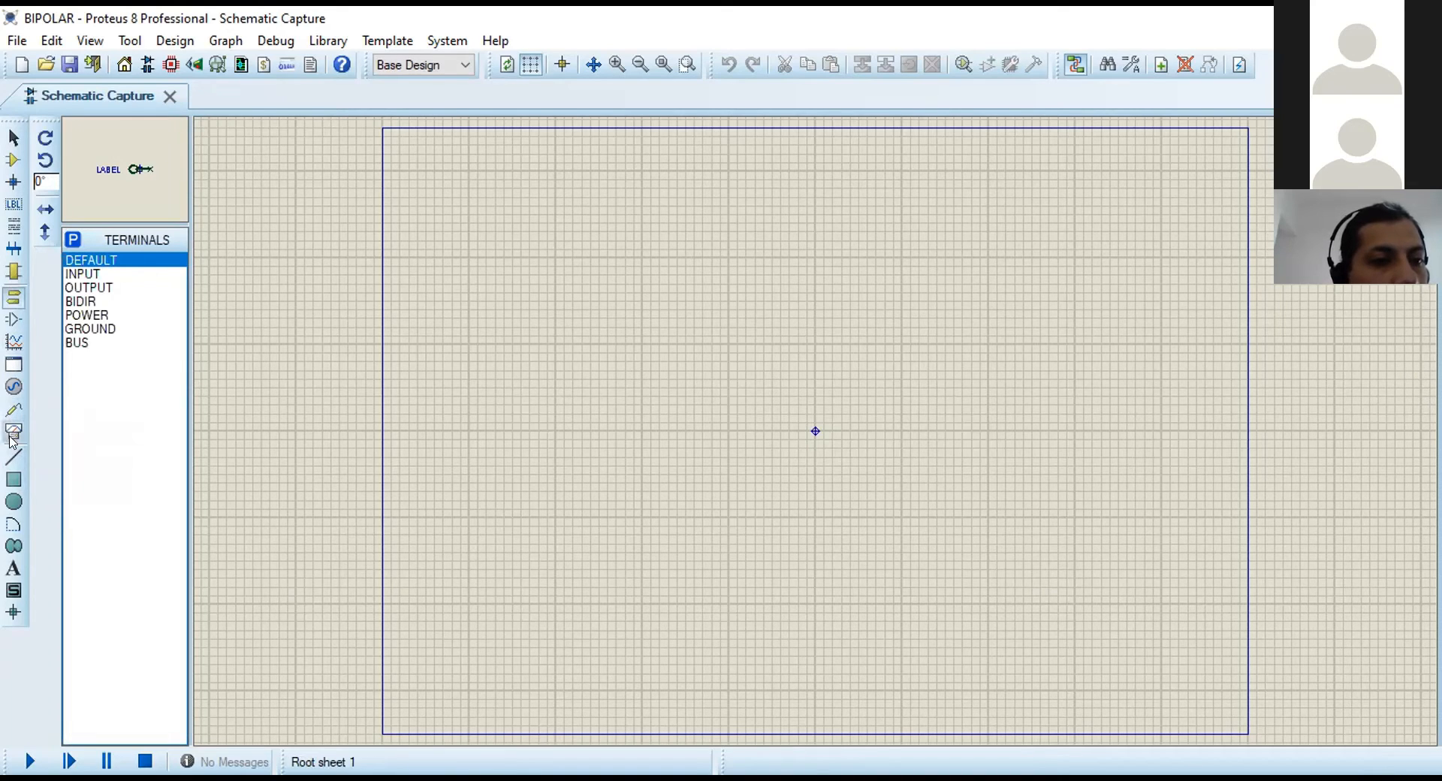
left_click(12, 431)
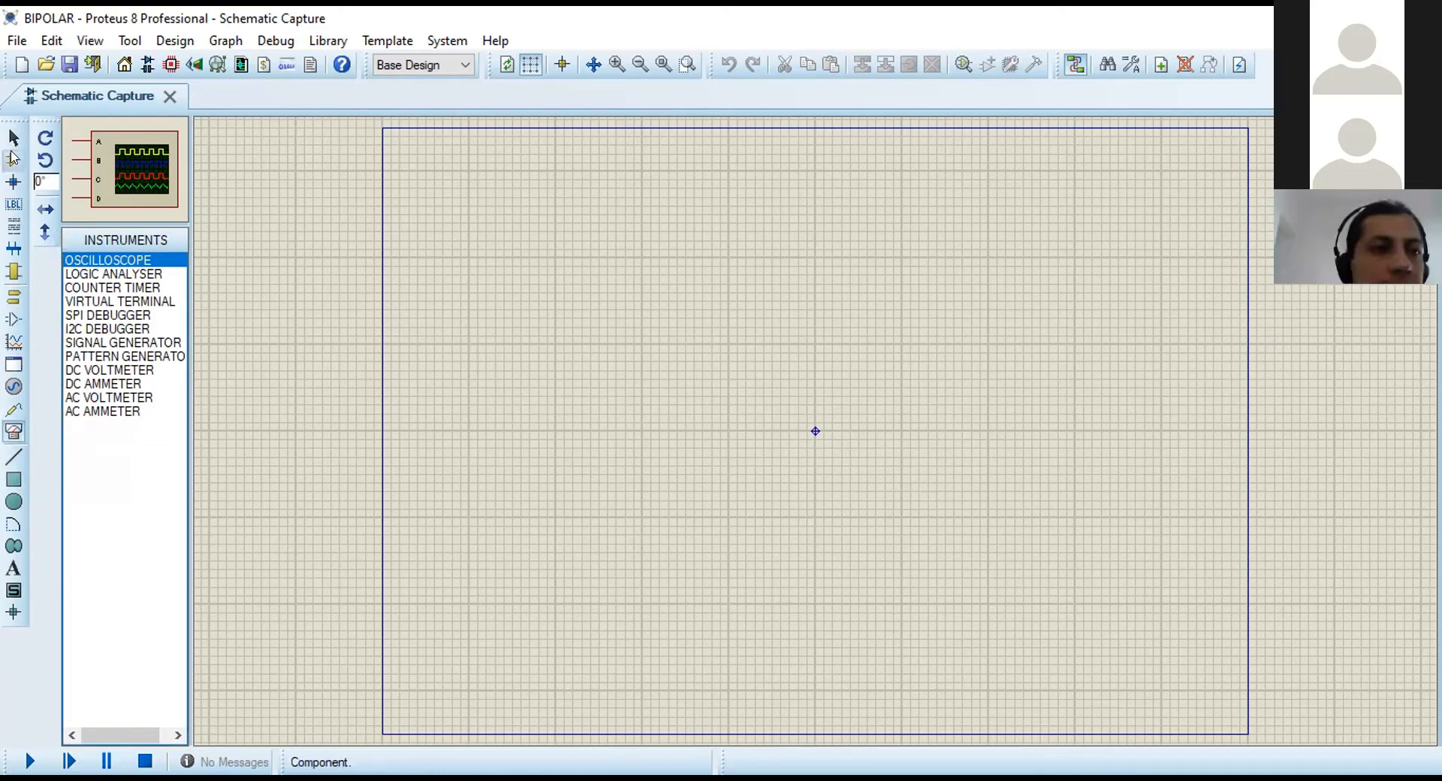
Find the 7805 positive voltage regulator in the device library and place it in the upper part of the sheet.
left_click(12, 160)
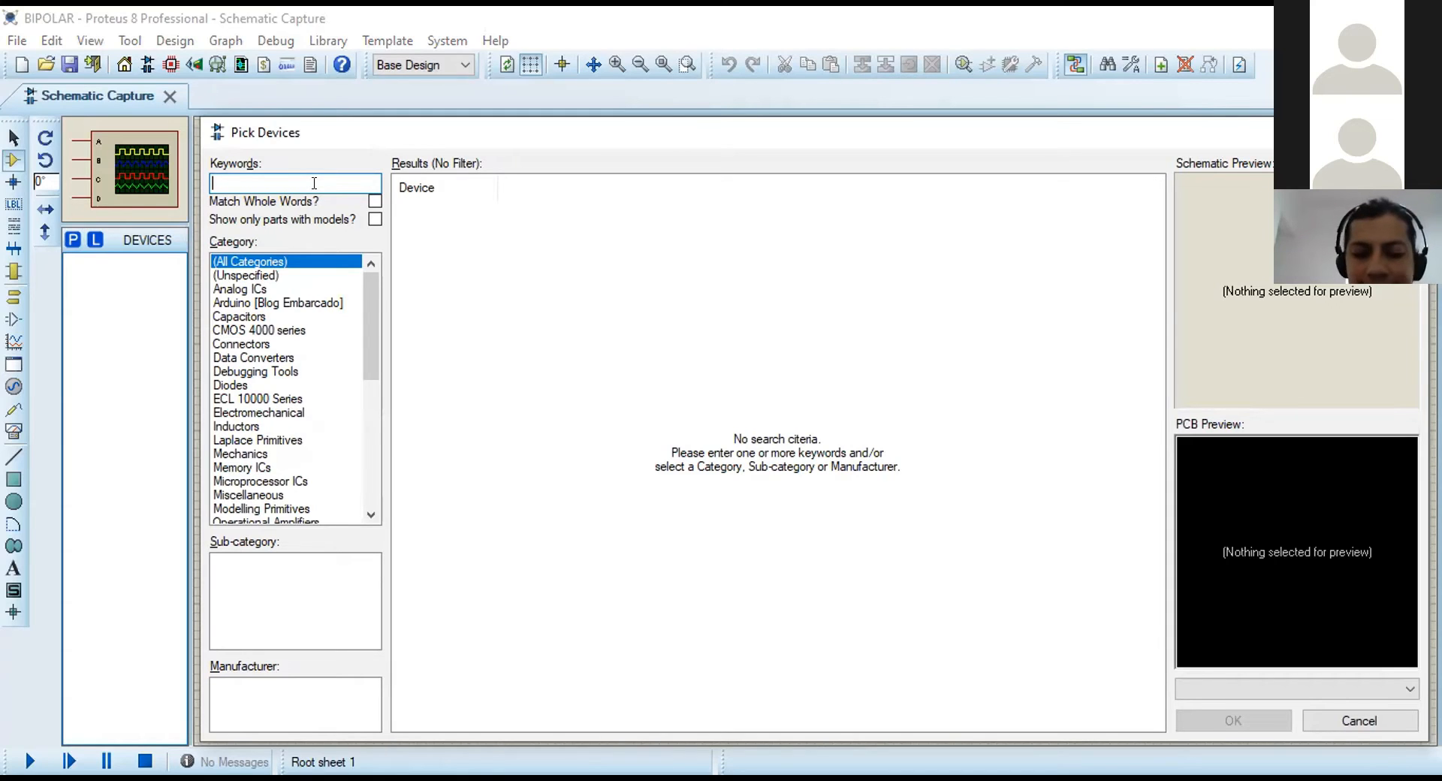
type("78")
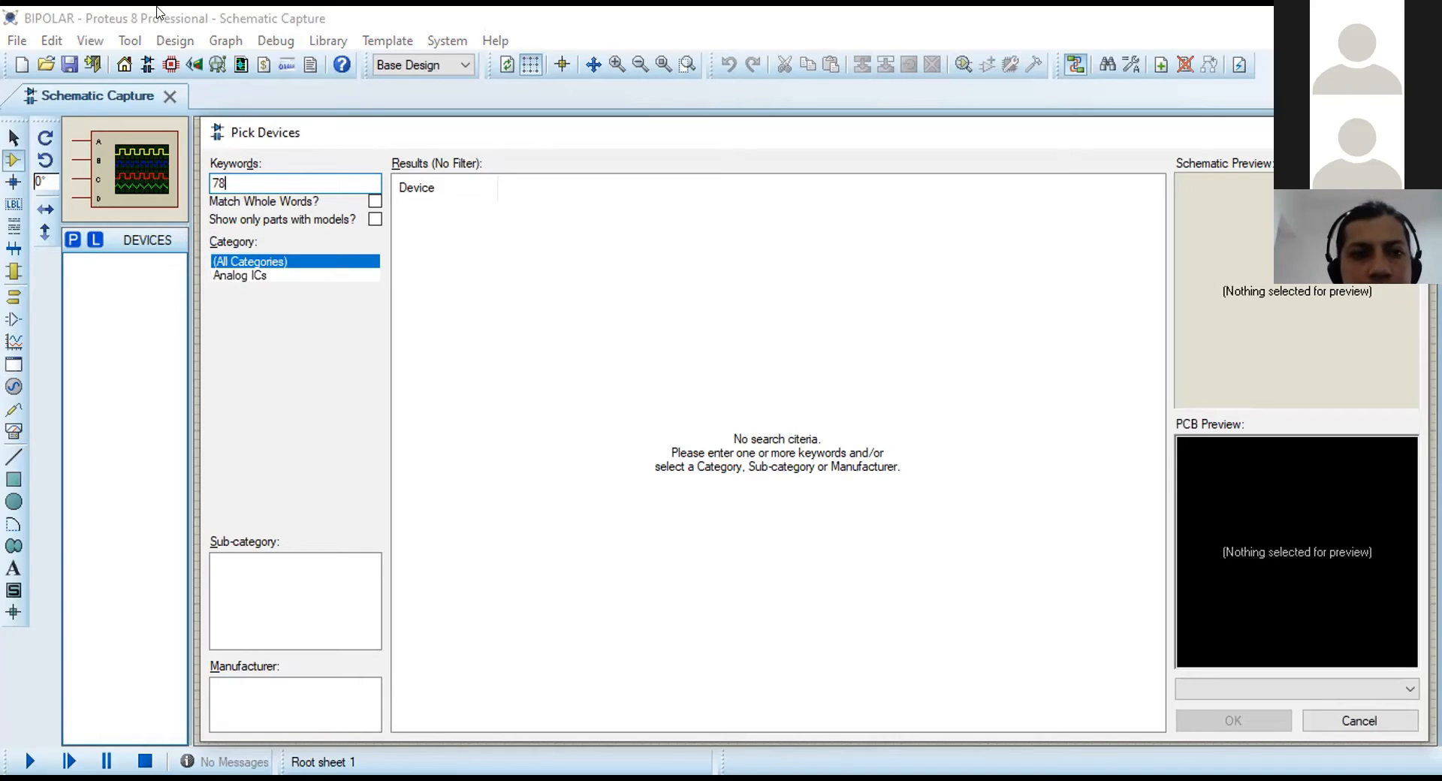
type("05")
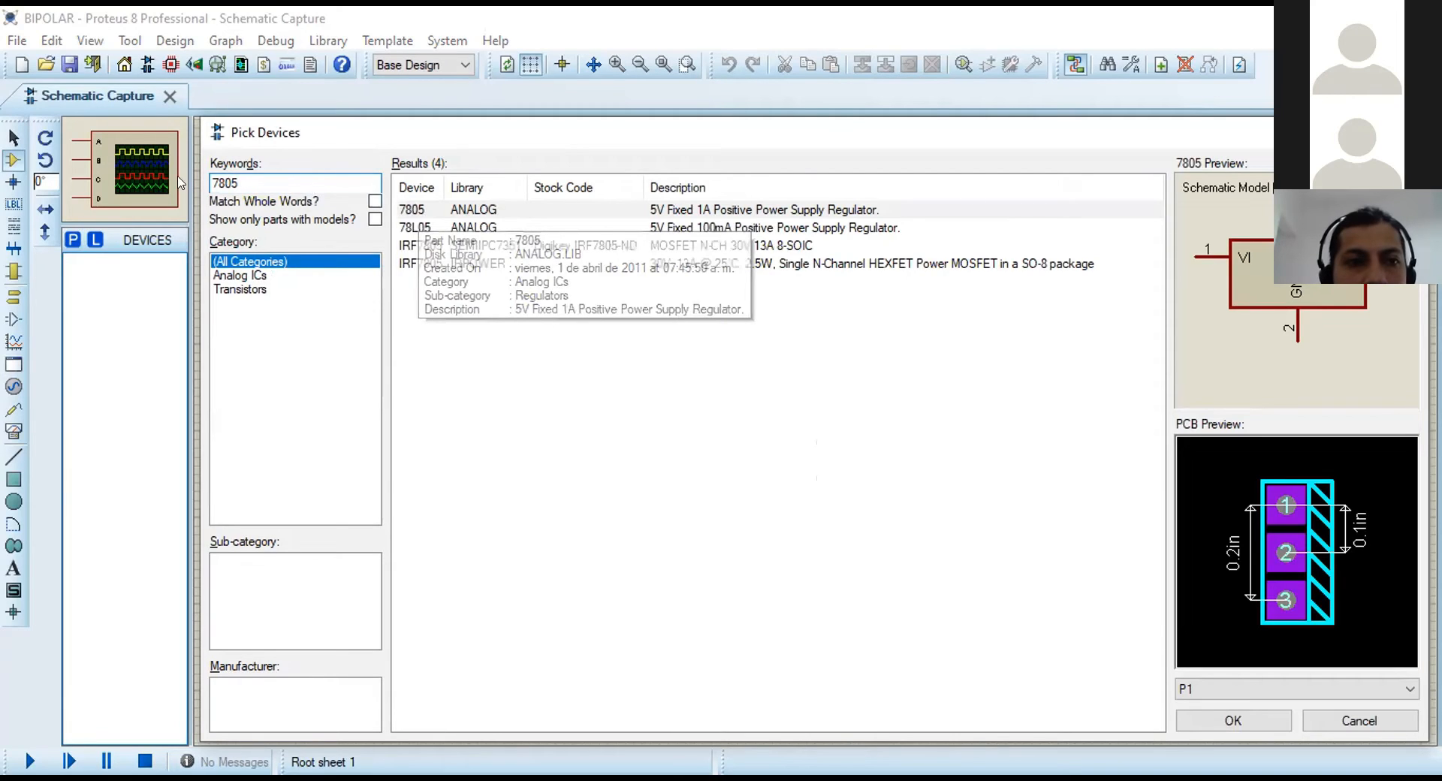
left_click_drag(248, 182, 200, 174)
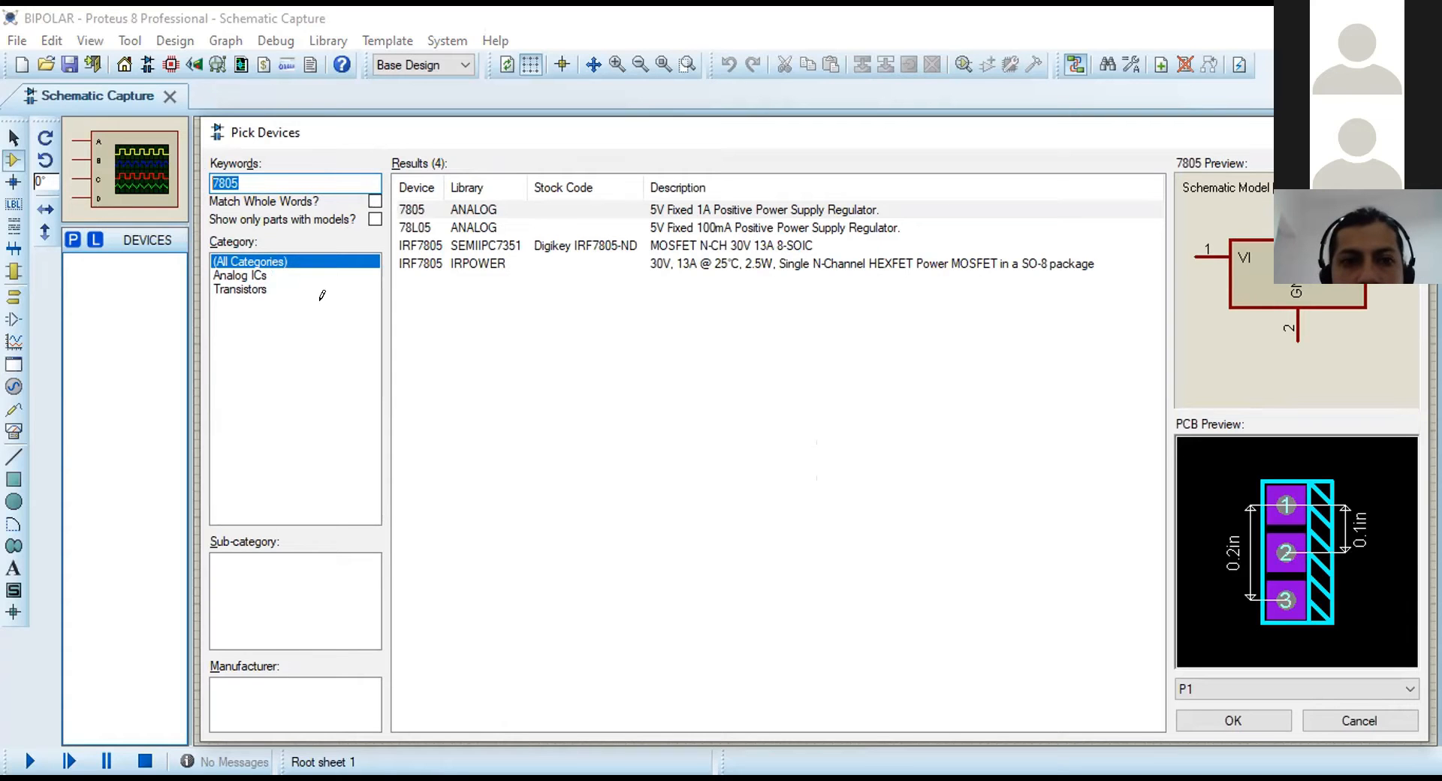
key("Return")
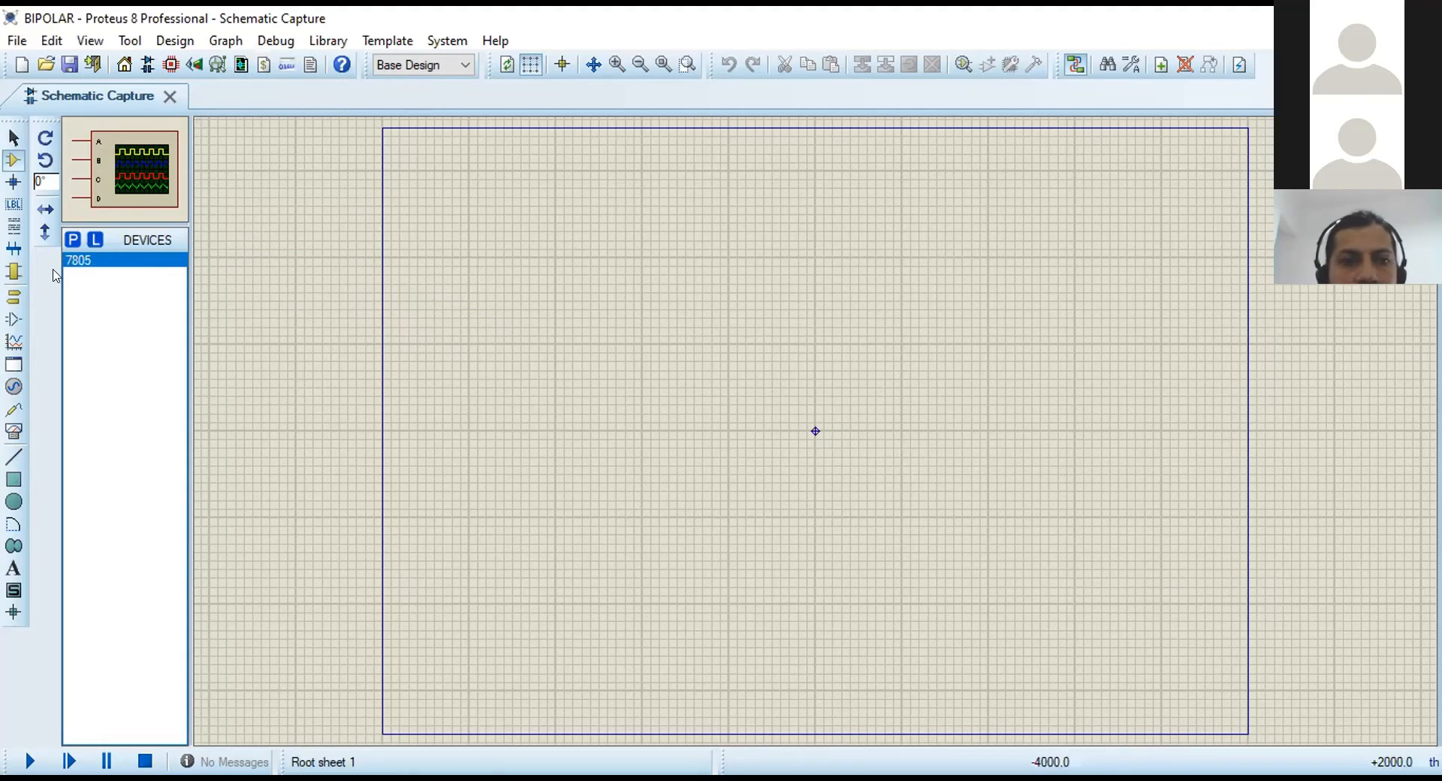
left_click(124, 266)
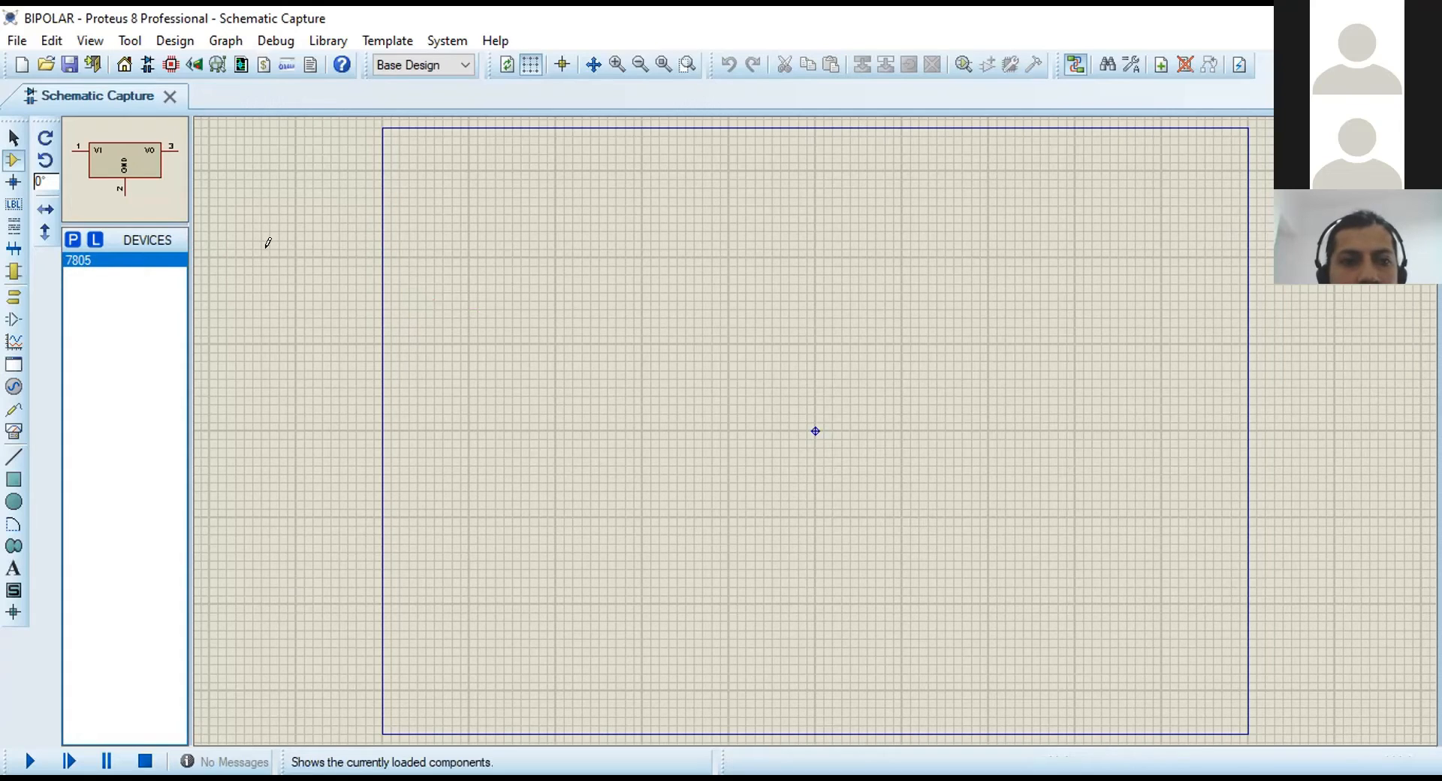
left_click(611, 328)
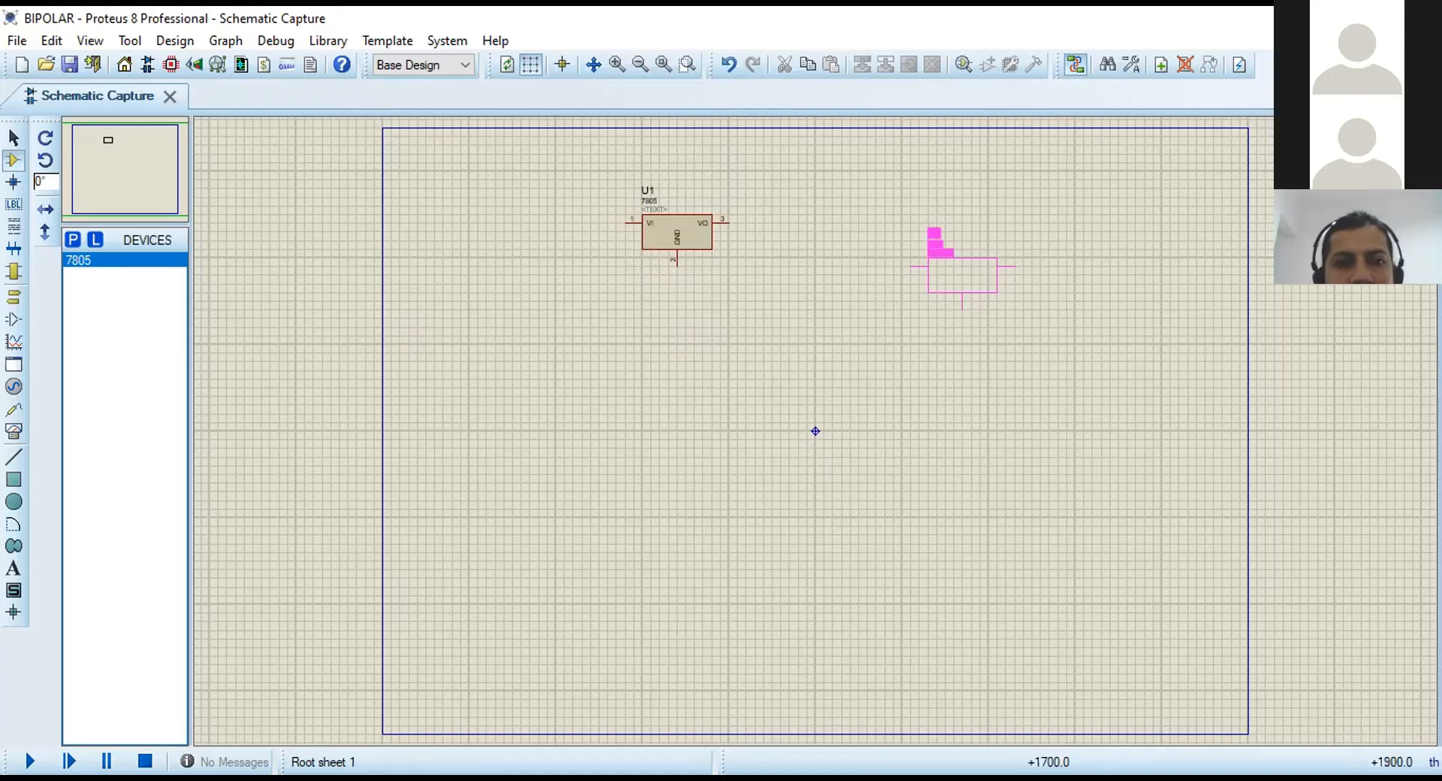
Find the 7905 negative voltage regulator in the device library and place it below the 7805.
left_click(70, 241)
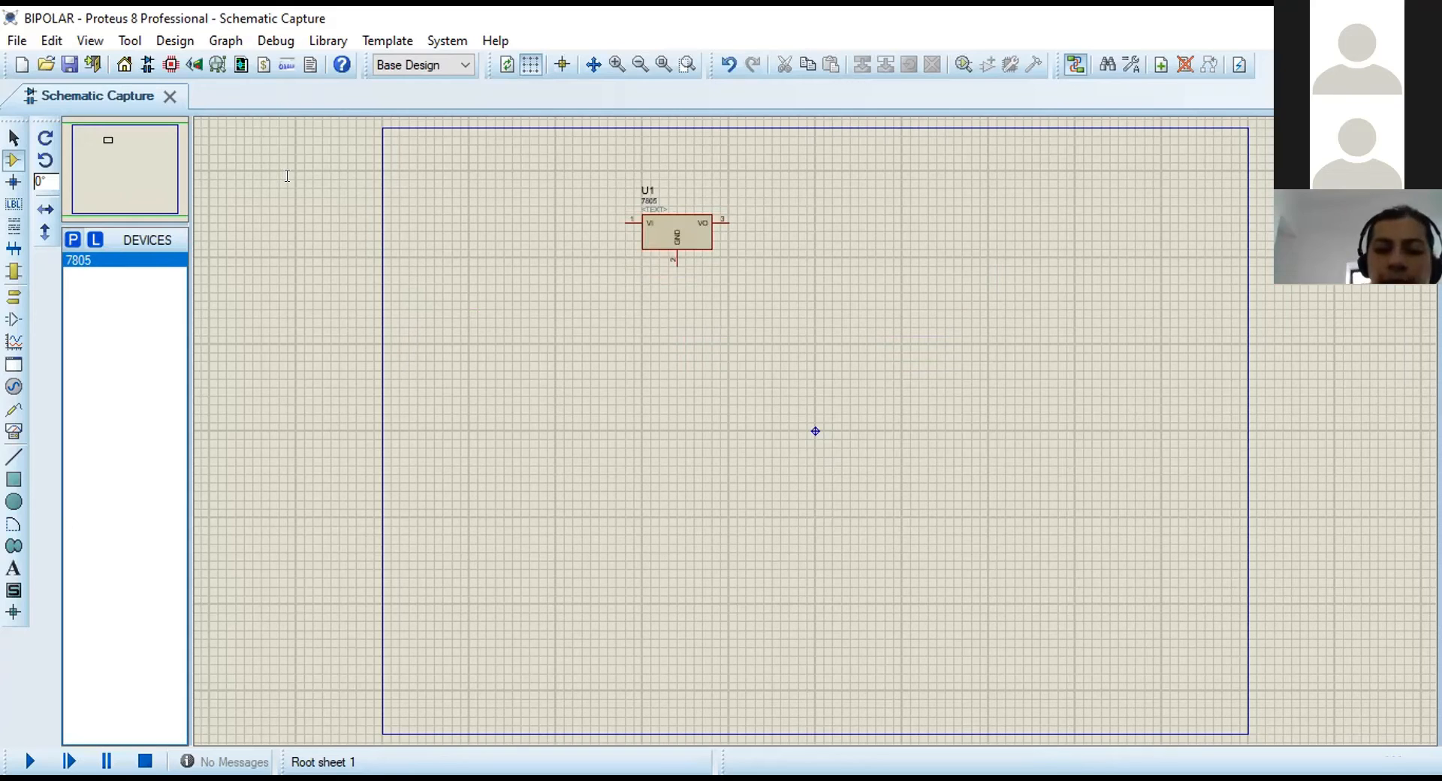
type("7905")
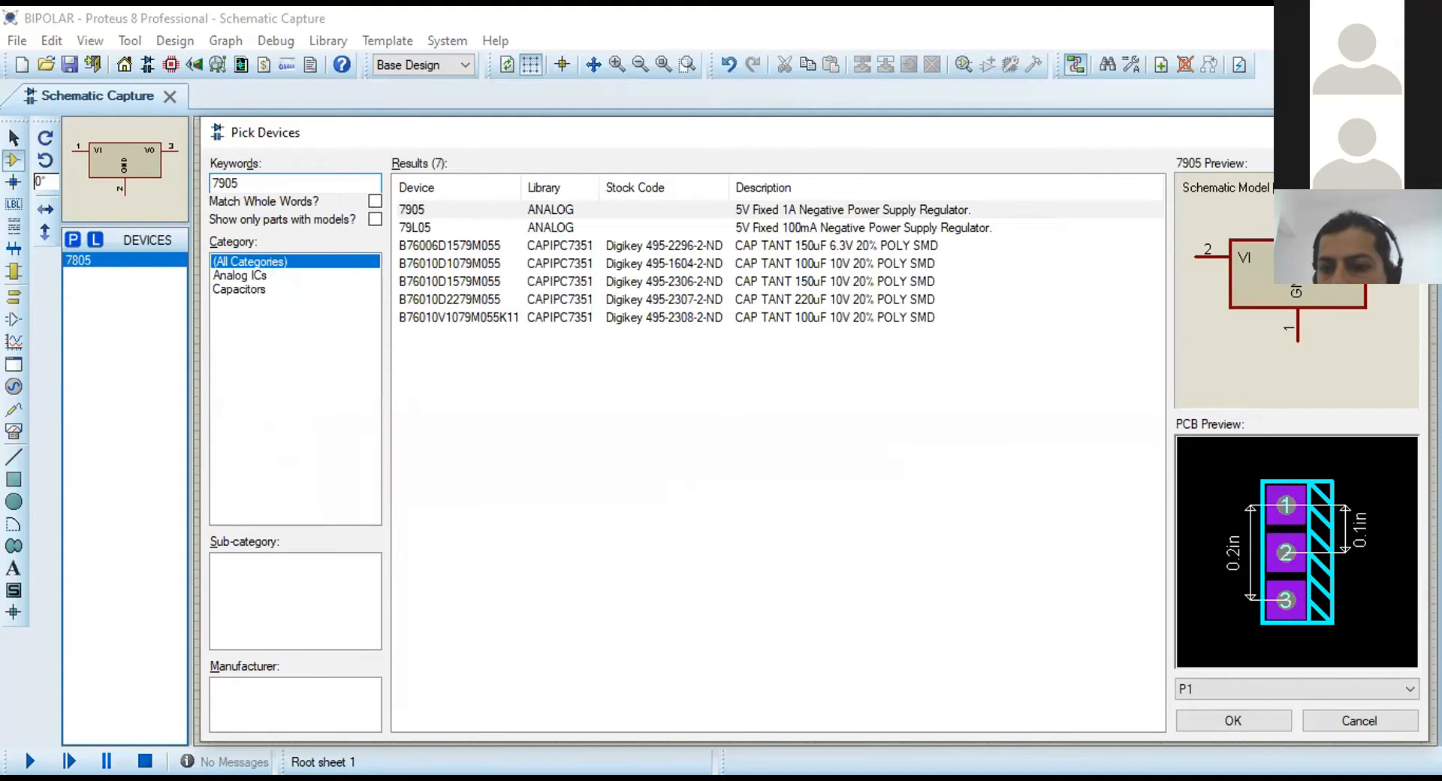
left_click(1271, 724)
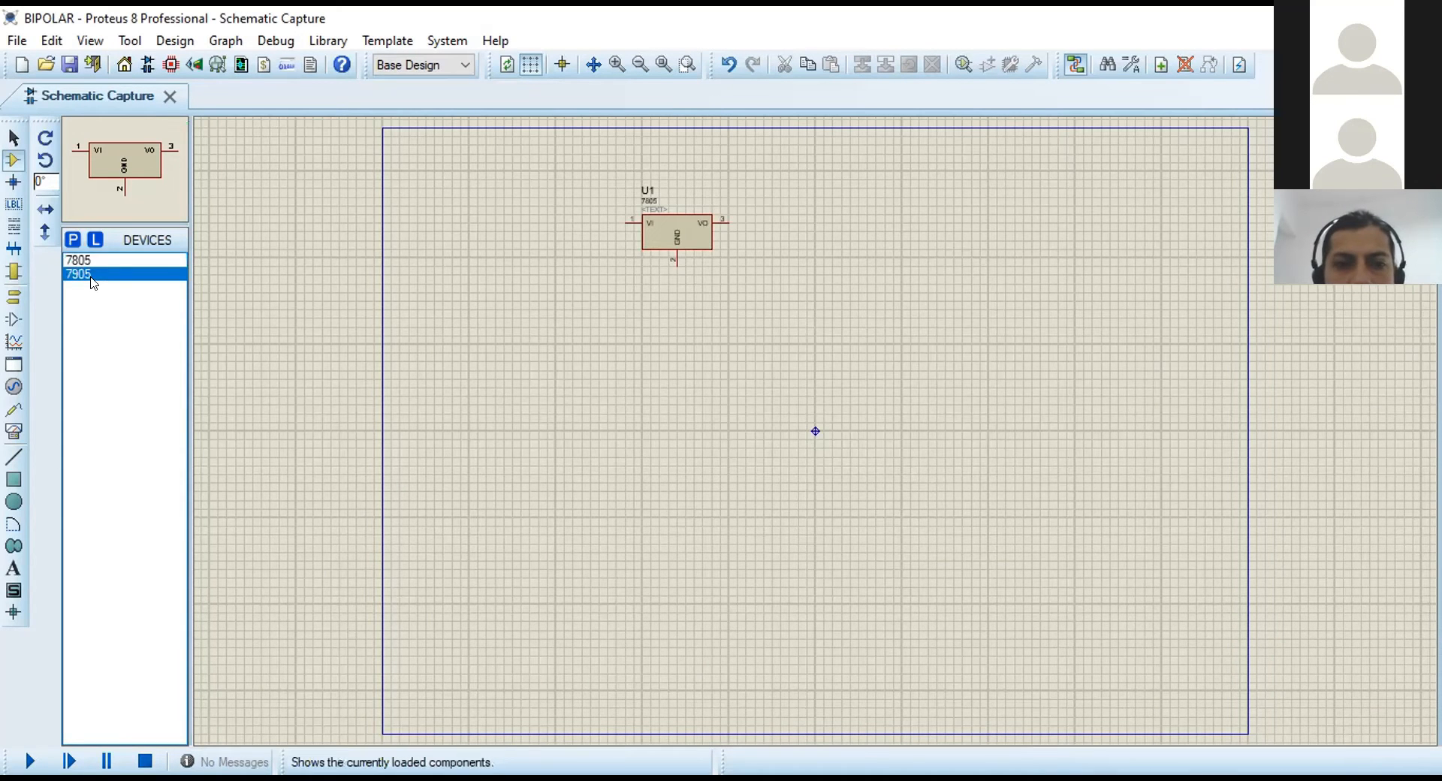
left_click(91, 278)
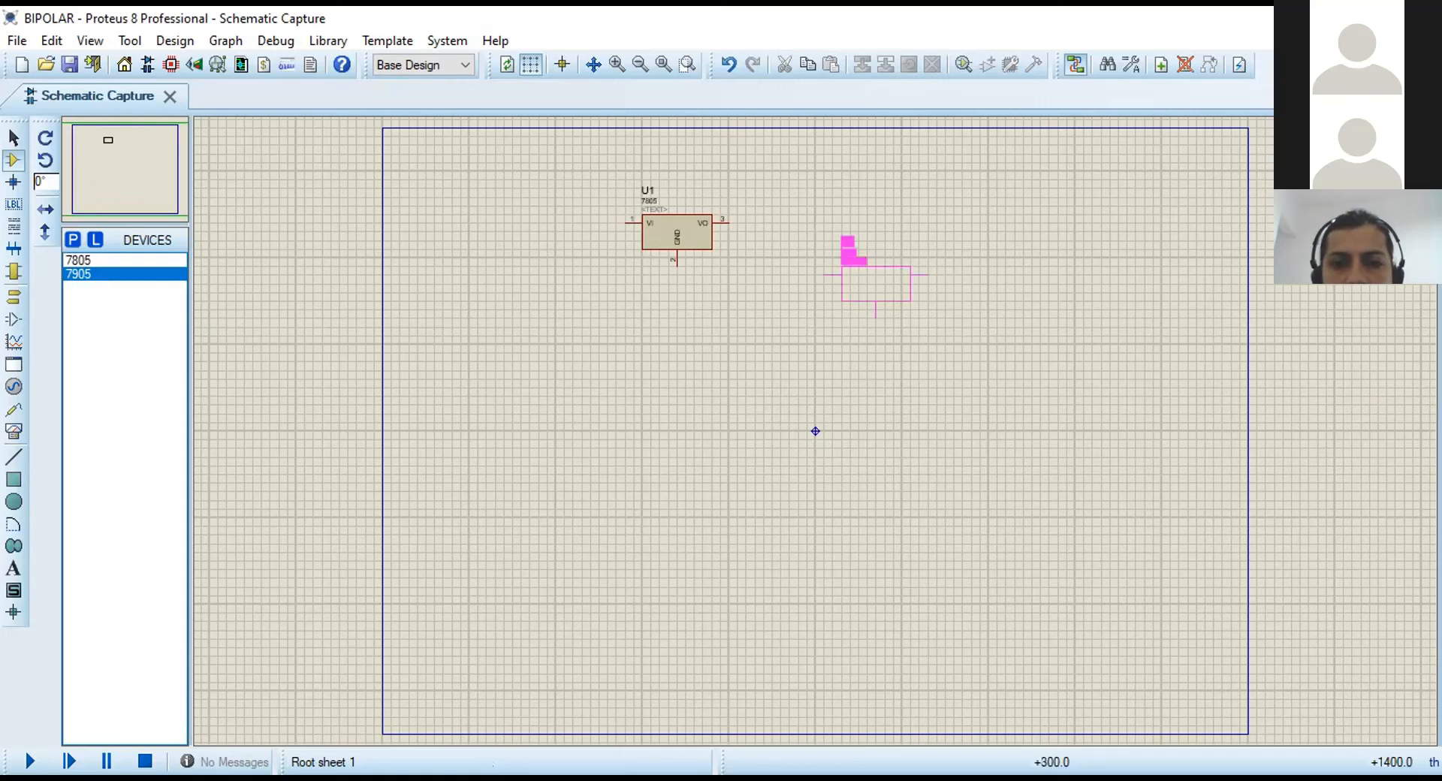
left_click(685, 430)
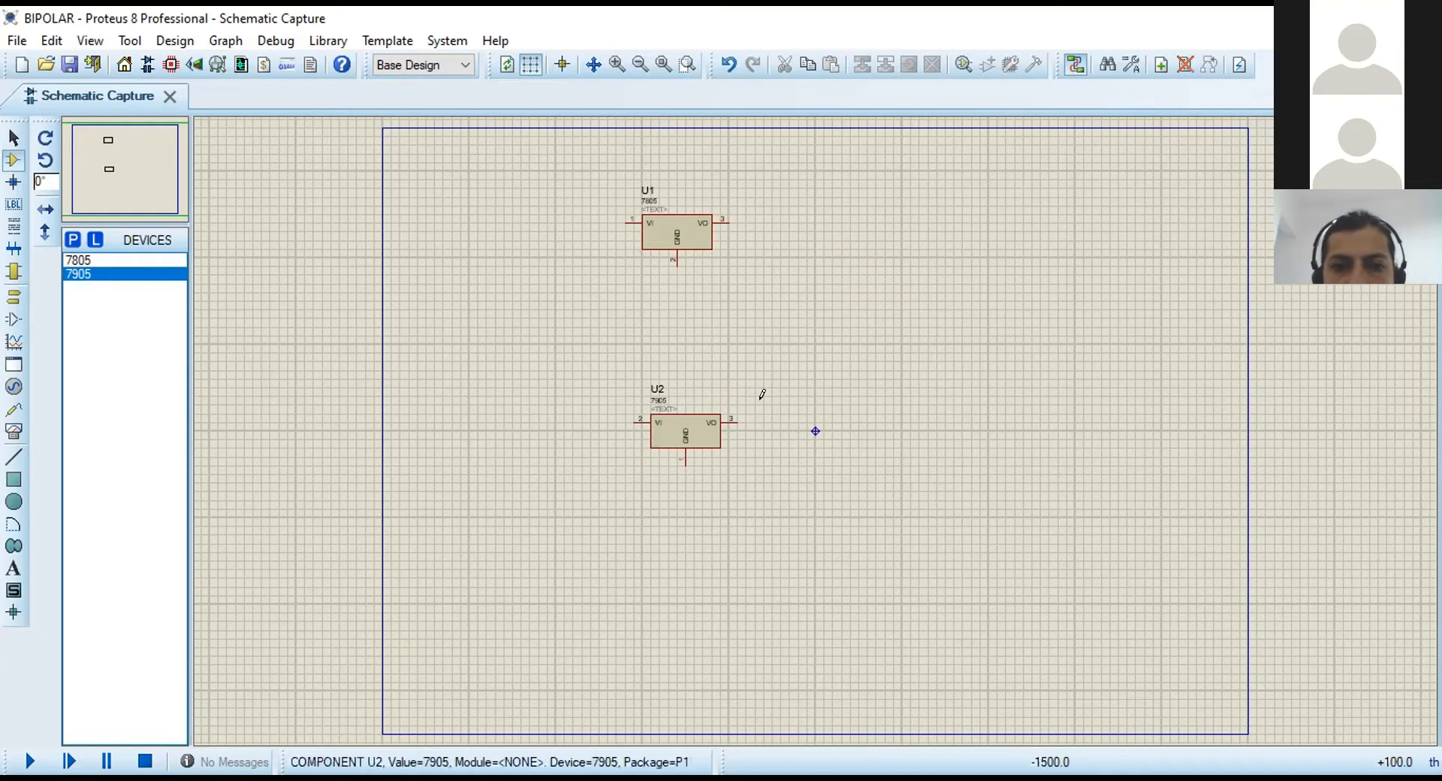
Examine the pins of the placed 7905 and 7805 regulators up close.
scroll(523, 315, "up", 2)
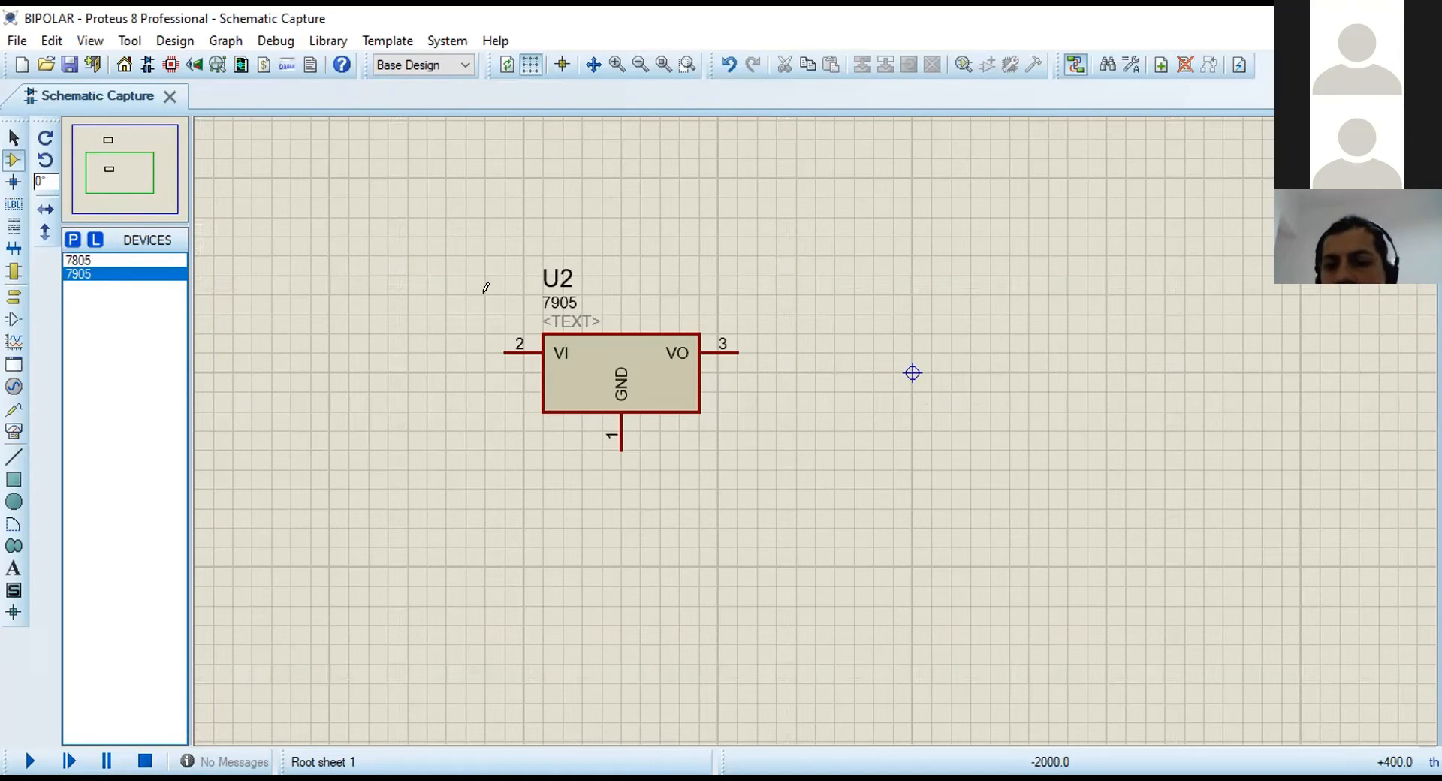
left_click(120, 142)
left_click(115, 151)
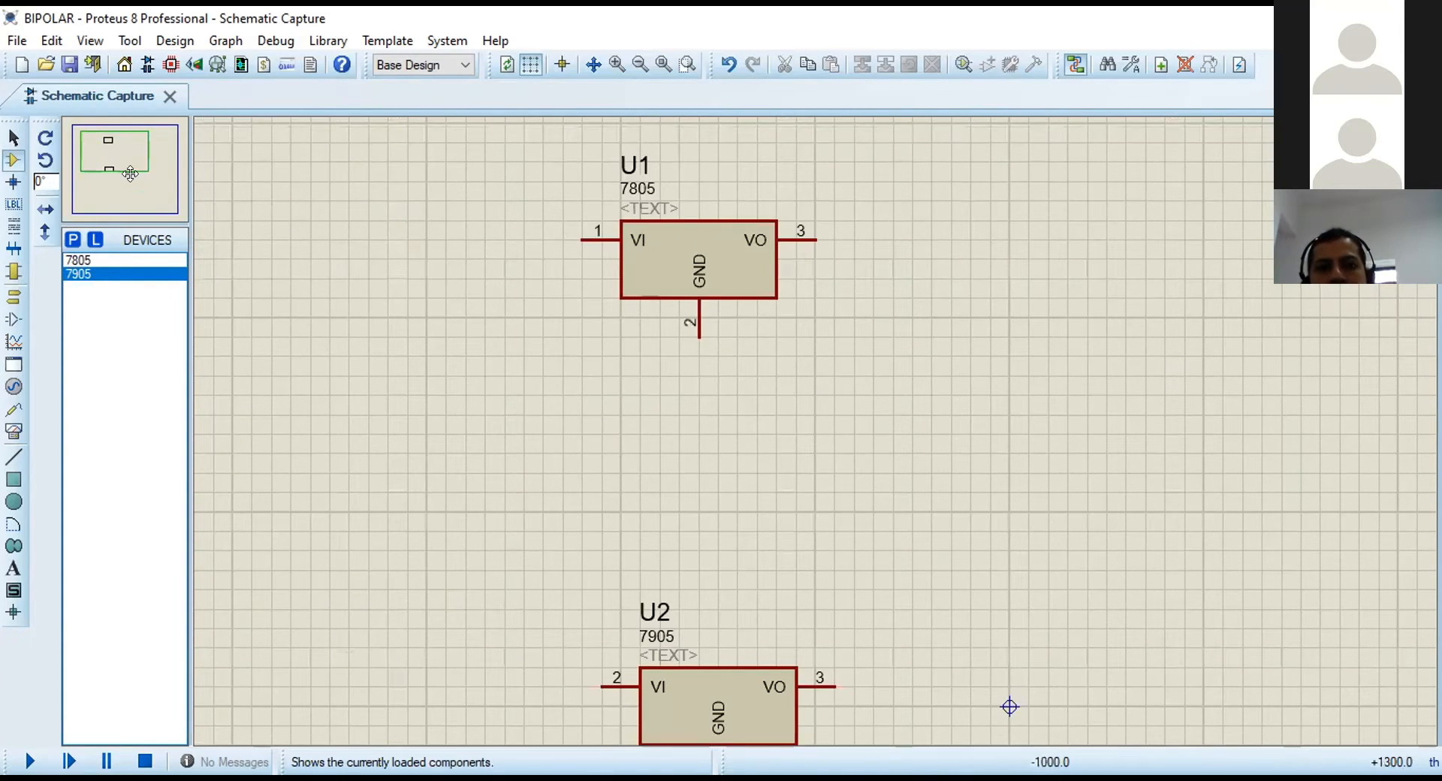
left_click(139, 159)
left_click(104, 140)
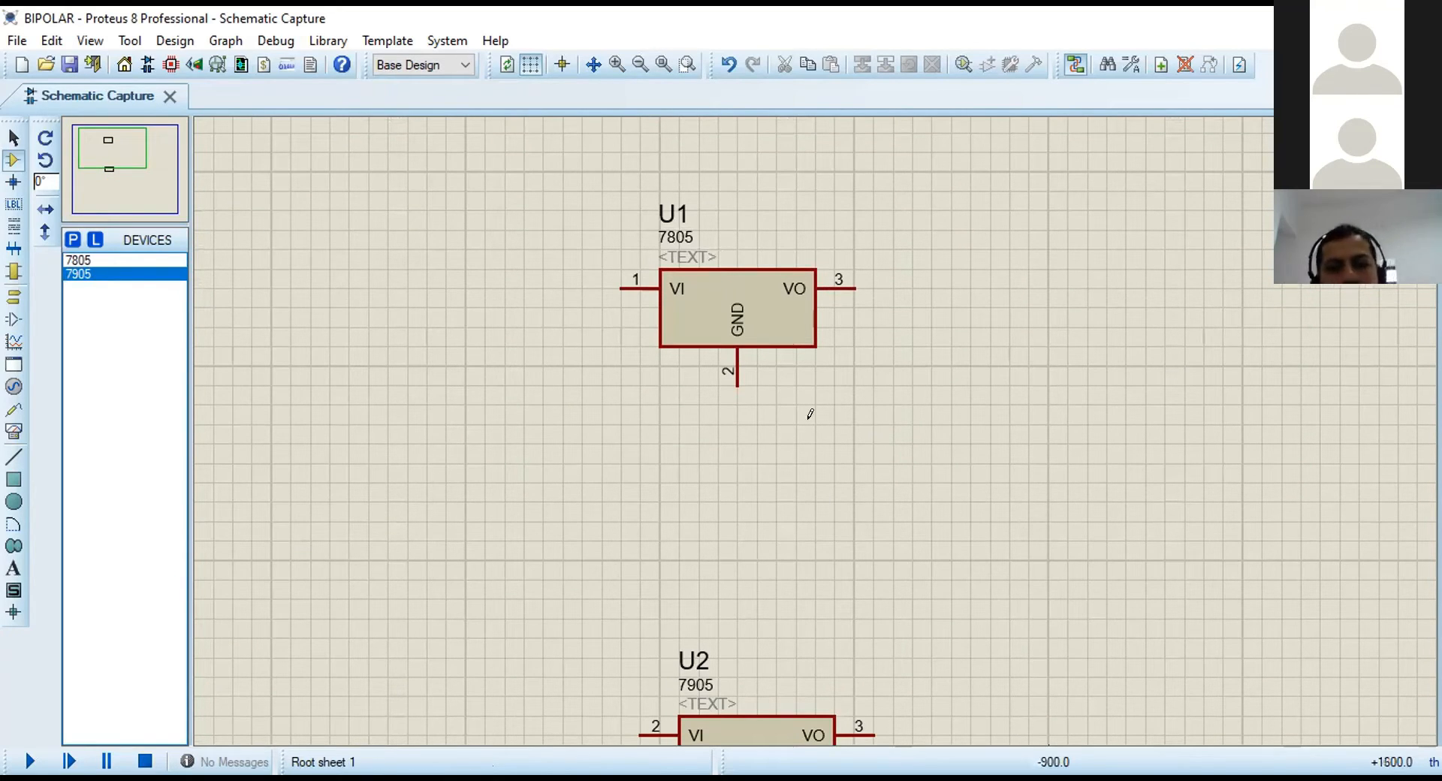
scroll(806, 410, "up", 1)
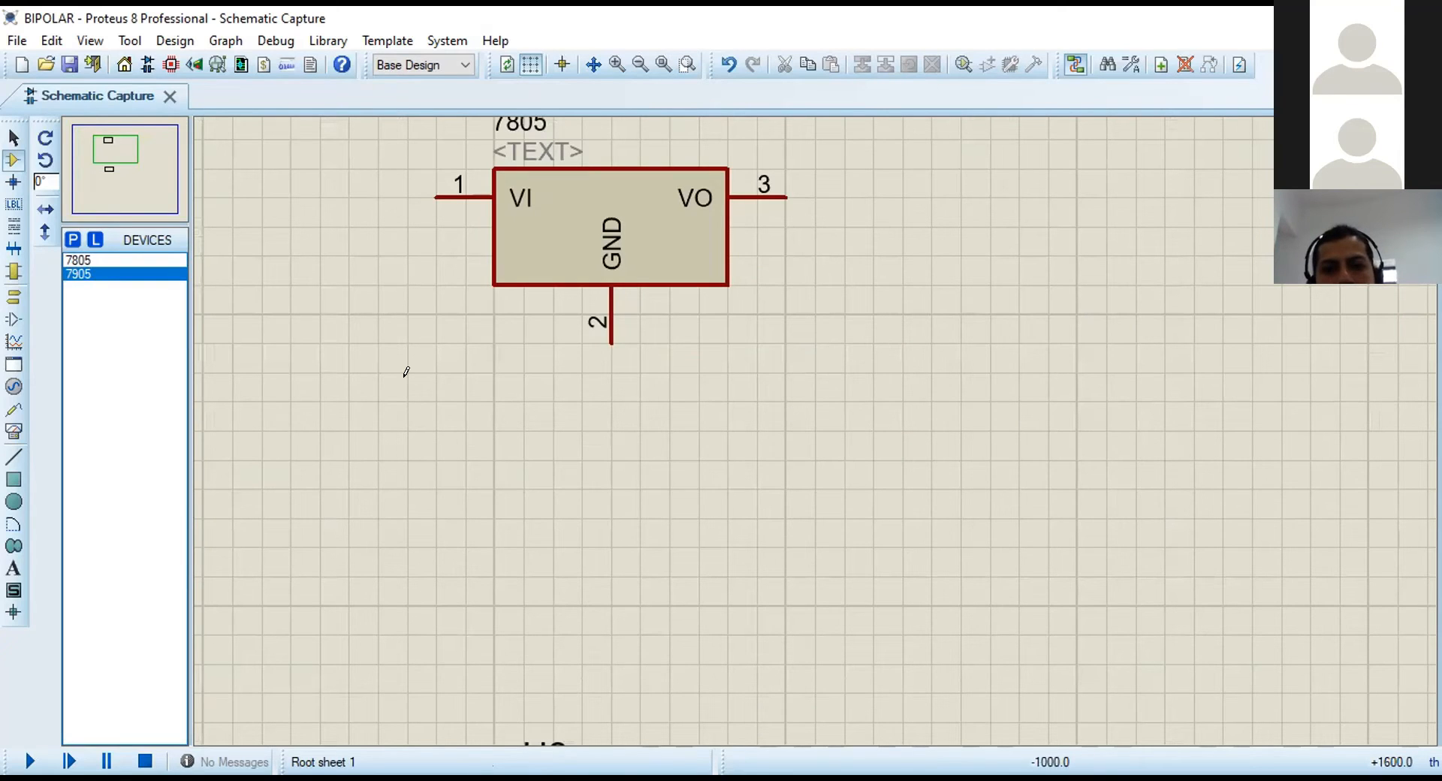
left_click_drag(409, 381, 759, 484)
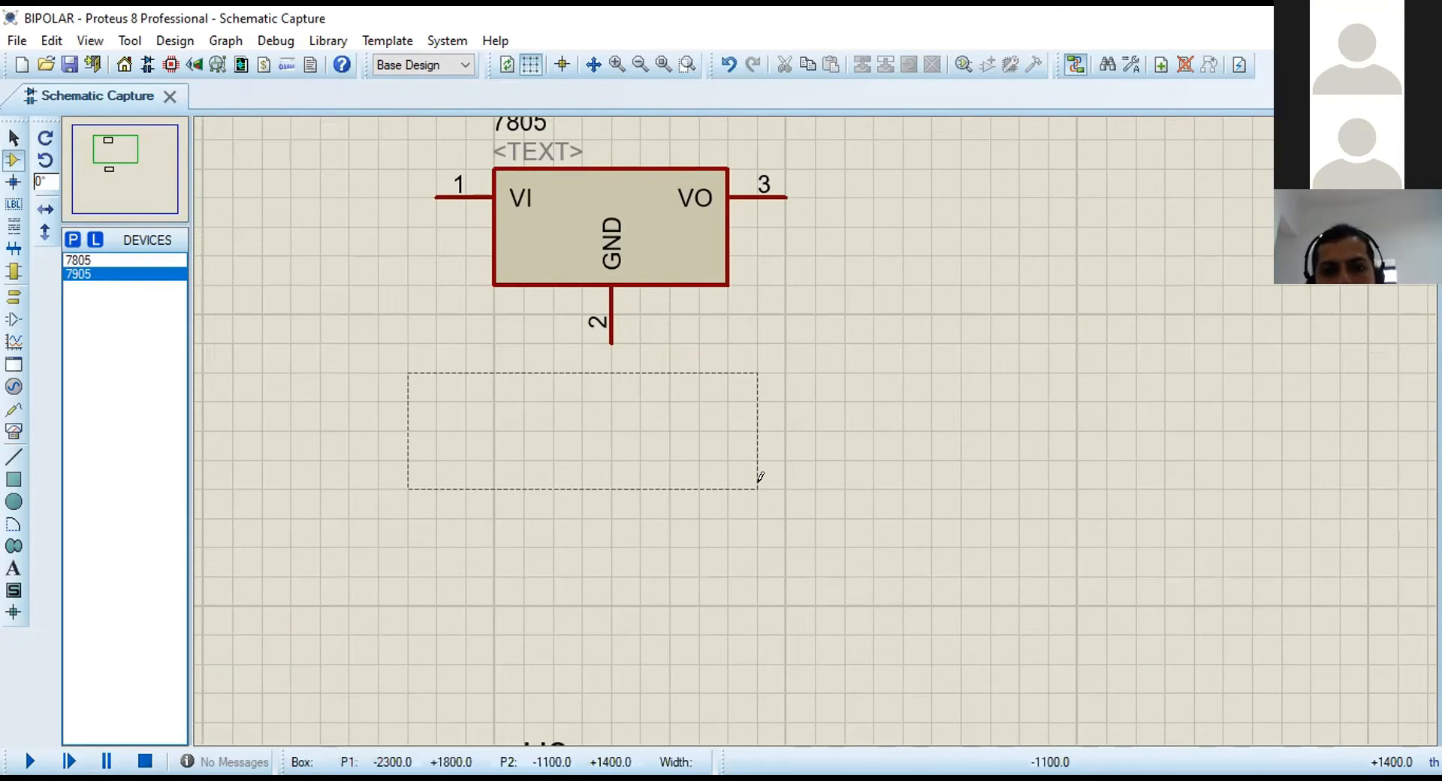
left_click(584, 484)
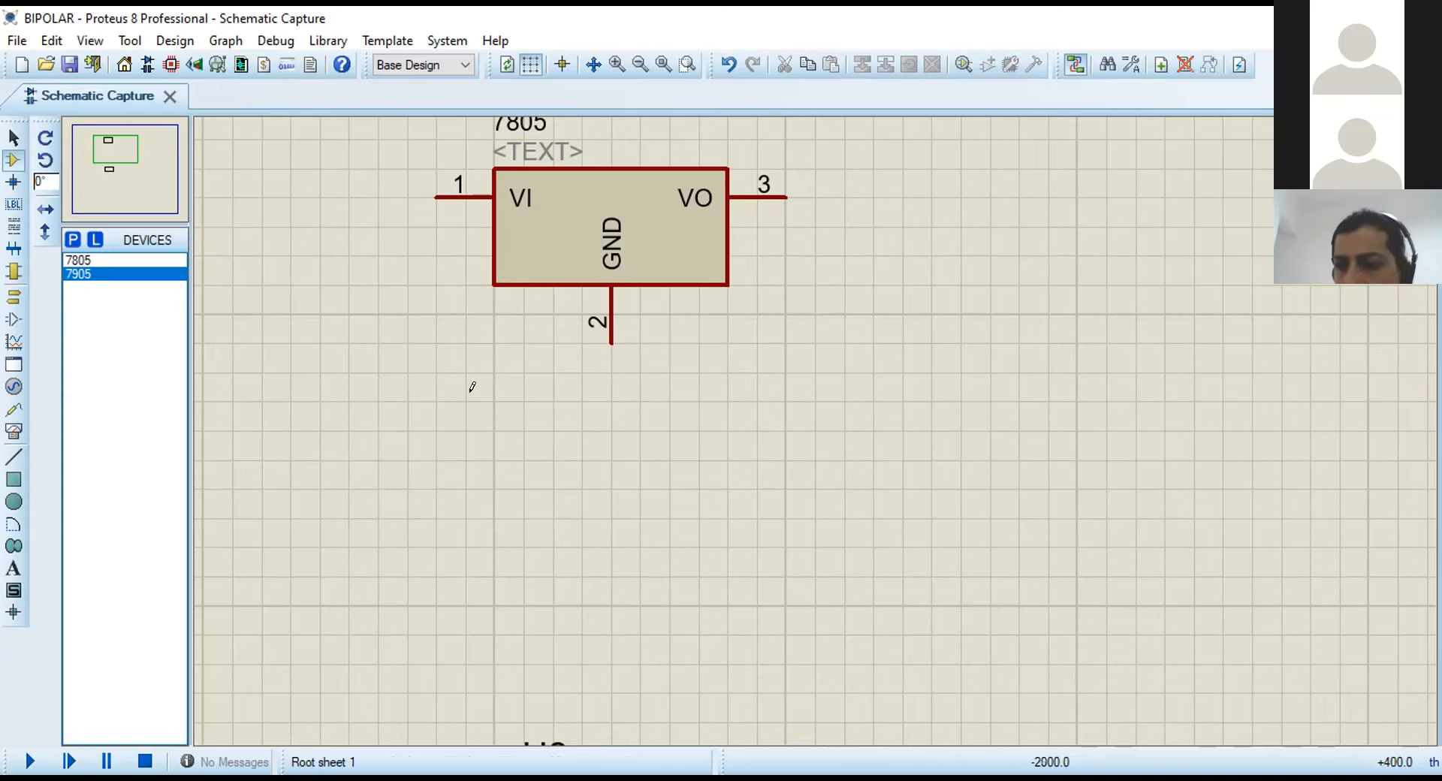
scroll(575, 396, "down", 1)
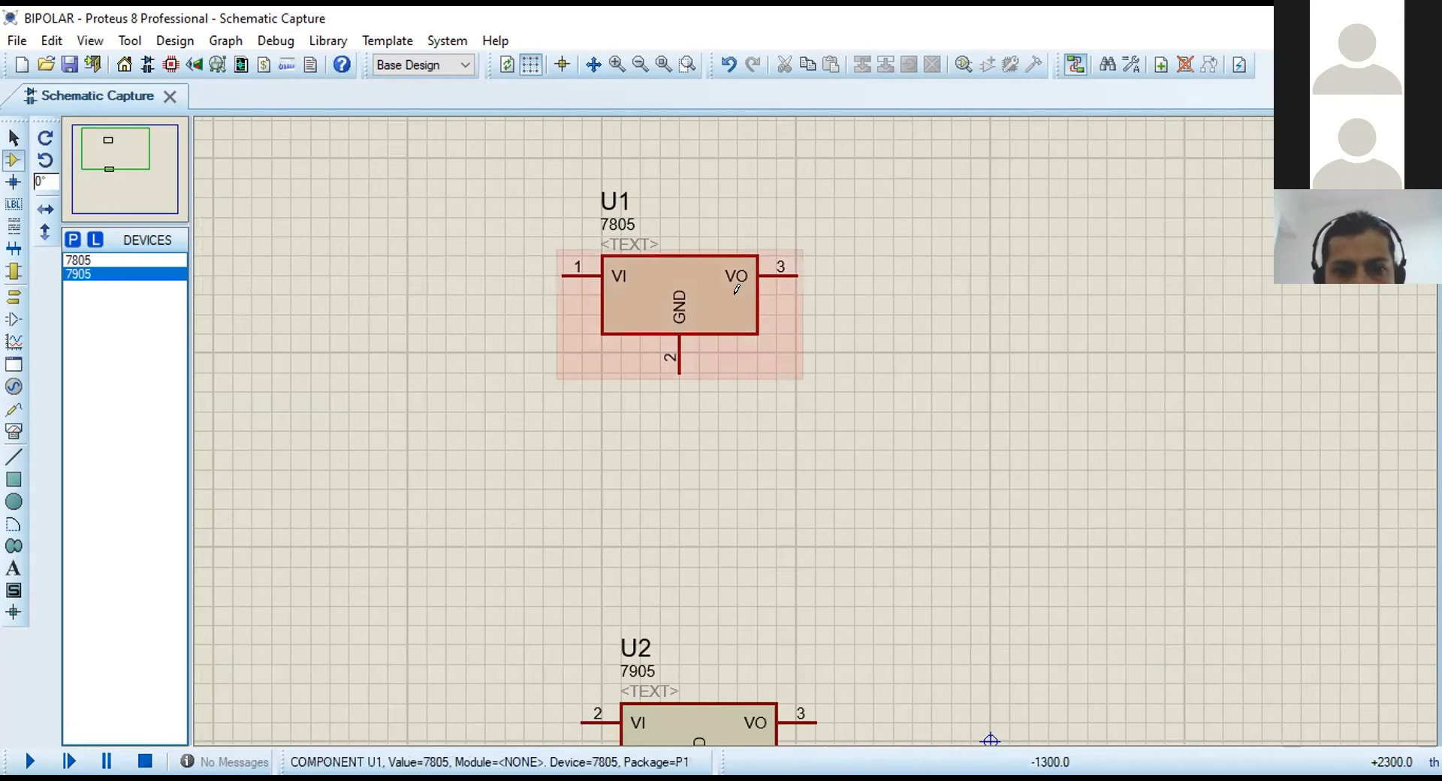
scroll(789, 443, "down", 1)
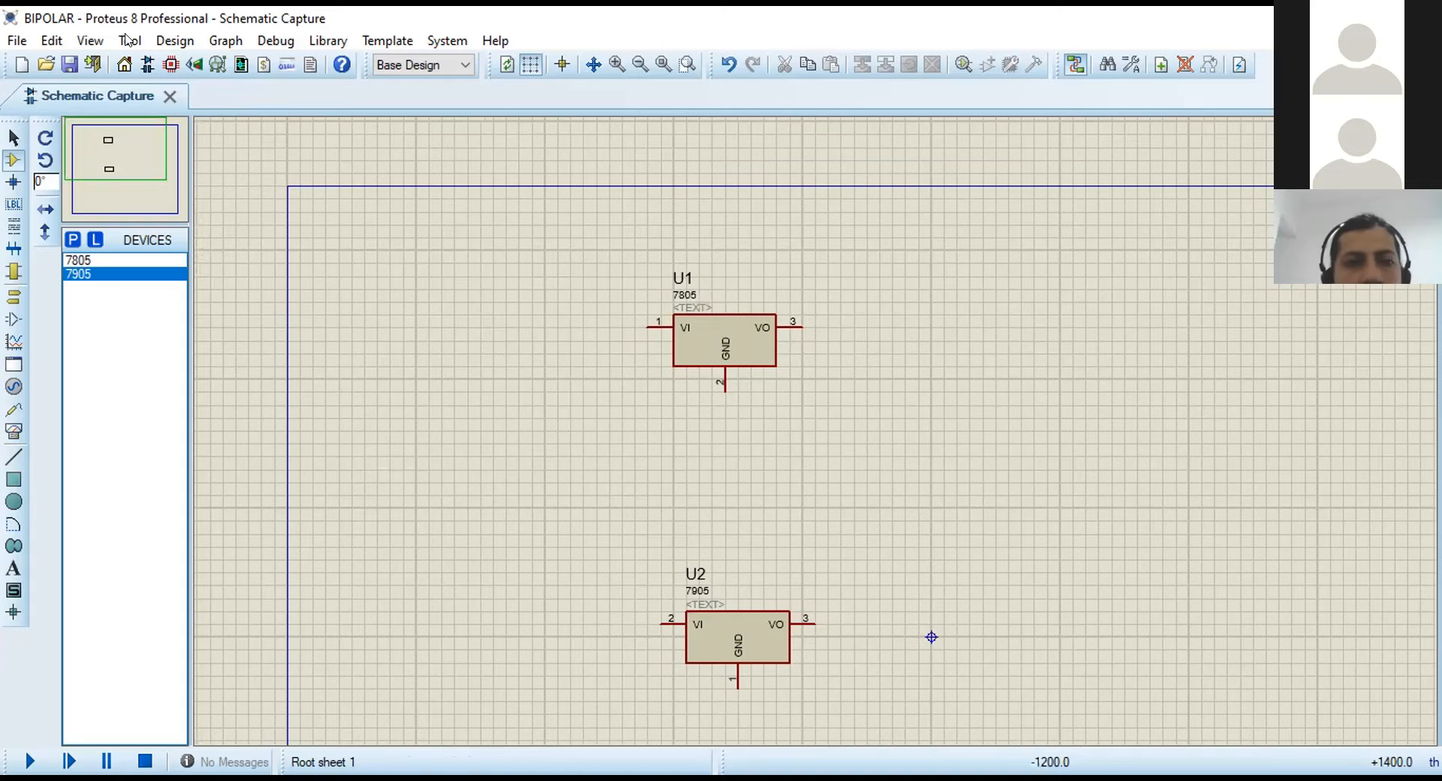
Mirror the 7905 regulator vertically so its GND pin points up, and move it to line up beneath the 7805.
left_click(12, 138)
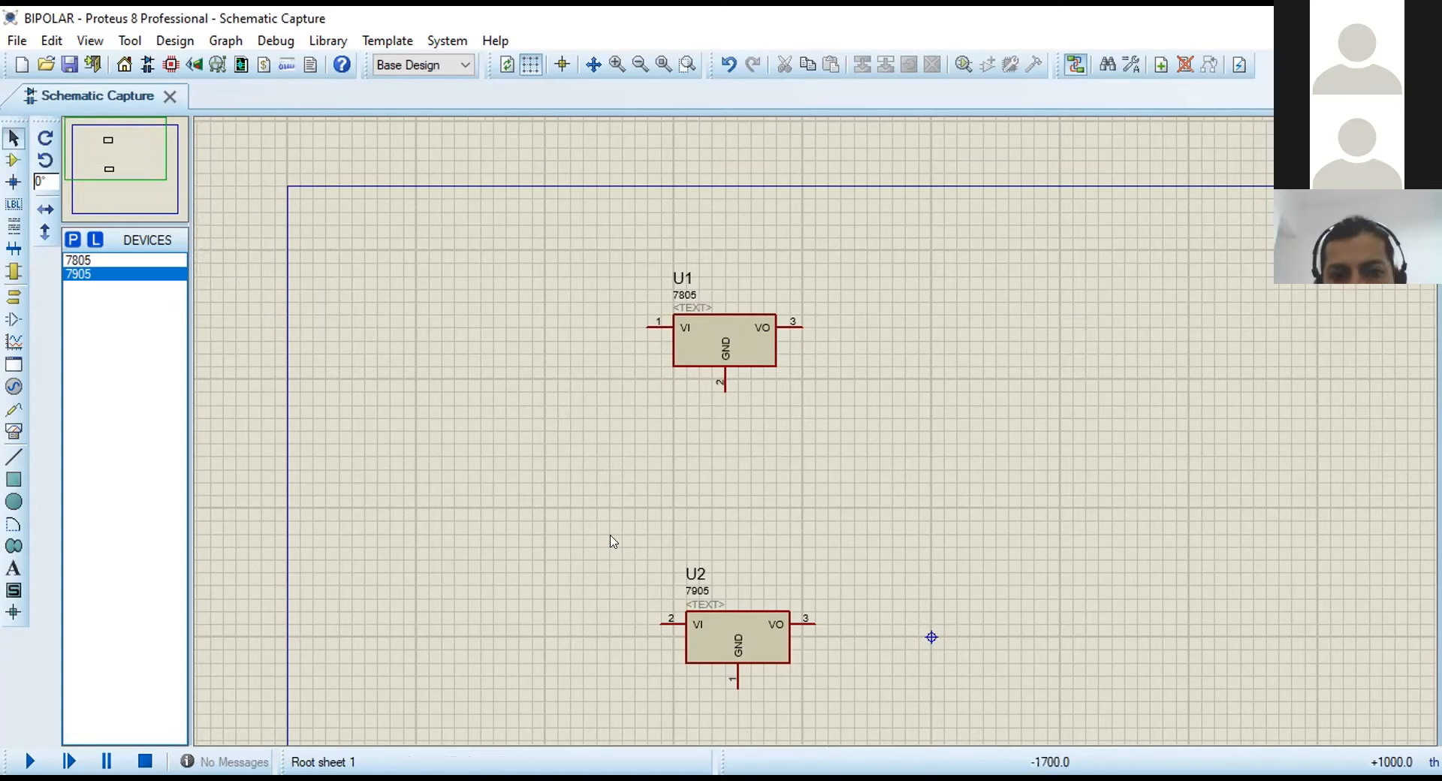
left_click_drag(593, 536, 870, 732)
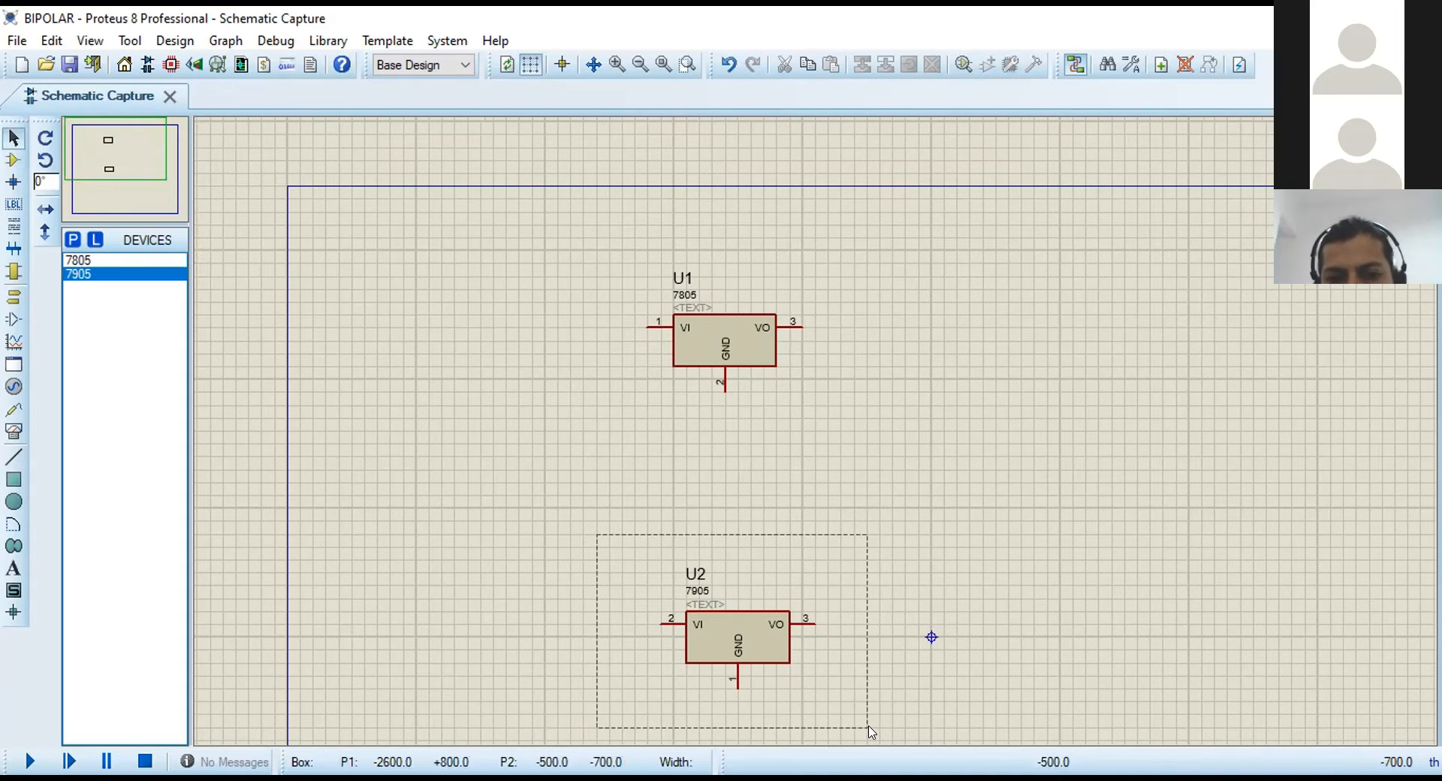
left_click_drag(869, 732, 869, 732)
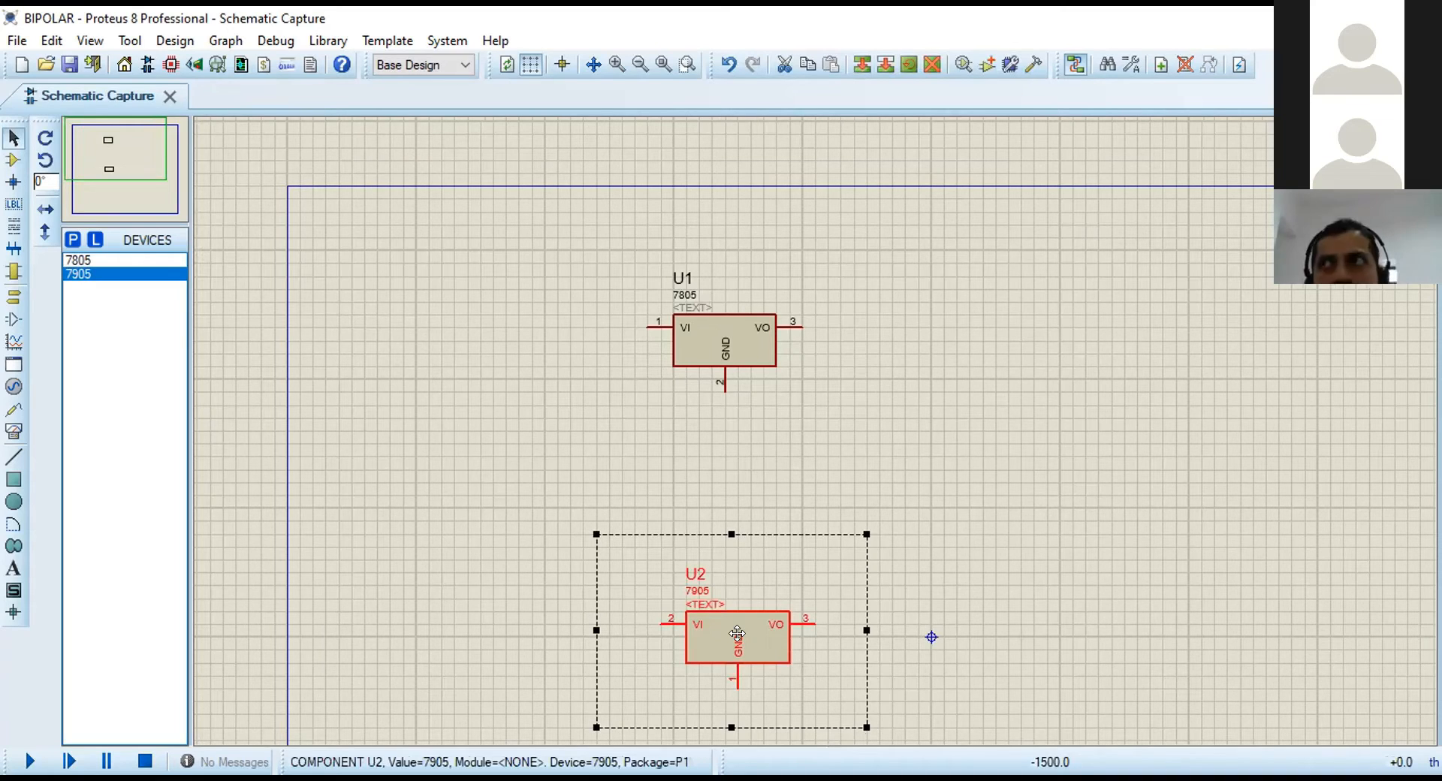
right_click(836, 232)
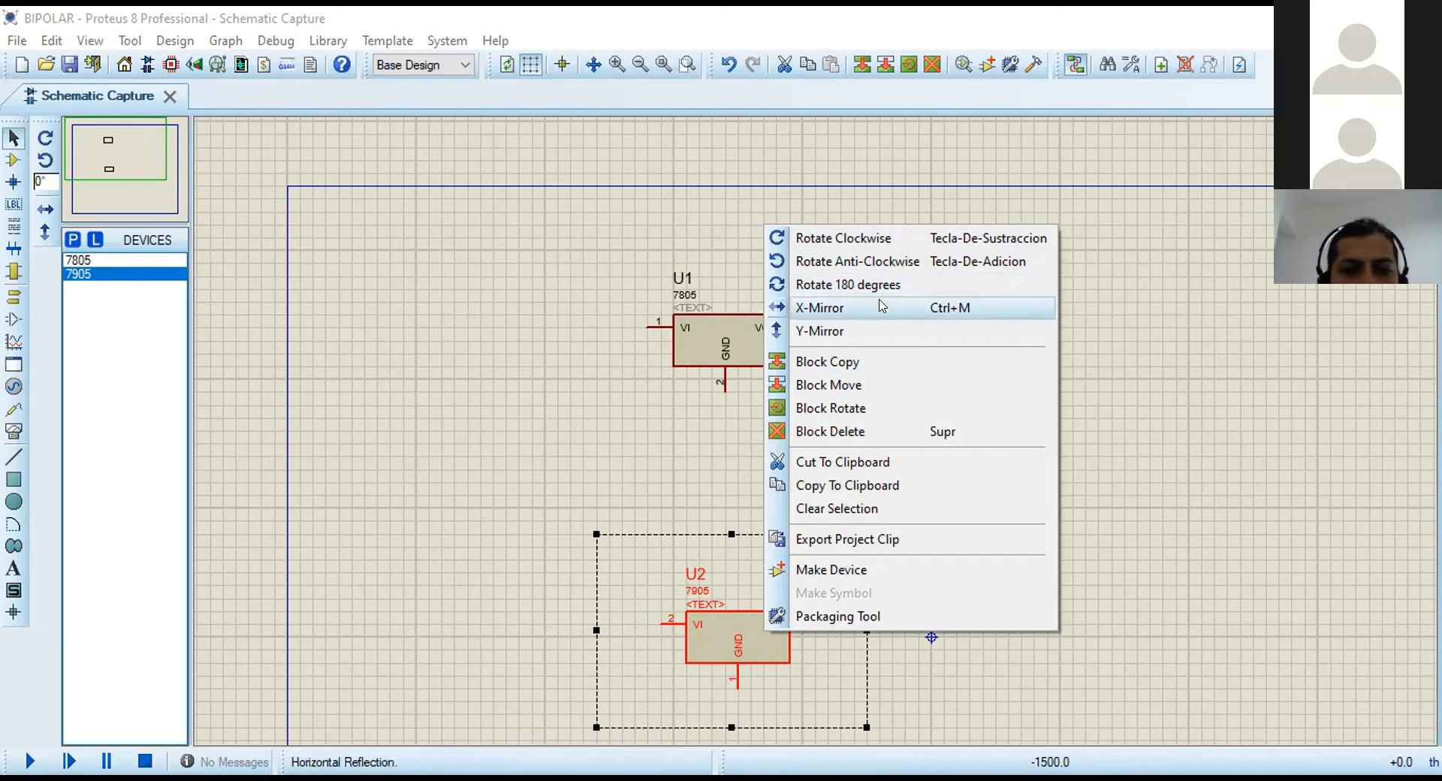
left_click(821, 334)
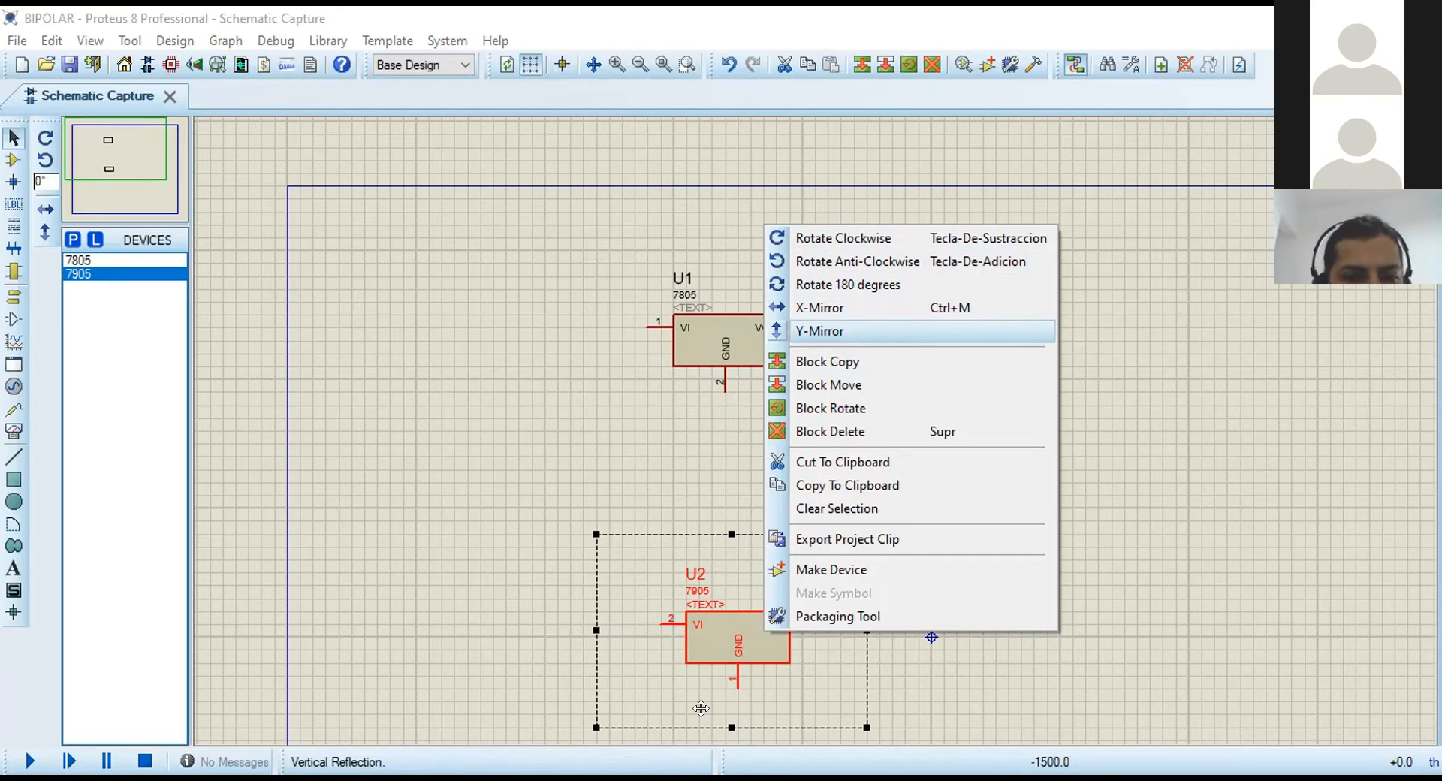
left_click(744, 630)
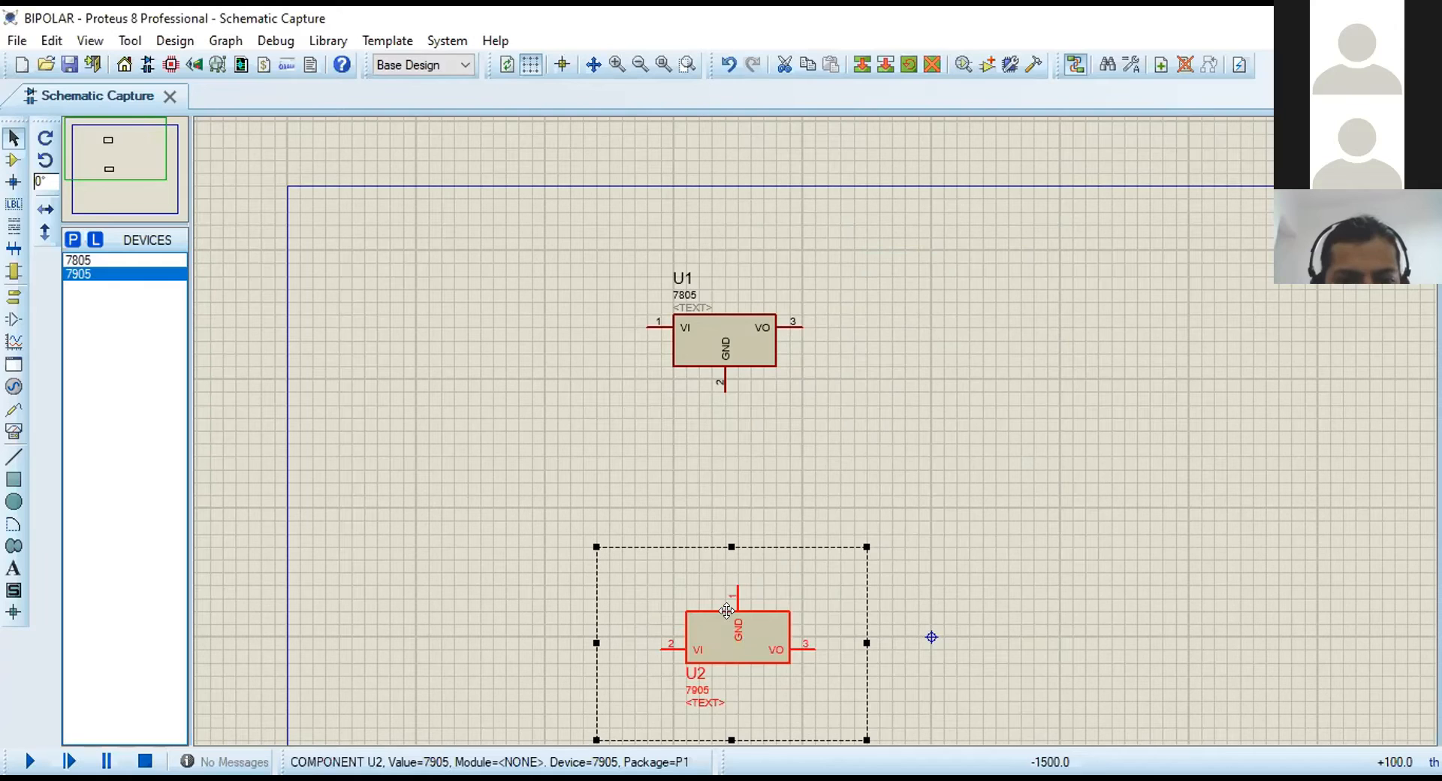
left_click_drag(748, 634, 736, 622)
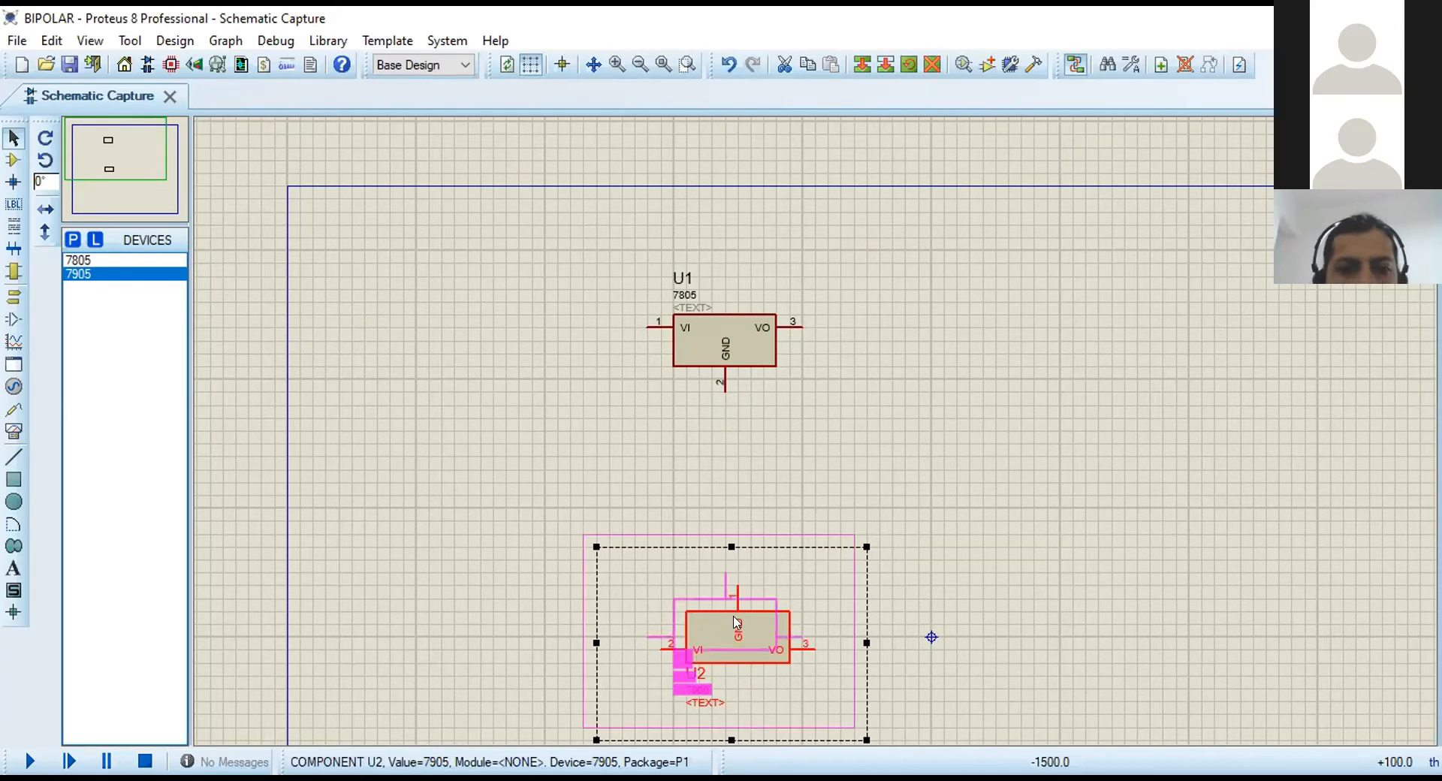
left_click(819, 469)
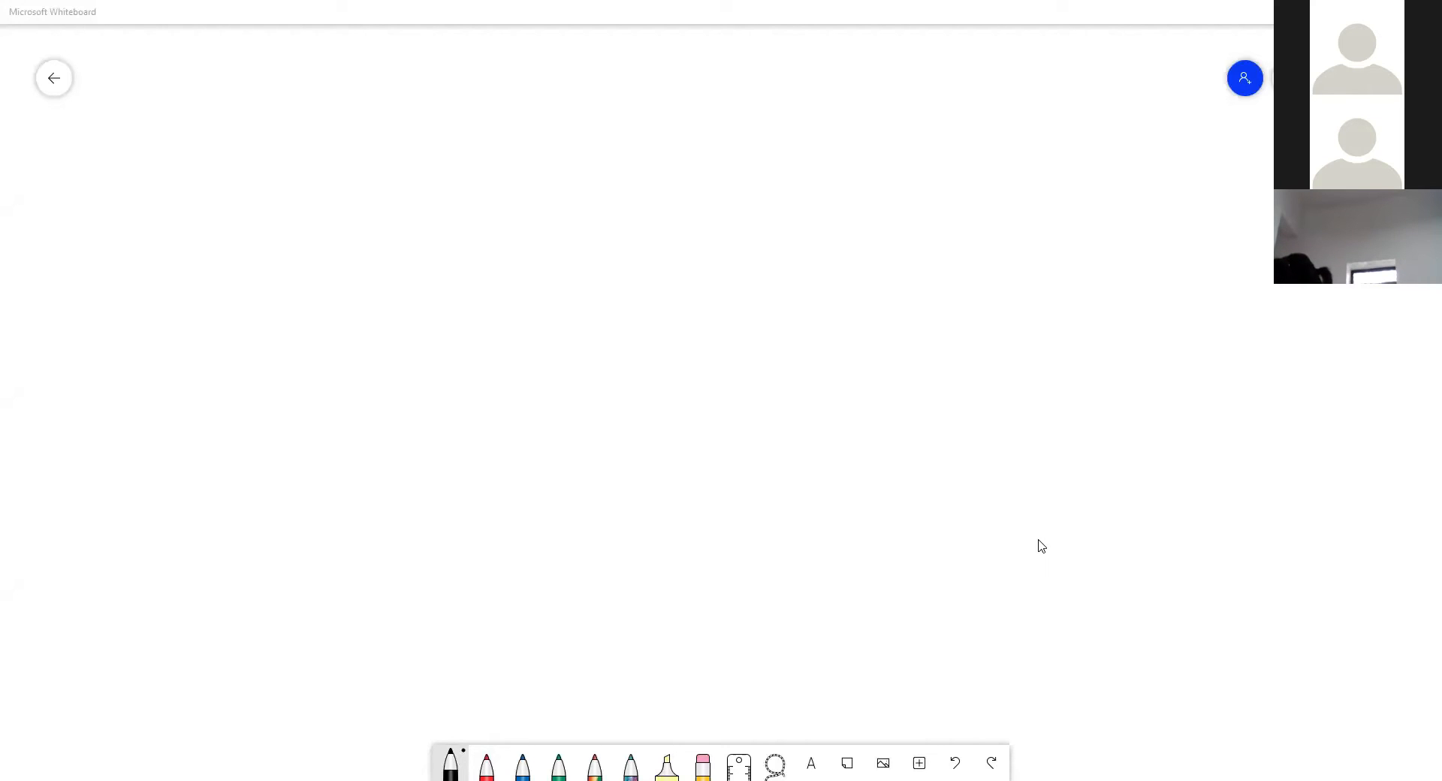
In Microsoft Whiteboard, handwrite the title "Fuente Bipolar" in black and underline it.
left_click_drag(163, 142, 162, 176)
left_click_drag(160, 145, 177, 138)
left_click_drag(164, 159, 177, 157)
left_click_drag(181, 164, 235, 166)
mouse_move(241, 142)
left_mouse_down()
mouse_move(246, 178)
mouse_move(297, 172)
left_mouse_up()
mouse_move(299, 139)
left_mouse_down()
mouse_move(301, 172)
mouse_move(320, 173)
left_mouse_up()
mouse_move(332, 171)
left_mouse_down()
mouse_move(350, 159)
mouse_move(335, 195)
left_mouse_up()
mouse_move(361, 161)
left_mouse_down()
mouse_move(351, 172)
mouse_move(370, 168)
left_mouse_up()
left_click_drag(394, 156, 413, 151)
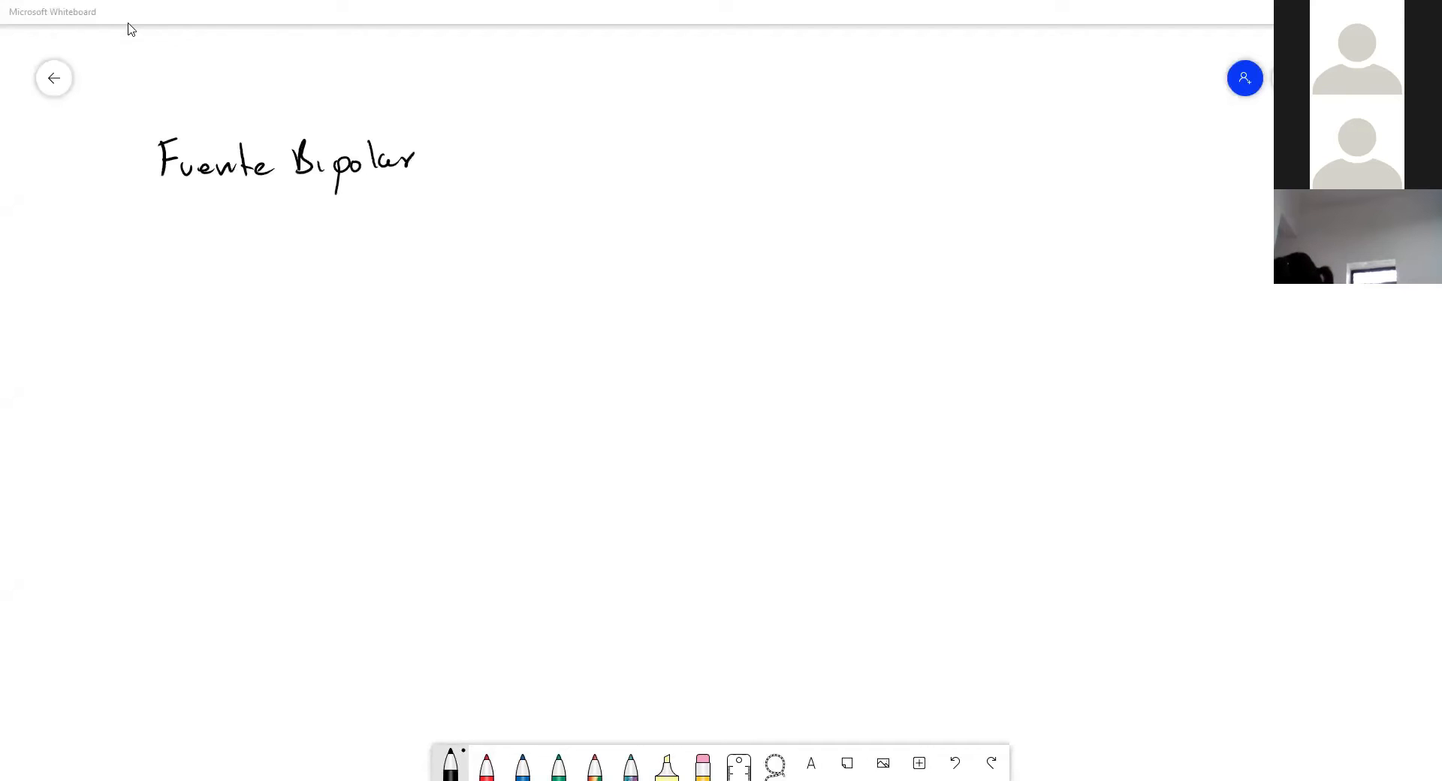
left_click_drag(149, 200, 429, 192)
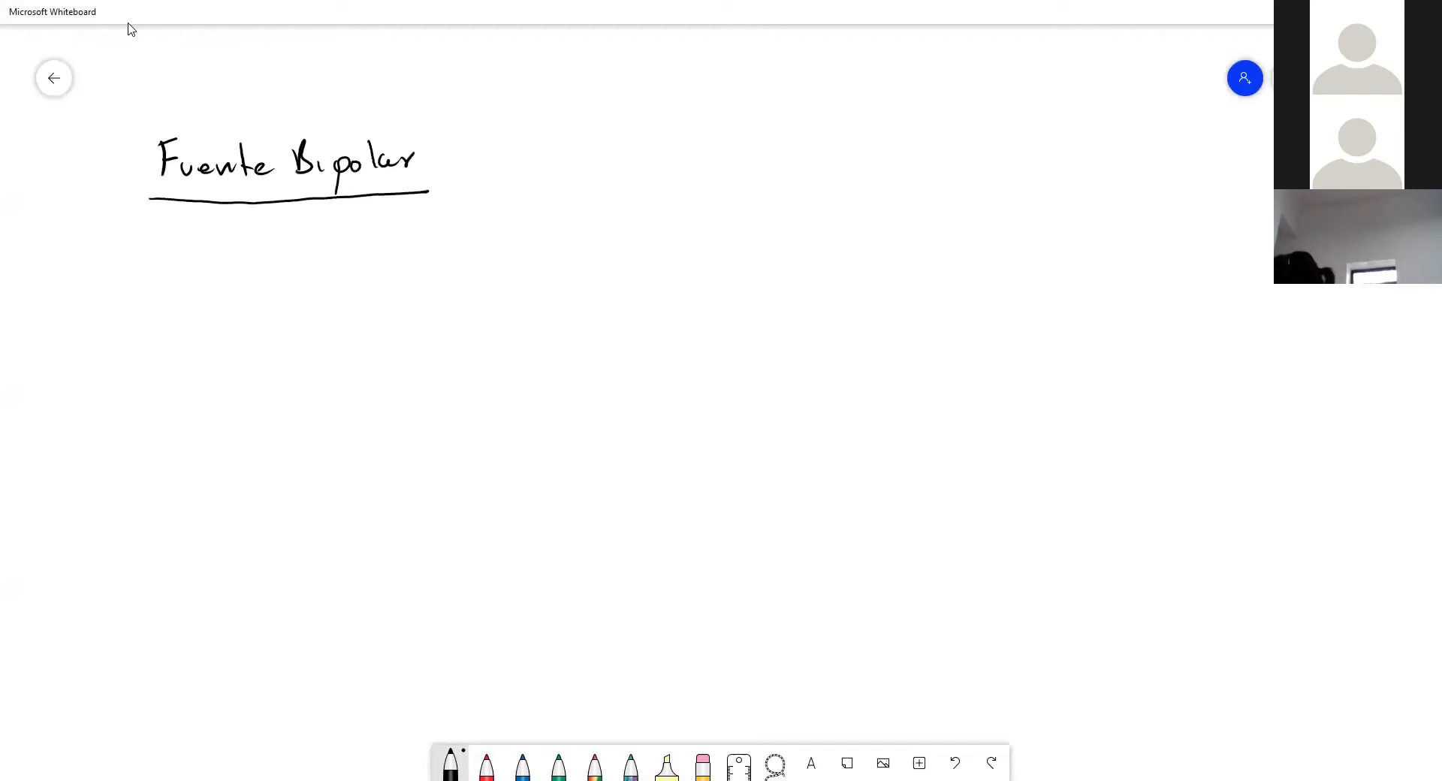
Draw a battery symbol below the title and mark its positive and negative plates.
mouse_move(199, 374)
left_mouse_down()
mouse_move(271, 375)
mouse_move(239, 357)
mouse_move(242, 289)
left_mouse_up()
mouse_move(228, 402)
left_mouse_down()
mouse_move(253, 401)
mouse_move(239, 468)
left_mouse_up()
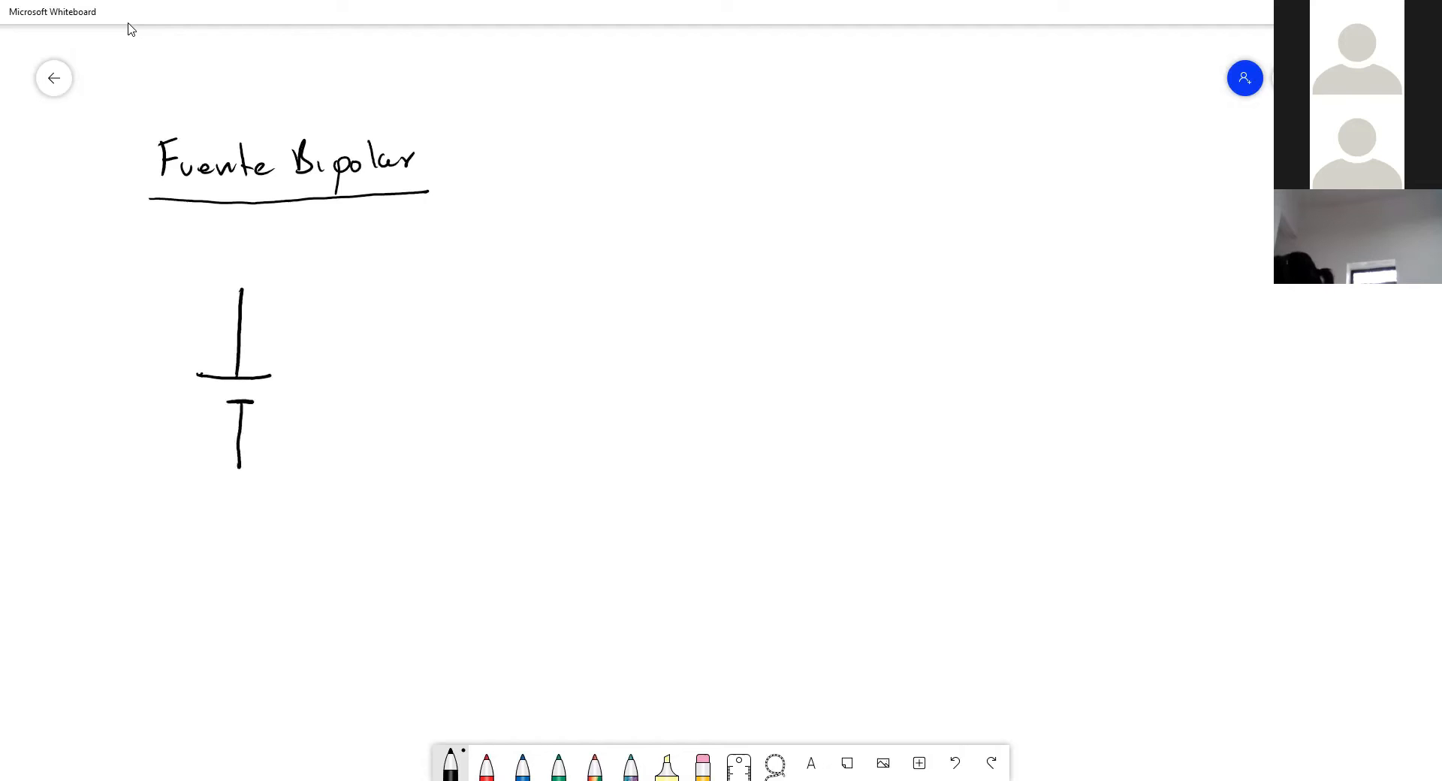
left_click_drag(207, 350, 220, 351)
Label the battery "Ánodo" beside the positive plate, "Cátodo" beside the negative plate, and "12V" between them.
mouse_move(114, 344)
left_mouse_down()
mouse_move(126, 329)
mouse_move(134, 342)
left_mouse_up()
left_click_drag(119, 339, 154, 338)
left_click_drag(163, 323, 167, 345)
left_click_drag(175, 337, 176, 338)
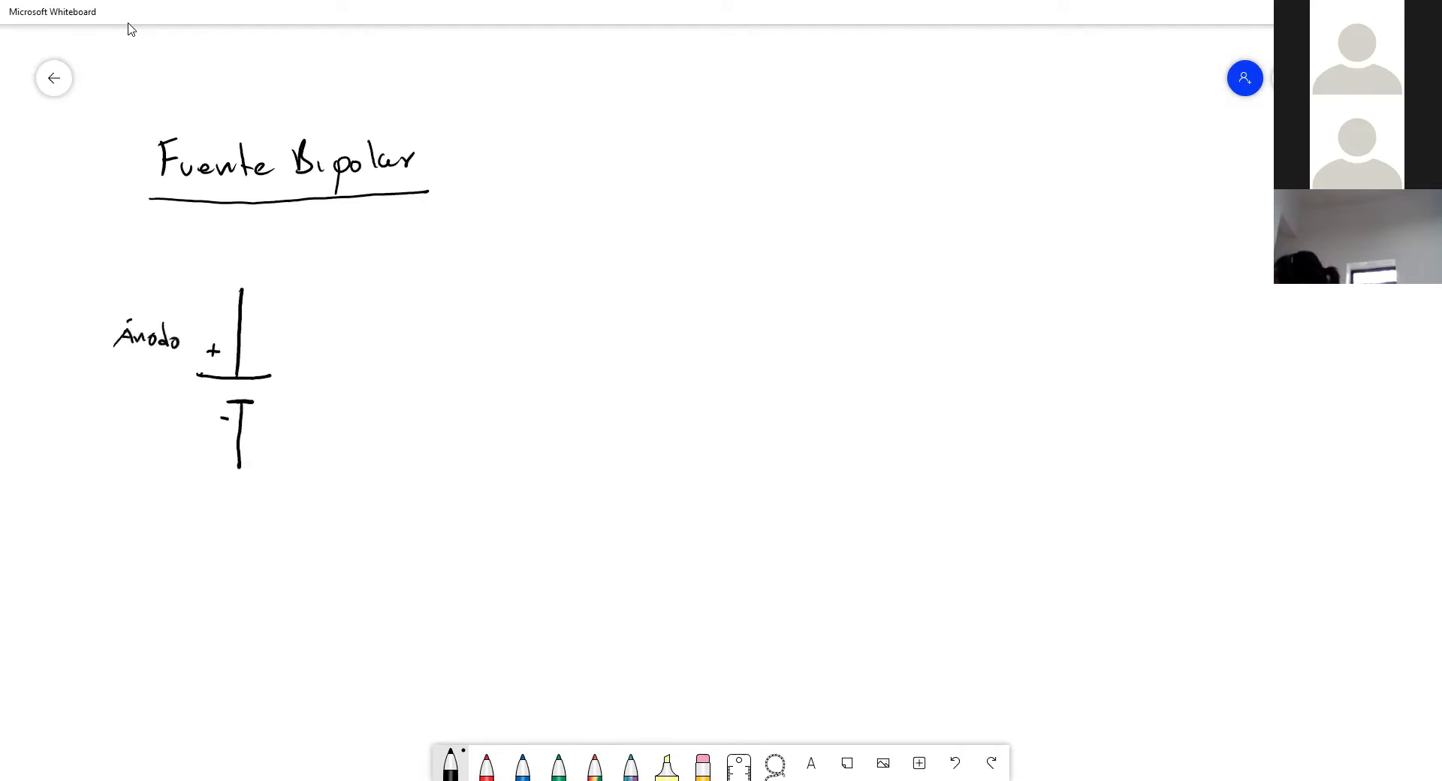
left_click_drag(125, 417, 118, 432)
left_click_drag(140, 425, 155, 420)
left_click_drag(161, 420, 177, 433)
left_click_drag(185, 425, 188, 427)
mouse_move(115, 373)
left_mouse_down()
mouse_move(118, 388)
mouse_move(142, 388)
mouse_move(168, 368)
left_mouse_up()
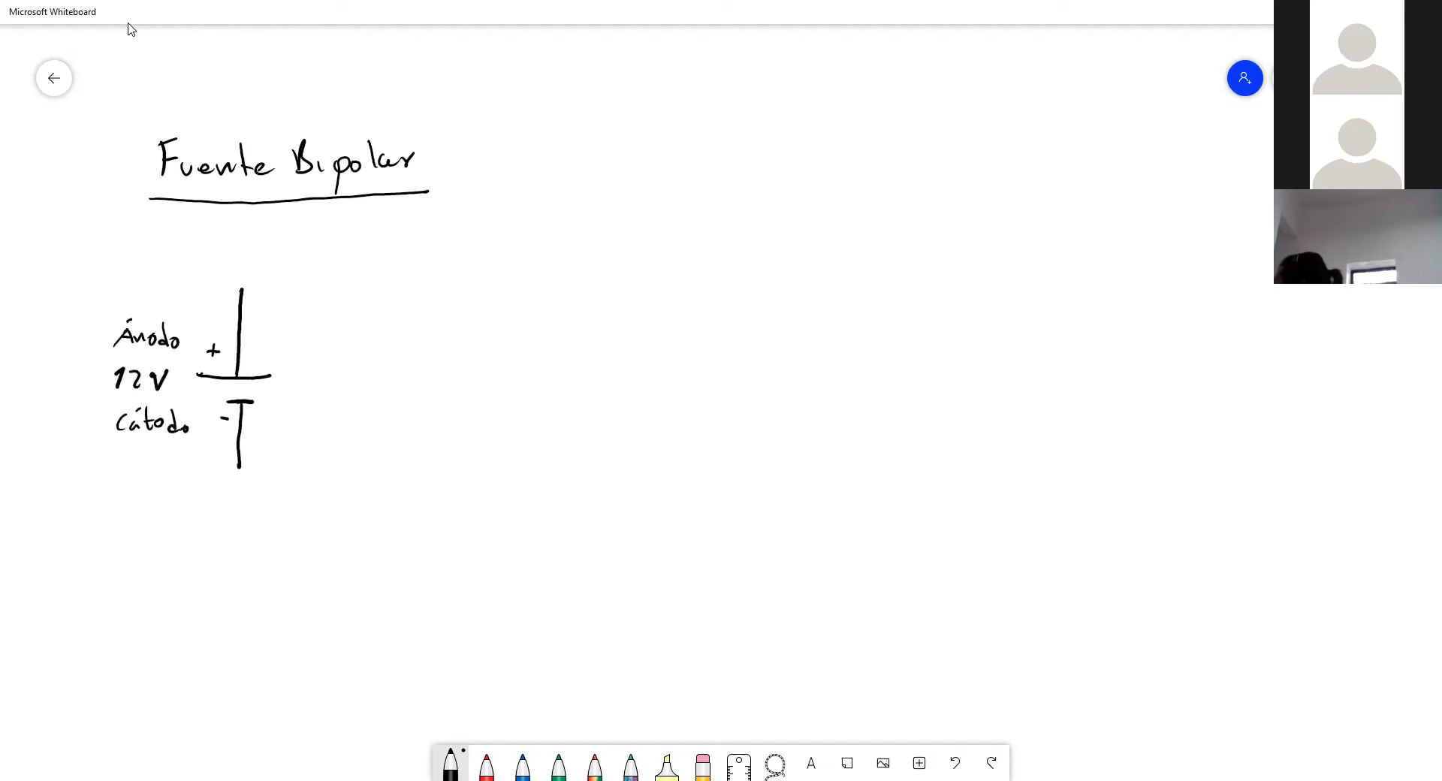
Complete the battery's circuit loop with two series resistors, each labelled R.
left_click_drag(241, 289, 364, 293)
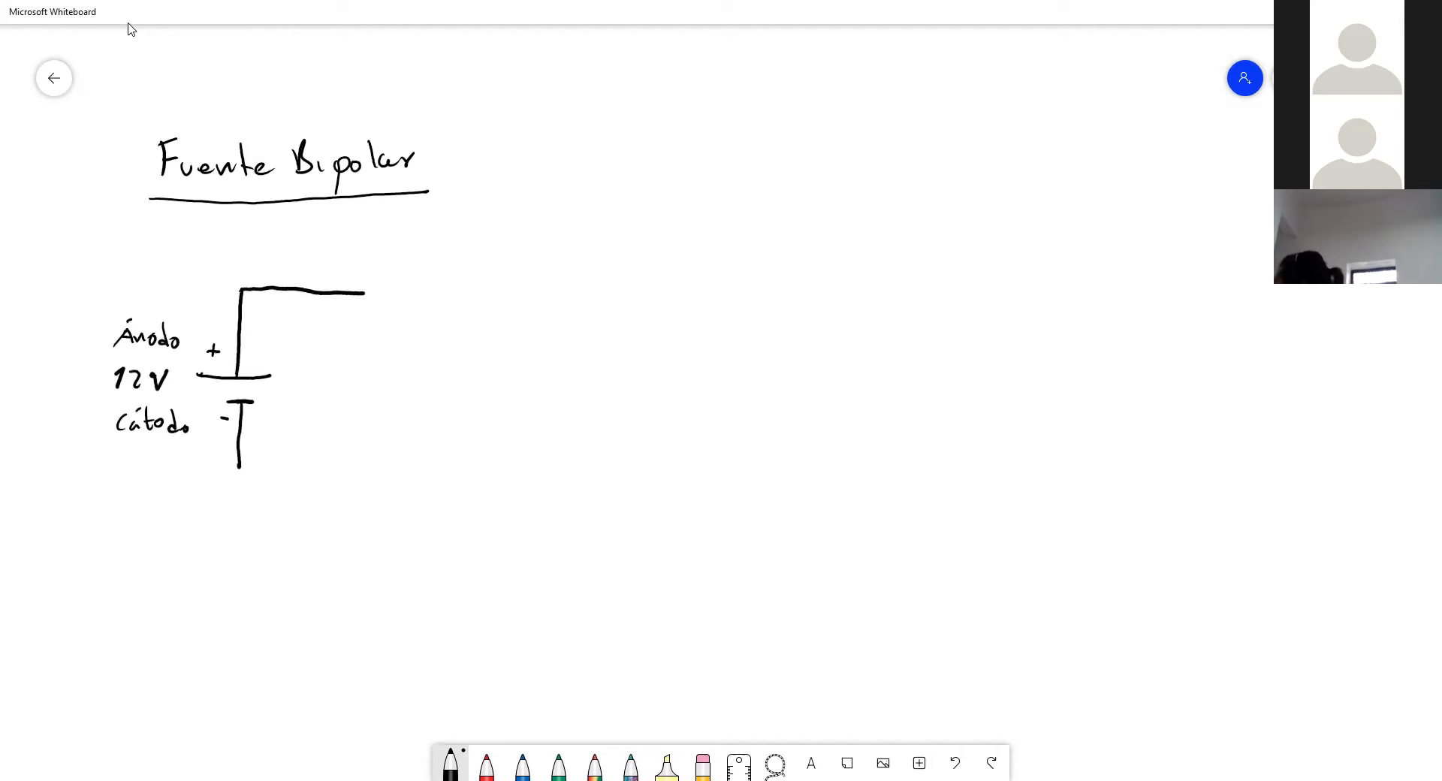
left_click_drag(240, 467, 380, 474)
mouse_move(370, 293)
left_mouse_down()
mouse_move(394, 294)
mouse_move(398, 337)
mouse_move(392, 450)
mouse_move(386, 479)
mouse_move(373, 475)
left_mouse_up()
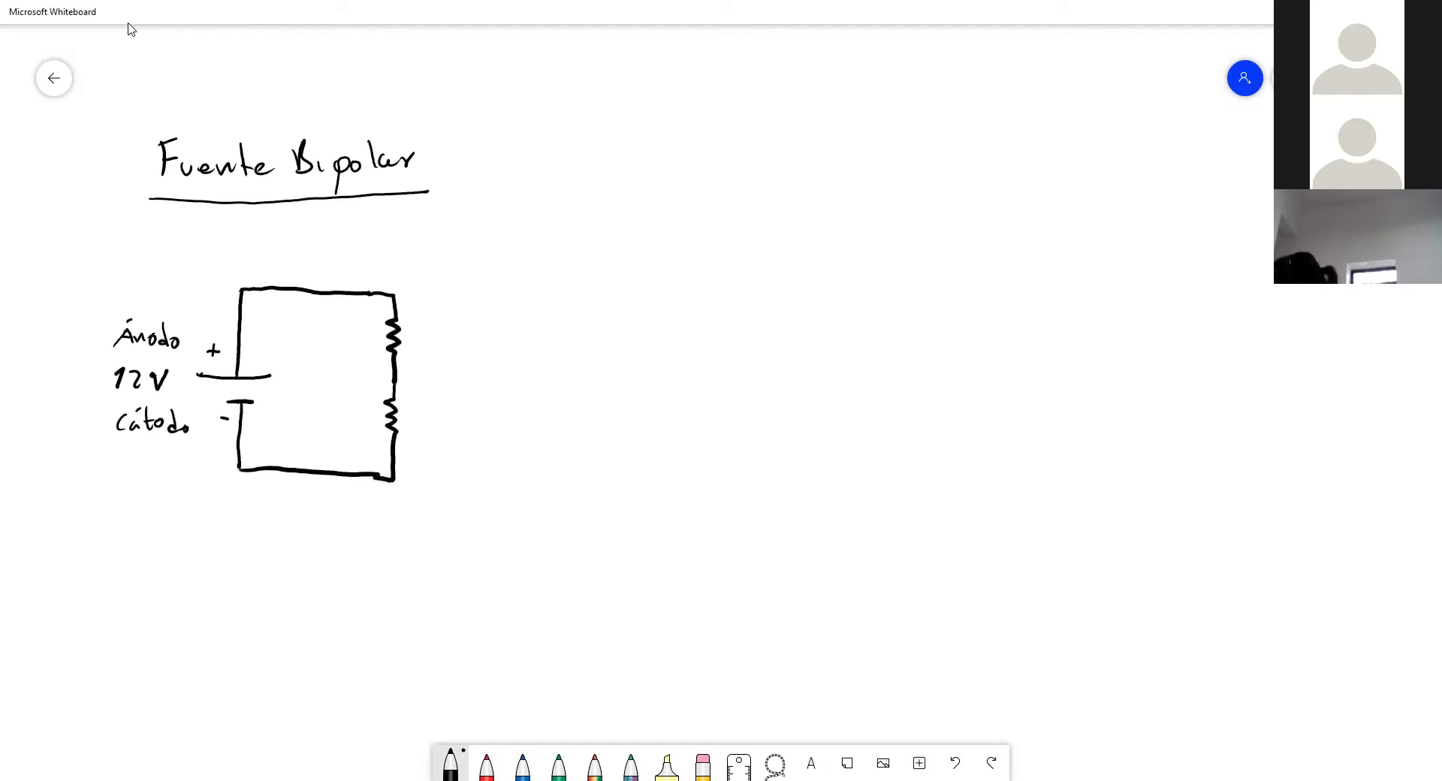
left_click_drag(412, 326, 411, 344)
left_click_drag(410, 323, 425, 345)
left_click_drag(417, 412, 432, 438)
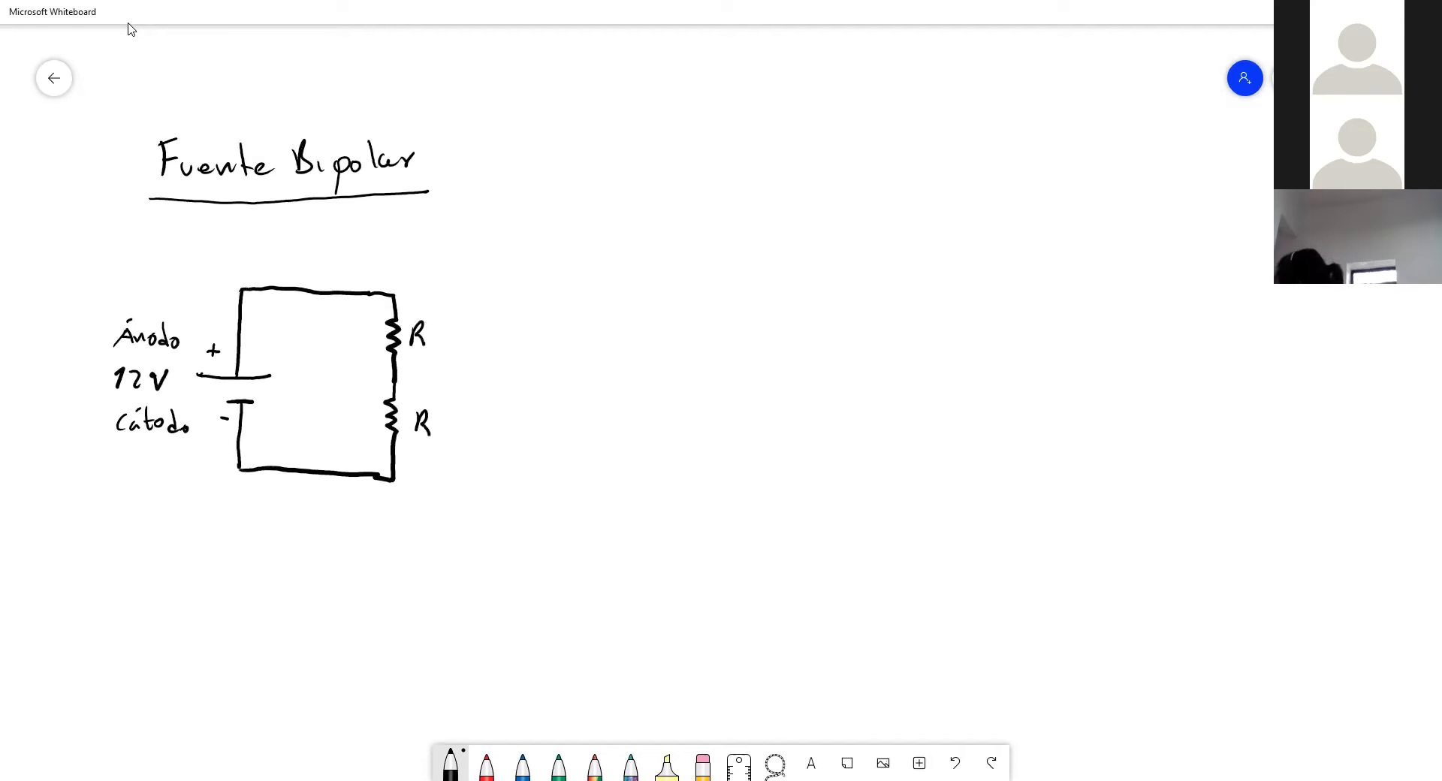
Handwrite the heading "Circuito en serie" to the right of the title.
left_click_drag(606, 148, 605, 175)
left_click_drag(602, 165, 626, 165)
mouse_move(644, 164)
left_mouse_down()
mouse_move(639, 175)
mouse_move(666, 177)
left_mouse_up()
left_click_drag(673, 166, 689, 176)
left_click_drag(706, 168, 745, 178)
left_click_drag(749, 171, 772, 175)
mouse_move(801, 164)
left_mouse_down()
mouse_move(788, 179)
mouse_move(817, 178)
left_mouse_up()
left_click_drag(822, 177, 858, 176)
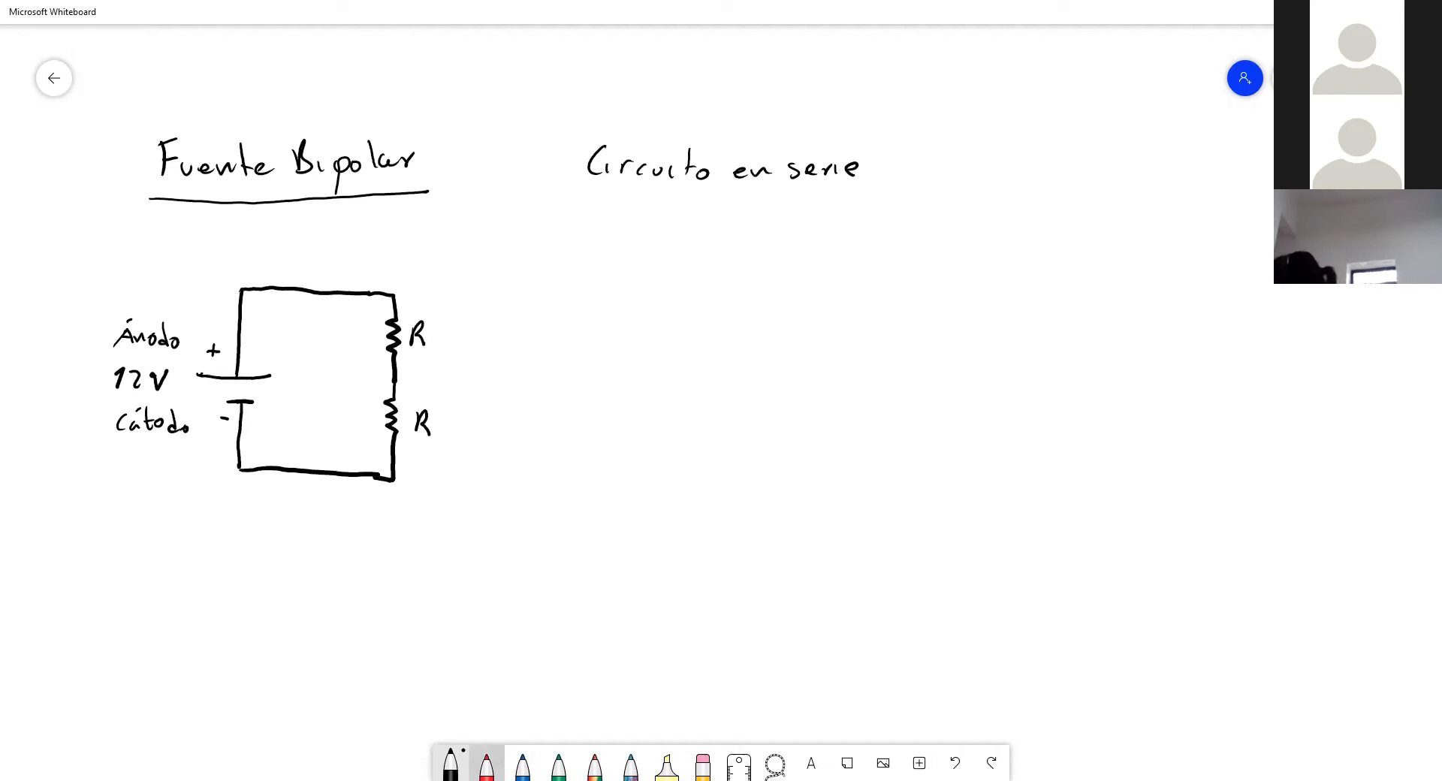
Draw a red clockwise current arrow inside the circuit loop and label it i.
left_click(486, 765)
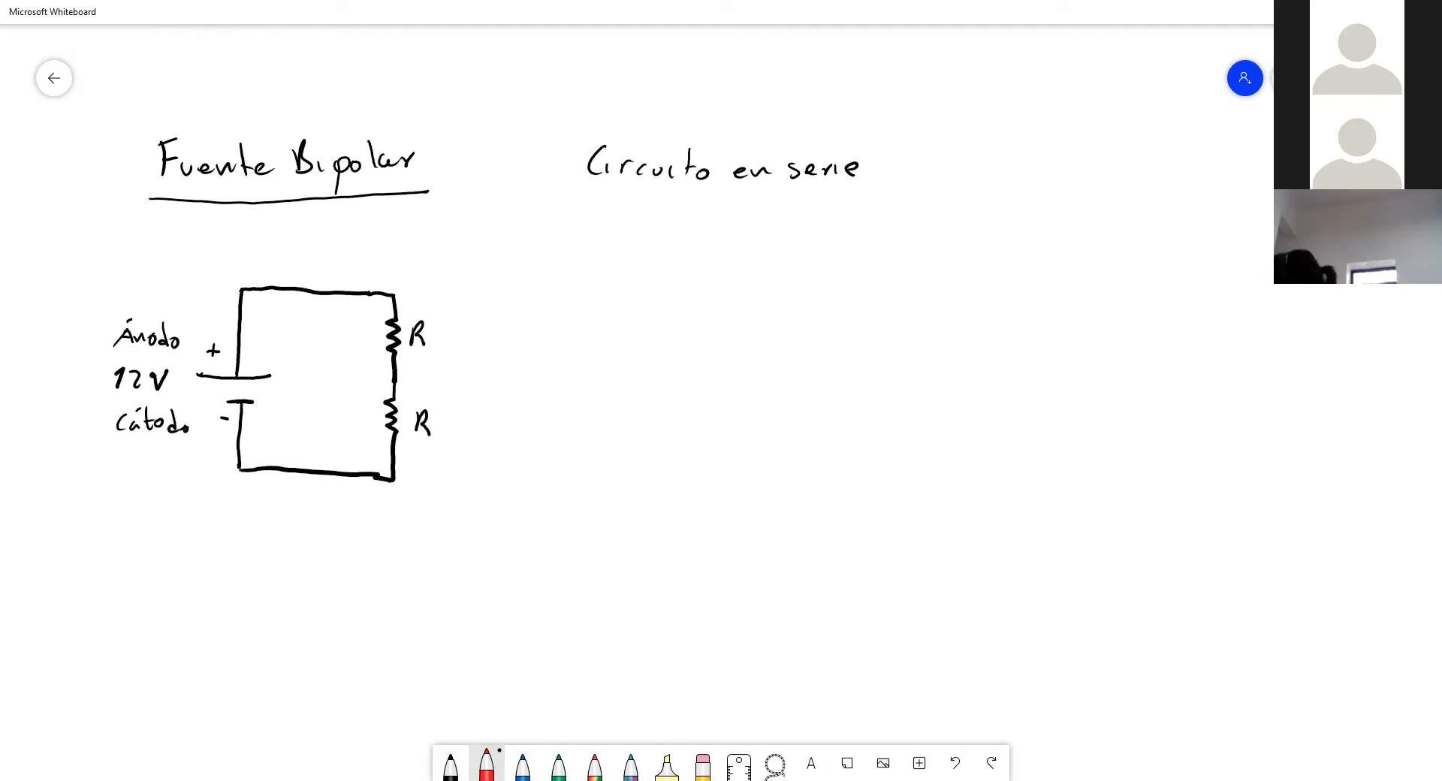
mouse_move(257, 361)
left_mouse_down()
mouse_move(277, 322)
mouse_move(352, 323)
mouse_move(372, 407)
mouse_move(334, 453)
mouse_move(259, 422)
left_mouse_up()
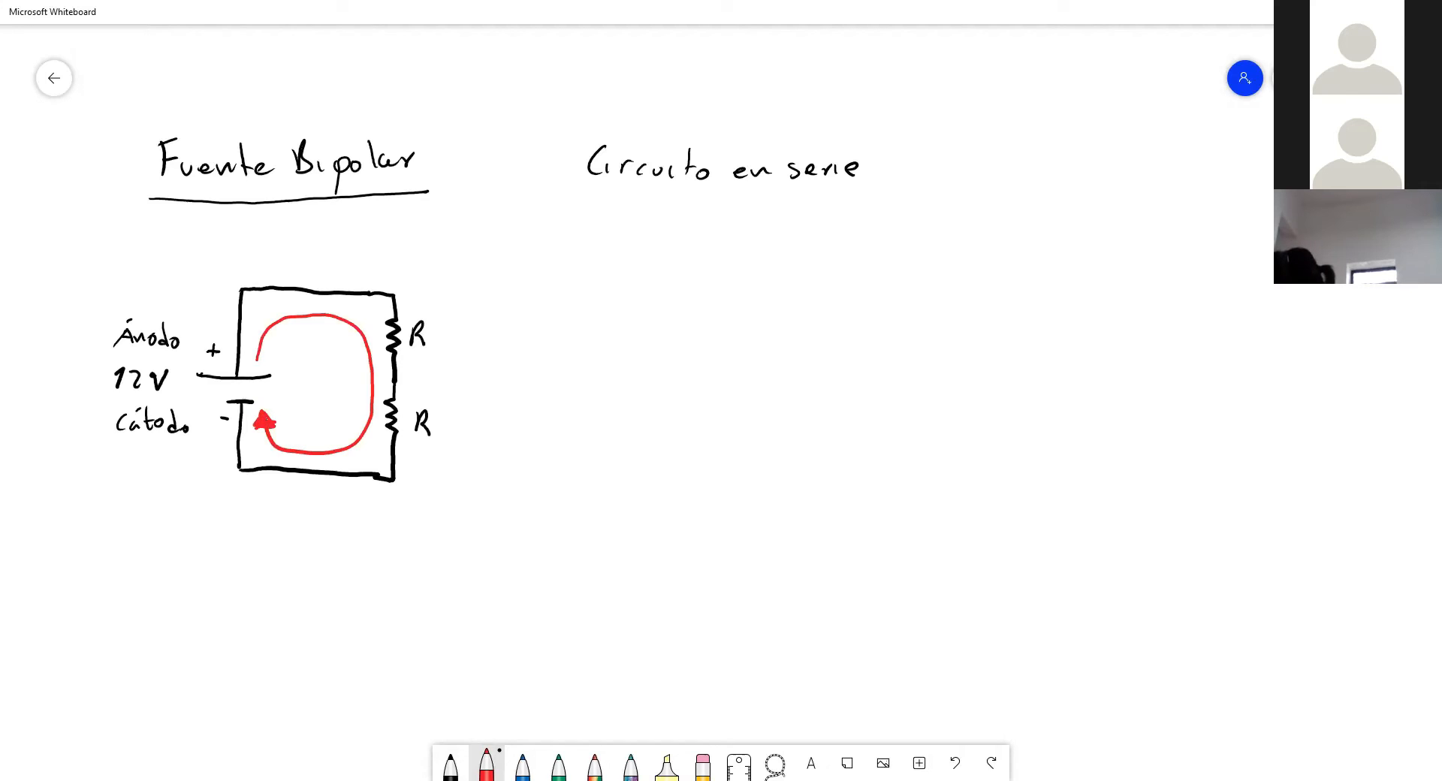
left_click_drag(318, 429, 318, 443)
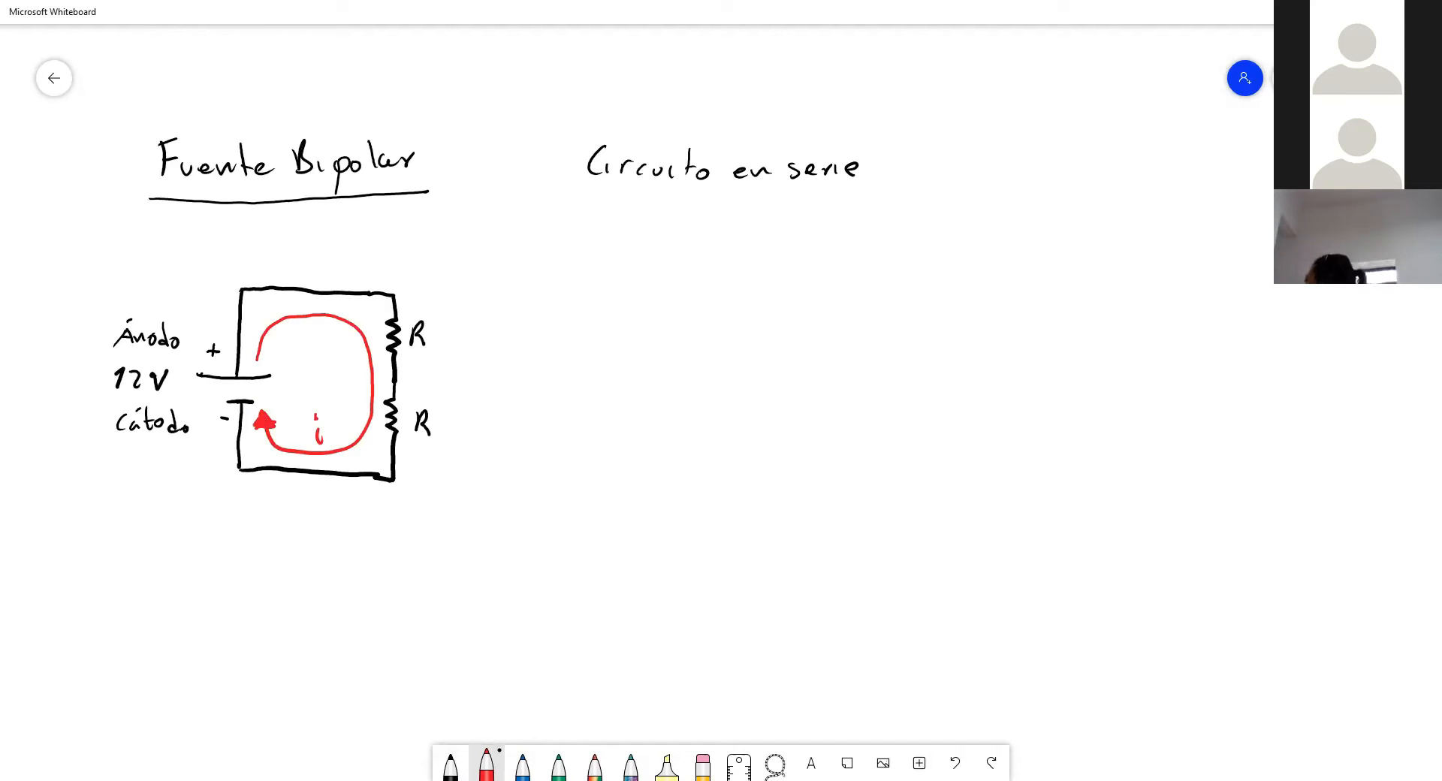
Underline "Circuito en serie" in black and write the total resistance formula R_T = R + R = 2R below it.
left_click(451, 766)
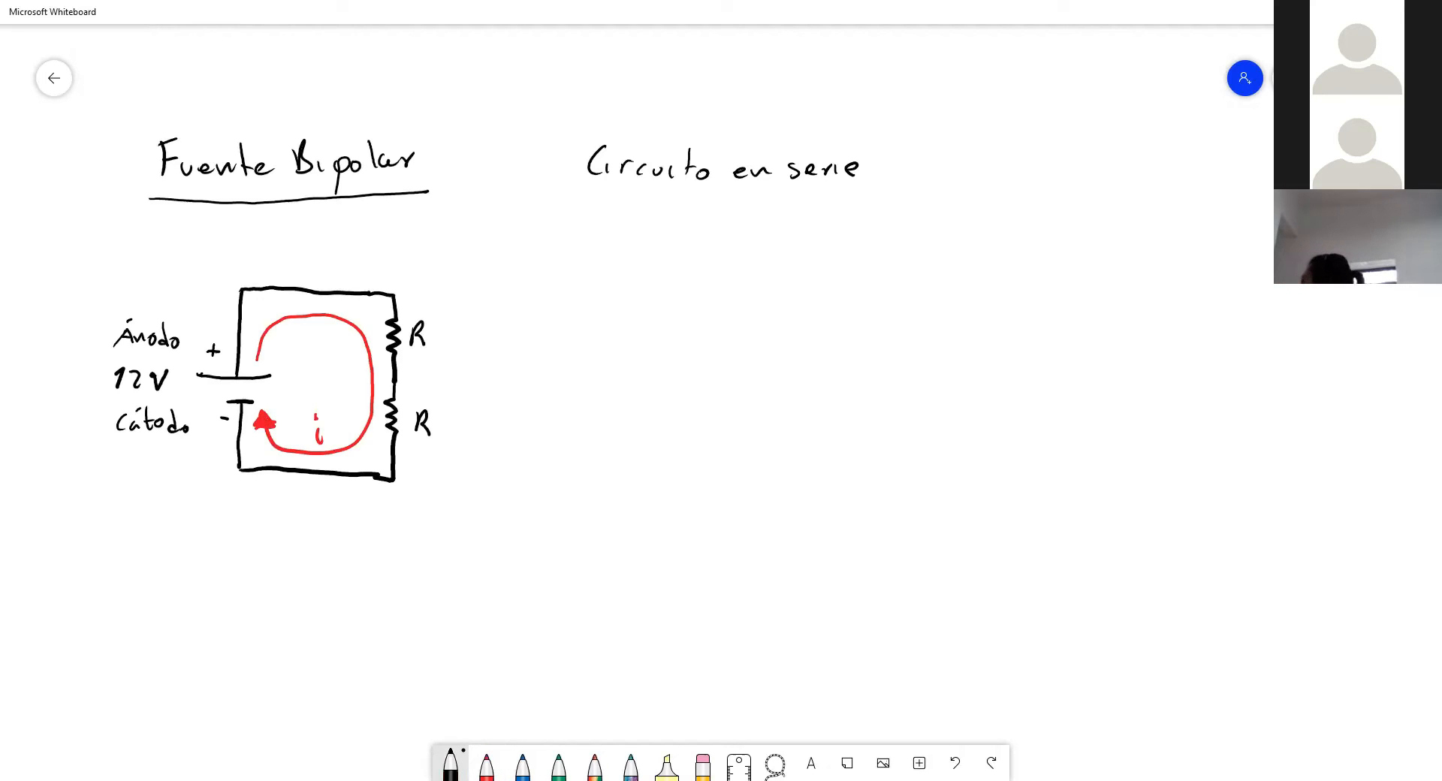
left_click_drag(585, 186, 867, 187)
mouse_move(680, 220)
left_mouse_down()
mouse_move(704, 247)
mouse_move(729, 236)
left_mouse_up()
mouse_move(720, 237)
left_mouse_down()
mouse_move(721, 250)
mouse_move(751, 239)
left_mouse_up()
left_click_drag(741, 244, 817, 231)
mouse_move(829, 220)
left_mouse_down()
mouse_move(830, 241)
mouse_move(849, 241)
left_mouse_up()
left_click_drag(873, 235, 940, 239)
left_click_drag(940, 218, 957, 239)
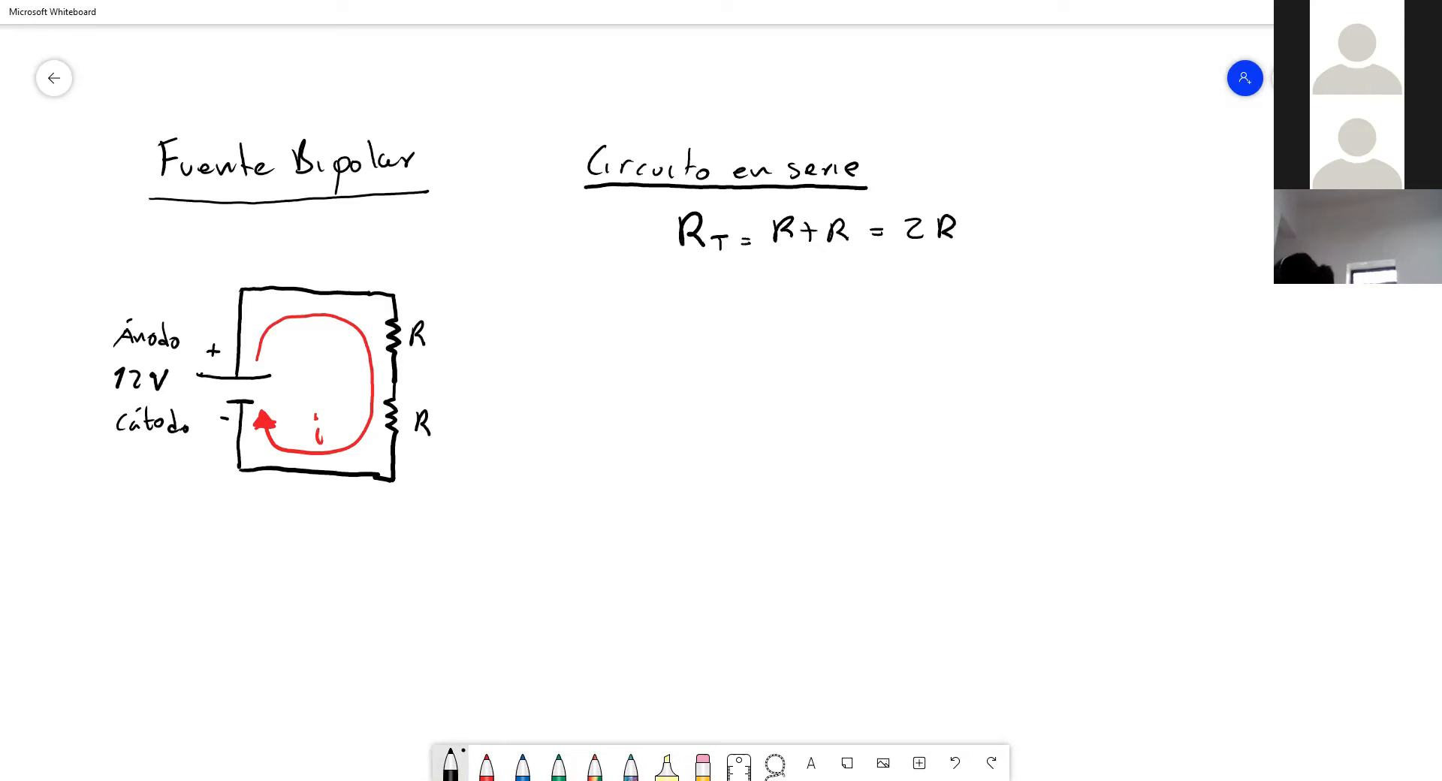
Write "Ley Ohm" under the resistance formula, with the equation V_T = i_T R_T below it.
left_click_drag(605, 281, 621, 309)
mouse_move(626, 300)
left_mouse_down()
mouse_move(639, 327)
mouse_move(650, 308)
left_mouse_up()
mouse_move(692, 285)
left_mouse_down()
mouse_move(686, 298)
mouse_move(692, 286)
left_mouse_up()
mouse_move(708, 282)
left_mouse_down()
mouse_move(707, 308)
mouse_move(745, 314)
left_mouse_up()
mouse_move(640, 366)
left_mouse_down()
mouse_move(666, 359)
mouse_move(696, 380)
left_mouse_up()
left_click_drag(682, 375, 718, 383)
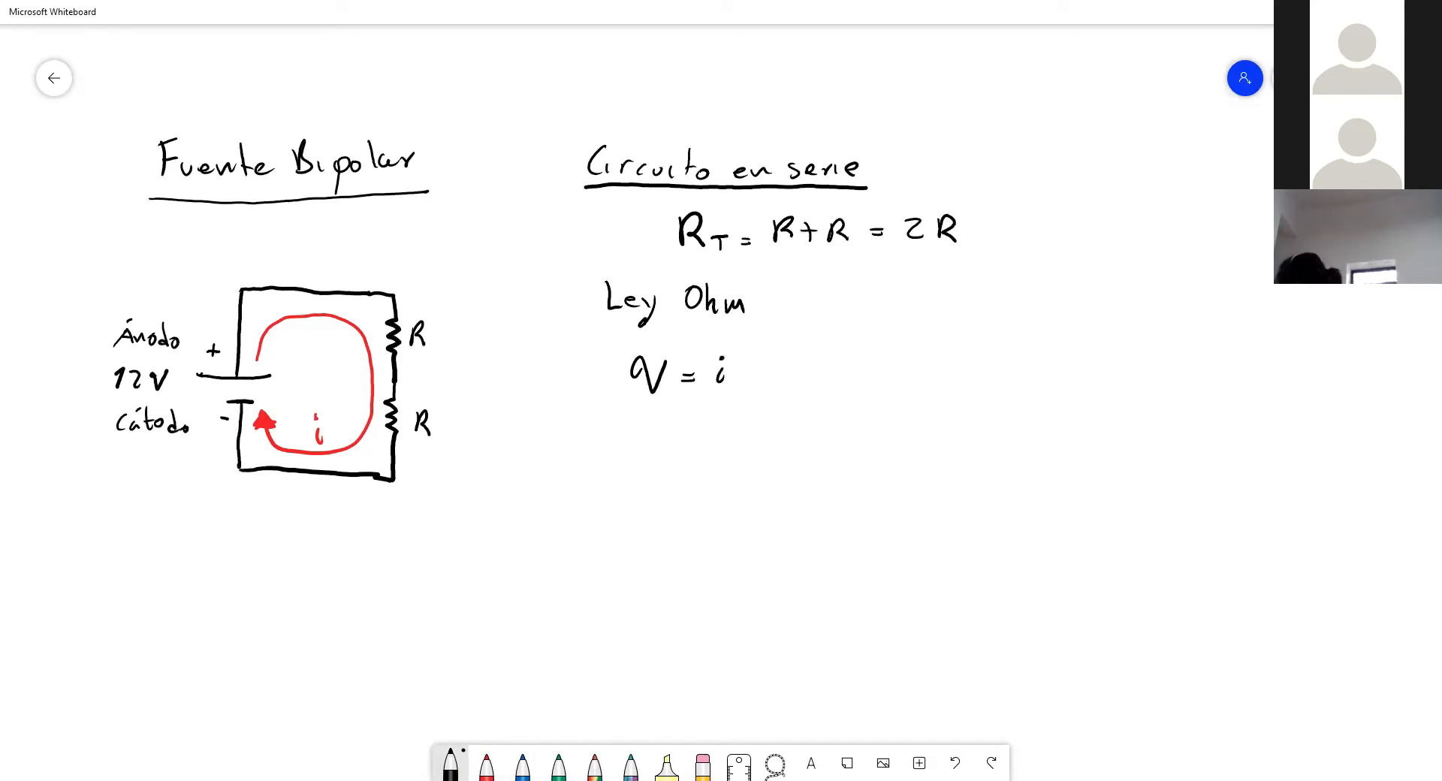
left_click_drag(744, 344, 742, 380)
mouse_move(746, 343)
left_mouse_down()
mouse_move(763, 383)
mouse_move(783, 372)
mouse_move(775, 387)
left_mouse_up()
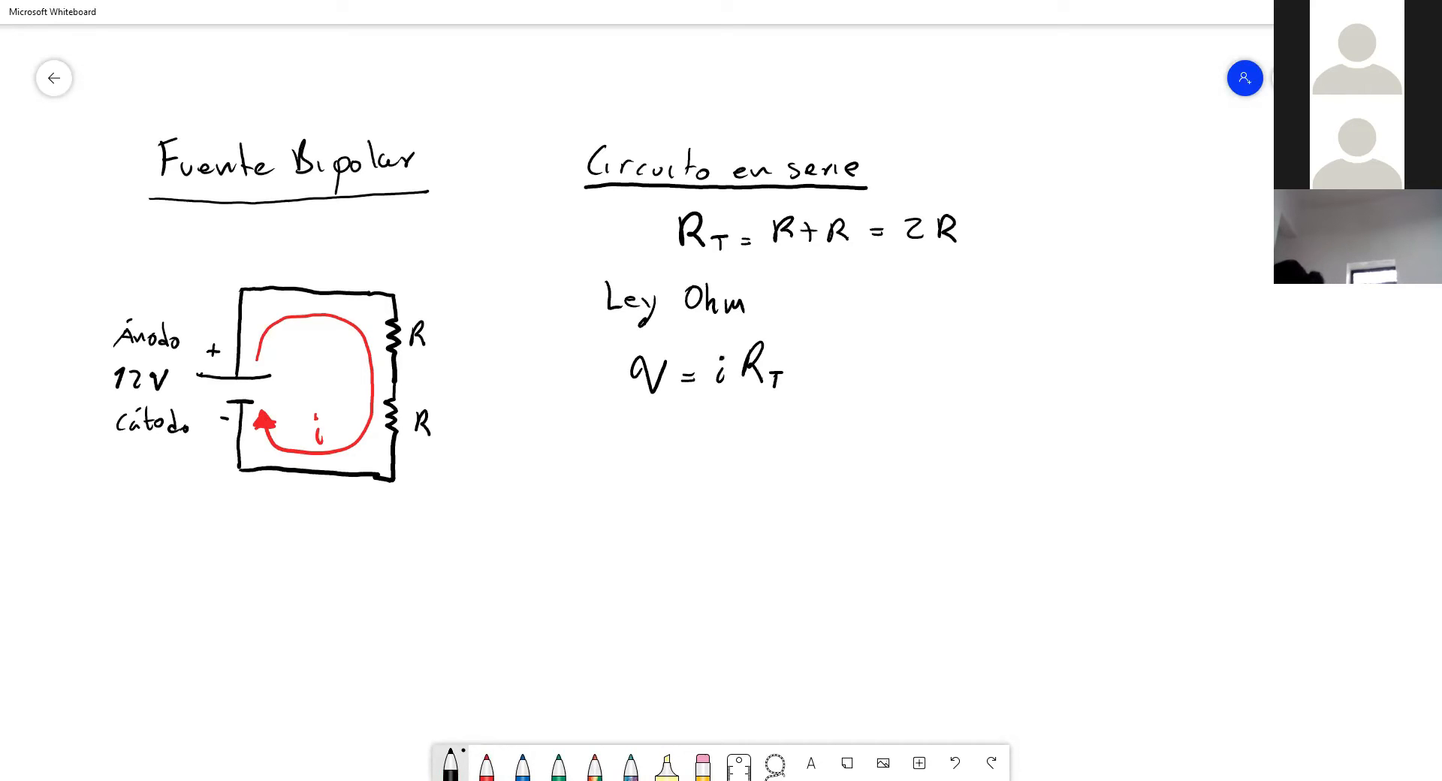
left_click_drag(669, 389, 668, 400)
left_click_drag(725, 383, 735, 384)
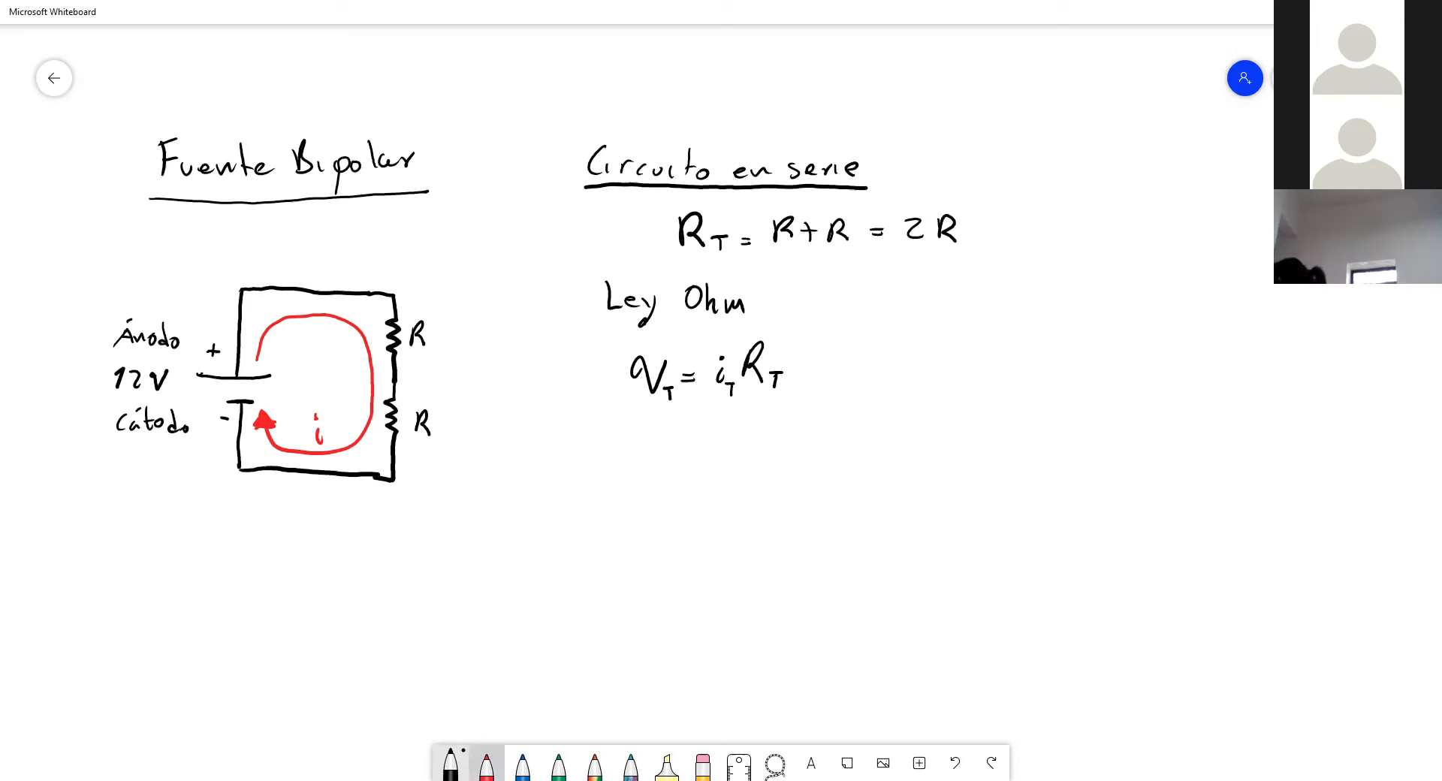
Add a red subscript T to the circuit's current label and write "V_T =" in black before the battery's 12V.
left_click(486, 765)
left_click_drag(325, 439, 336, 440)
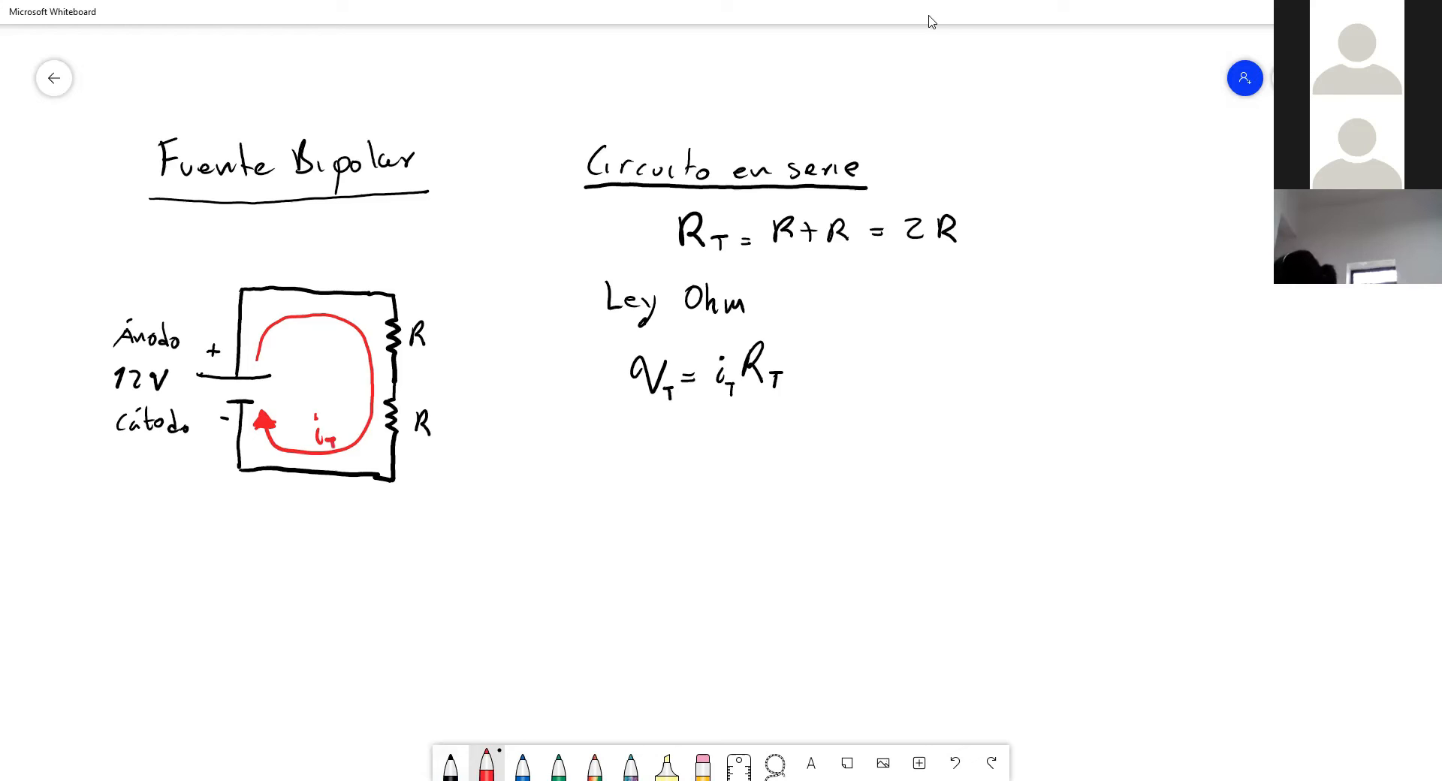
left_click(451, 765)
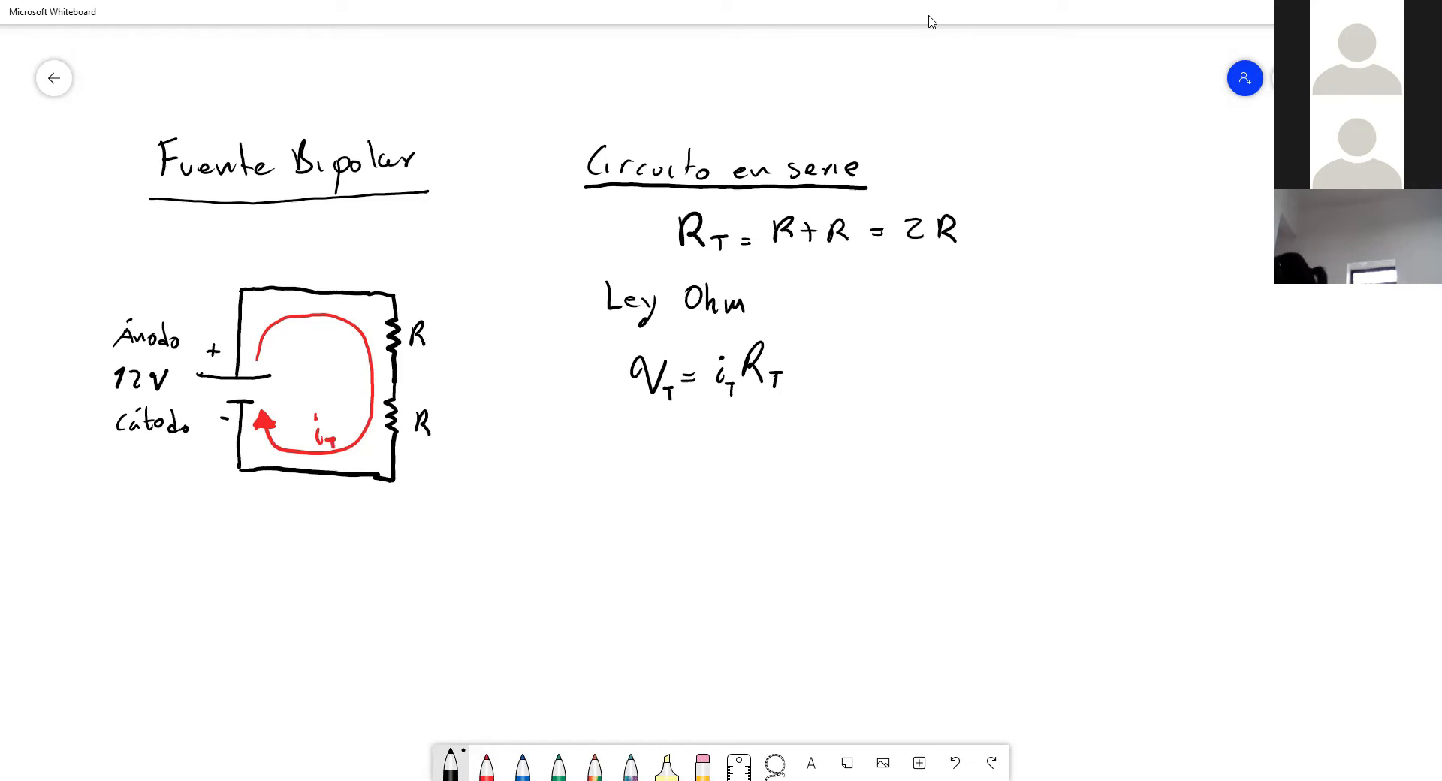
mouse_move(55, 373)
left_mouse_down()
mouse_move(77, 368)
mouse_move(88, 389)
left_mouse_up()
left_click_drag(84, 389, 85, 398)
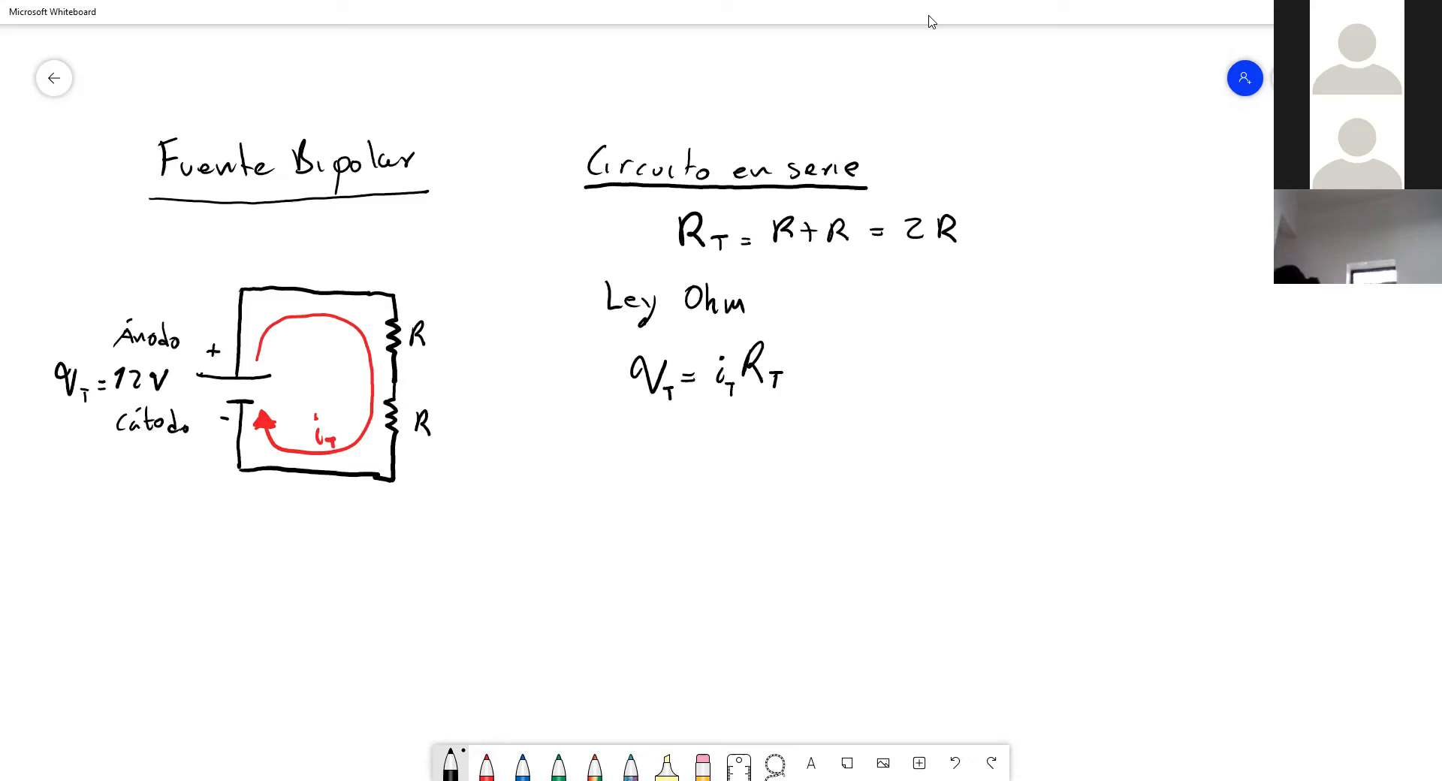
Draw a vertical divider to the right of the formulas and note R = 330 Ω beside it.
left_click_drag(1028, 120, 1023, 281)
left_click_drag(1058, 129, 1054, 158)
left_click_drag(1056, 128, 1076, 155)
left_click_drag(1084, 143, 1094, 144)
mouse_move(1086, 148)
left_mouse_down()
mouse_move(1150, 132)
mouse_move(1191, 152)
left_mouse_up()
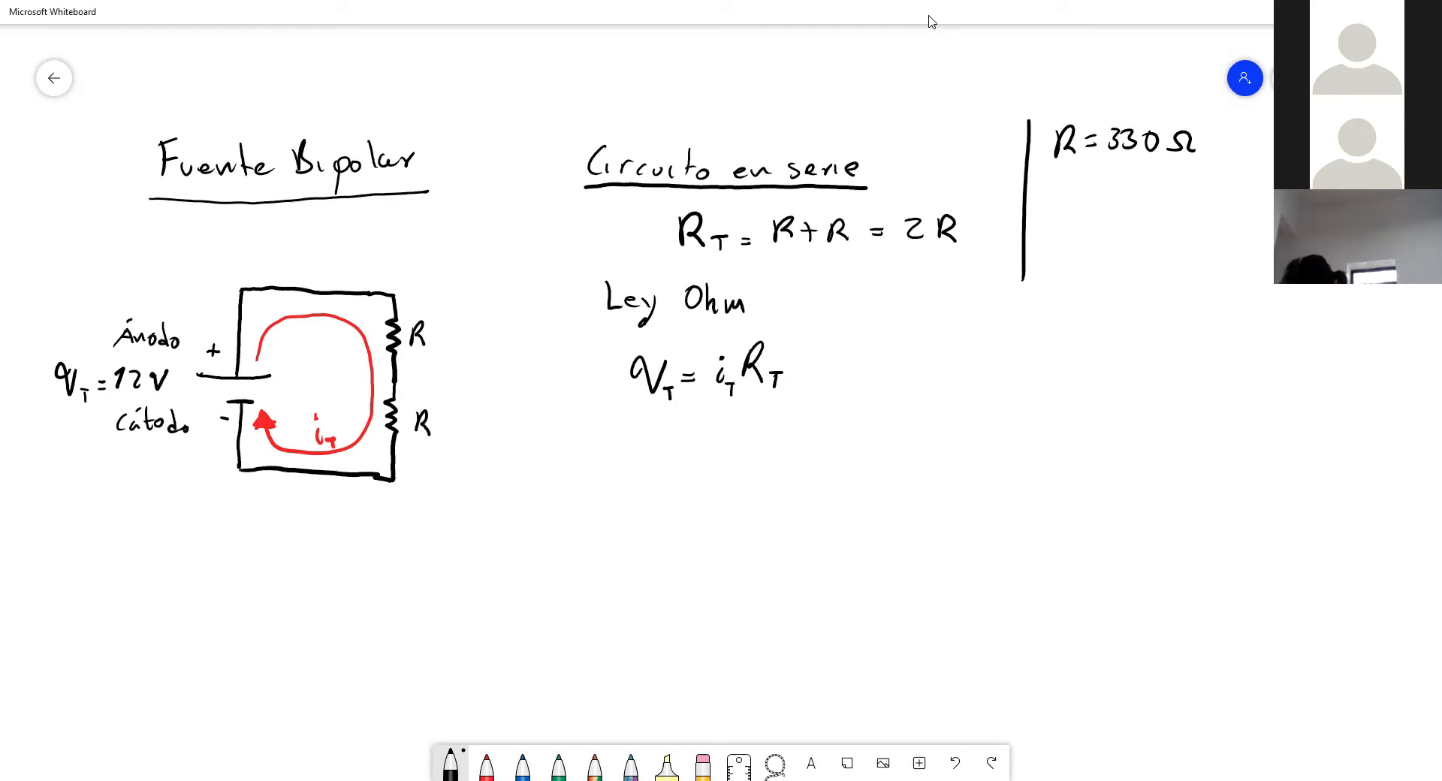
Write the total resistance calculation R_T = 330 Ω + 330 Ω = 660 Ω below the Ohm's law equation.
left_click_drag(637, 444, 638, 468)
left_click_drag(641, 449, 659, 463)
left_click_drag(663, 455, 696, 460)
left_click_drag(687, 466, 722, 467)
left_click_drag(742, 446, 744, 470)
left_click_drag(766, 450, 815, 460)
mouse_move(831, 443)
left_mouse_down()
mouse_move(831, 464)
mouse_move(838, 449)
mouse_move(854, 467)
left_mouse_up()
left_click_drag(874, 443, 880, 465)
mouse_move(909, 447)
left_mouse_down()
mouse_move(901, 459)
mouse_move(910, 447)
left_mouse_up()
mouse_move(940, 443)
left_mouse_down()
mouse_move(924, 463)
mouse_move(961, 453)
left_mouse_up()
mouse_move(967, 450)
left_mouse_down()
mouse_move(1100, 443)
mouse_move(1110, 458)
left_mouse_up()
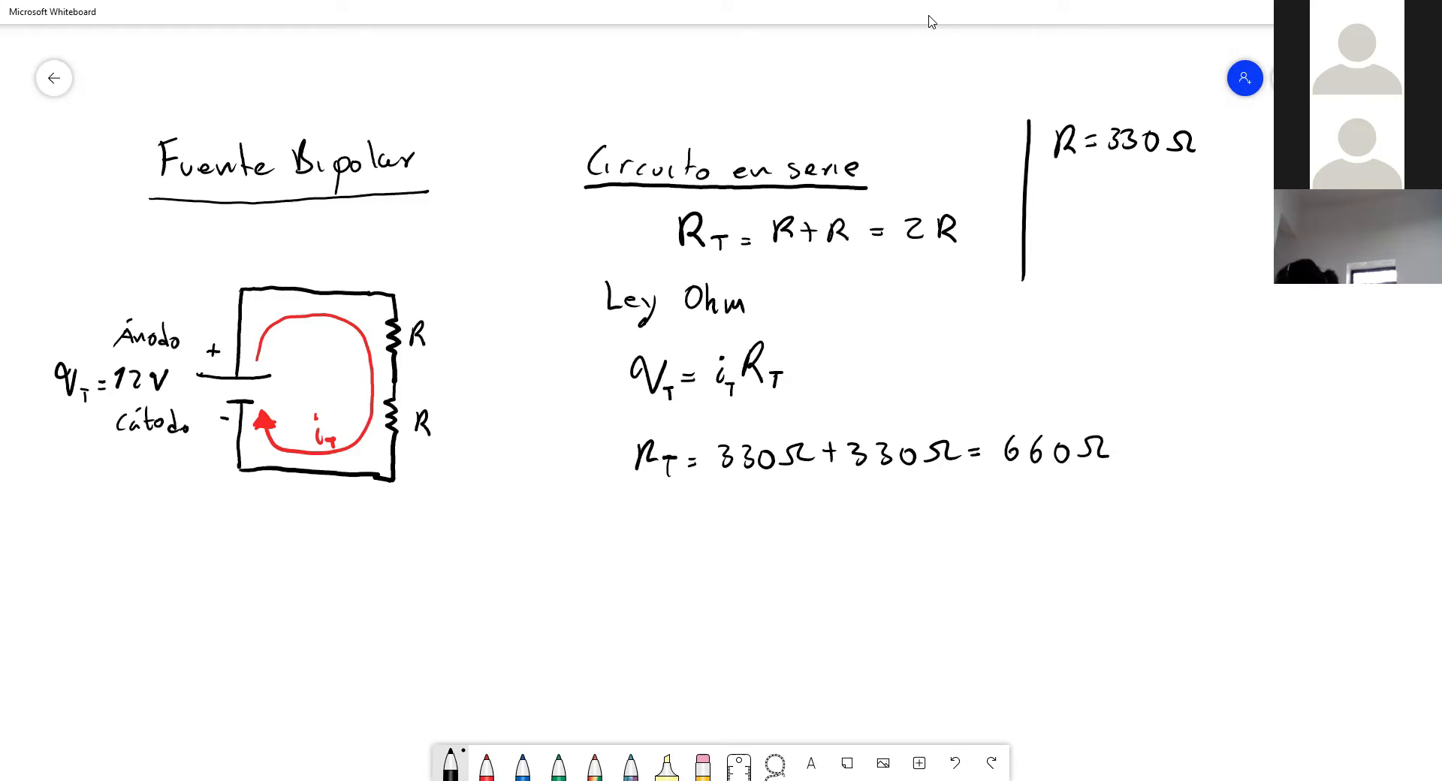
Write the total current calculation i_T = V_T / R_T = 12V / 660 Ω ≅ 0.02 A below the total resistance.
mouse_move(612, 518)
left_mouse_down()
mouse_move(617, 538)
mouse_move(740, 521)
mouse_move(755, 537)
mouse_move(719, 572)
mouse_move(781, 535)
left_mouse_up()
mouse_move(771, 546)
left_mouse_down()
mouse_move(868, 504)
mouse_move(878, 530)
mouse_move(821, 562)
mouse_move(896, 555)
mouse_move(919, 522)
left_mouse_up()
left_click_drag(909, 533, 921, 531)
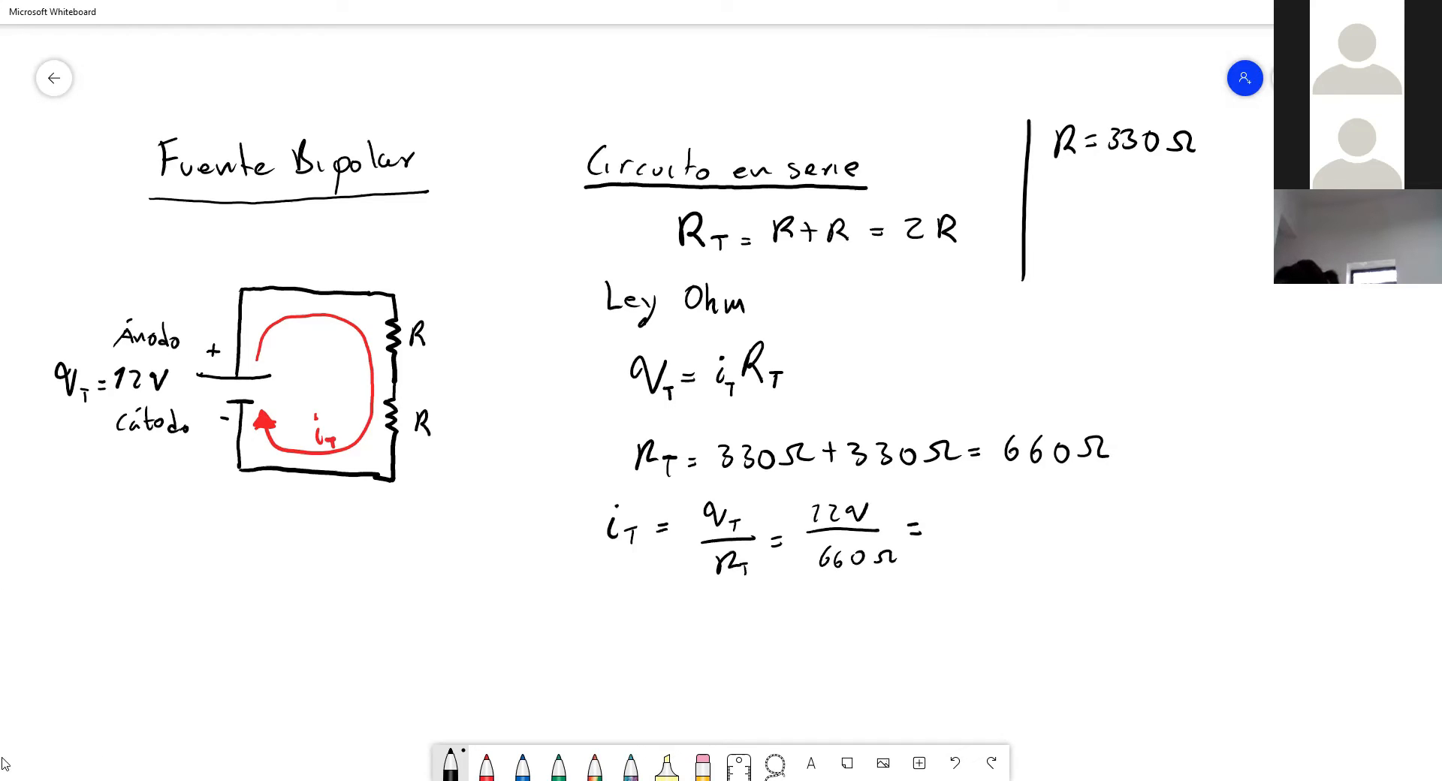
left_click(111, 478)
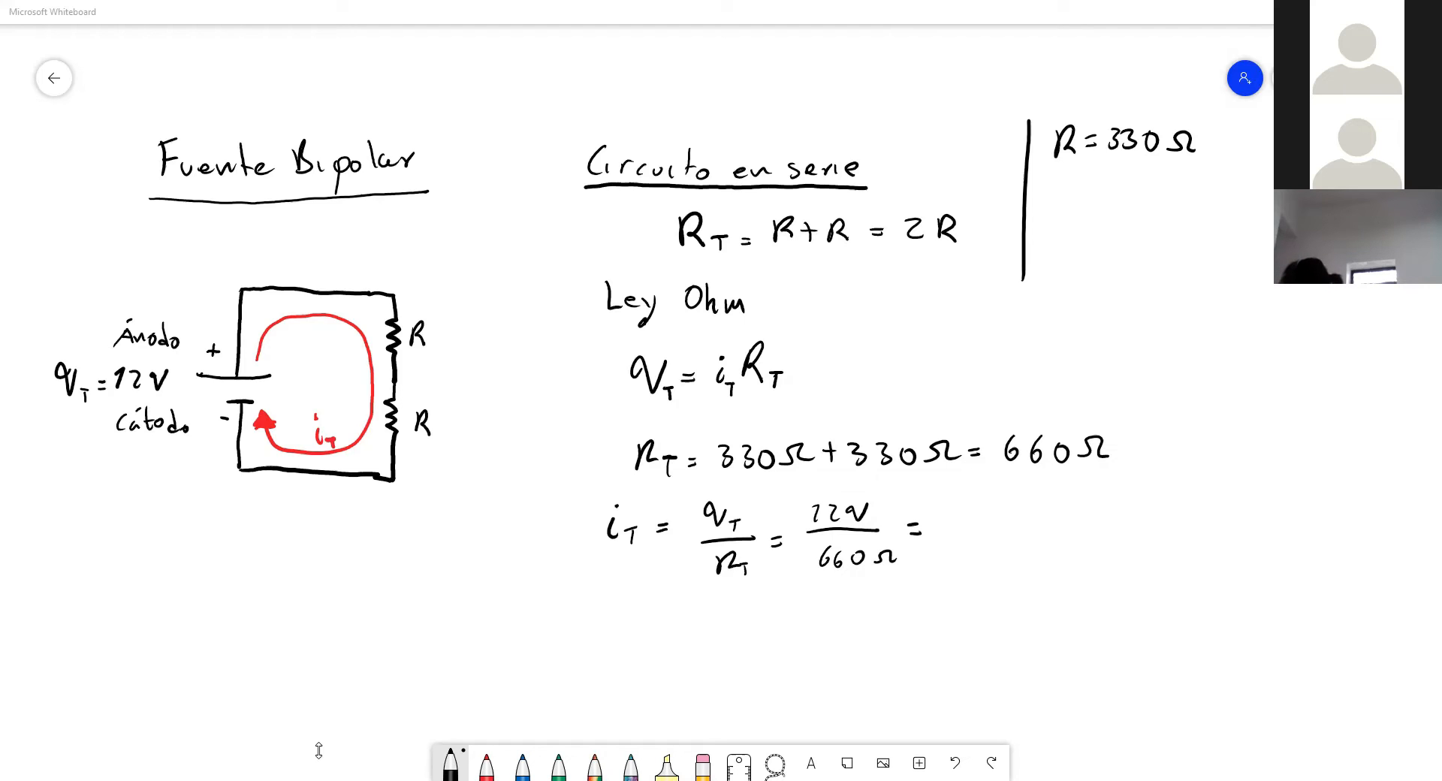
mouse_move(904, 515)
left_mouse_down()
mouse_move(947, 506)
mouse_move(1040, 528)
left_mouse_up()
left_click(1053, 534)
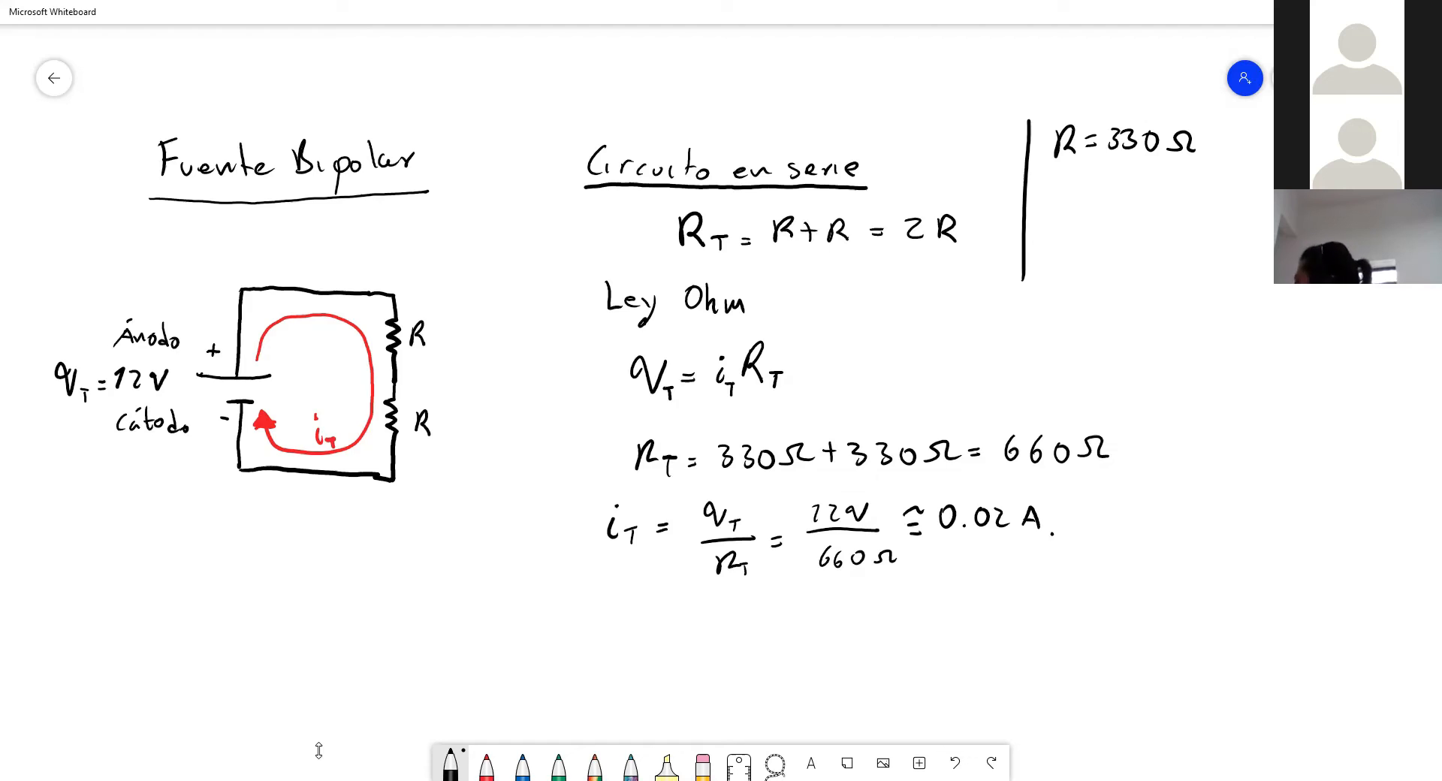
Write the power formula P = iV below the circuit drawing.
left_click_drag(148, 524, 149, 572)
left_click(181, 557)
mouse_move(148, 529)
left_mouse_down()
mouse_move(151, 551)
mouse_move(195, 557)
left_mouse_up()
left_click_drag(181, 549, 220, 559)
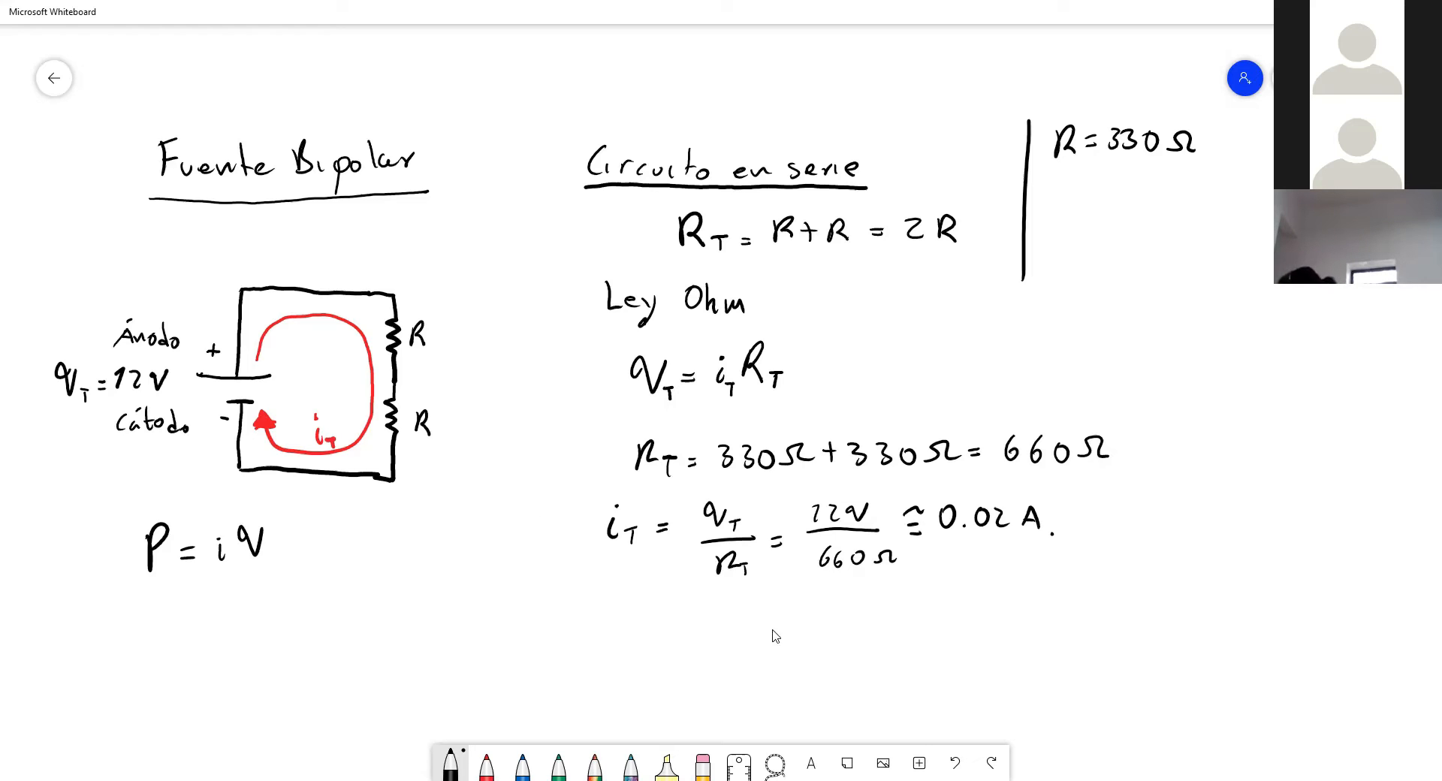
Write the power substitution P = (0.02A)(12V) = below the formula P = iV.
left_click_drag(186, 624, 250, 614)
left_click(239, 624)
left_click_drag(266, 614, 306, 629)
left_click_drag(215, 595, 212, 638)
left_click_drag(308, 590, 318, 627)
mouse_move(340, 596)
left_mouse_down()
mouse_move(335, 627)
mouse_move(376, 622)
left_mouse_up()
mouse_move(388, 604)
left_mouse_down()
mouse_move(381, 614)
mouse_move(398, 600)
left_mouse_up()
mouse_move(403, 591)
left_mouse_down()
mouse_move(410, 635)
mouse_move(439, 604)
left_mouse_up()
left_click_drag(433, 615, 444, 613)
left_click_drag(148, 597, 147, 633)
left_click_drag(148, 595, 150, 620)
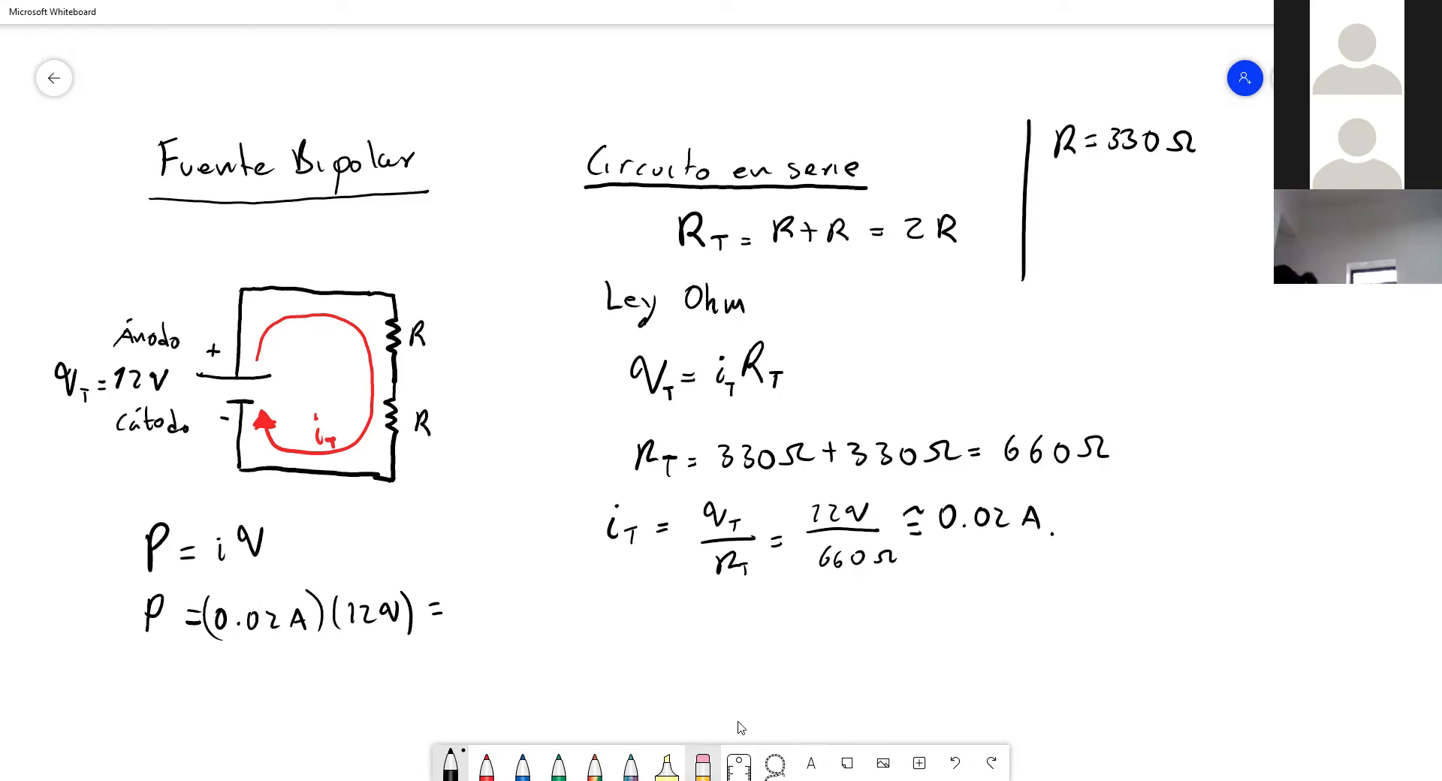
Complete the power calculation with the result 0.24 = 1/4 Watt.
key("super")
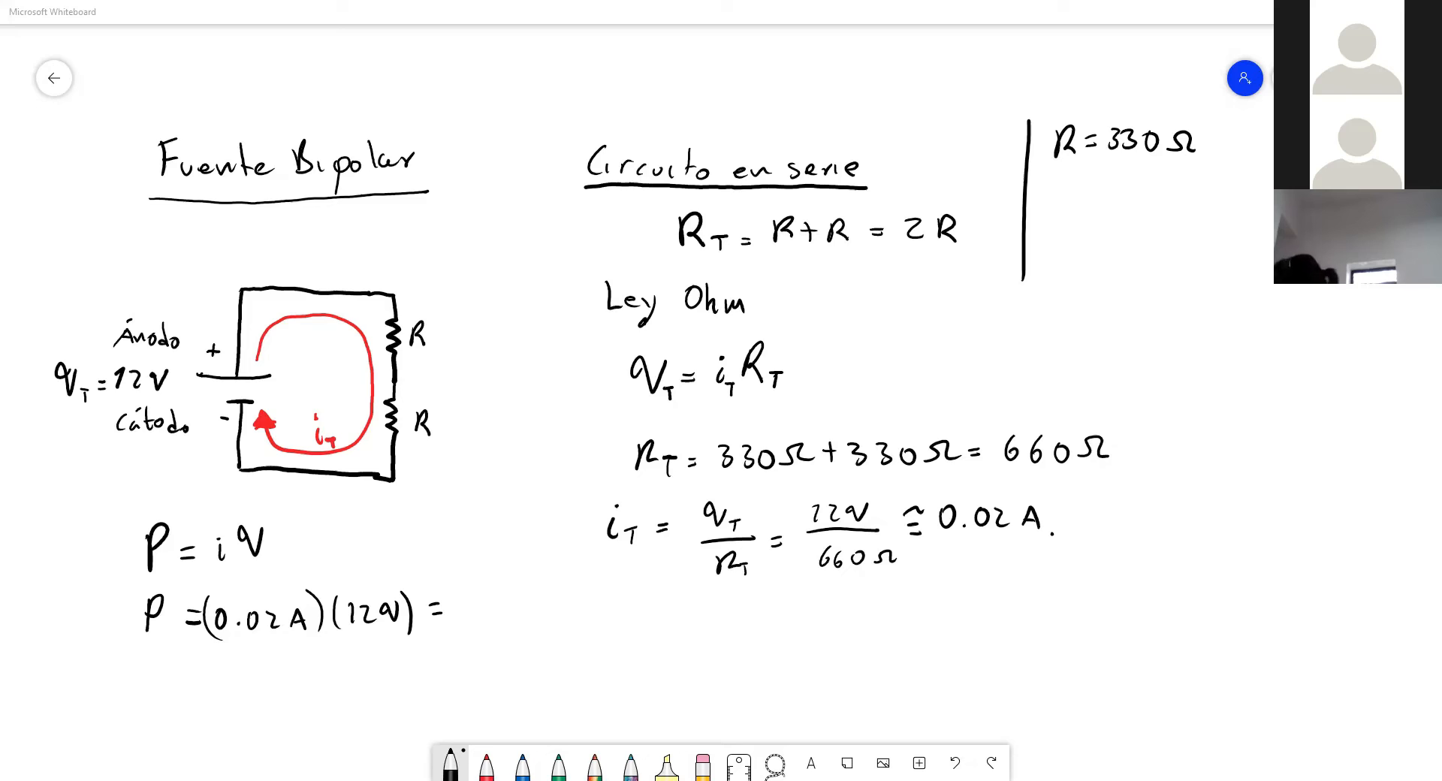
left_click_drag(469, 591, 513, 612)
left_click_drag(520, 593, 532, 615)
left_click_drag(543, 599, 554, 598)
left_click_drag(544, 607, 585, 594)
mouse_move(573, 599)
left_mouse_down()
mouse_move(599, 601)
mouse_move(594, 627)
mouse_move(644, 608)
left_mouse_up()
left_click(638, 601)
left_click_drag(648, 588, 658, 611)
left_click_drag(644, 597, 664, 595)
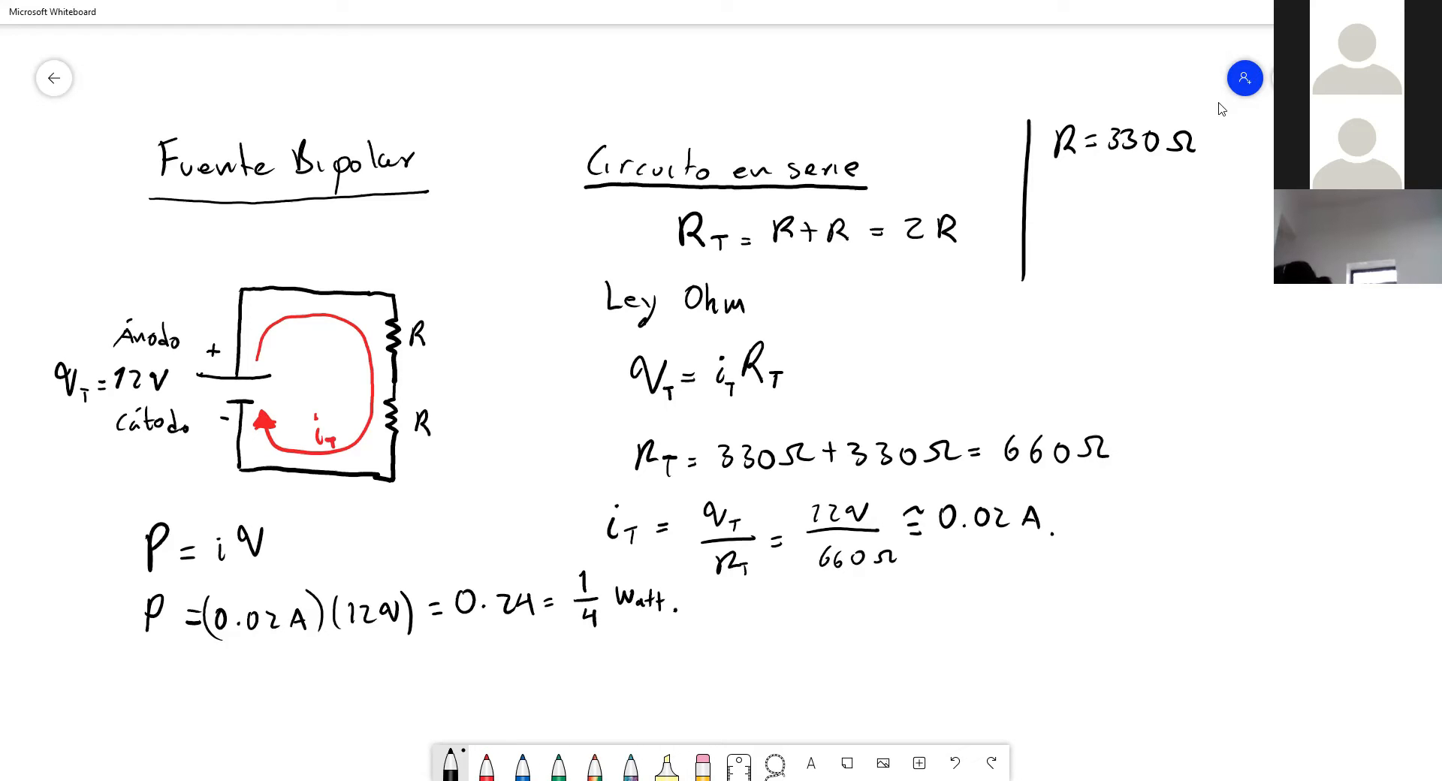
Draw a ground symbol under the bottom wire of the first circuit and label it GND.
scroll(938, 511, "down", 4)
scroll(905, 467, "down", 1)
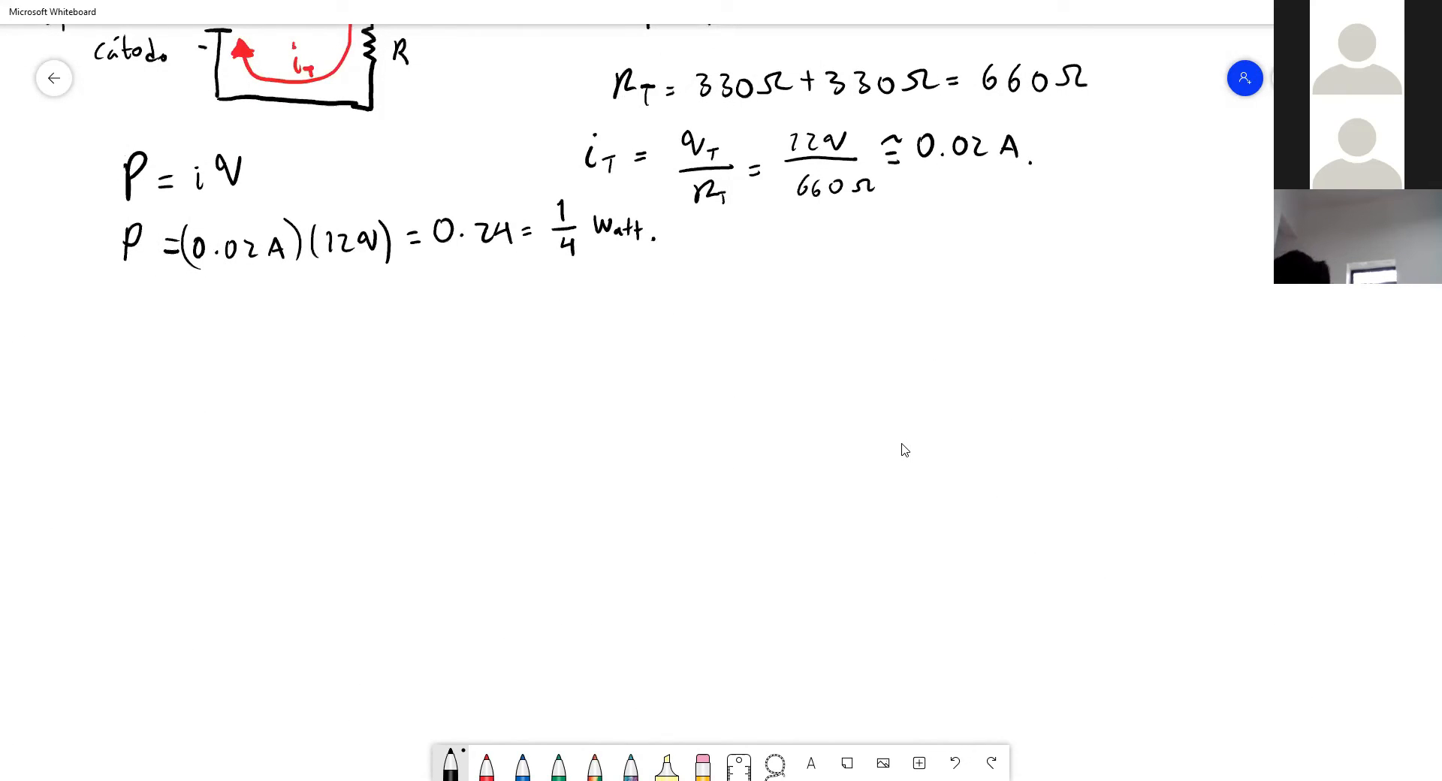
scroll(929, 393, "down", 1)
scroll(929, 393, "up", 4)
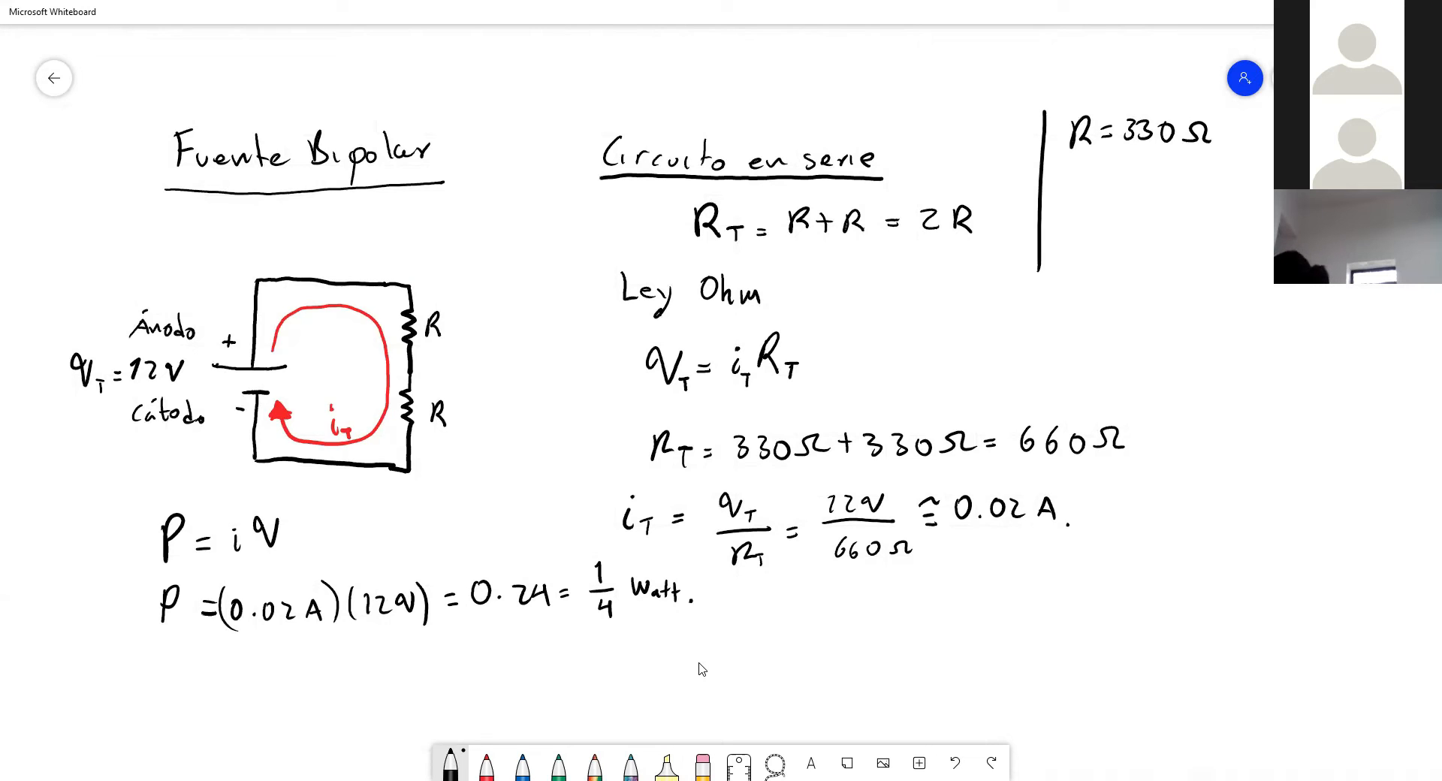
mouse_move(331, 467)
left_mouse_down()
mouse_move(331, 498)
mouse_move(358, 493)
mouse_move(344, 503)
left_mouse_up()
mouse_move(330, 512)
left_mouse_down()
mouse_move(396, 491)
mouse_move(406, 507)
left_mouse_up()
left_click_drag(410, 486, 425, 505)
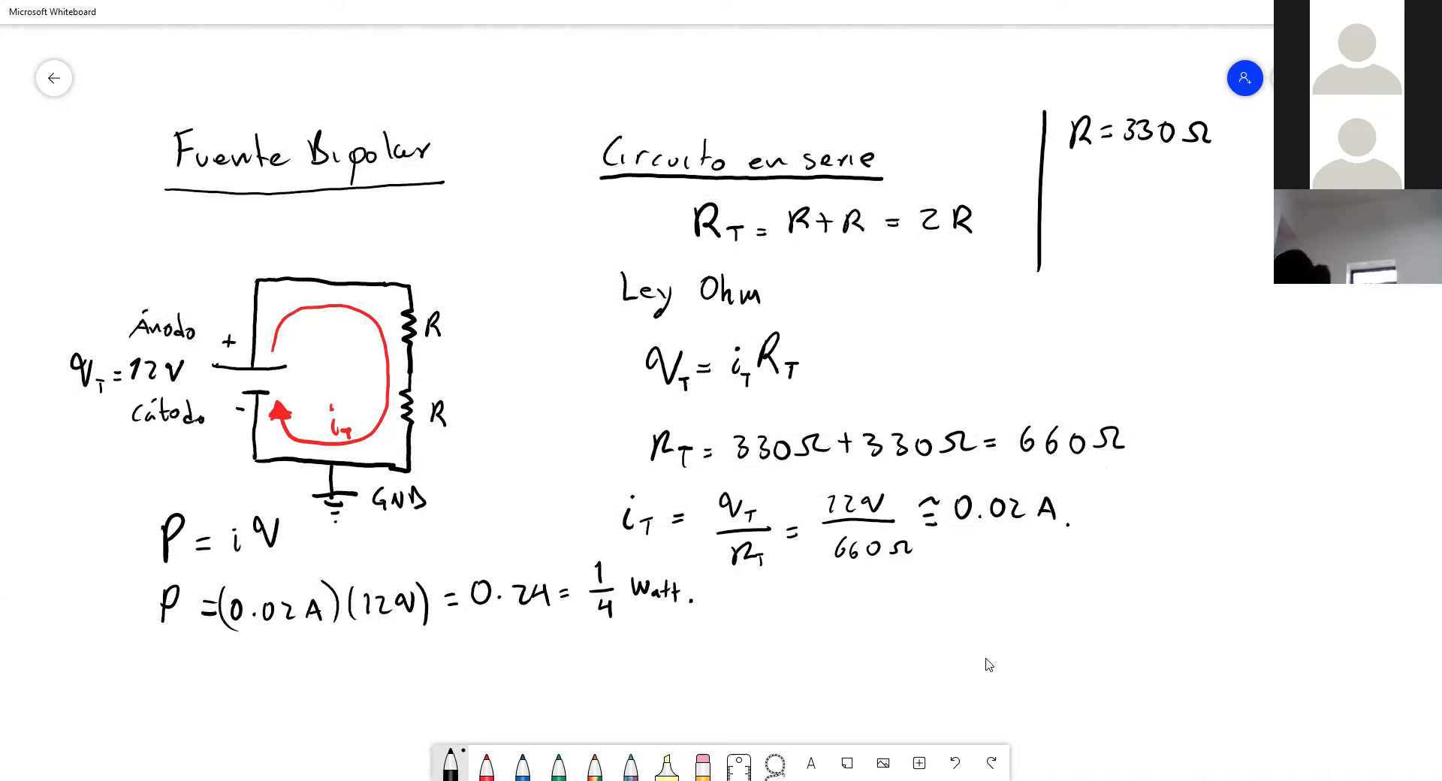
Below the power calculation, draw a vertical series branch with a +5V supply arrow, two resistors labelled R and a GND symbol.
scroll(923, 657, "down", 5)
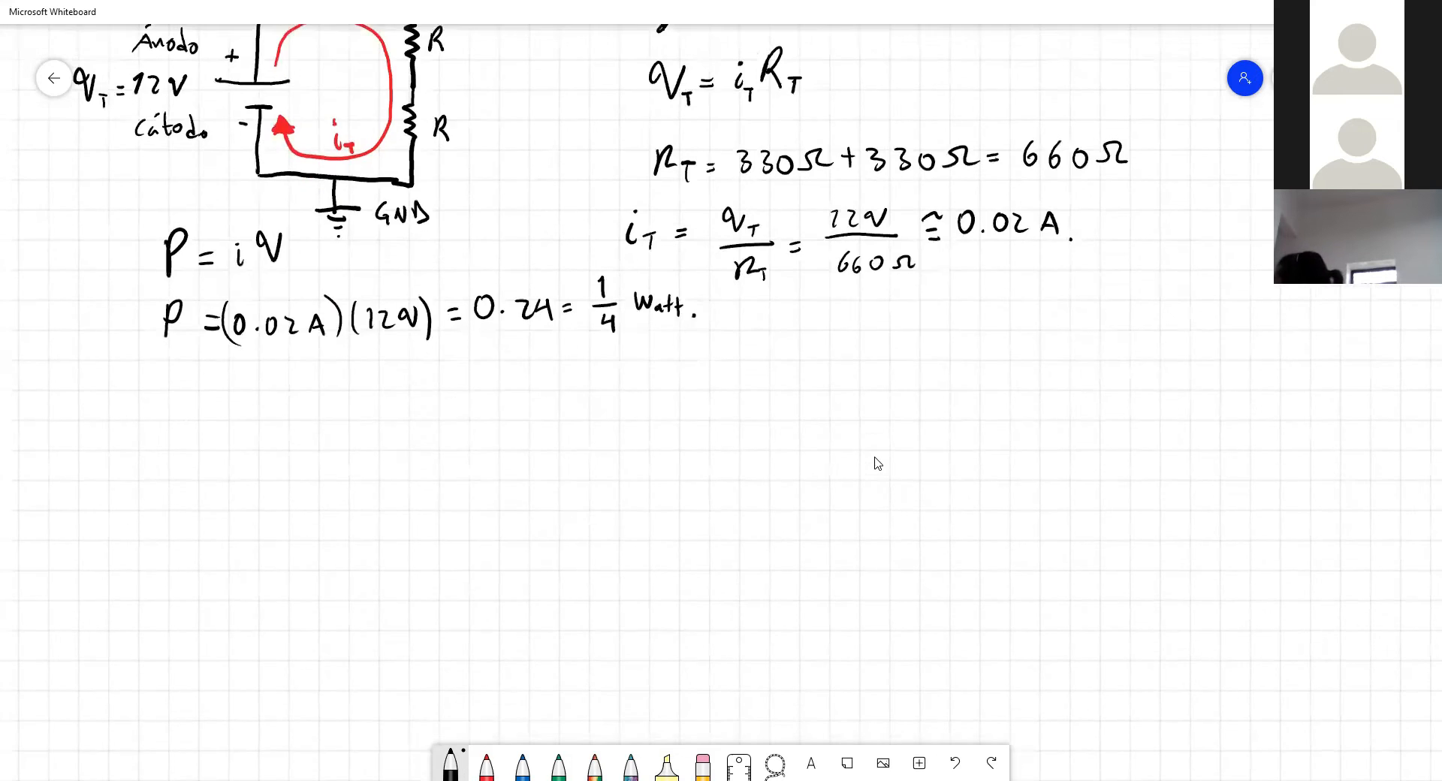
mouse_move(281, 402)
left_mouse_down()
mouse_move(303, 403)
mouse_move(291, 383)
left_mouse_up()
mouse_move(292, 383)
left_mouse_down()
mouse_move(298, 401)
mouse_move(323, 400)
left_mouse_up()
left_click_drag(320, 392, 332, 391)
left_click_drag(349, 383, 338, 401)
left_click_drag(351, 383, 373, 382)
left_click_drag(298, 410, 305, 538)
left_click_drag(330, 450, 329, 470)
left_click_drag(330, 451, 343, 470)
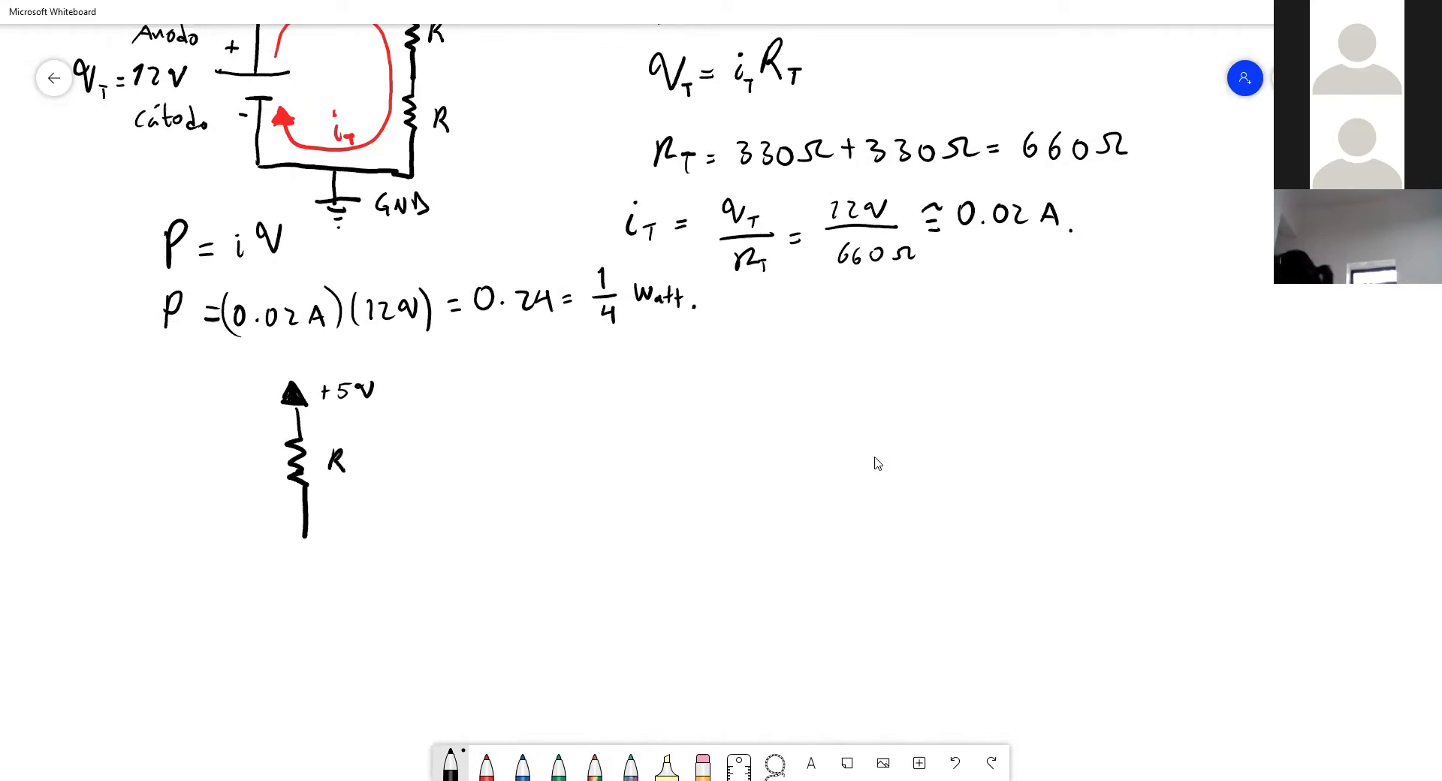
mouse_move(305, 537)
left_mouse_down()
mouse_move(293, 552)
mouse_move(304, 623)
mouse_move(336, 566)
mouse_move(352, 568)
left_mouse_up()
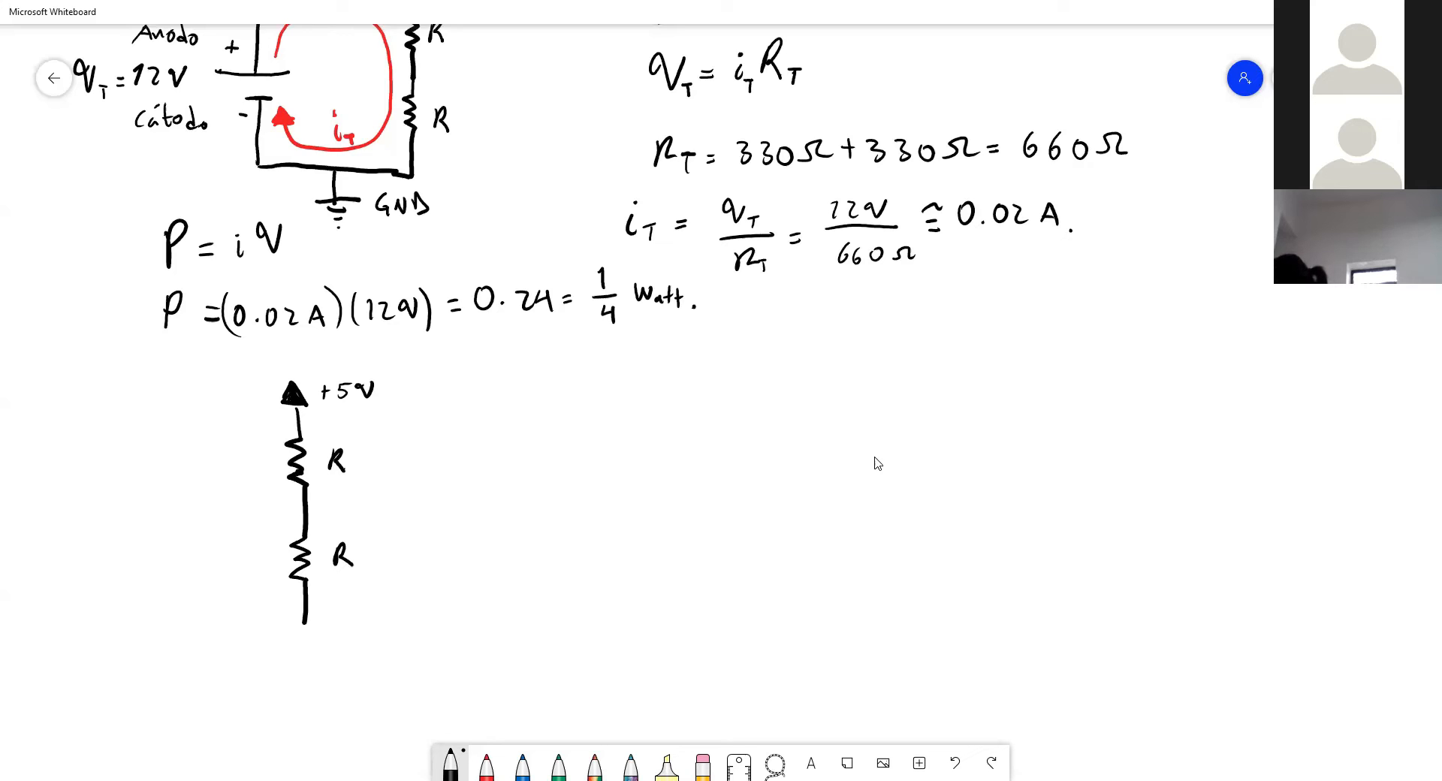
mouse_move(286, 628)
left_mouse_down()
mouse_move(335, 632)
mouse_move(318, 649)
mouse_move(351, 621)
mouse_move(356, 636)
mouse_move(375, 625)
mouse_move(385, 639)
left_mouse_up()
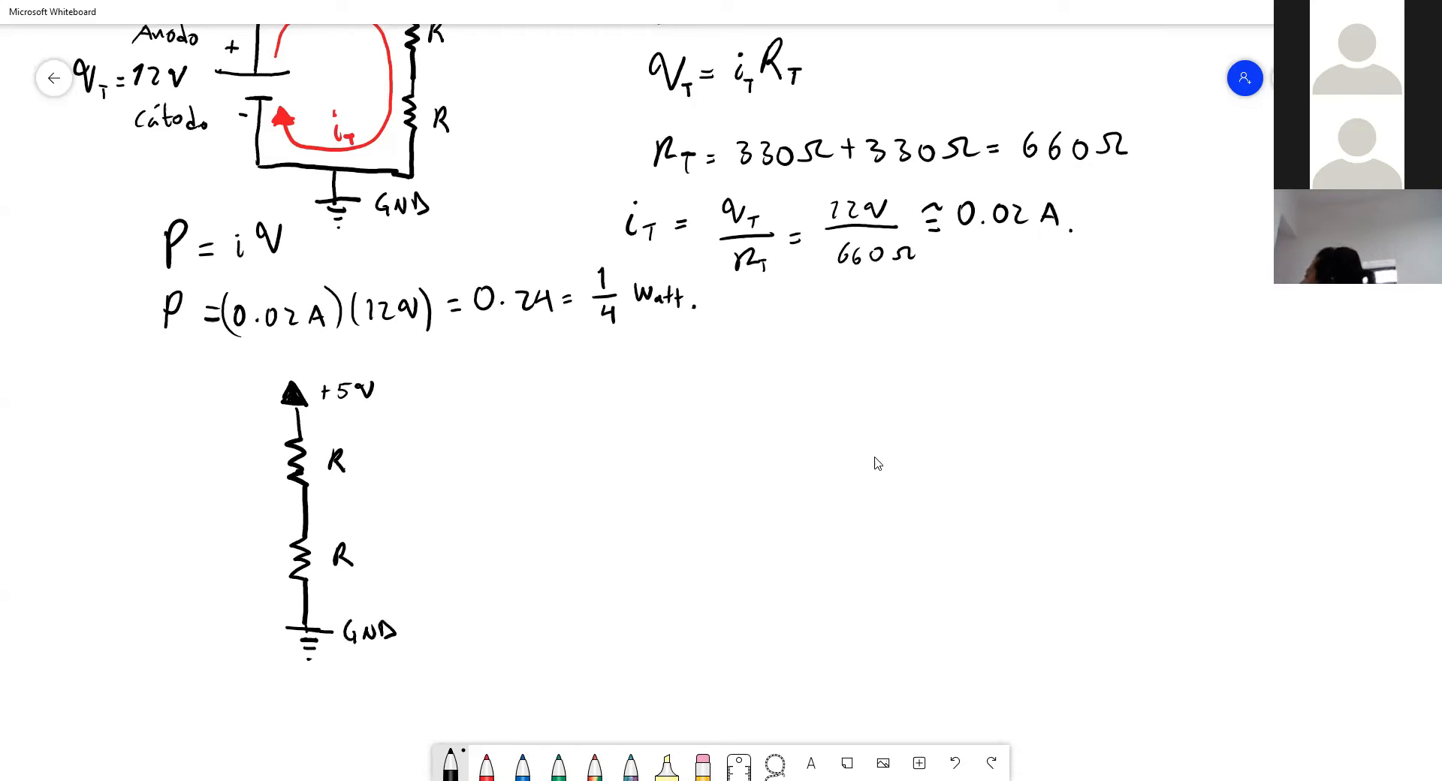
Draw a red downward current arrow labelled i beside the series branch.
left_click(487, 764)
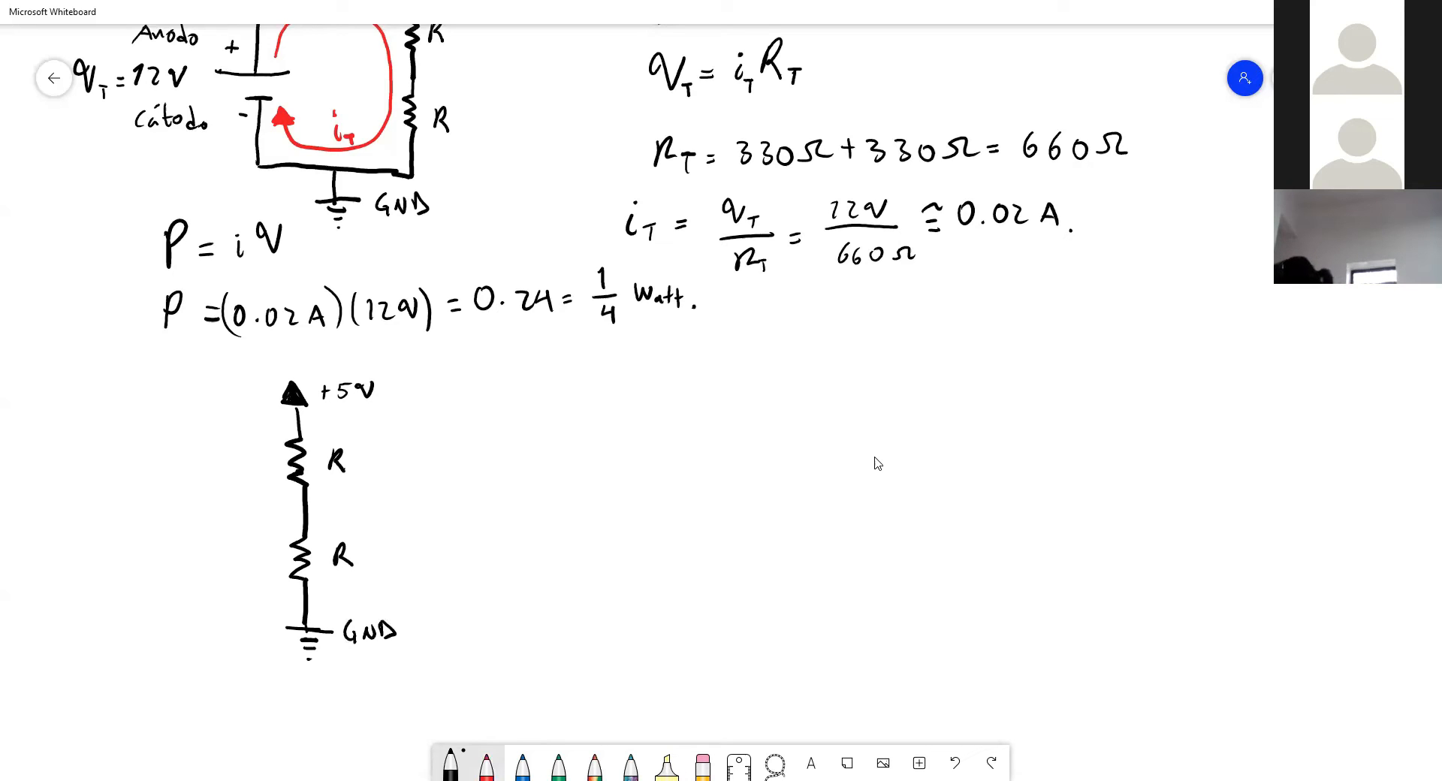
mouse_move(246, 398)
left_mouse_down()
mouse_move(237, 533)
mouse_move(245, 514)
left_mouse_up()
left_click_drag(212, 434, 211, 454)
left_click(210, 422)
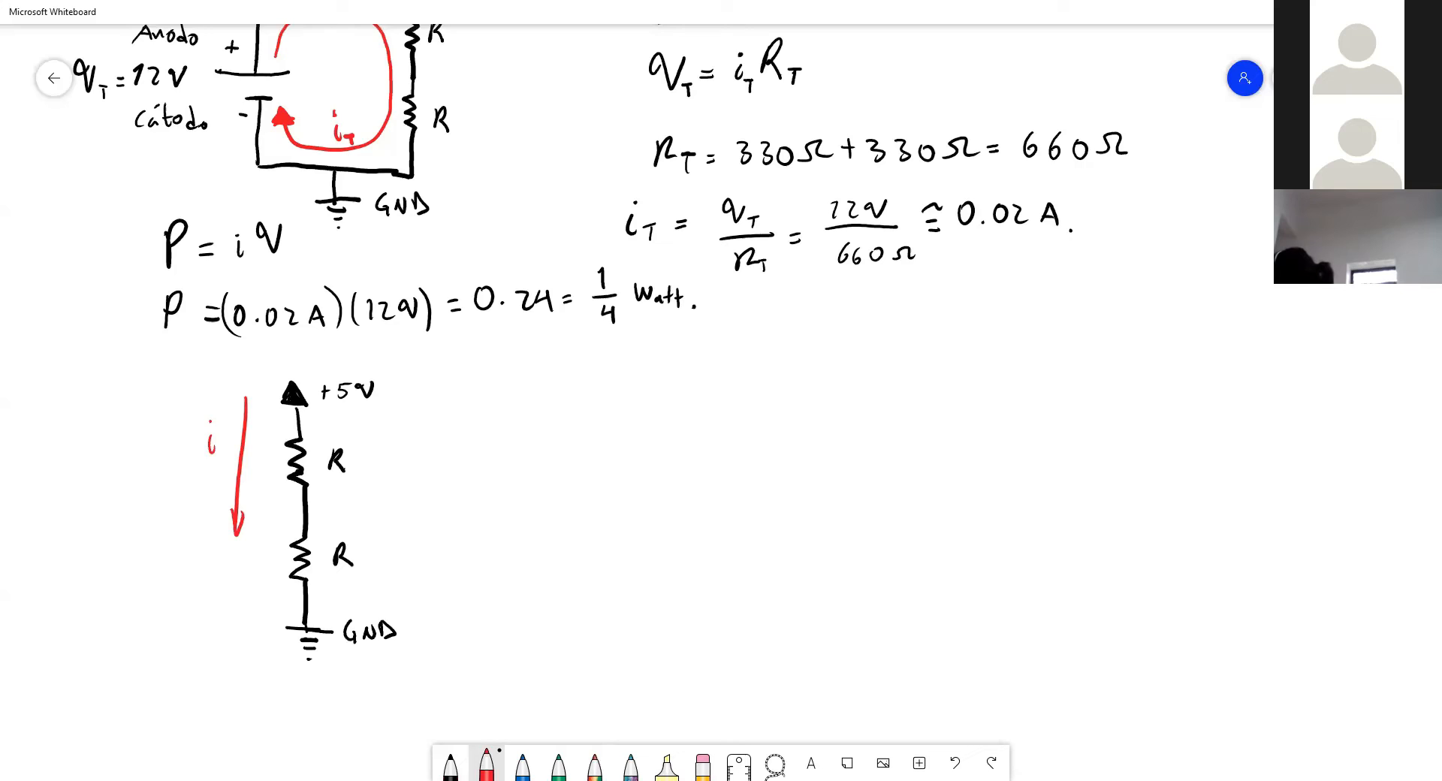
Write (0V) in black beside the GND label of the series branch.
left_click_drag(424, 603, 428, 639)
key("ctrl+z")
left_click(451, 766)
left_click_drag(418, 613, 422, 644)
left_click_drag(432, 621, 431, 620)
left_click_drag(442, 625, 462, 617)
left_click_drag(469, 606, 476, 650)
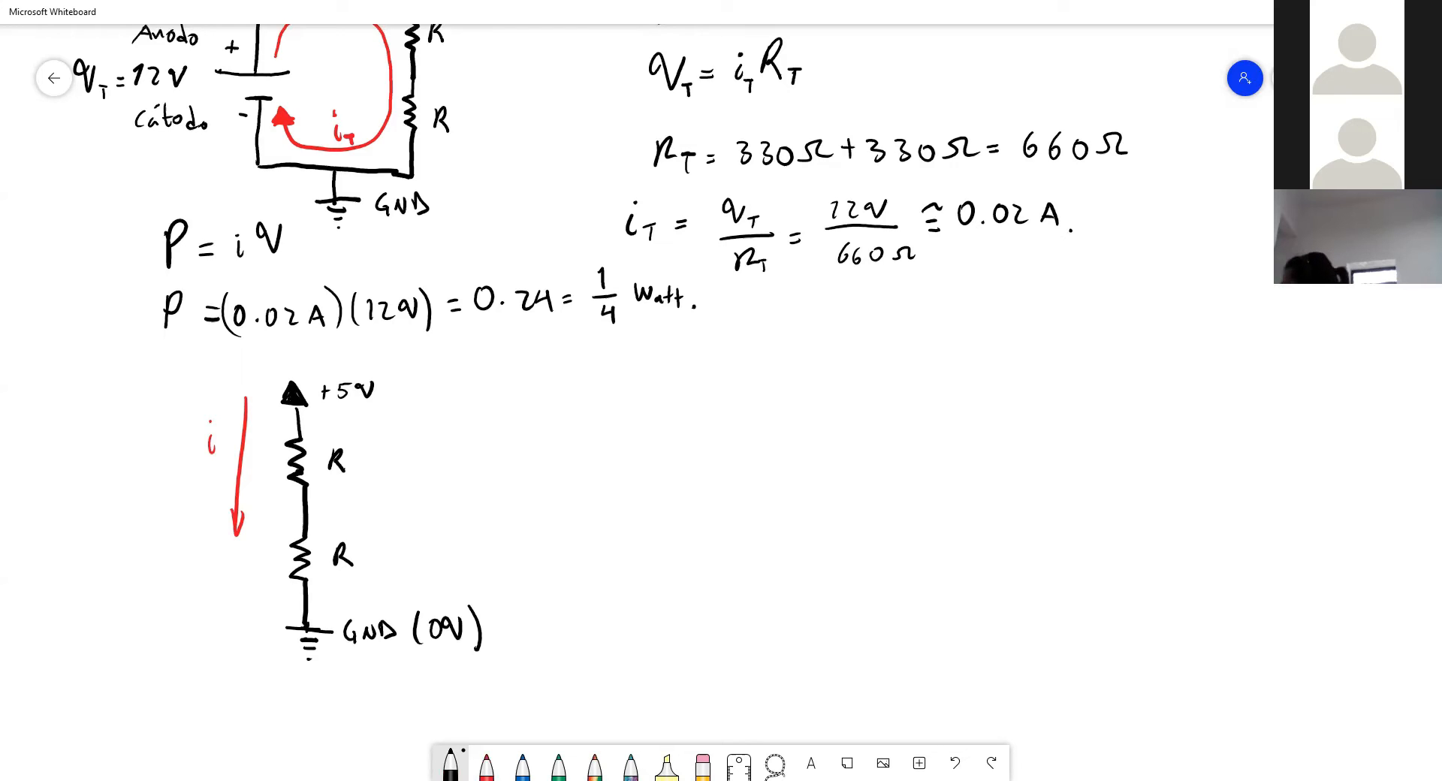
Erase the +5V supply label of the series branch and write +12V in its place.
left_click(702, 764)
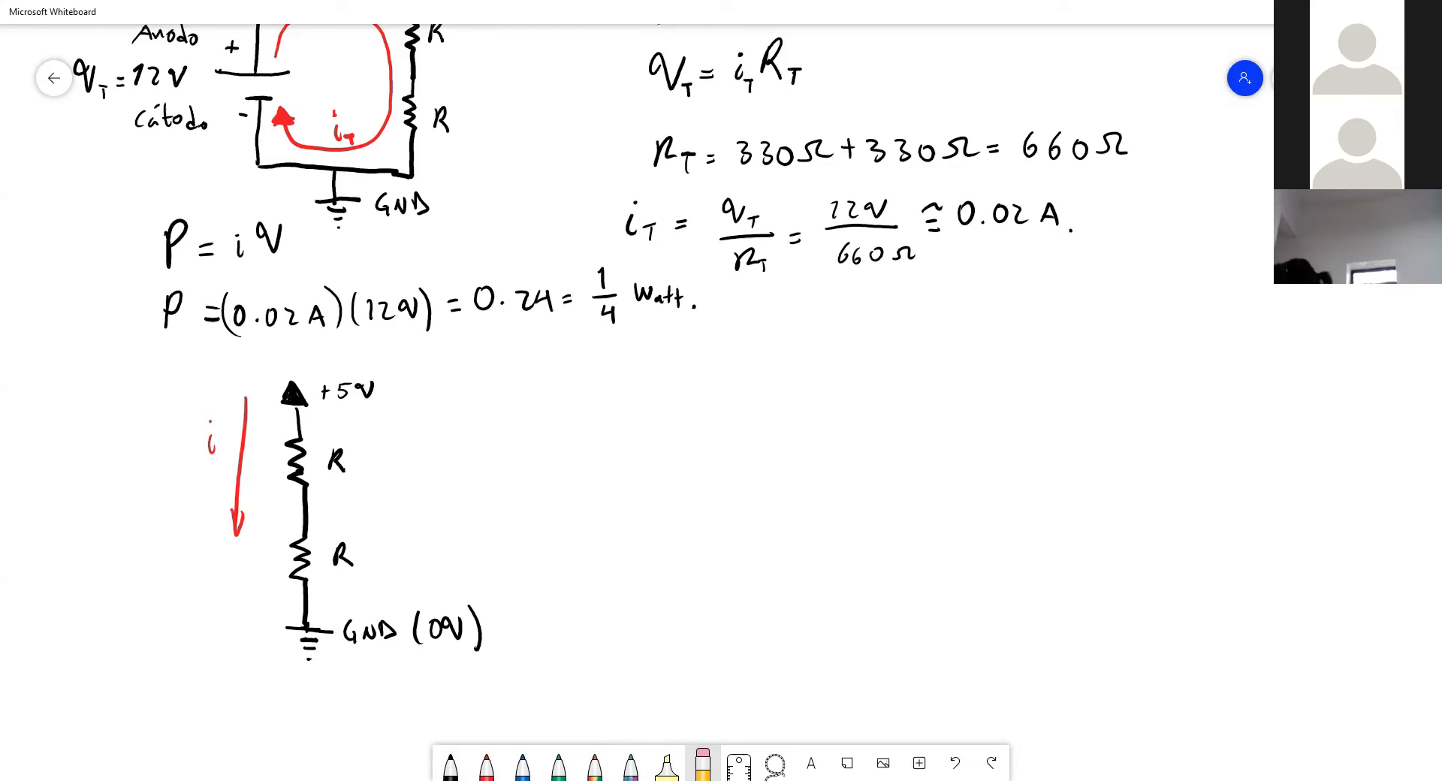
left_click_drag(367, 384, 331, 383)
left_click(450, 764)
mouse_move(324, 376)
left_mouse_down()
mouse_move(324, 393)
mouse_move(344, 393)
left_mouse_up()
left_click_drag(352, 373, 365, 389)
mouse_move(371, 369)
left_mouse_down()
mouse_move(381, 390)
mouse_move(395, 367)
left_mouse_up()
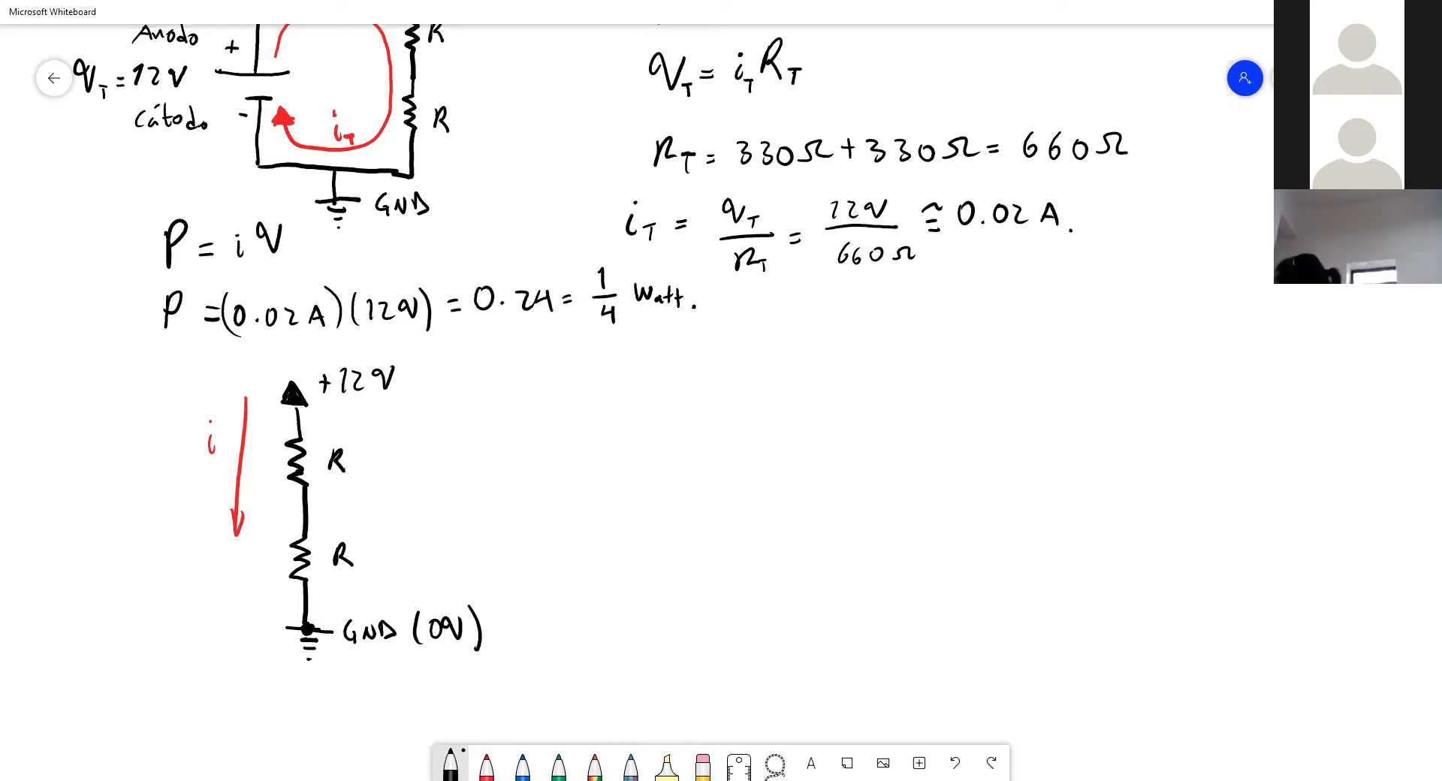
Mark the node between the two resistors of the series branch and label it V_a = +6V.
mouse_move(307, 511)
left_mouse_down()
mouse_move(367, 519)
mouse_move(377, 499)
mouse_move(389, 526)
mouse_move(415, 513)
left_mouse_up()
left_click_drag(402, 505, 415, 505)
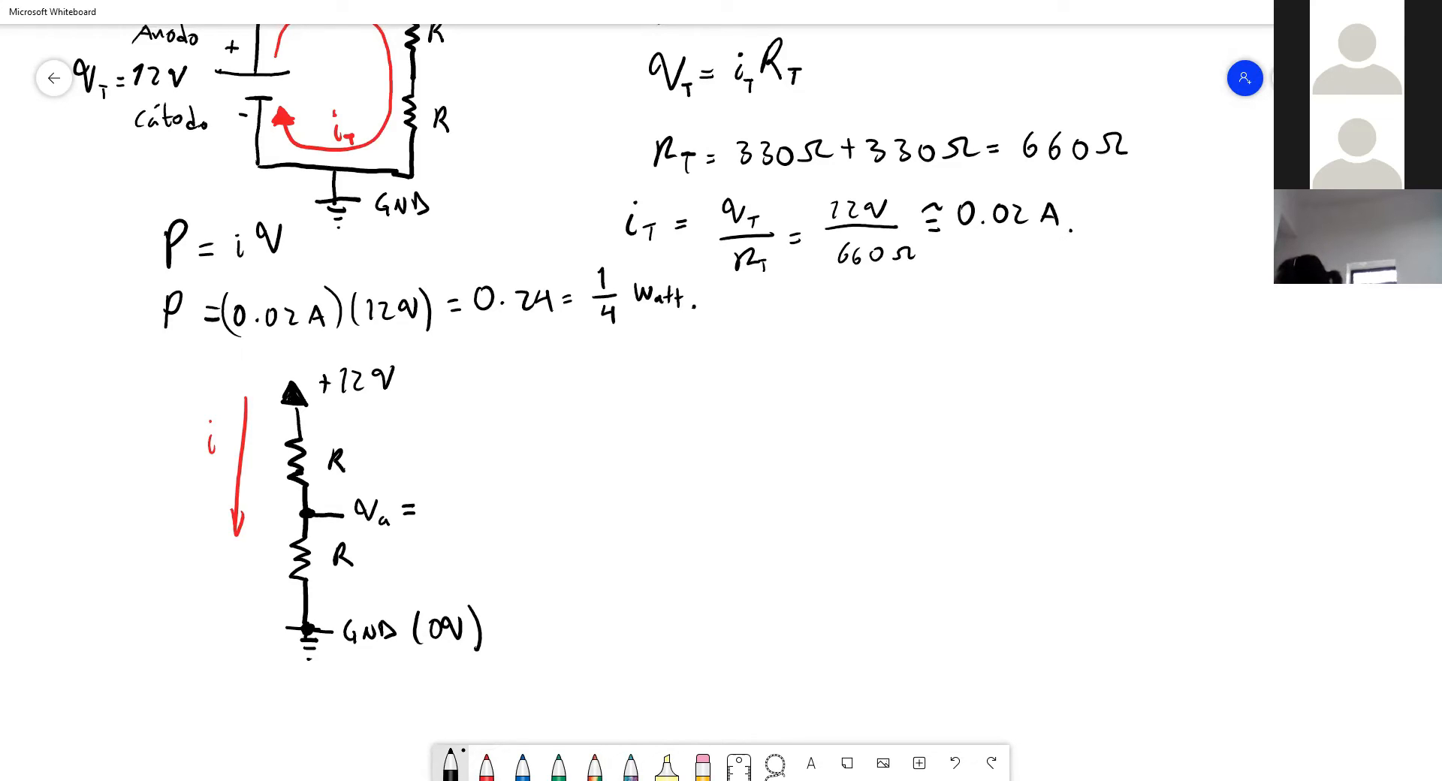
left_click_drag(435, 499, 436, 515)
mouse_move(428, 509)
left_mouse_down()
mouse_move(479, 516)
mouse_move(486, 501)
left_mouse_up()
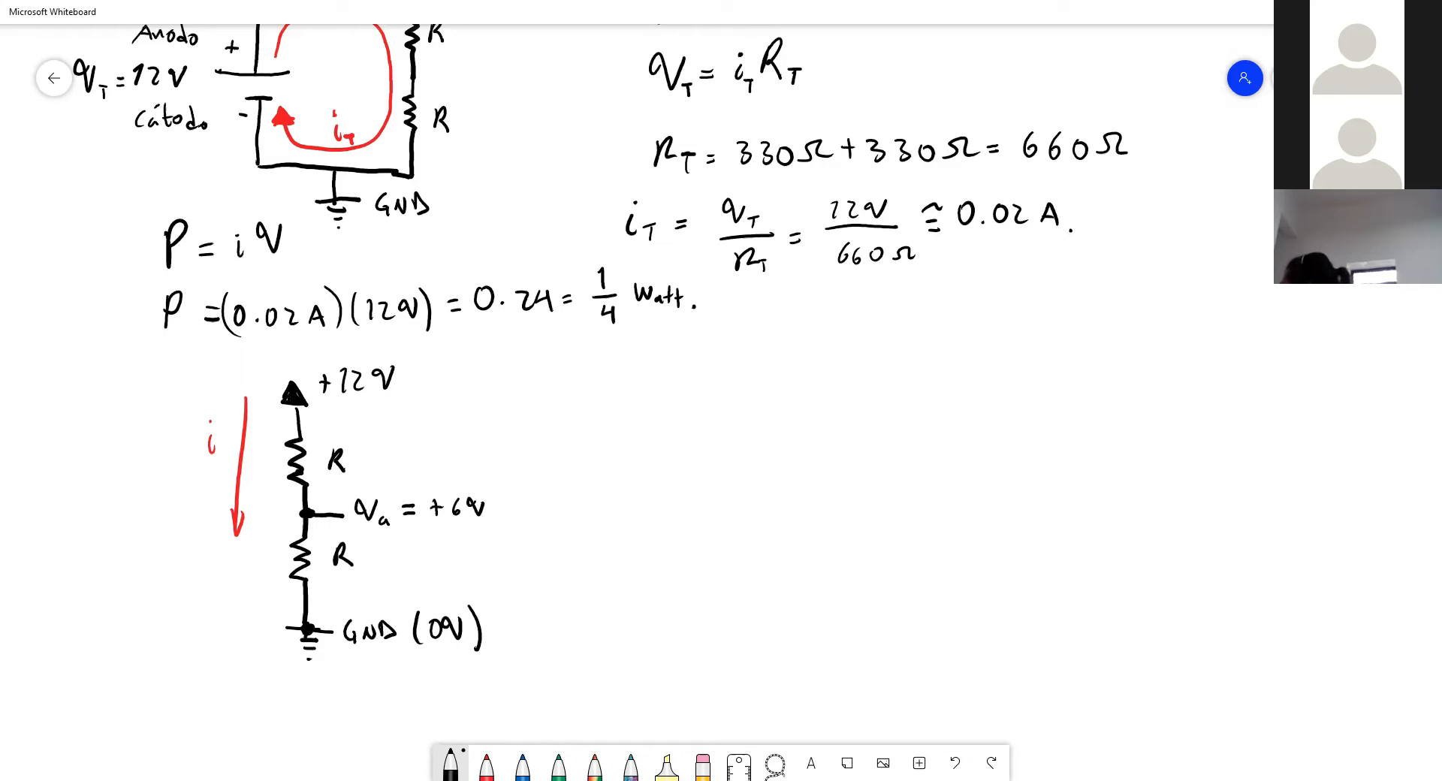
Mark the node above the upper resistor of the series branch and label it V_b = +12V.
mouse_move(313, 419)
left_mouse_down()
mouse_move(359, 411)
mouse_move(364, 432)
left_mouse_up()
left_click_drag(386, 423, 424, 426)
mouse_move(433, 410)
left_mouse_down()
mouse_move(444, 422)
mouse_move(473, 406)
left_mouse_up()
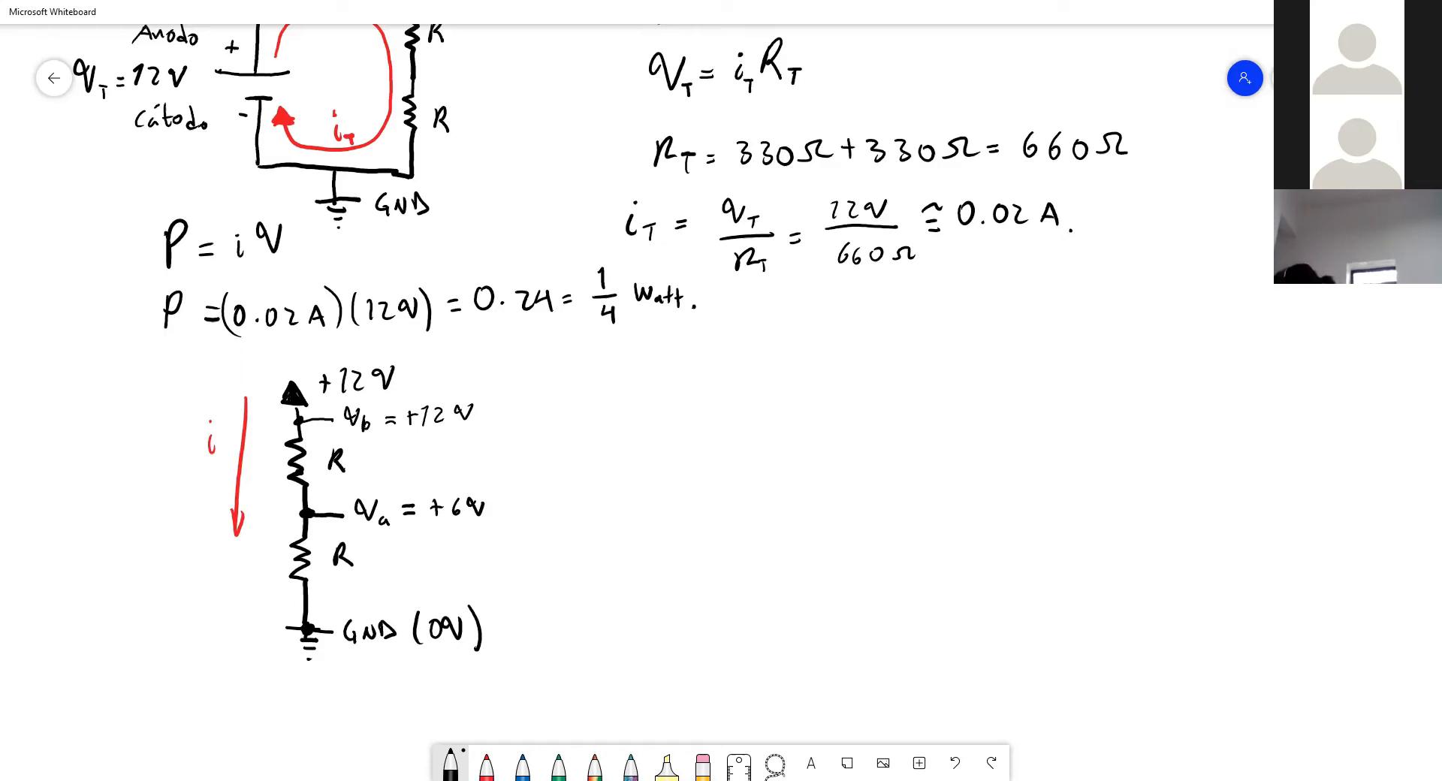
left_click_drag(834, 352, 853, 566)
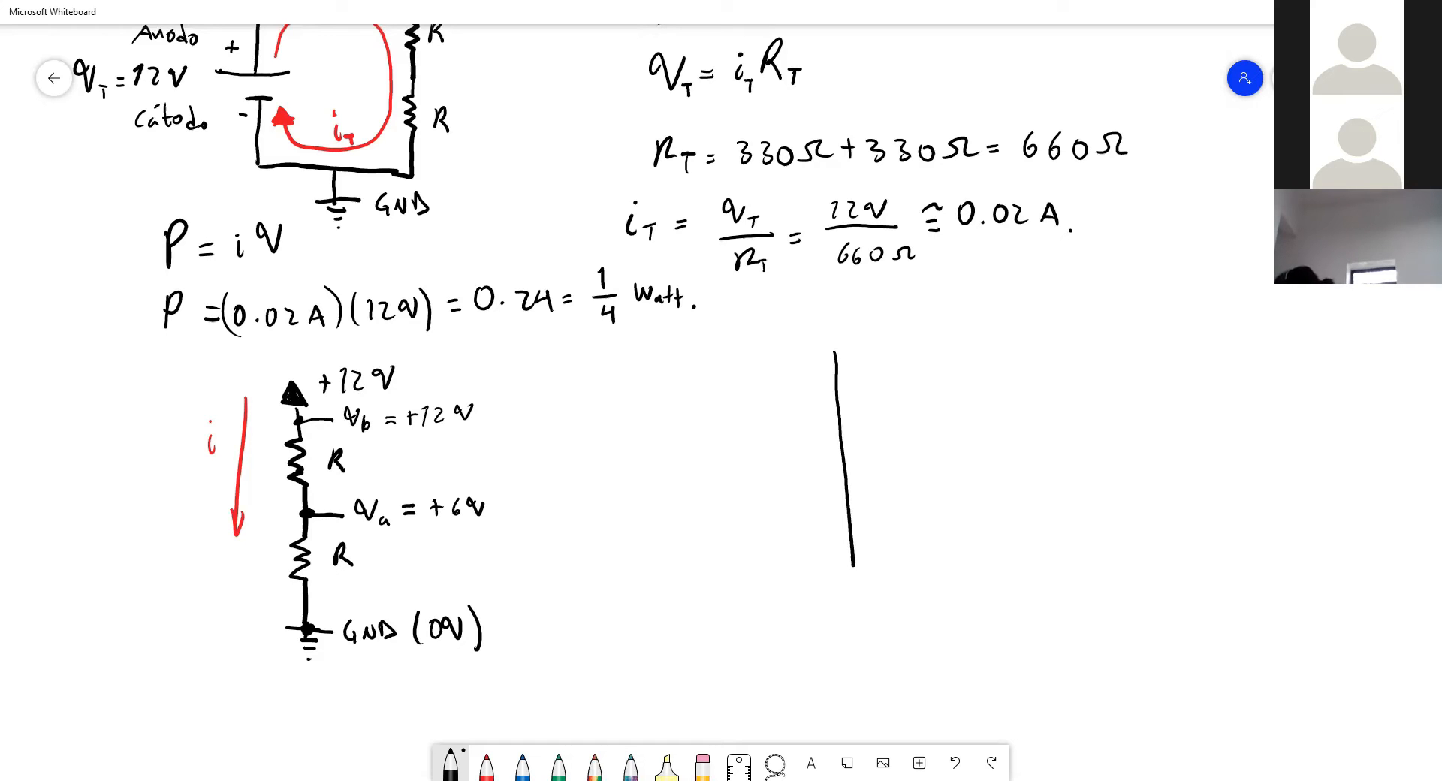
mouse_move(840, 448)
left_mouse_down()
mouse_move(891, 443)
mouse_move(910, 486)
left_mouse_up()
left_click_drag(895, 492, 905, 493)
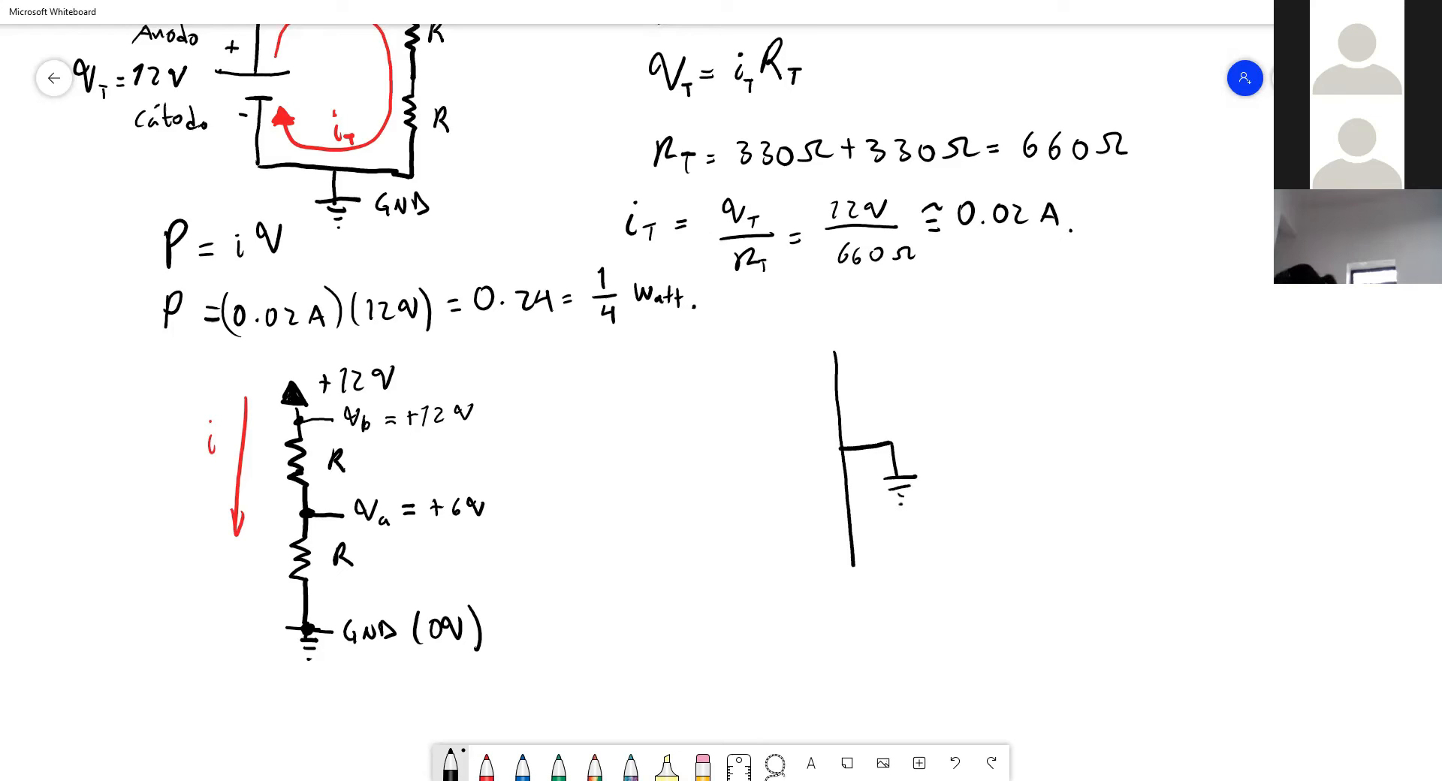
key("ctrl+z")
key("ctrl+z")
key("ctrl+z")
key("ctrl+z")
key("ctrl+z")
key("ctrl+z")
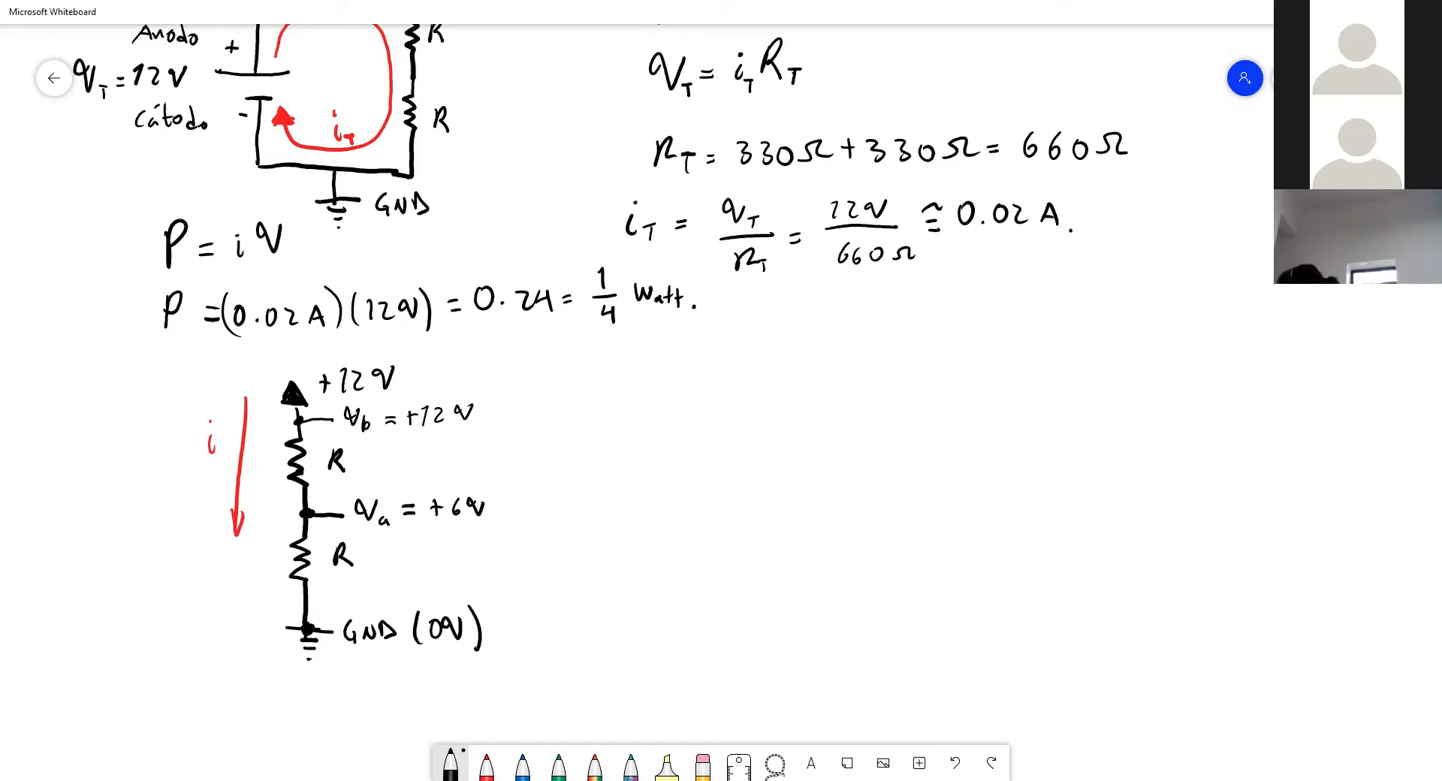
To the right of the series branch, draw two vertical resistors in series with their midpoint connected to a ground symbol.
left_click_drag(847, 362, 864, 583)
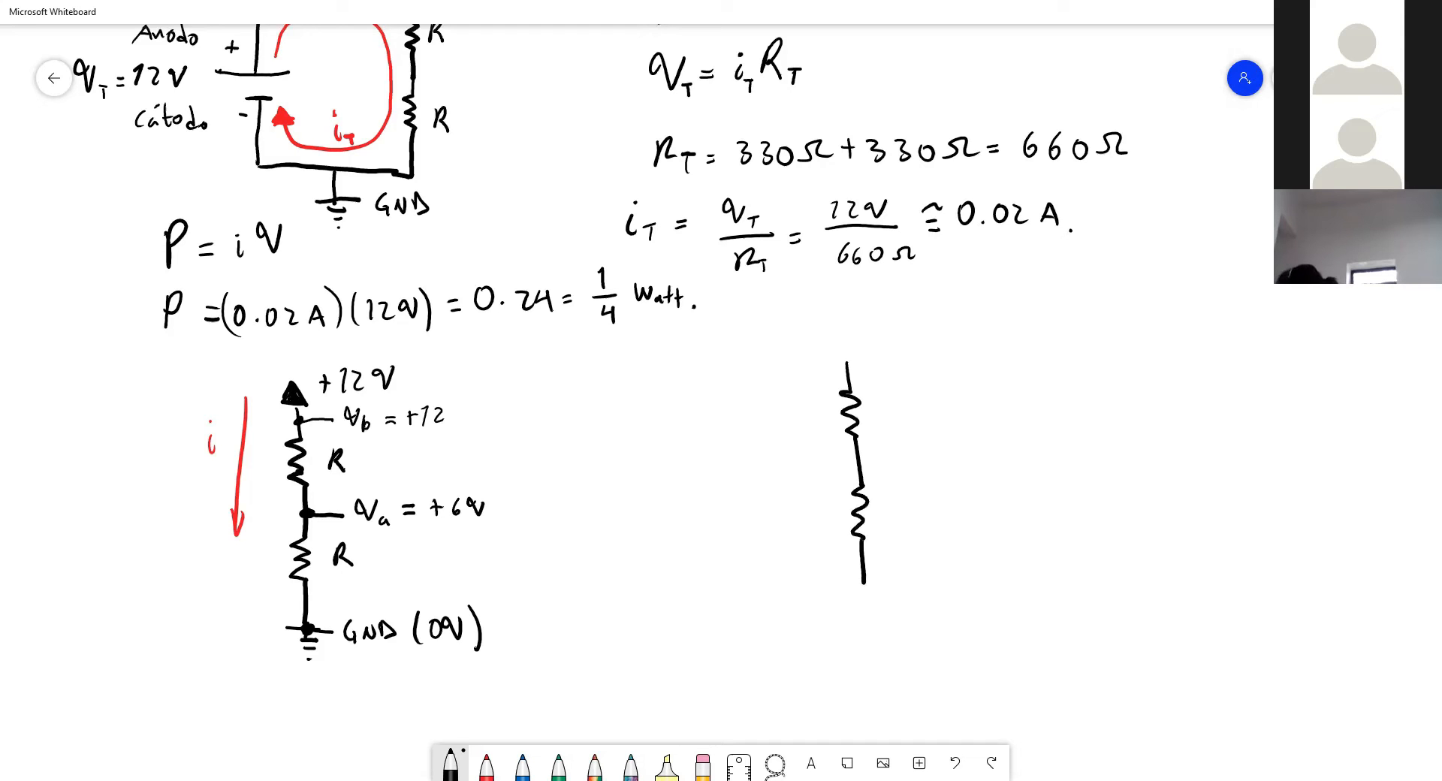
mouse_move(860, 461)
left_mouse_down()
mouse_move(911, 456)
mouse_move(931, 494)
left_mouse_up()
left_click_drag(917, 503, 927, 503)
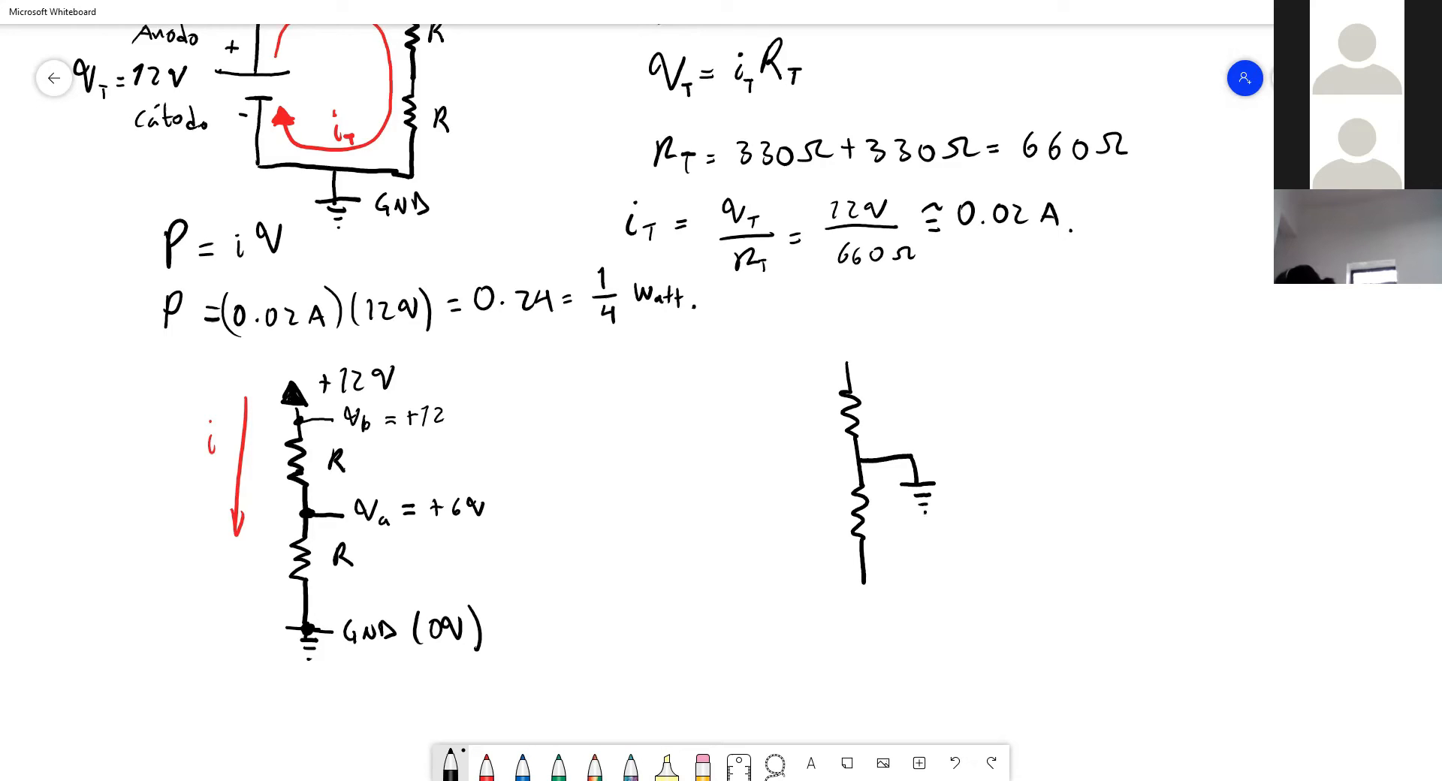
Close the second circuit with a battery across both resistors and mark its + and − terminals.
mouse_move(849, 370)
left_mouse_down()
mouse_move(849, 347)
mouse_move(809, 351)
mouse_move(758, 391)
mouse_move(766, 416)
mouse_move(803, 412)
mouse_move(781, 428)
left_mouse_up()
mouse_move(775, 431)
left_mouse_down()
mouse_move(788, 590)
mouse_move(865, 583)
left_mouse_up()
left_click_drag(727, 381, 727, 399)
left_click_drag(720, 392, 732, 389)
left_click_drag(750, 450, 764, 449)
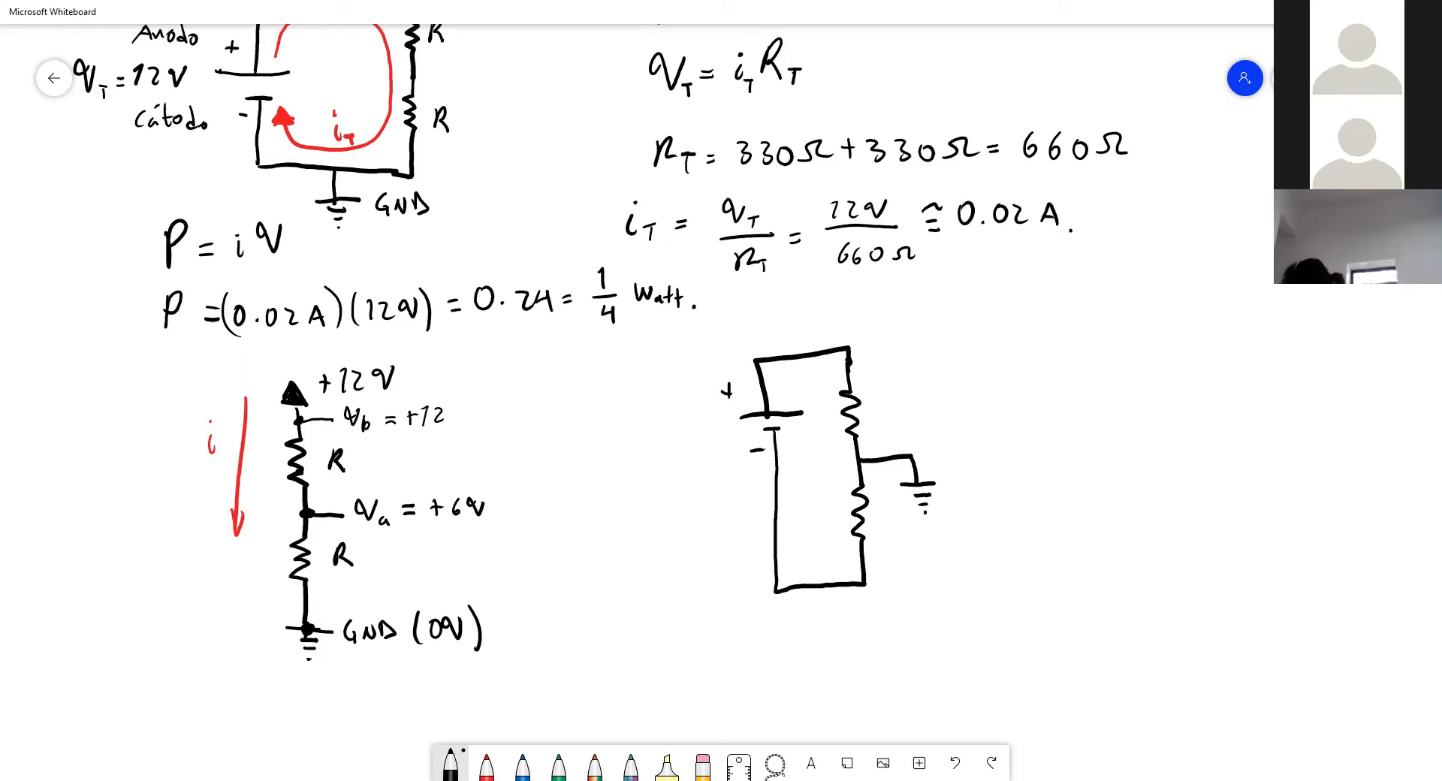
Draw a red clockwise current loop labelled i inside the battery circuit.
left_click(486, 764)
mouse_move(780, 402)
left_mouse_down()
mouse_move(830, 378)
mouse_move(826, 514)
mouse_move(799, 521)
mouse_move(799, 502)
left_mouse_up()
left_click(794, 475)
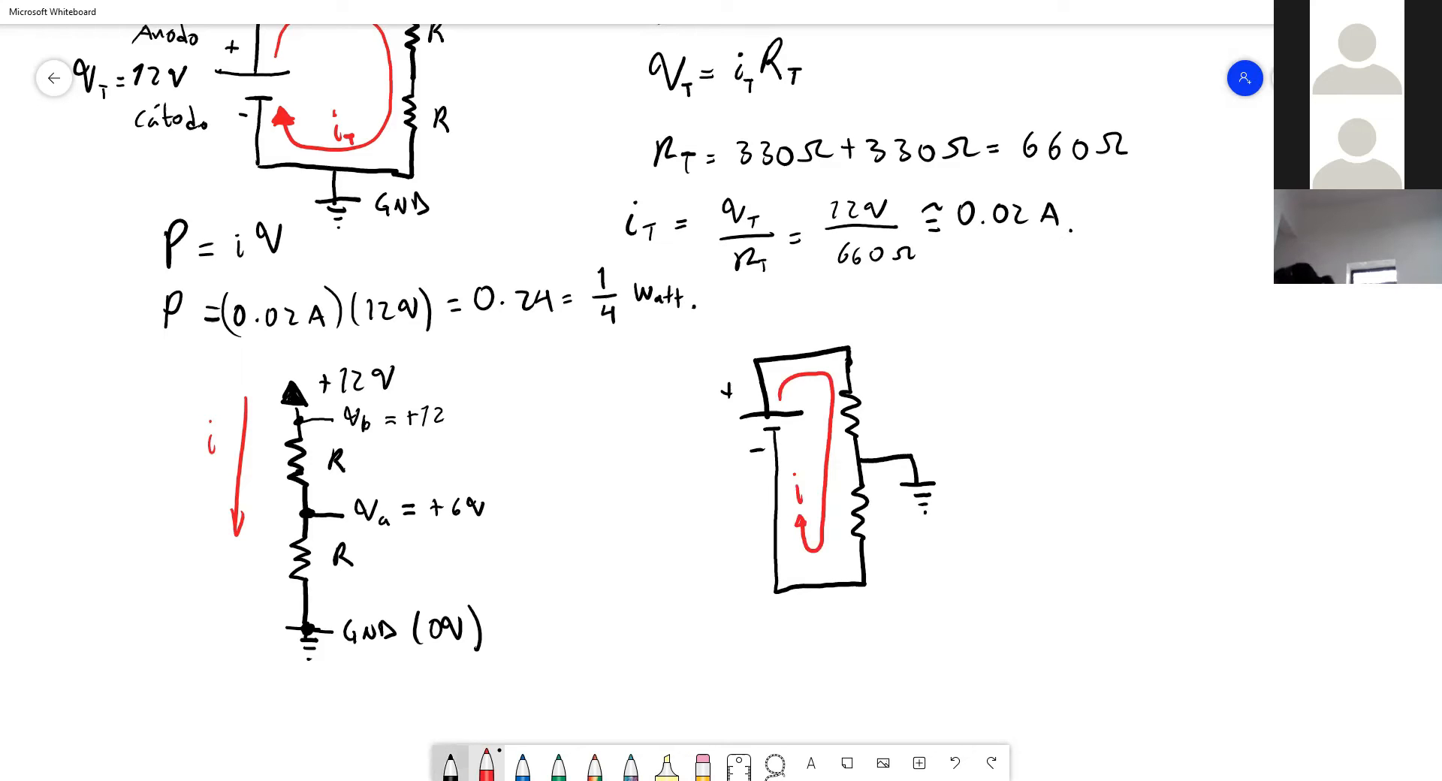
Label both resistors of the battery circuit R, the ground (0V) and the battery 12V.
left_click(450, 764)
left_click_drag(875, 393, 871, 407)
left_click_drag(874, 393, 884, 407)
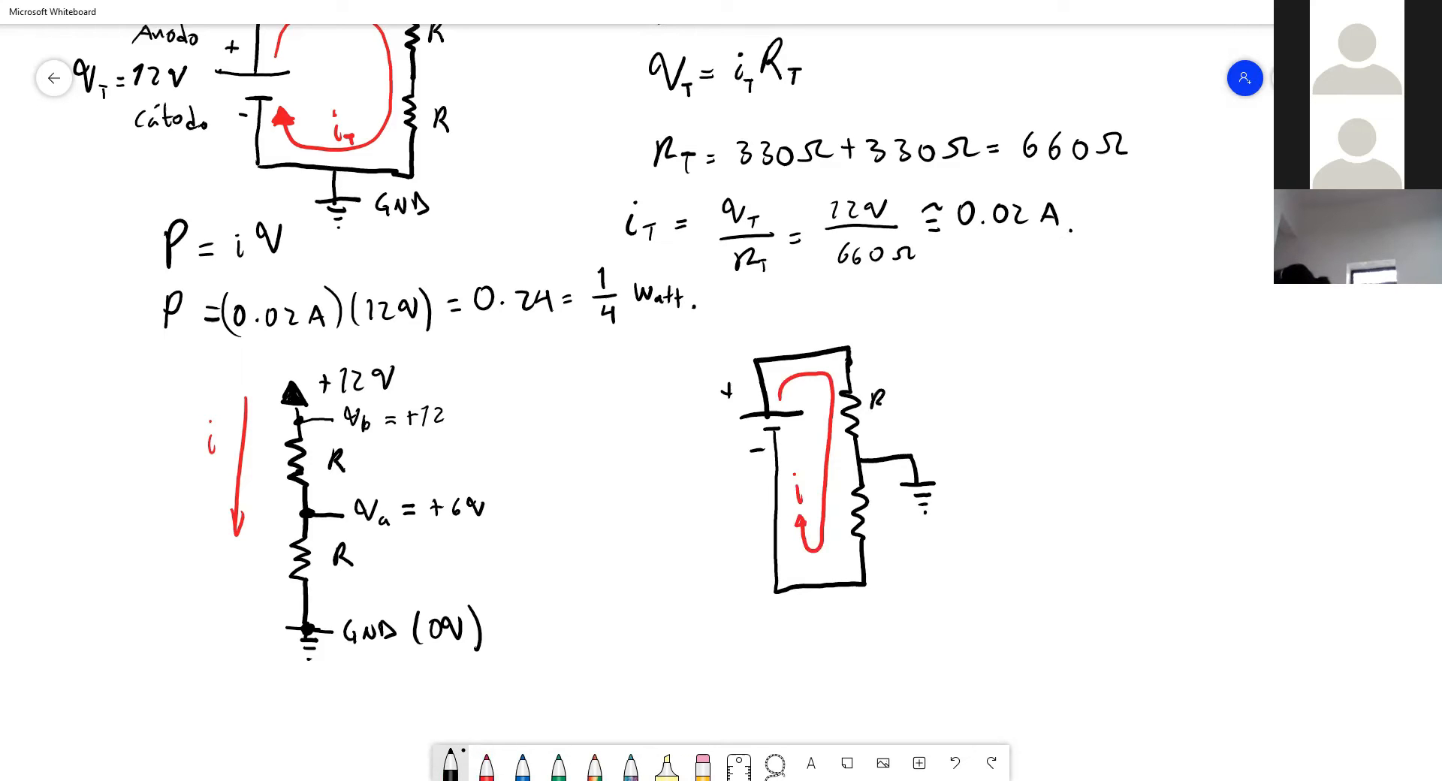
left_click_drag(876, 509, 876, 529)
left_click_drag(877, 508, 891, 522)
left_click_drag(950, 443, 947, 471)
mouse_move(961, 451)
left_mouse_down()
mouse_move(988, 448)
mouse_move(997, 473)
left_mouse_up()
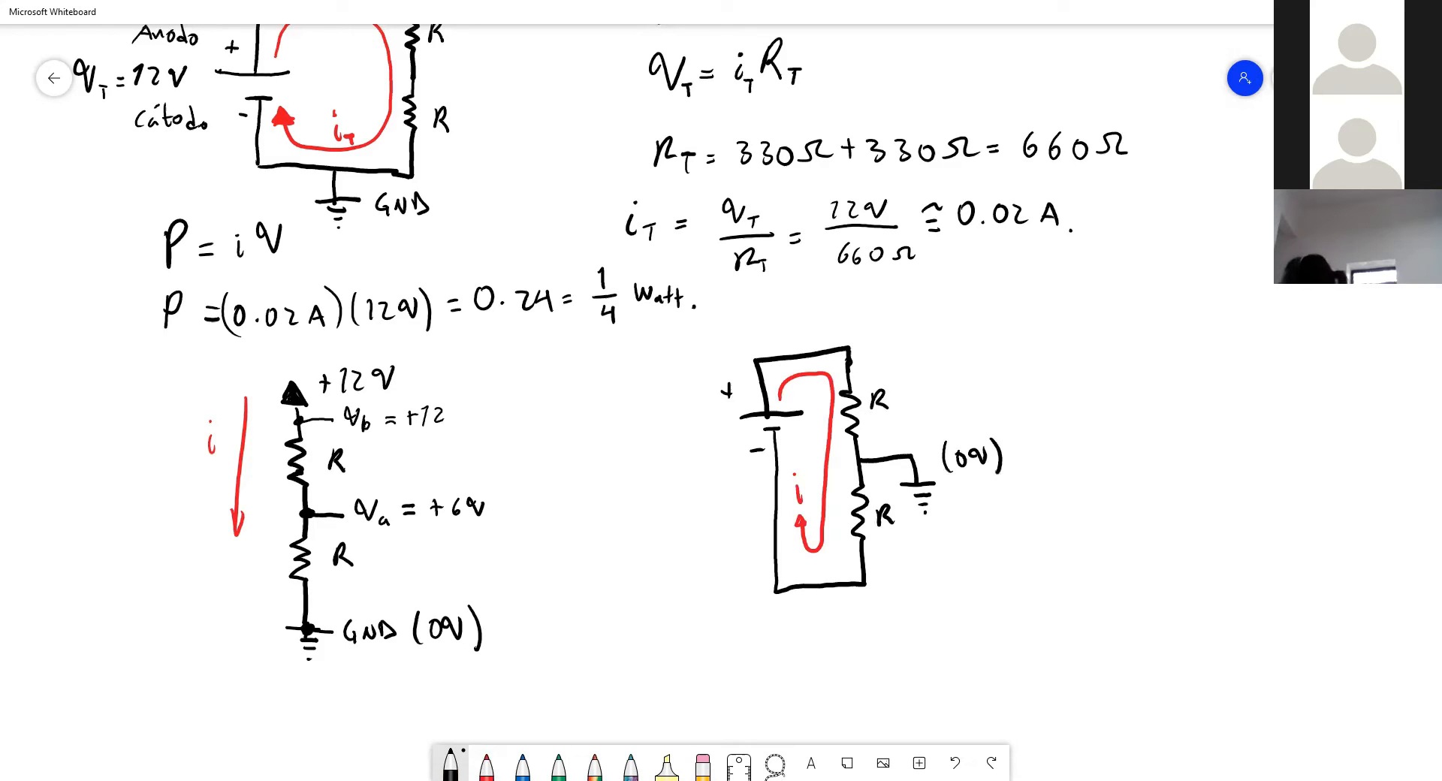
left_click_drag(666, 421, 668, 437)
mouse_move(675, 422)
left_mouse_down()
mouse_move(685, 436)
mouse_move(713, 421)
left_mouse_up()
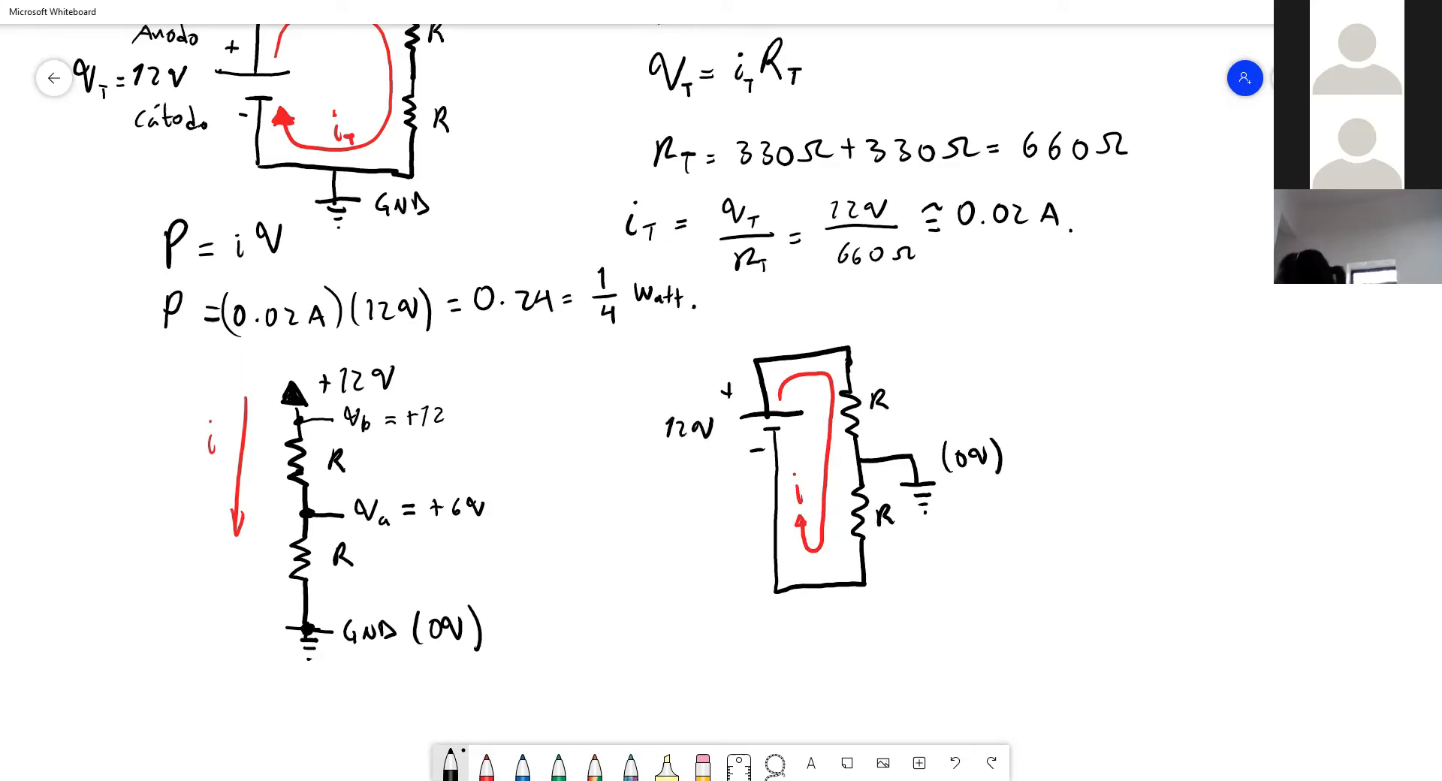
Thicken the GND and V_b node dots of the left branch and mark the grounded midpoint of the battery circuit.
left_click_drag(300, 623, 296, 639)
left_click_drag(301, 414, 304, 425)
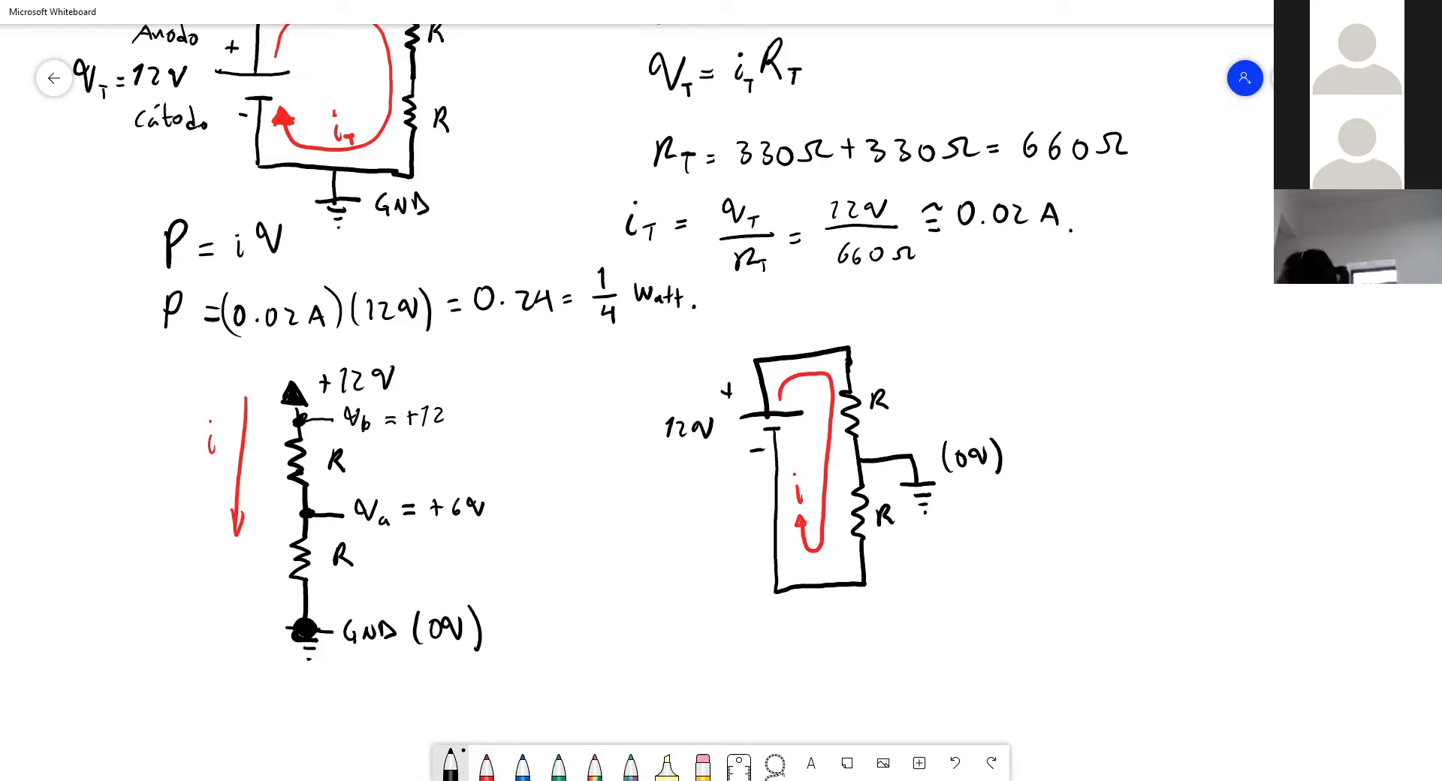
left_click_drag(863, 457, 854, 463)
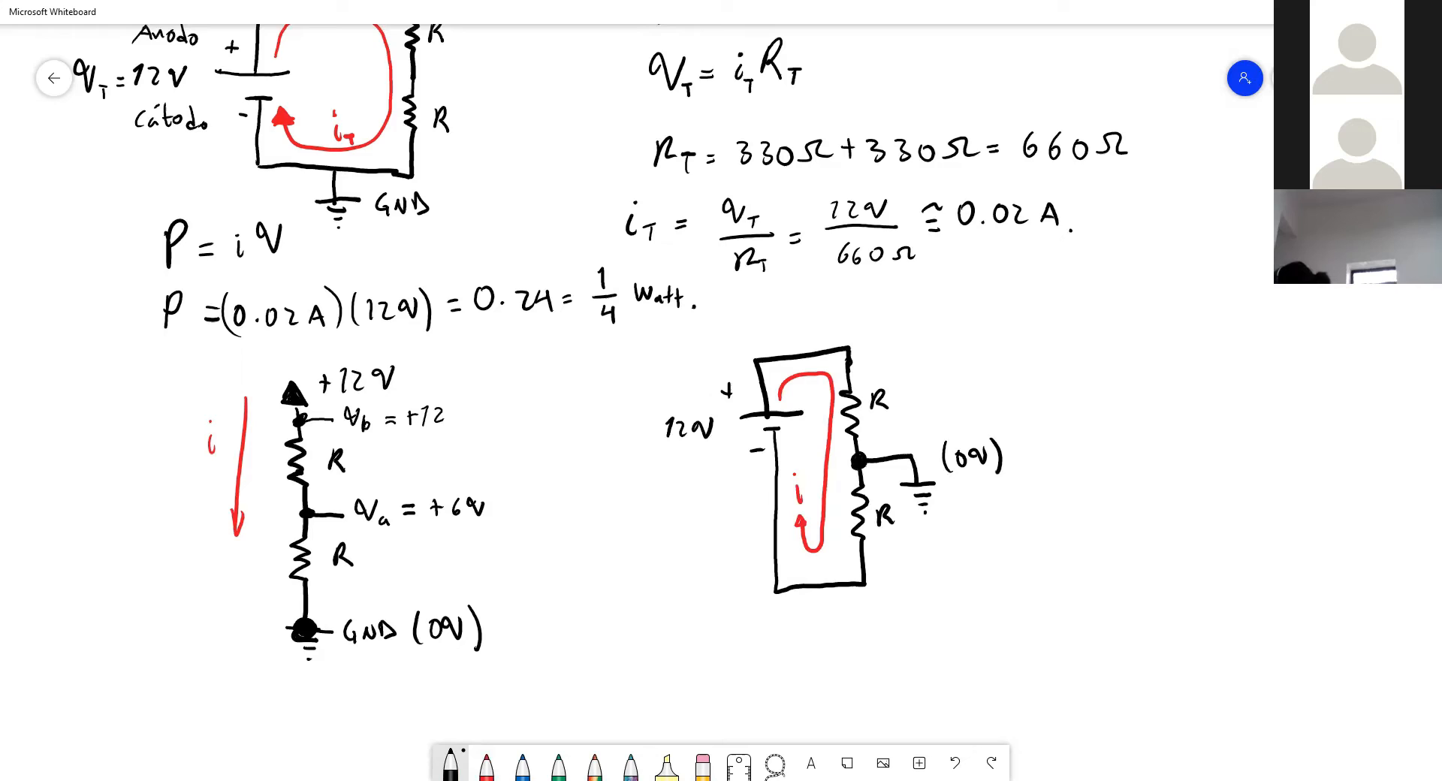
Label the node above the upper resistor of the battery circuit V_b = +6V.
left_click_drag(849, 361, 899, 354)
mouse_move(905, 347)
left_mouse_down()
mouse_move(905, 367)
mouse_move(983, 361)
mouse_move(989, 342)
mouse_move(944, 363)
left_mouse_up()
left_click_drag(937, 355, 953, 354)
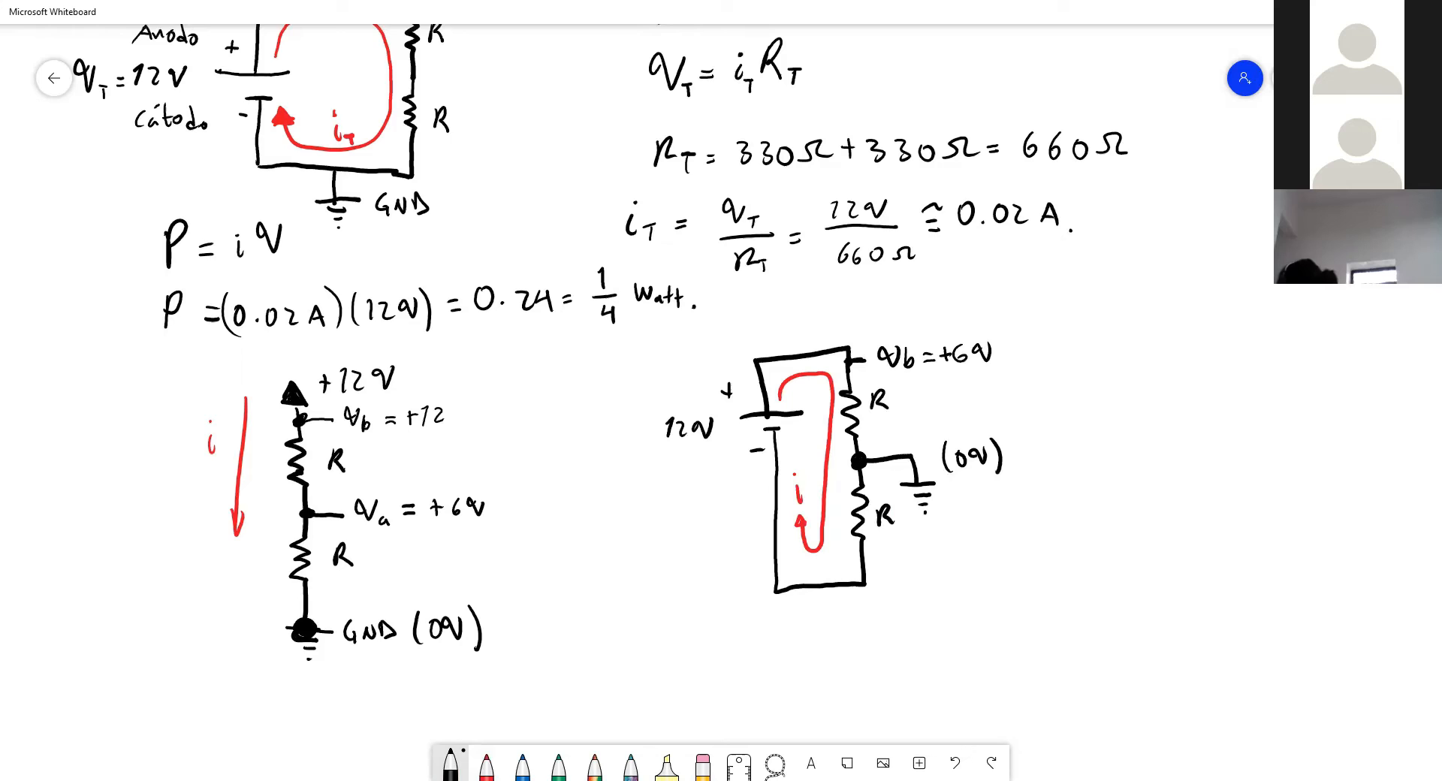
Label the node below the lower resistor V_a, then correct the label to V_c = −6V.
mouse_move(866, 572)
left_mouse_down()
mouse_move(908, 559)
mouse_move(921, 582)
left_mouse_up()
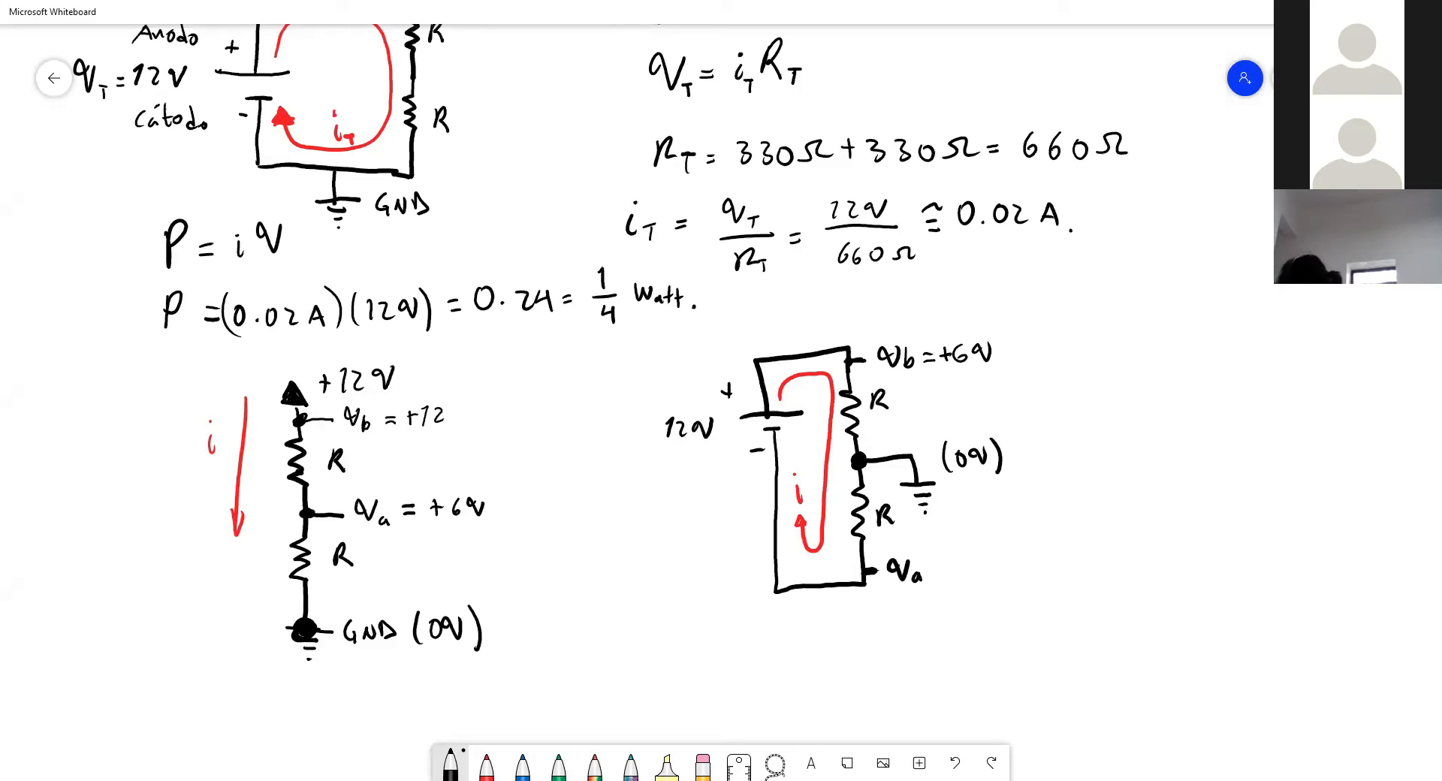
left_click(702, 764)
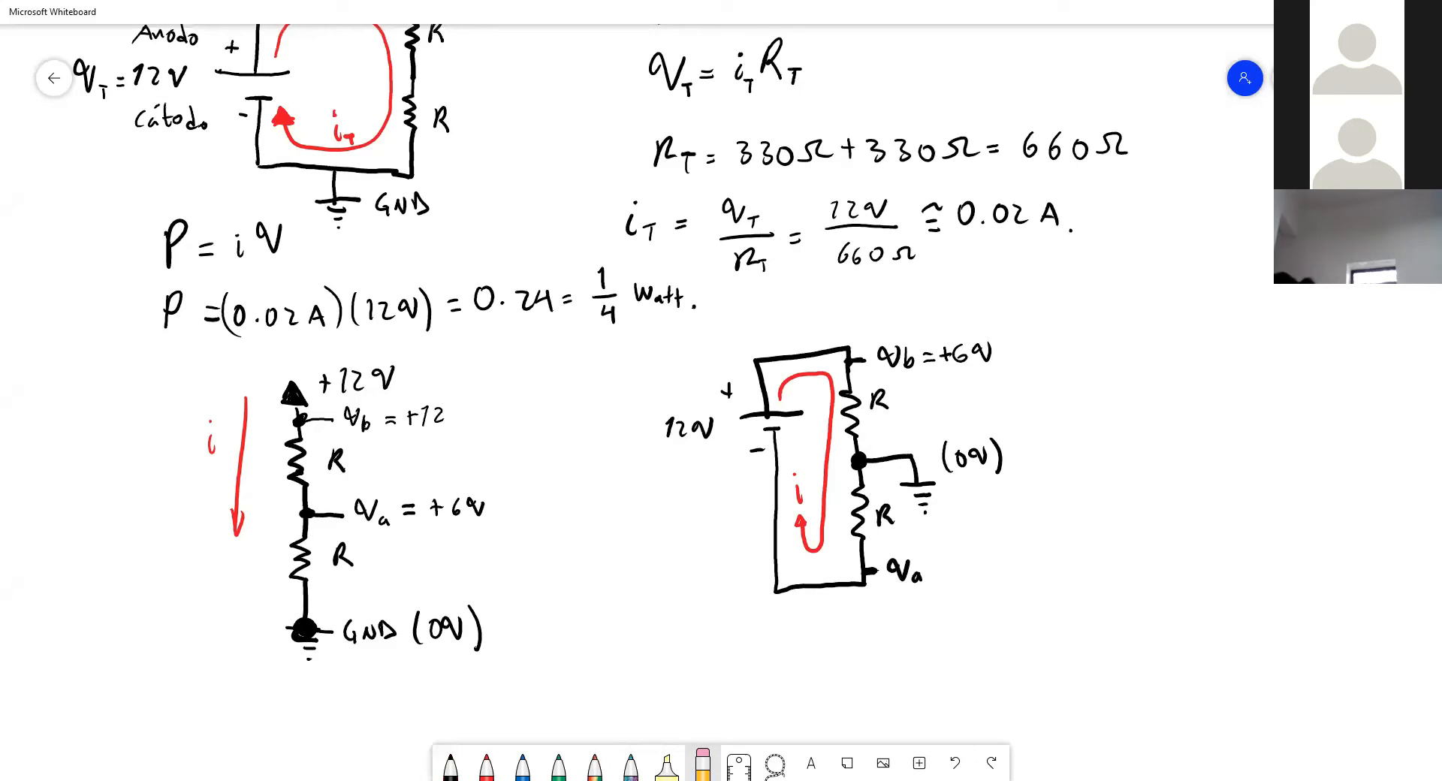
left_click_drag(907, 569, 922, 583)
left_click(450, 765)
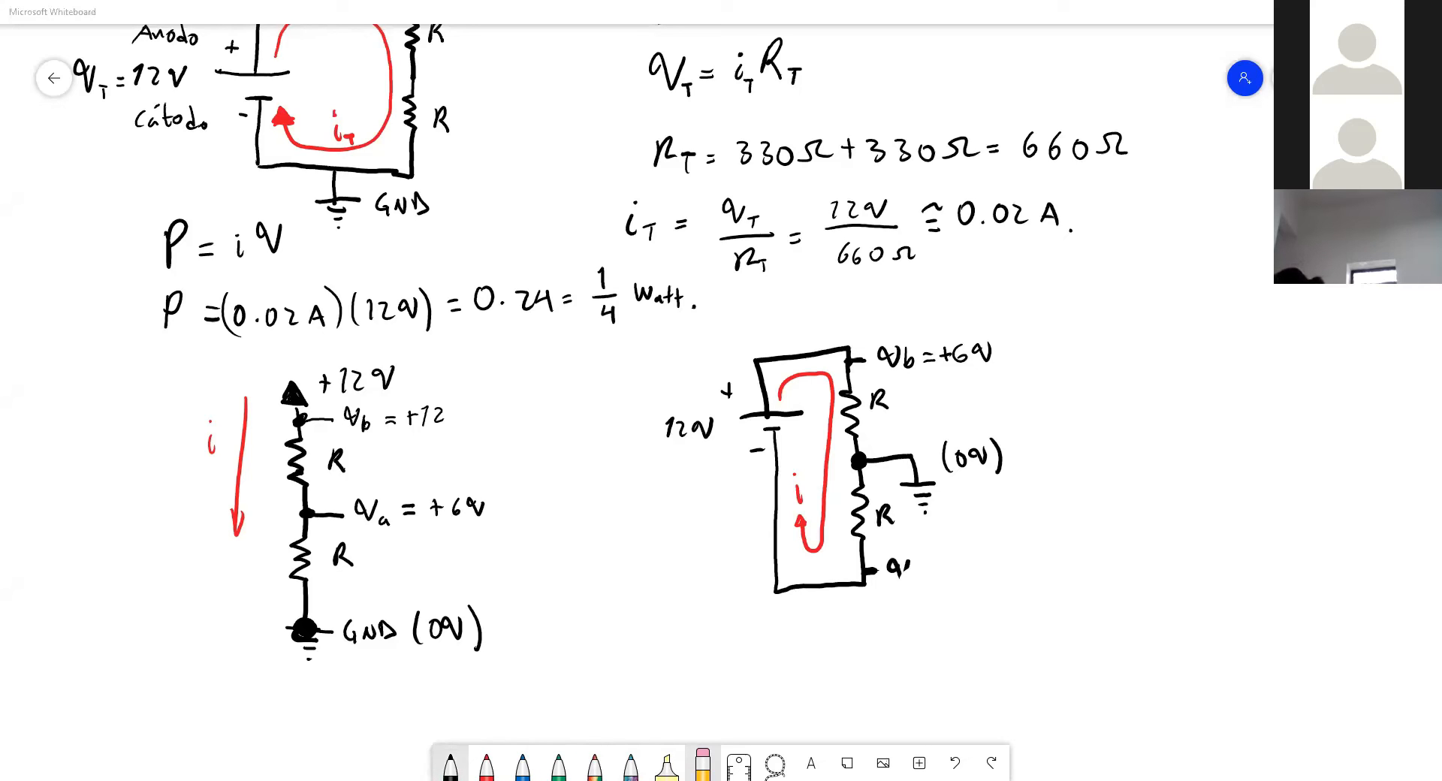
mouse_move(904, 562)
left_mouse_down()
mouse_move(921, 589)
mouse_move(945, 571)
left_mouse_up()
left_click_drag(935, 581, 1030, 563)
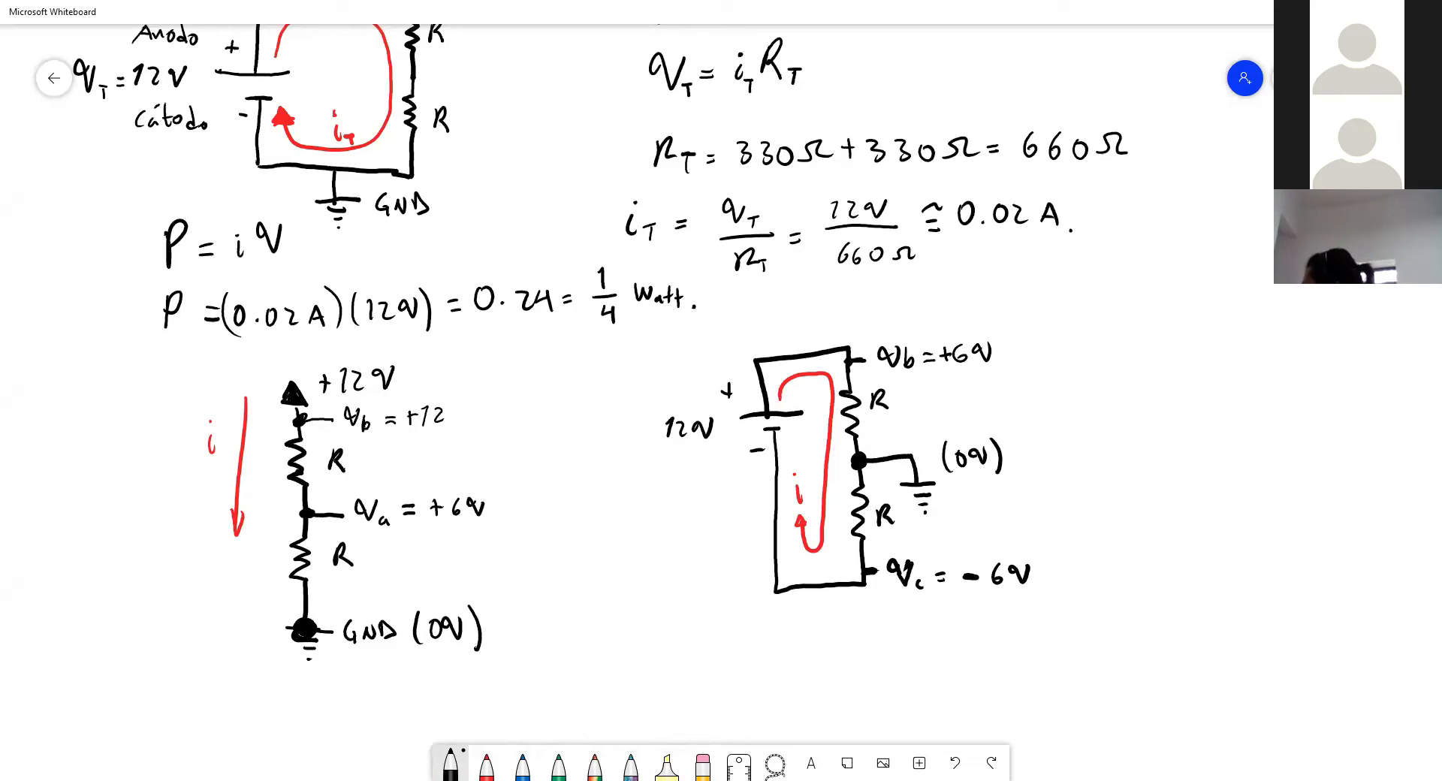
mouse_move(200, 368)
left_mouse_down()
mouse_move(154, 459)
mouse_move(233, 661)
mouse_move(386, 679)
mouse_move(550, 560)
mouse_move(507, 403)
mouse_move(300, 348)
mouse_move(208, 368)
left_mouse_up()
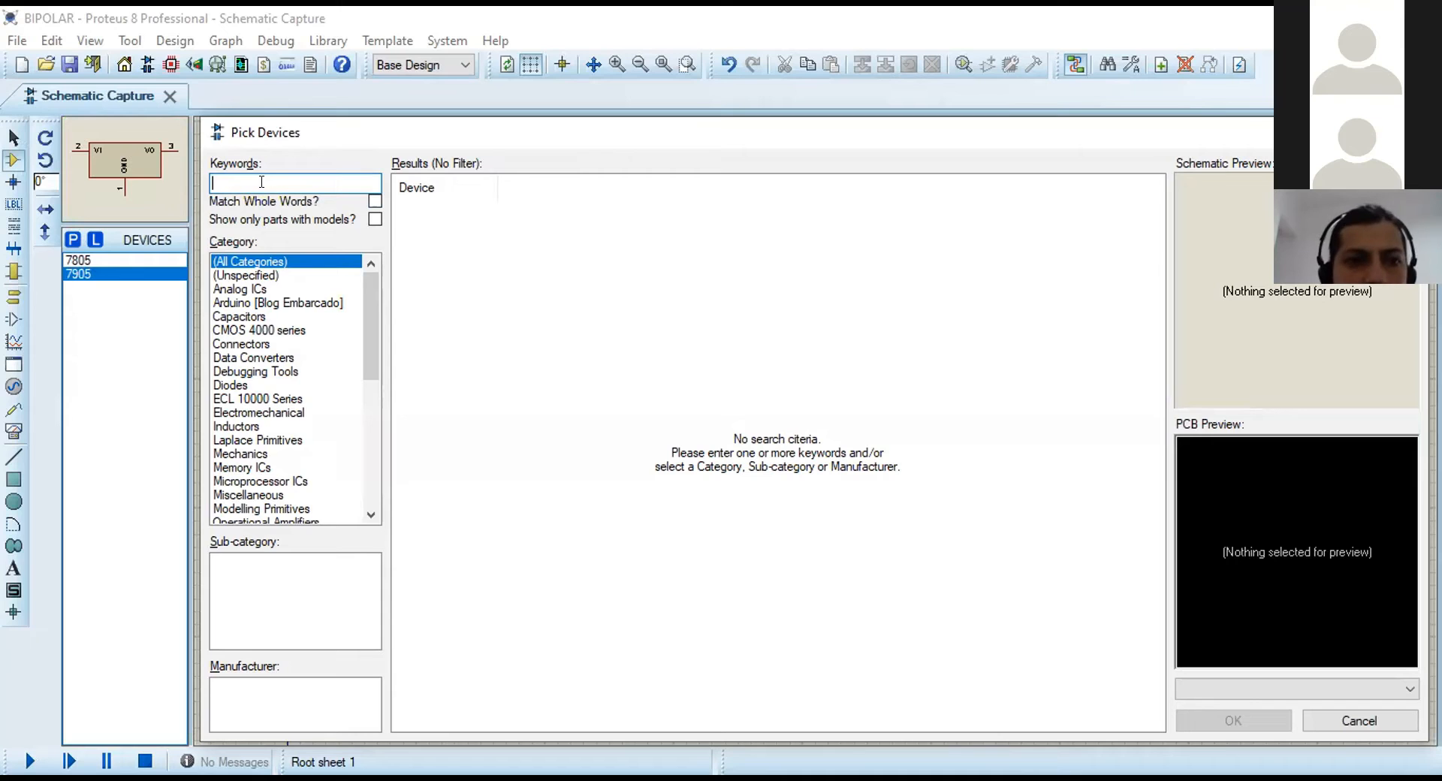
In the Proteus schematic, search the device library for minres330 and pick the MINRES330R 0.6W resistor.
type("minres")
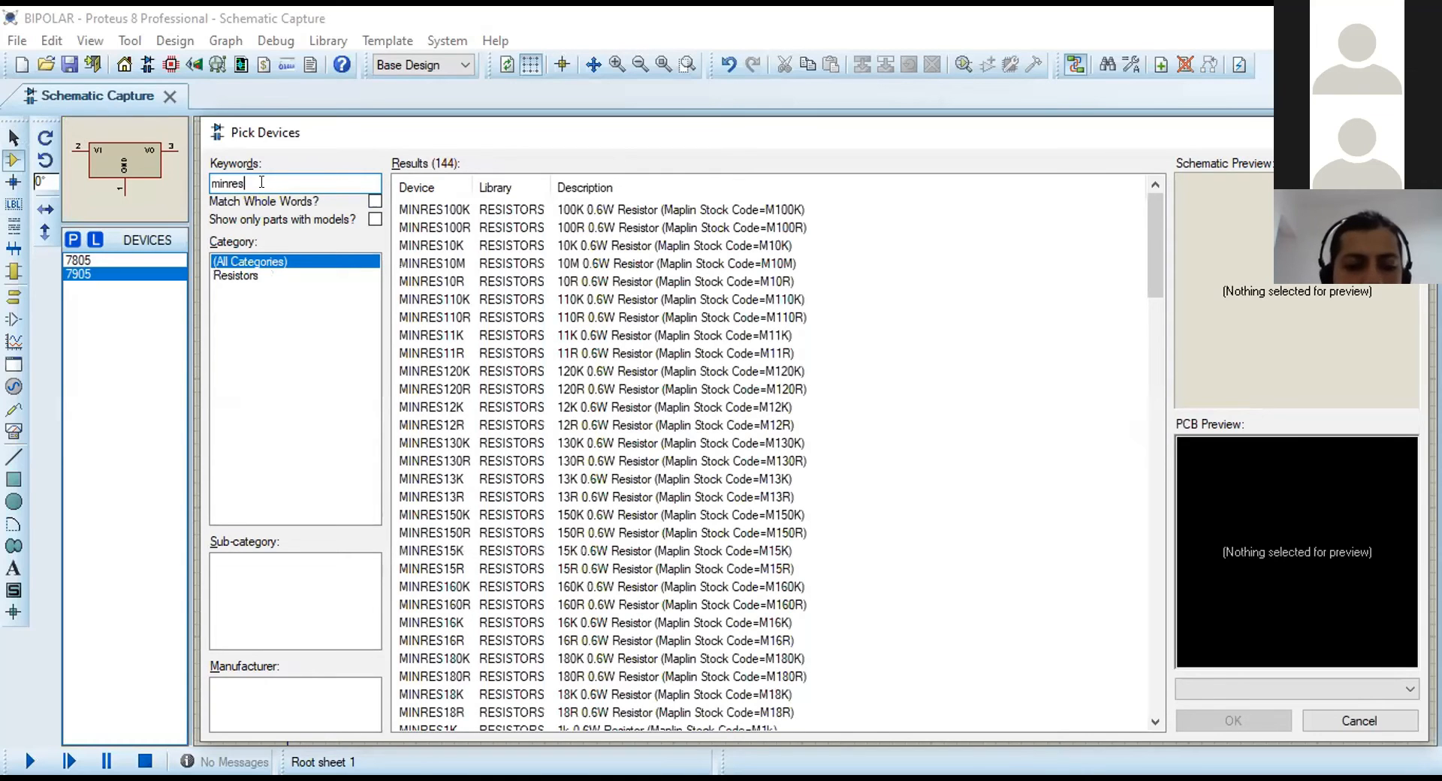
type("330")
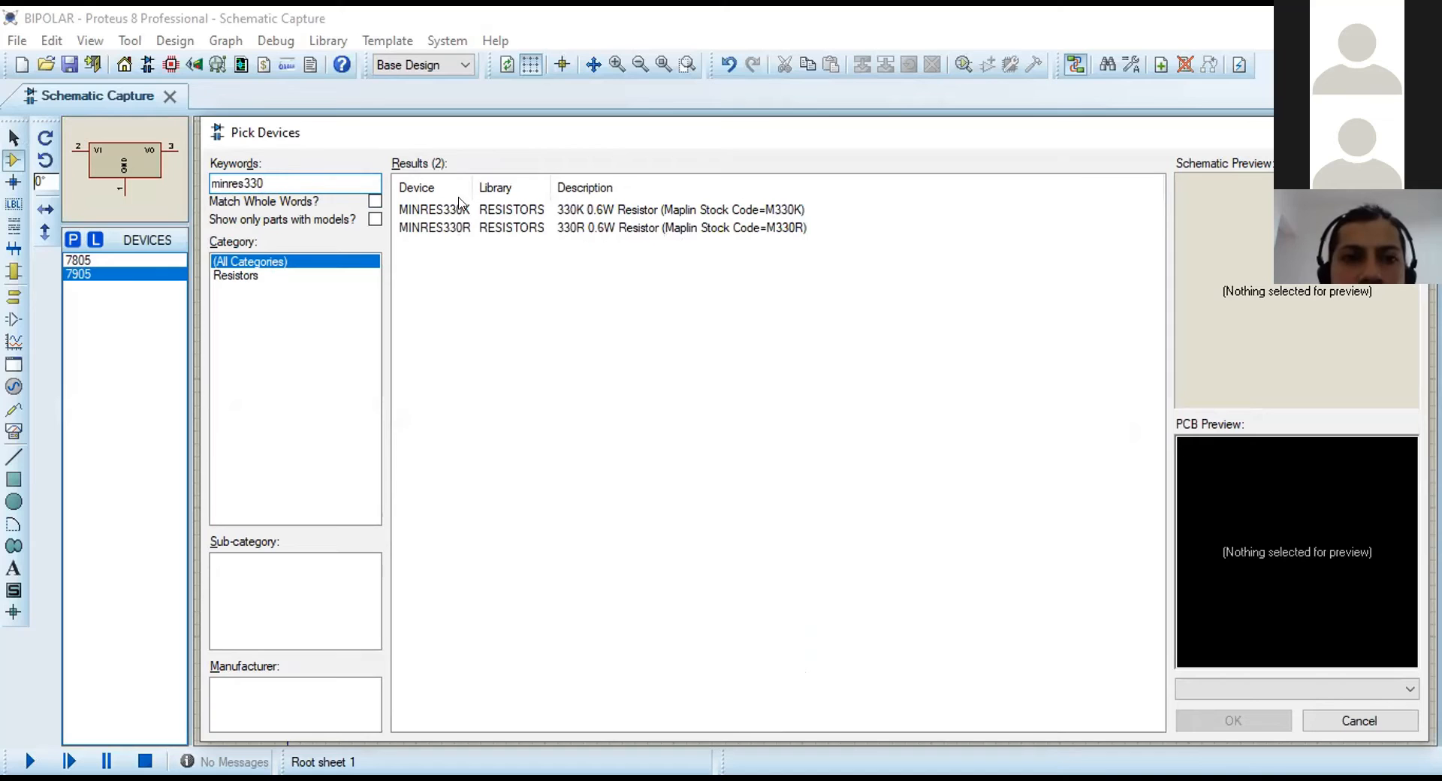
left_click(460, 229)
left_click(1233, 717)
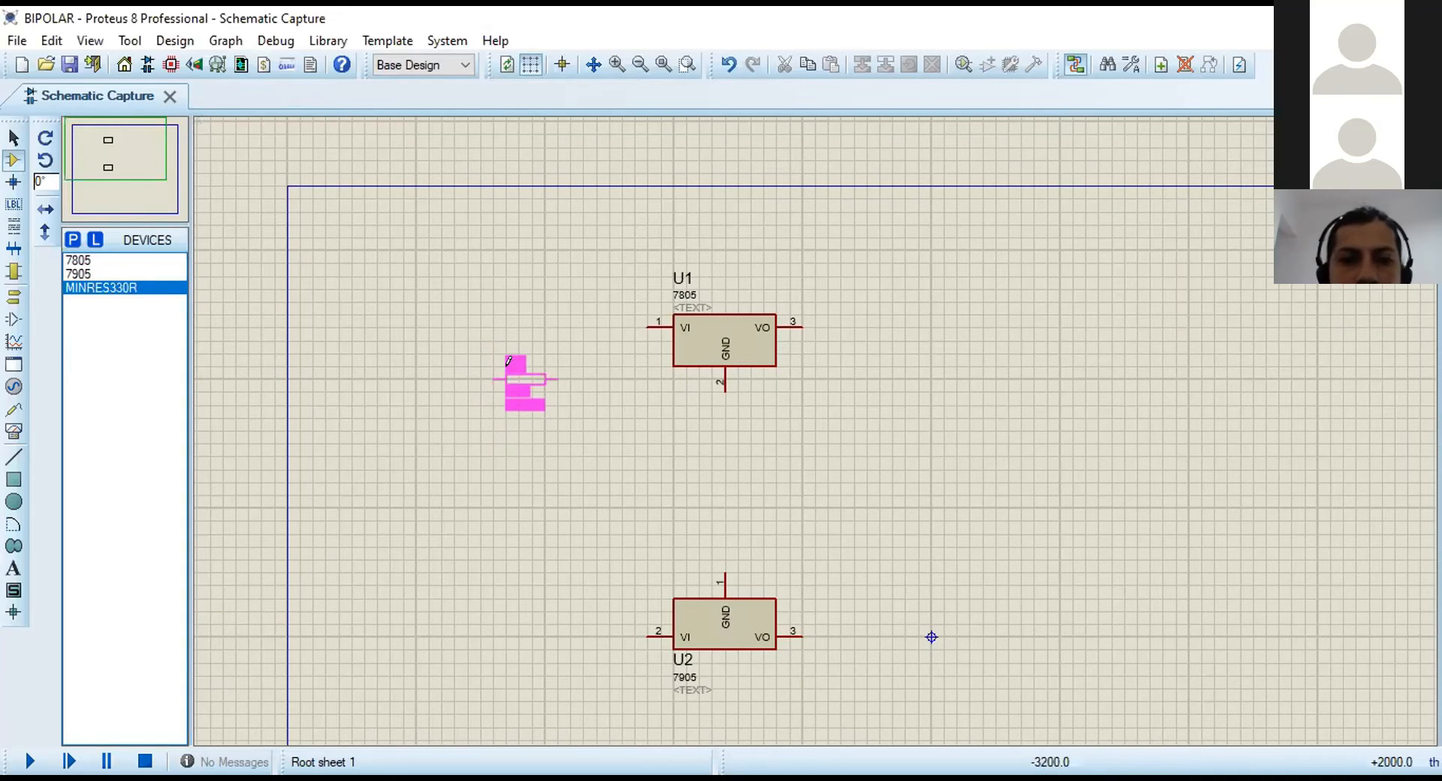
Place two MINRES330R resistors one above the other beside the regulators' input side and rotate both 90 degrees to stand vertically.
left_click(508, 361)
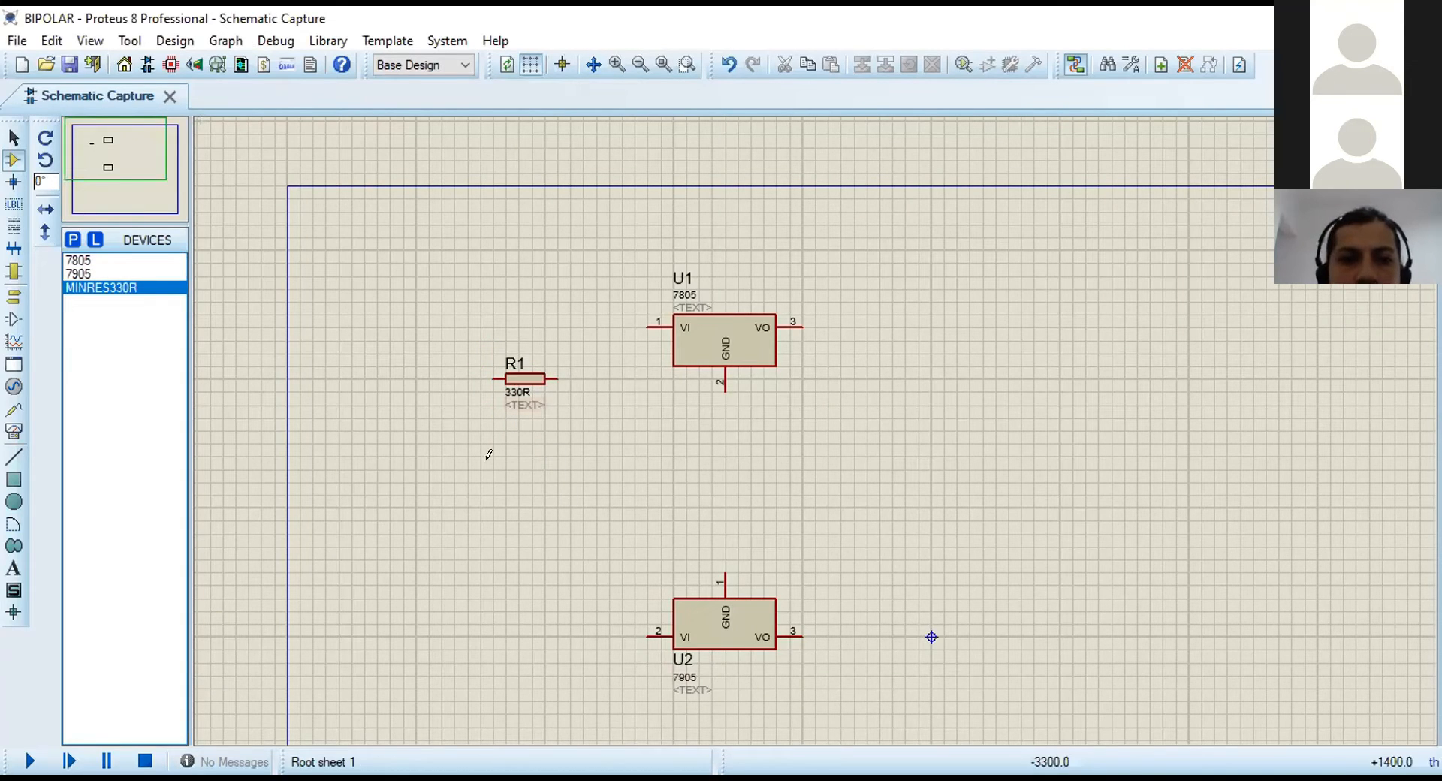
left_click(518, 495)
left_click(518, 495)
left_click_drag(467, 328, 572, 418)
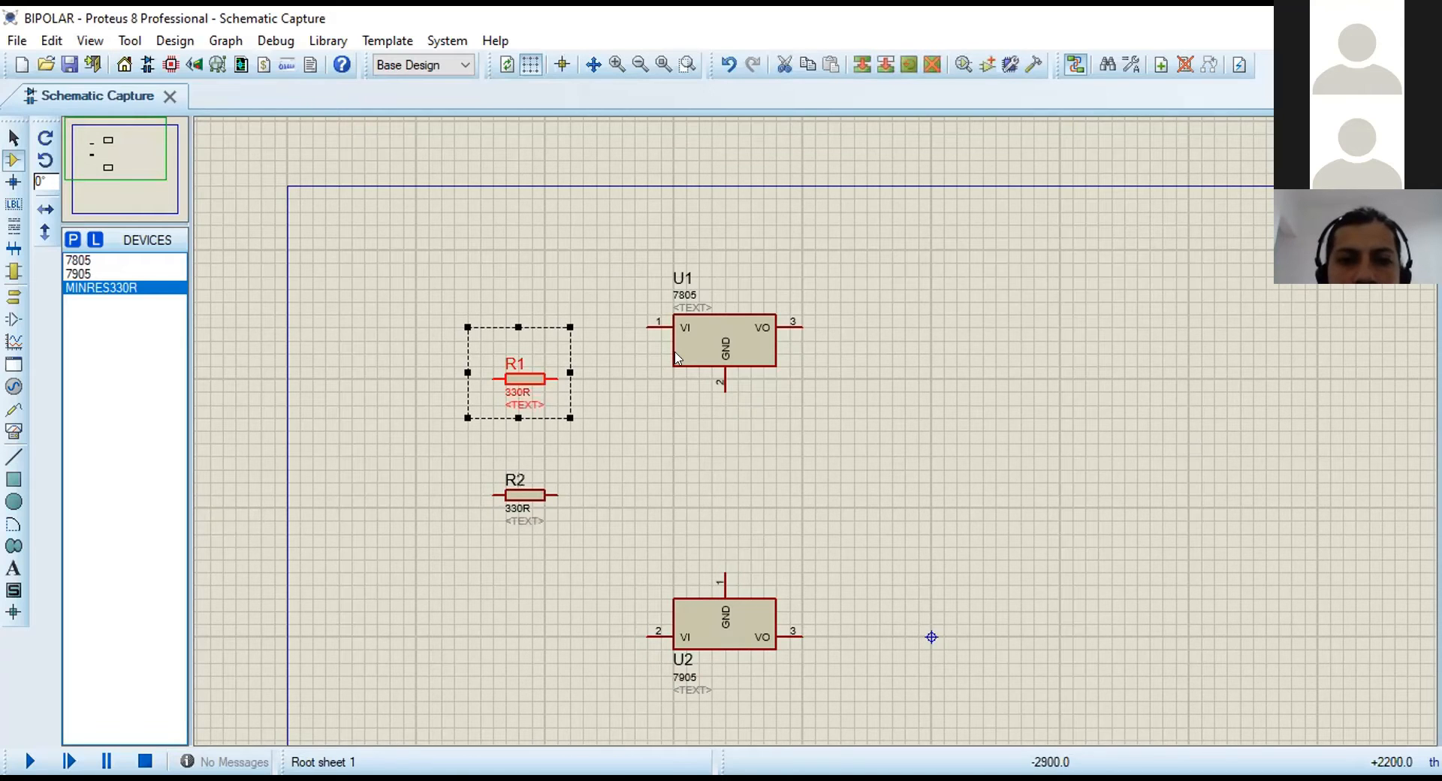
left_click_drag(453, 443, 596, 547)
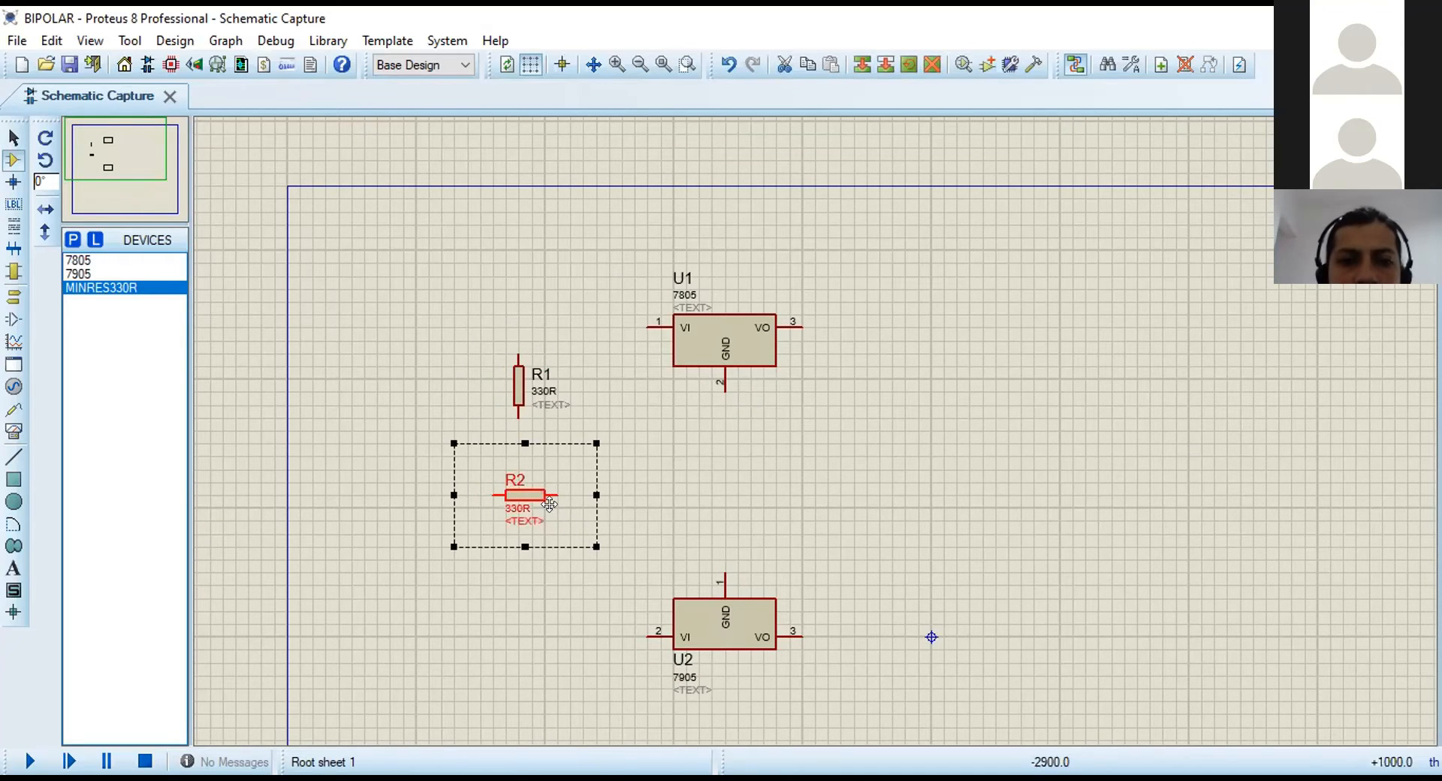
right_click(577, 502)
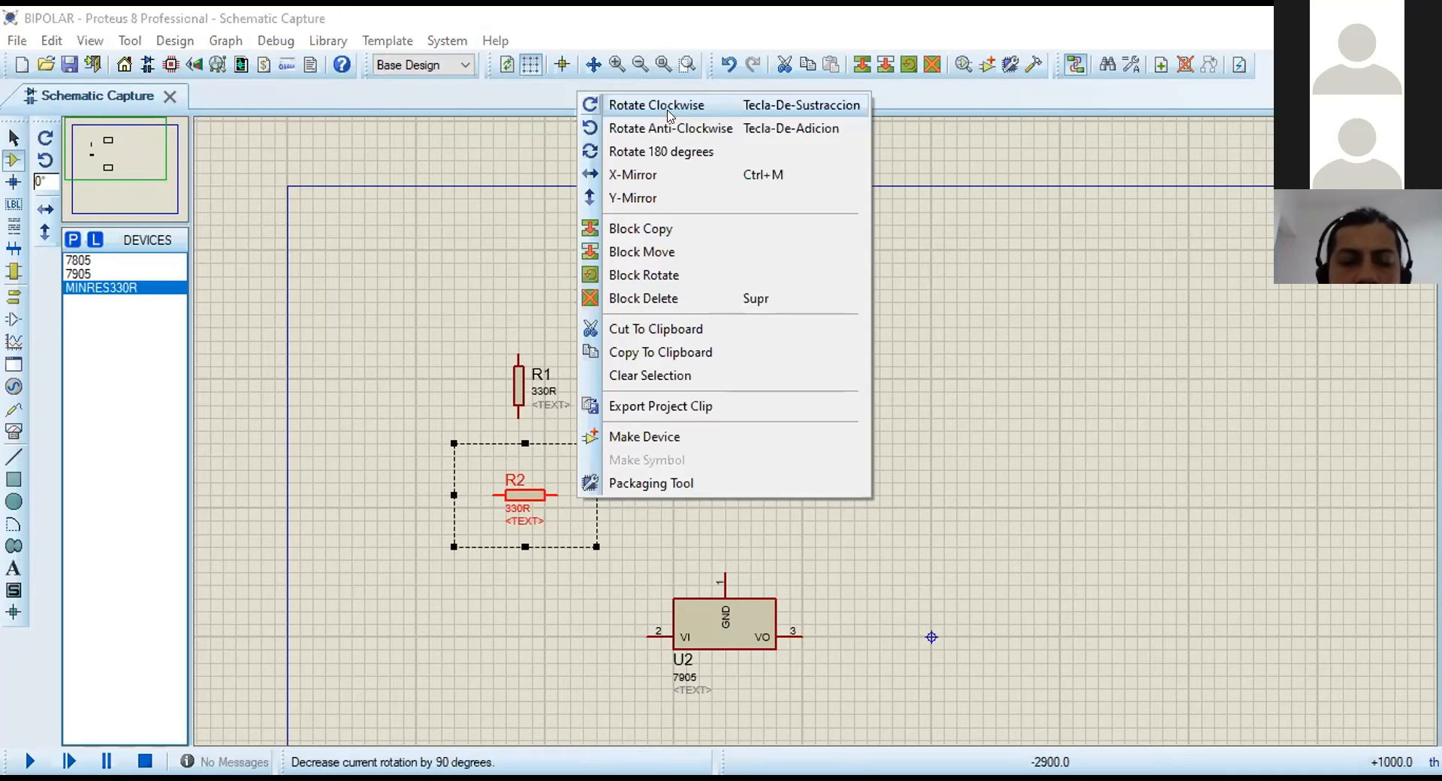
left_click(667, 111)
Move R2 down level with the 7905 and wire R1's lower pin to R2's upper pin.
left_click_drag(518, 502, 518, 604)
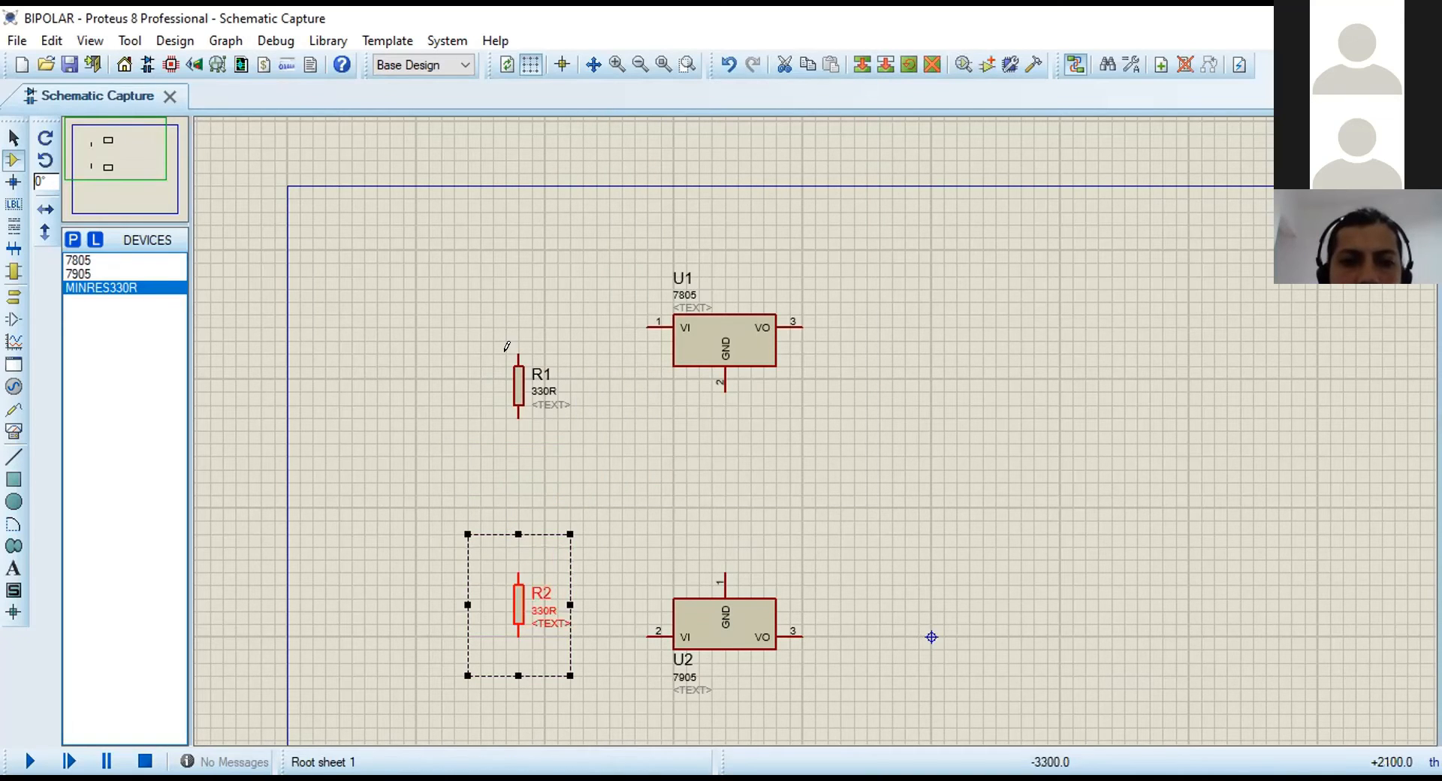
left_click(518, 380)
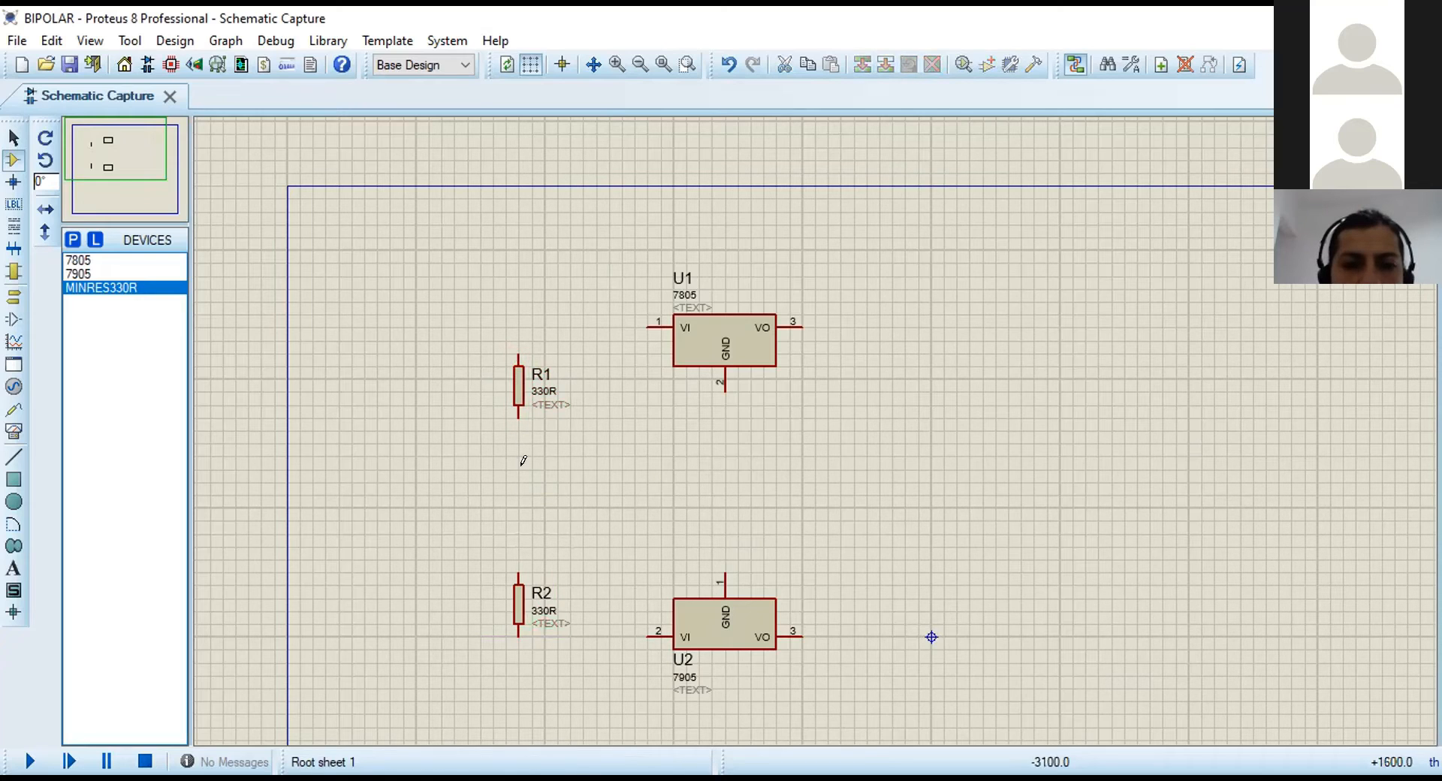
left_click(518, 418)
left_click(518, 573)
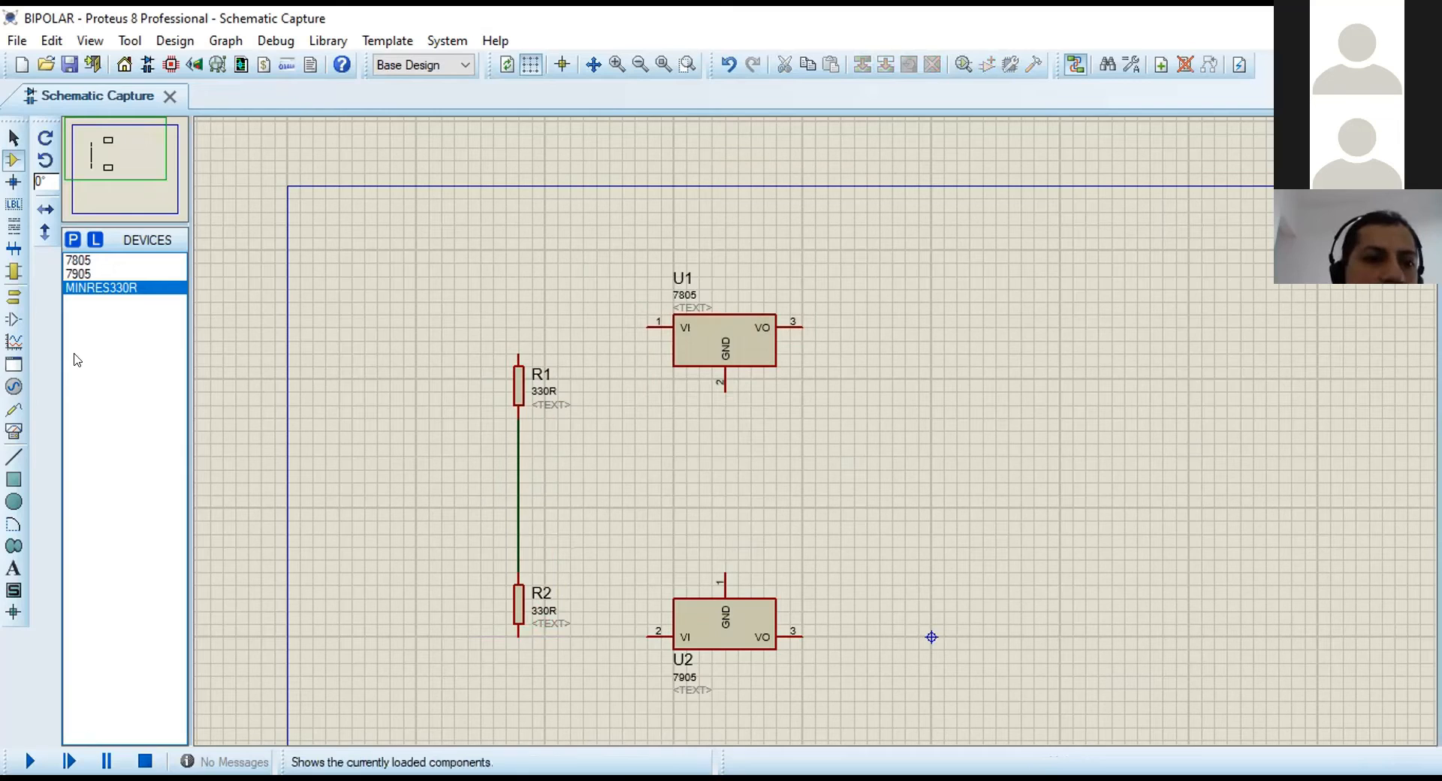
Place a DC generator above R1 and wire it to R1's upper pin.
left_click(13, 385)
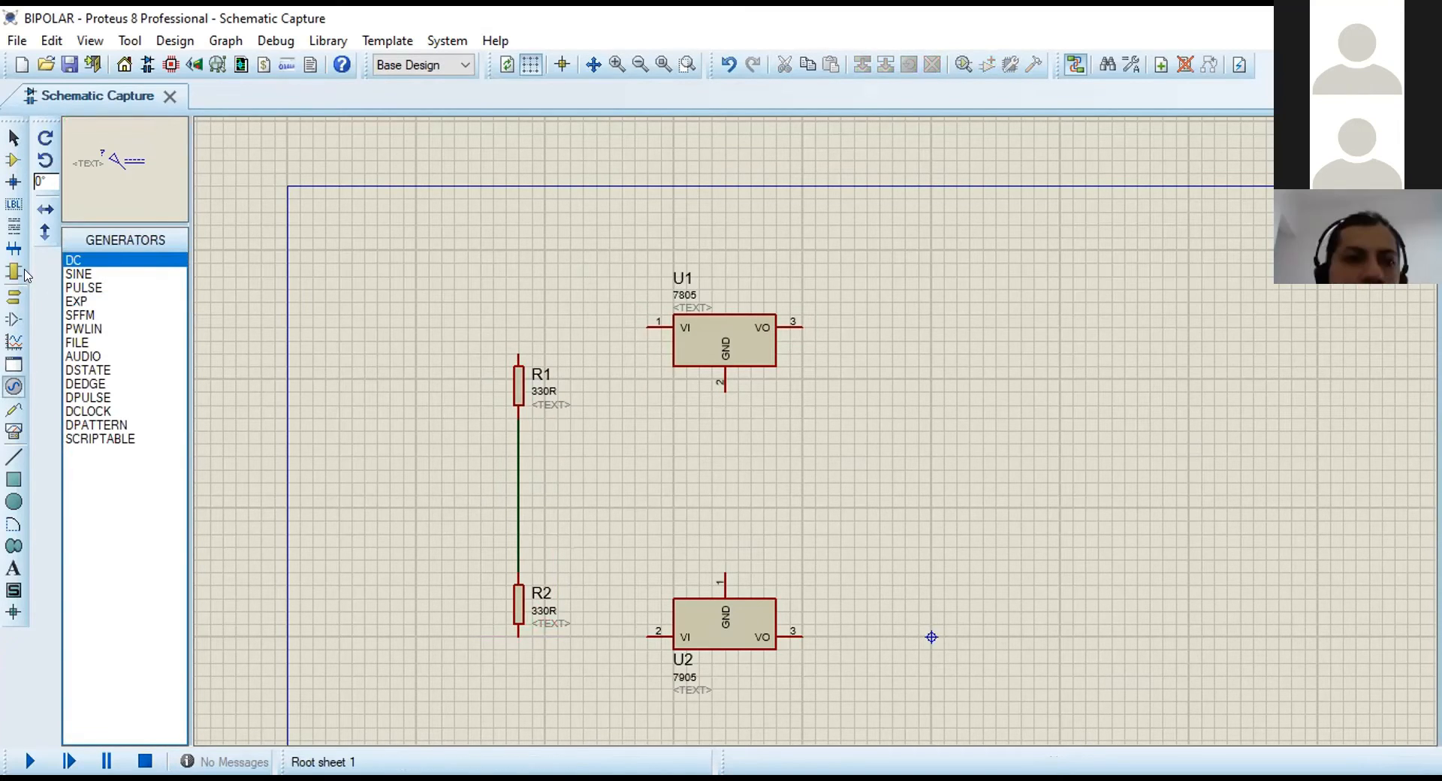
left_click(13, 386)
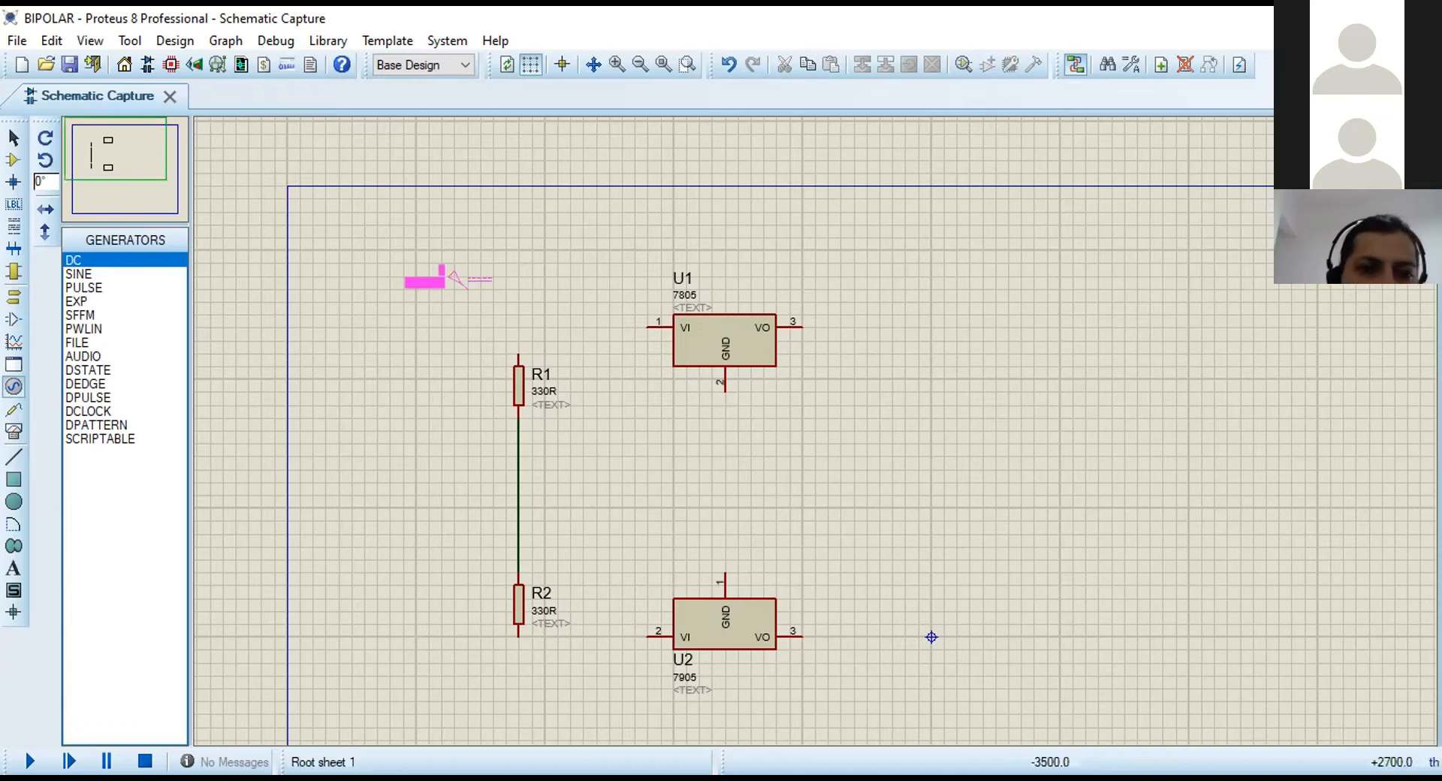
left_click(489, 238)
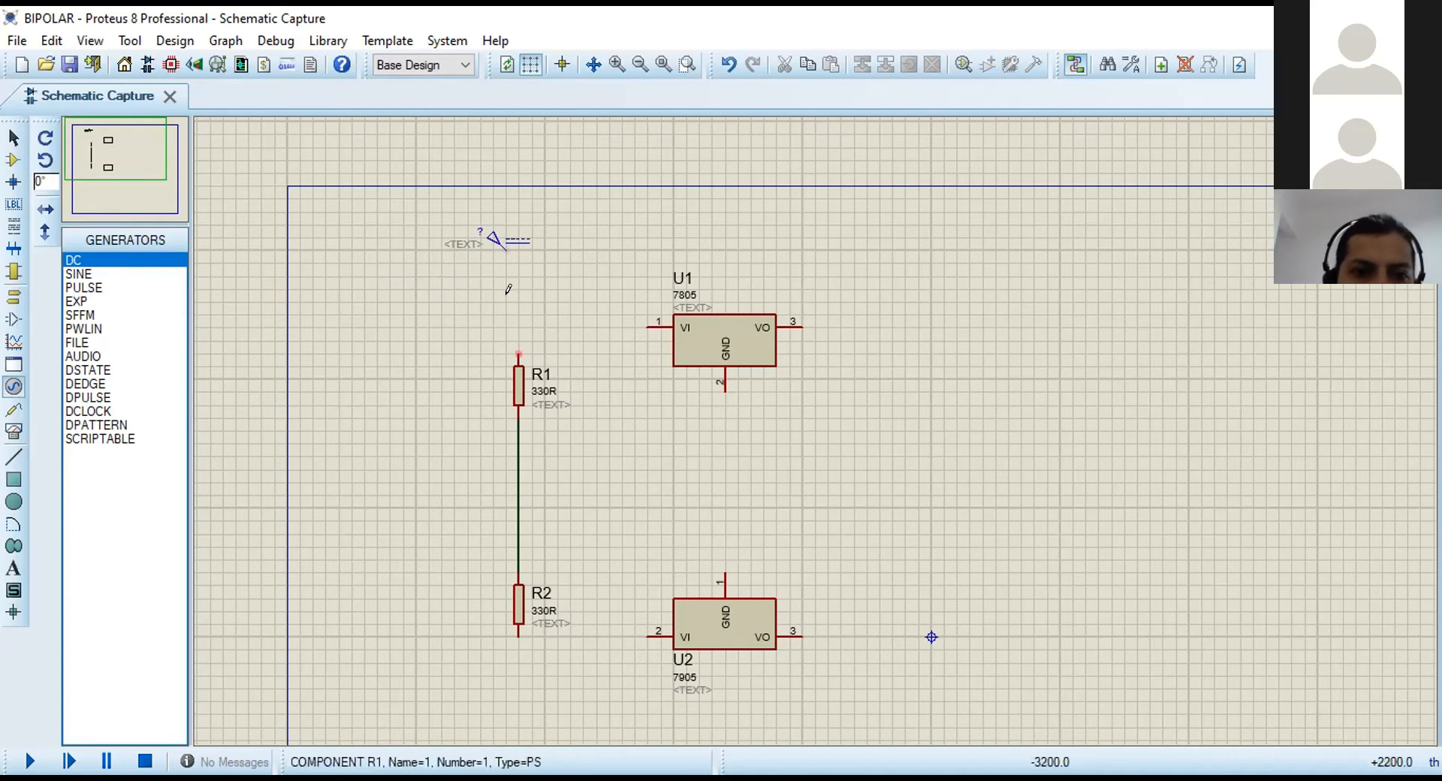
left_click(499, 240)
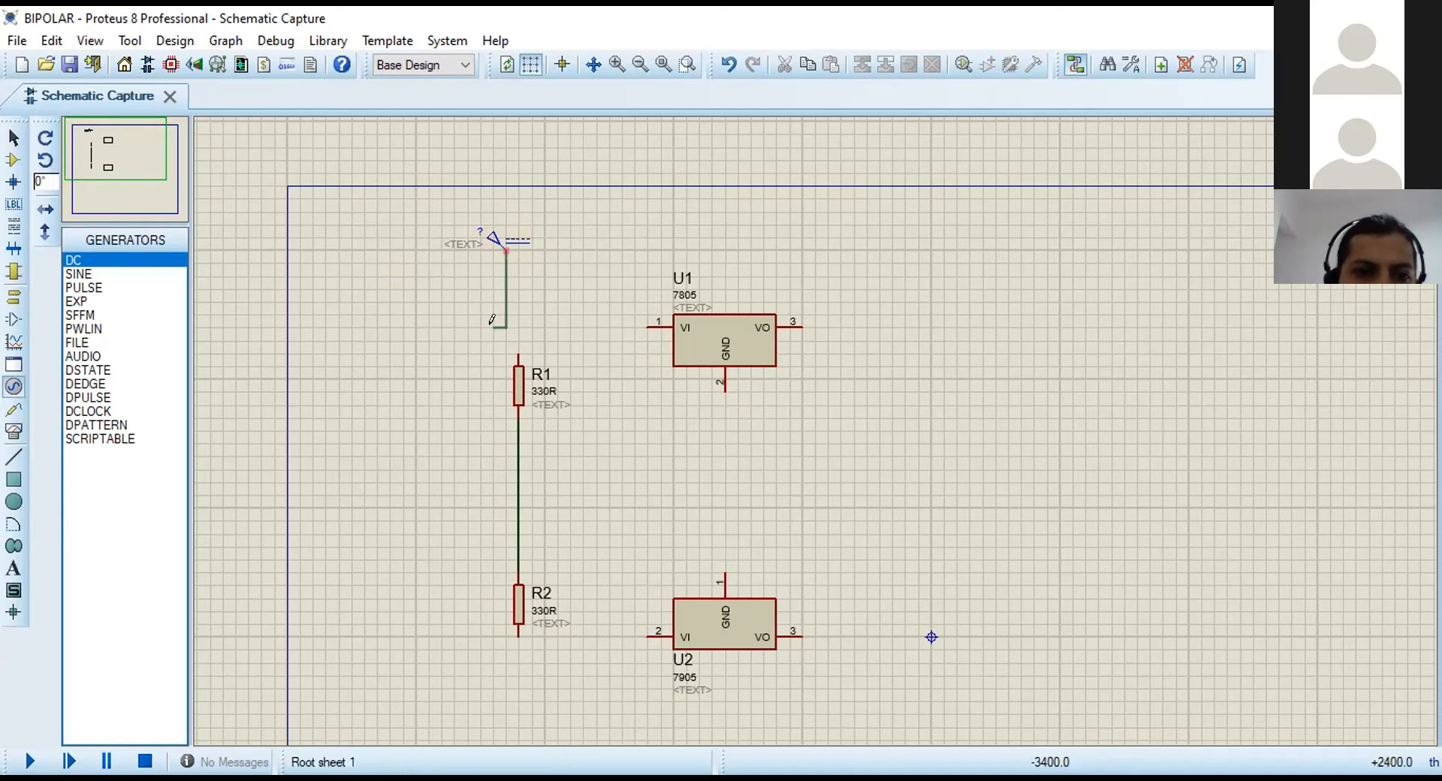
left_click(518, 357)
Set the voltage of the DC generator feeding R1 to 12 volts.
scroll(492, 236, "up", 2)
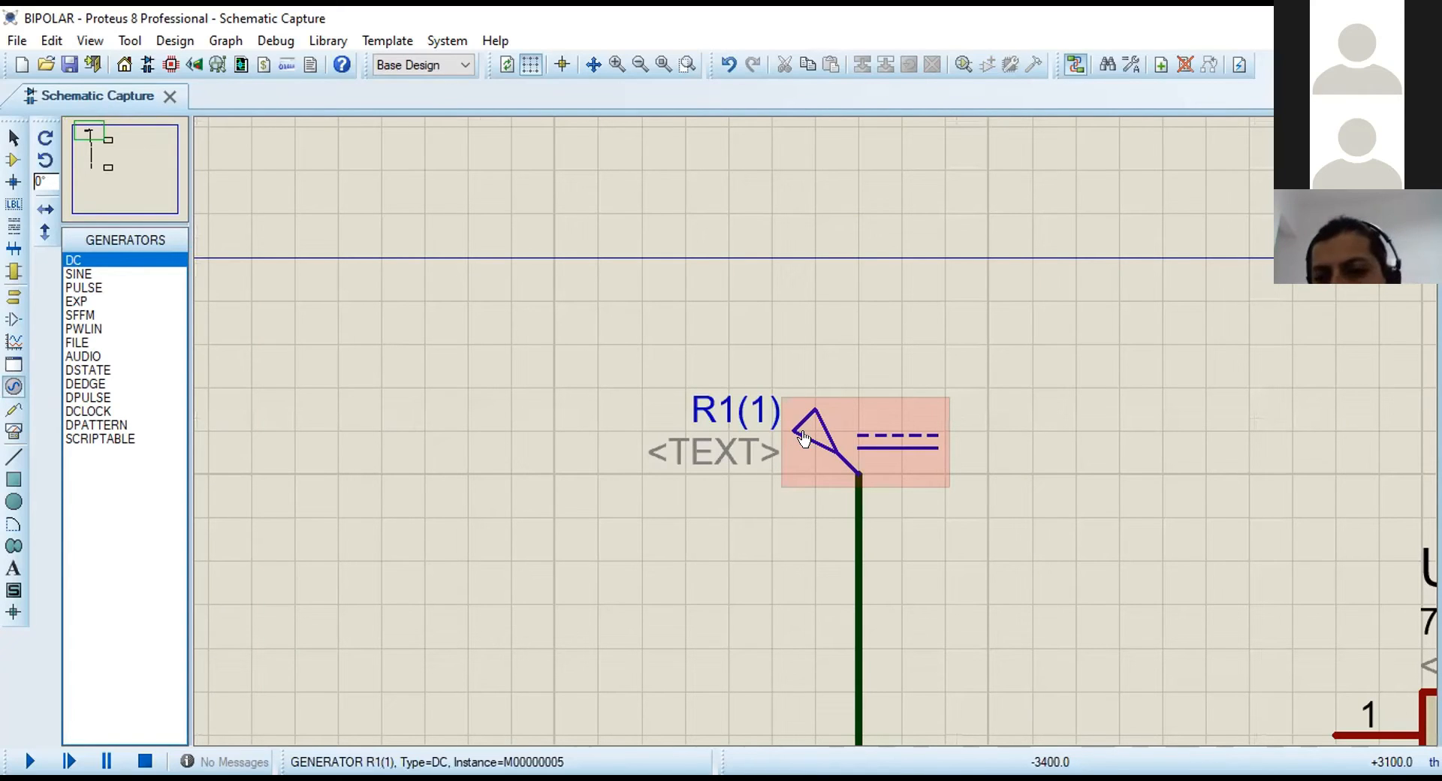
right_click(906, 466)
left_click(906, 466)
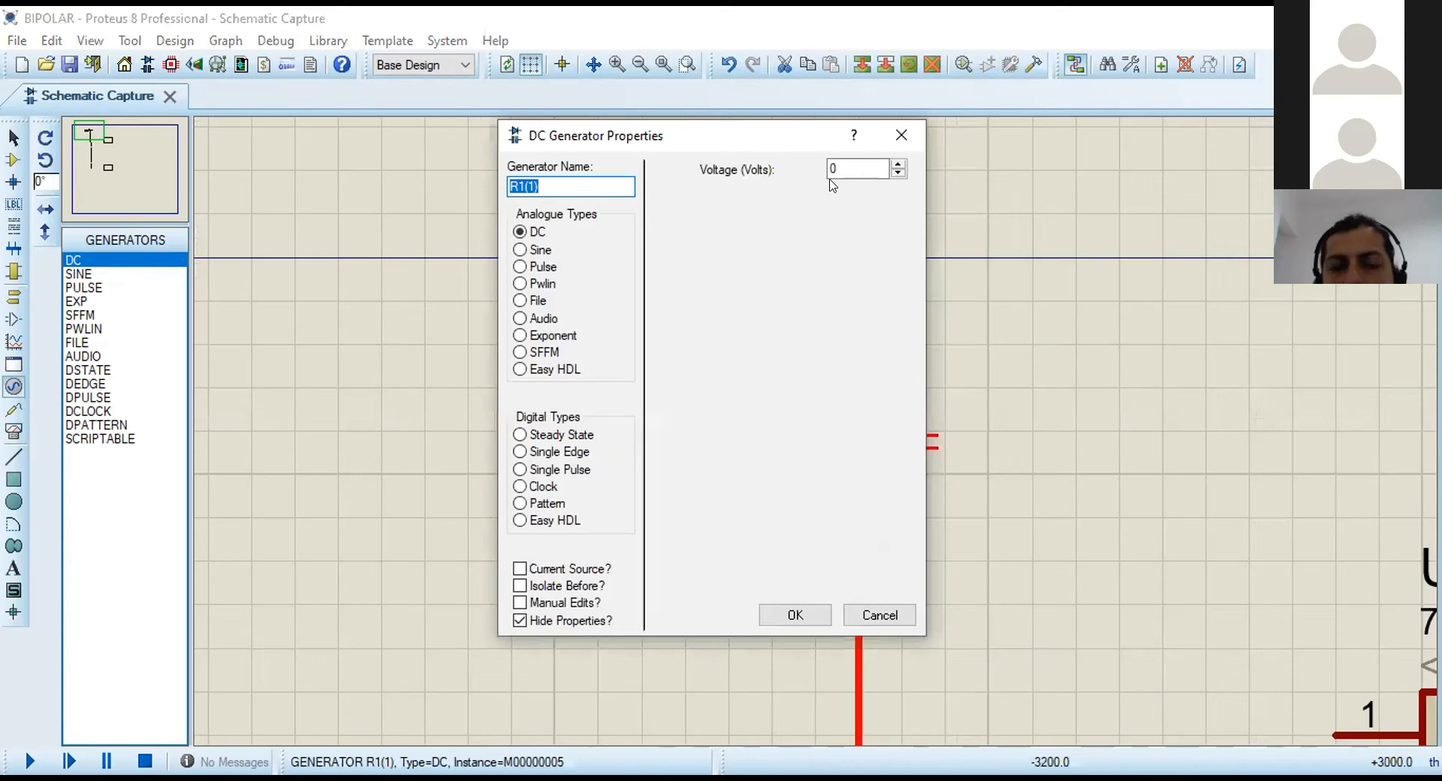
left_click(901, 135)
left_click(805, 435)
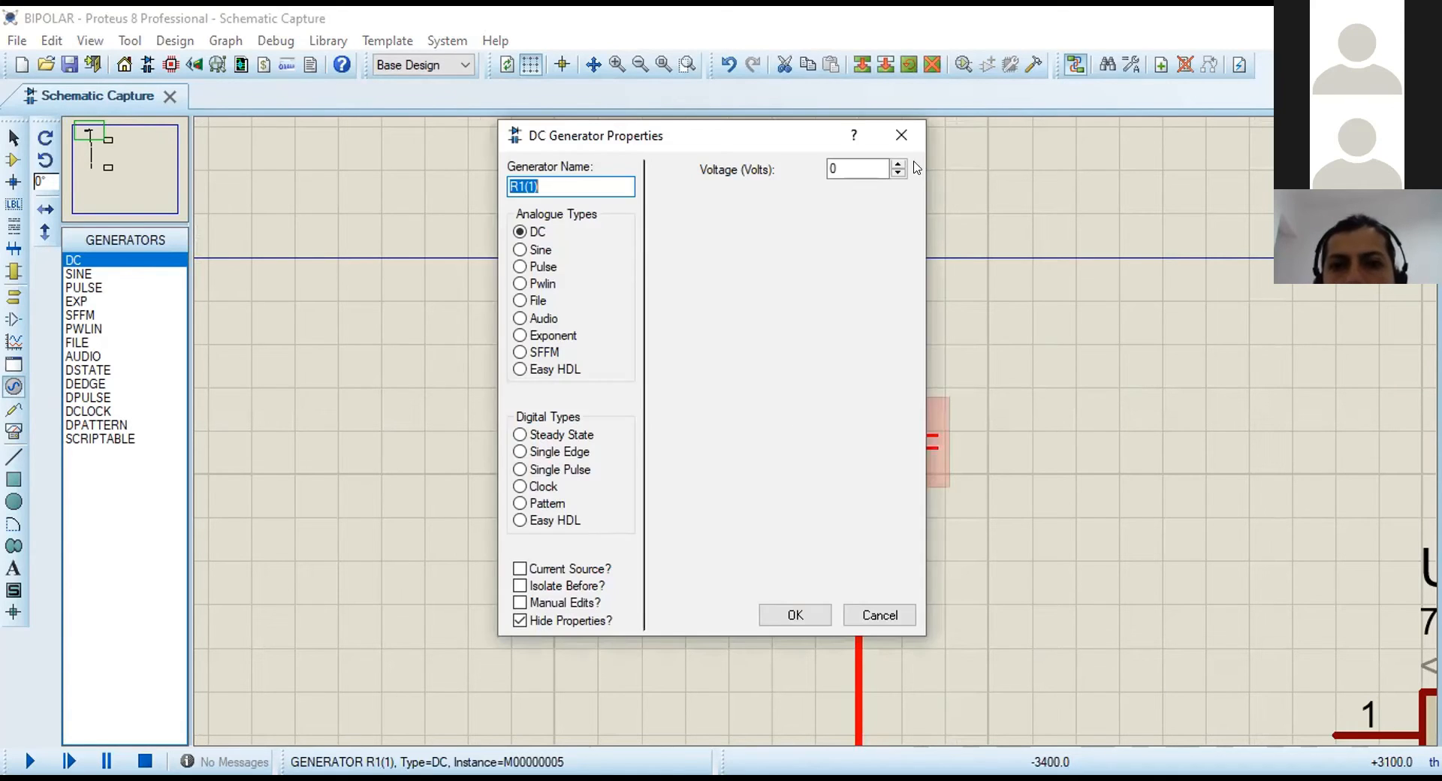
left_click(899, 165)
left_click(899, 165)
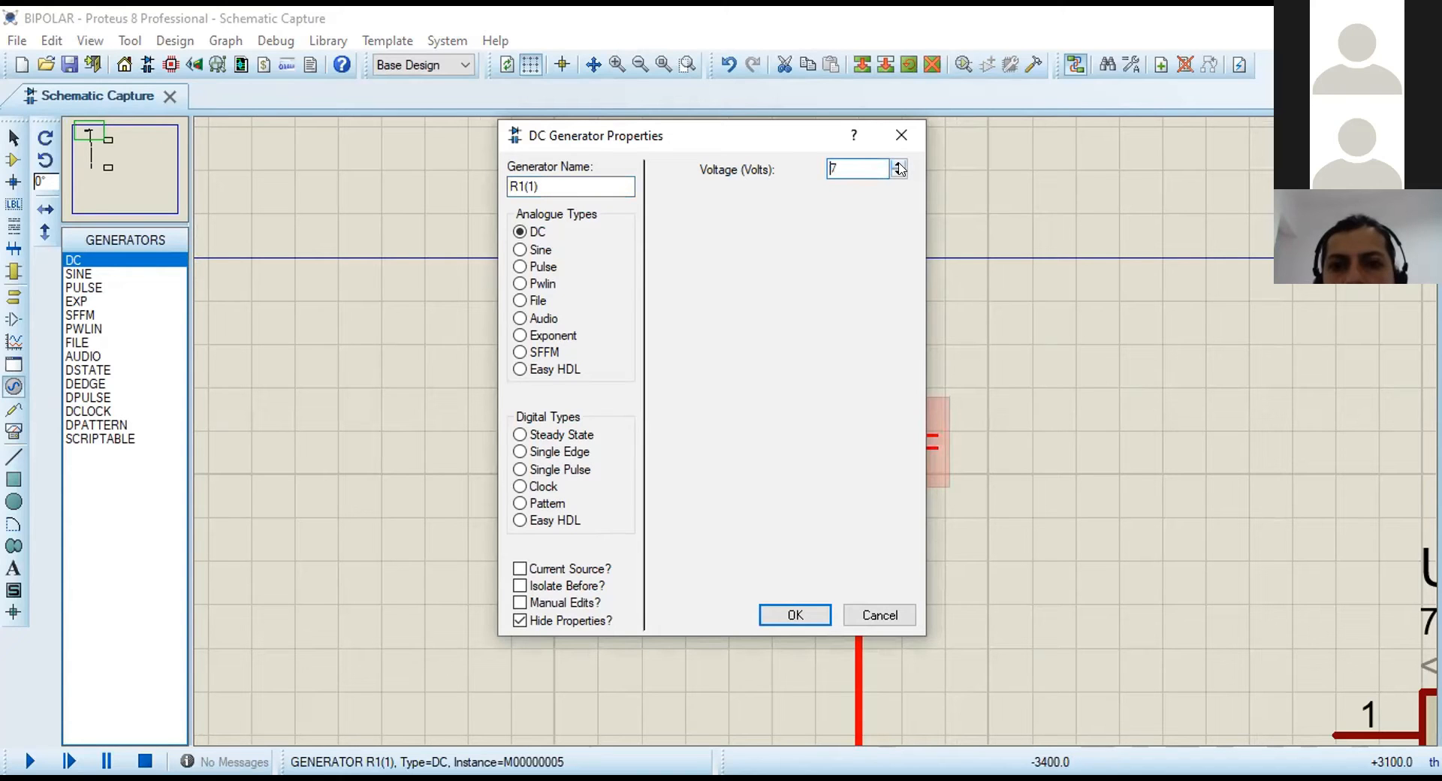
left_click(899, 165)
left_click(899, 165)
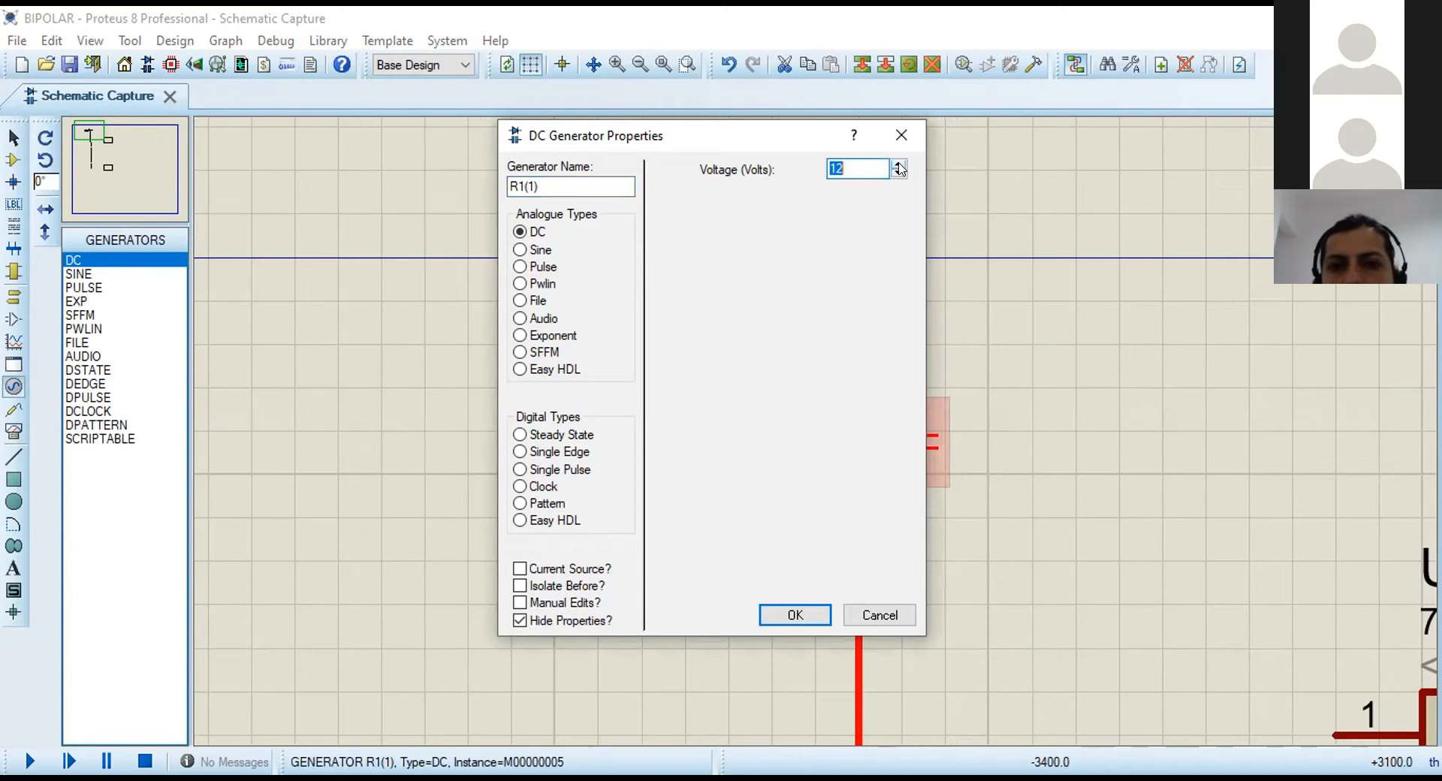
left_click(801, 608)
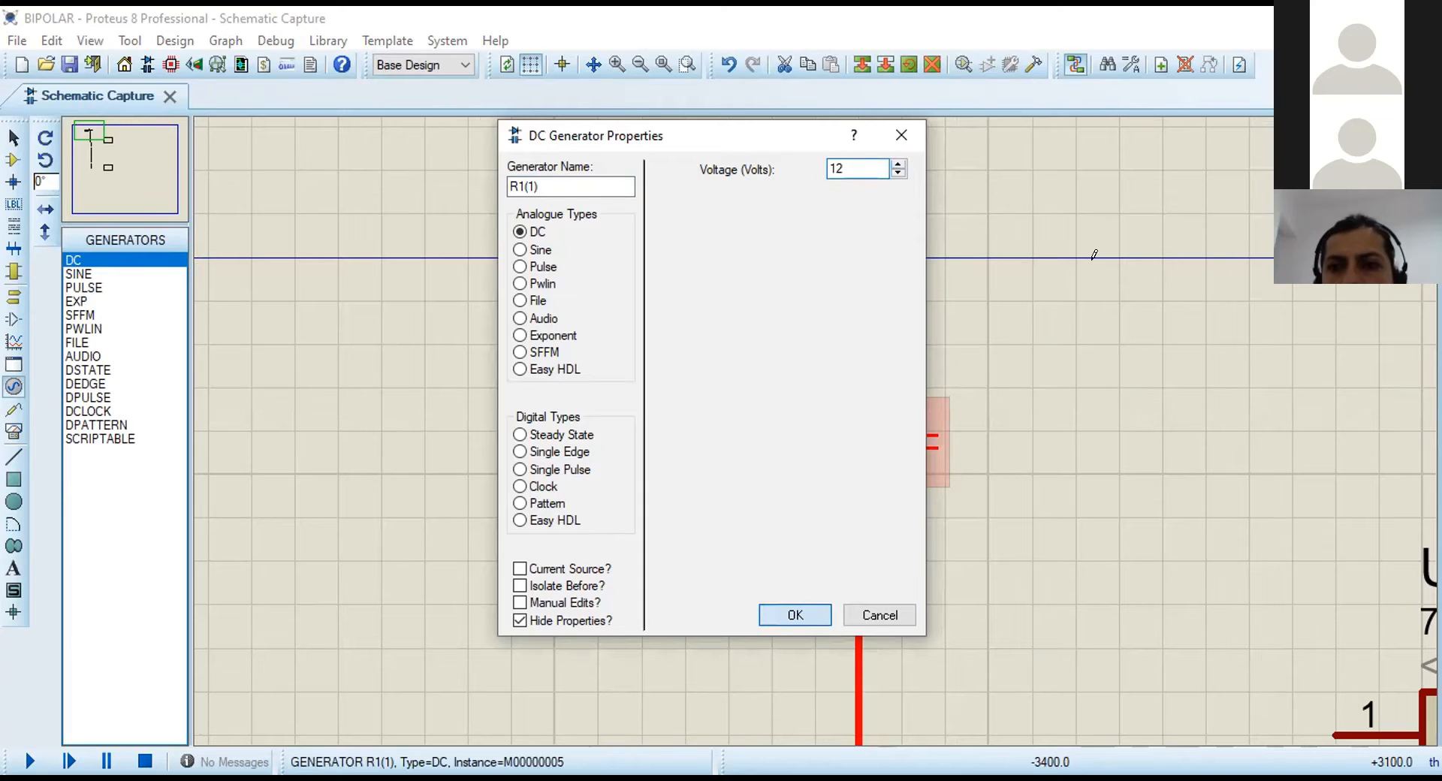
Place a GROUND terminal below R2 and wire it to R2's lower pin.
scroll(928, 339, "down", 2)
scroll(1009, 583, "down", 1)
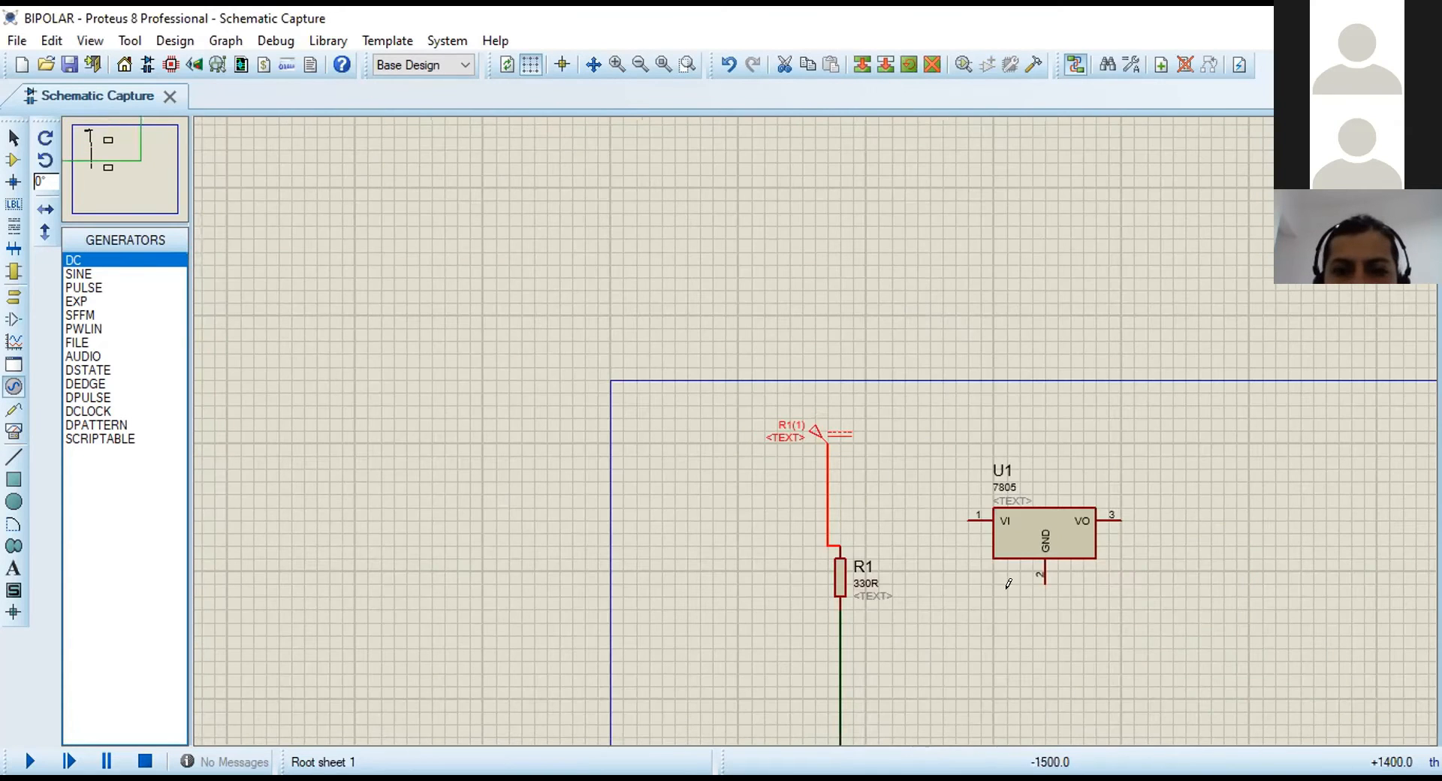
scroll(822, 700, "down", 1)
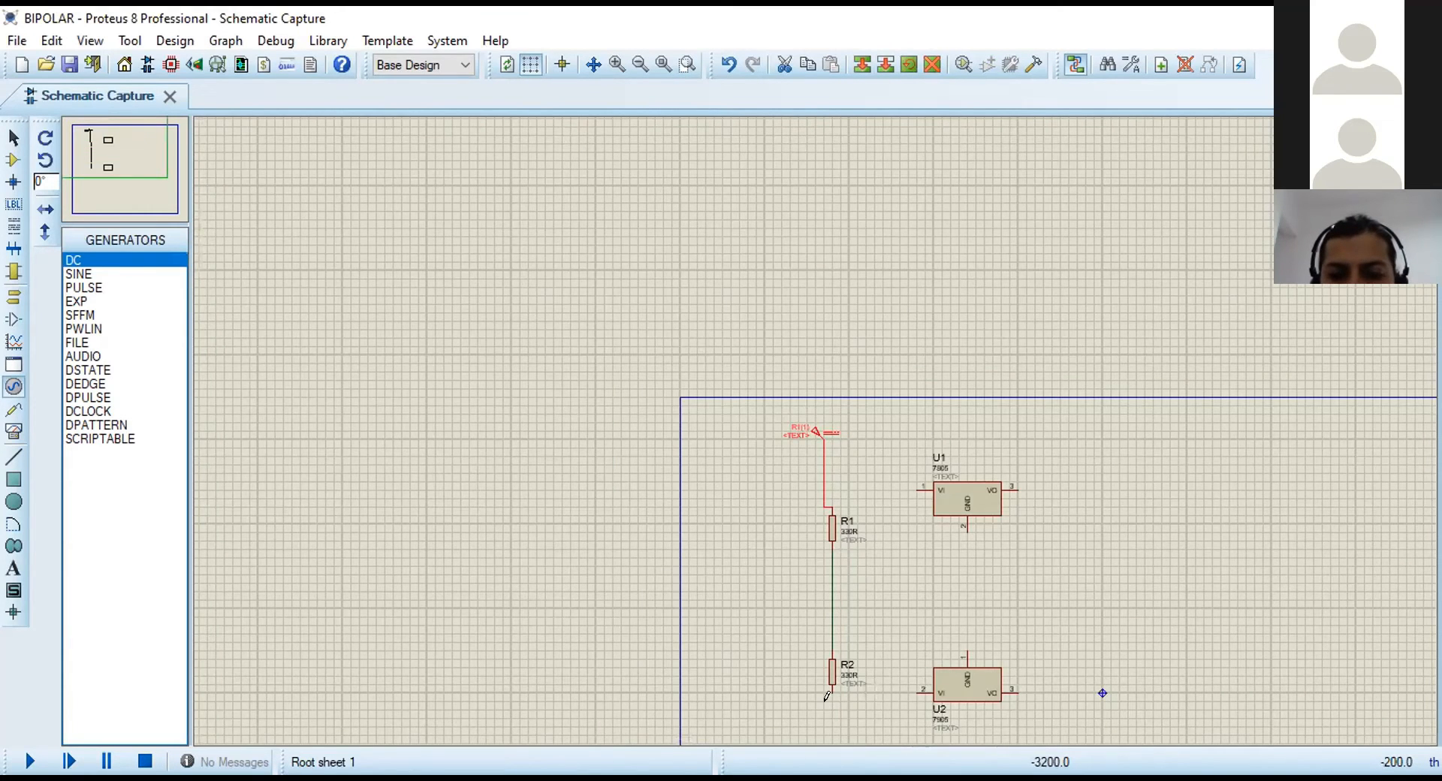
scroll(823, 663, "up", 2)
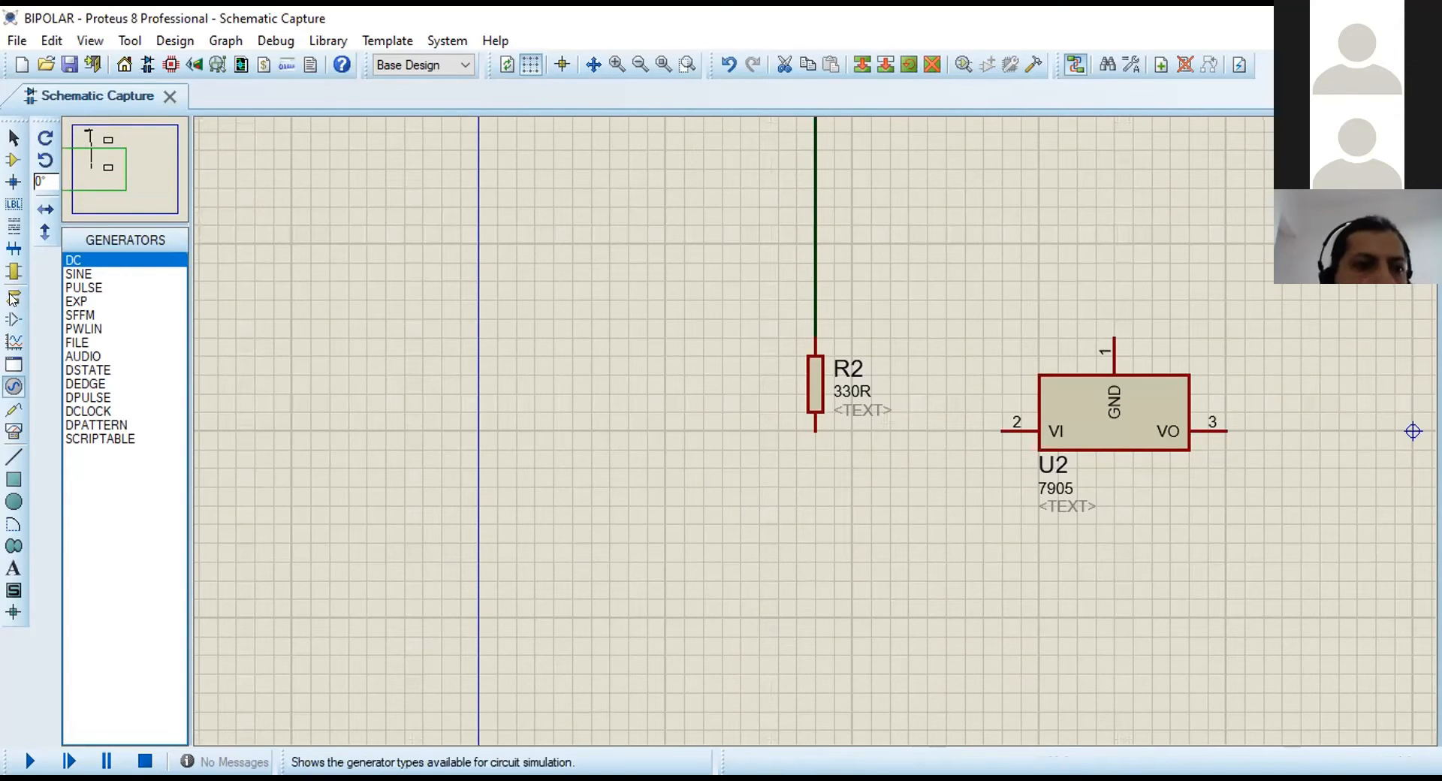
left_click(13, 298)
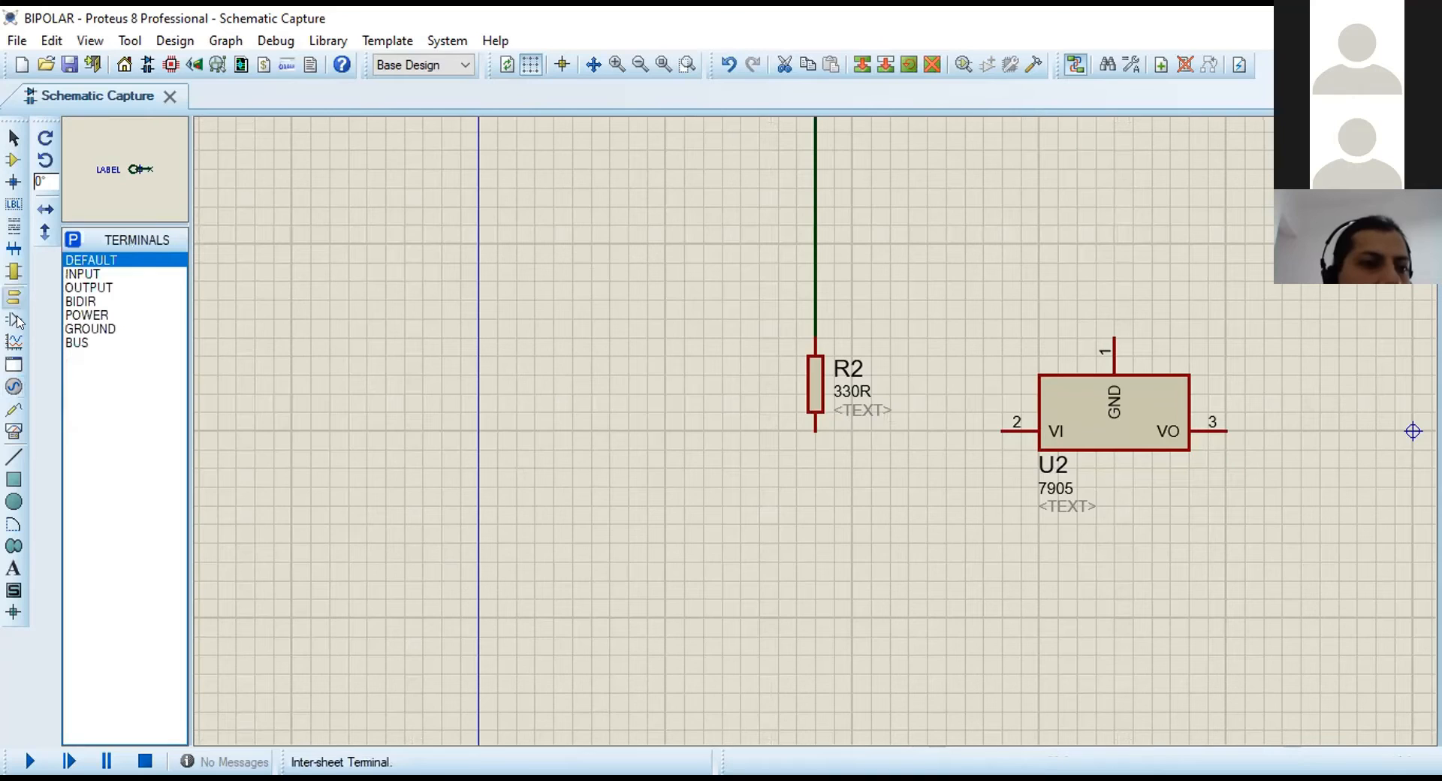
left_click(102, 332)
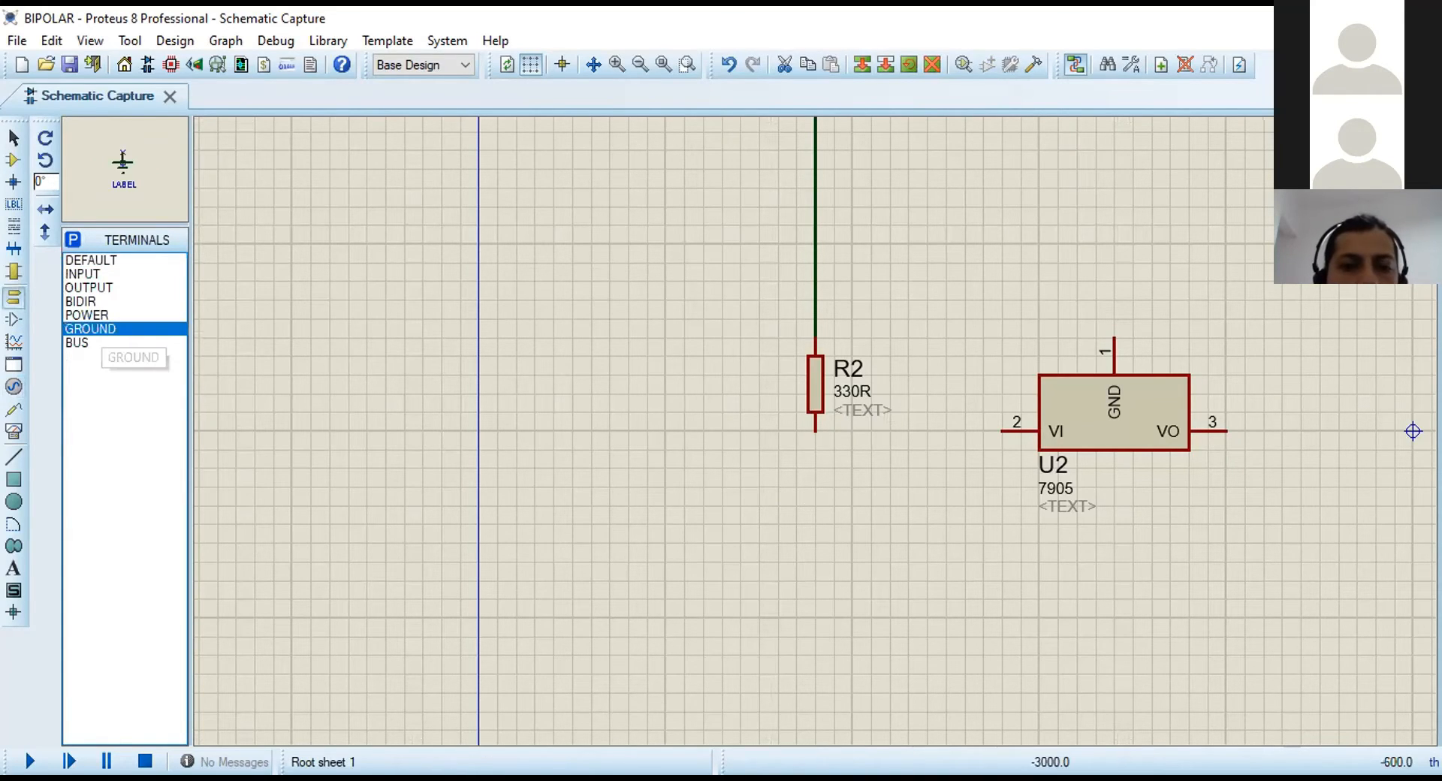
left_click(815, 542)
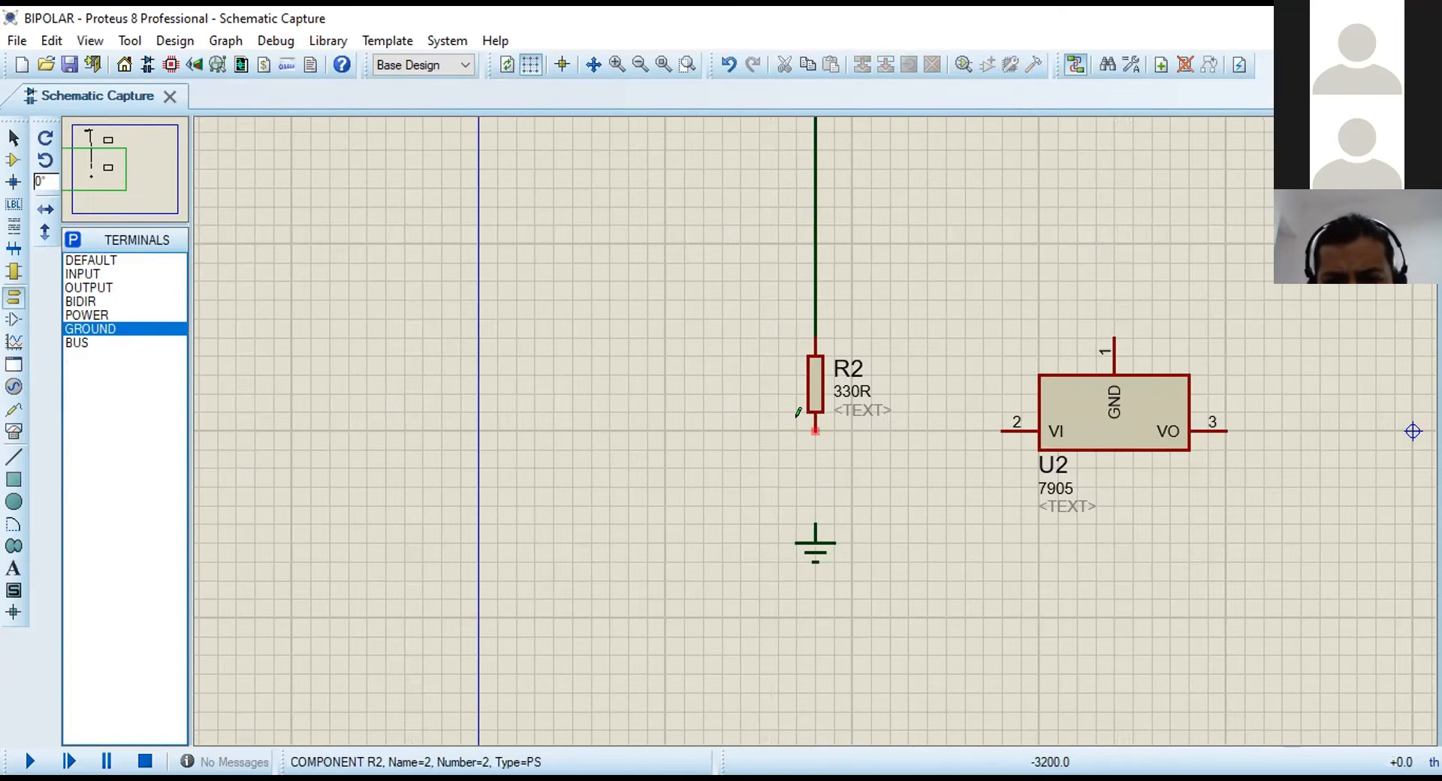
left_click(815, 429)
left_click(815, 524)
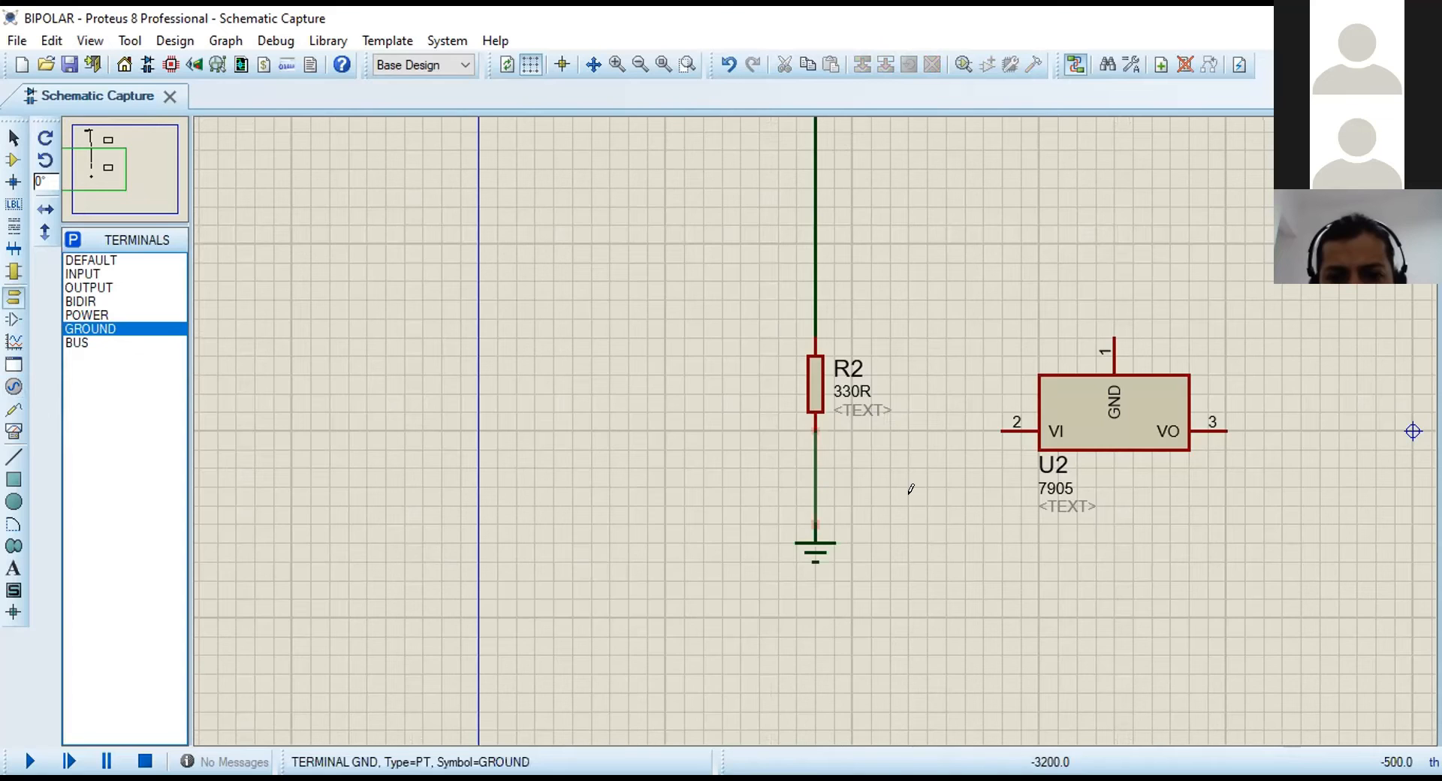
Place a DC voltmeter beside the R1–R2 divider, on the side away from the regulators.
scroll(826, 436, "down", 2)
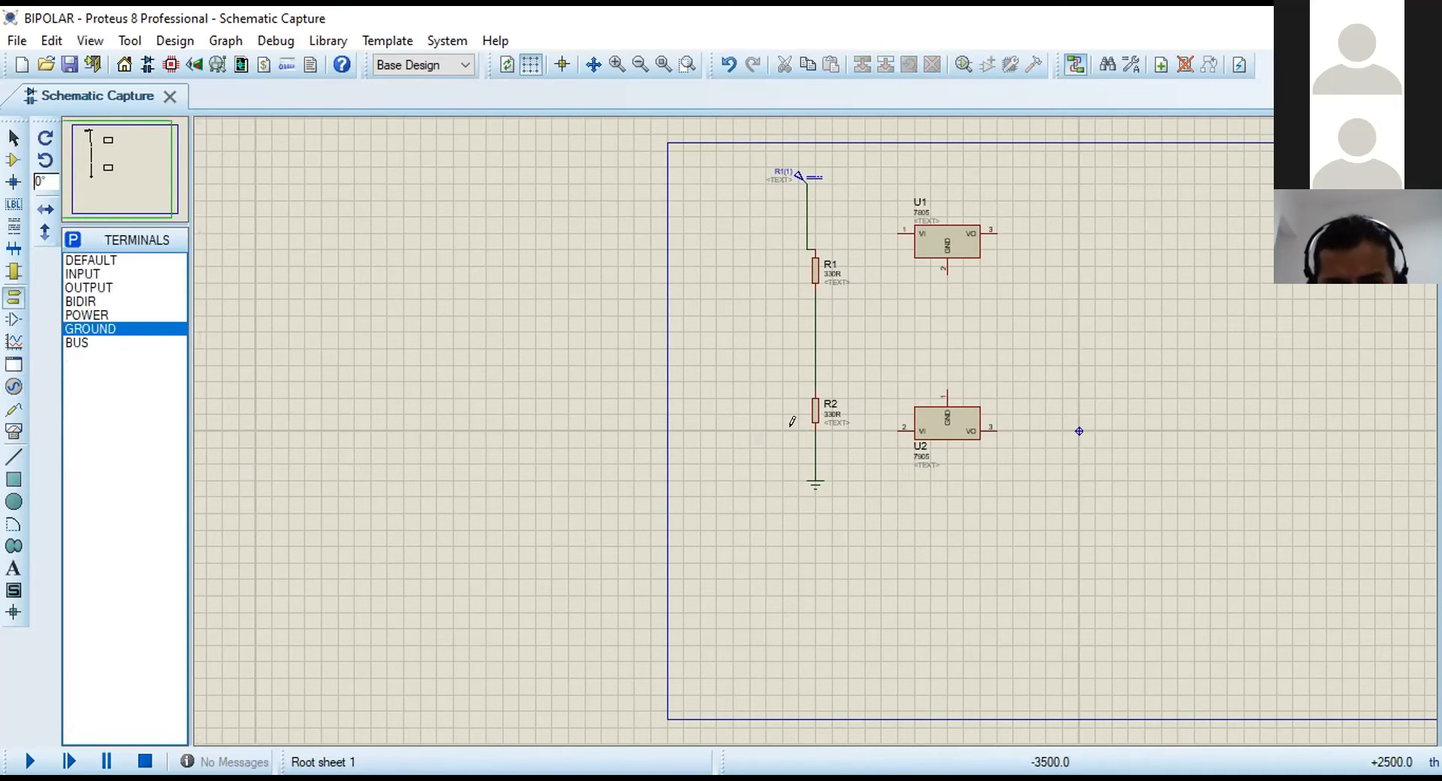
scroll(740, 467, "up", 1)
scroll(732, 368, "down", 1)
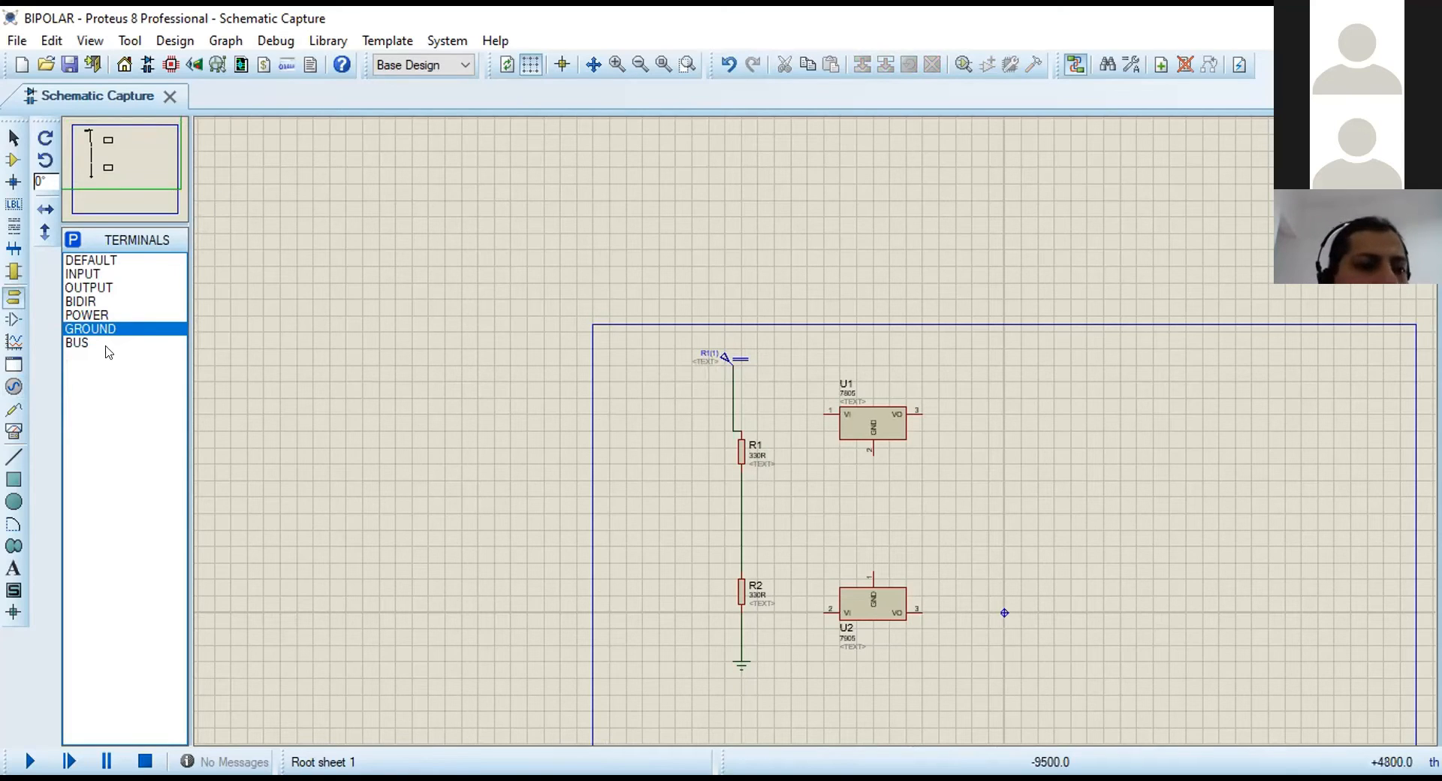
left_click(13, 433)
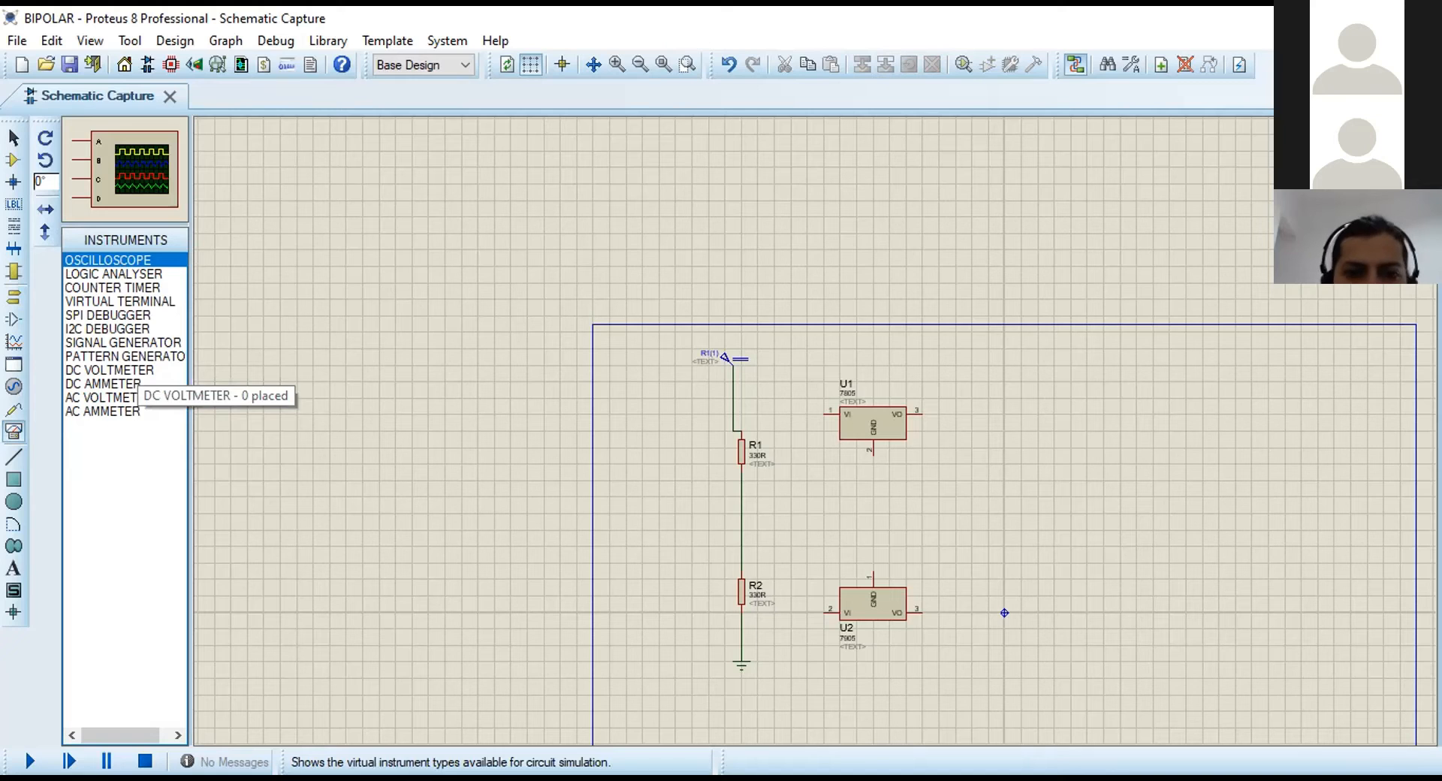
left_click(112, 370)
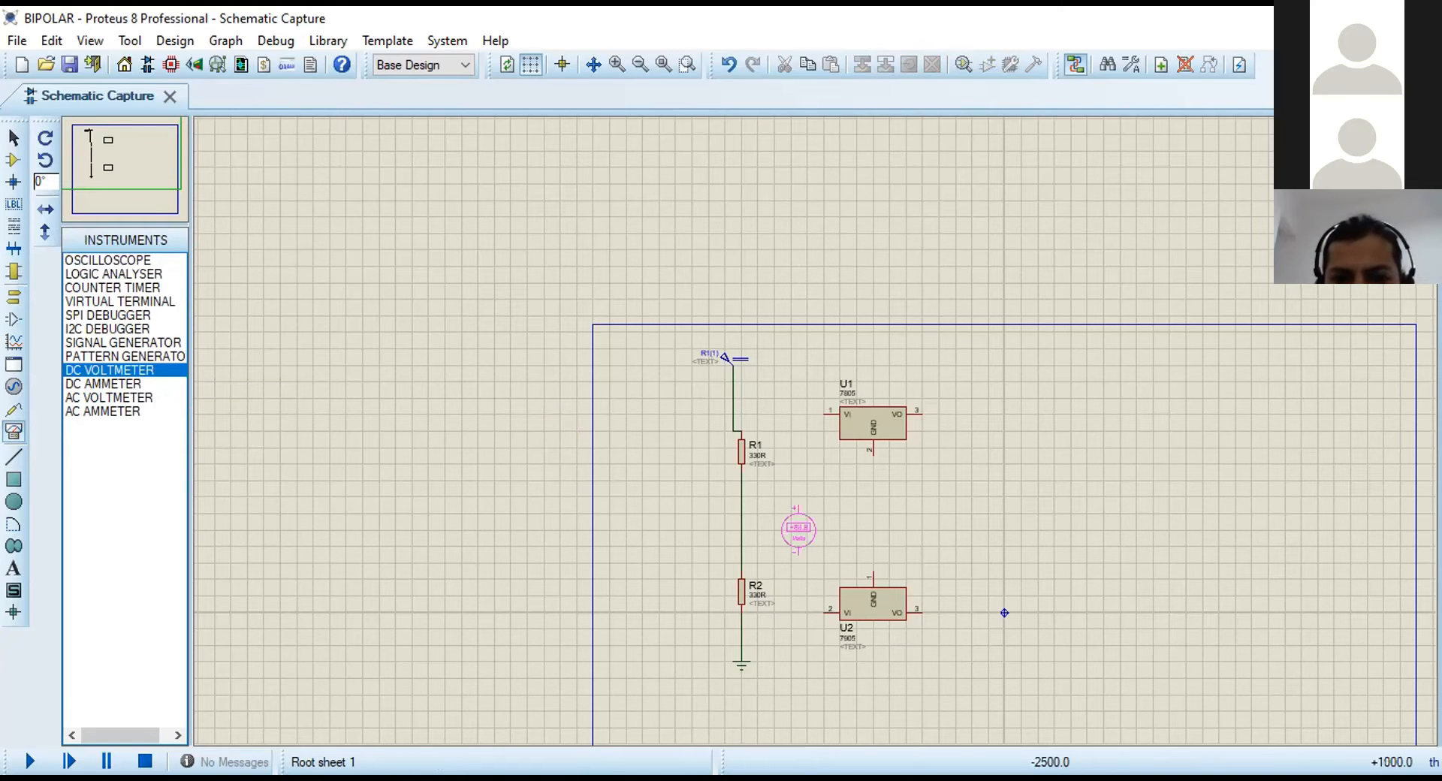
left_click(667, 521)
scroll(662, 531, "up", 2)
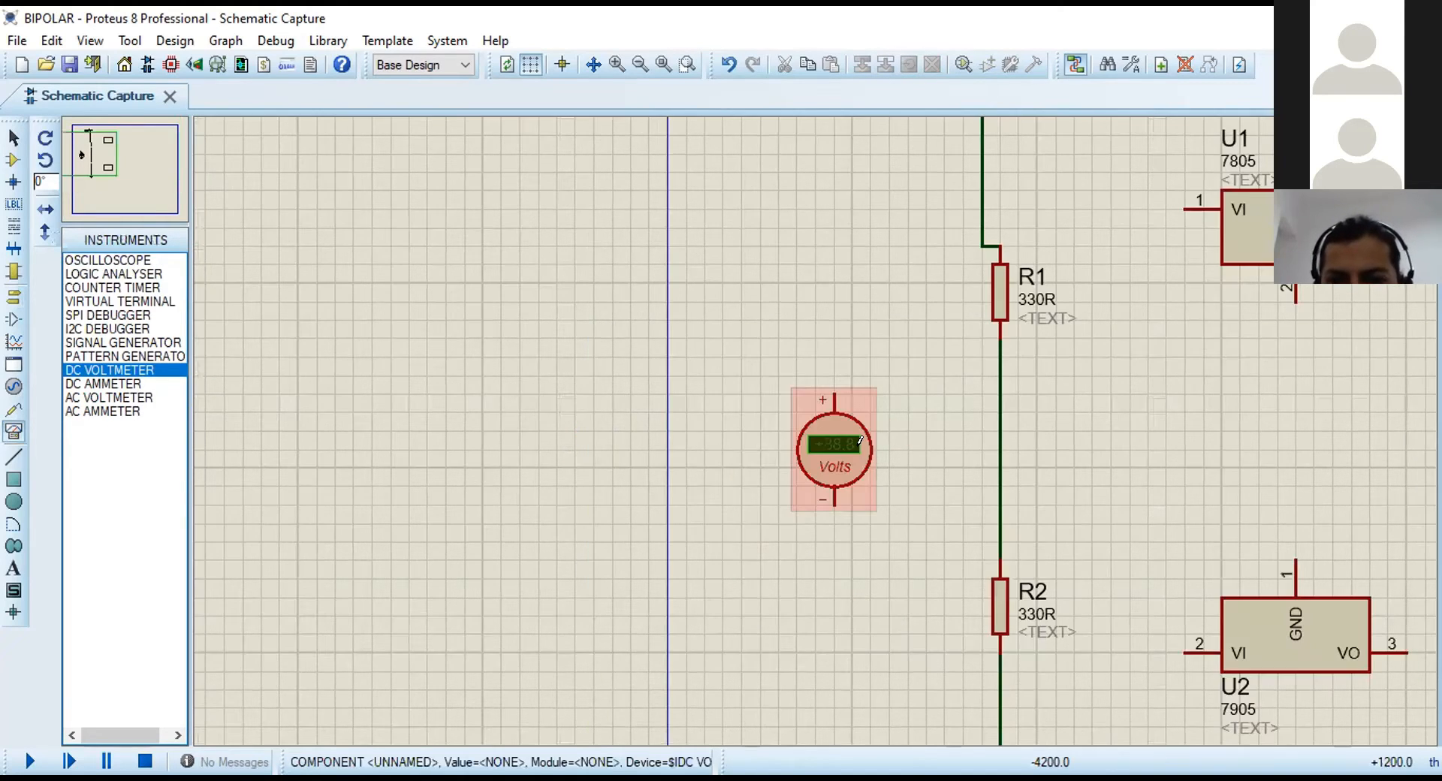
Wire the voltmeter's negative pin to the ground wire below R2 and its positive pin to the R1–R2 junction.
scroll(825, 464, "down", 2)
left_click(834, 501)
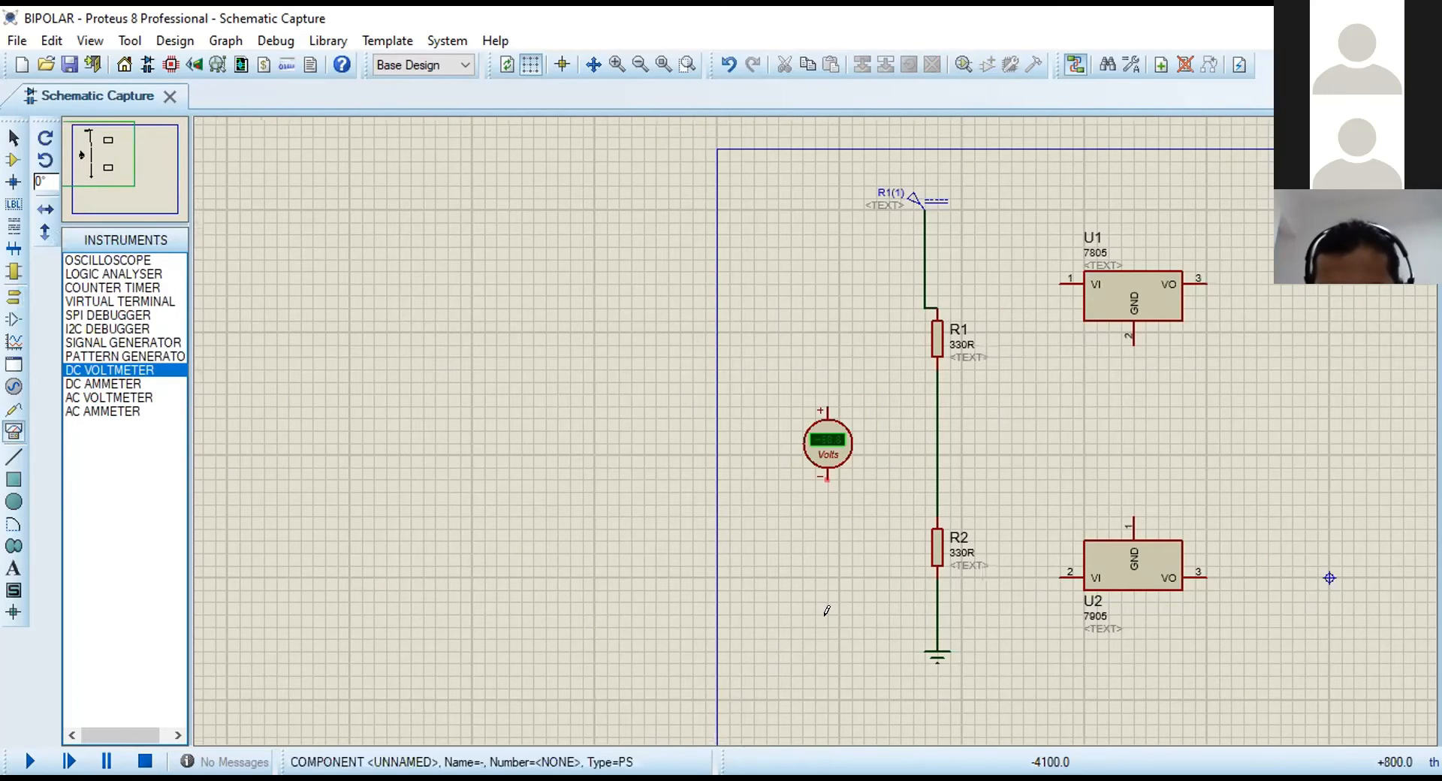
left_click(930, 612)
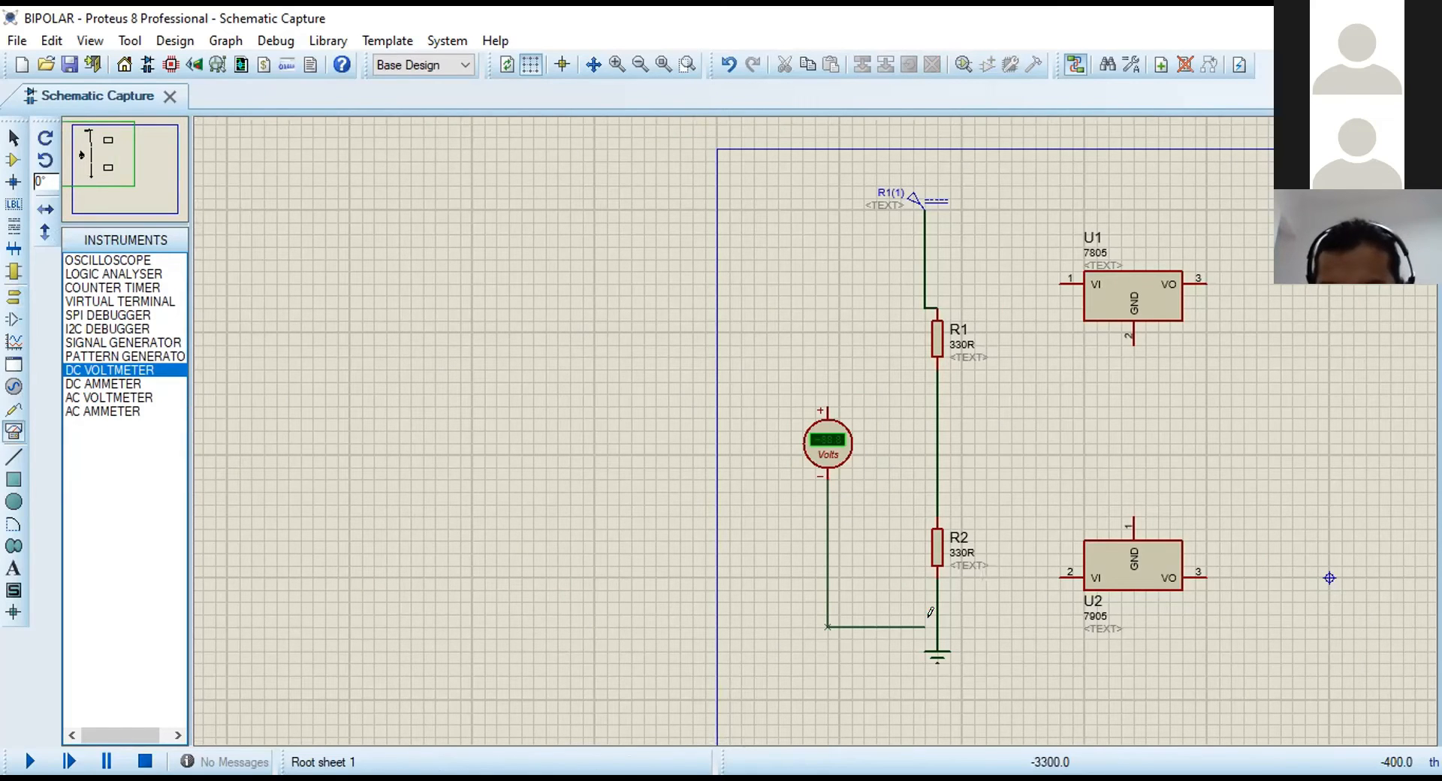
left_click(827, 406)
left_click(825, 368)
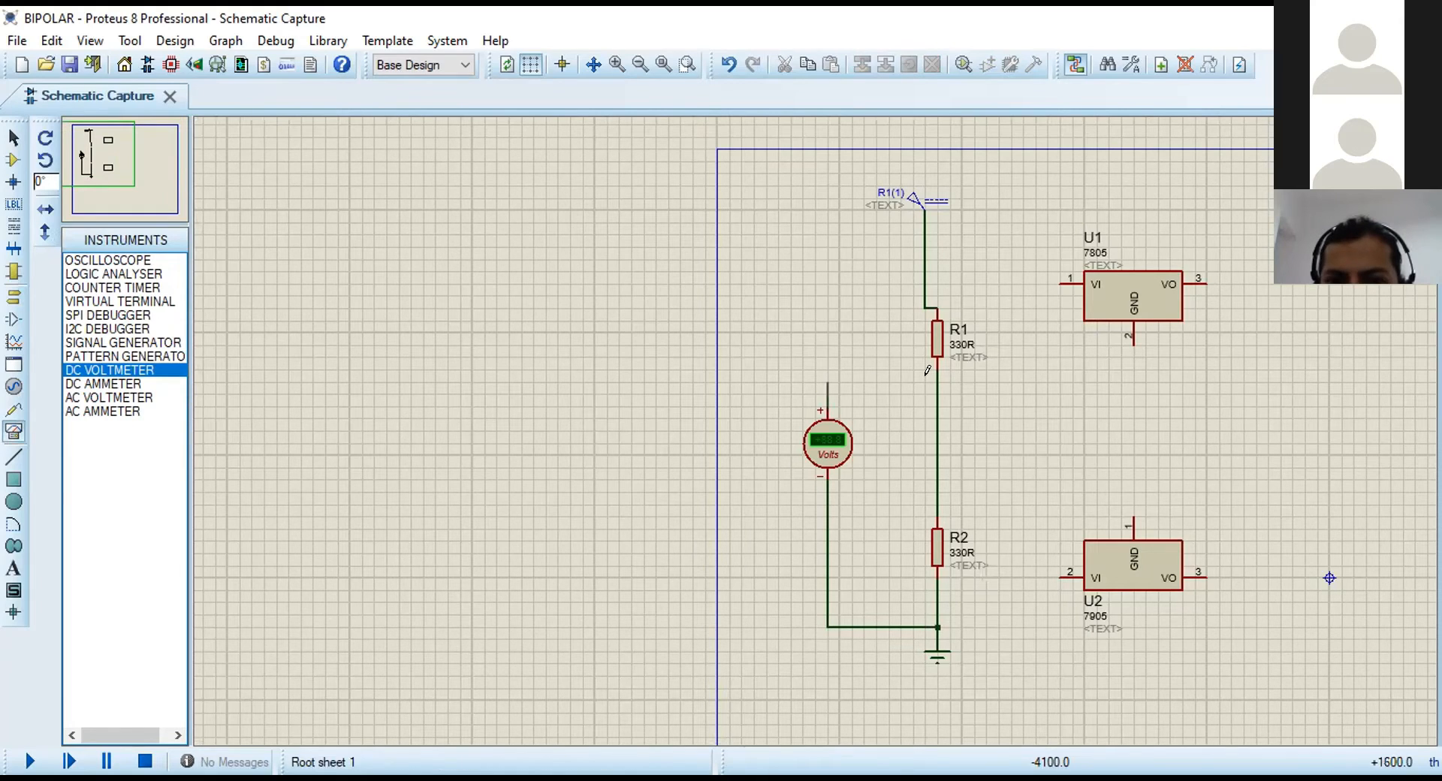
Delete the 7805 and 7905 regulators U1 and U2 from the schematic.
left_click(1112, 291)
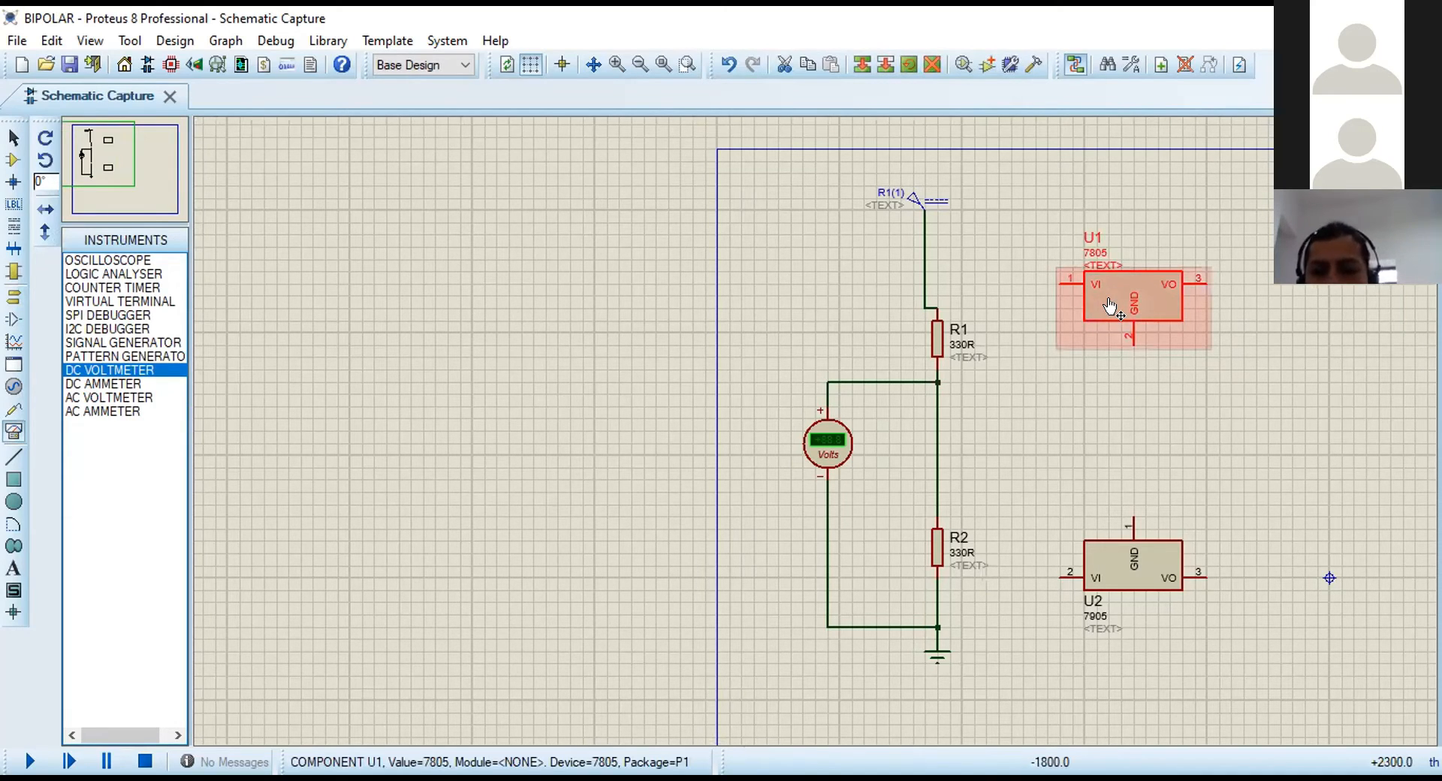
right_click(1108, 293)
right_click(1108, 294)
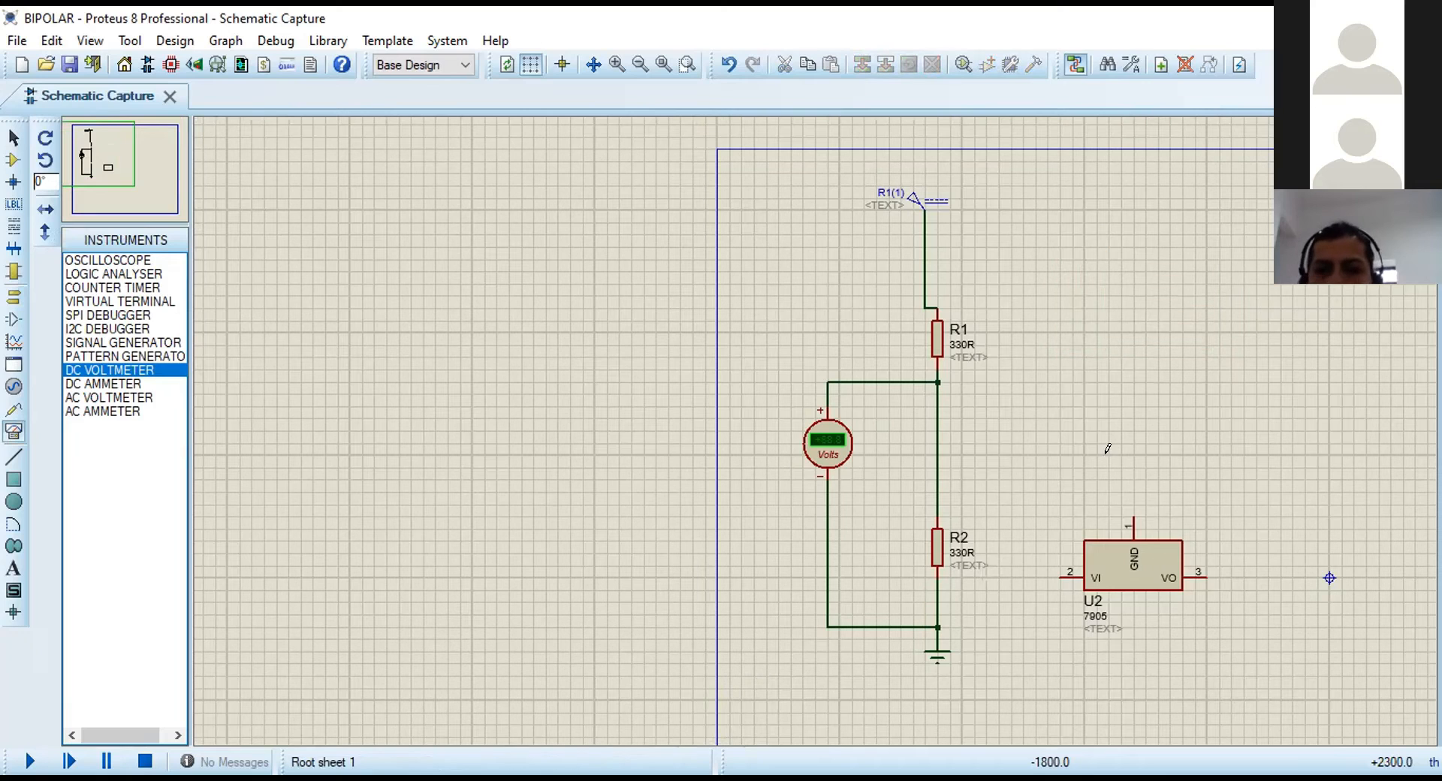
right_click(1105, 574)
right_click(1105, 574)
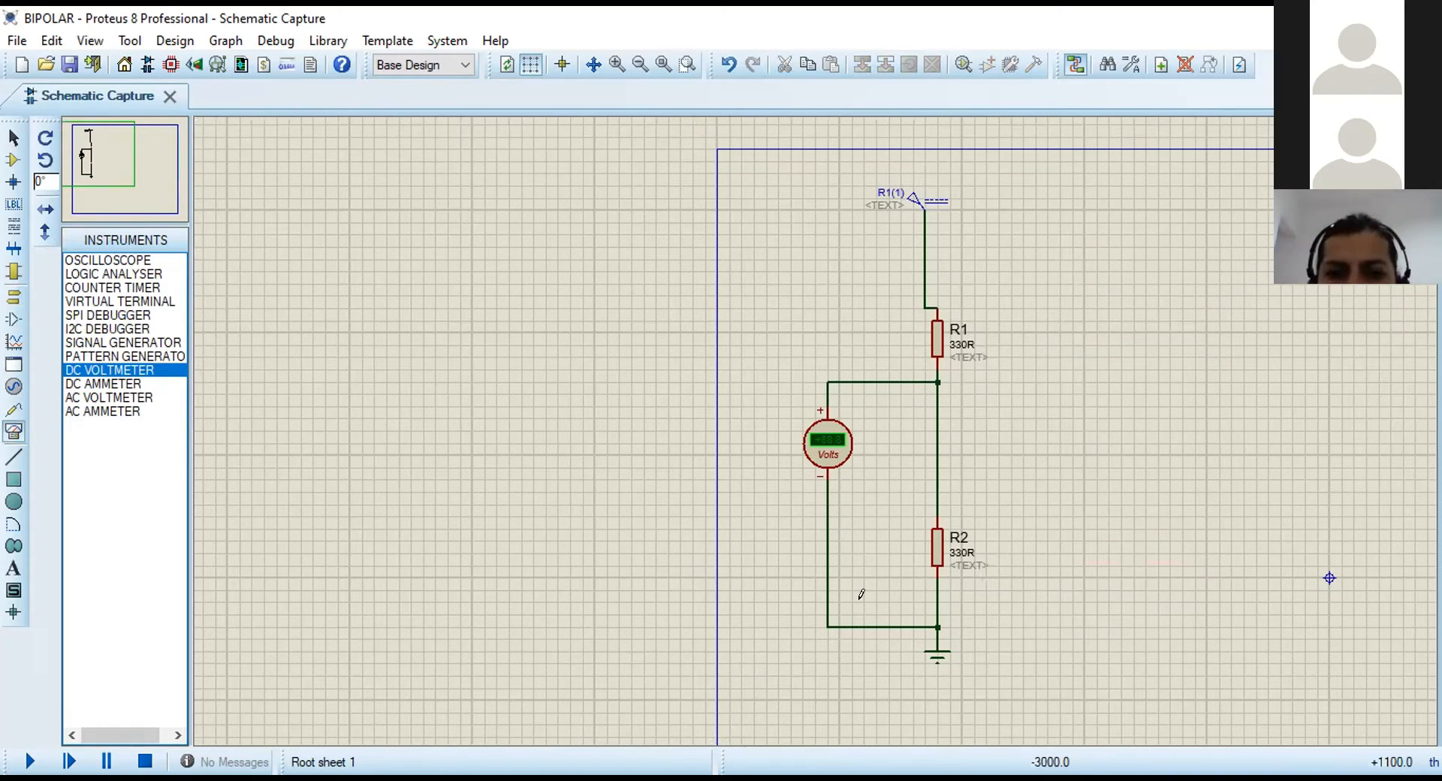
Run the simulation to measure the voltage between the R1–R2 junction and ground.
scroll(923, 432, "up", 2)
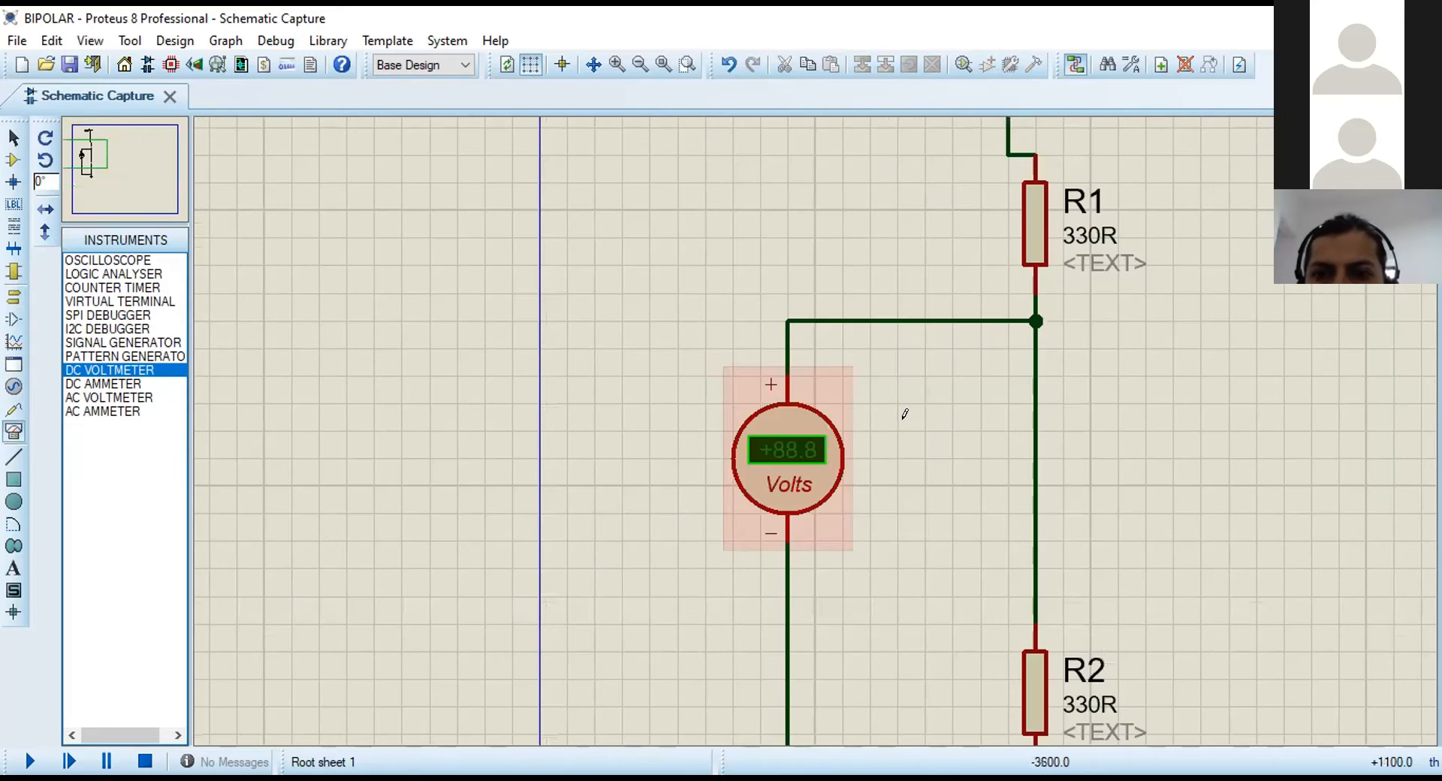
scroll(905, 413, "down", 1)
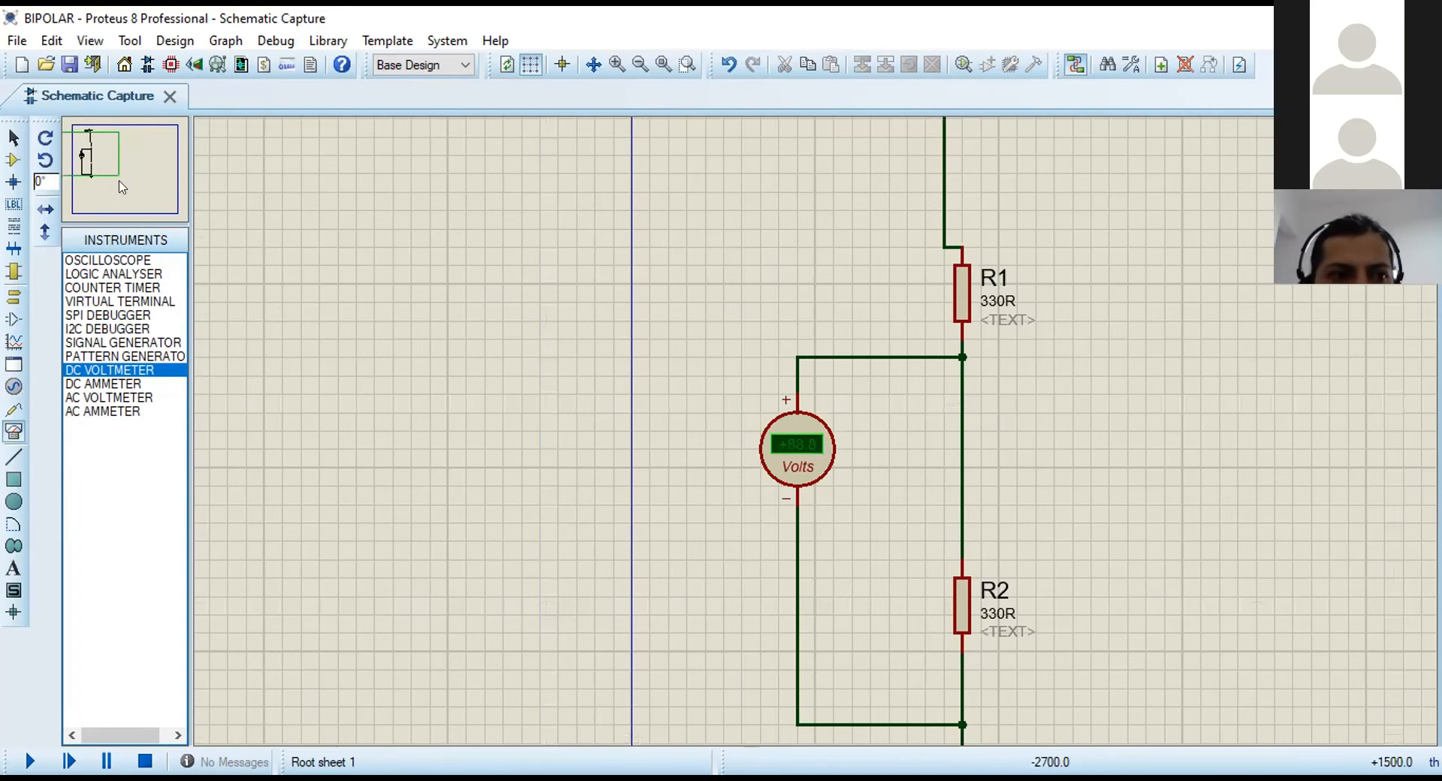
left_click(107, 154)
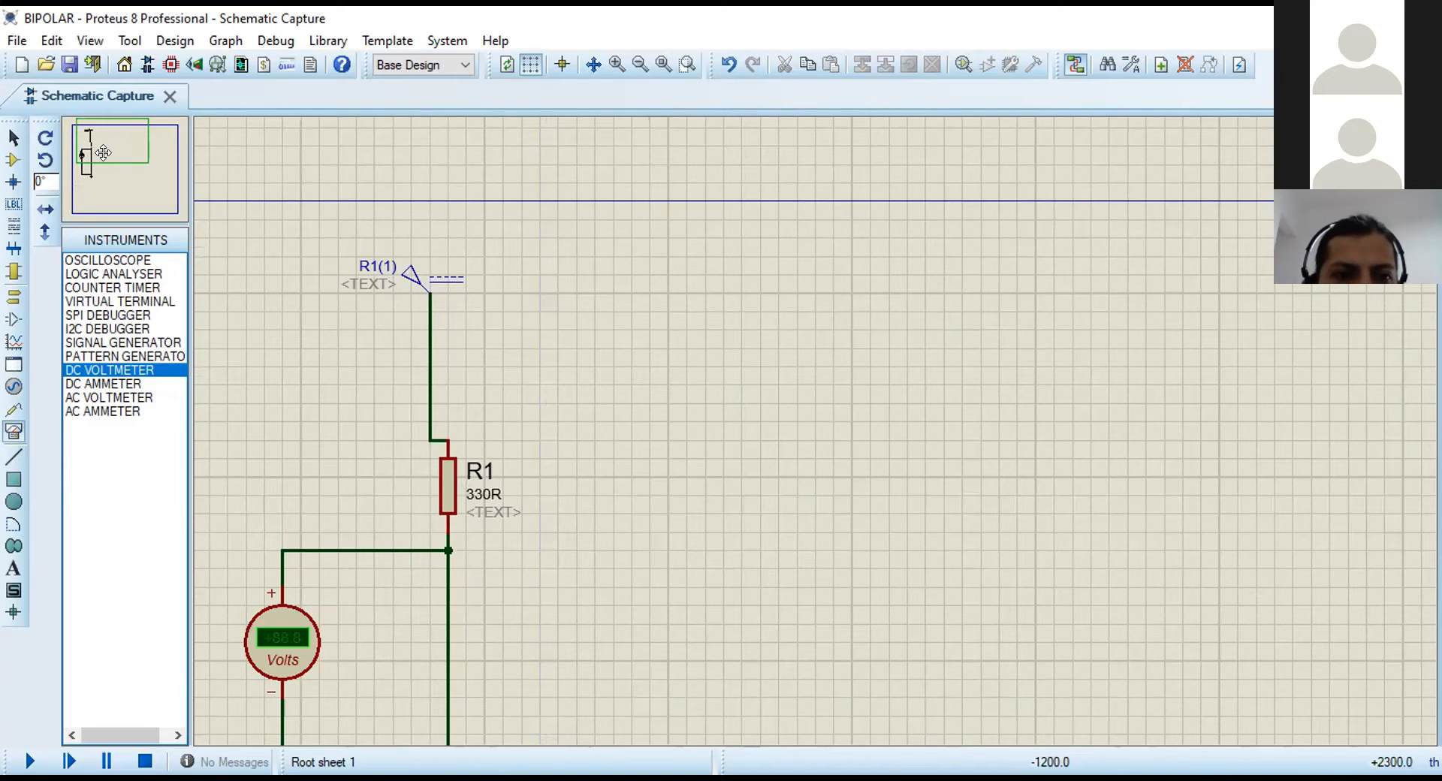
left_click(97, 153)
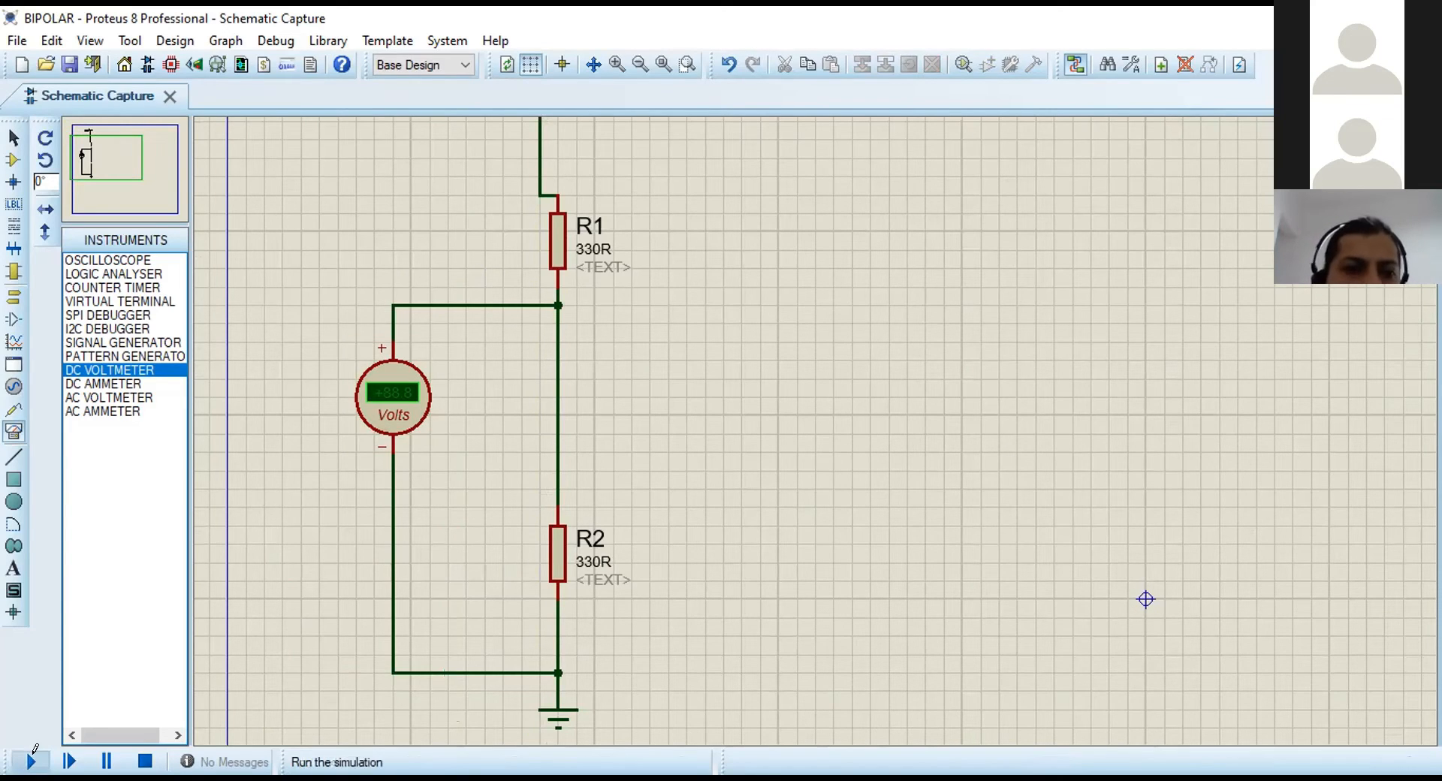
left_click(33, 751)
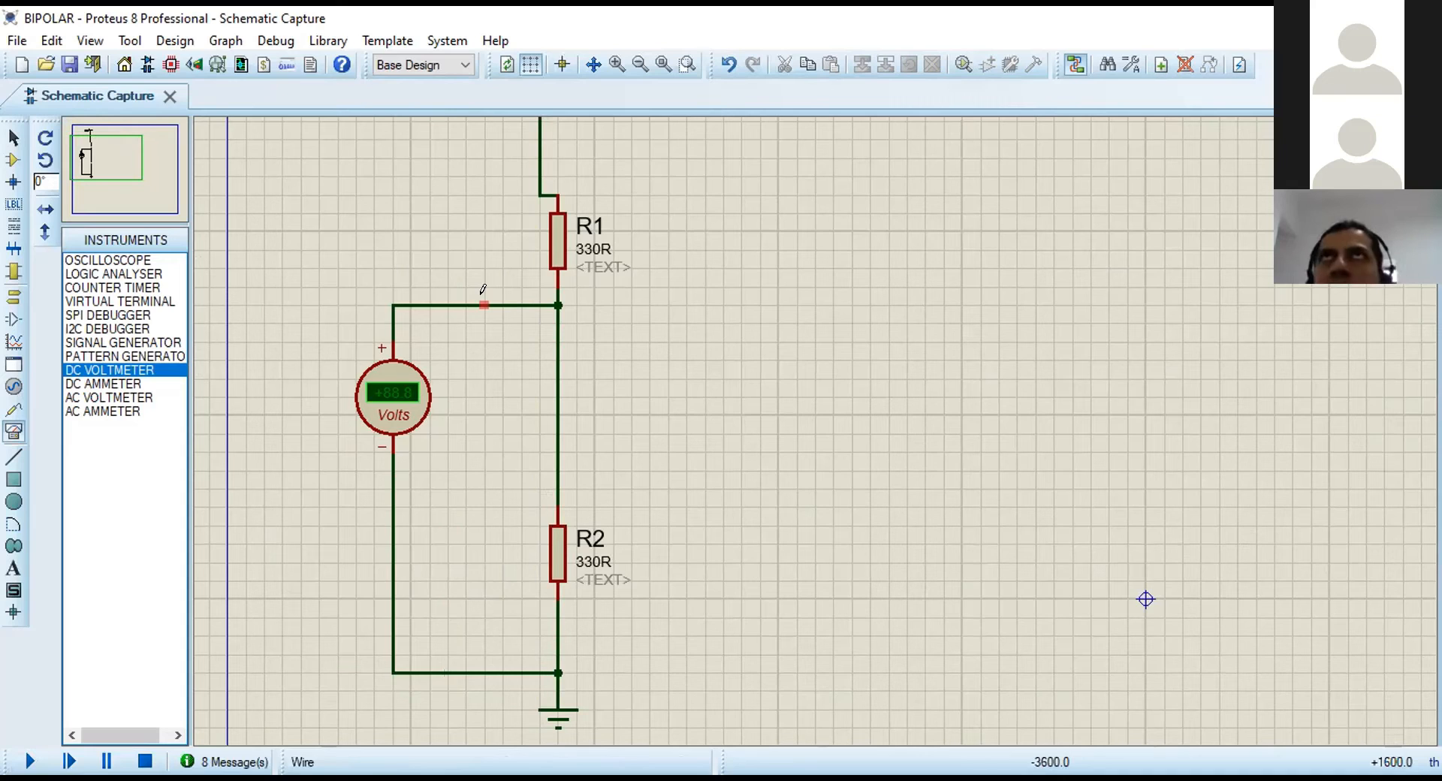
Rewire the voltmeter's positive pin to the wire between the DC generator and R1, and simulate the circuit.
right_click(508, 304)
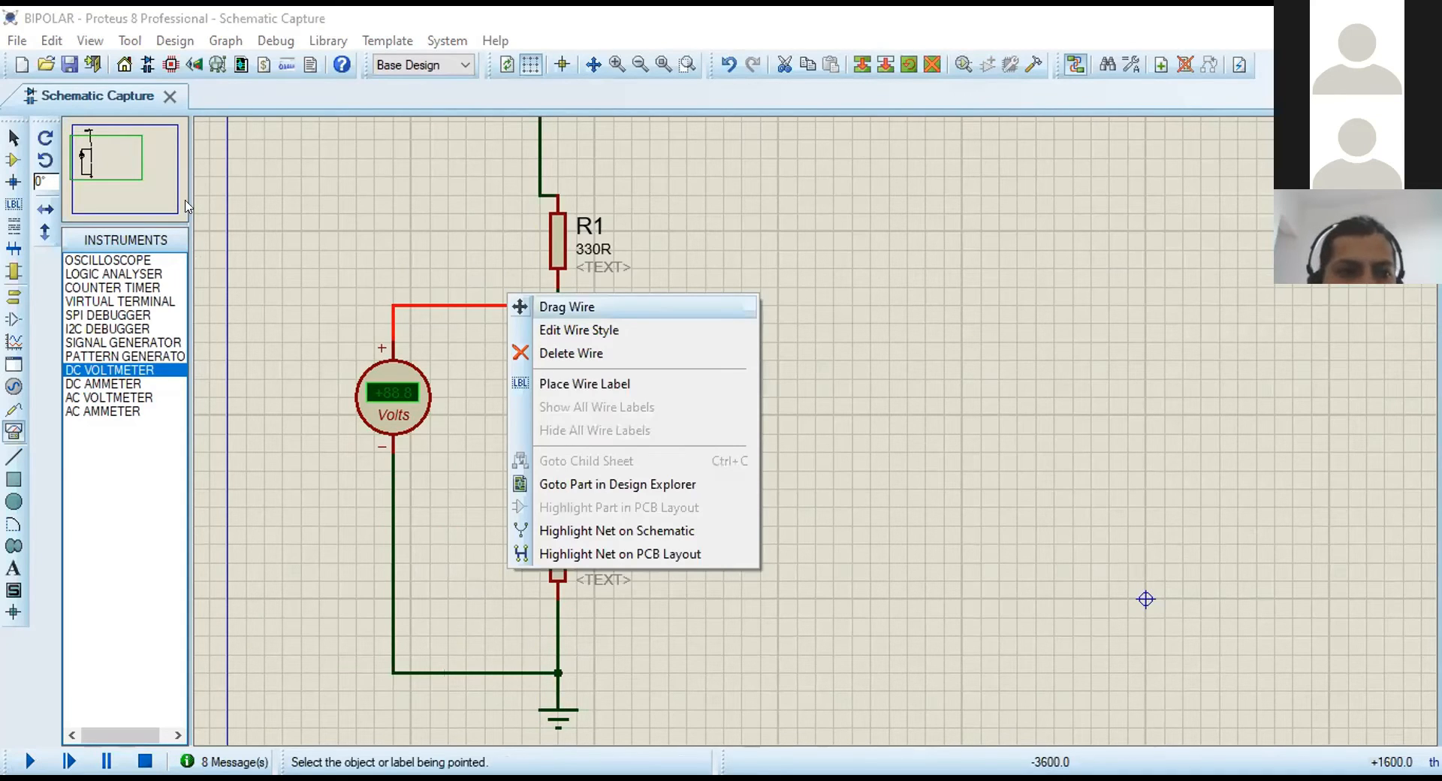
left_click(548, 353)
key("F7")
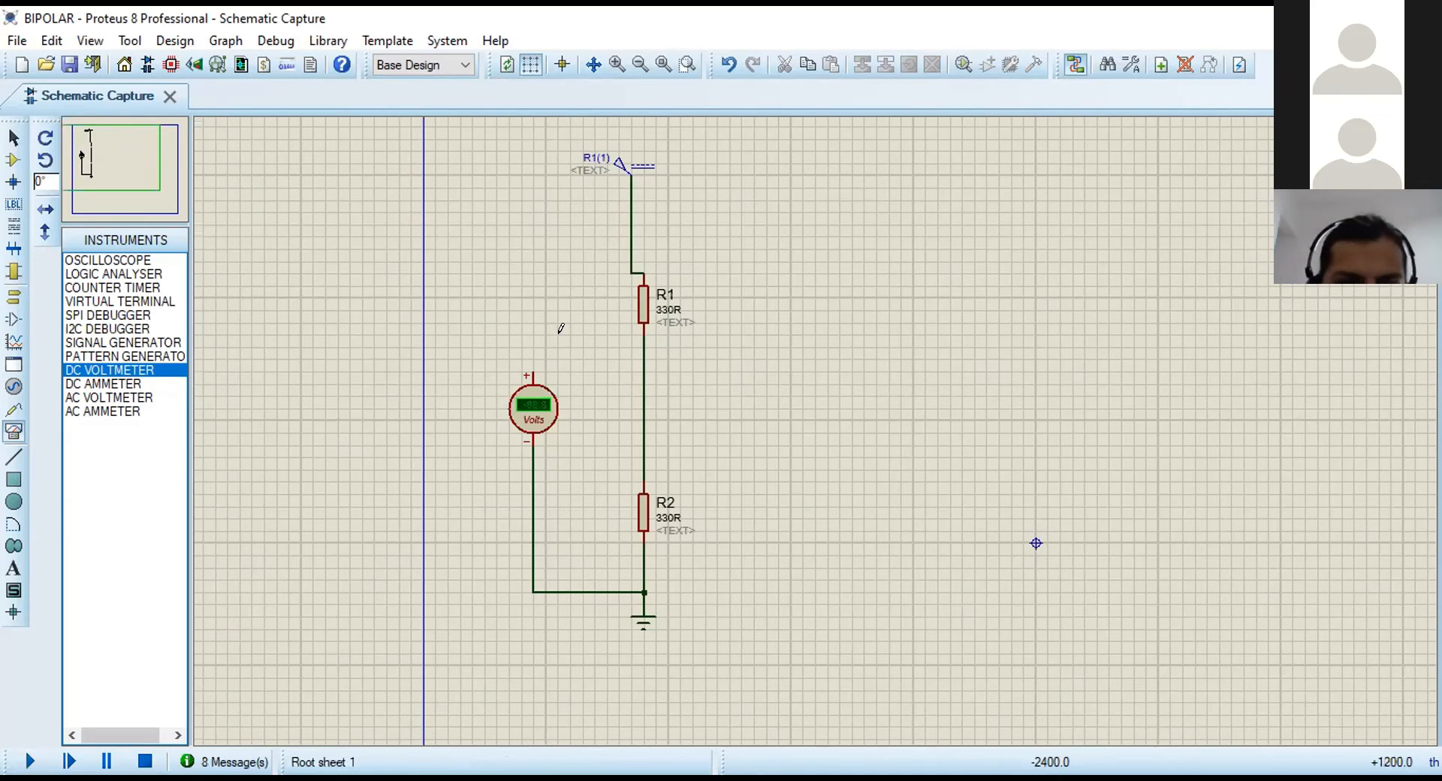
left_click(532, 374)
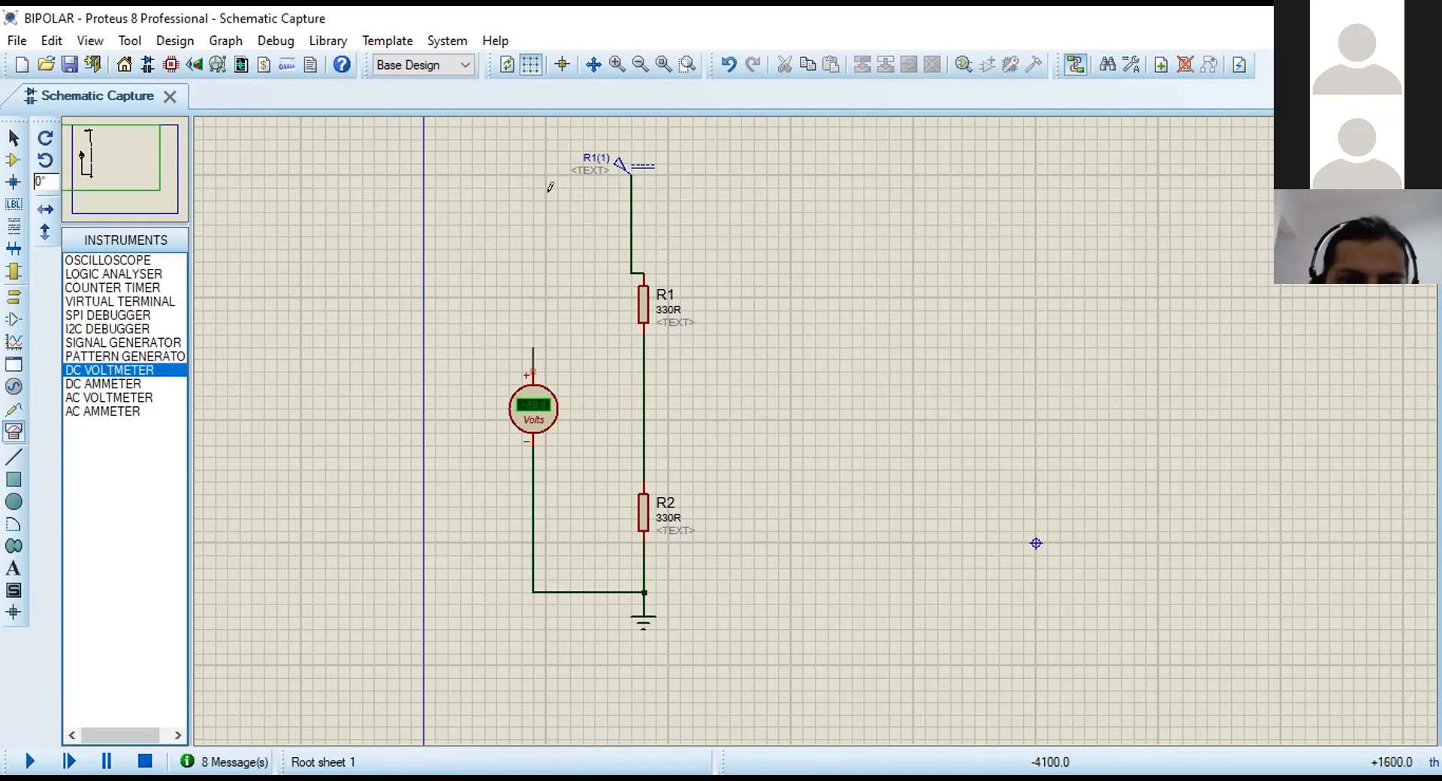
left_click(630, 200)
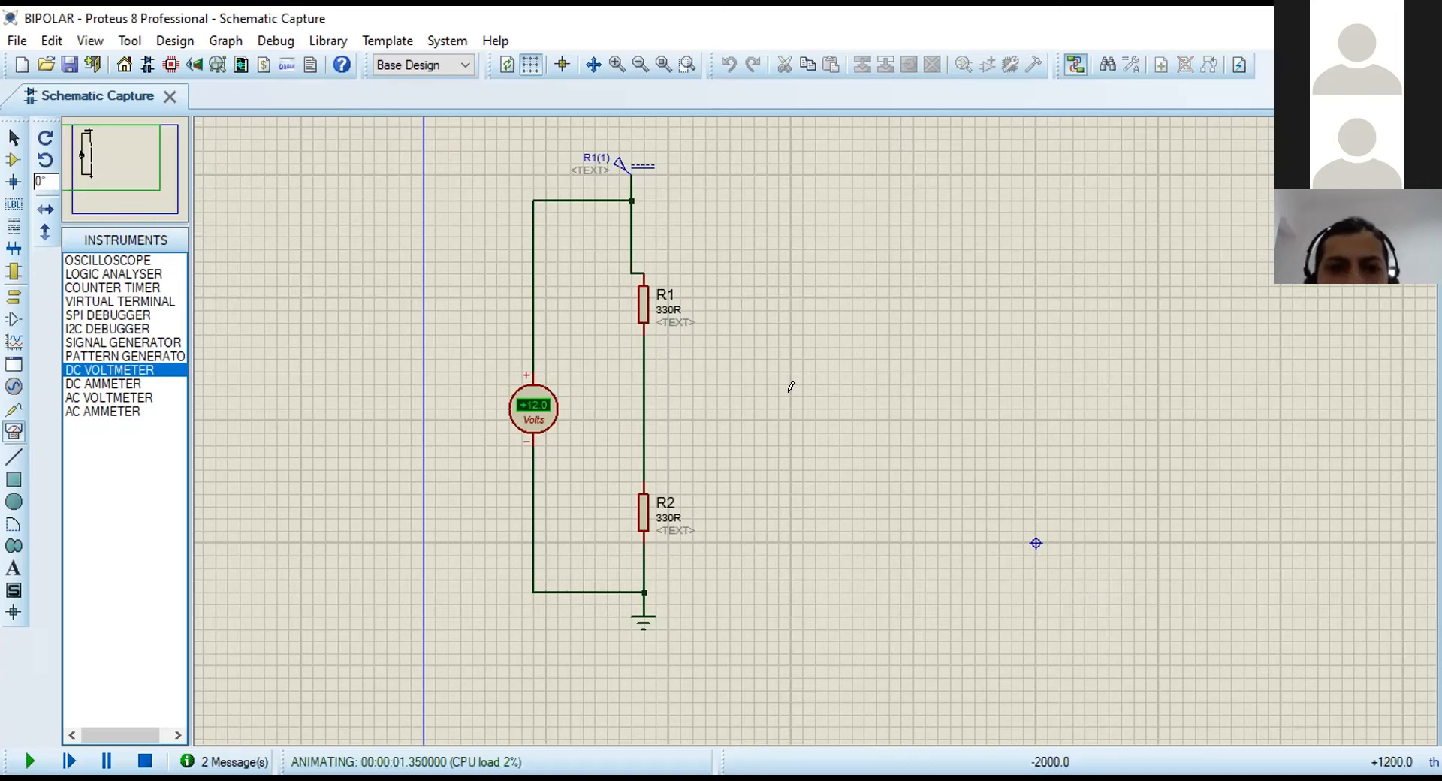
left_click(145, 762)
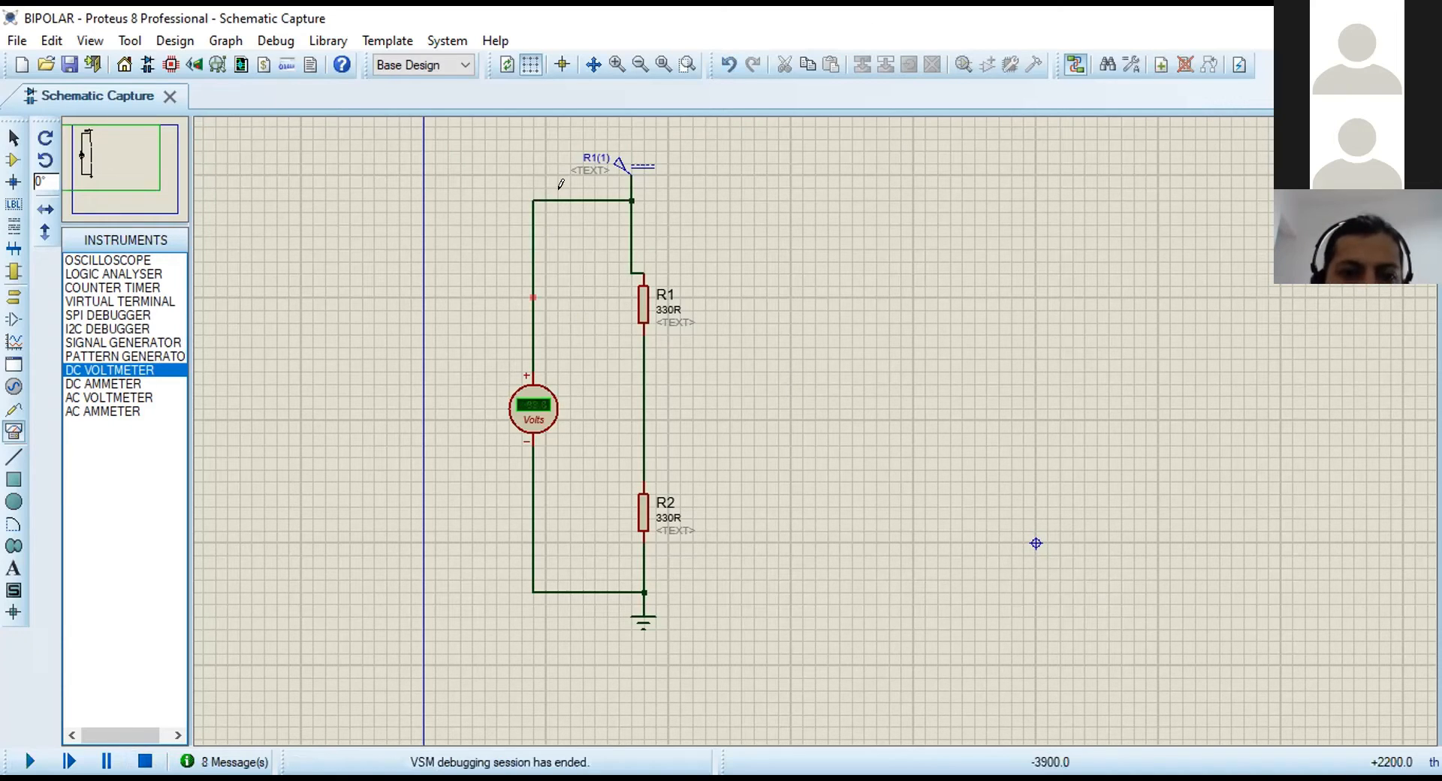
Delete the ground below R2 and place a GROUND terminal wired to the R1–R2 junction instead.
left_click(647, 628)
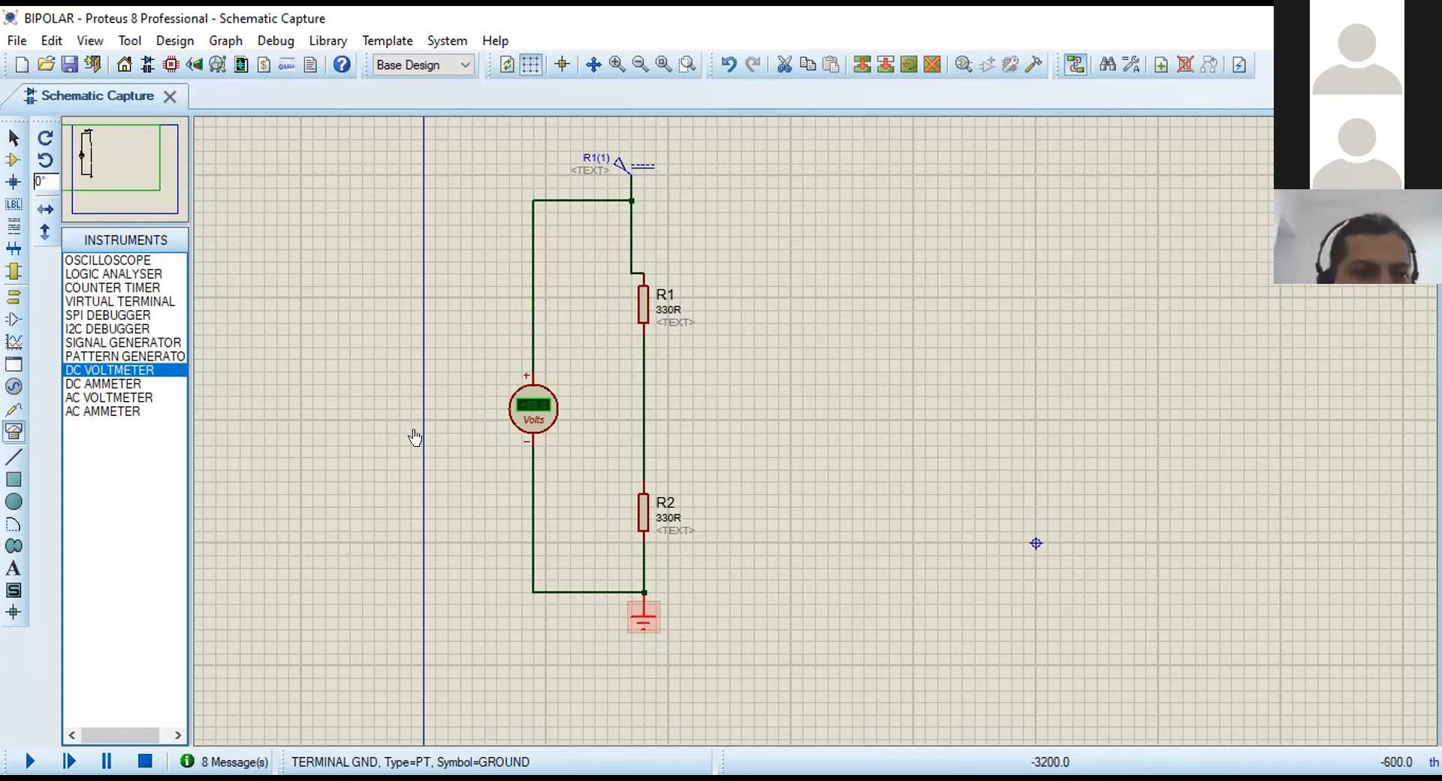
key("Delete")
left_click(13, 297)
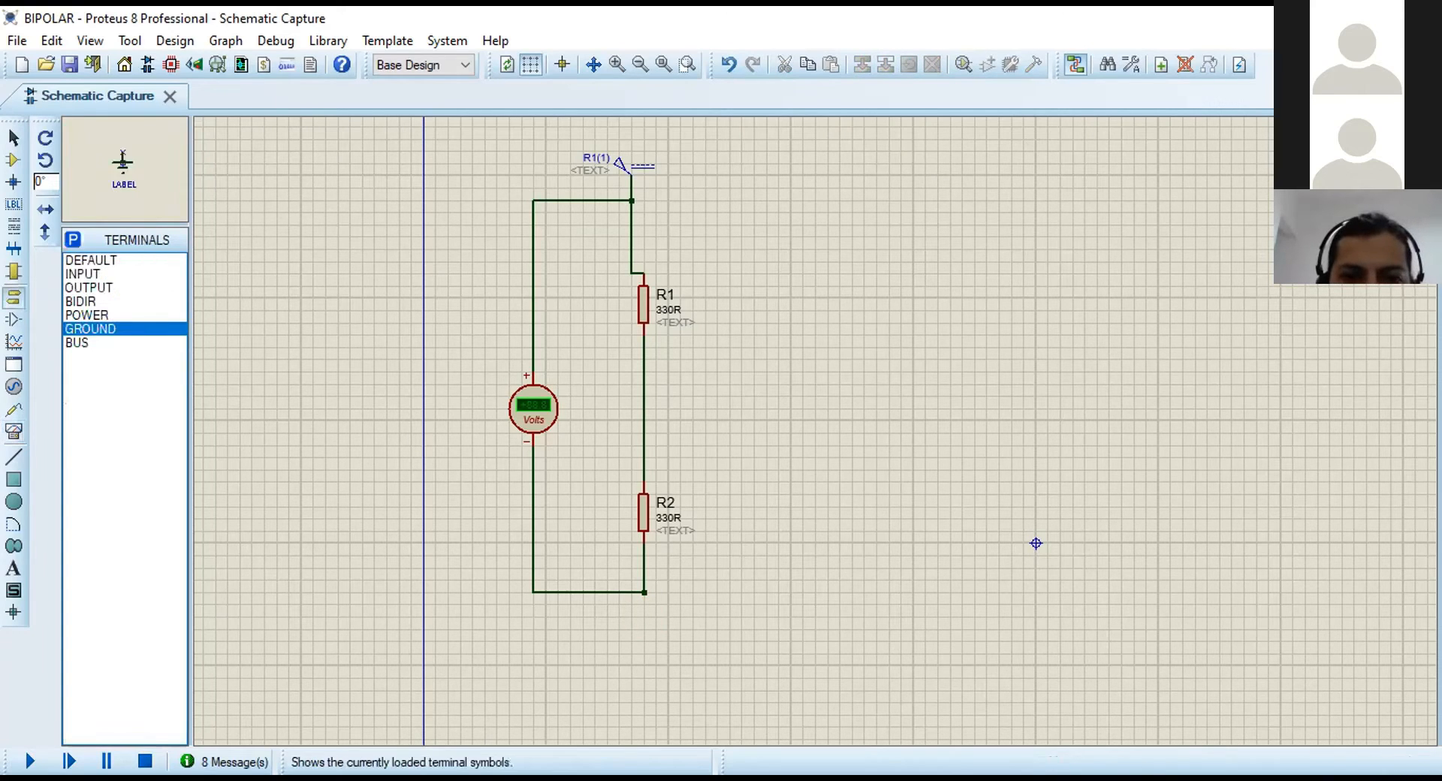
left_click(741, 420)
left_click(640, 375)
left_click(736, 395)
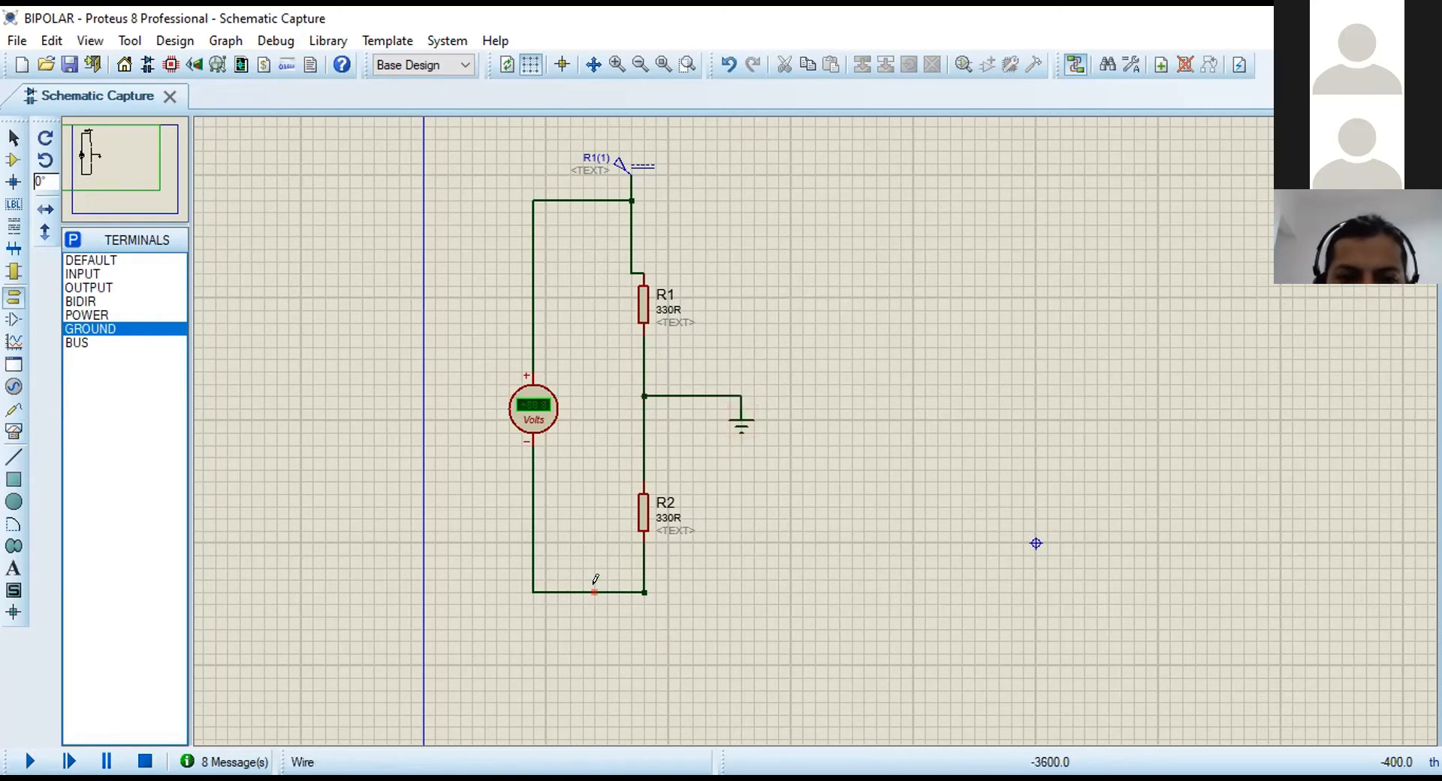
Rewire the voltmeter's negative pin to the grounded R1–R2 junction and run the simulation.
left_click(528, 436)
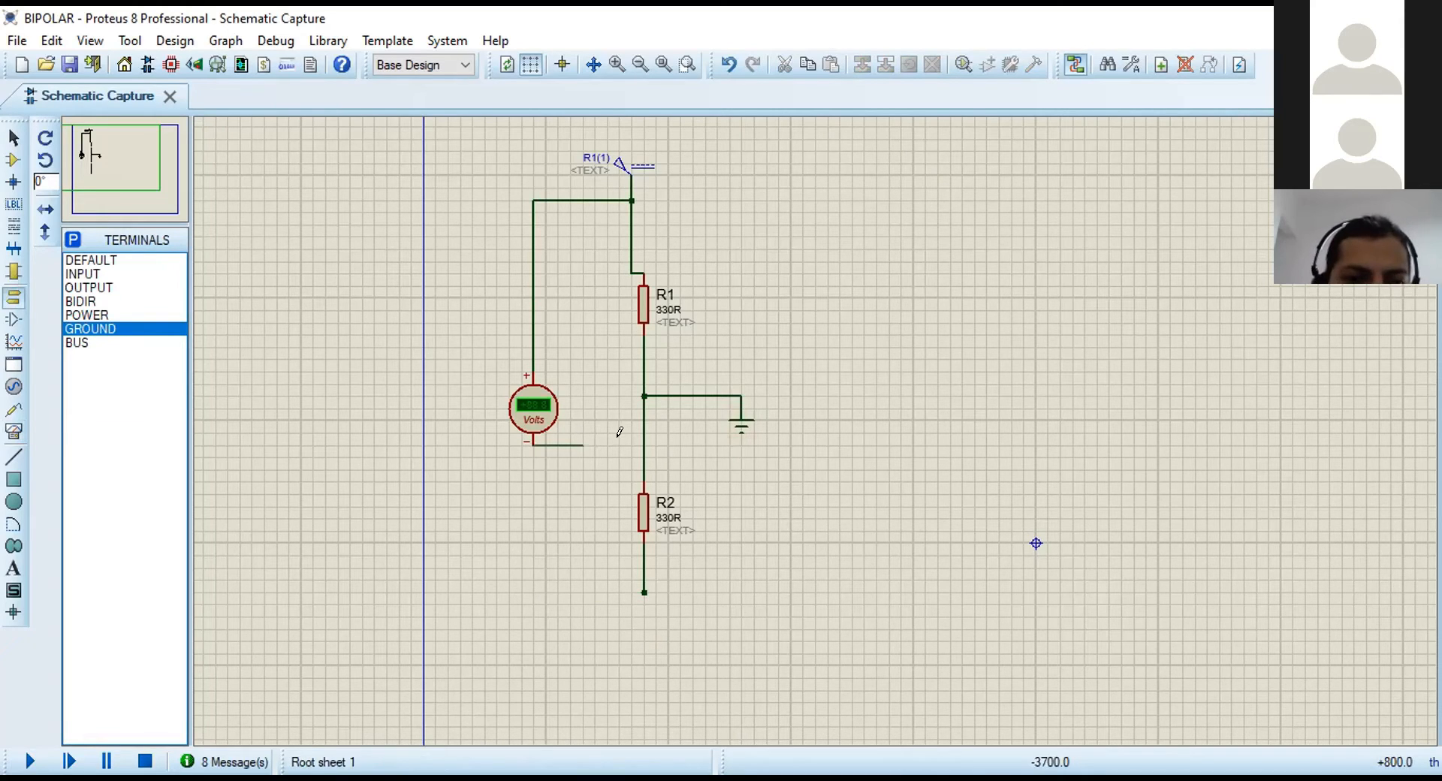
left_click(644, 395)
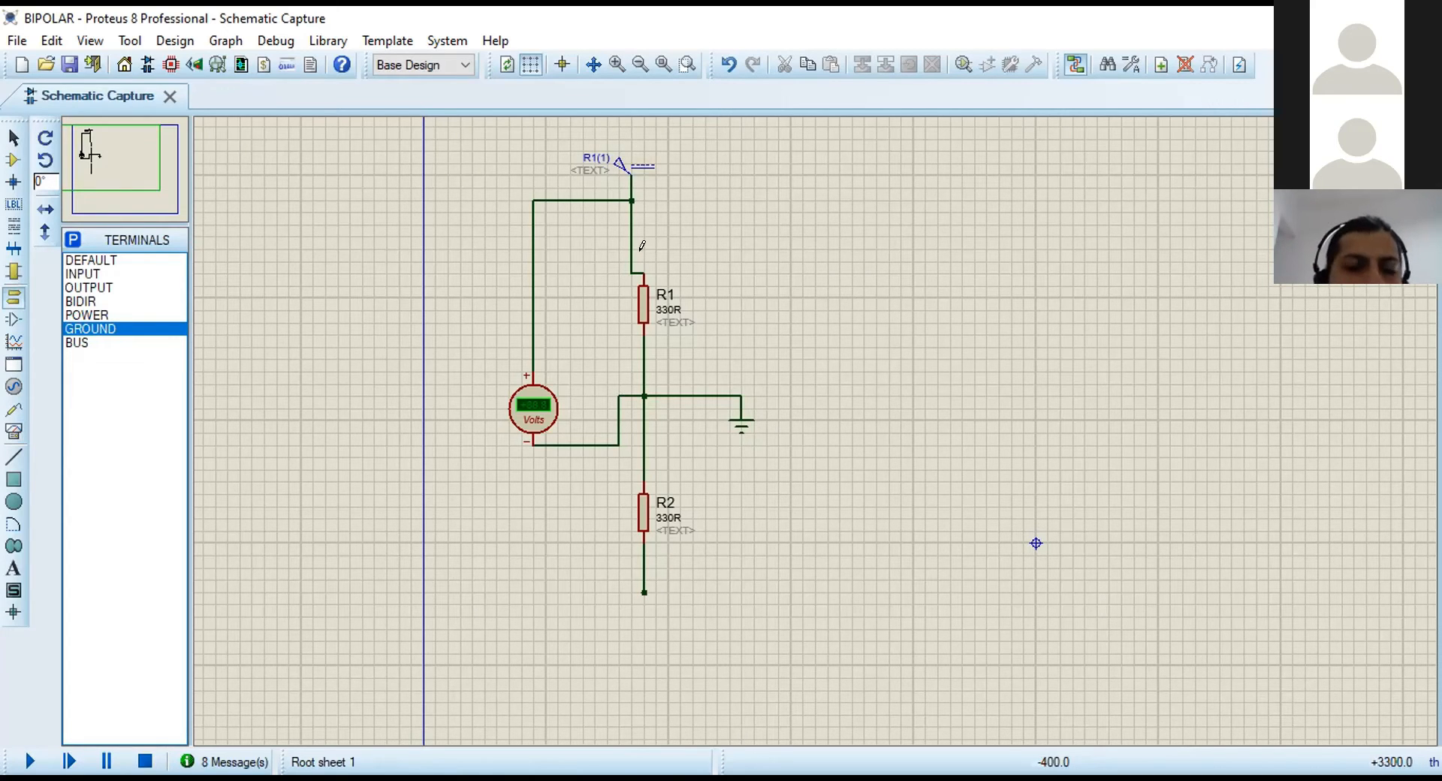
left_click(30, 761)
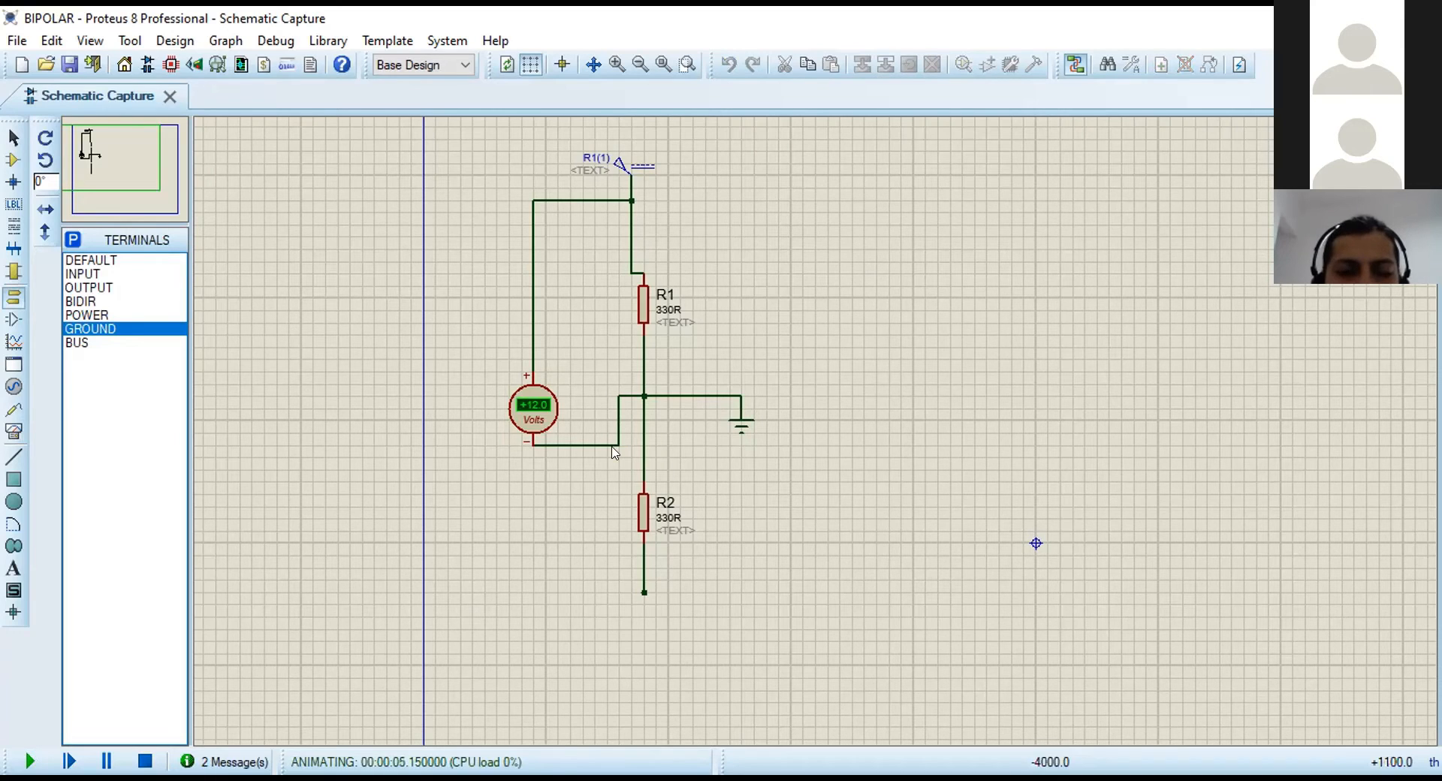
Stop the simulation and delete the DC voltmeter together with its wires.
right_click(559, 420)
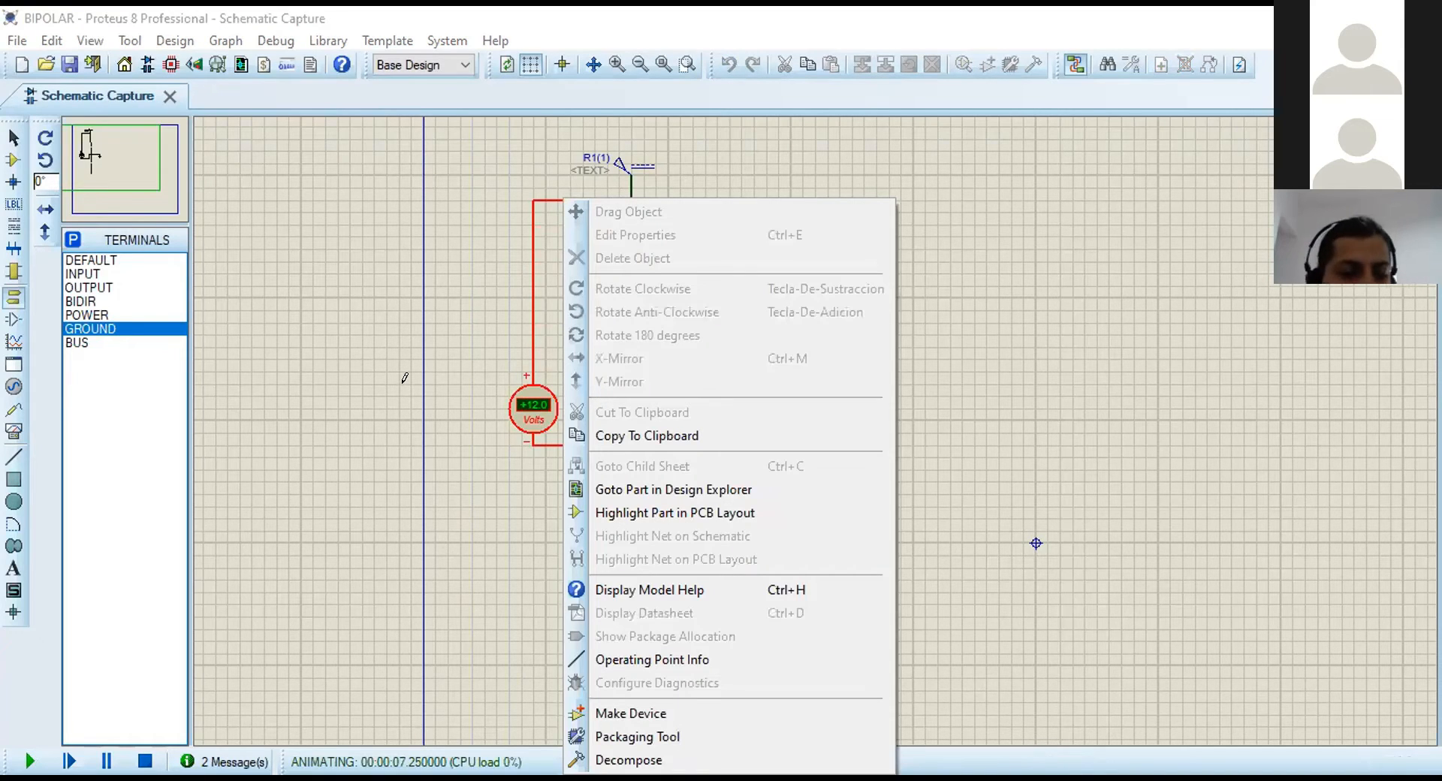
left_click(145, 761)
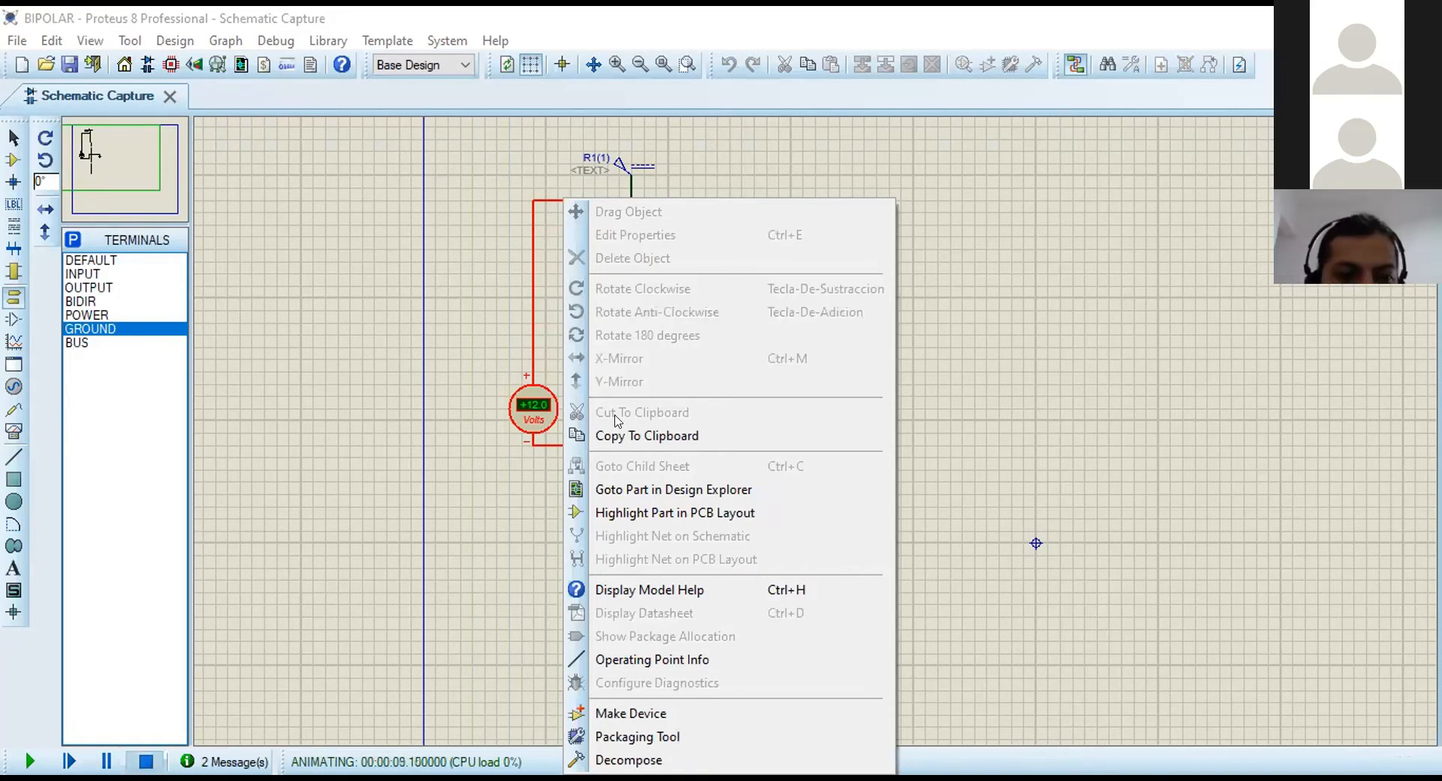
right_click(535, 425)
right_click(534, 425)
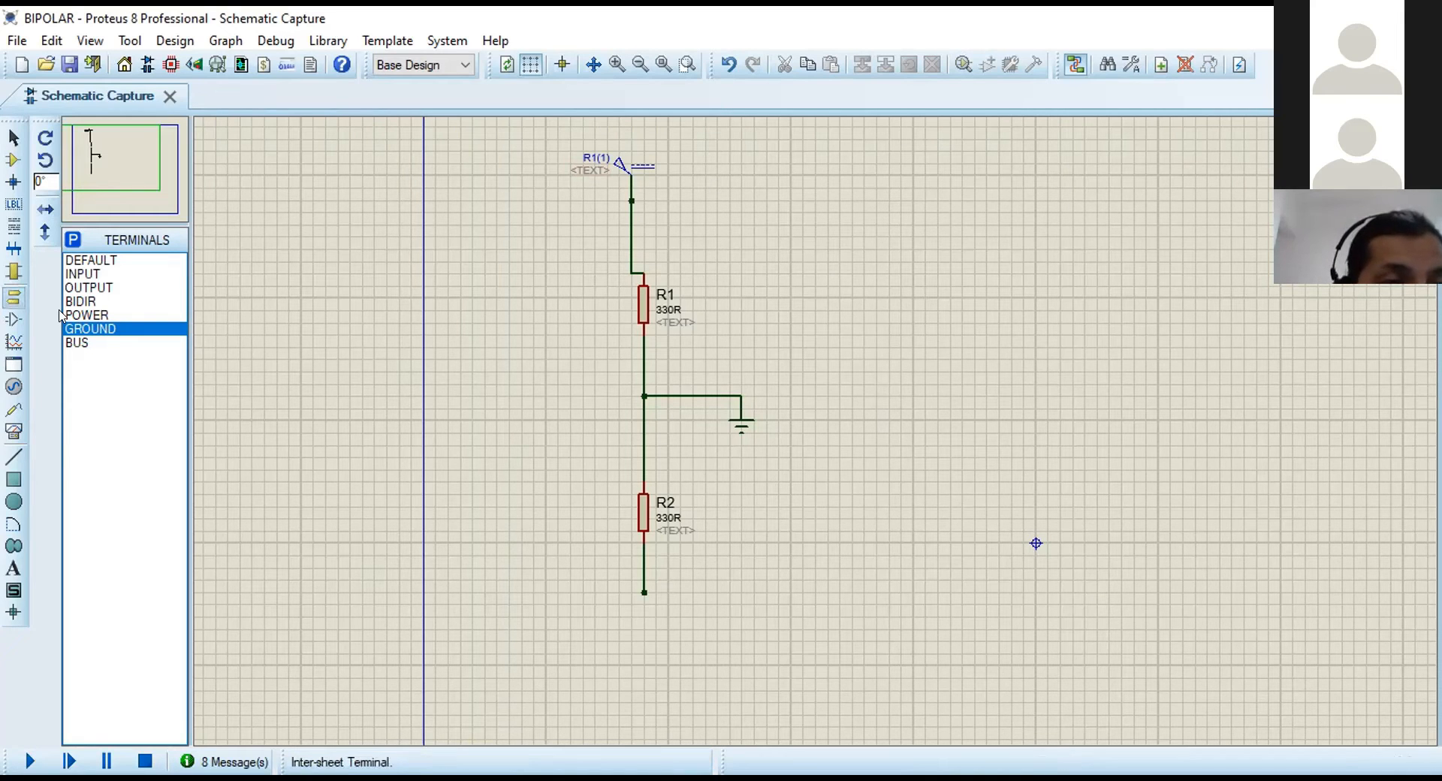
Replace the DC generator above R1 with a BATTERY from the ACTIVE library, placed beside the divider on the side opposite the ground.
left_click(13, 272)
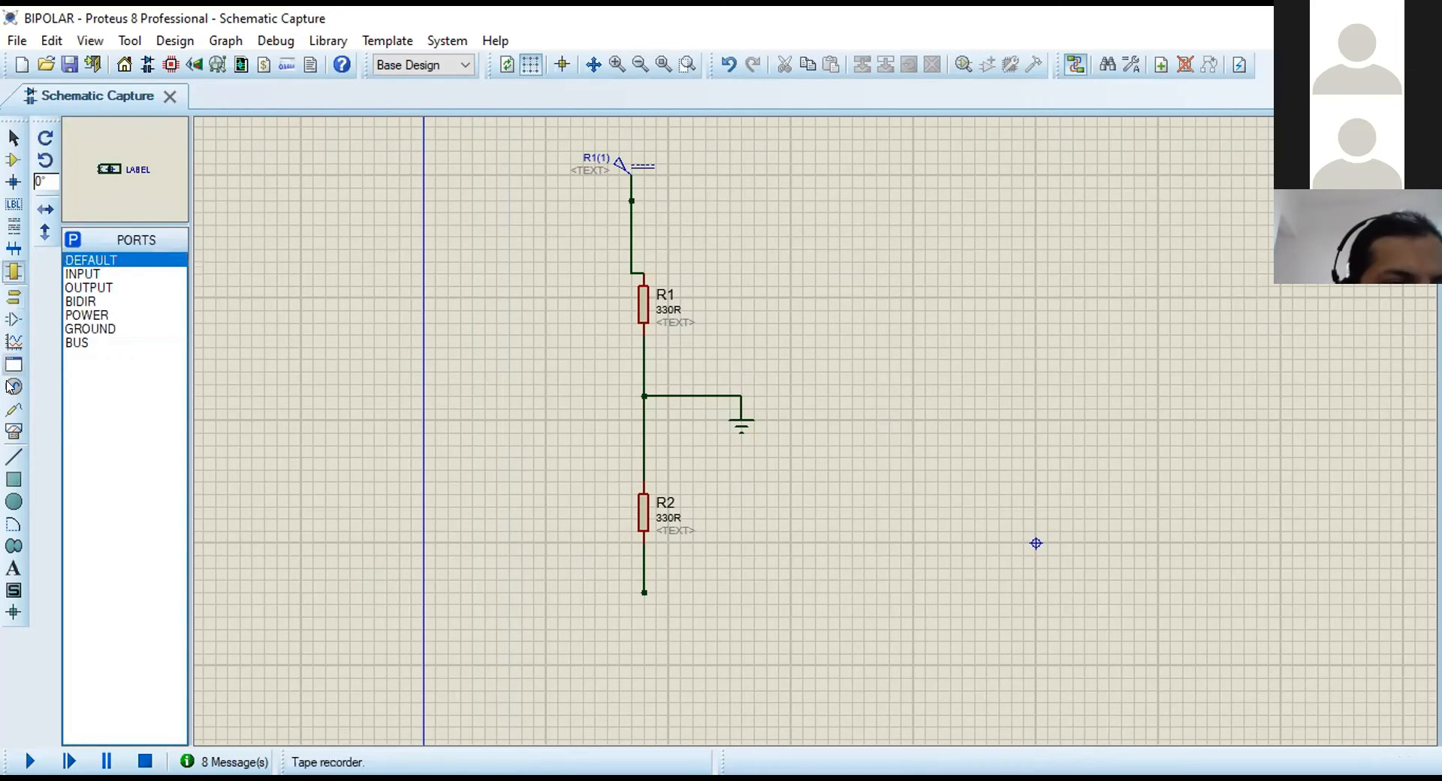
left_click(9, 380)
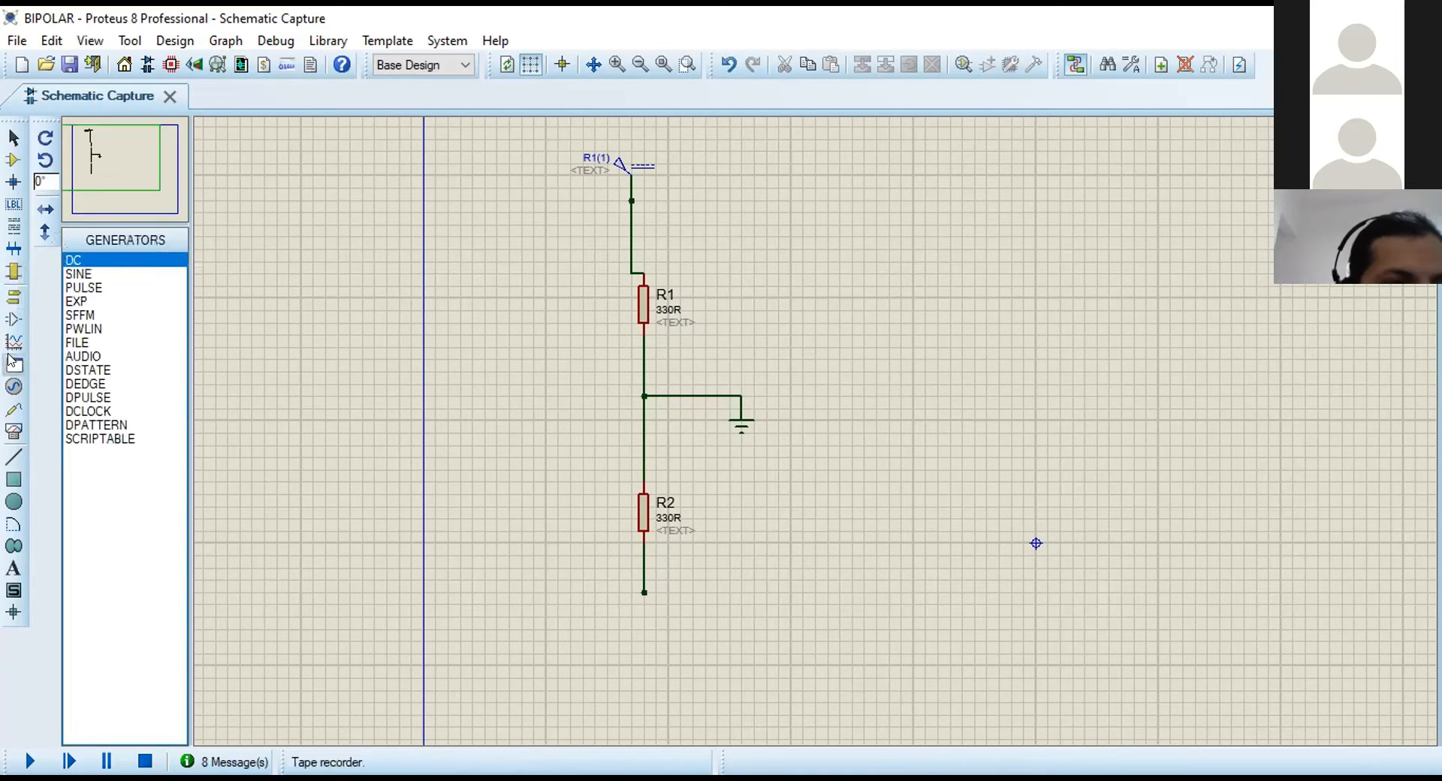
left_click(11, 340)
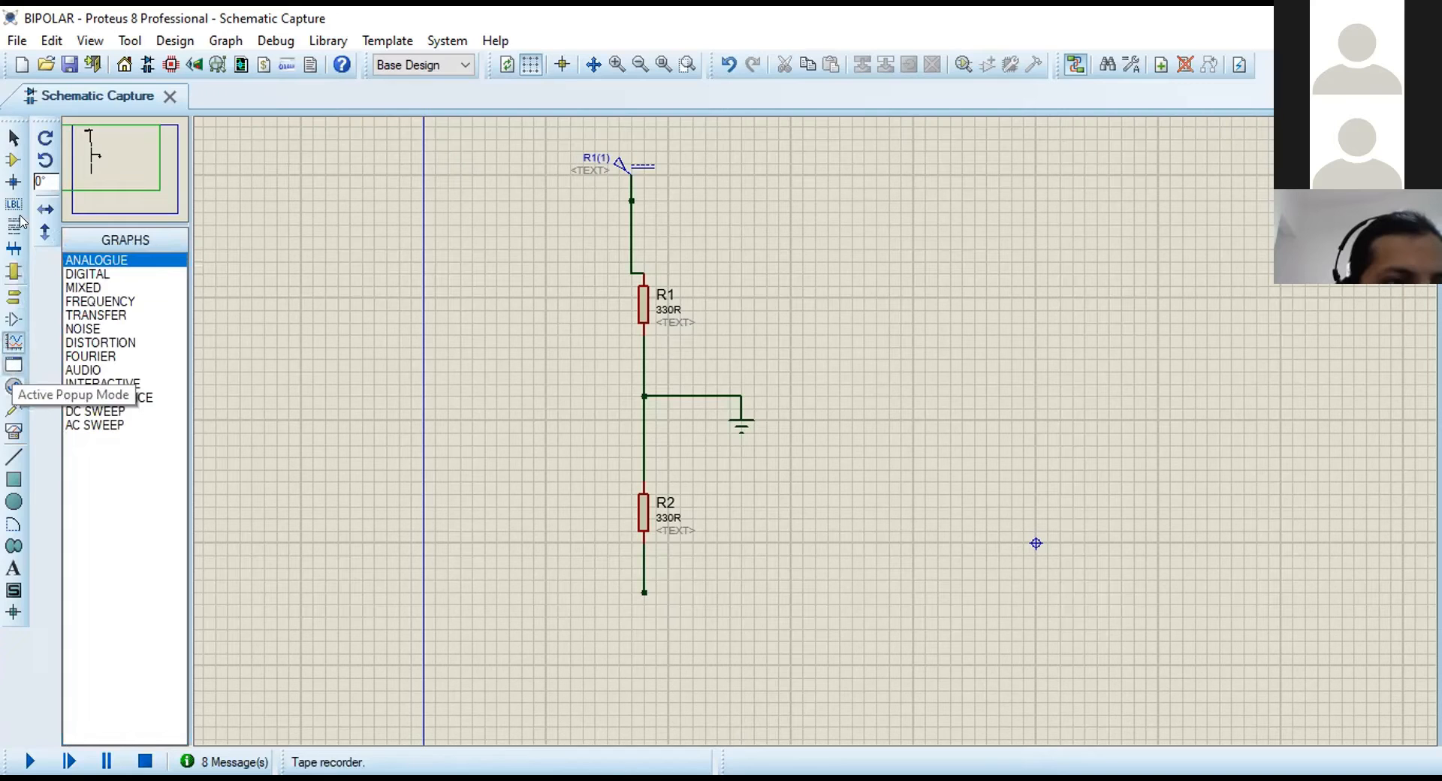
left_click(14, 159)
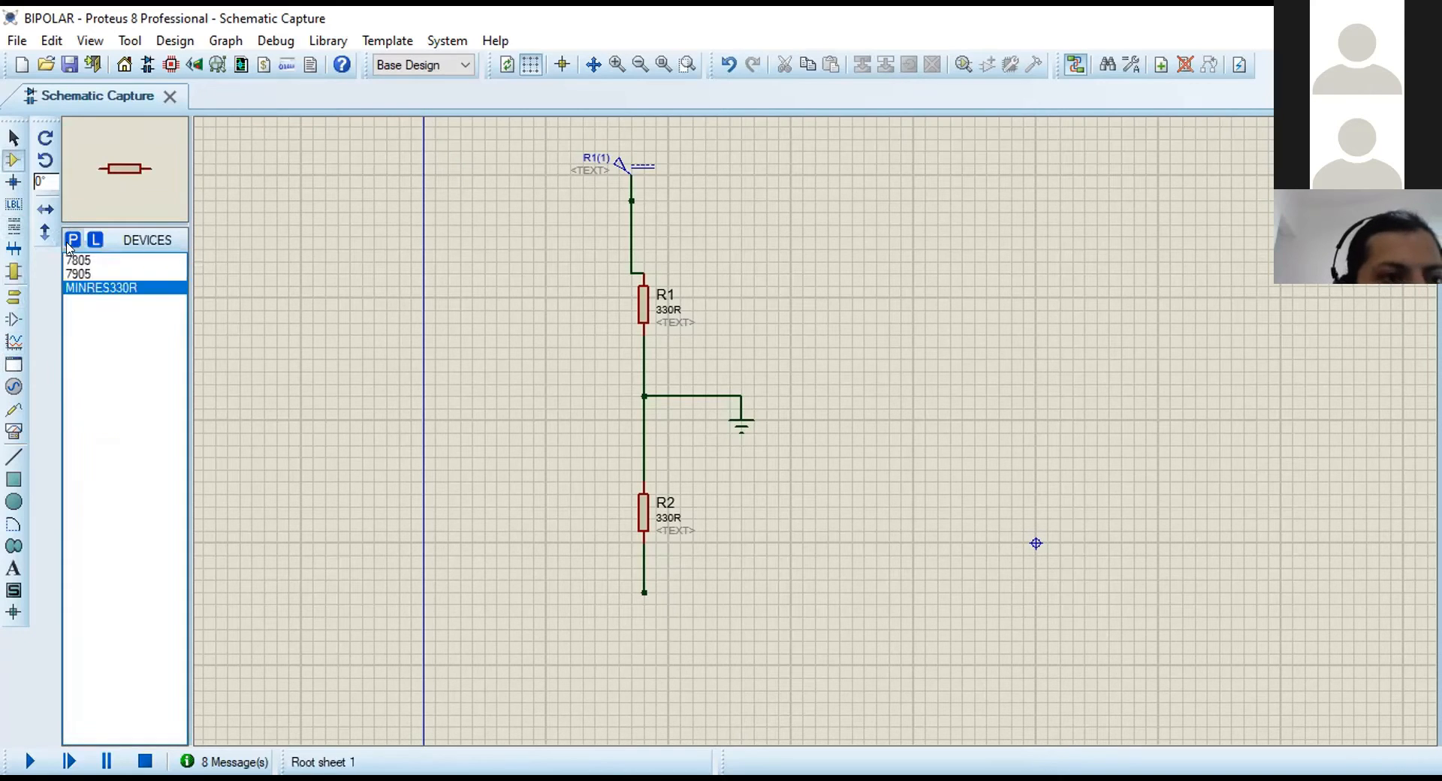
type("p")
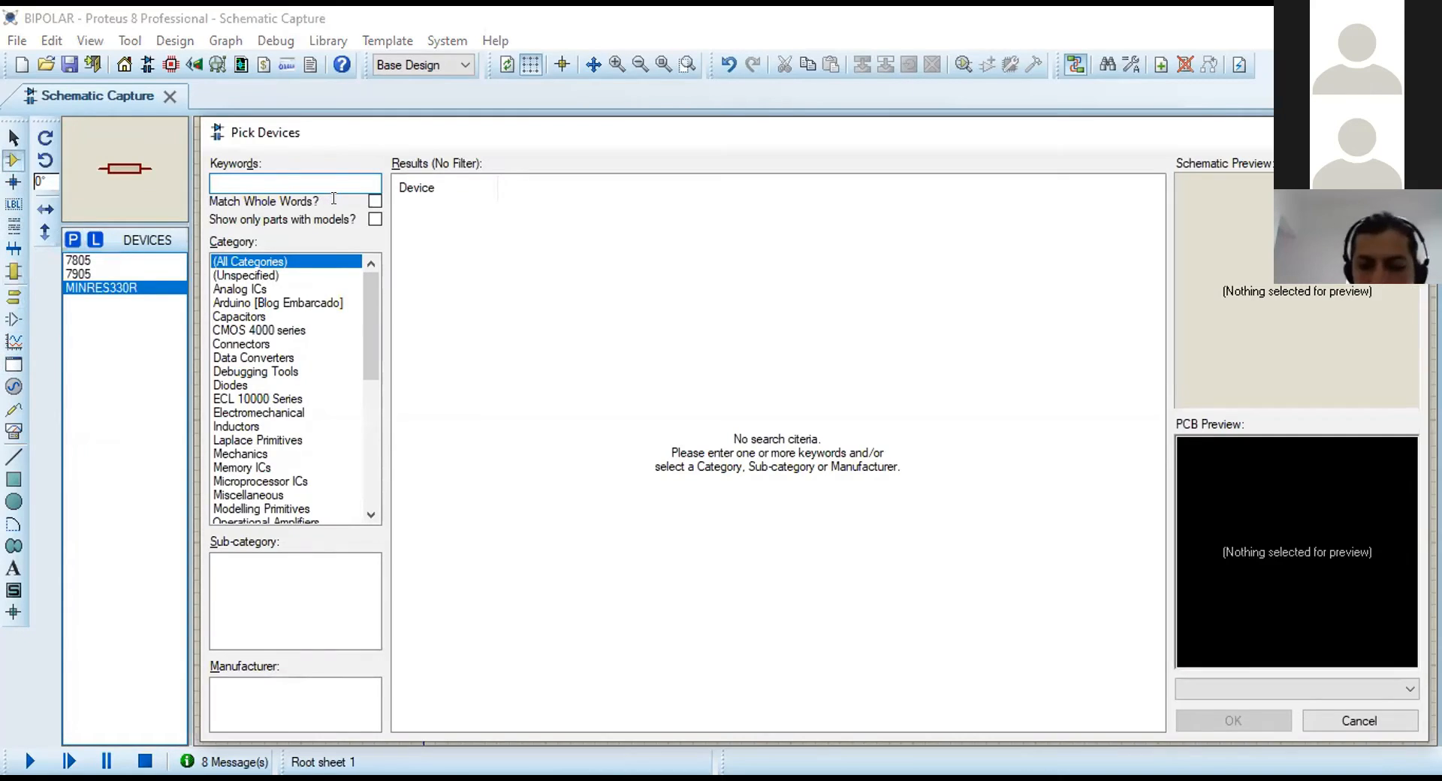
type("BAT")
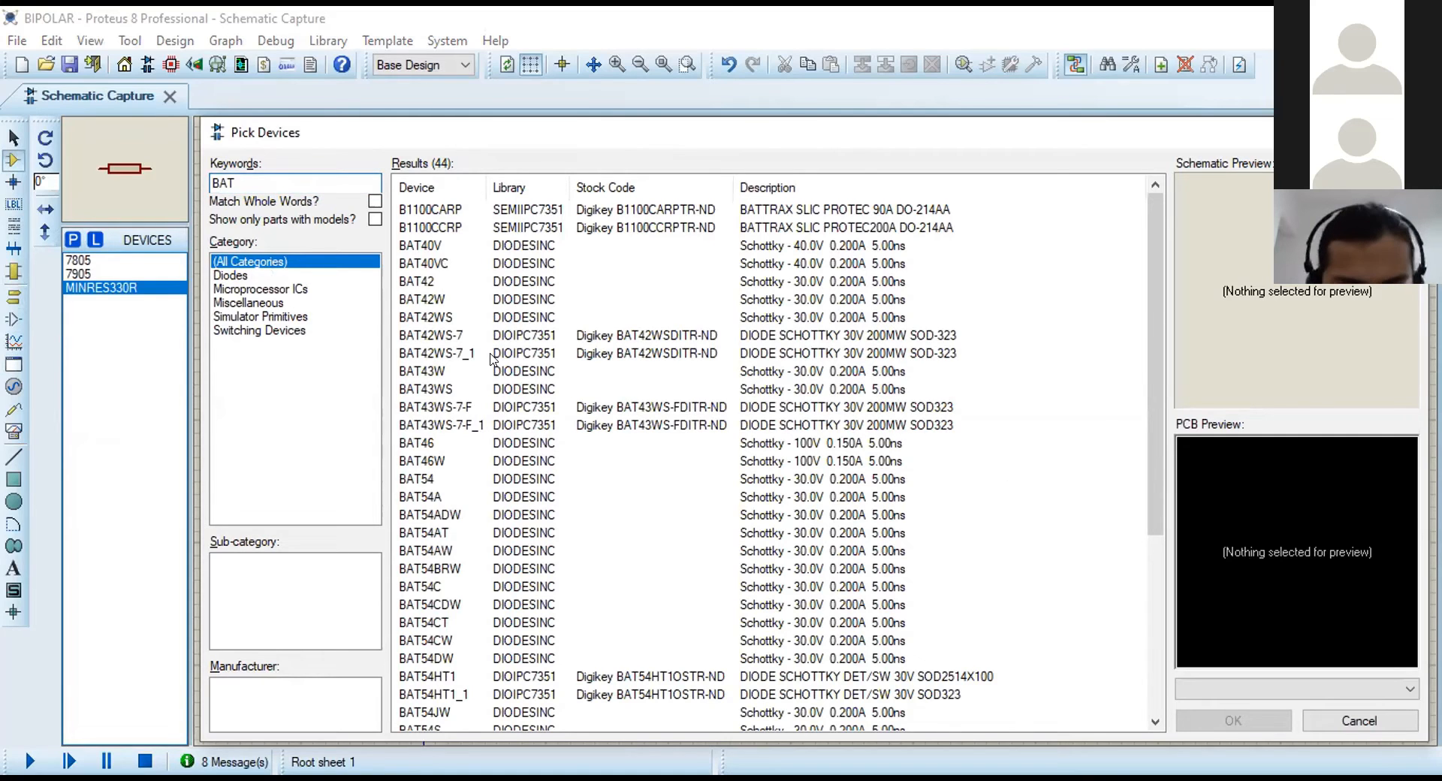
scroll(406, 659, "down", 5)
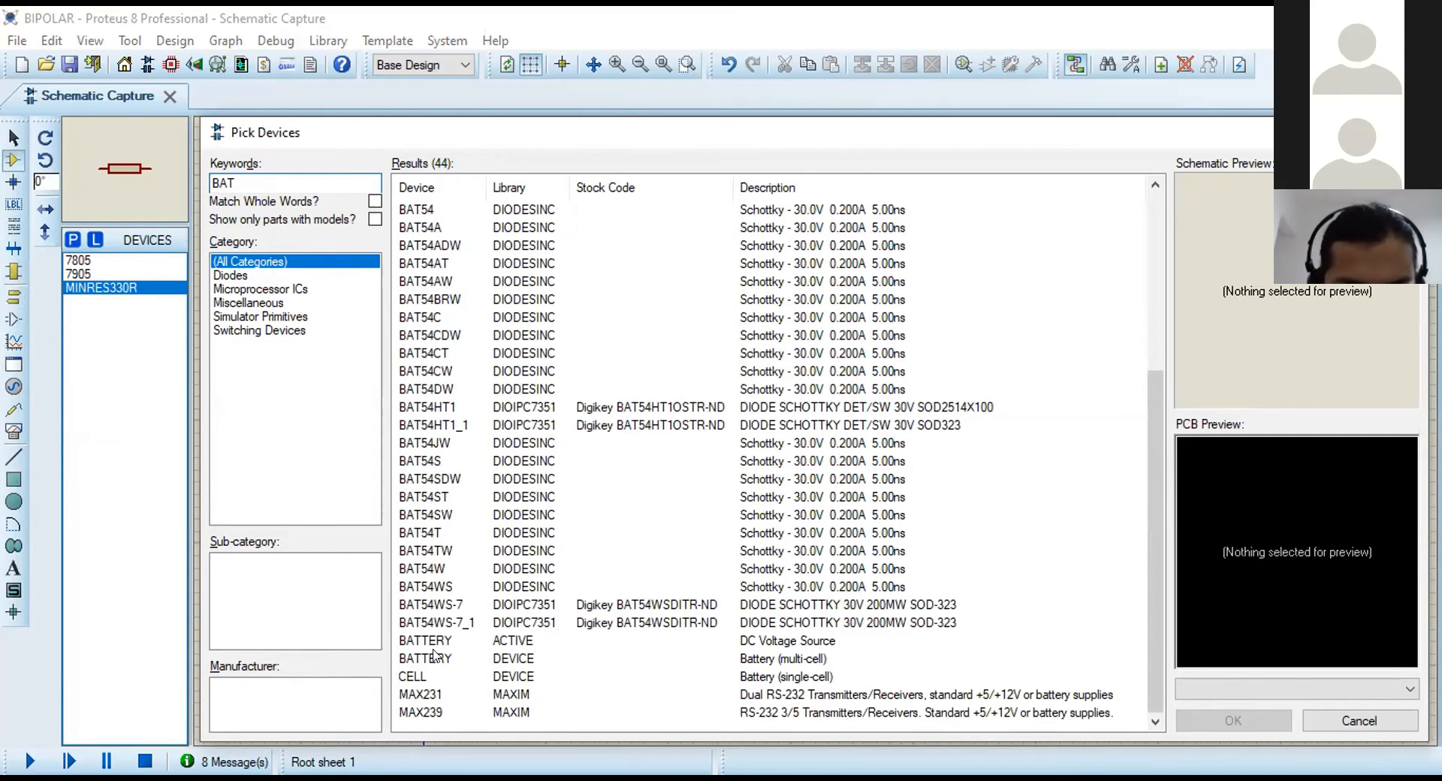
left_click(436, 639)
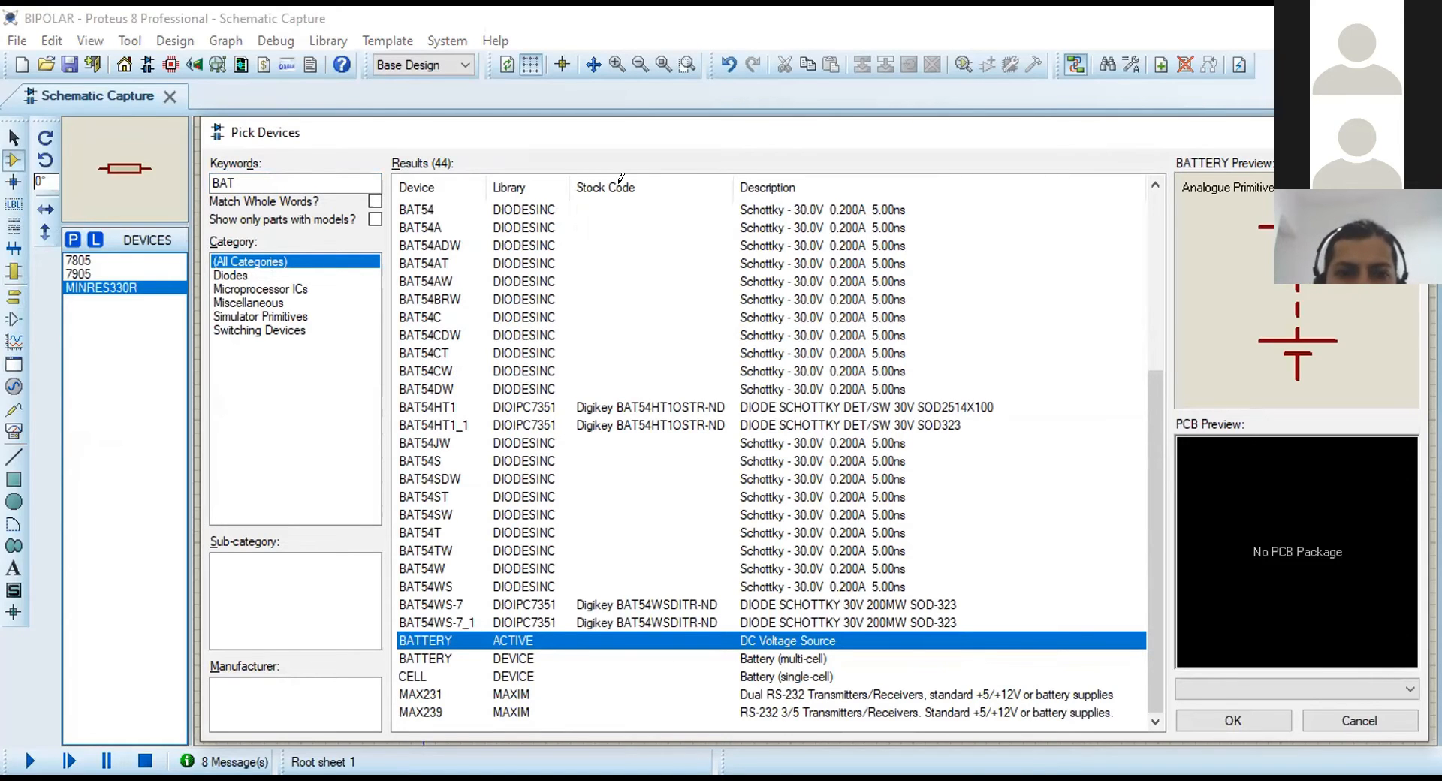
key("Return")
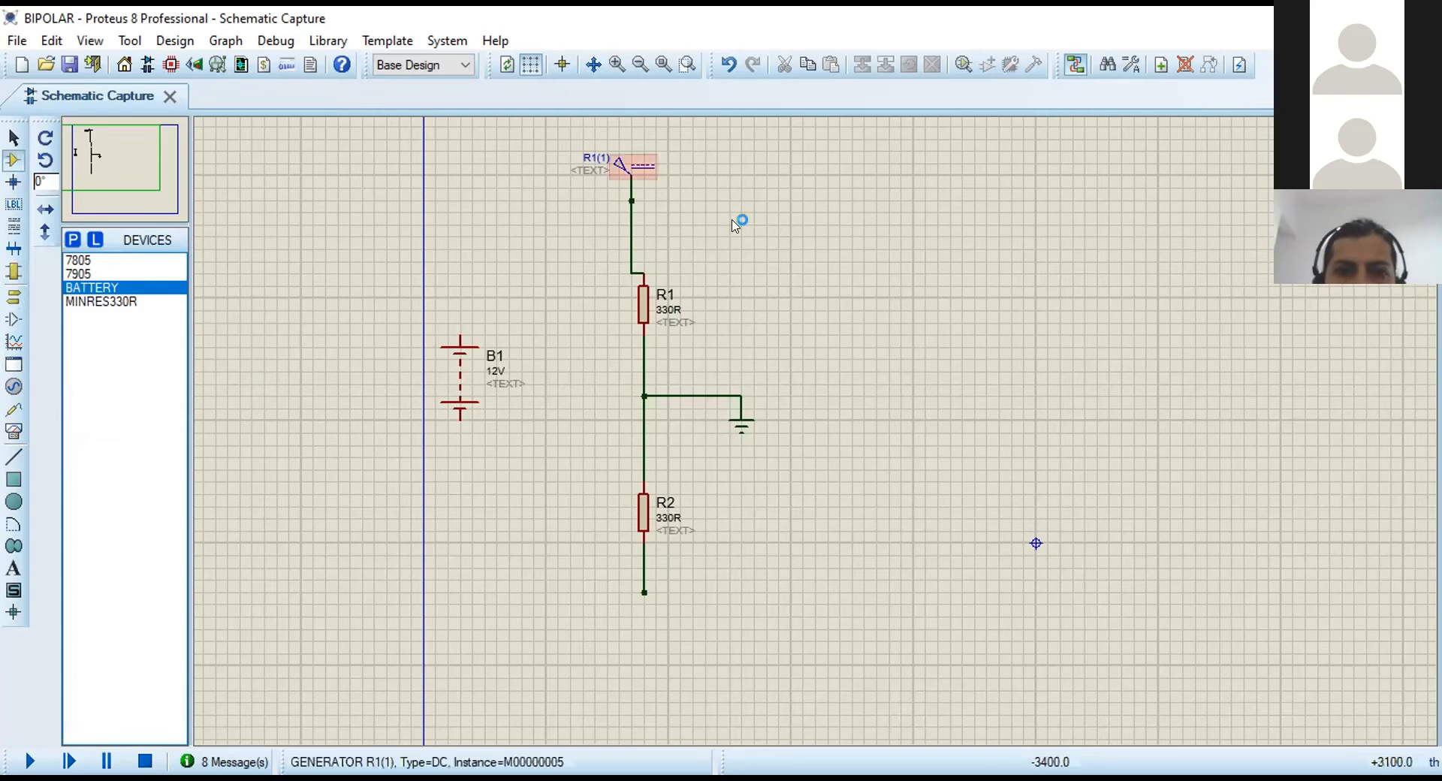
right_click(620, 178)
right_click(620, 178)
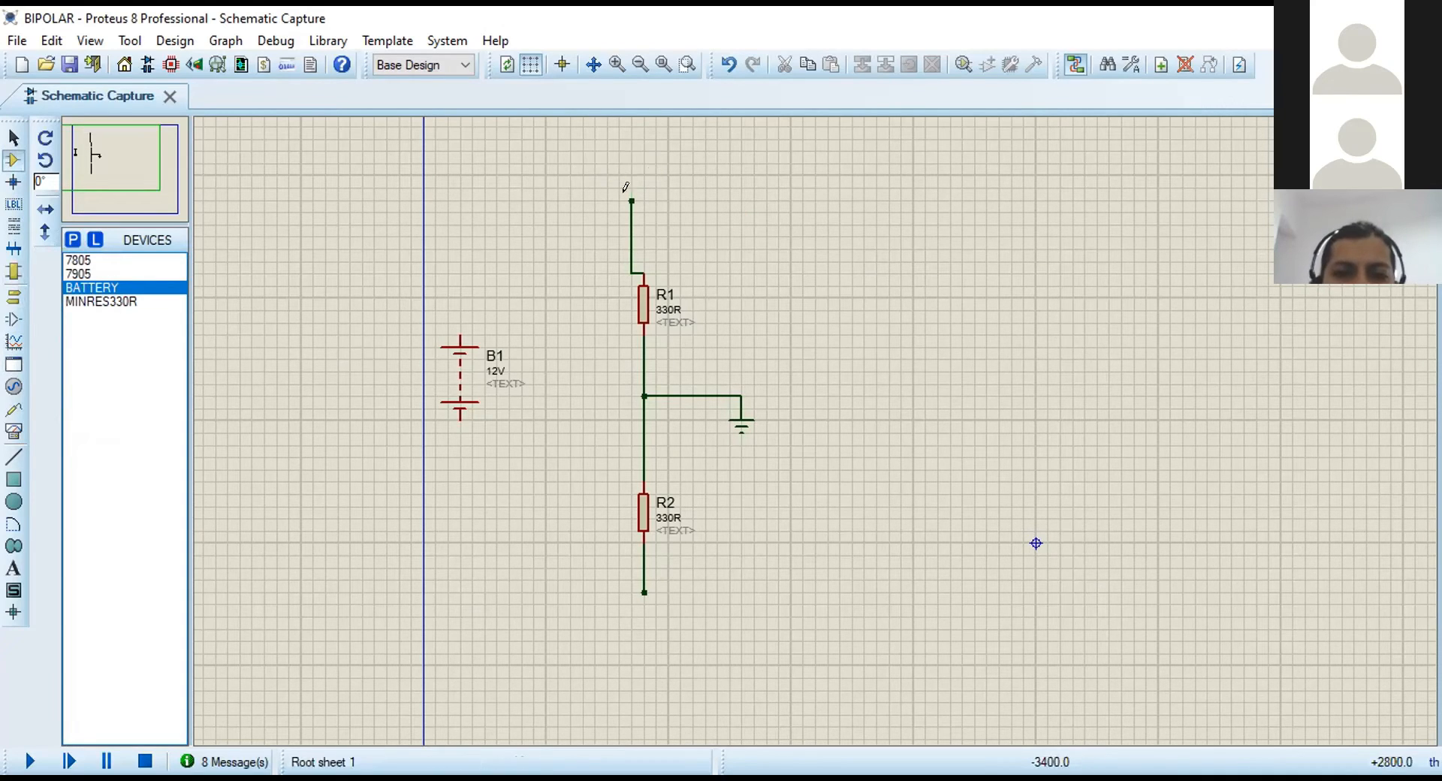
Wire battery B1 across the divider, its positive terminal to R1's upper end and its negative terminal to R2's lower end.
left_click(459, 332)
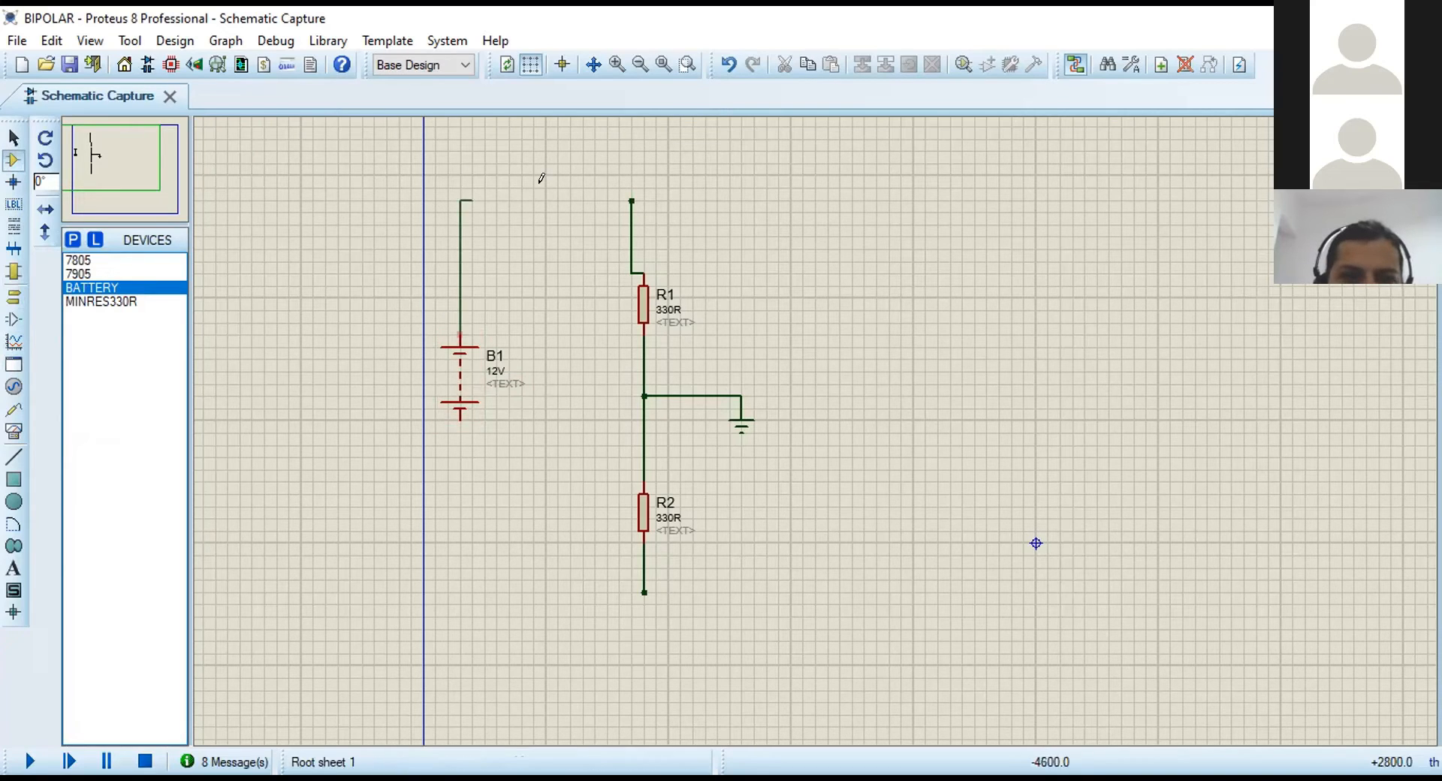
left_click(632, 201)
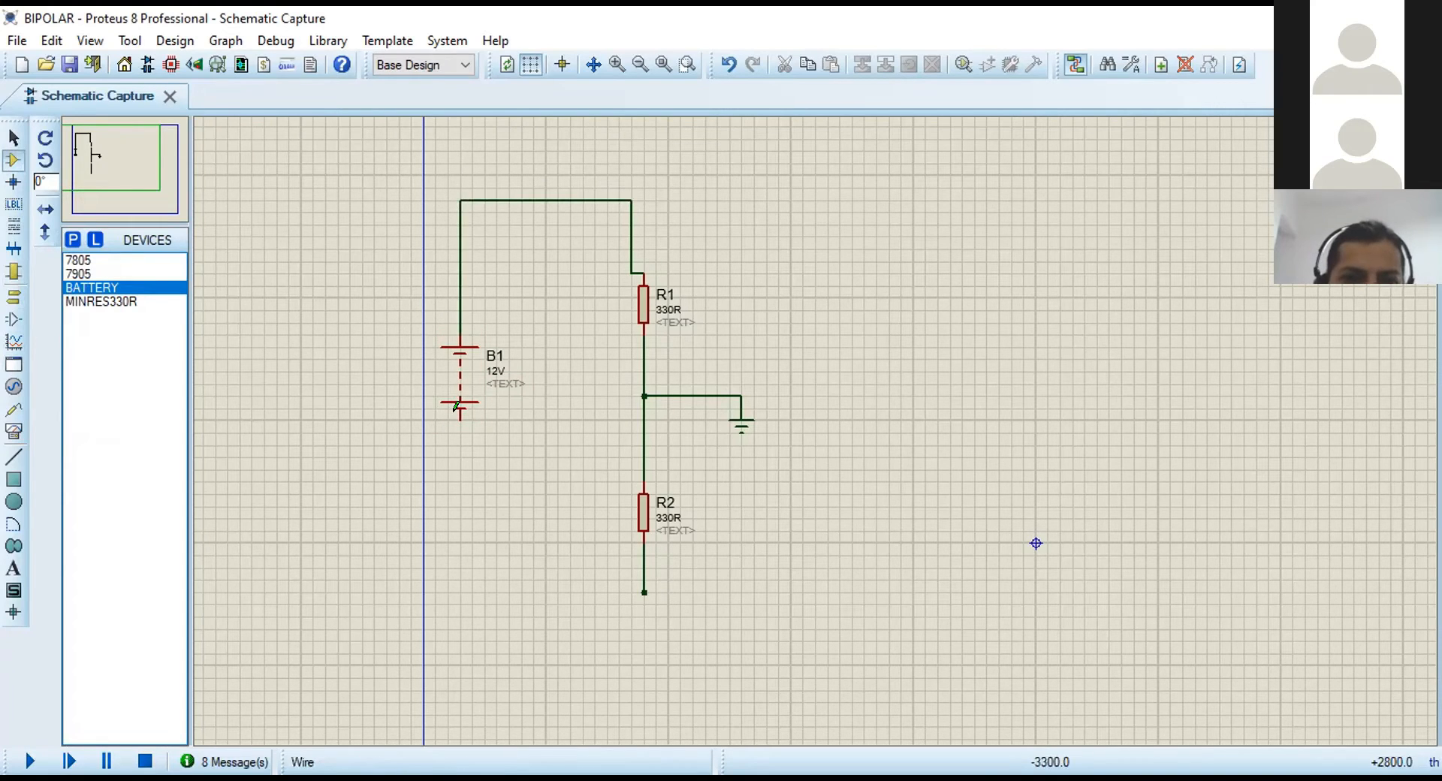
left_click(460, 420)
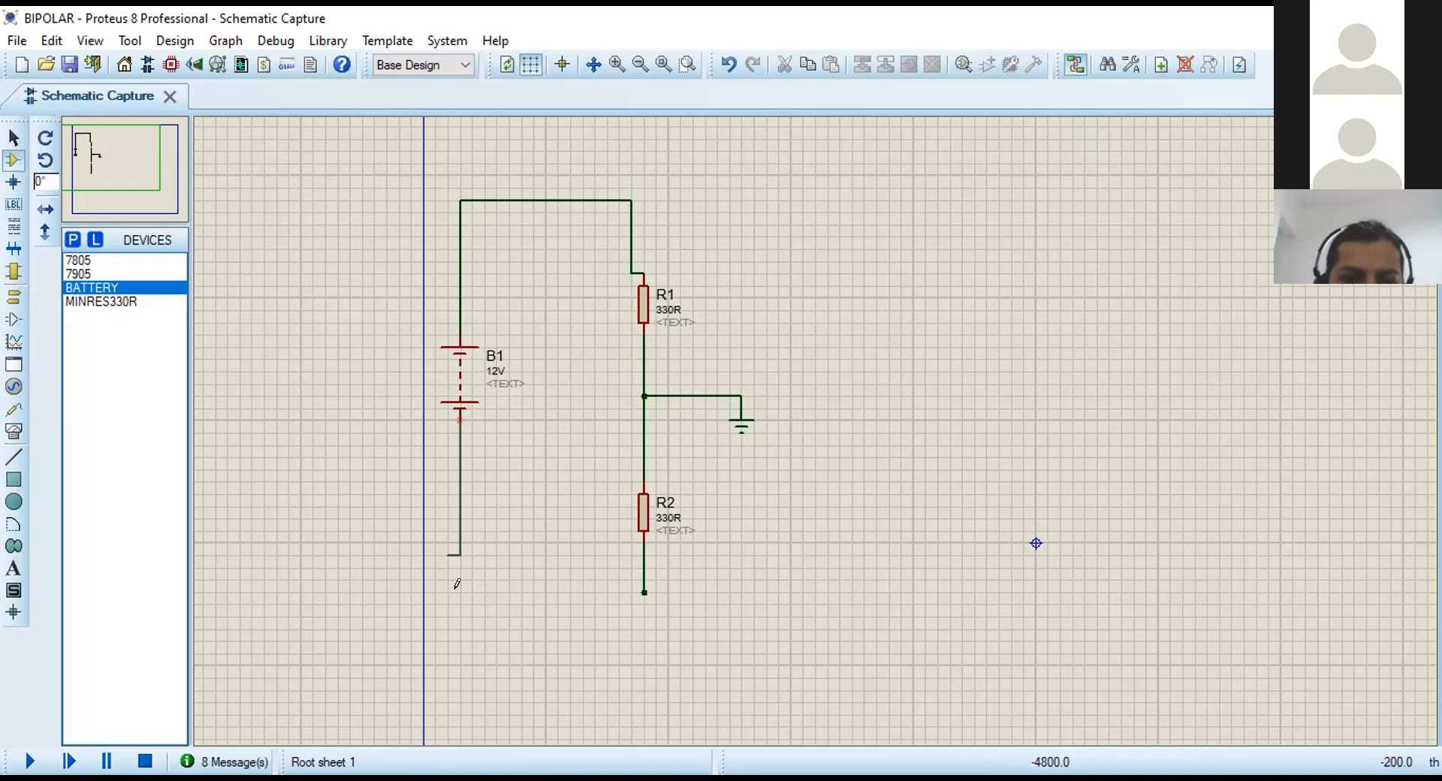
left_click(644, 590)
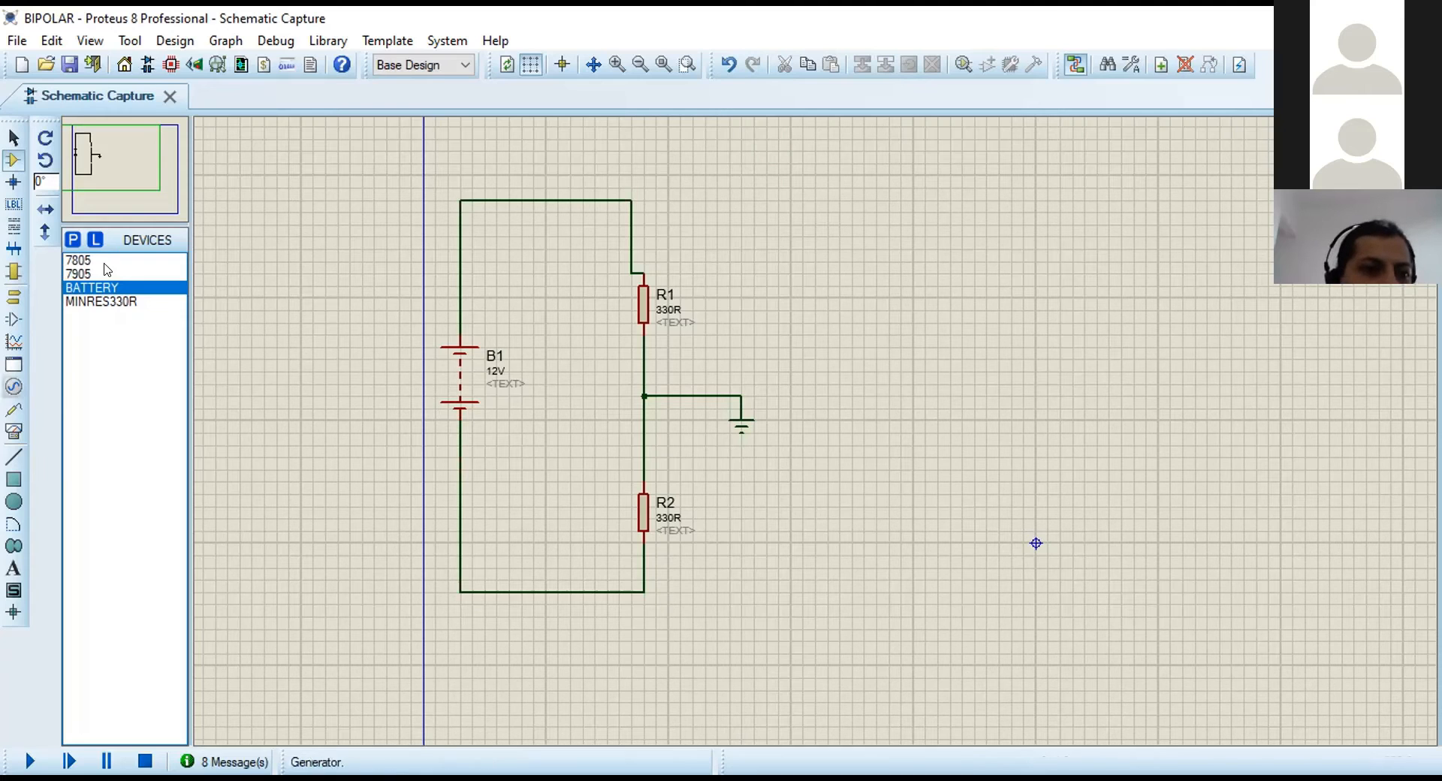
Place a DC voltmeter beside R1 and wire its positive pin to the battery's positive rail and its negative pin to the grounded midpoint.
left_click(14, 386)
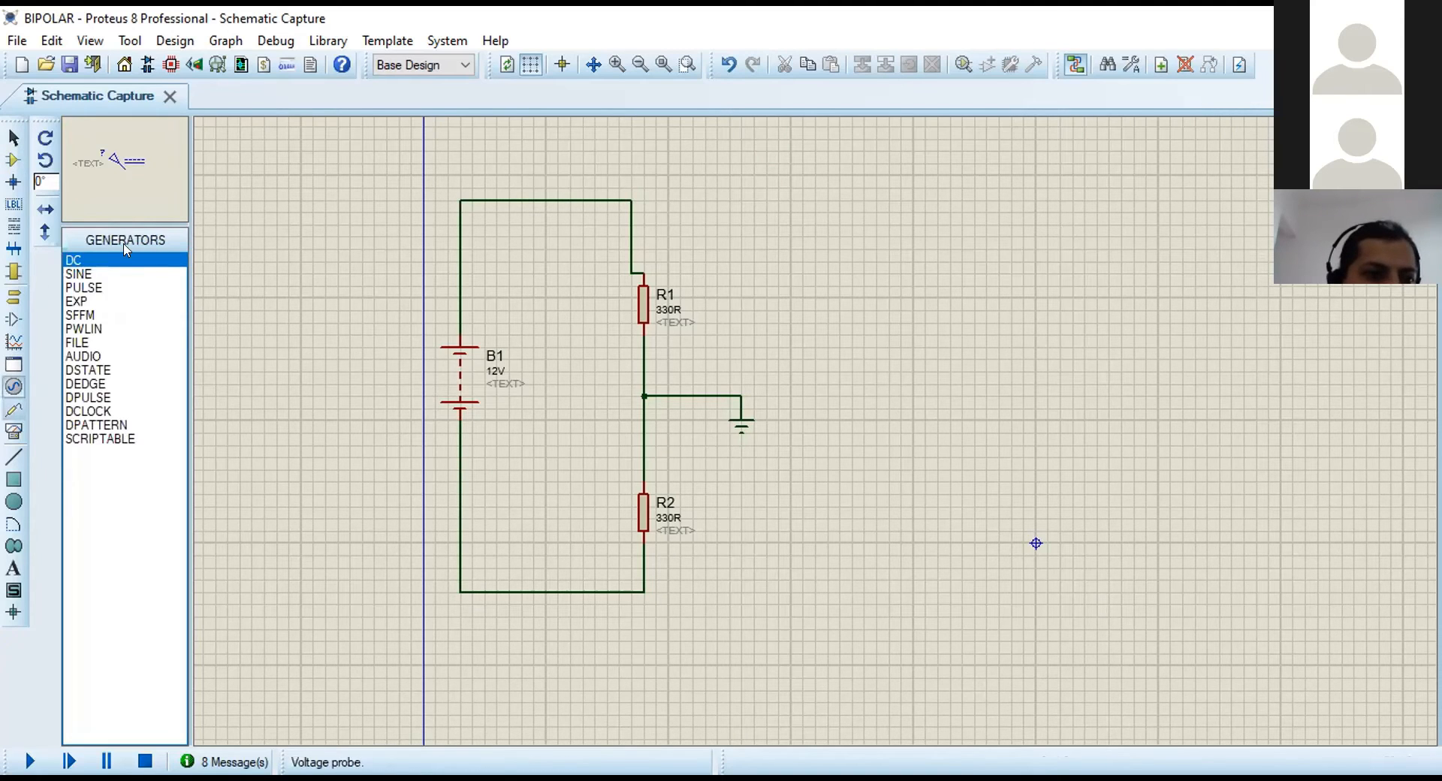
left_click(14, 431)
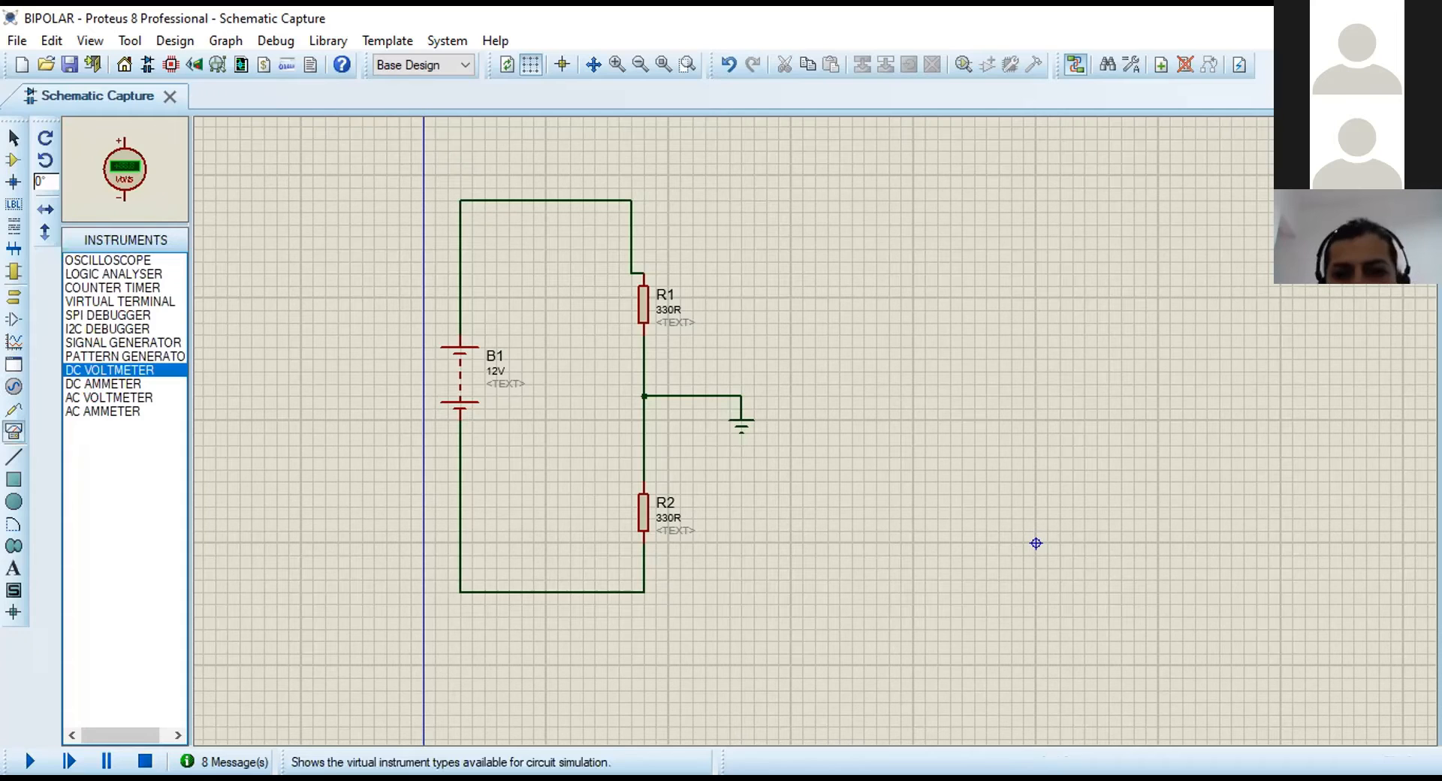
left_click(865, 298)
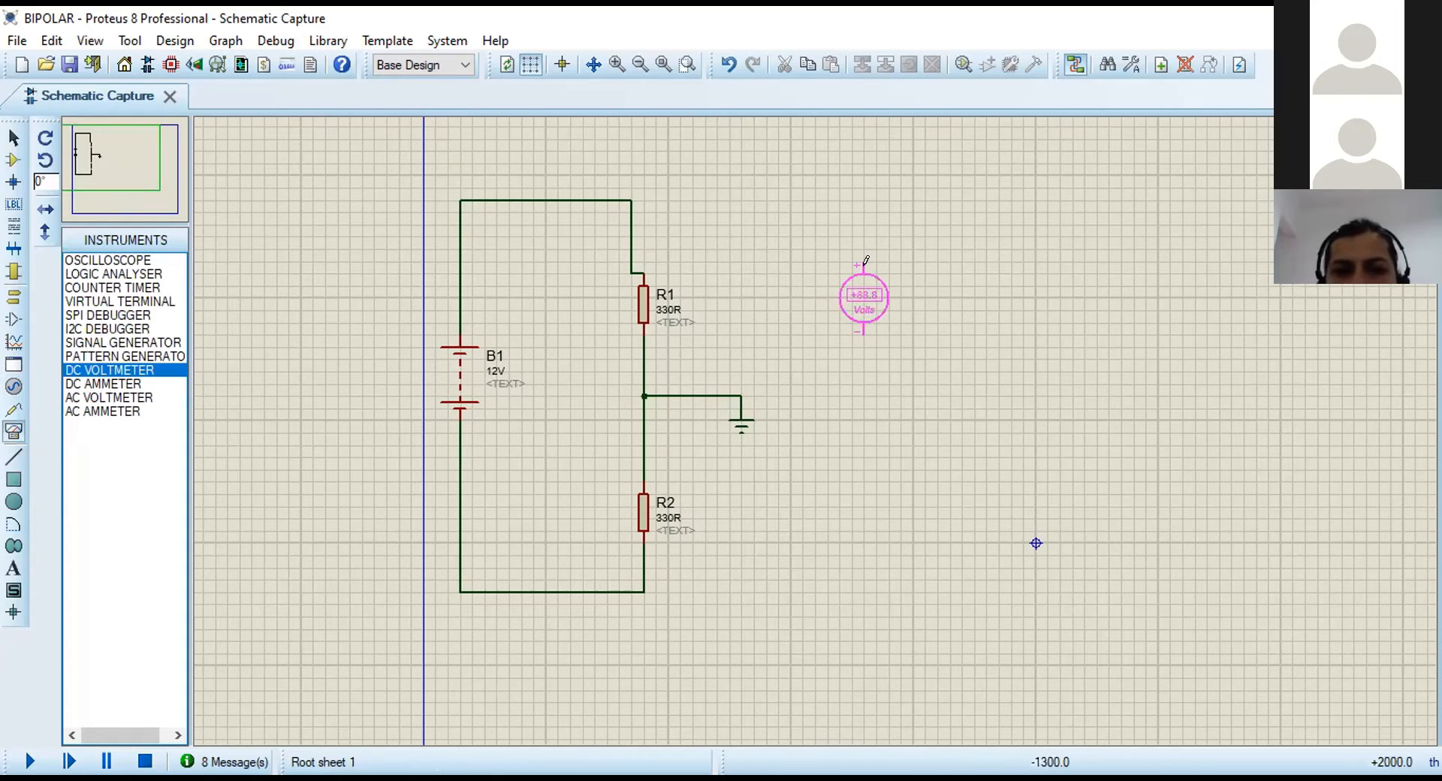
left_click(876, 239)
left_click(629, 196)
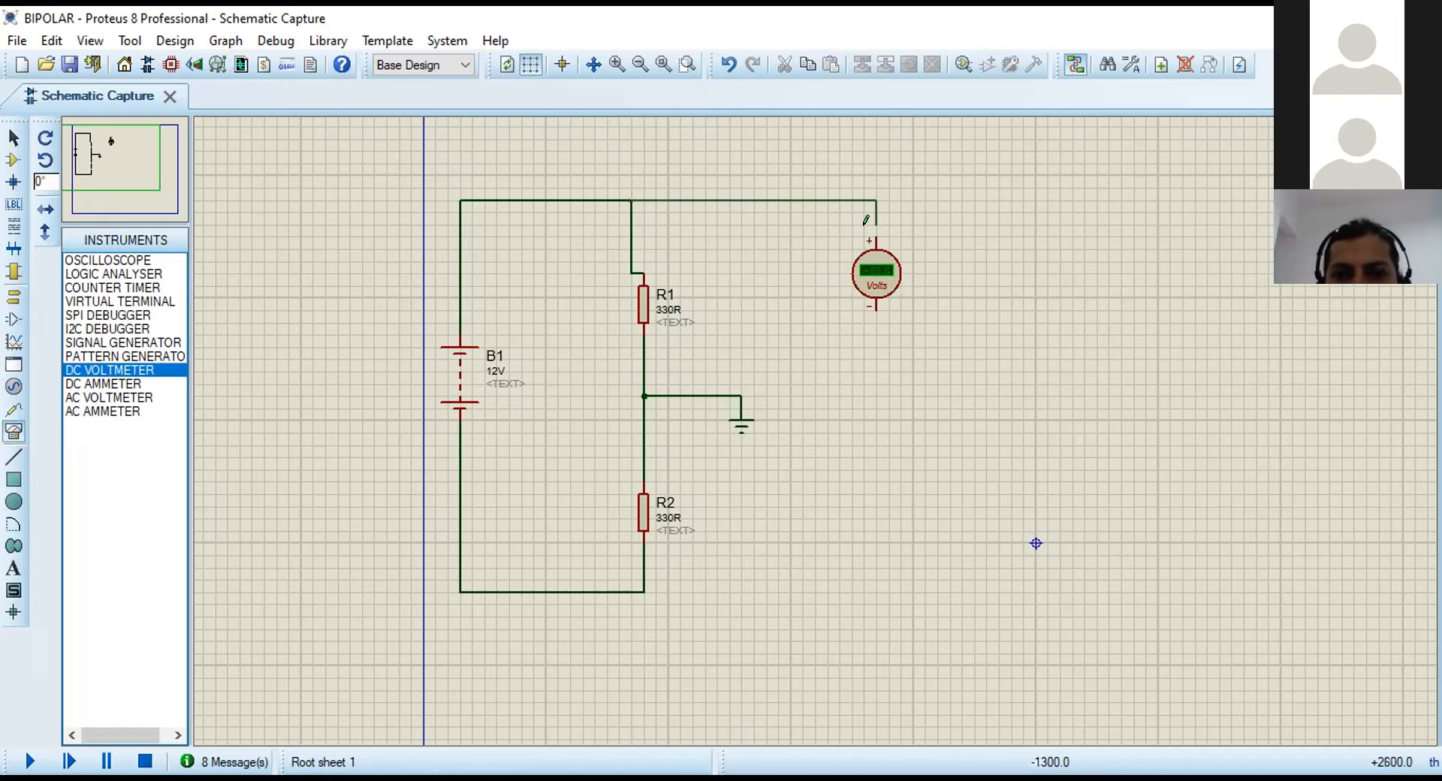
left_click(865, 222)
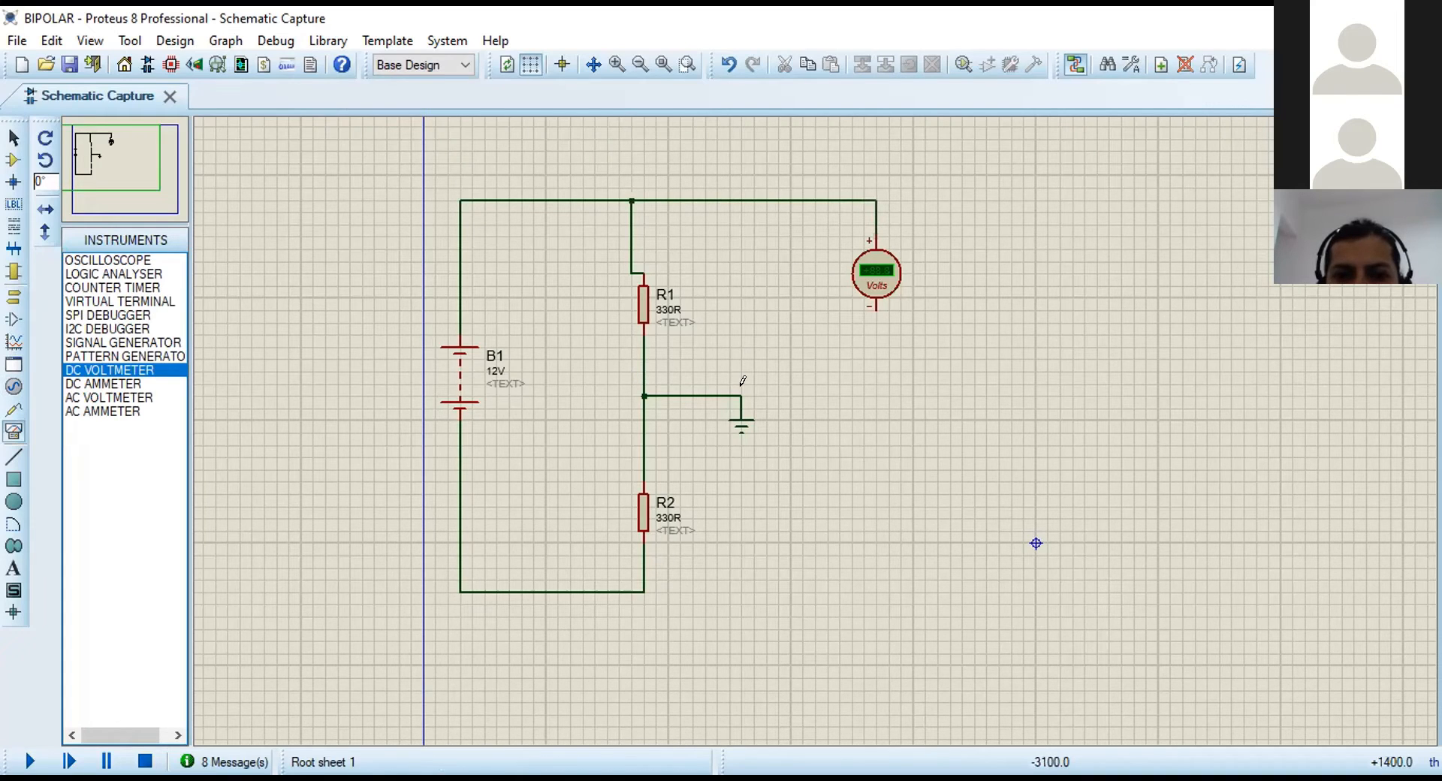
left_click(737, 391)
left_click(874, 304)
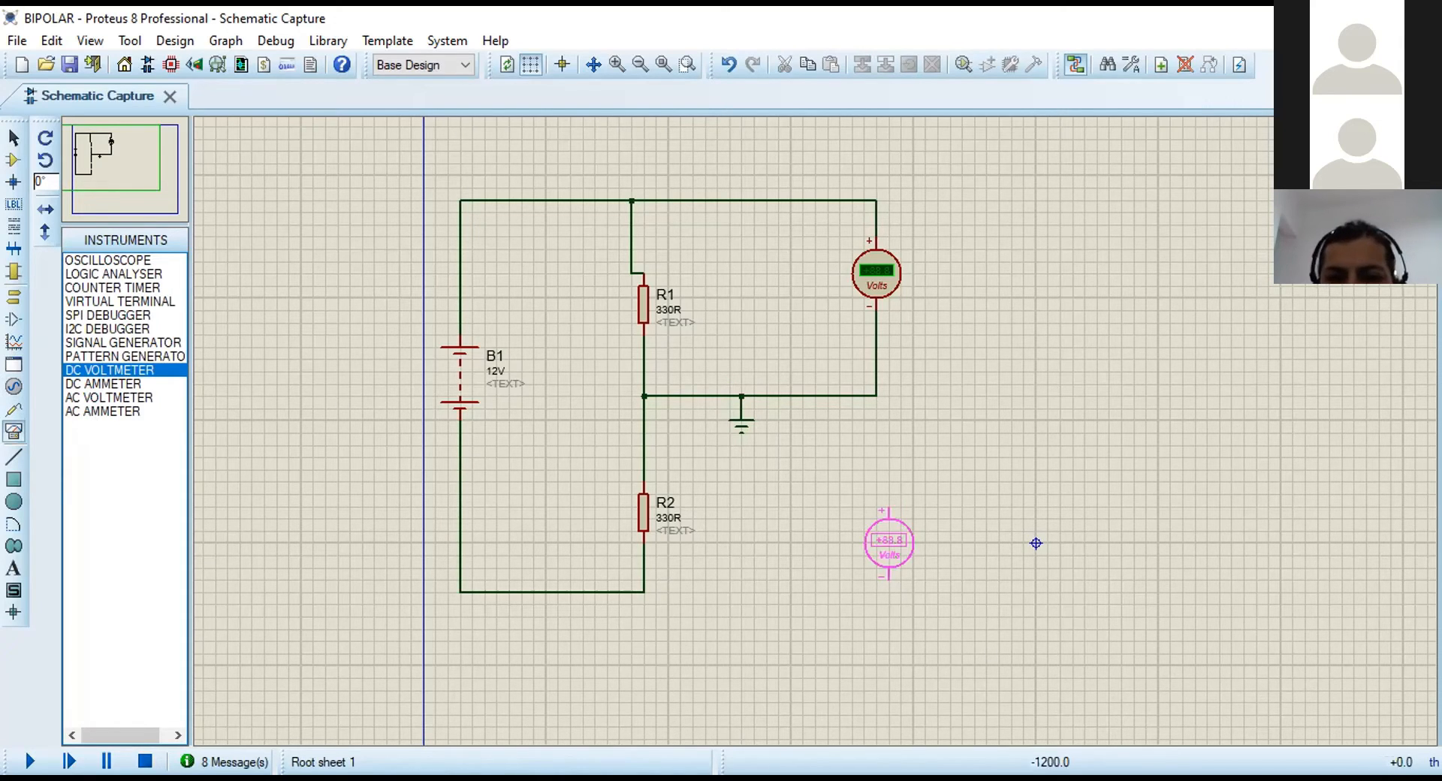
Place a second DC voltmeter directly below the first and flip it so its negative pin faces the grounded midpoint wire.
left_click(876, 496)
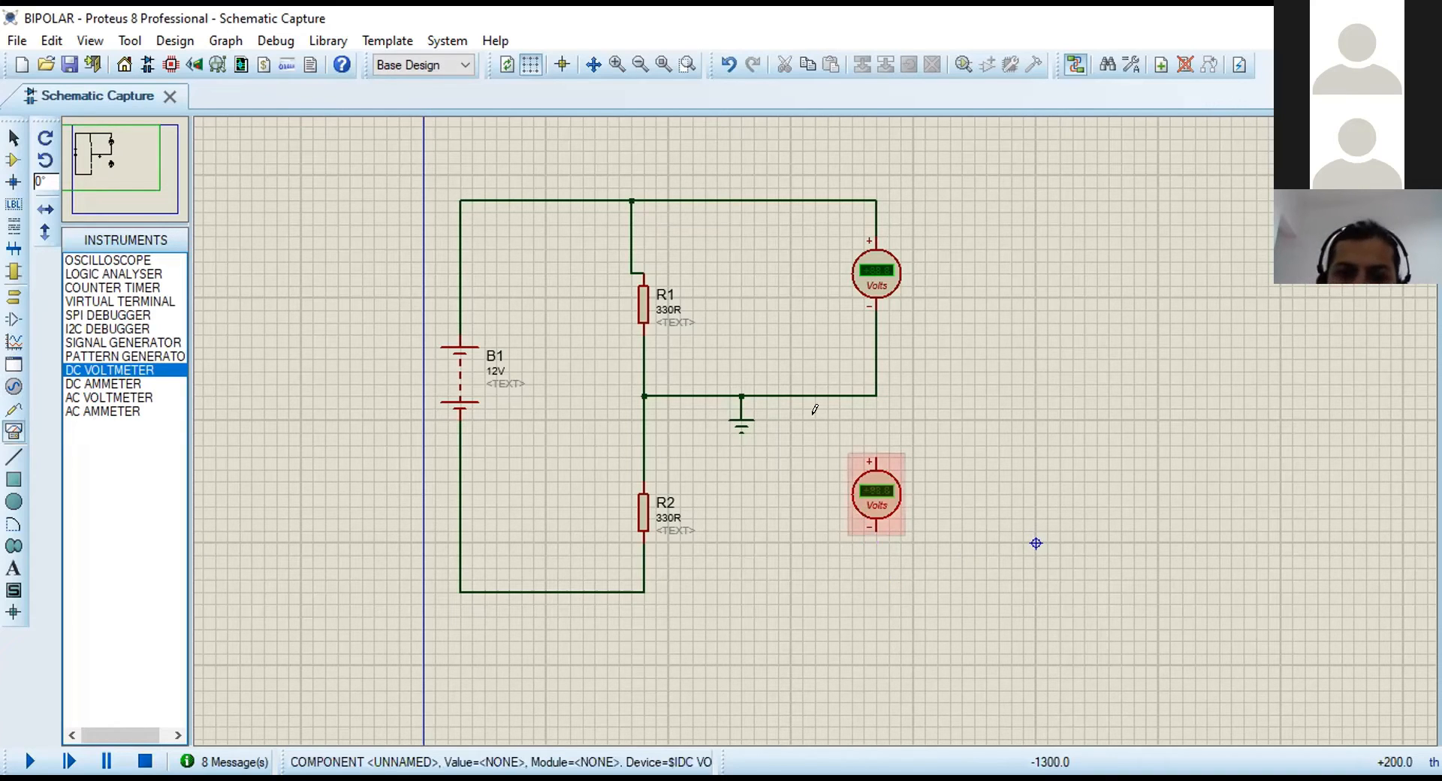
left_click(936, 479)
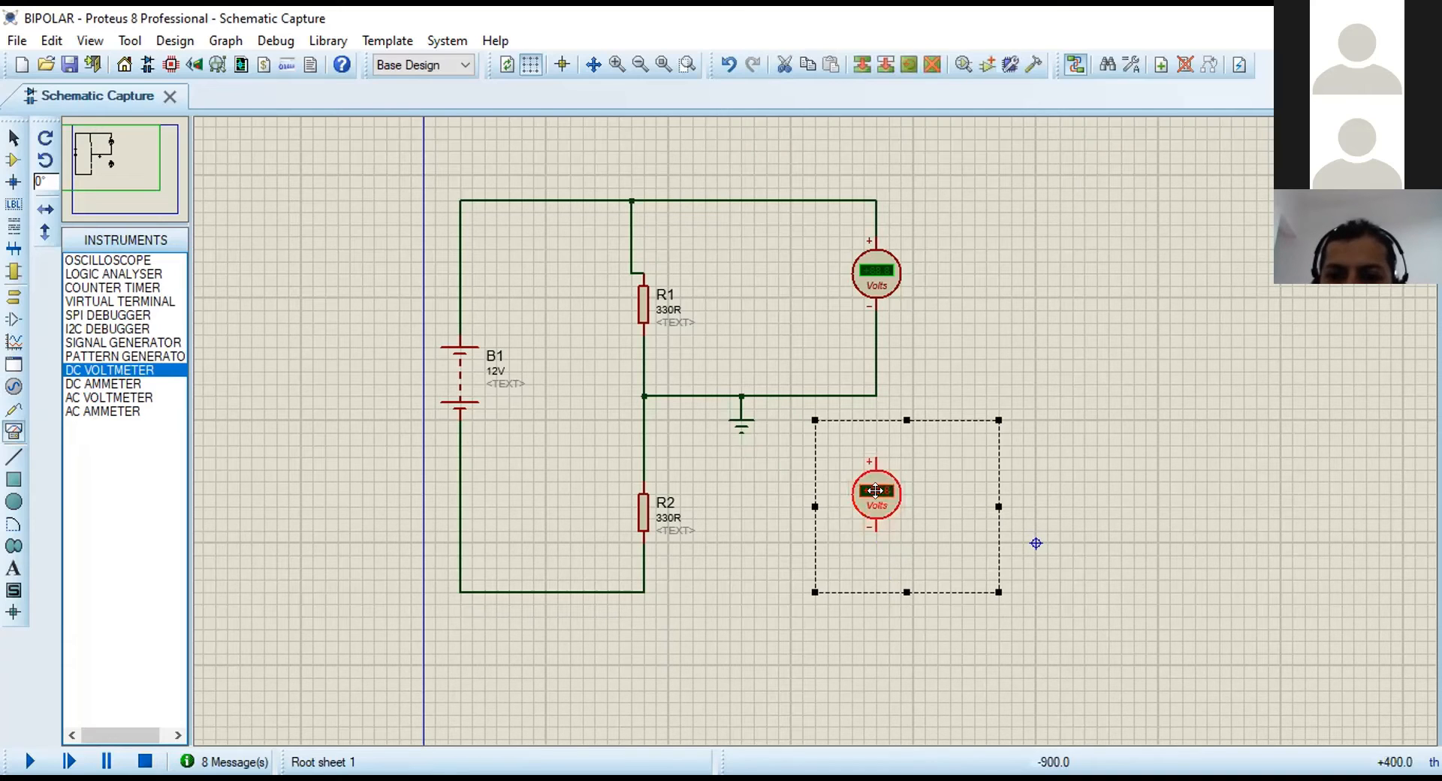
right_click(861, 480)
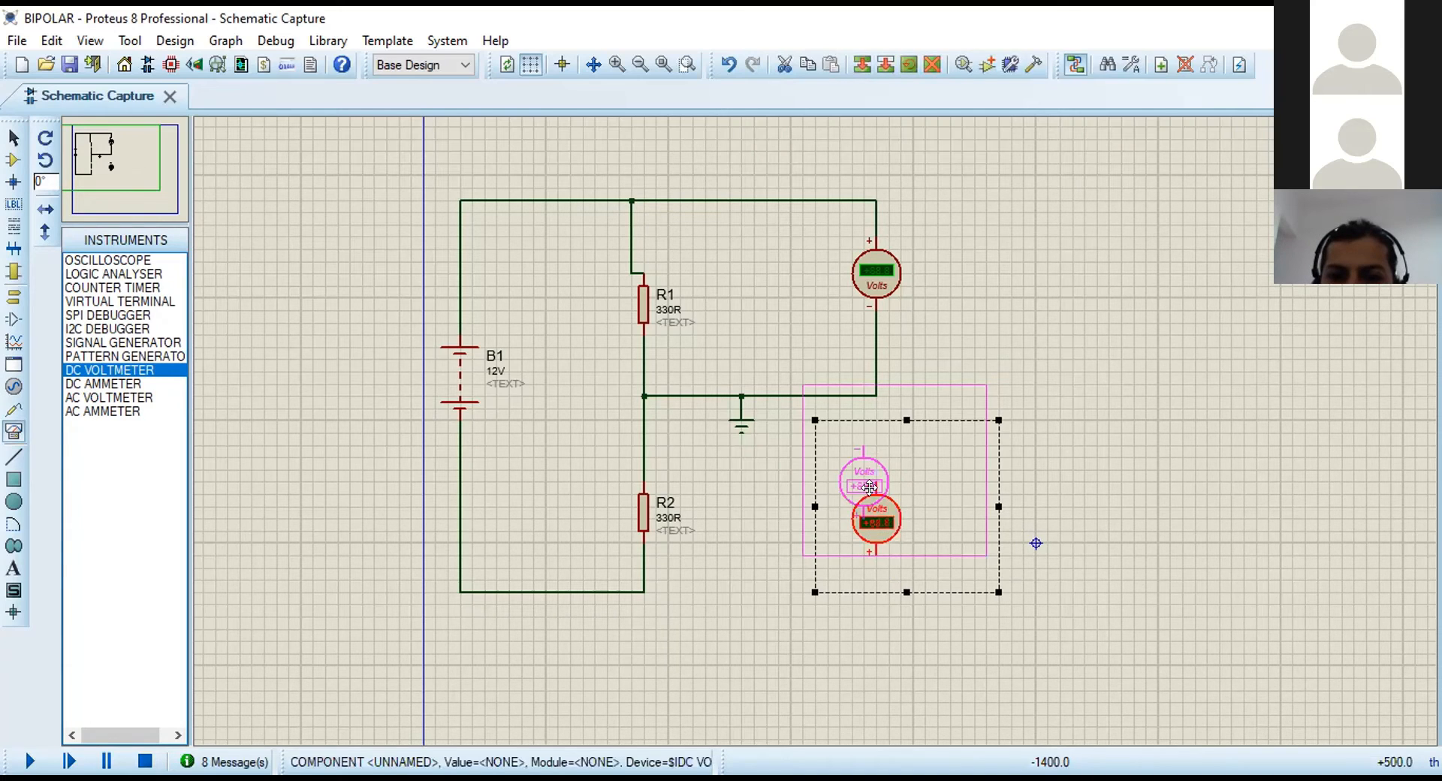
left_click(969, 420)
Wire the second voltmeter's negative pin to the grounded midpoint and its positive pin to R2's lower end, then simulate and examine both voltmeters.
left_click(876, 376)
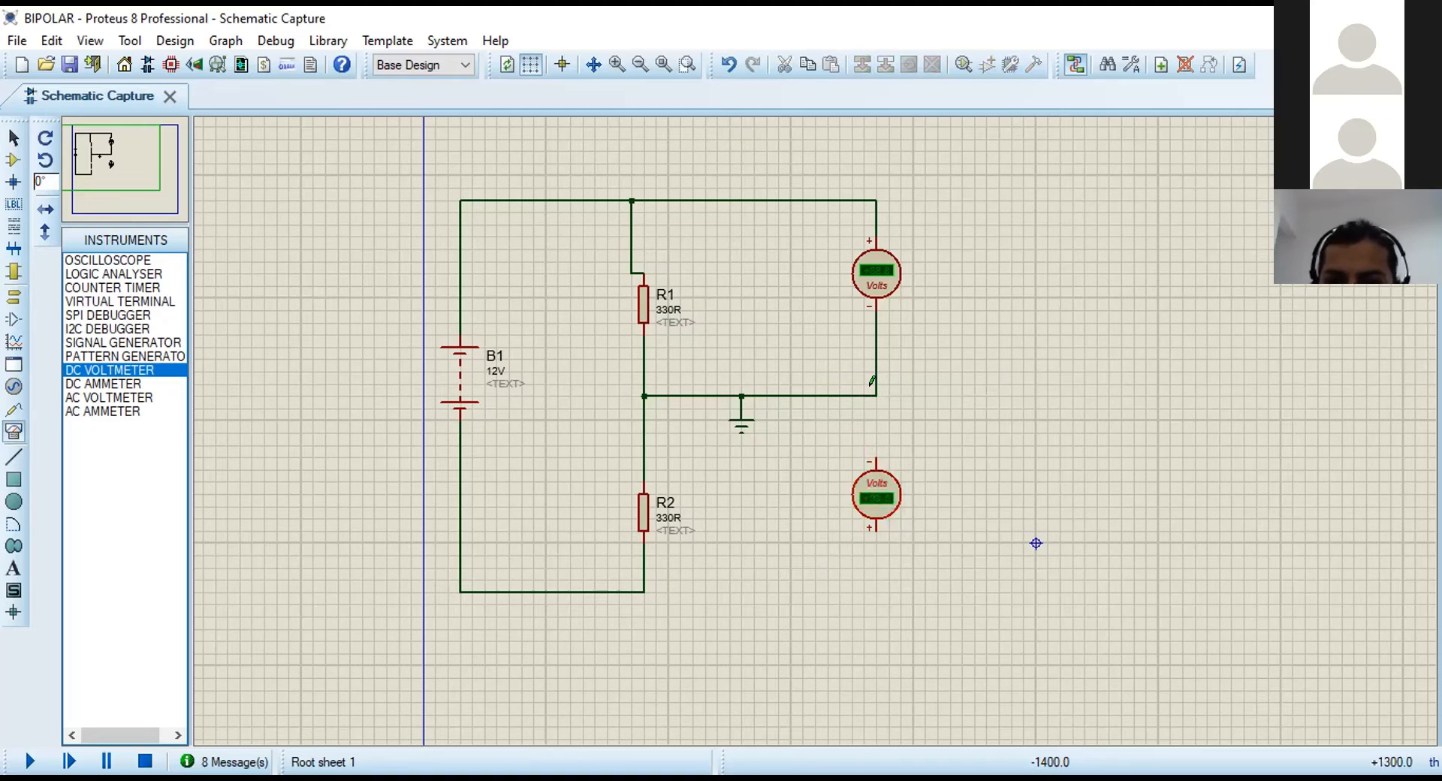
left_click(875, 396)
left_click(875, 456)
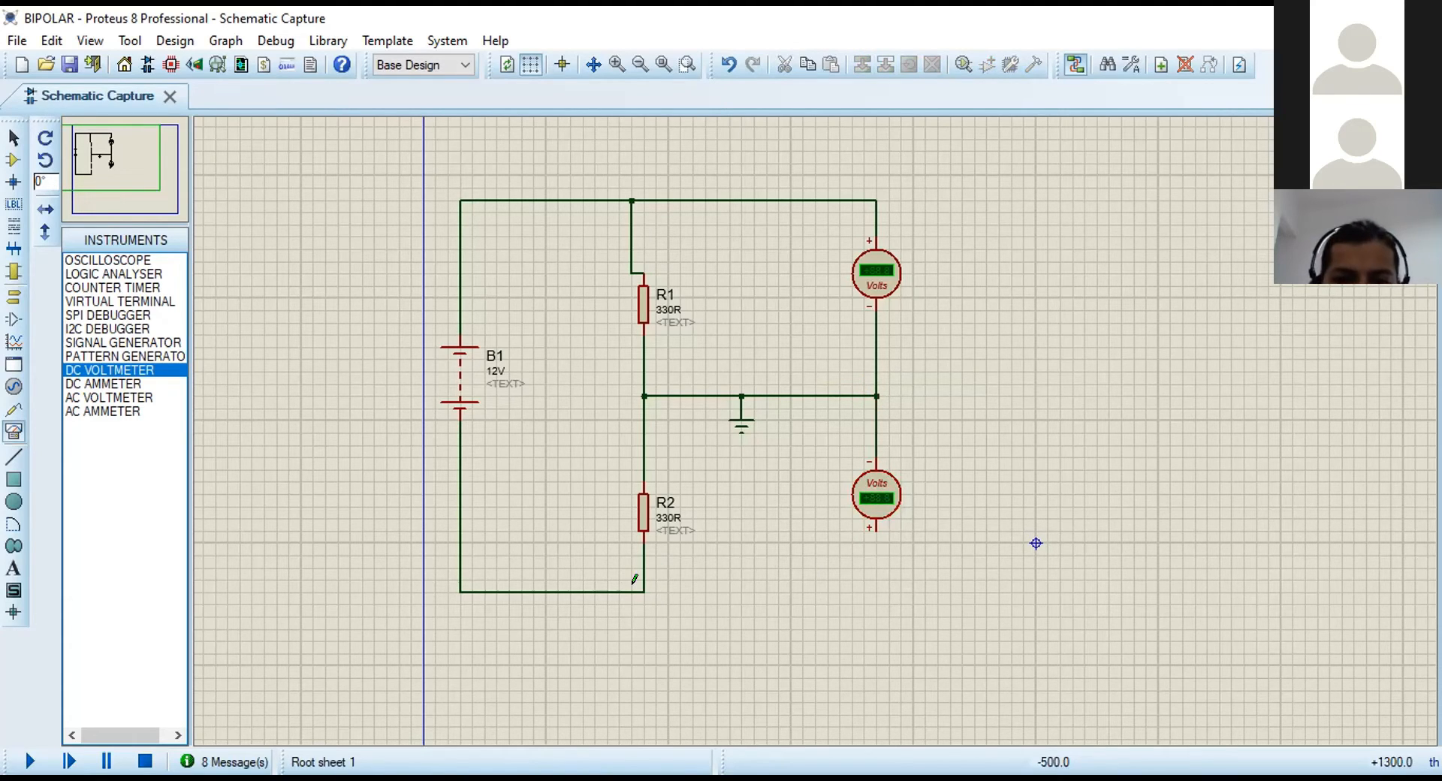
left_click(876, 527)
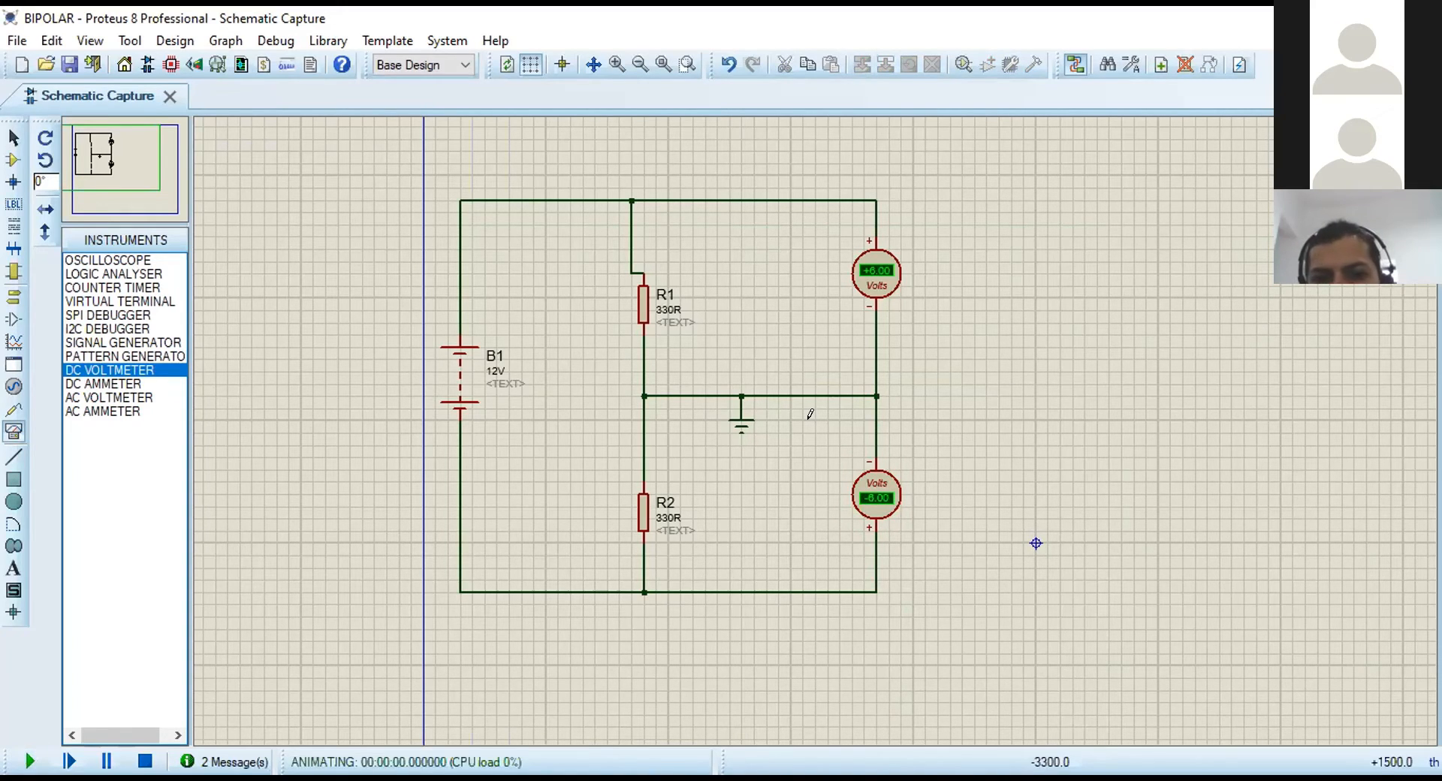
scroll(757, 236, "up", 1)
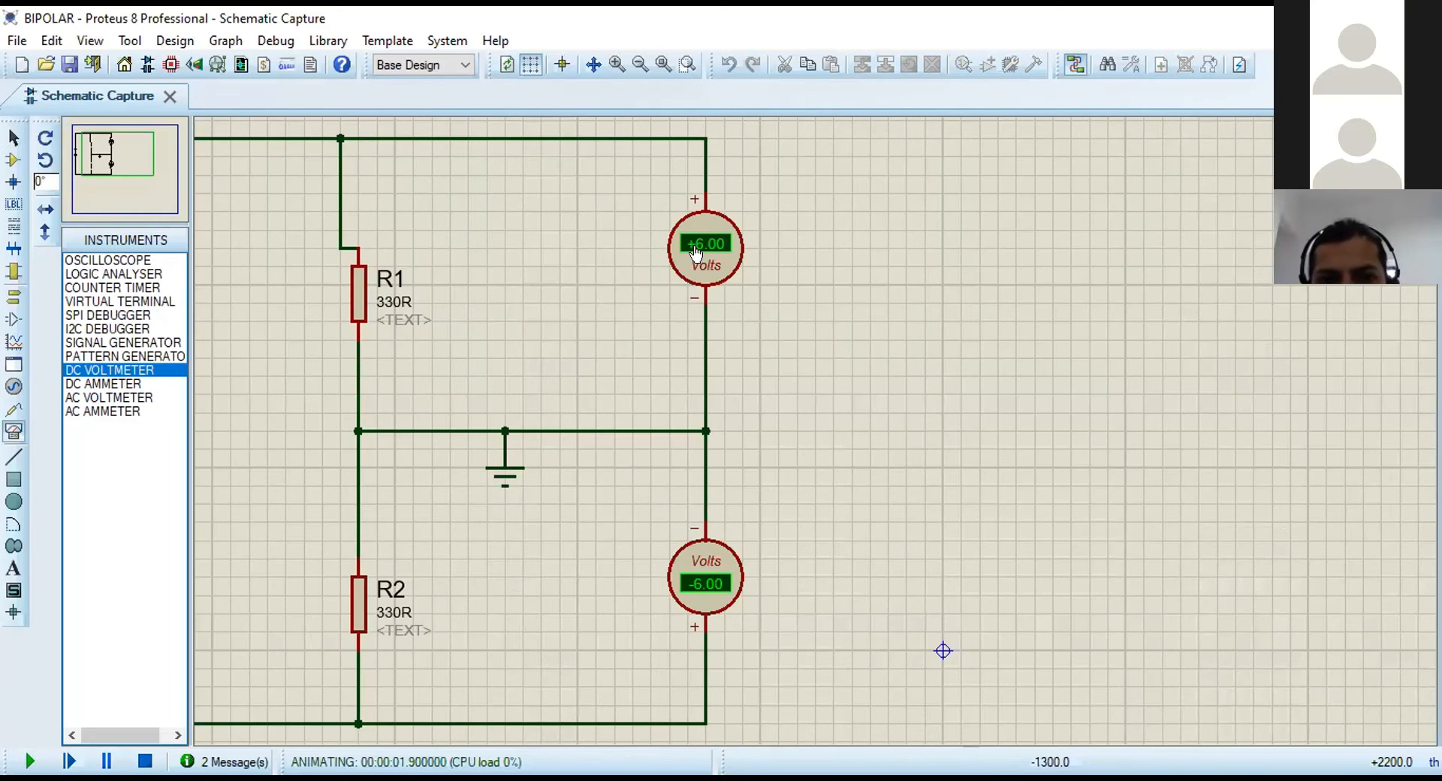
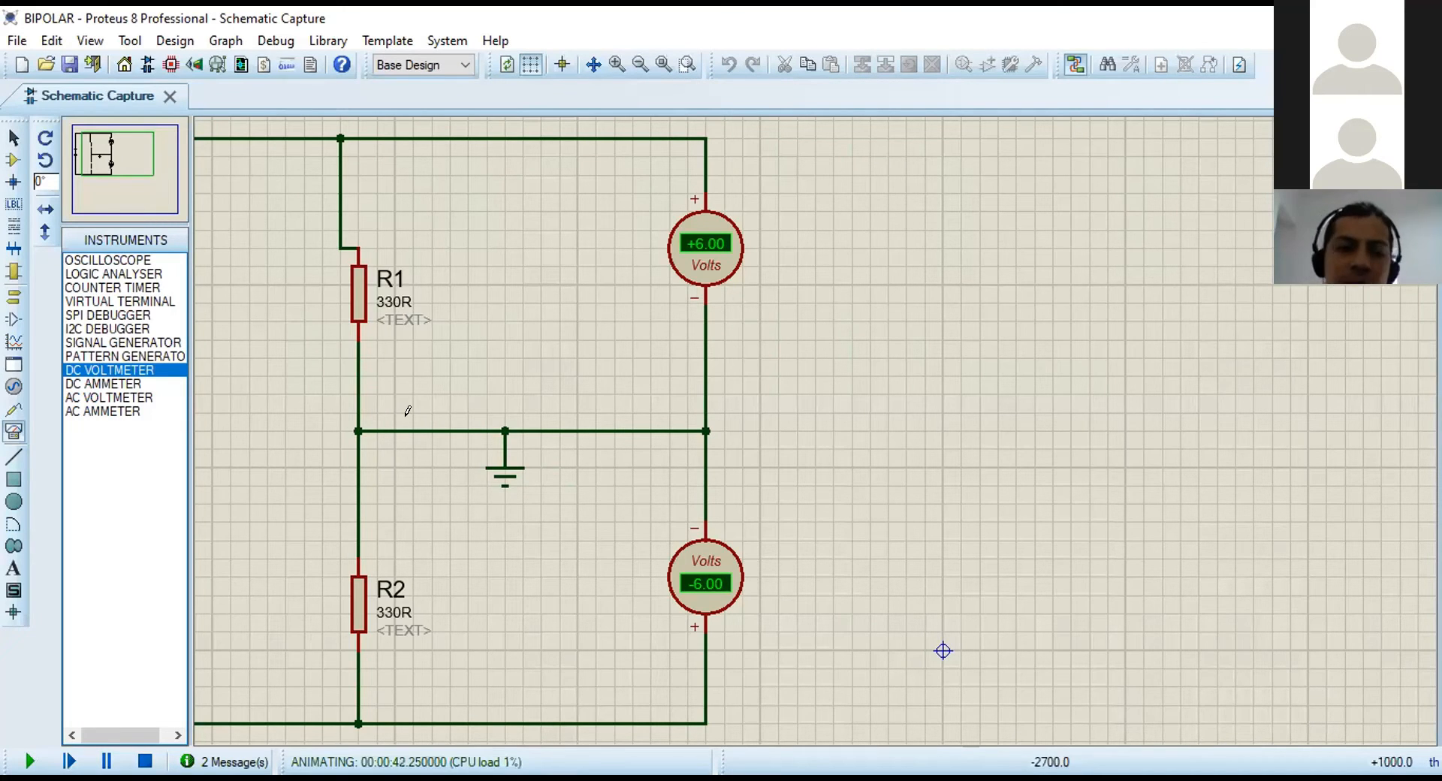
scroll(407, 411, "down", 1)
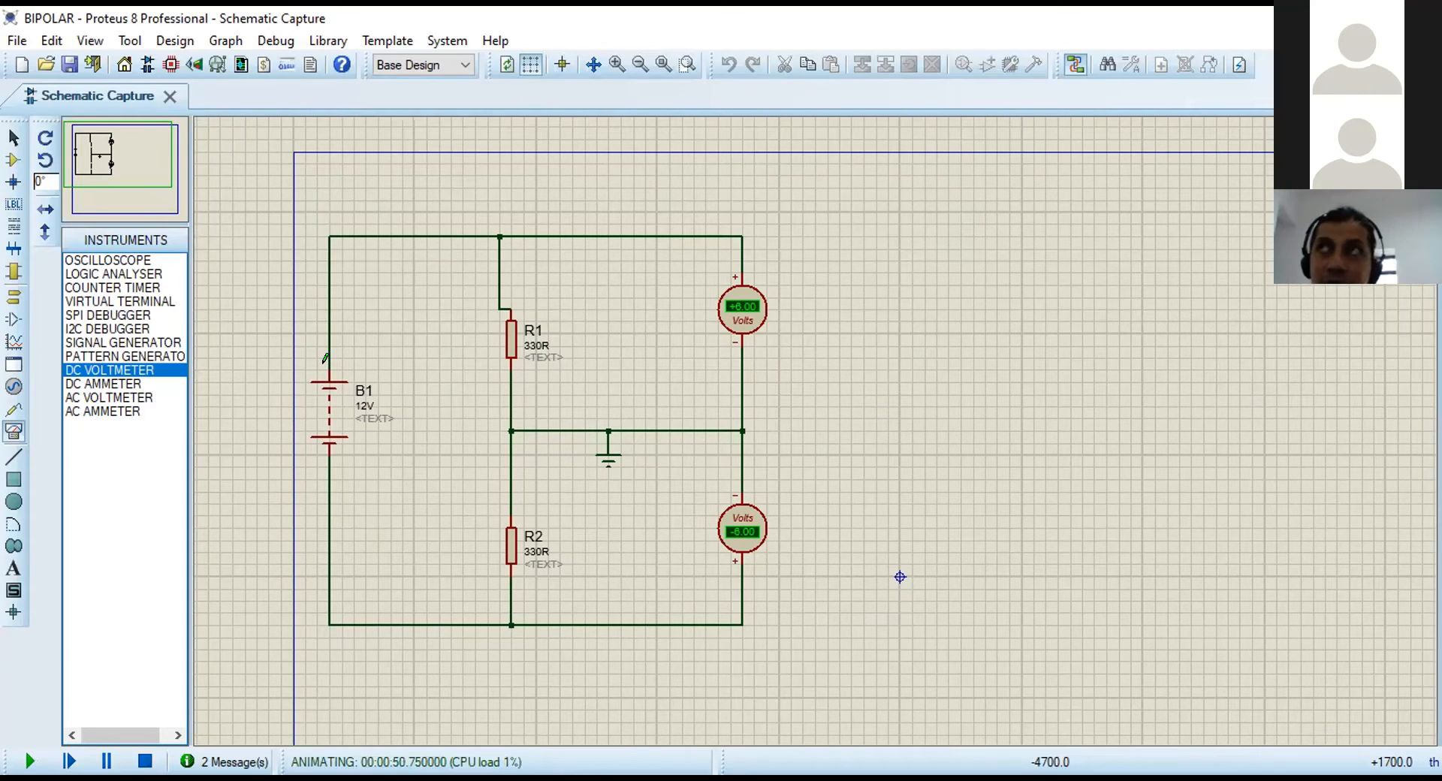
Stop the simulation, set battery B1's value to 24, and run it again.
left_click(357, 409)
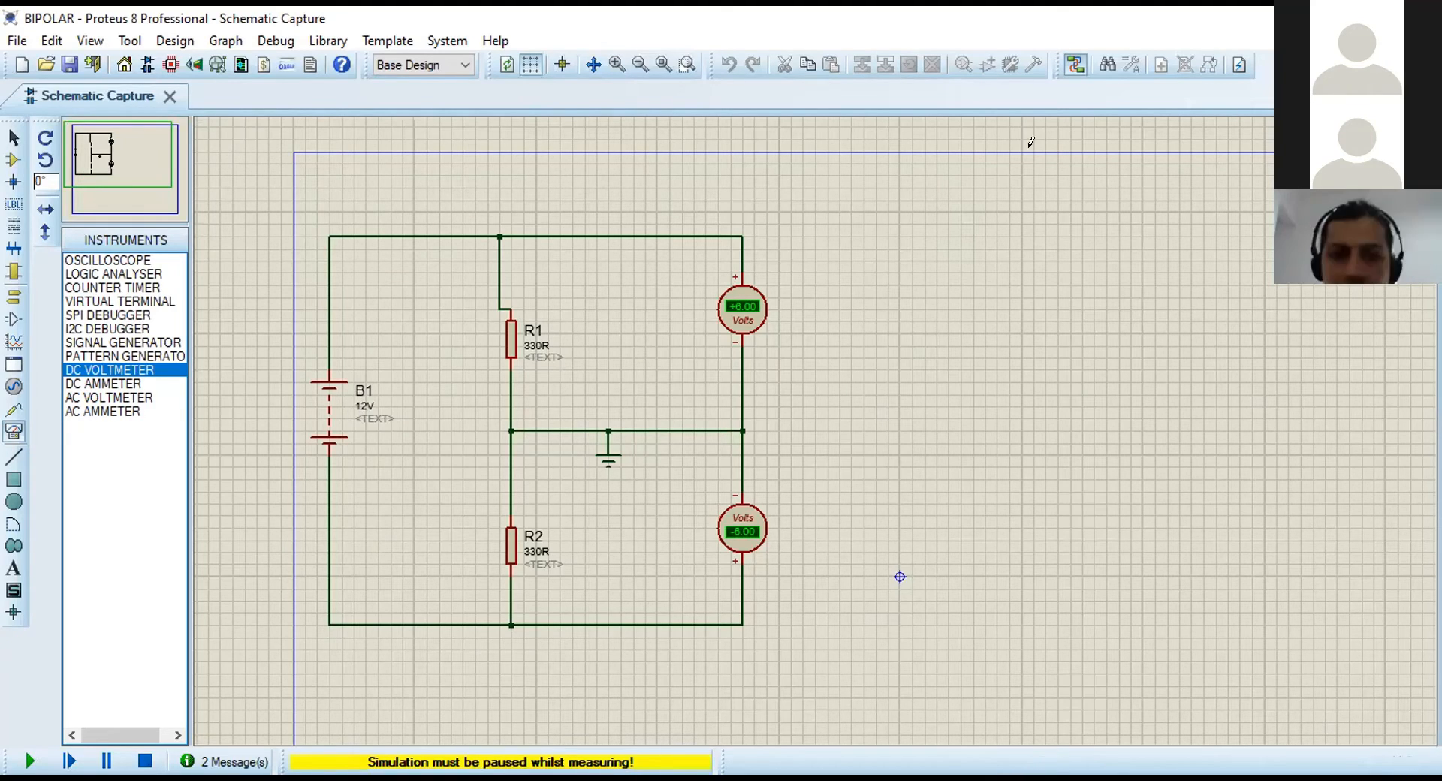
left_click(145, 761)
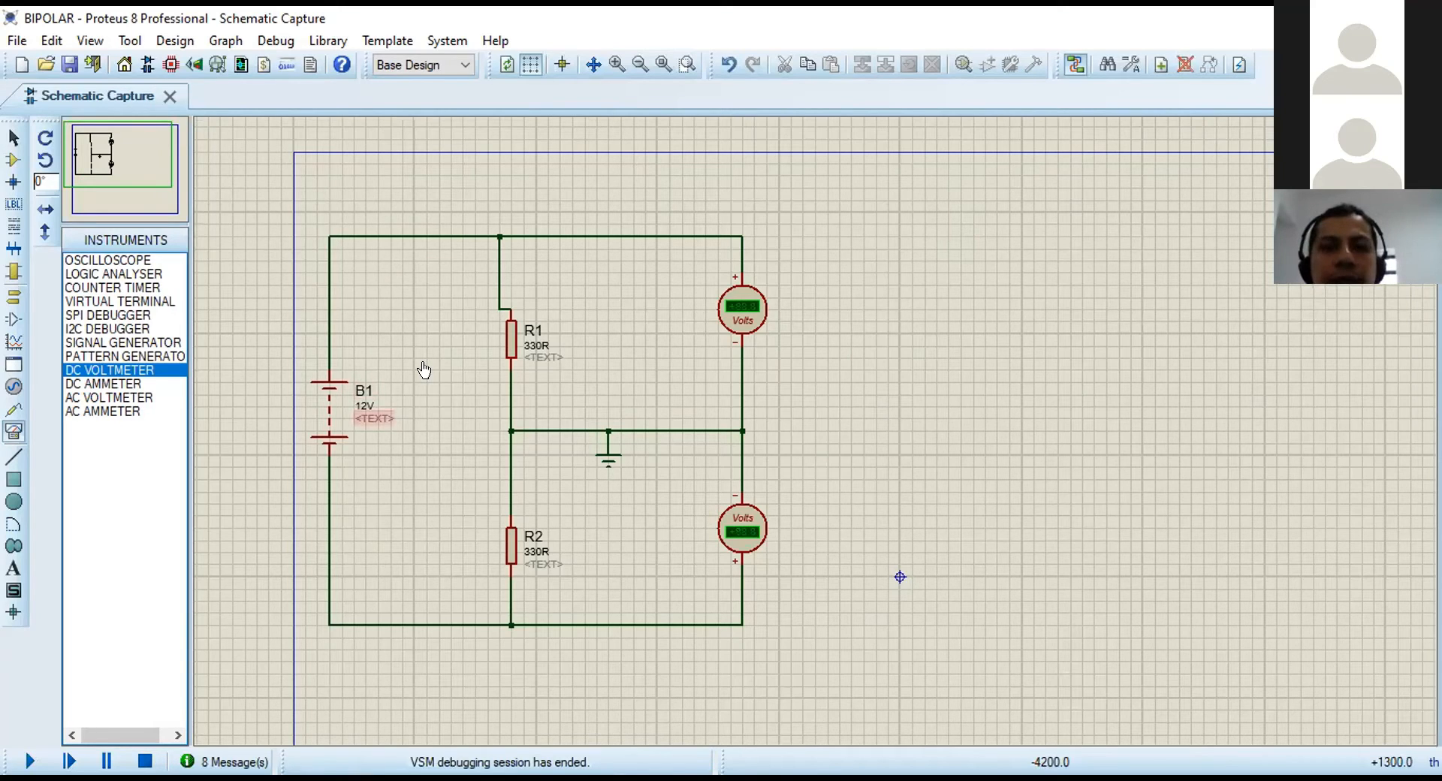
left_click(362, 405)
type("24")
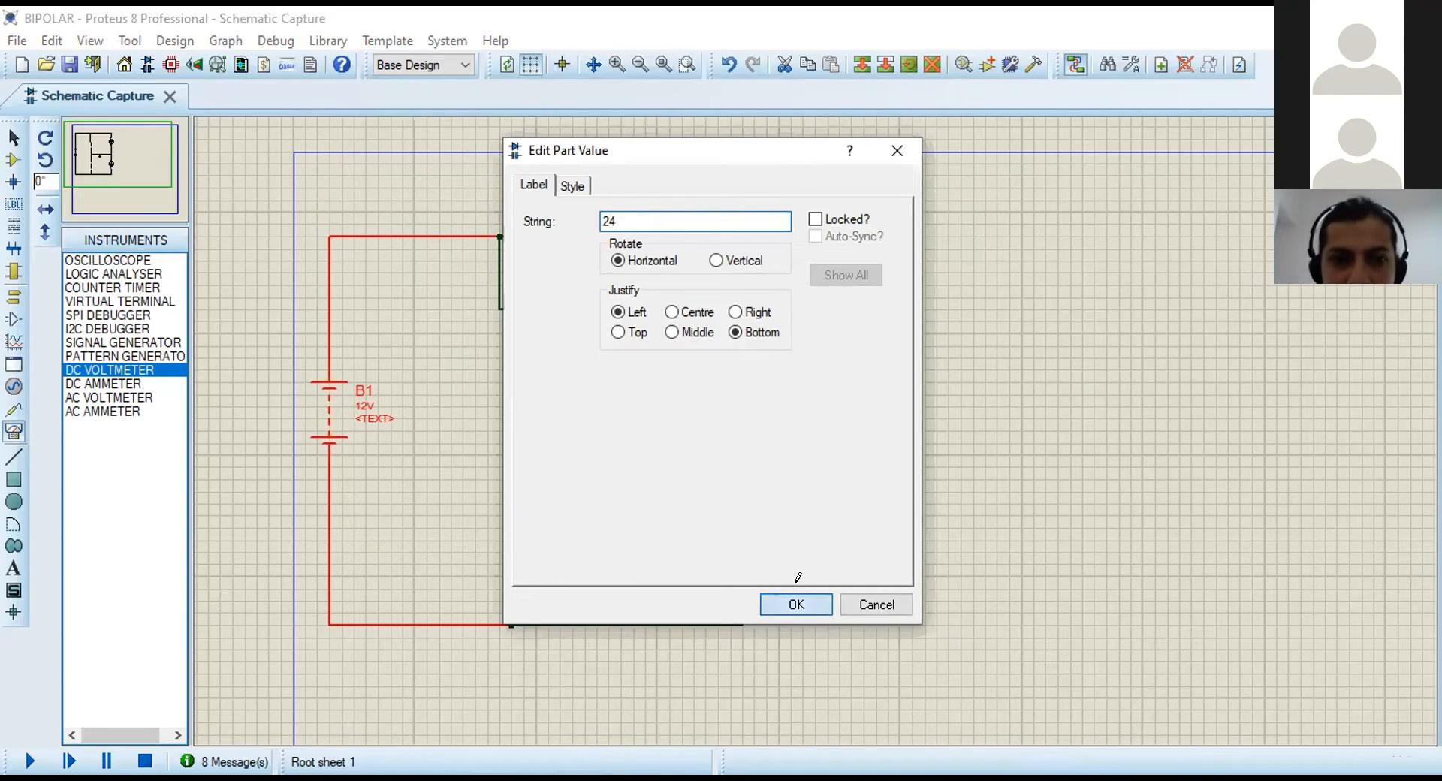
key("Return")
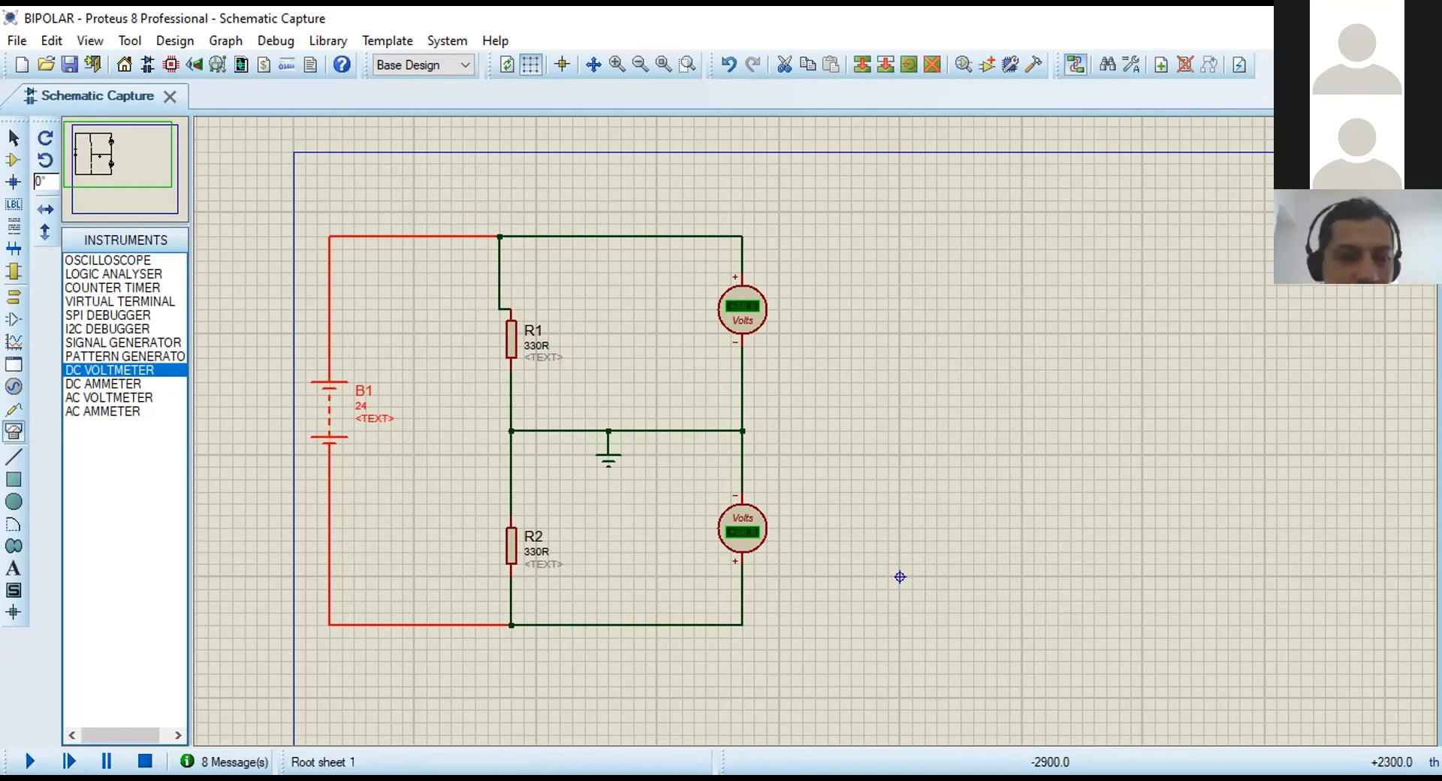
left_click(30, 761)
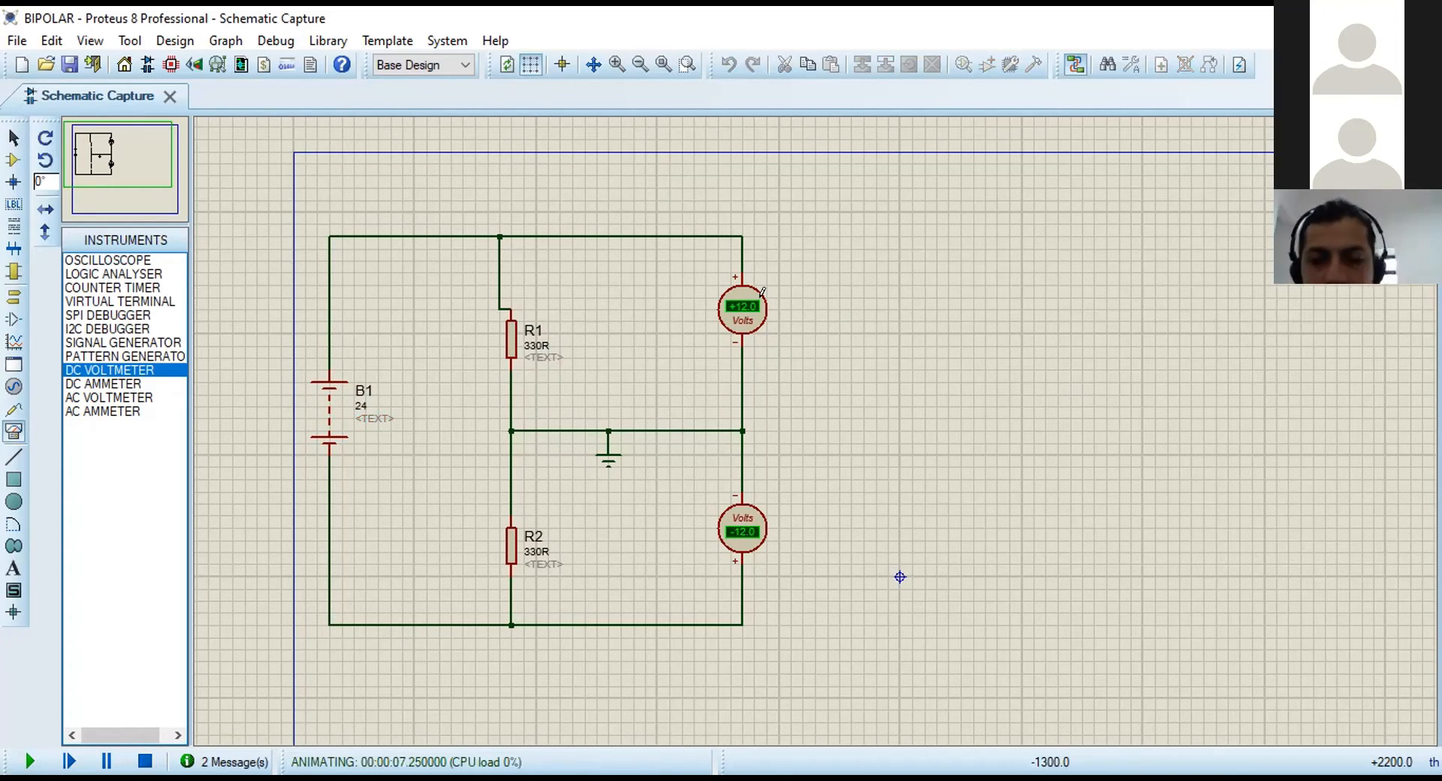
Stop the simulation and set battery B1's value to 12.
left_click(357, 408)
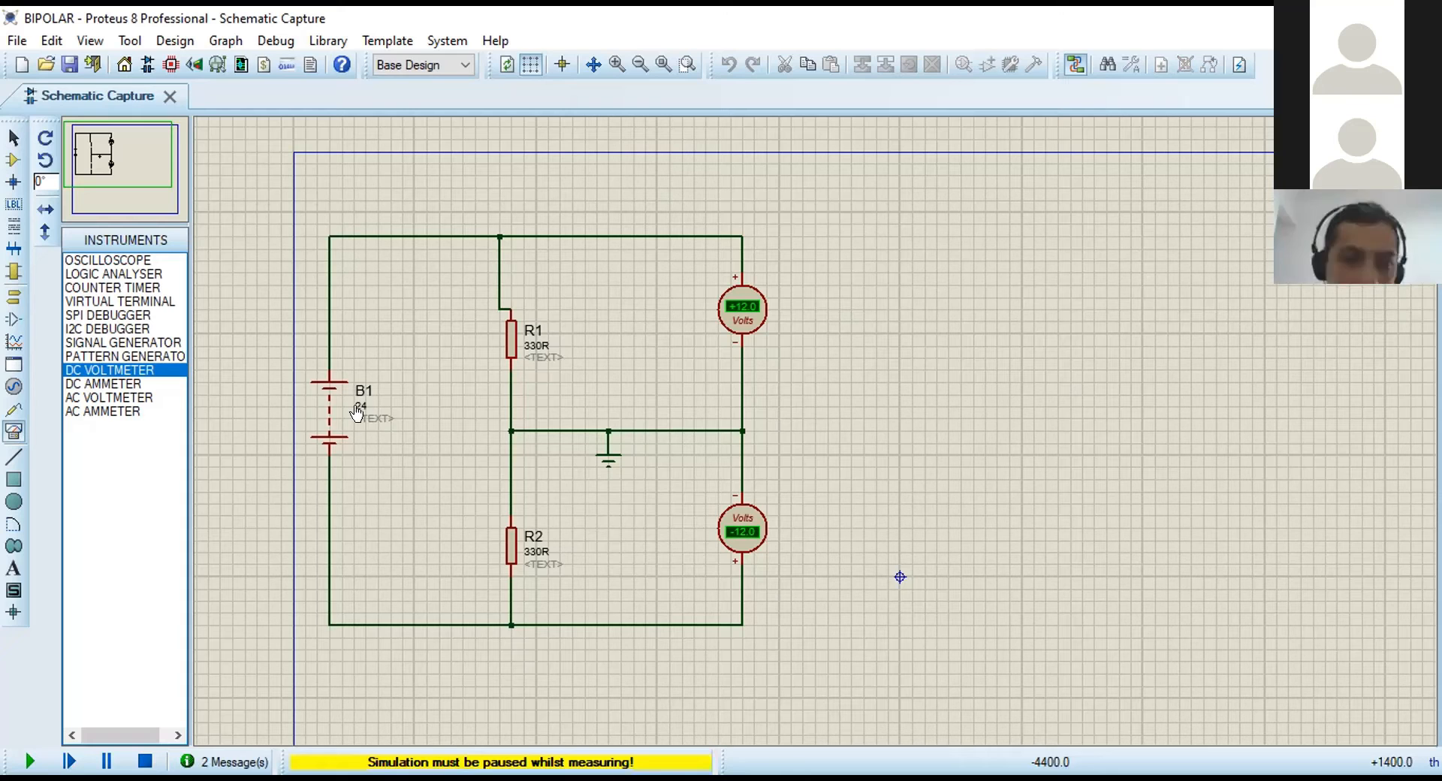
left_click(145, 761)
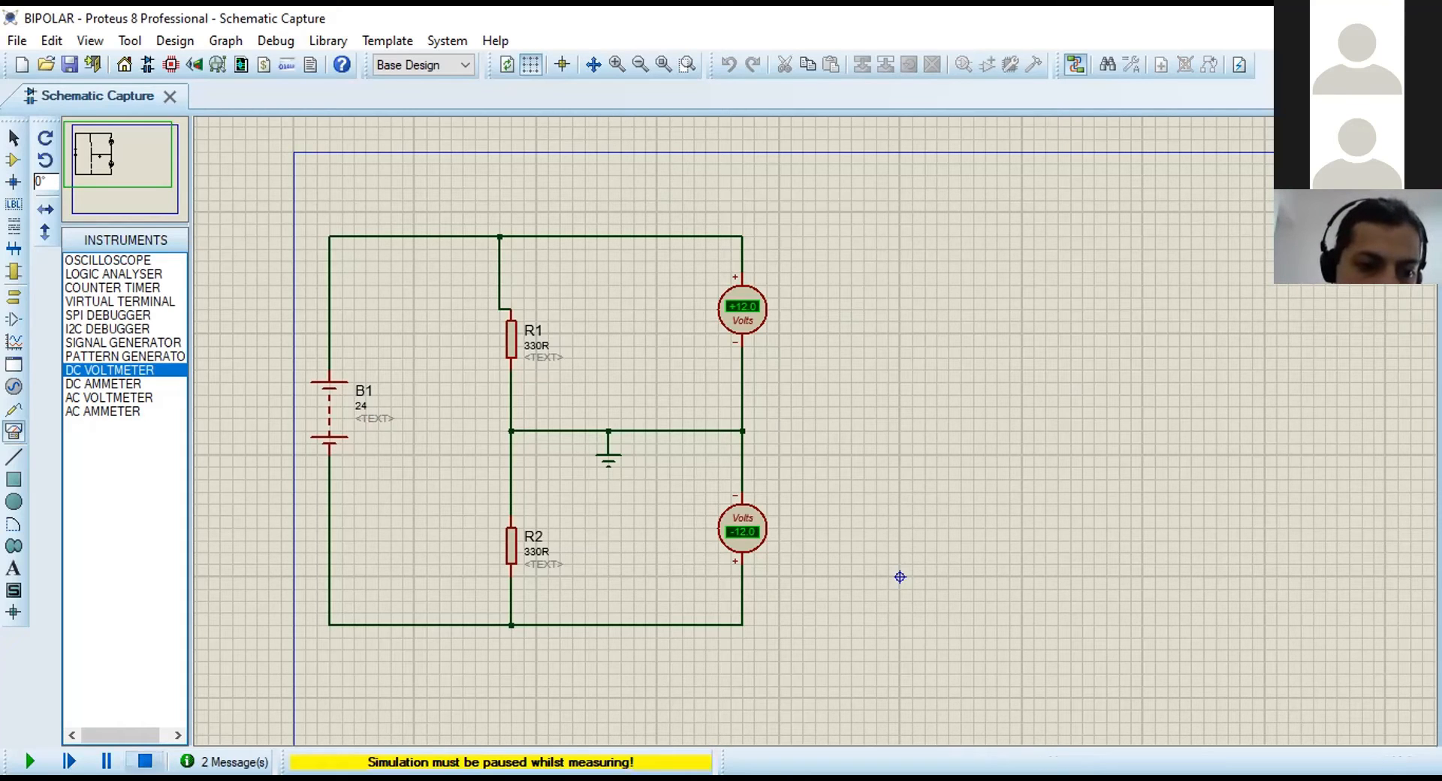
left_click(365, 424)
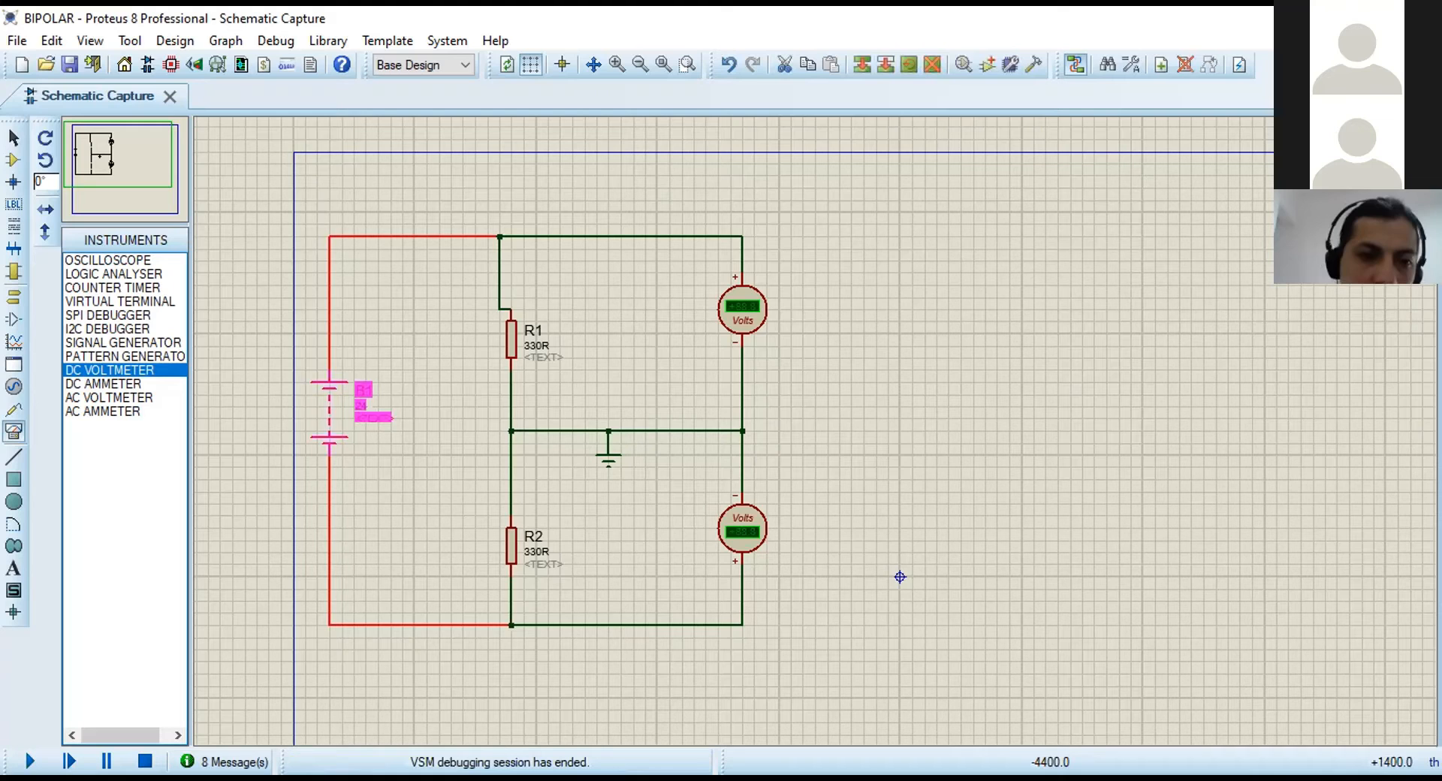
double_click(362, 408)
type("12")
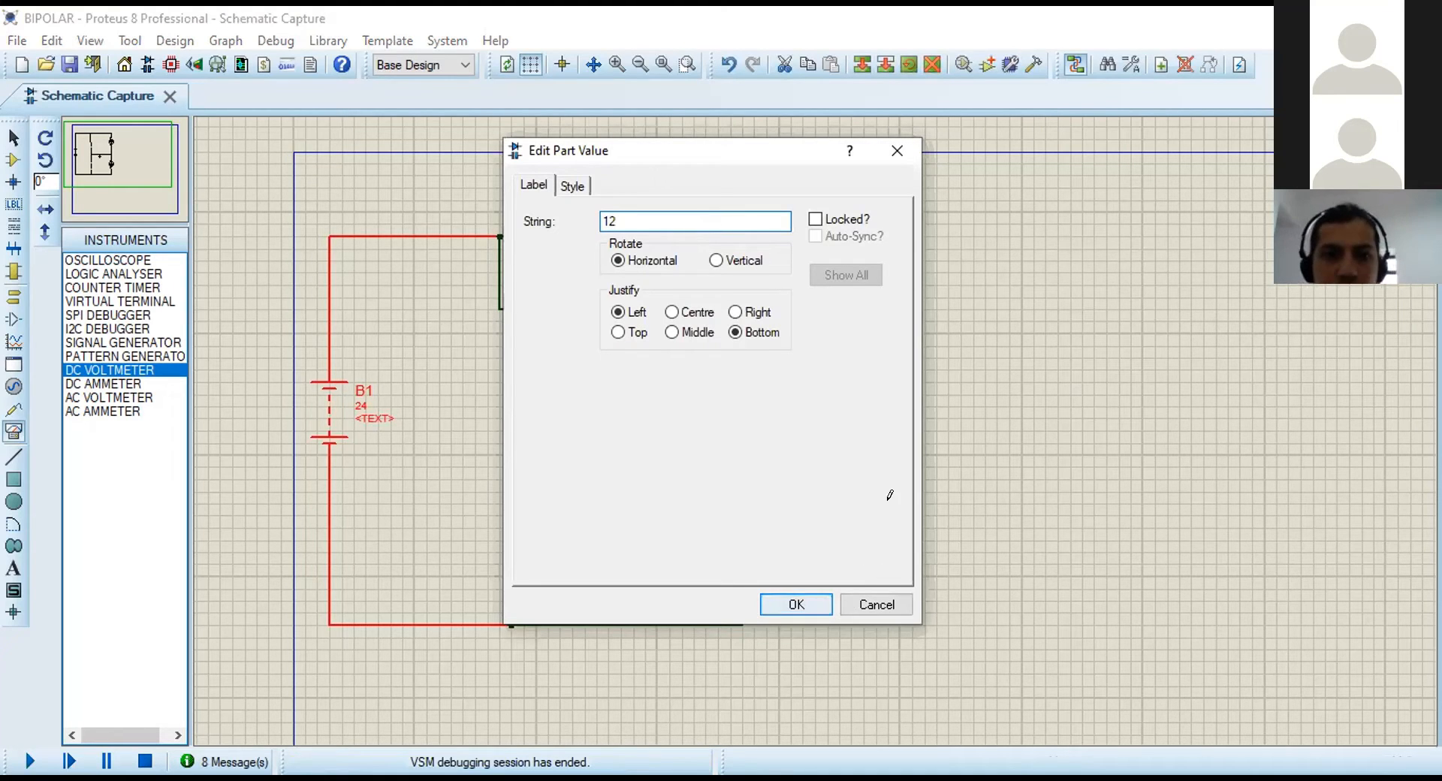
key("Return")
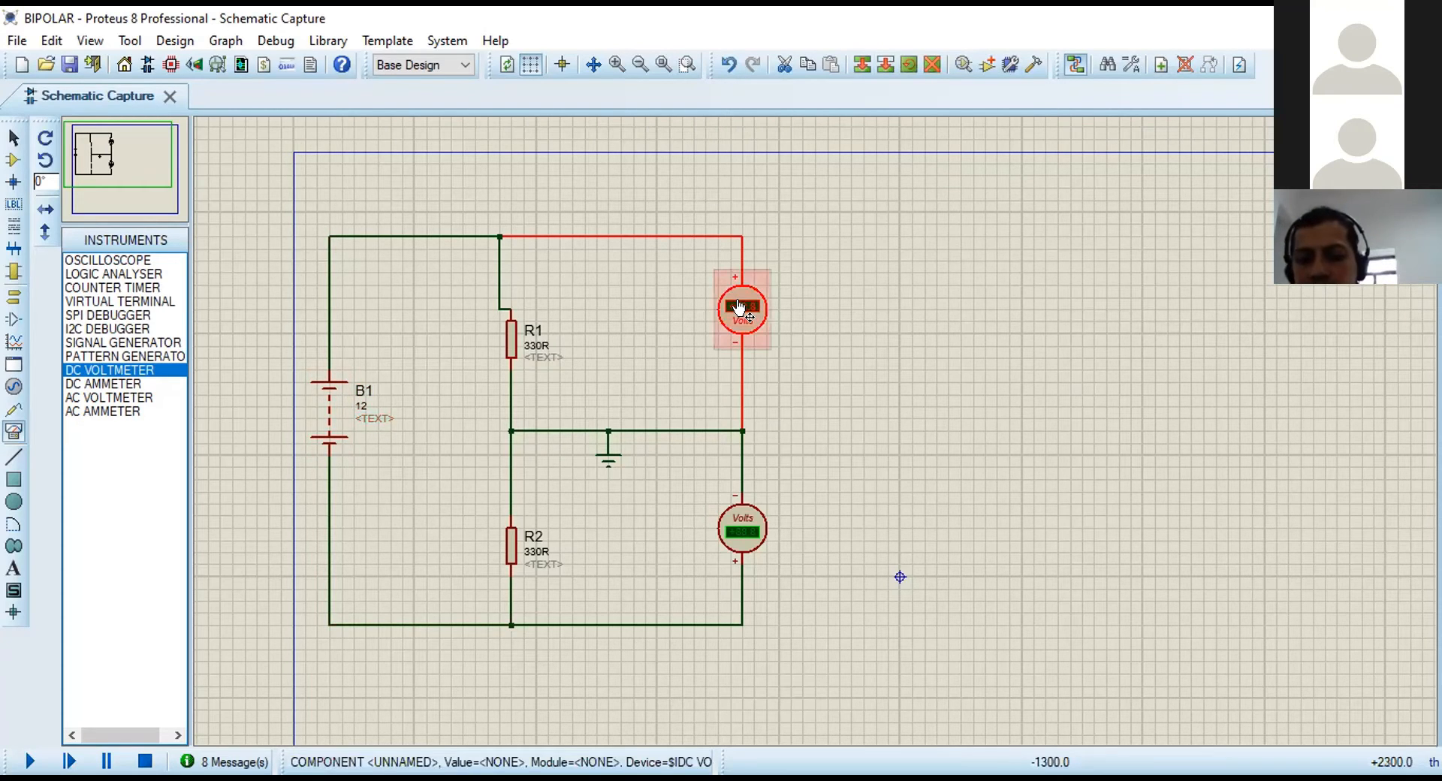
Delete both DC voltmeters and the leftover wire stub extending past the ground connection.
key("Delete")
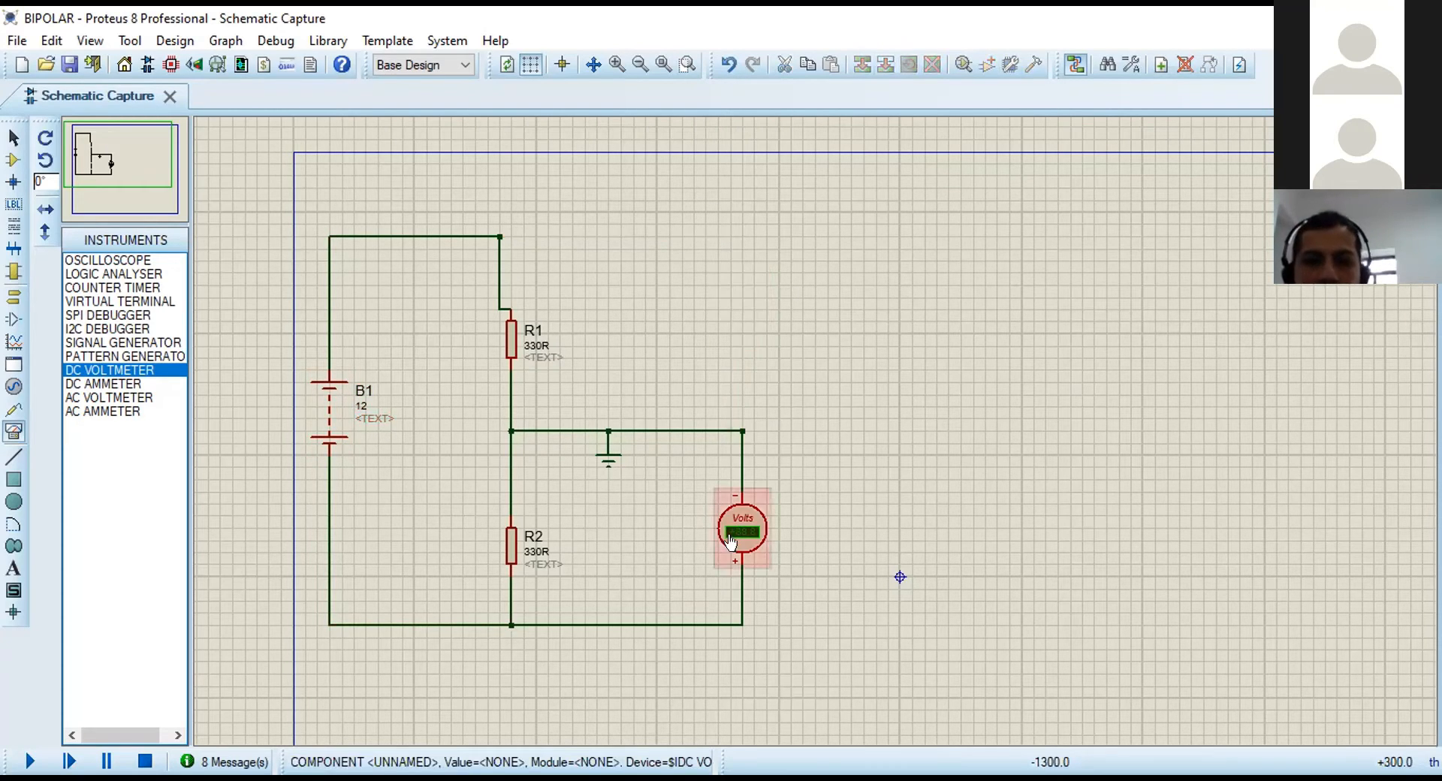
left_click(730, 541)
key("Delete")
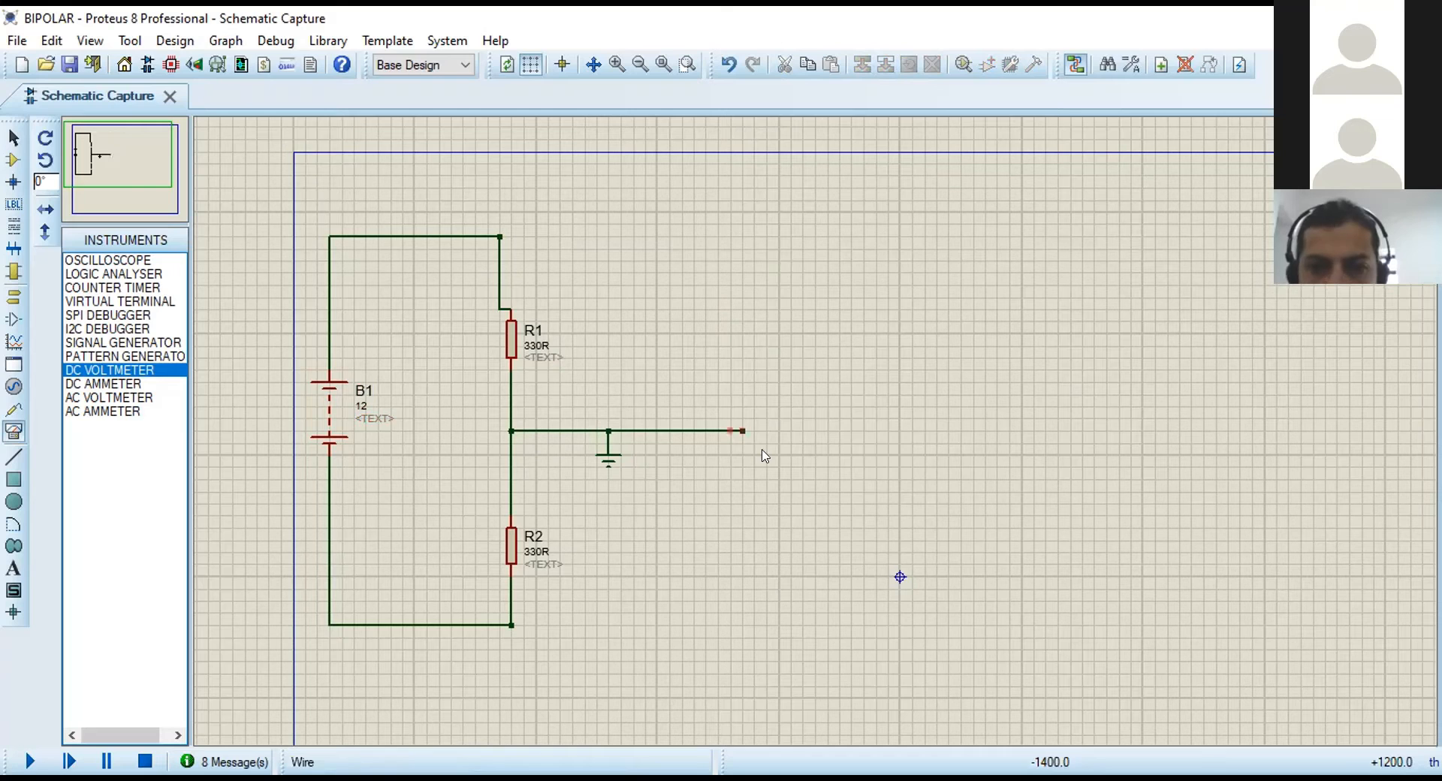
right_click(782, 489)
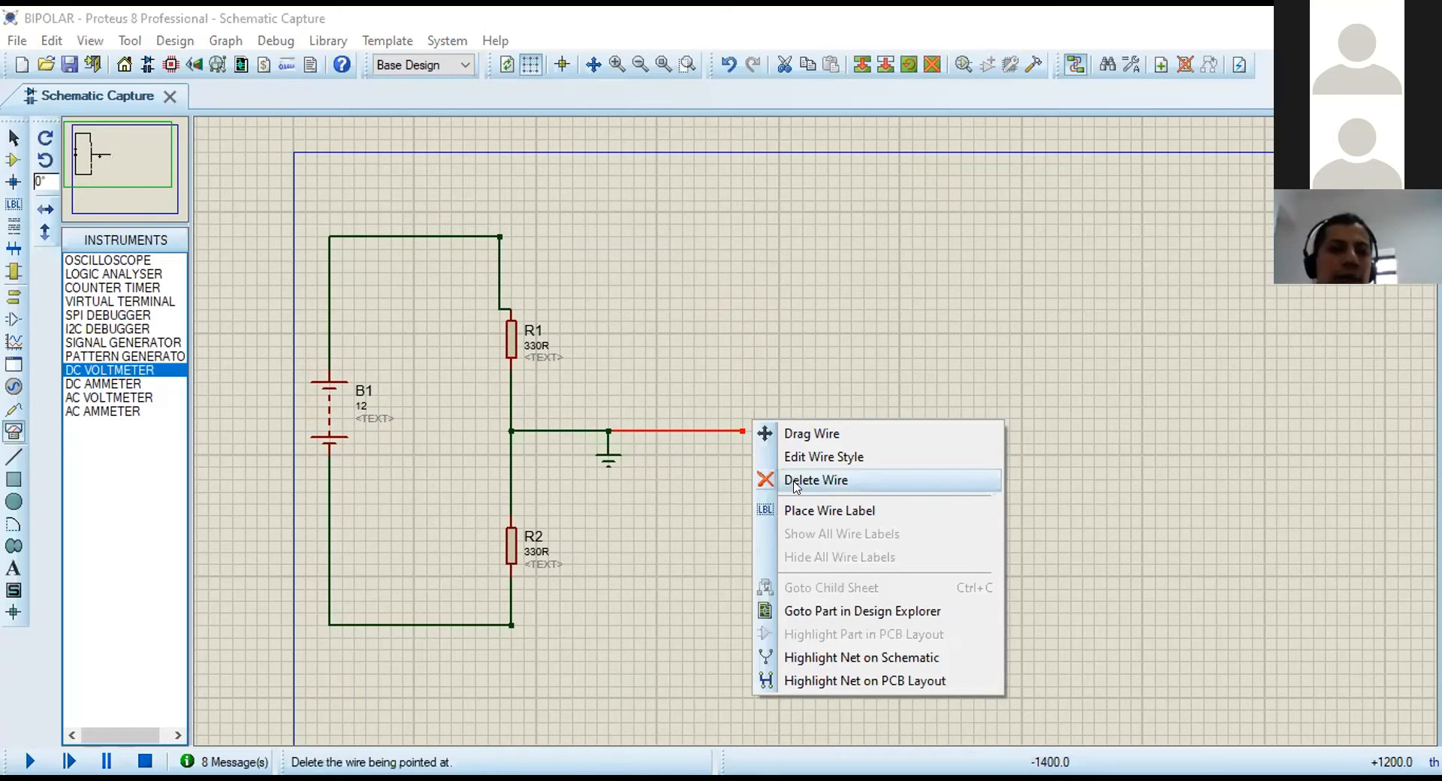
left_click(795, 484)
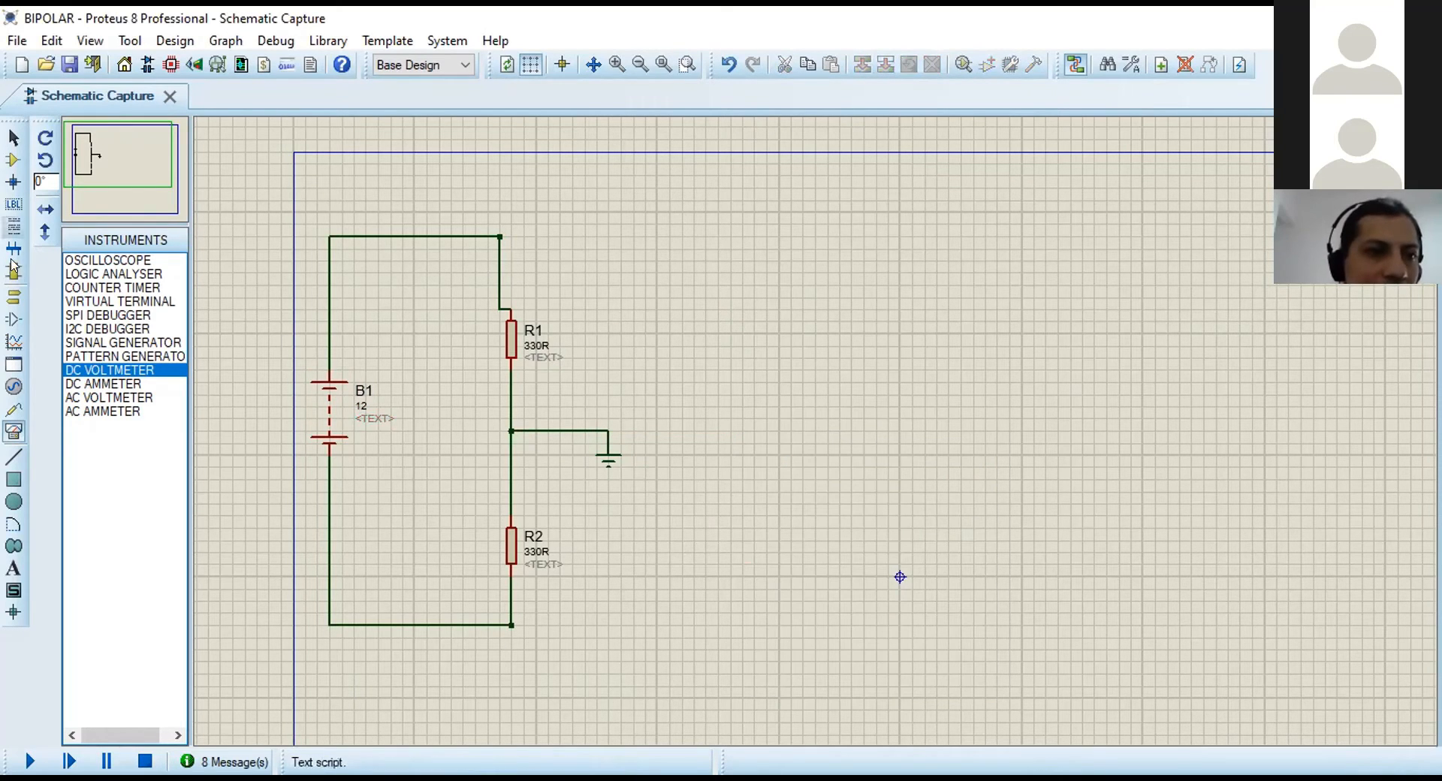
Place a 7805 regulator level with the upper supply rail and a 7905 directly below it, level with the lower rail.
left_click(13, 160)
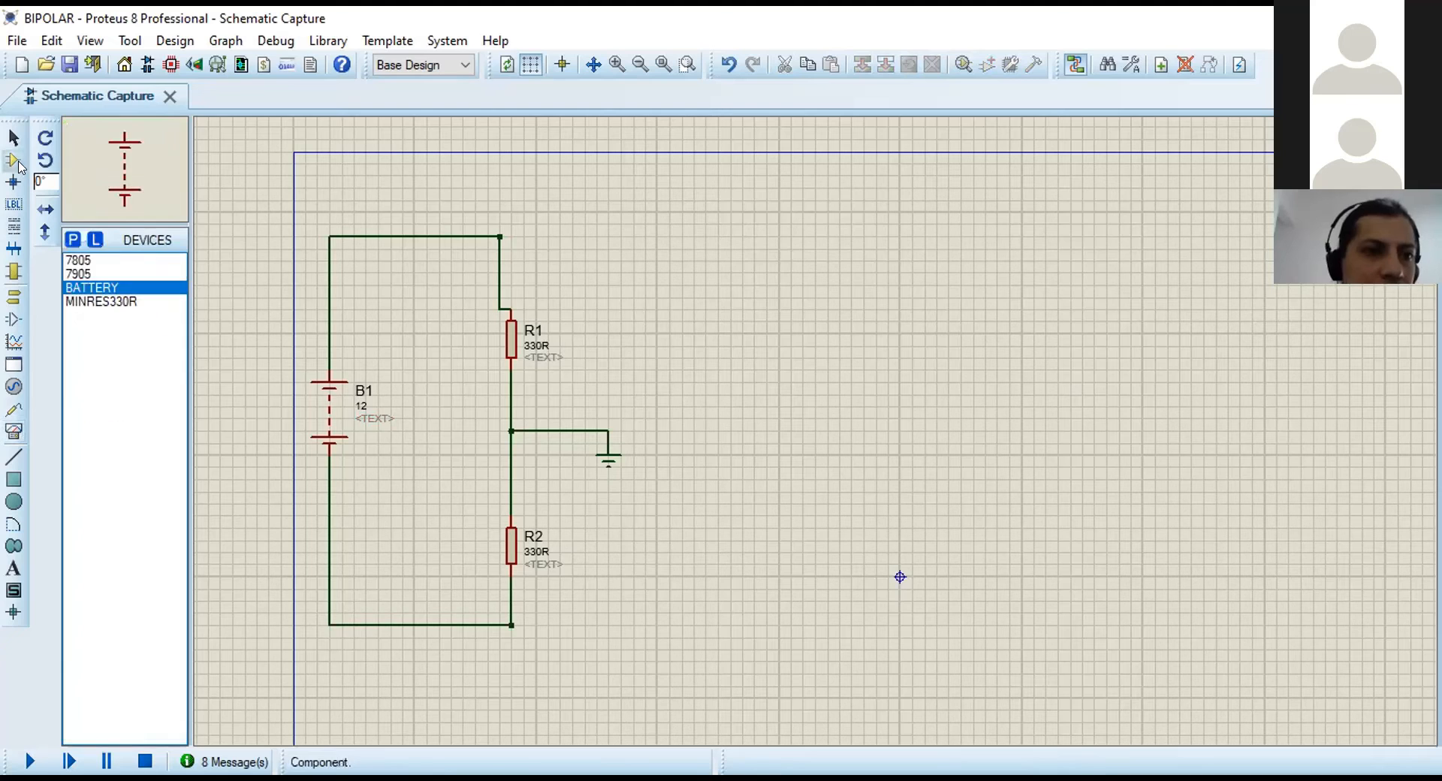
left_click(106, 262)
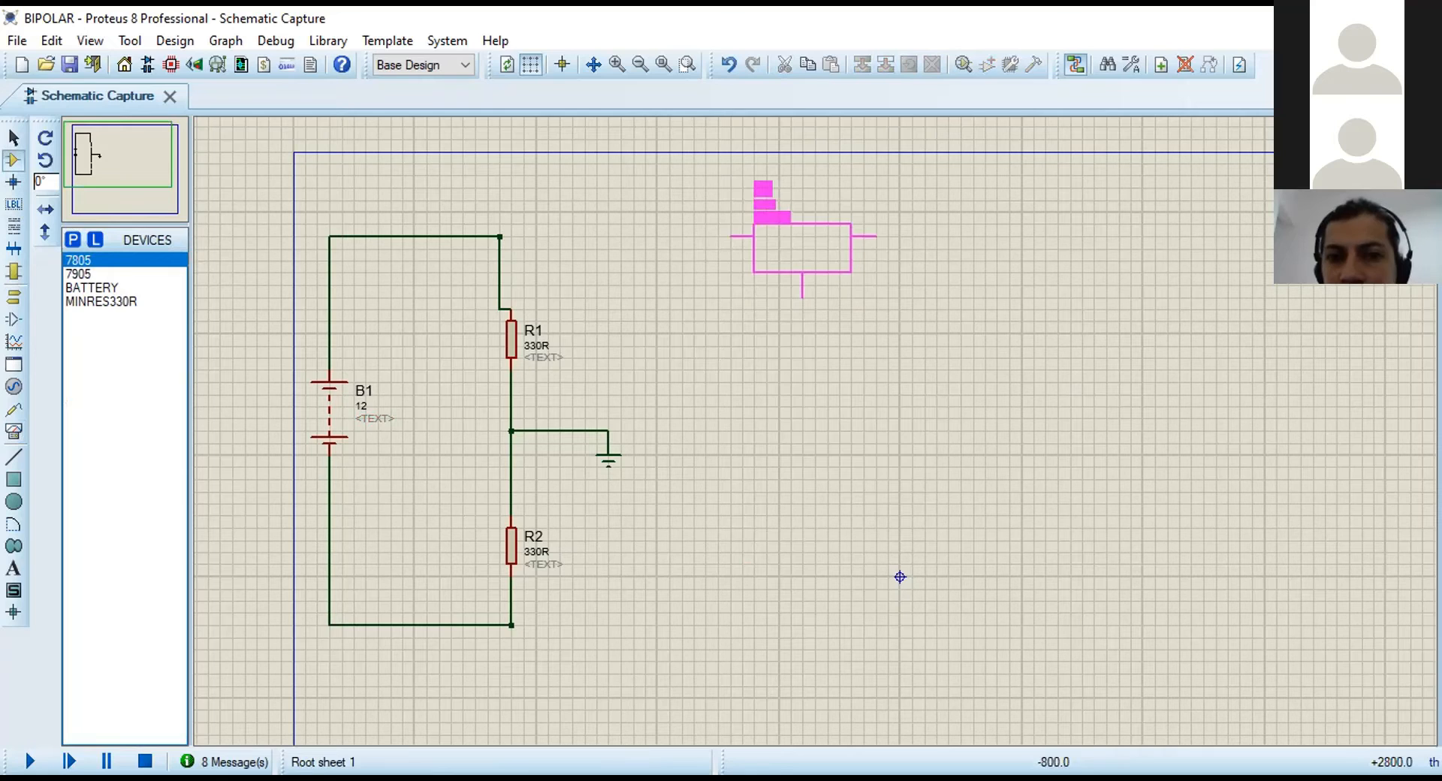
left_click(802, 248)
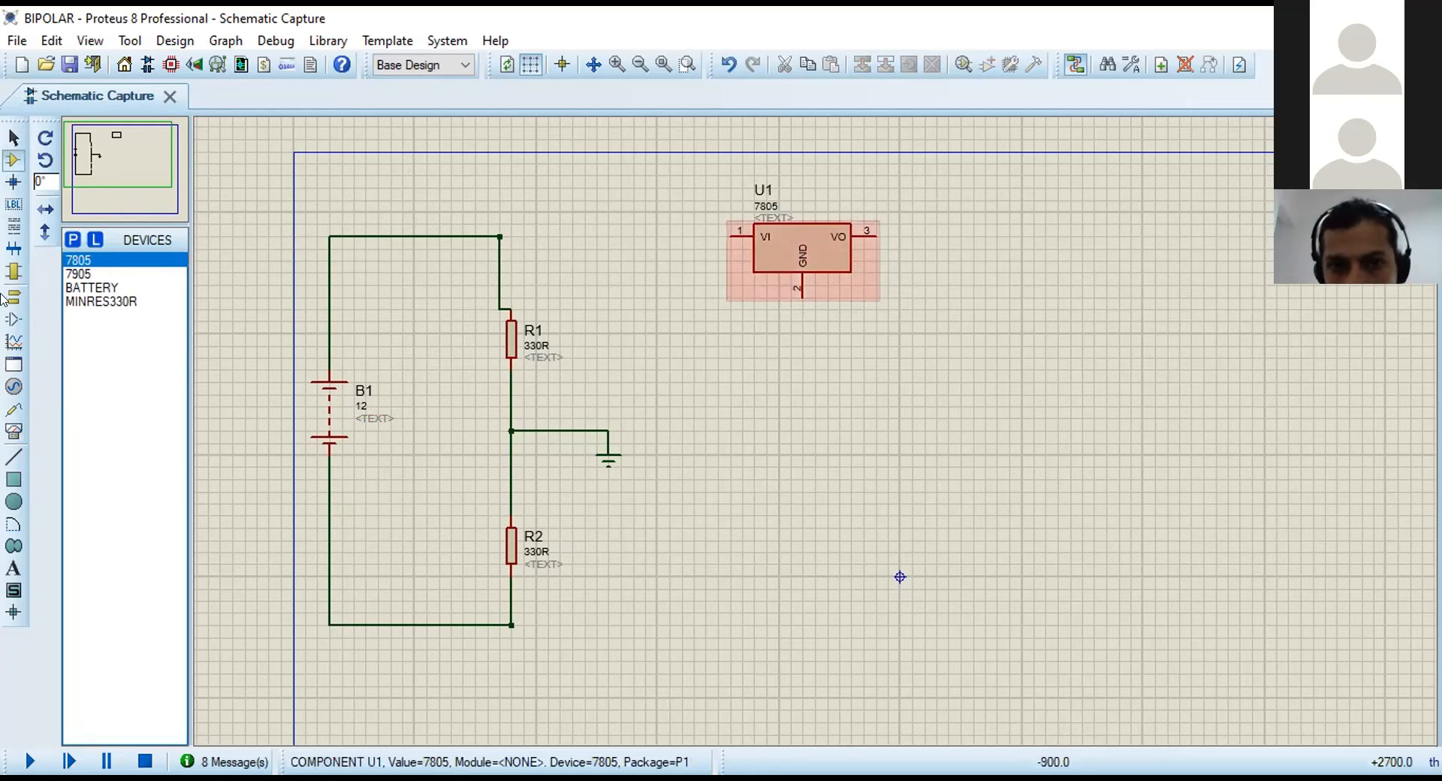
left_click(98, 274)
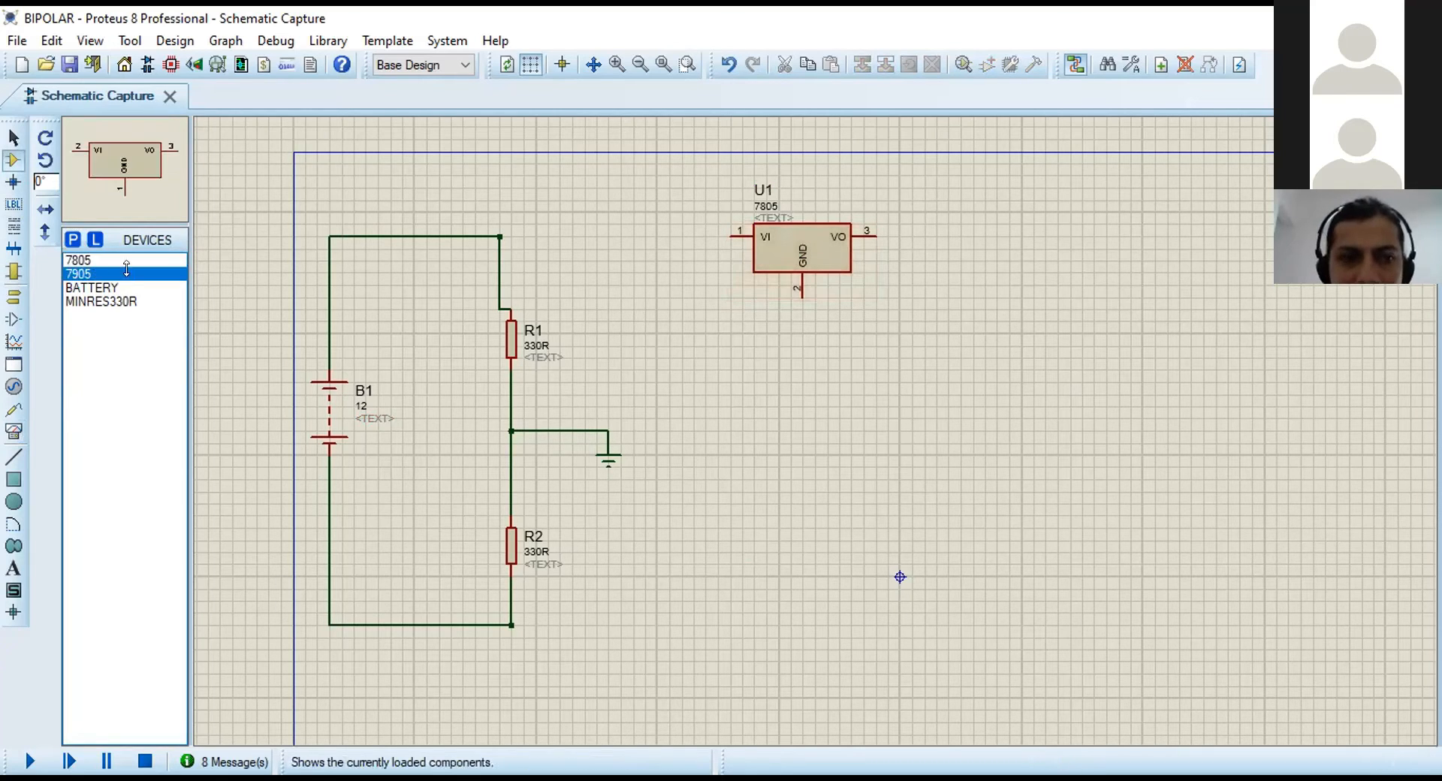
left_click(109, 170)
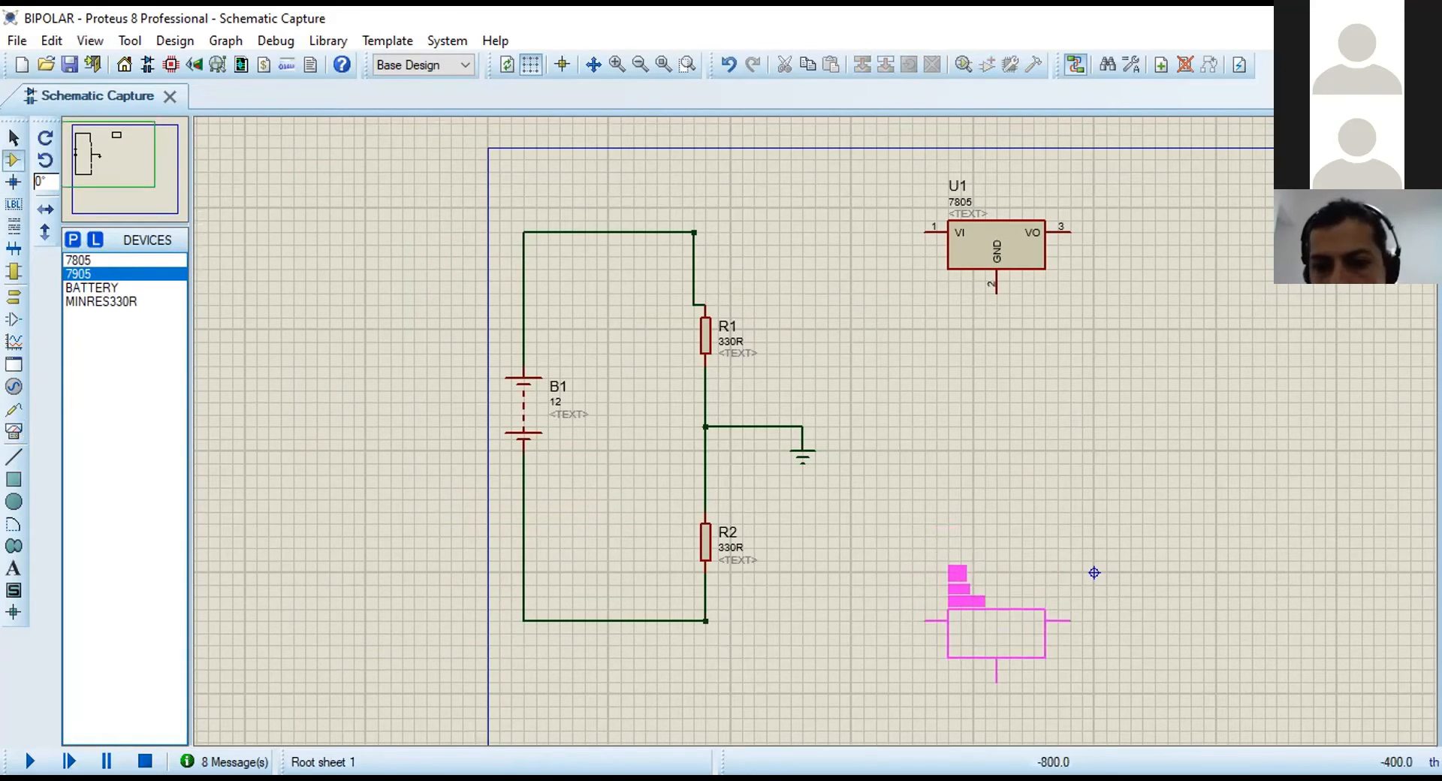
left_click(996, 633)
Mirror the 7905 regulator vertically so its GND pin faces up toward the 7805.
left_click(14, 138)
left_click_drag(838, 536, 1092, 710)
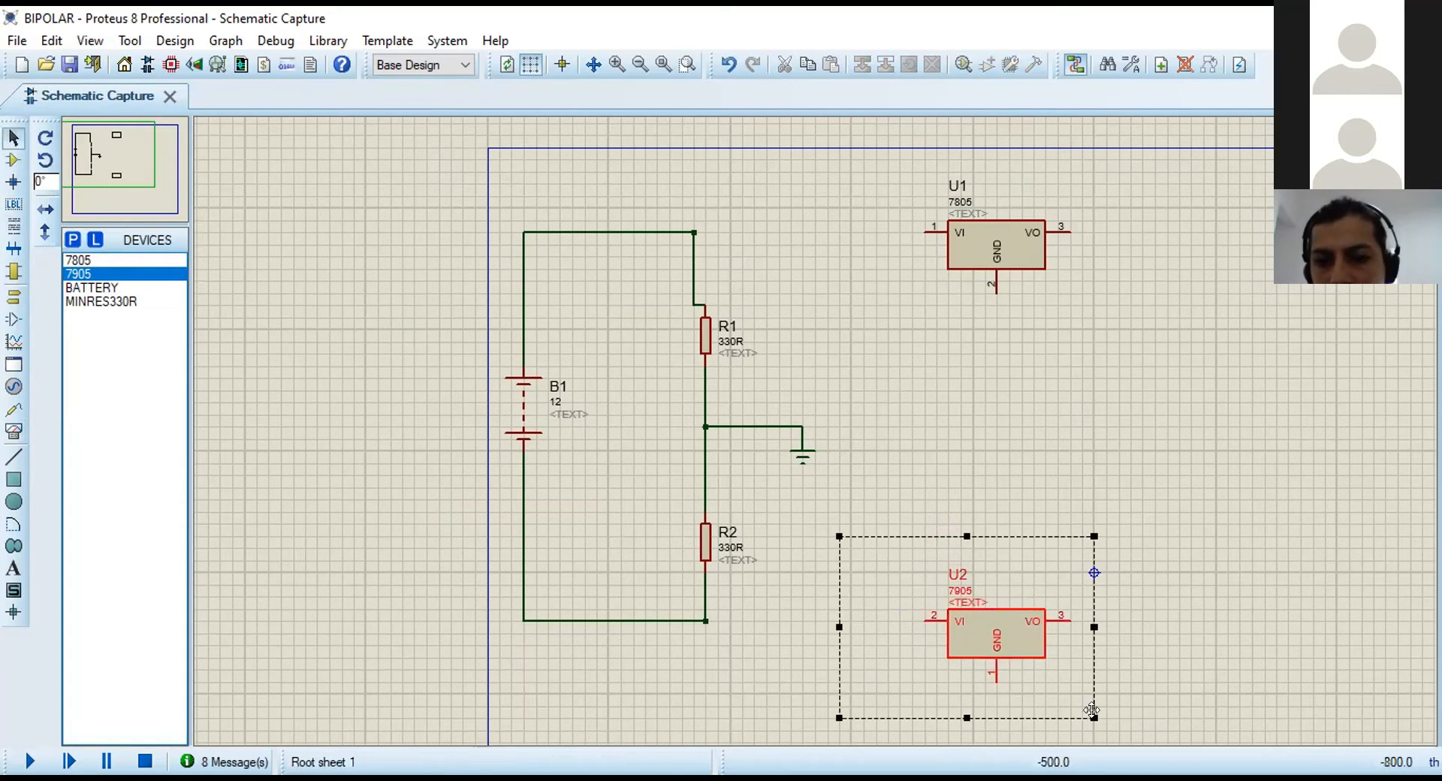
right_click(1092, 318)
left_click(1093, 314)
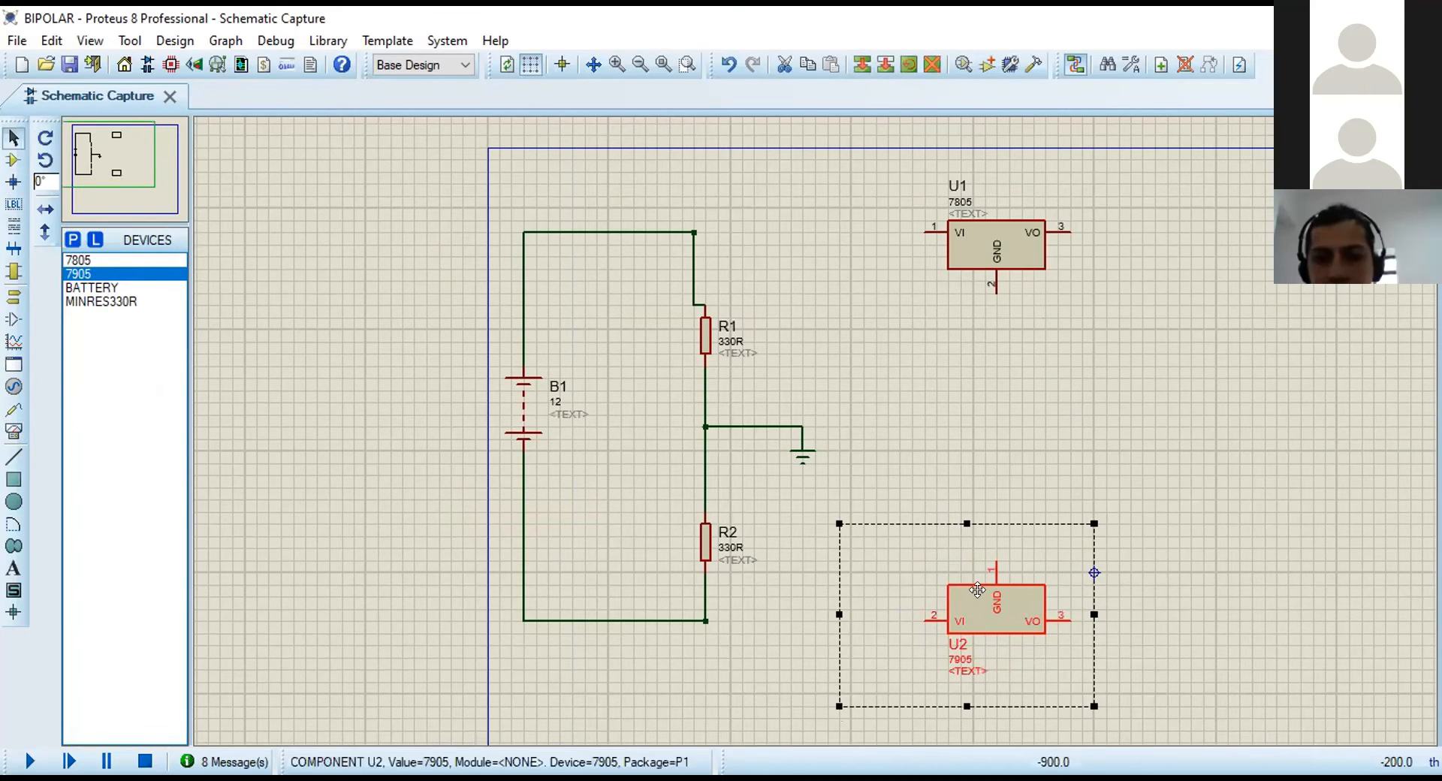
left_click(747, 559)
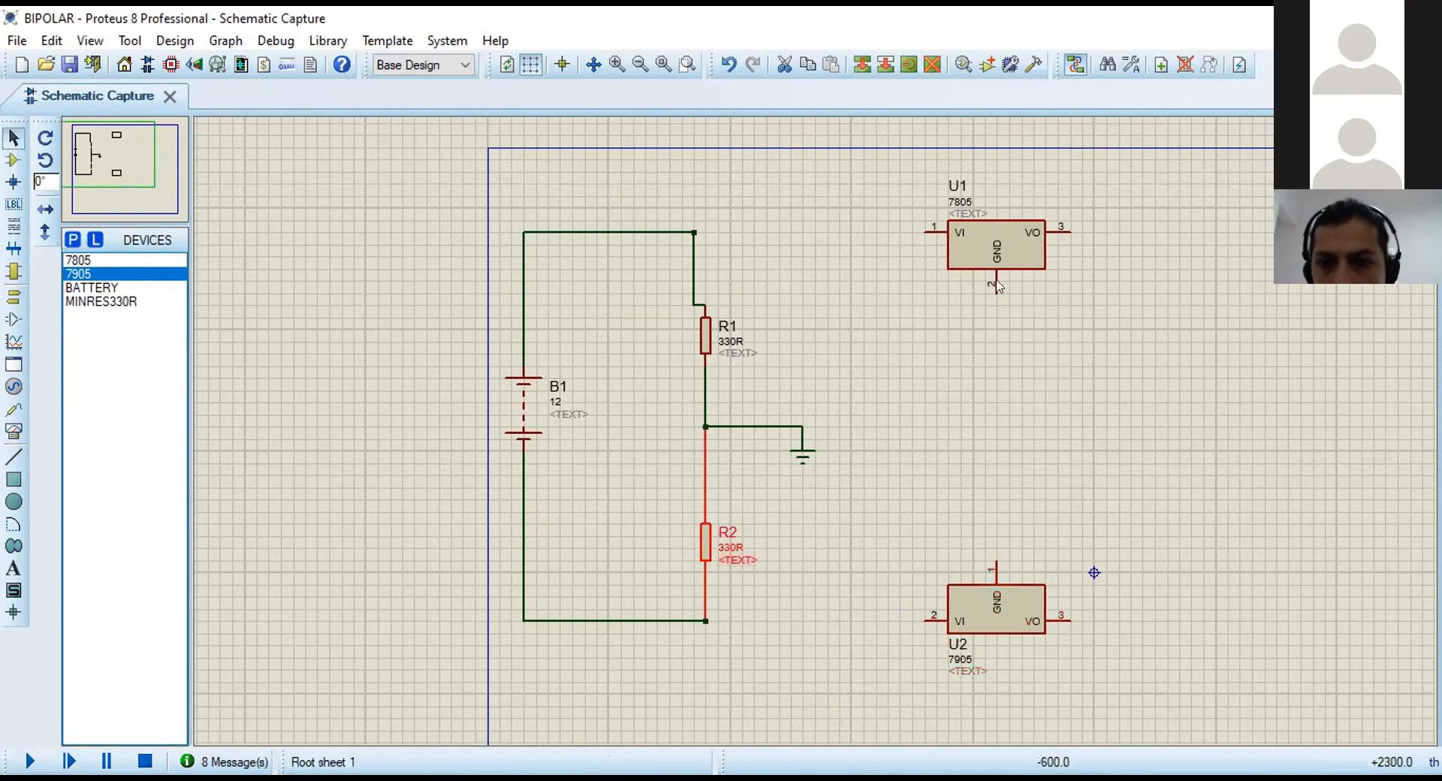
Wire the GND pins of the 7805 and 7905 together and connect that wire to the grounded midpoint.
left_click(996, 564)
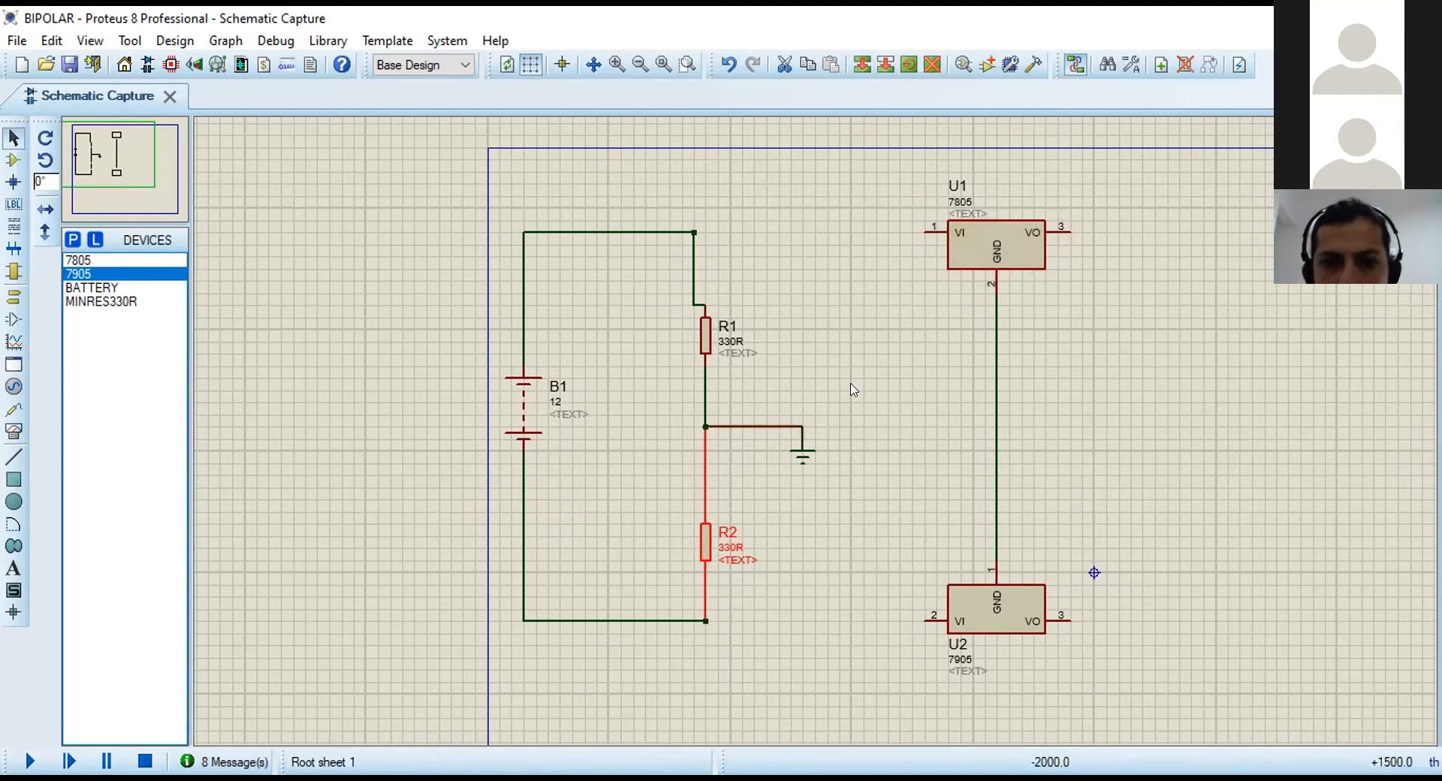
left_click(797, 409)
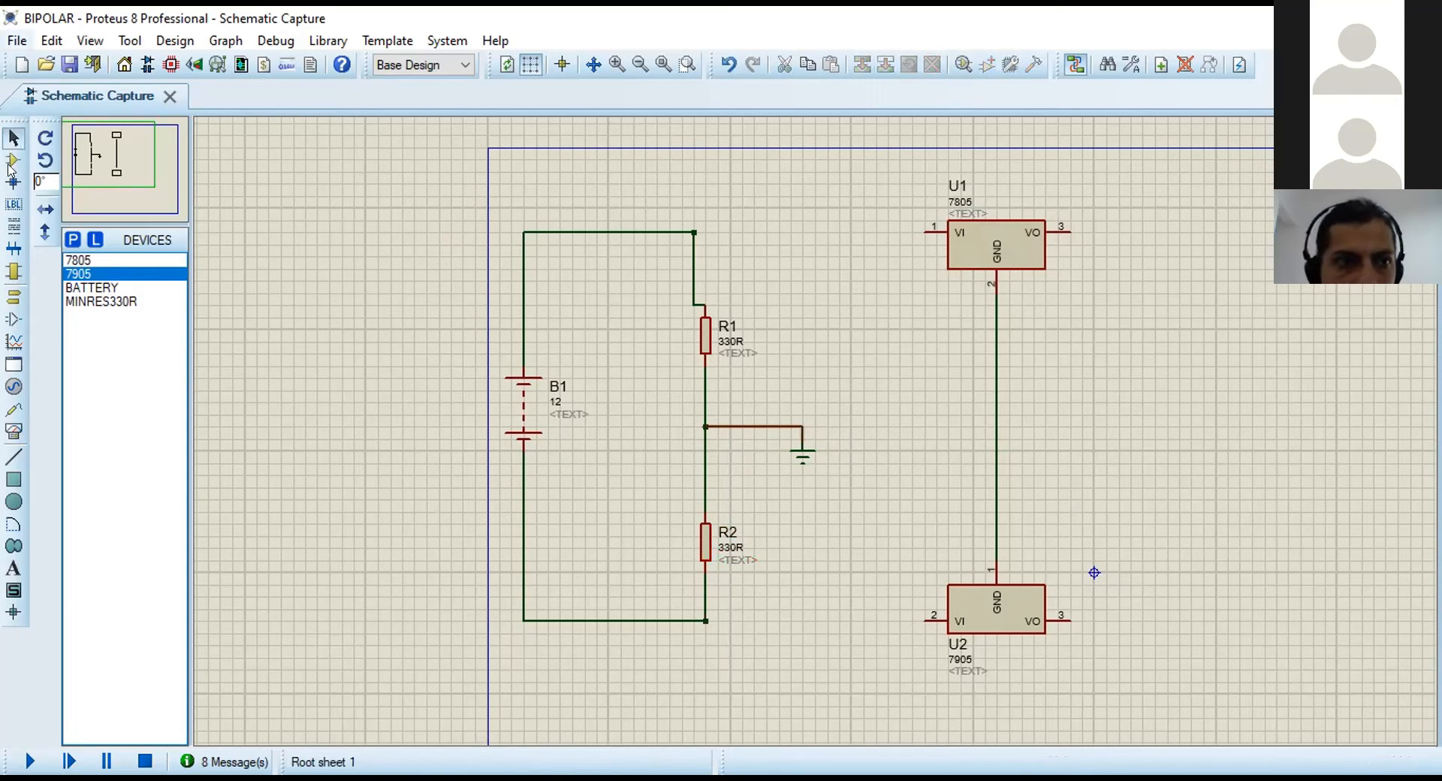
left_click(14, 160)
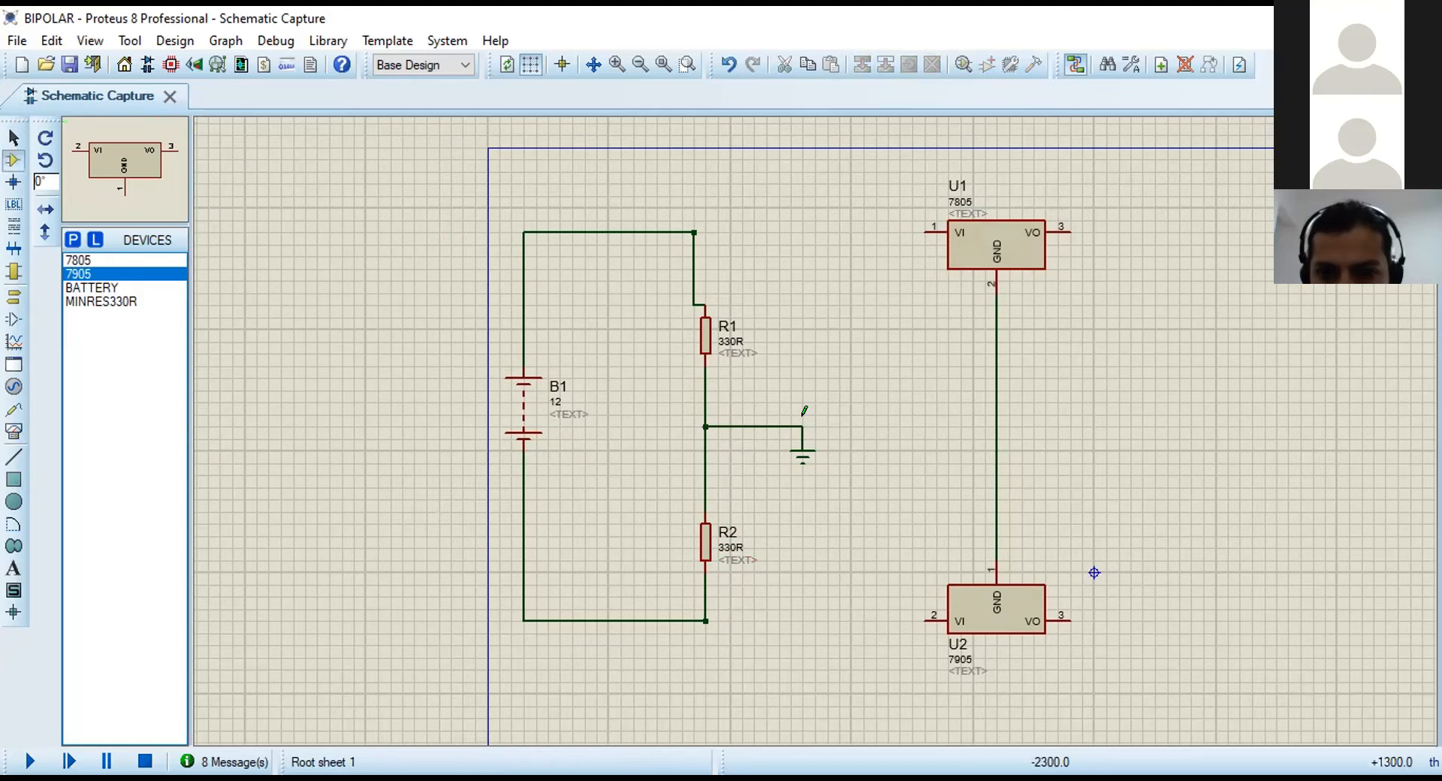
left_click(992, 412)
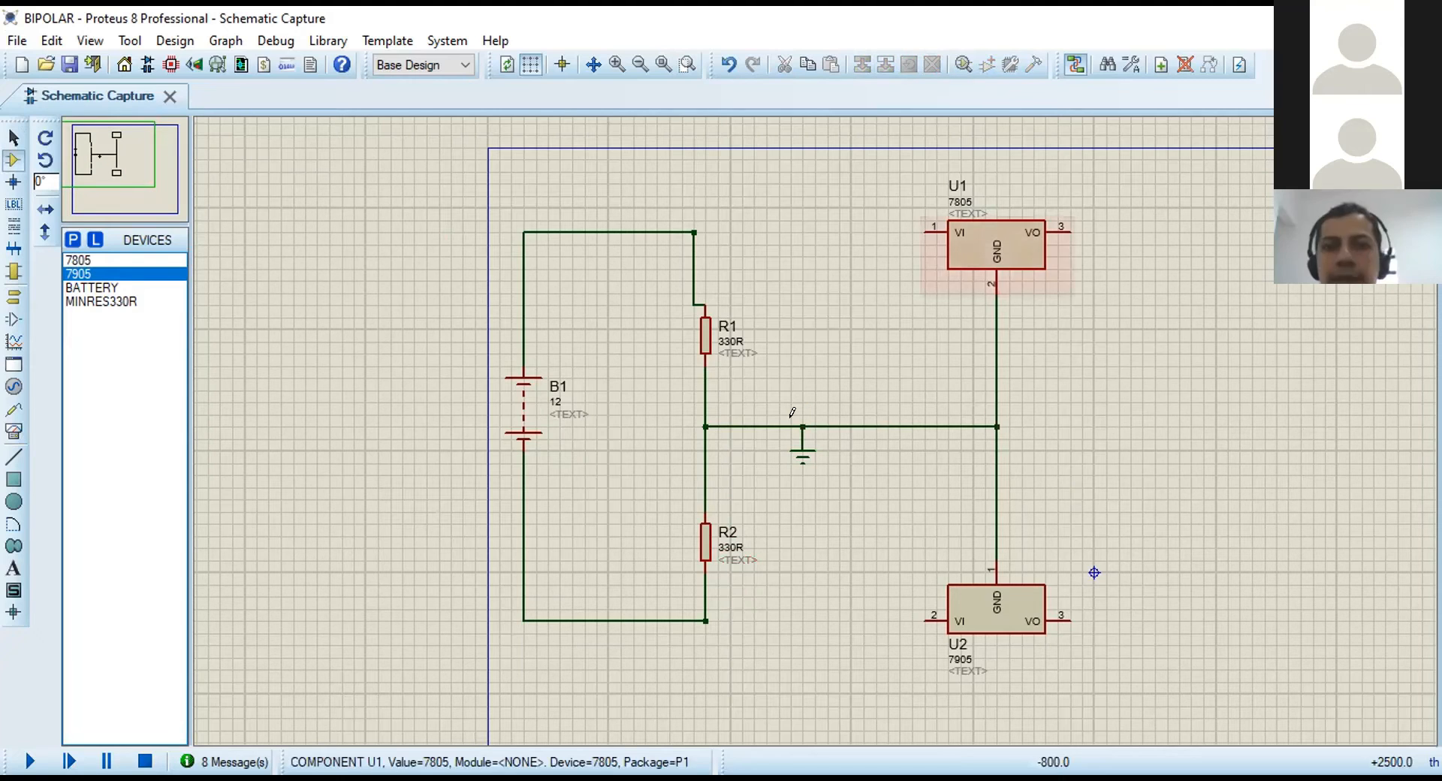
Wire the 7805's VI pin to the upper rail above R1 and the 7905's VI pin to the lower rail below R2.
left_click(689, 222)
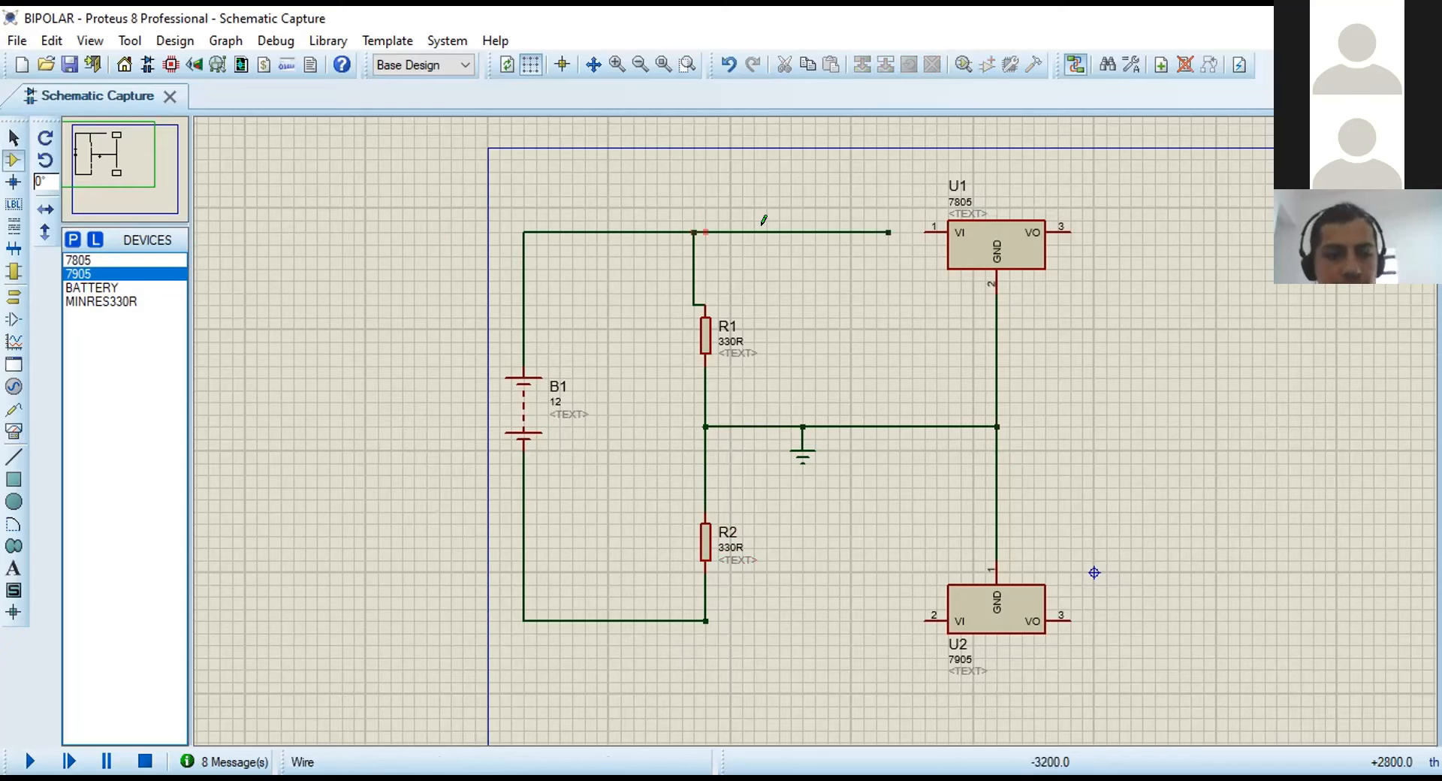
key("ctrl+z")
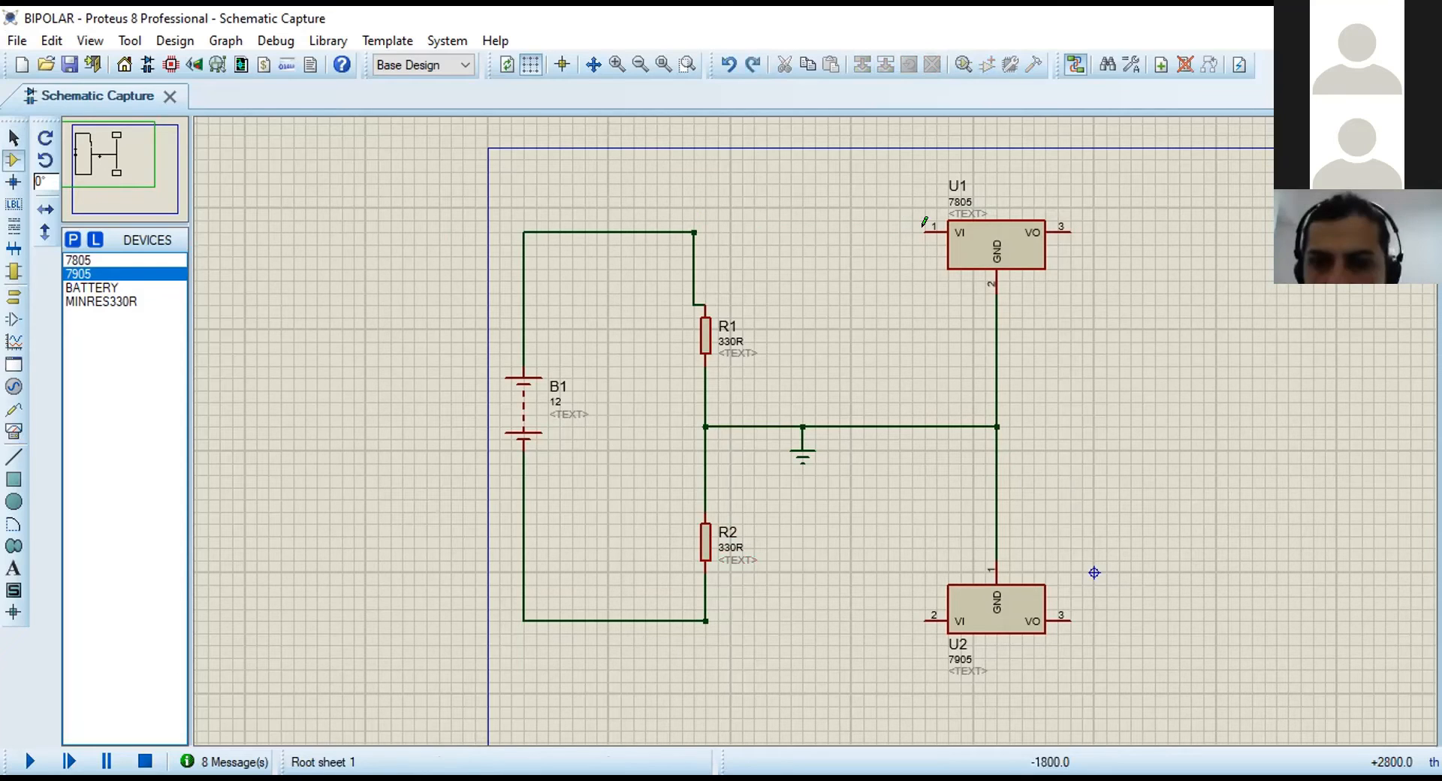
left_click(917, 223)
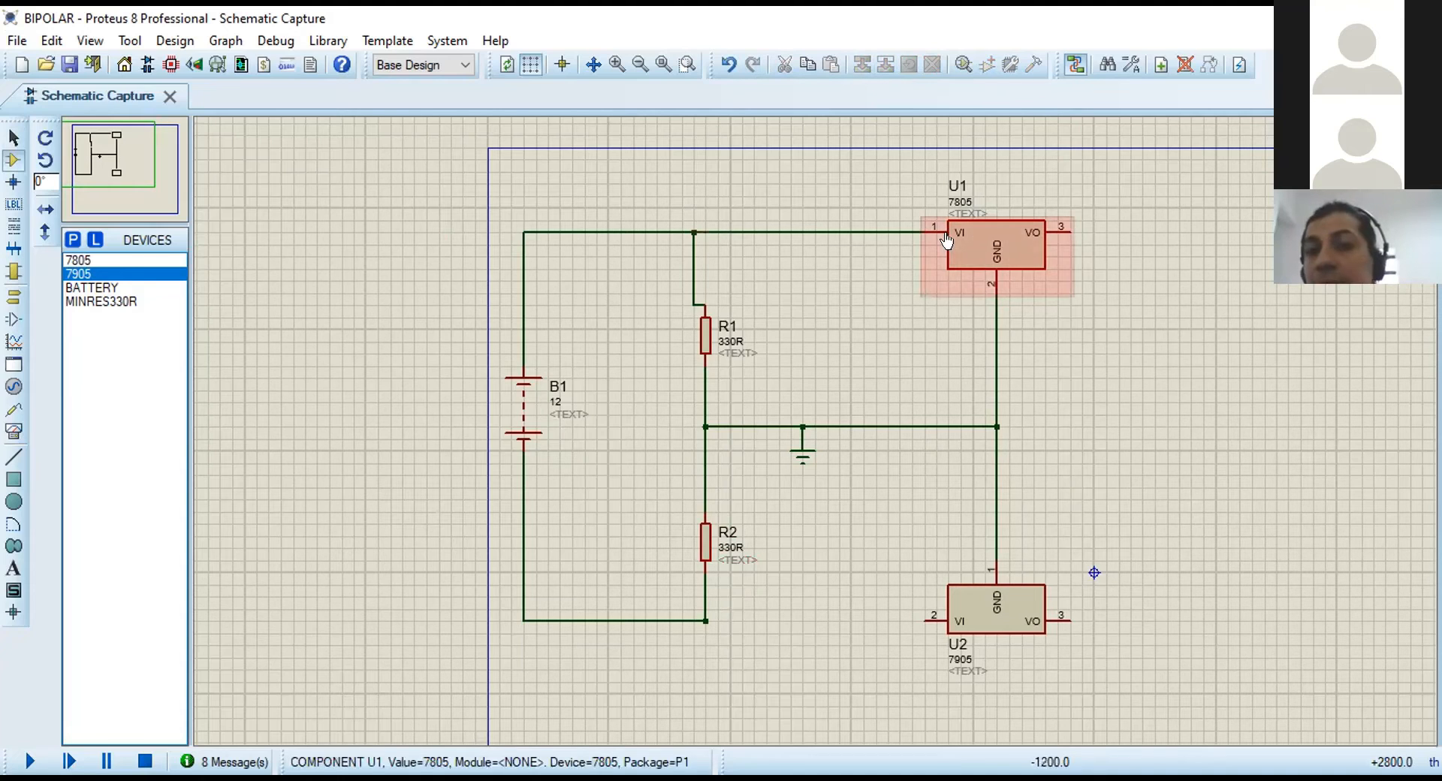
left_click(916, 608)
left_click(705, 618)
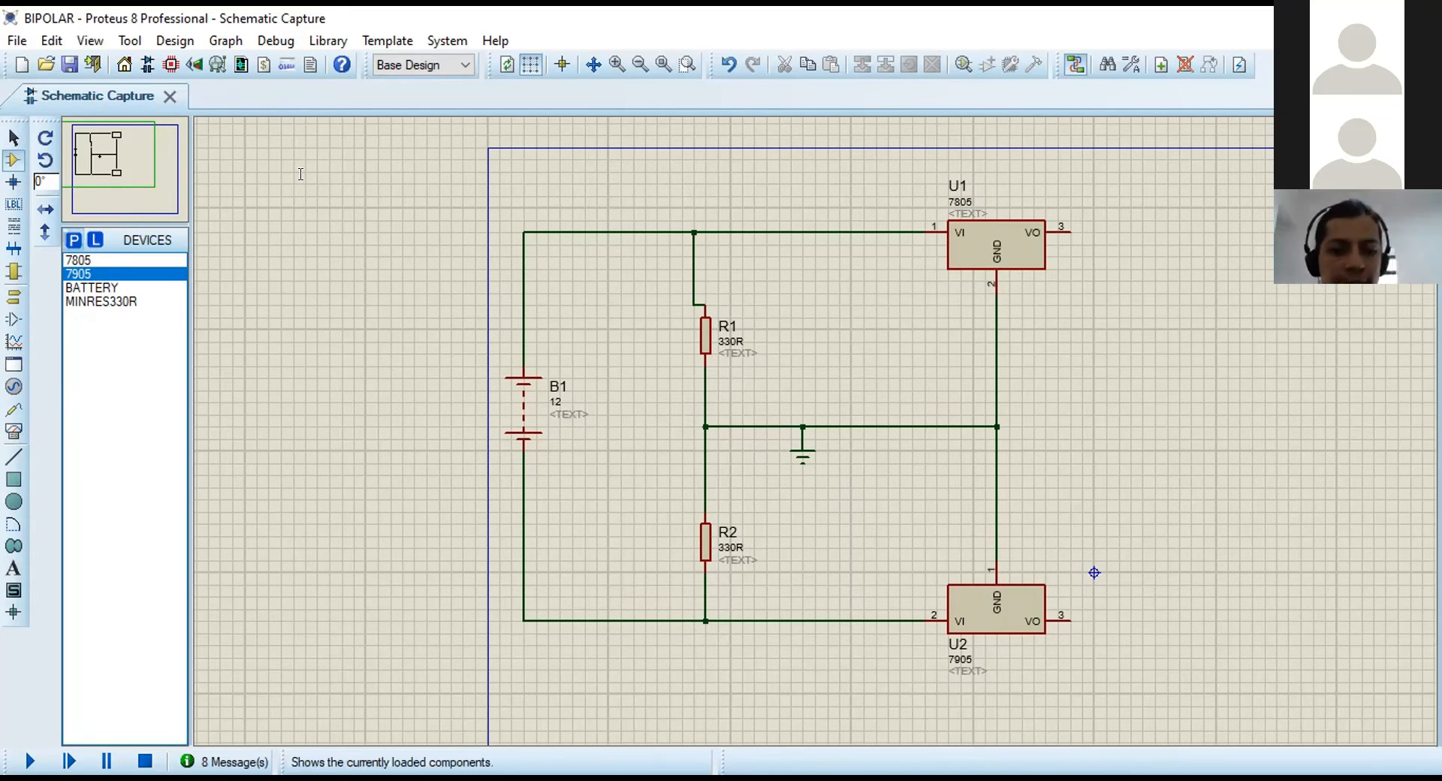
Search the device library for "cap" and narrow the results to the Capacitors category and Radial Electrolytic sub-category.
type("pca")
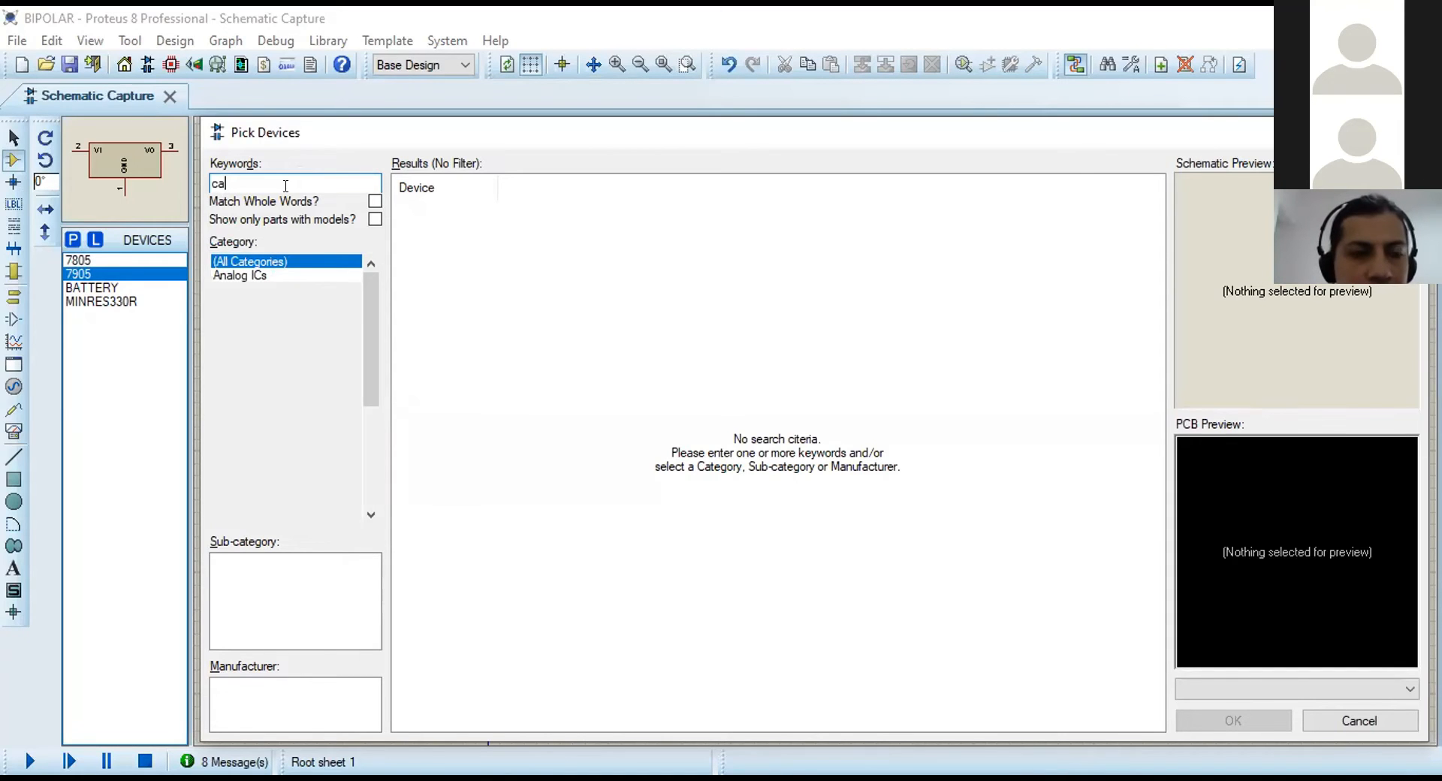
type("p")
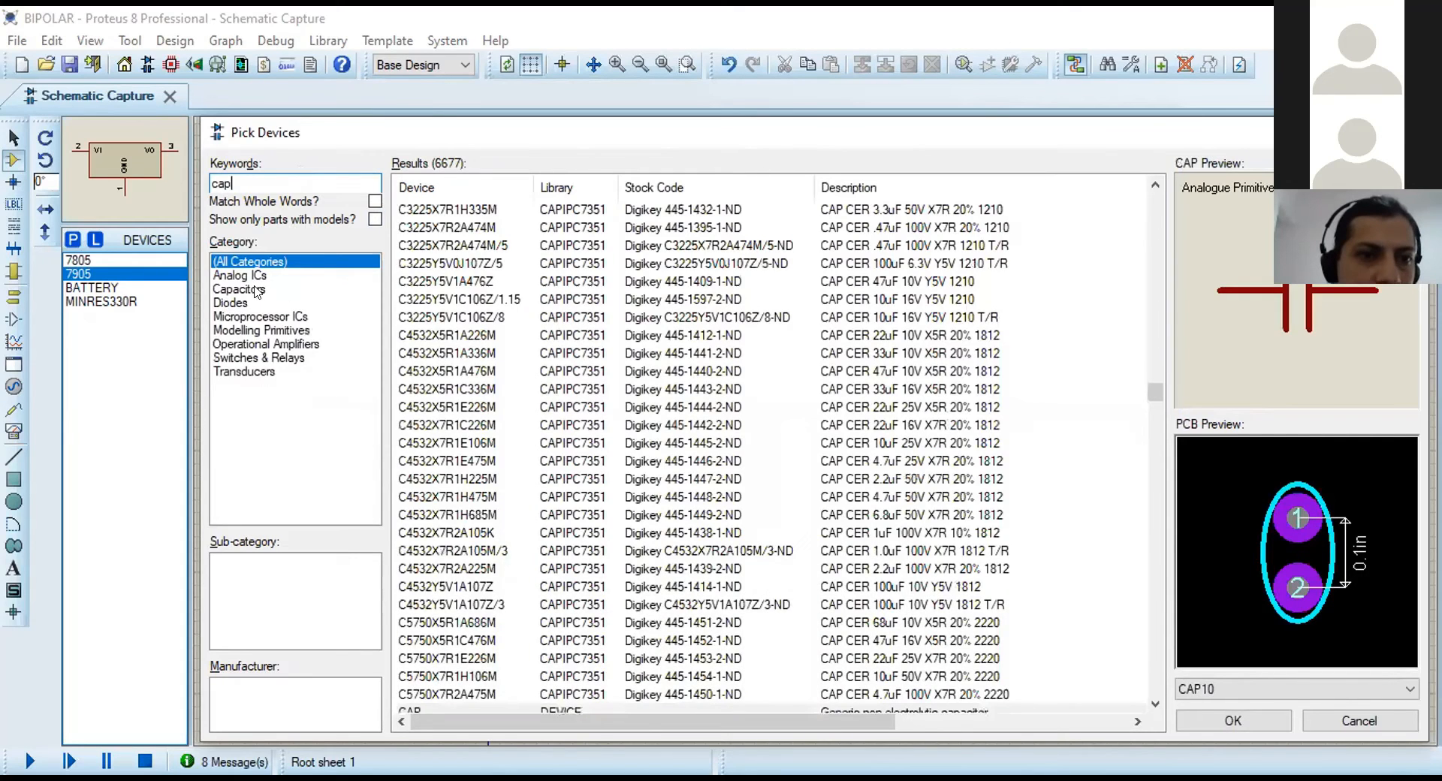
left_click(274, 291)
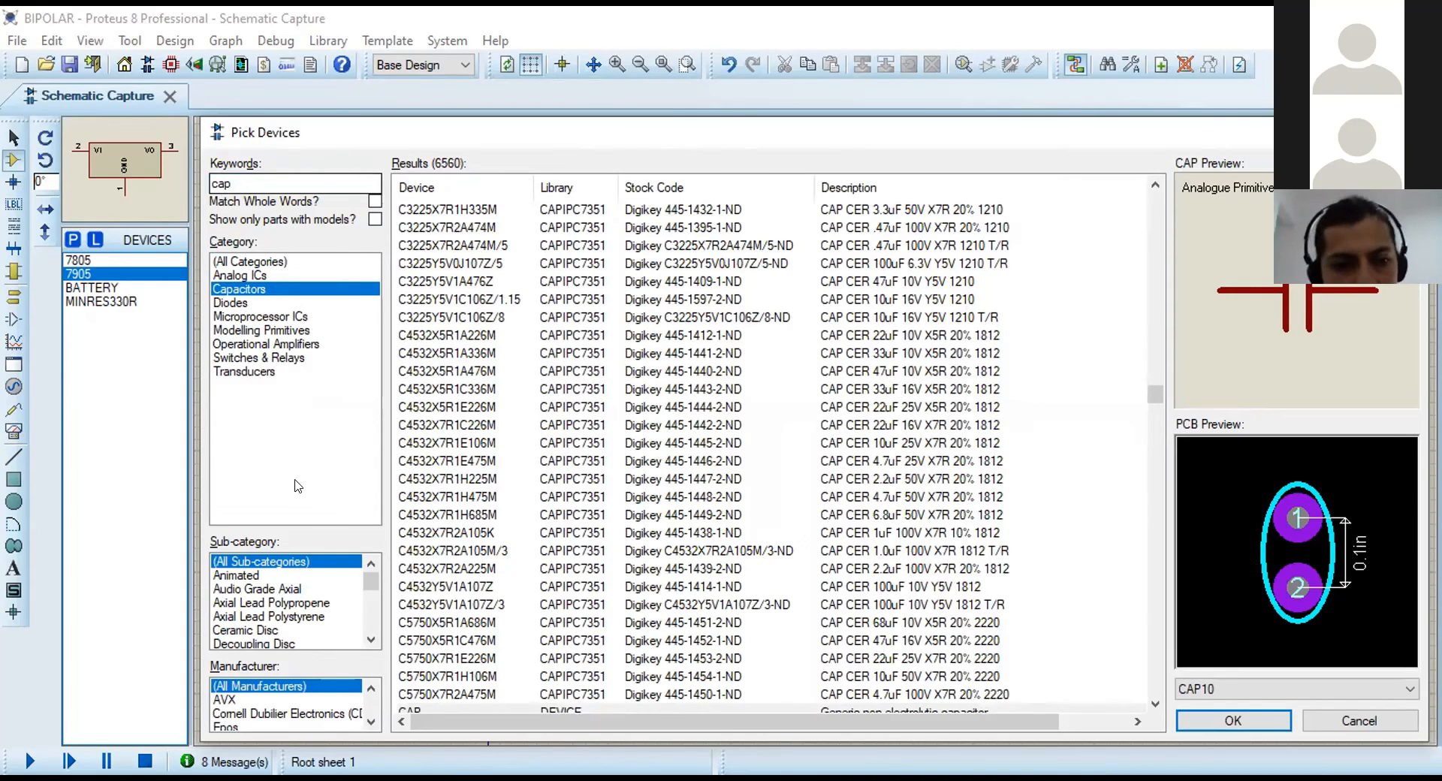
left_click(259, 631)
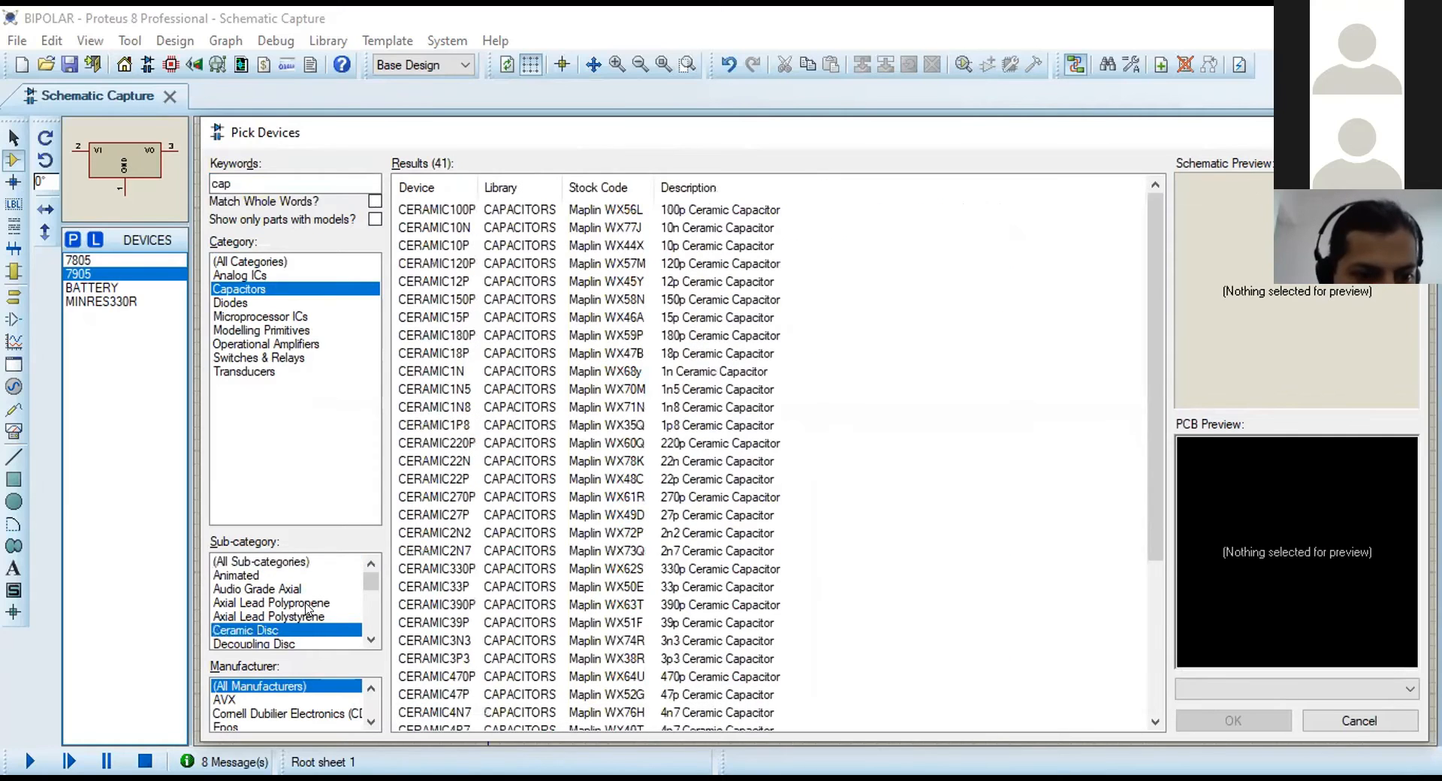
scroll(304, 607, "down", 2)
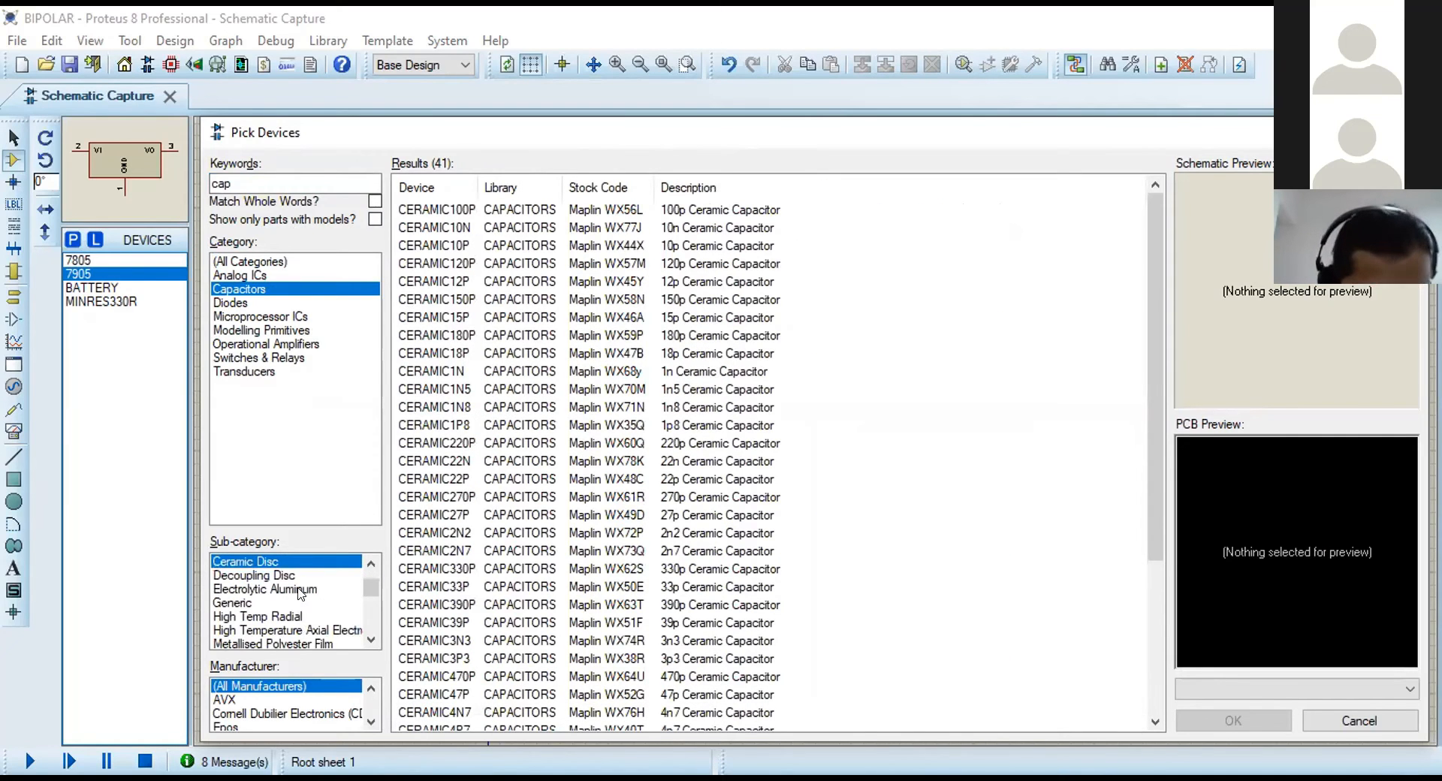
scroll(338, 597, "down", 3)
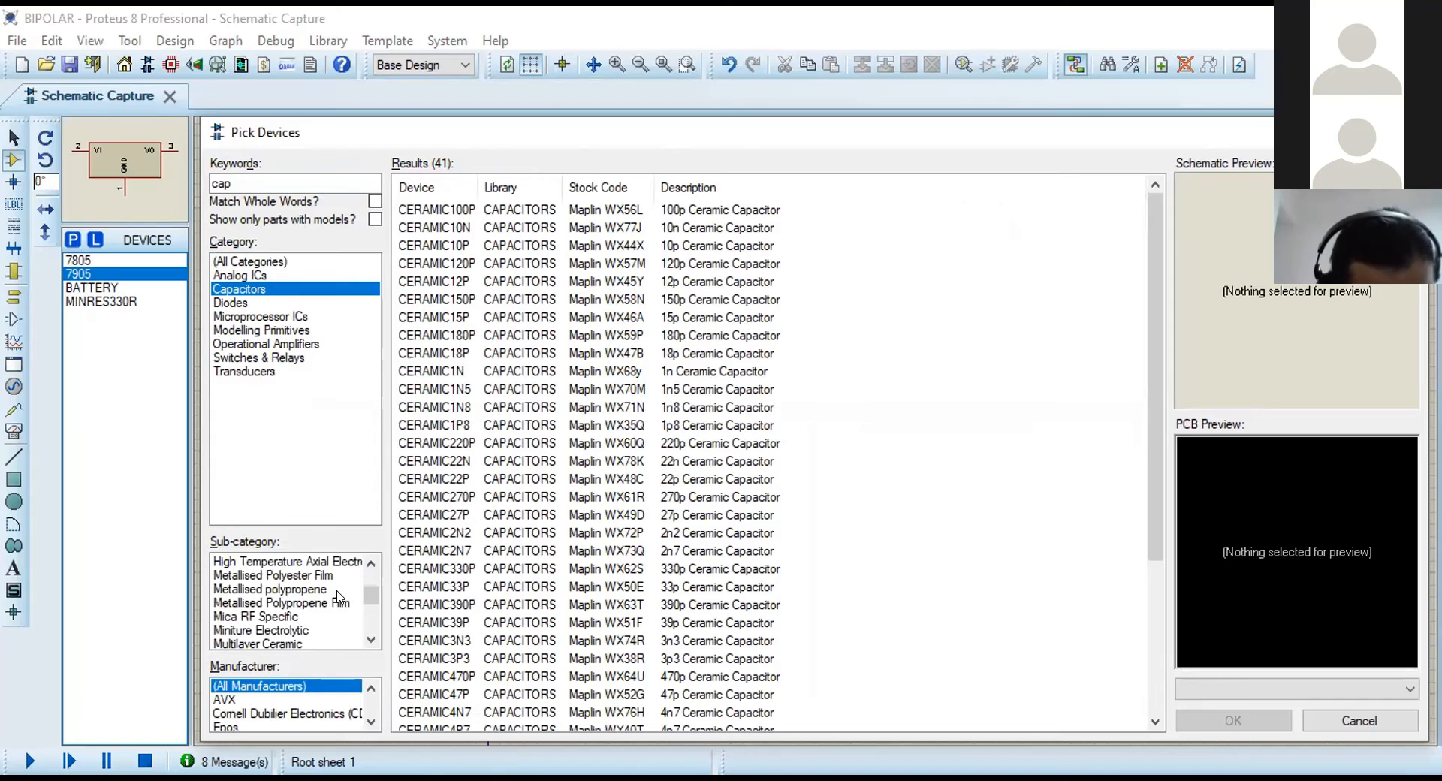
scroll(338, 597, "down", 2)
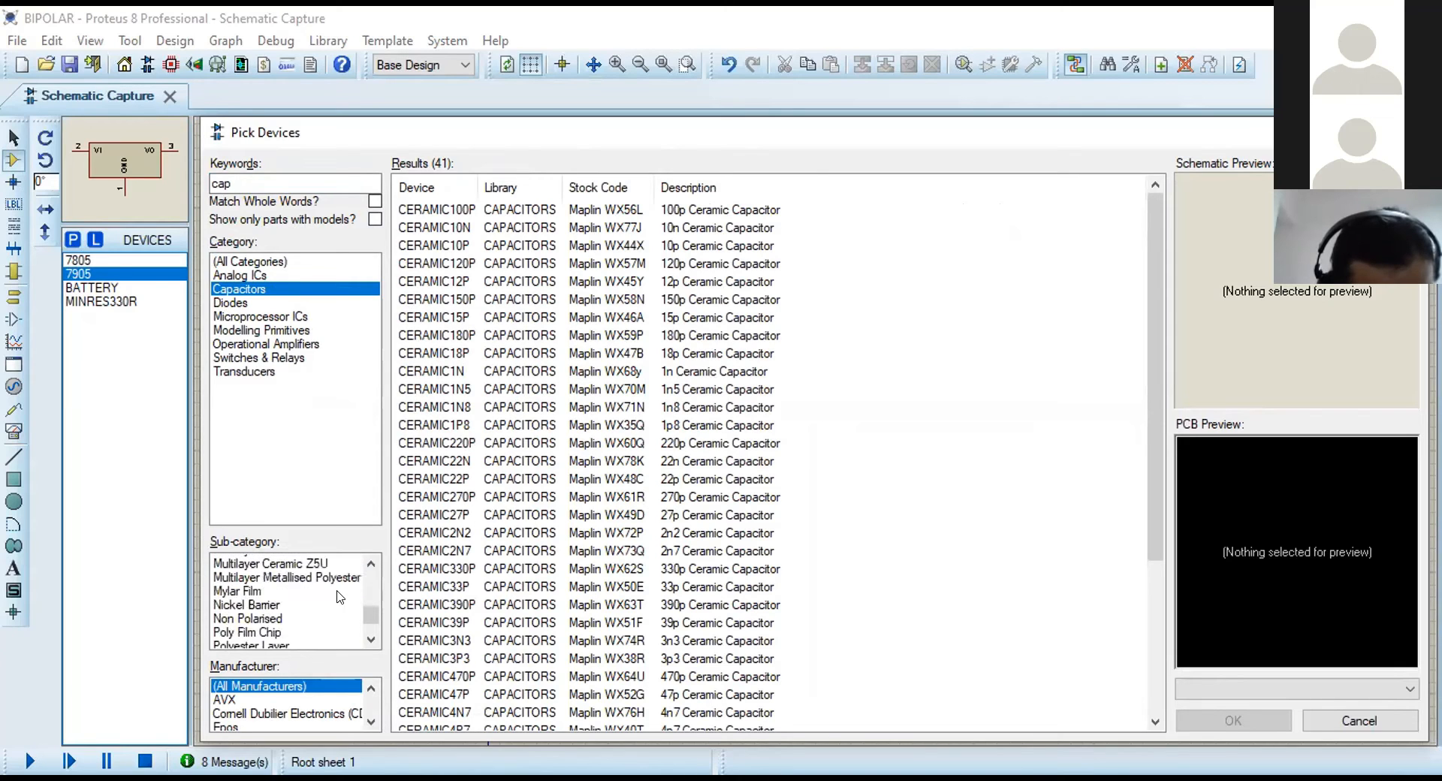
scroll(338, 597, "down", 3)
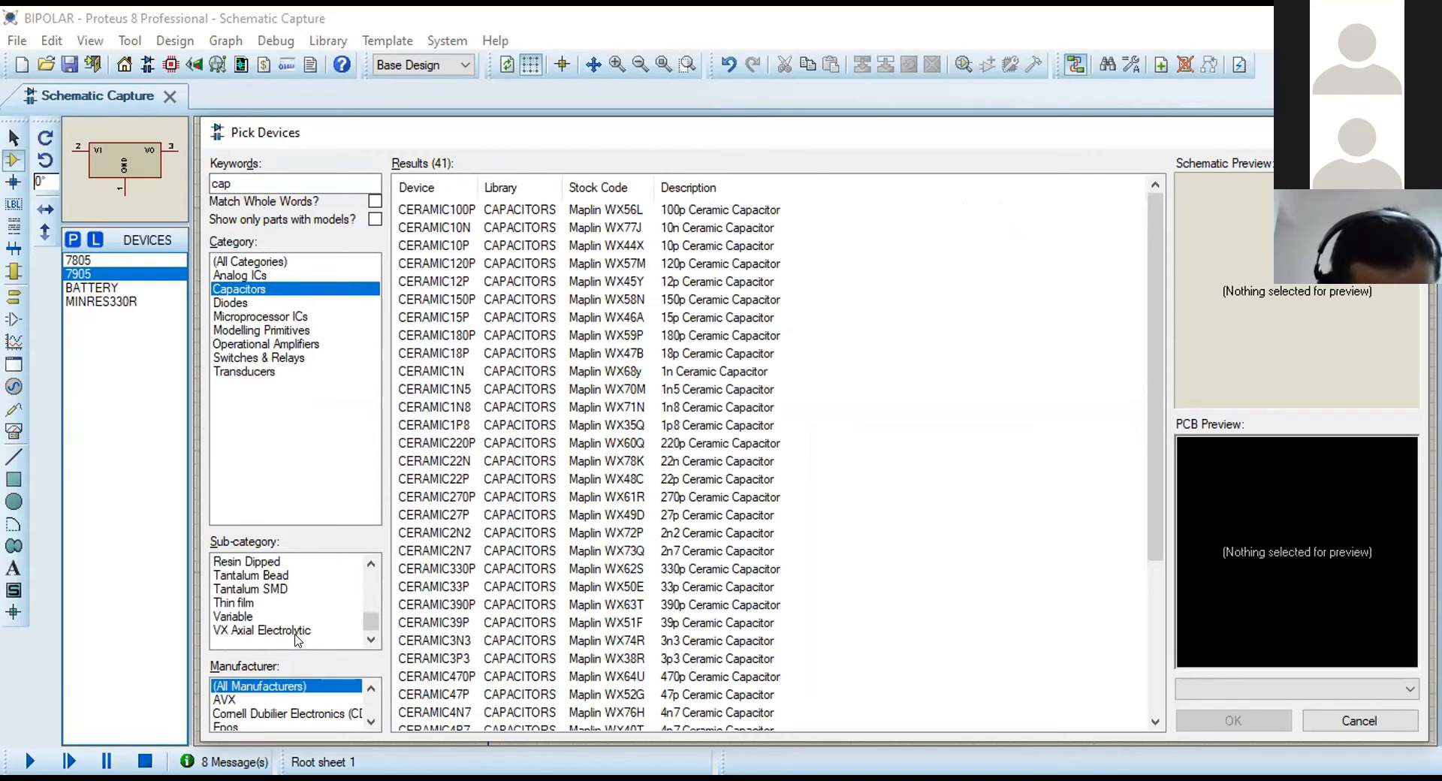
scroll(296, 622, "up", 2)
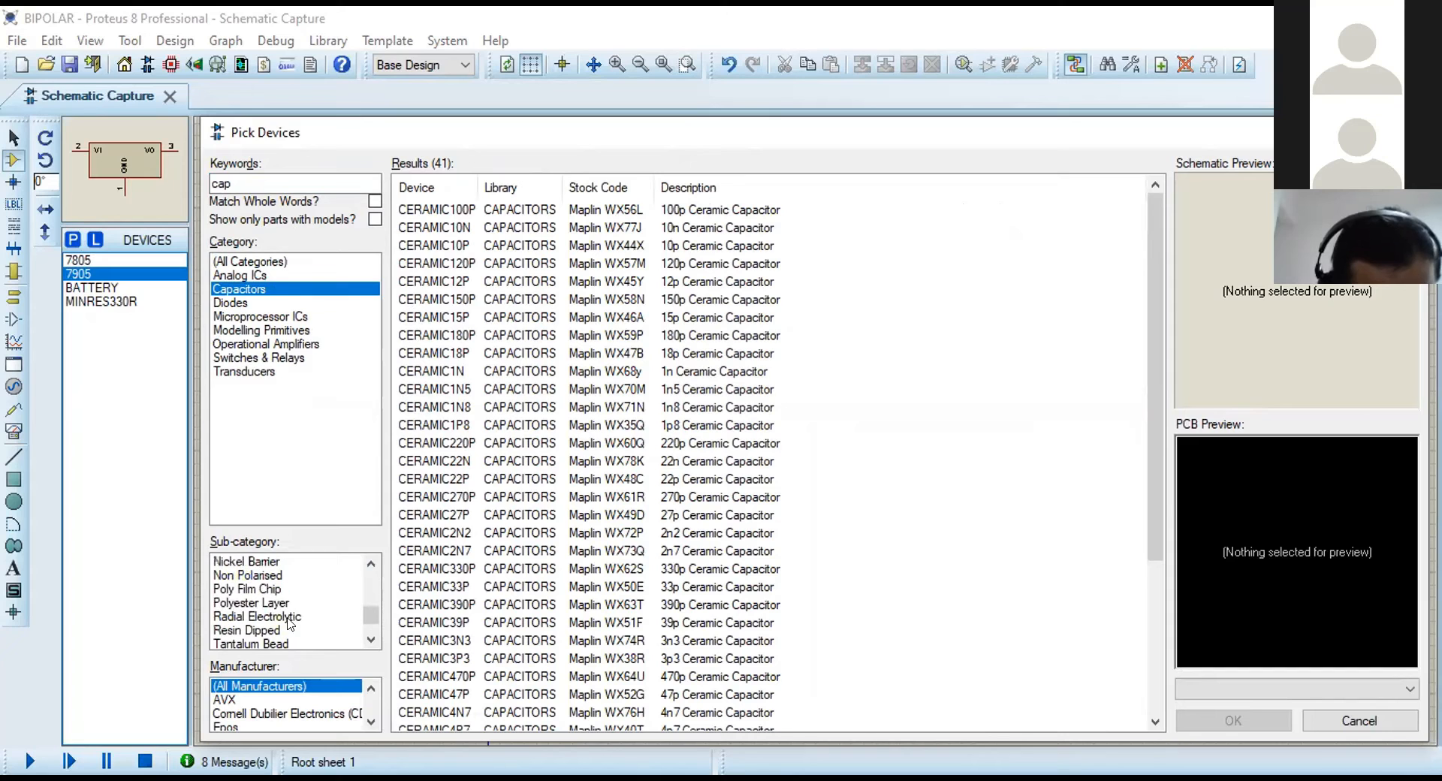
left_click(290, 617)
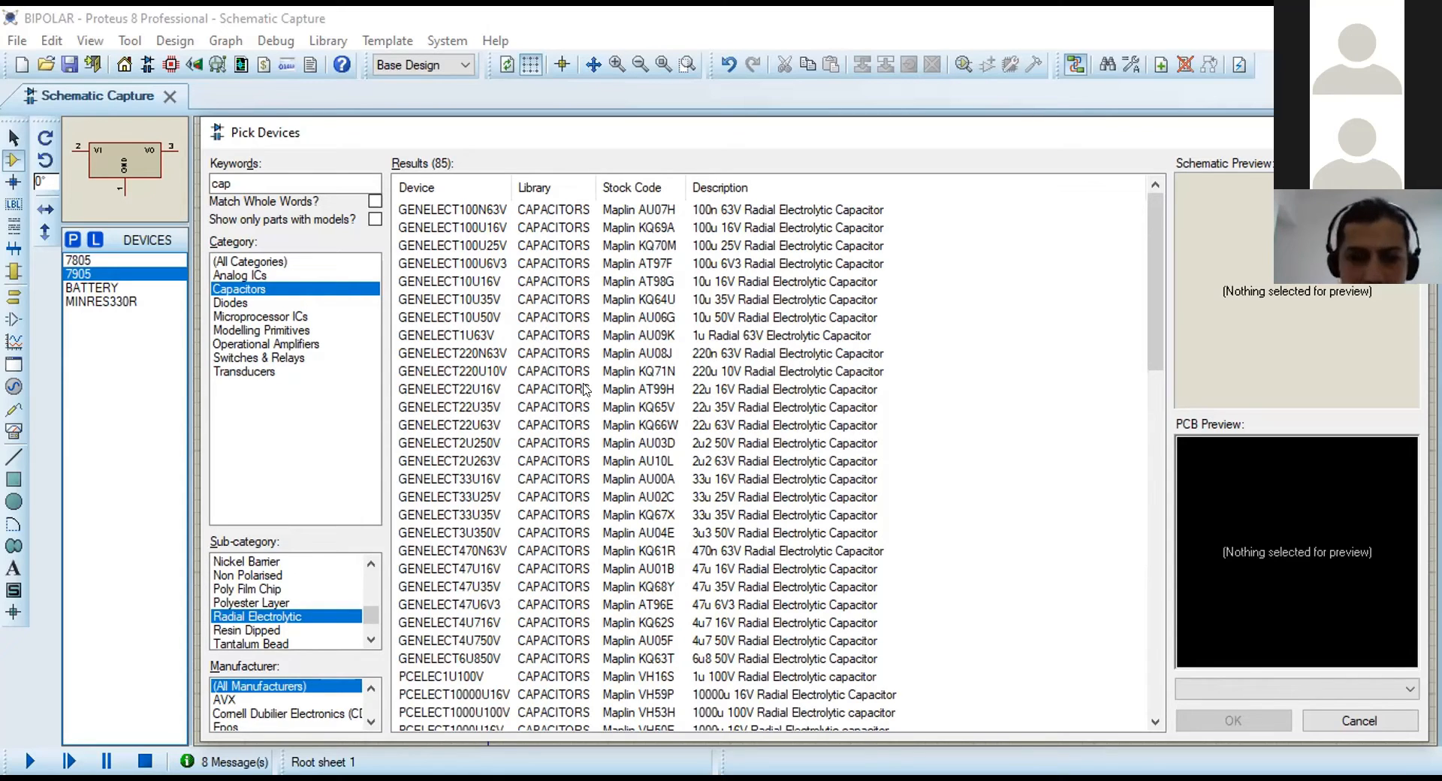
Browse the radial electrolytic capacitors, add GENELECT220U10V to the project's devices and close the device picker.
scroll(578, 473, "down", 7)
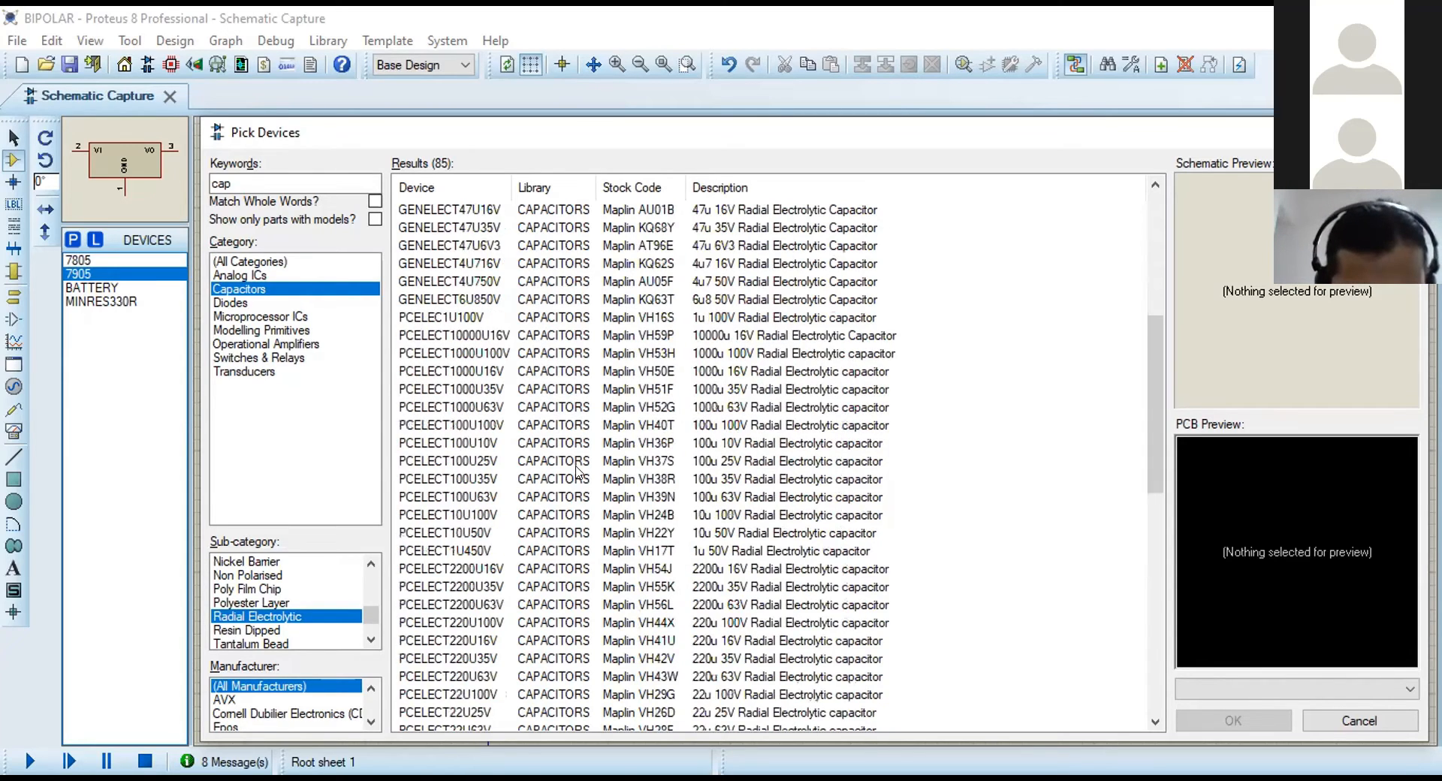
scroll(578, 473, "down", 10)
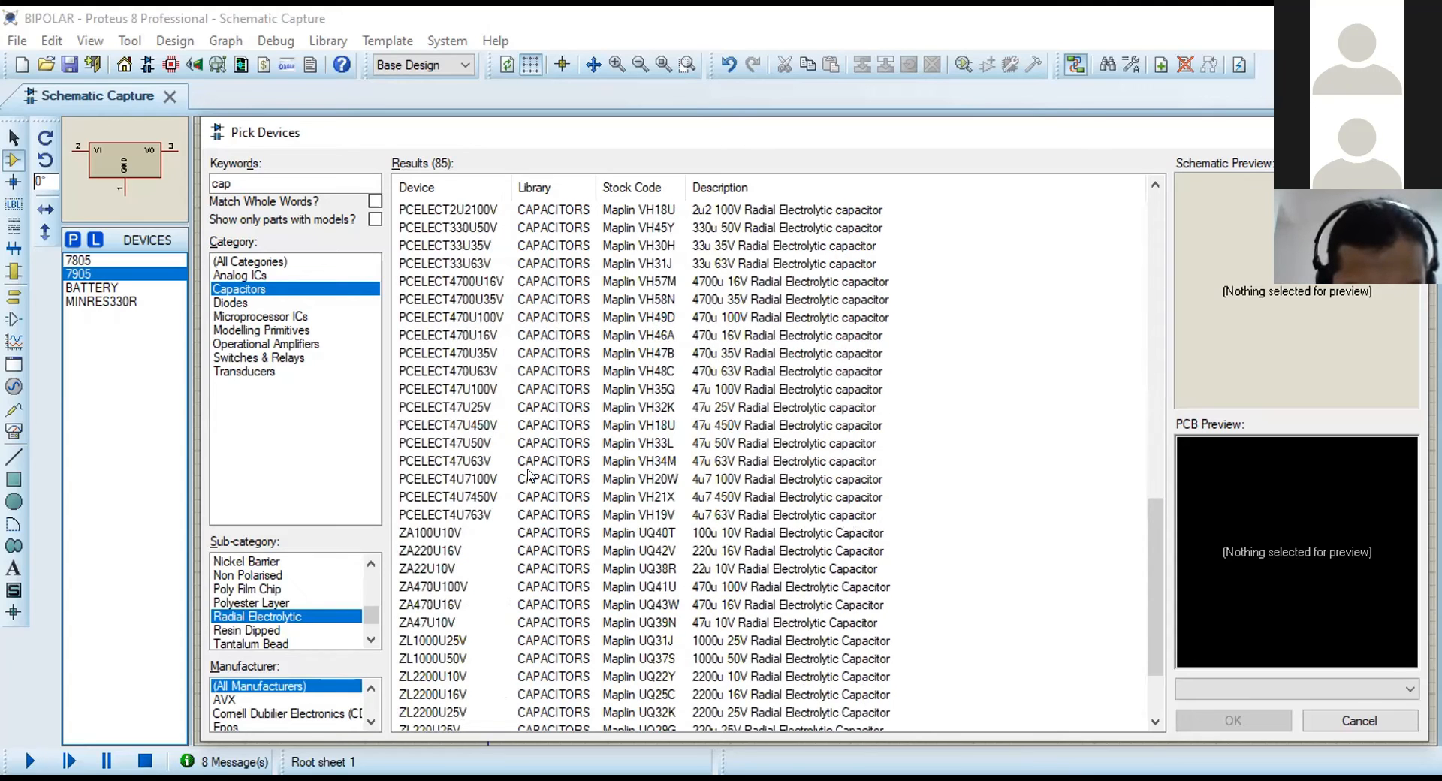
scroll(528, 475, "down", 2)
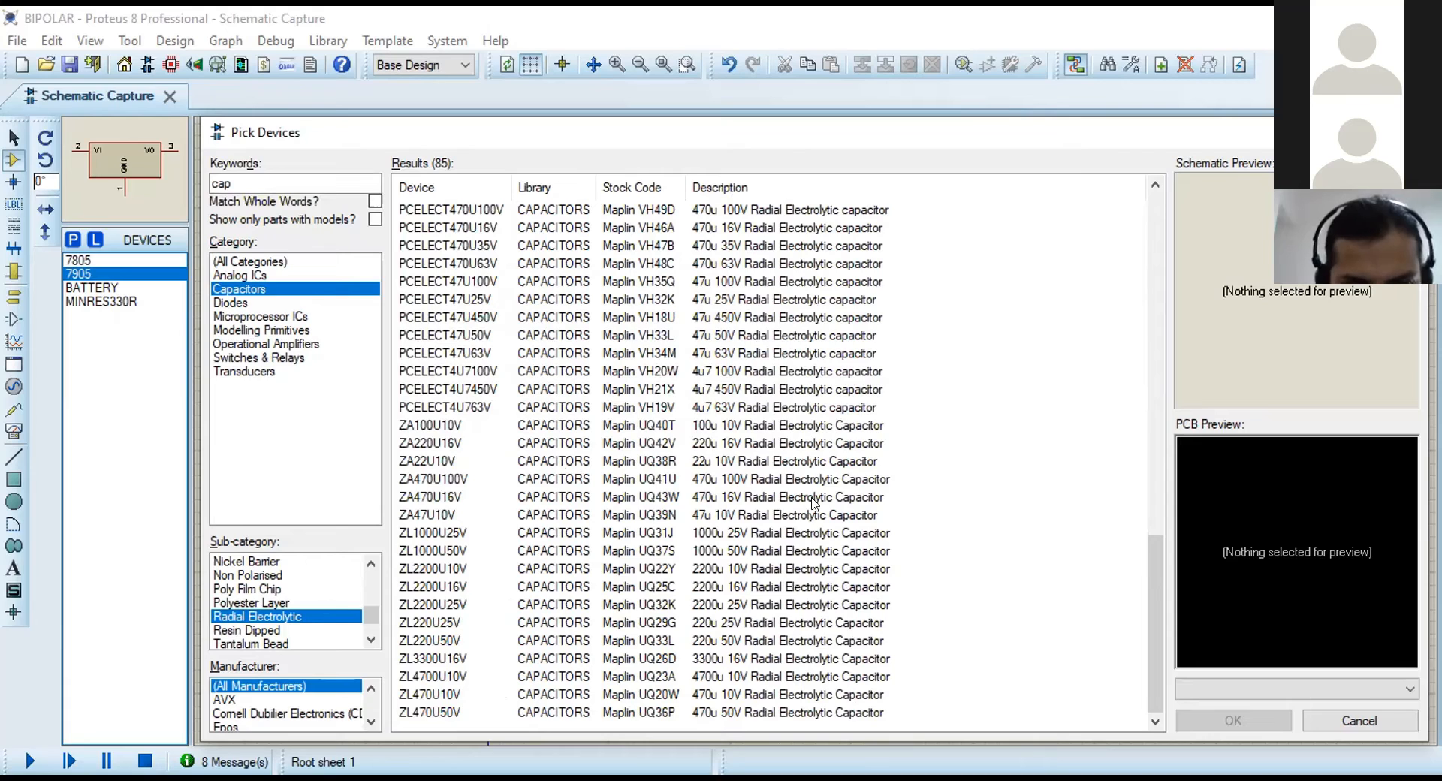
scroll(813, 502, "up", 20)
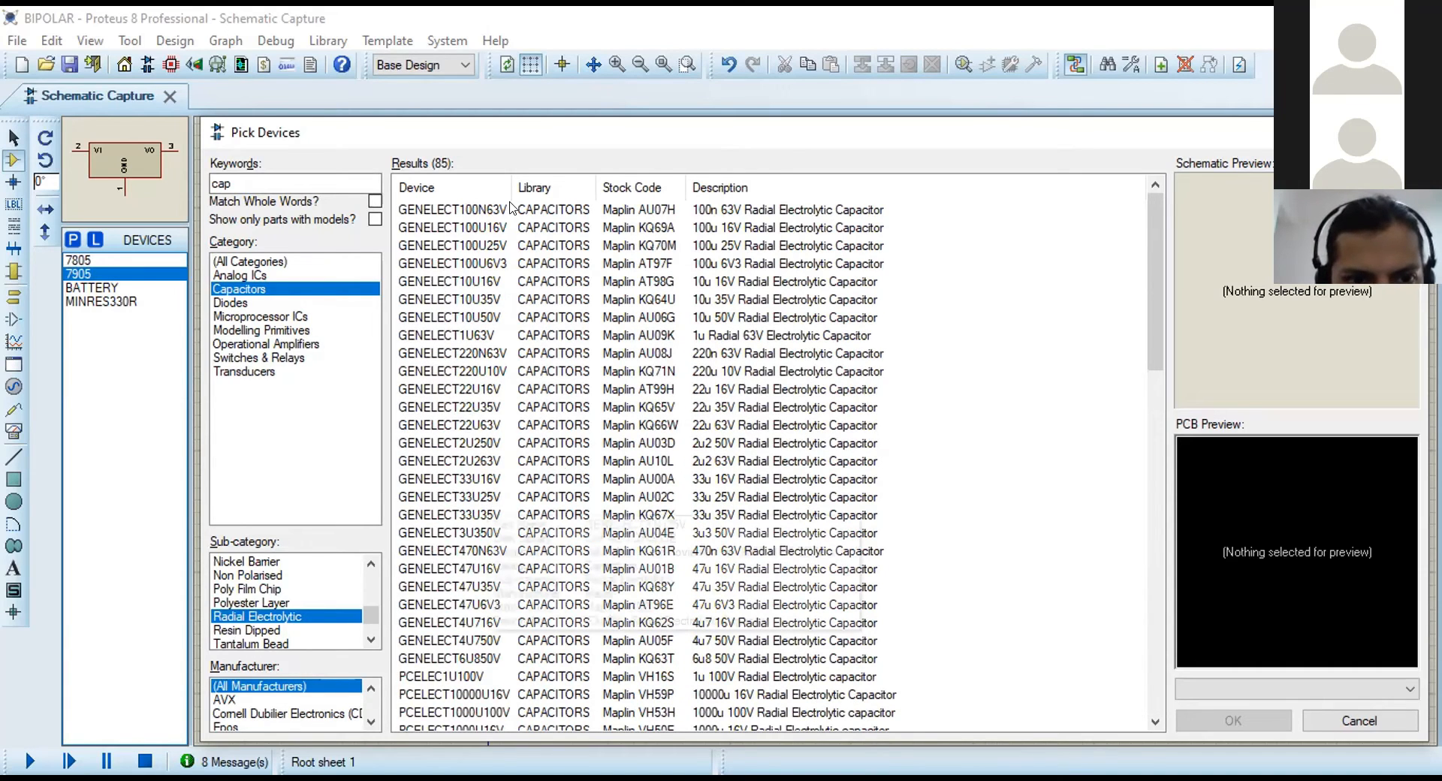
left_click(447, 211)
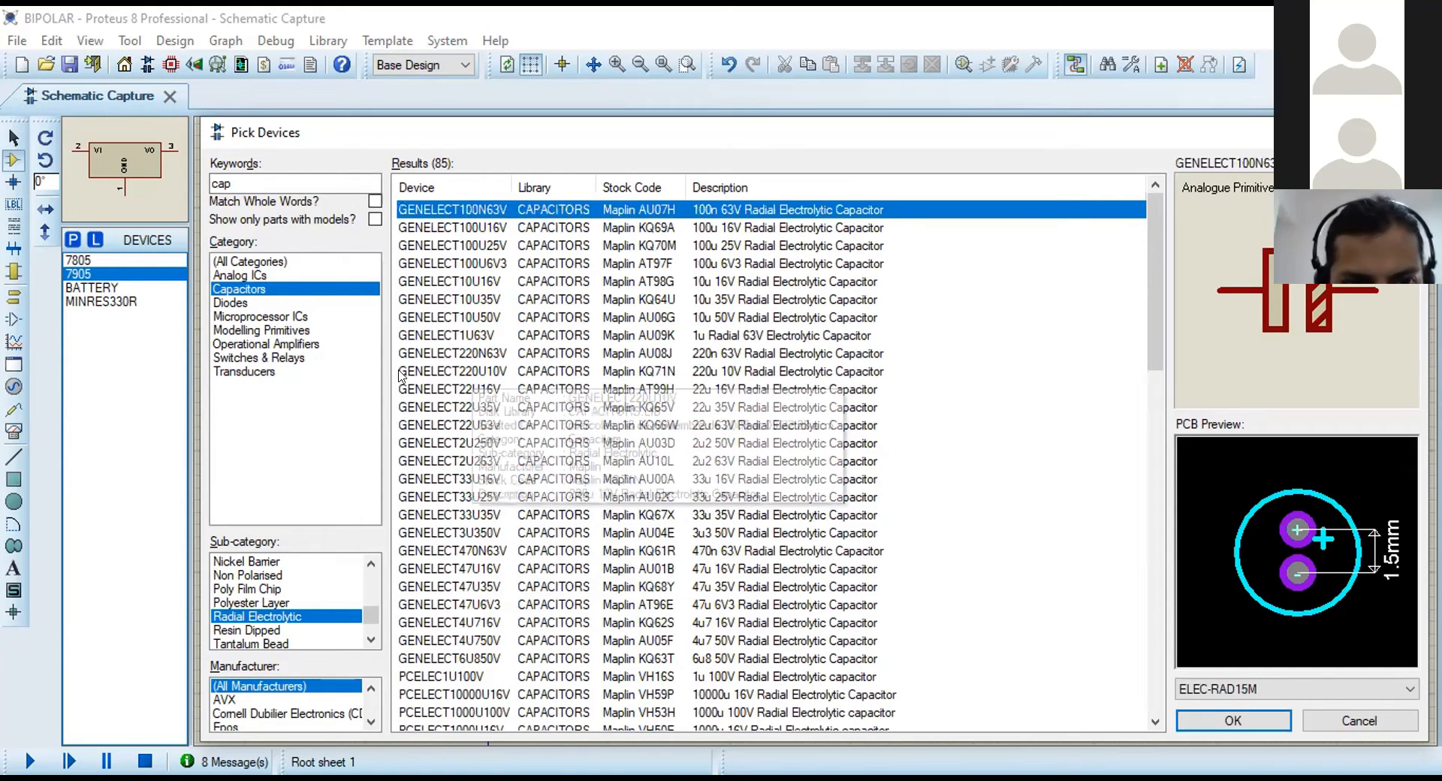
left_click(425, 373)
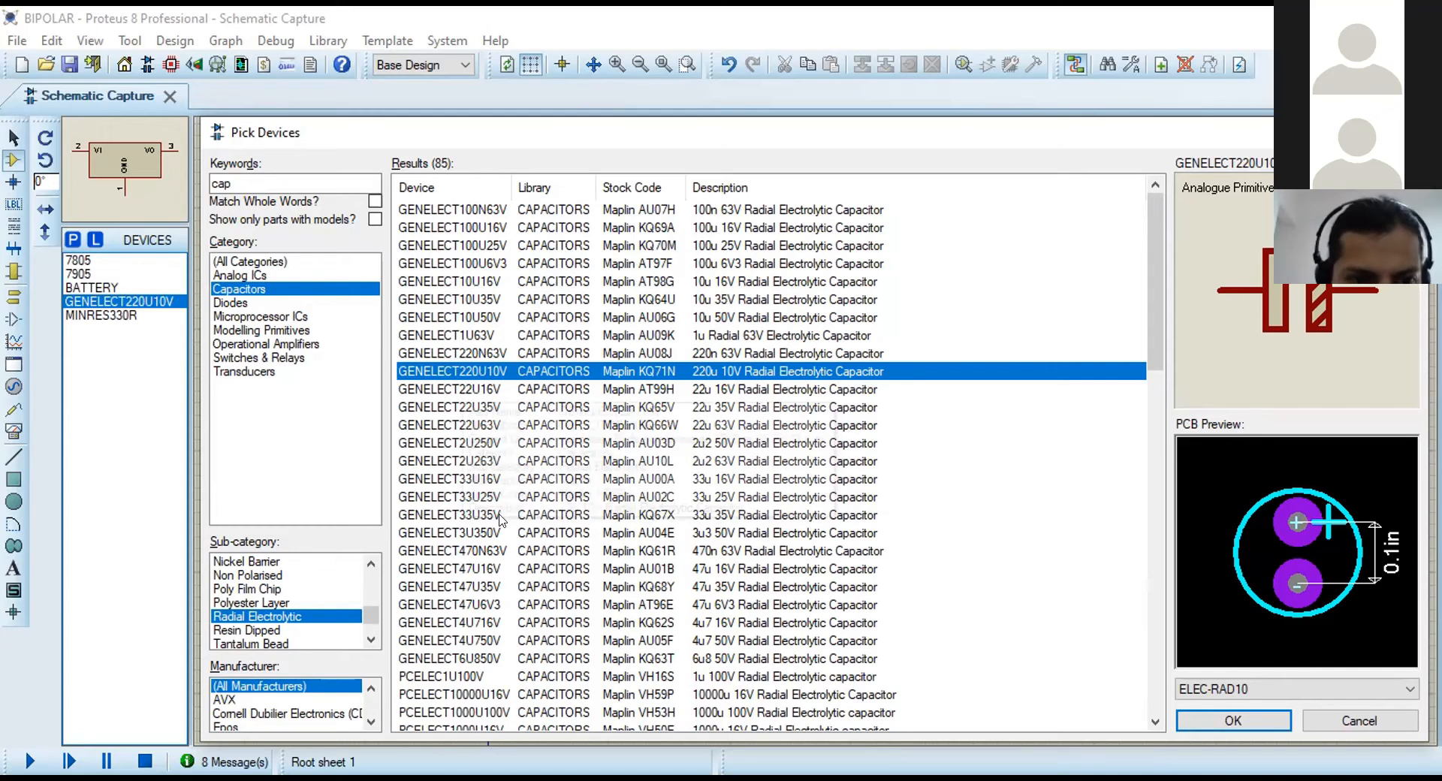
mouse_move(500, 518)
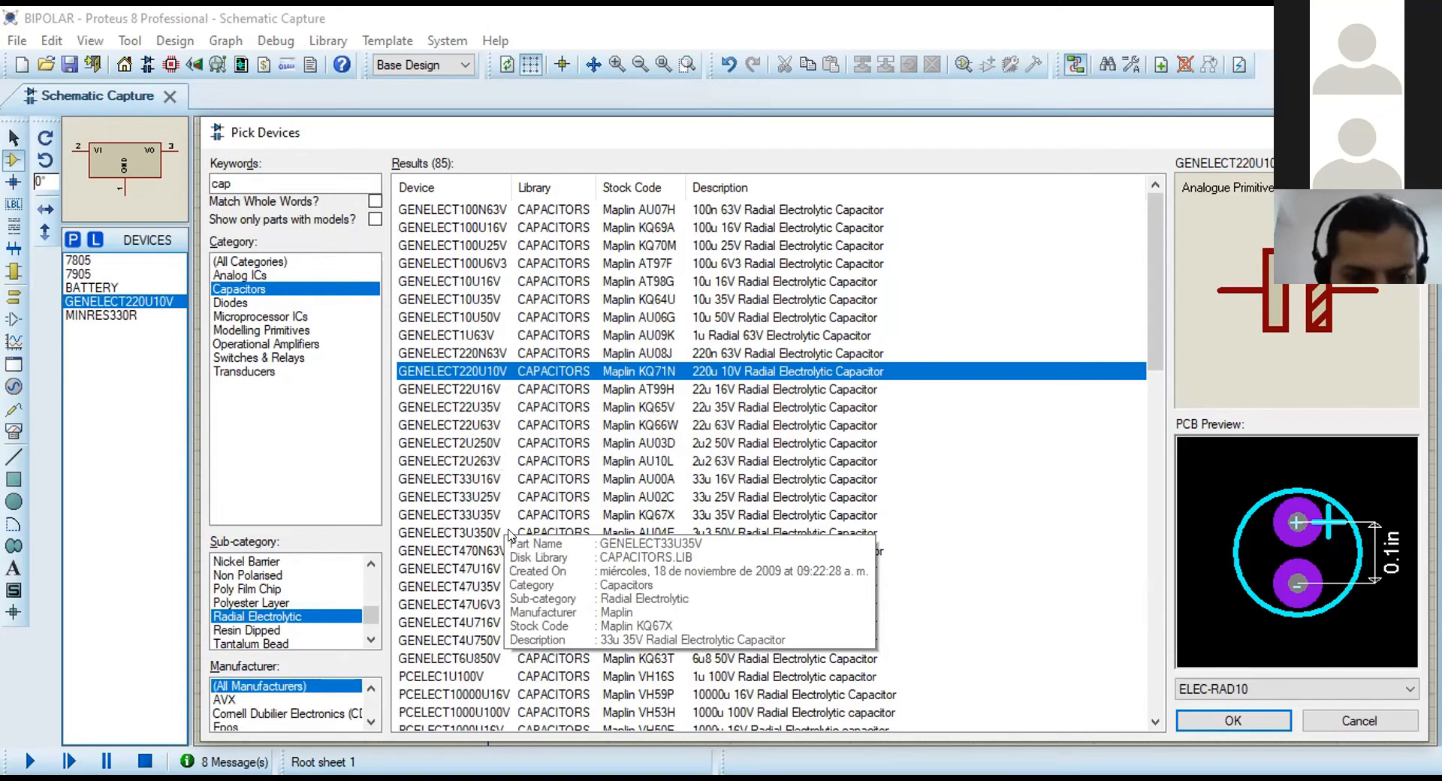
scroll(566, 513, "down", 15)
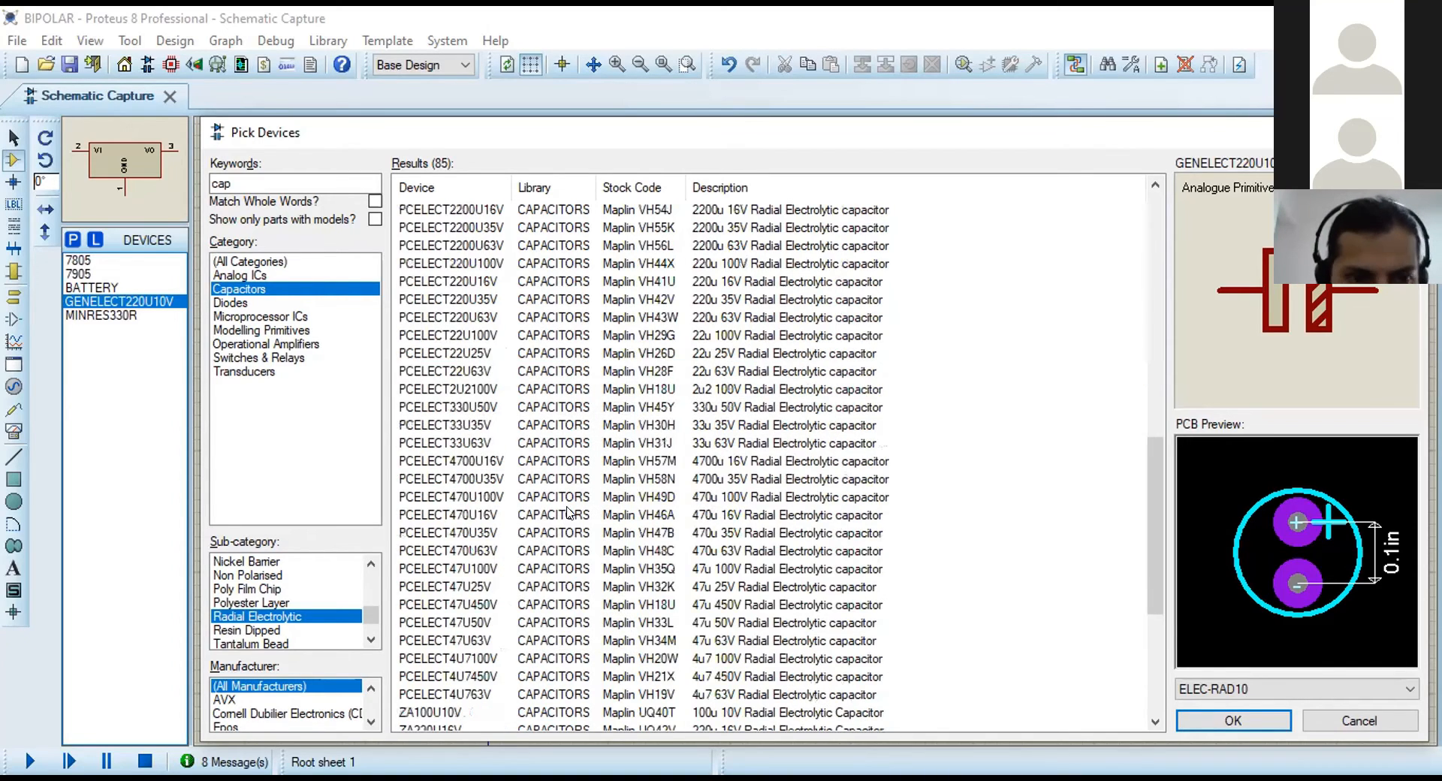
scroll(569, 514, "up", 10)
left_click(1238, 722)
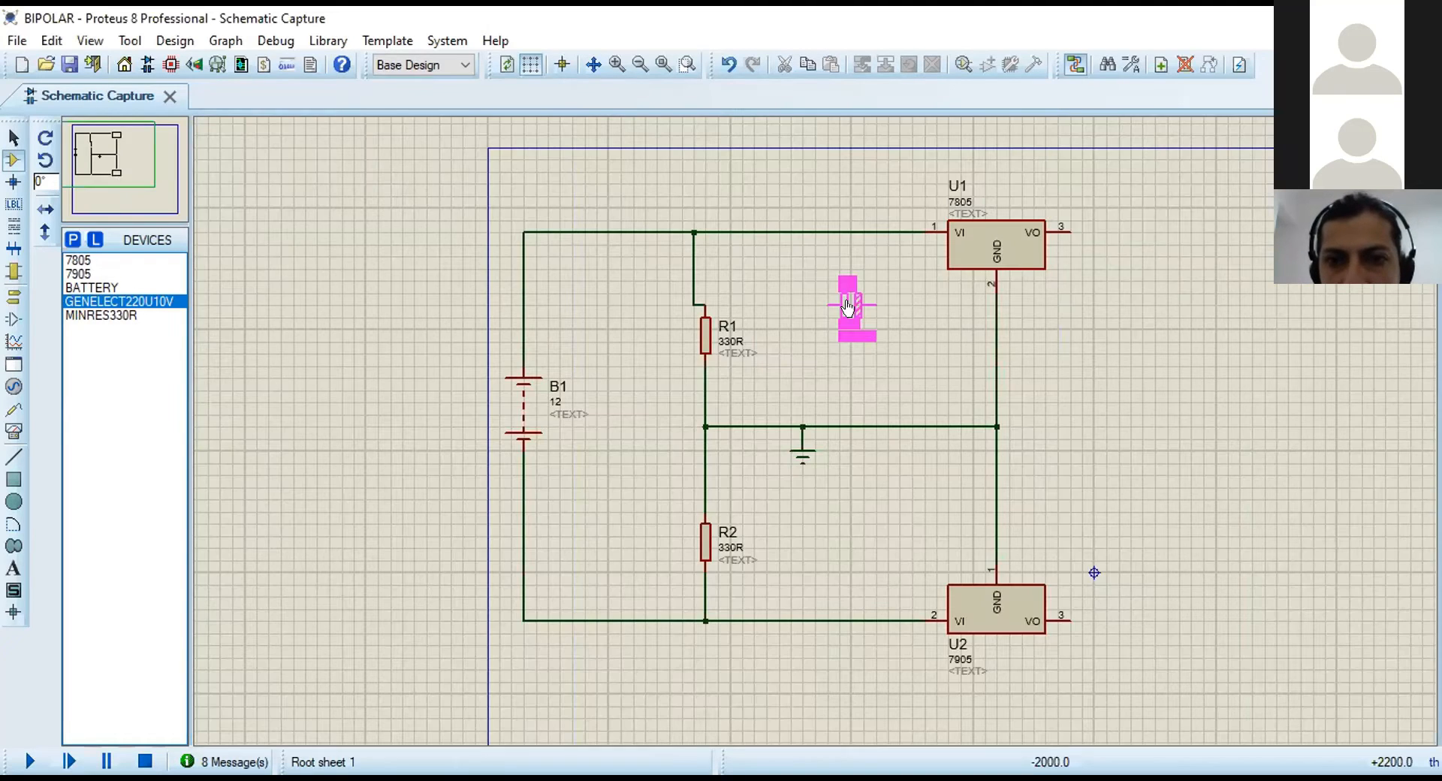
Place a GENELECT220U10V capacitor between R1 and the 7805 and rotate it clockwise to stand vertically.
left_click(847, 306)
left_click(871, 294)
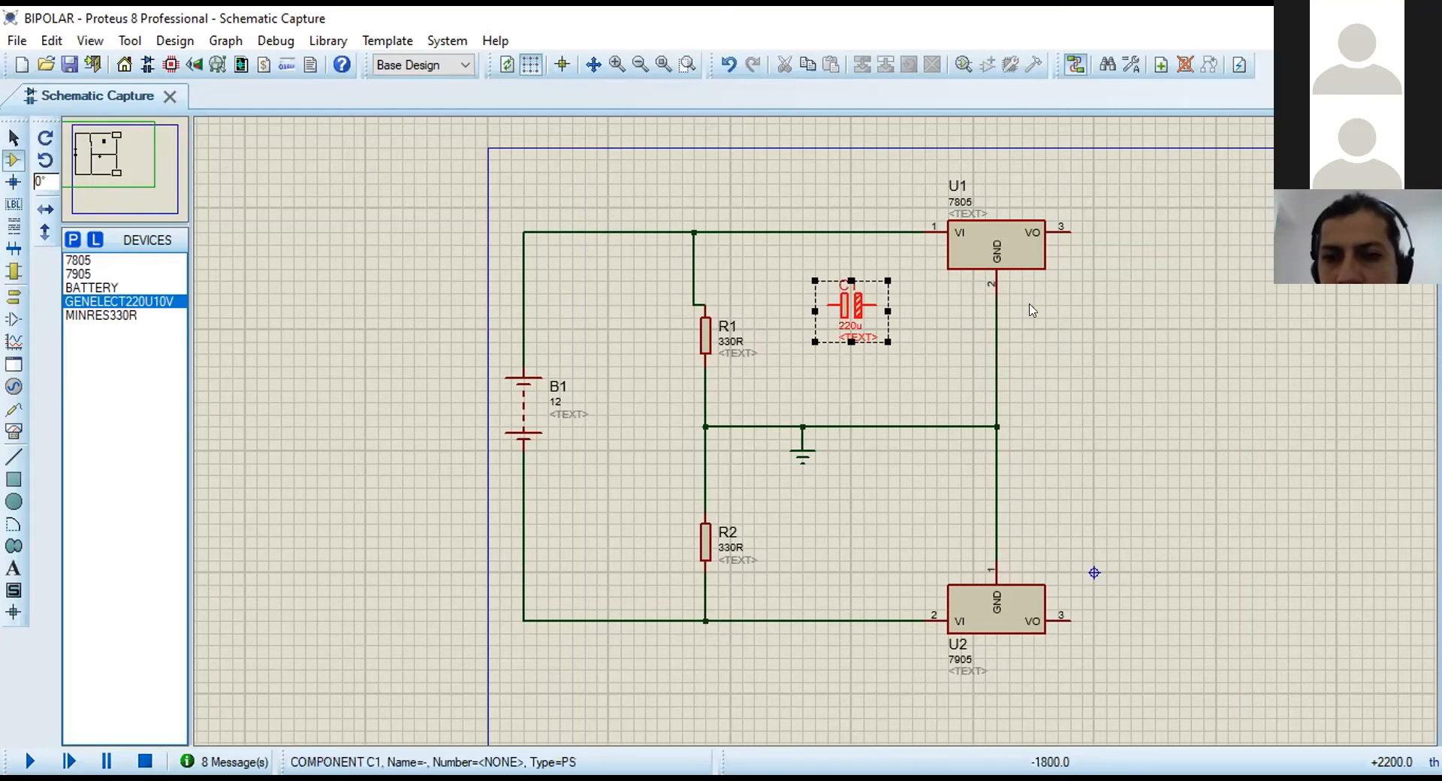
right_click(1022, 331)
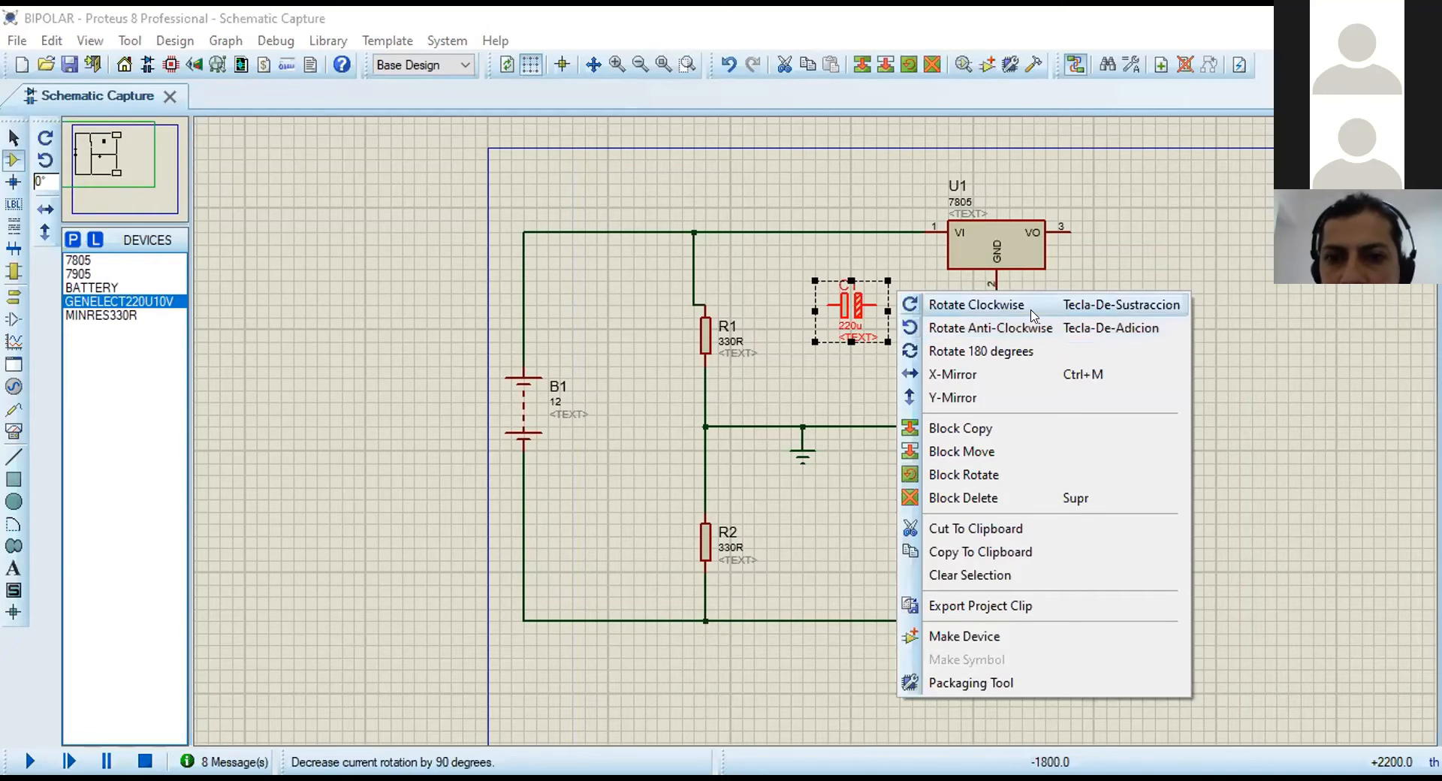
left_click(1030, 308)
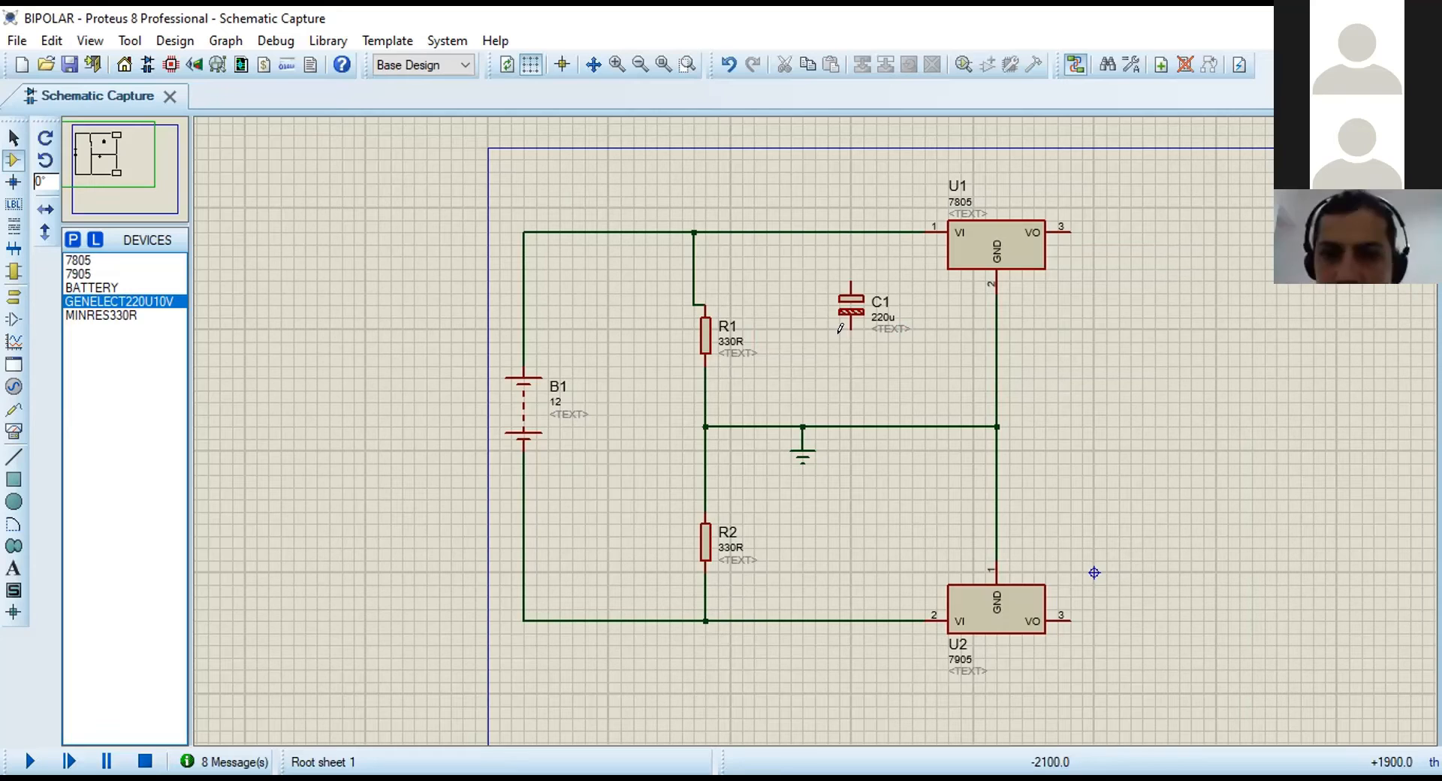
Wire C1 between the upper supply rail and the grounded midpoint line.
left_click(844, 273)
left_click(846, 229)
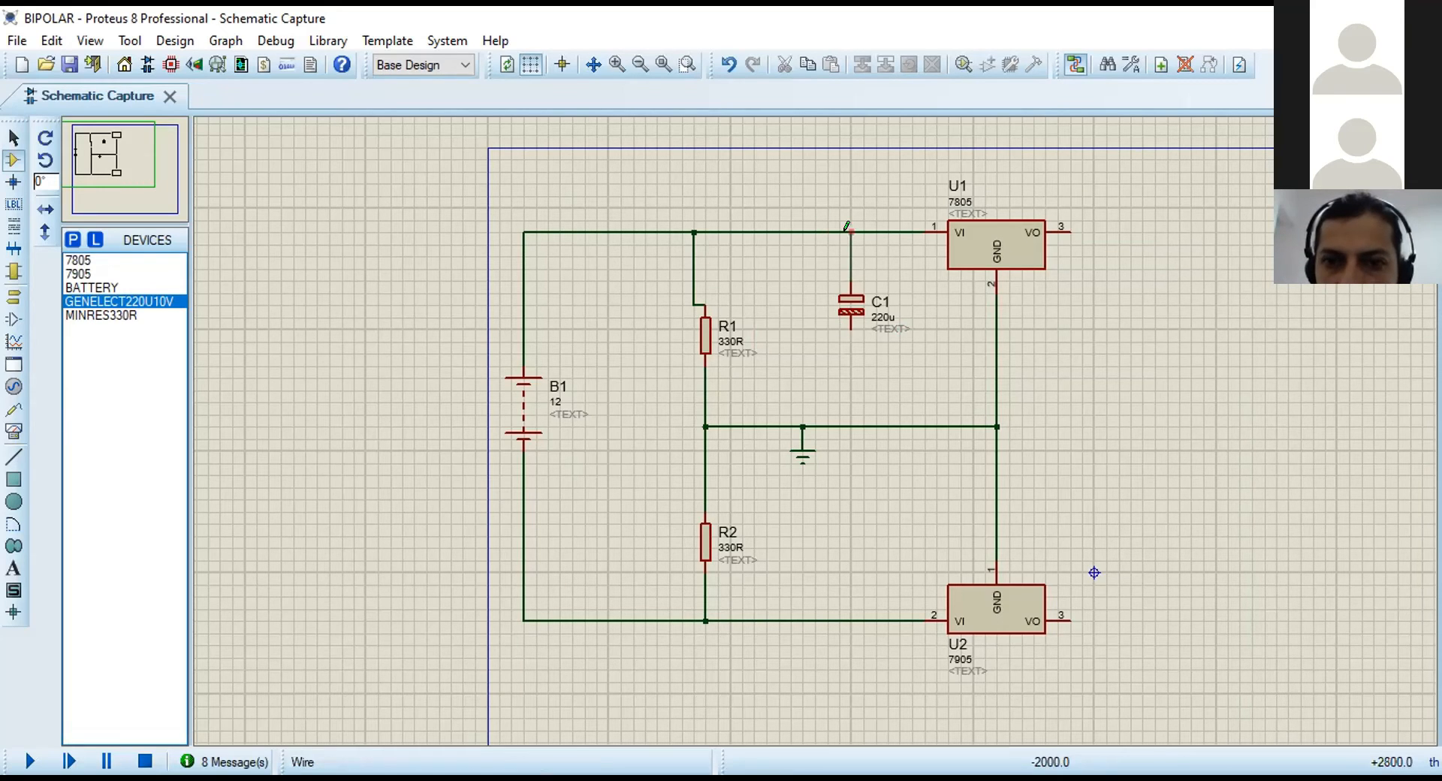
left_click(849, 331)
left_click(850, 427)
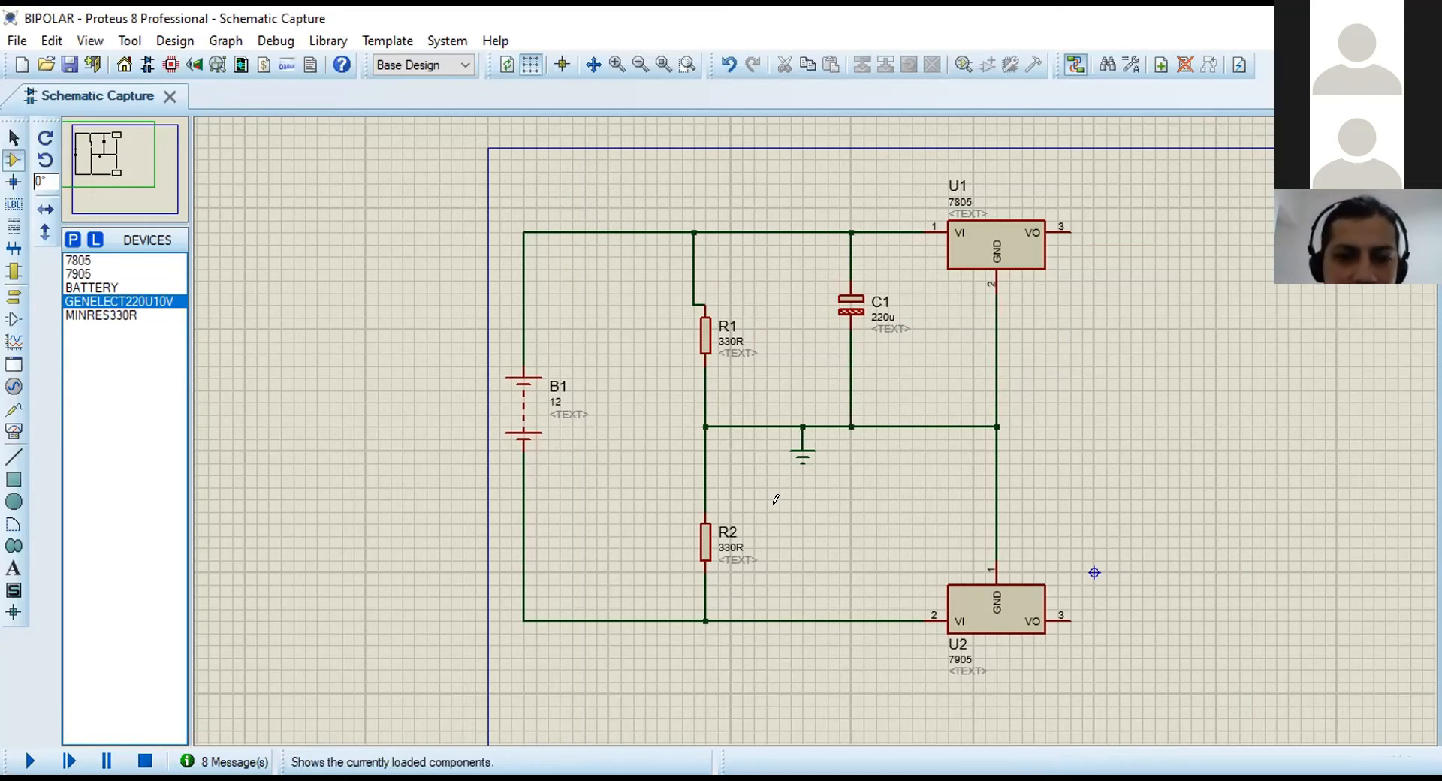
Place a second vertical 220u capacitor directly below C1, between the midpoint line and the lower rail.
left_click(888, 512)
left_click(887, 512)
right_click(878, 518)
left_click(927, 229)
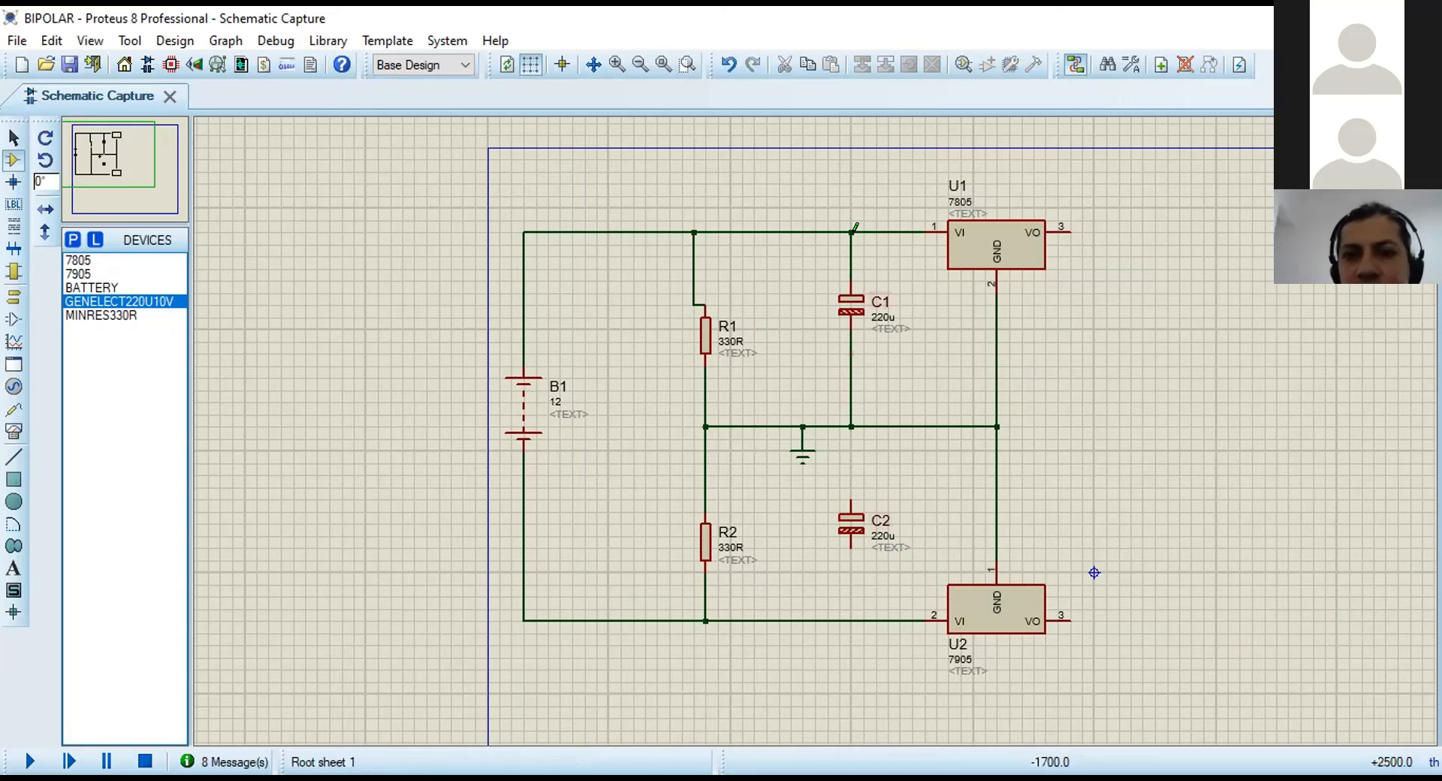
Wire C2 between the grounded midpoint line and the lower supply rail.
left_click(851, 497)
left_click(851, 427)
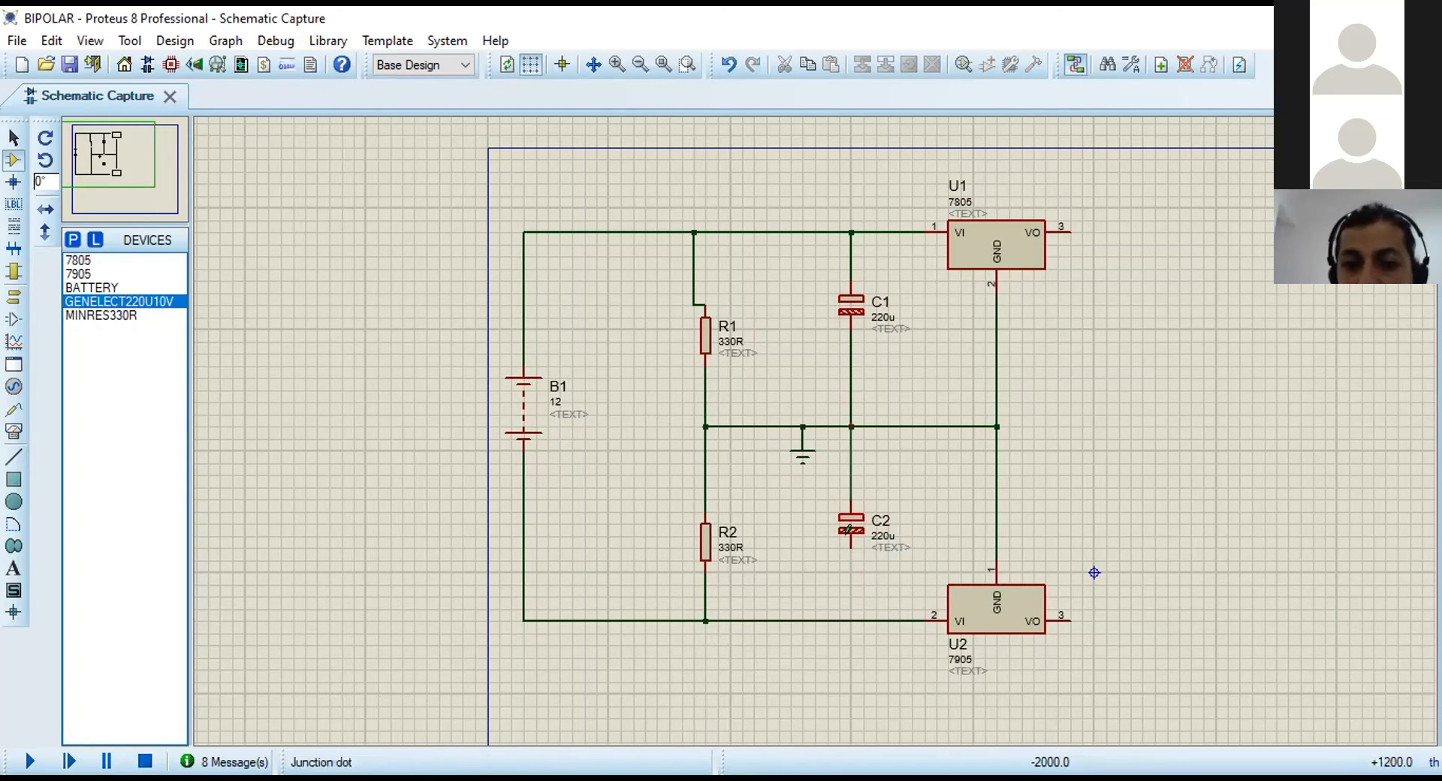
left_click(849, 534)
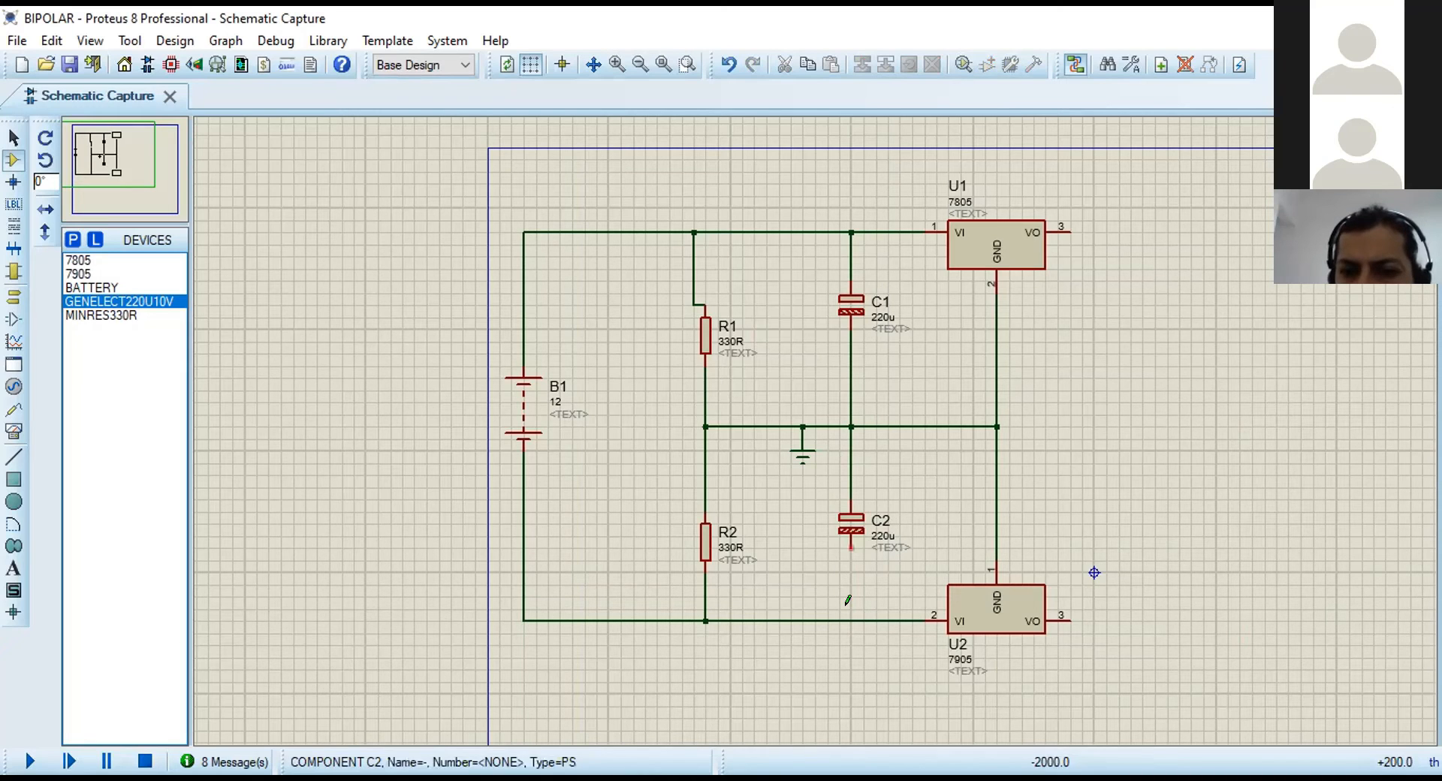
left_click(851, 620)
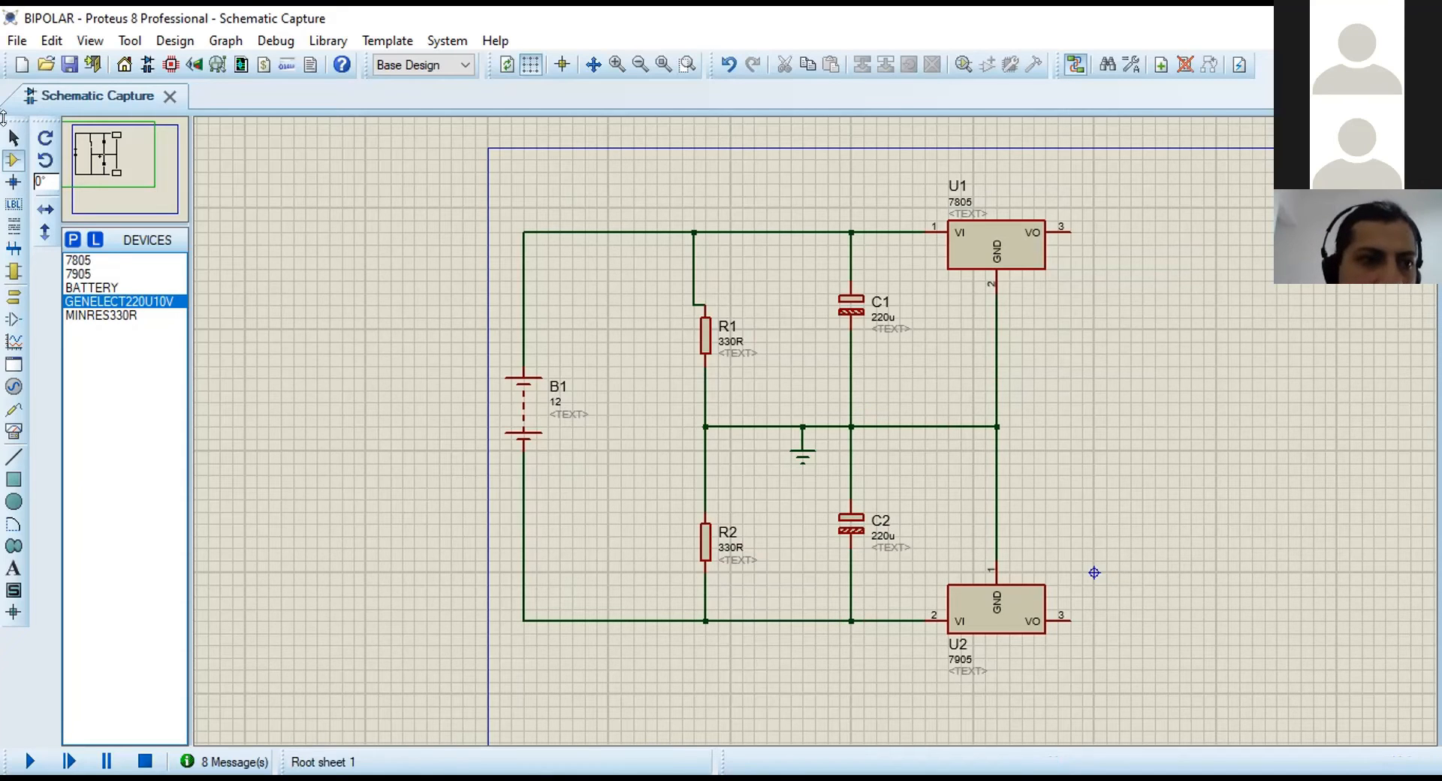
Place a DC voltmeter and move it between C2 and the 7905's GND wire.
left_click(12, 429)
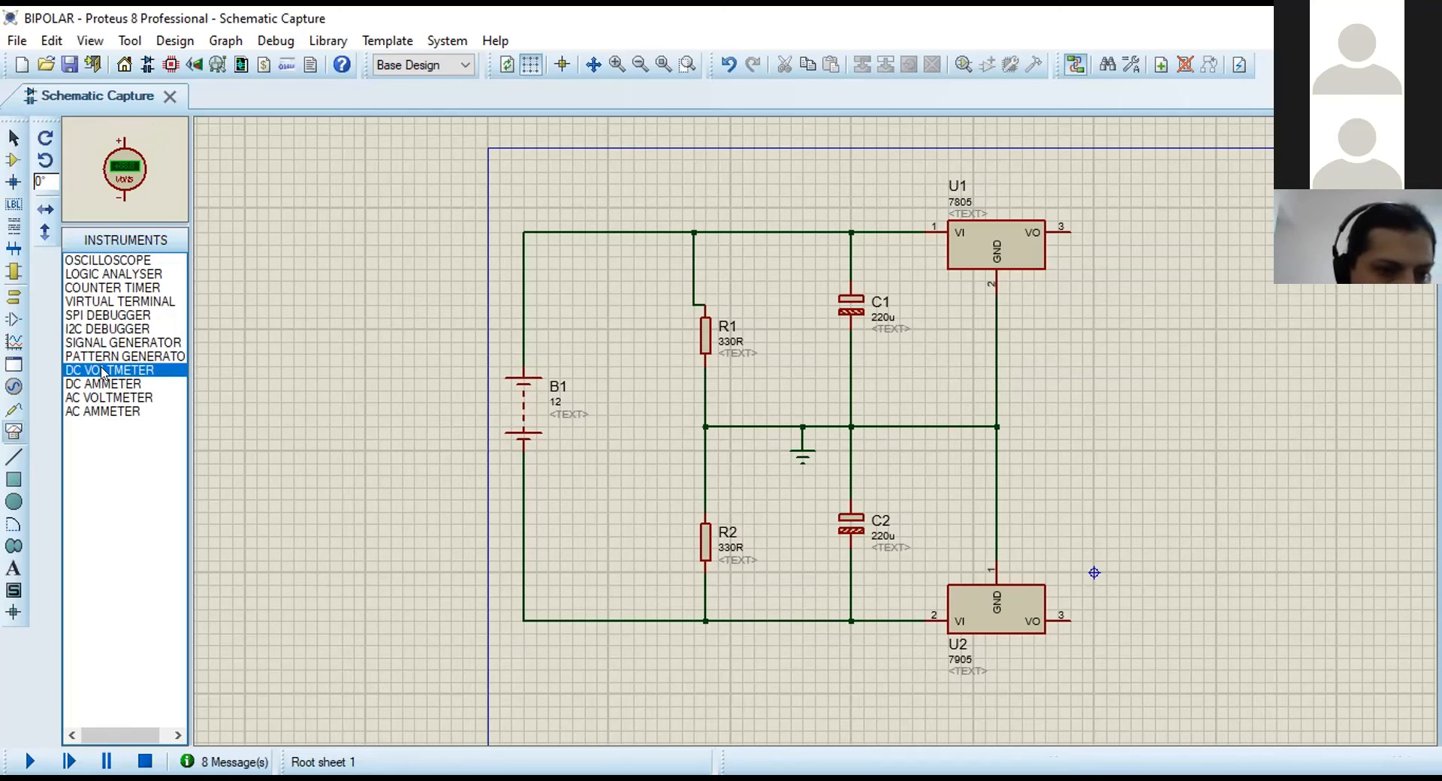
left_click(1126, 524)
left_click(1126, 524)
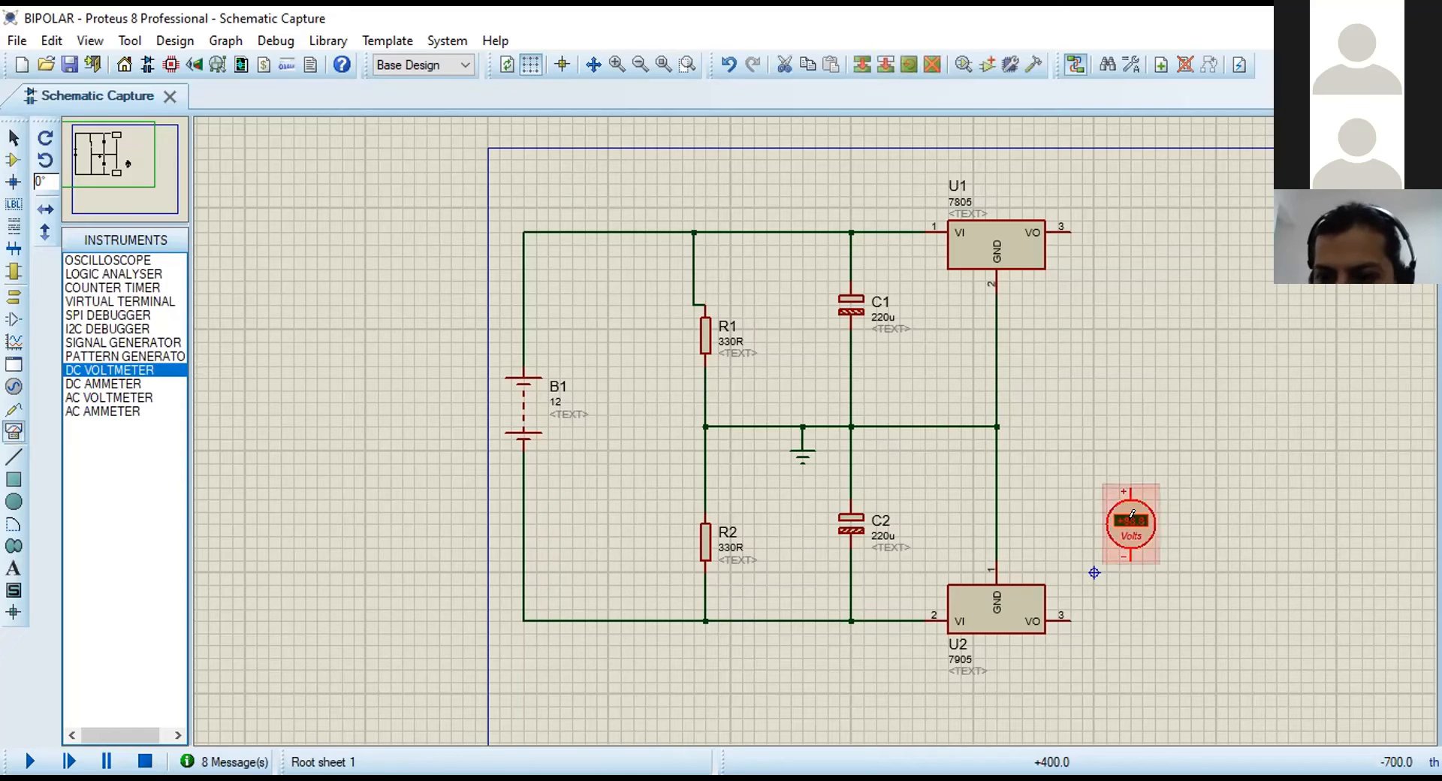
left_click(1130, 535)
left_click_drag(1130, 524, 936, 500)
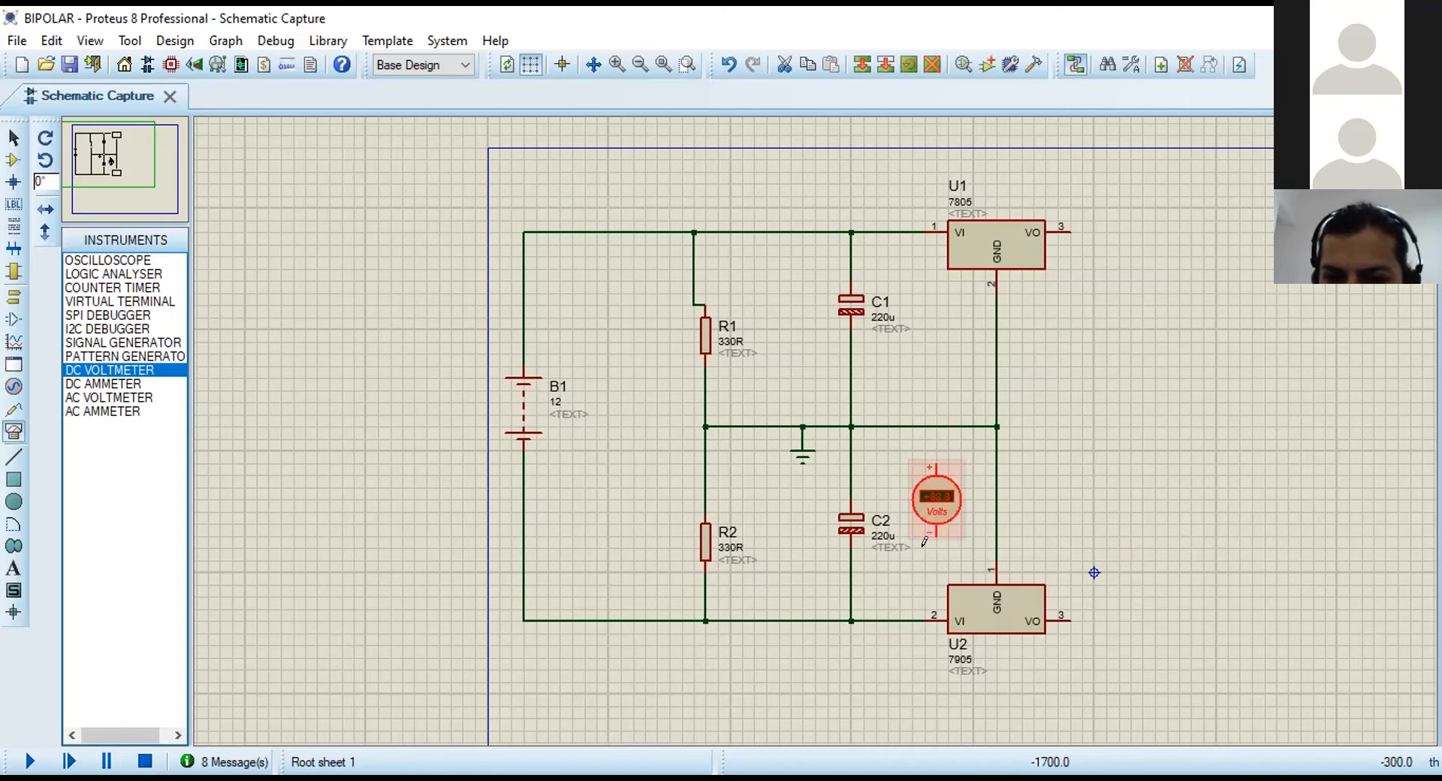
Wire the voltmeter's negative terminal to the lower rail and its positive terminal to the grounded midpoint.
left_click(923, 542)
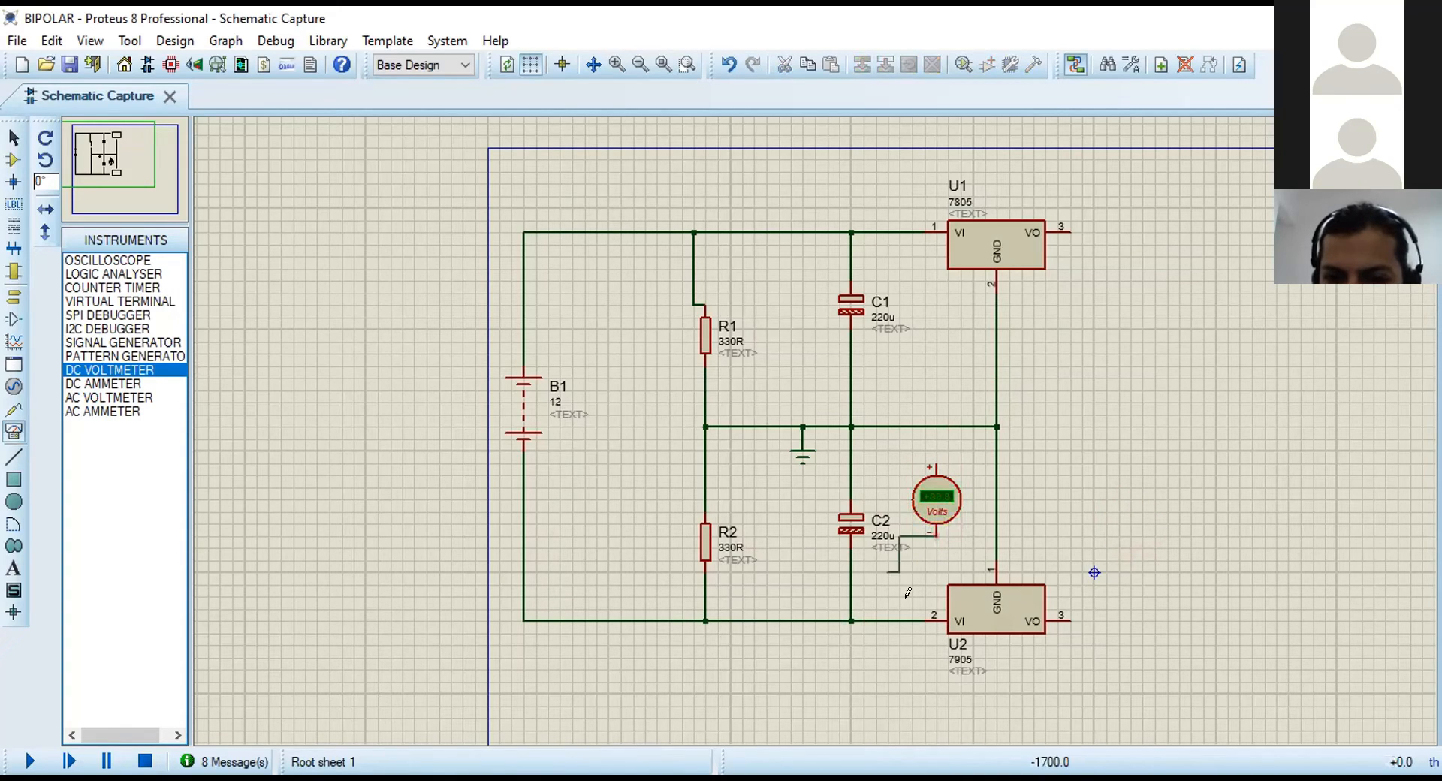
left_click(912, 620)
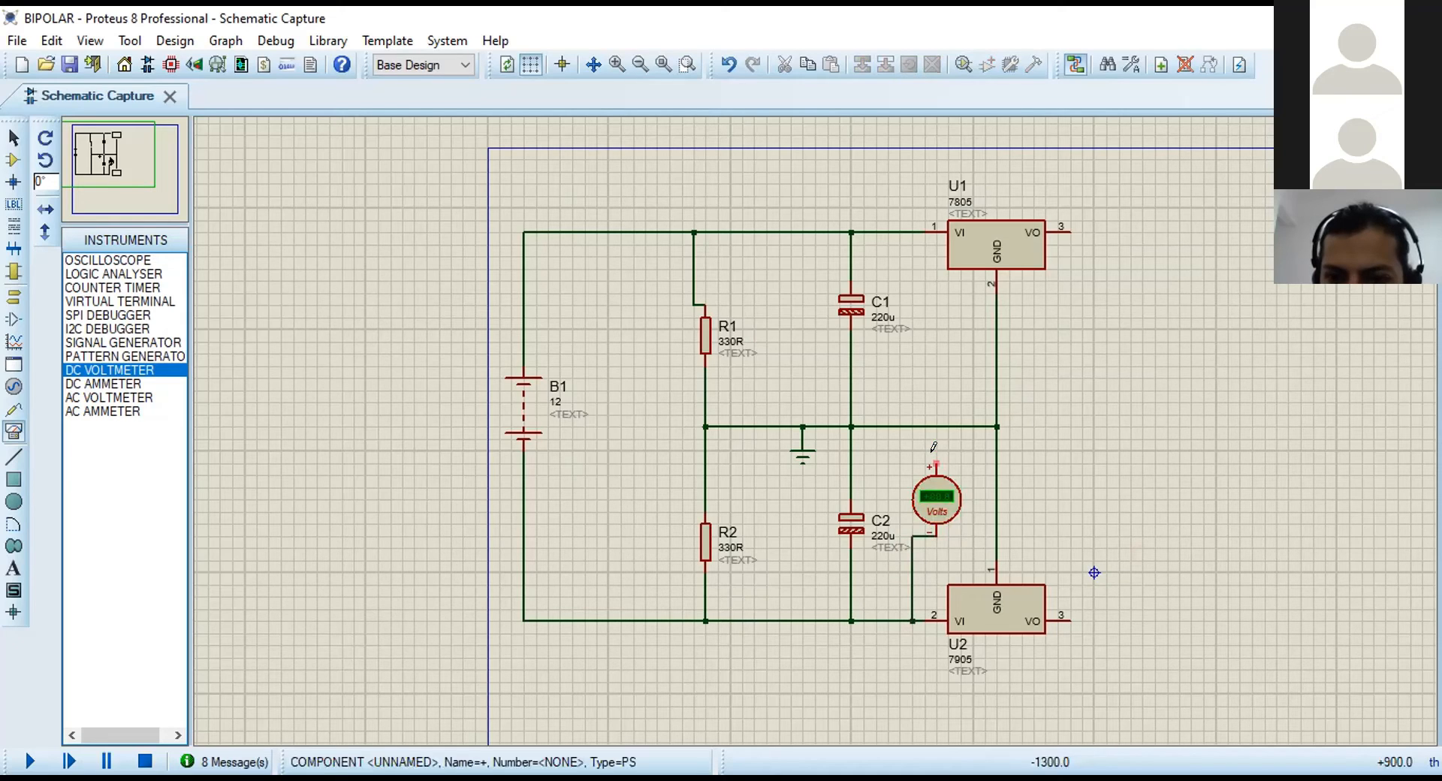
left_click(934, 426)
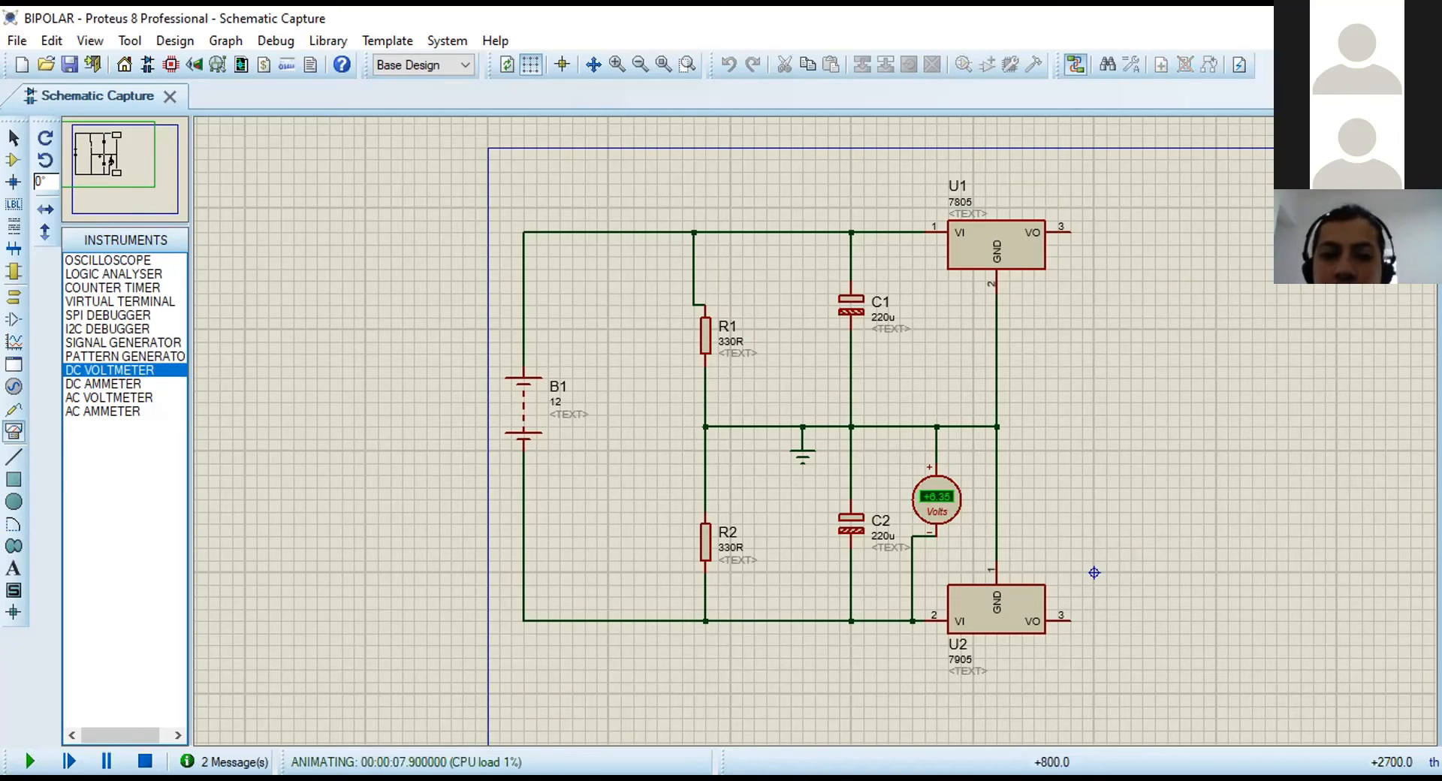
Stop the simulation and delete the DC voltmeter beside C2 together with its wires.
left_click(146, 761)
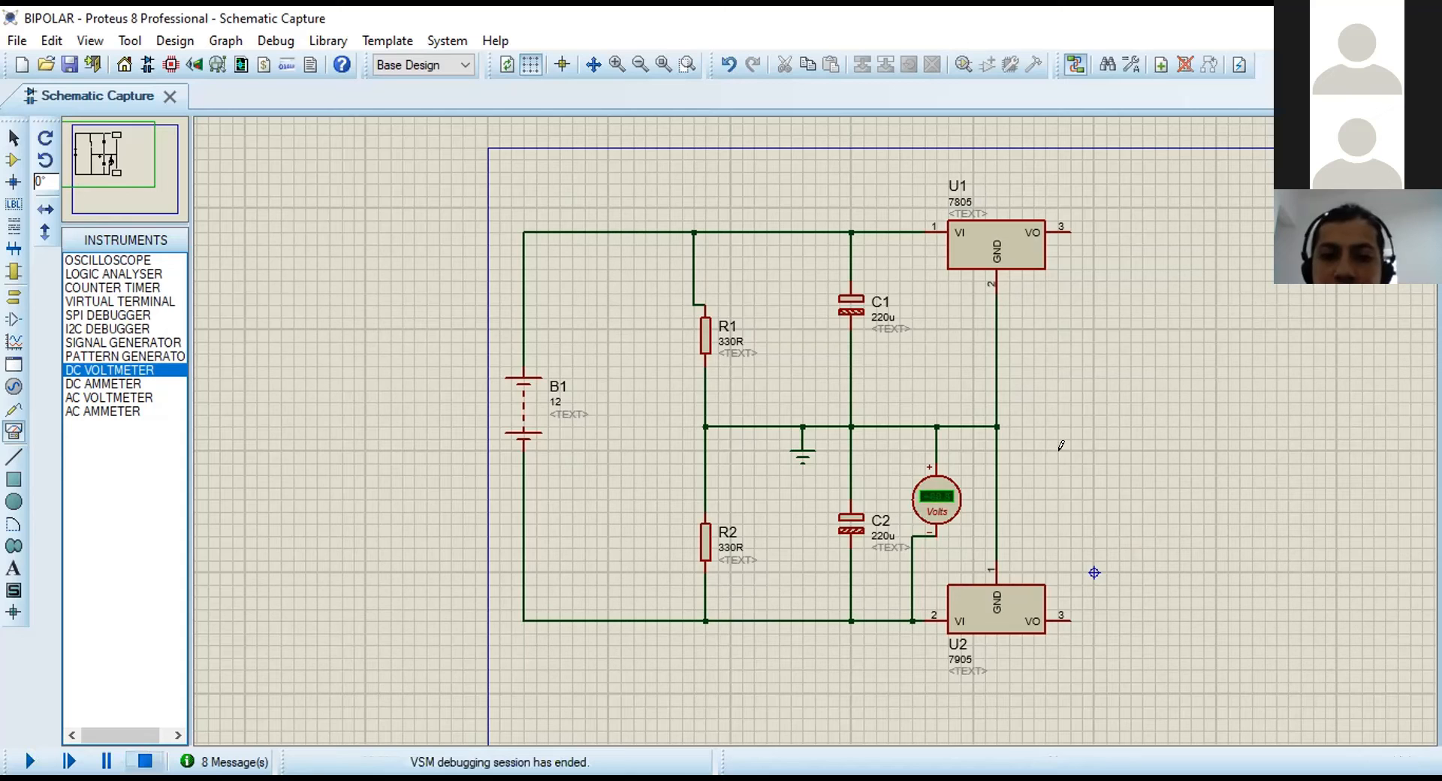
left_click(924, 505)
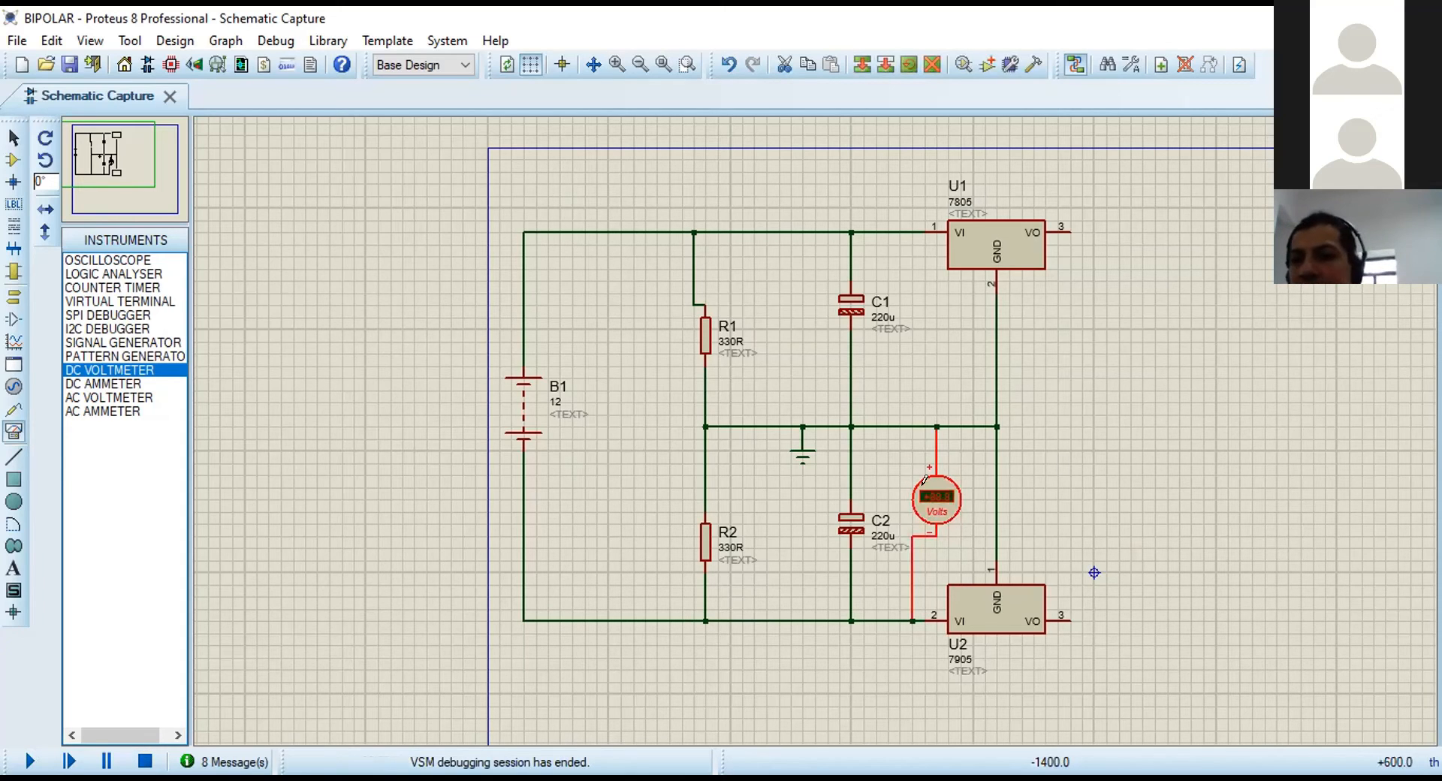
key("Delete")
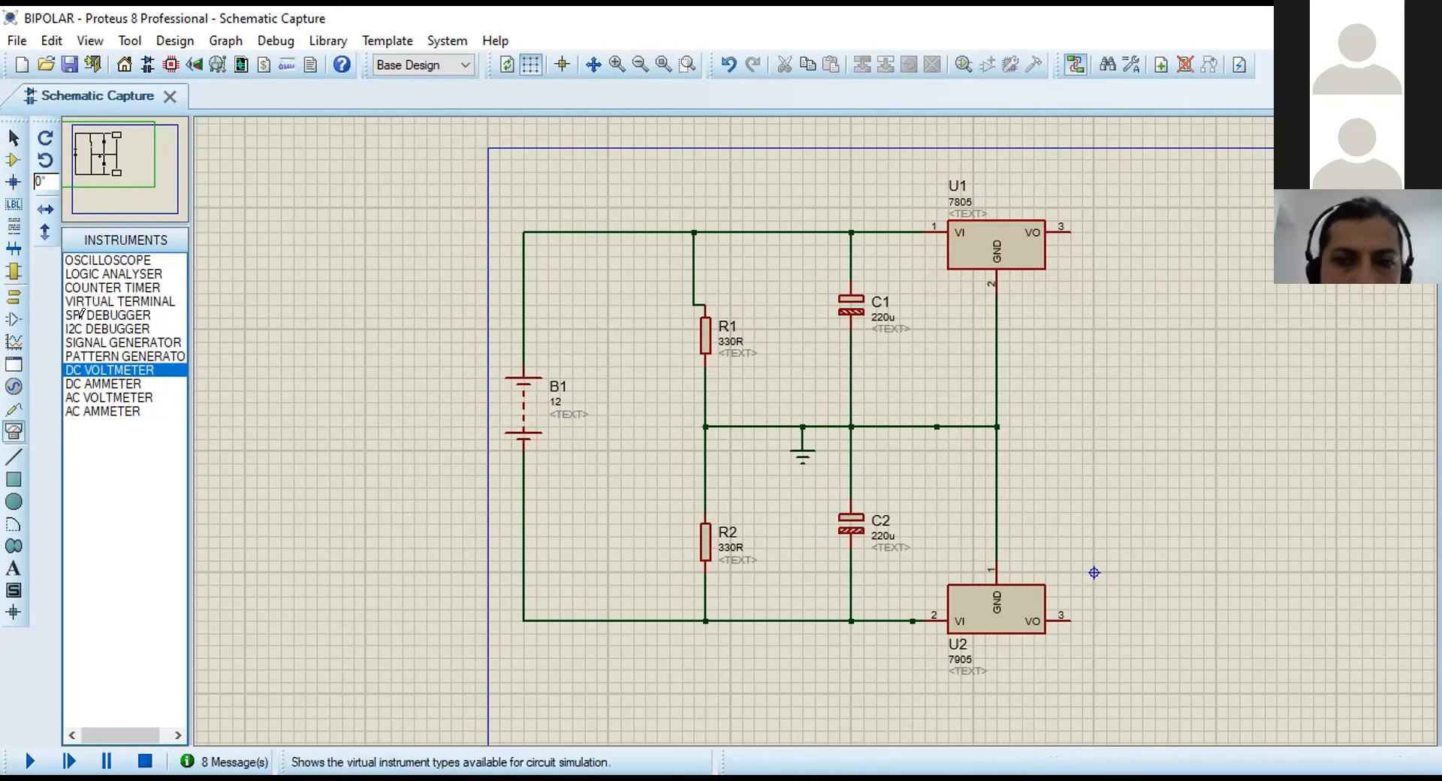
Search the device library for "cap" and add the generic non-electrolytic capacitor CAP to the project's devices.
left_click(16, 161)
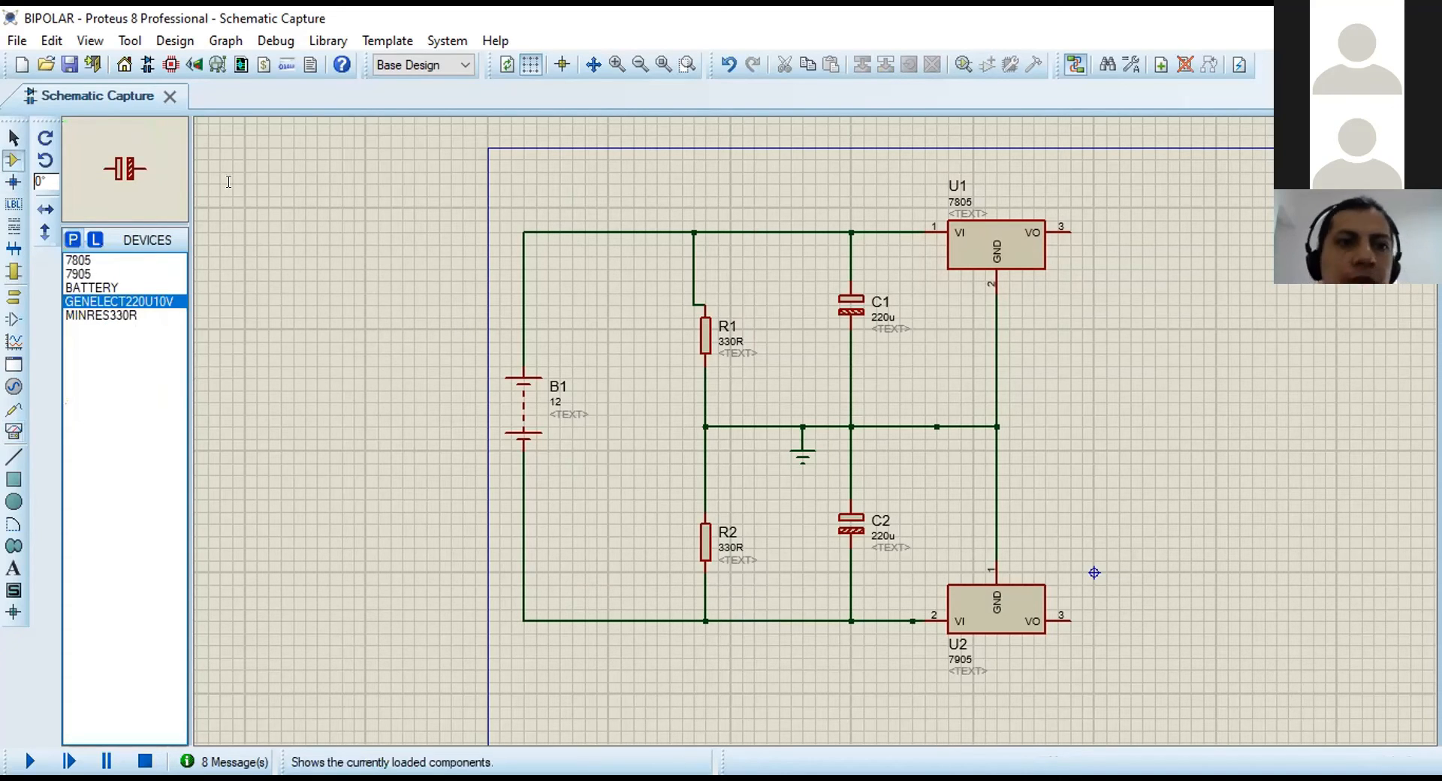
type("pc")
type("ap")
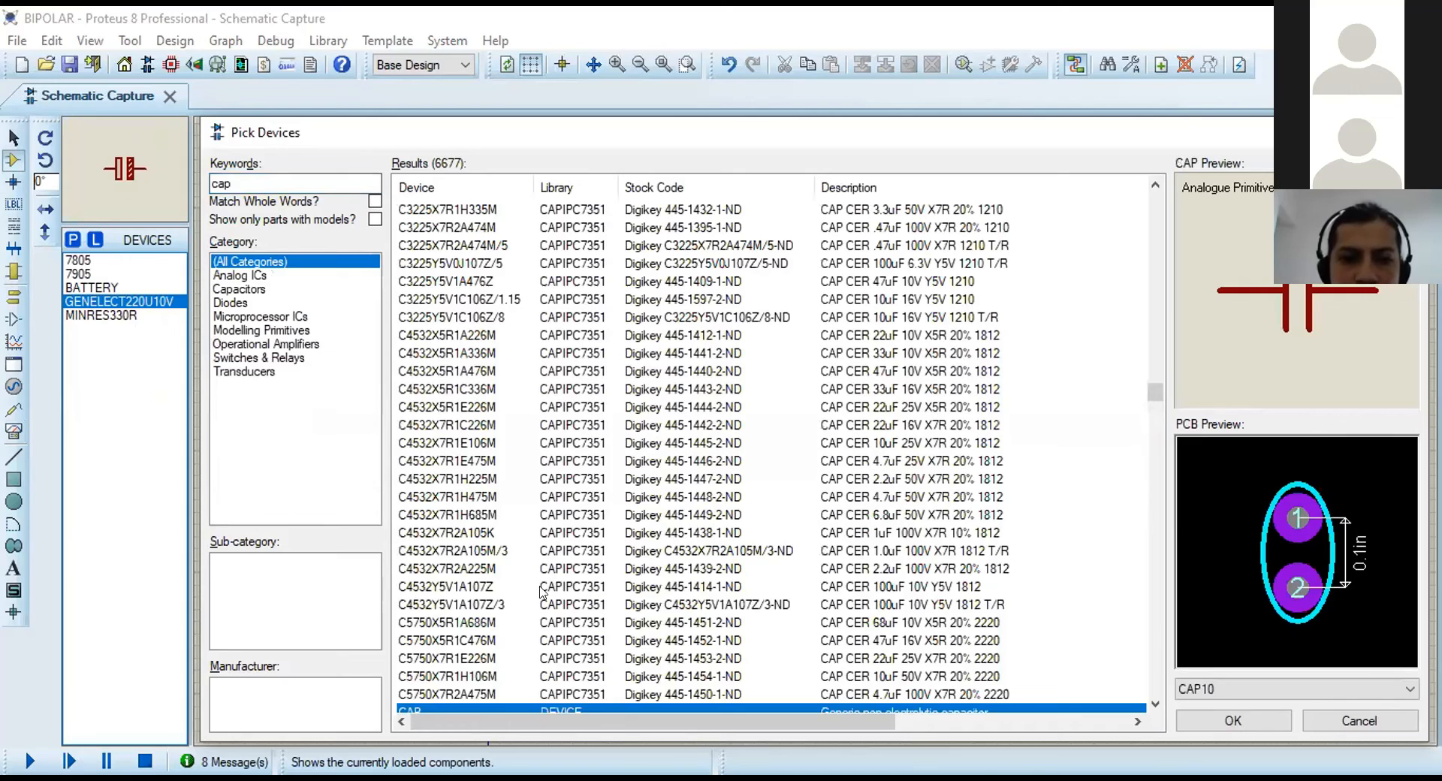
scroll(425, 530, "down", 2)
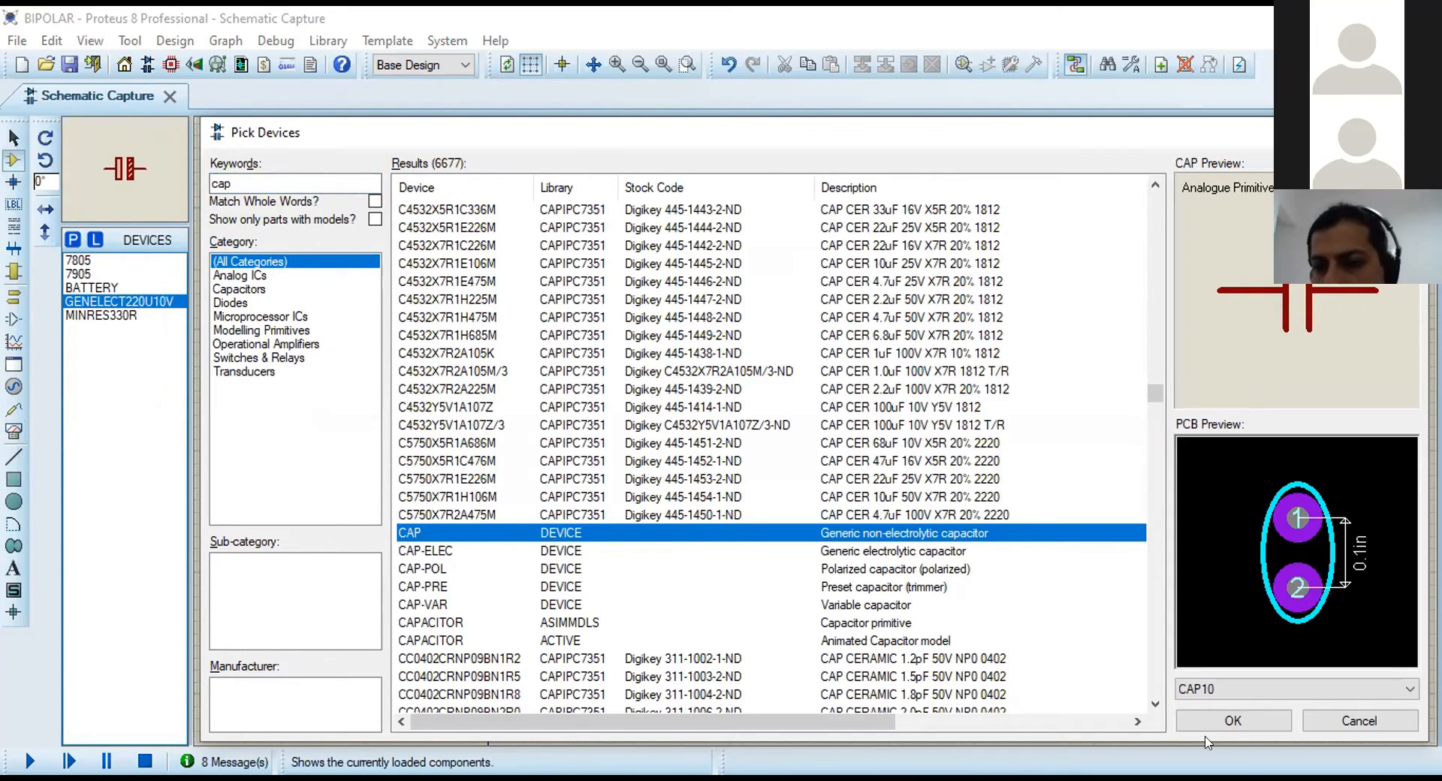
Place two CAP capacitors on the output side, one below the 7805's output and one above the 7905's.
left_click(1081, 317)
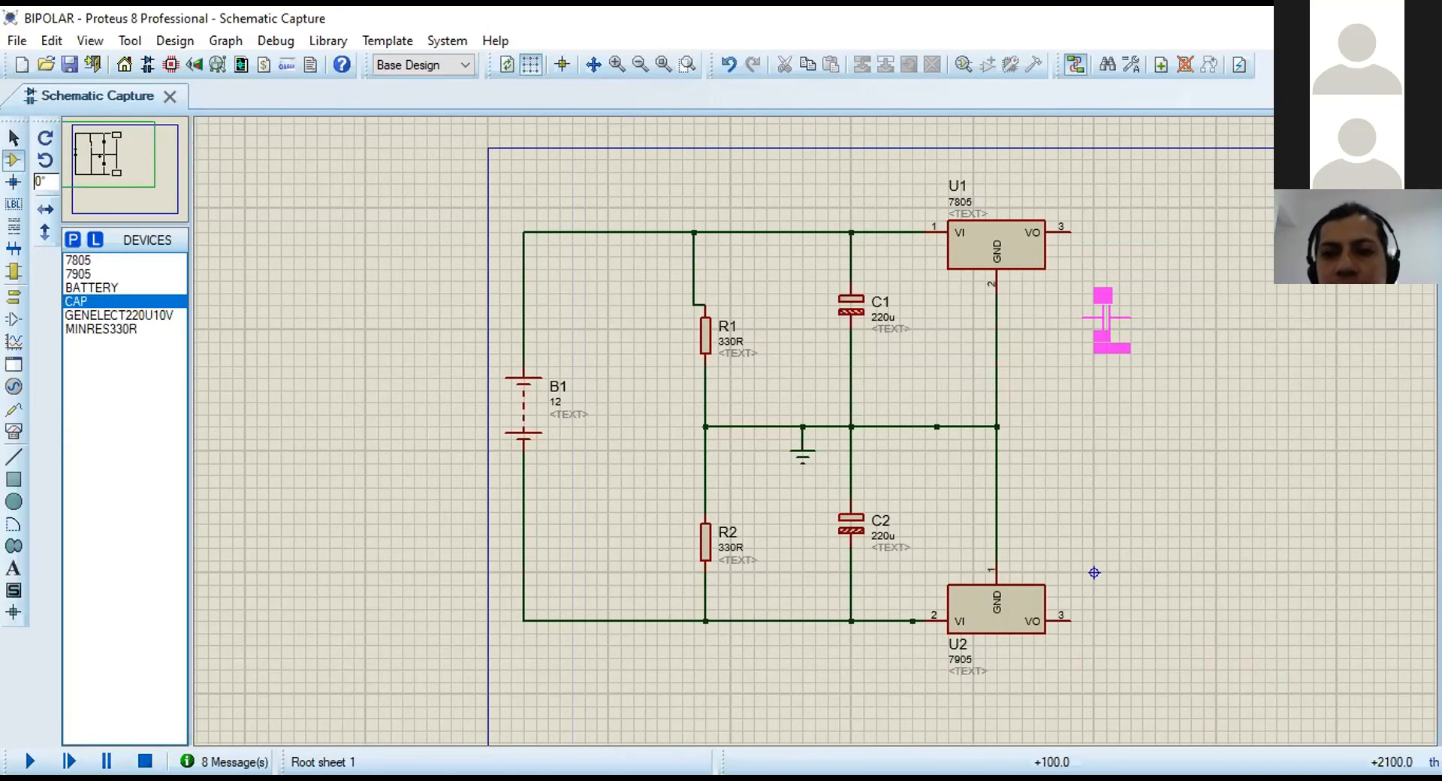
left_click(1103, 317)
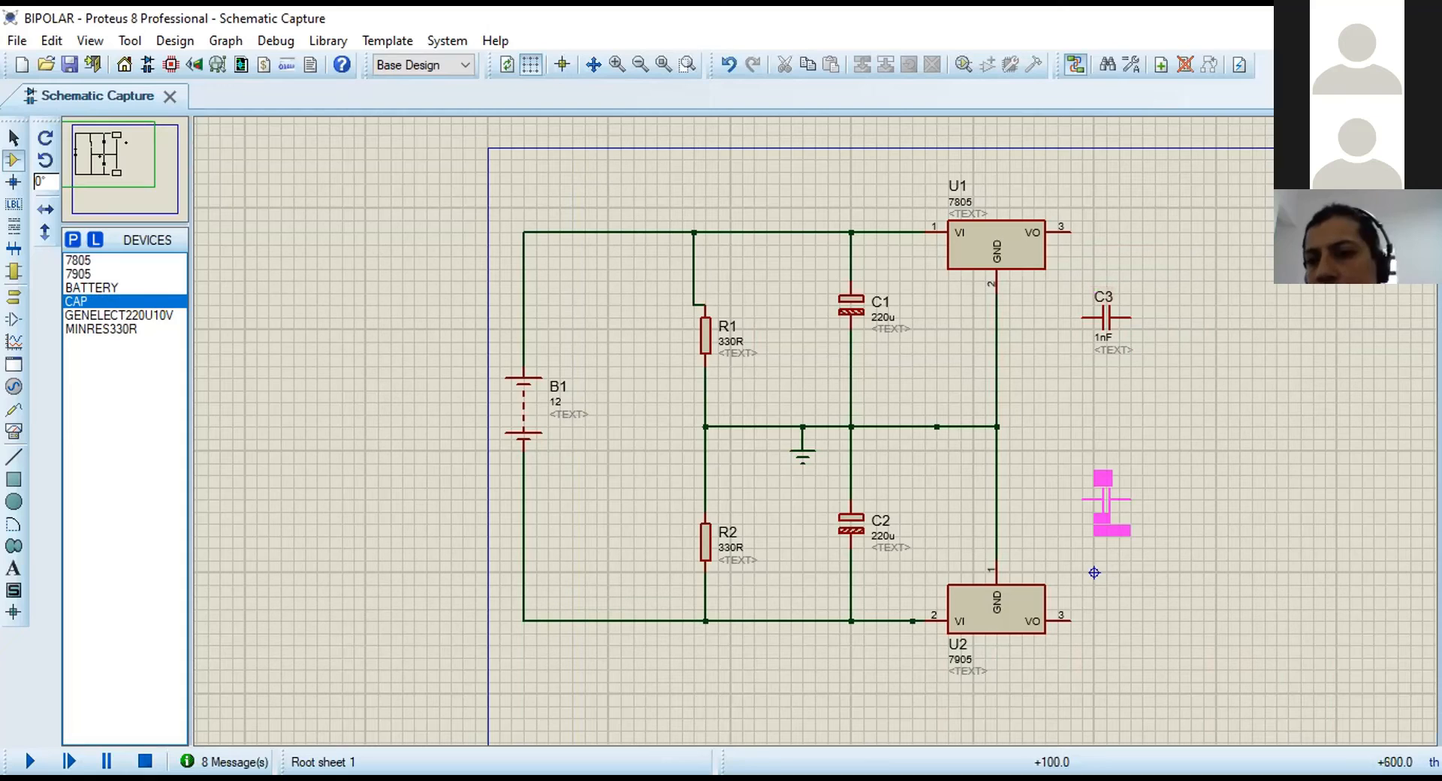
left_click(1104, 499)
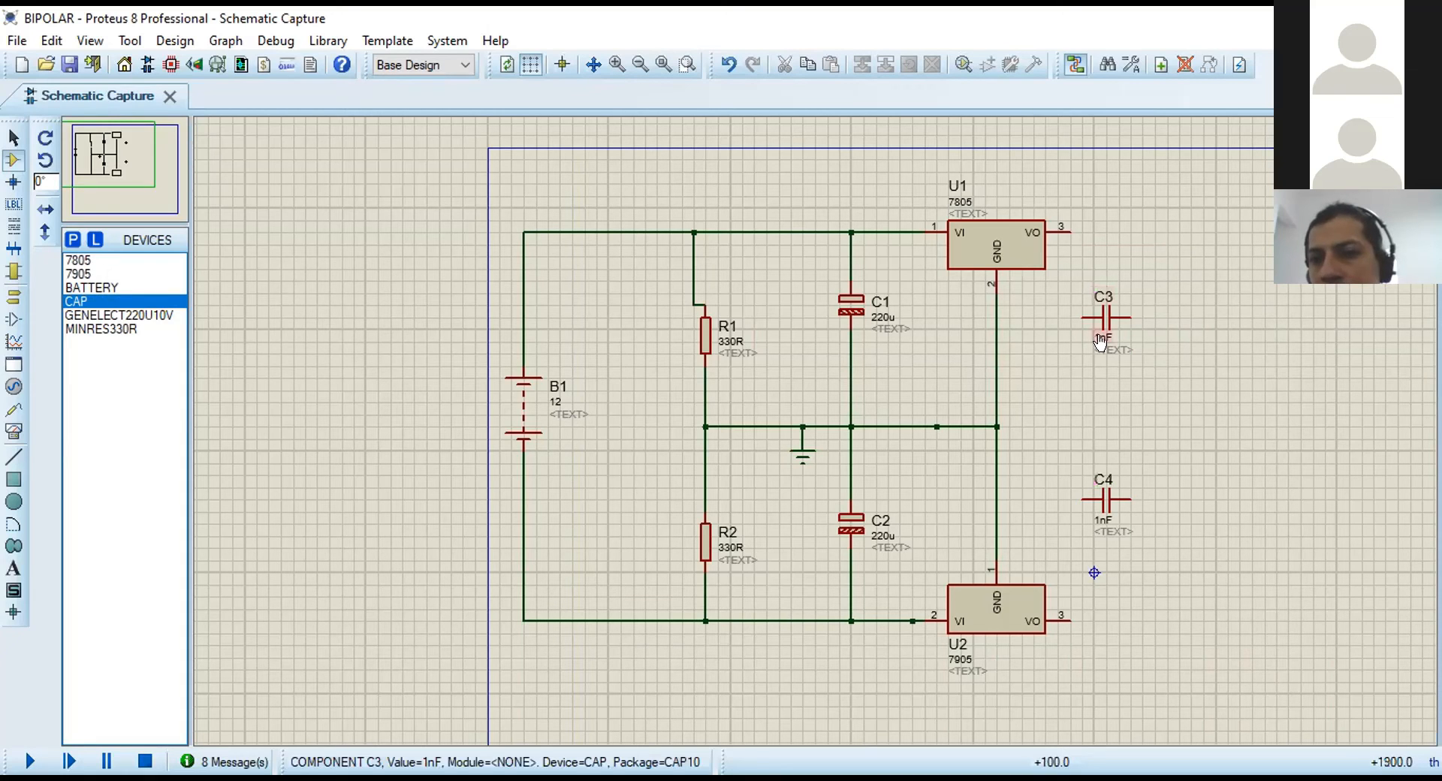
Set the capacitance of C3 and C4 to 100nF.
right_click(1101, 322)
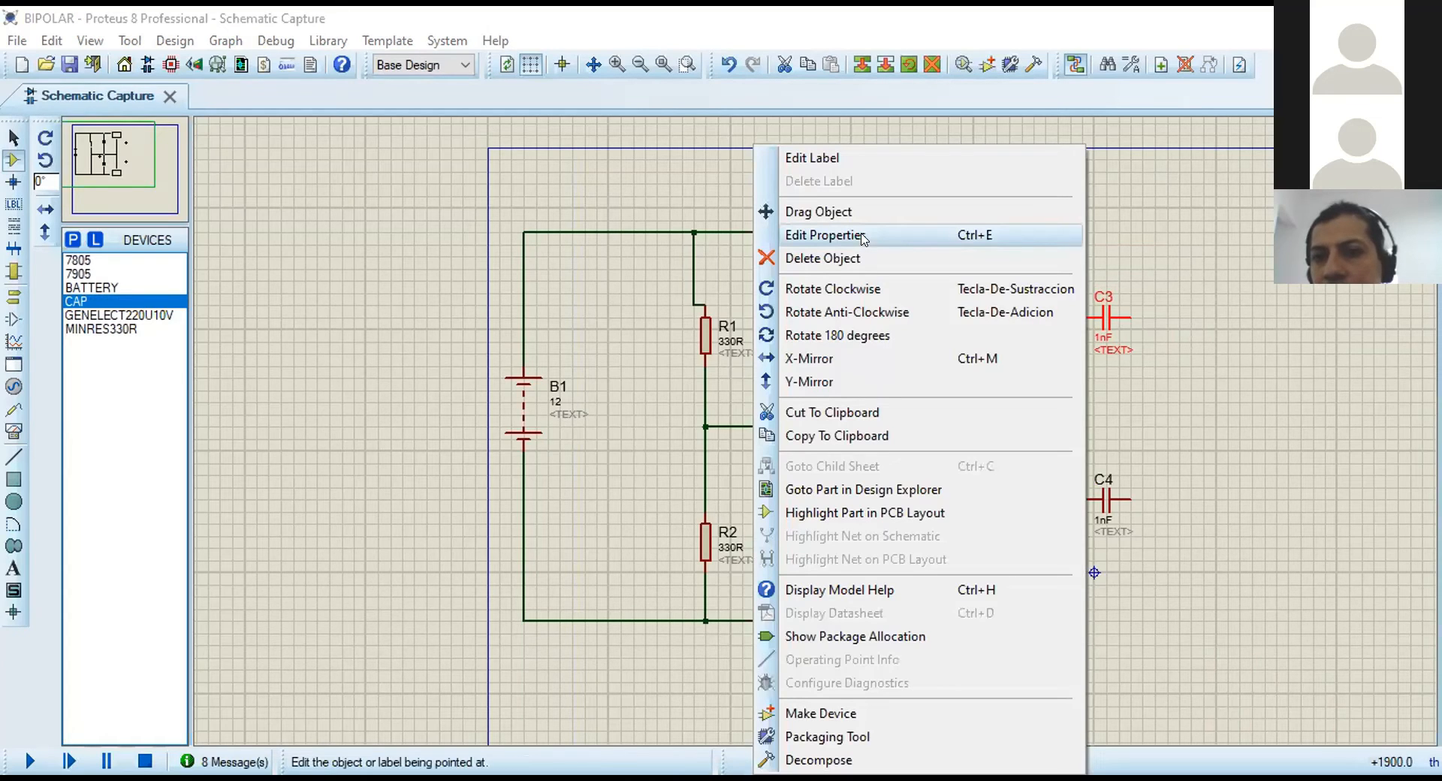
left_click(861, 236)
left_click(599, 258)
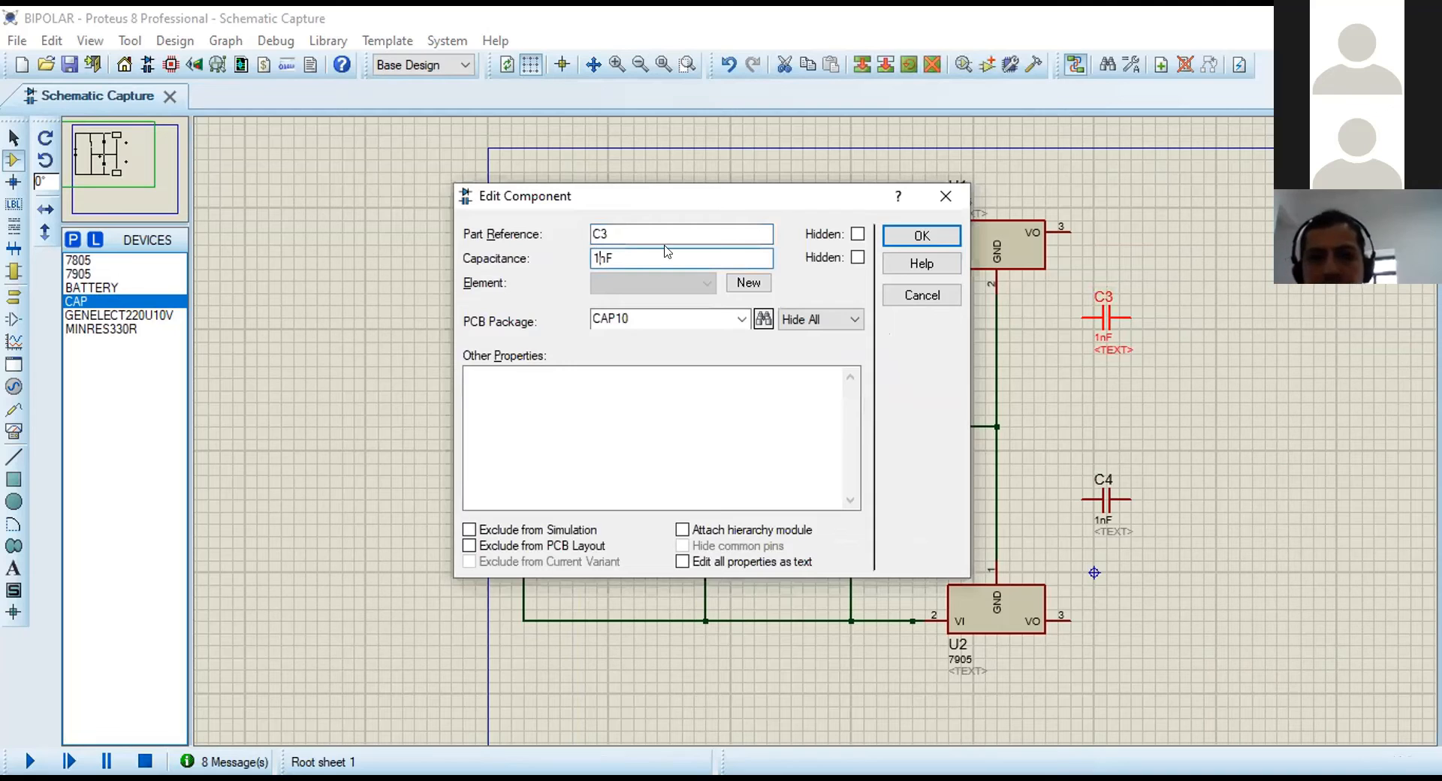
type("00")
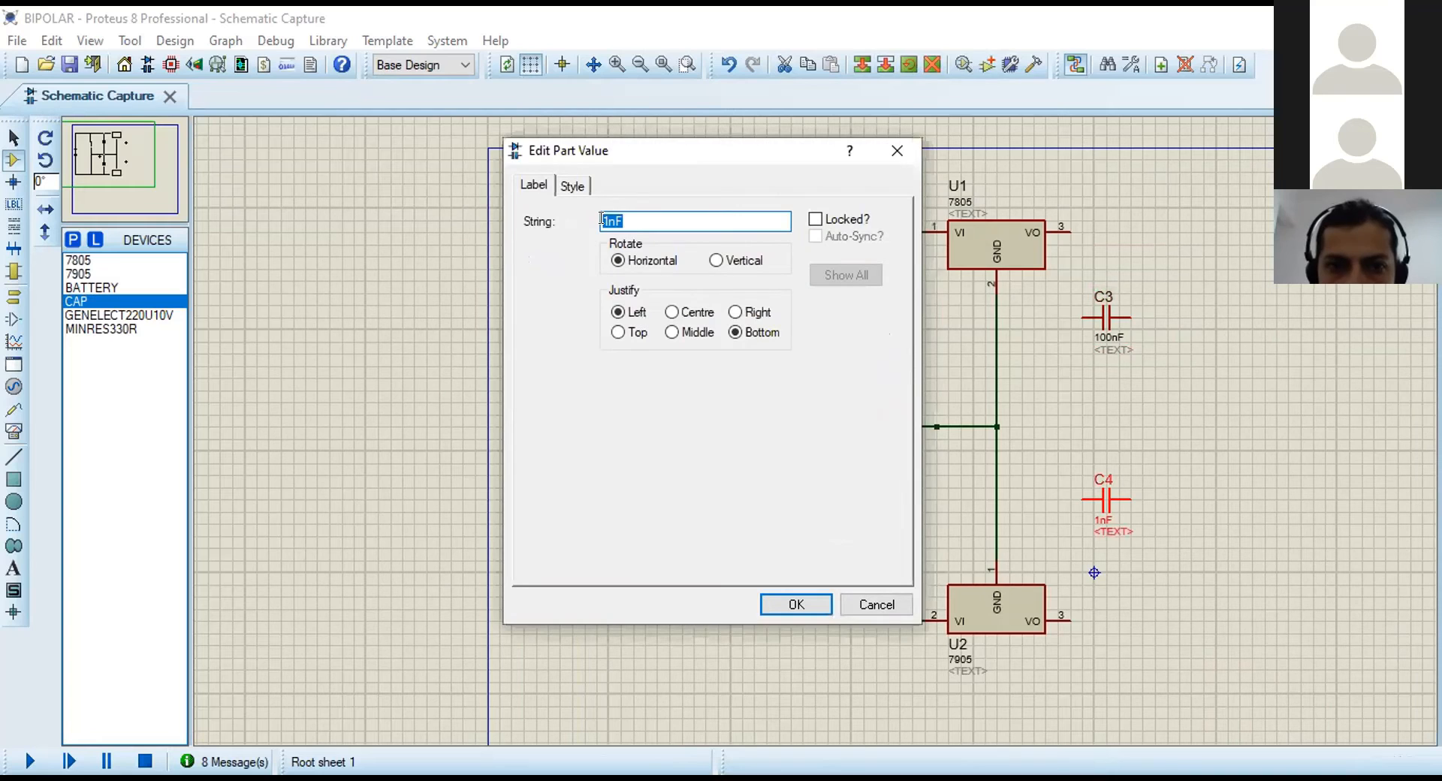
left_click(602, 219)
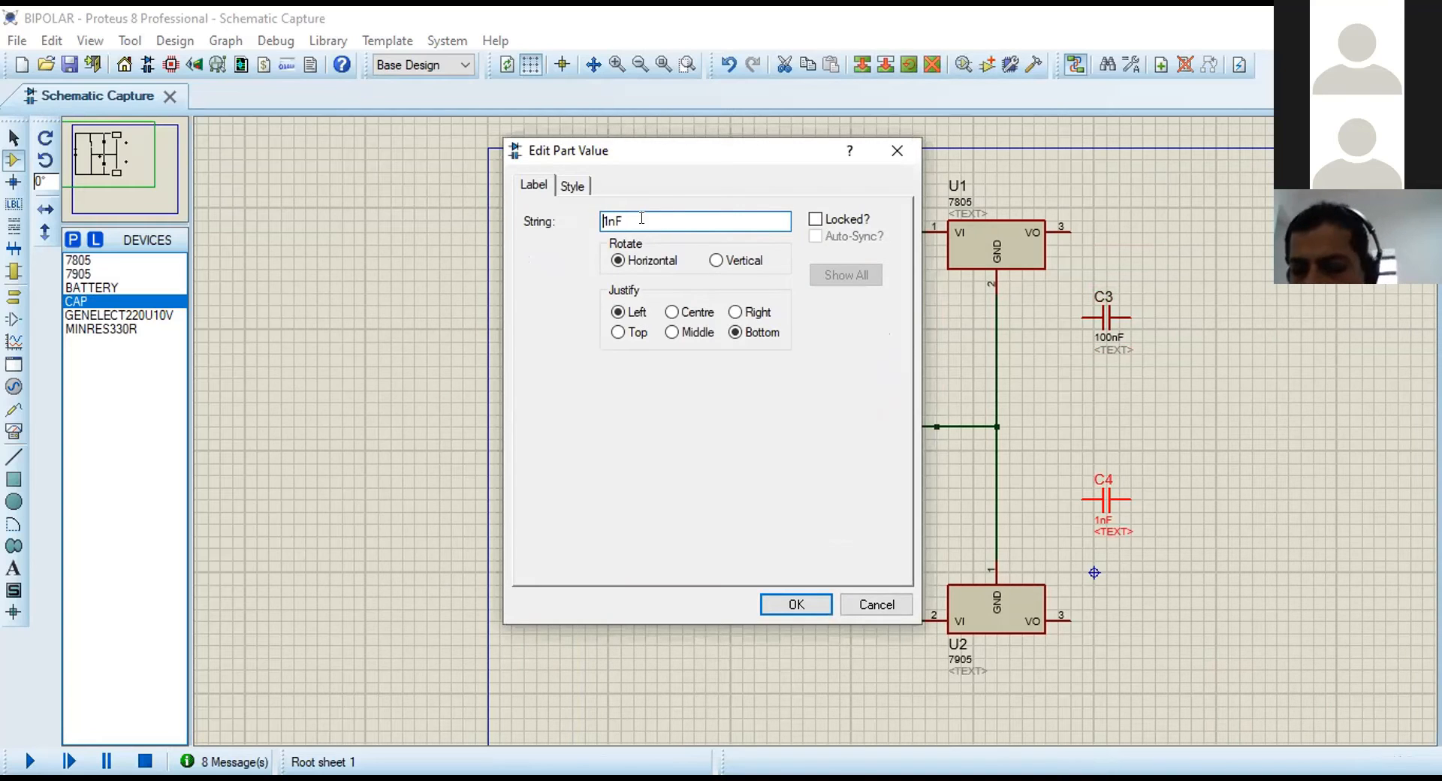
type("00")
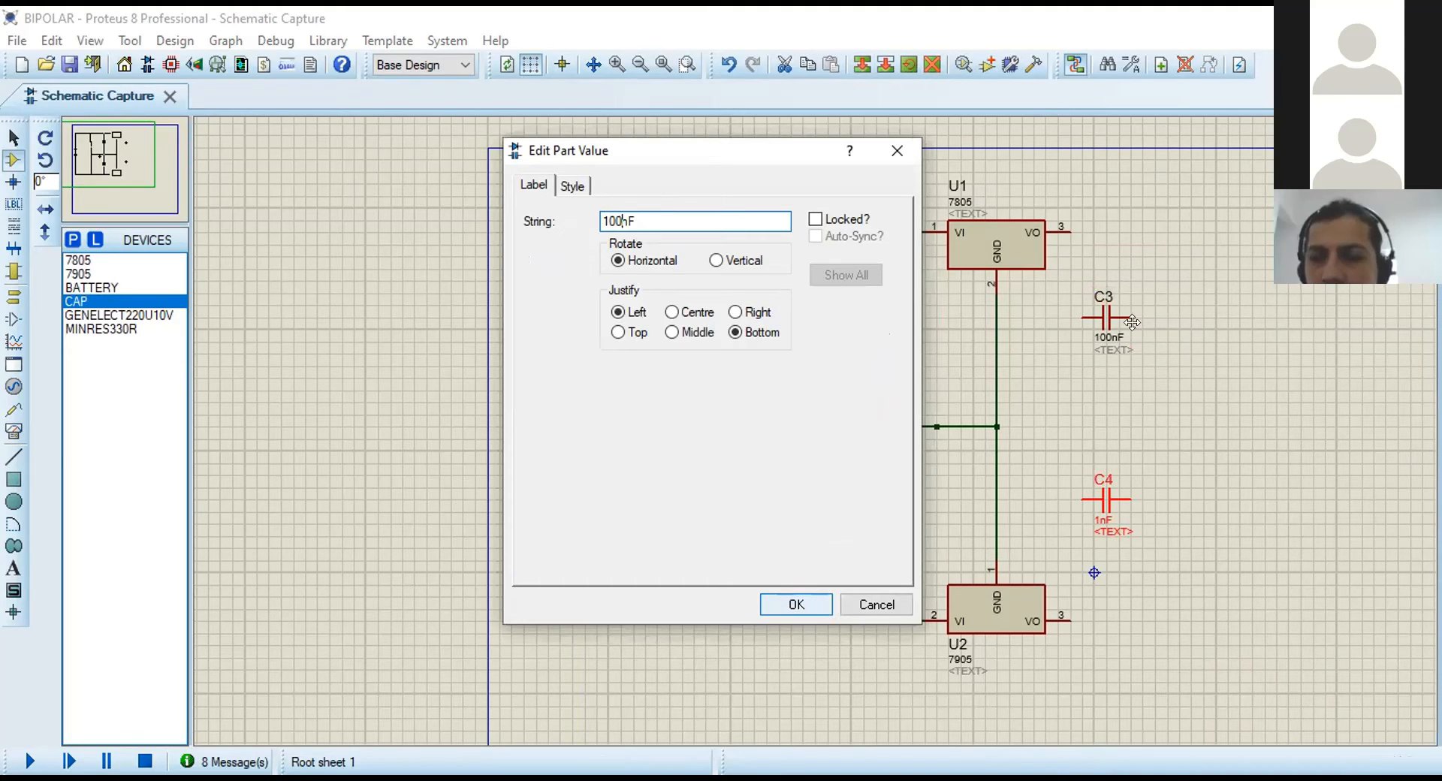
key("Return")
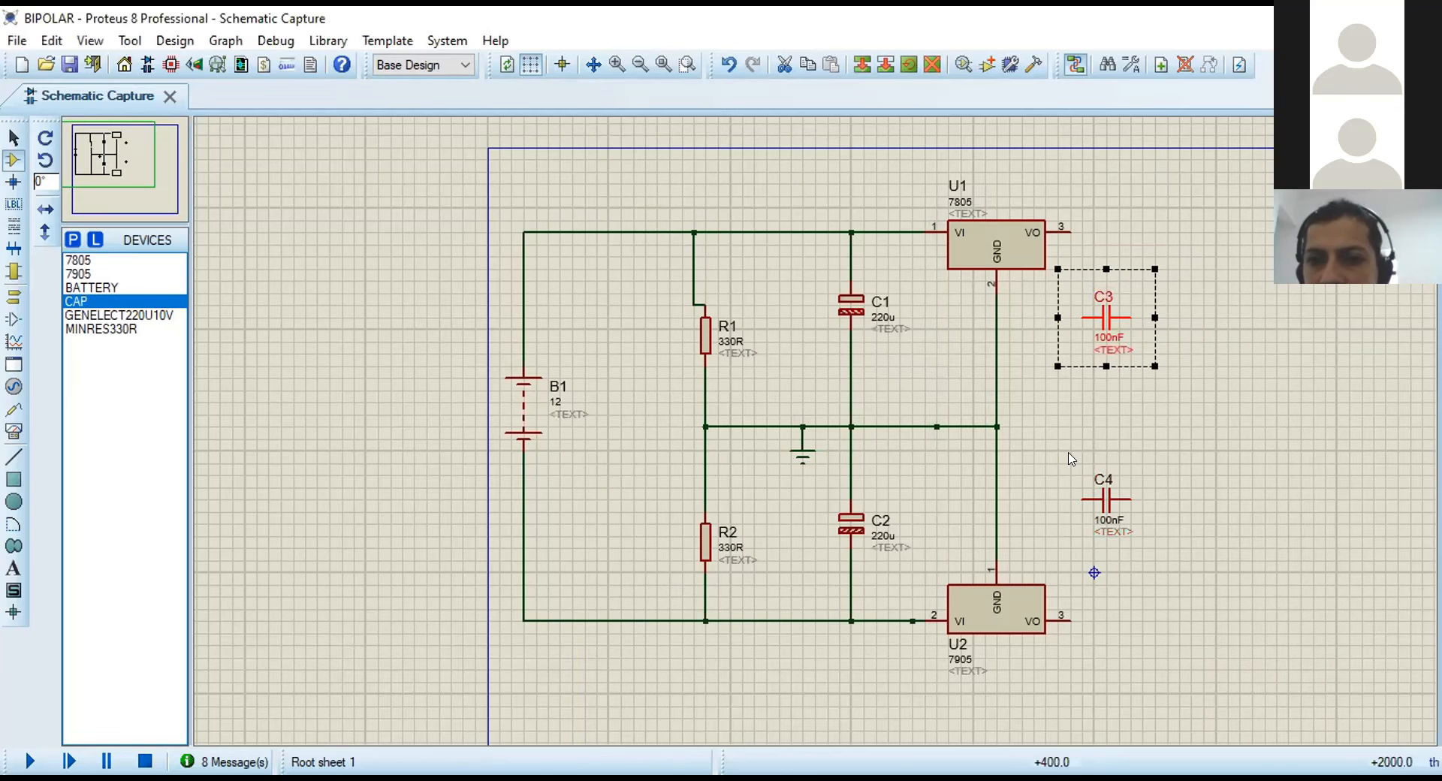
Rotate C3 and C4 to stand vertically and align C4 directly below C3.
right_click(976, 339)
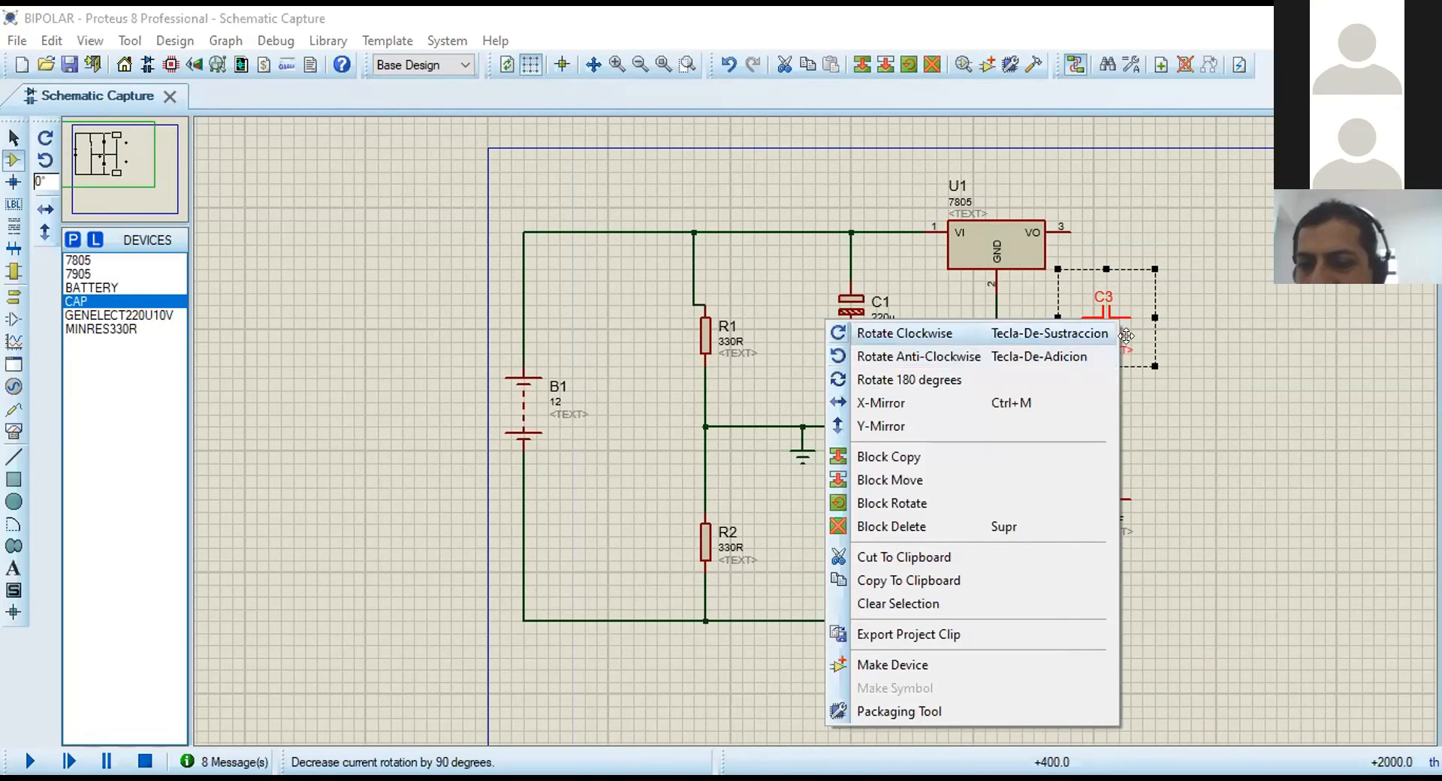
left_click(1092, 481)
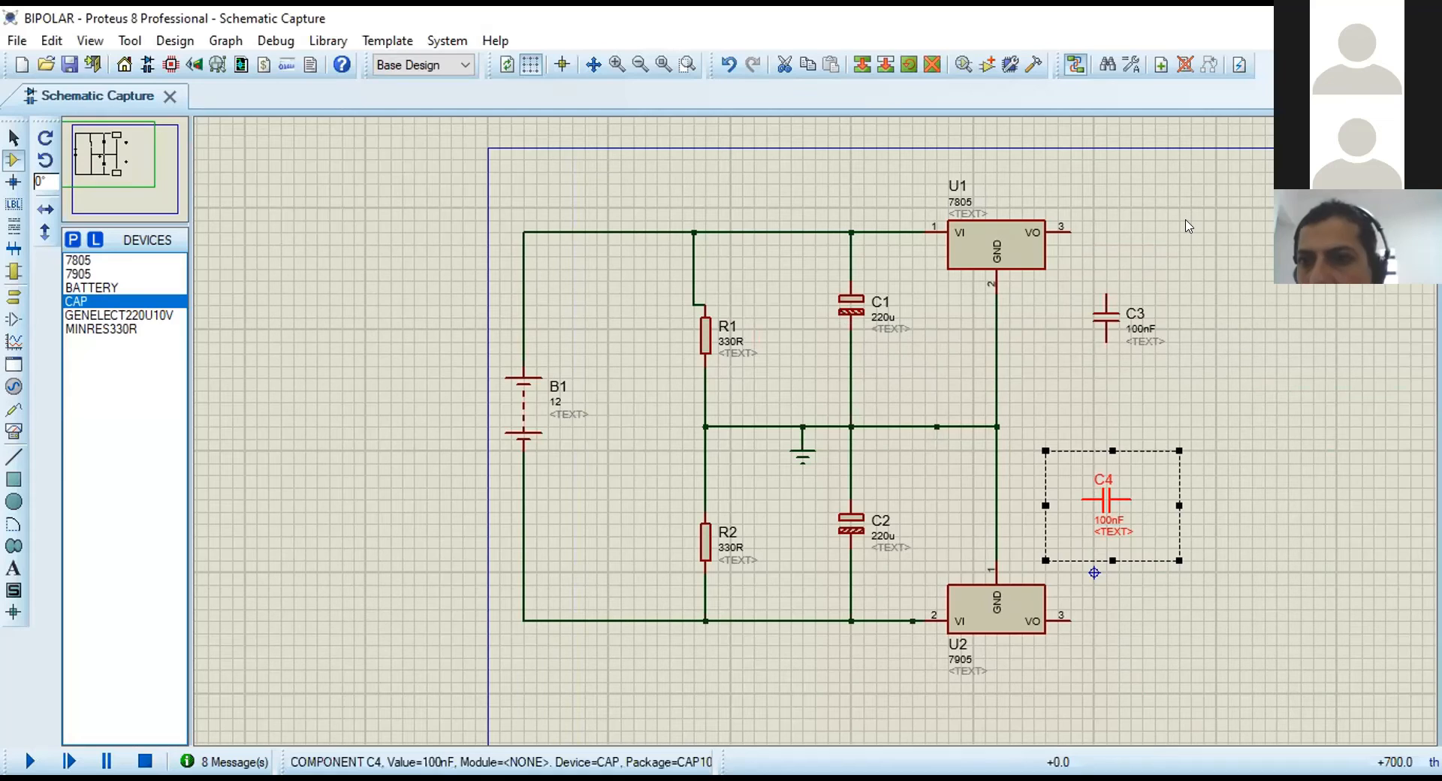
left_click(1217, 576)
left_click_drag(1109, 498, 1098, 499)
left_click(1106, 320)
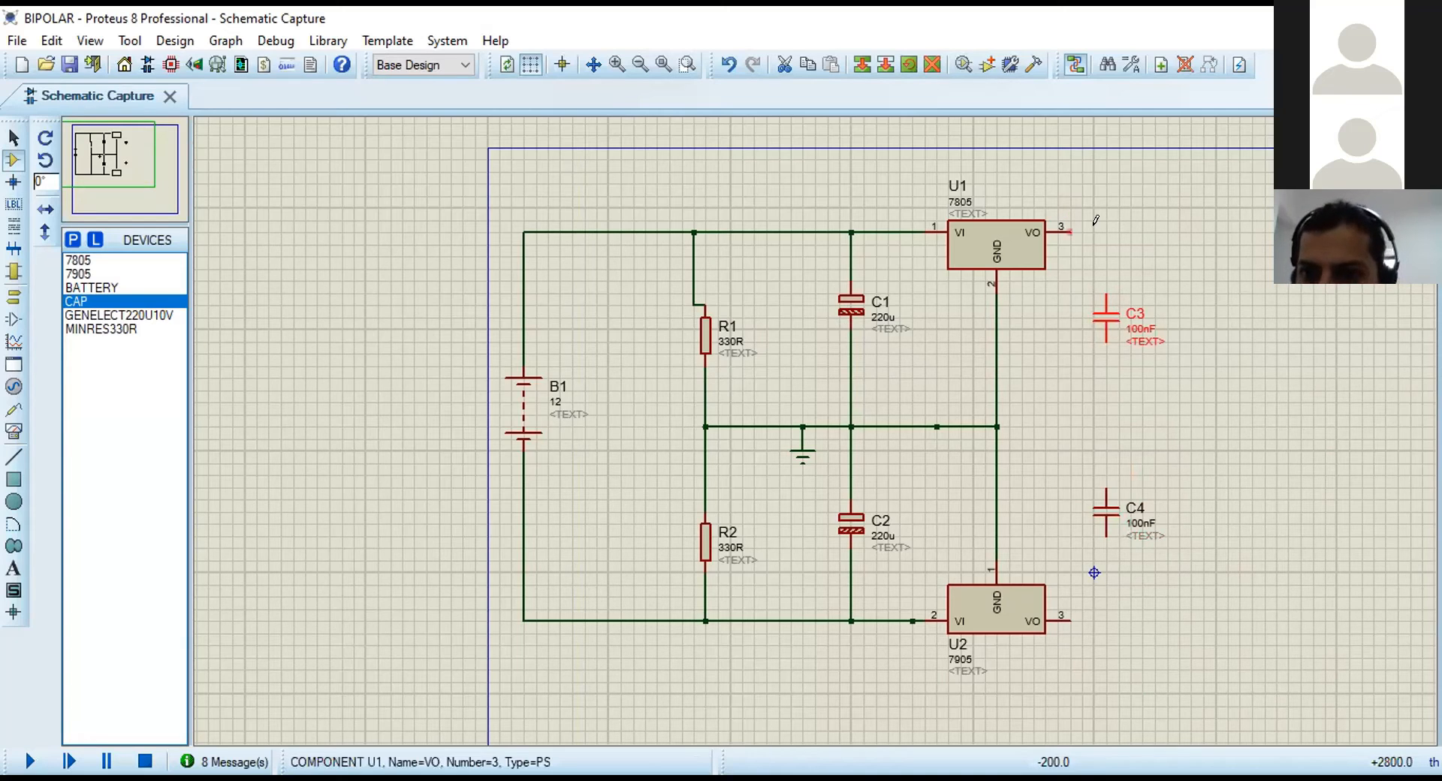
Wire the 7805's VO pin to the top of C3 and the bottom of C3 to the grounded midpoint.
left_click(1094, 221)
left_click(1105, 295)
left_click(997, 426)
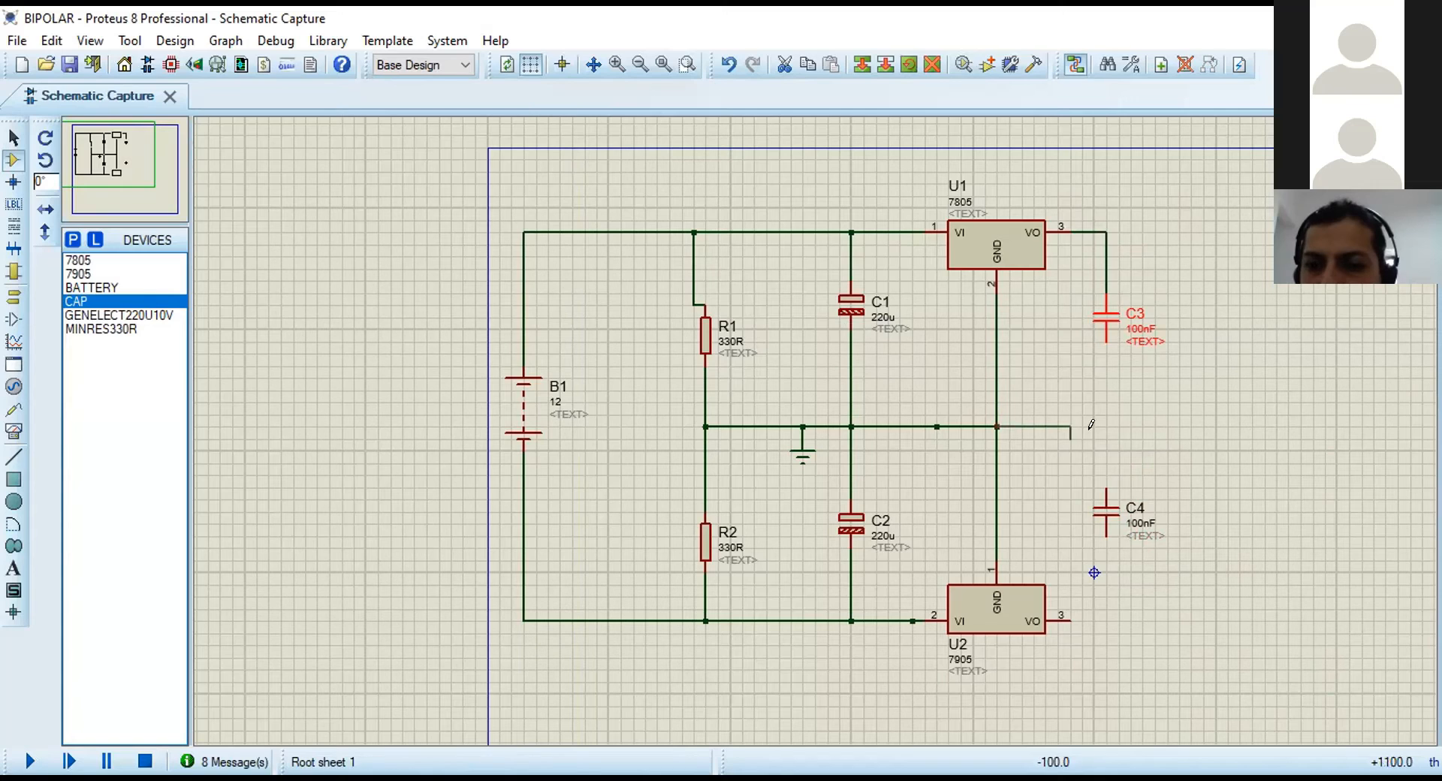
left_click(1101, 345)
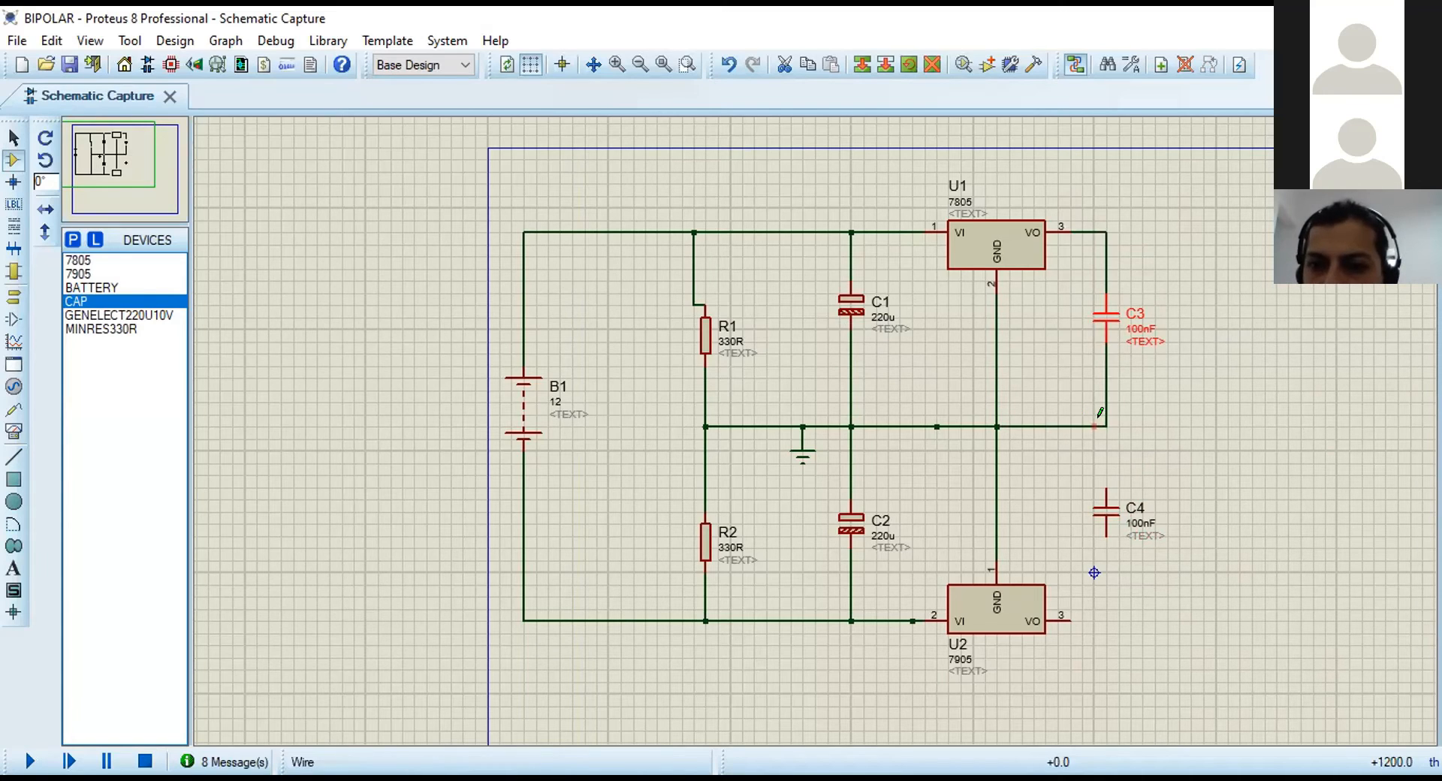
Wire the top of C4 to the grounded midpoint and the 7905's VO pin to the bottom of C4.
left_click(1101, 420)
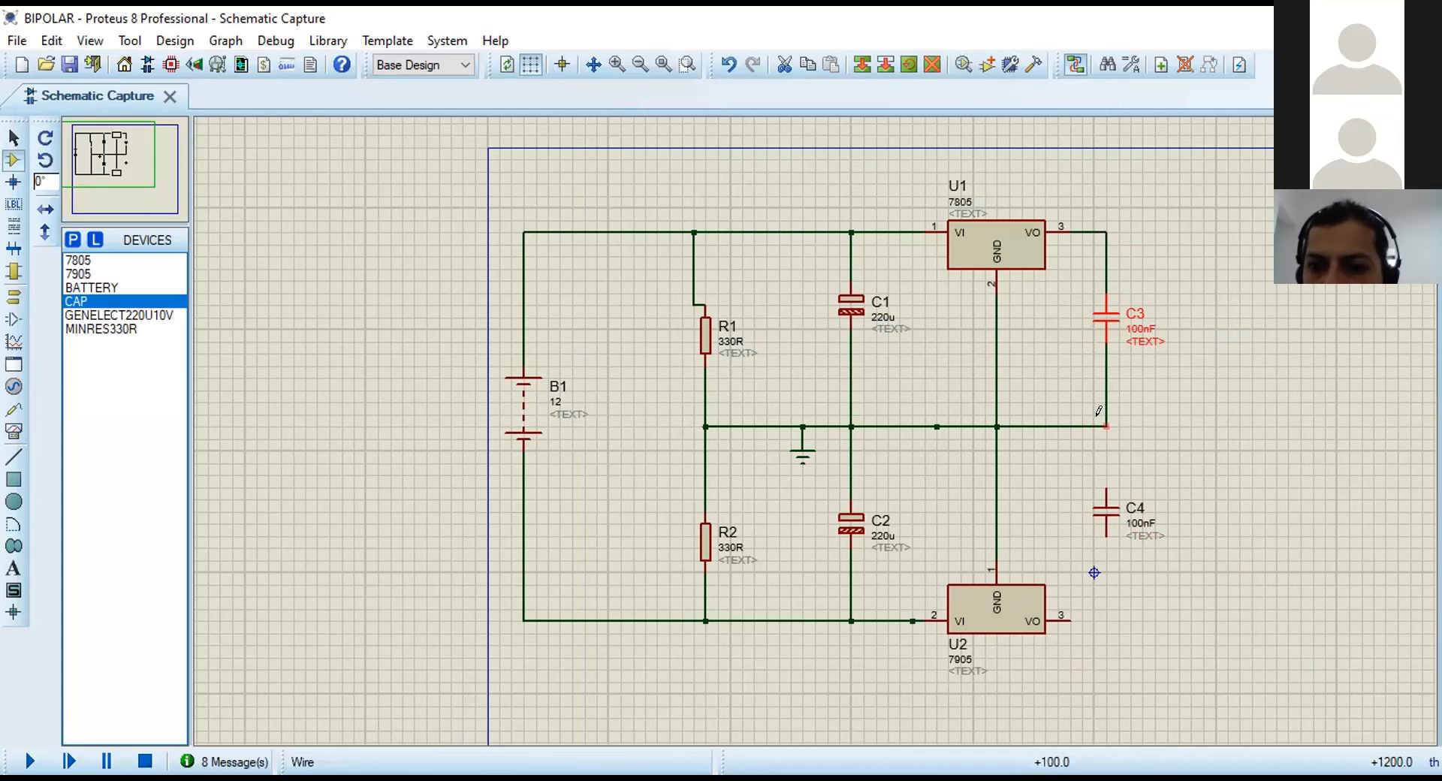
left_click(1100, 492)
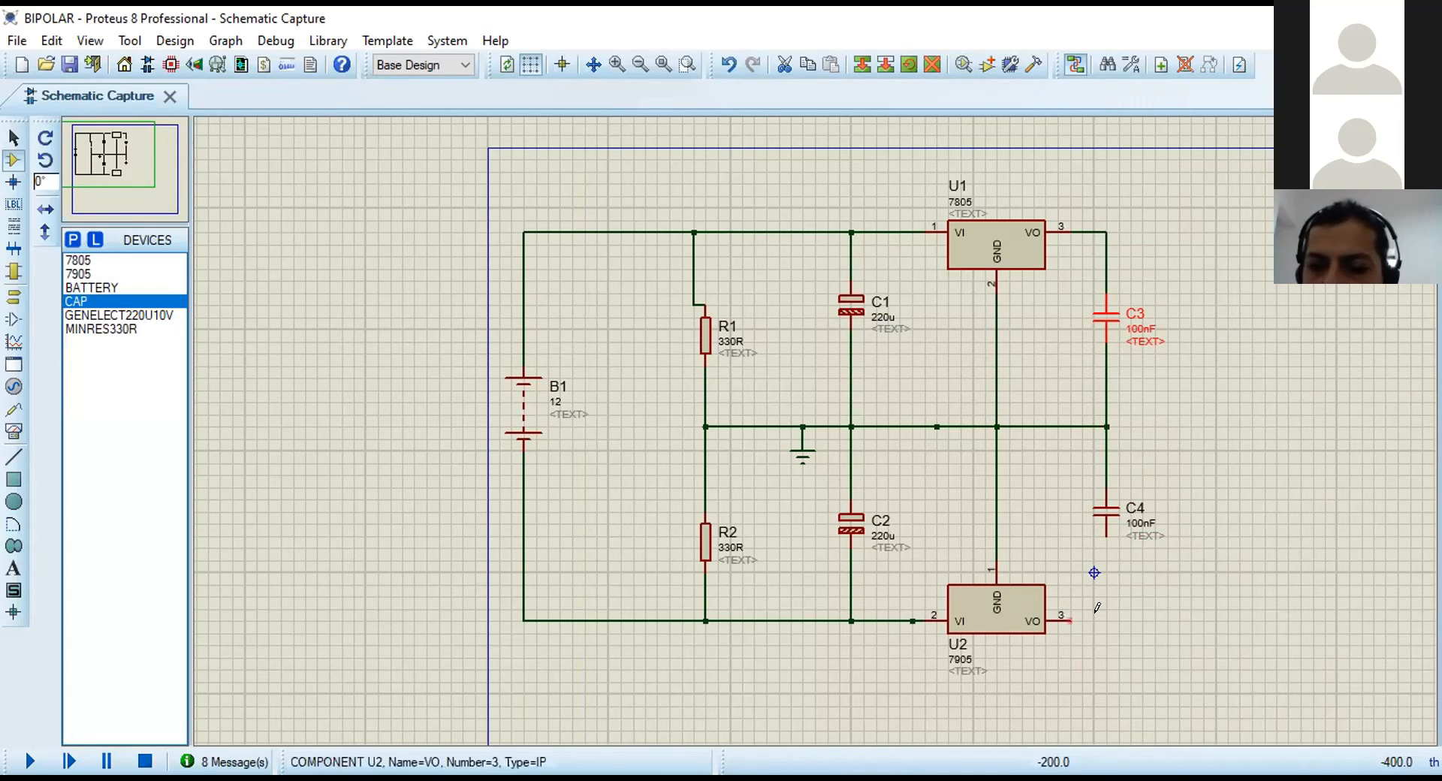
left_click(1096, 612)
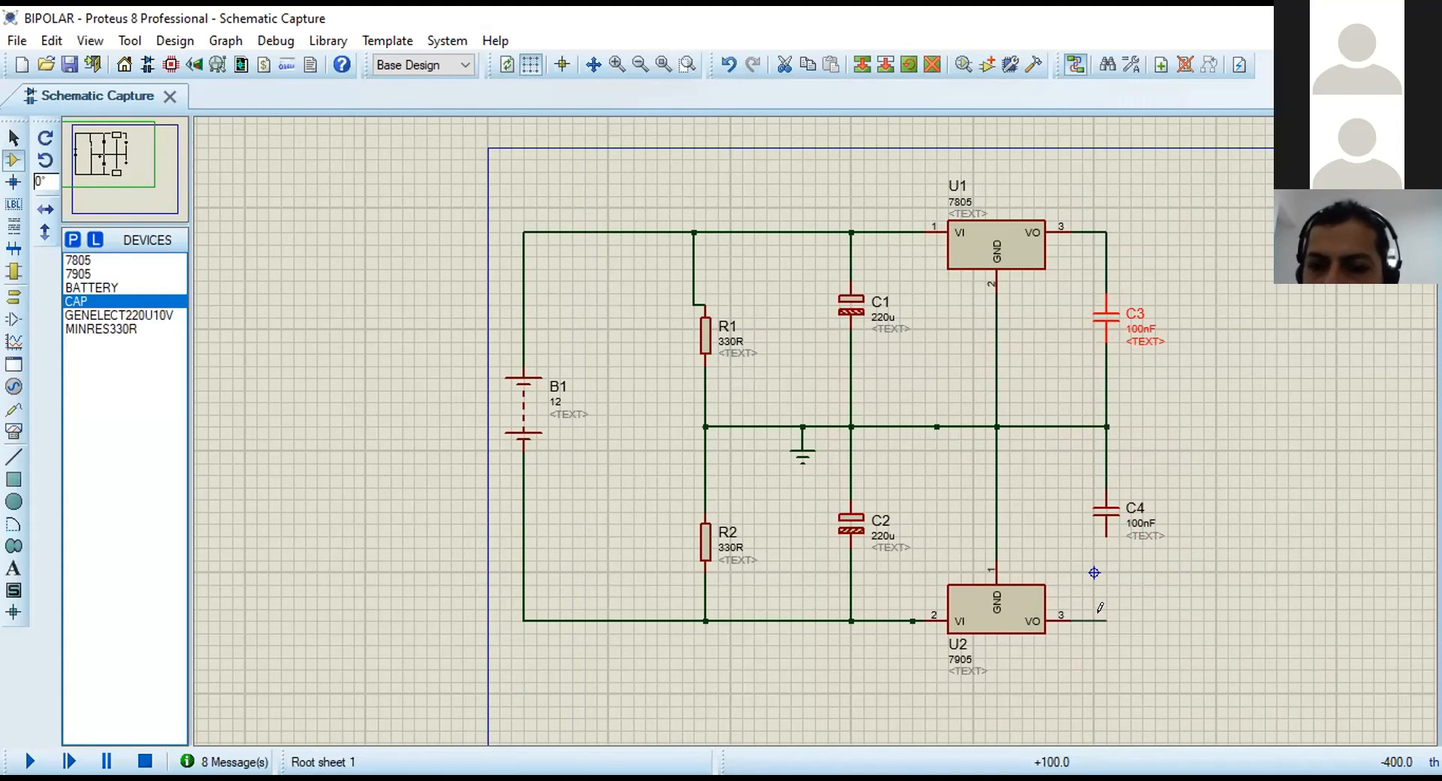
left_click(1100, 526)
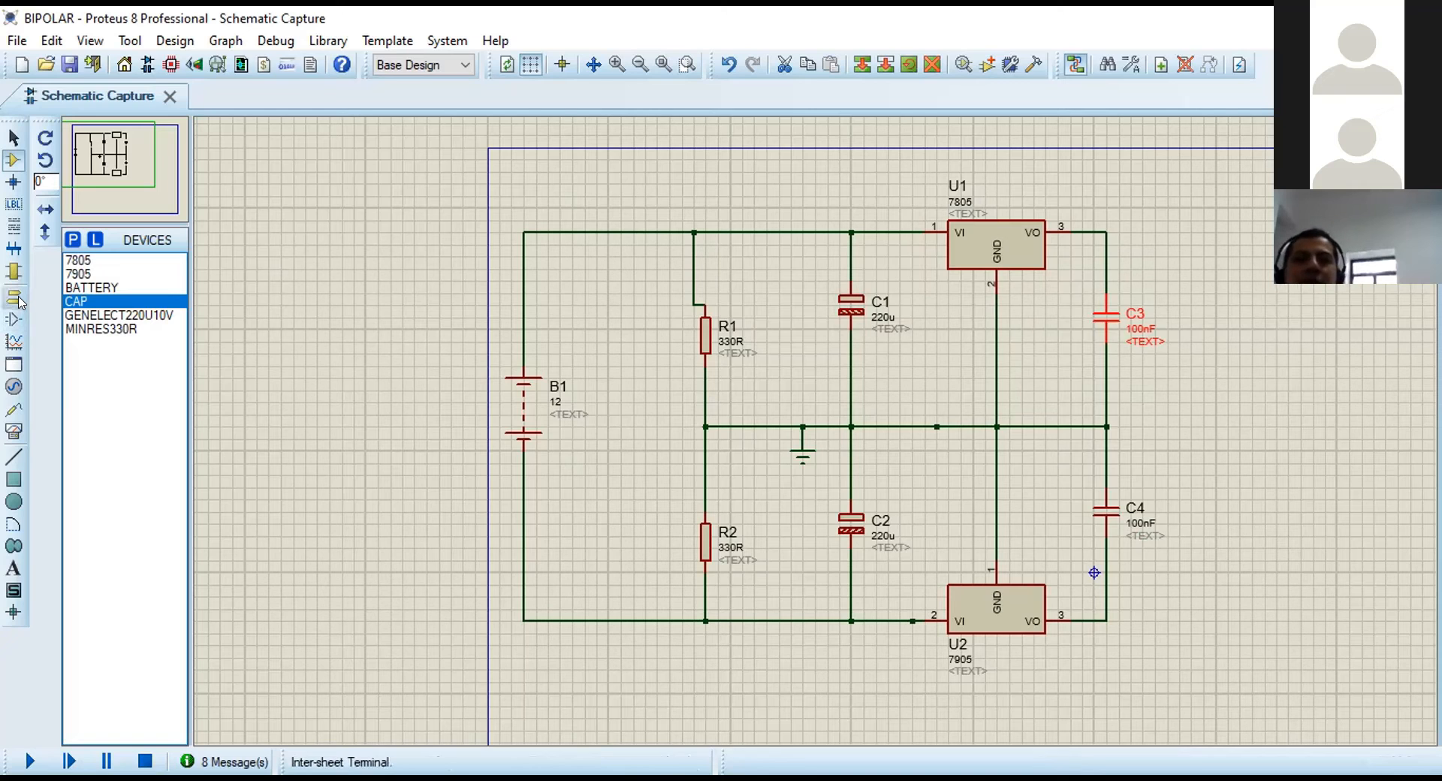
Place a DC voltmeter beside C3 and wire its positive terminal to the 7805 output and its negative terminal to the grounded midpoint.
left_click(14, 430)
left_click(1239, 315)
left_click(1239, 315)
left_click(1101, 223)
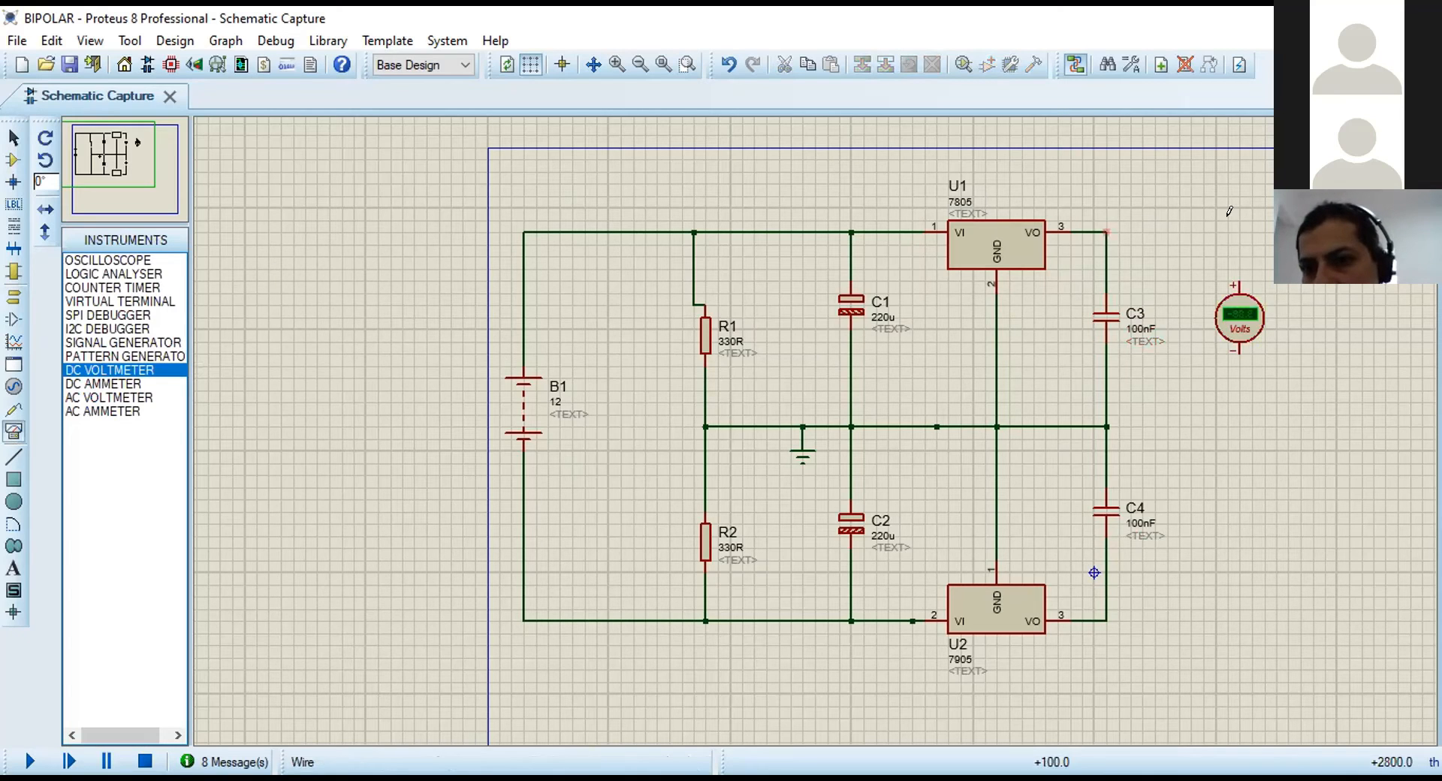
left_click(1237, 284)
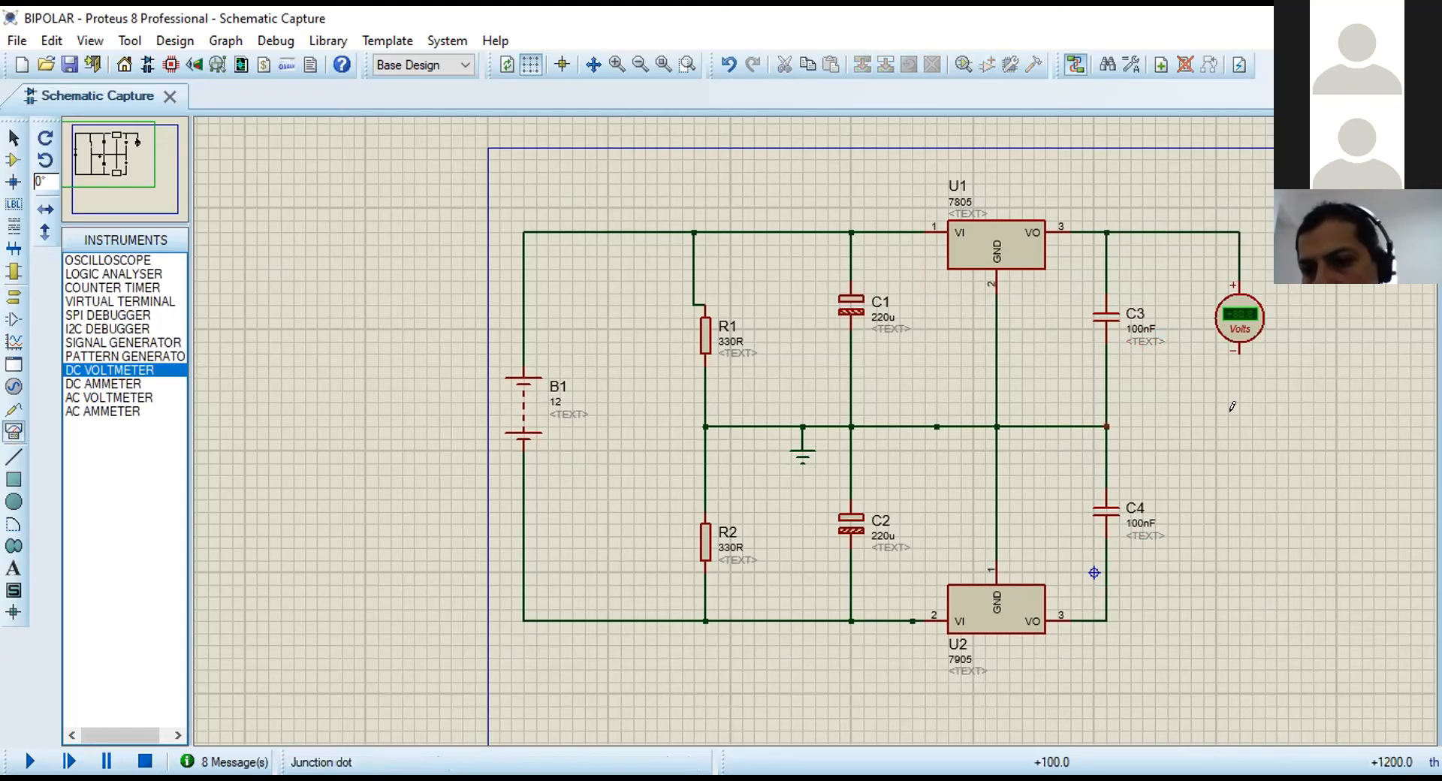
left_click(1232, 346)
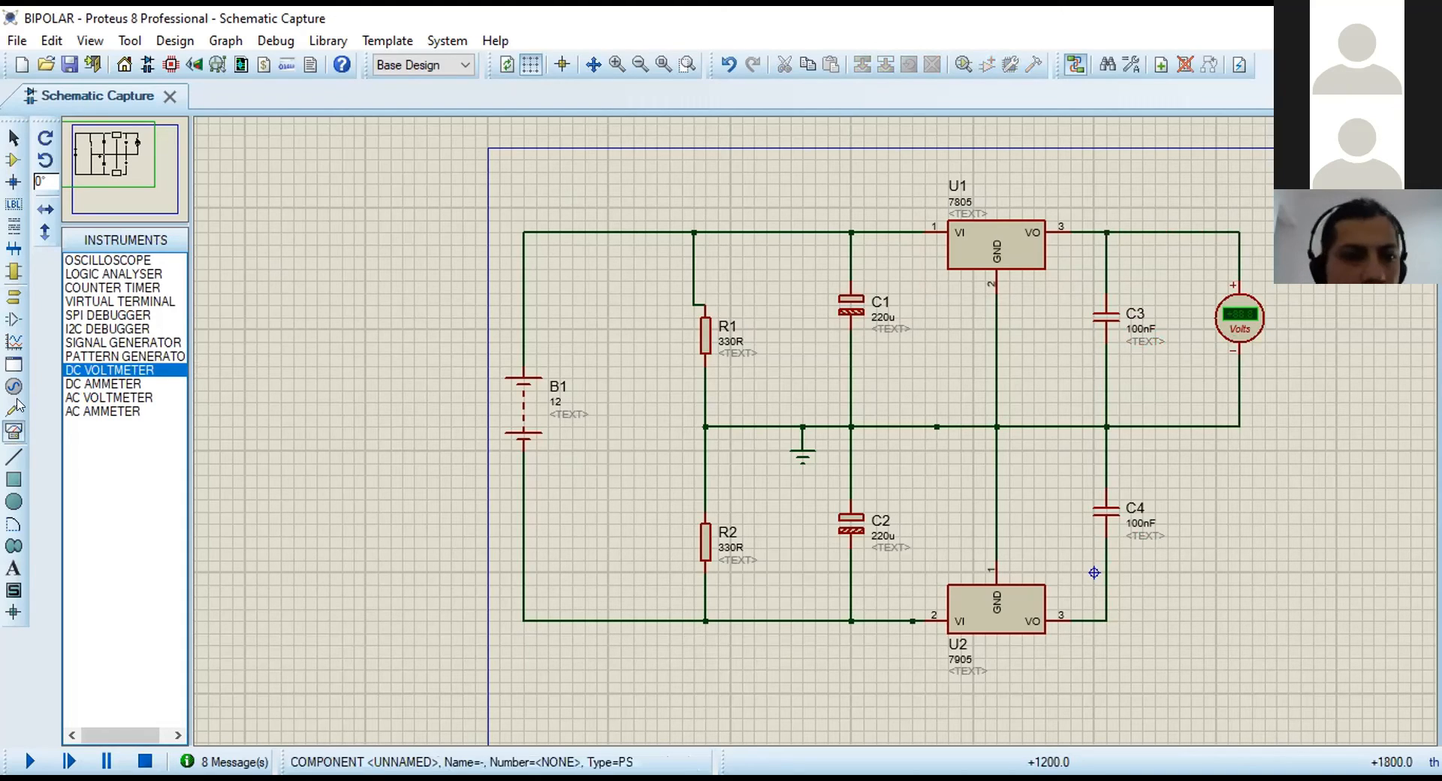
Place a second DC voltmeter beside C4, flip it so its negative terminal faces up, and align it below the first voltmeter.
left_click(121, 373)
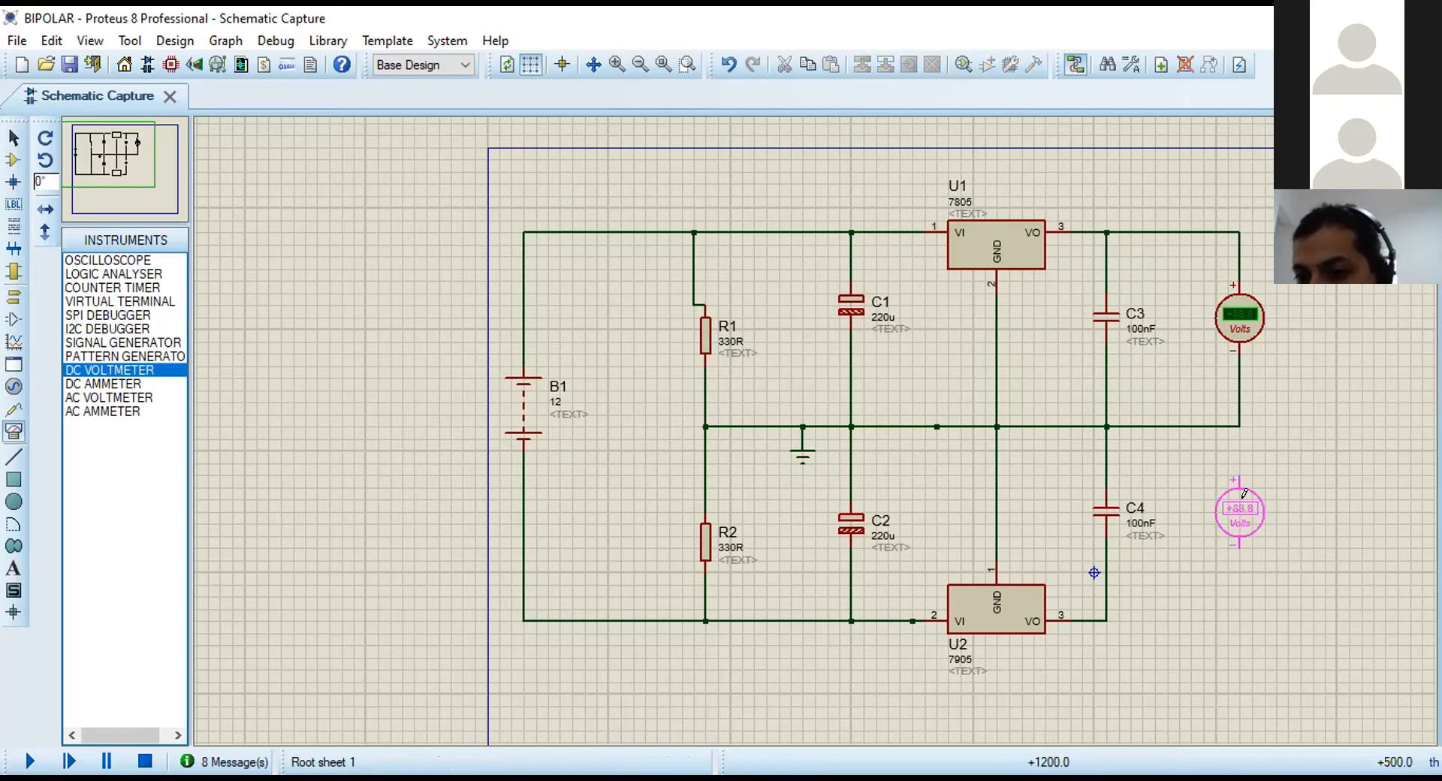
left_click(1244, 493)
left_click(1246, 505)
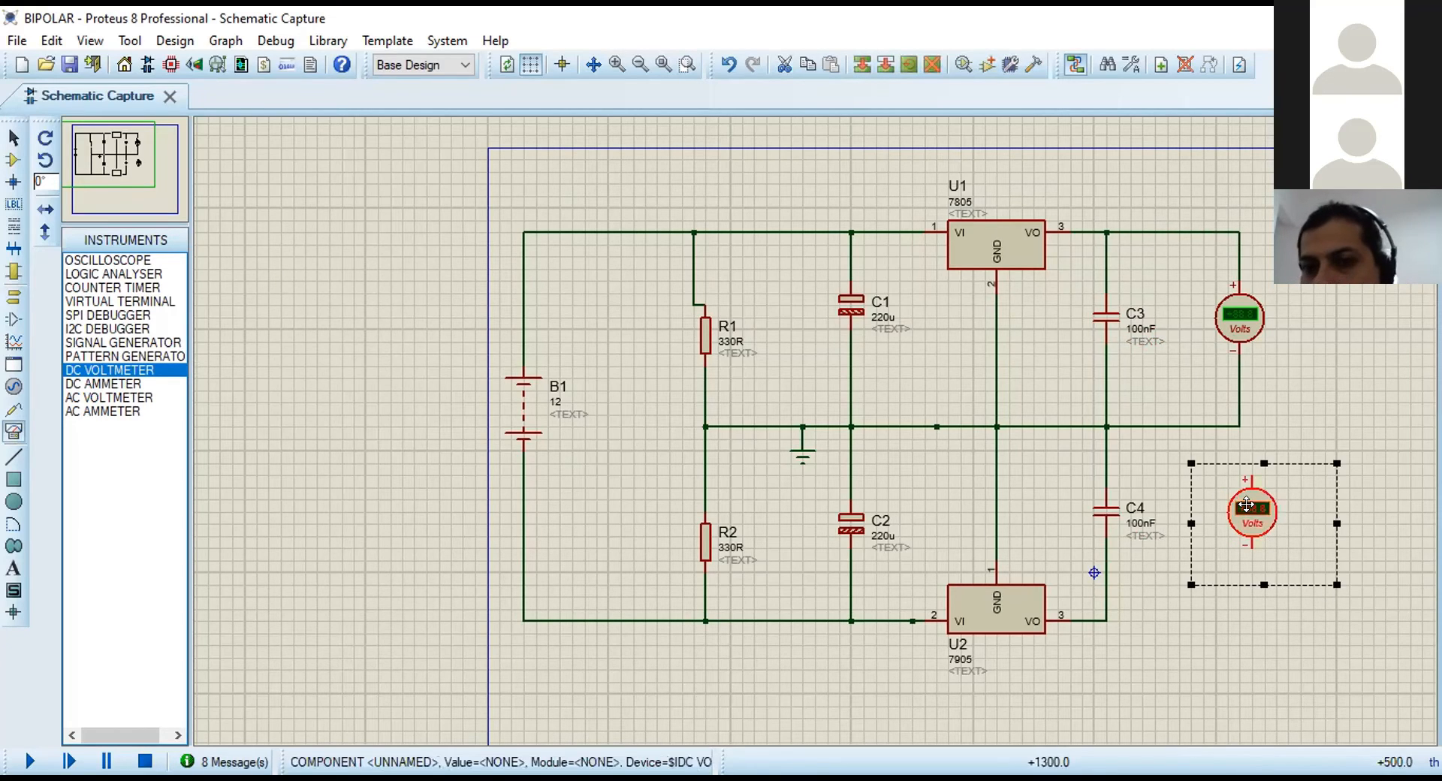
left_click(969, 182)
left_click_drag(1244, 521, 1149, 554)
left_click(1082, 529)
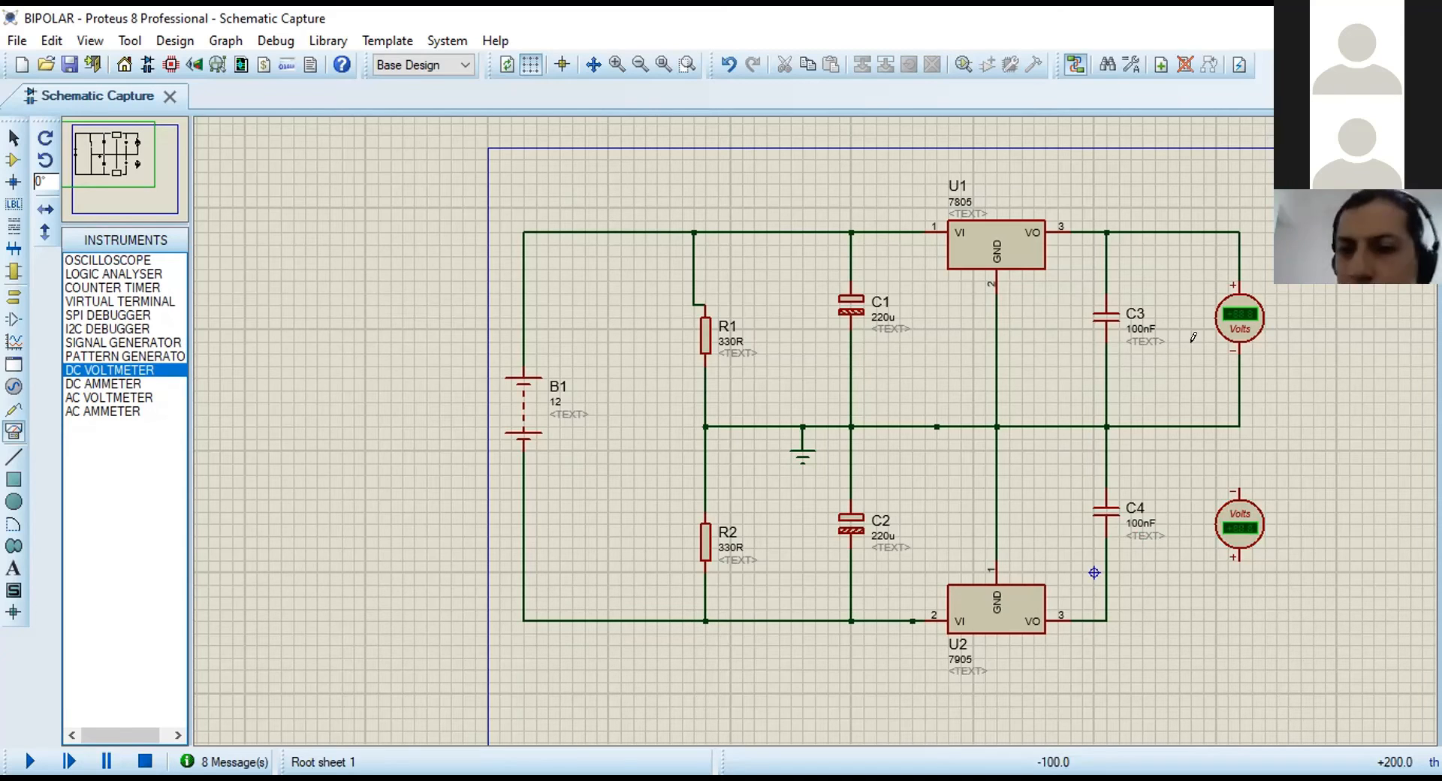
Wire the lower DC voltmeter between the ground line and the 7905 regulator's output.
left_click(1233, 476)
left_click(1235, 418)
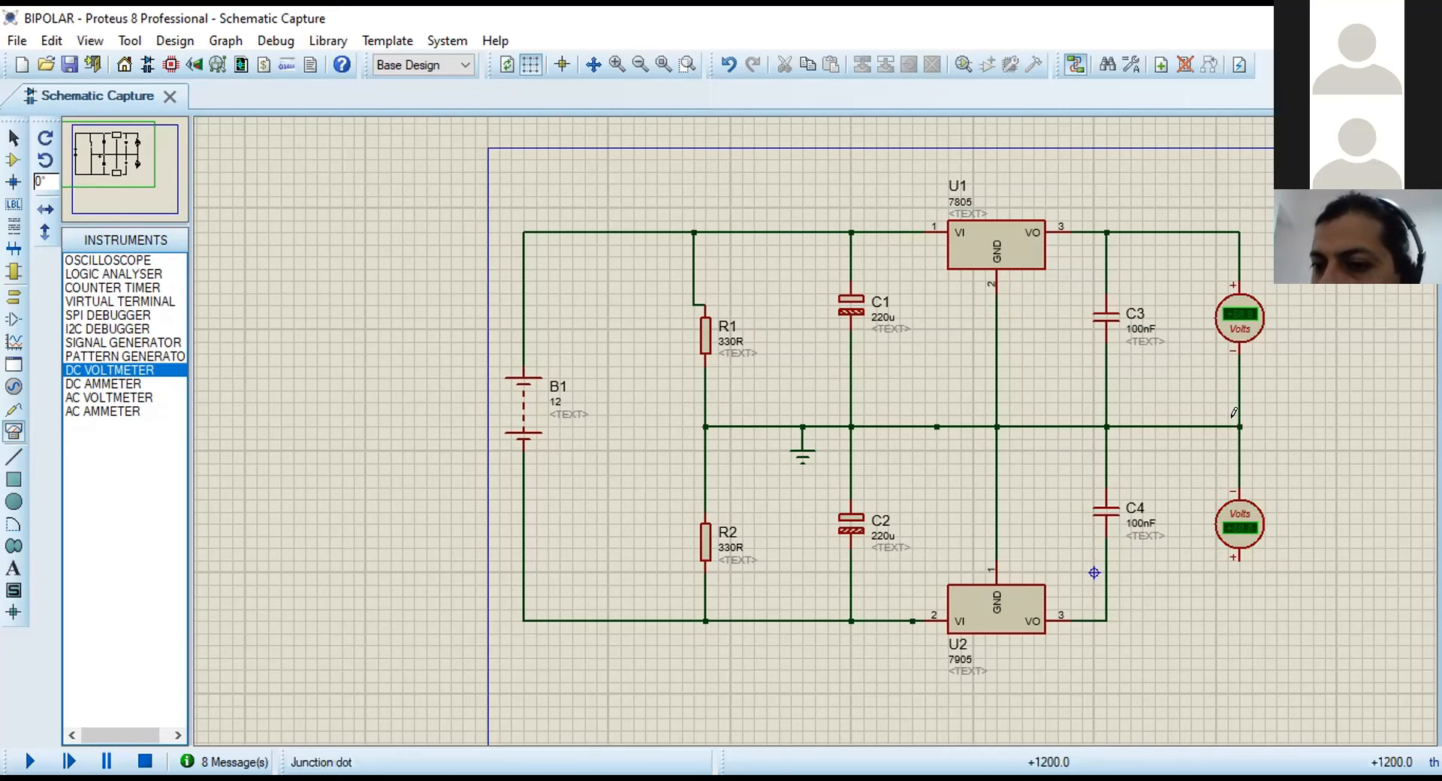
left_click(1234, 548)
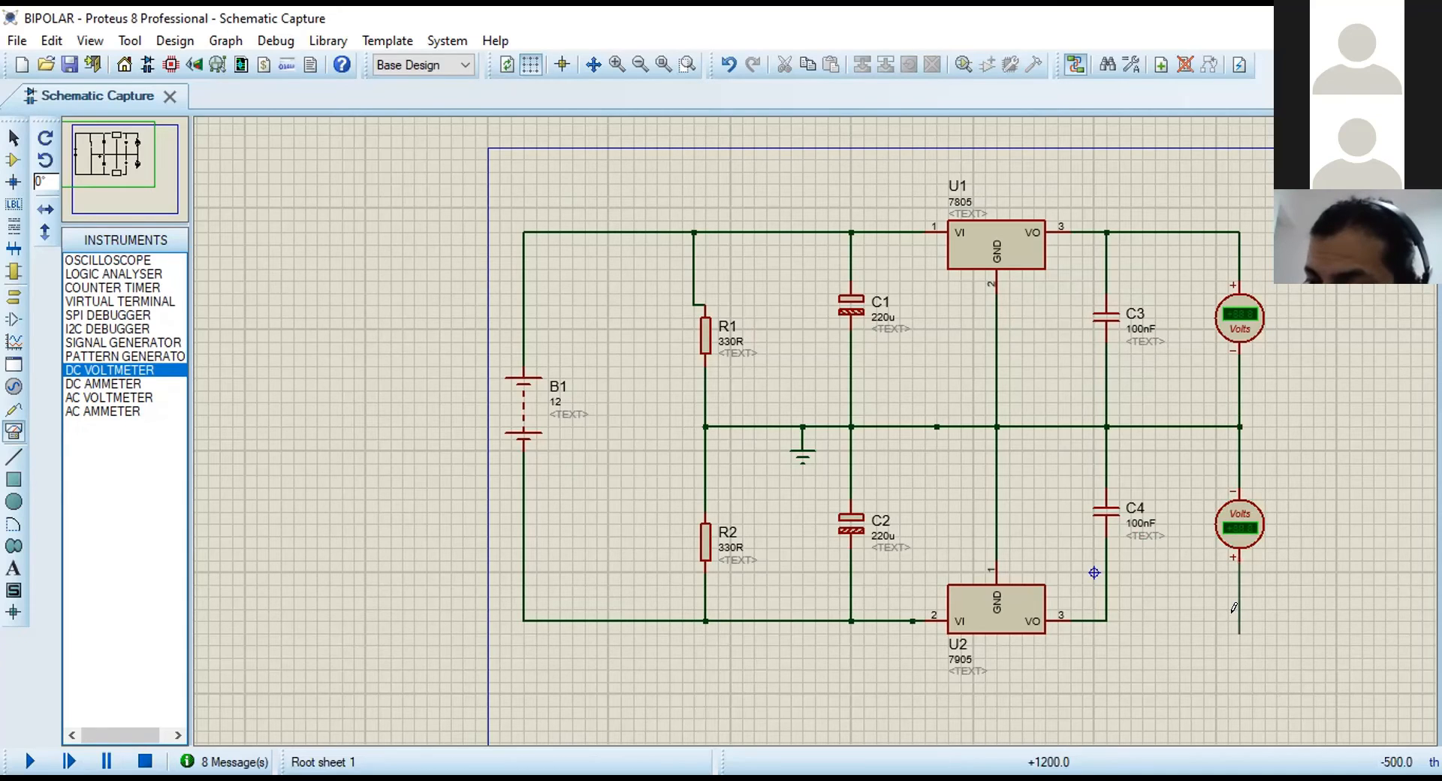
left_click(1101, 614)
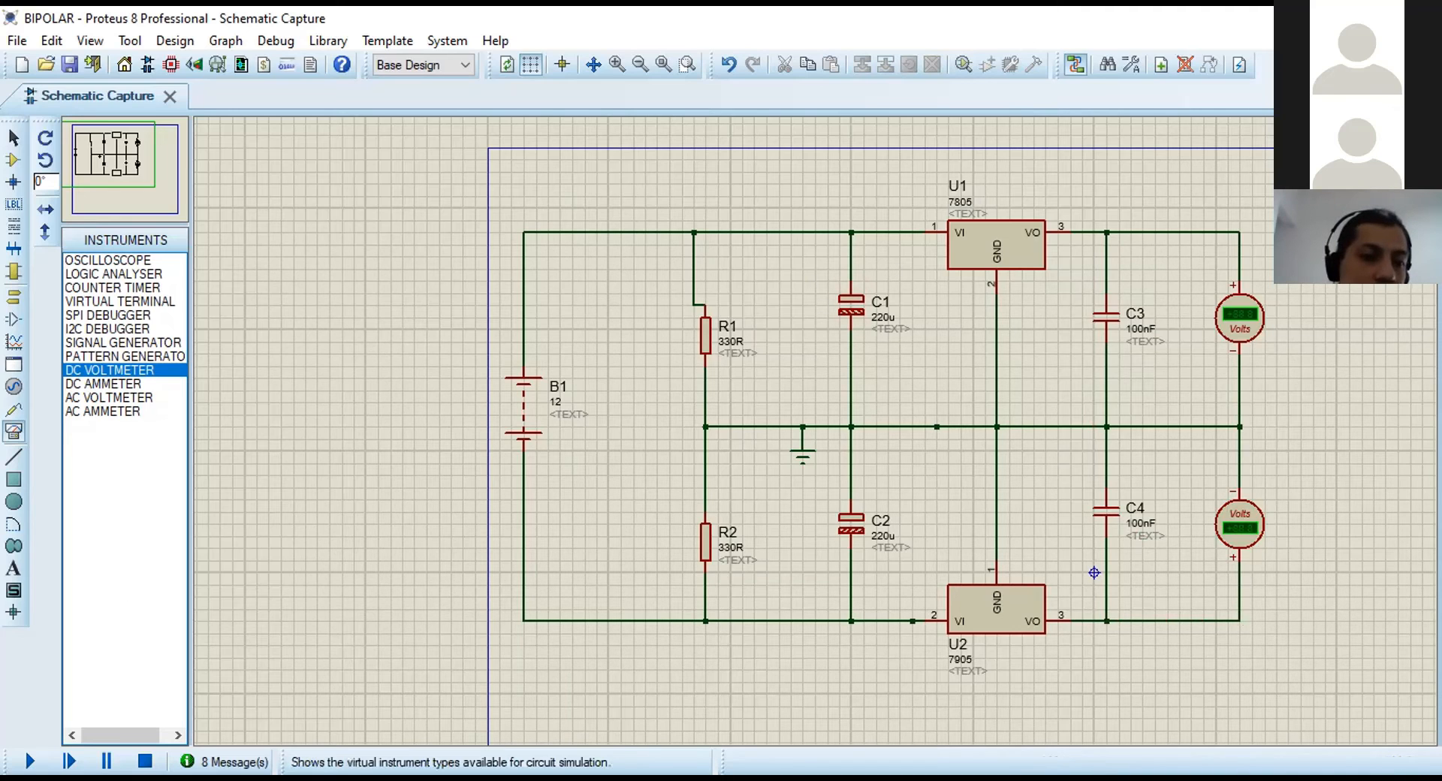
Run the simulation, read the output voltages on both voltmeters, and stop it.
left_click(30, 761)
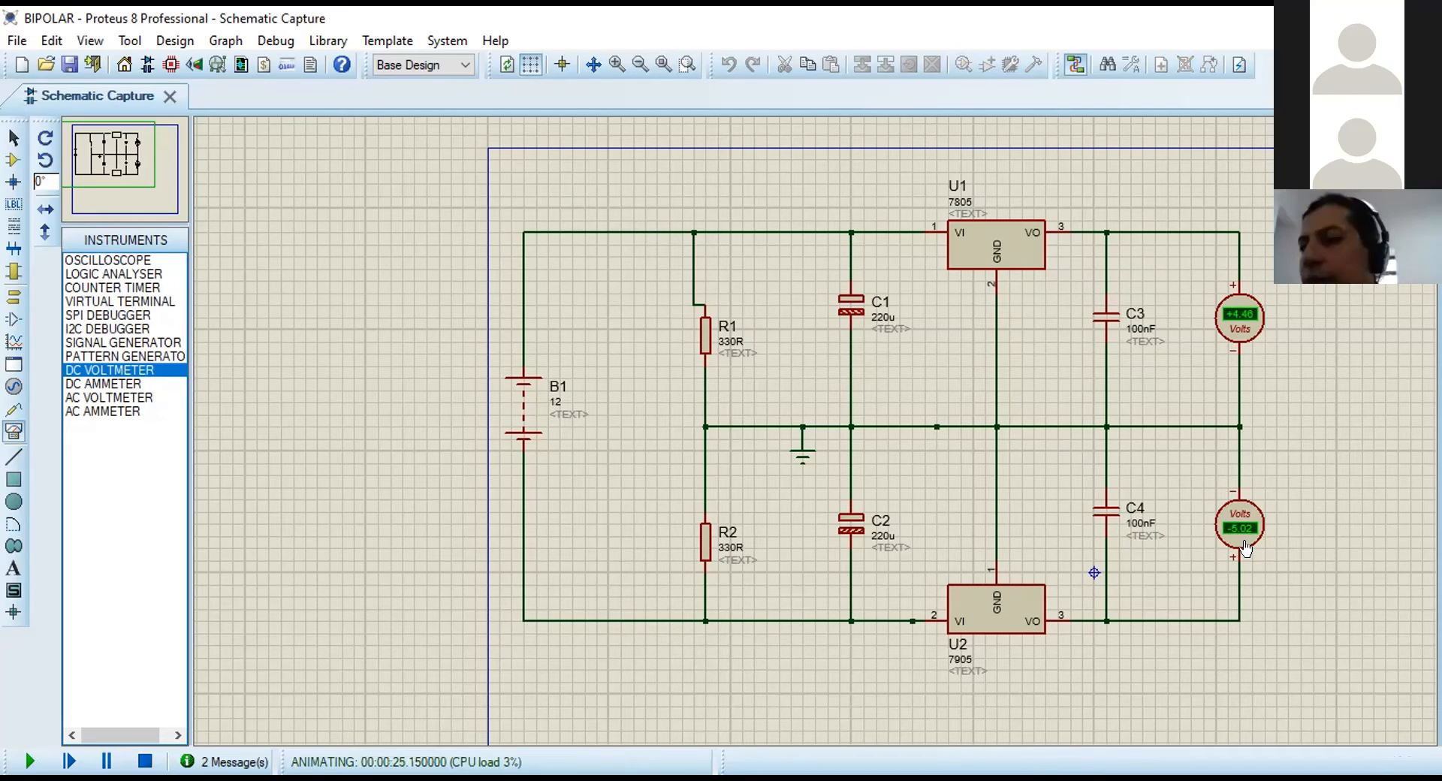
left_click(1232, 321)
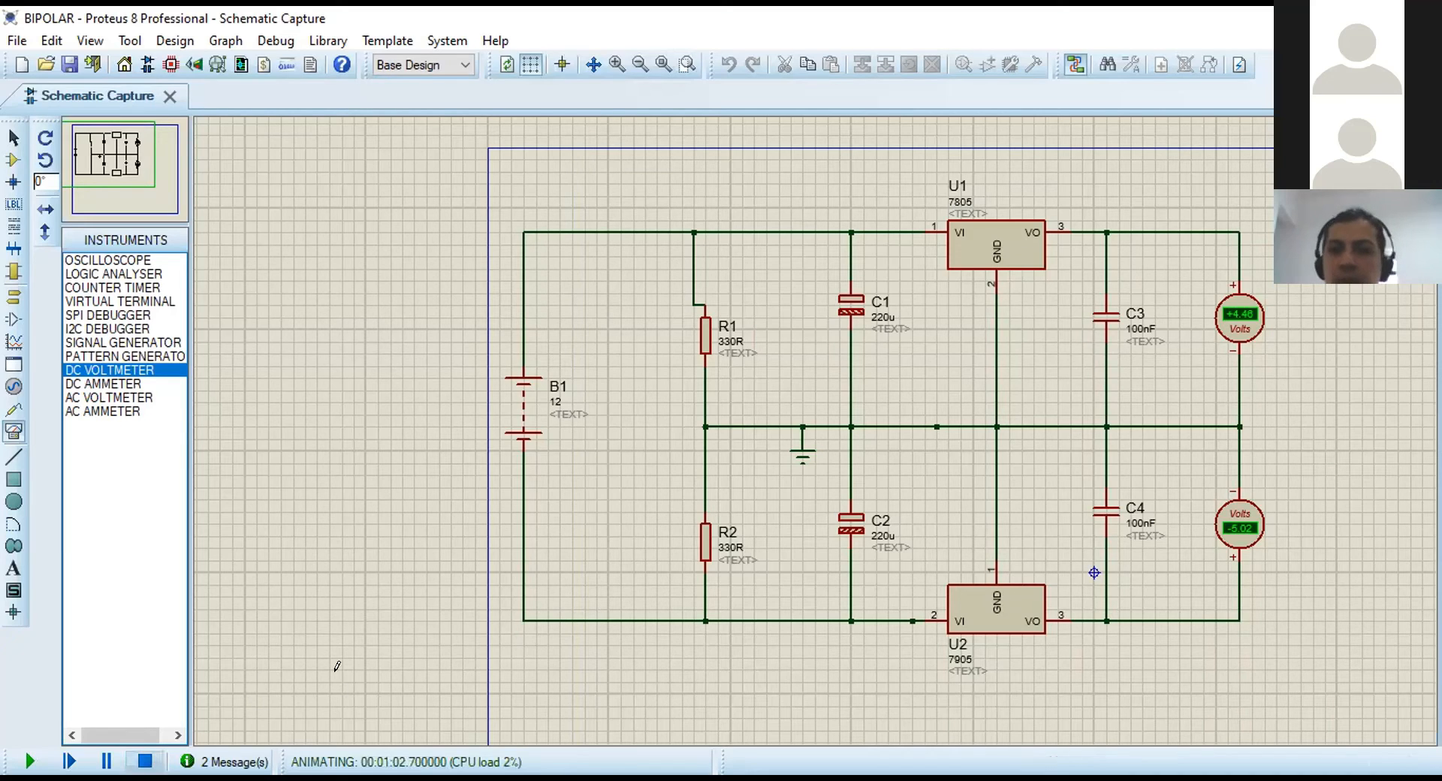
left_click(145, 762)
Delete both DC voltmeters and the leftover ground wire stub beyond C3 and C4.
left_click(1227, 322)
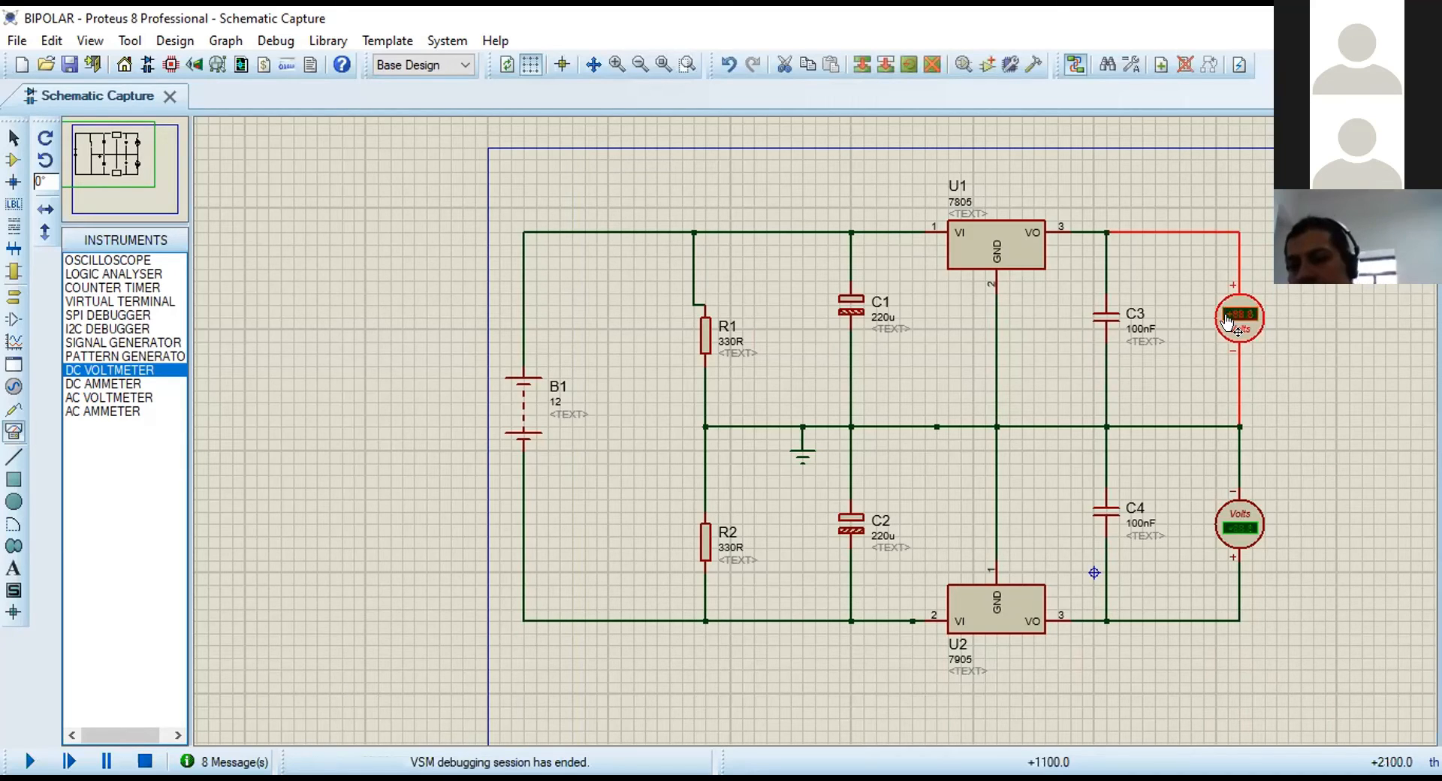
key("Delete")
left_click(1244, 543)
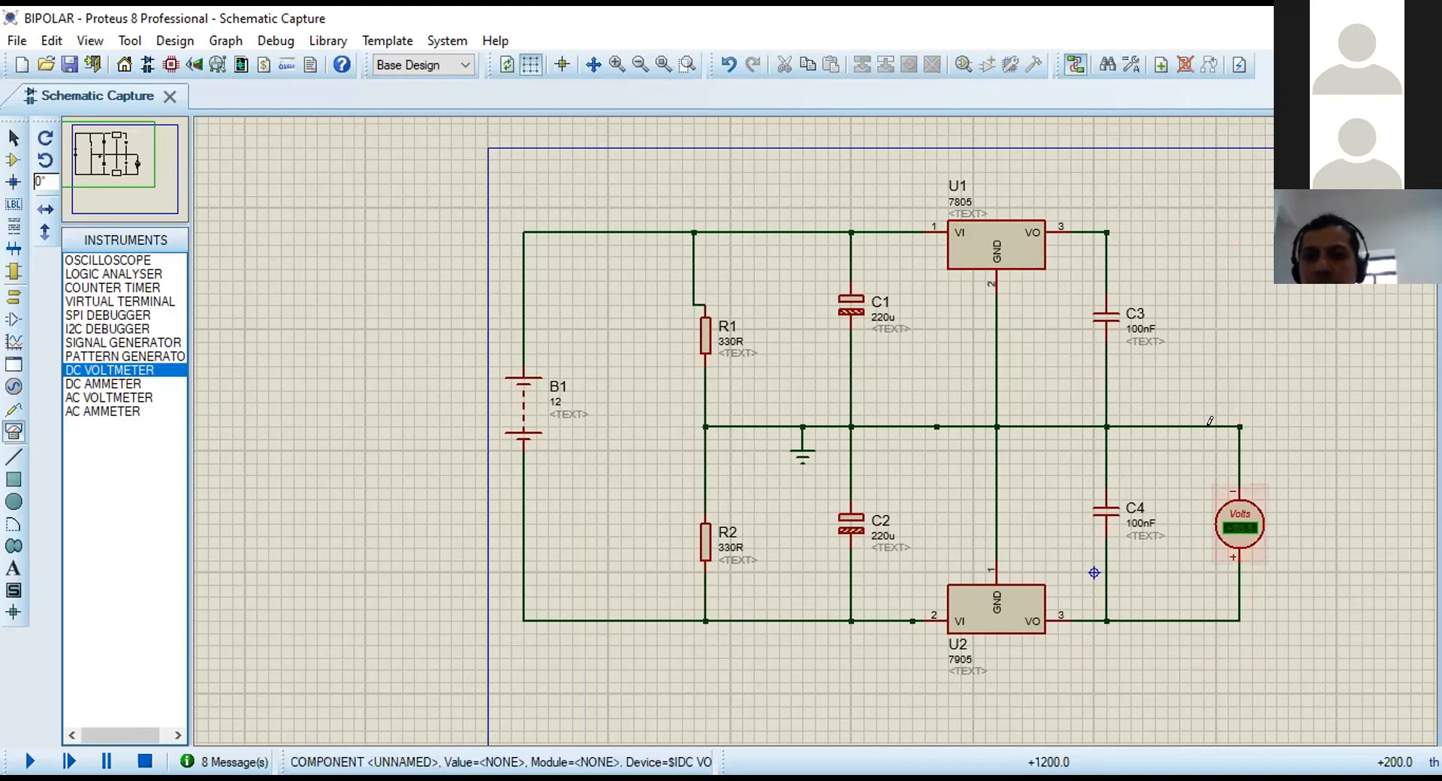
key("Delete")
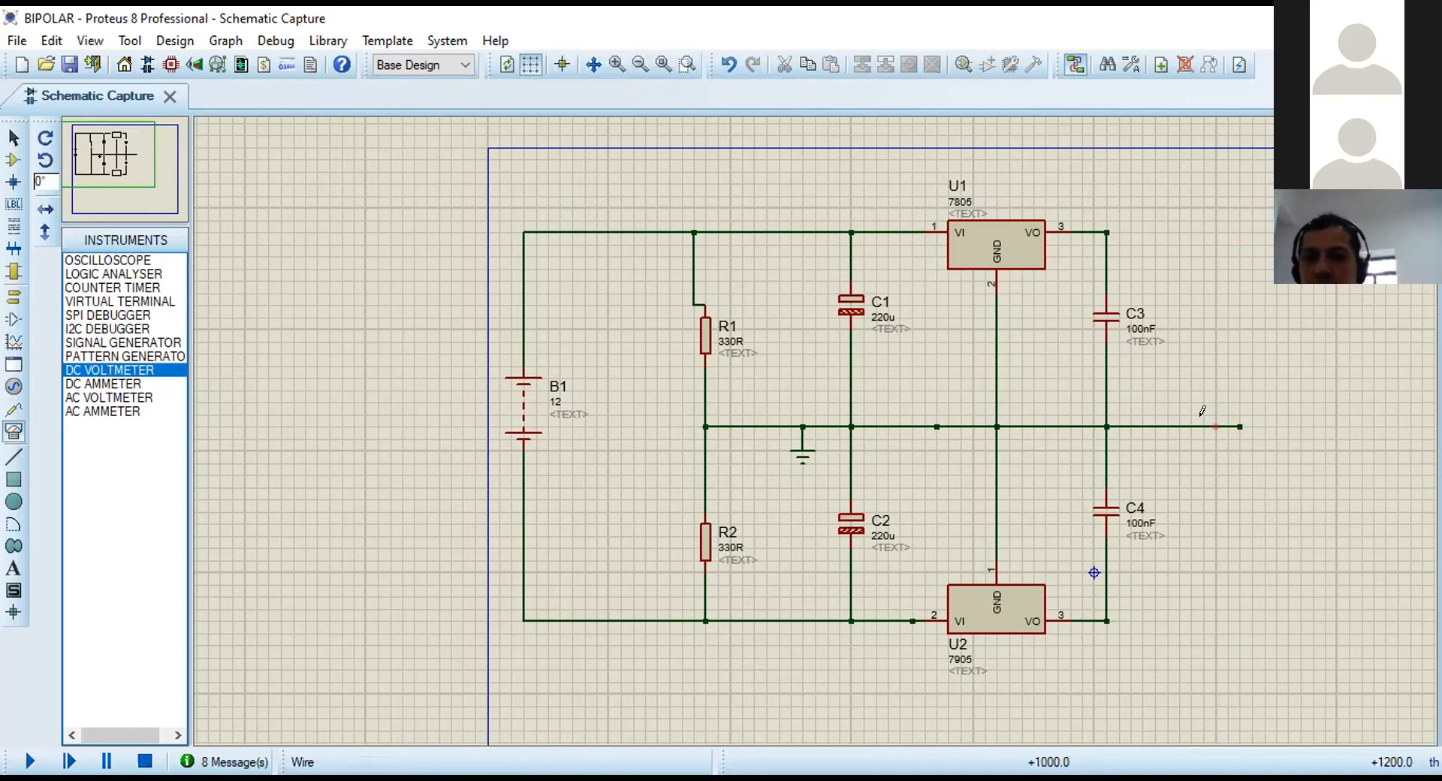
right_click(1078, 474)
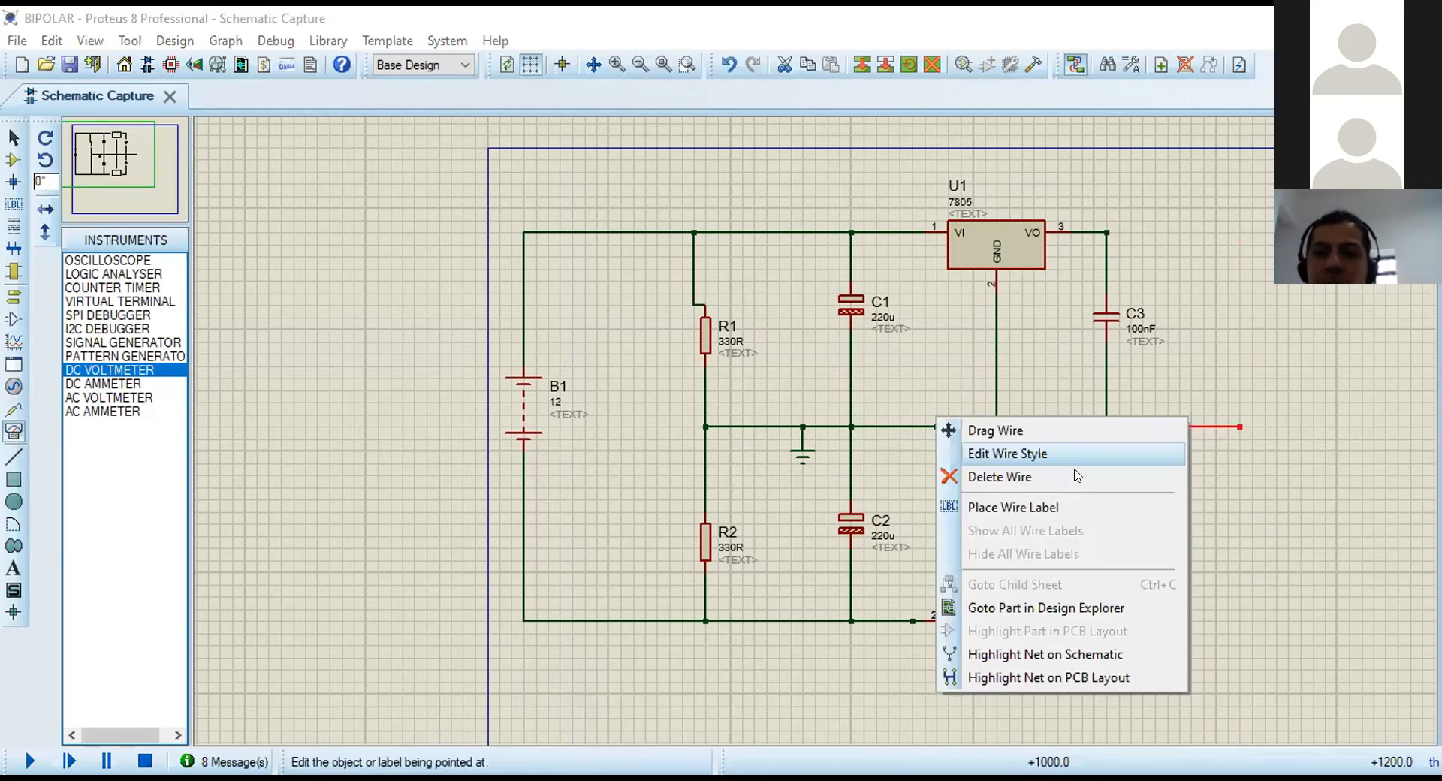
left_click(1078, 475)
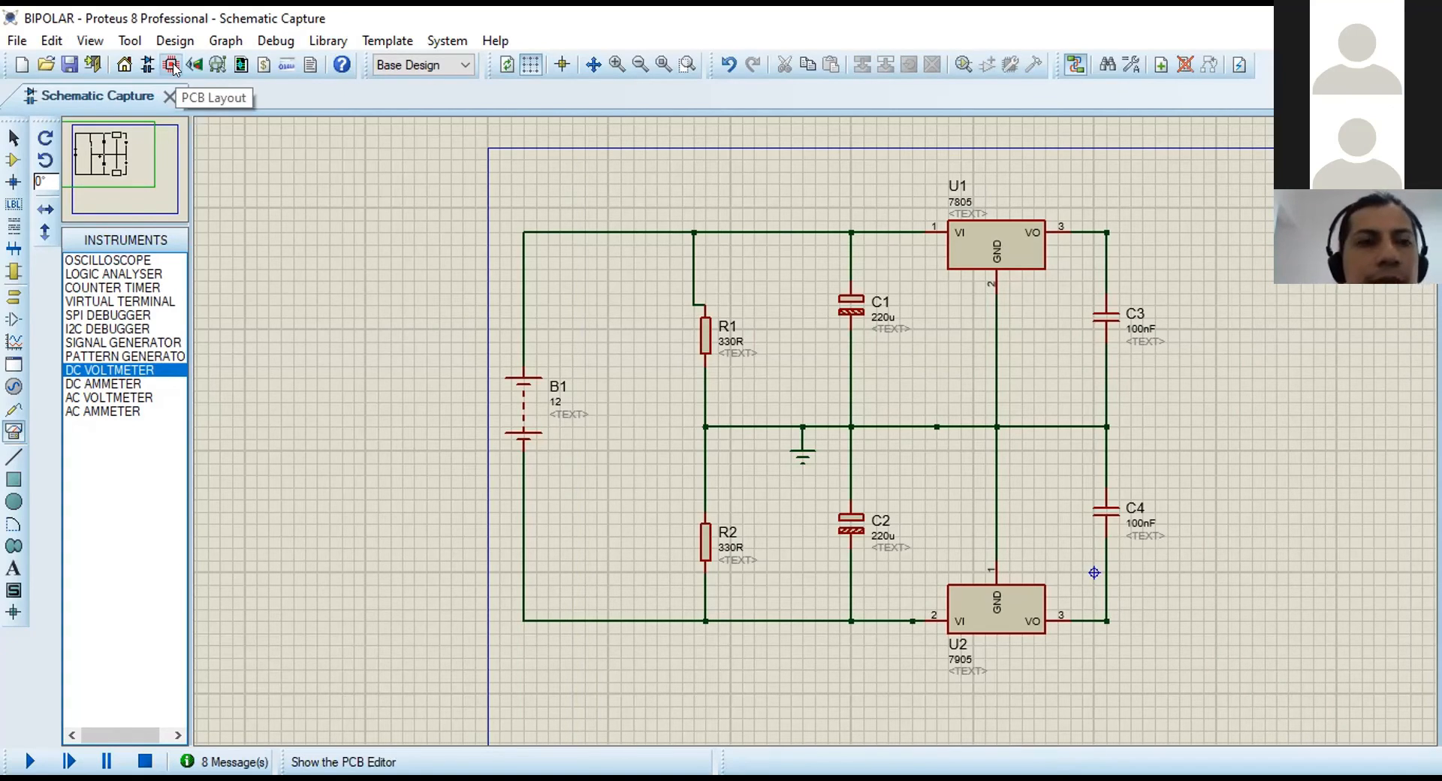
Open the PCB layout and list its components to check which ones lack a package.
left_click(172, 66)
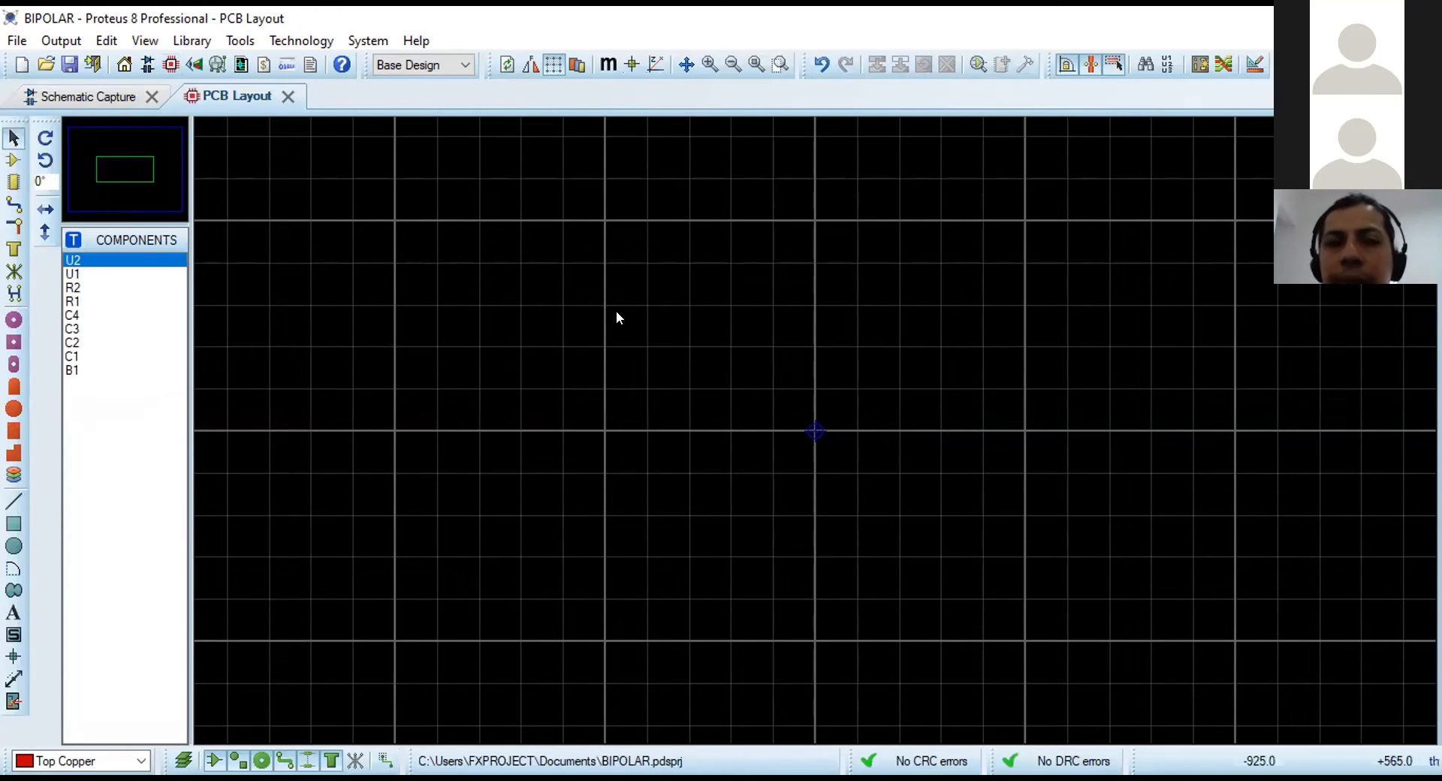
scroll(812, 429, "down", 2)
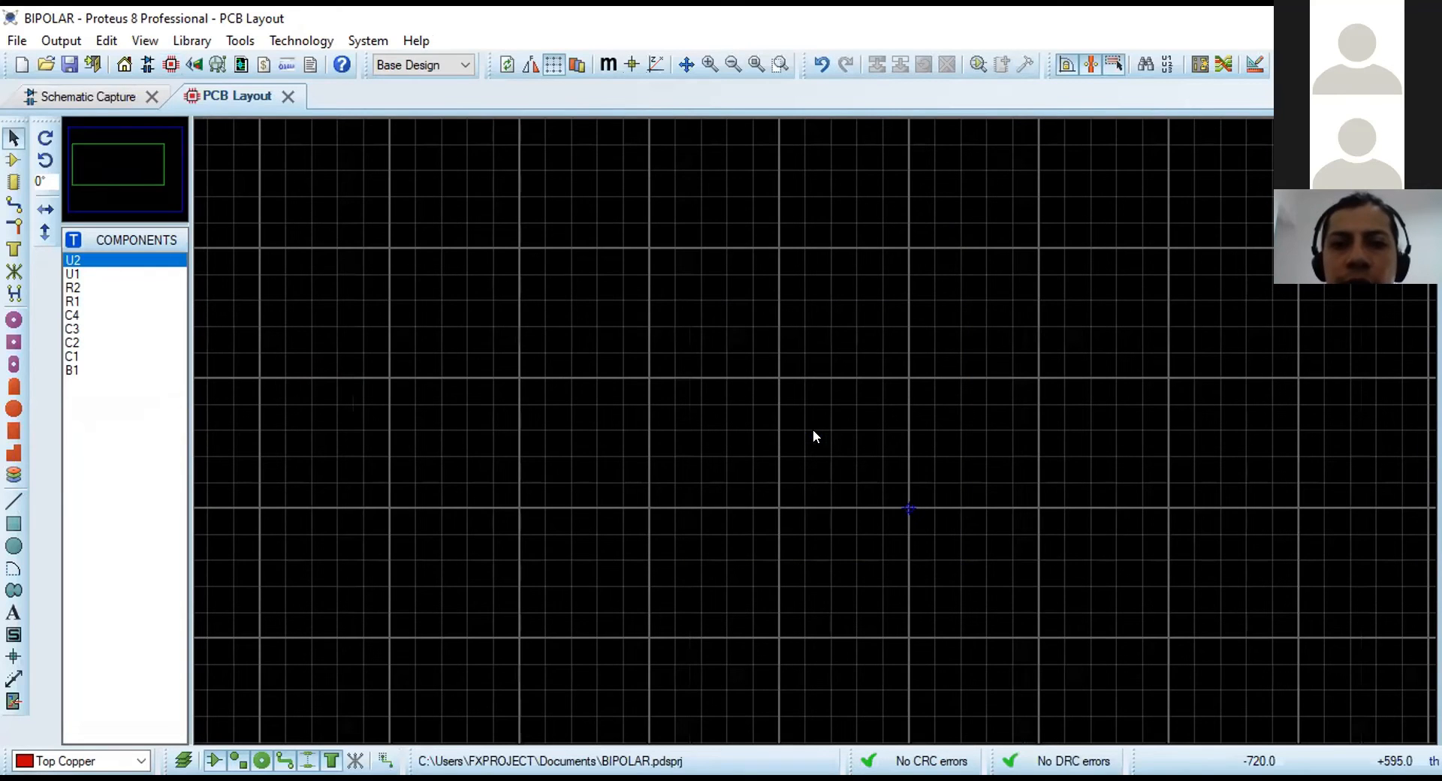
left_click(144, 174)
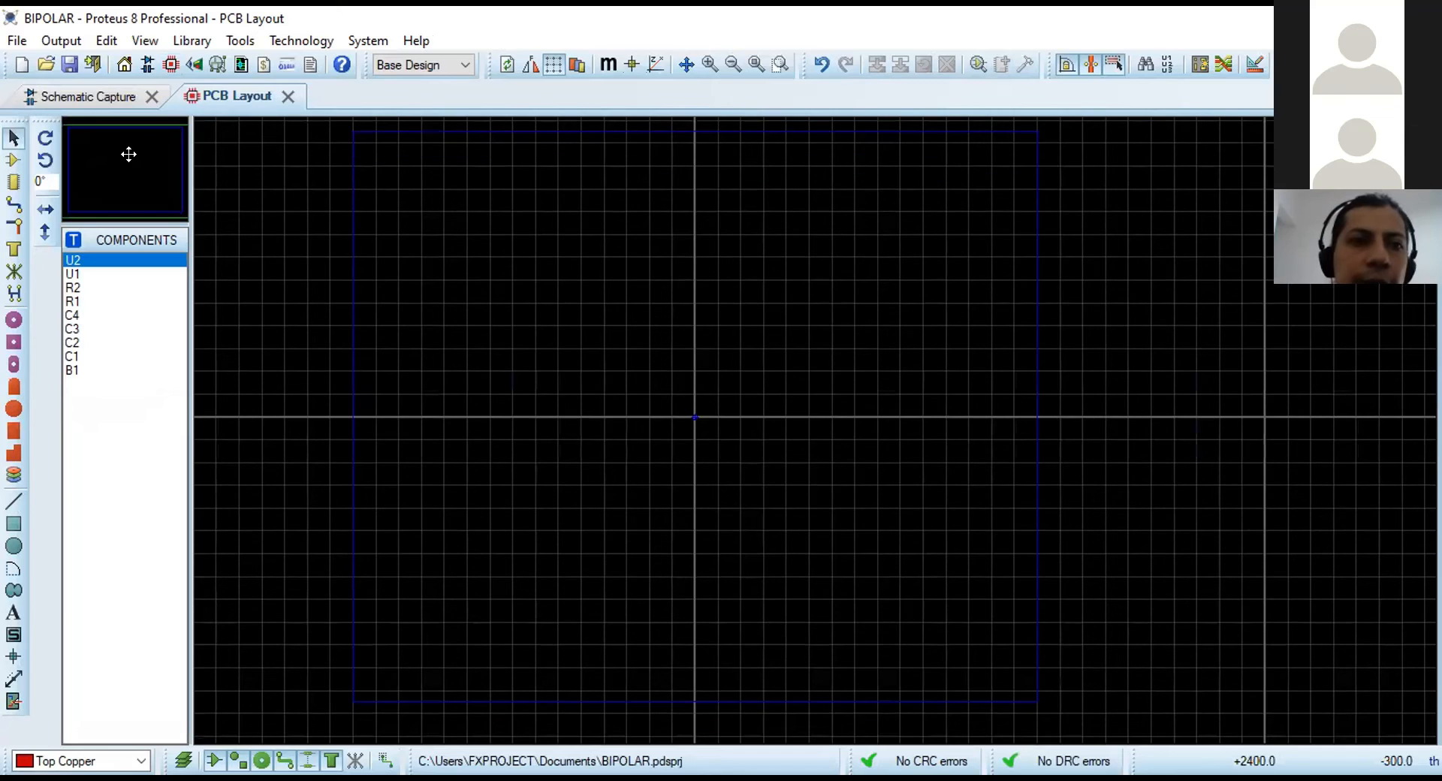
left_click(126, 159)
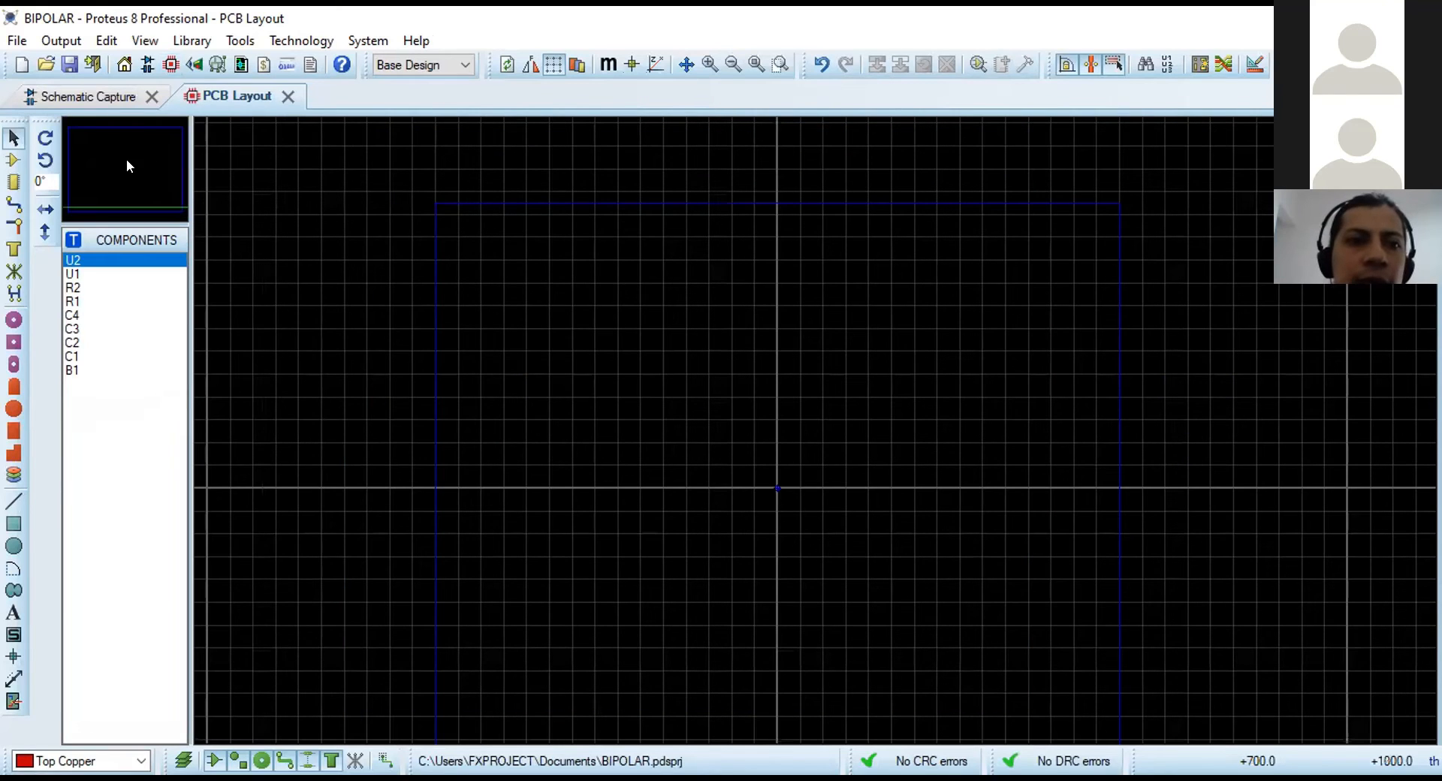
left_click(11, 161)
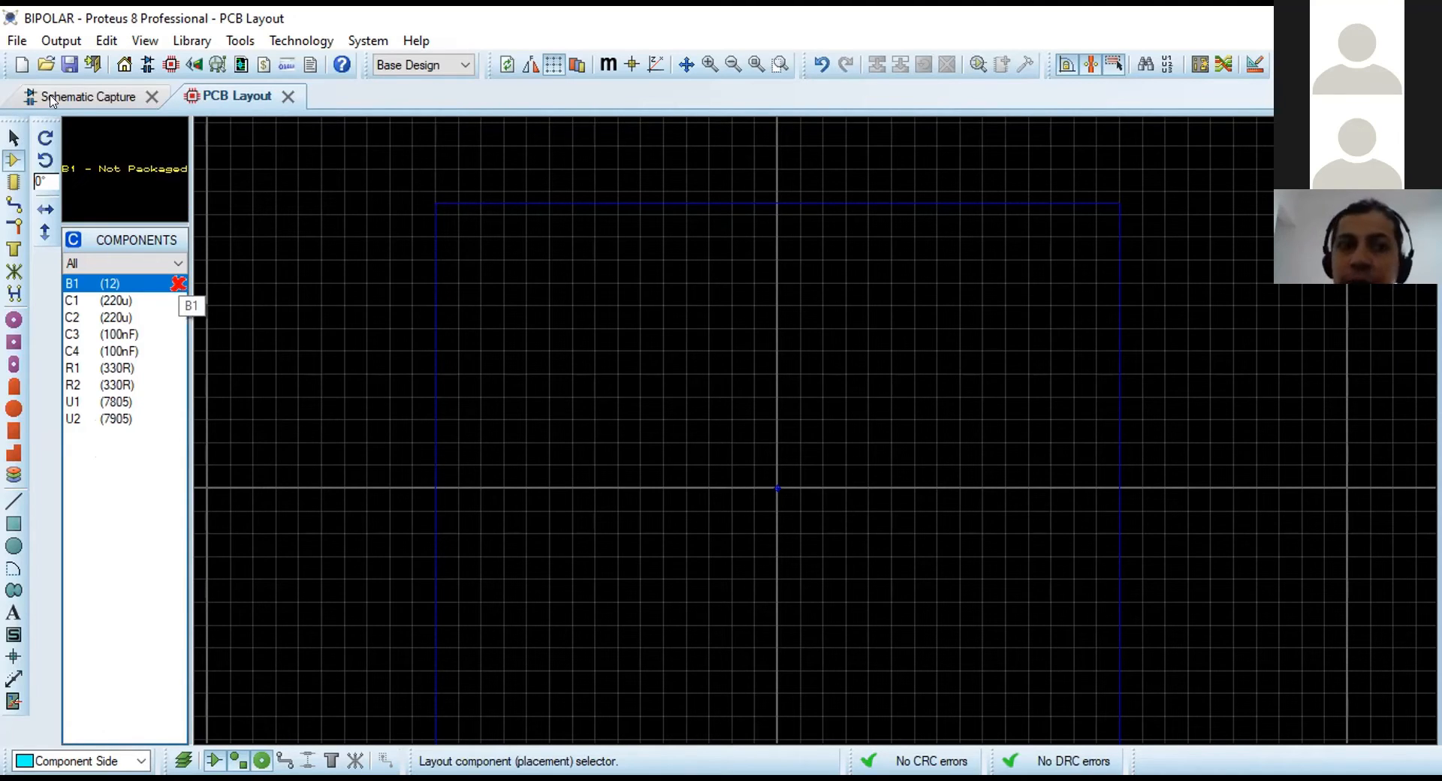
Return to the schematic and delete battery B1 together with its connecting wires.
left_click(88, 97)
left_click_drag(475, 317, 585, 498)
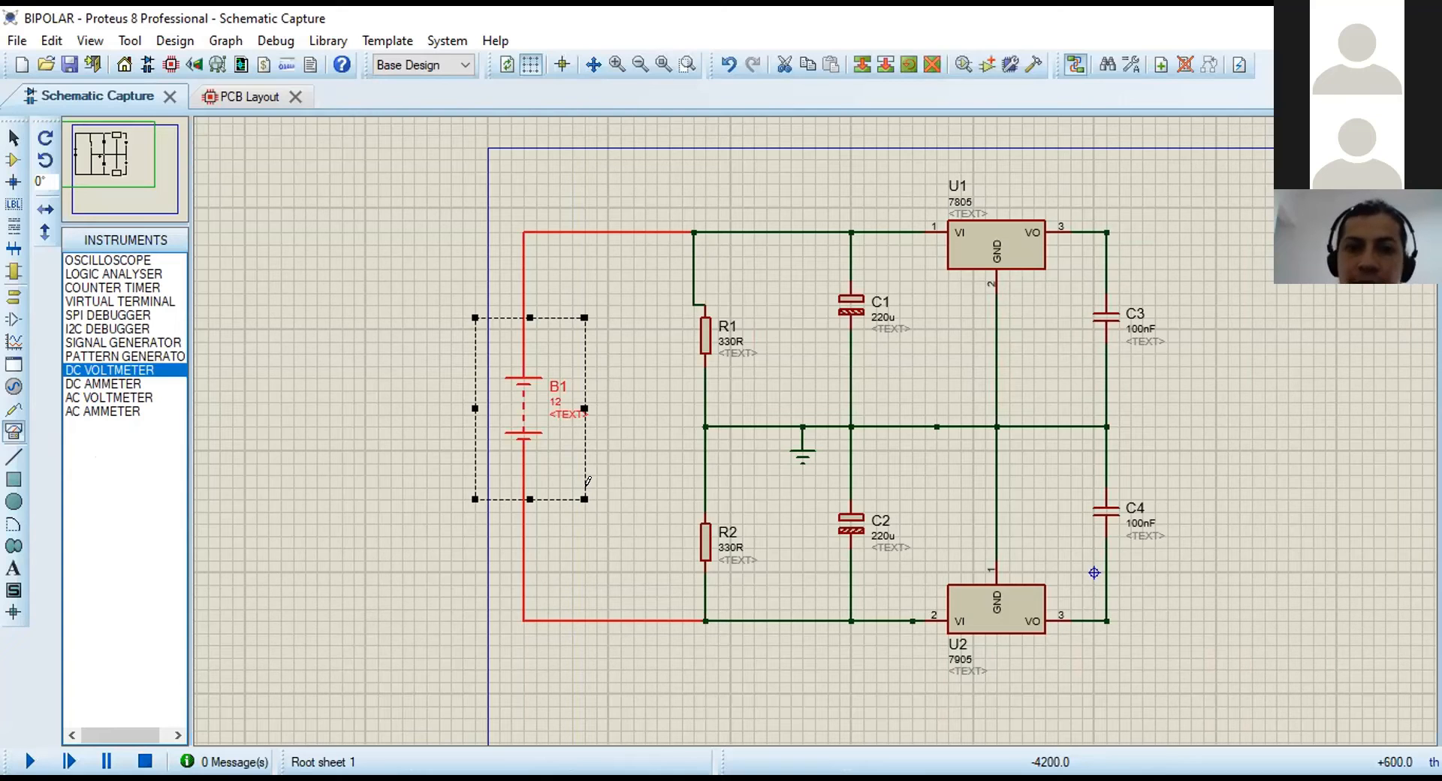
key("Delete")
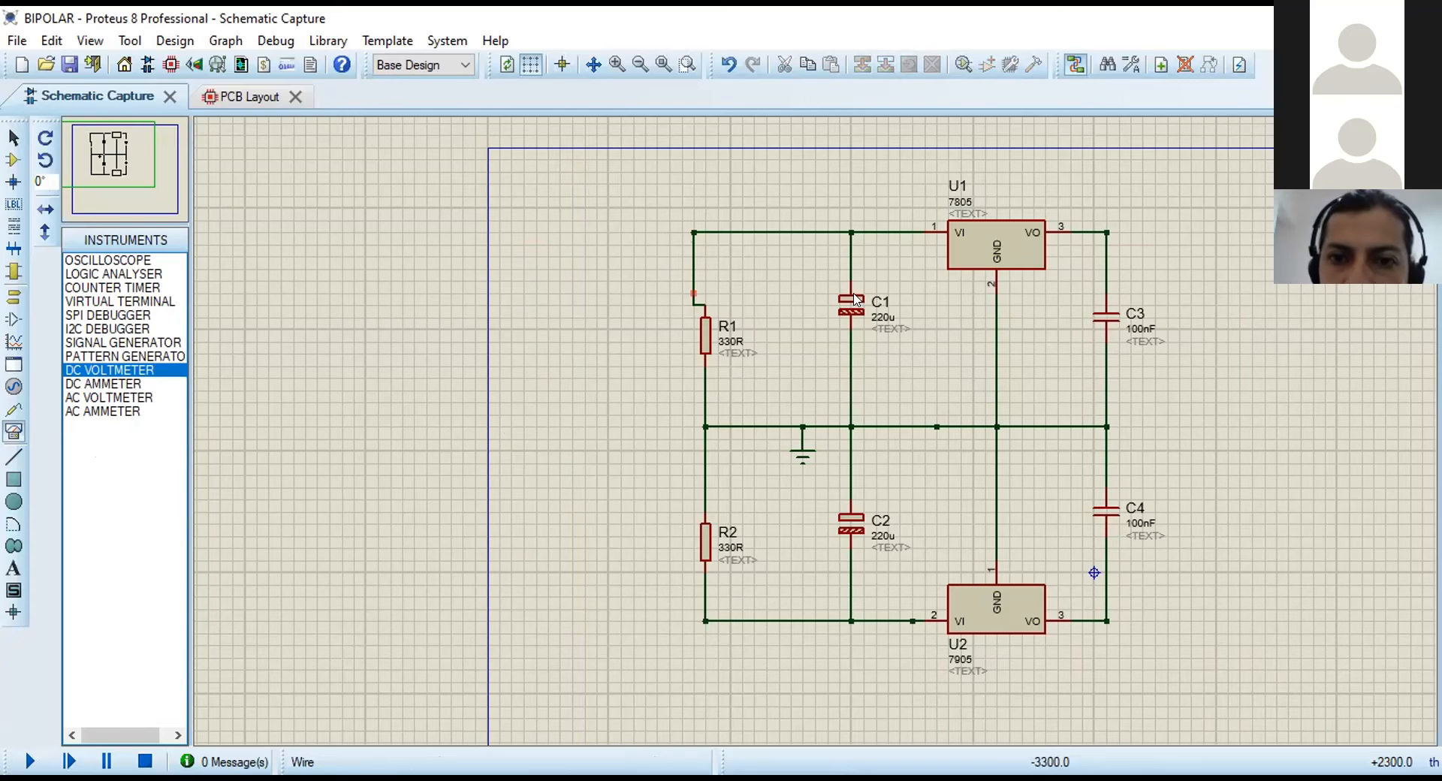
Replace the stepped wire above R1 with a clean wire to the line joining C1 and U1's input.
right_click(694, 296)
right_click(694, 296)
left_click(694, 297)
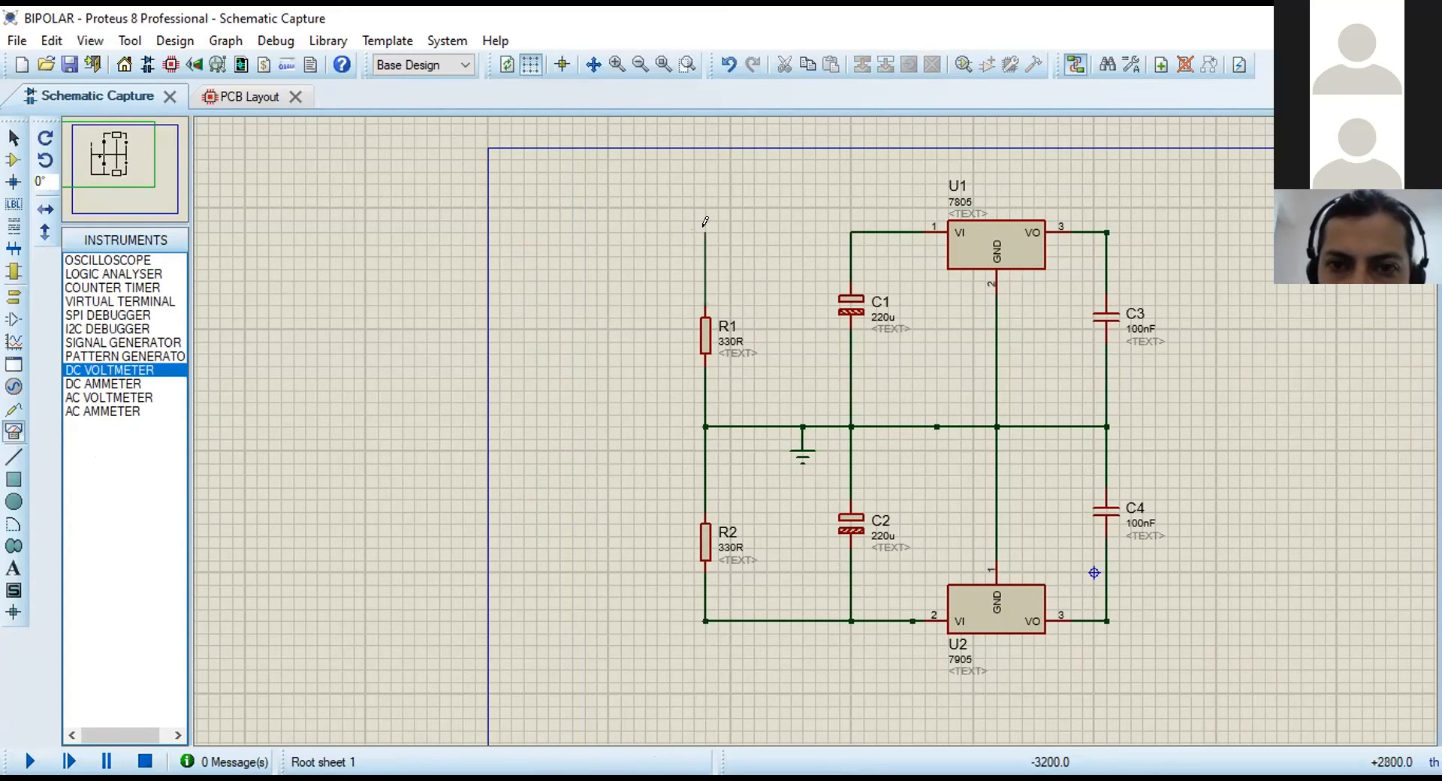
left_click(842, 223)
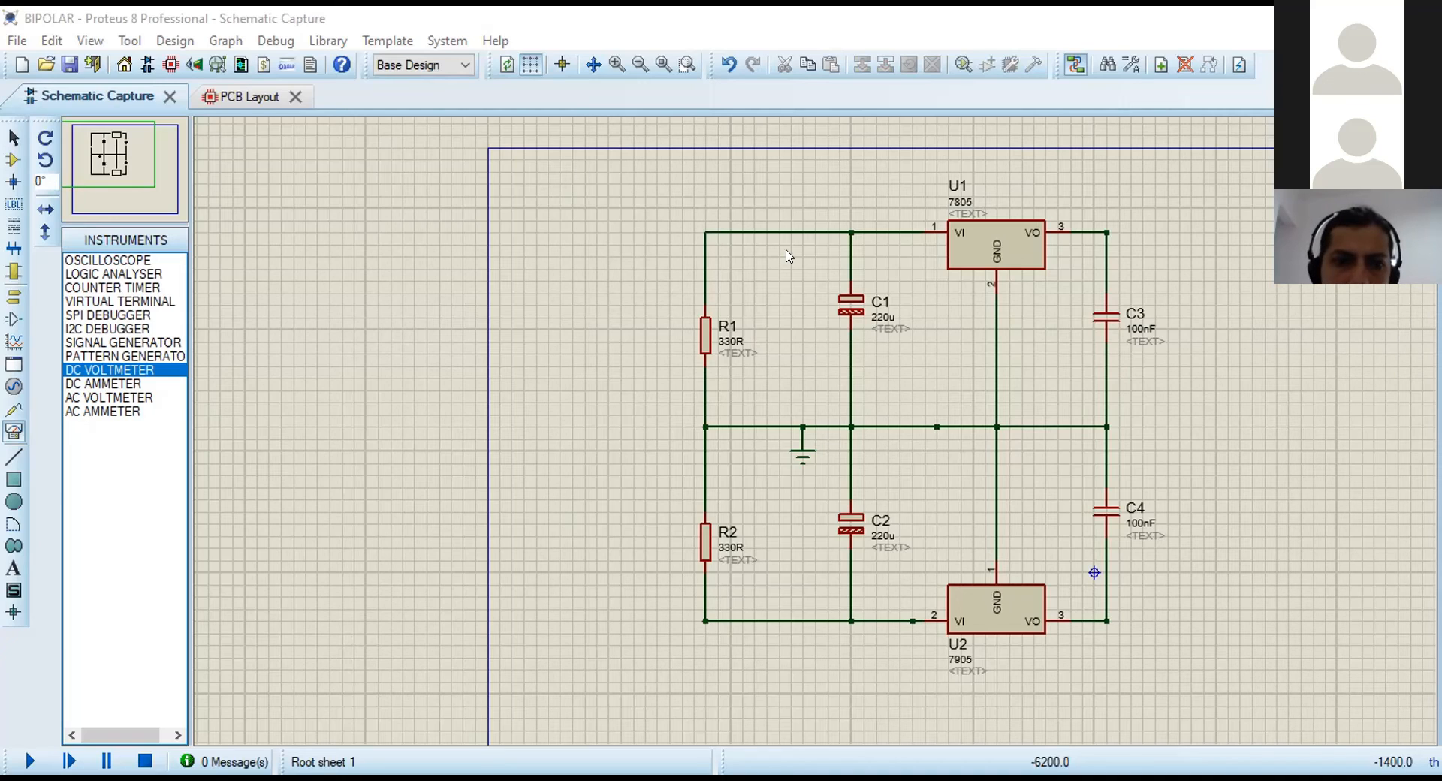
Switch to the web browser and examine the Mercado Libre listing for a two-terminal screw terminal block.
left_click(618, 354)
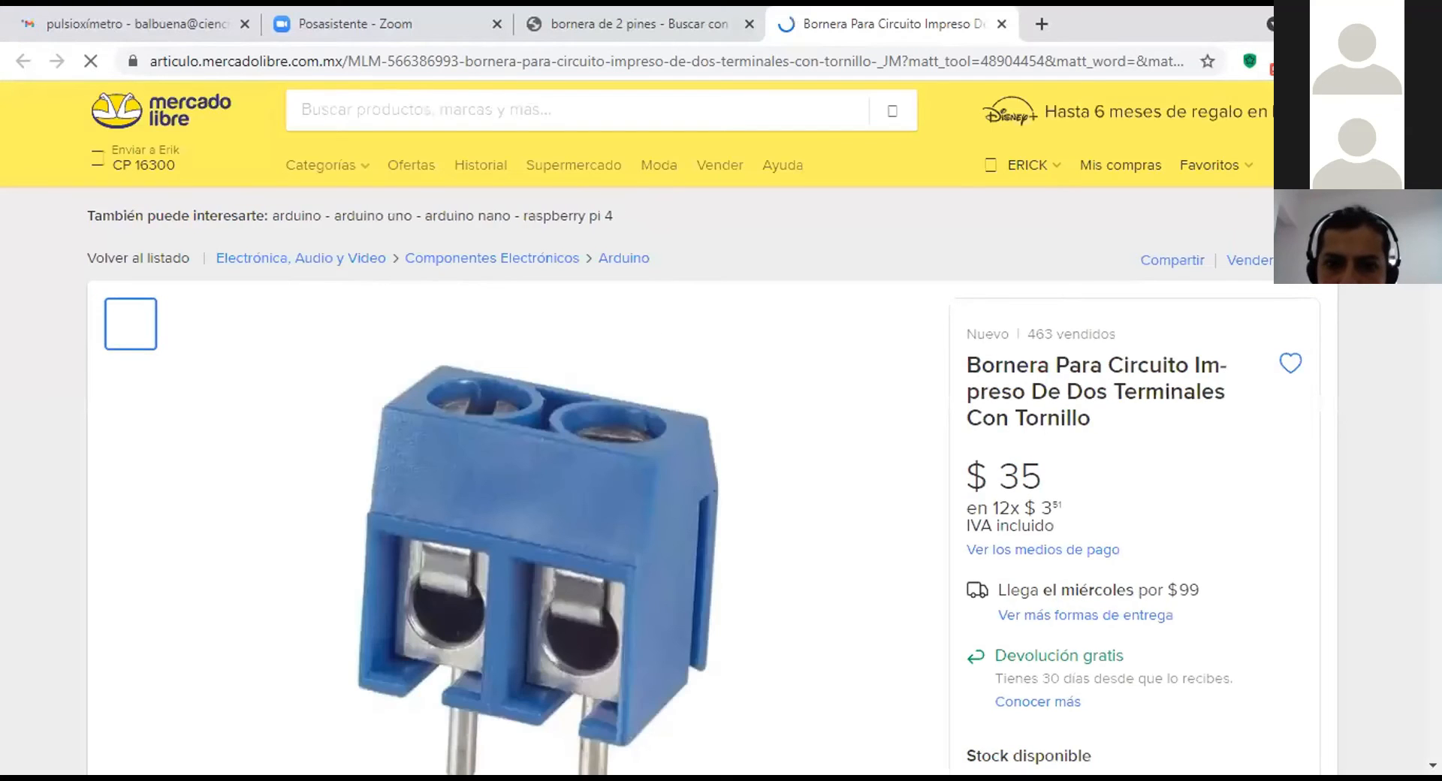
scroll(754, 238, "down", 3)
scroll(424, 191, "up", 1)
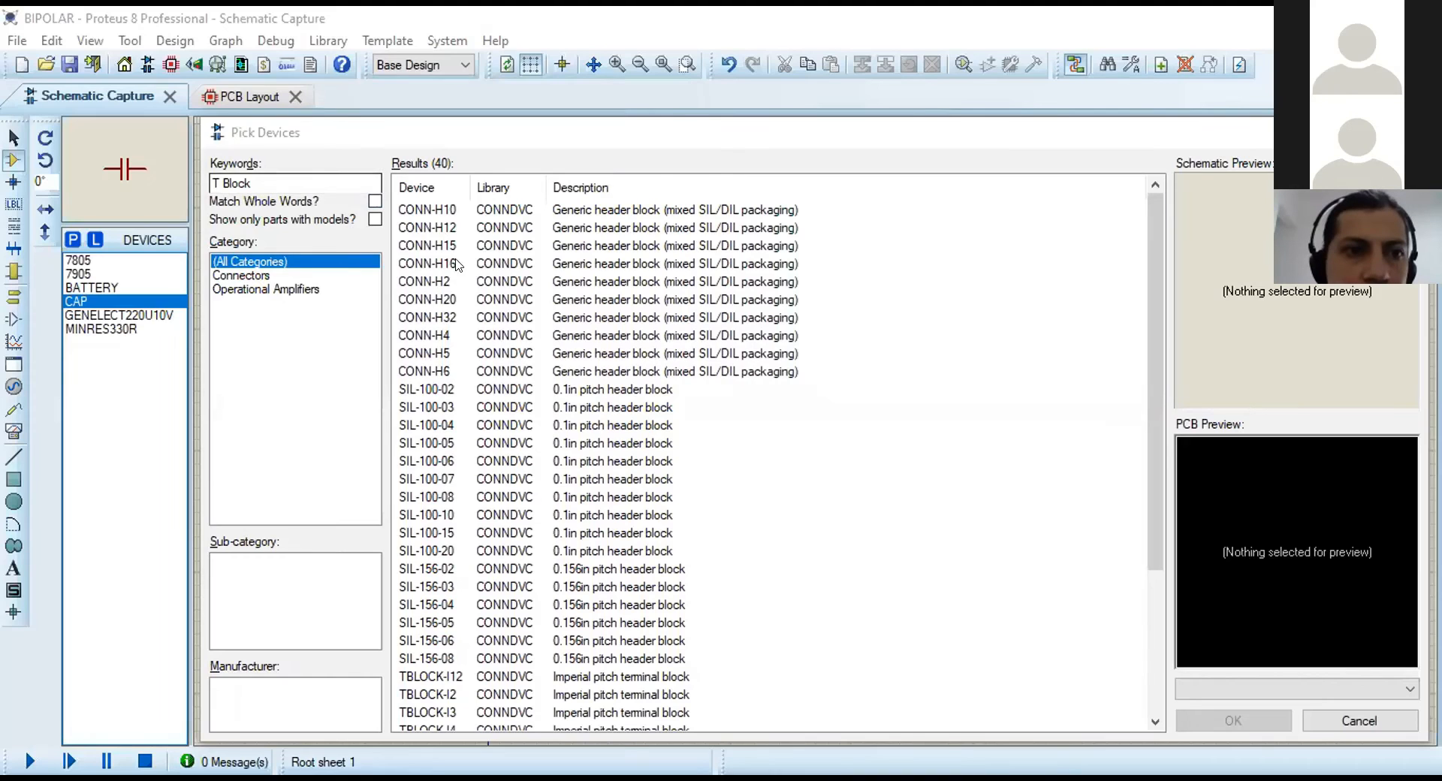
Correct the device search keyword to TBlock and pick the TBLOCK-I2 terminal block.
left_click(278, 174)
key("Left")
key("Left")
key("Left")
key("Left")
key("Left")
key("BackSpace")
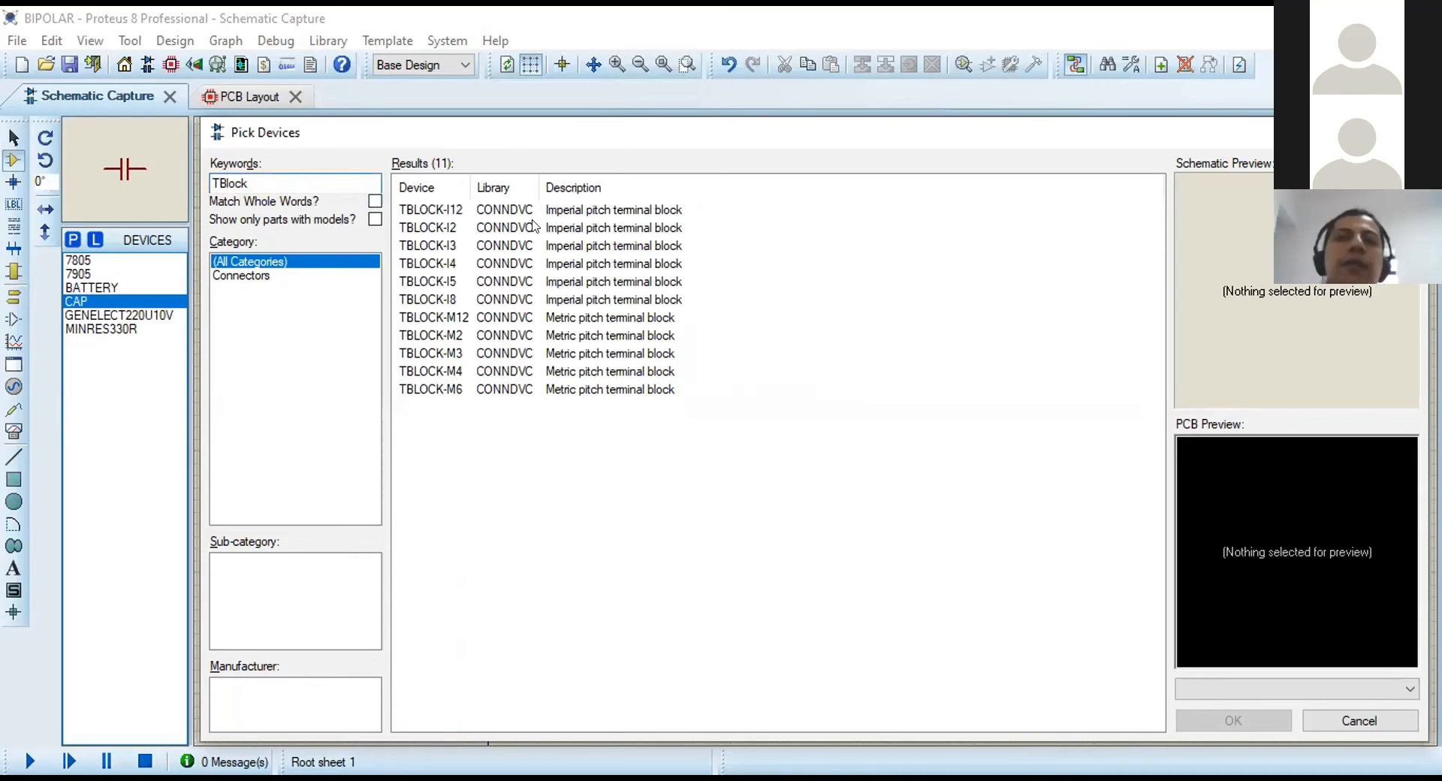
left_click(444, 229)
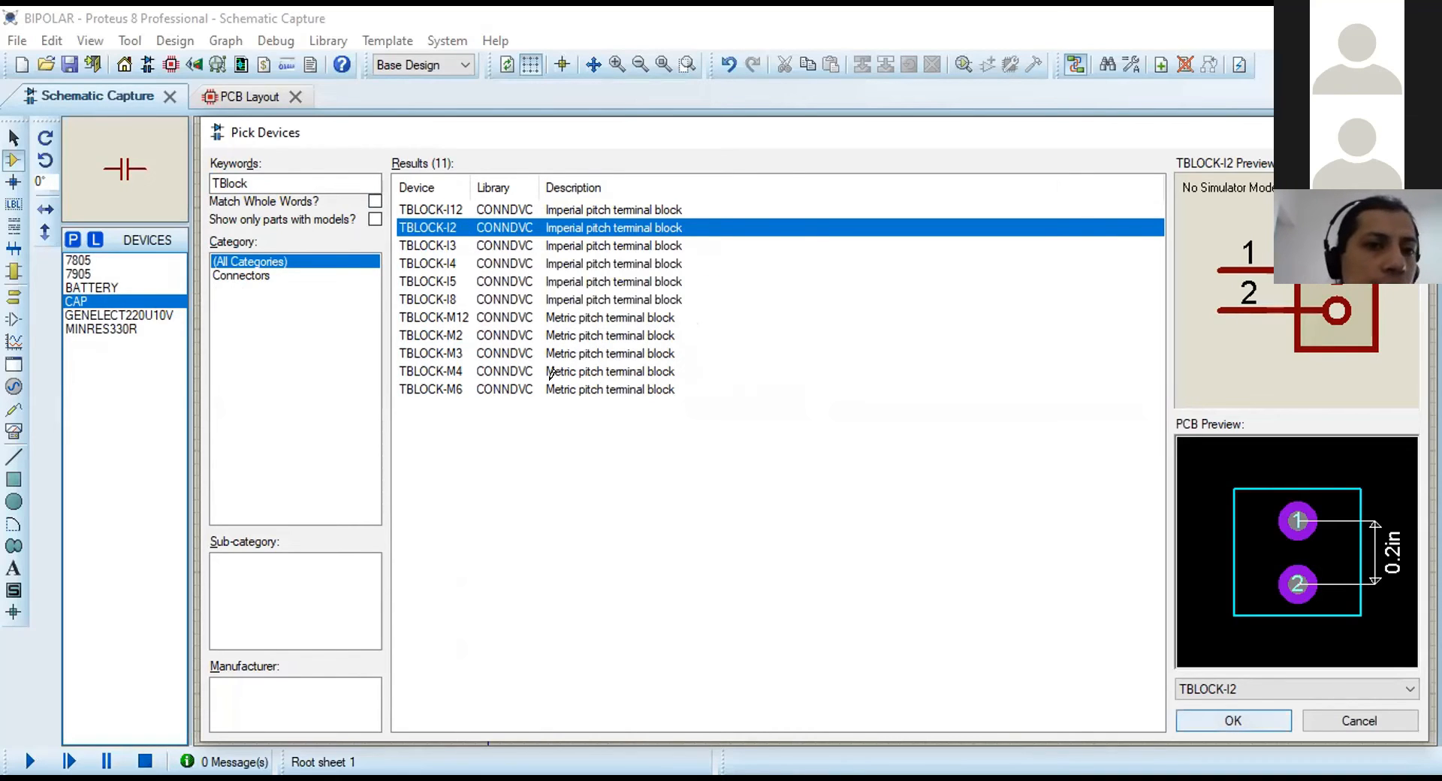
key("Return")
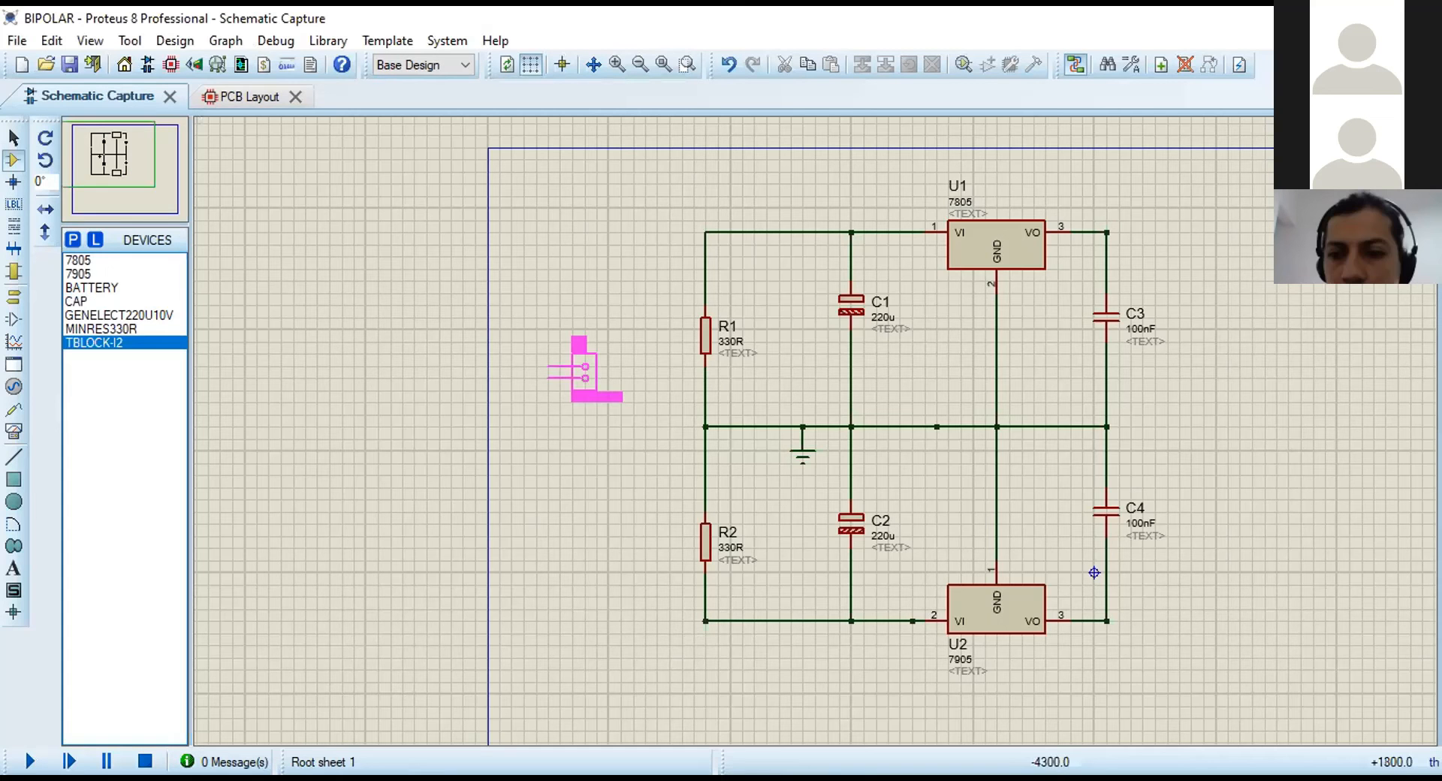
Place the TBLOCK-I2 connector to the left of R1 and R2 and mirror it horizontally so its pins face the circuit.
left_click(559, 374)
left_click_drag(526, 324, 609, 474)
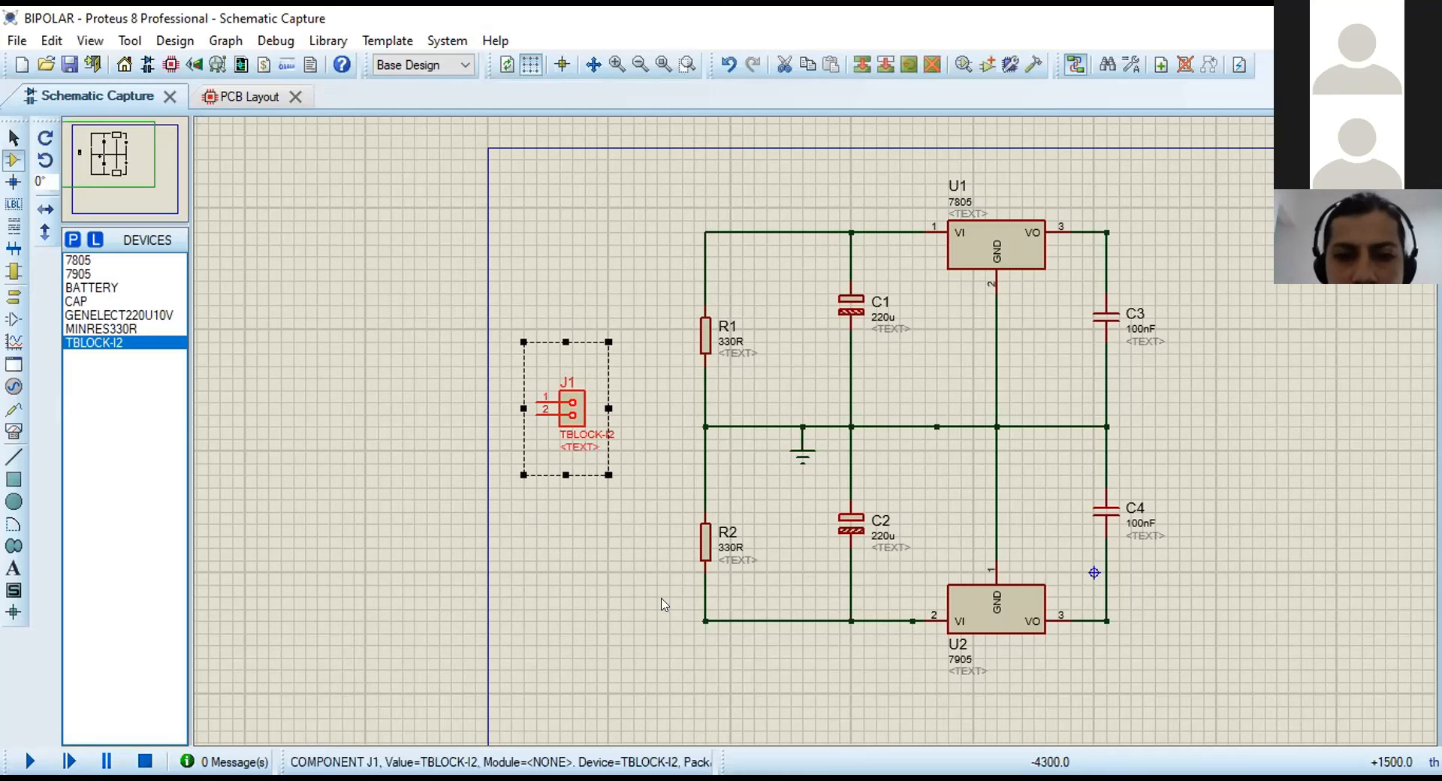
right_click(666, 654)
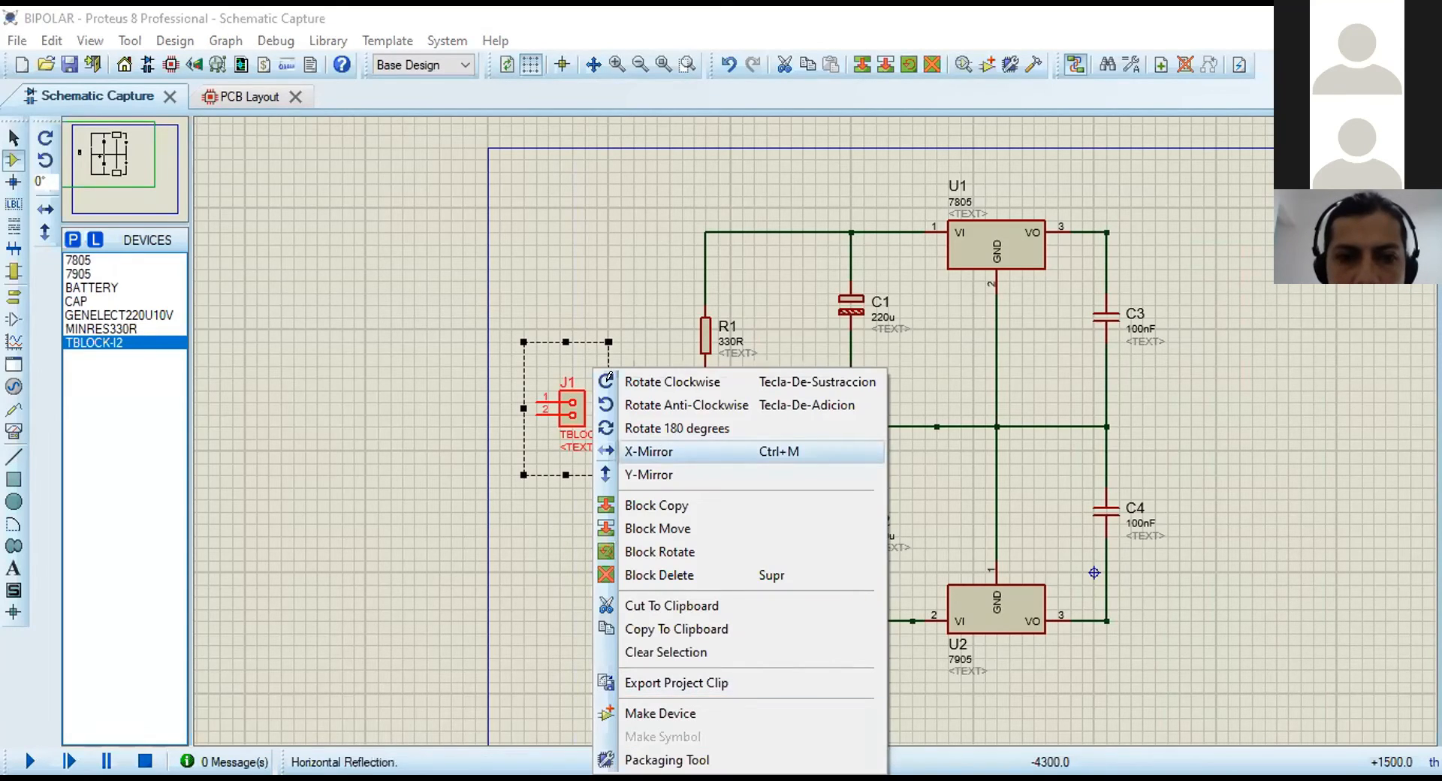
key("Return")
Wire terminal block pin 1 to the supply line above R1 and pin 2 to the line below R2.
left_click(585, 397)
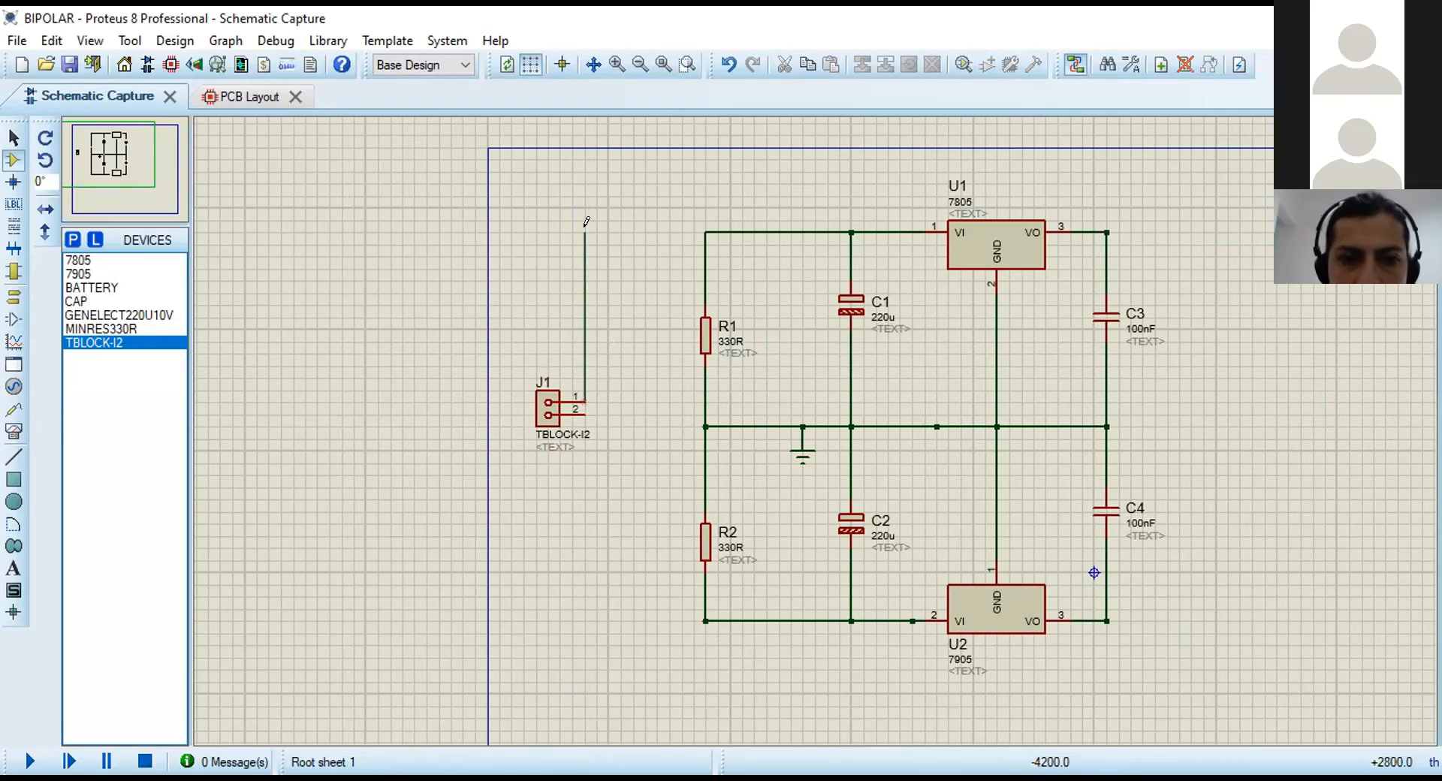
left_click(705, 230)
left_click(585, 413)
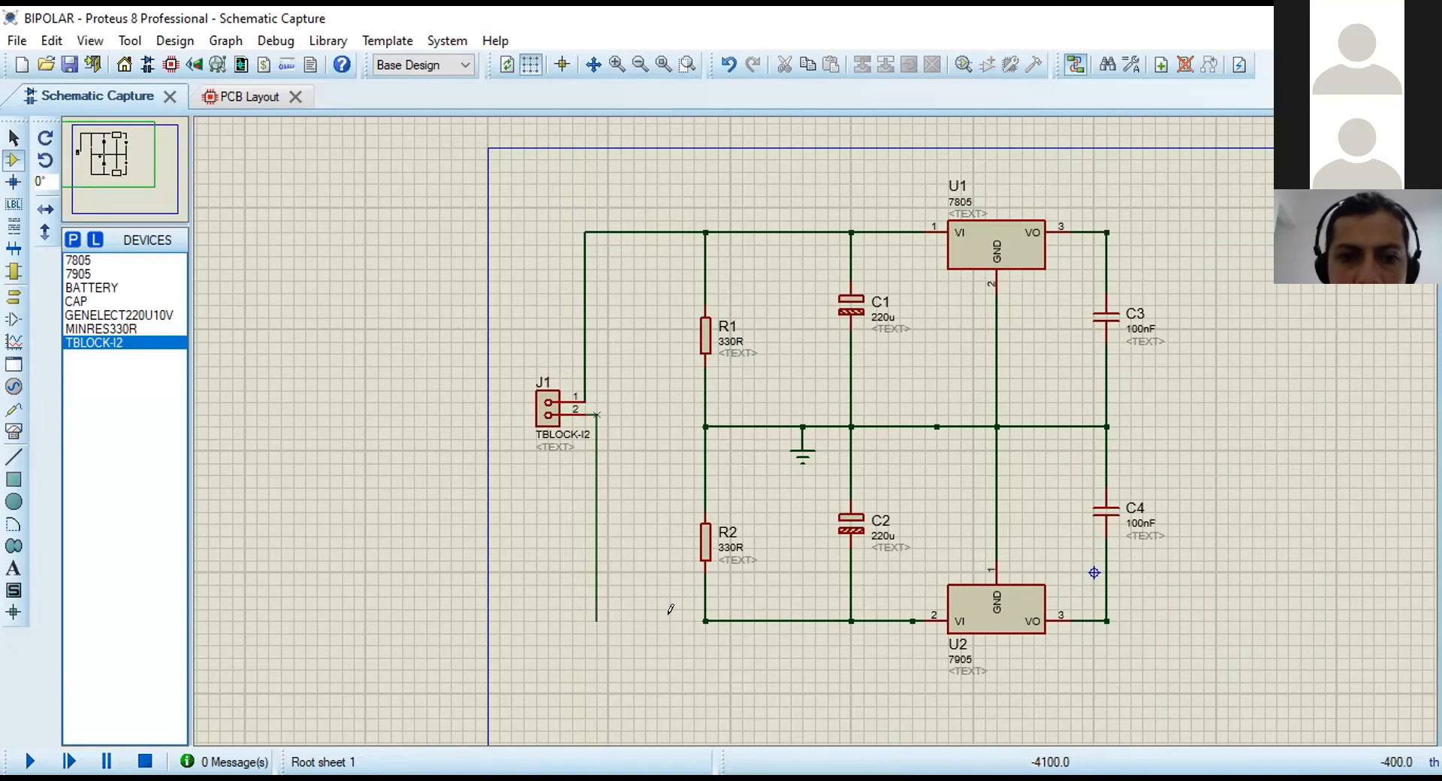
left_click(704, 620)
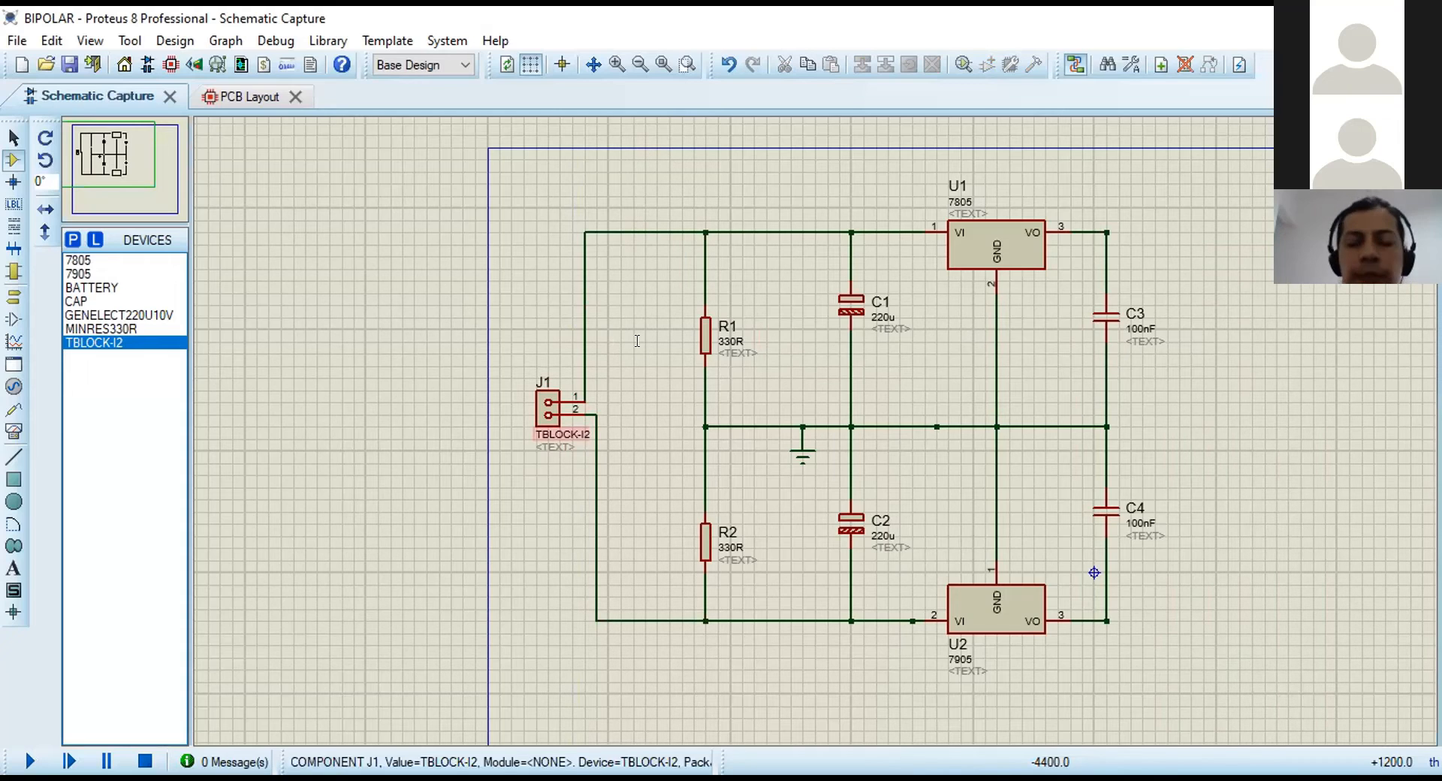
Set the terminal block's part reference to BATERIA and align its pin 2 wire vertically with the pin 1 wire.
key("BackSpace")
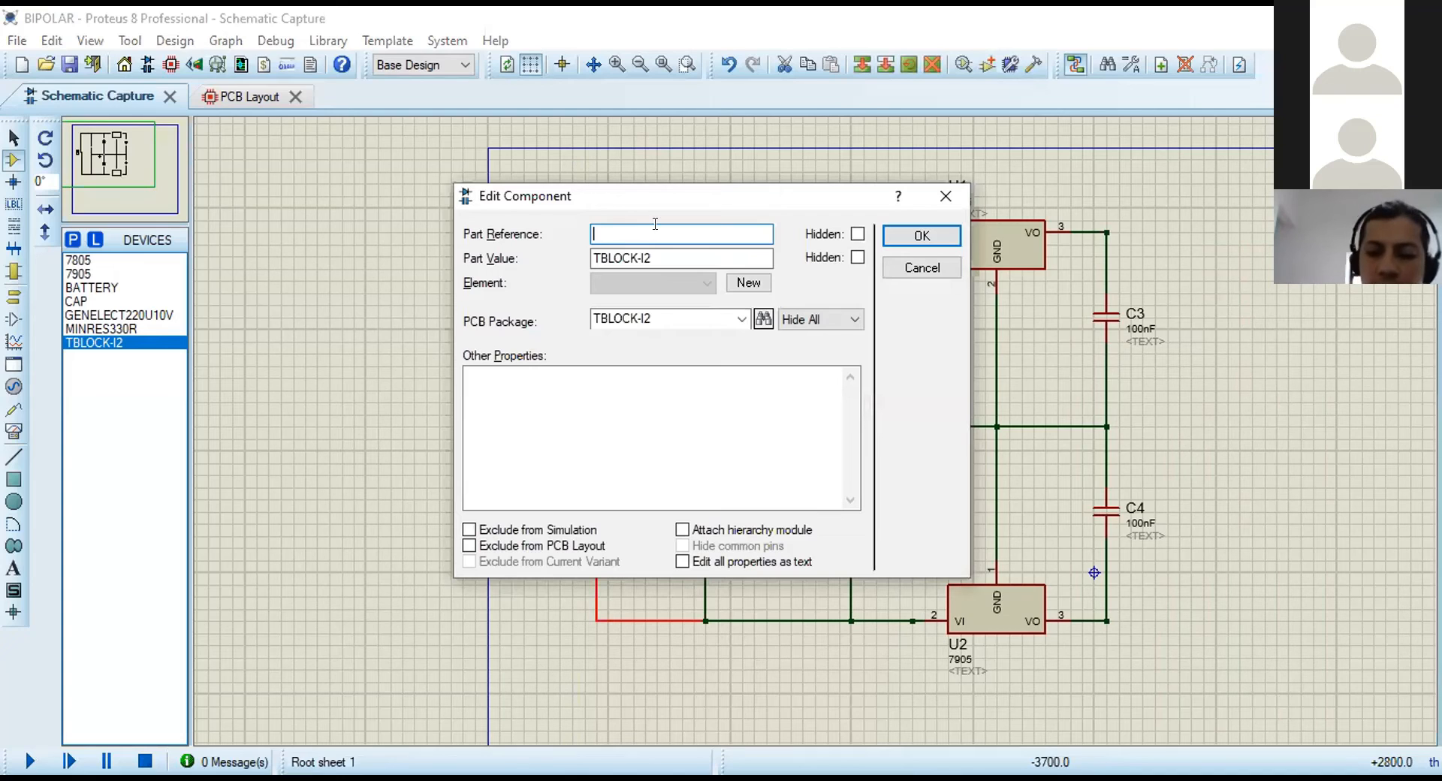
type("BATER")
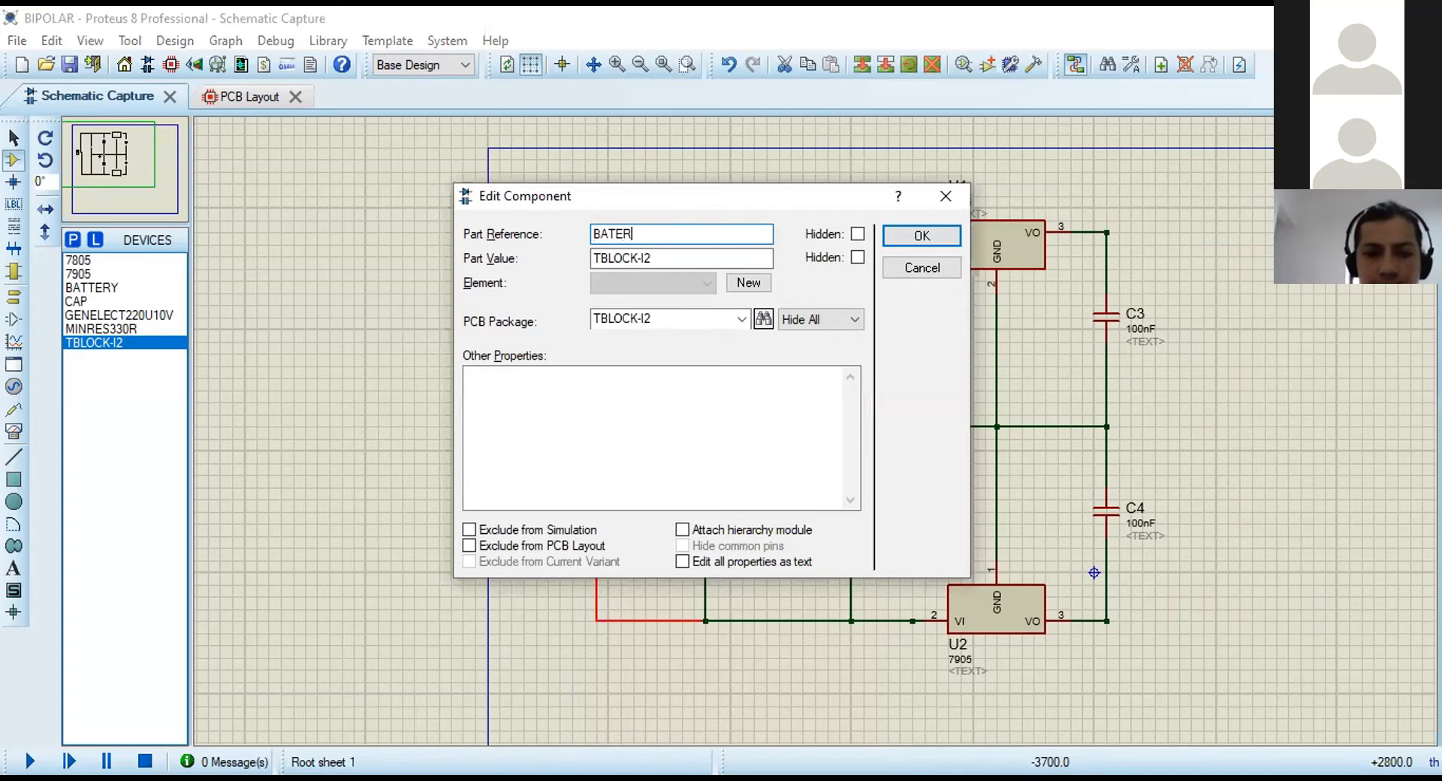
type("IA")
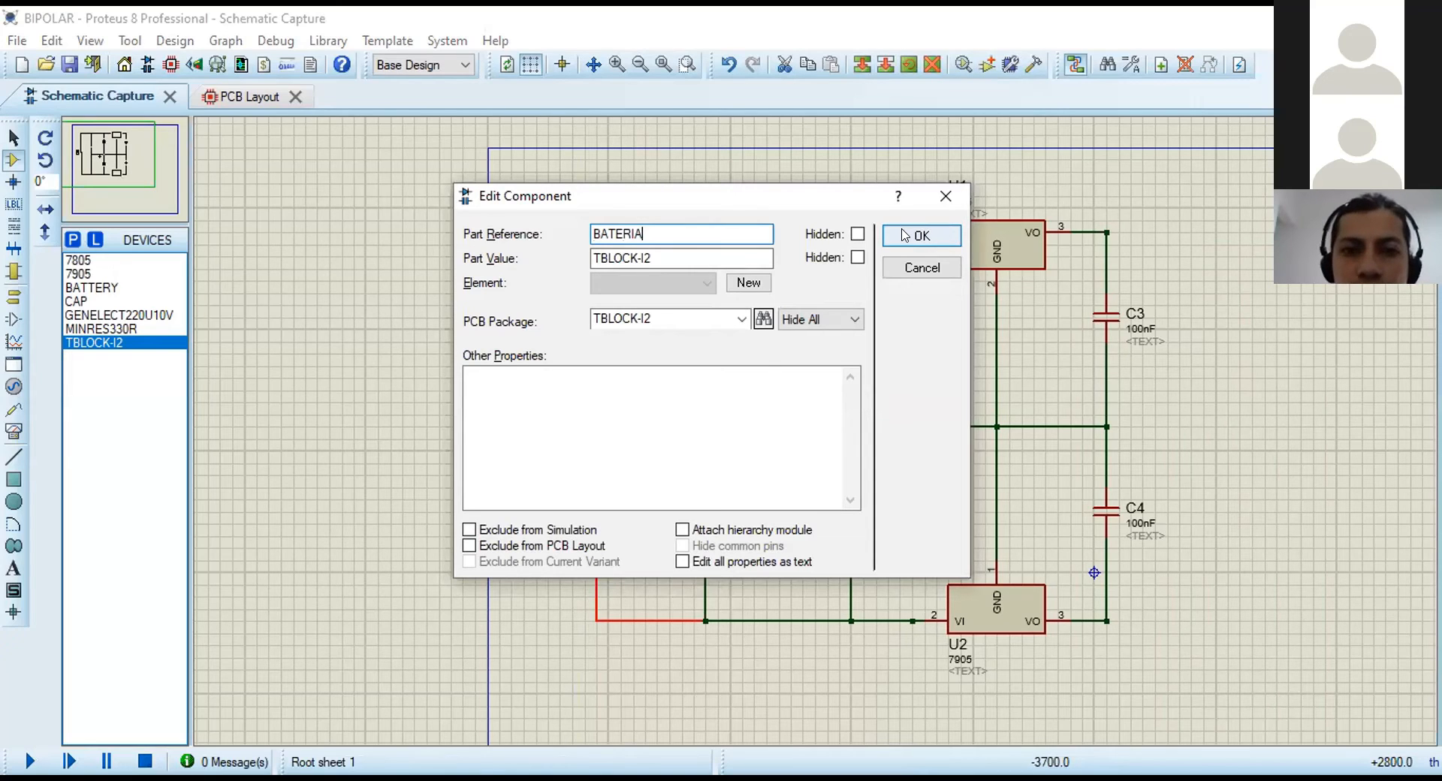
key("Return")
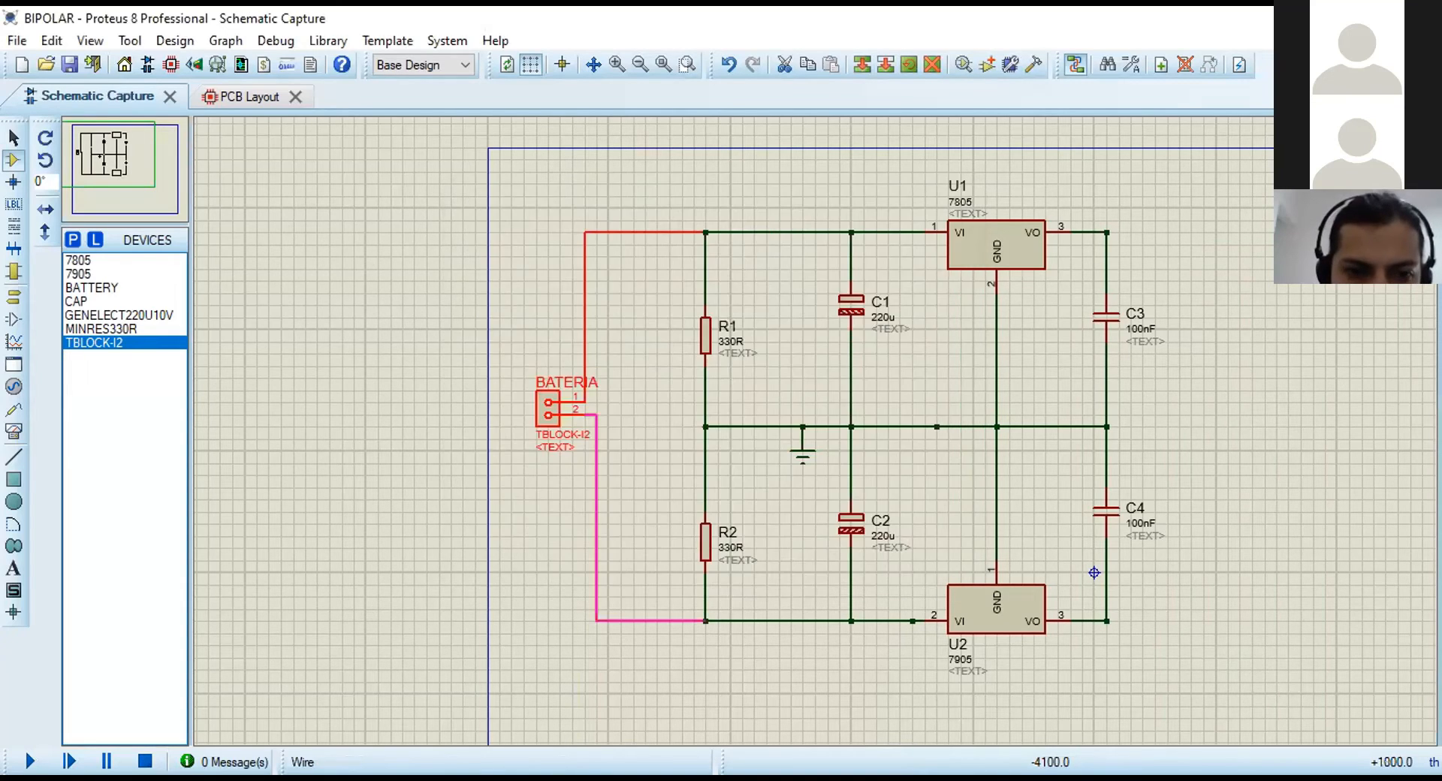
left_click_drag(596, 451, 584, 451)
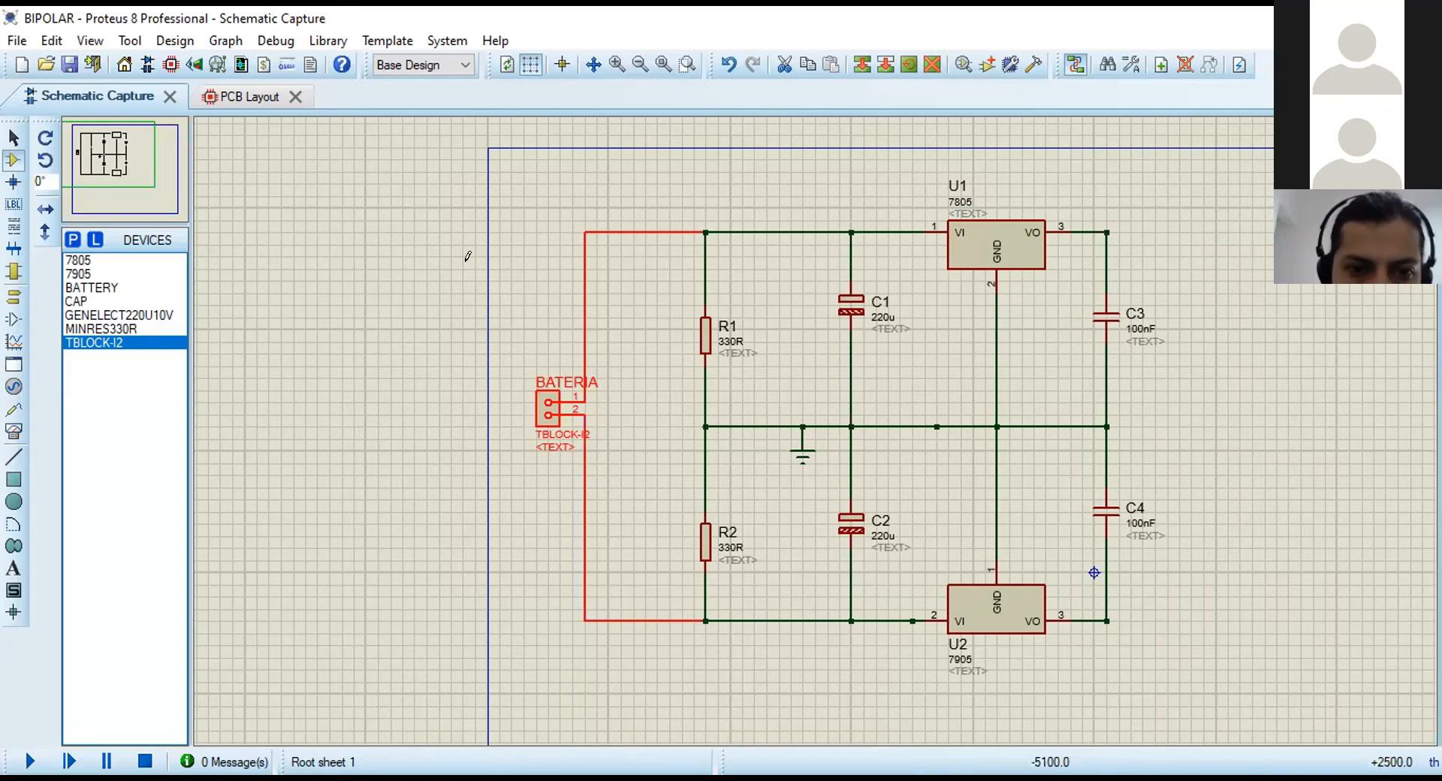
left_click(389, 239)
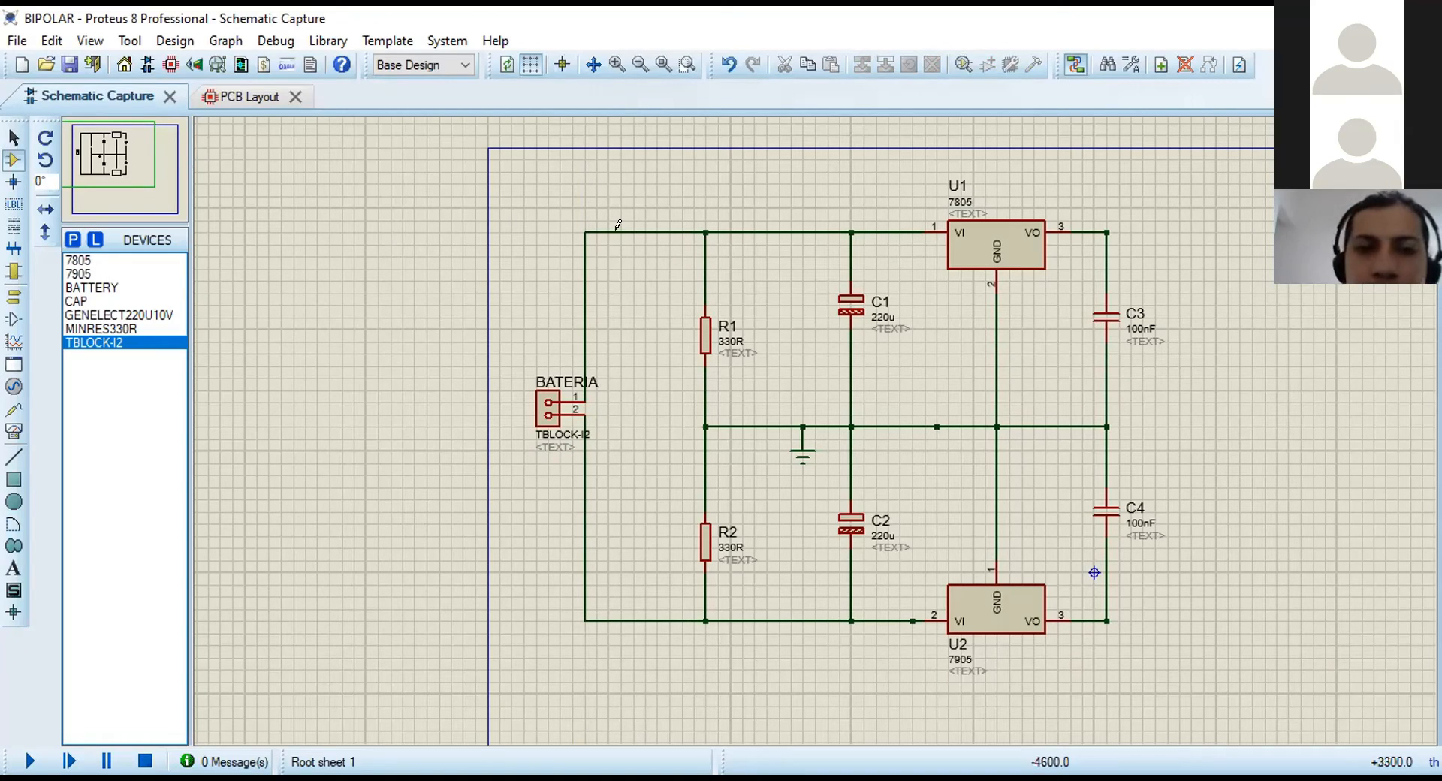
Delete the wire between BATERIA pin 1 and the supply line above R1.
right_click(719, 285)
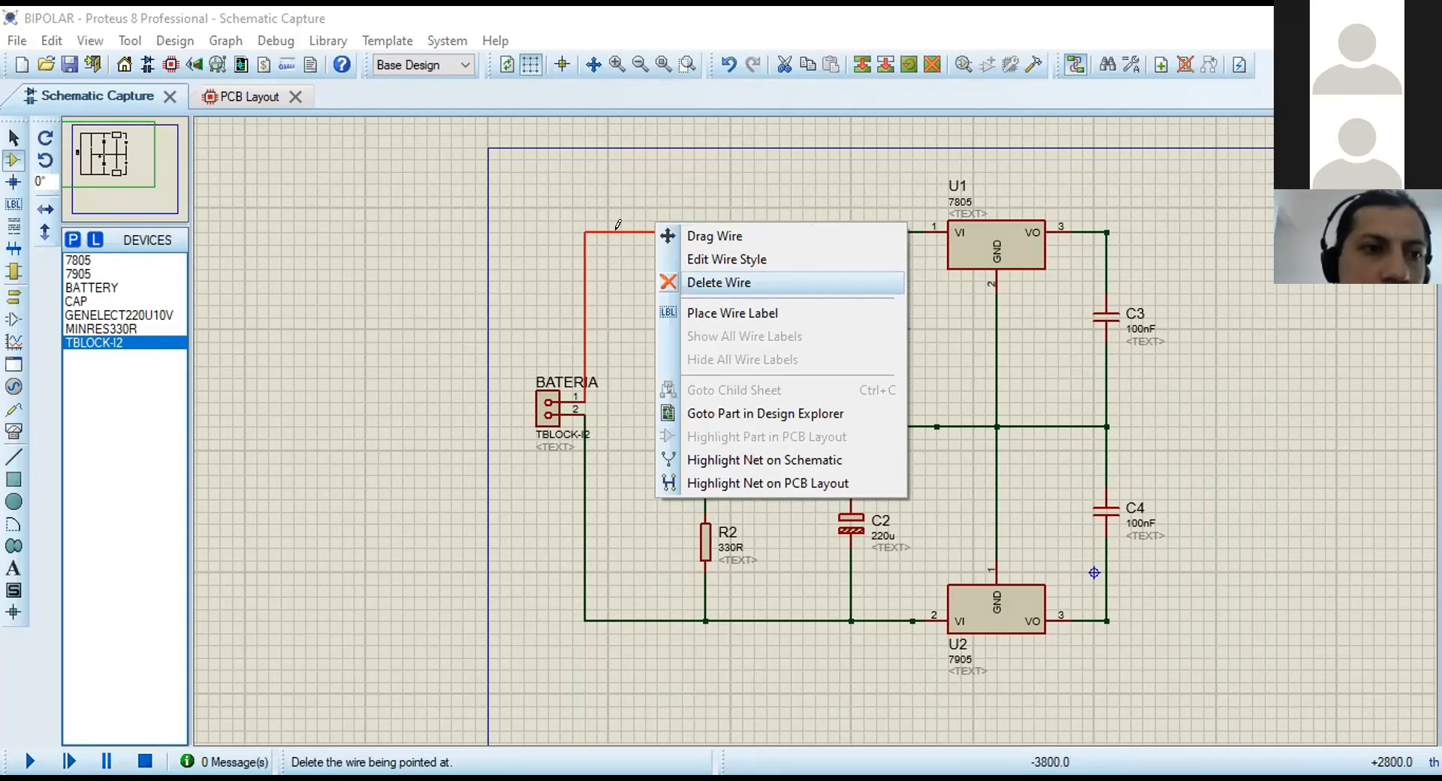
key("Return")
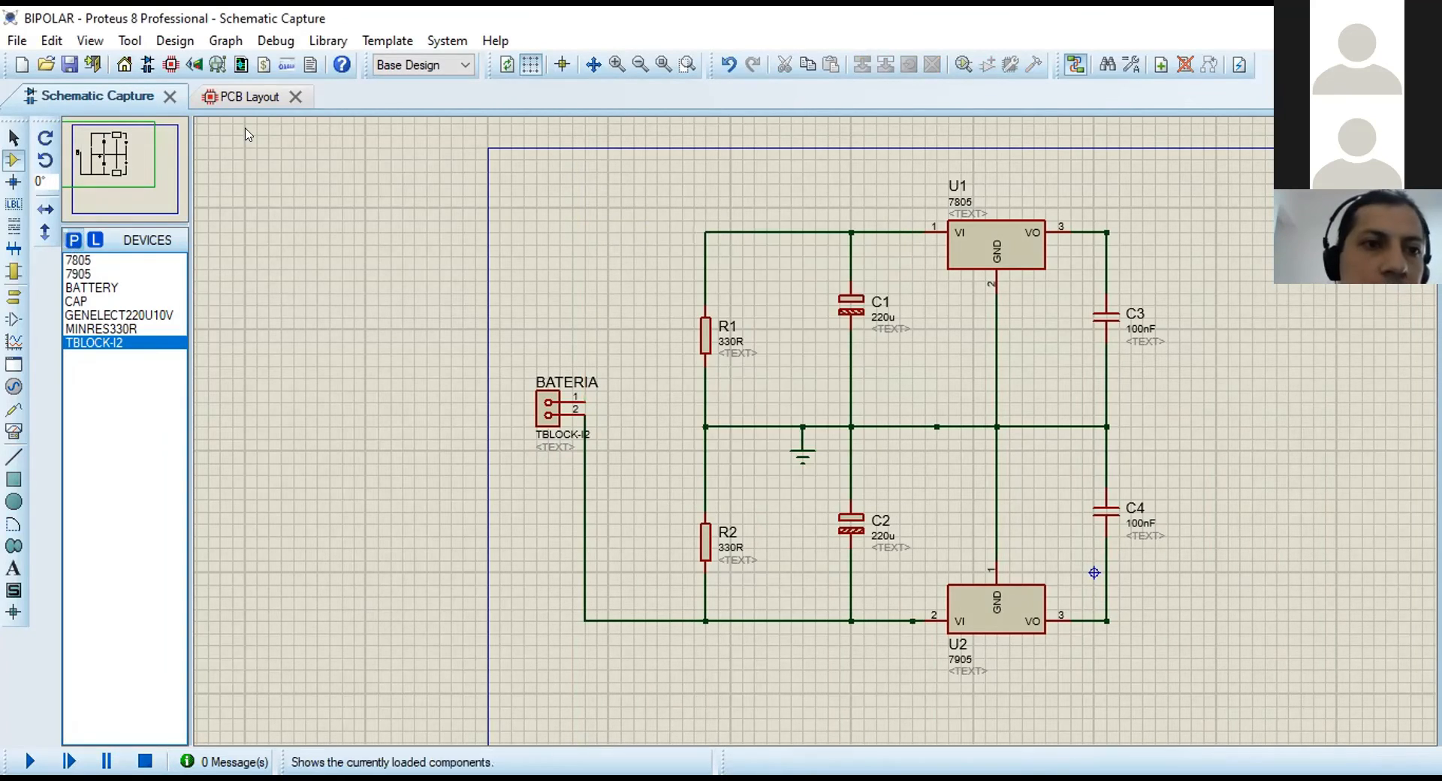
Pick the three-pin CONN-SIL3 device from the SIL sub-category of Connectors.
key("p")
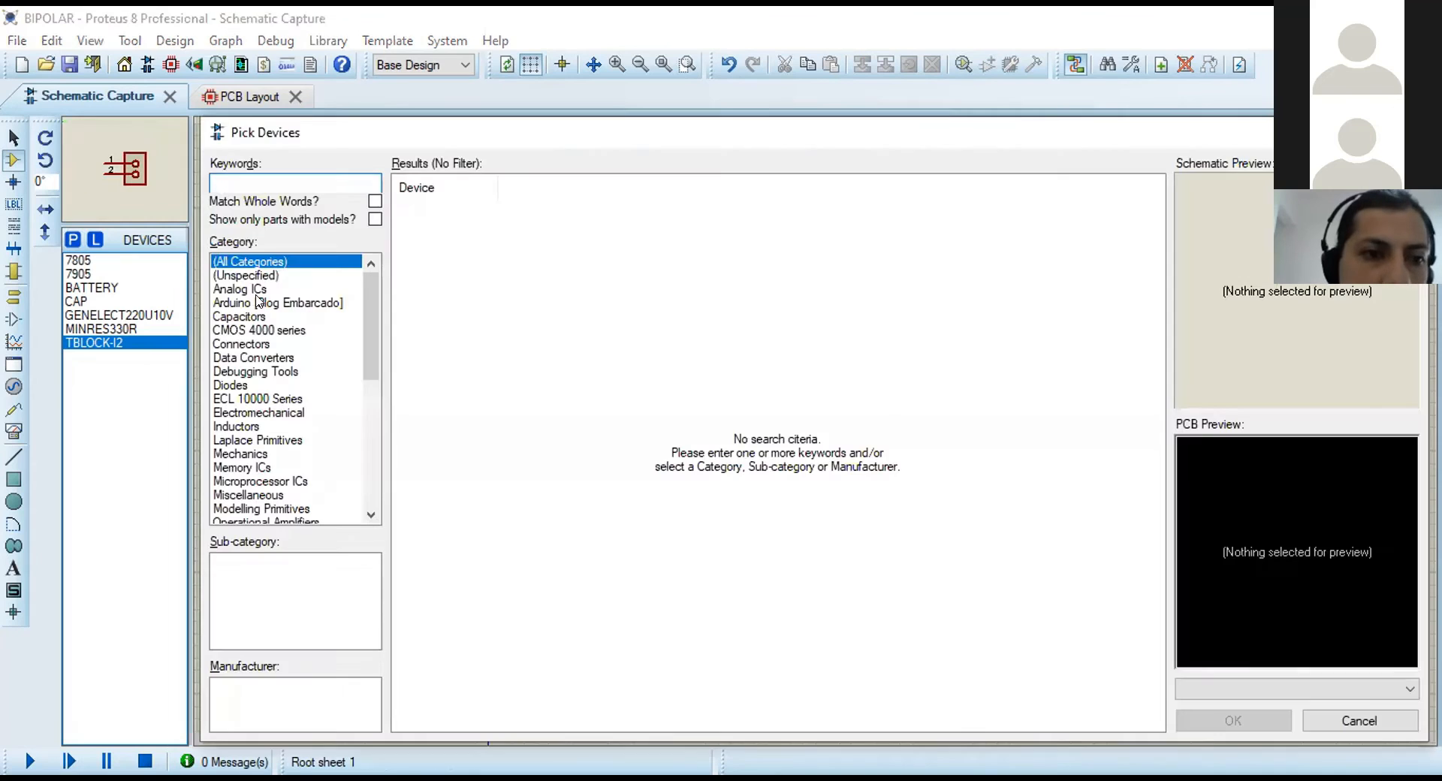
left_click(242, 343)
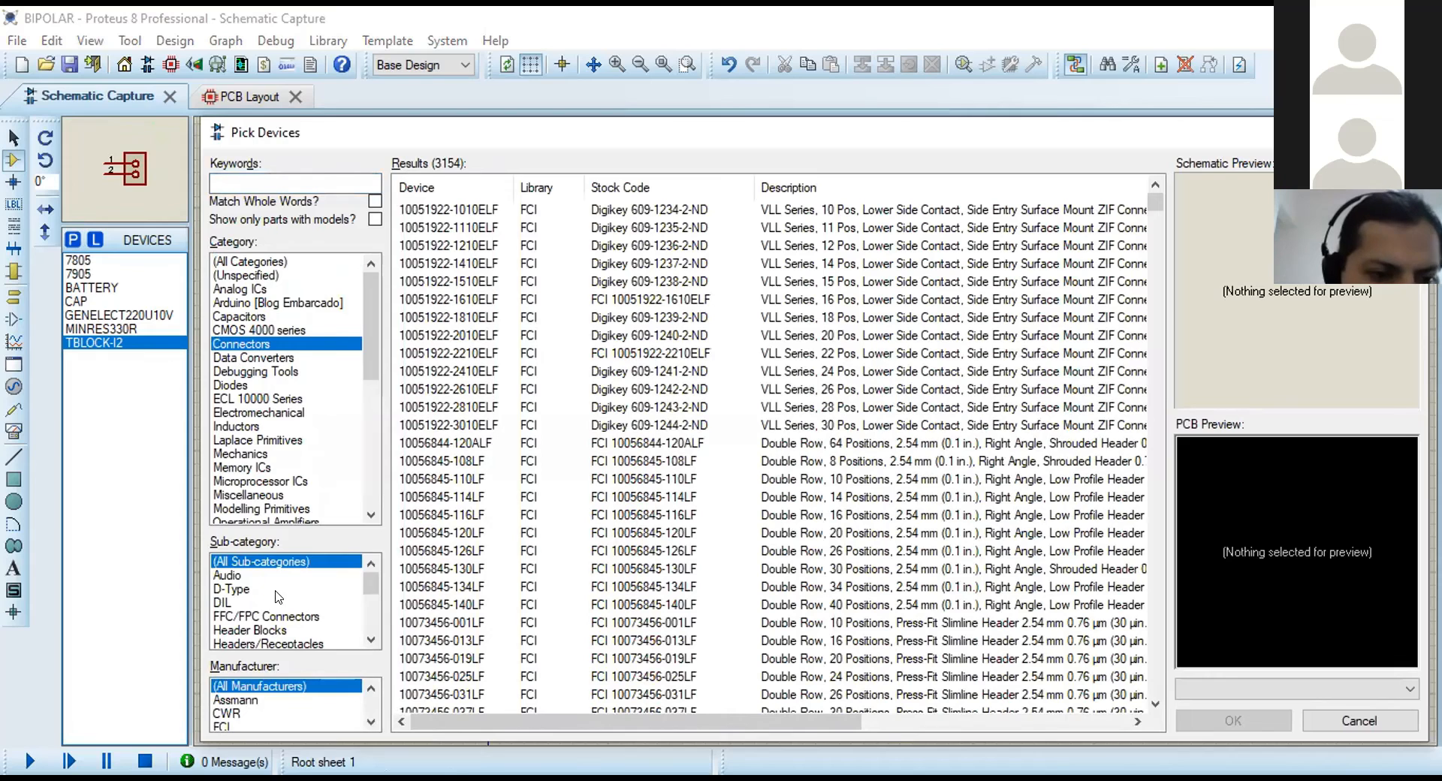
scroll(278, 597, "down", 3)
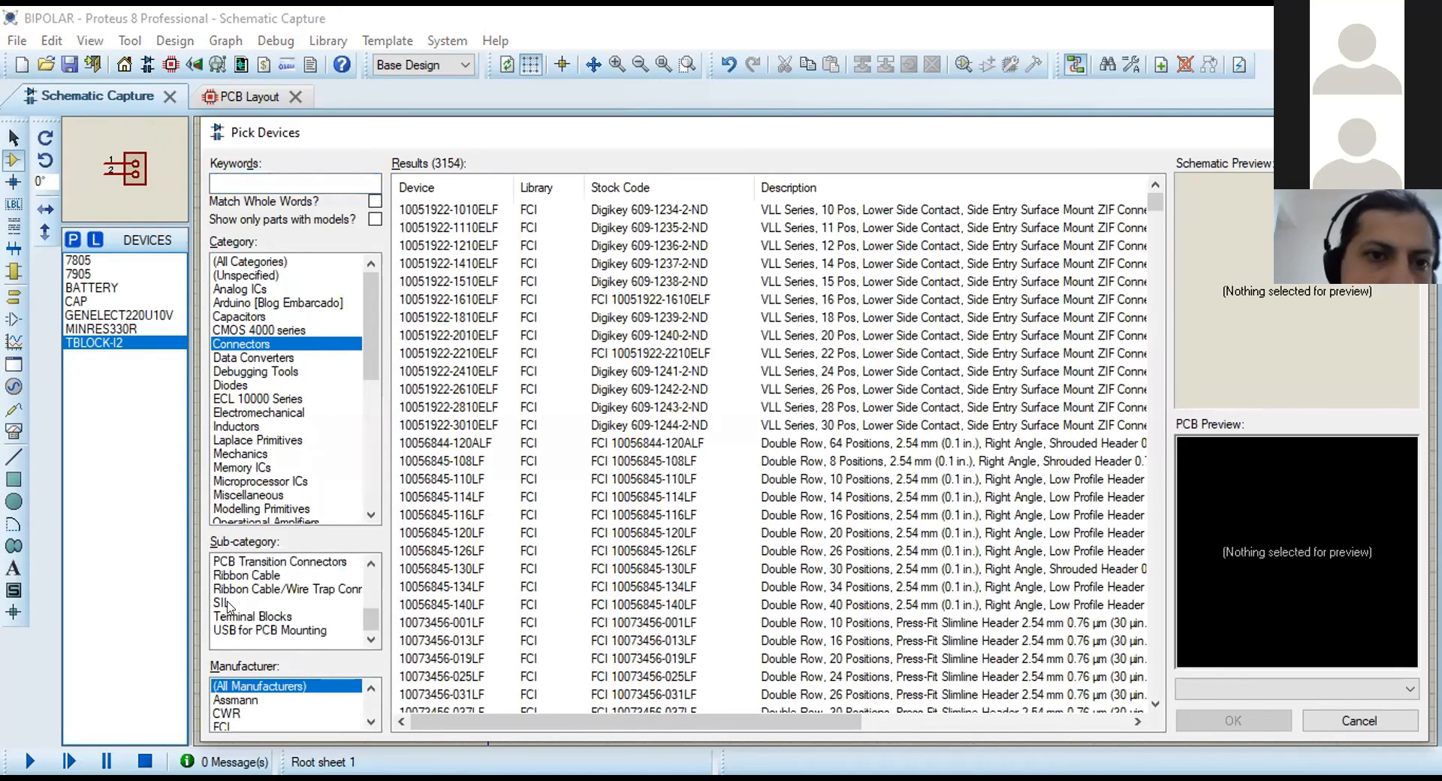
left_click(225, 603)
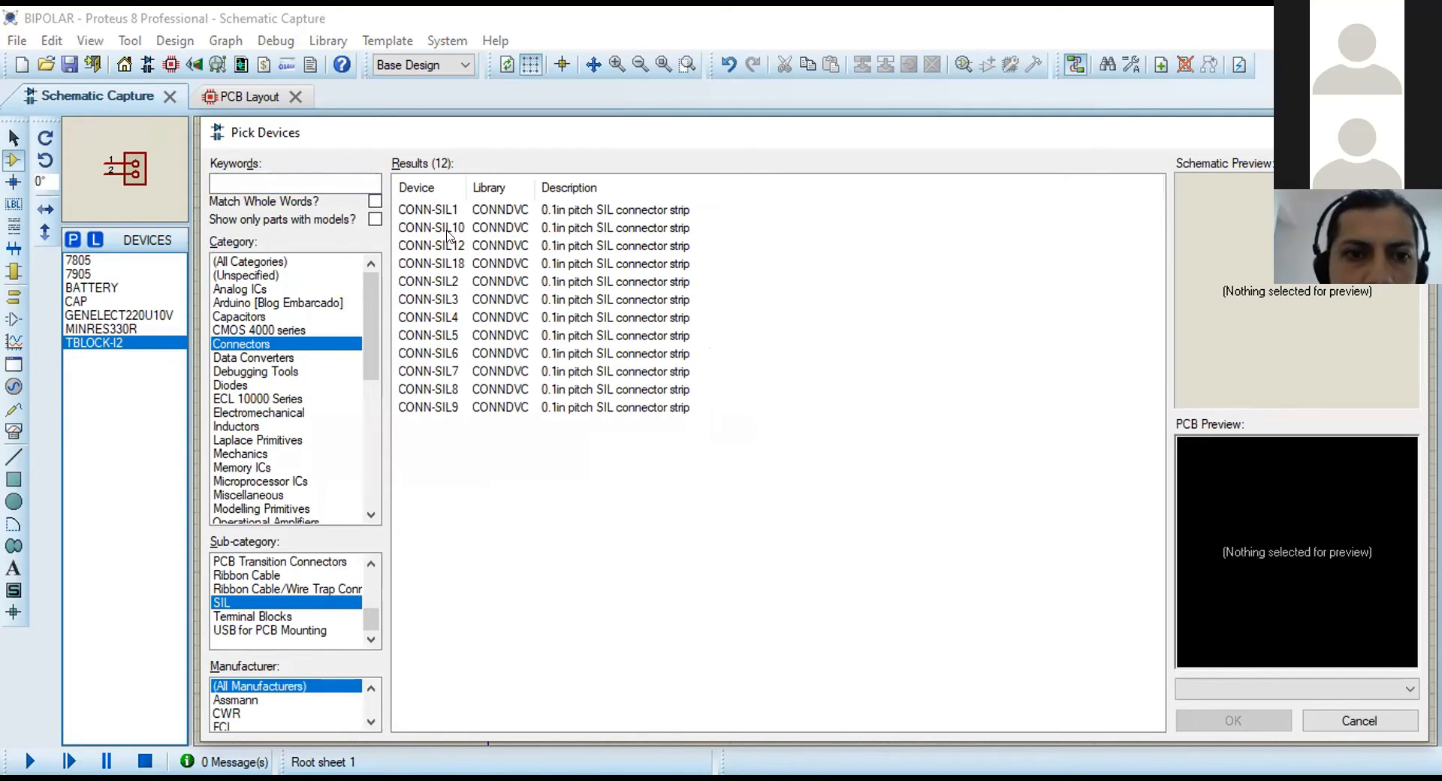
left_click(445, 301)
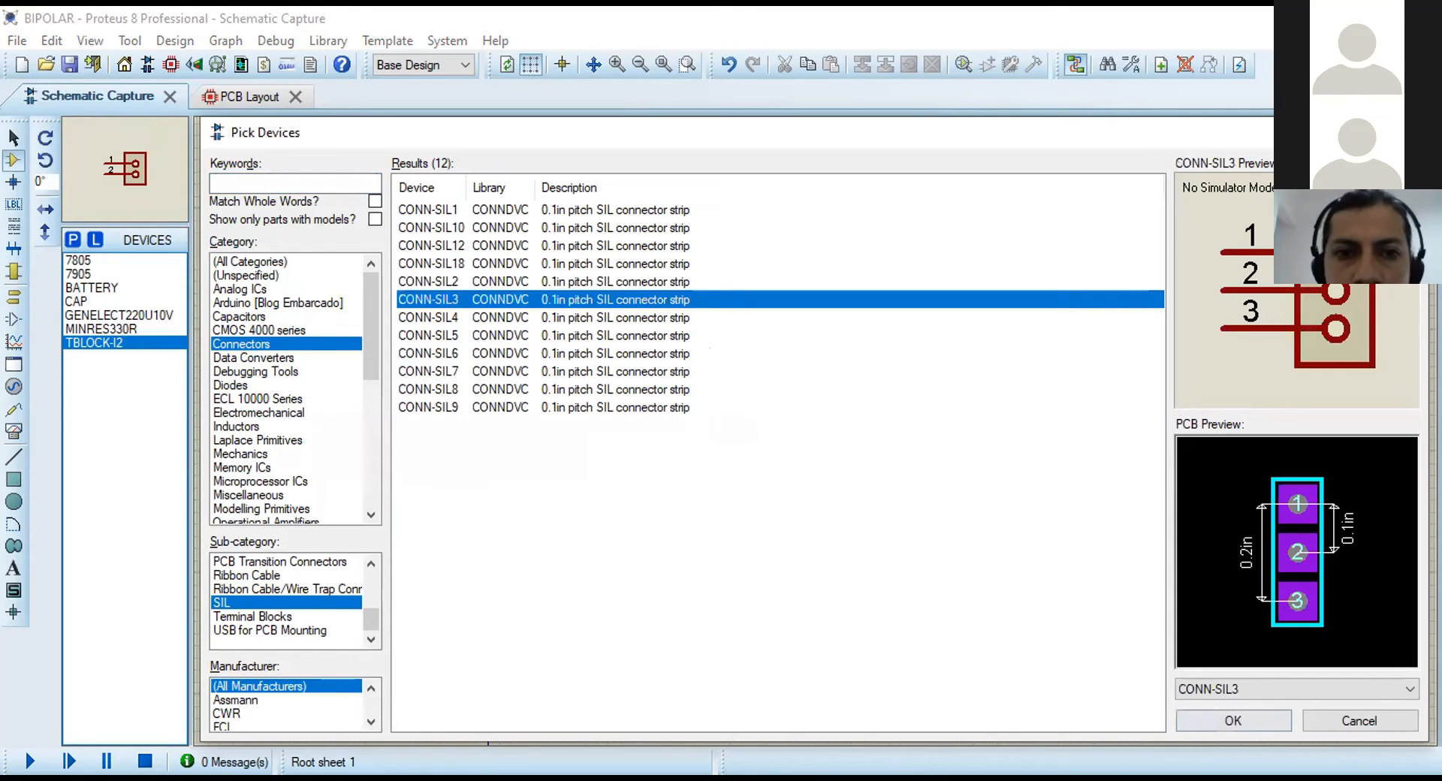
left_click(1232, 720)
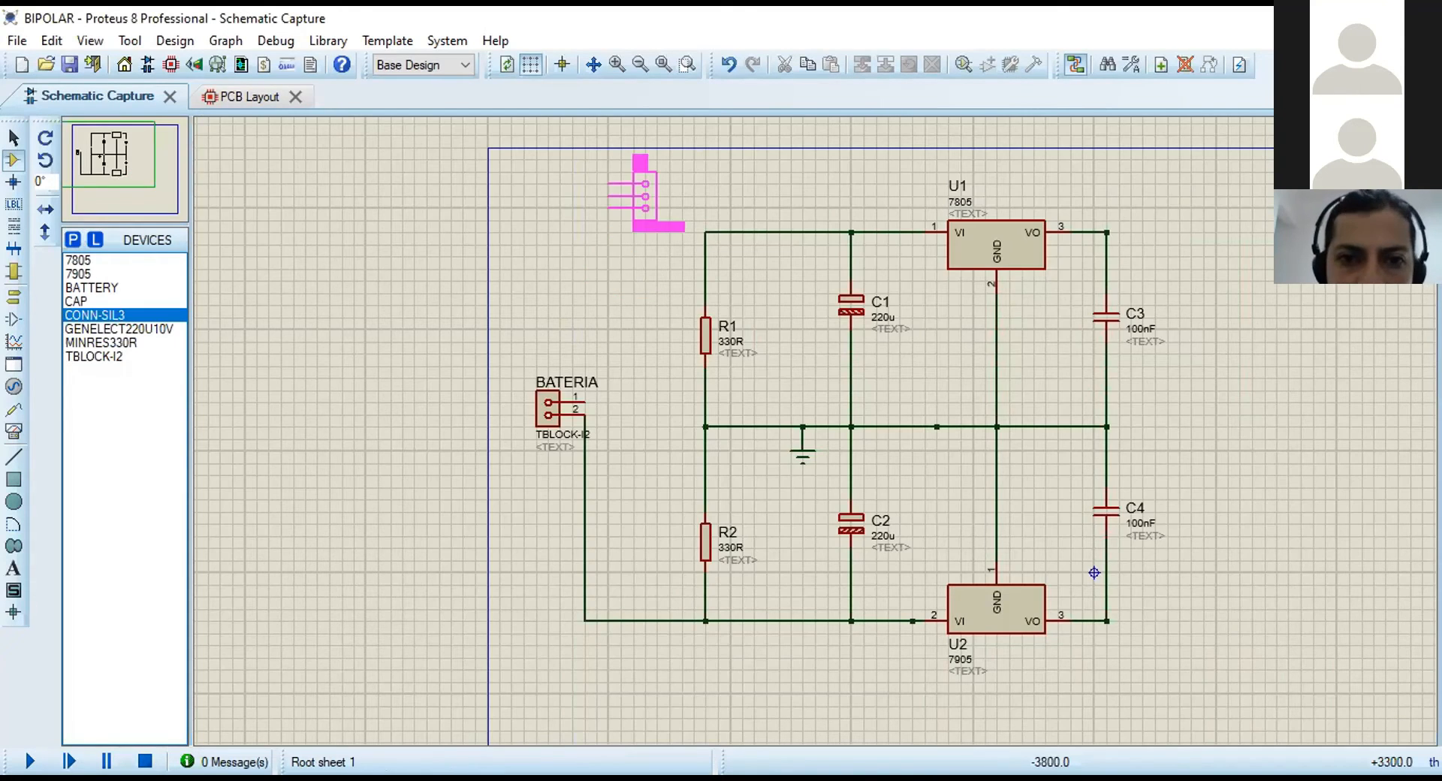
Place the CONN-SIL3 connector above the BATERIA terminal block and set its part reference to SWITCH.
left_click(634, 155)
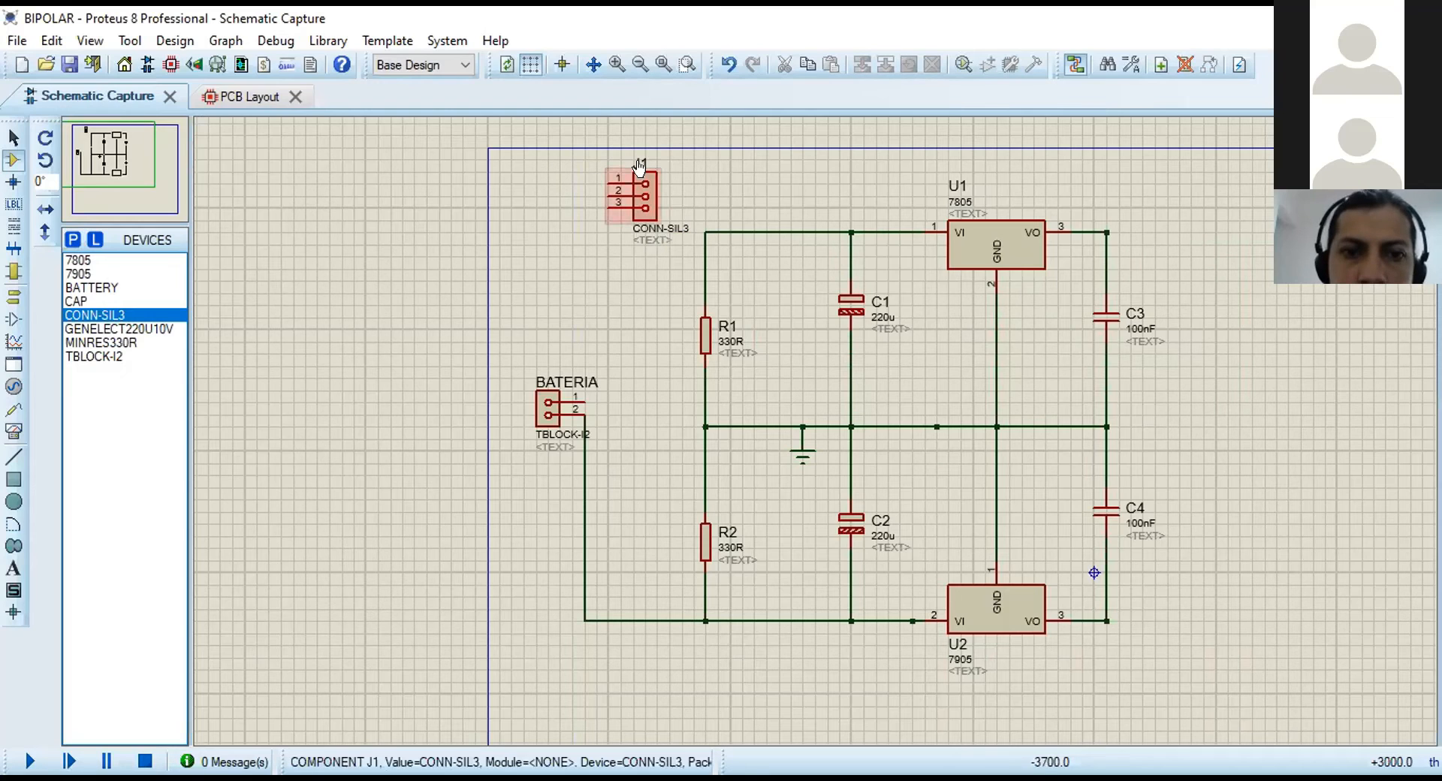
left_click(639, 166)
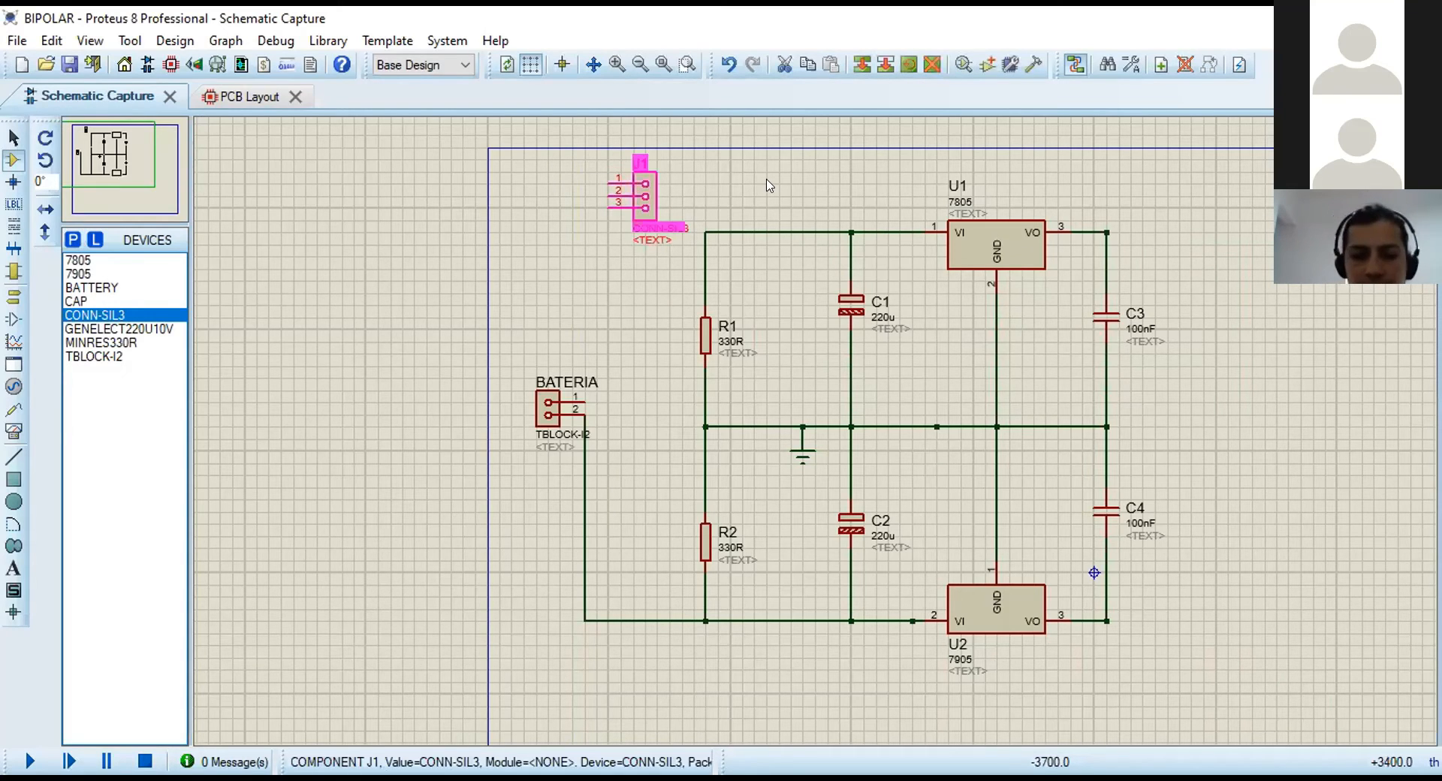
double_click(640, 162)
type("SWIT")
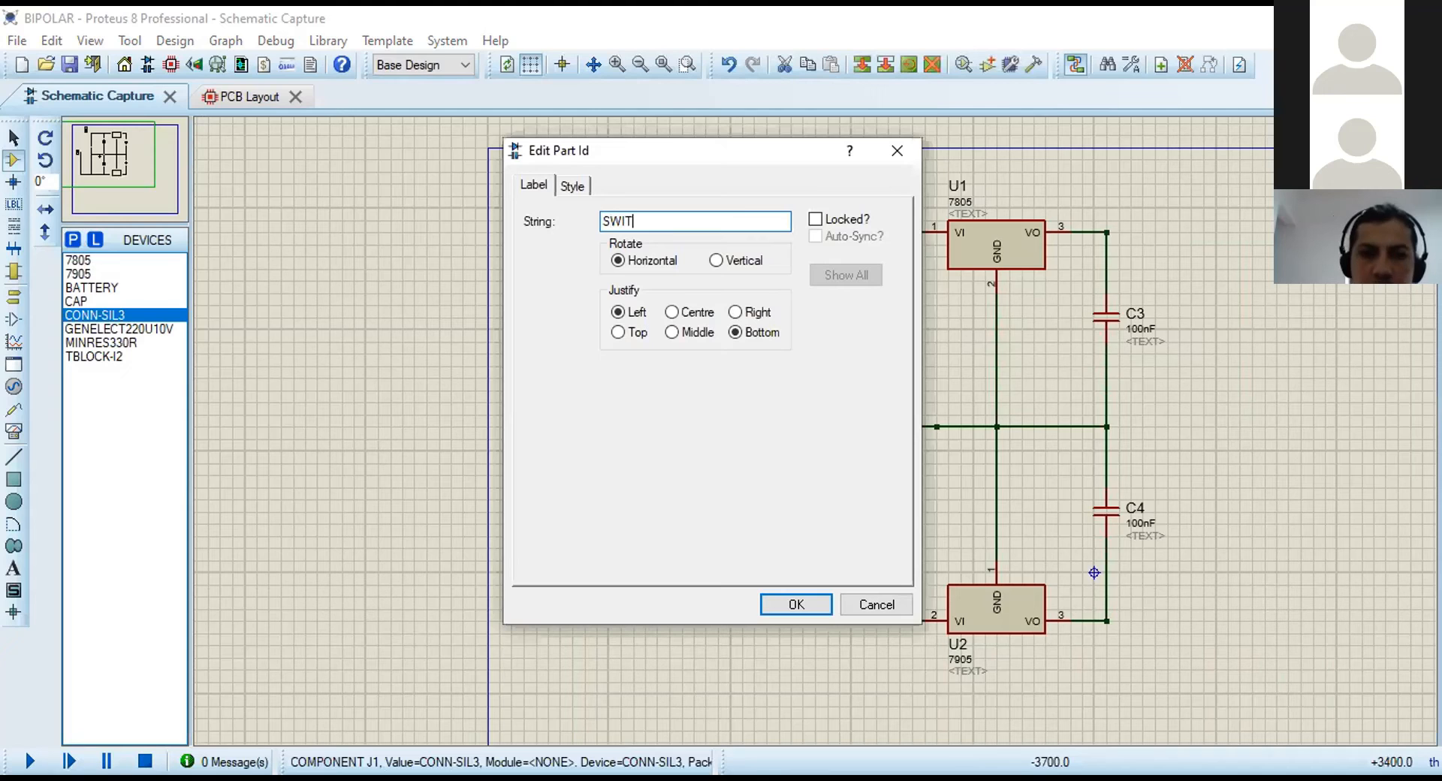
type("CH")
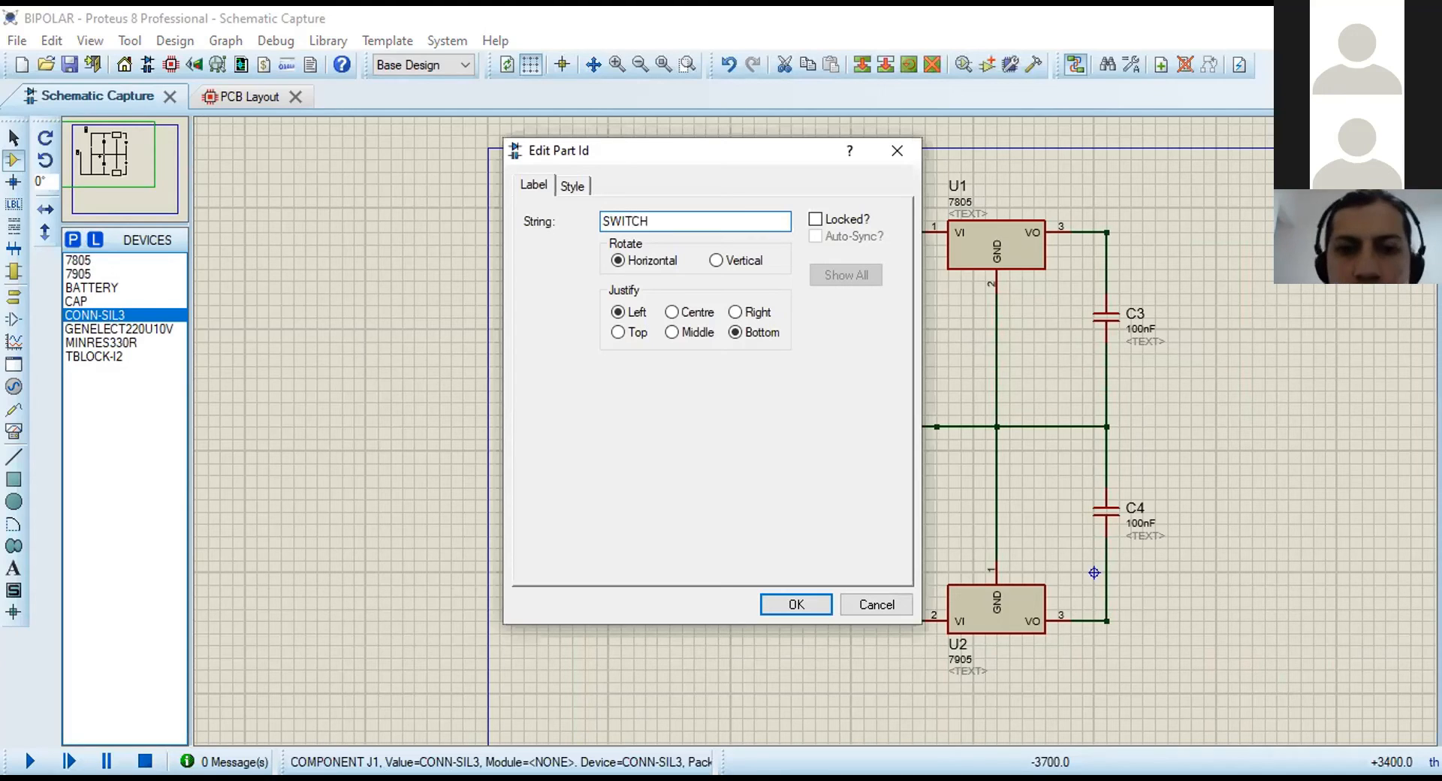
left_click(800, 607)
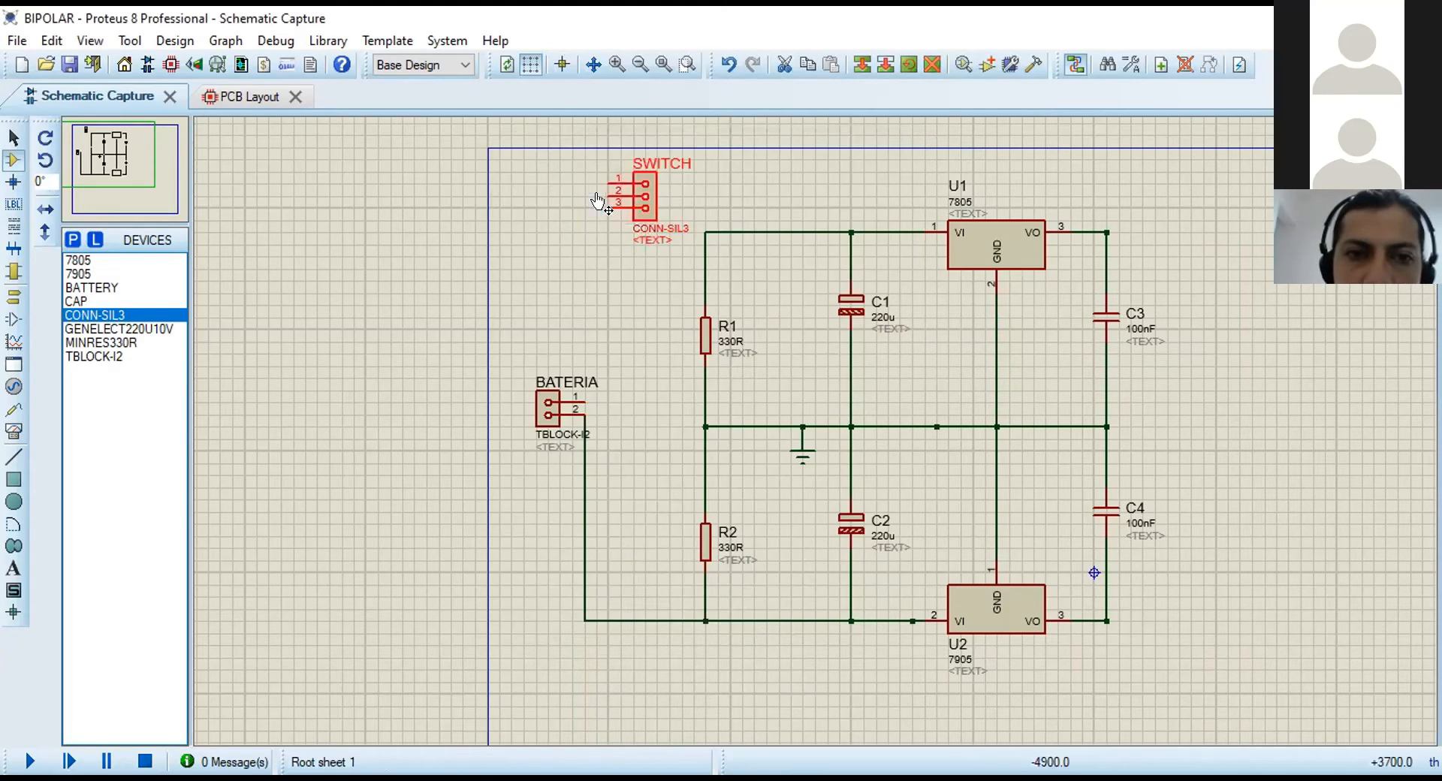
Wire pins 2 and 3 of the SWITCH connector together.
left_click(607, 195)
left_click(584, 195)
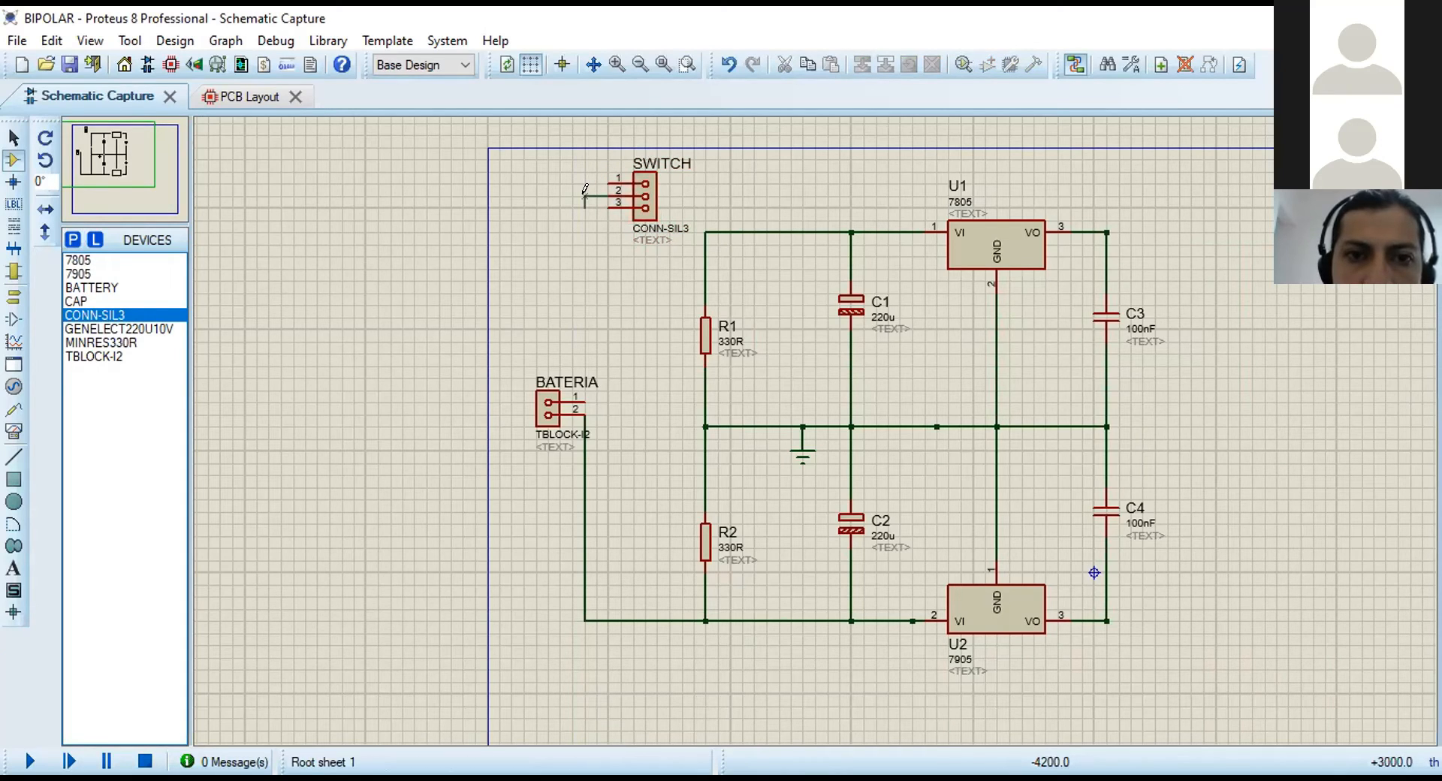
left_click(586, 205)
left_click(633, 202)
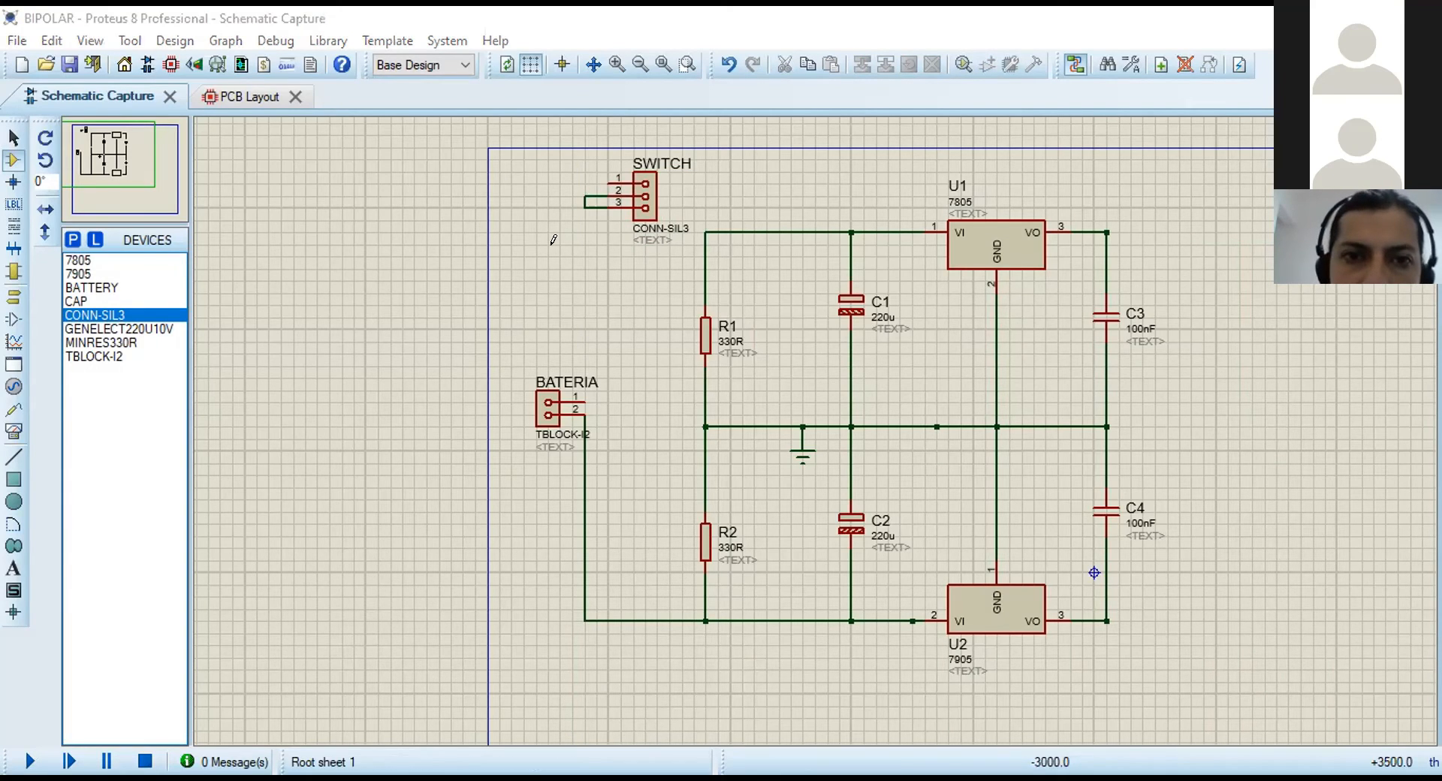
Wire SWITCH pin 1 to BATERIA pin 1 and the joined pins 2 and 3 to the supply line above R1.
left_click(607, 177)
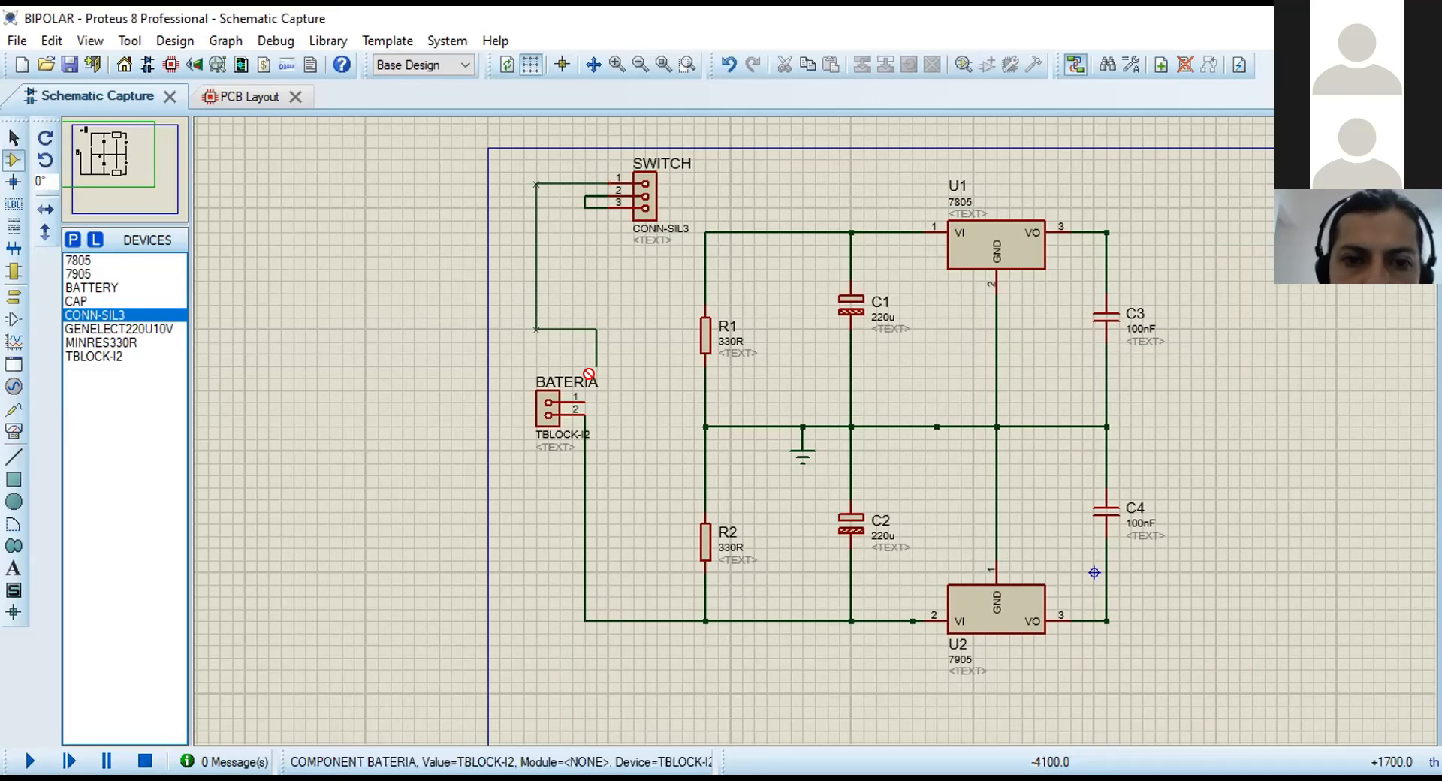
left_click(576, 393)
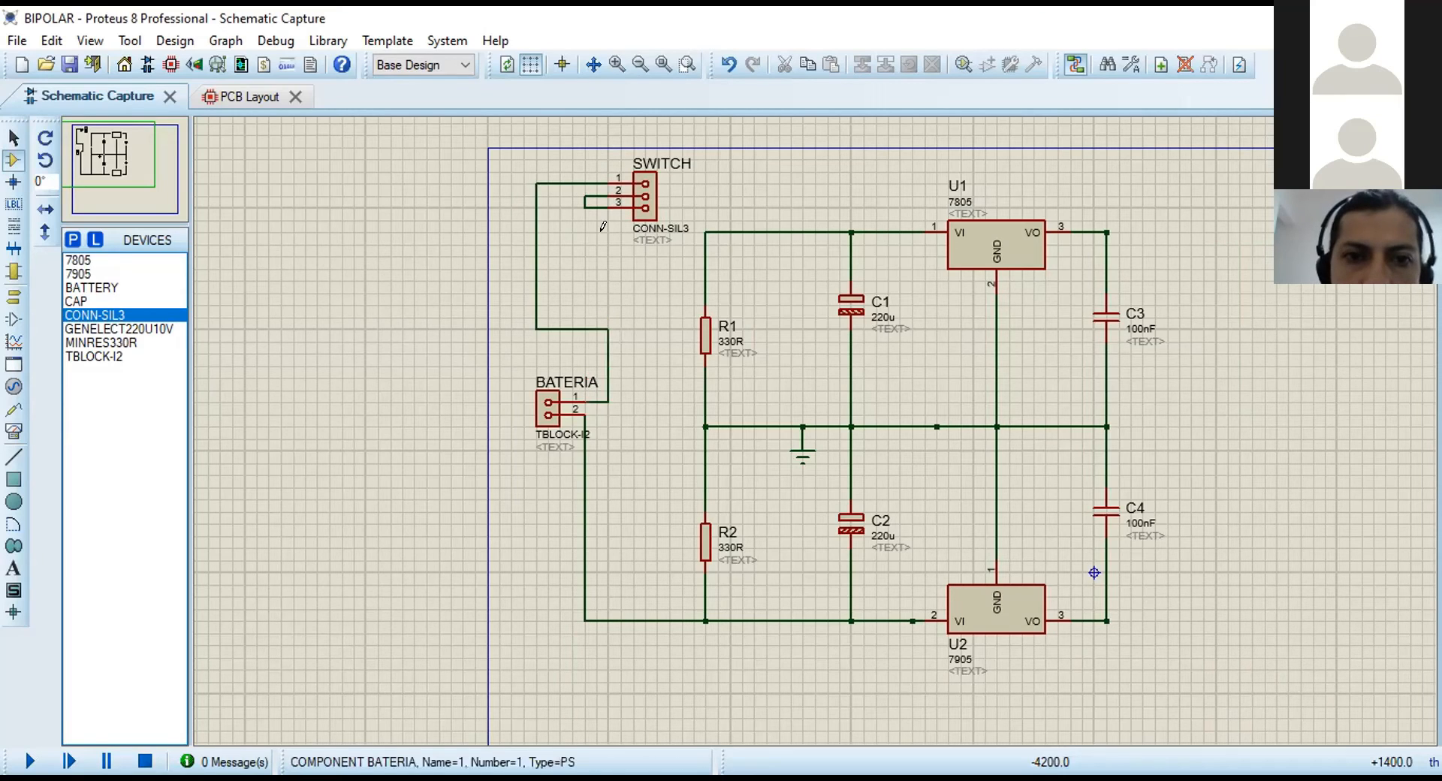
left_click(576, 196)
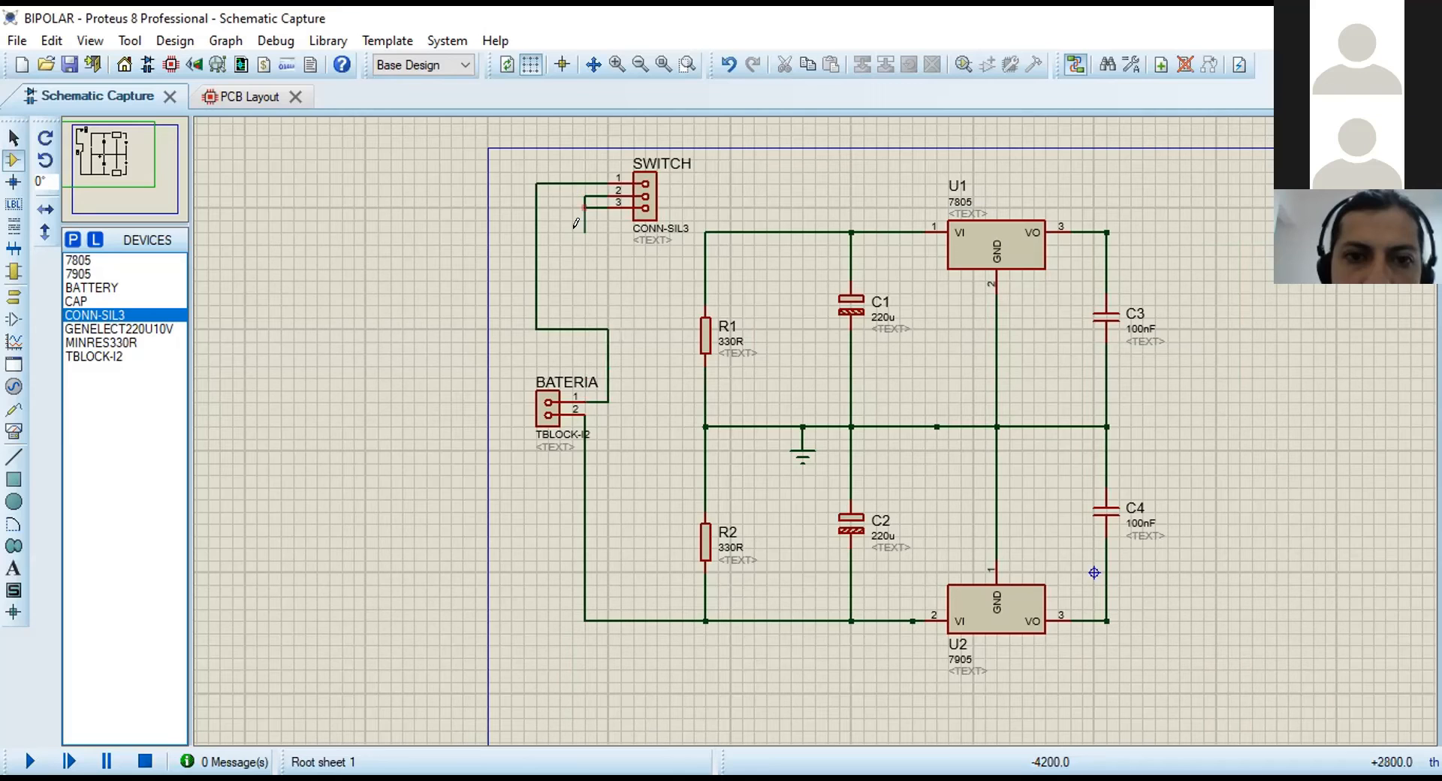
left_click(703, 232)
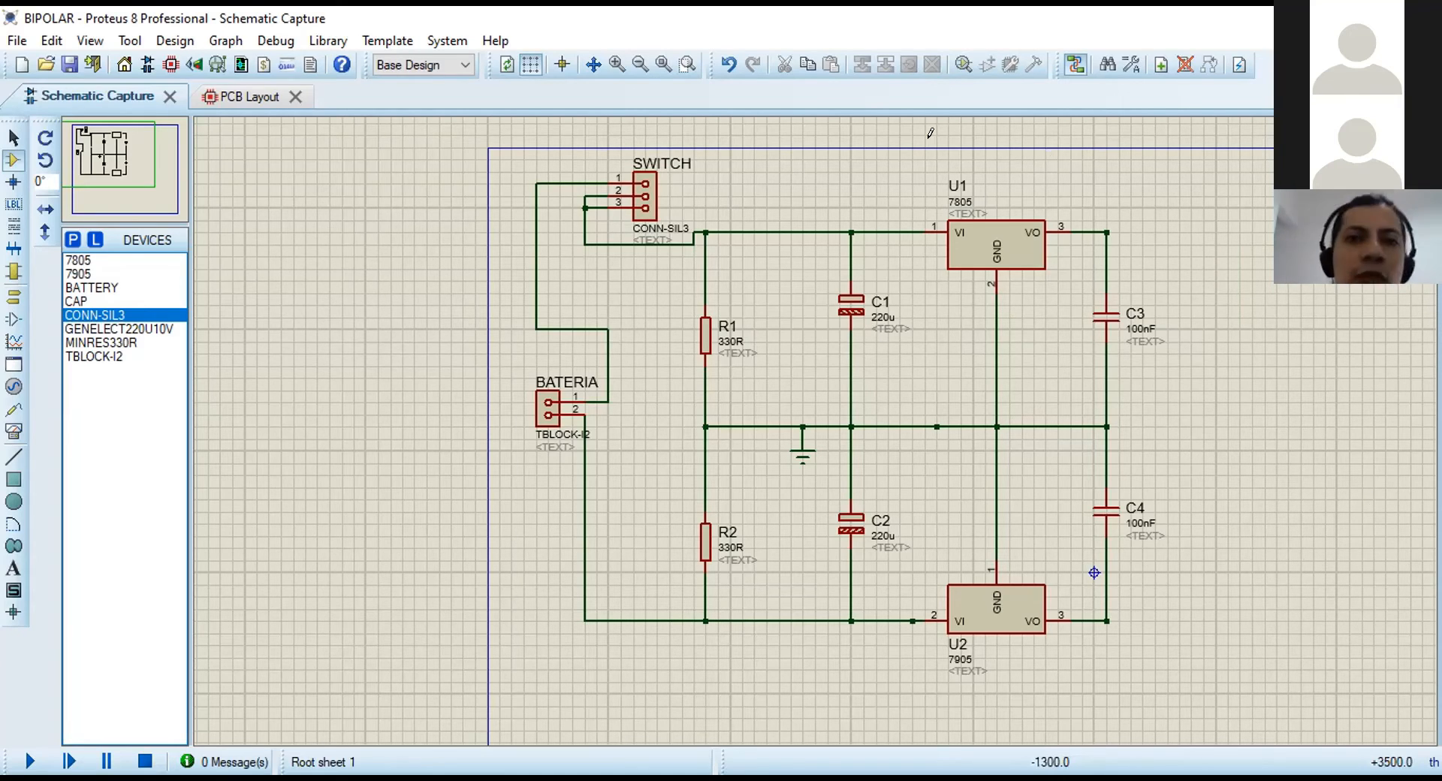
Pick the four-pin CONN-SIL4 from the SIL connectors and place it to the right of U1, level with its output.
left_click(73, 239)
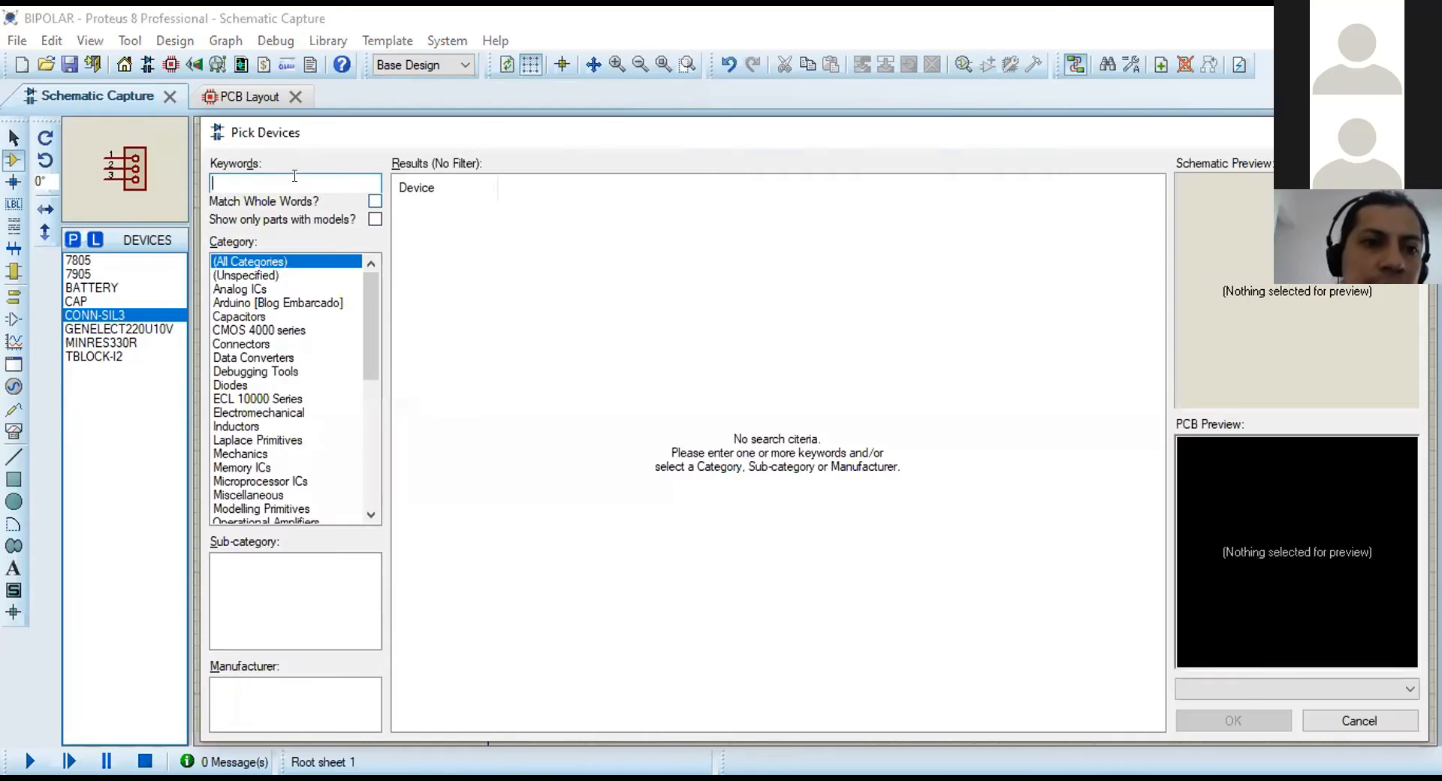
left_click(245, 349)
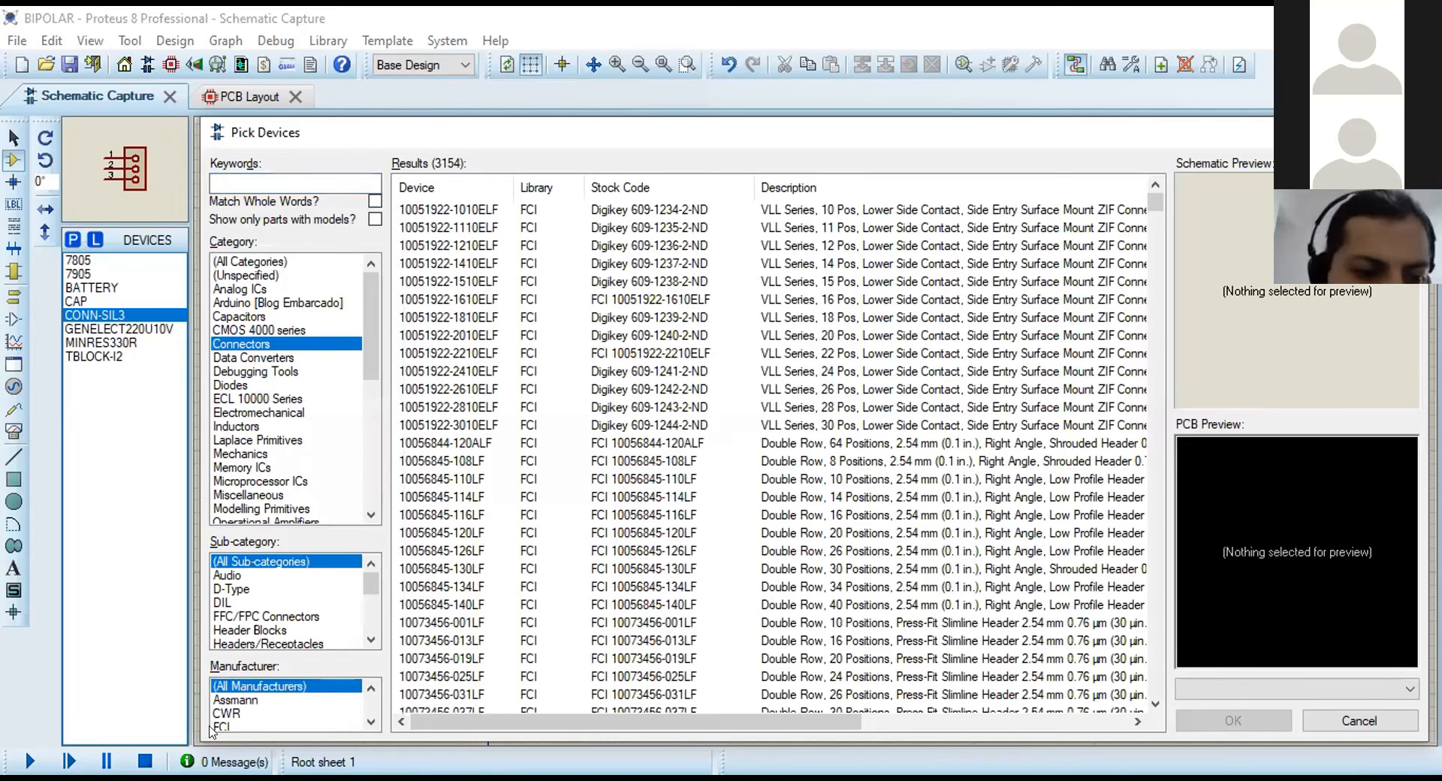
scroll(258, 602, "down", 3)
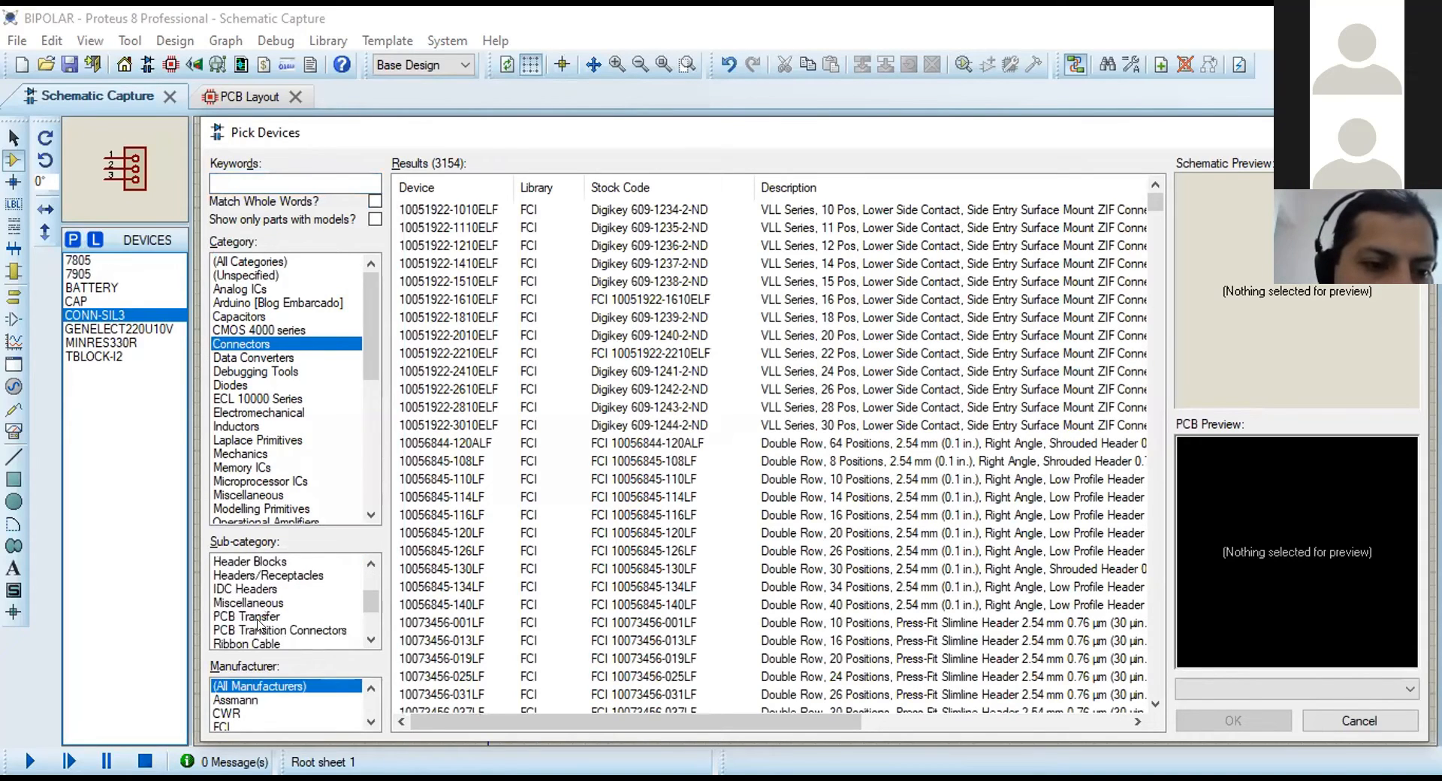
left_click(225, 604)
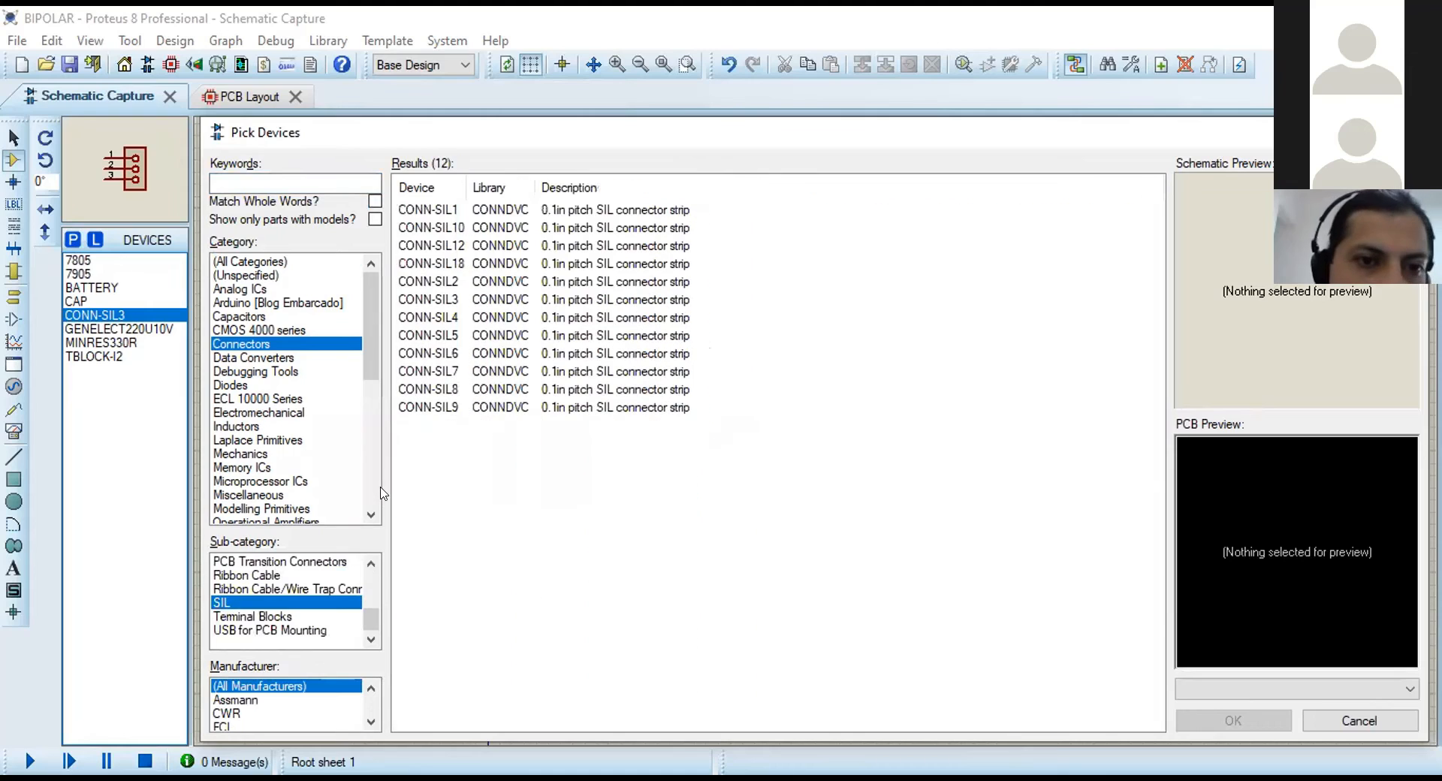
left_click(460, 318)
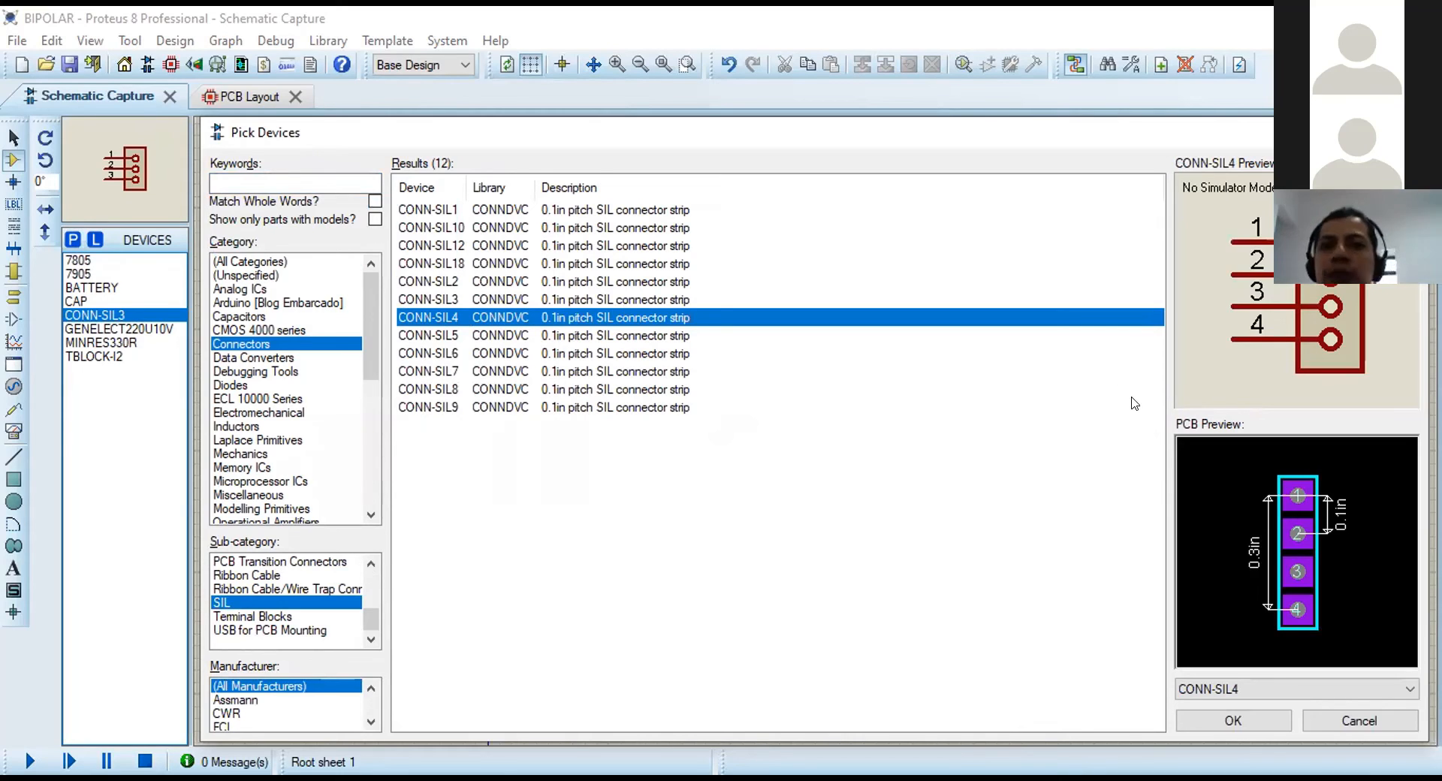
left_click(1235, 717)
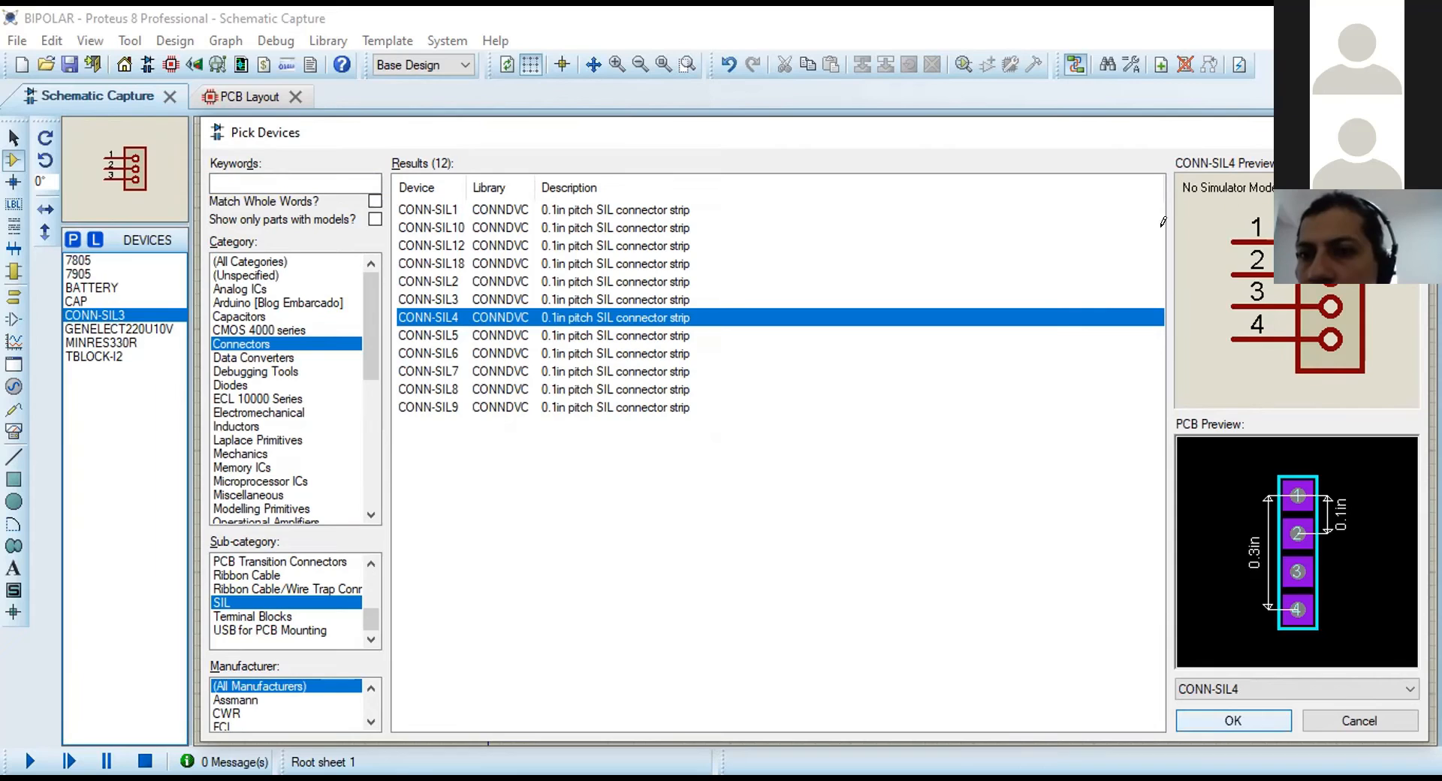
left_click(1246, 237)
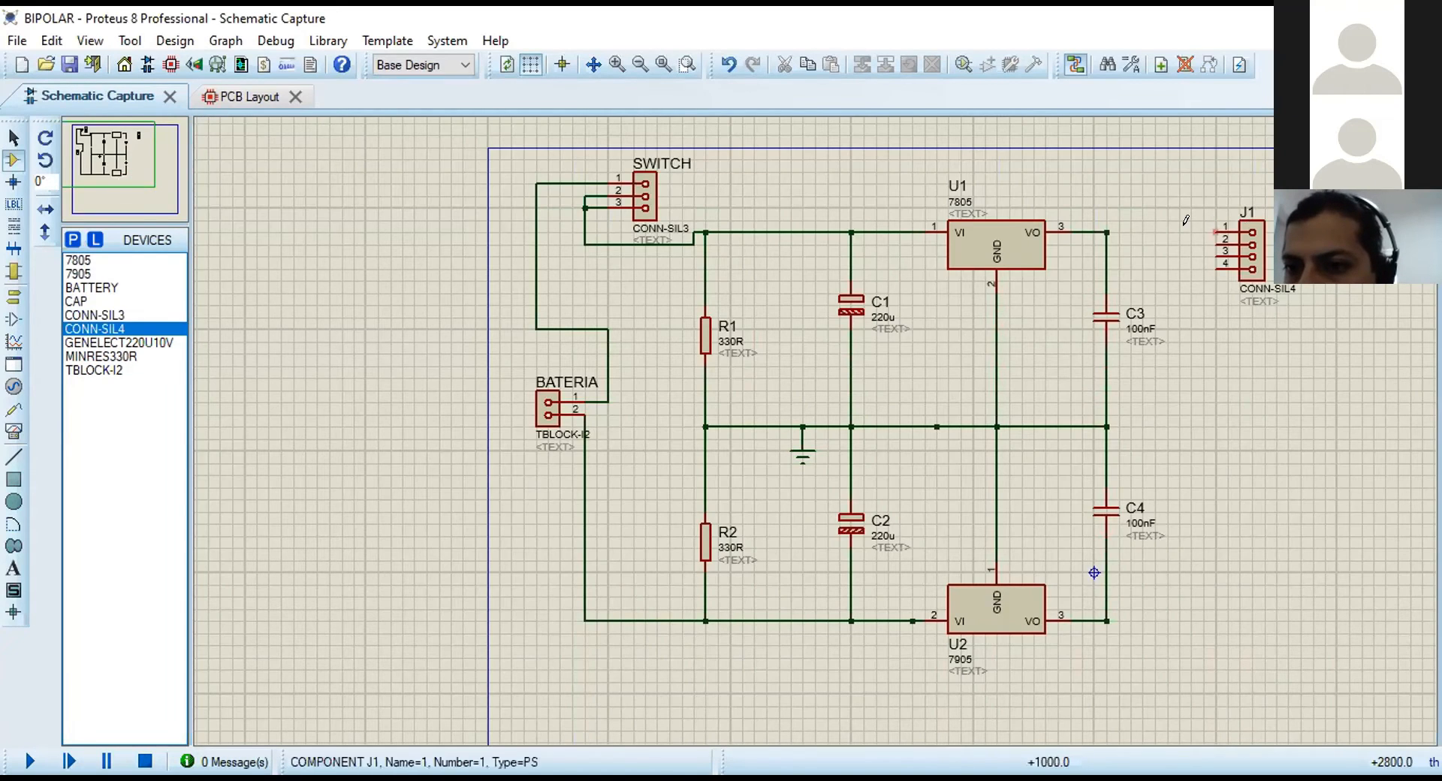
Join the four pins of the CONN-SIL4 connector and wire them to U1's output node above C3.
left_click(1220, 239)
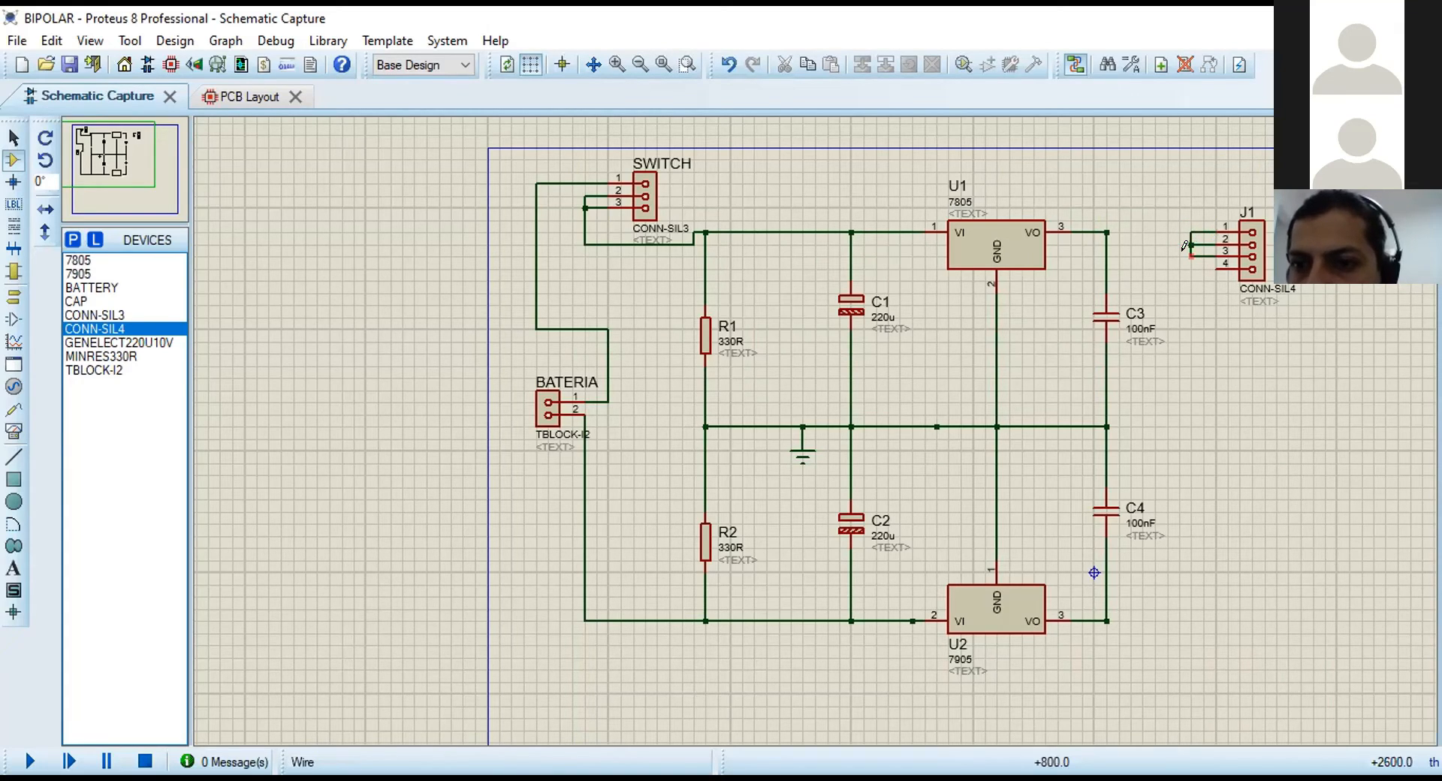
left_click(1200, 261)
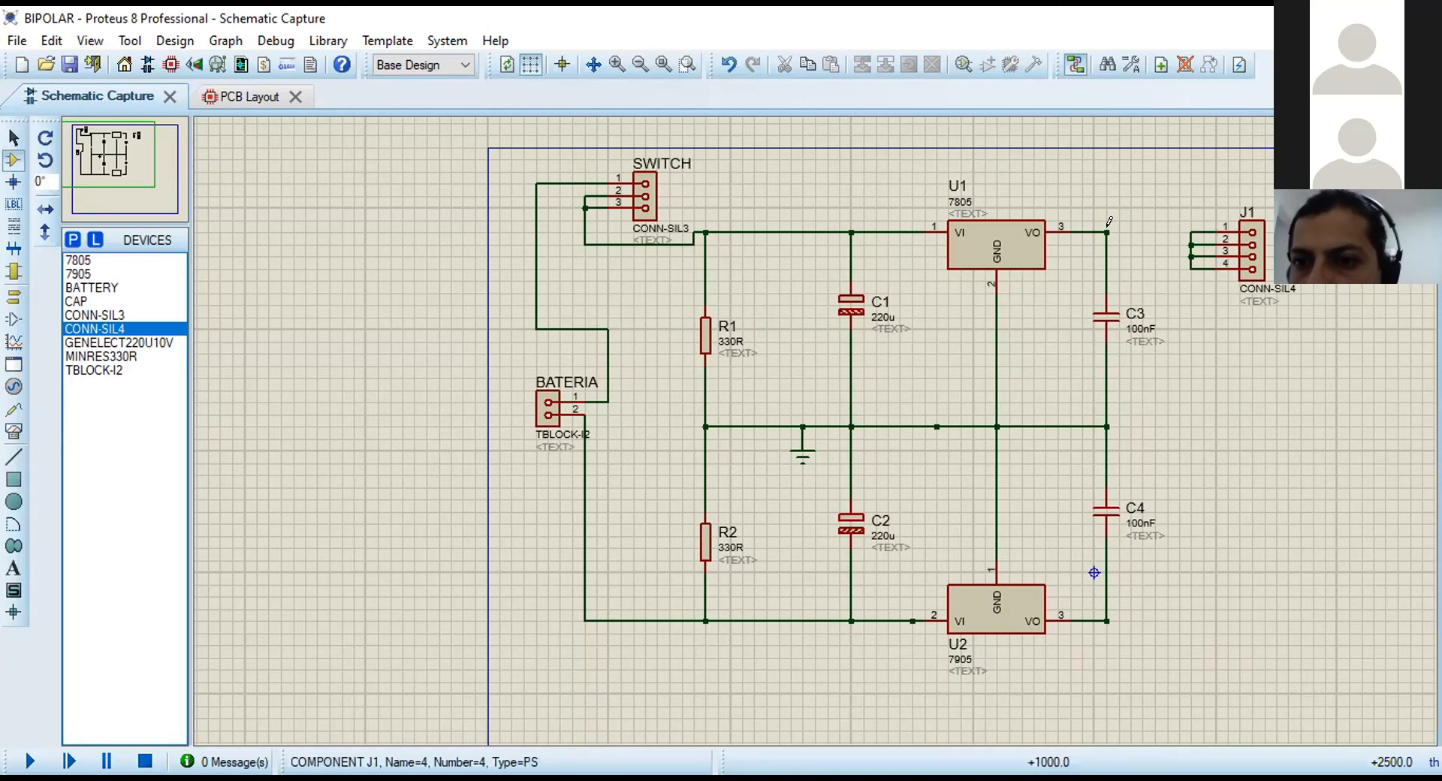
left_click(1108, 227)
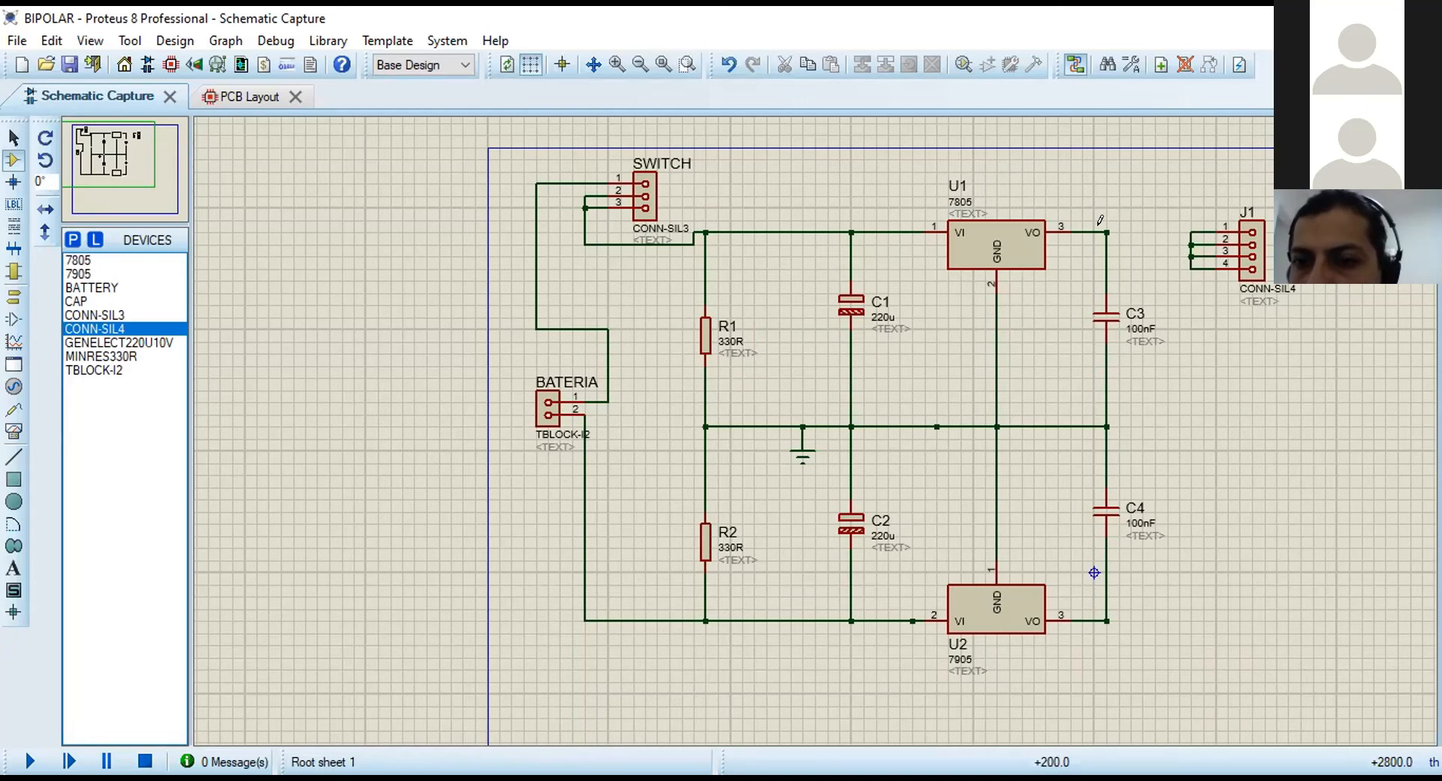
left_click(1189, 232)
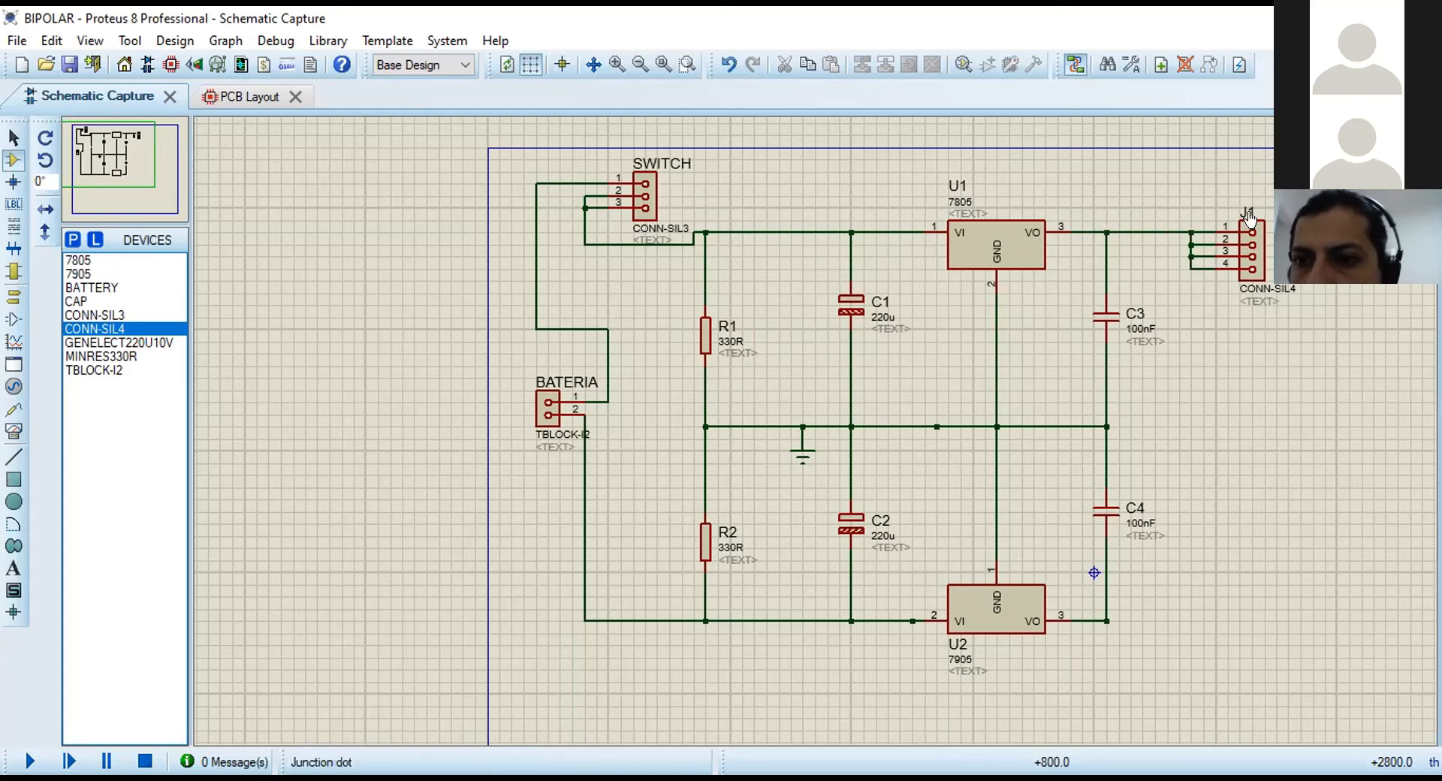
Set the part reference of the connector on U1's output to 5V.
left_click(1249, 219)
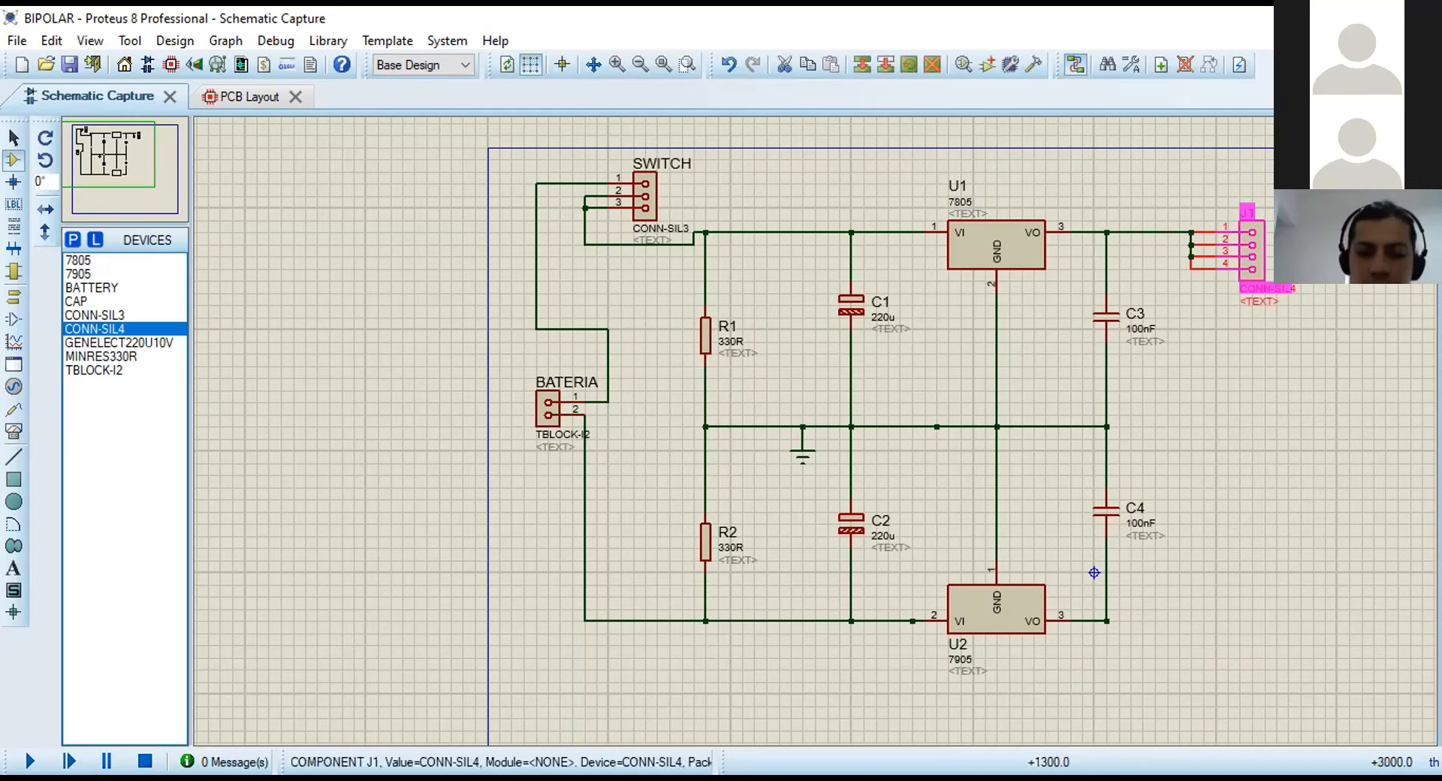
double_click(1247, 213)
type("5V")
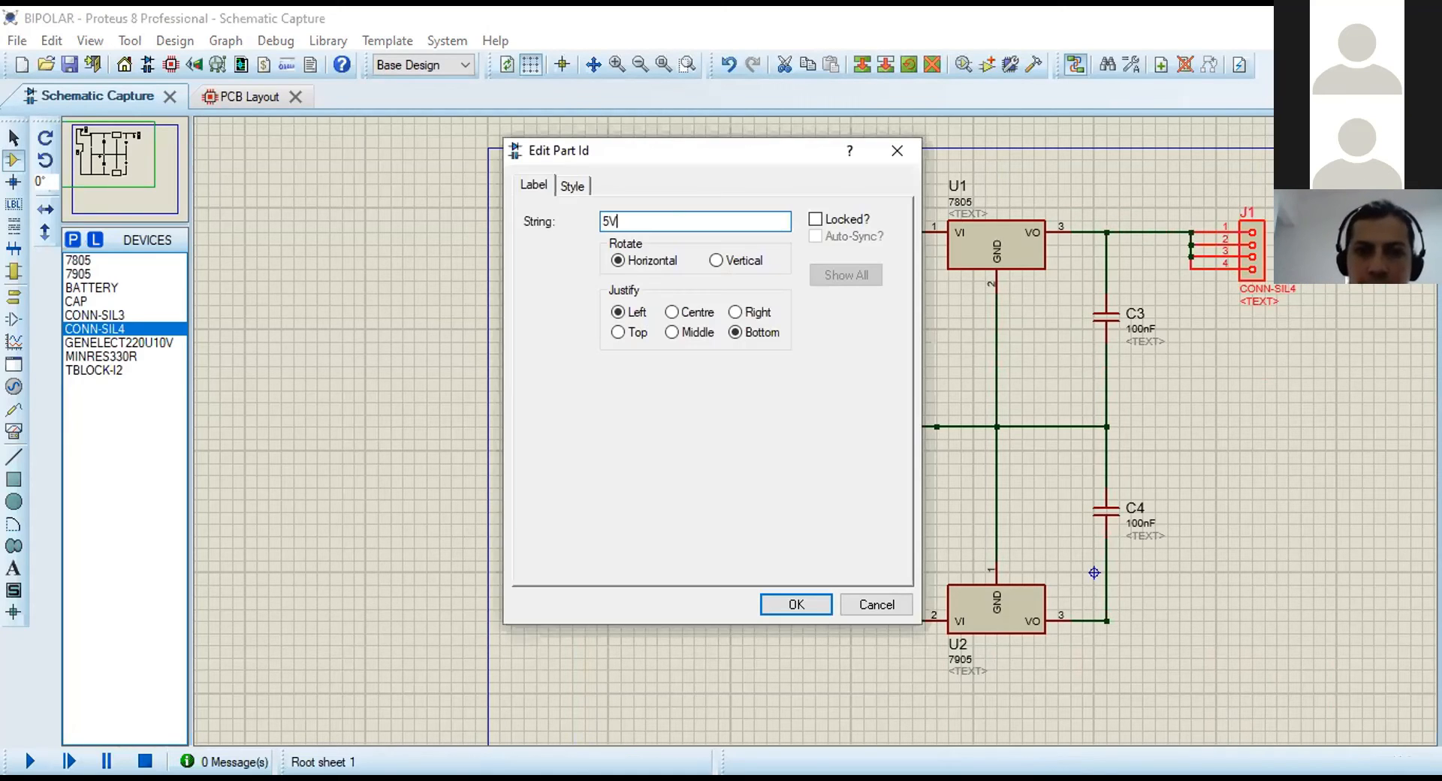
left_click(793, 603)
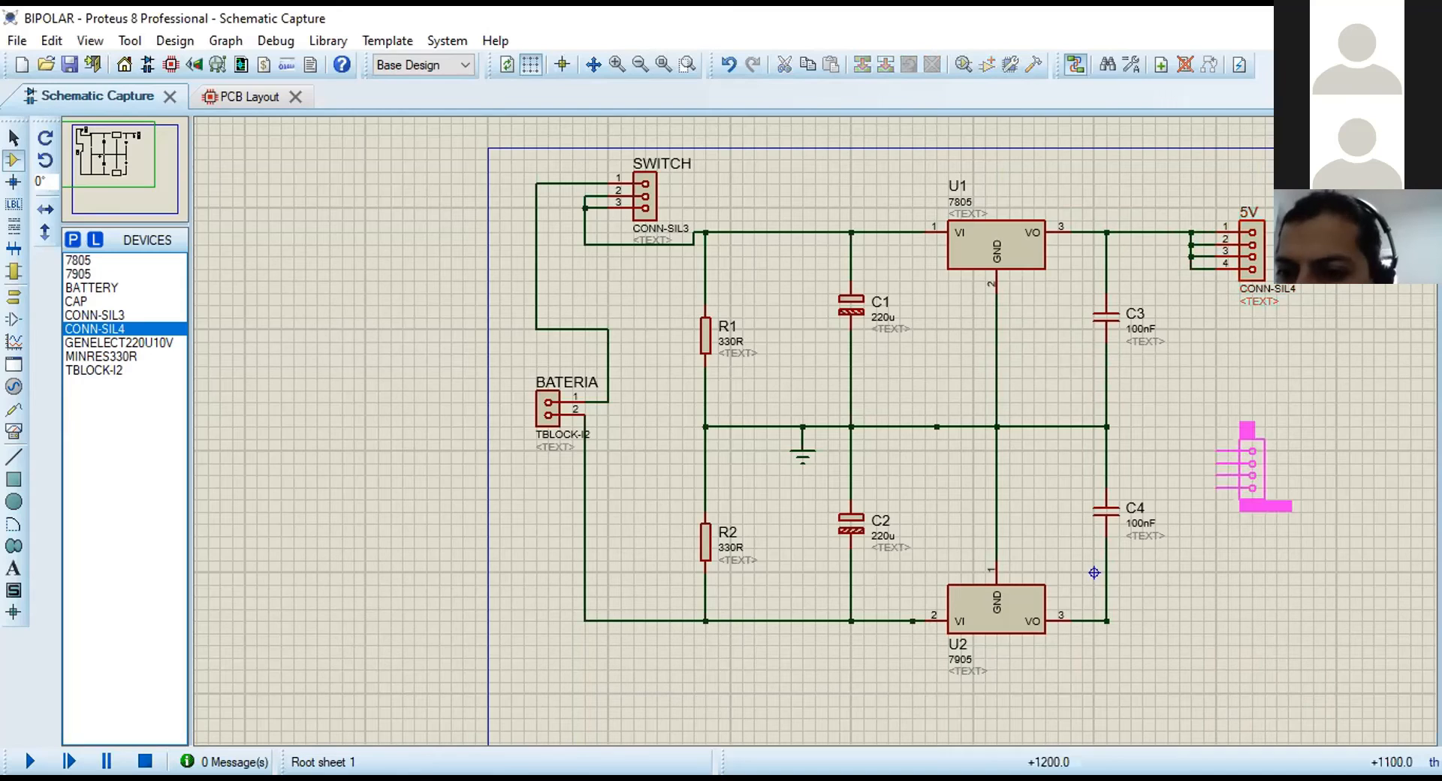
Place a second CONN-SIL4 to the right of C3 and C4 and wire its joined pins to the ground line between them.
left_click(1217, 392)
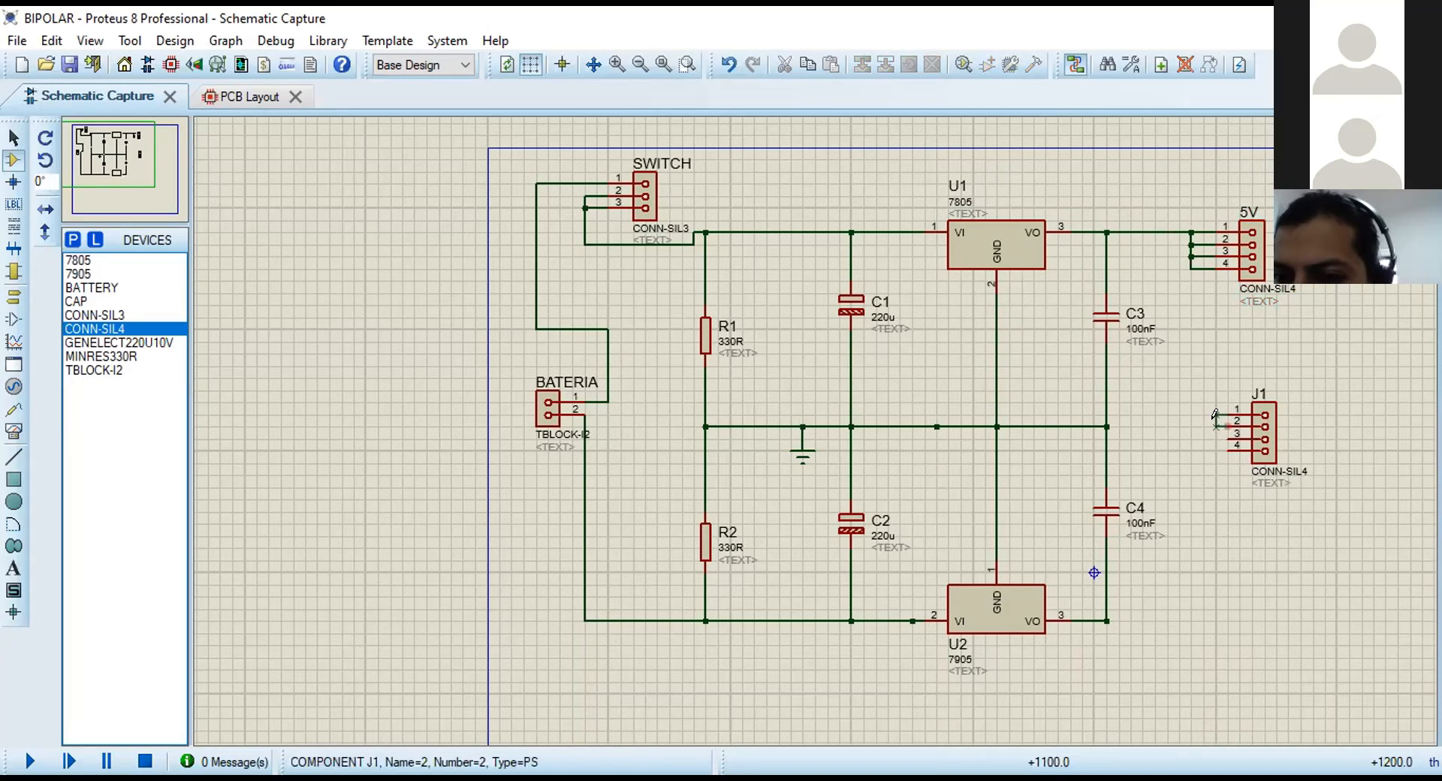
key("F6")
left_click(799, 431)
left_click(634, 413)
left_click(797, 413)
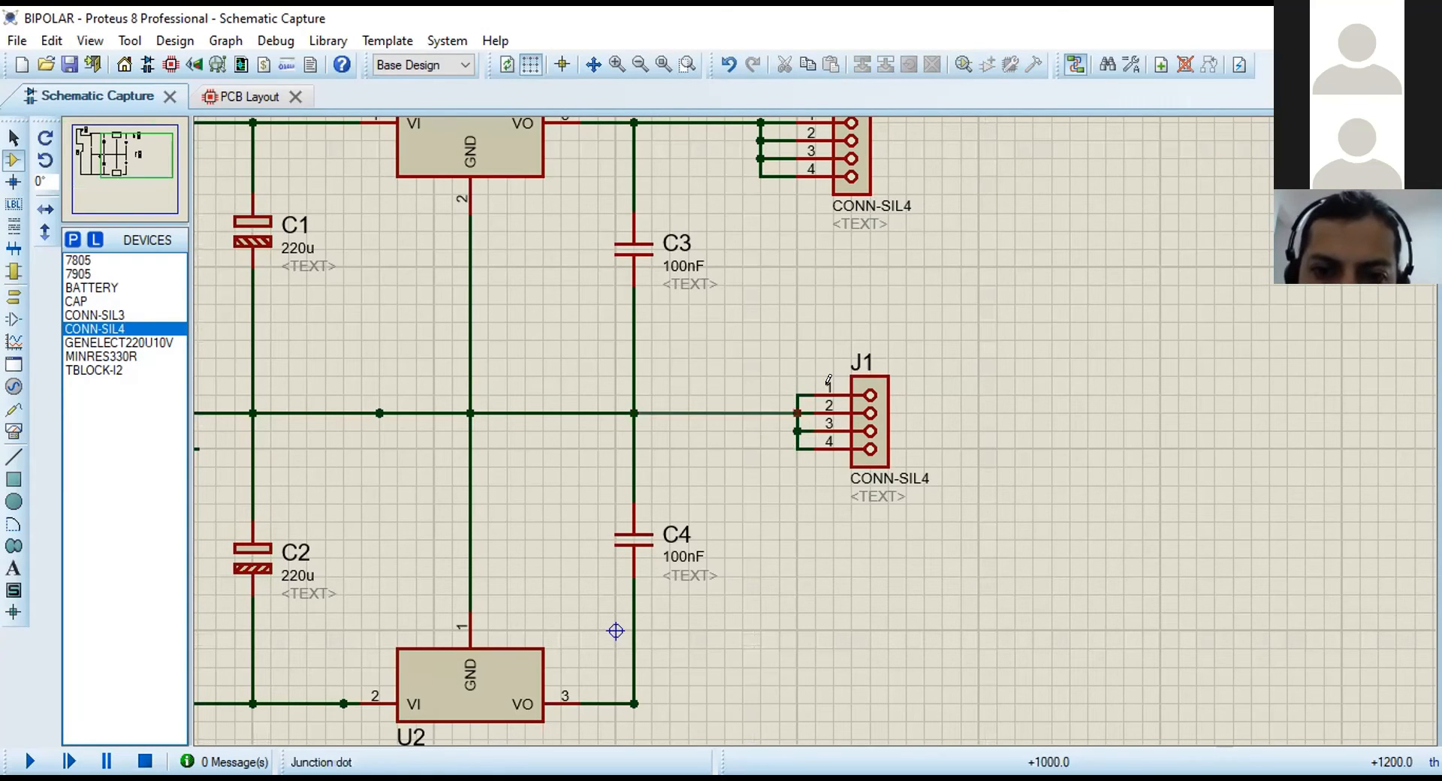
Set the part reference of the four-pin connector on the ground line to GND.
left_click(863, 368)
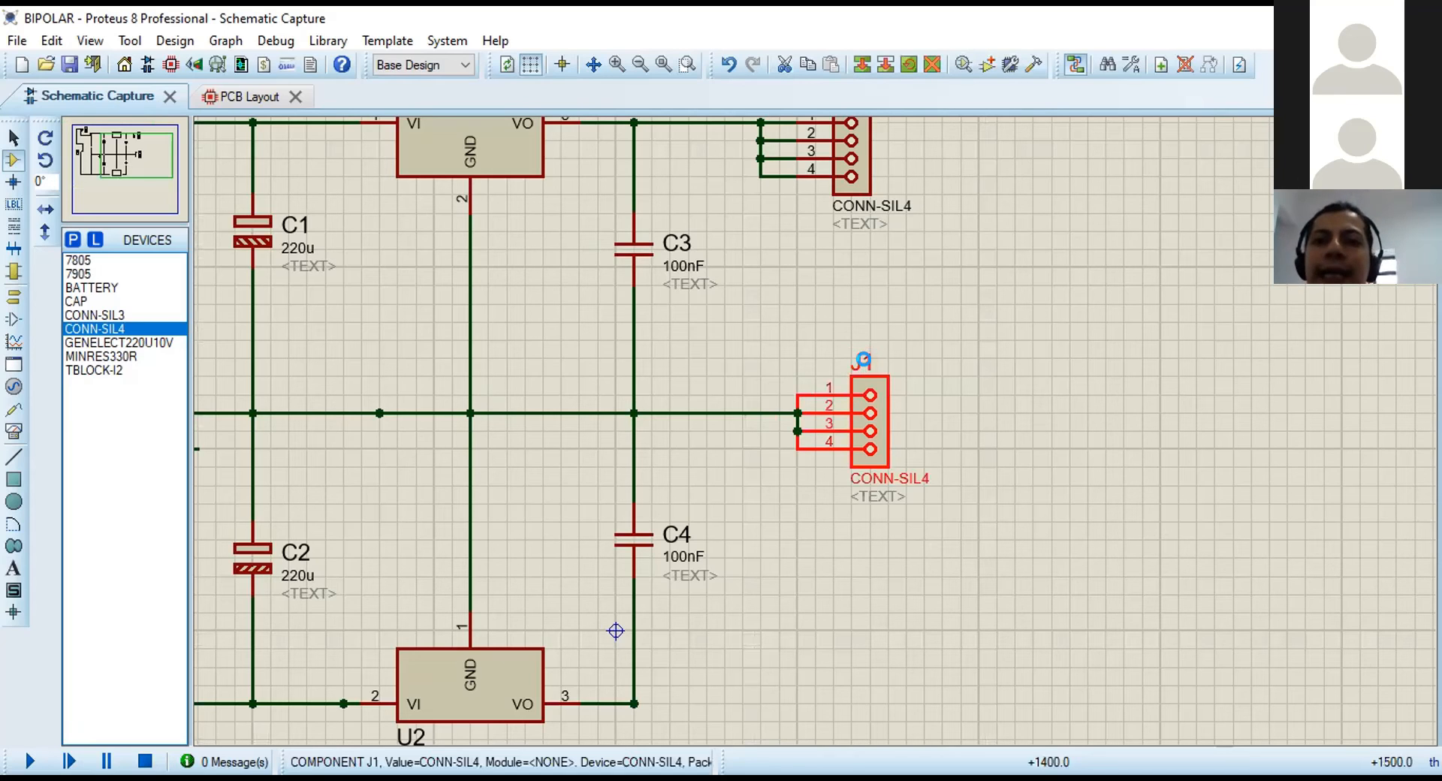
left_click(863, 360)
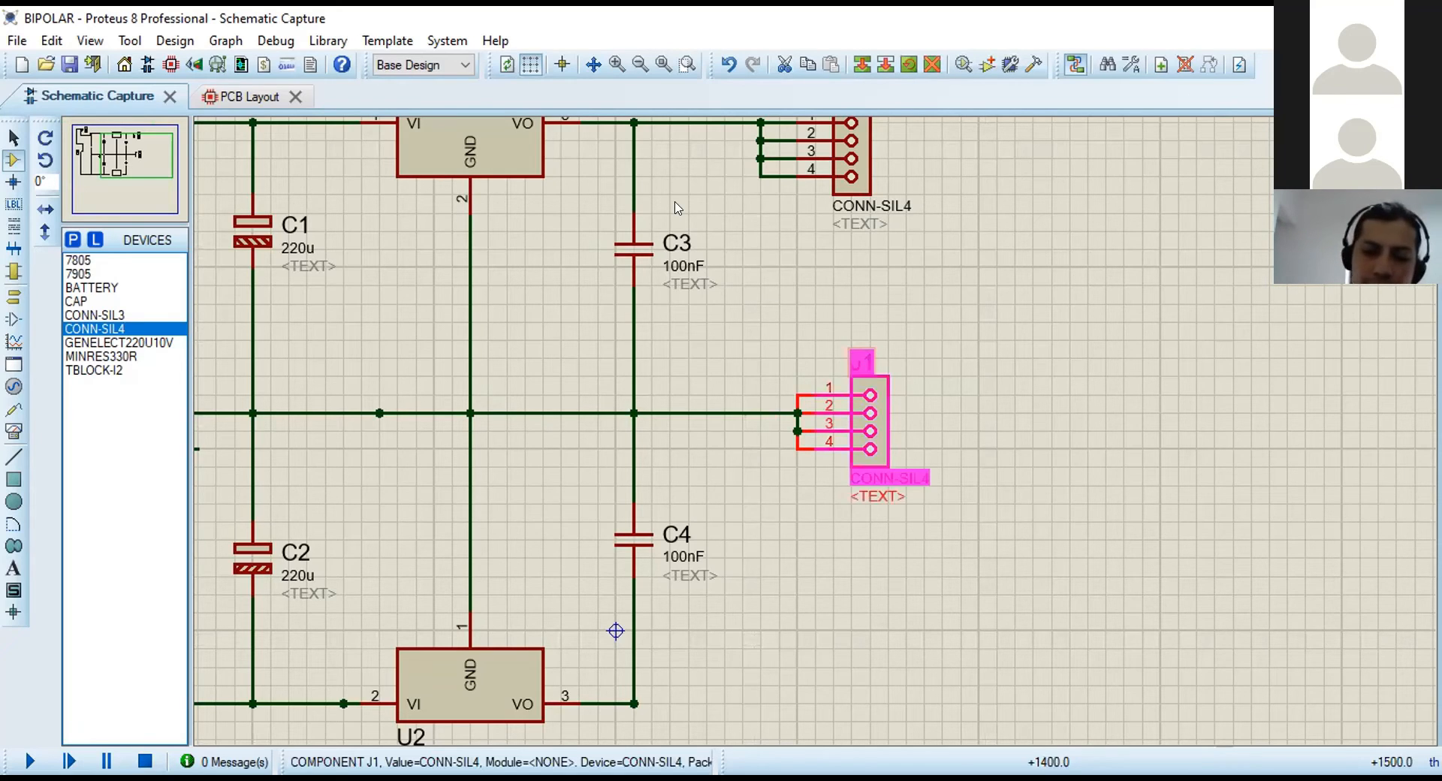
key("ctrl+e")
type("GND")
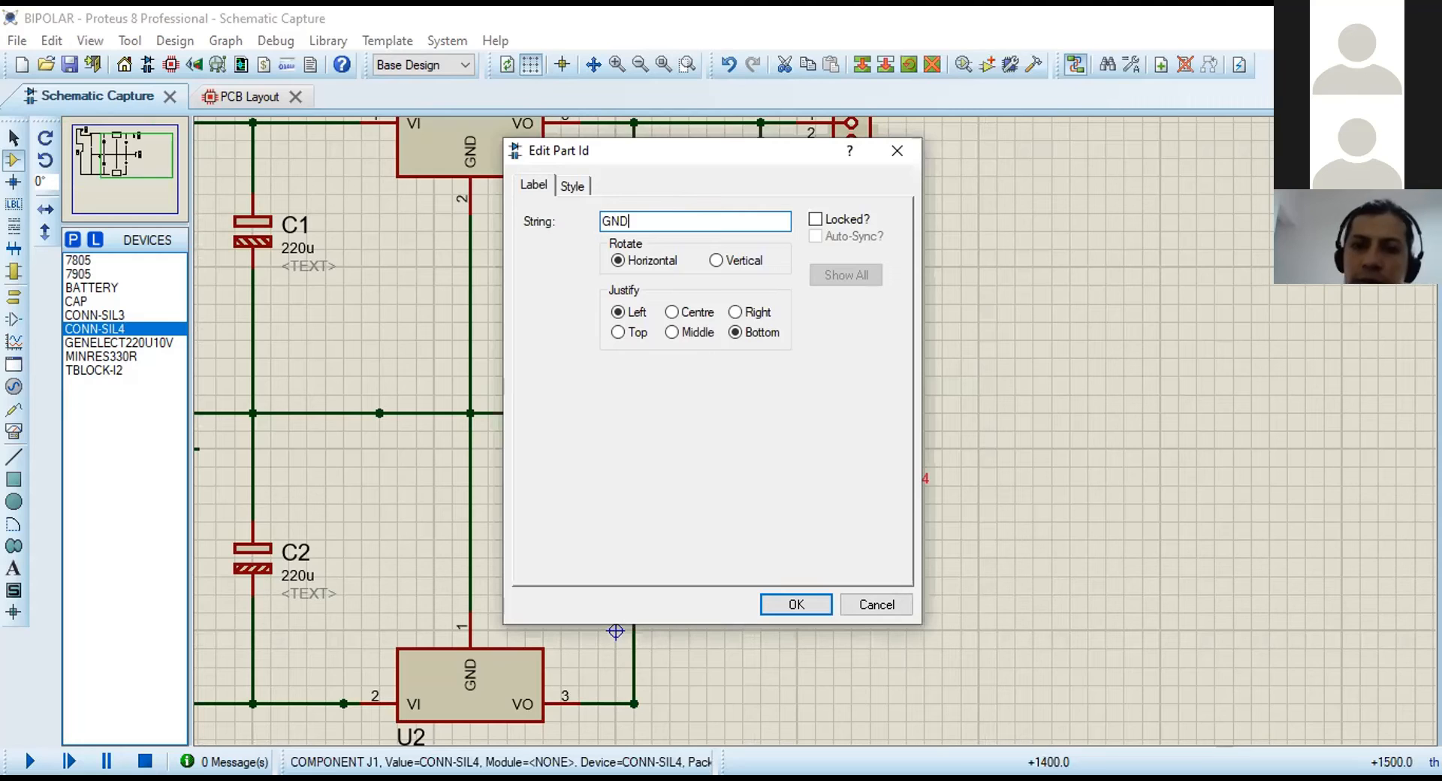
key("Return")
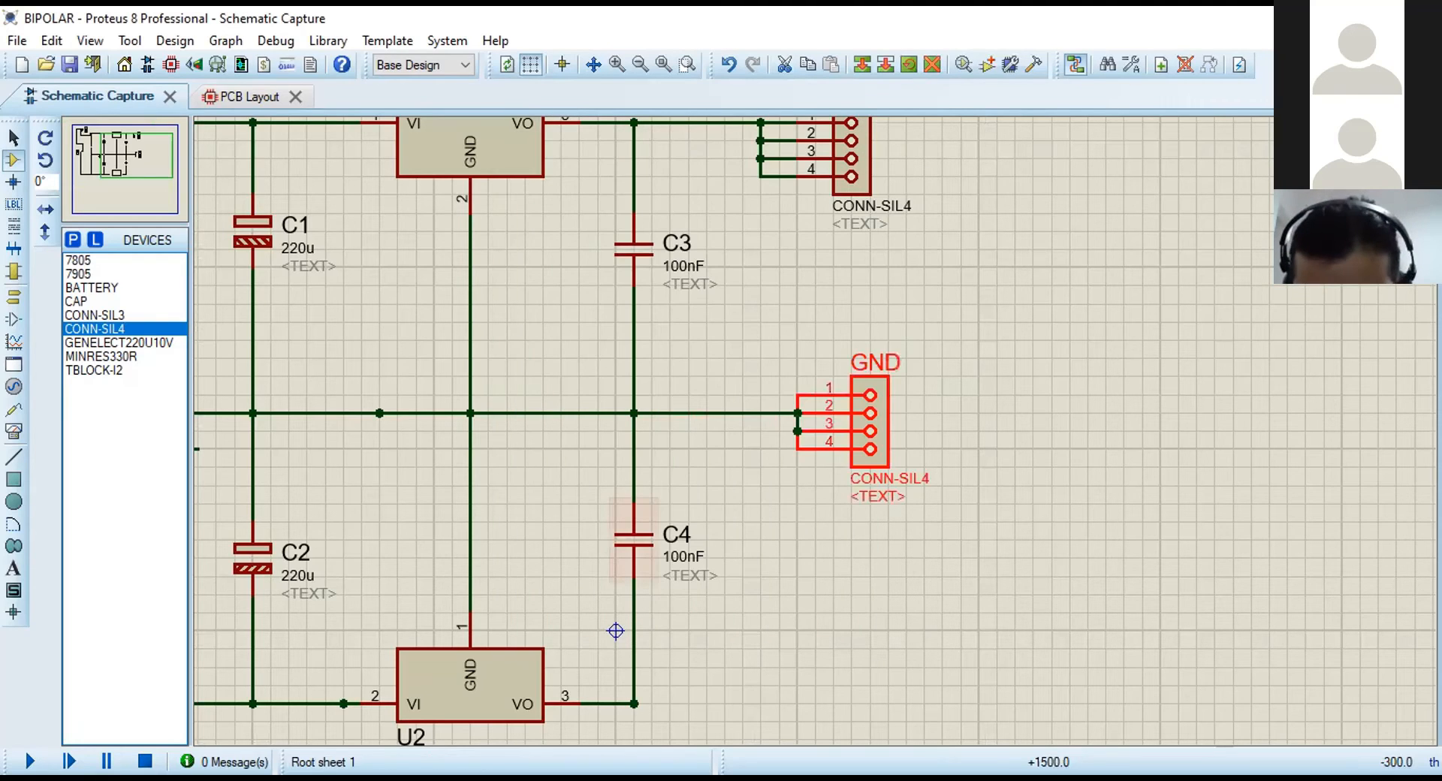
Place a third CONN-SIL4 to the right of U2, join its four pins and wire them to U2's output node below C4.
left_click(822, 635)
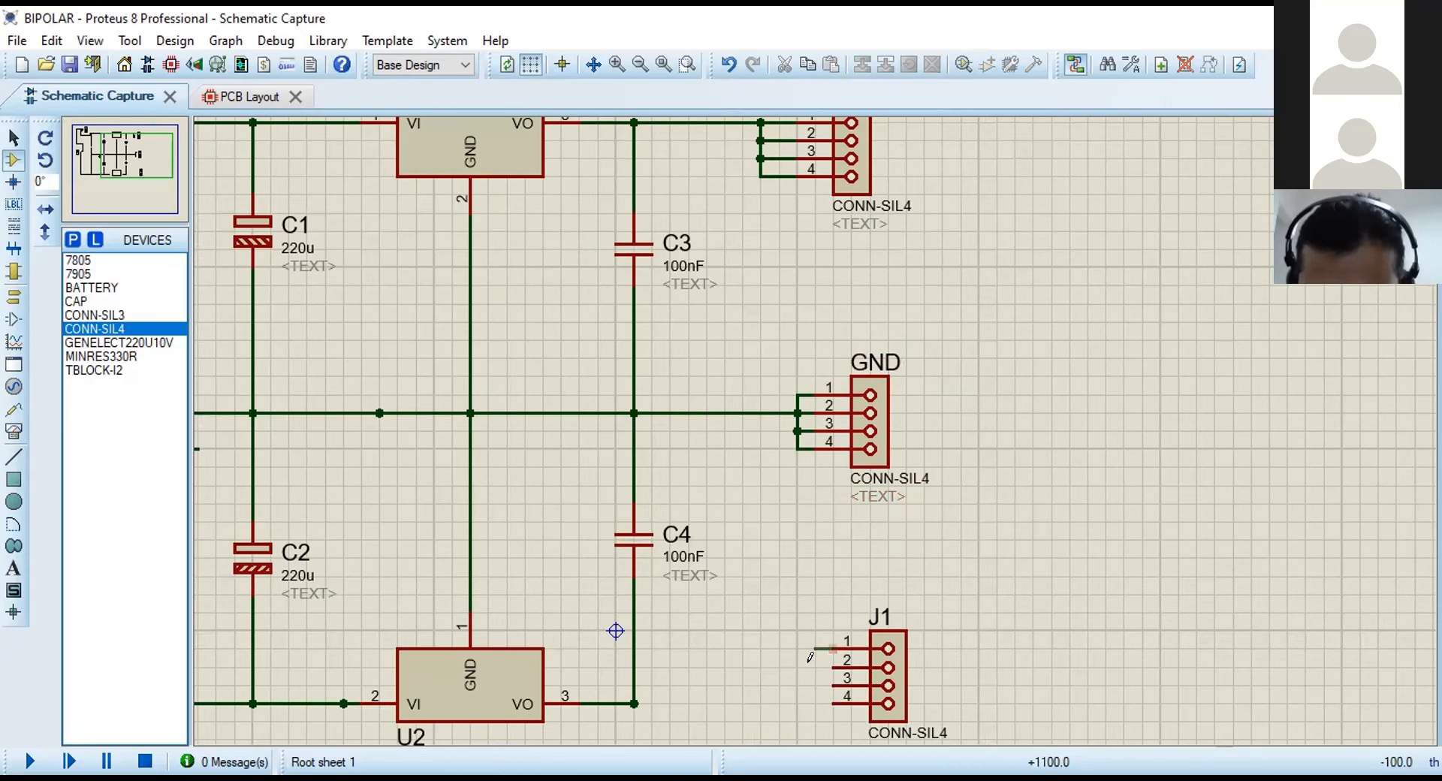
left_click(813, 651)
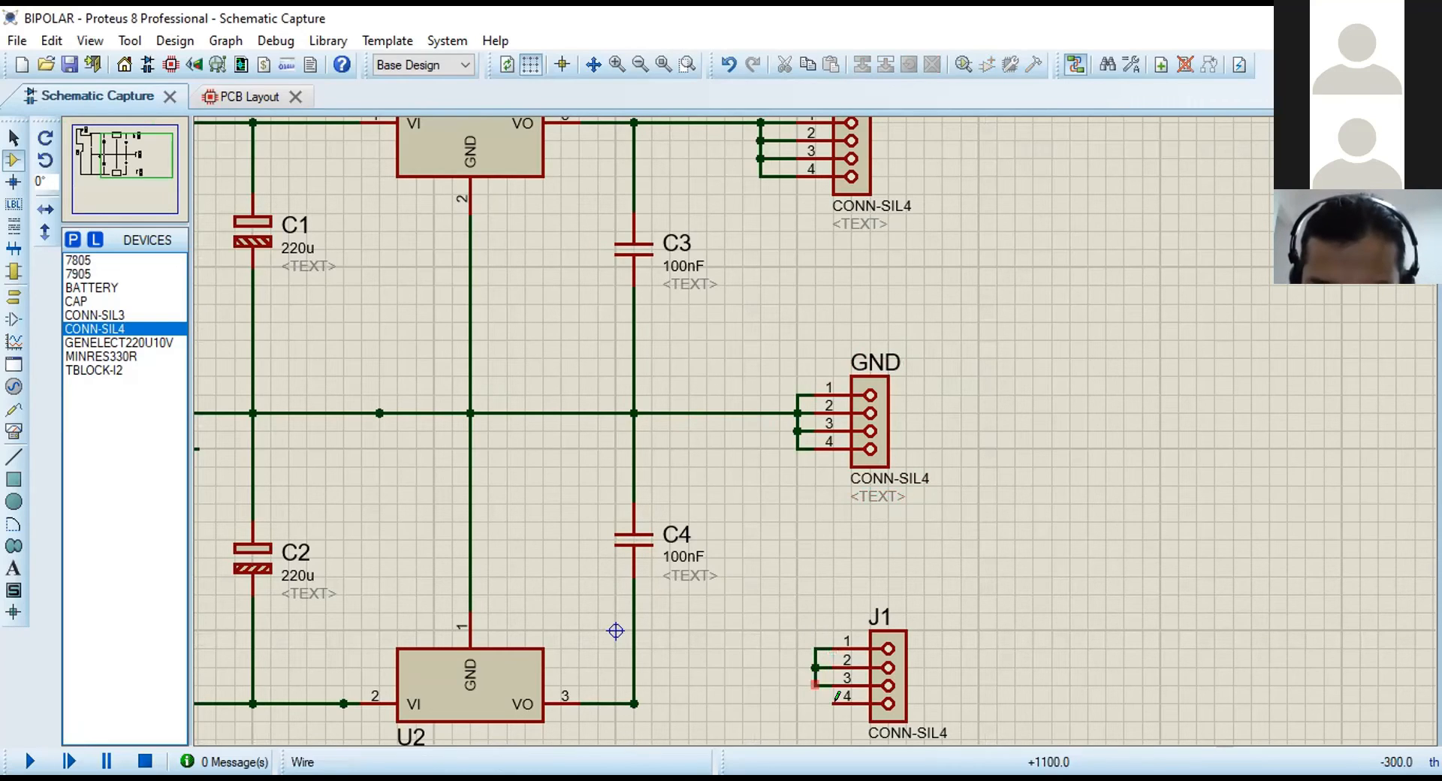
left_click(833, 703)
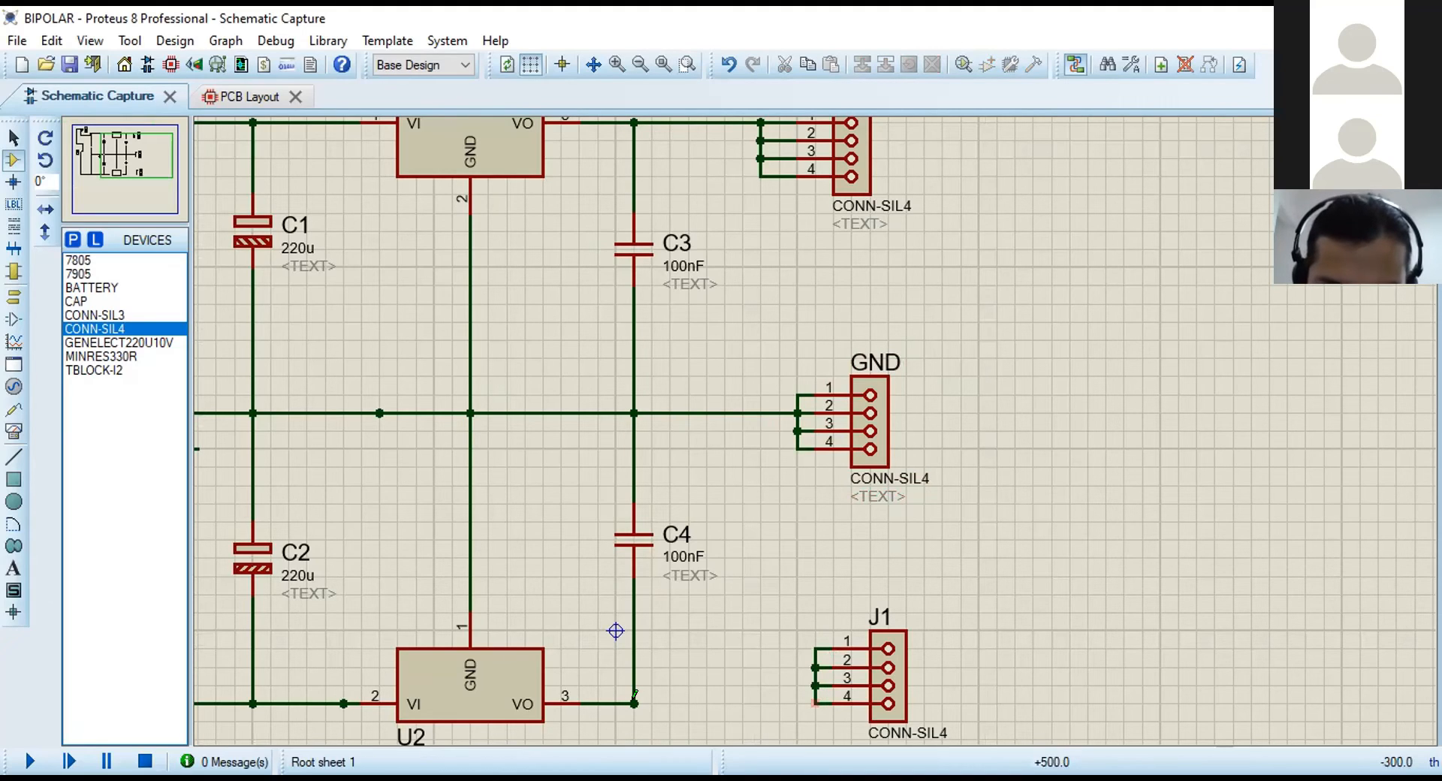
left_click(635, 704)
left_click(815, 703)
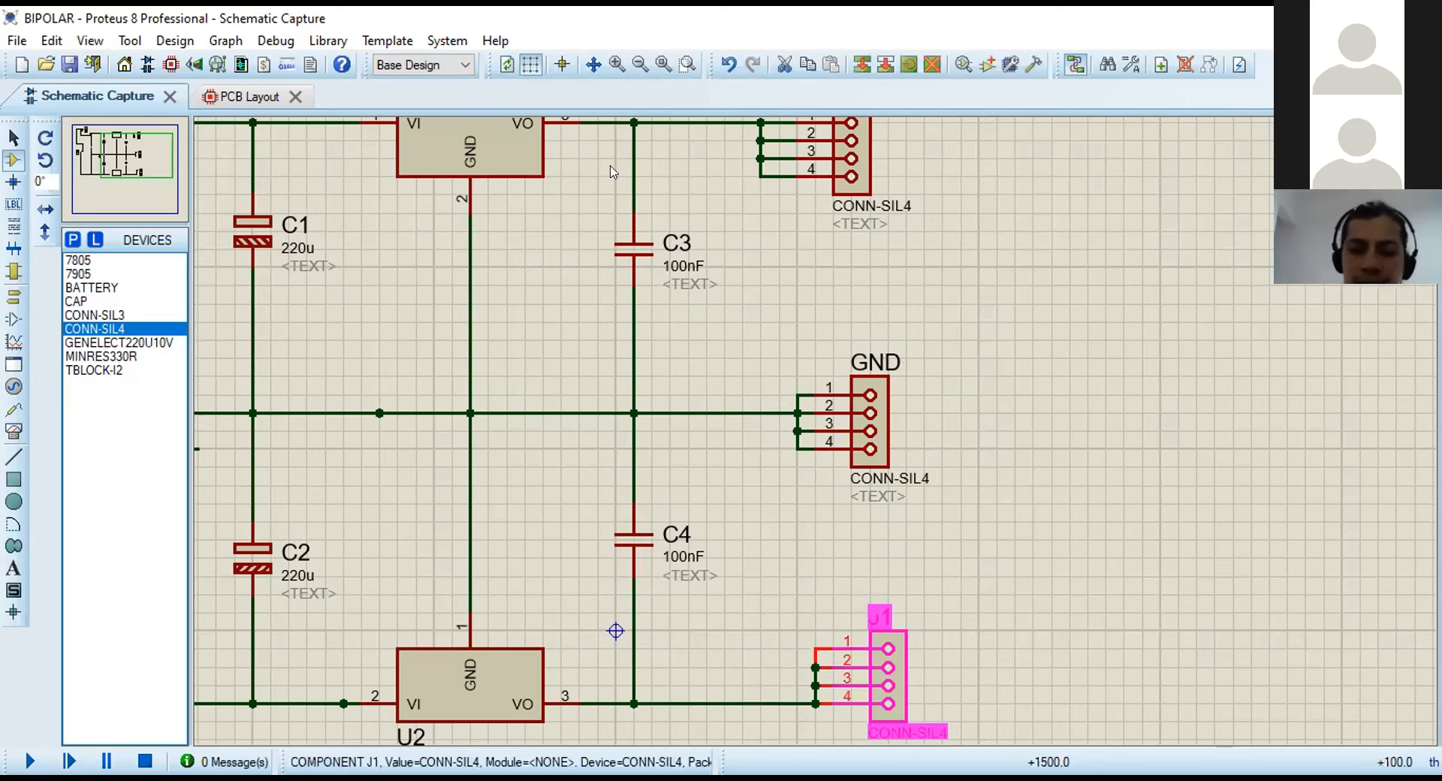
Set the part reference of the connector on U2's output to -5V.
double_click(879, 617)
type("-5V")
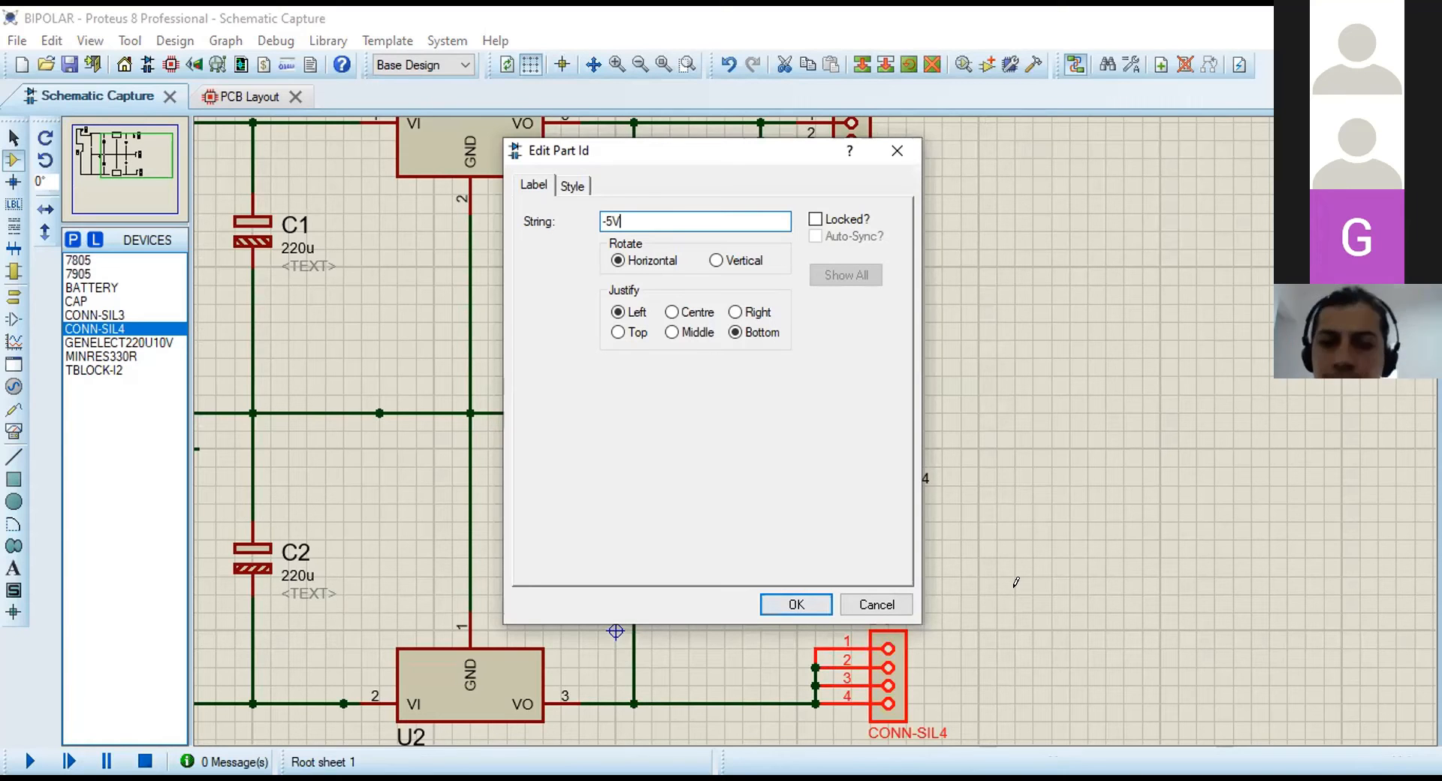
key("Return")
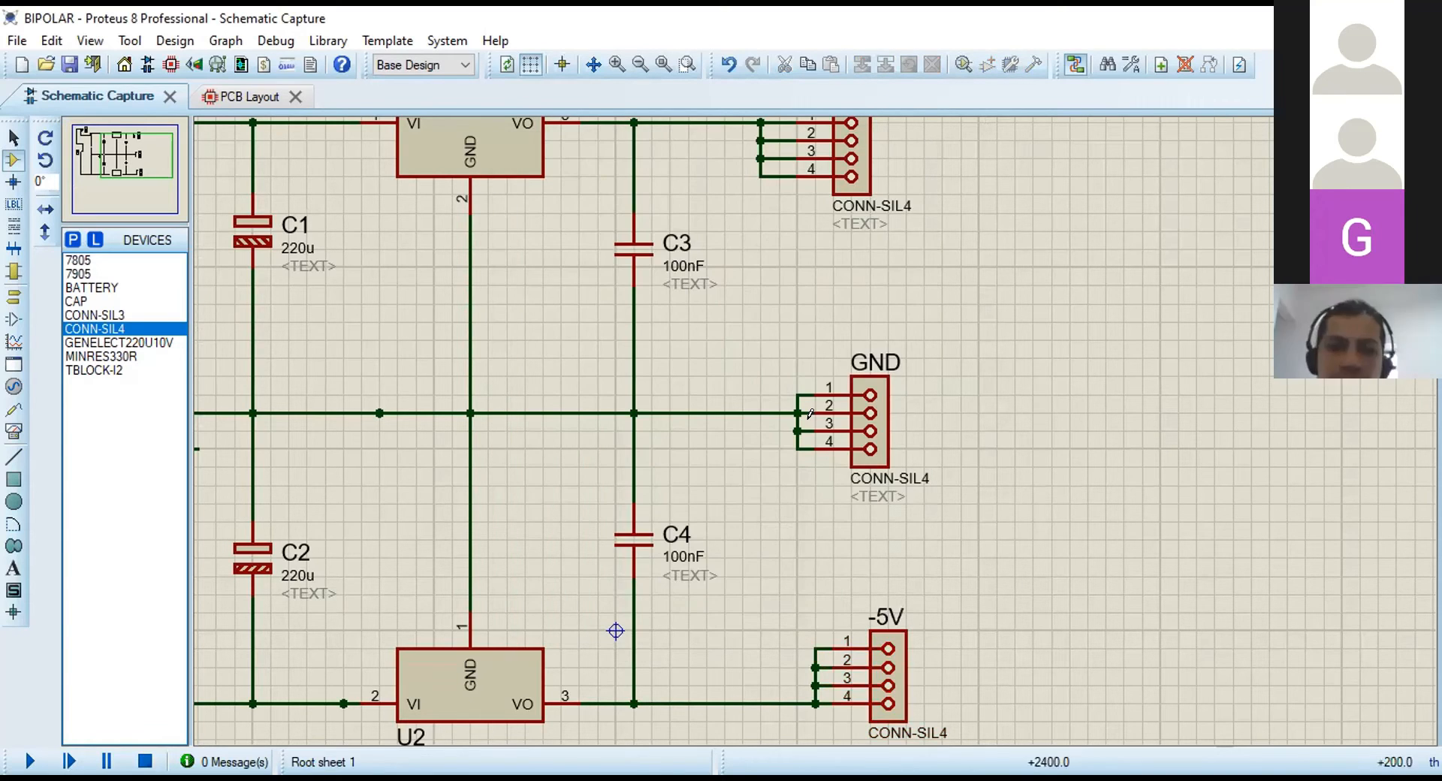
Change the part reference of the connector on U1's output to +5V.
middle_click(1033, 559)
scroll(727, 222, "down", 1)
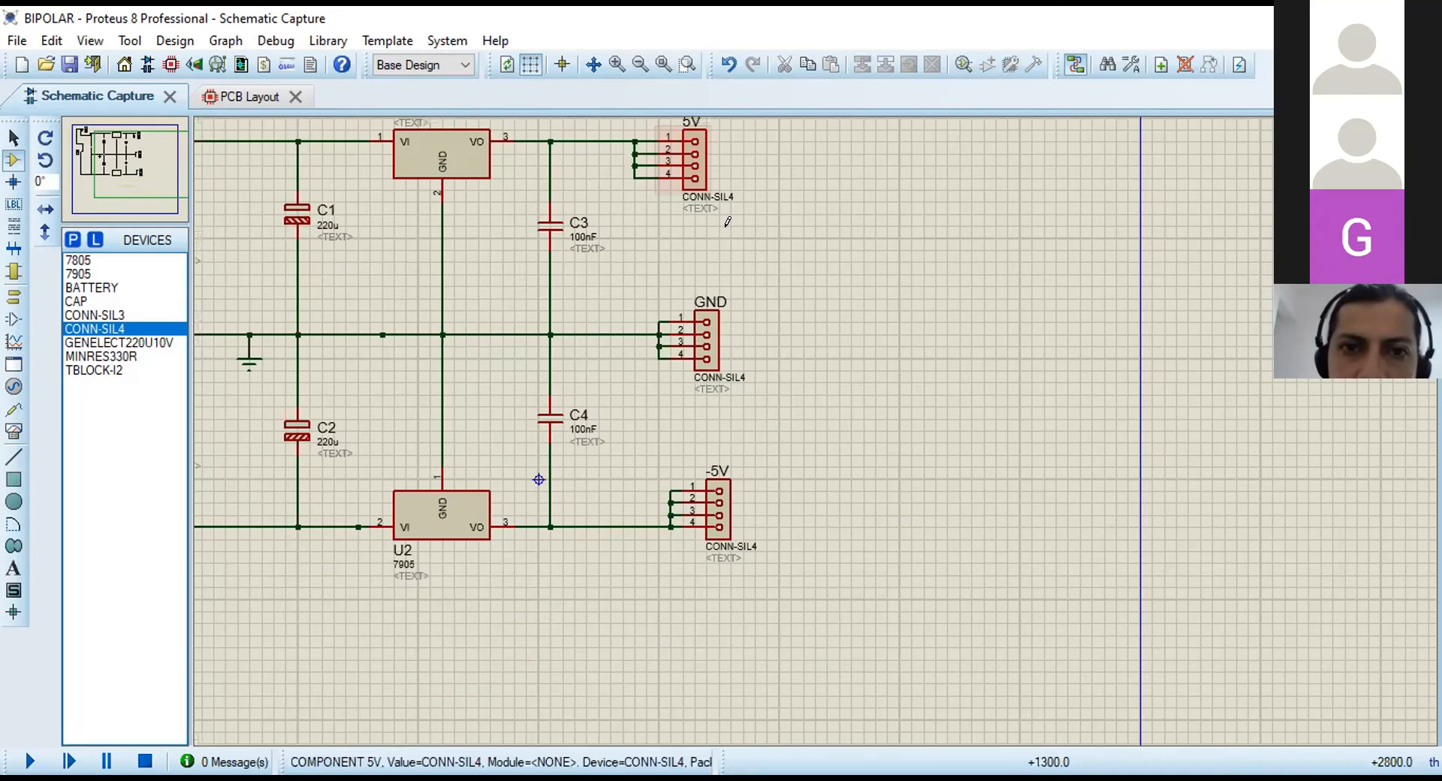
left_click(695, 134)
double_click(690, 122)
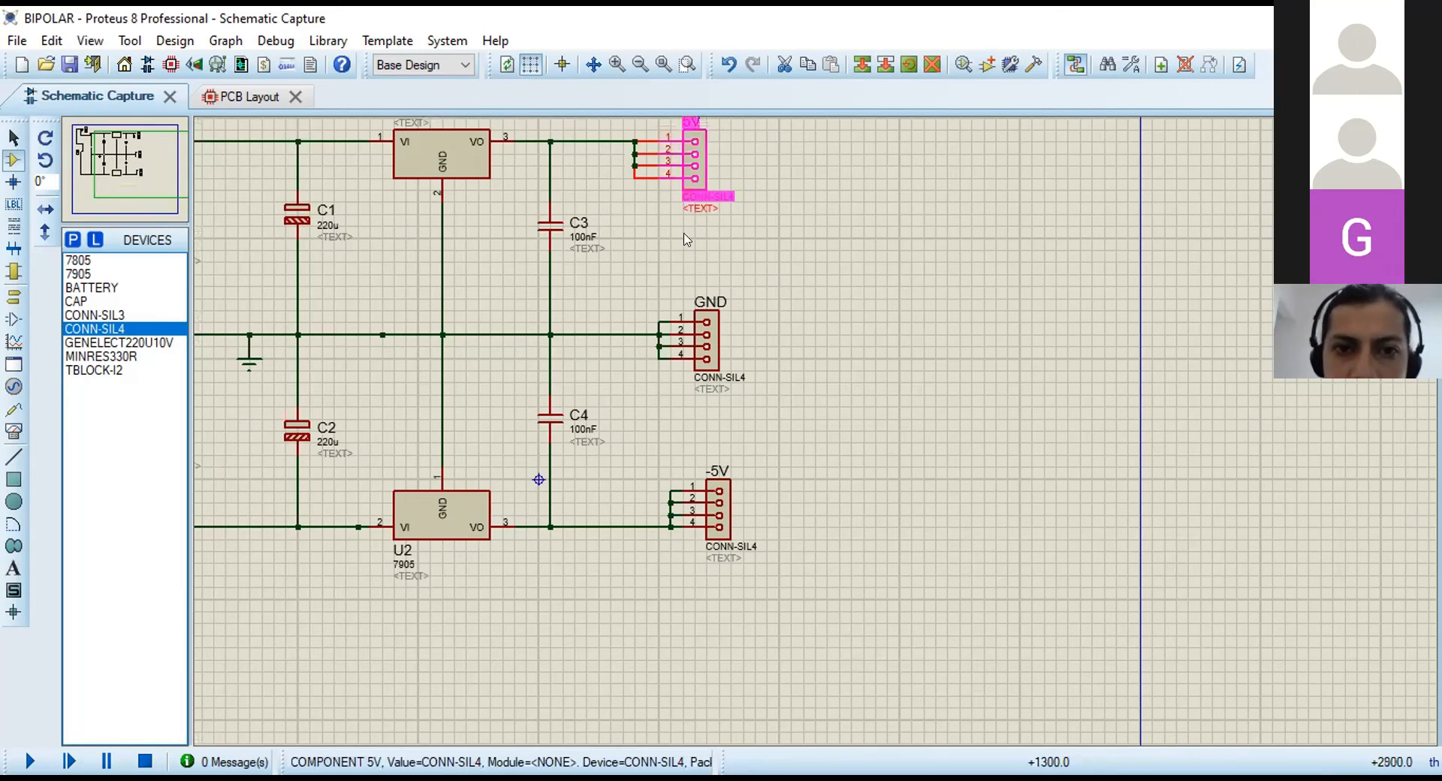
type("+5V")
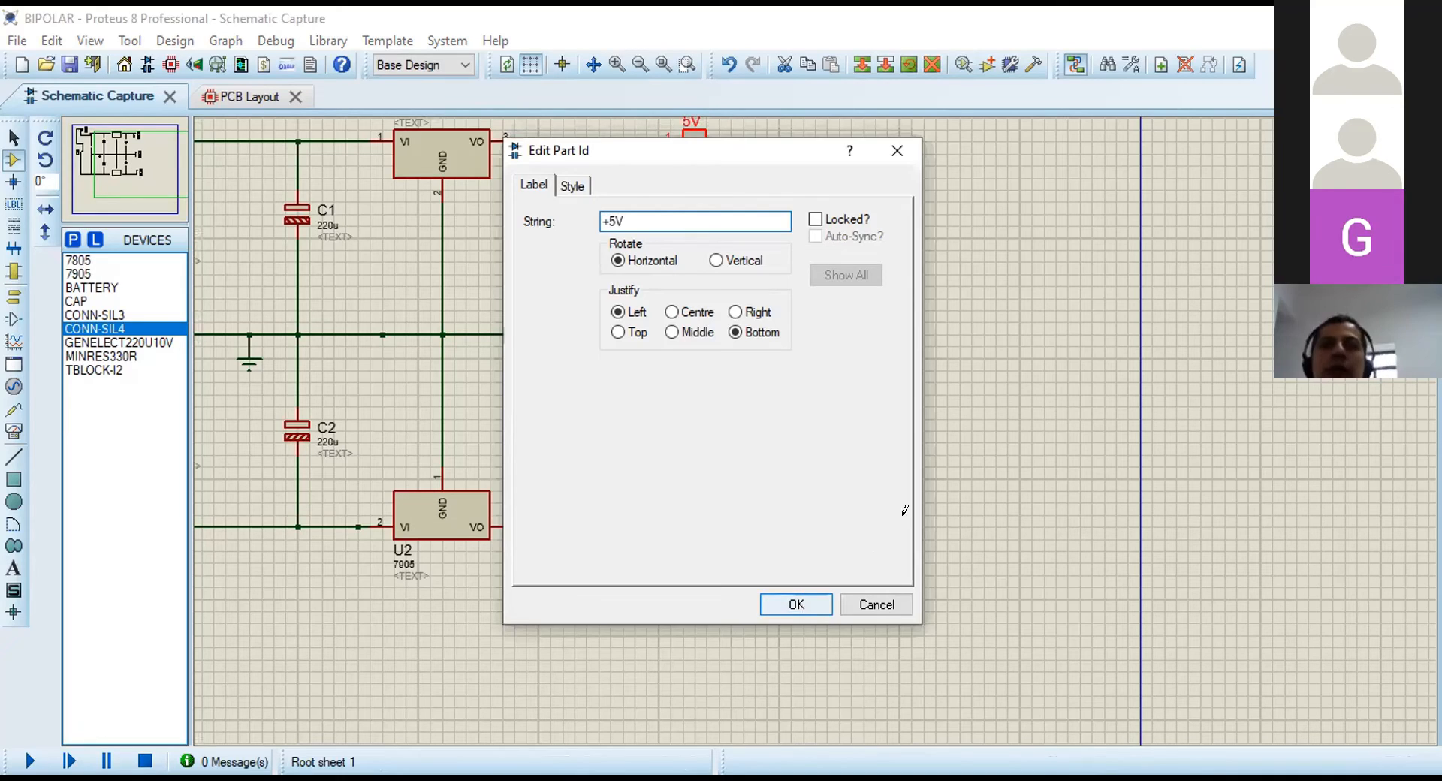
key("Return")
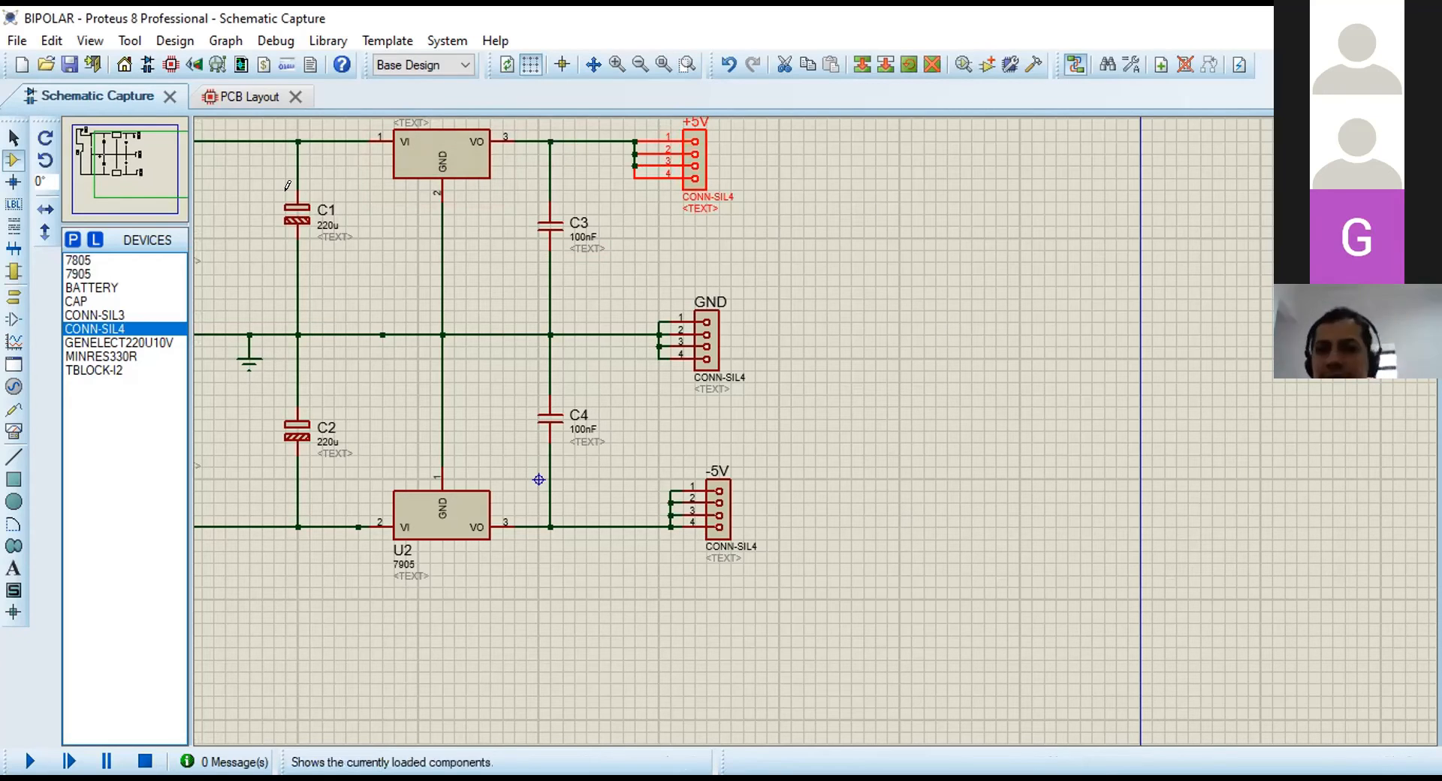
Switch to the PCB layout and select the battery's TBLOCK-I2 terminal block, viewing the upper-left corner of the work area.
left_click(211, 97)
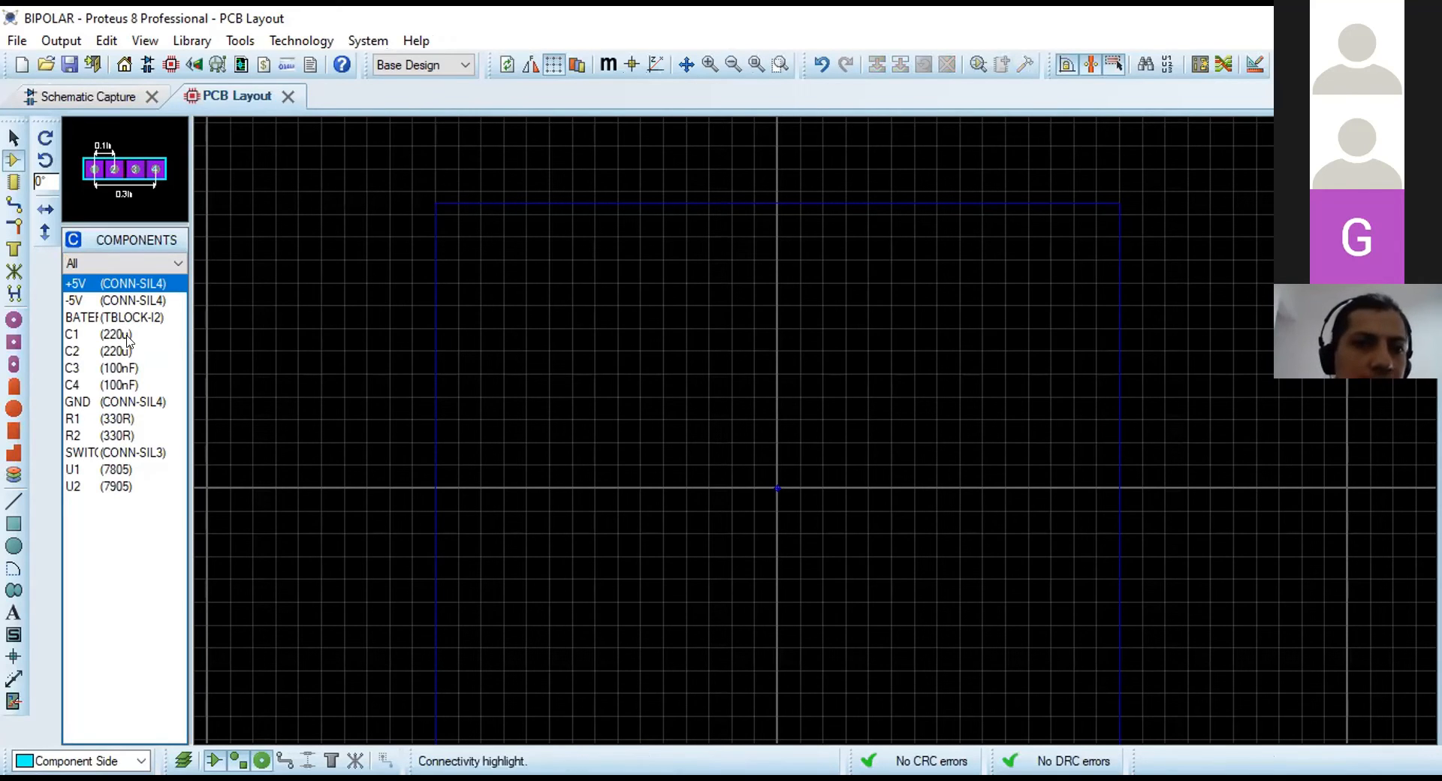
left_click(74, 101)
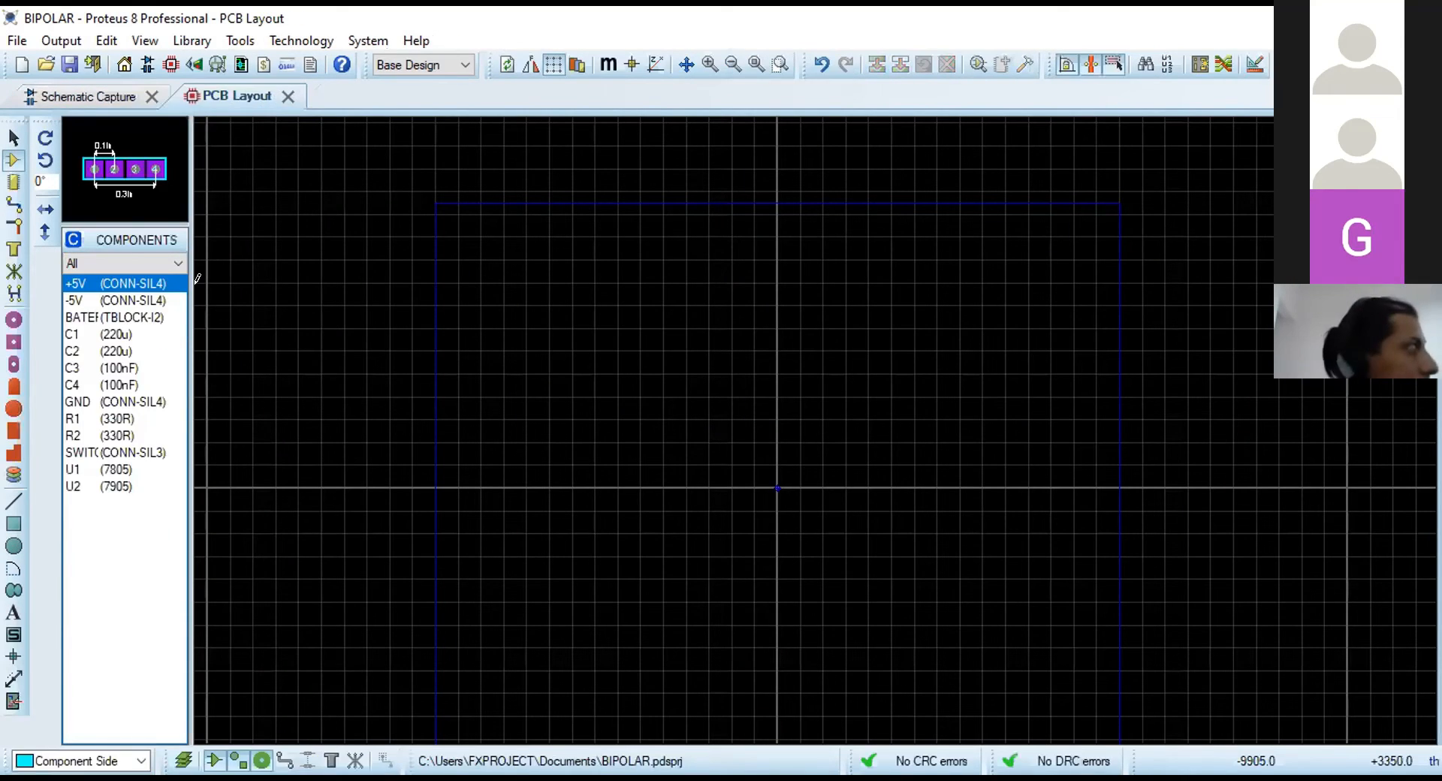
left_click(122, 318)
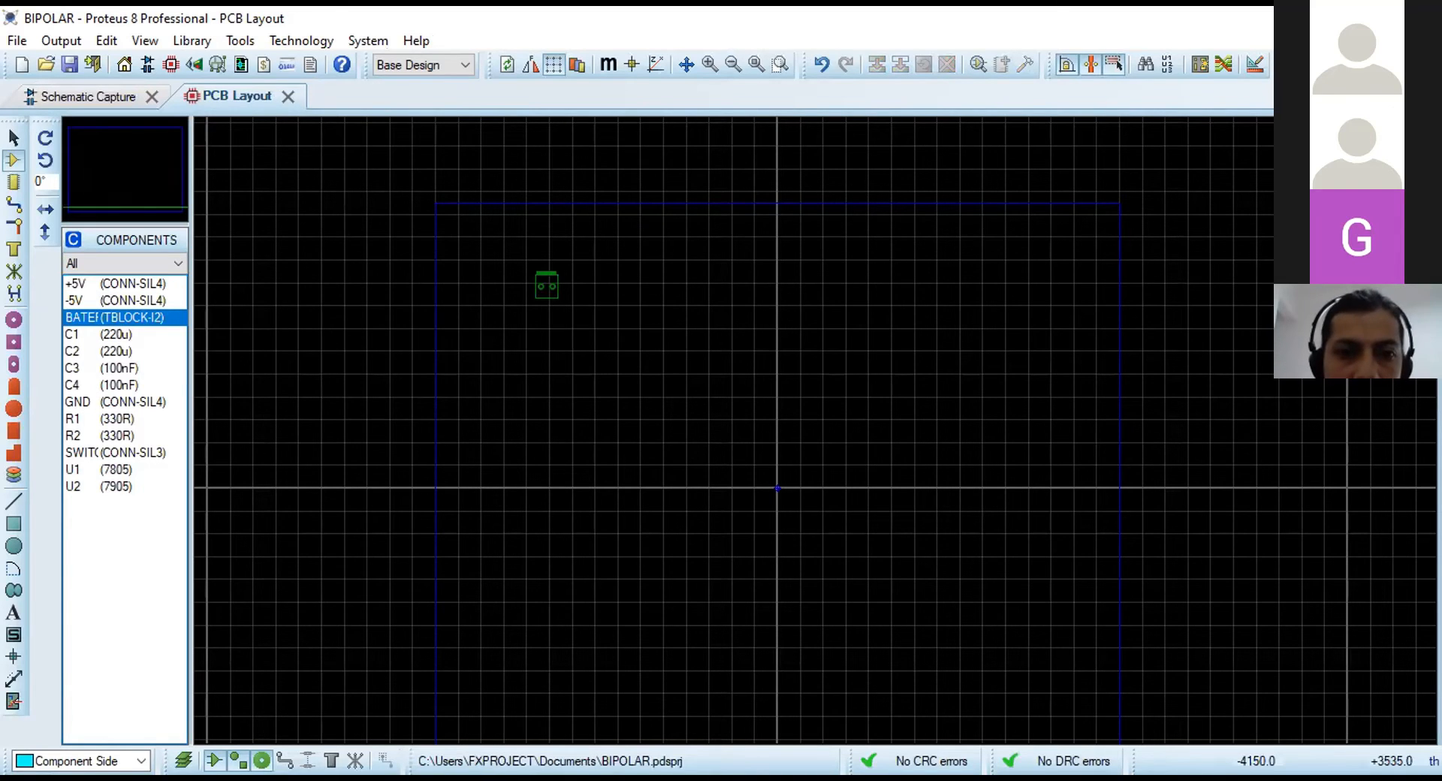
scroll(547, 286, "up", 1)
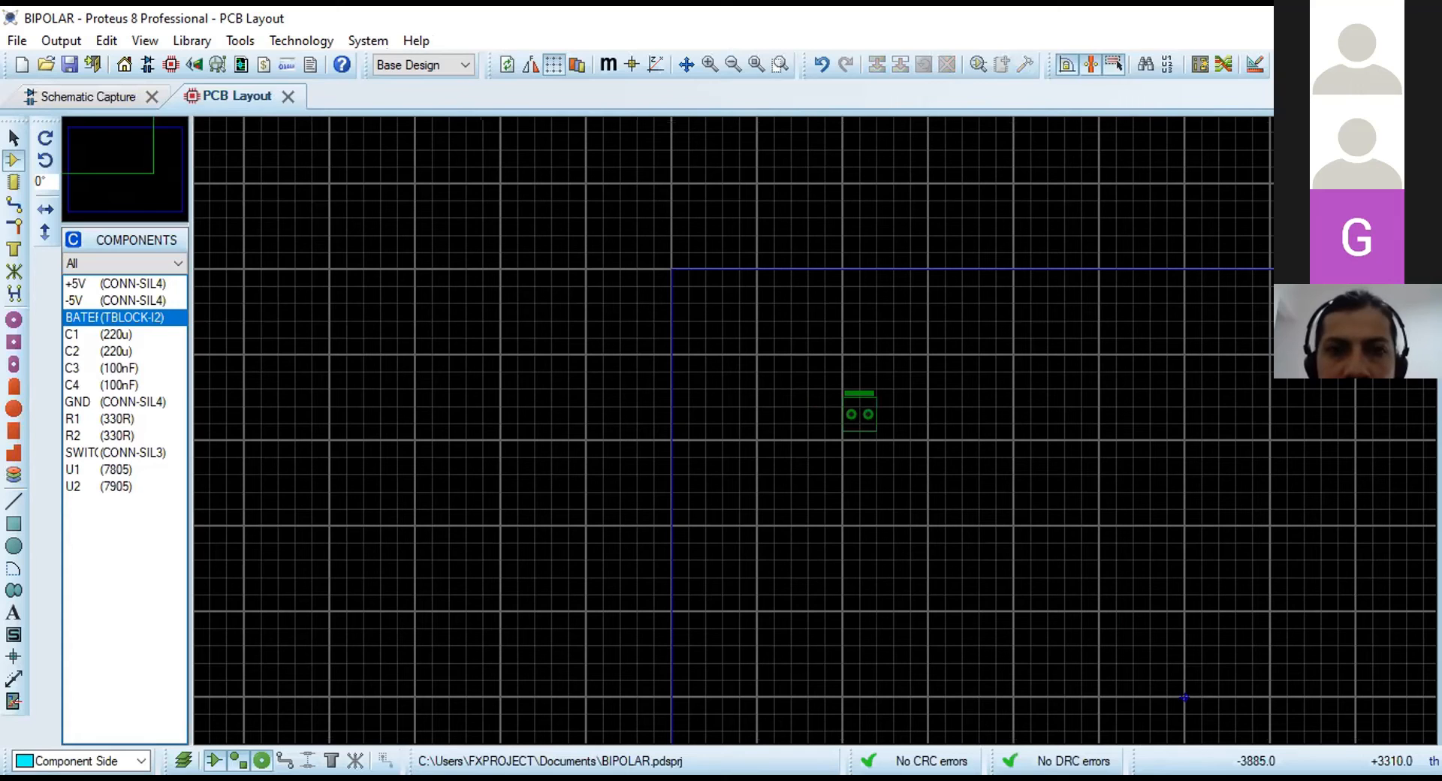
middle_click(794, 417)
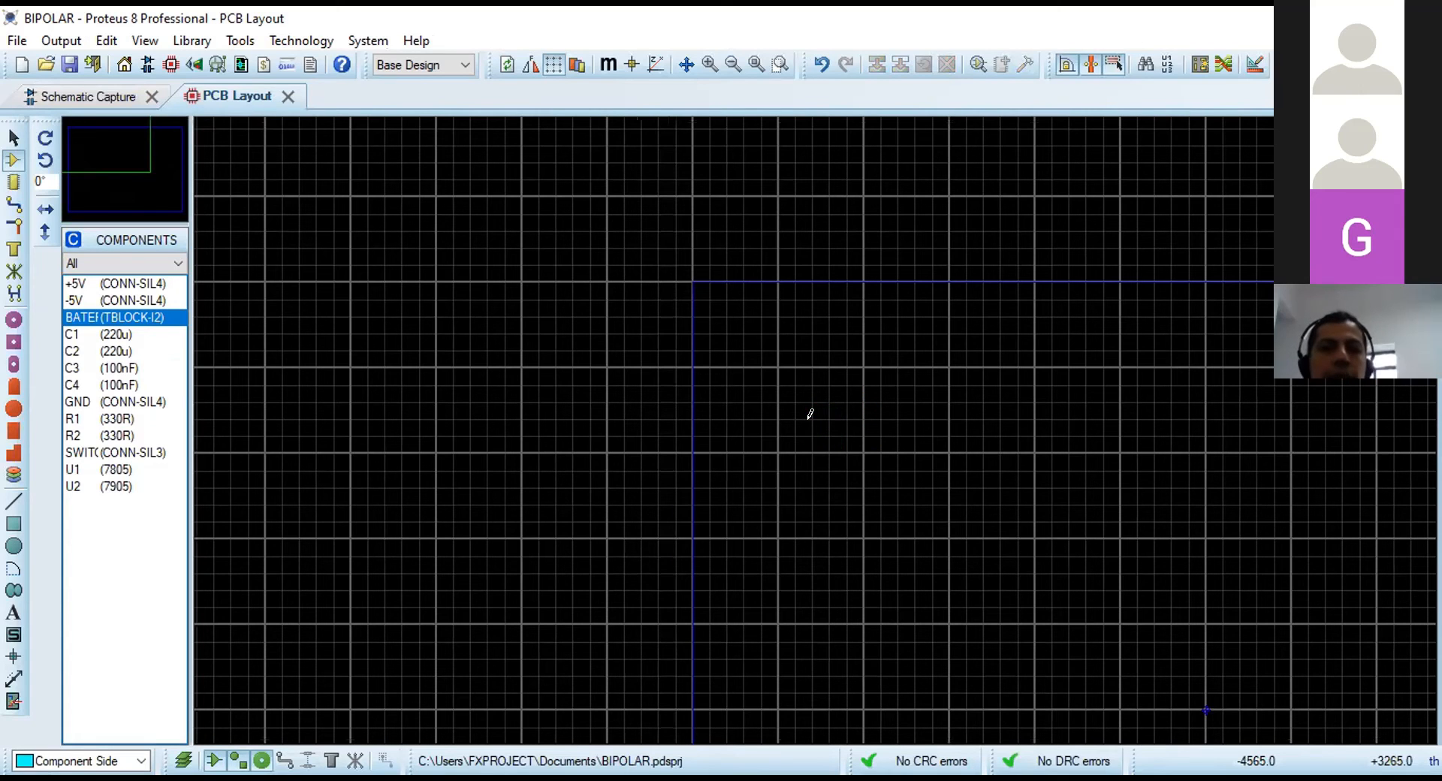
scroll(809, 413, "up", 1)
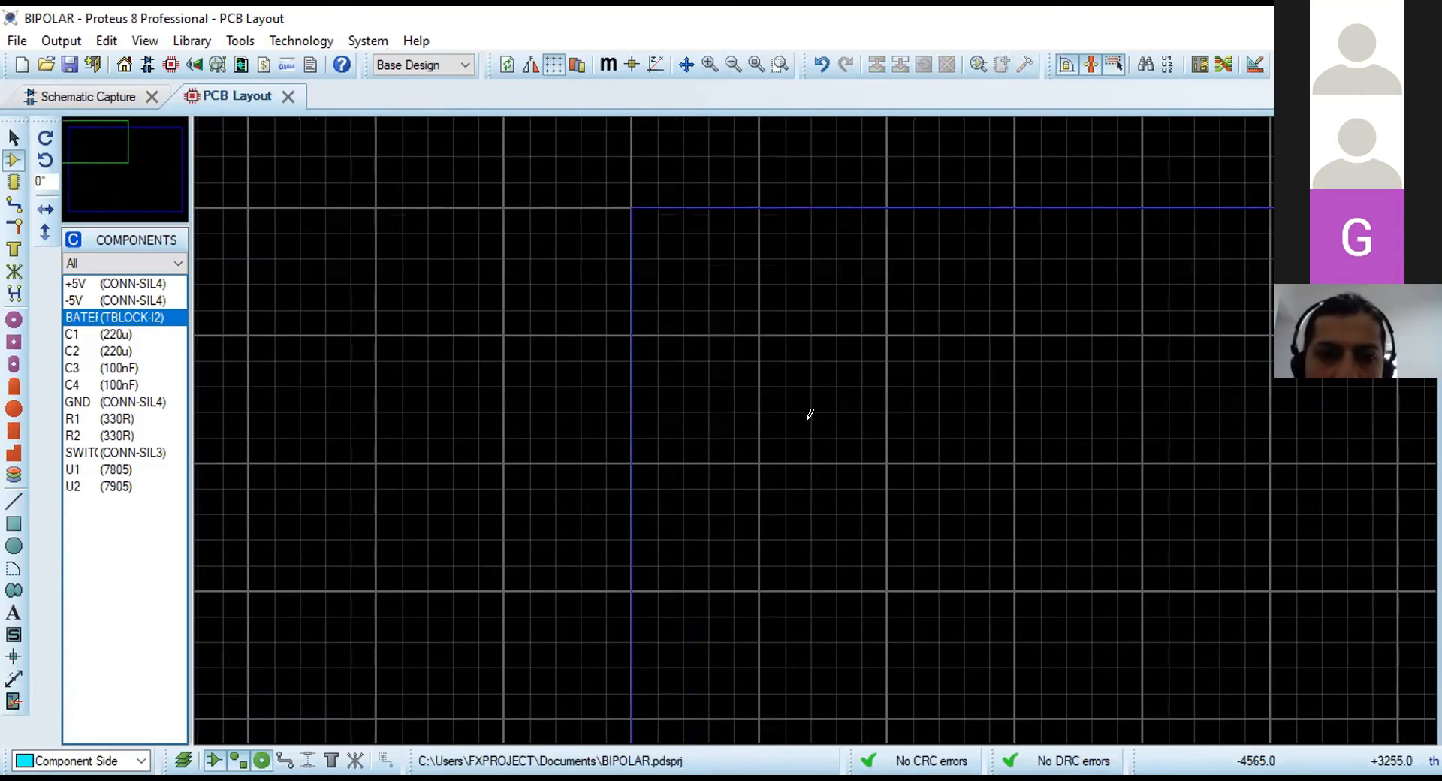
scroll(810, 413, "up", 1)
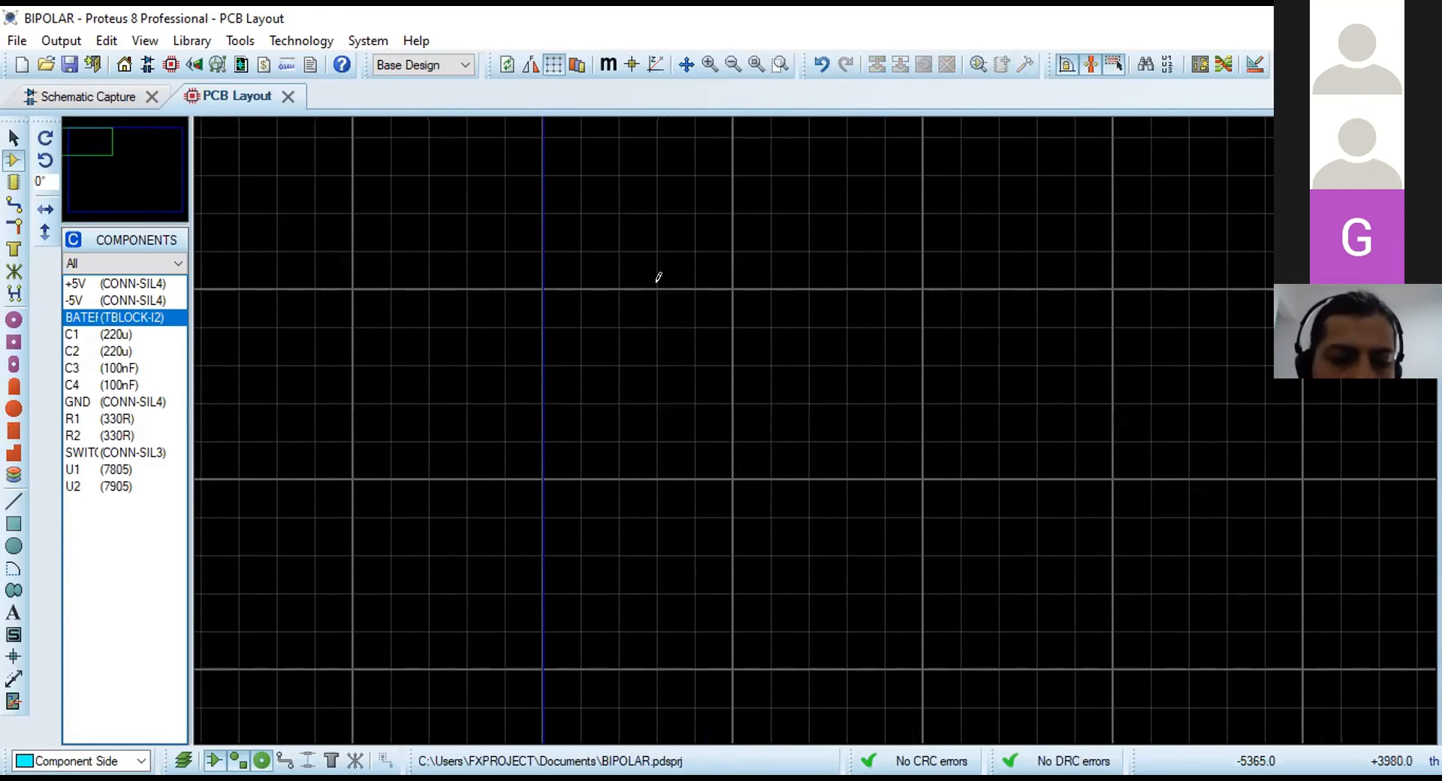
scroll(809, 413, "up", 1)
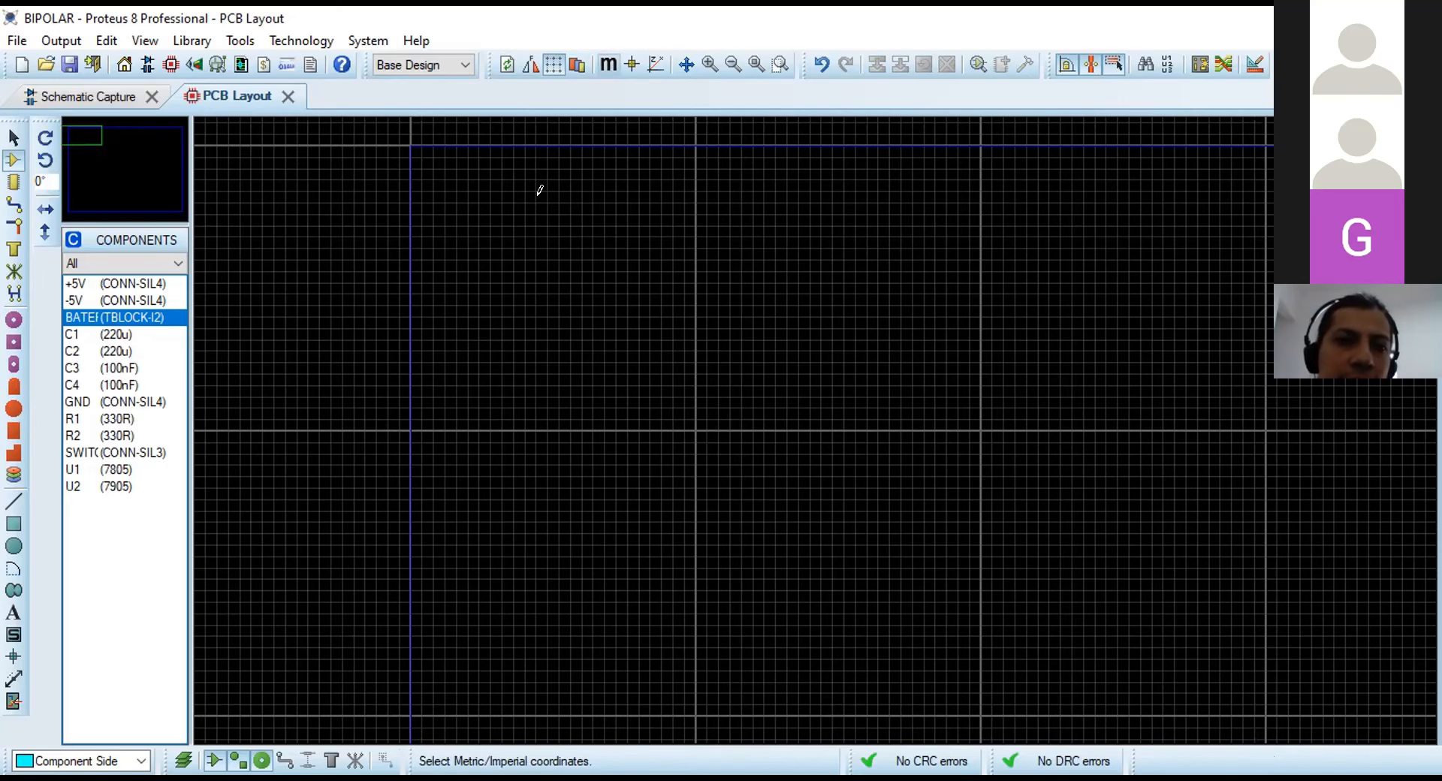
Compare the layout grid in metric and imperial units near the upper-left corner of the work area.
key("m")
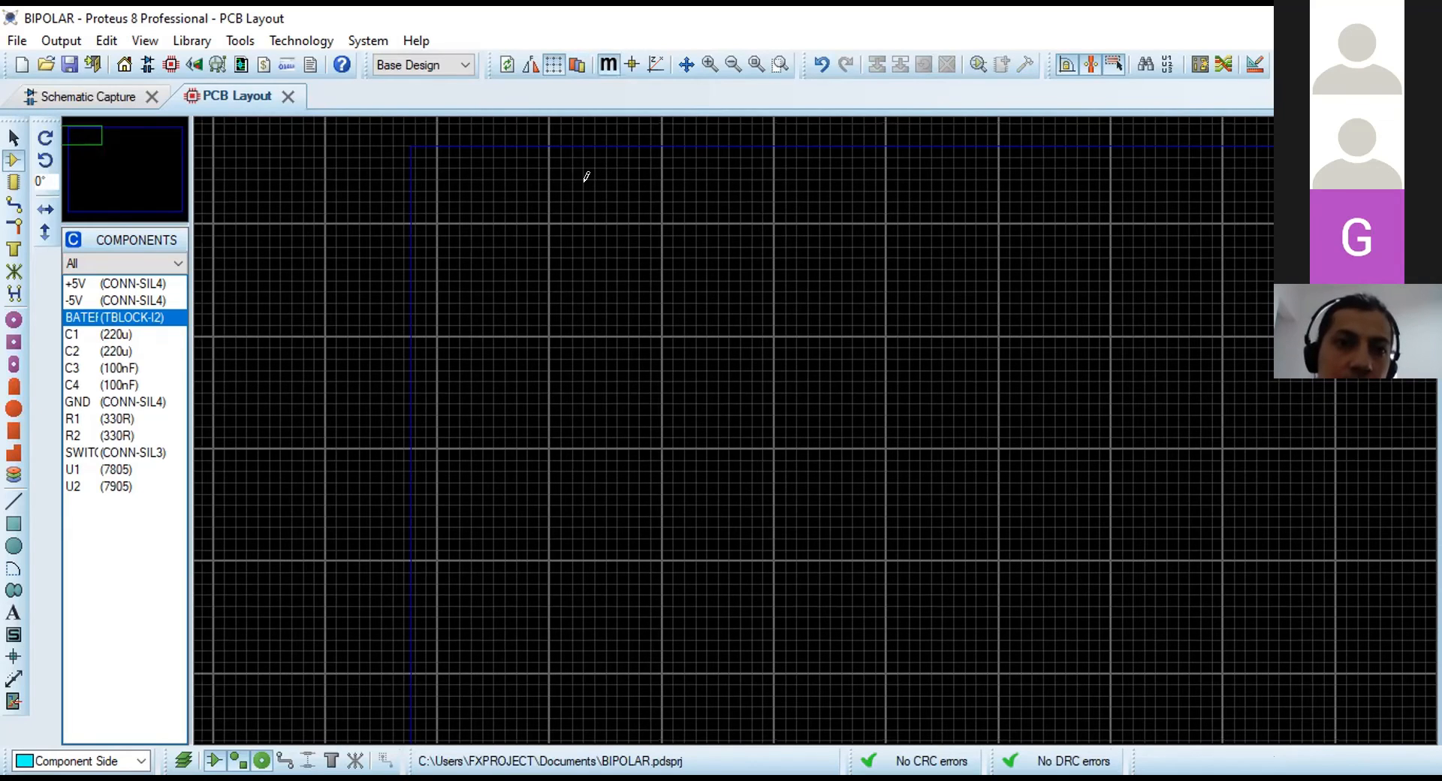
key("m")
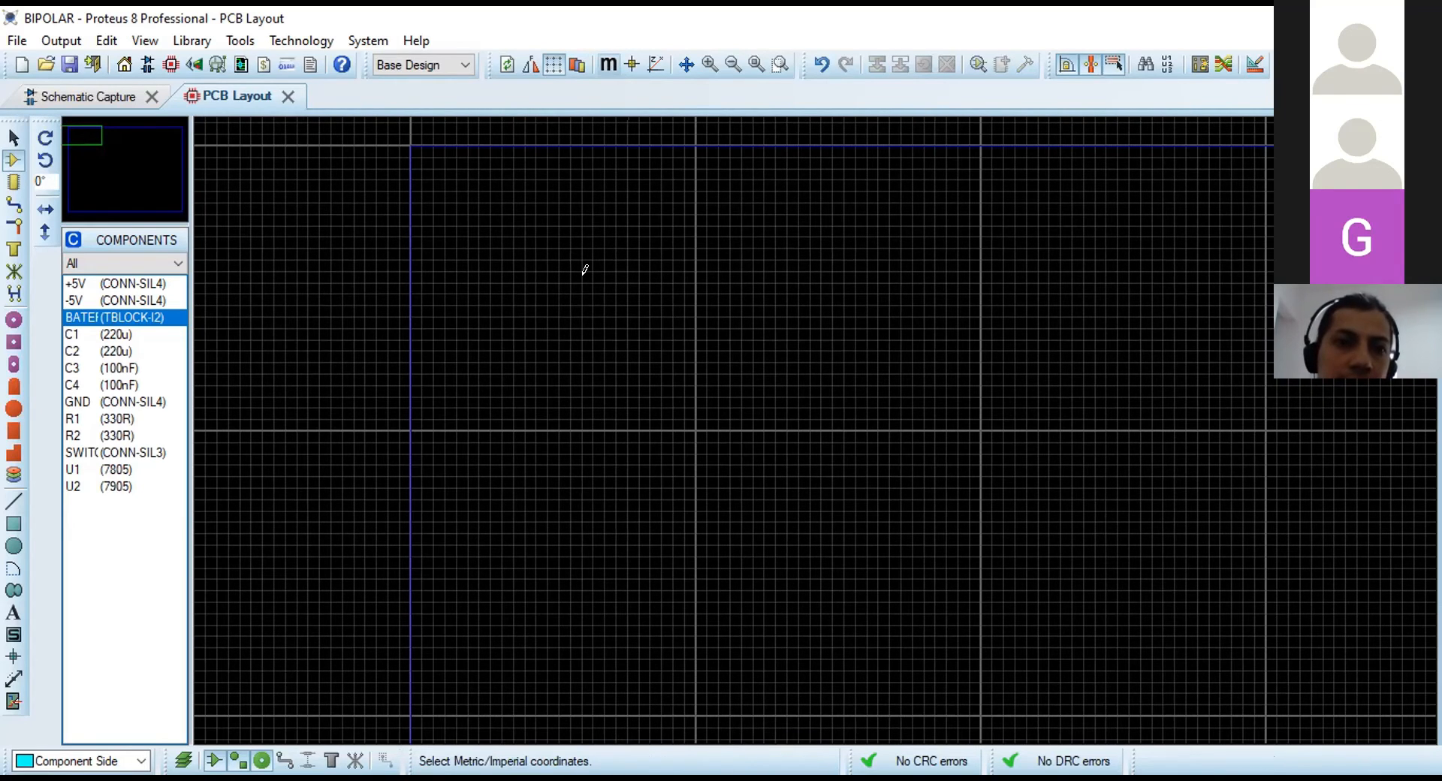
key("m")
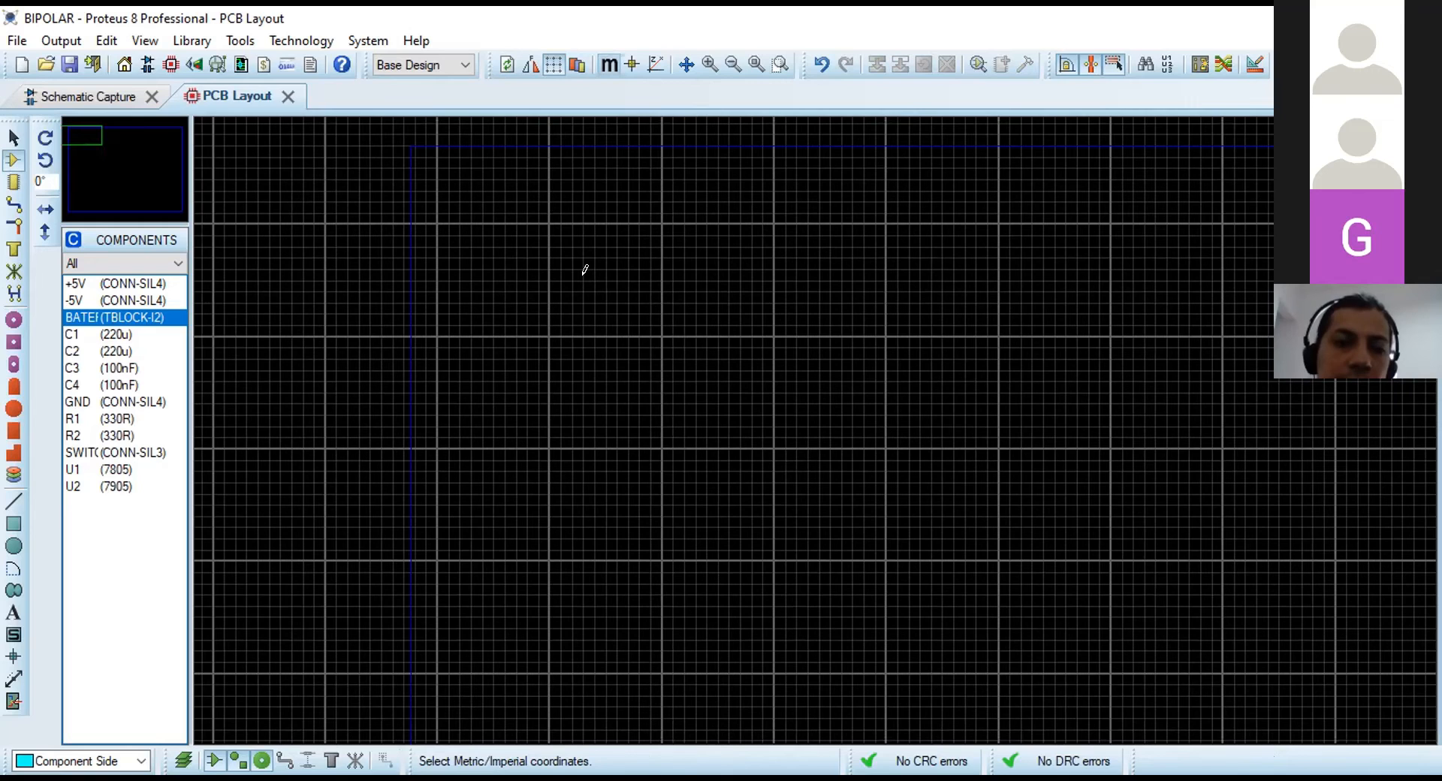
key("m")
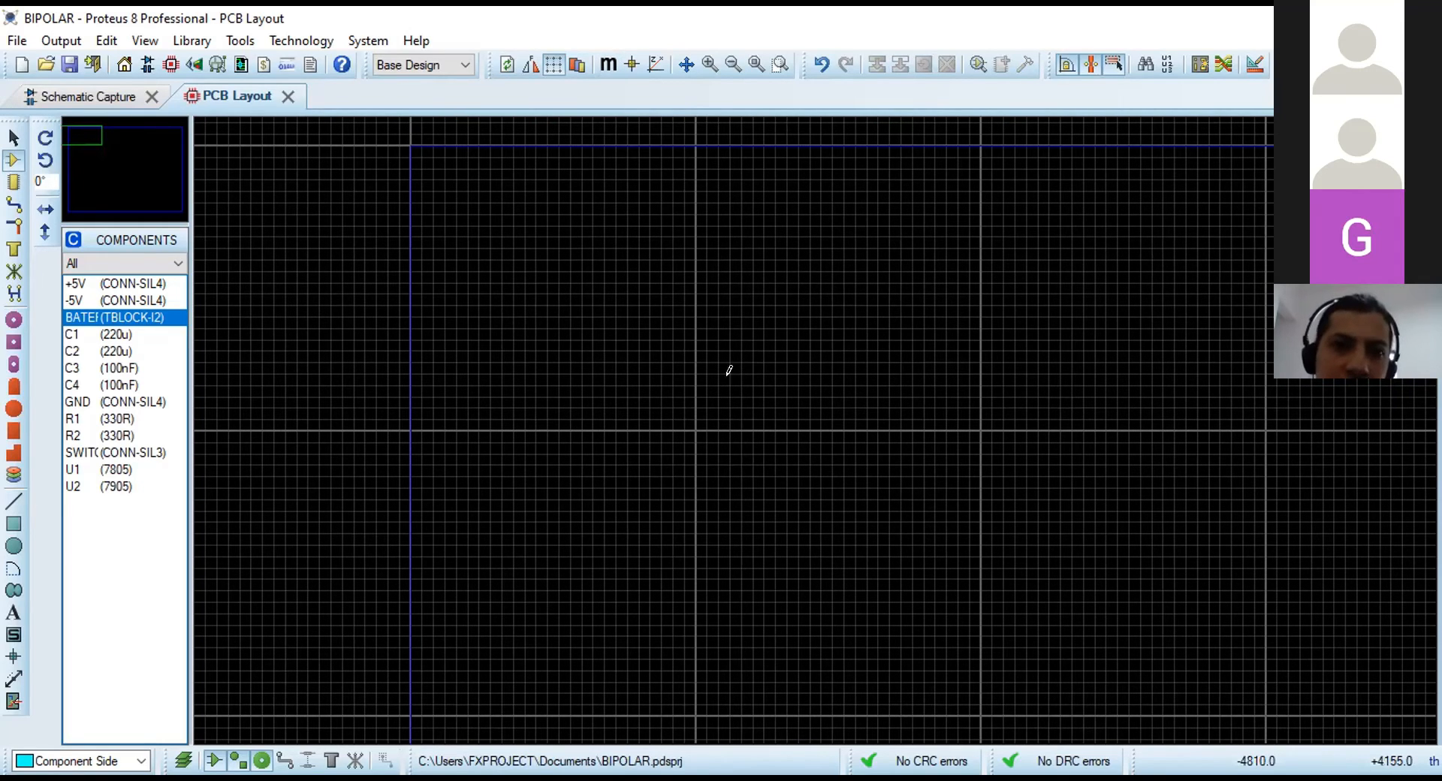
key("m")
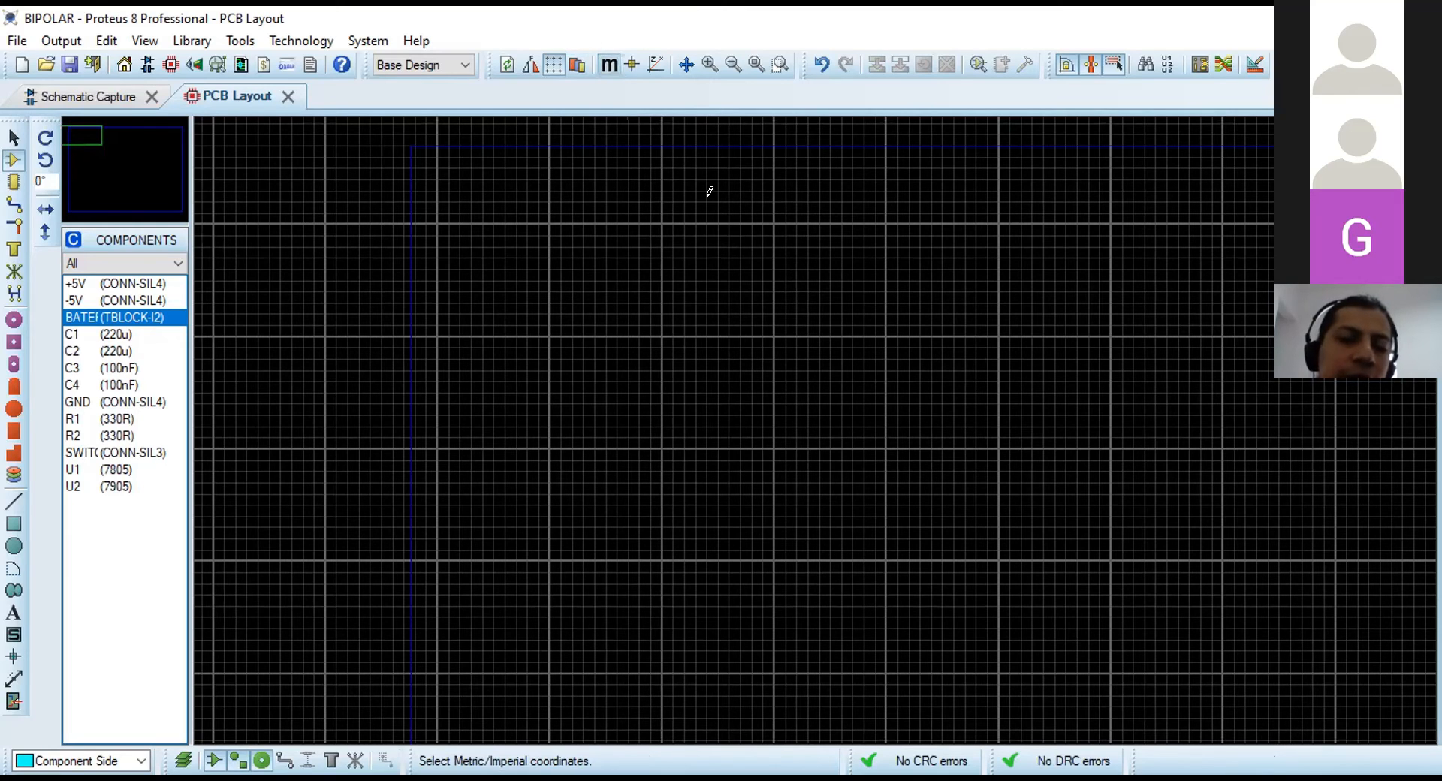
key("m")
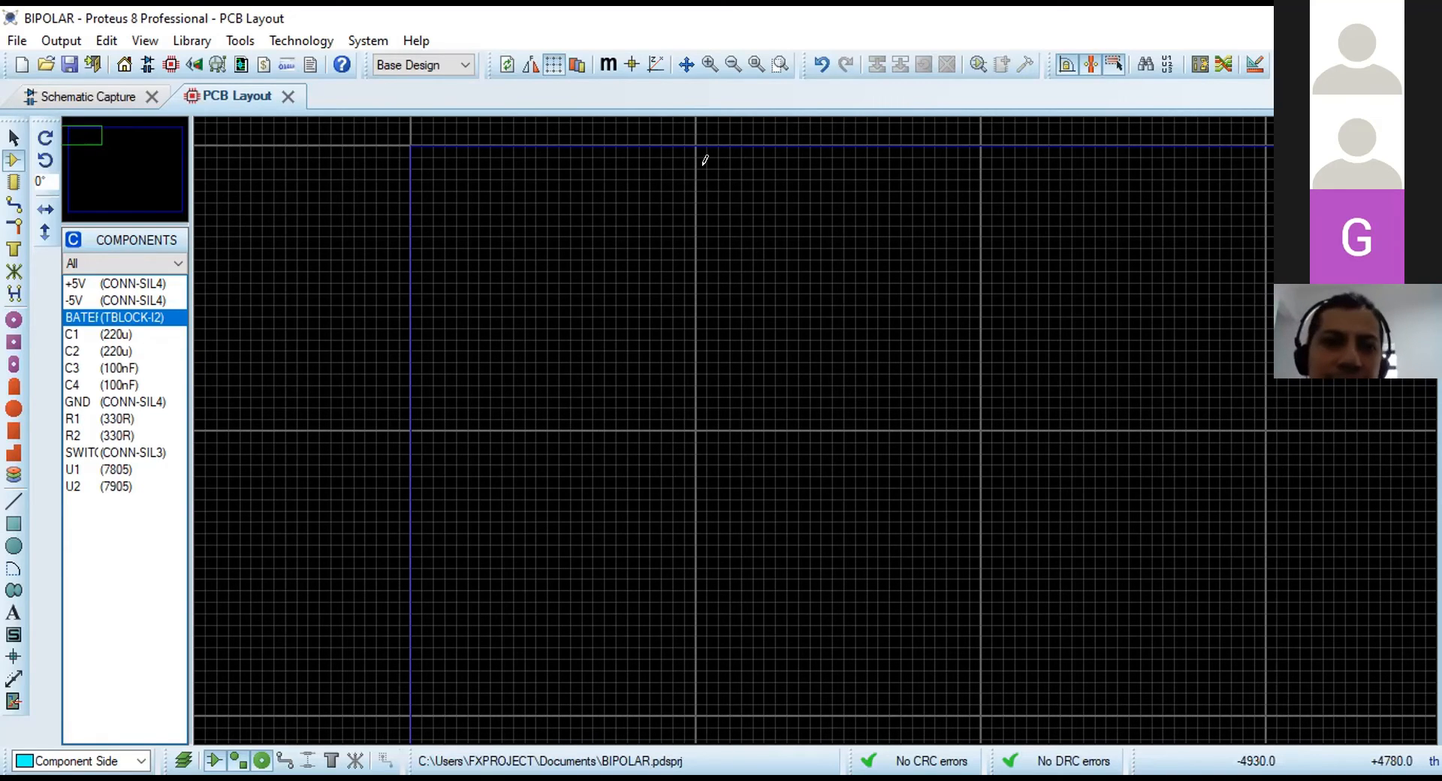
key("m")
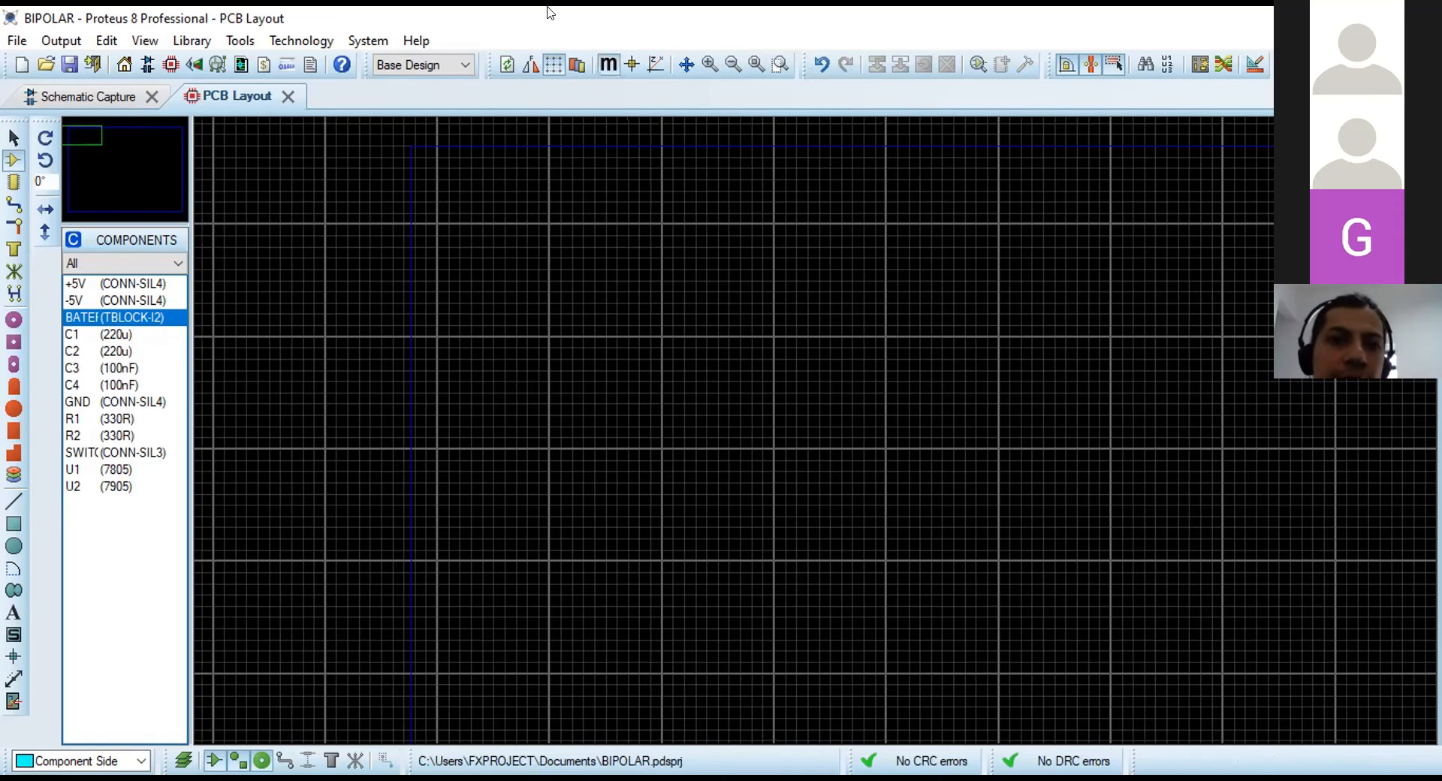
key("m")
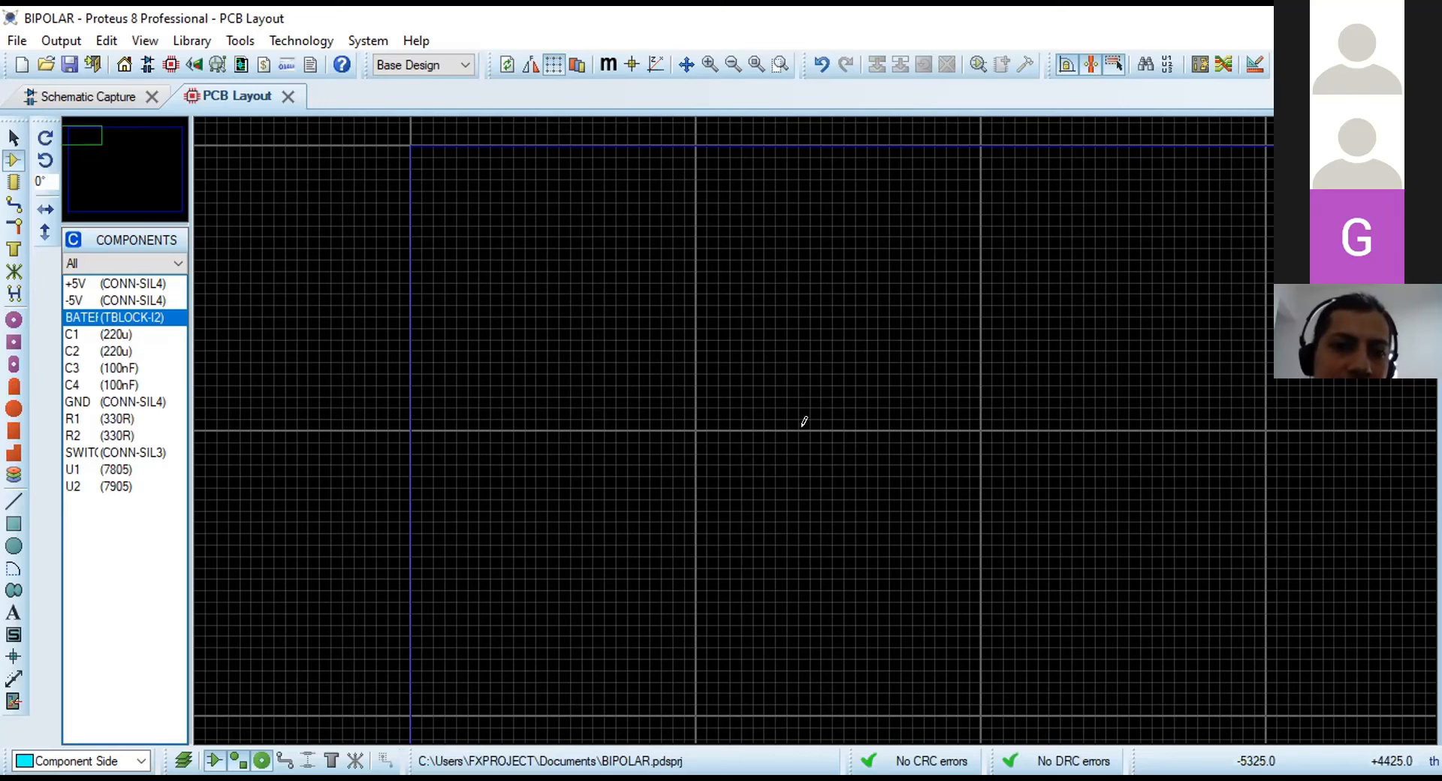
Draw a horizontal dimension about 300 th long near the upper-left corner of the work area.
scroll(586, 374, "up", 1)
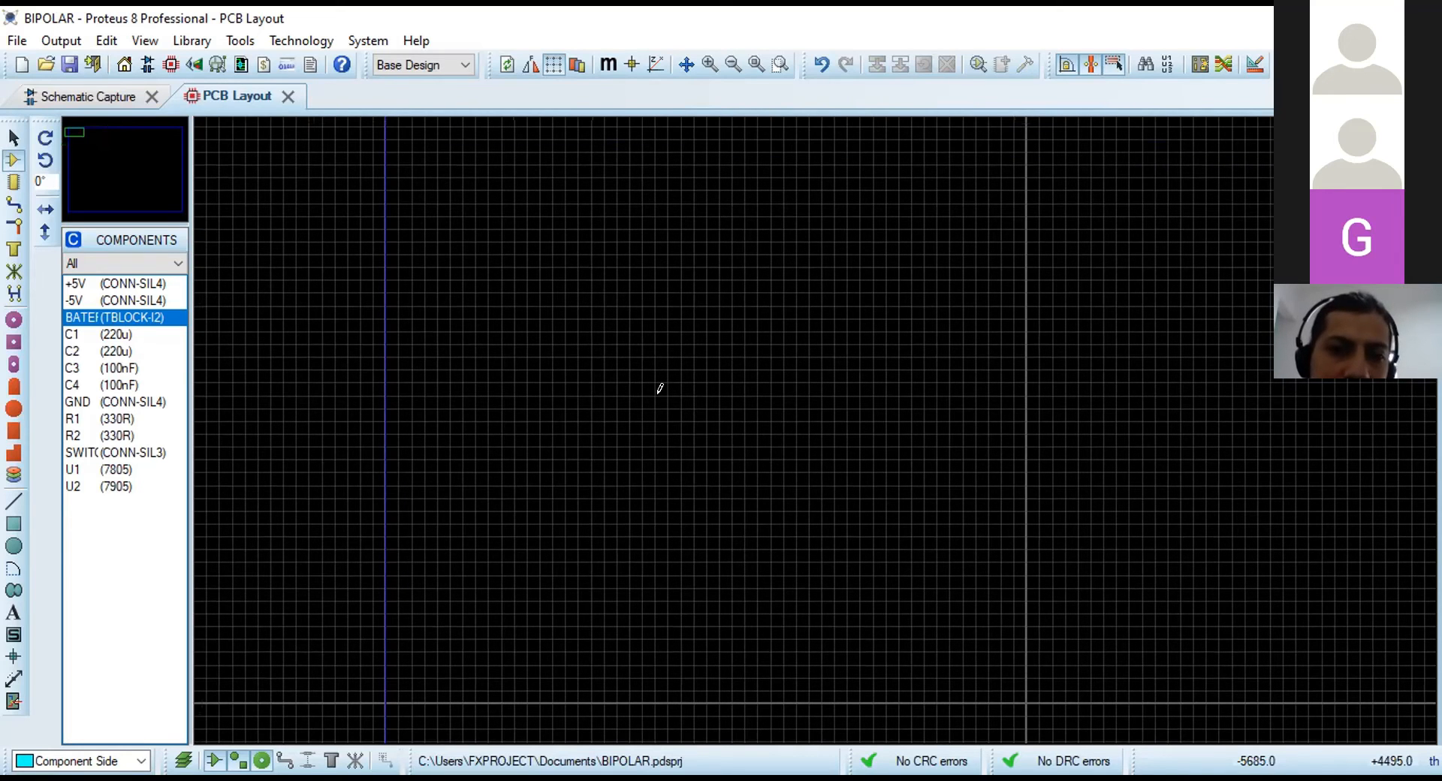
scroll(658, 388, "down", 1)
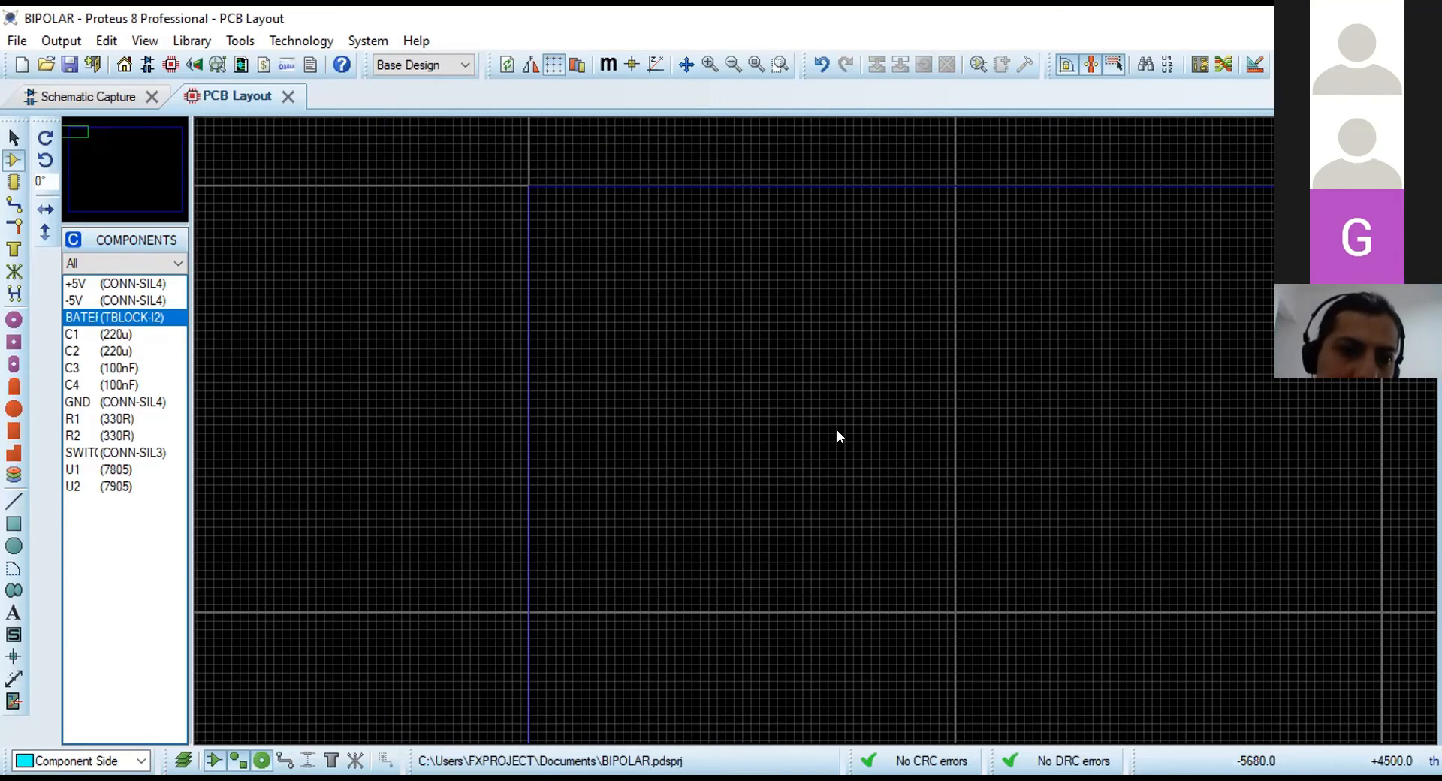
scroll(836, 432, "up", 1)
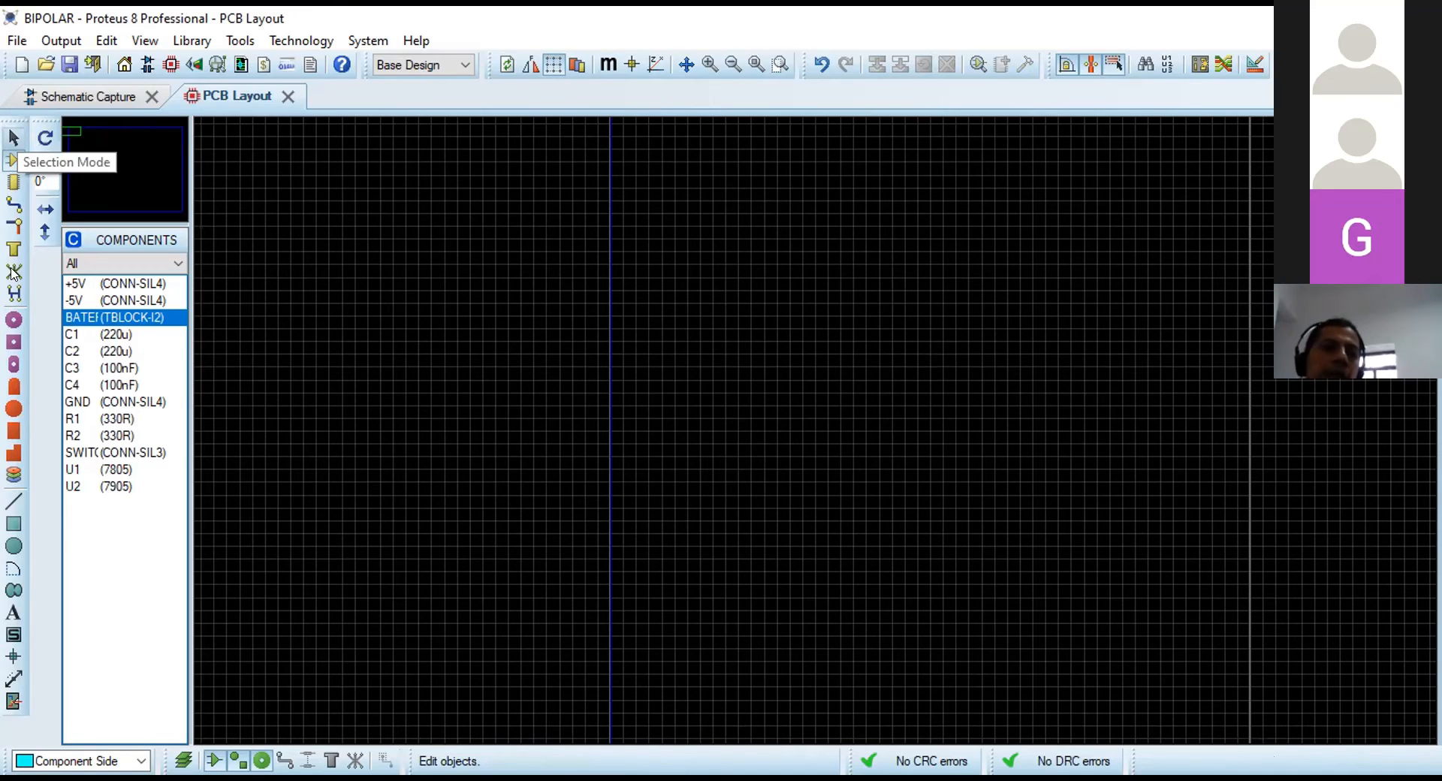
left_click(13, 678)
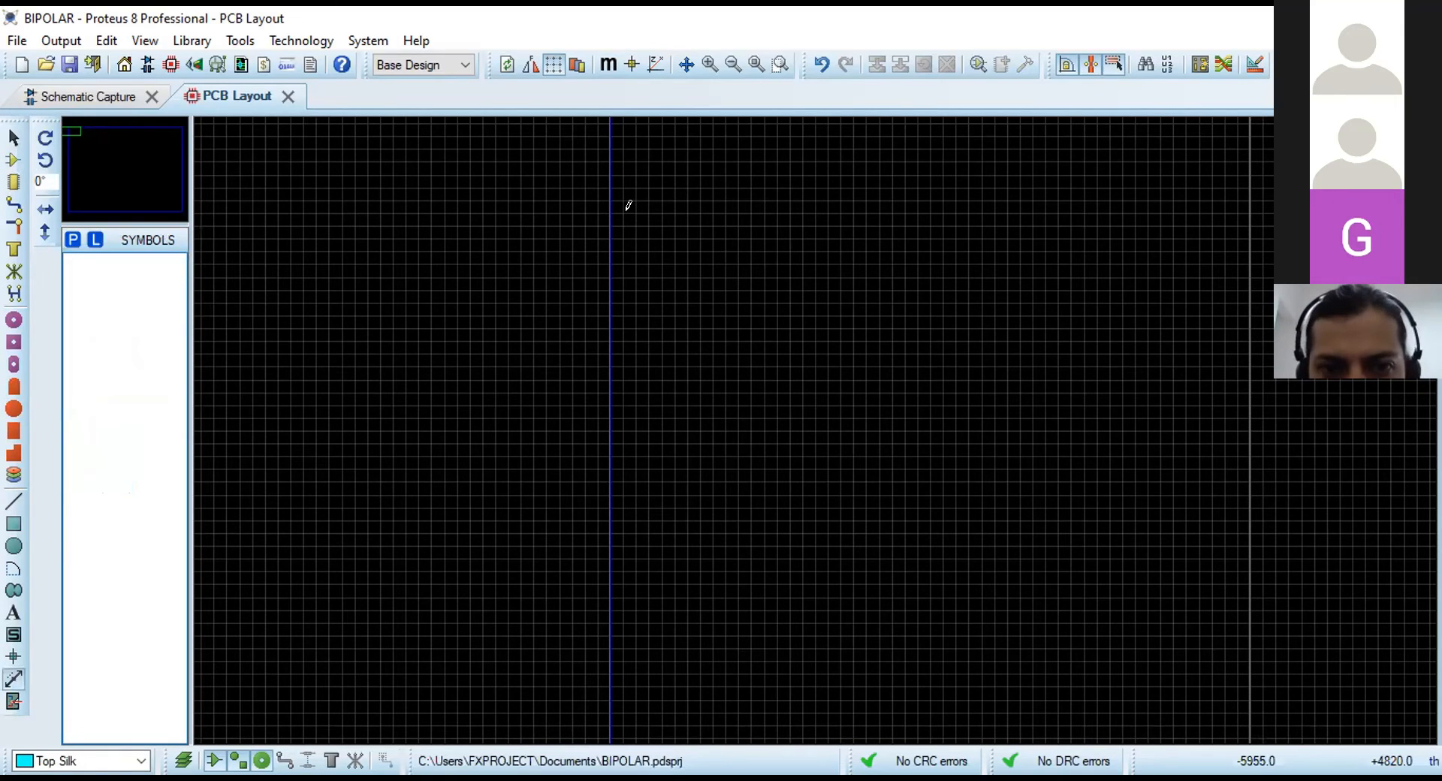
left_click(738, 209)
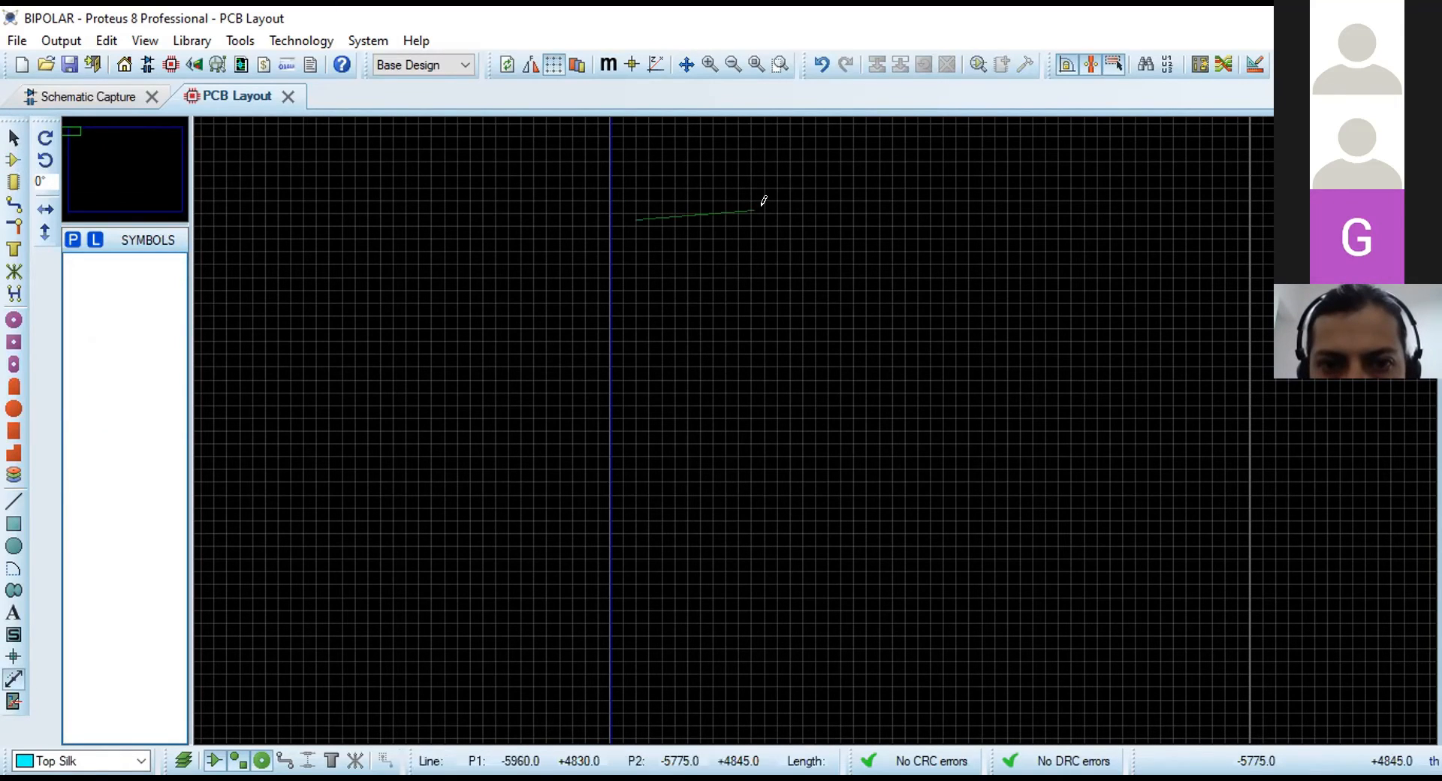
left_click(823, 208)
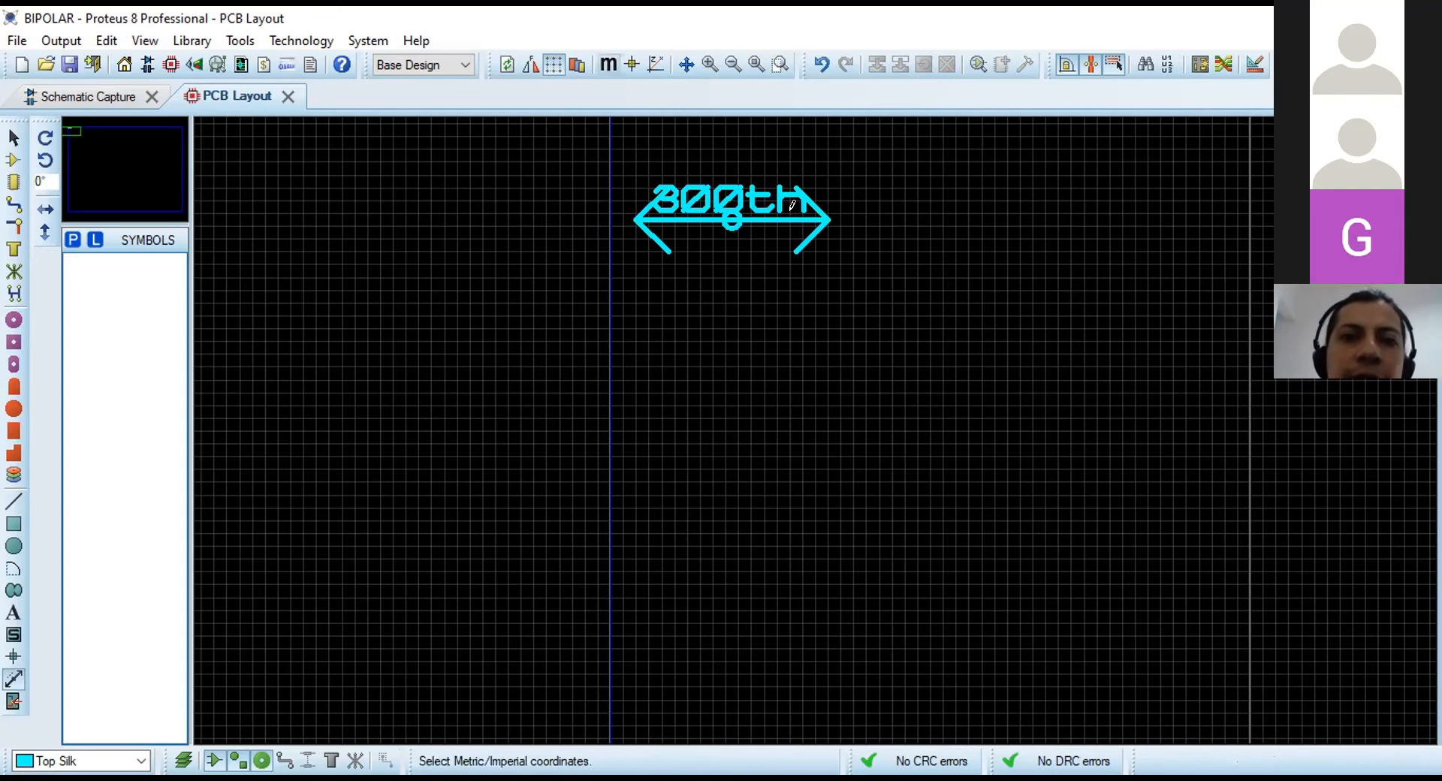
Compare the dimension's length in millimetres and thou.
key("m")
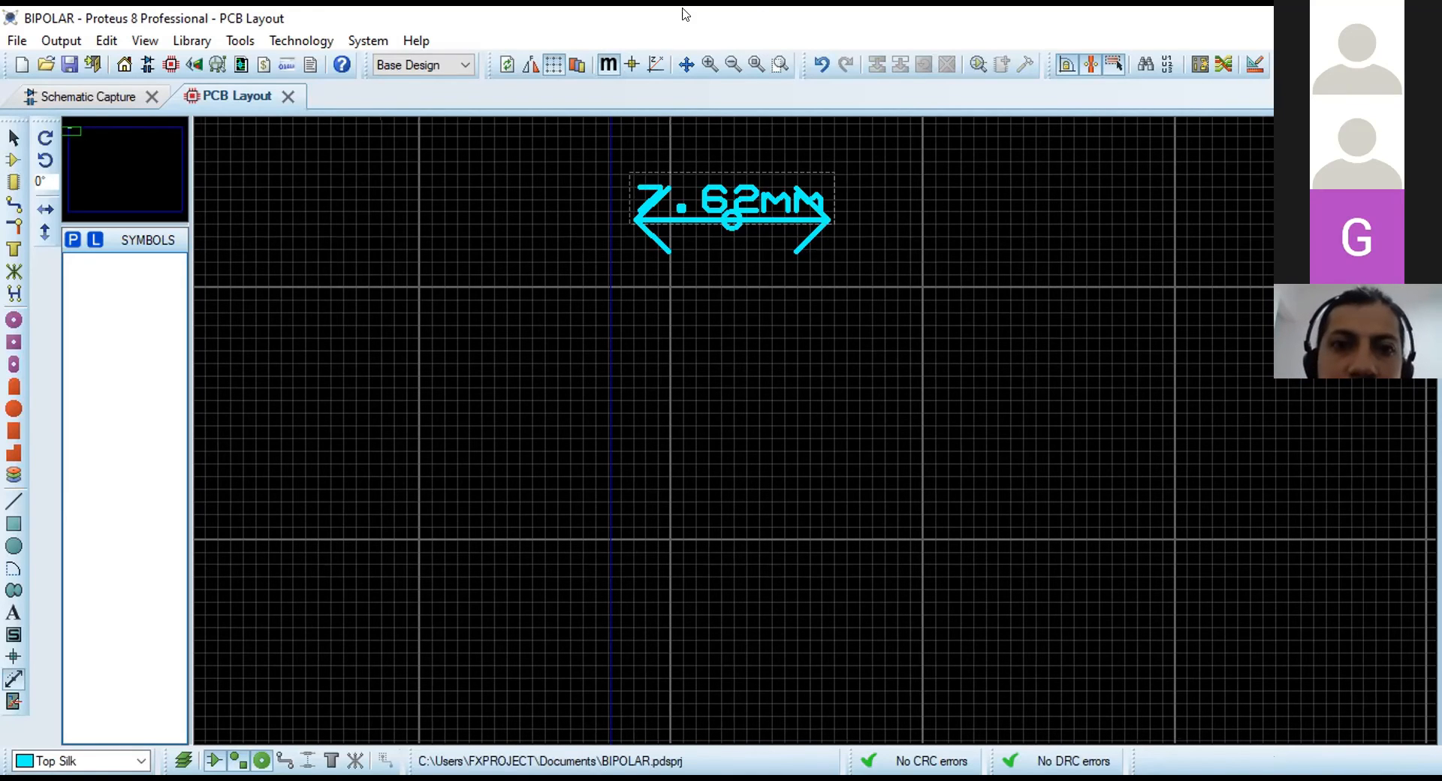
key("m")
key("m")
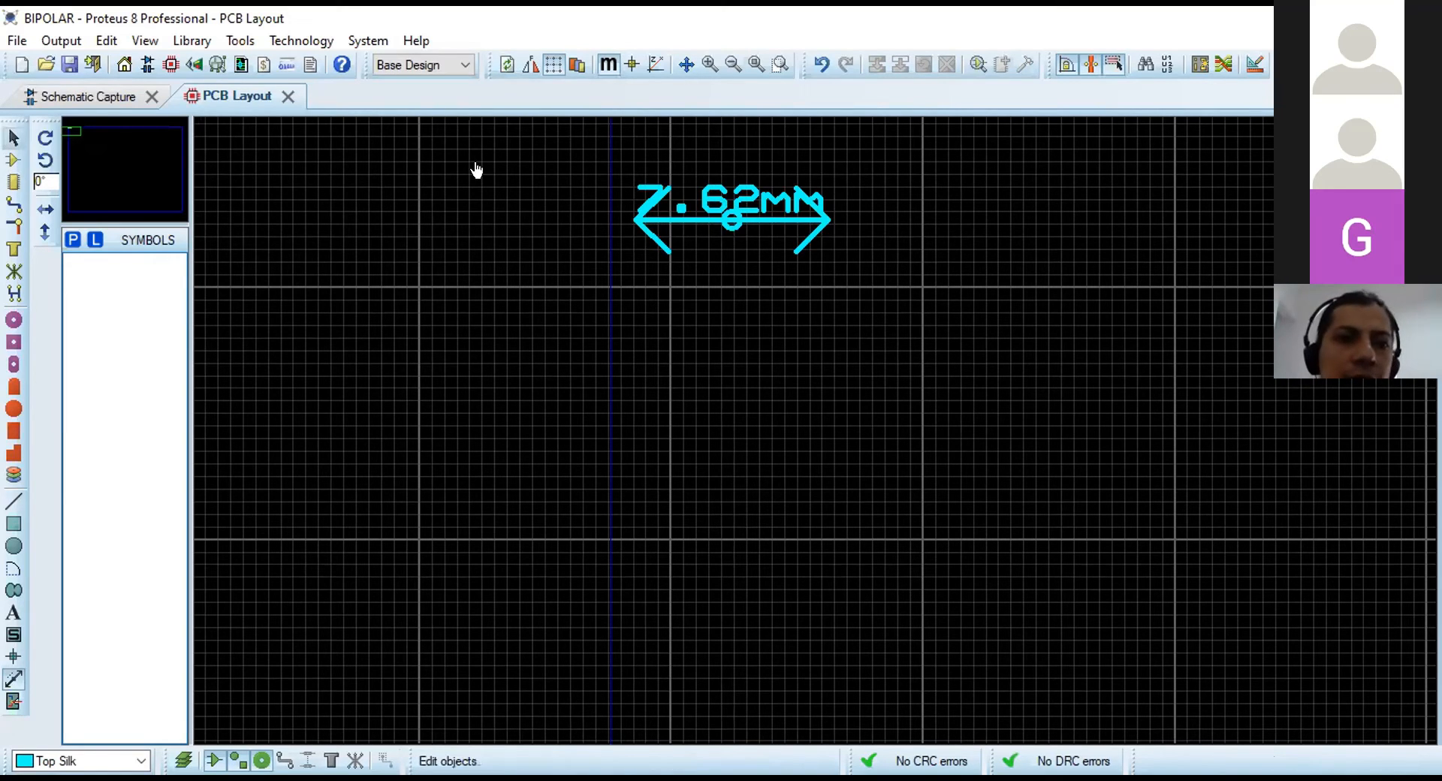
Select the dimension and move its text label up, clear of the arrow line.
key("Escape")
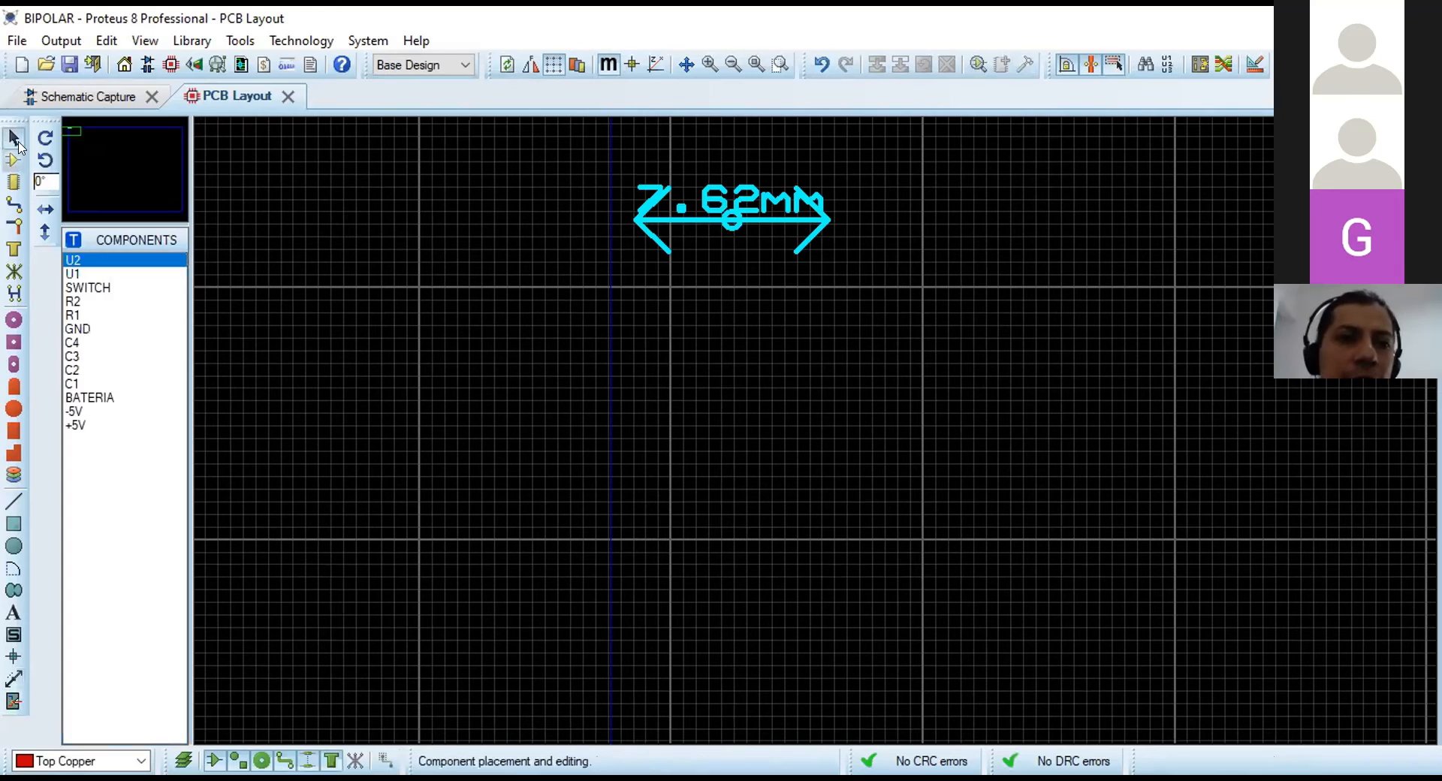
left_click(10, 687)
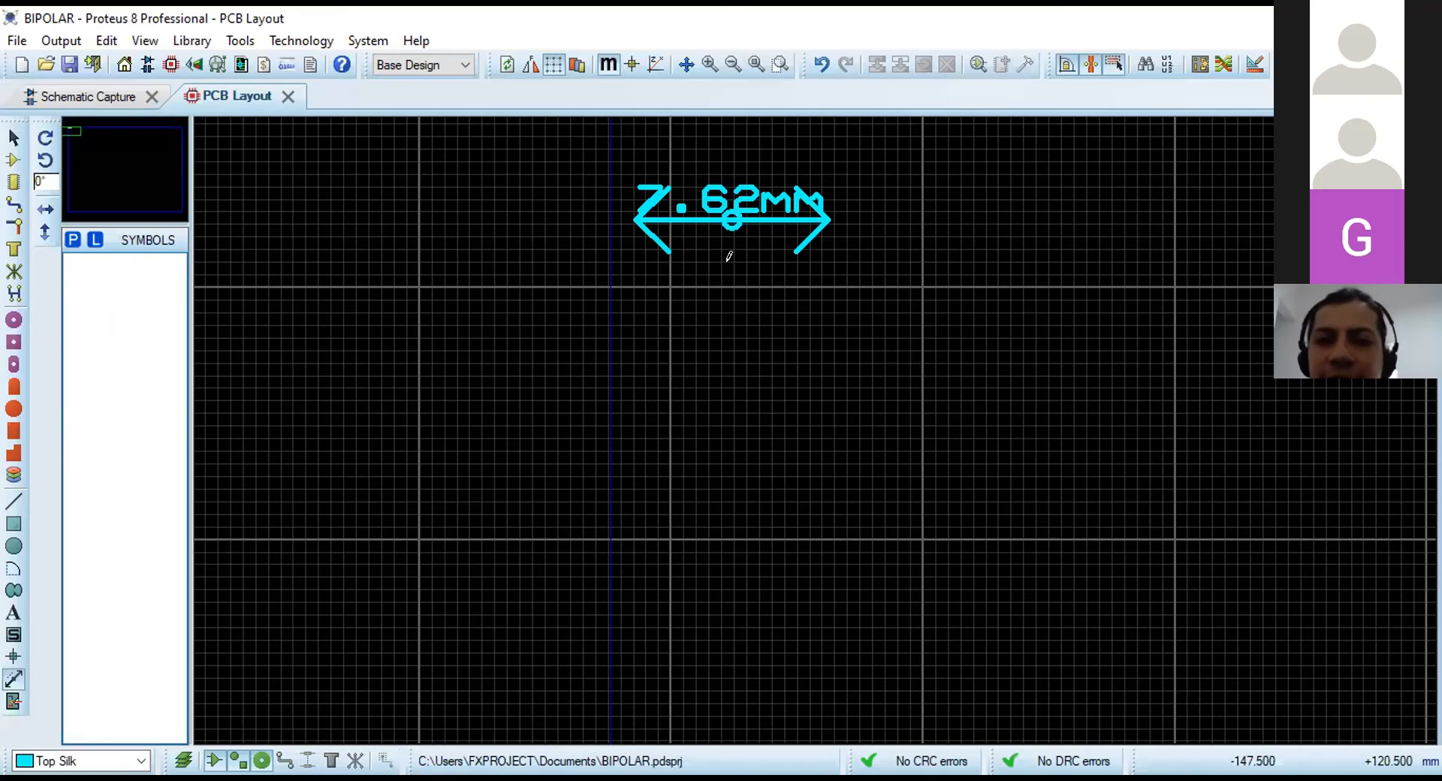
left_click(13, 139)
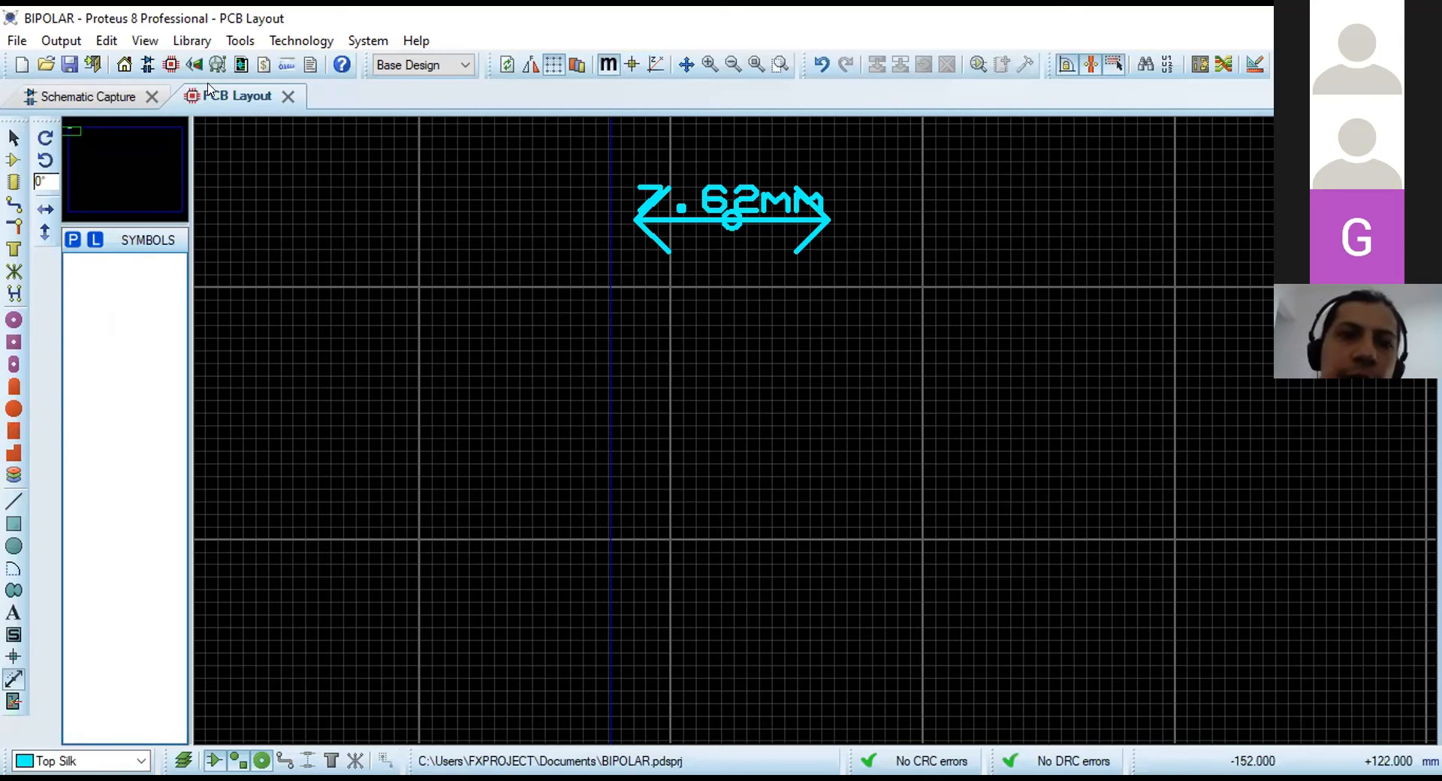
left_click(719, 190)
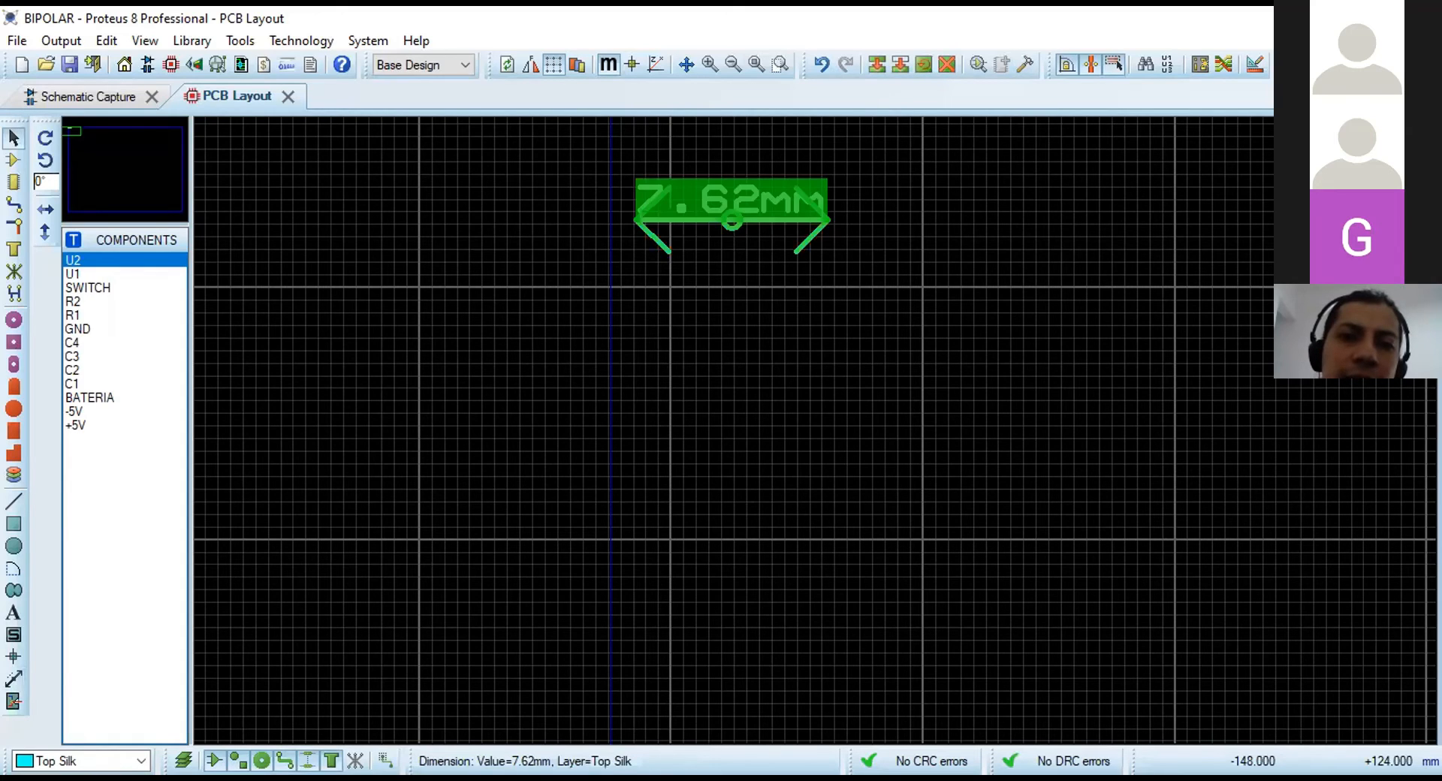
left_click_drag(719, 190, 732, 150)
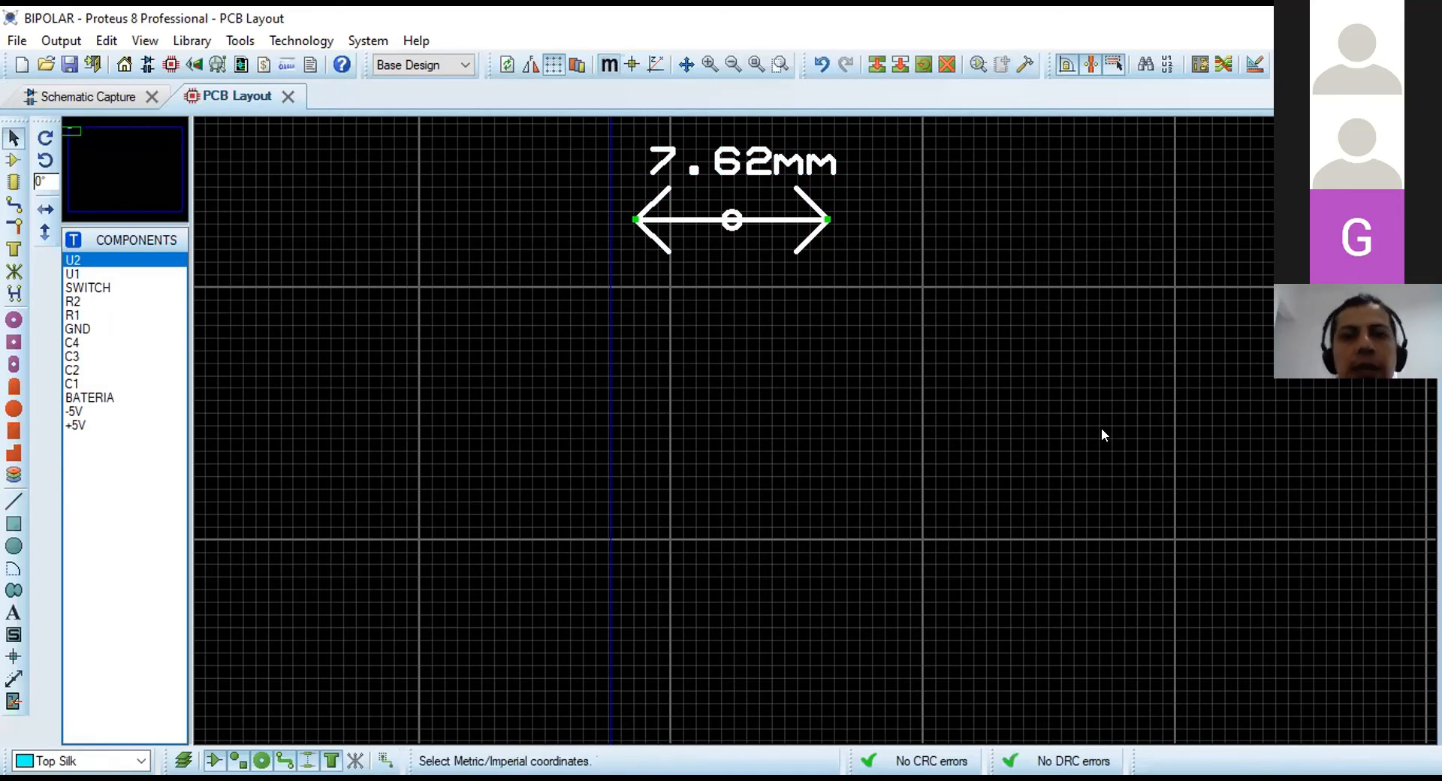
Switch back to imperial units, shift the dimension about 200 th to the right and set a finer grid.
key("m")
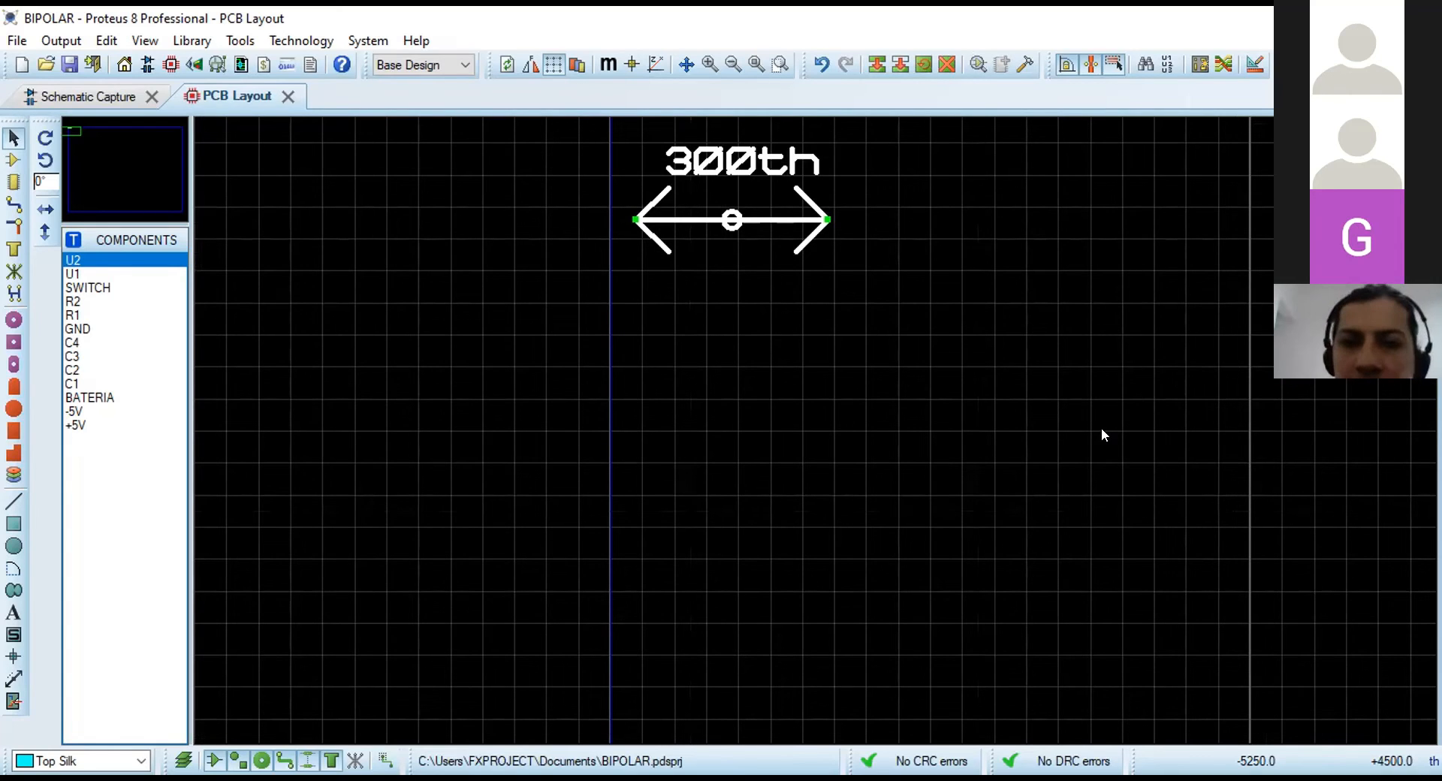
left_click(736, 221)
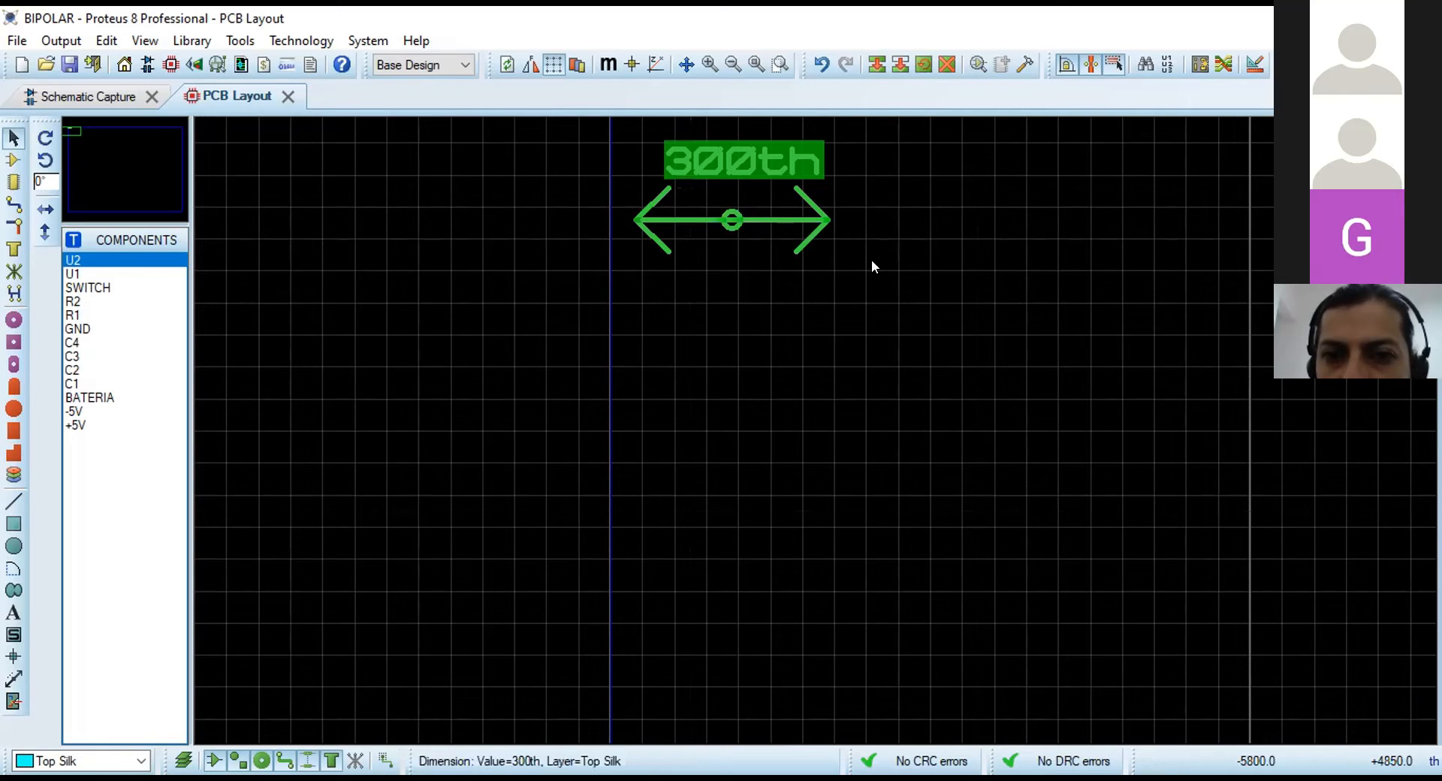
left_click_drag(732, 220, 858, 219)
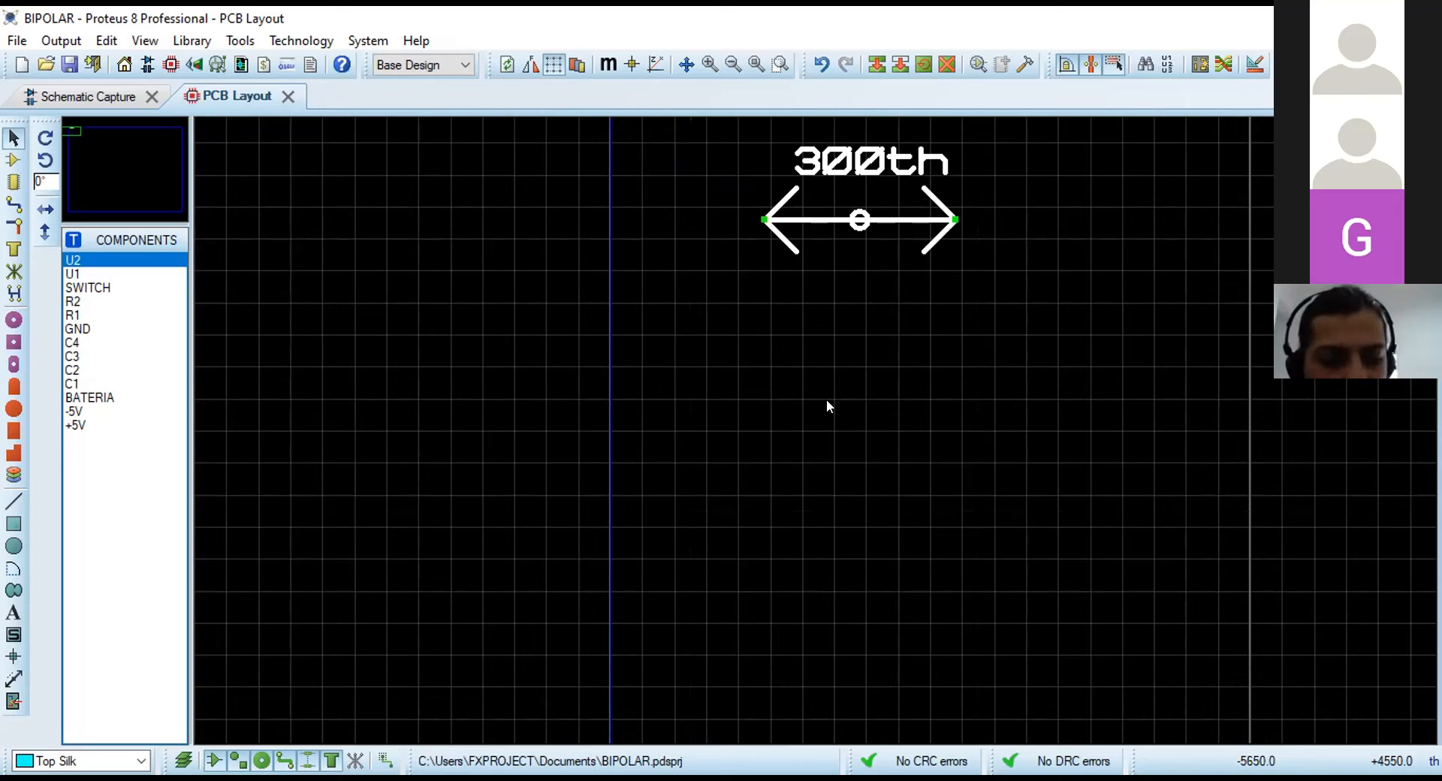
key("ctrl+F1")
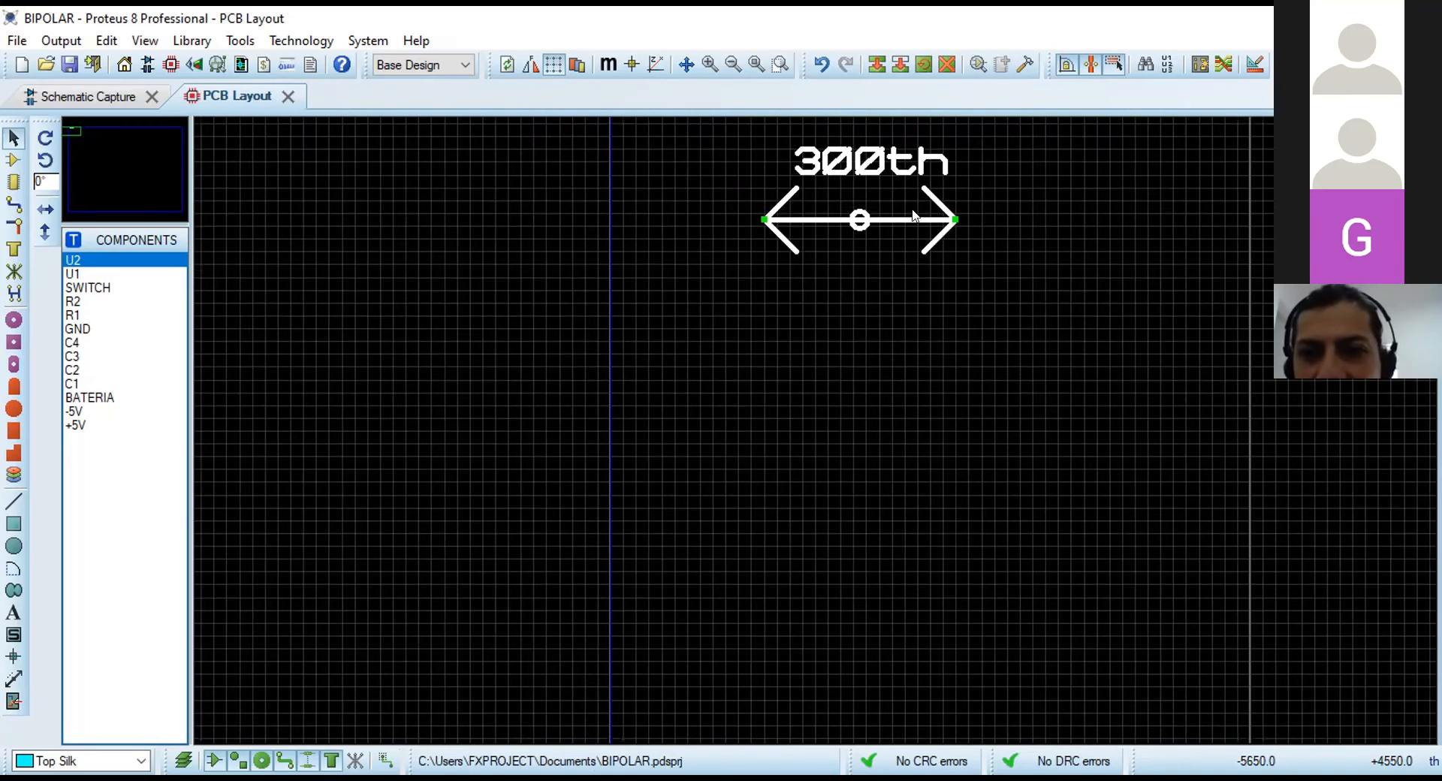
mouse_move(863, 218)
left_mouse_down()
mouse_move(846, 220)
mouse_move(885, 220)
left_mouse_up()
Delete the dimension from the upper-left area of the layout.
scroll(814, 435, "up", 1)
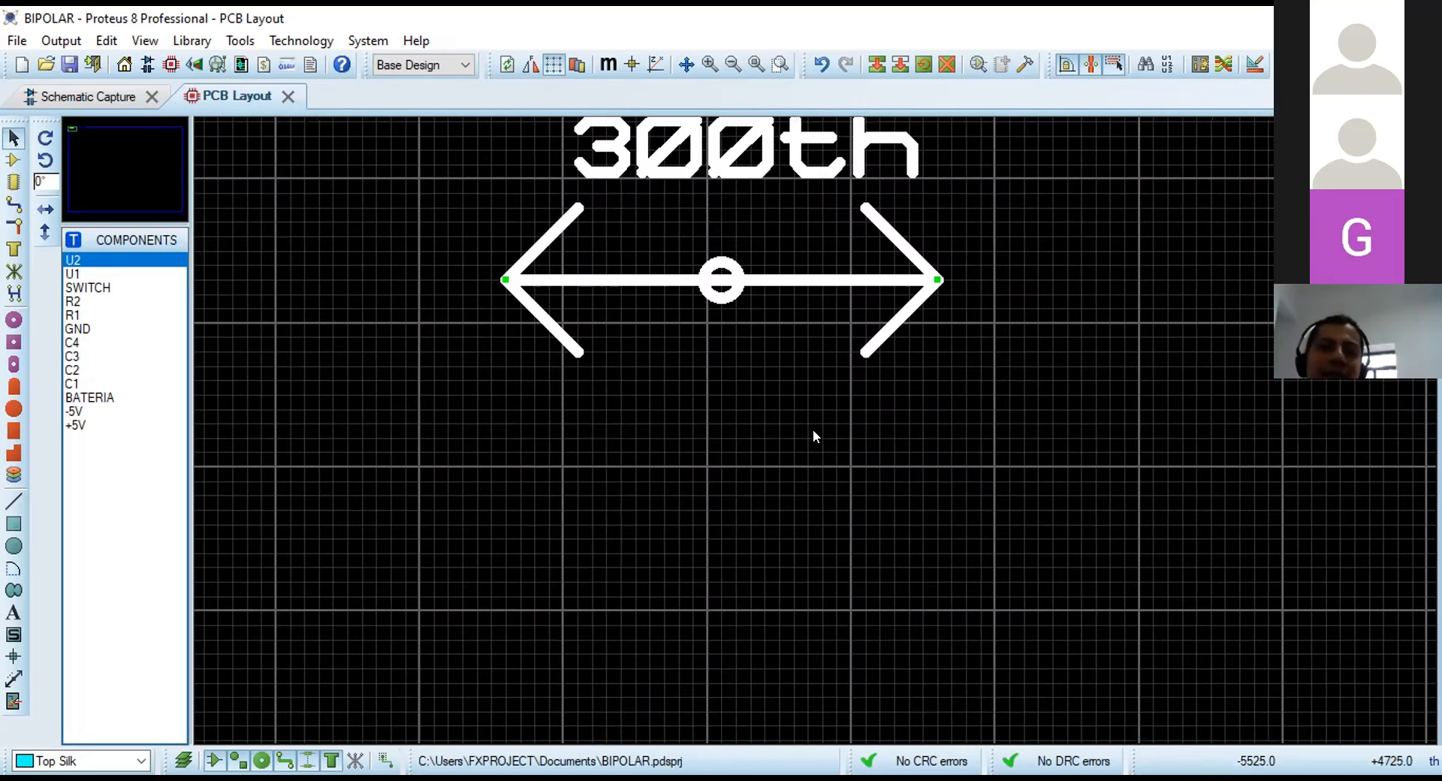
scroll(813, 435, "down", 1)
scroll(797, 435, "down", 1)
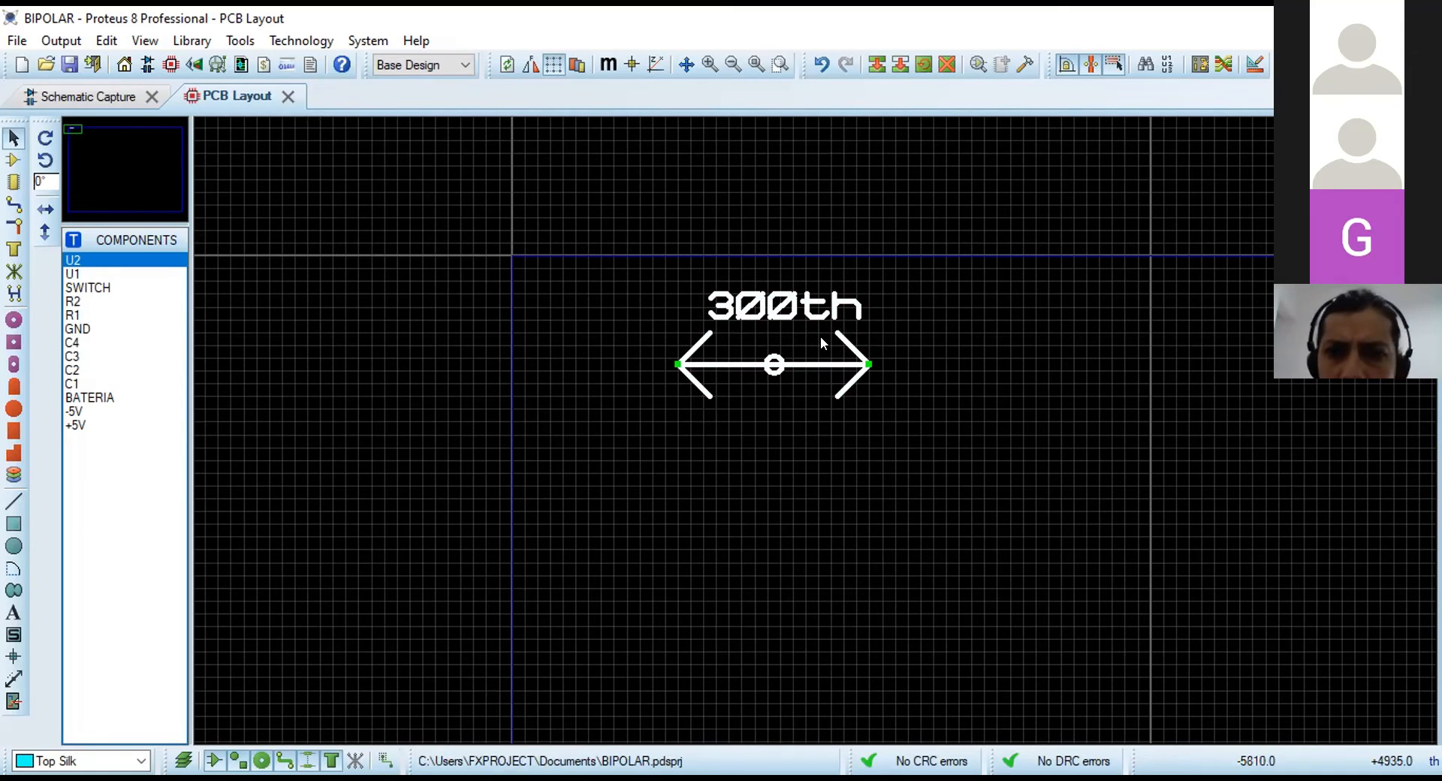
scroll(820, 336, "up", 2)
left_click(892, 388)
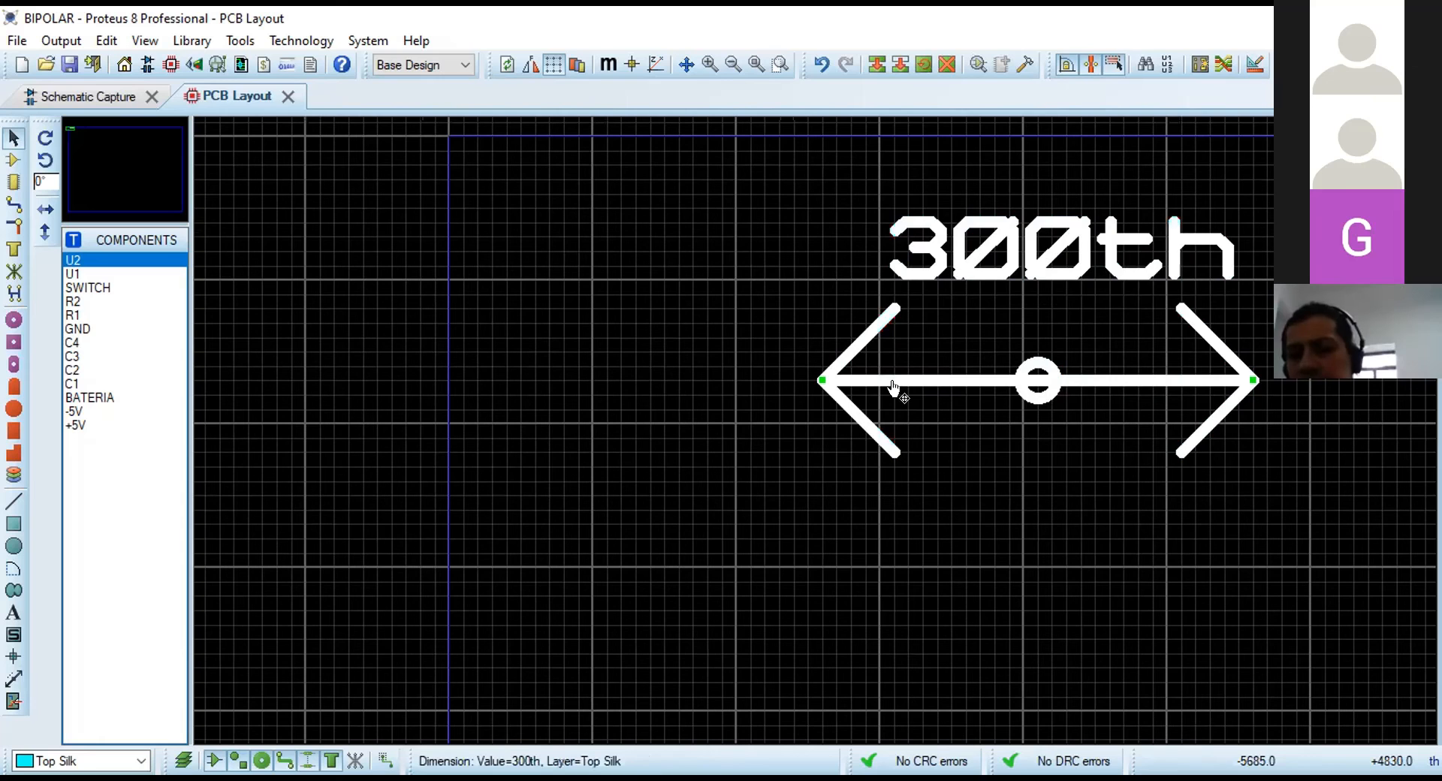
key("Delete")
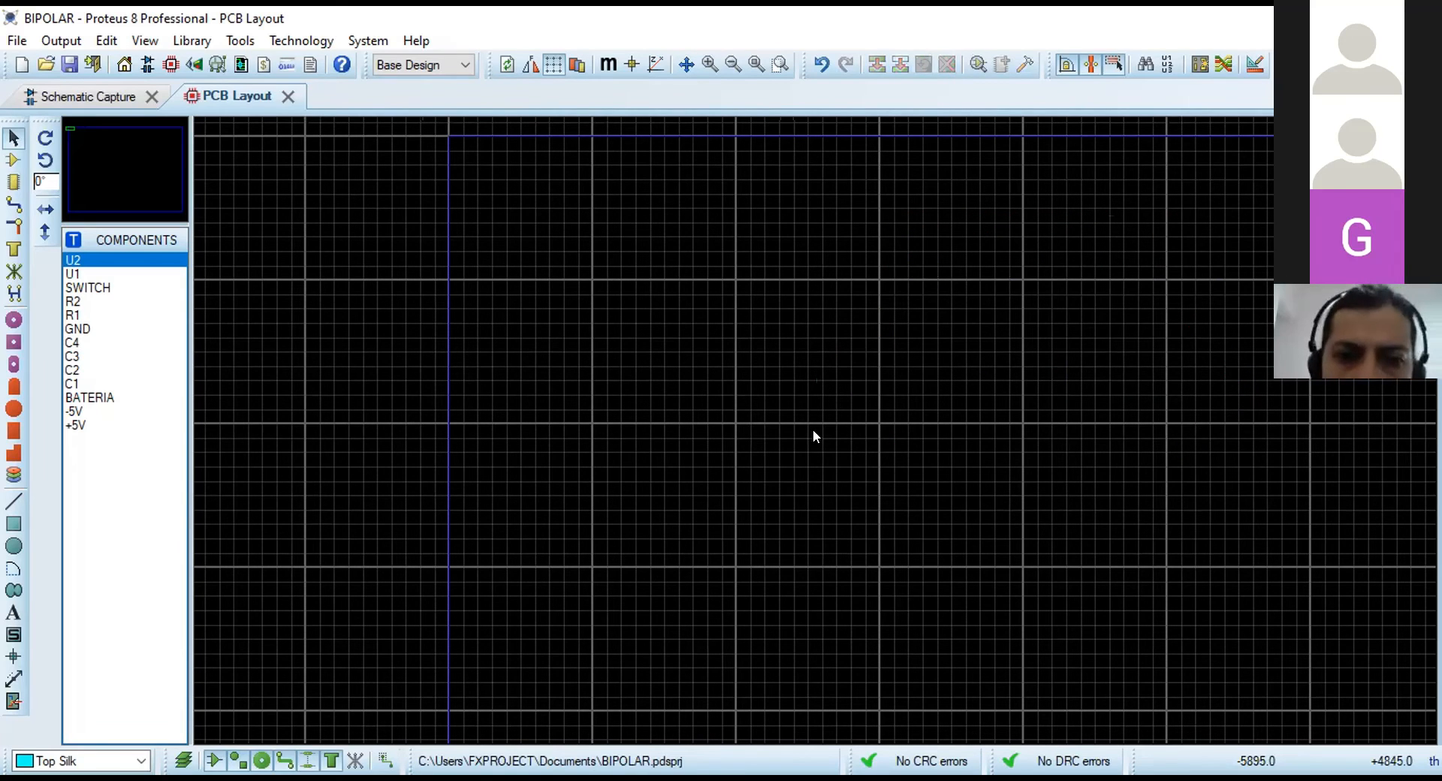
Place the BATERIA terminal block (TBLOCK-I2) just inside the upper-left corner of the work area.
scroll(835, 399, "down", 1)
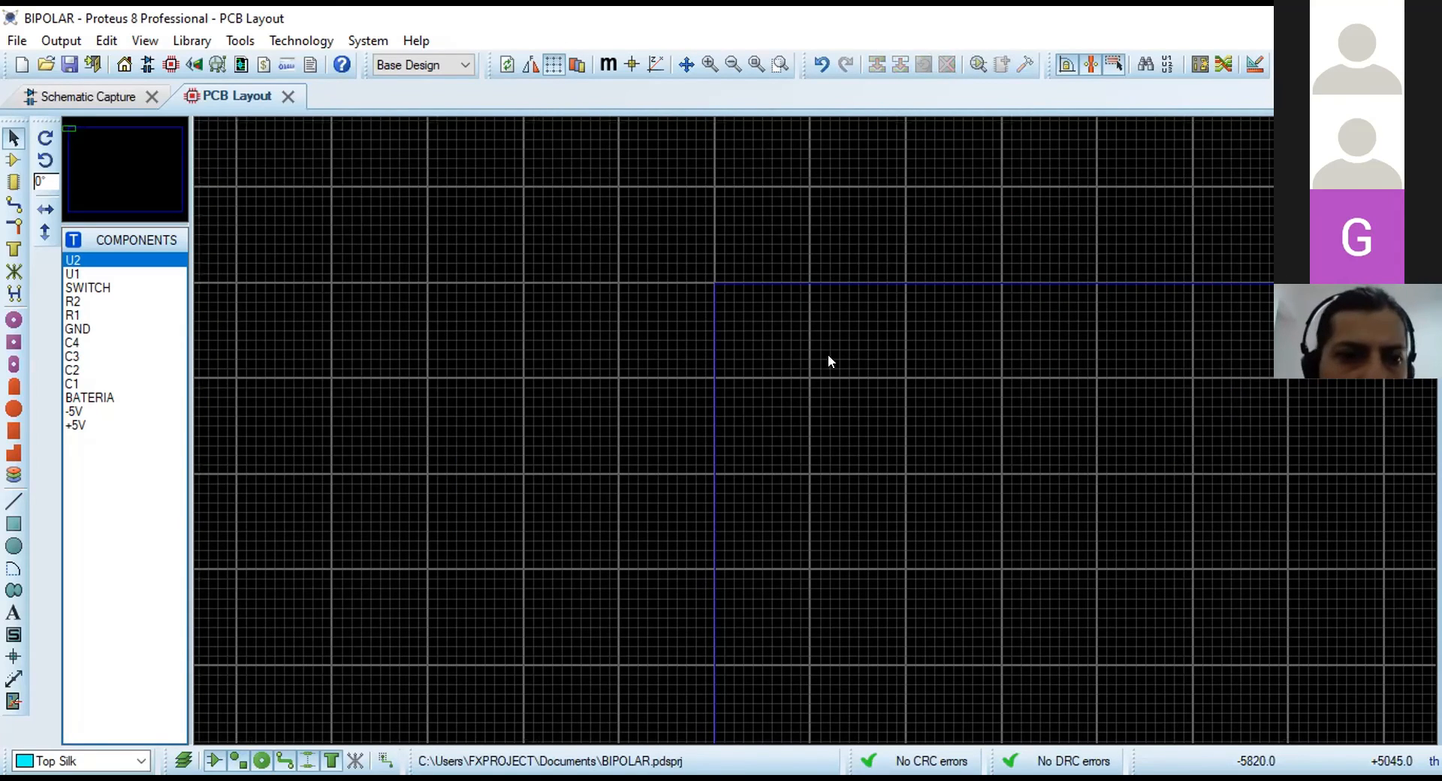
scroll(812, 435, "up", 3)
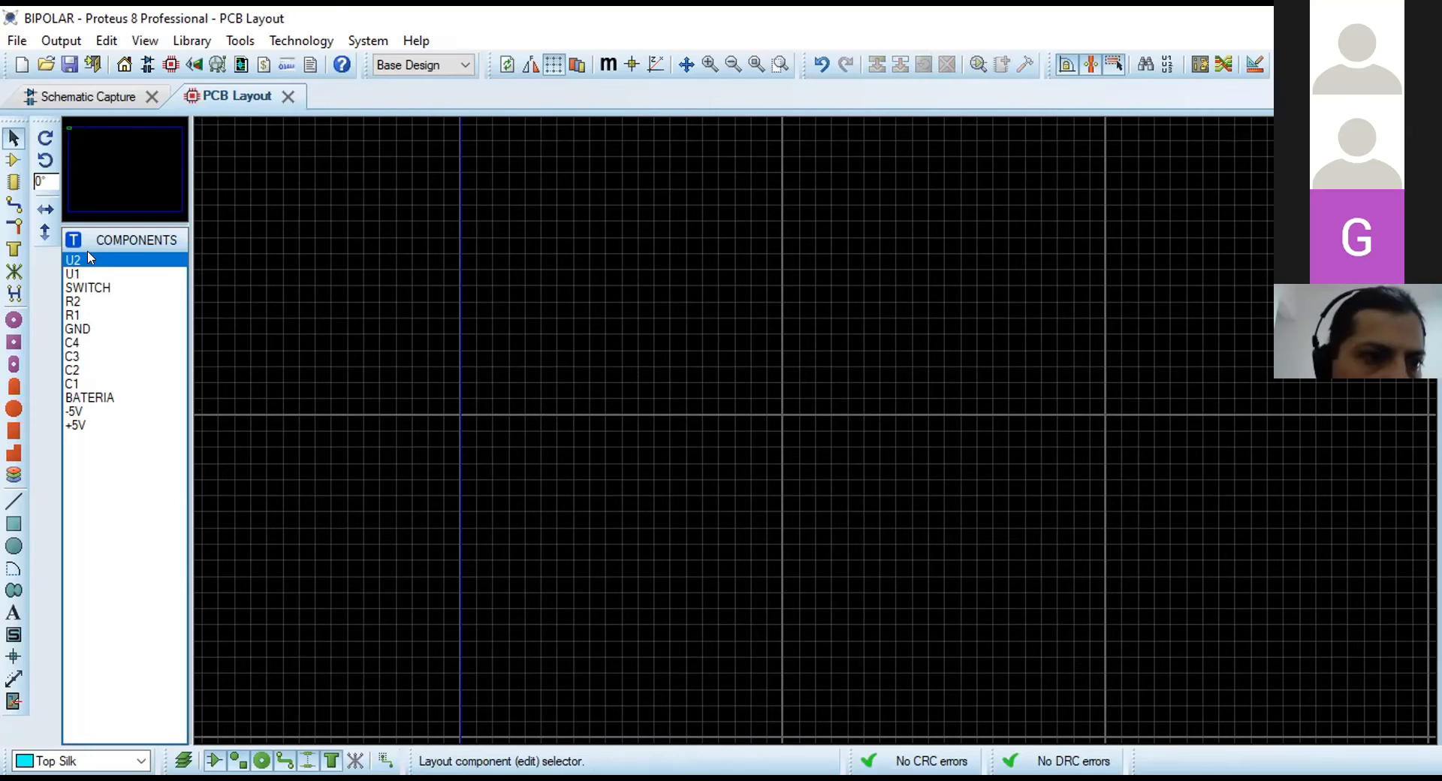
left_click(73, 395)
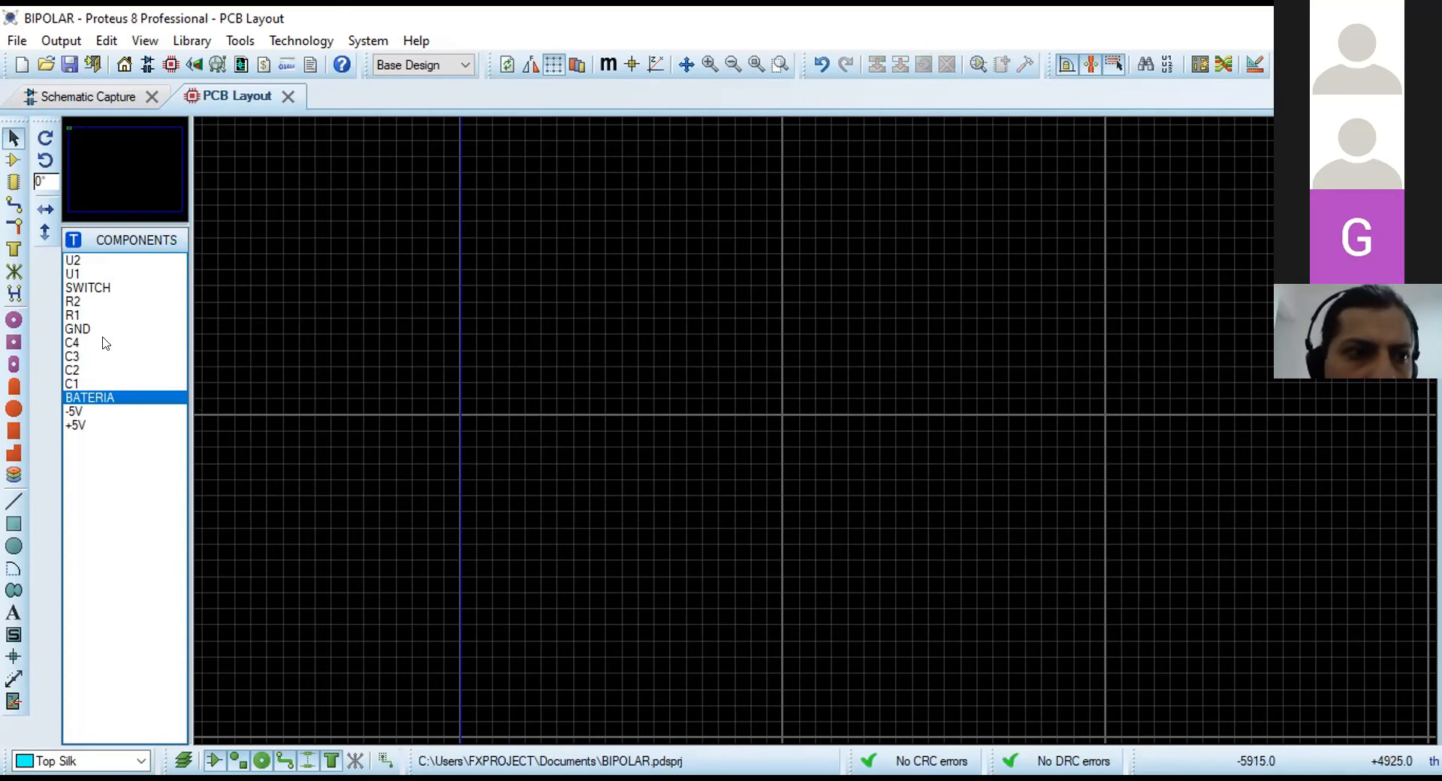
left_click(14, 159)
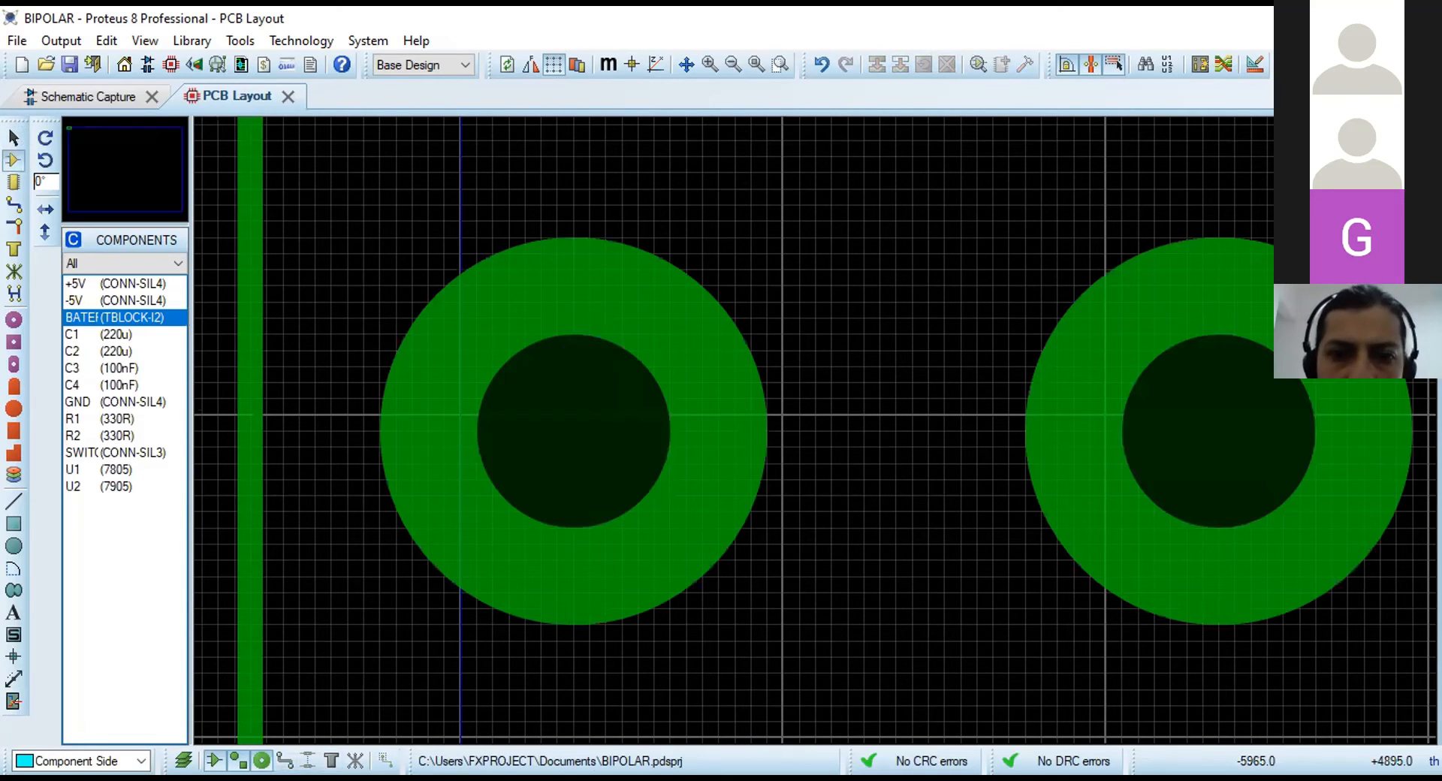
scroll(782, 414, "down", 3)
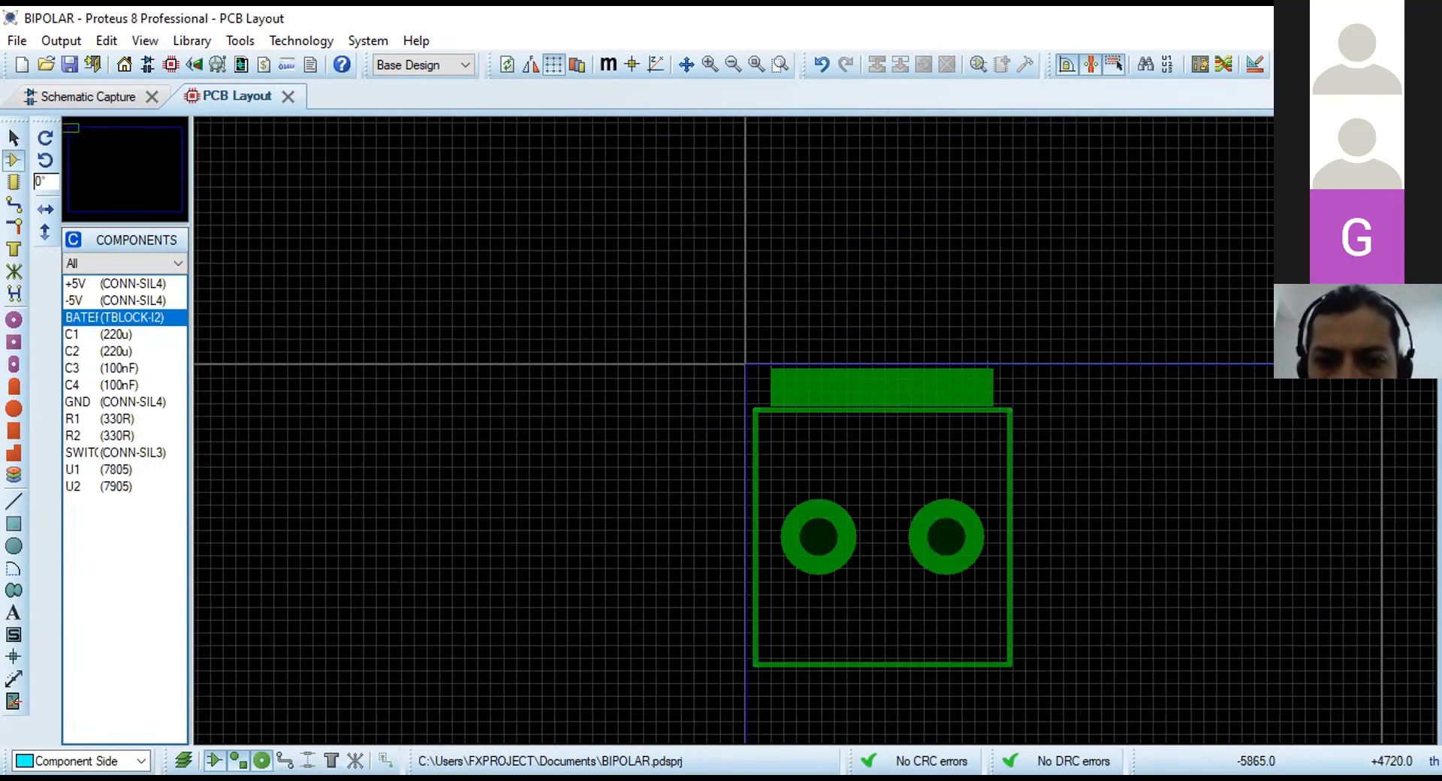
scroll(813, 428, "down", 2)
left_click(830, 454)
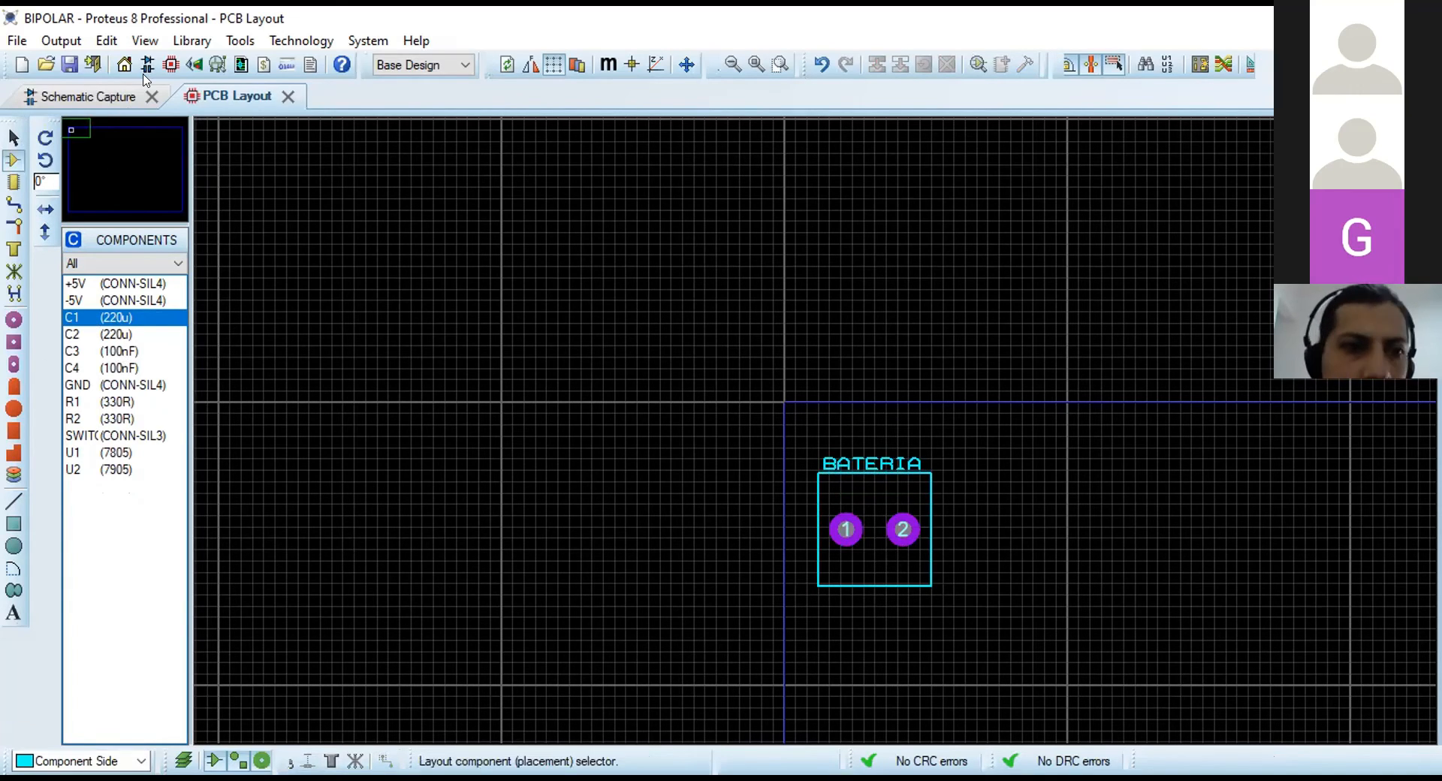
Check the input side of the schematic to see which component follows the battery, and return to the PCB layout.
left_click(88, 97)
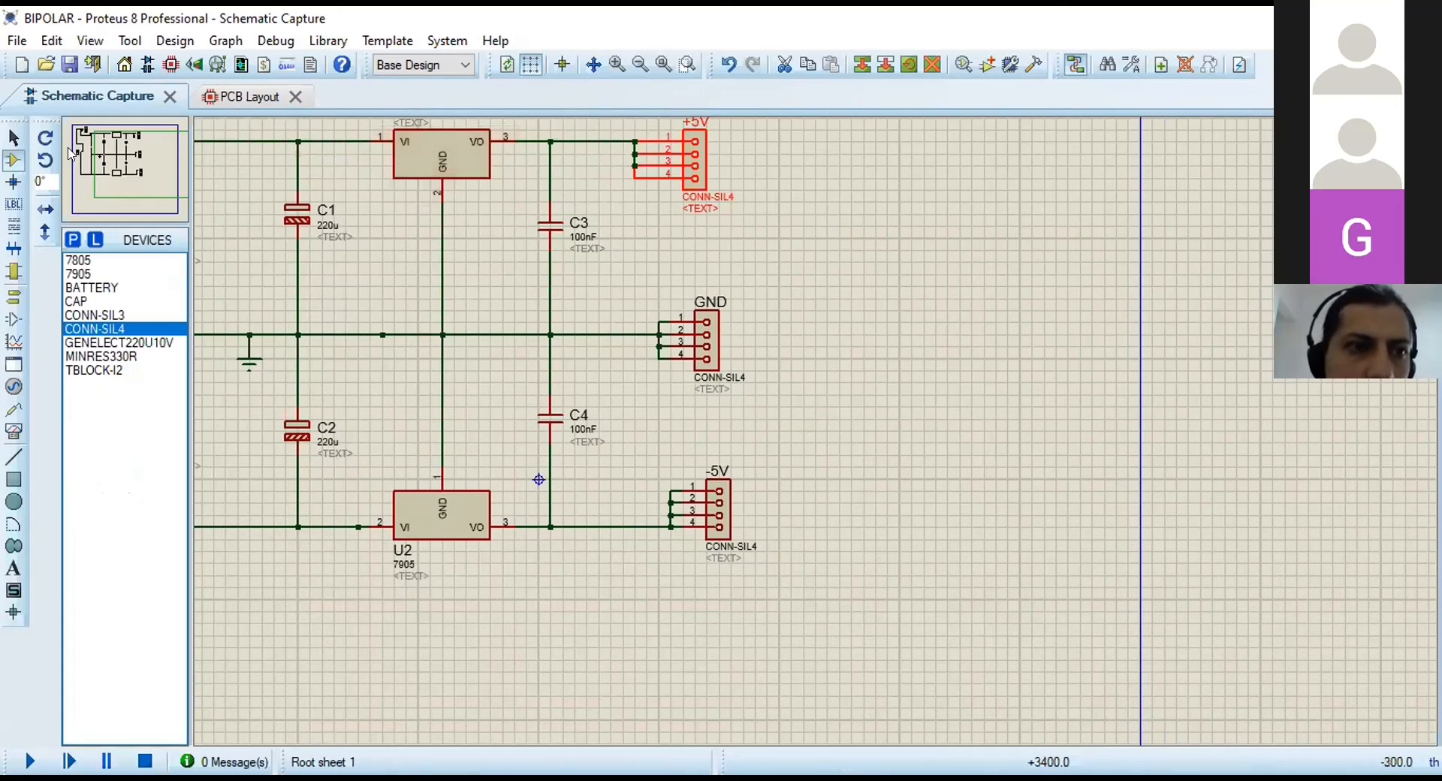
left_click(112, 154)
left_click(118, 157)
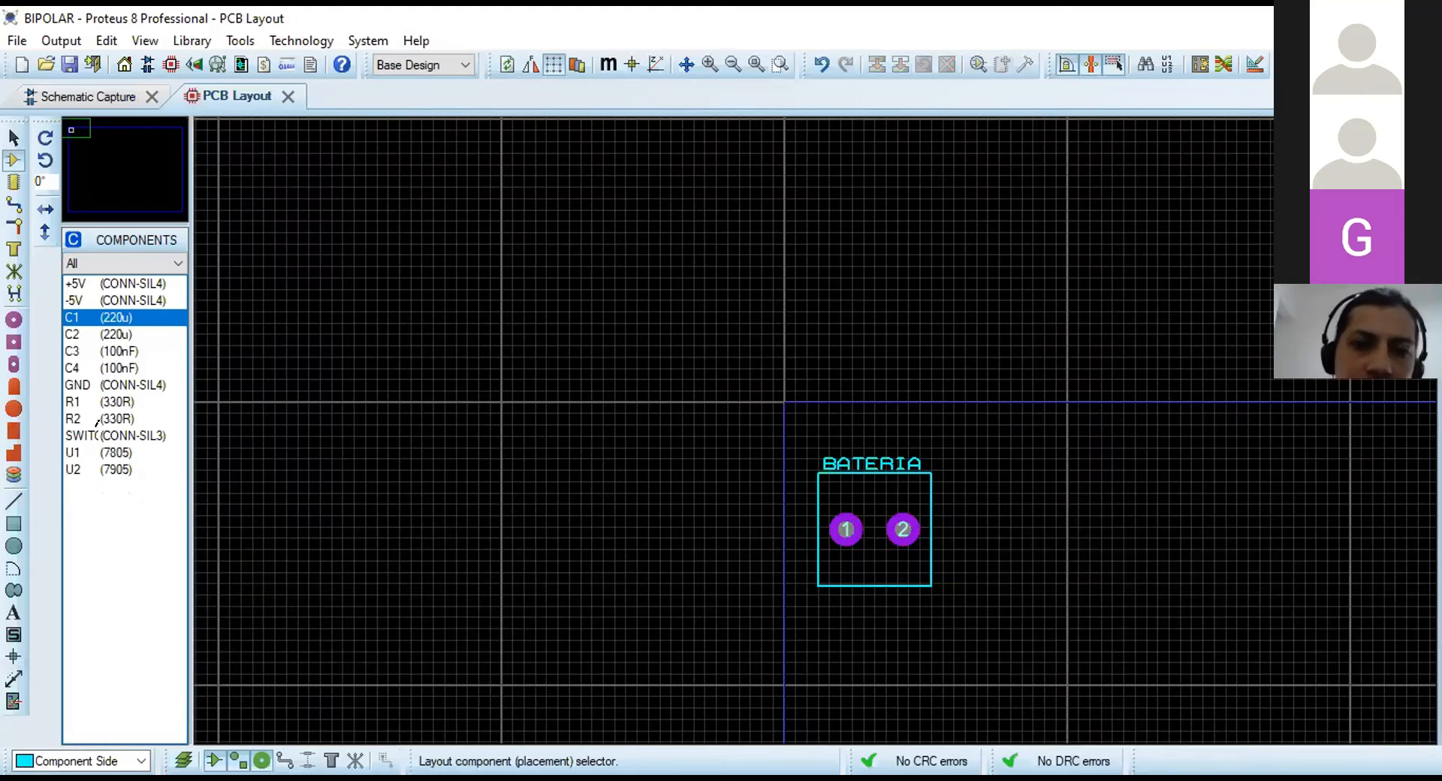
Place the SWITCH header (CONN-SIL3) to the right of the BATERIA block and select it.
left_click(96, 434)
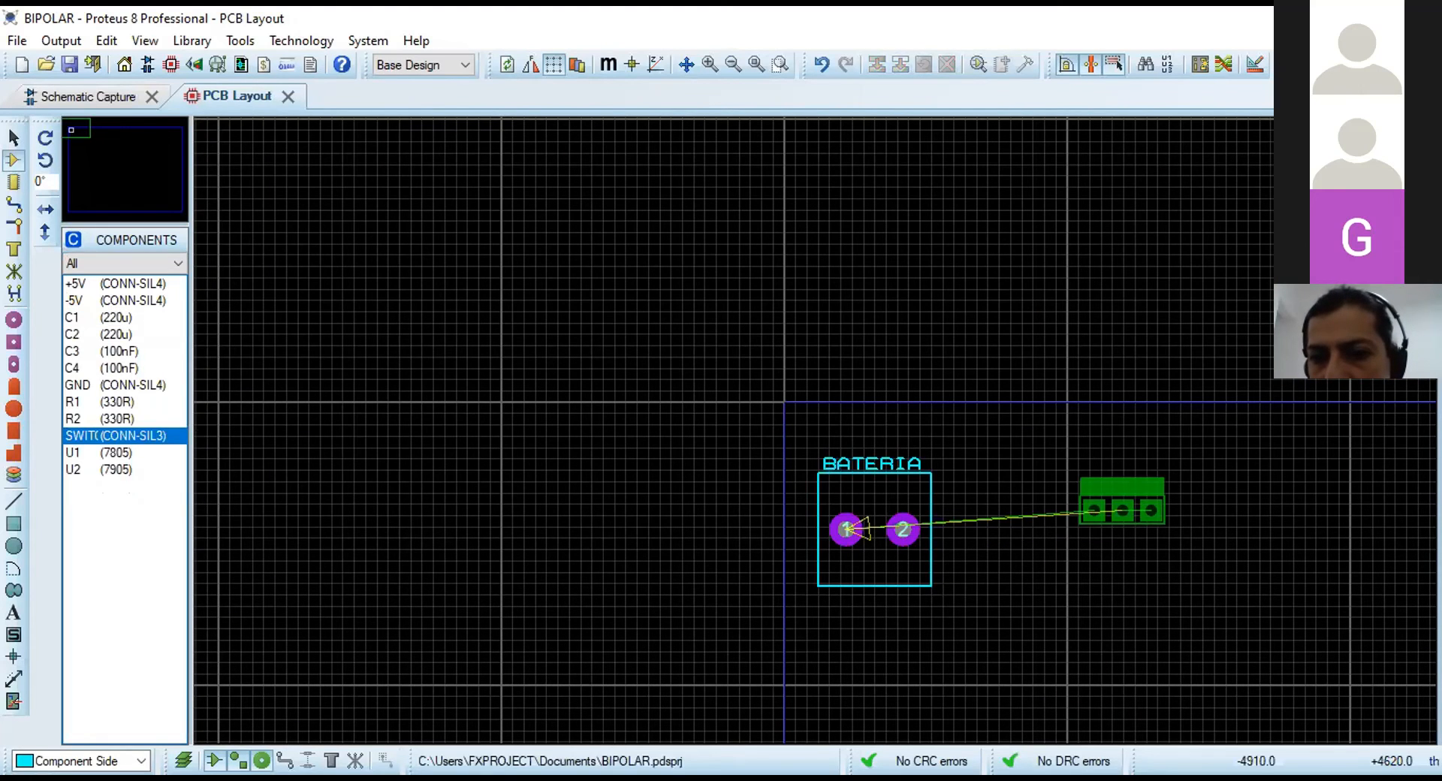
left_click(1030, 473)
left_click(1126, 528)
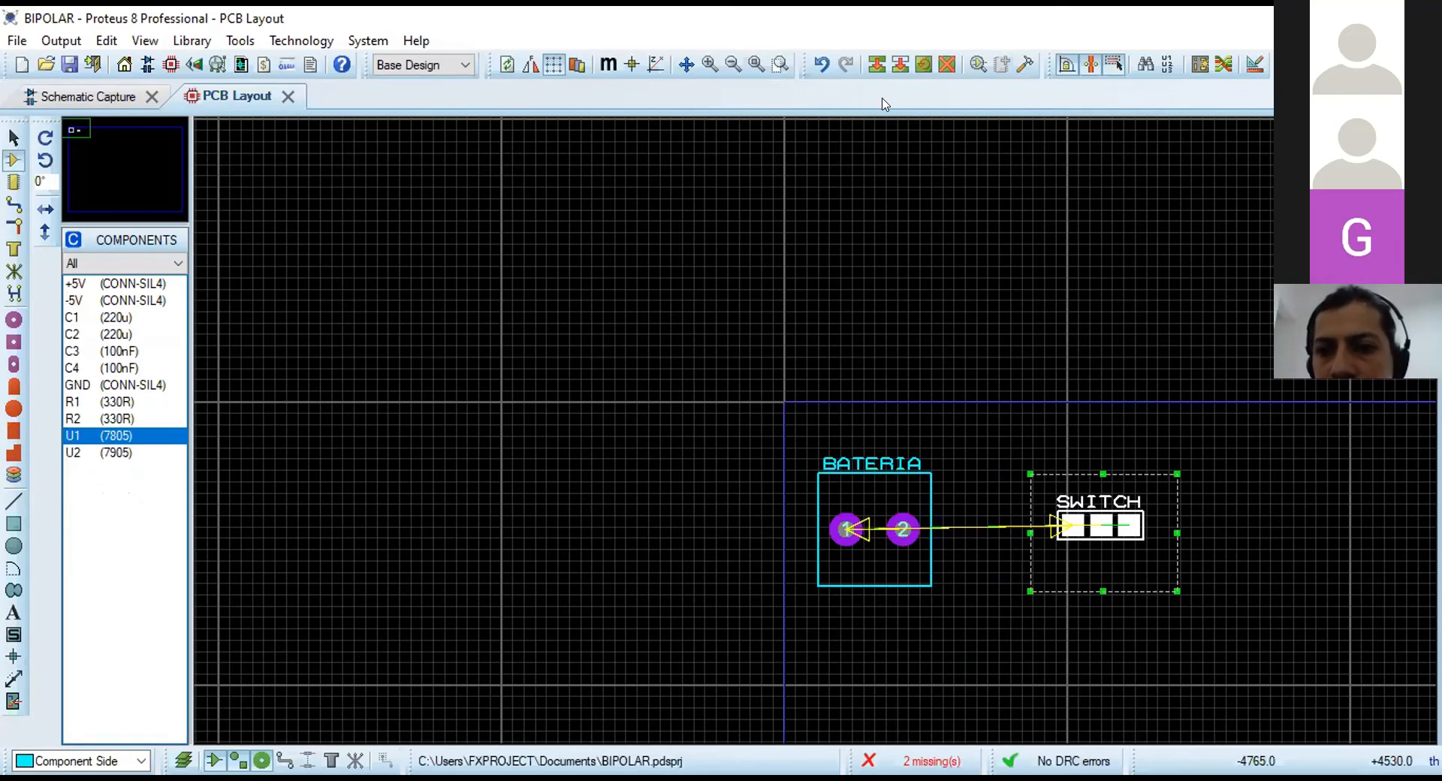
Rotate the SWITCH header 90° clockwise and move it closer to the BATERIA block, level with its pads.
key("KP_Subtract")
left_click_drag(1109, 530, 1052, 530)
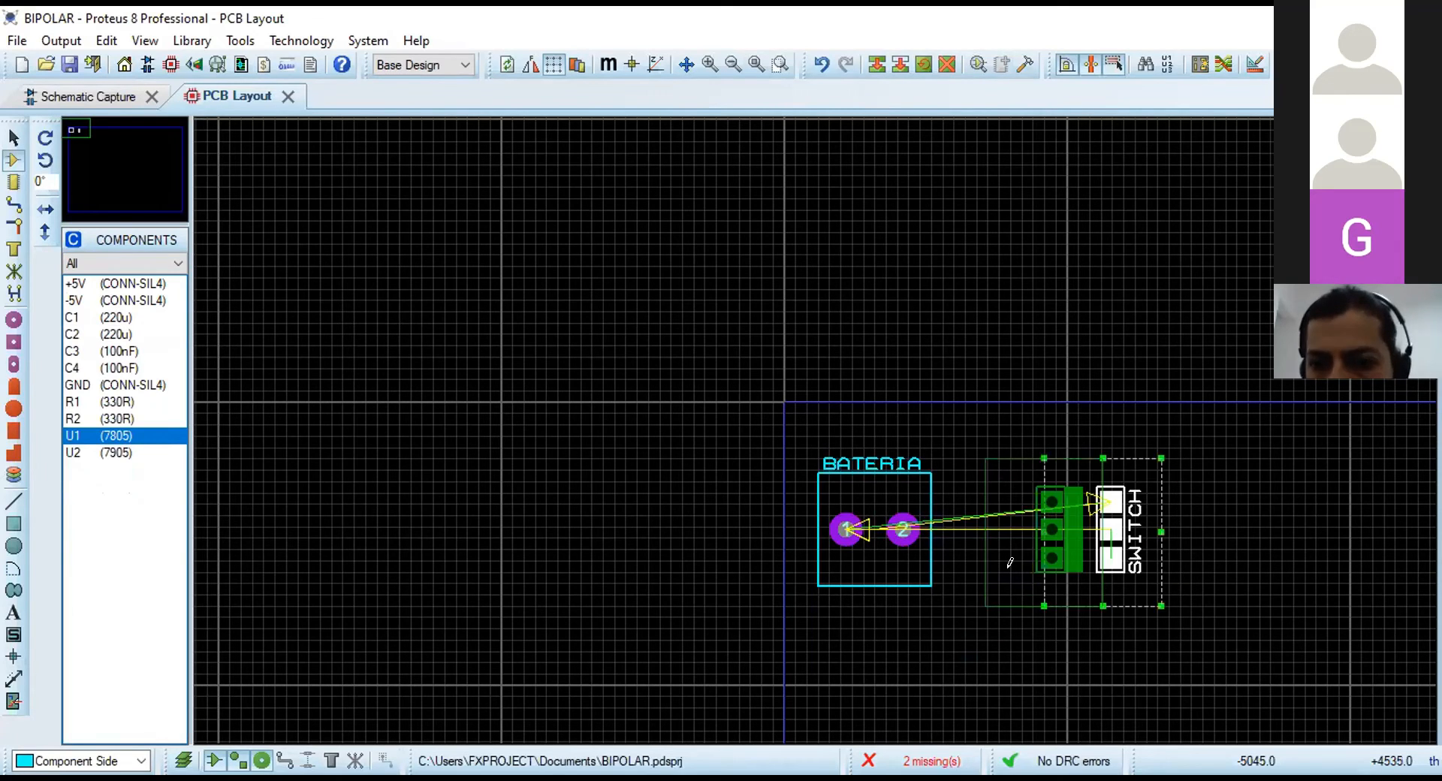
left_click(928, 583)
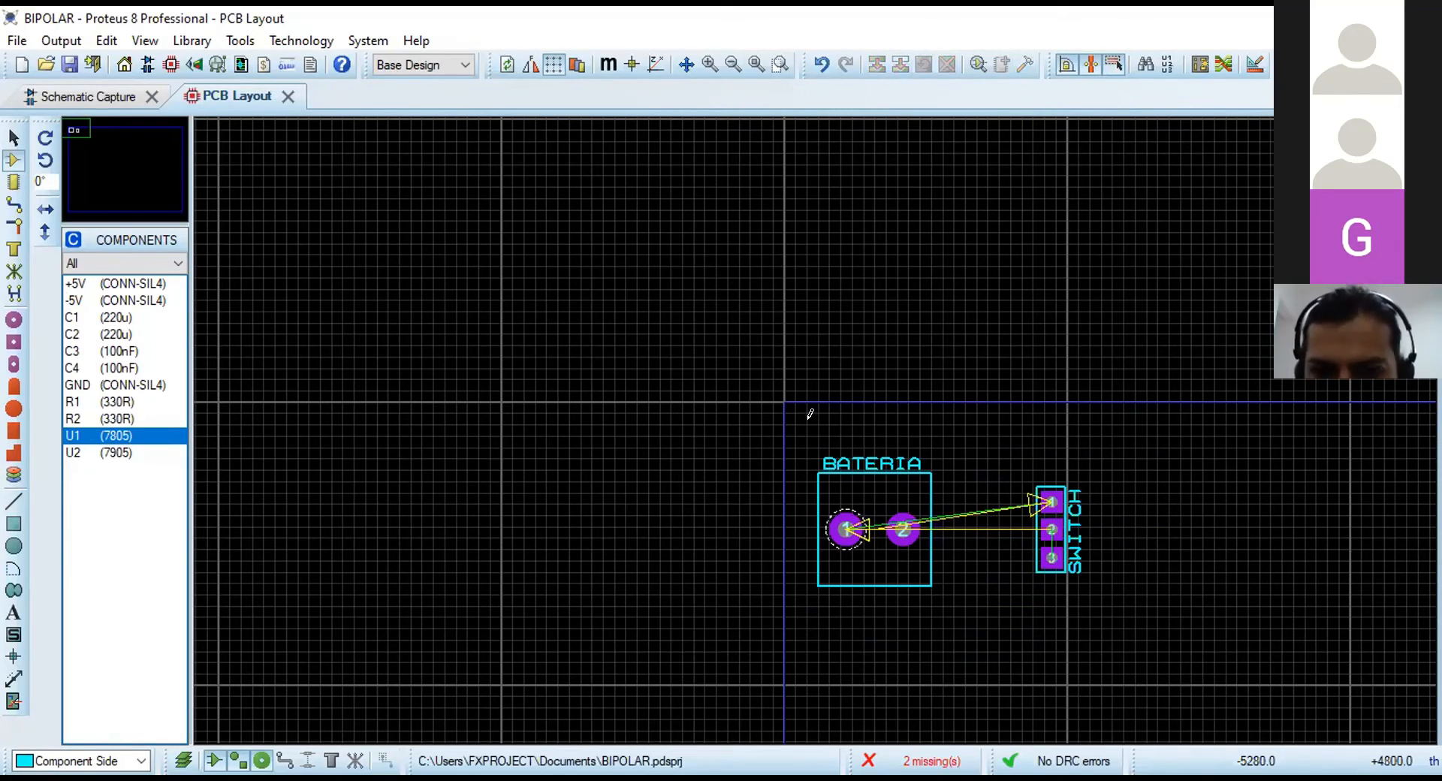
scroll(673, 225, "up", 2)
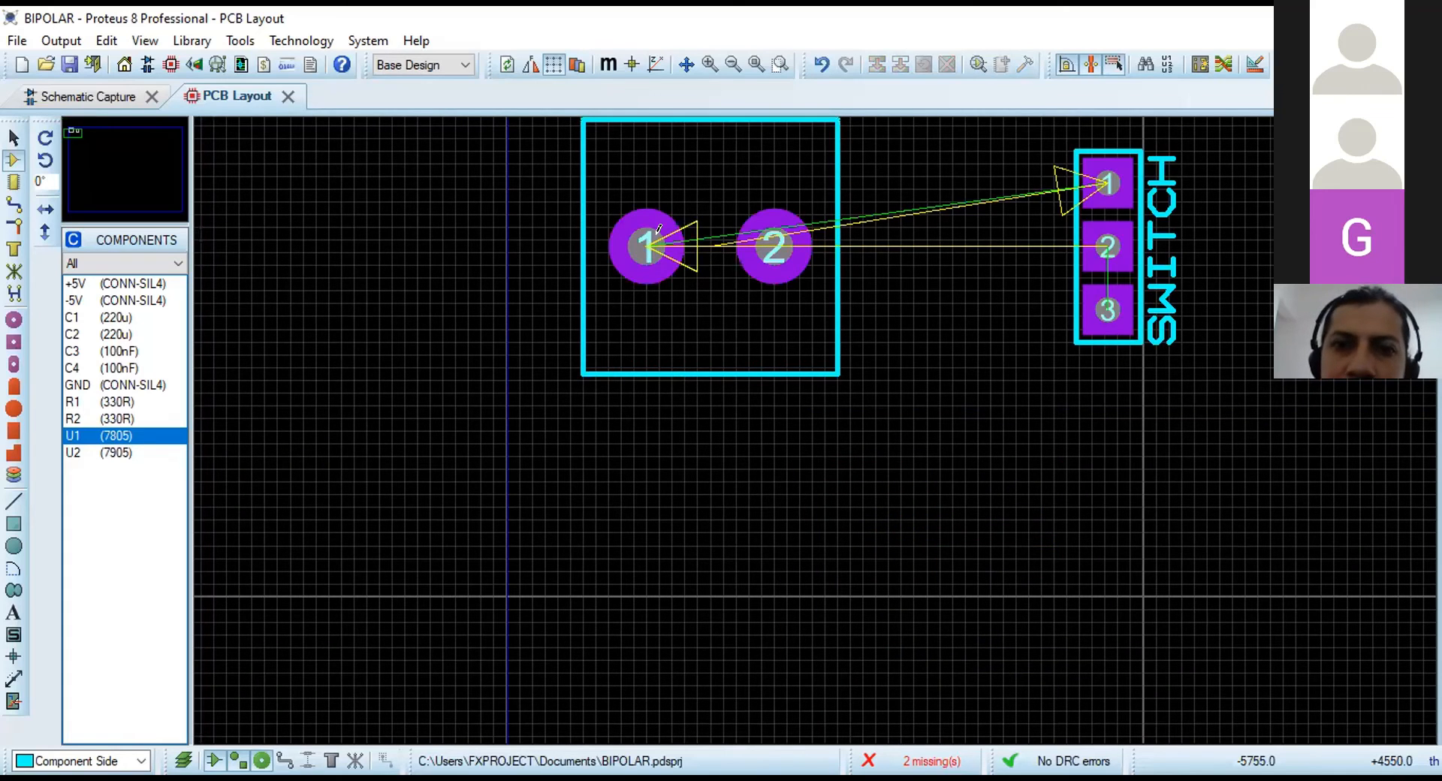
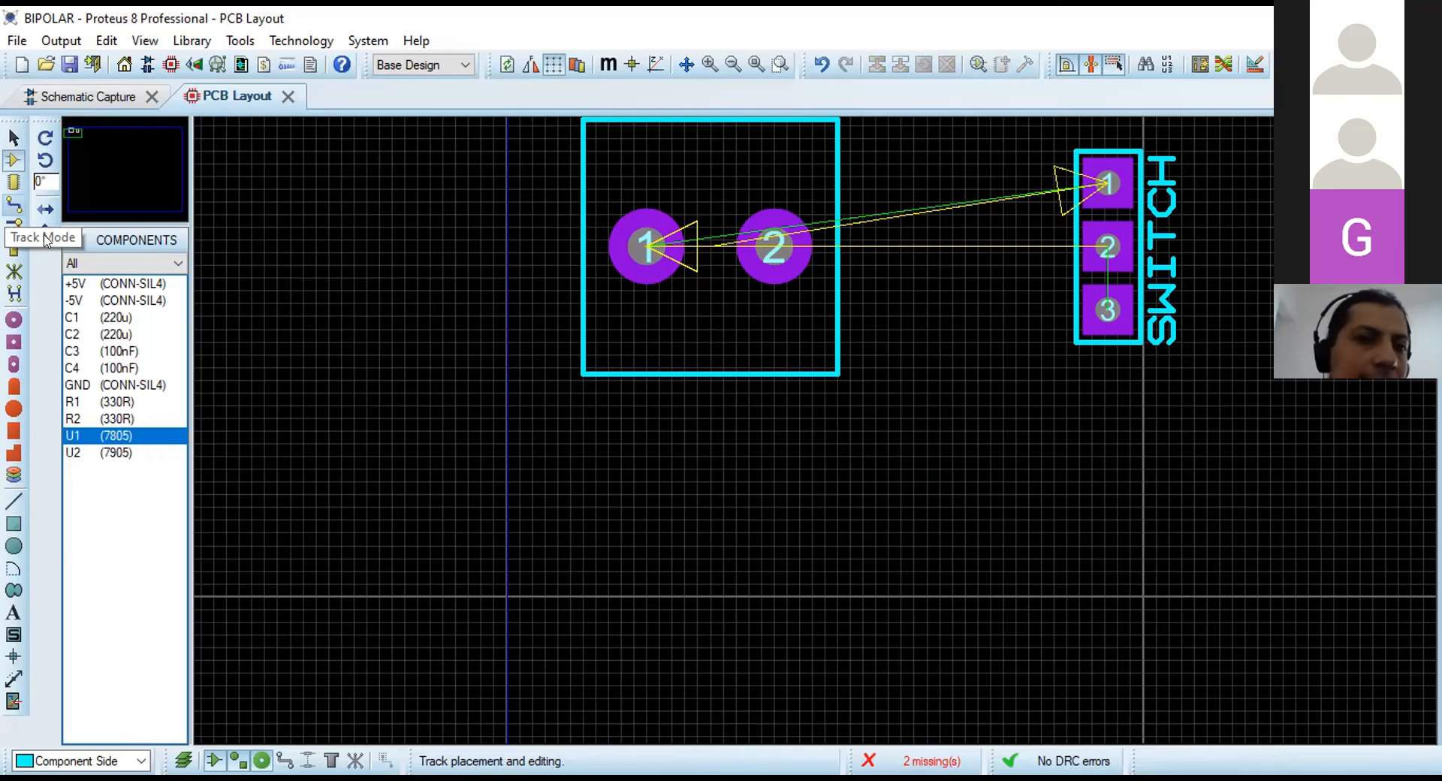
Set the width of the DEFAULT trace style to 40th for the tracks.
left_click(13, 205)
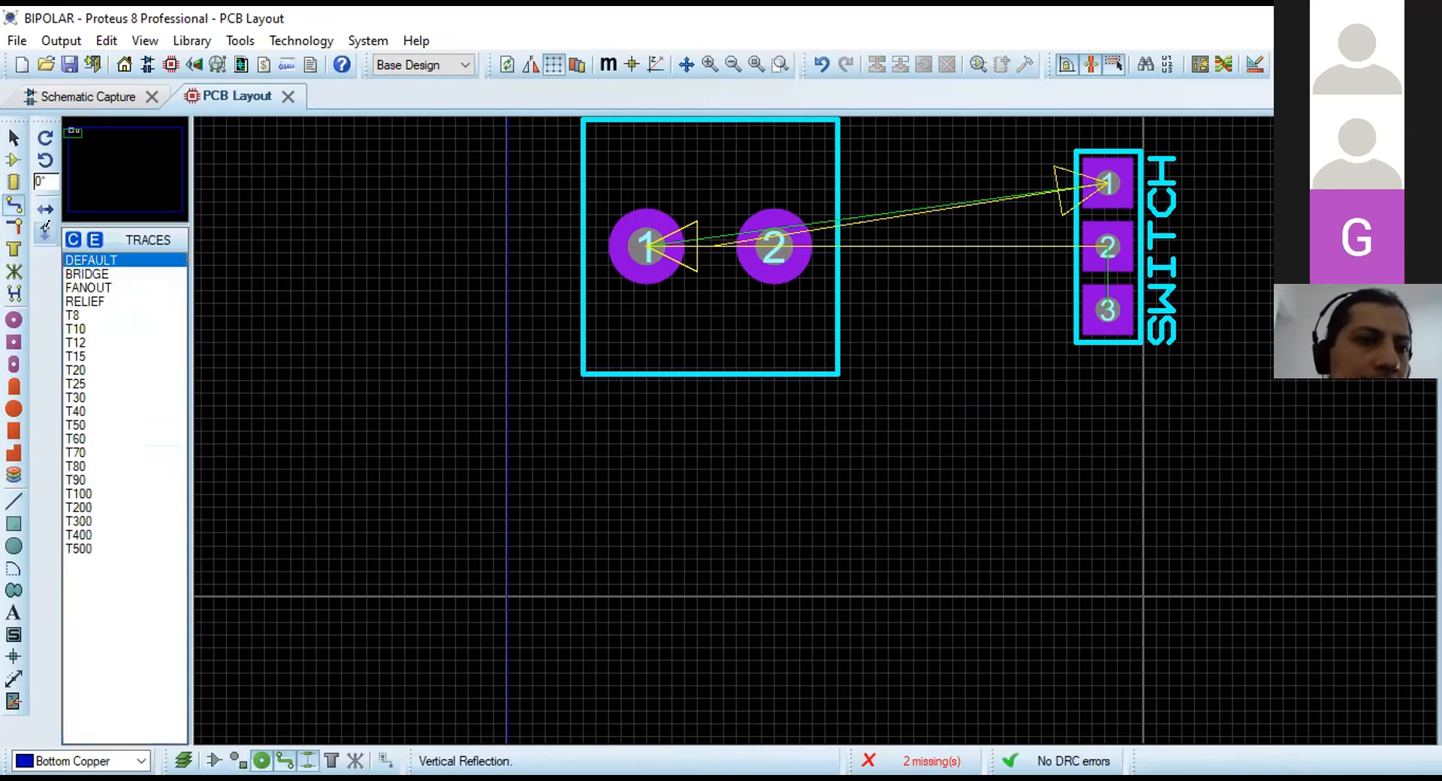
double_click(96, 258)
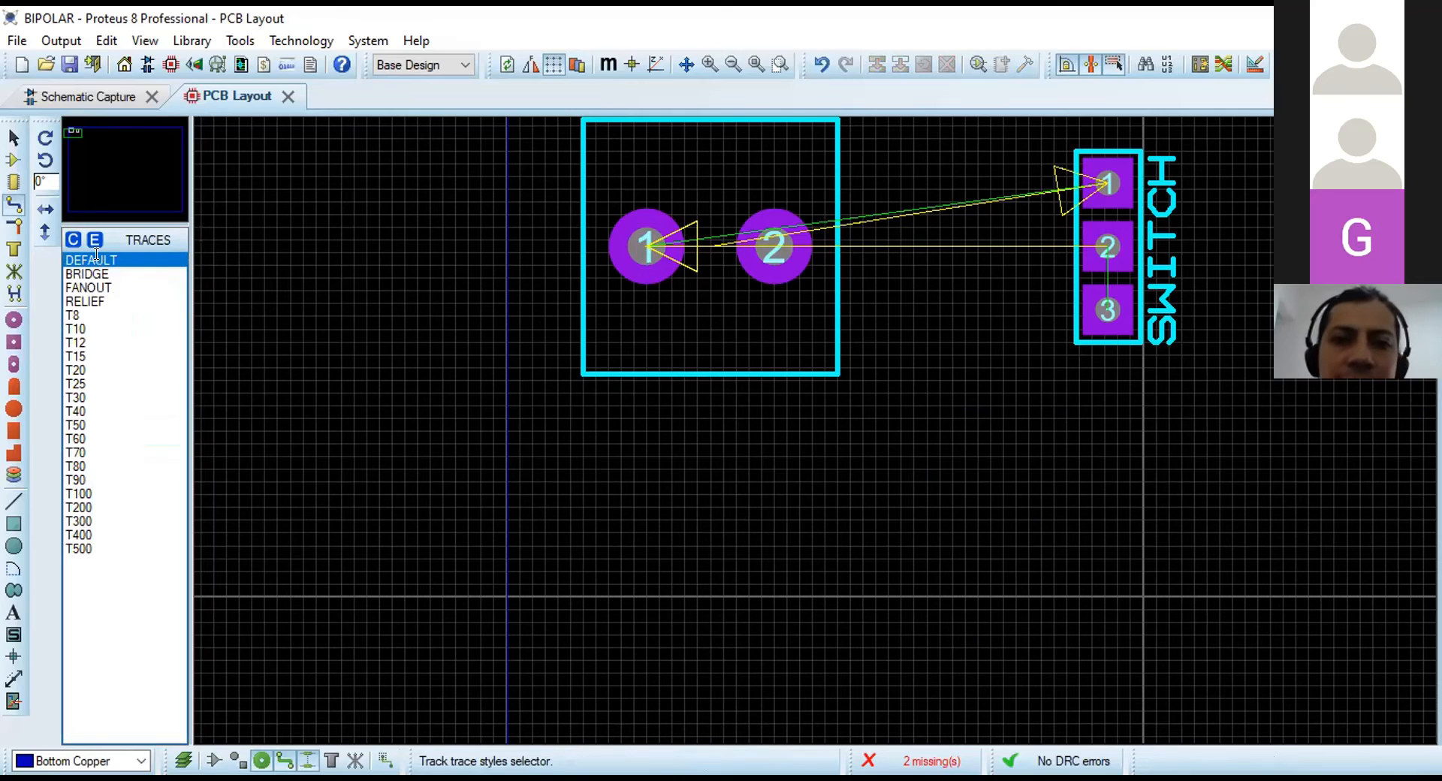
left_click(698, 368)
left_click(672, 368)
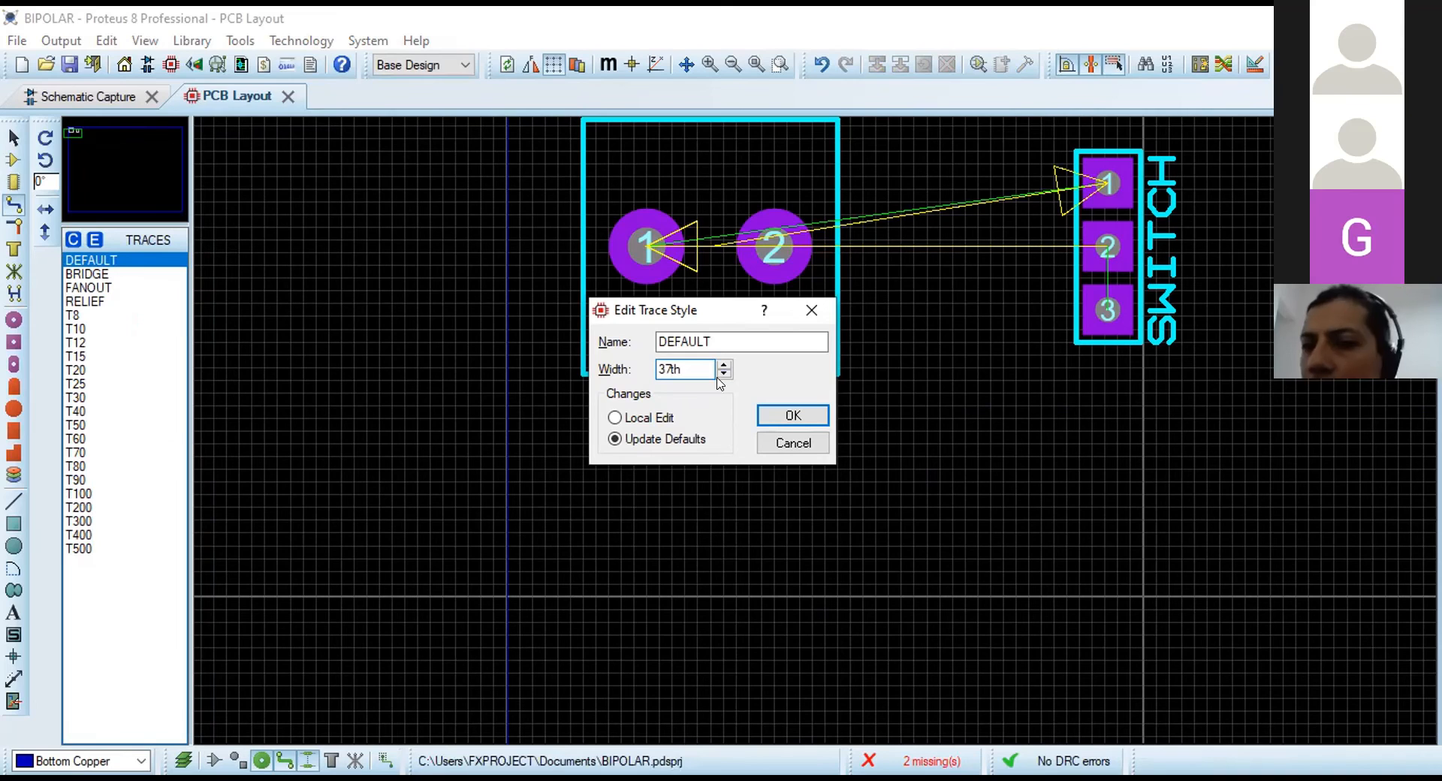
key("BackSpace")
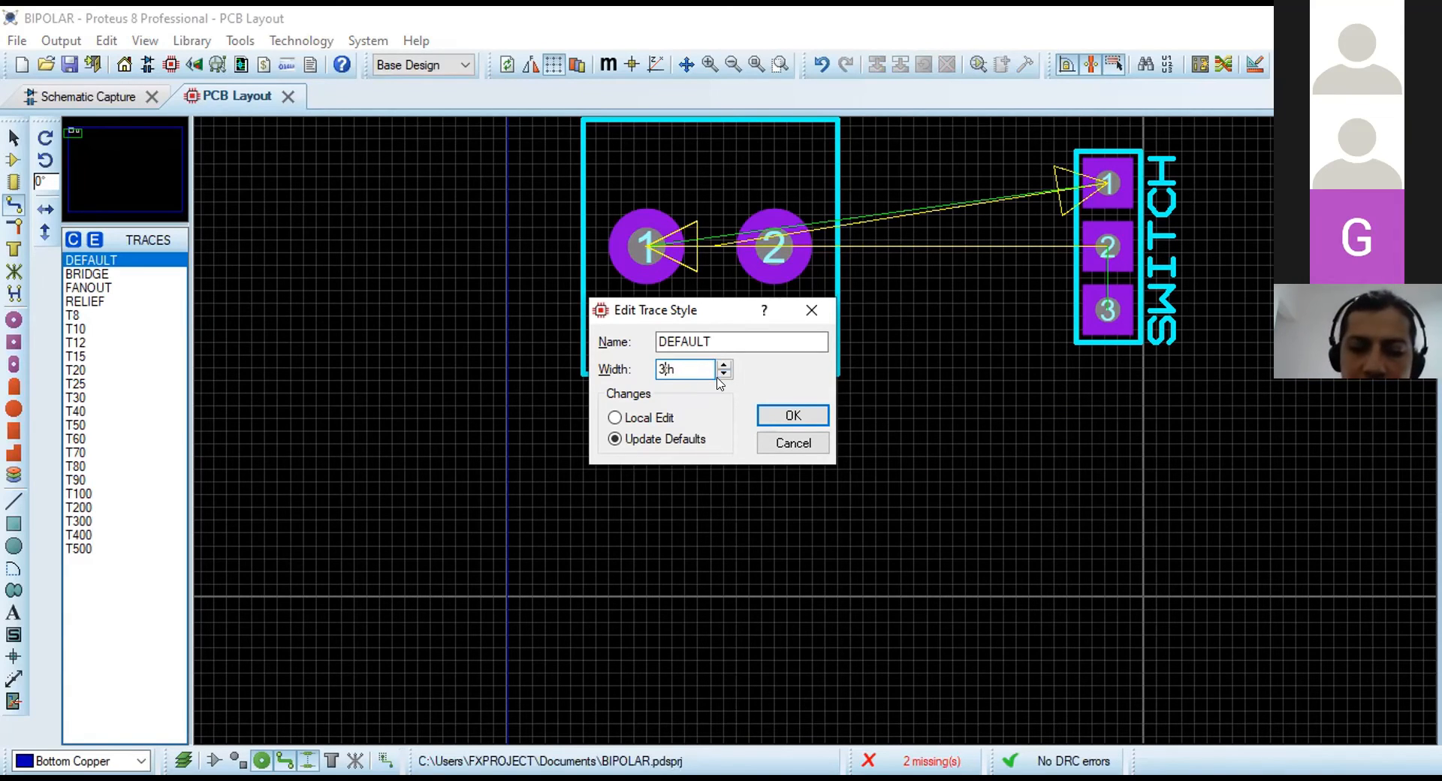
key("BackSpace")
type("40")
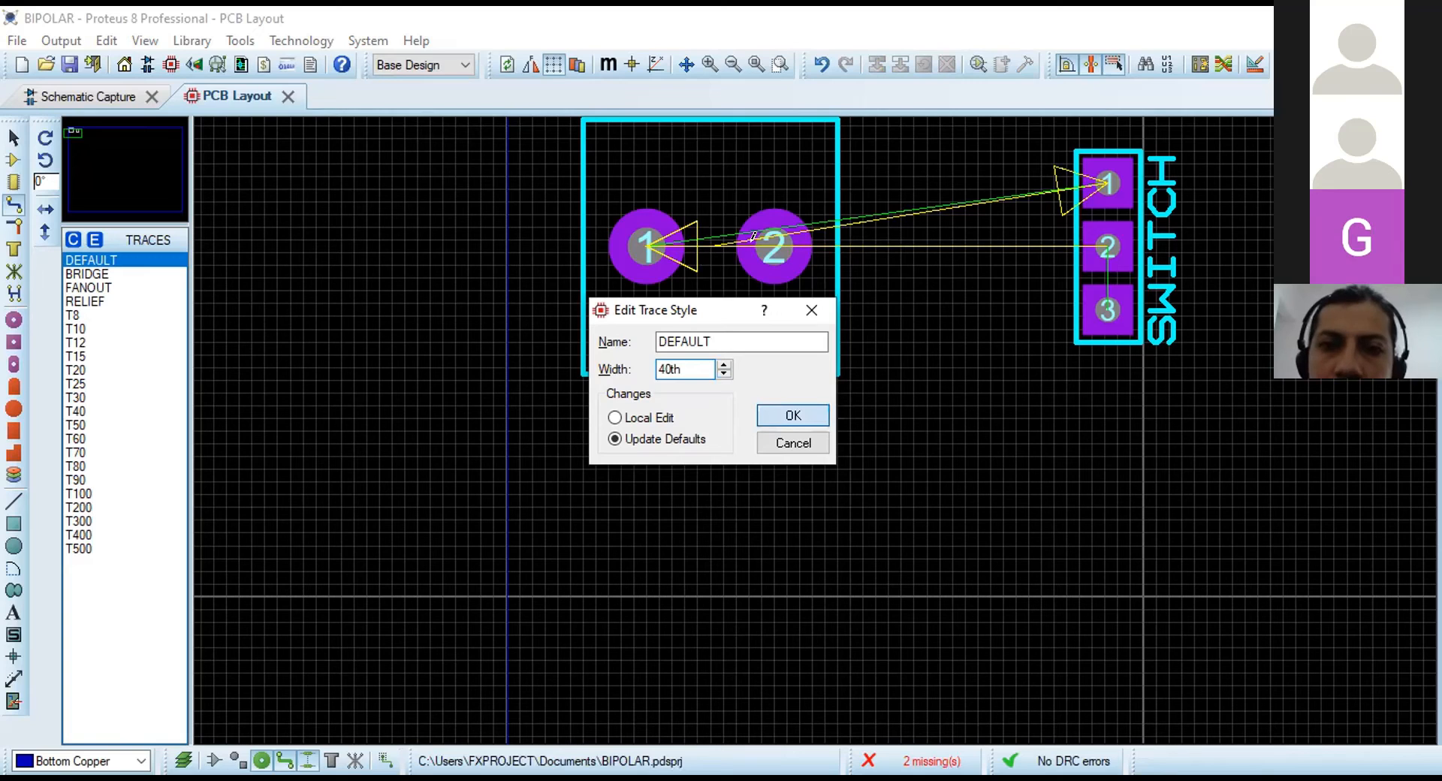
key("Return")
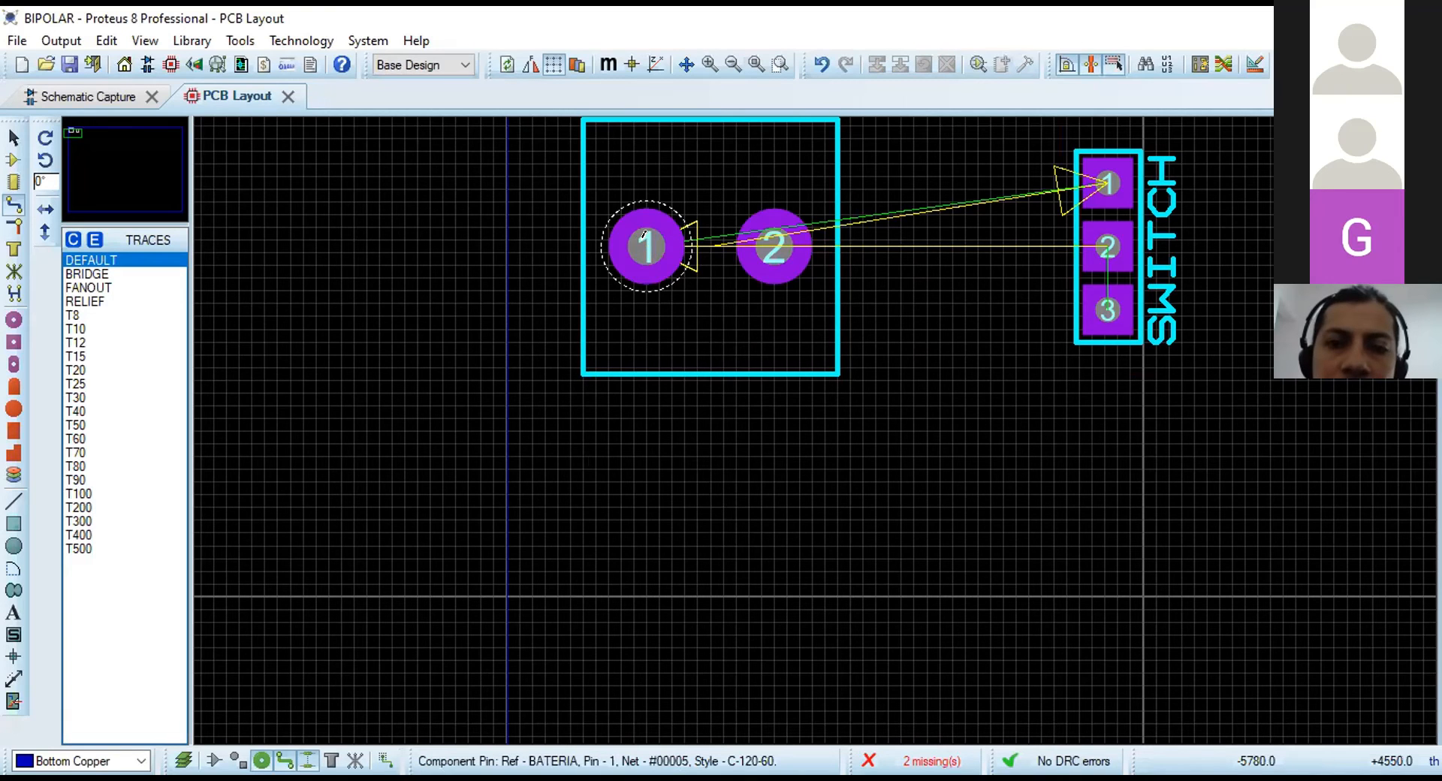
Route bottom copper tracks from BATERIA pin 1 to SWITCH pin 1 and between SWITCH pins 2 and 3.
left_click_drag(643, 235, 641, 184)
left_click(664, 170)
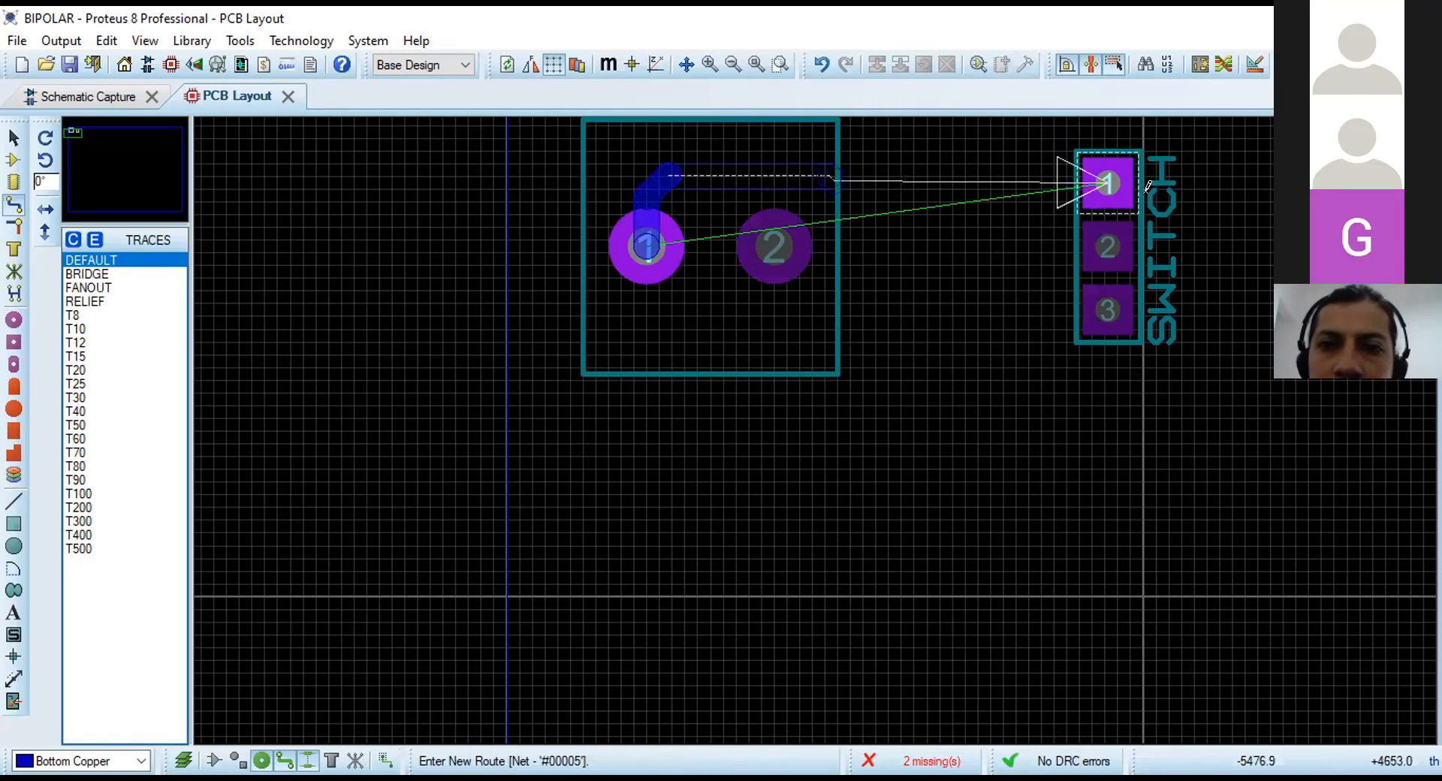
left_click(1108, 179)
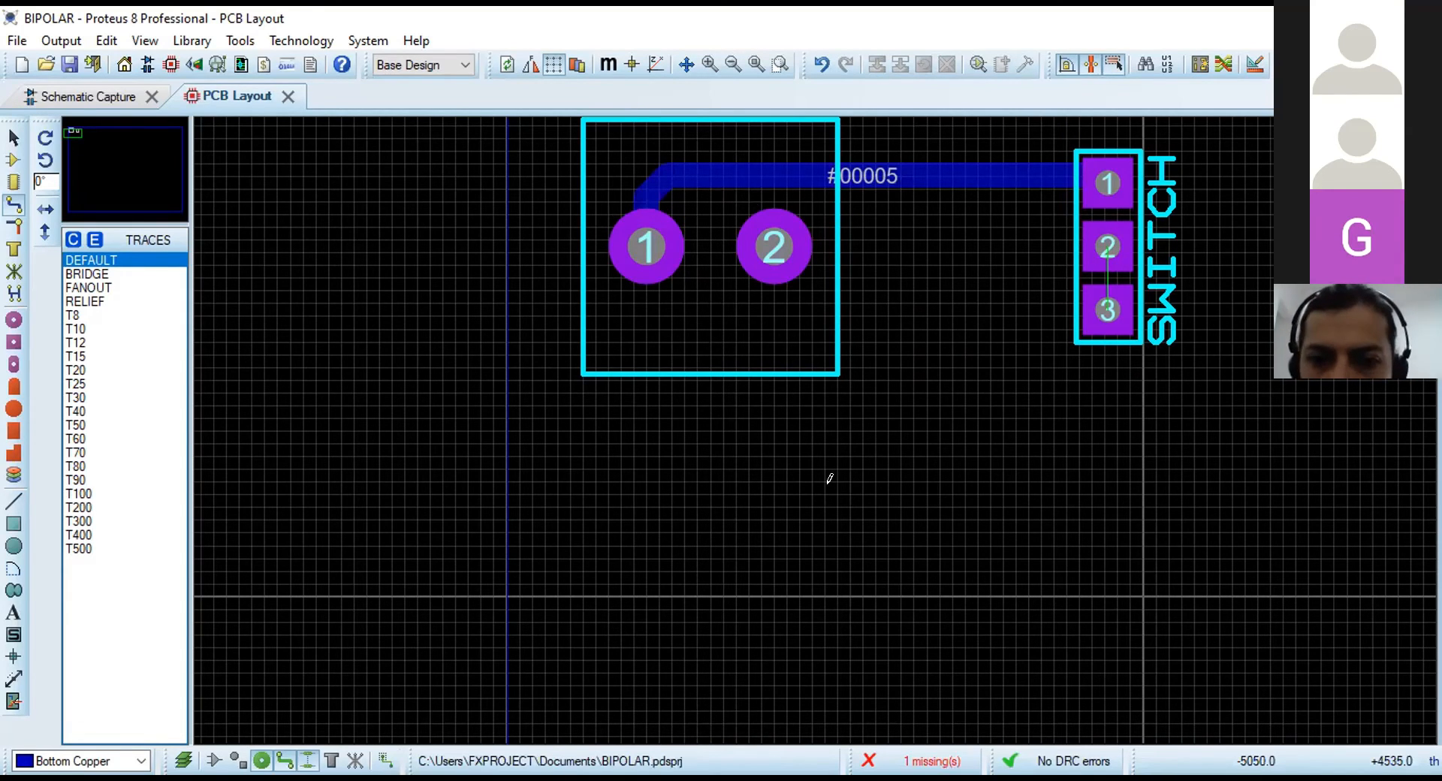
scroll(1101, 274, "up", 2)
scroll(791, 385, "down", 2)
left_click(819, 401)
left_click(811, 464)
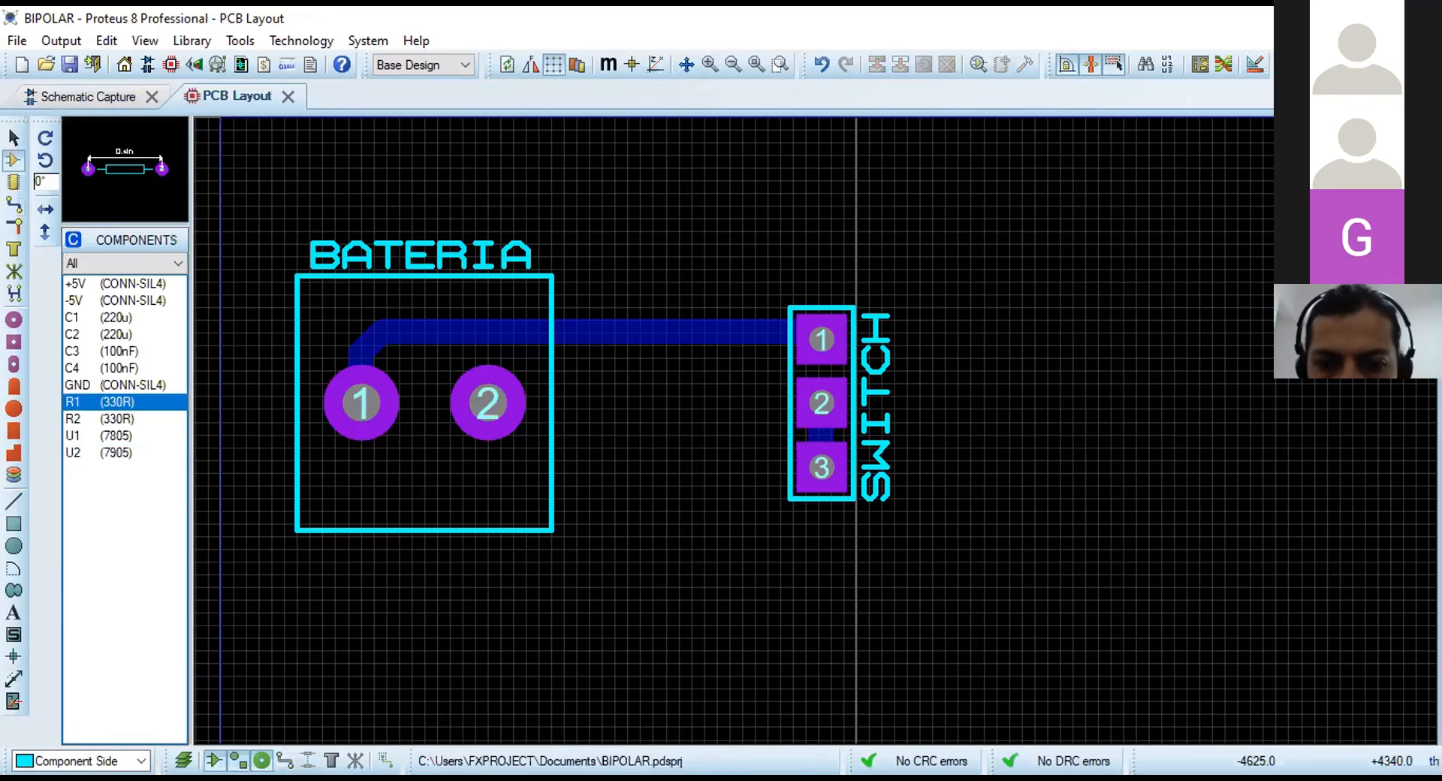
Place resistor R1 horizontally just below the SWITCH header and nudge it slightly closer to pin 3.
scroll(815, 432, "down", 3)
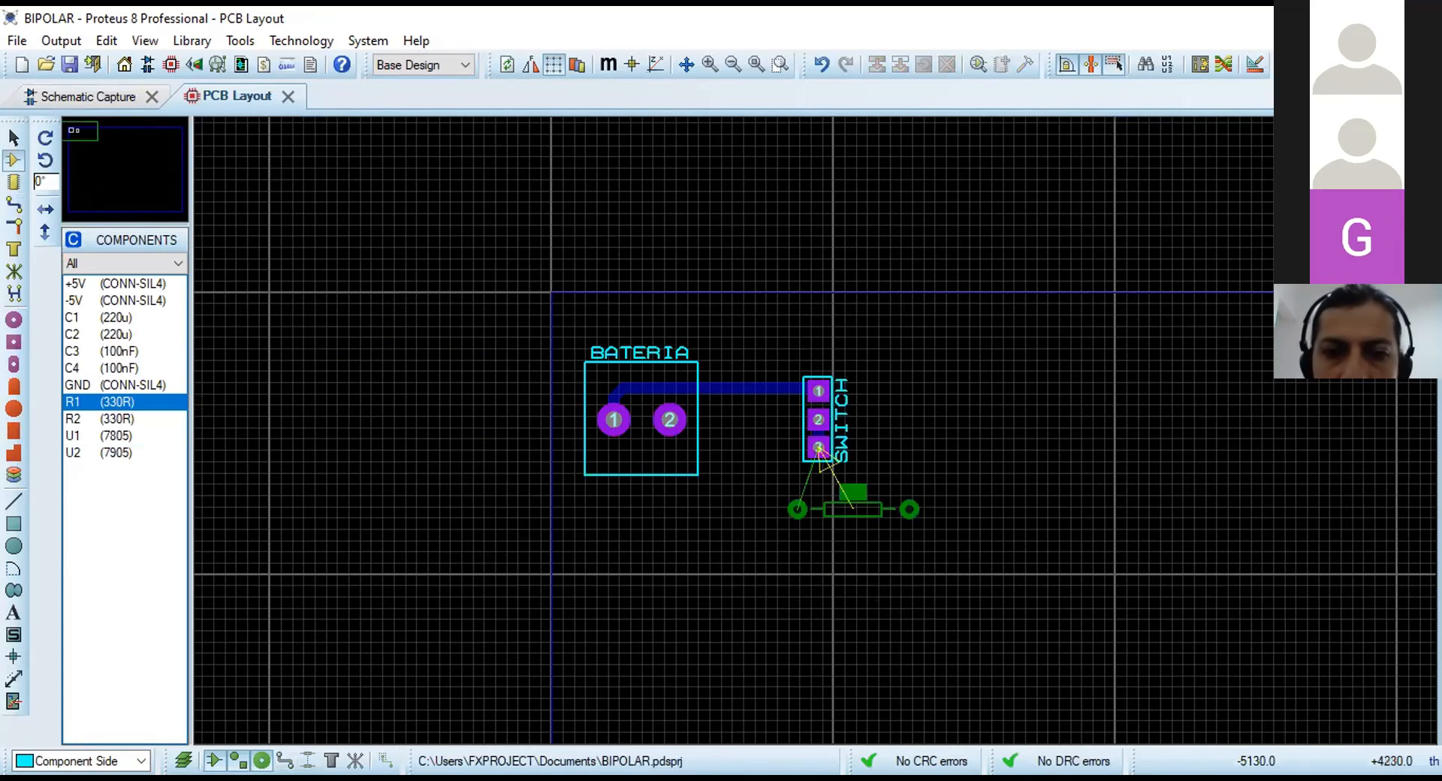
left_click(880, 503)
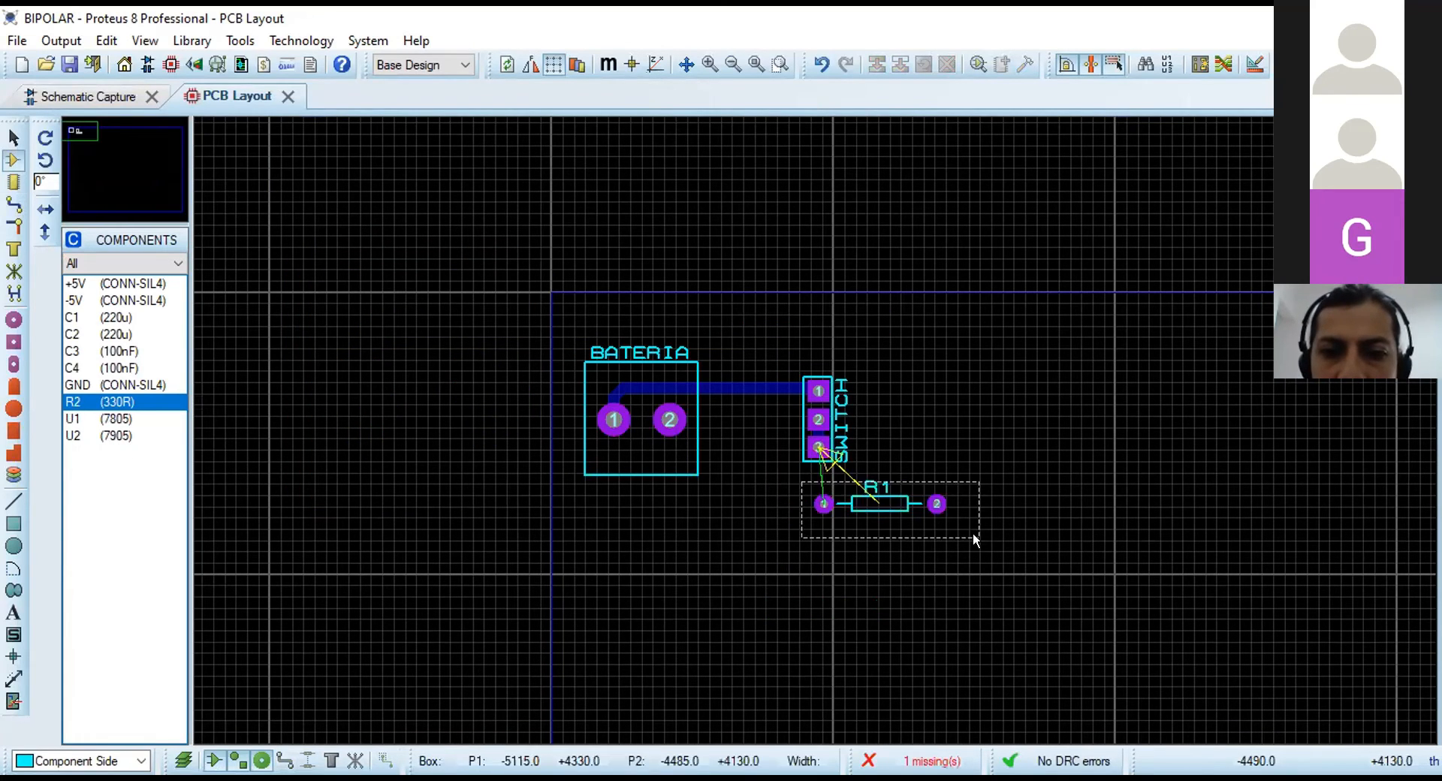
left_click(938, 507)
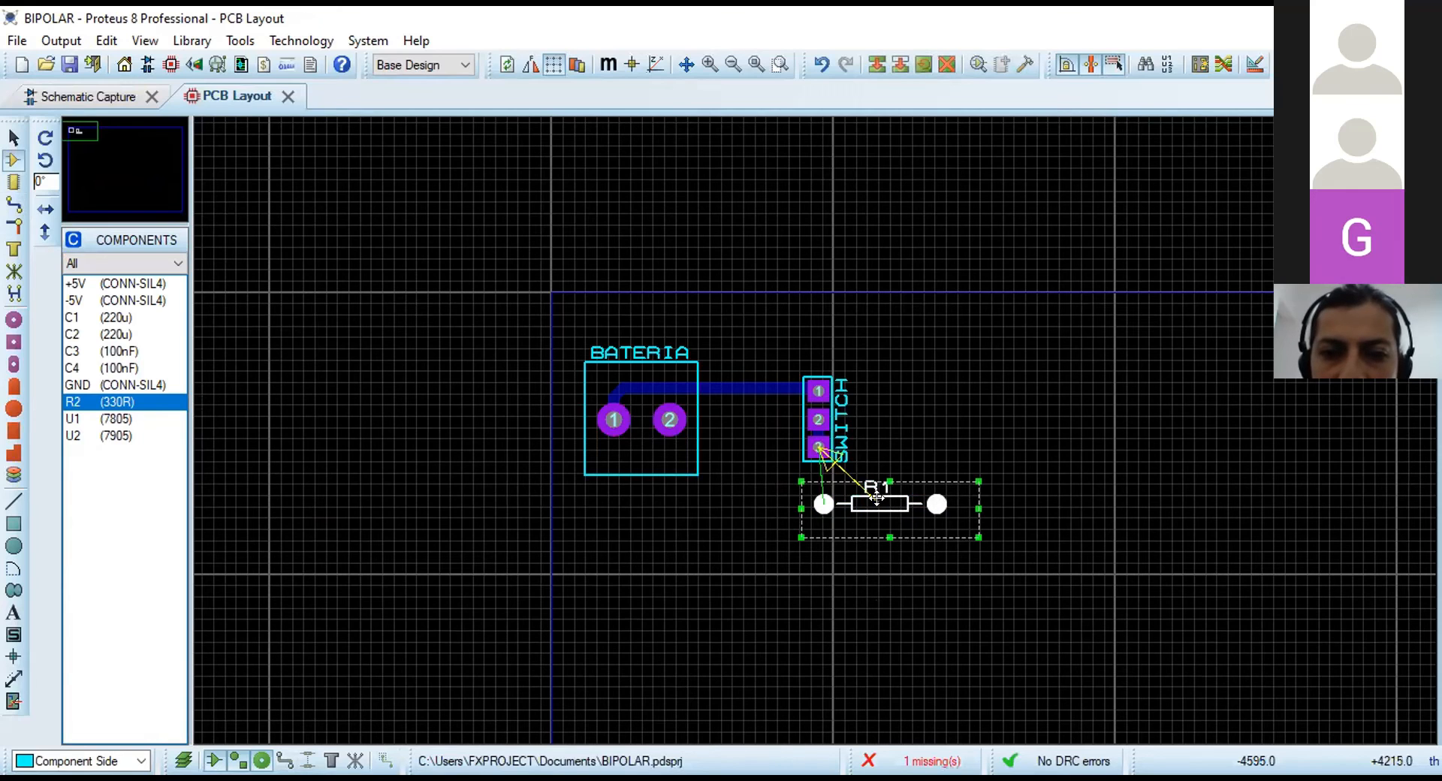
left_click_drag(876, 496, 875, 488)
left_click(692, 697)
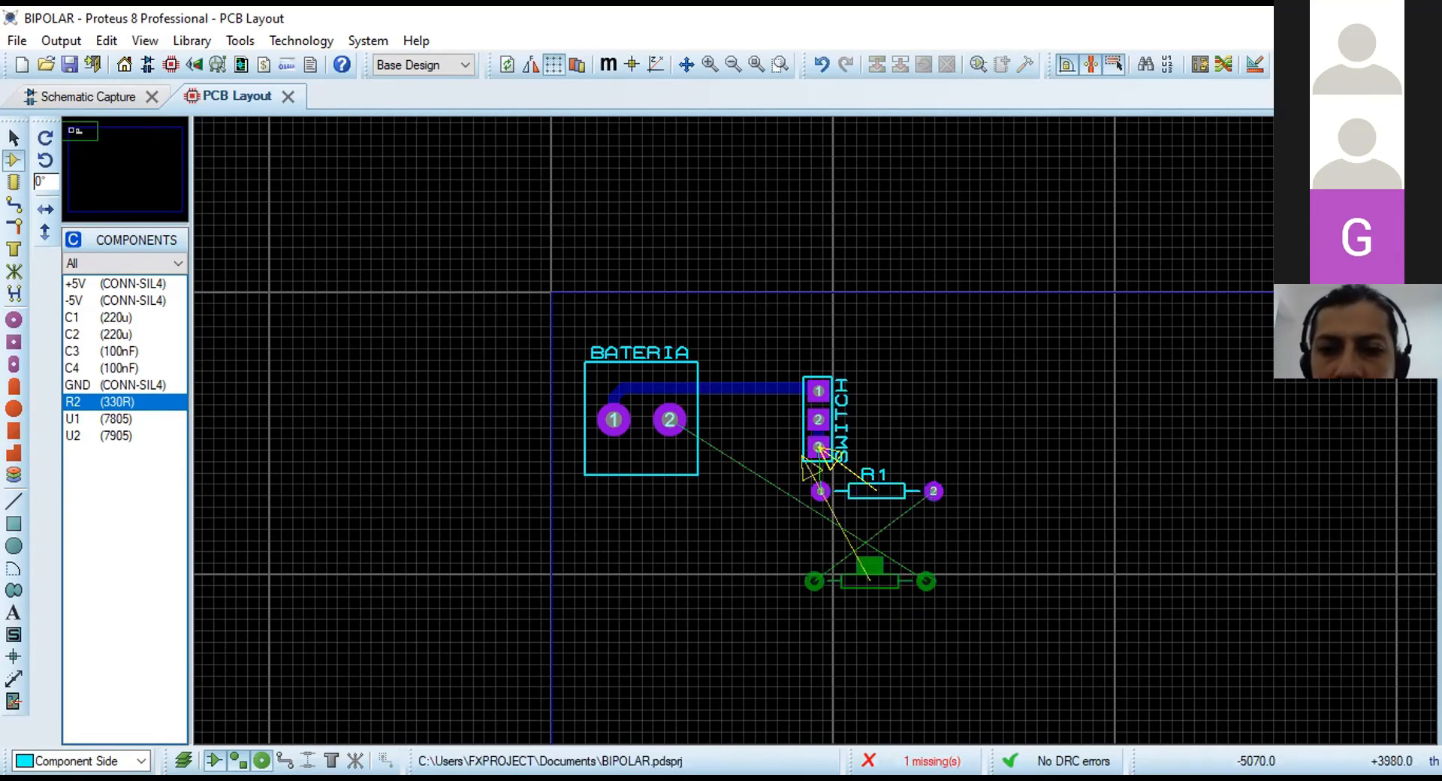
Place resistor R2 below R1 and rotate it 180 degrees so its connection lines no longer cross.
left_click(871, 564)
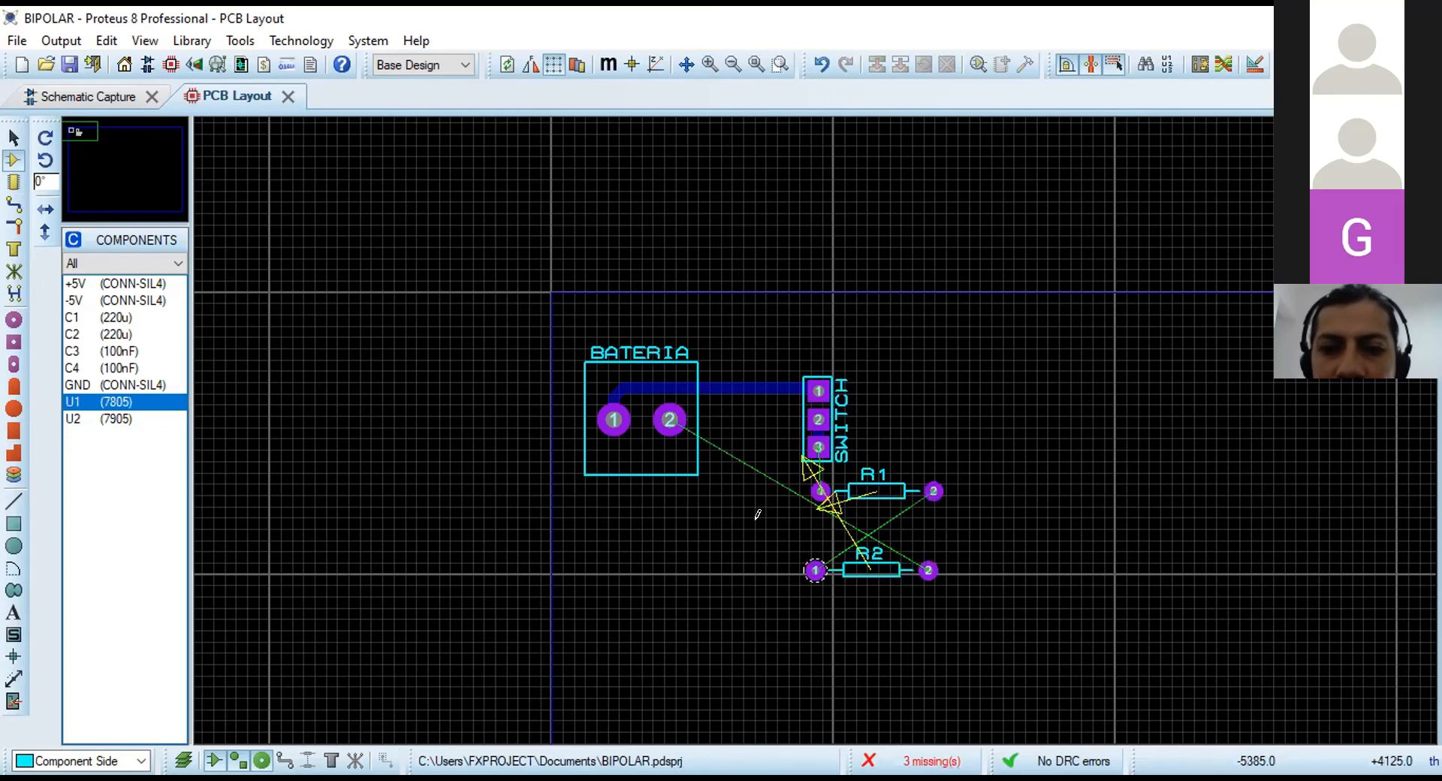
left_click(876, 548)
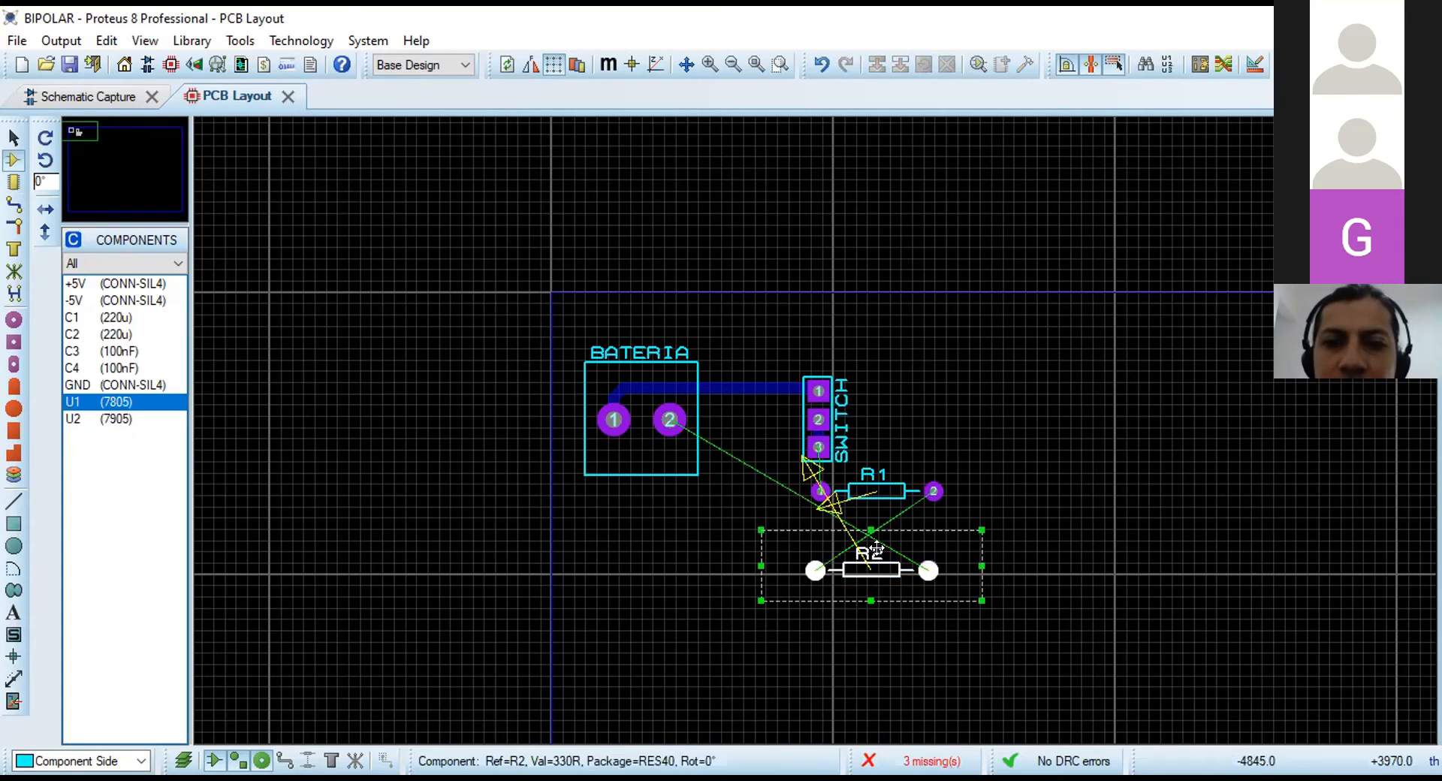
right_click(1013, 160)
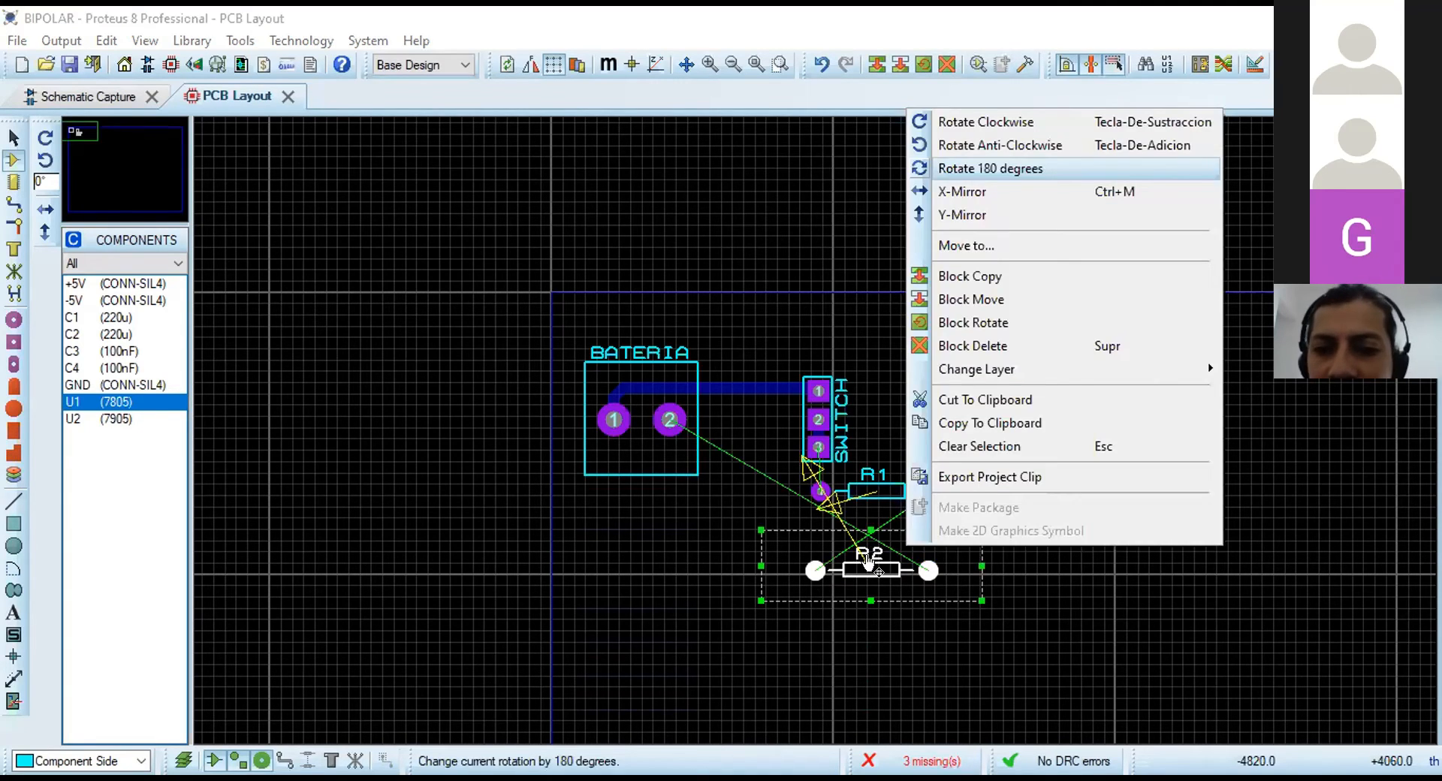
key("Return")
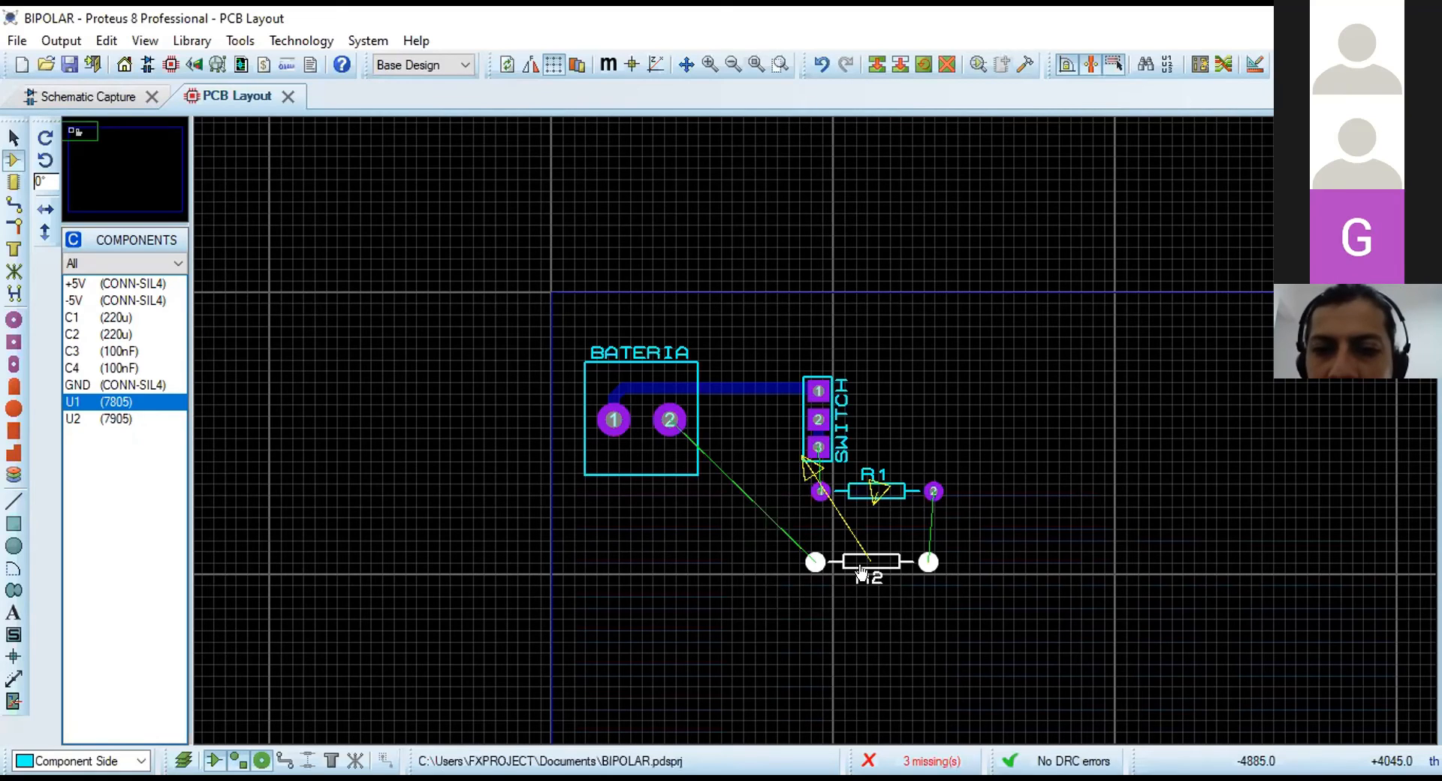
left_click(865, 547)
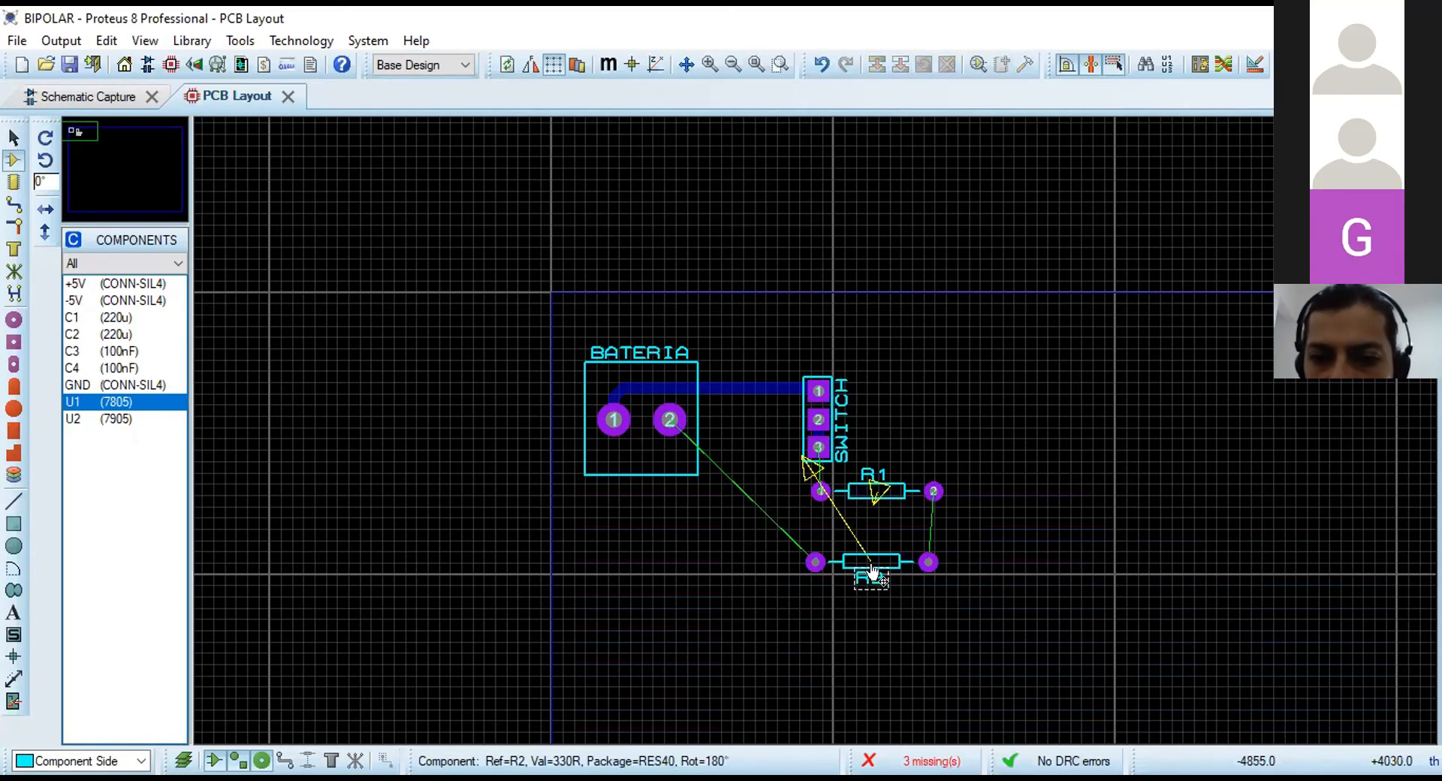
Move resistor R1 down closer to R2 so that their pads line up vertically.
left_click(871, 574)
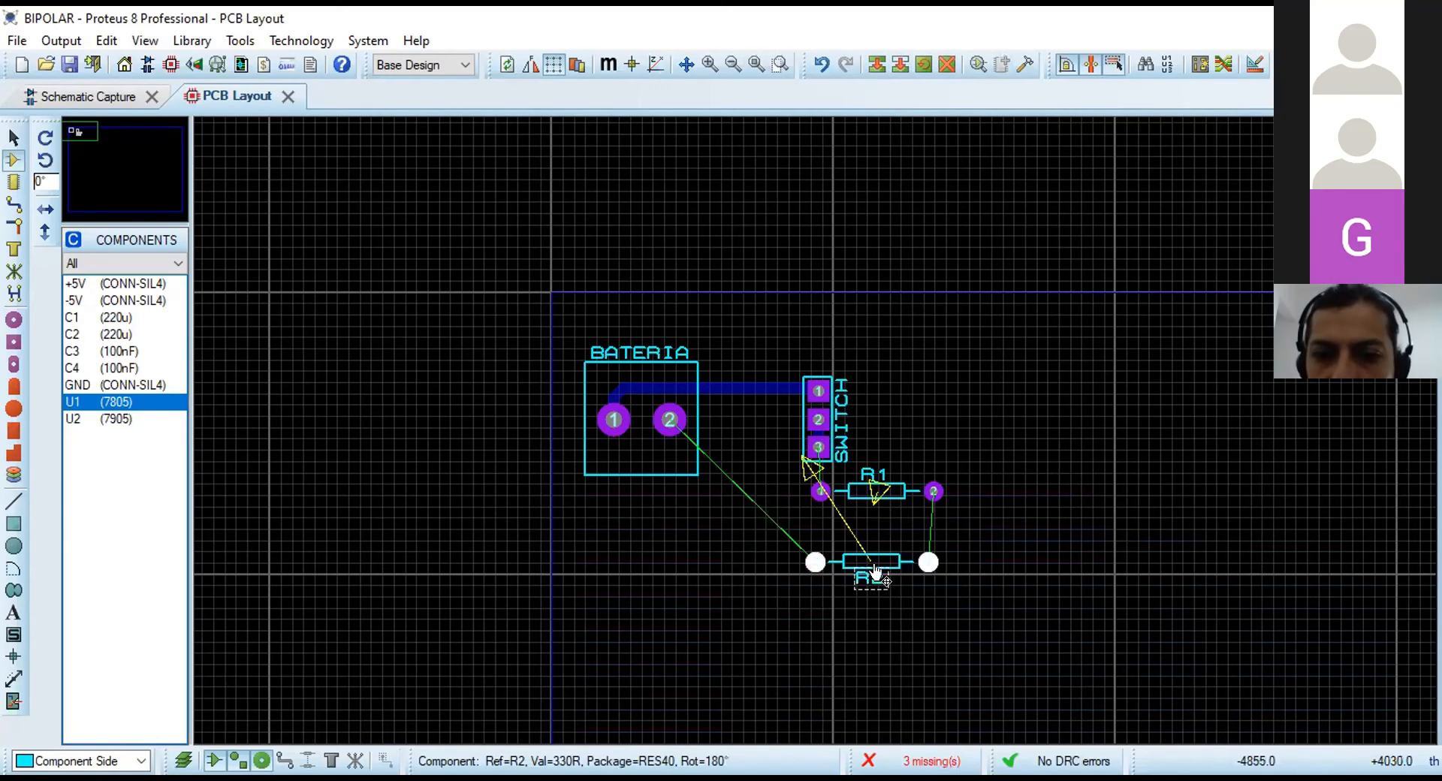
mouse_move(871, 574)
left_mouse_down()
mouse_move(876, 554)
mouse_move(871, 574)
left_mouse_up()
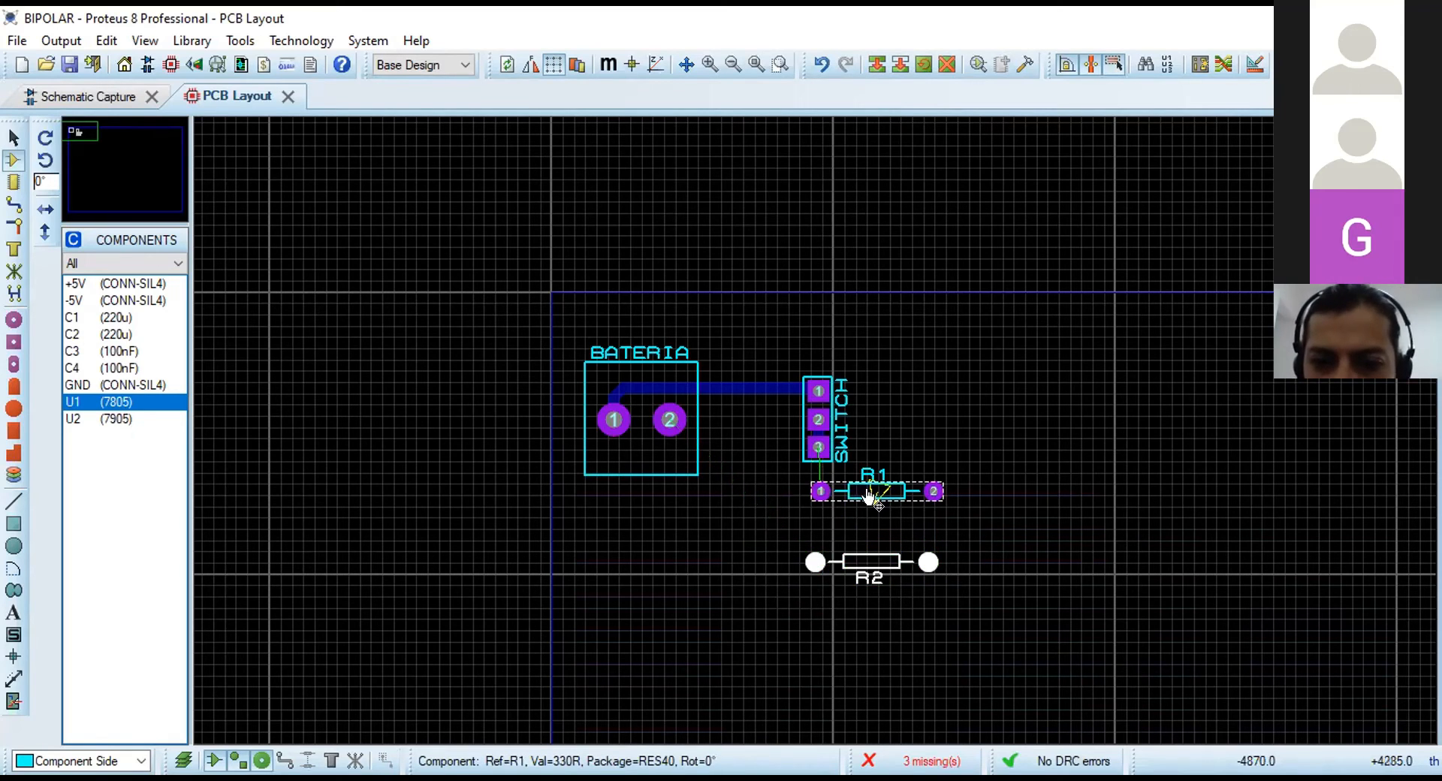
left_click_drag(873, 492, 869, 508)
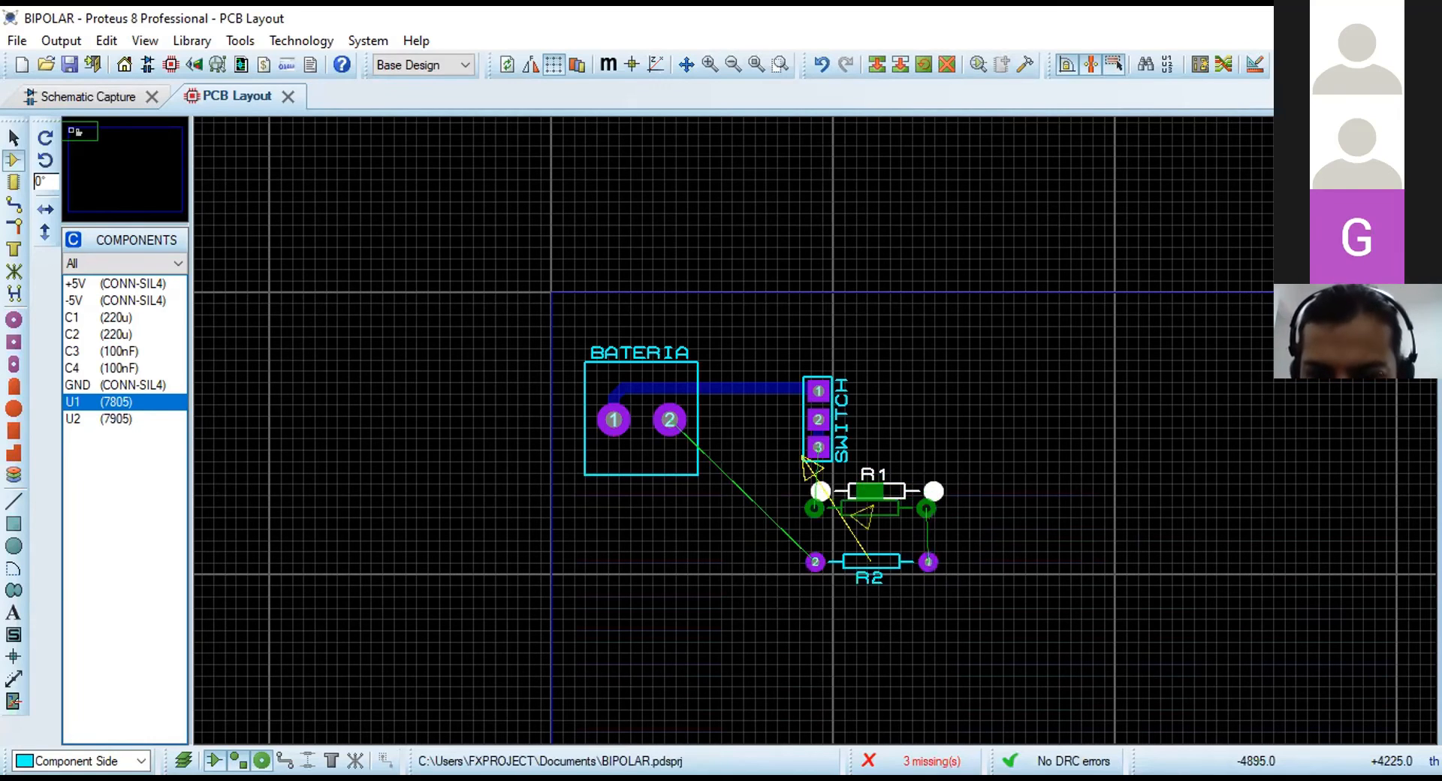
left_click(642, 578)
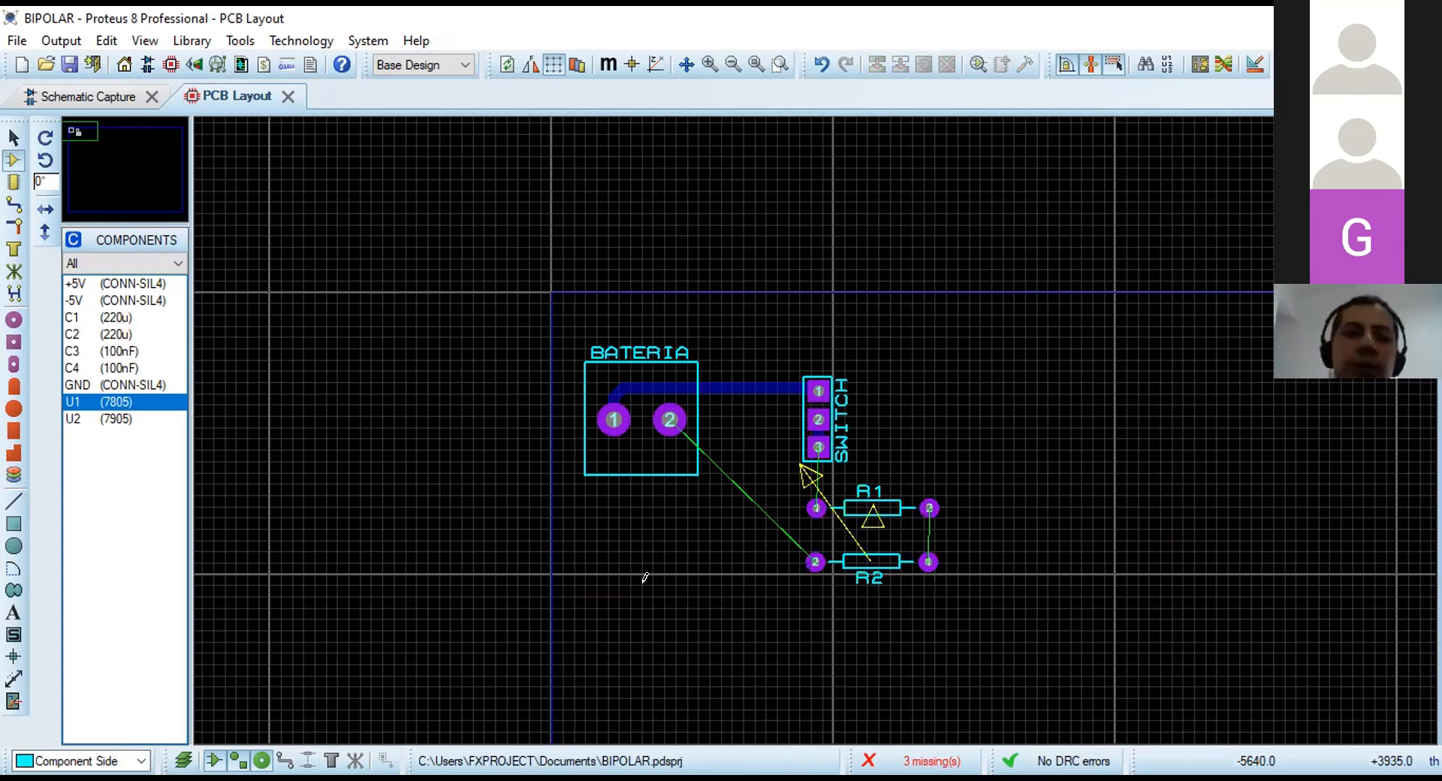
Check the schematic for the part following the resistors and place capacitor C1 above R1, beside the SWITCH header.
left_click(87, 100)
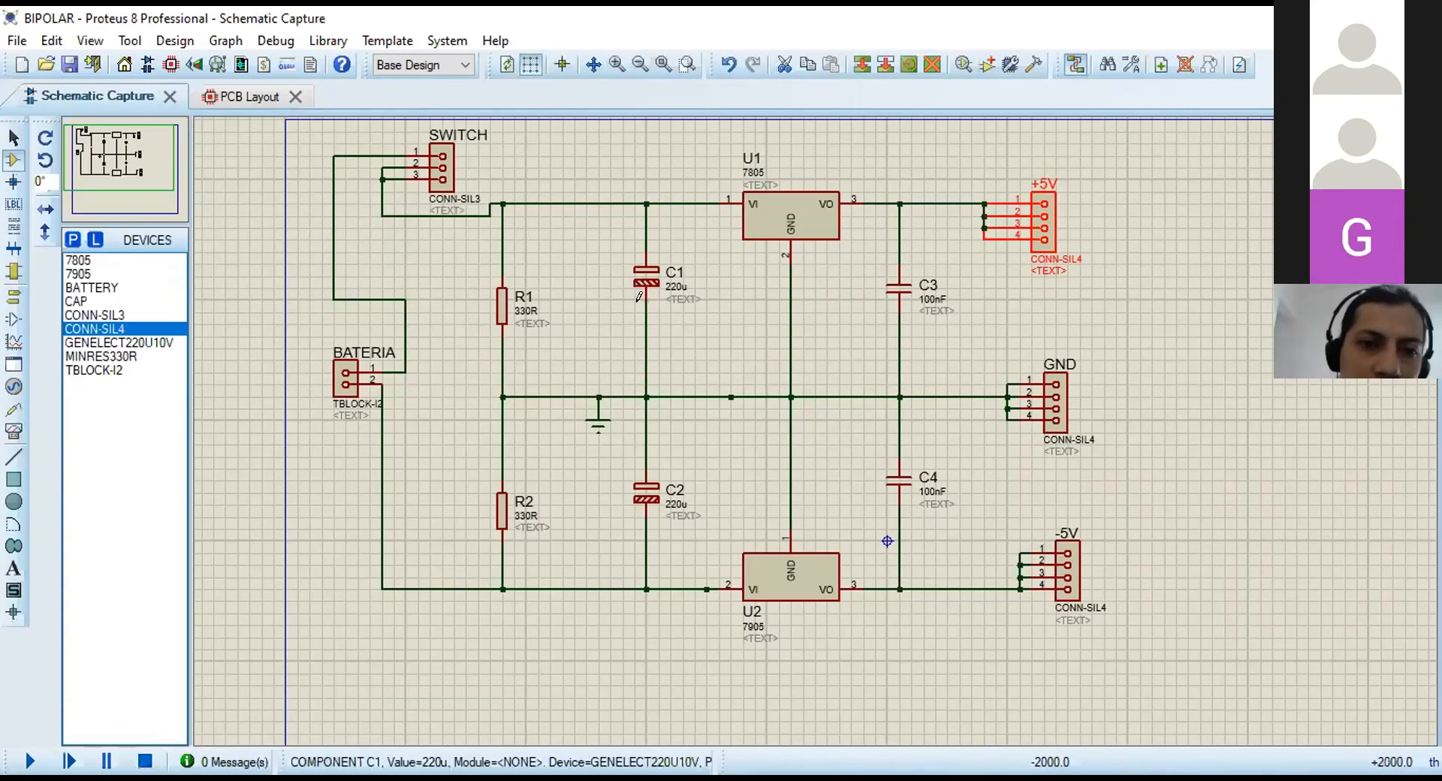
left_click(229, 92)
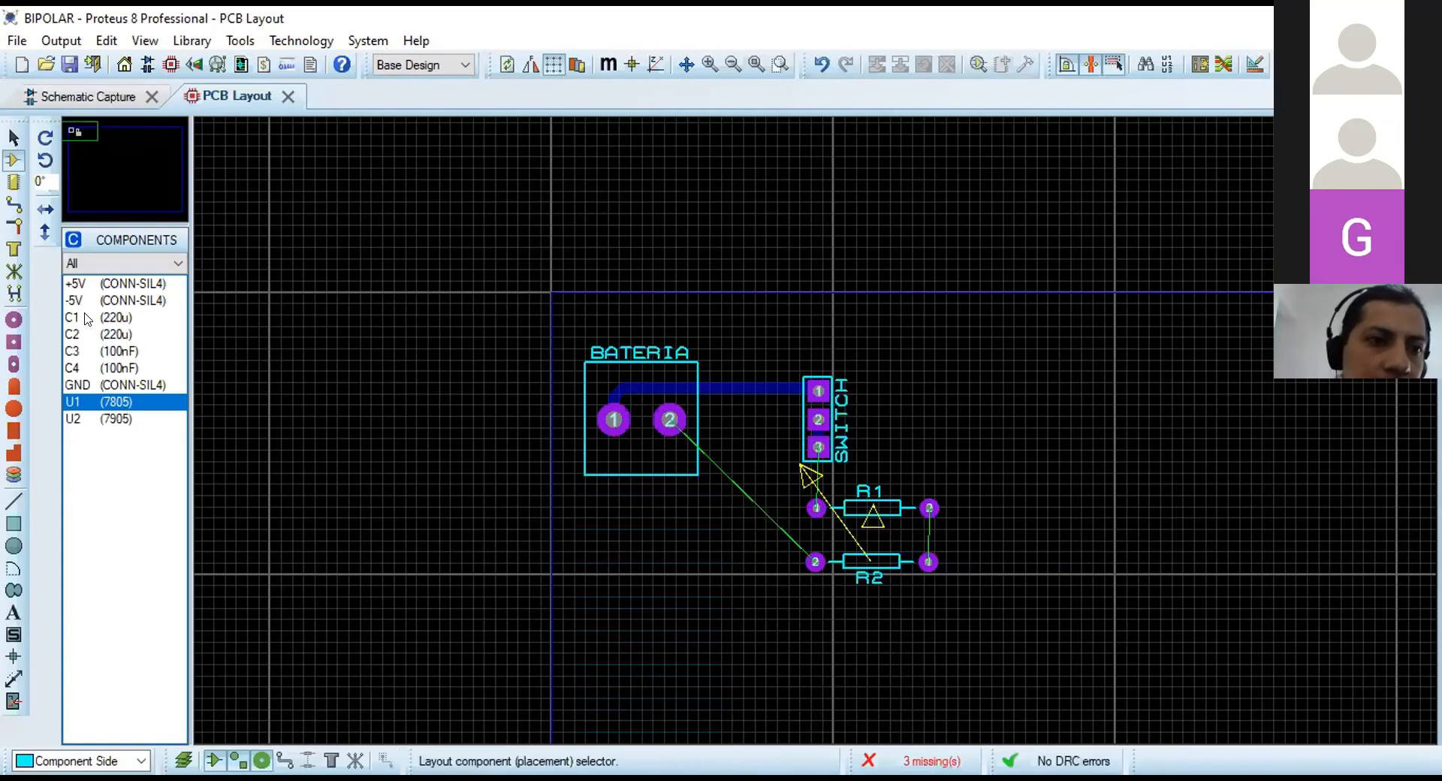
left_click(87, 319)
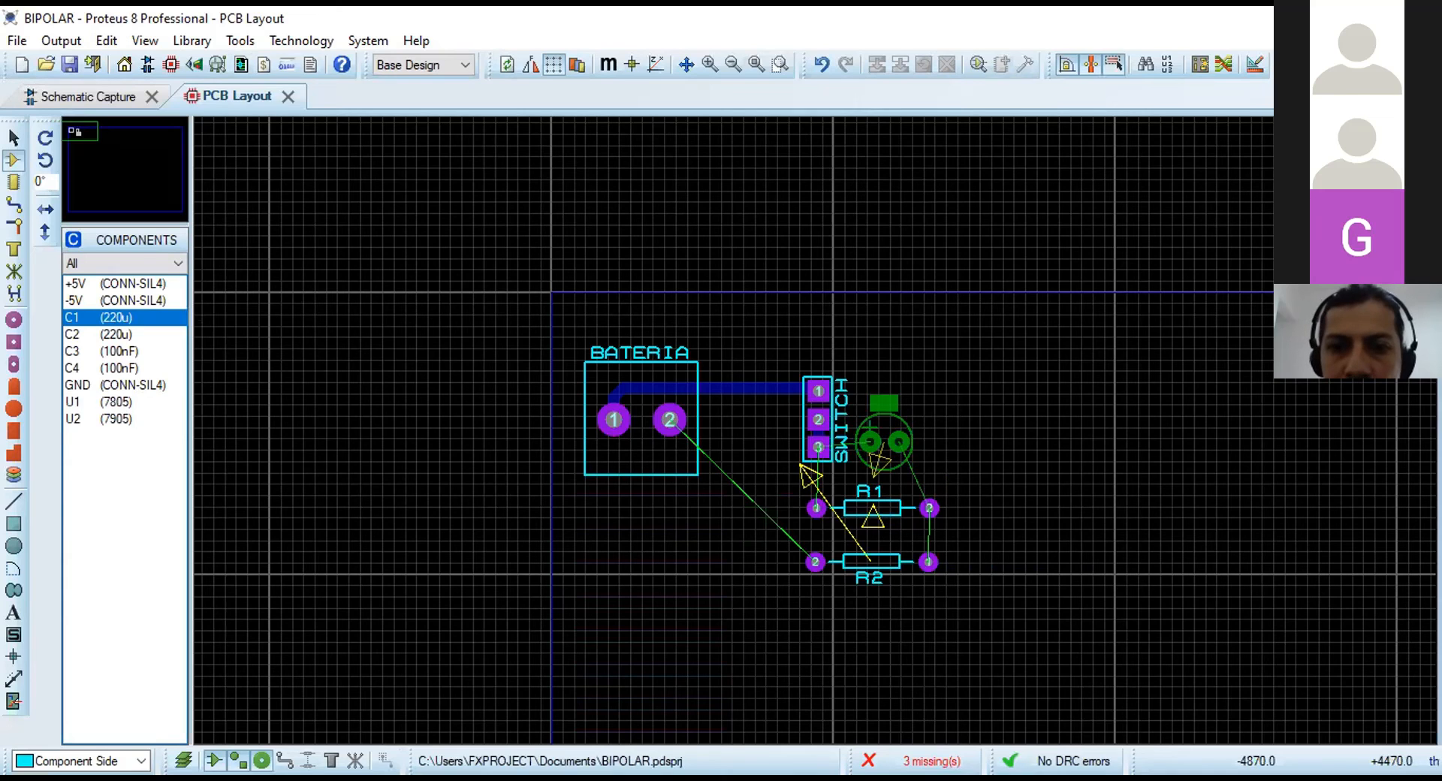
left_click(884, 441)
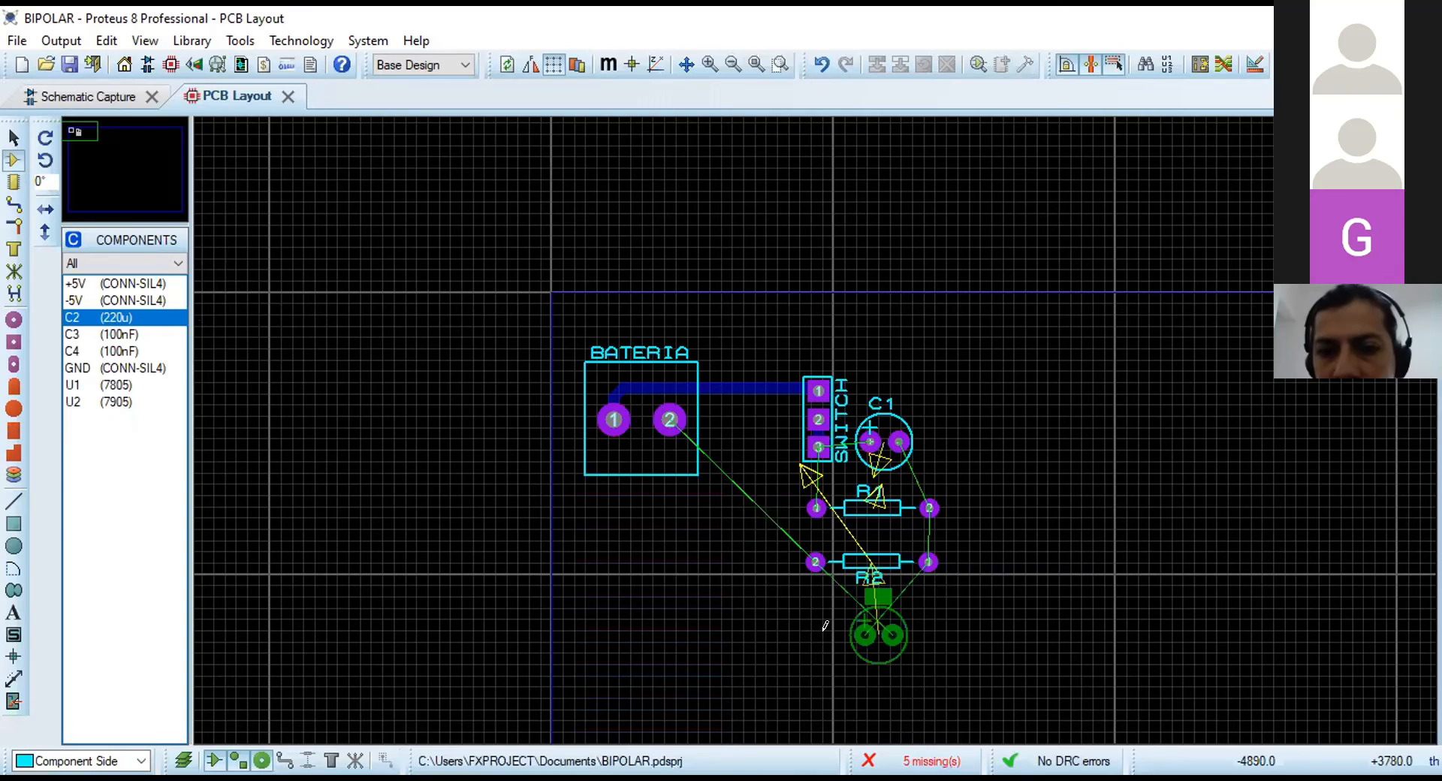
Place capacitor C2 below R2, rotate it 180 degrees and move it closer under the resistor.
left_click(838, 608)
left_click(929, 658)
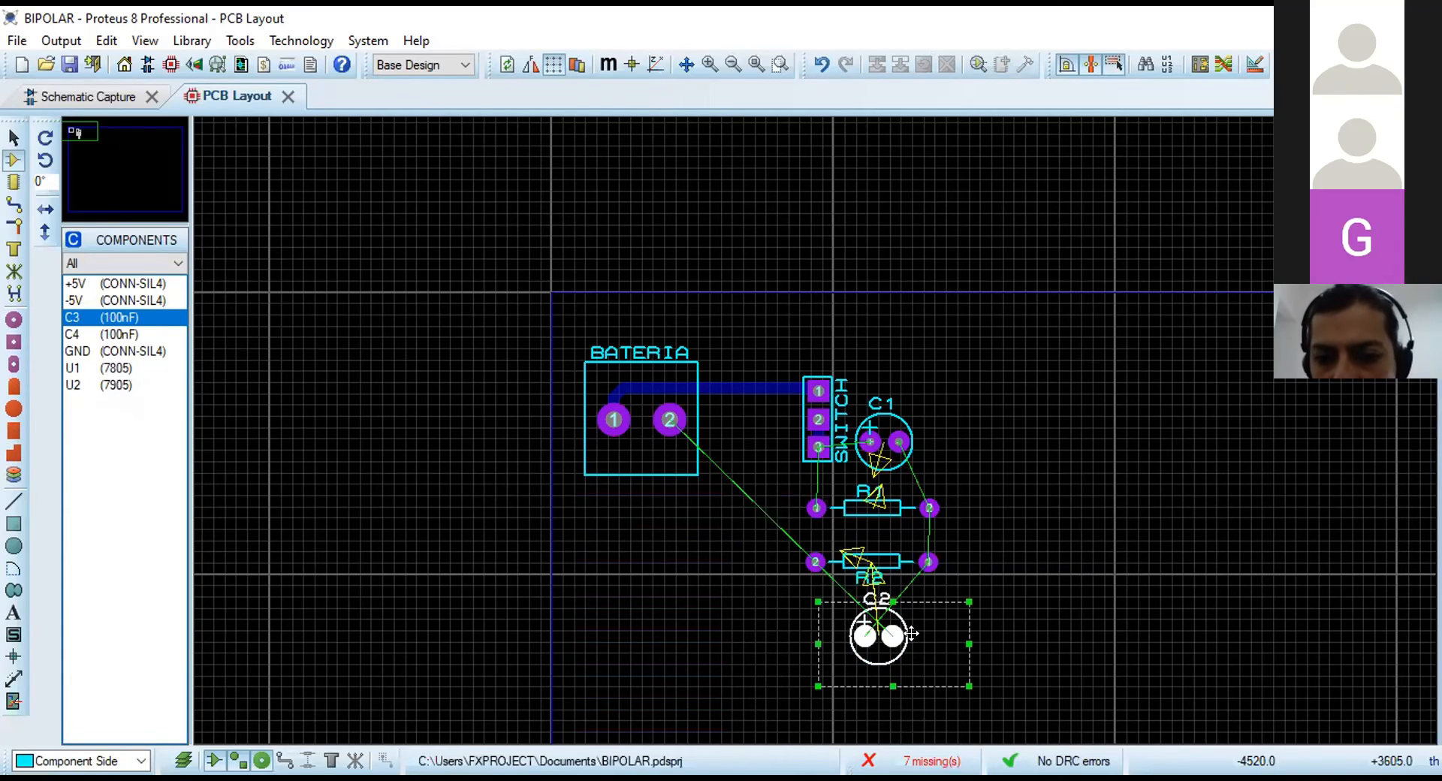
key("KP_Subtract")
key("KP_Subtract")
left_click_drag(902, 661, 876, 630)
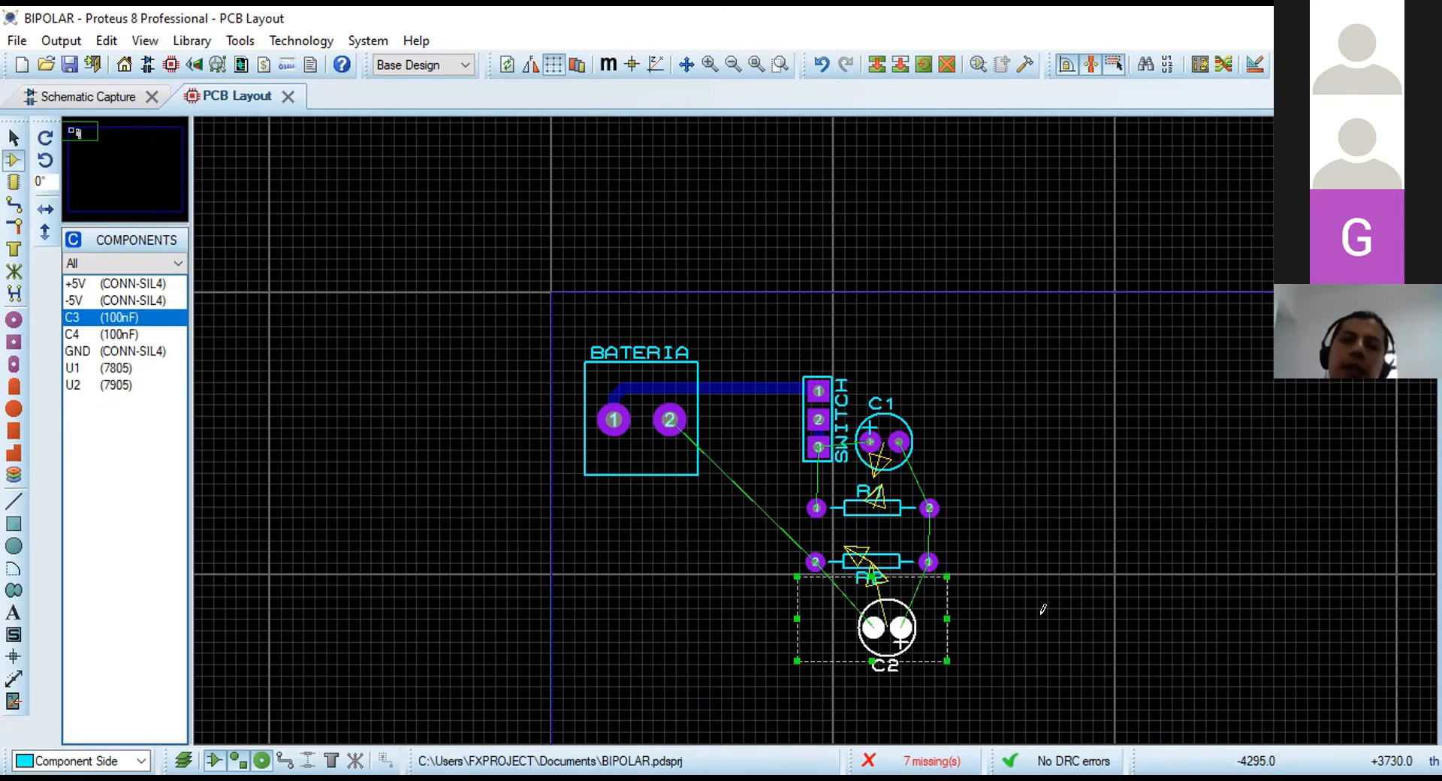
left_click(662, 525)
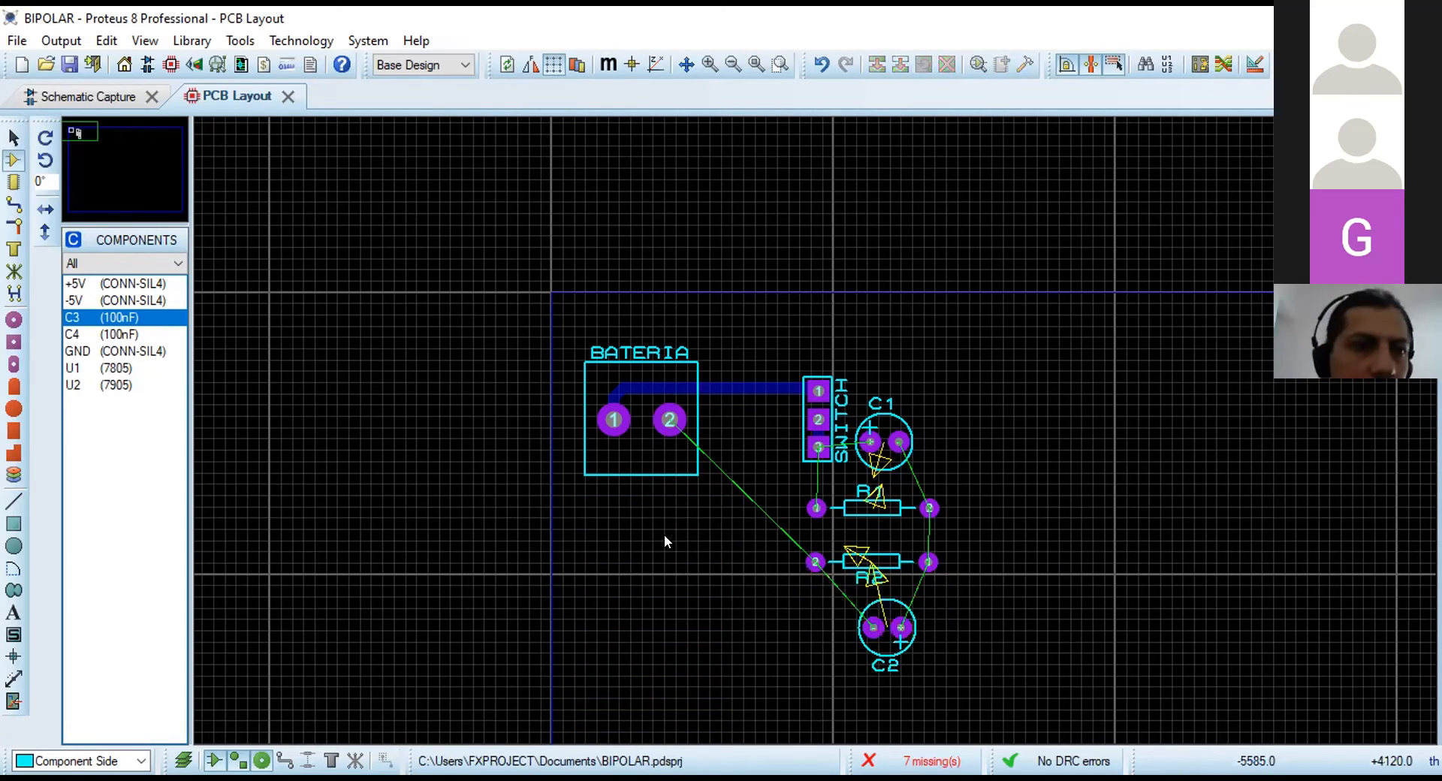
Route DEFAULT tracks on bottom copper from SWITCH pin 3 to R1 pin 1 and to the positive pin of C1.
left_click(13, 204)
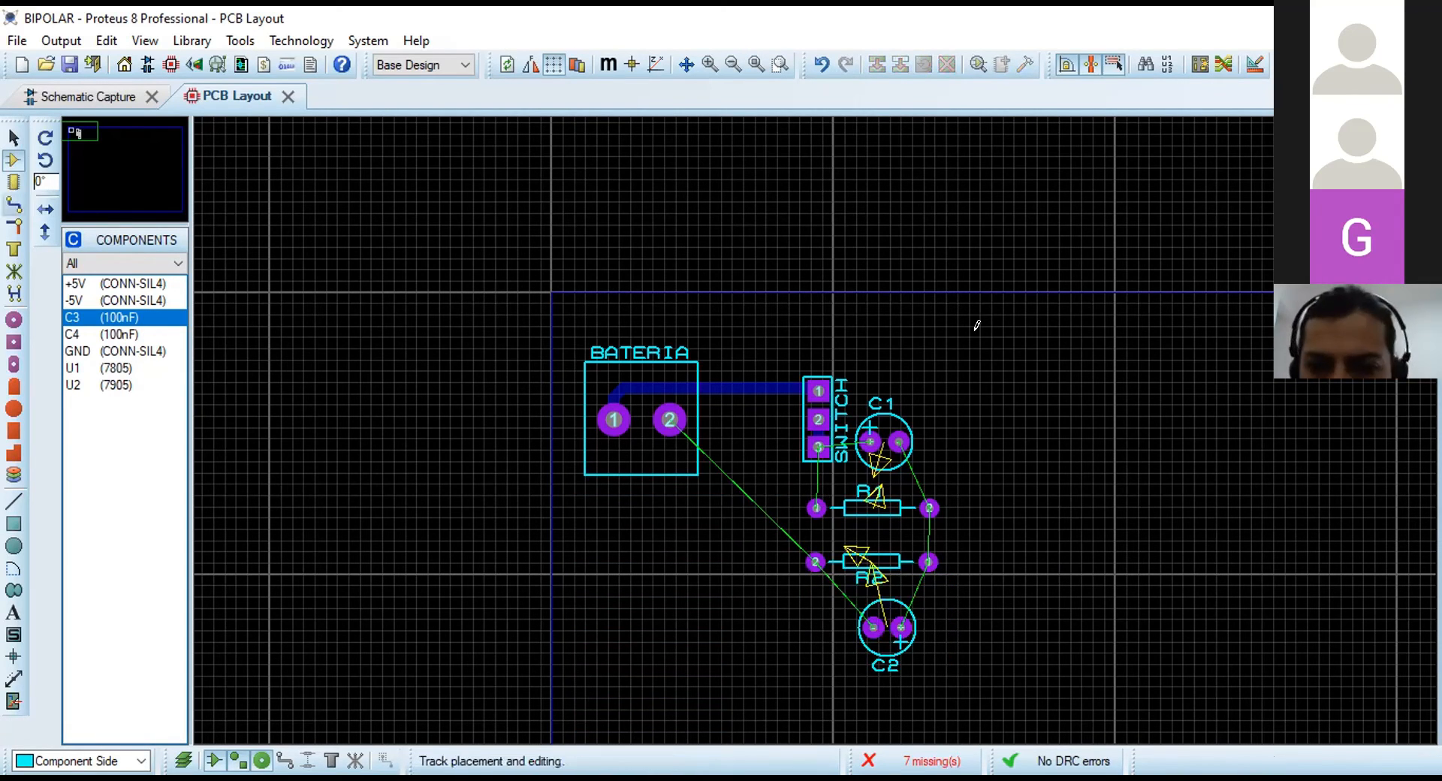
scroll(815, 415, "up", 1)
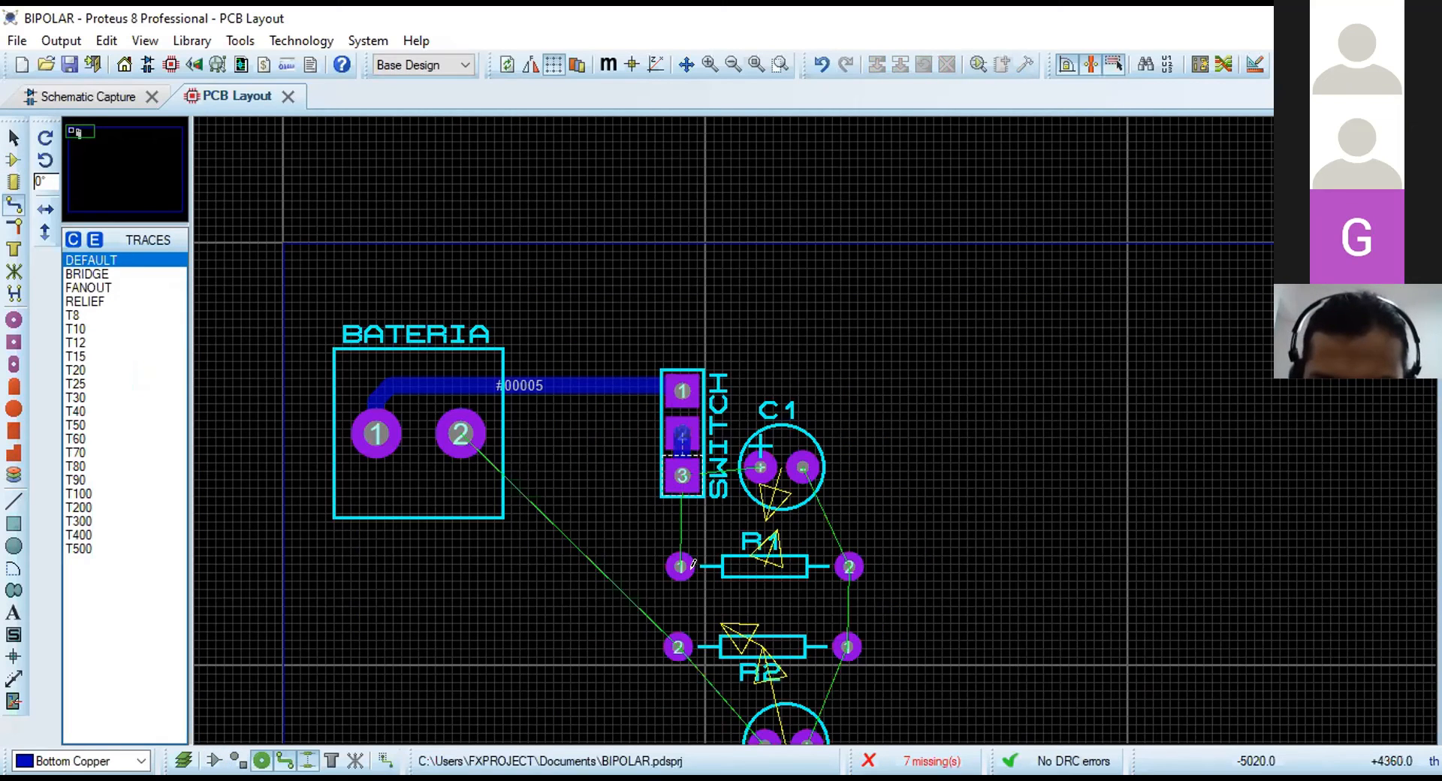
left_click(680, 439)
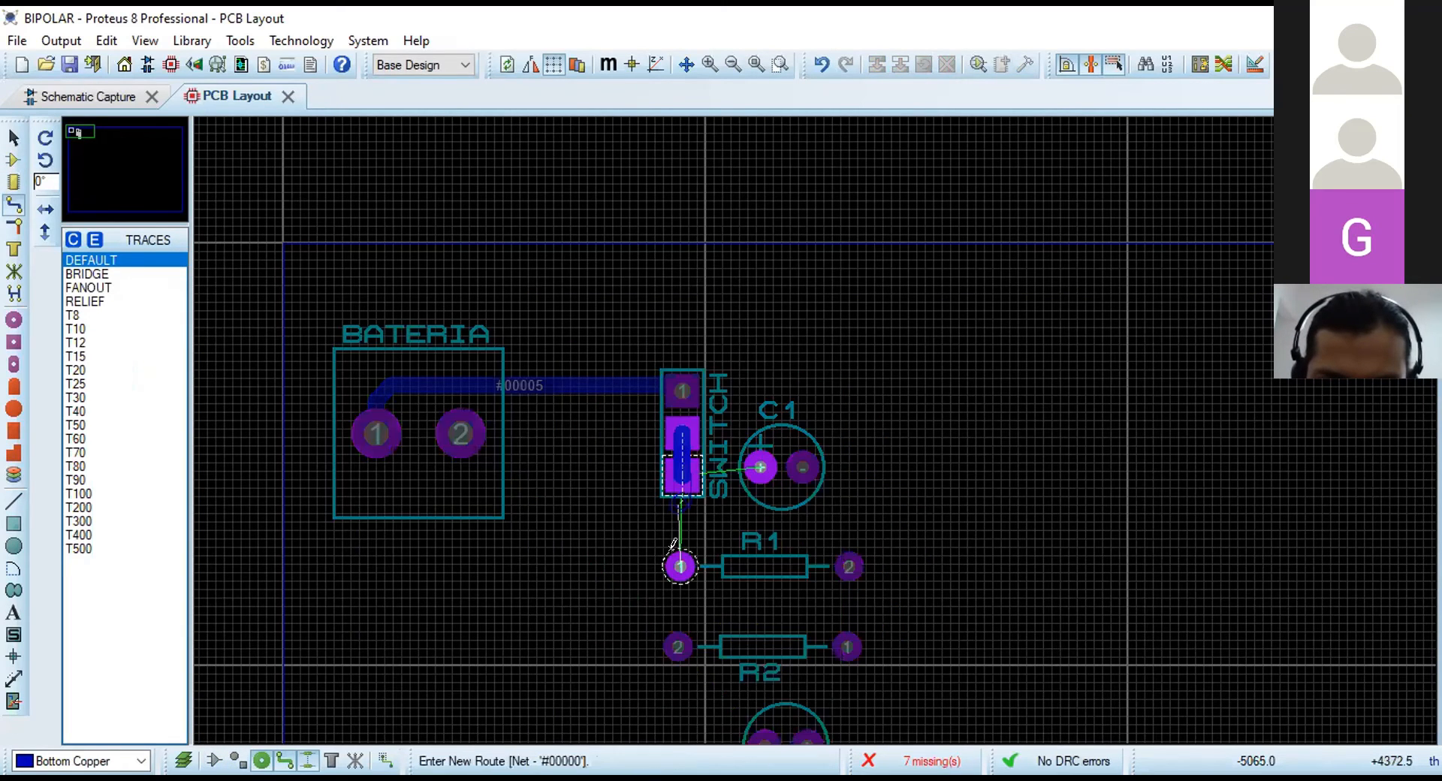
left_click(680, 566)
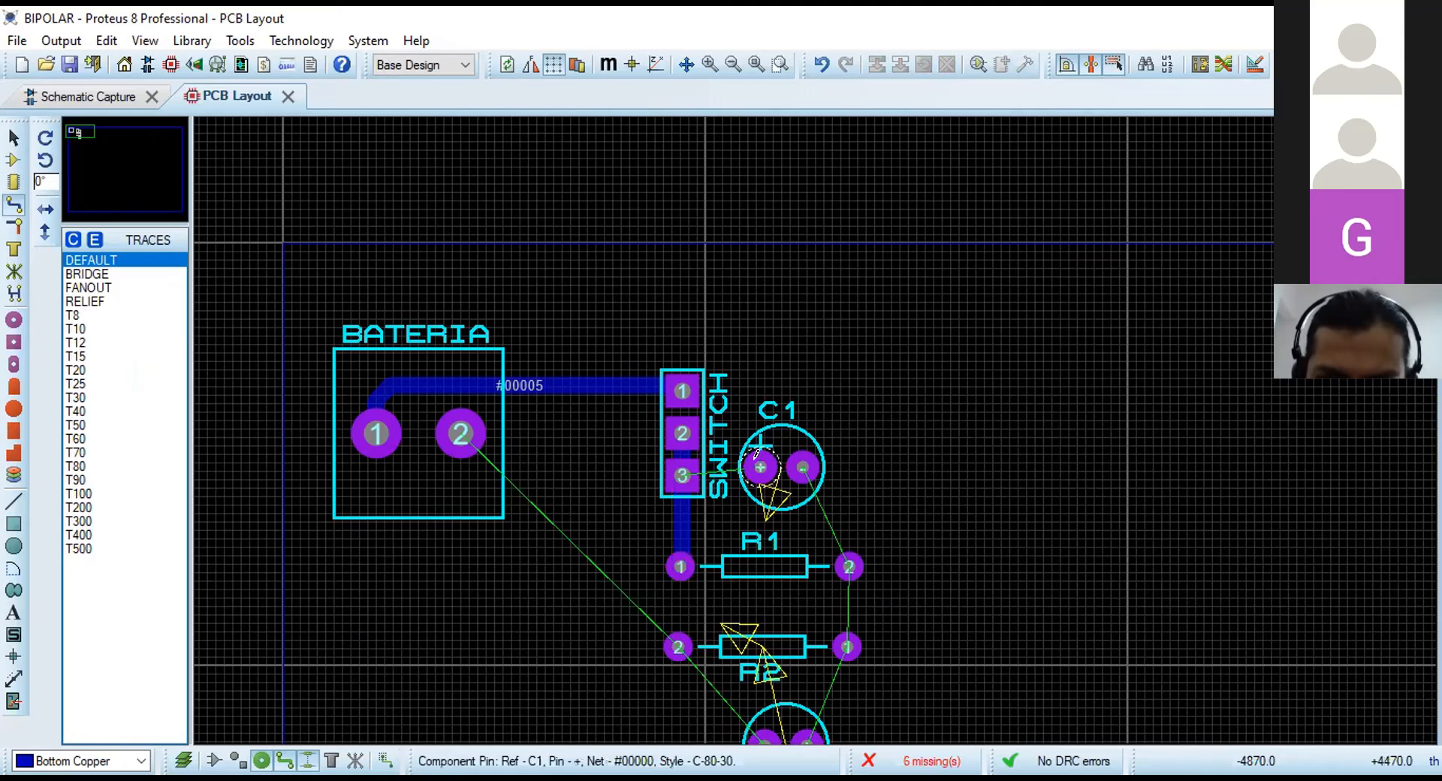
left_click(760, 467)
left_click(675, 468)
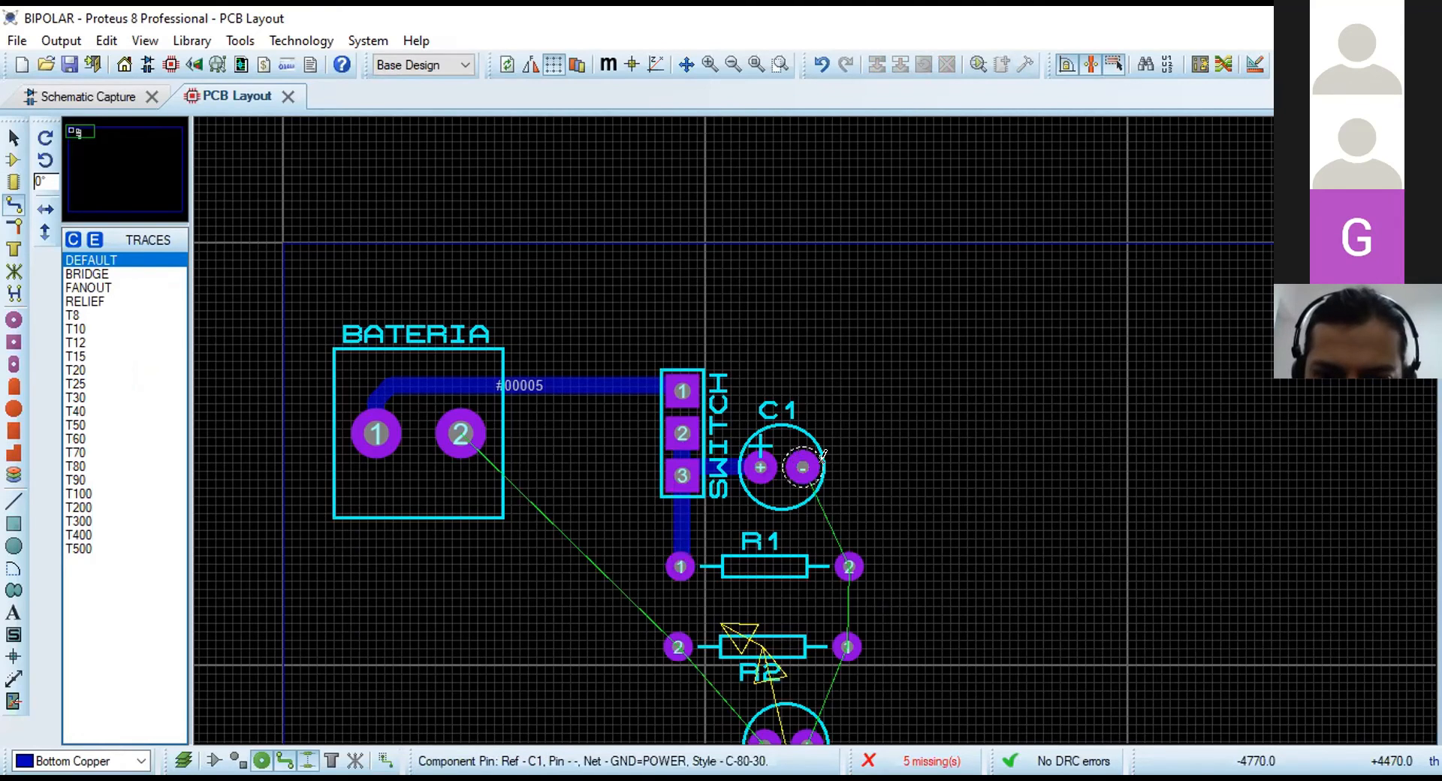
Route DEFAULT tracks on bottom copper from C1's negative pin to R1 pin 2 and on to R2 pin 1.
left_click(821, 455)
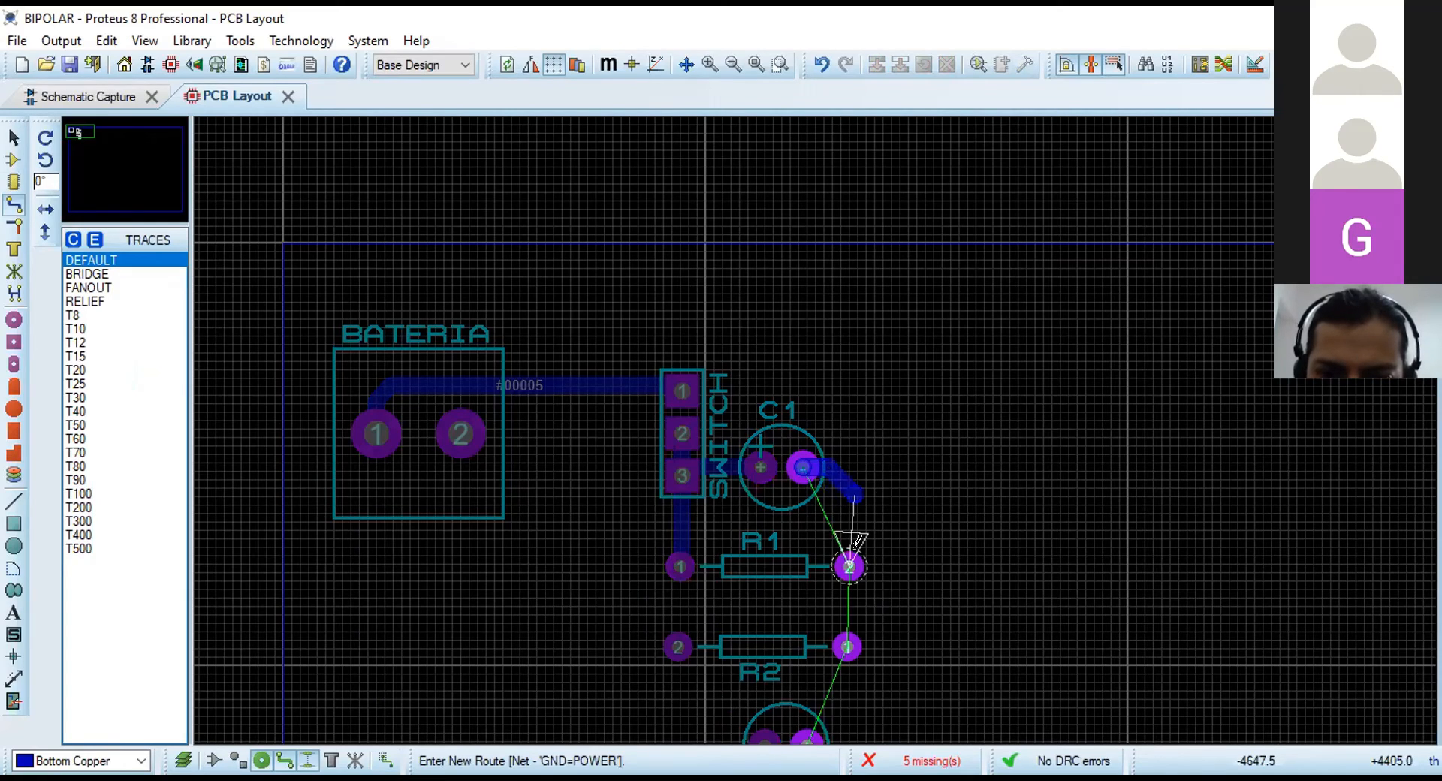
left_click(847, 565)
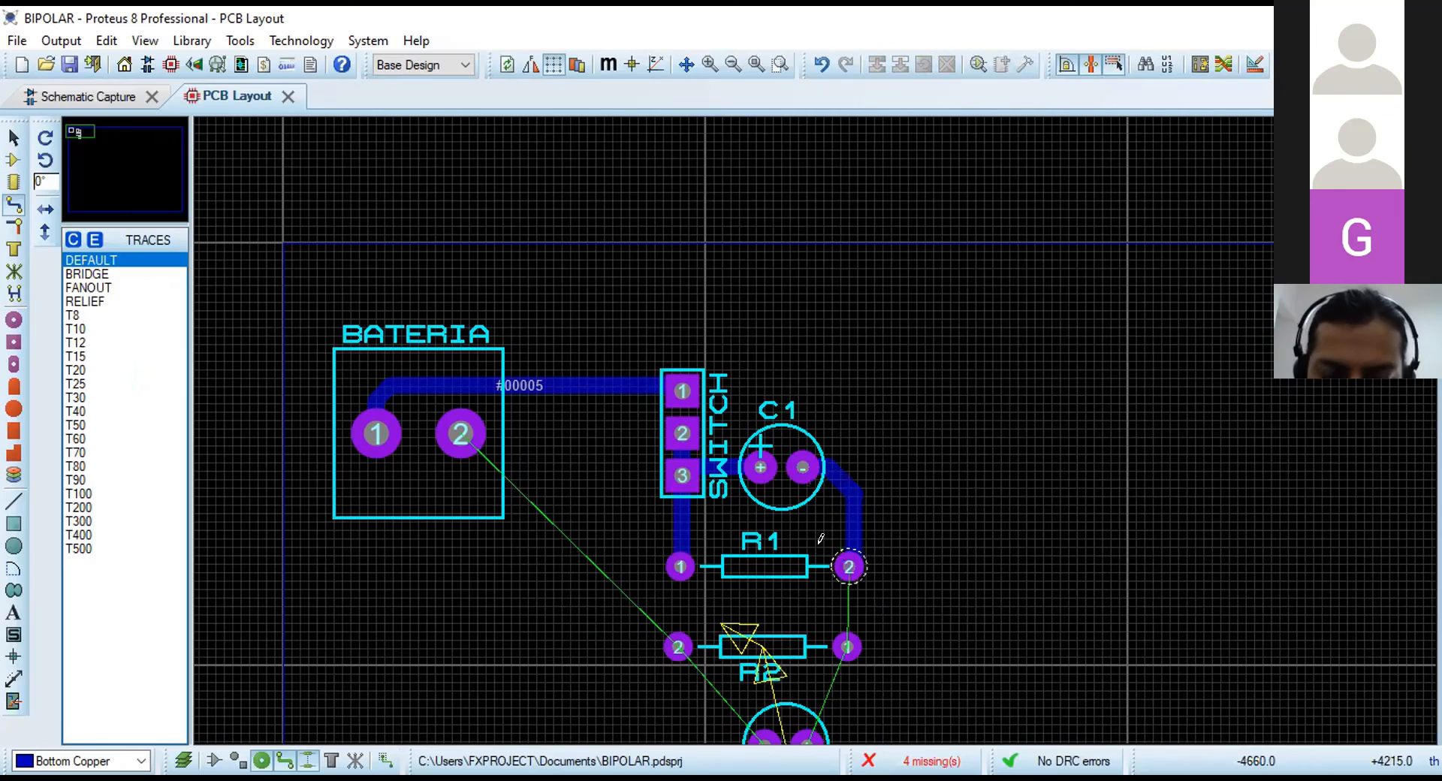
left_click(845, 566)
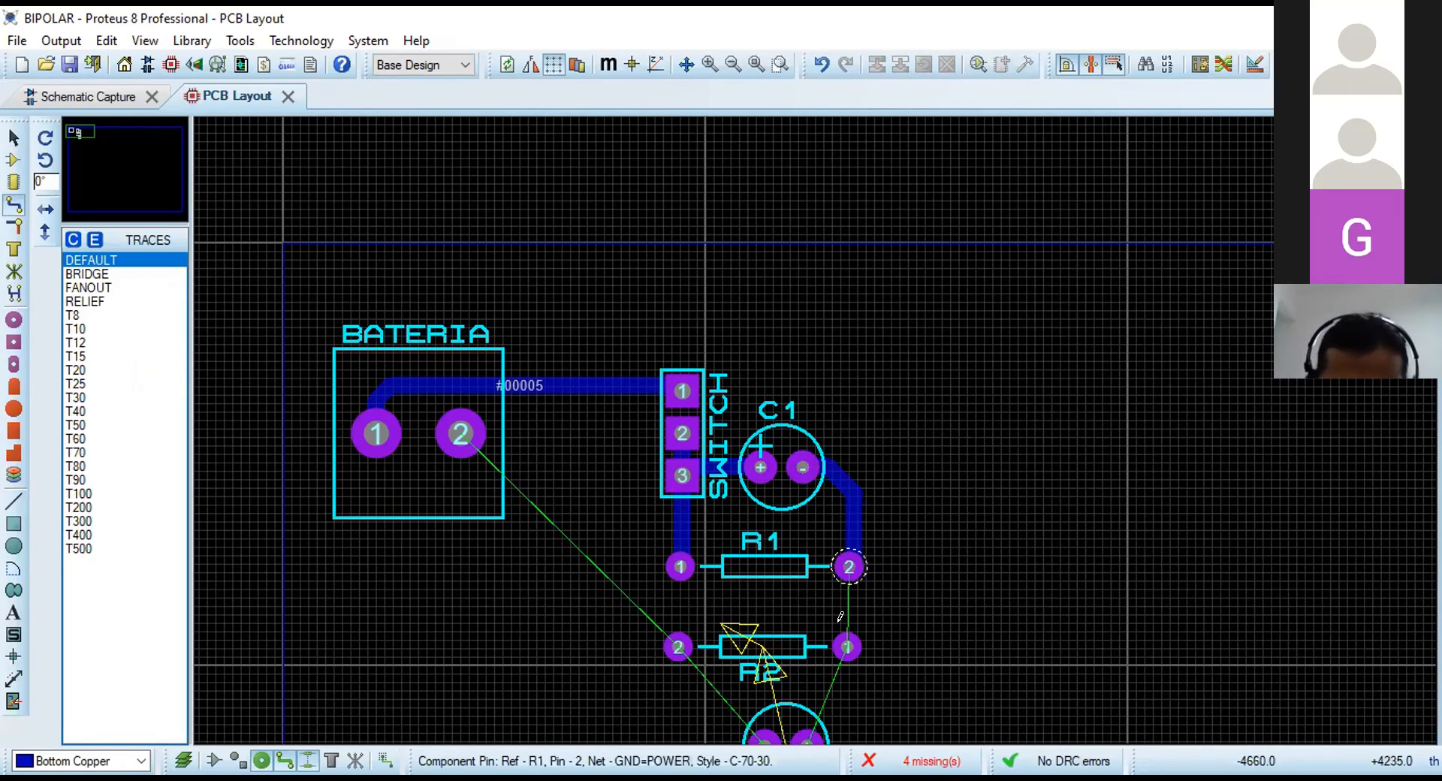
left_click(846, 644)
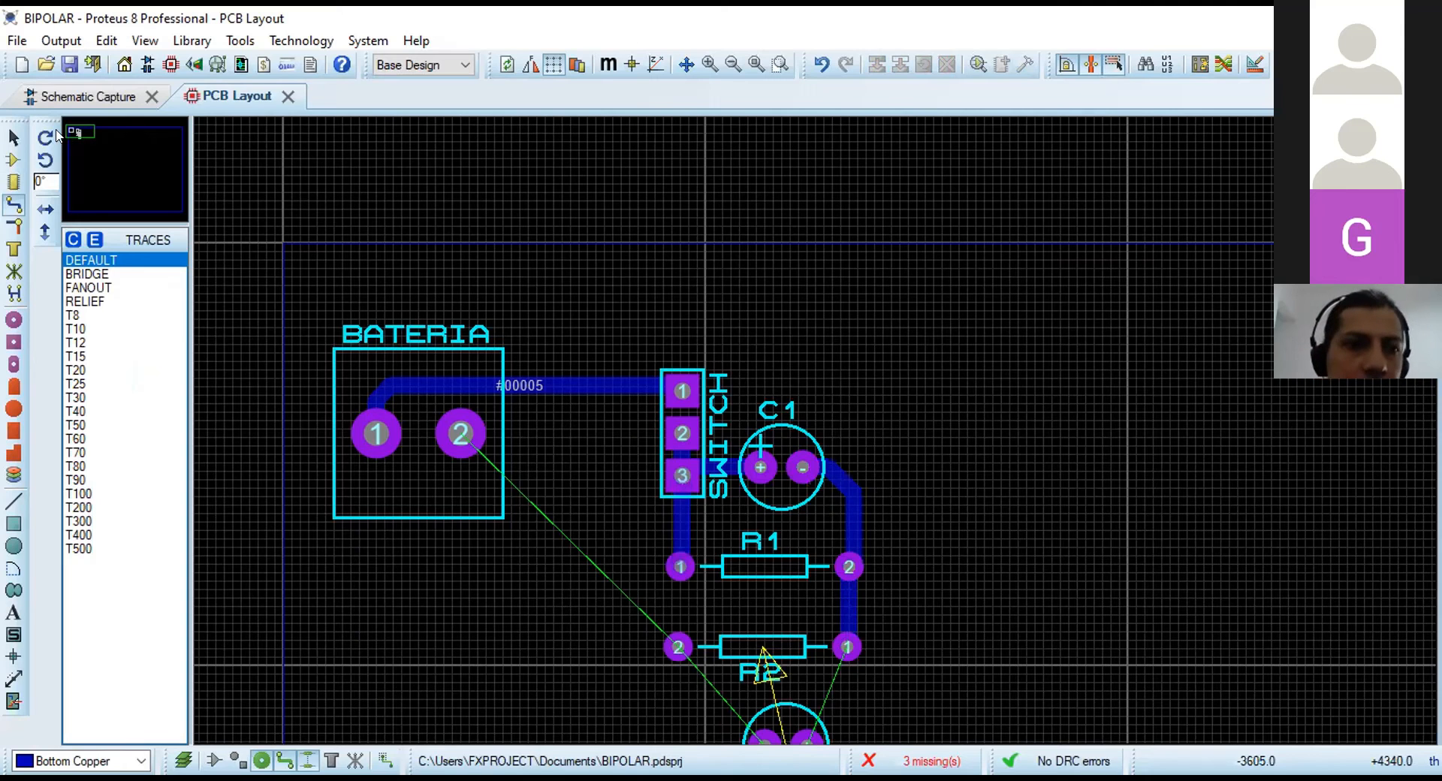
Route a DEFAULT bottom copper track from BATERIA pin 2 down and across to R2 pin 2.
scroll(691, 604, "down", 1)
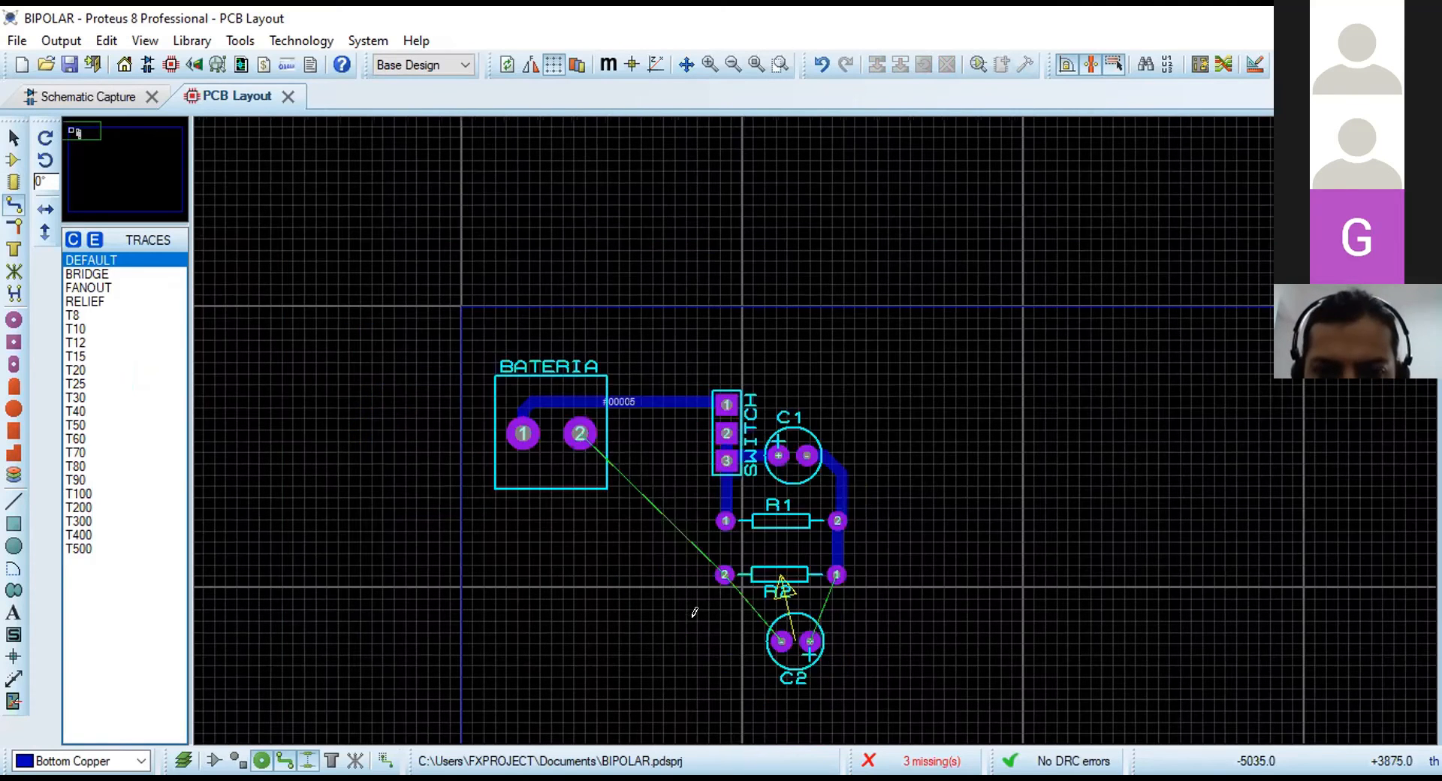
scroll(673, 178, "up", 1)
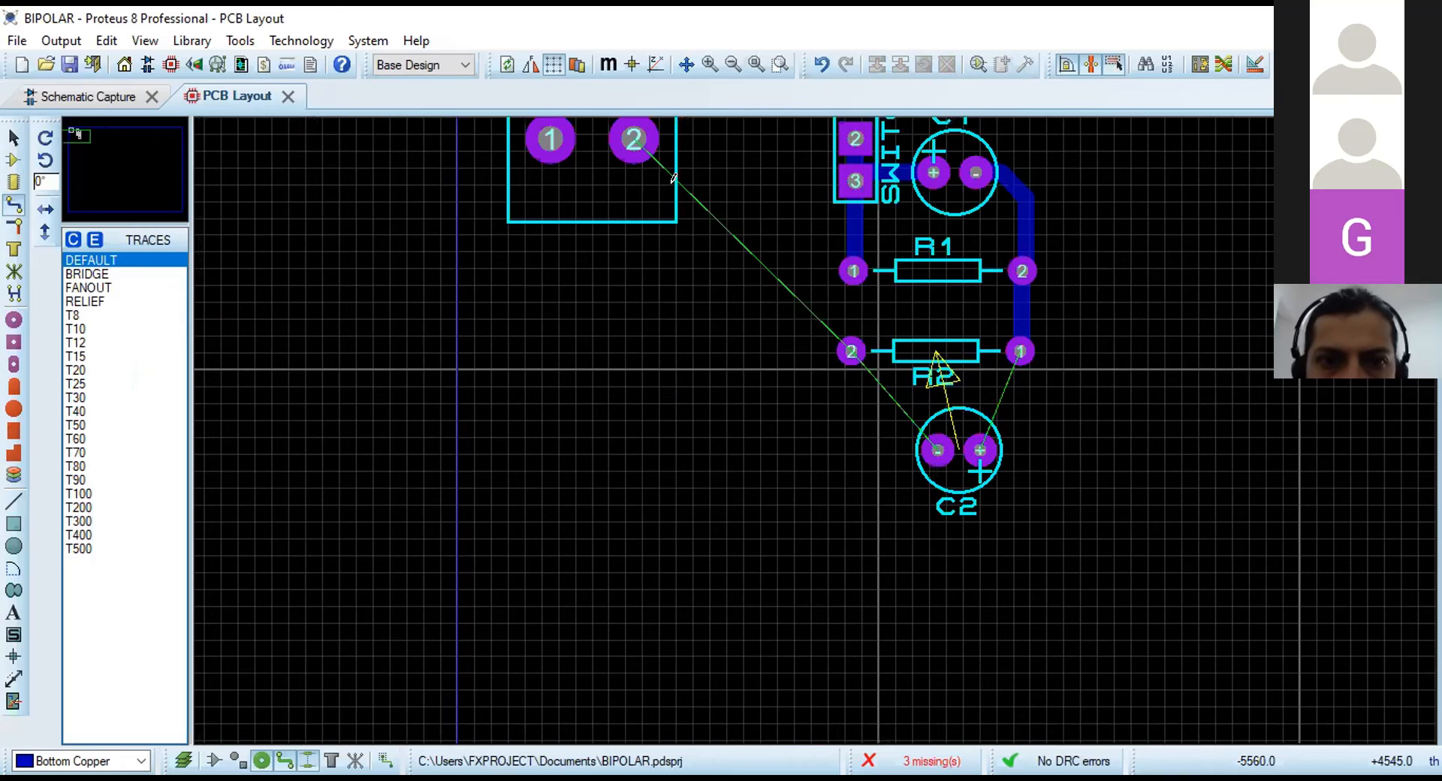
left_click(631, 232)
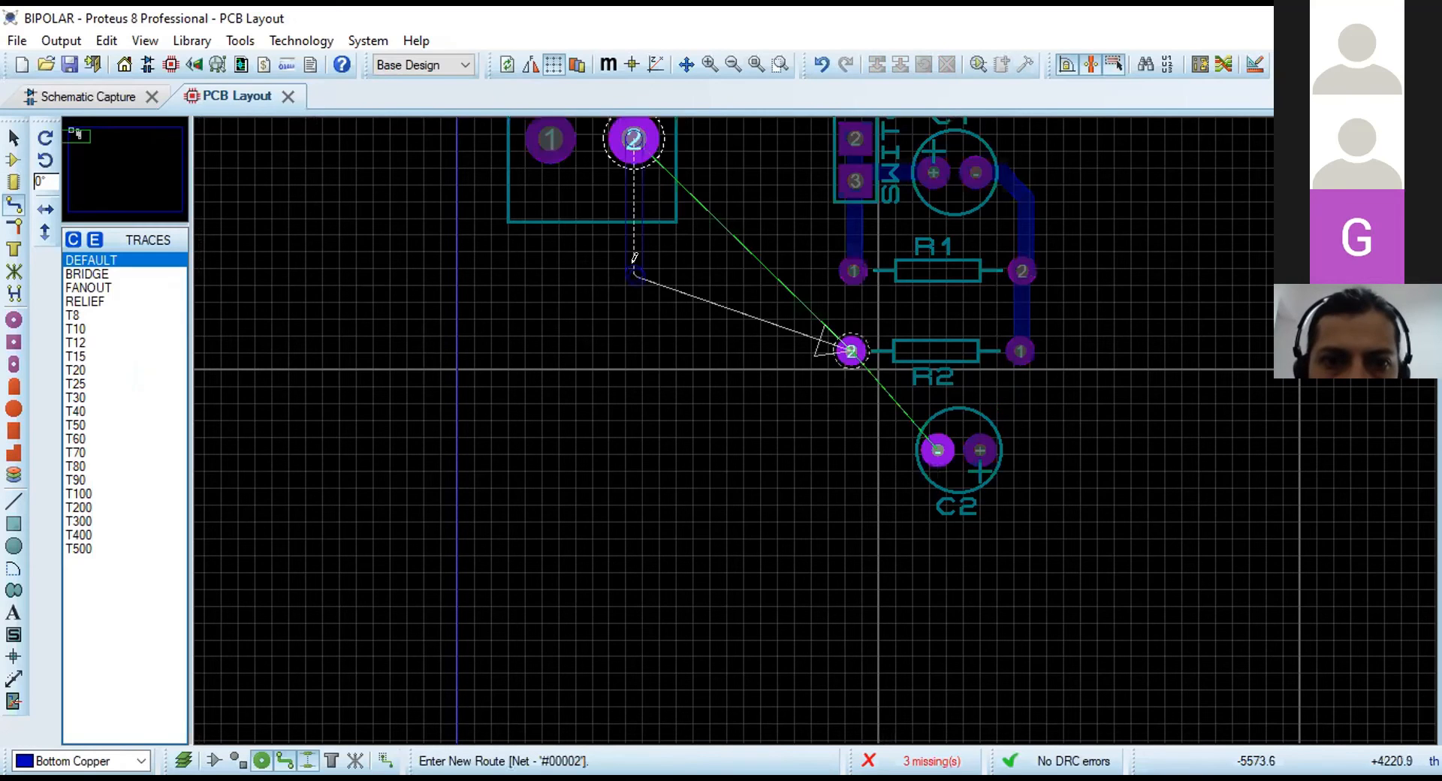
left_click(689, 335)
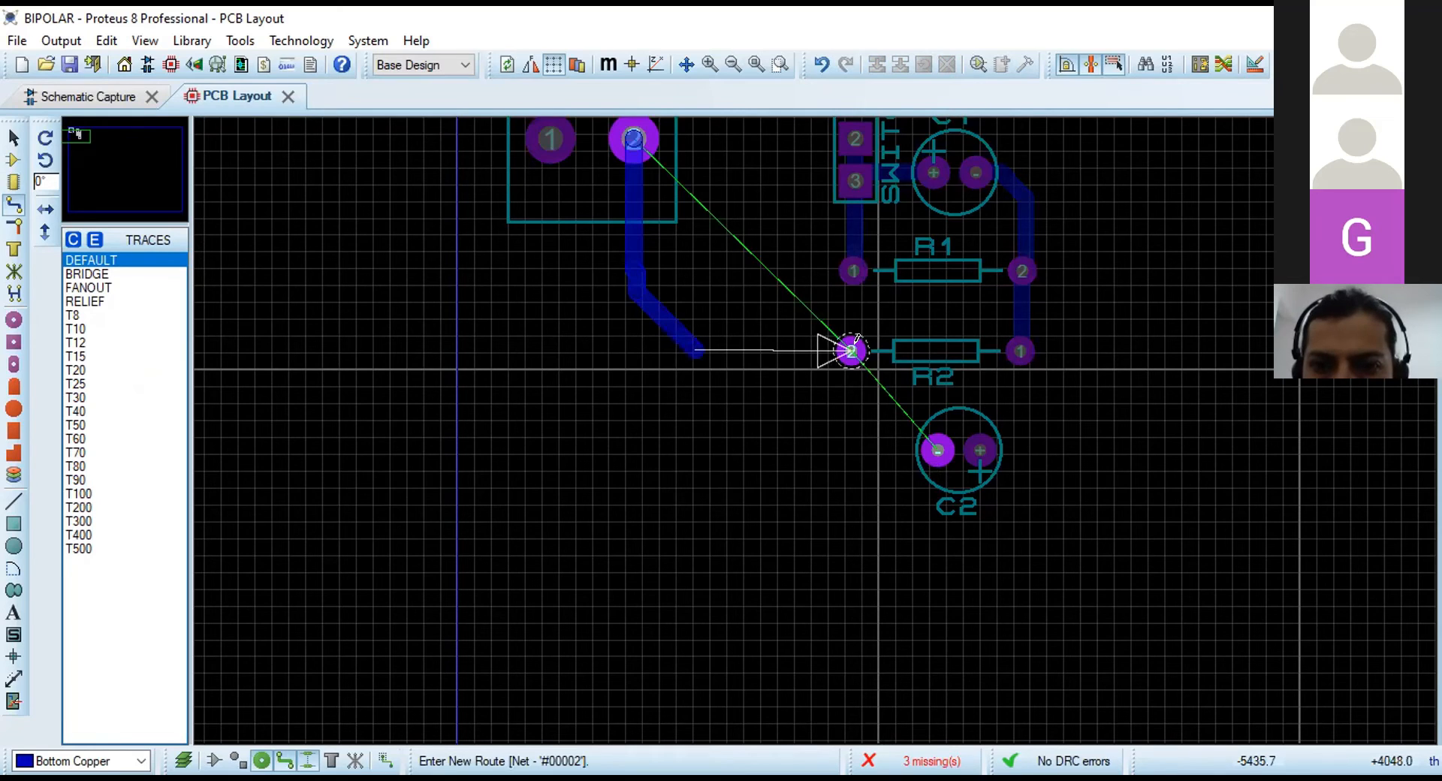
left_click(852, 347)
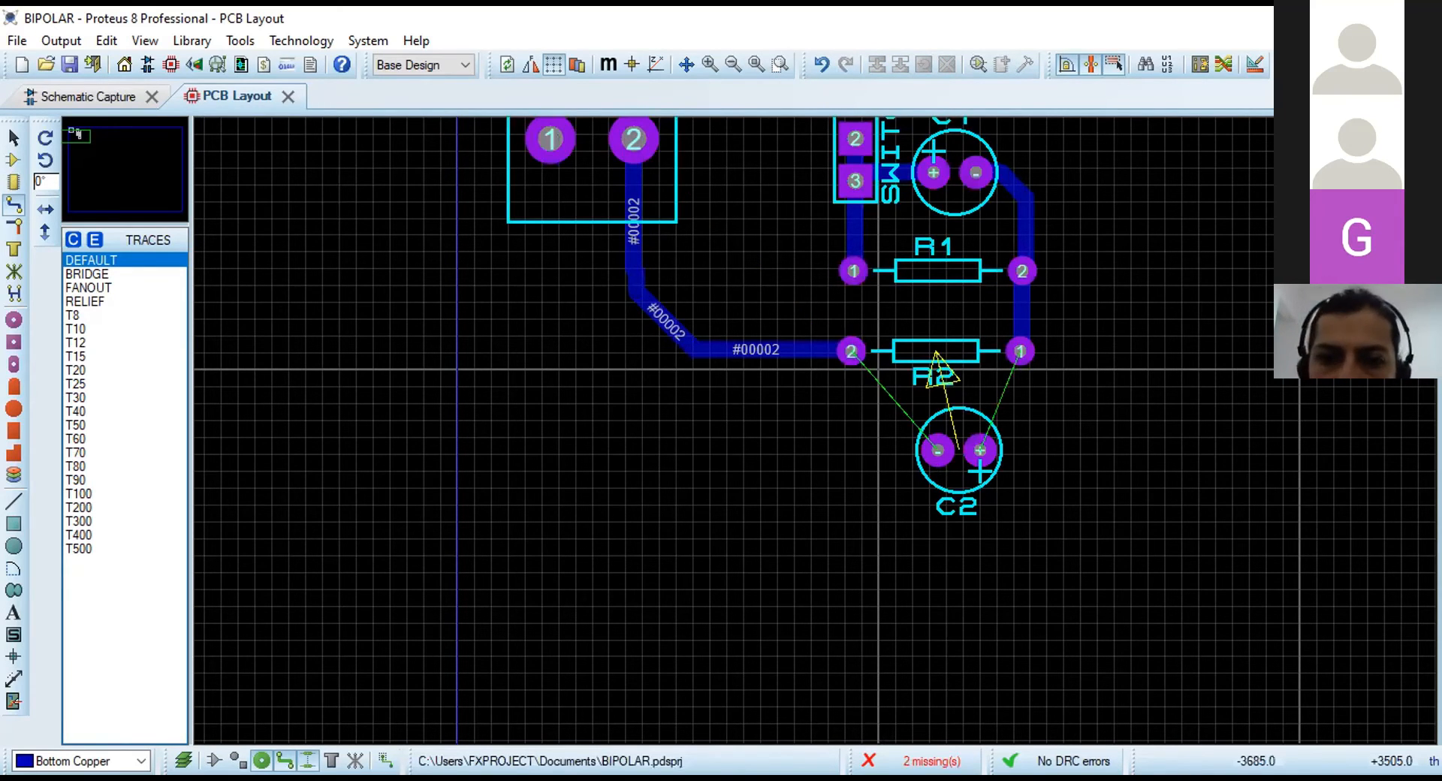
Route bottom copper tracks from R2 pin 2 to C2's negative pin and from C2's positive pin to R2 pin 1.
left_click(852, 352)
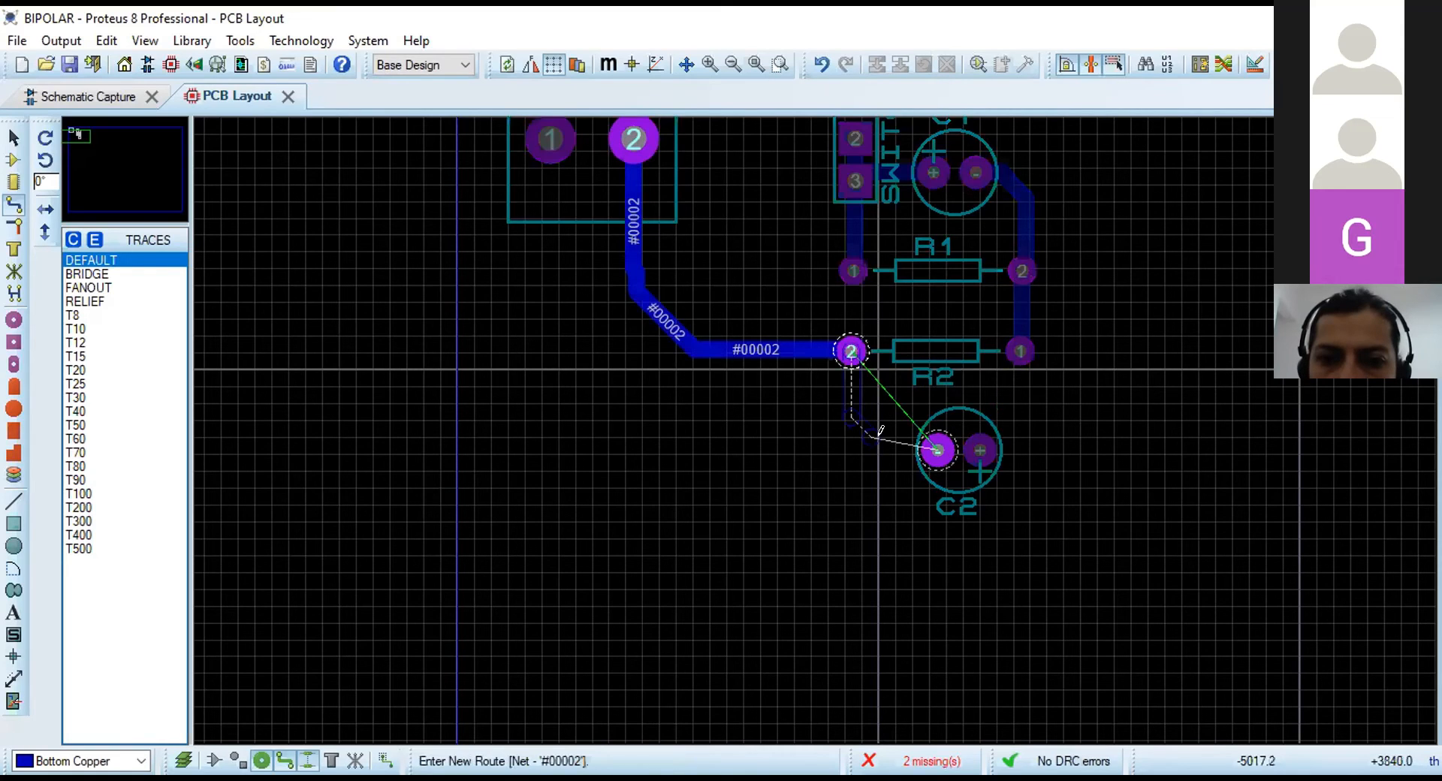
left_click(932, 443)
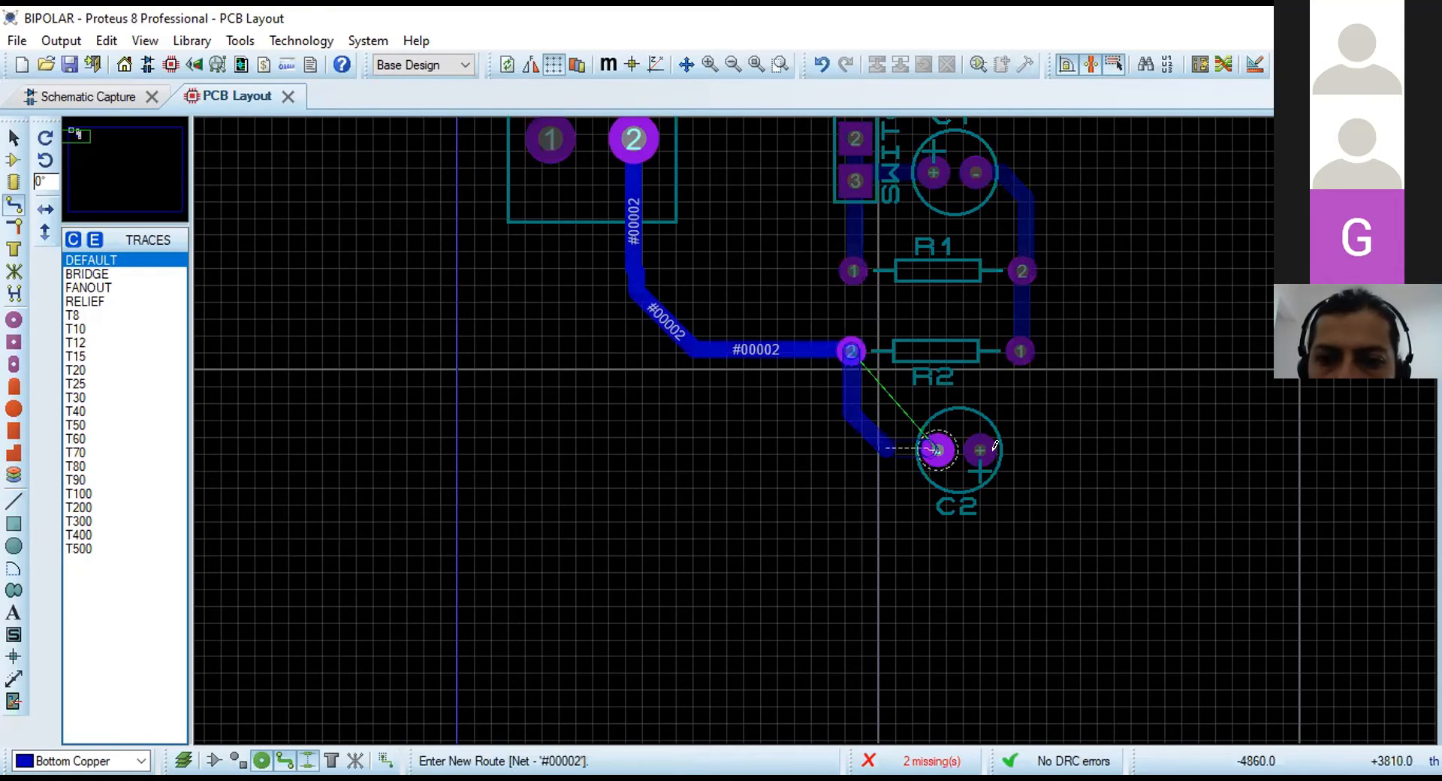
left_click(974, 447)
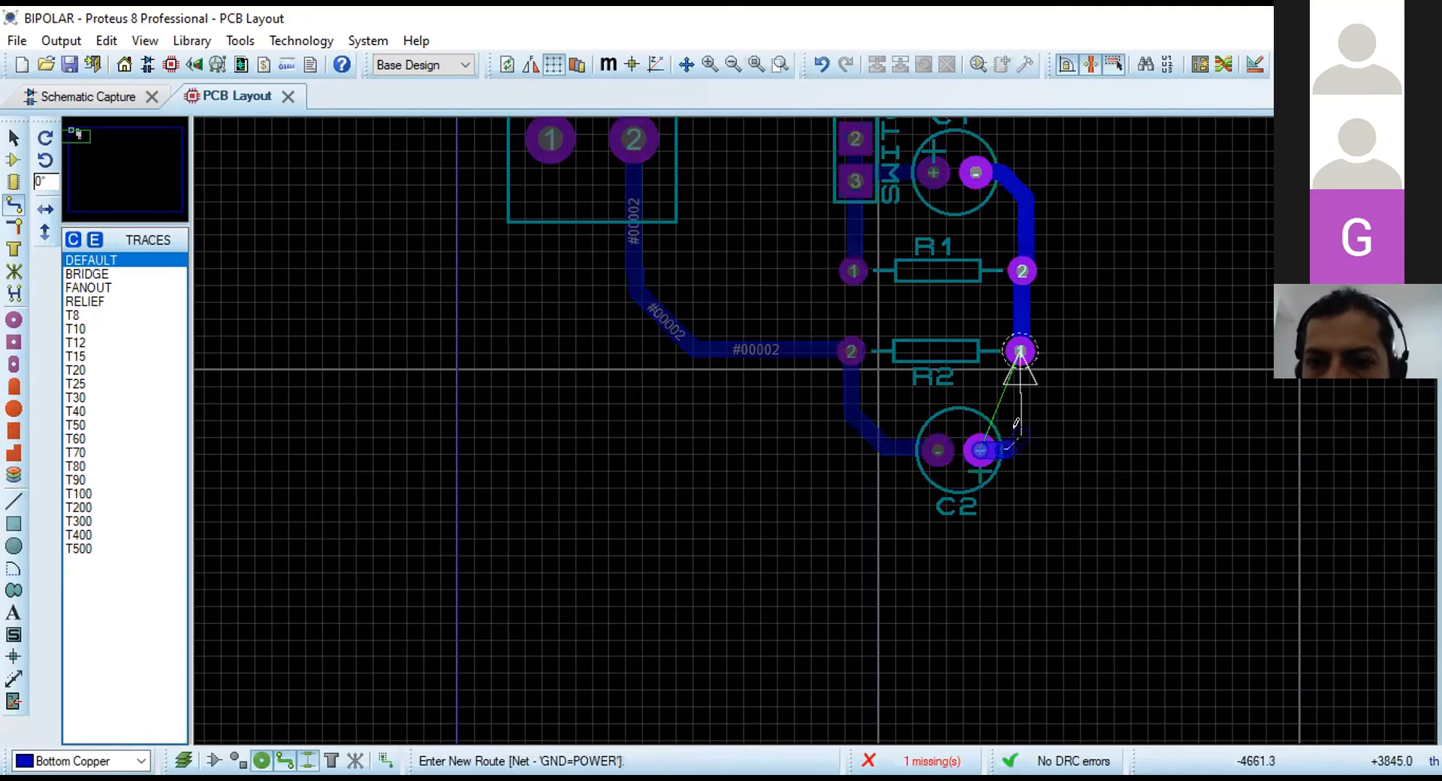
left_click(1020, 350)
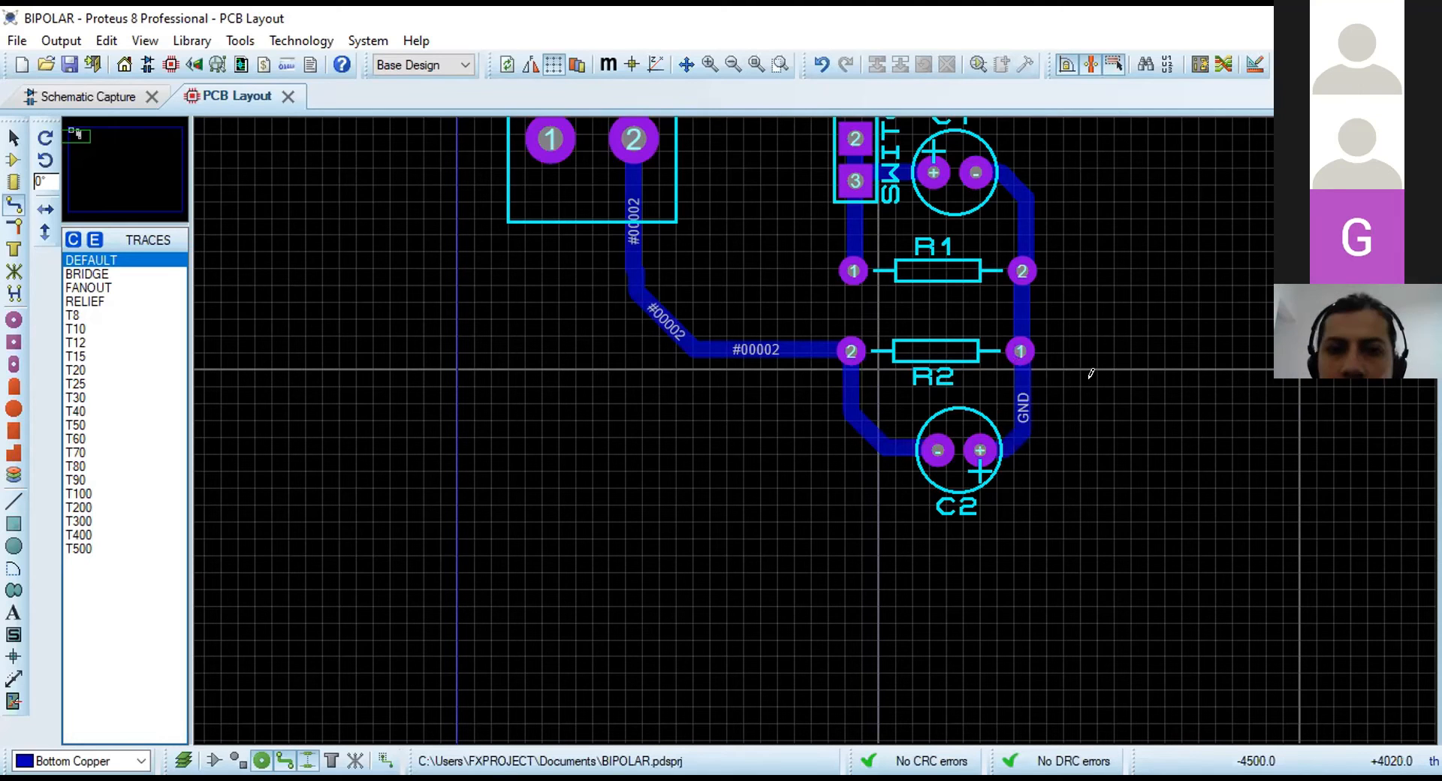
Check the schematic for the parts after the capacitors and place regulator U1 (7805) beside C1 and U2 (7905) beside R2.
middle_click(1101, 240)
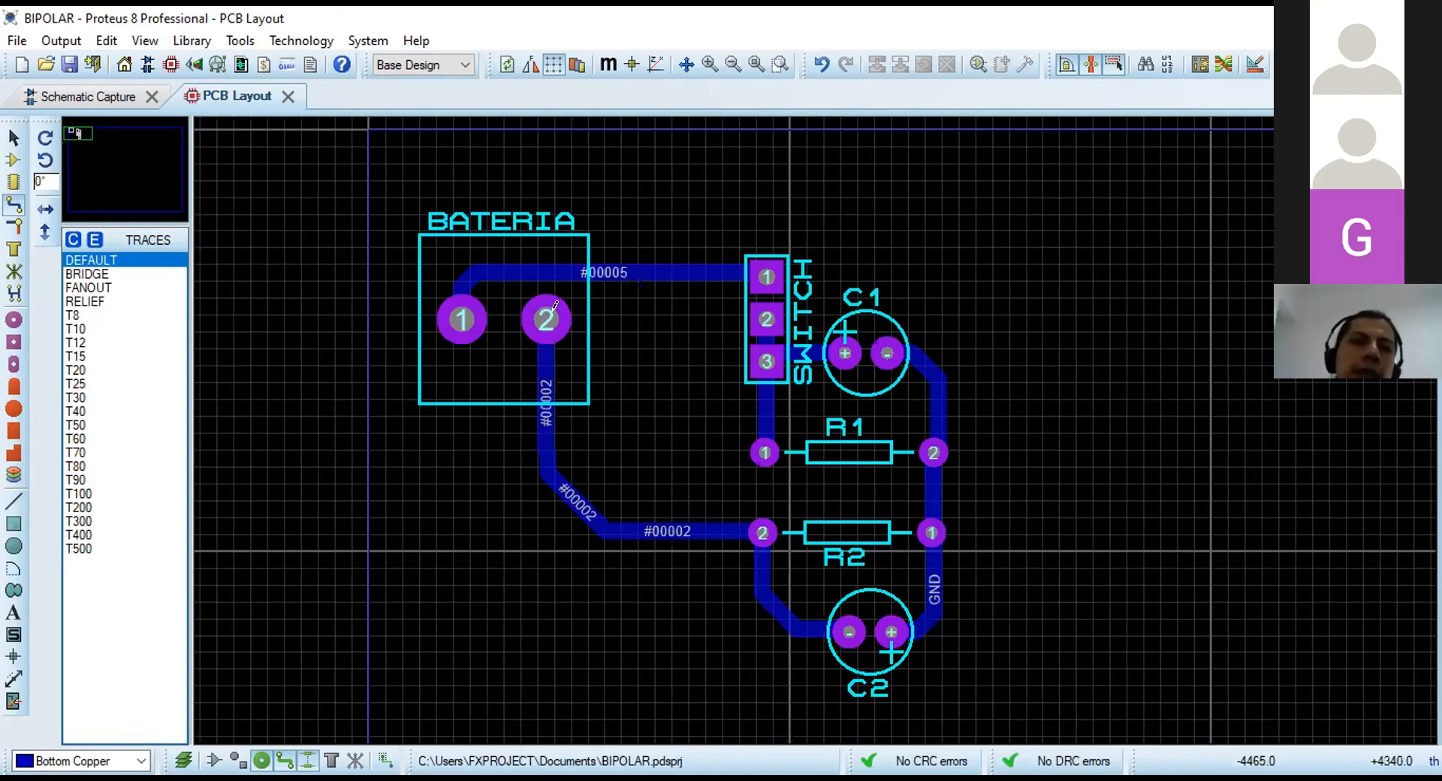
left_click(57, 99)
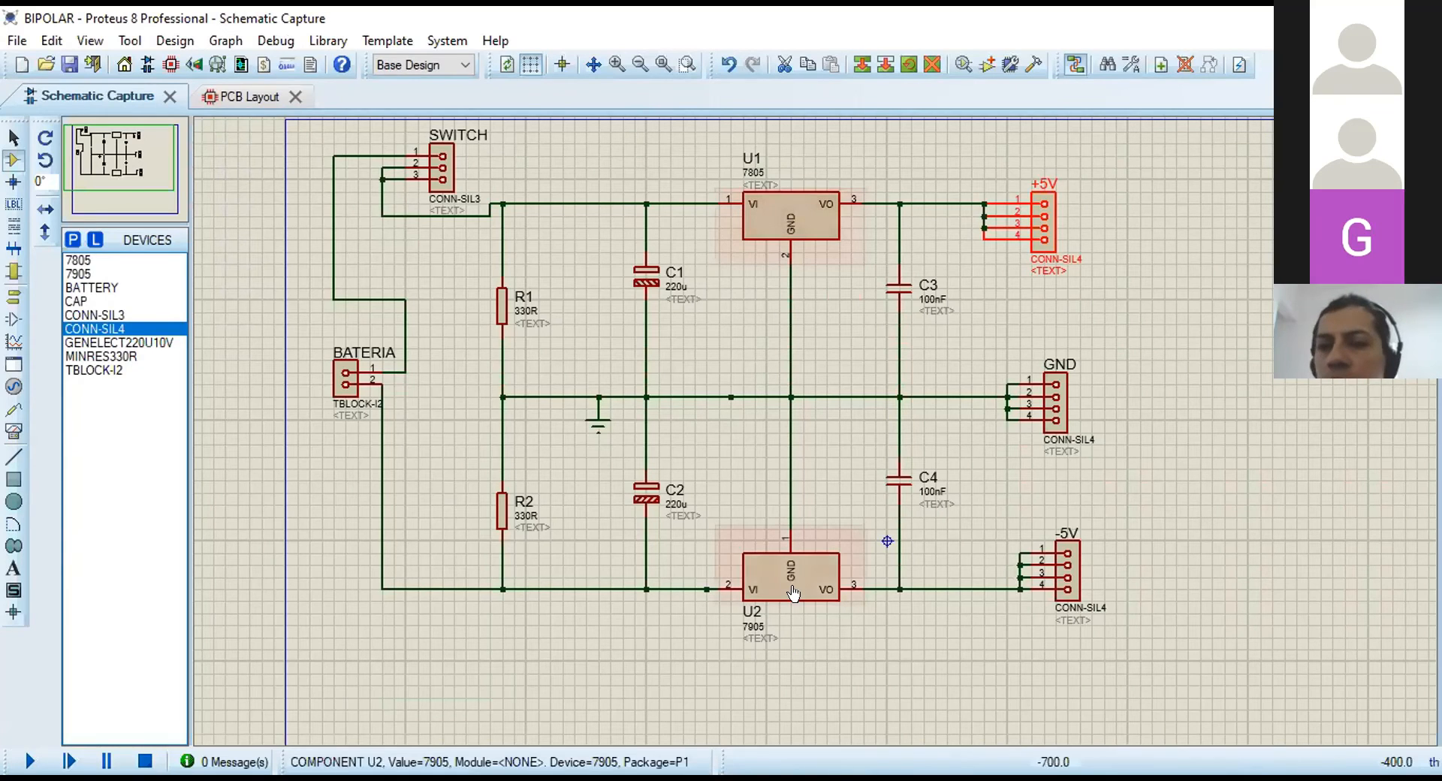
left_click(238, 99)
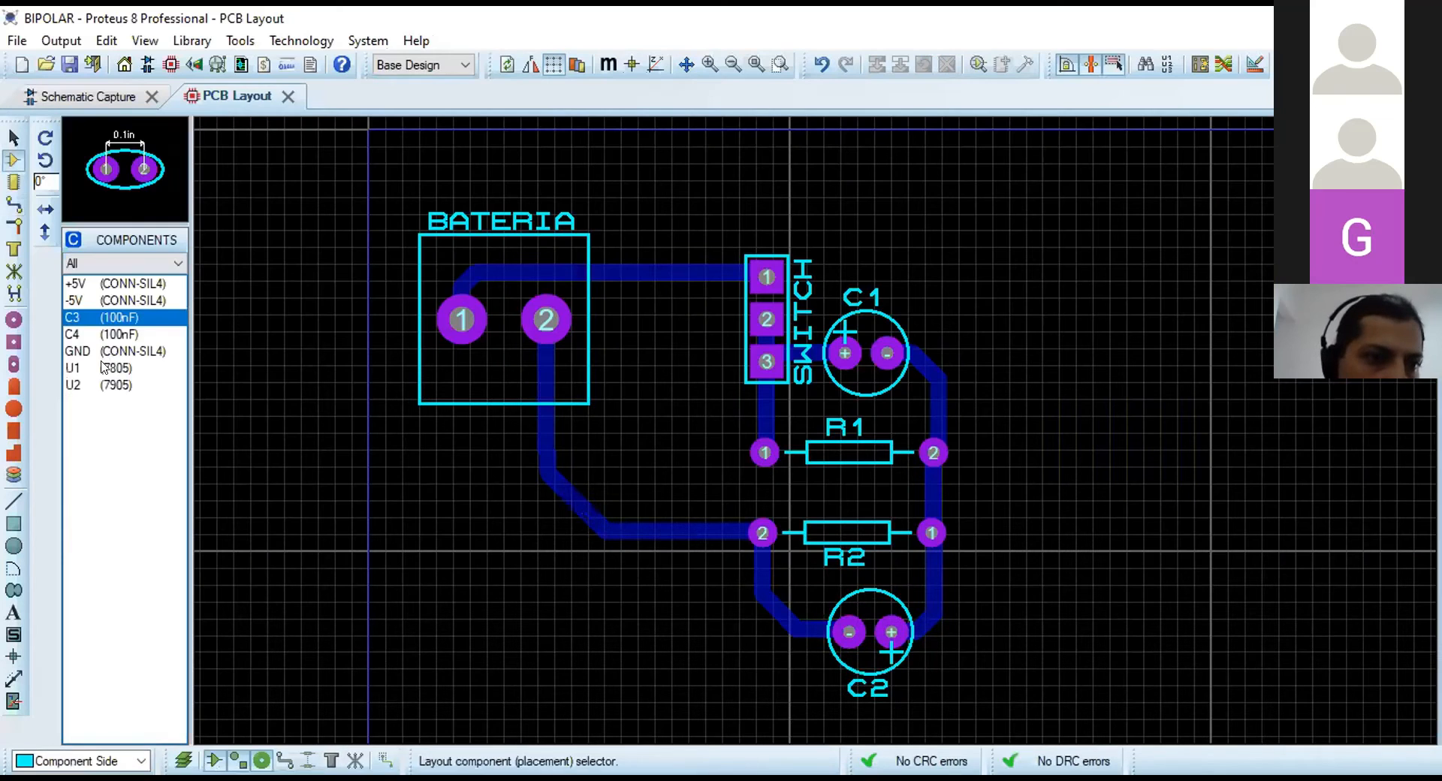
left_click(110, 366)
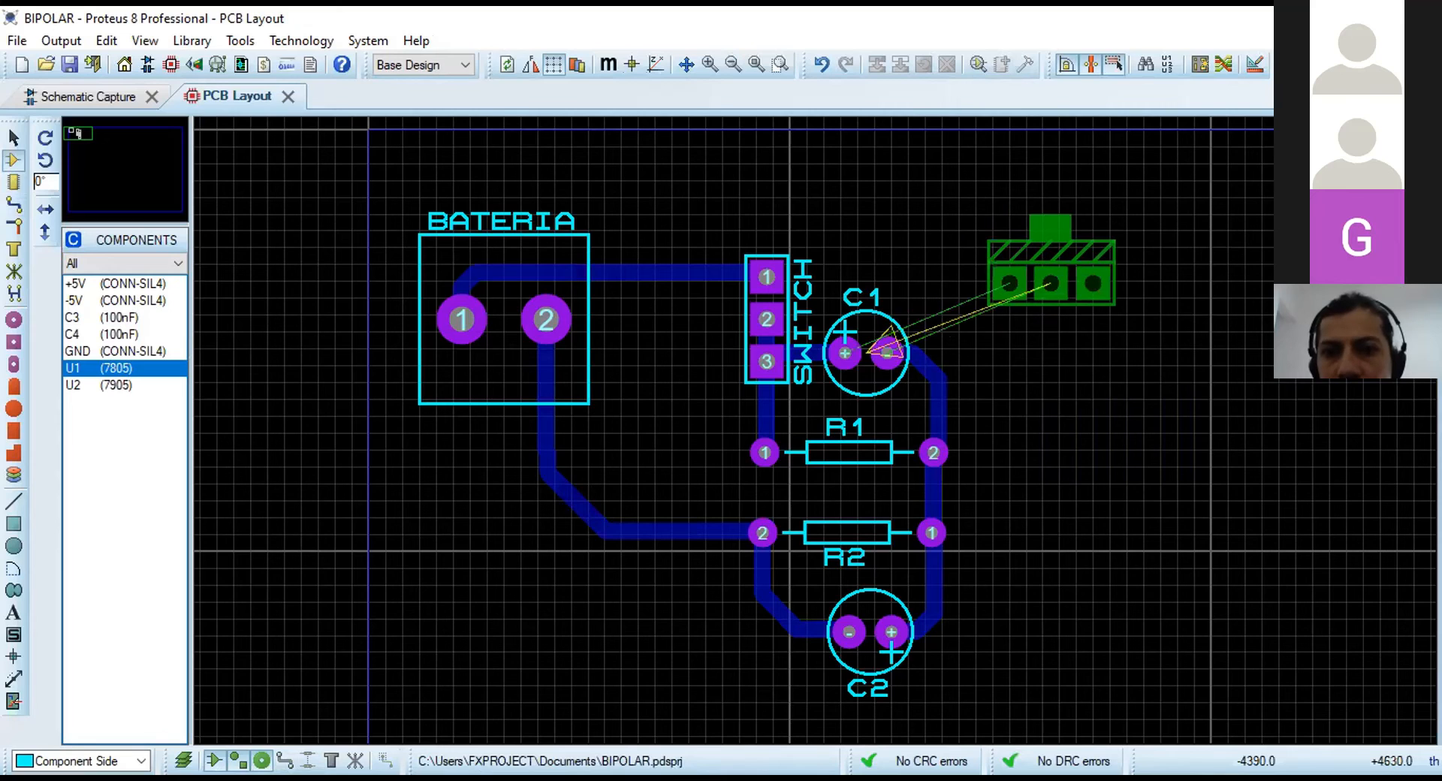
left_click(1014, 293)
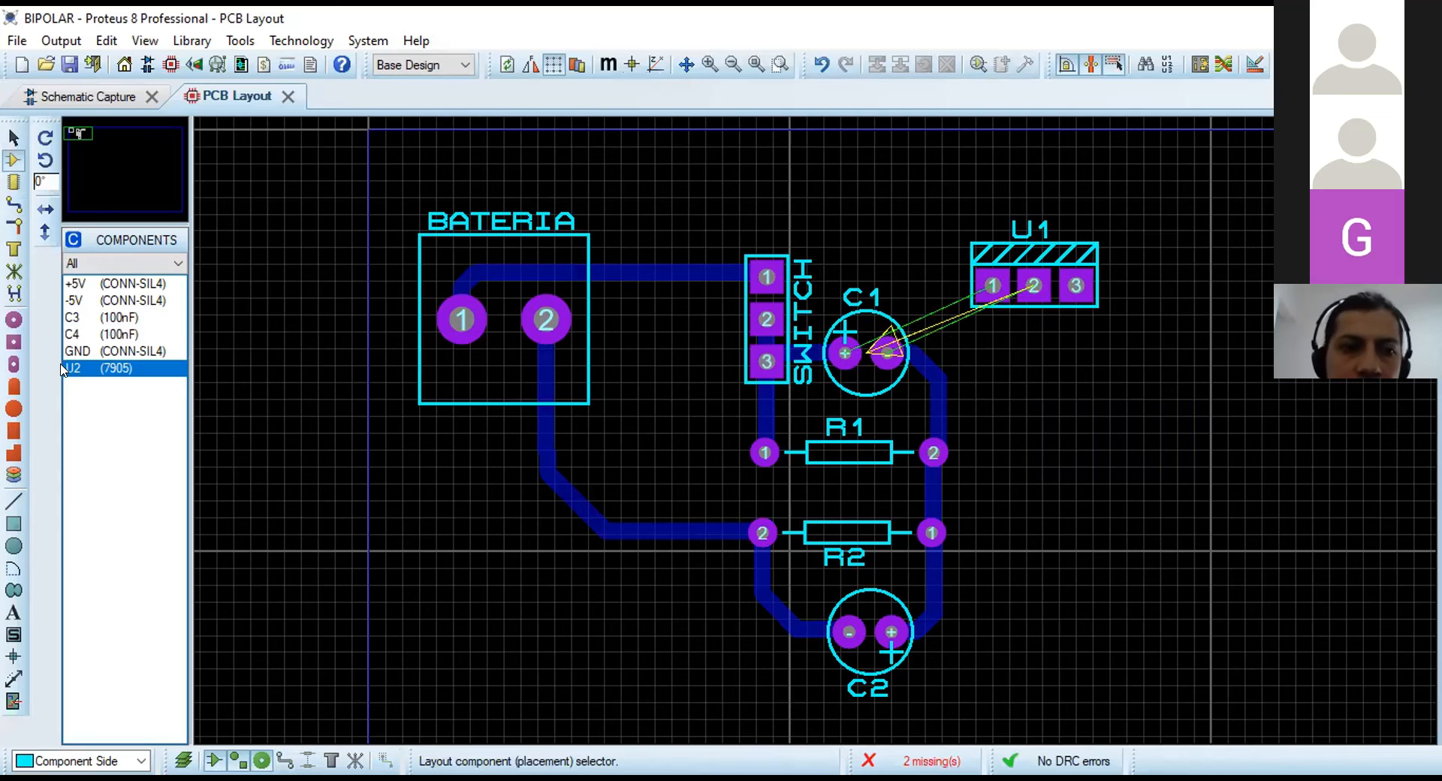
left_click(1067, 645)
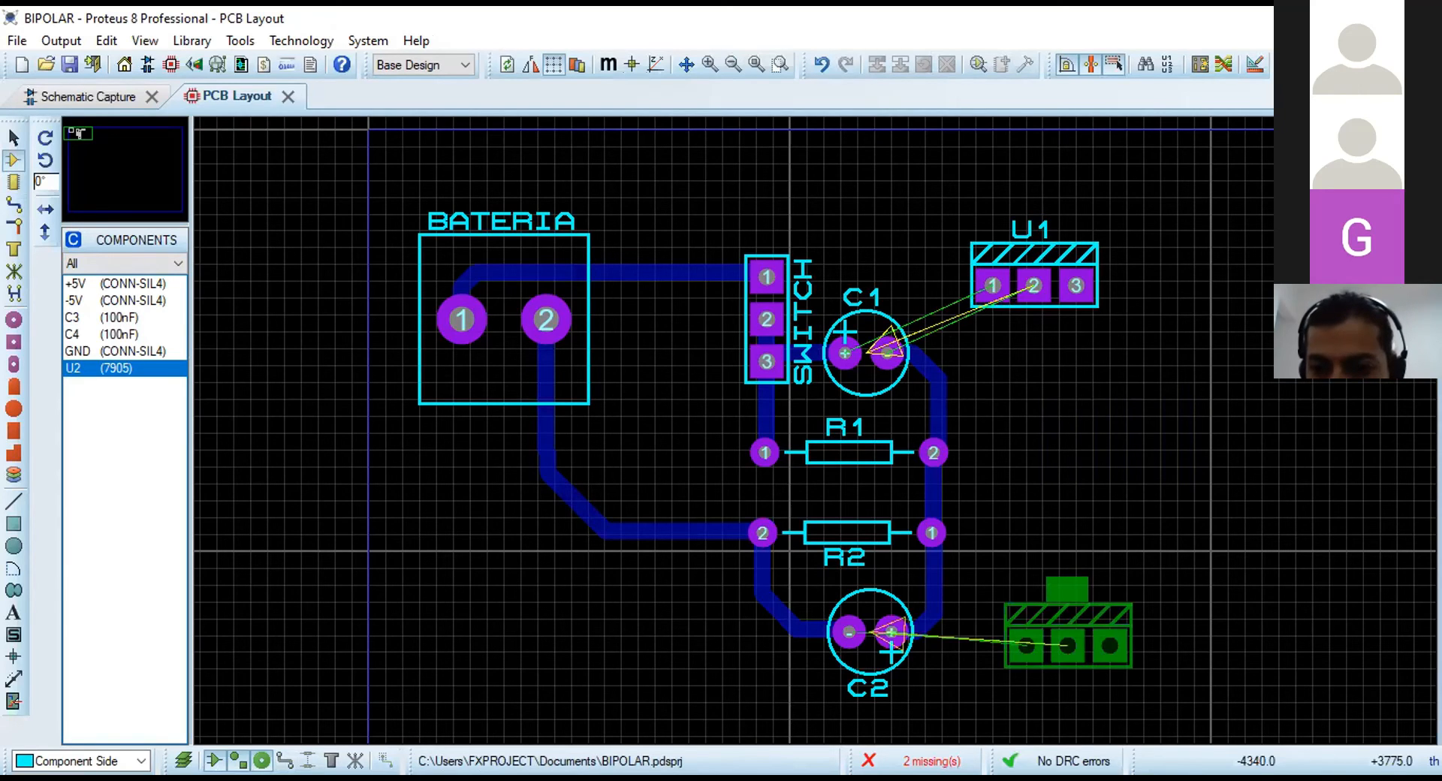
left_click(1094, 500)
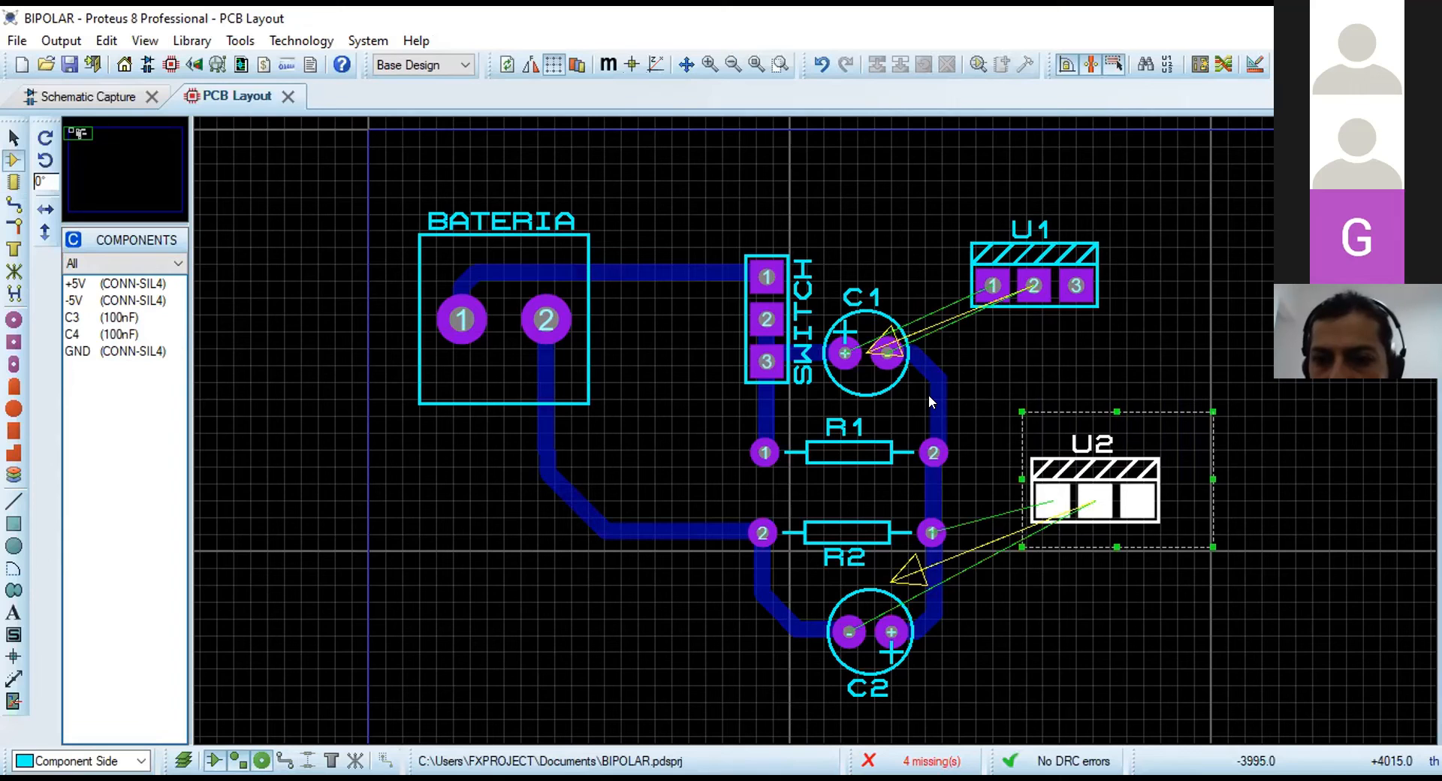
Rotate regulator U2 90 degrees clockwise and move it down beside capacitor C2.
key("KP_Subtract")
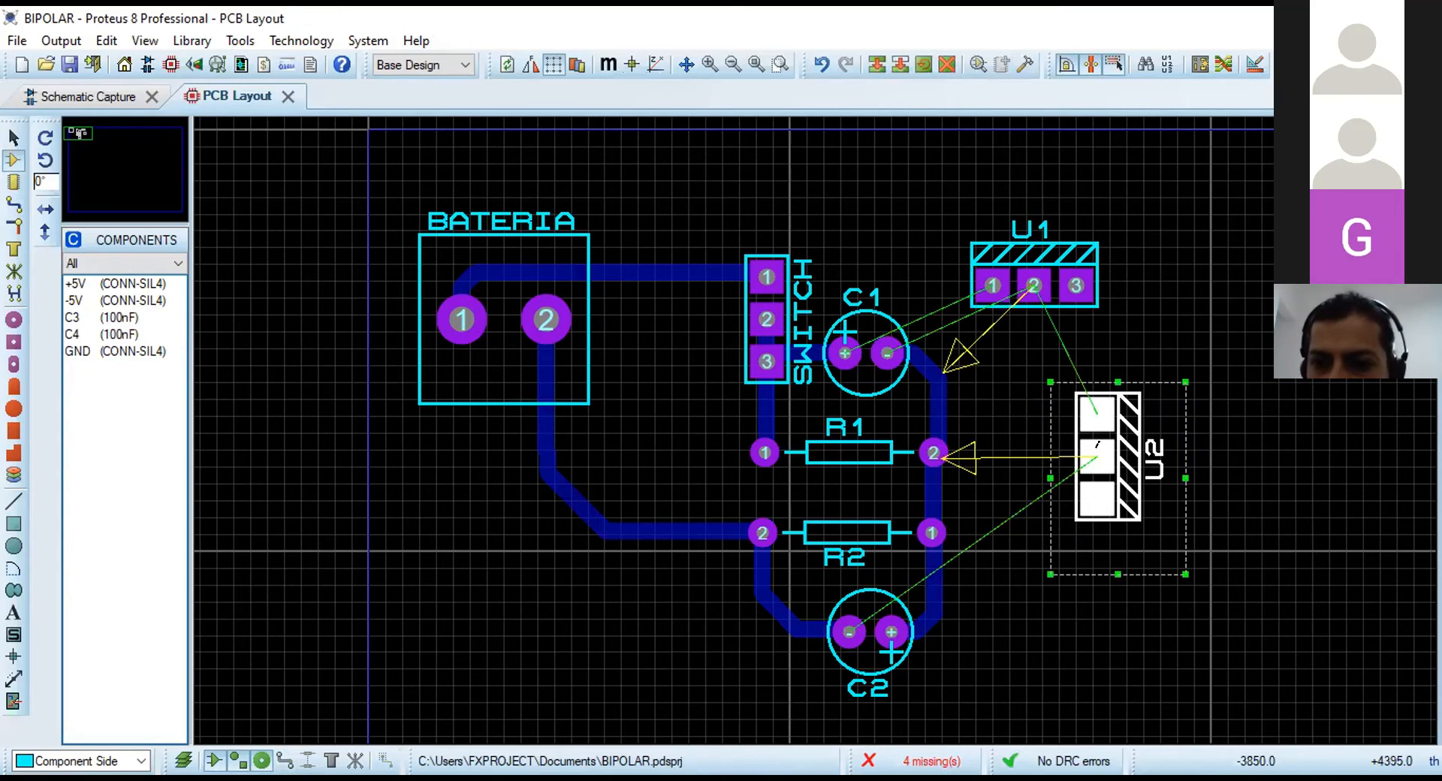
left_click(1081, 392)
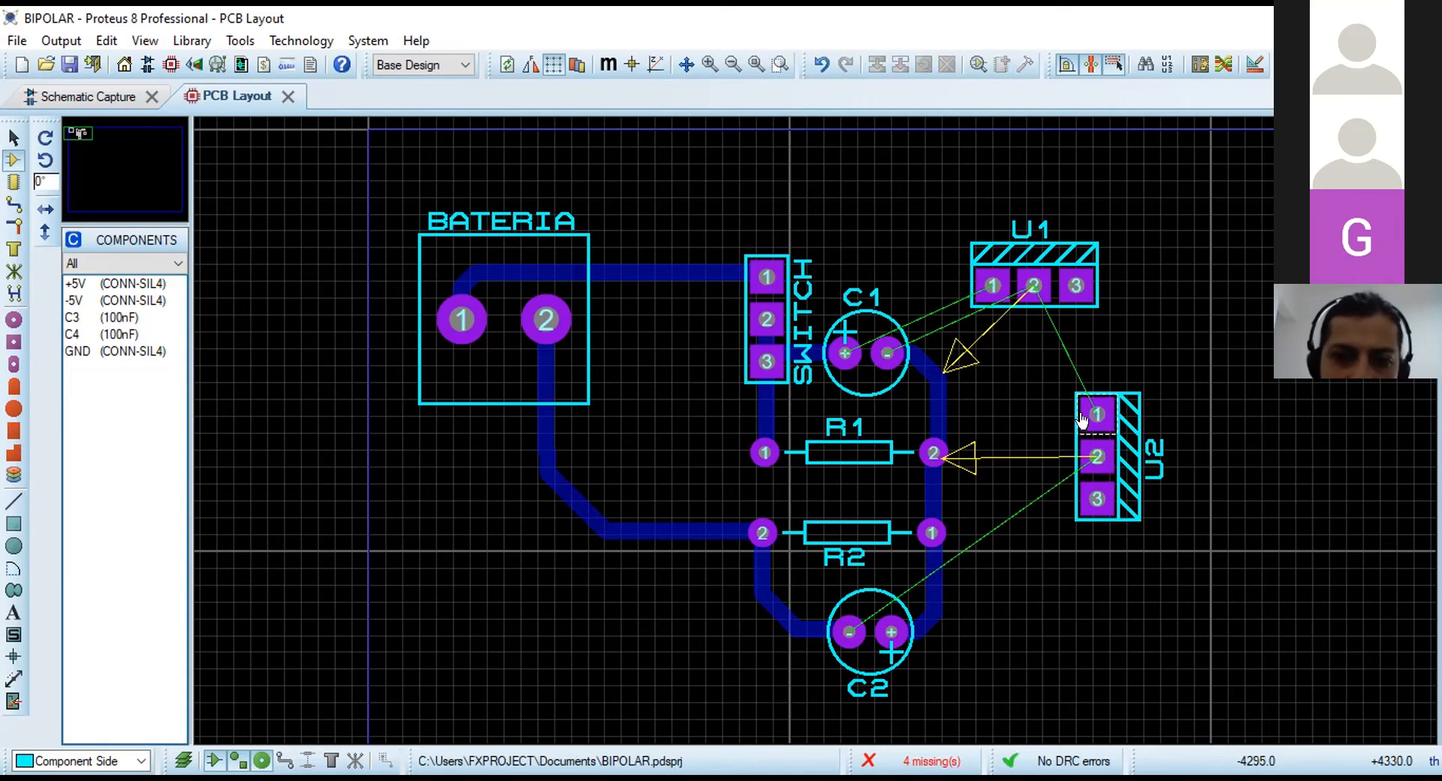
left_click(1126, 489)
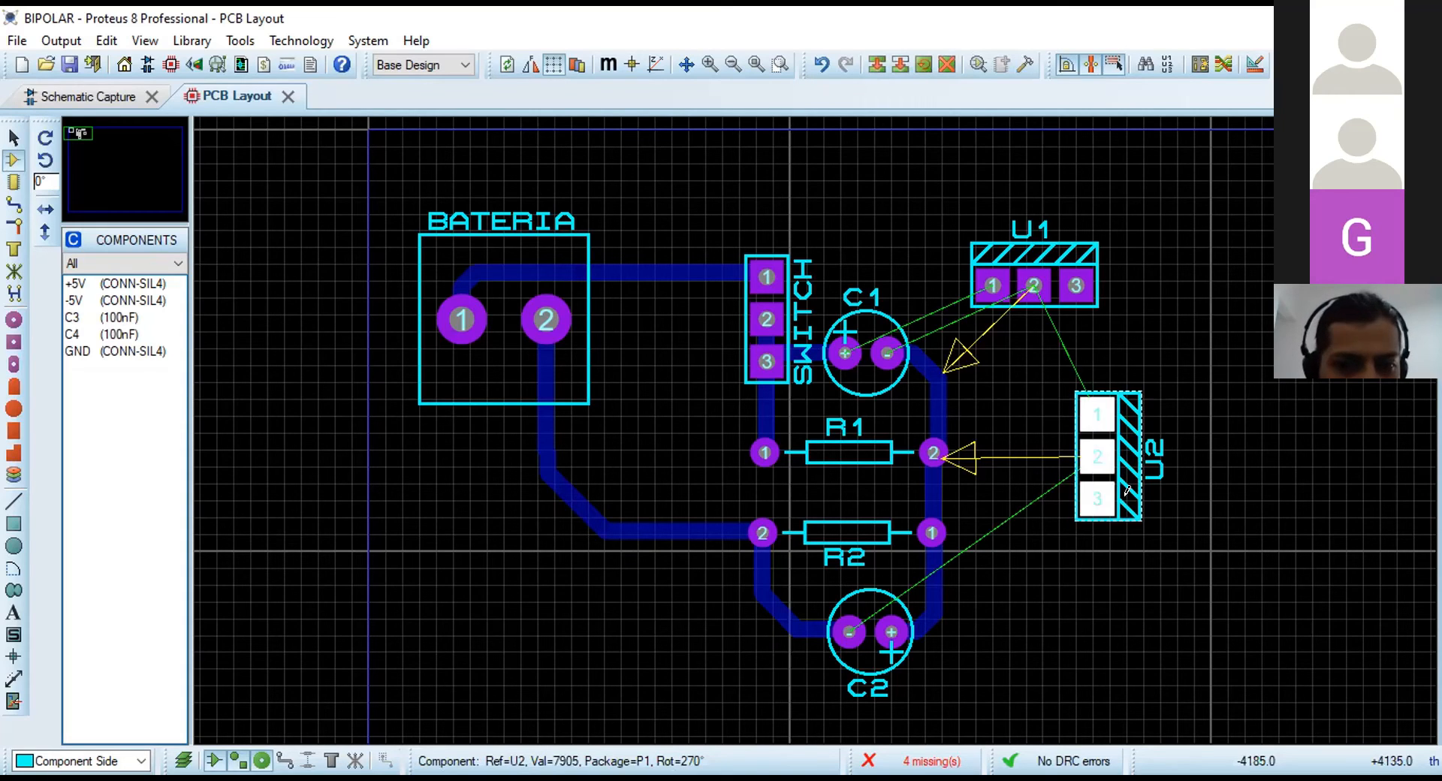
left_click(1134, 442)
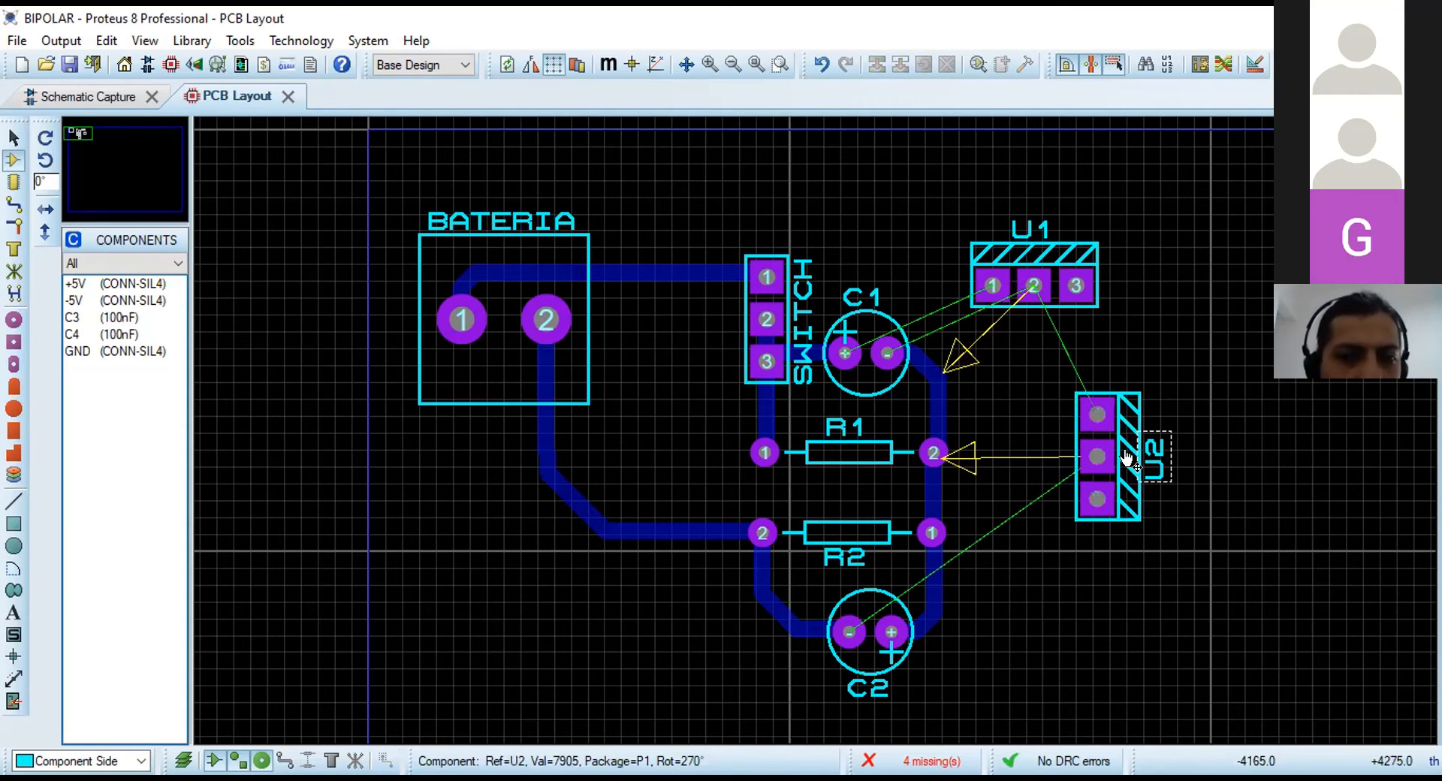
left_click(1127, 456)
left_click_drag(1129, 454, 1129, 584)
left_click_drag(1075, 517, 1054, 539)
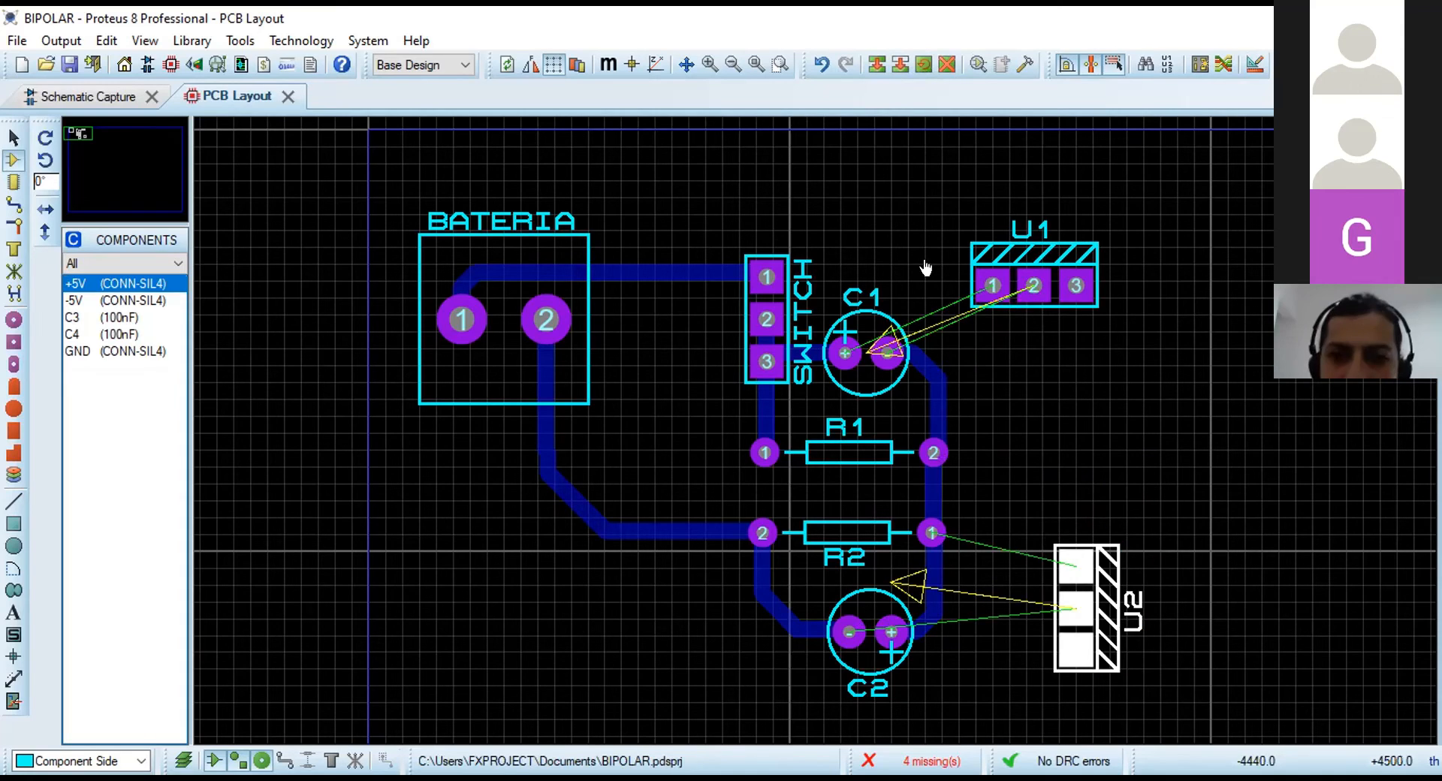
Route a DEFAULT bottom copper track from C1's positive pin up and across to U1 pin 1.
left_click(12, 204)
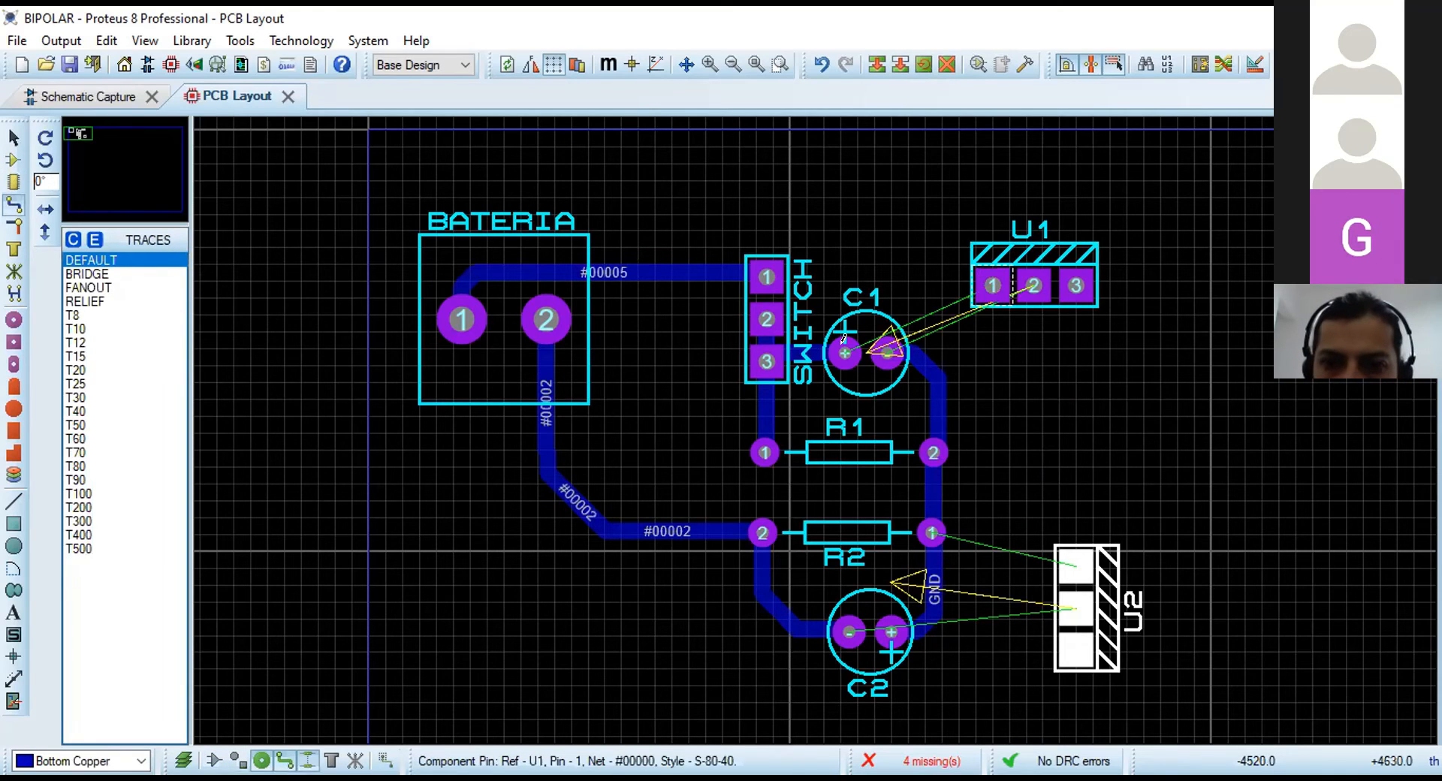
left_click(845, 353)
left_click(867, 279)
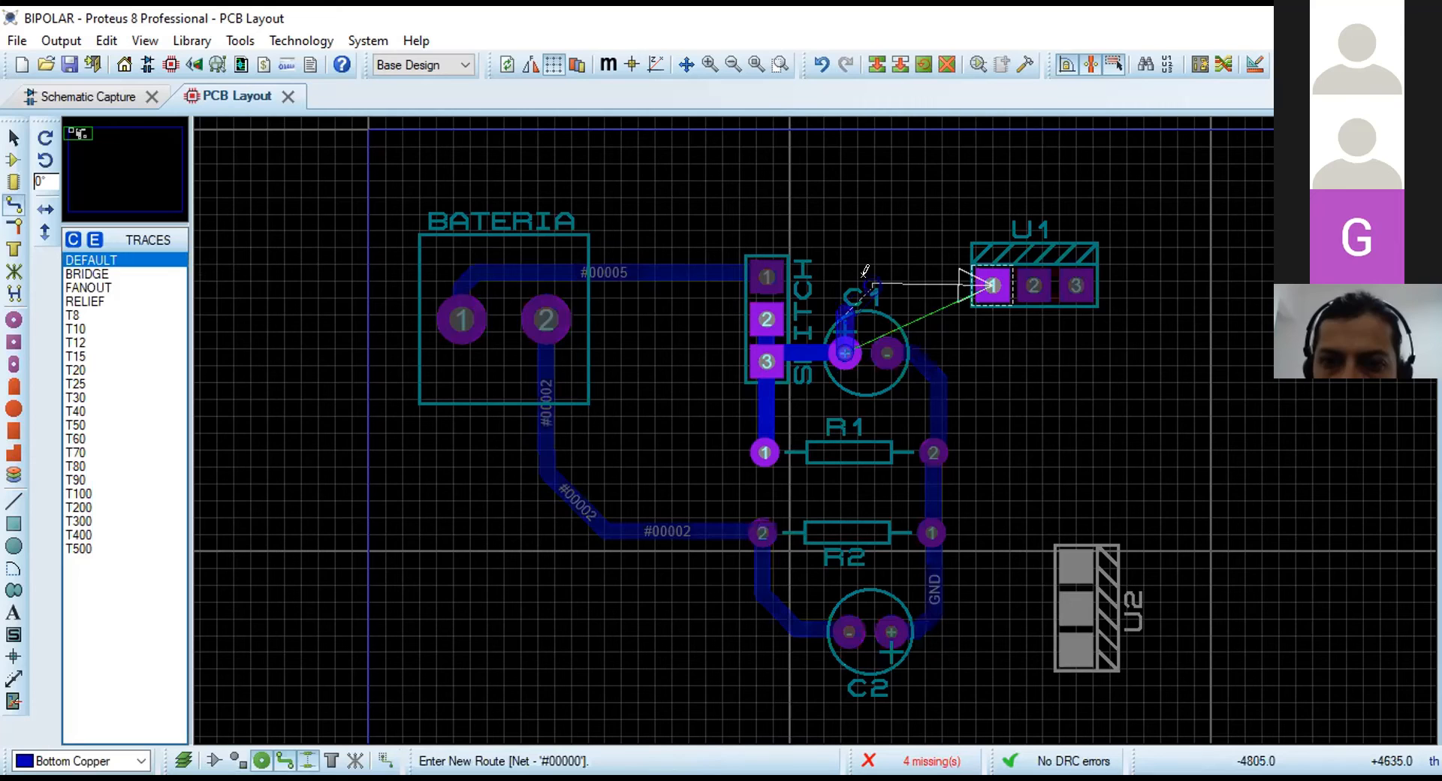
left_click(991, 283)
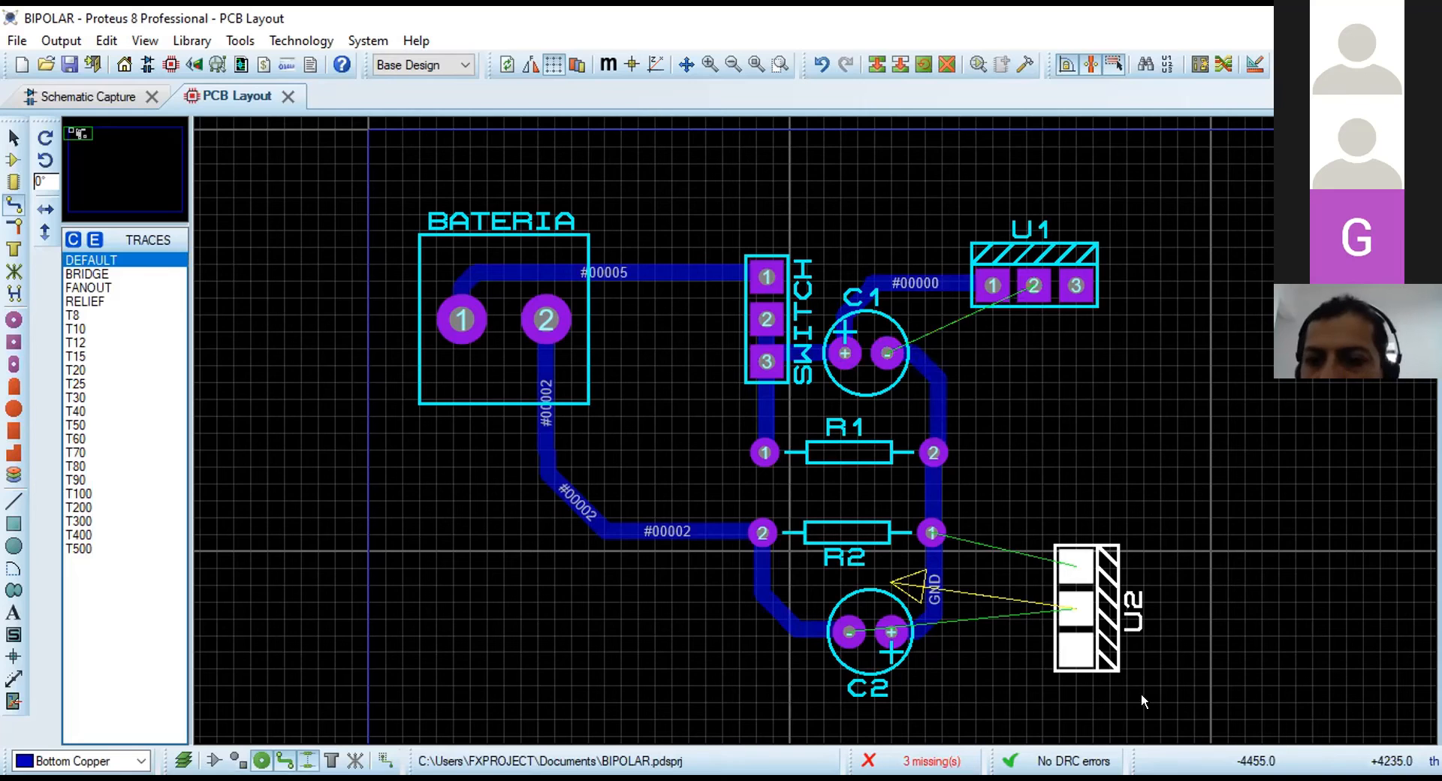
Turn U2 back to horizontal with its pins below the hatched tab, placed beside C2 and level with that capacitor's pads.
left_click_drag(1141, 701, 1020, 452)
left_click(1117, 608)
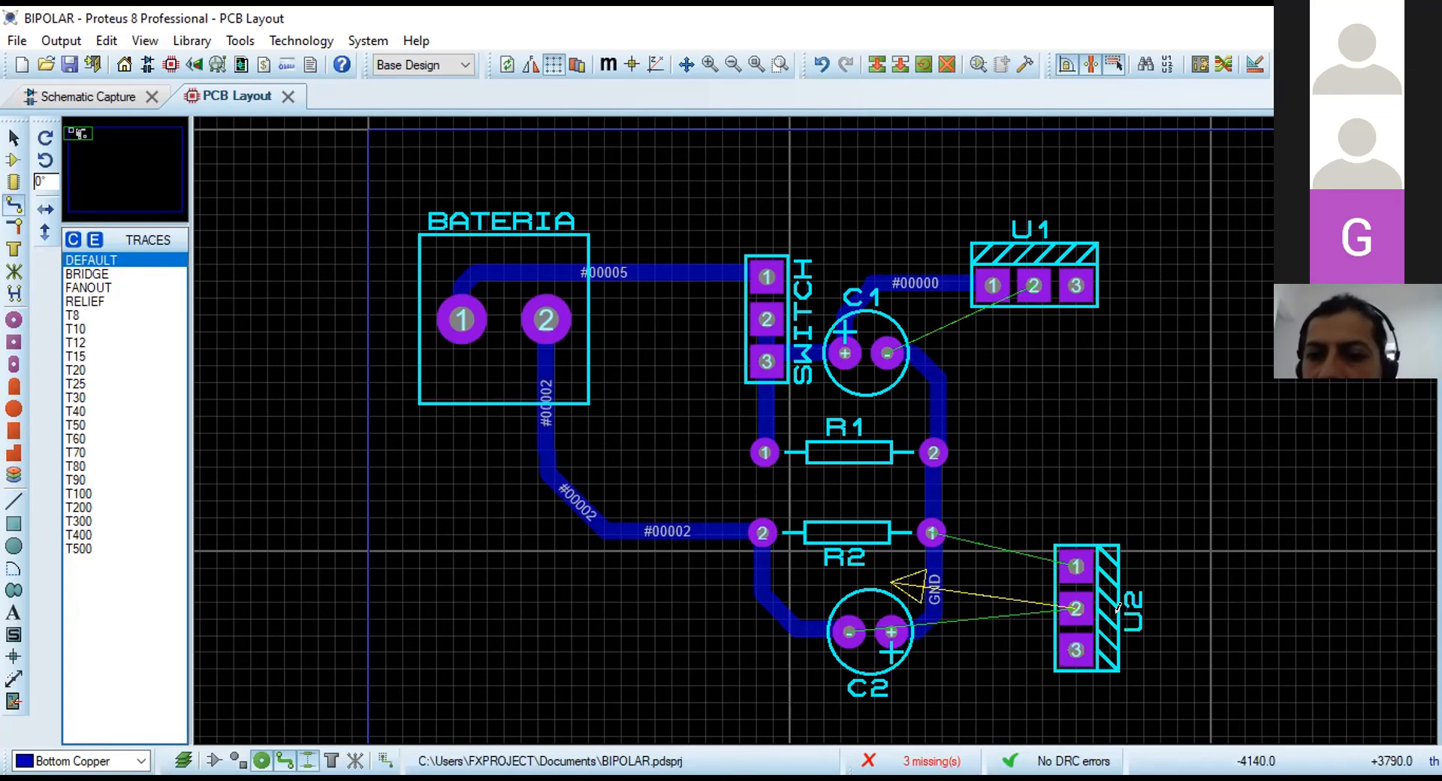
right_click(1146, 613)
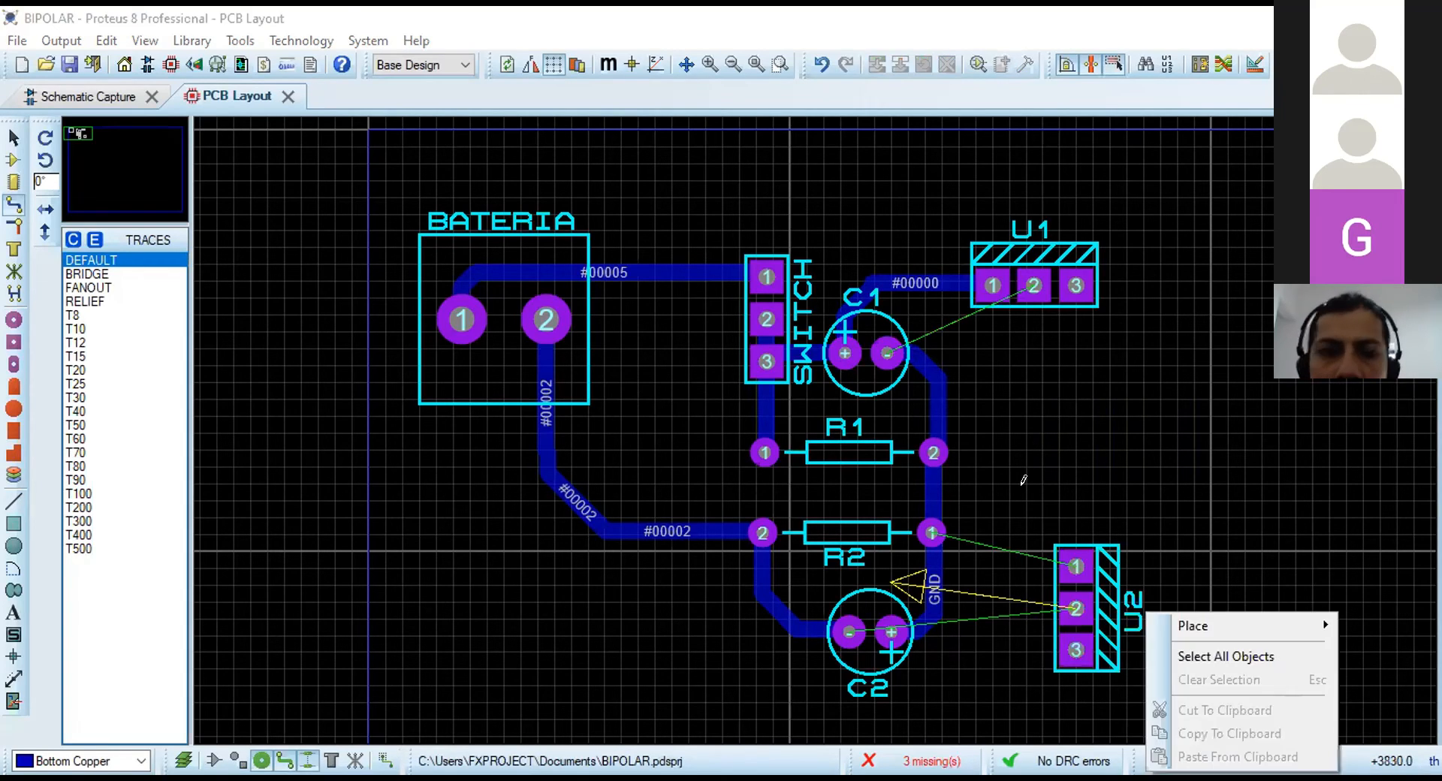
left_click(16, 136)
left_click_drag(1013, 503, 1171, 730)
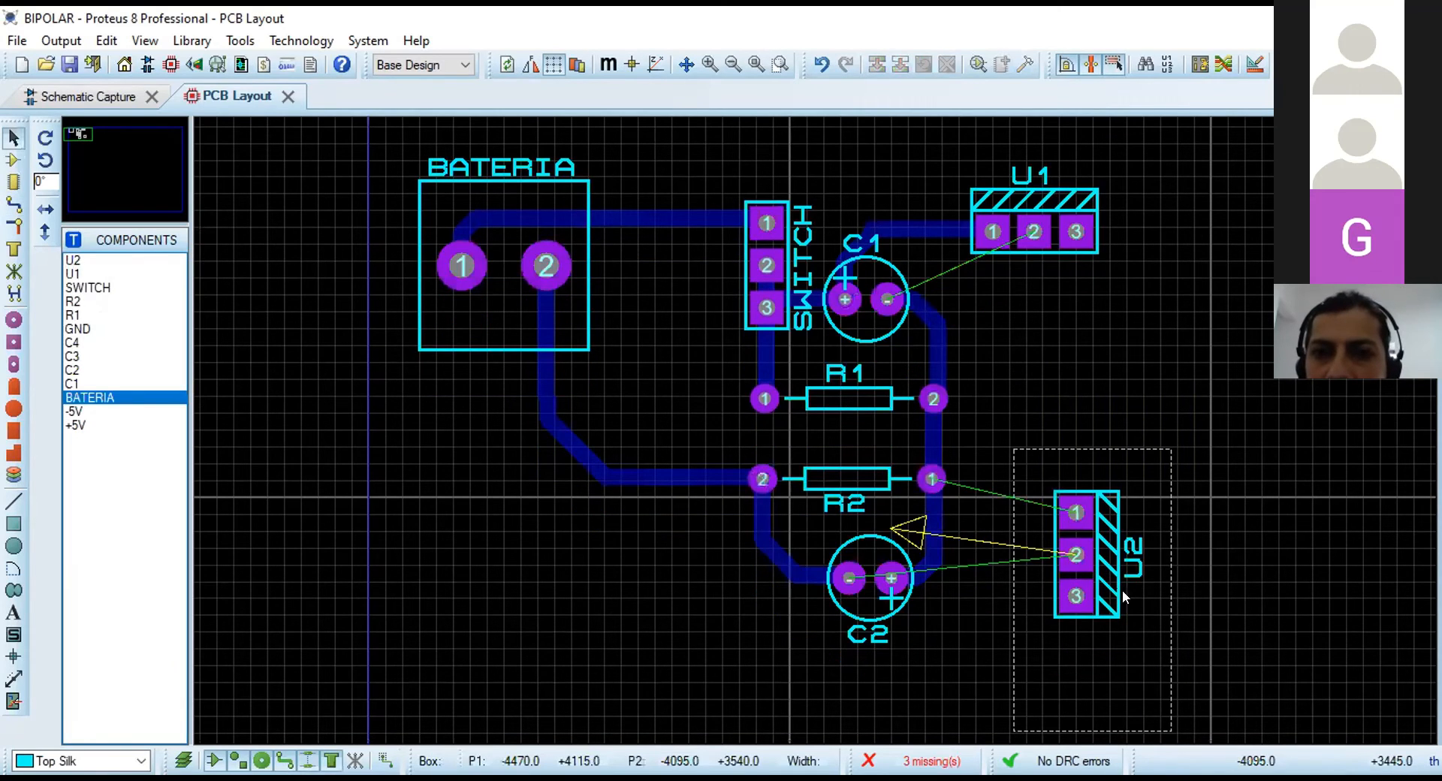
right_click(1121, 591)
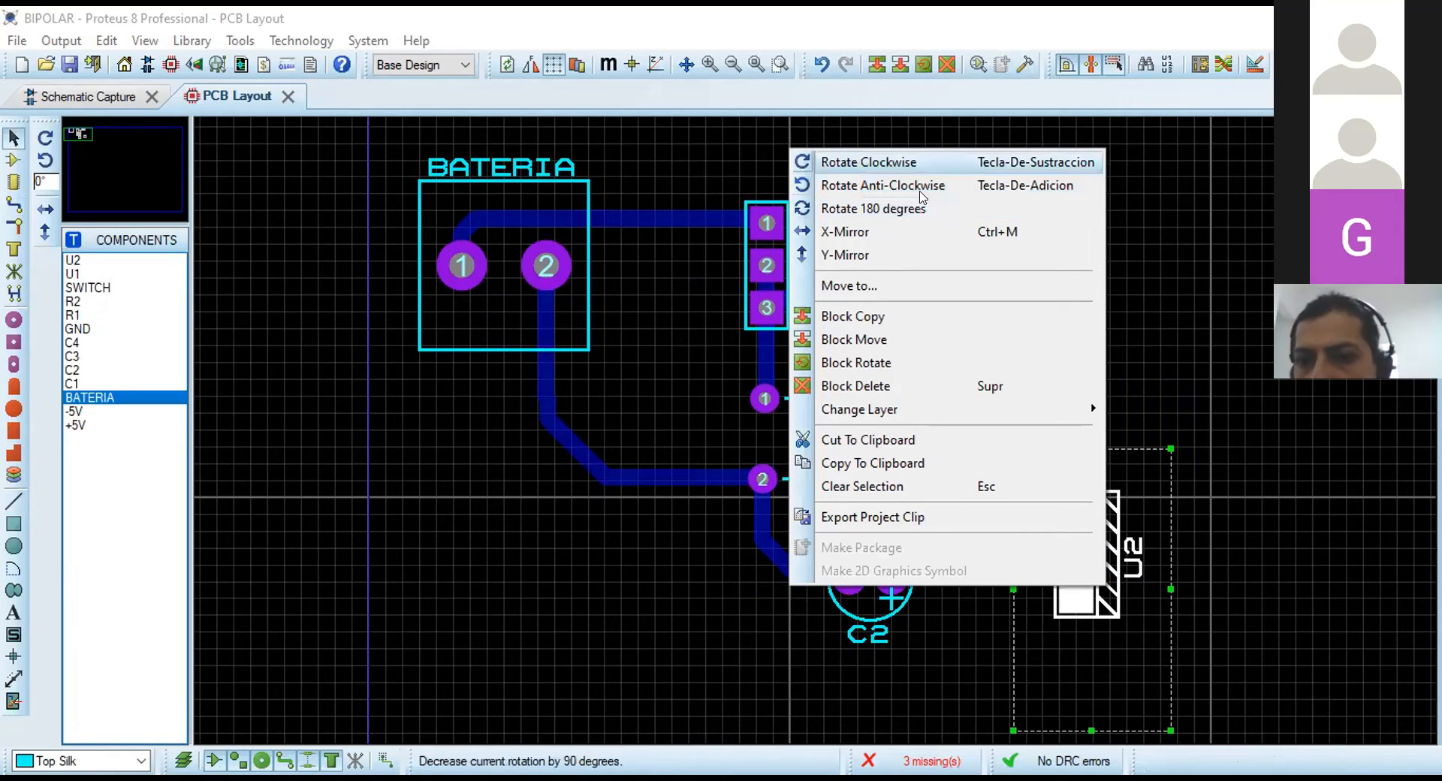
left_click(921, 232)
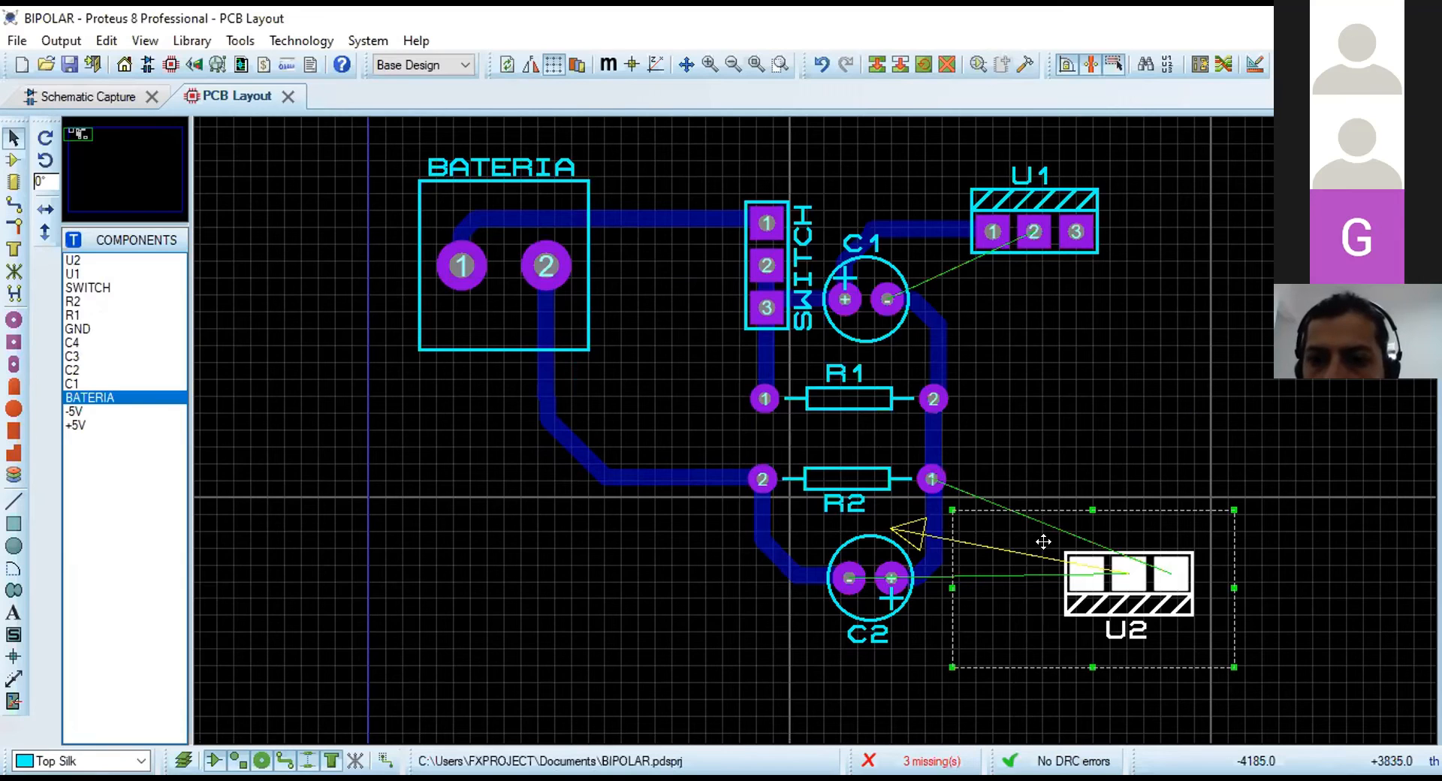
key("ctrl+z")
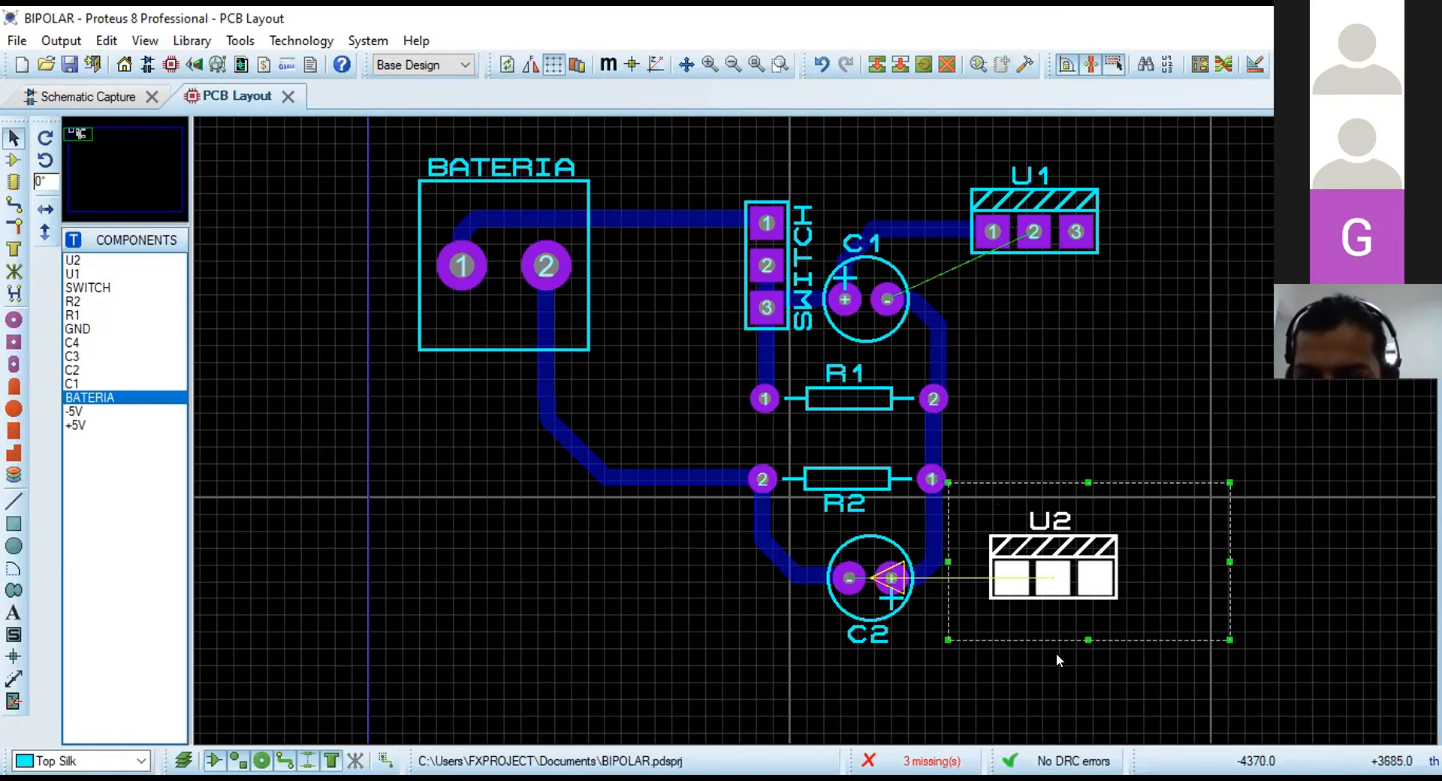
left_click(979, 629)
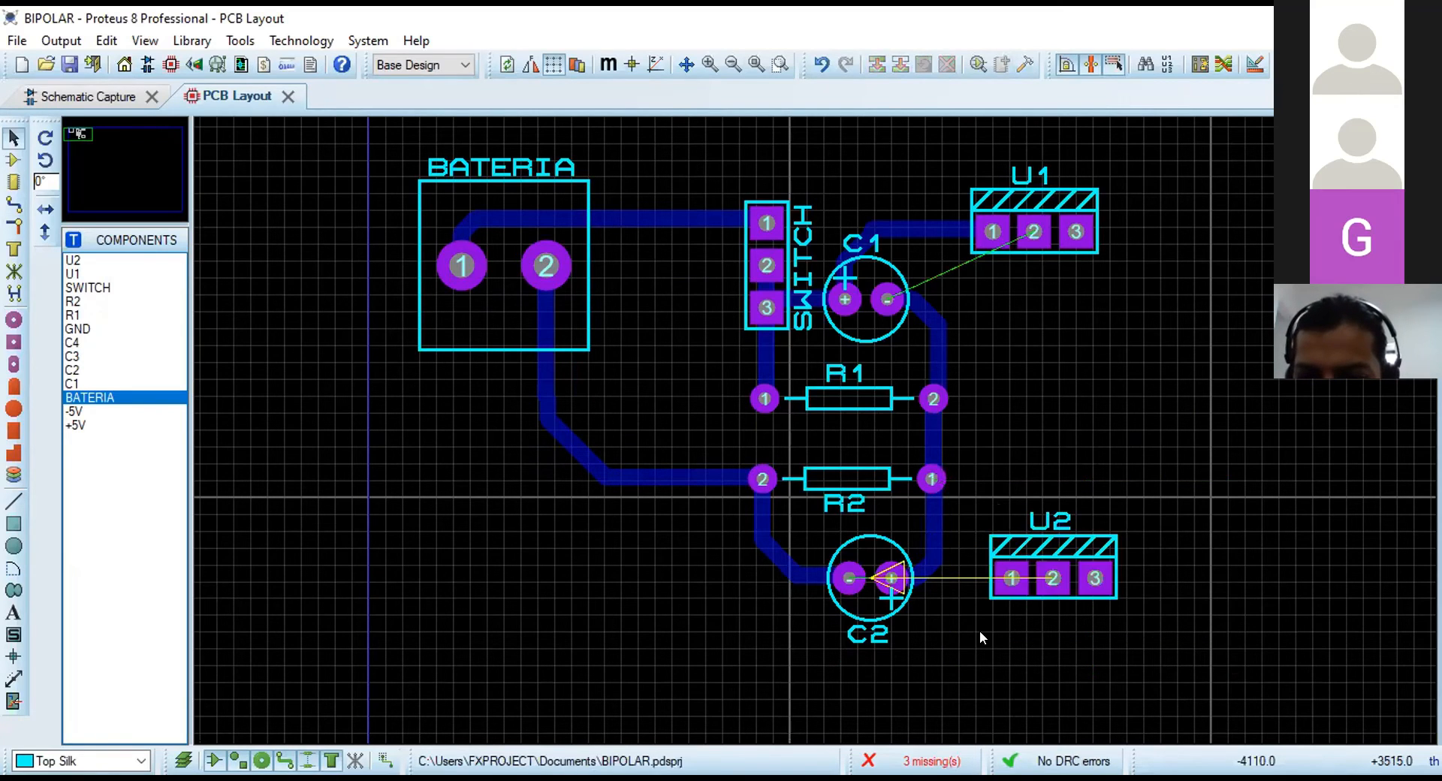
Shift regulator U2 slightly closer to C2, level with its pads, and switch to routing DEFAULT tracks on bottom copper.
left_click(1050, 578)
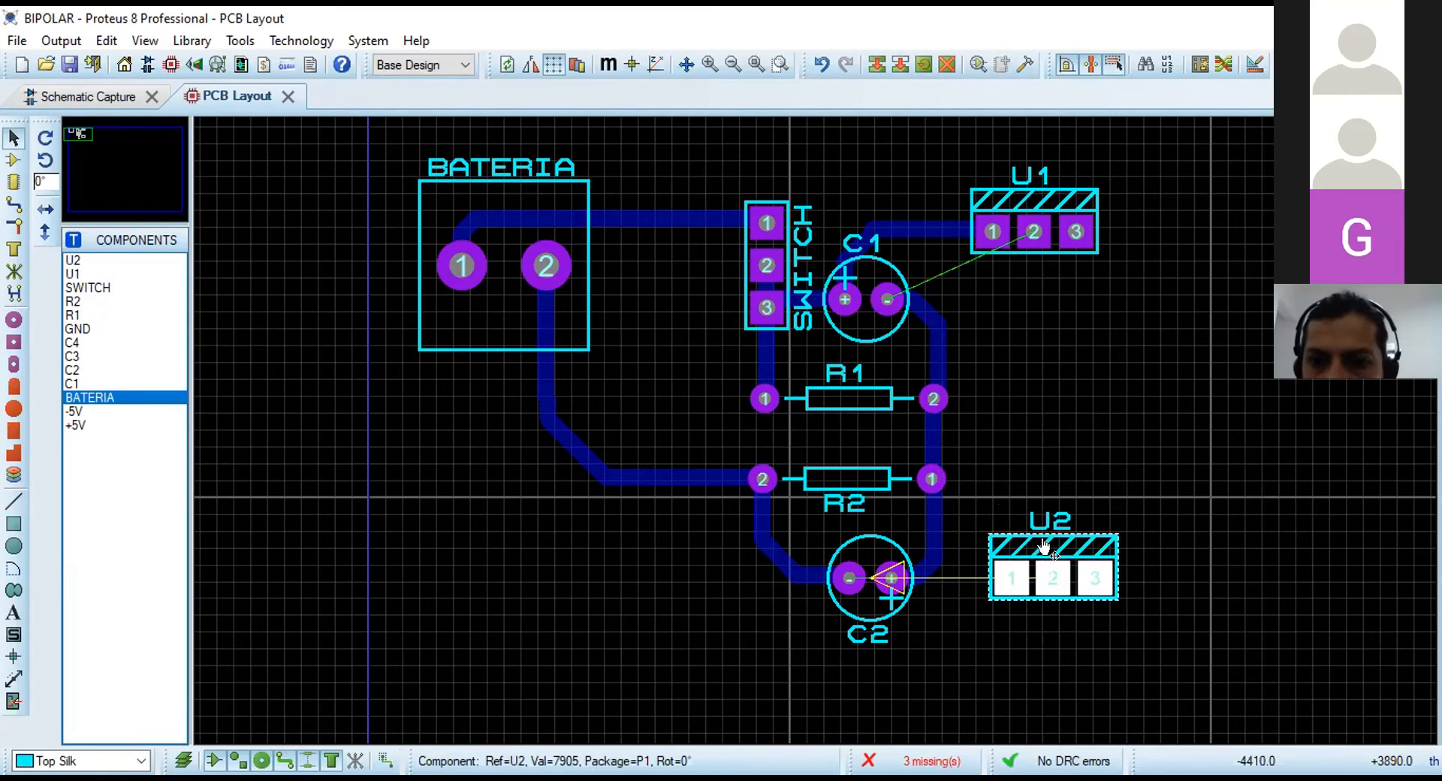
left_click(341, 284)
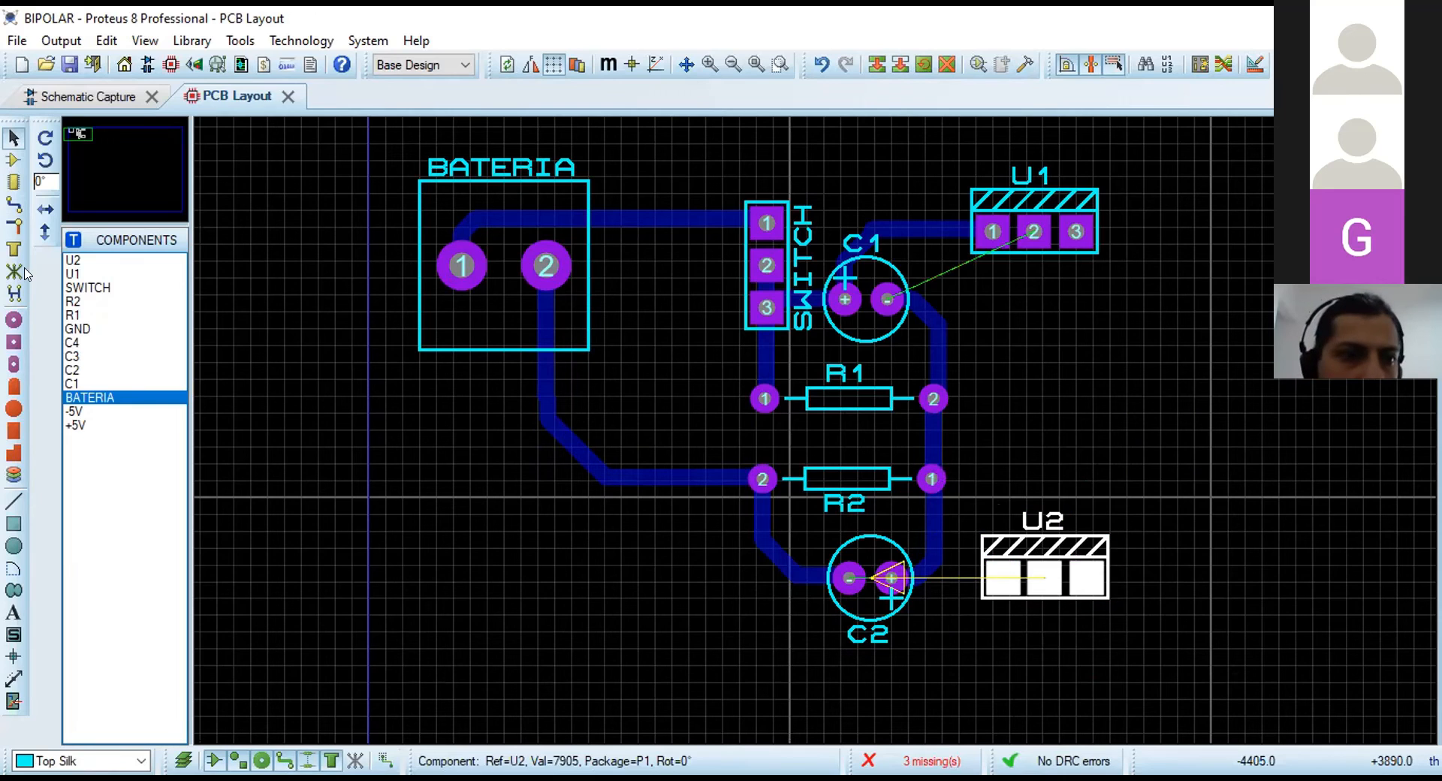
left_click(13, 203)
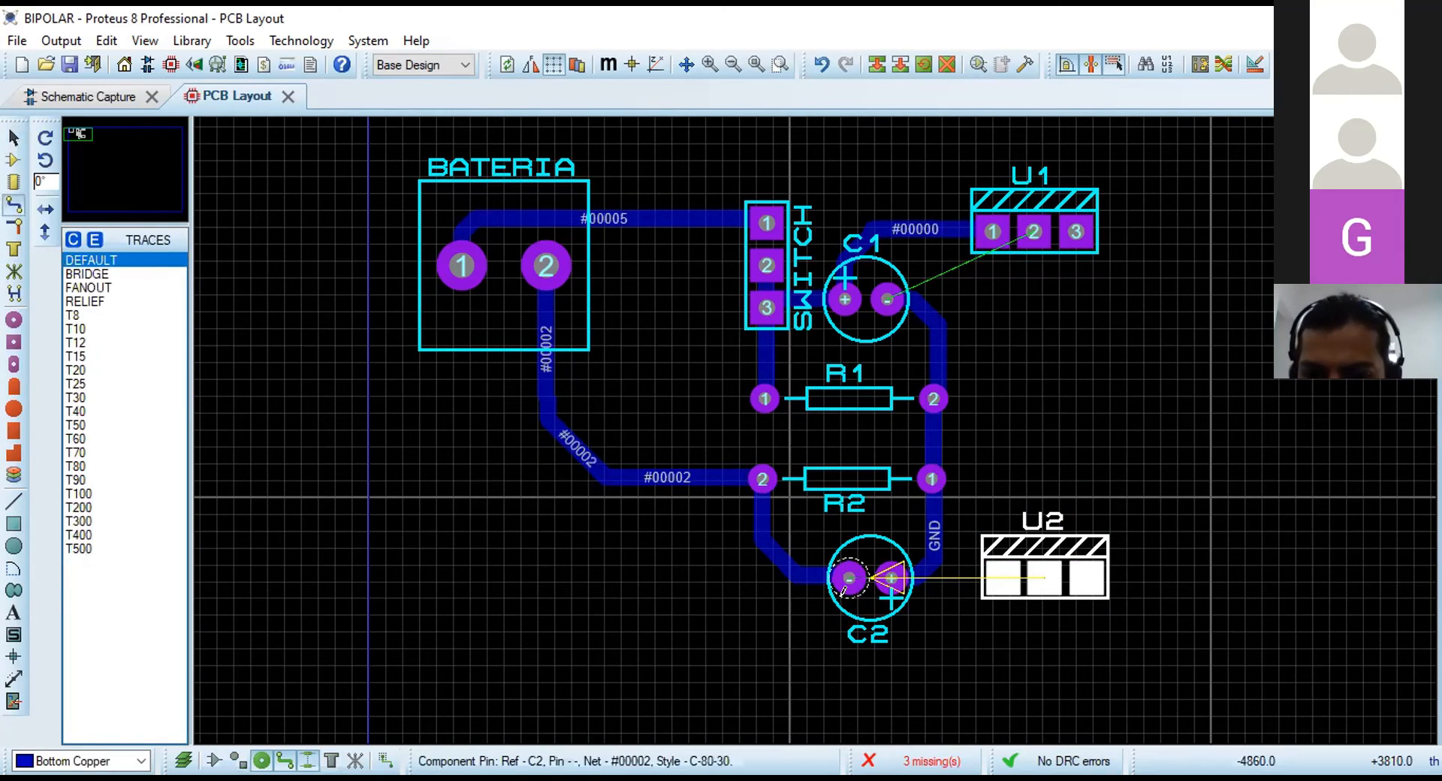
left_click(843, 591)
left_click(847, 649)
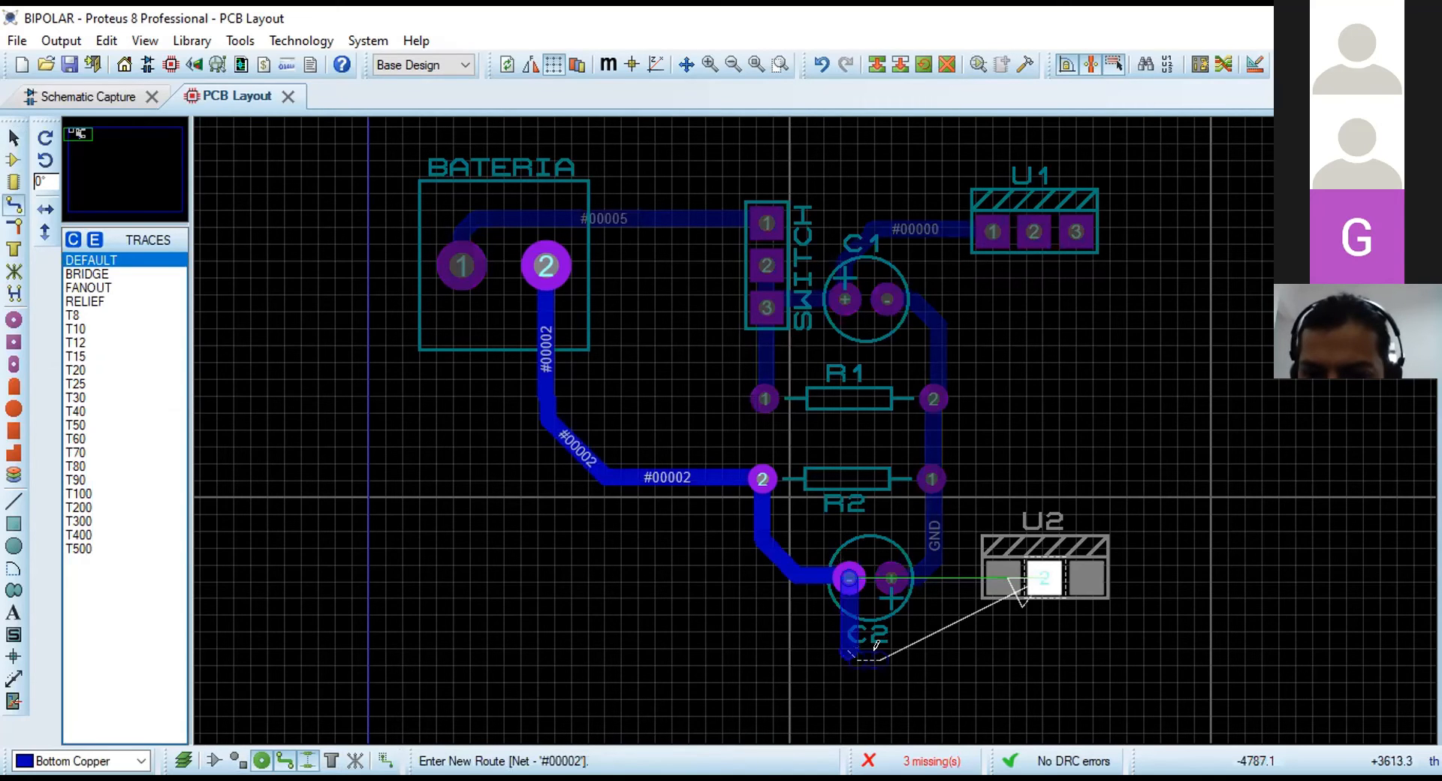
key("Escape")
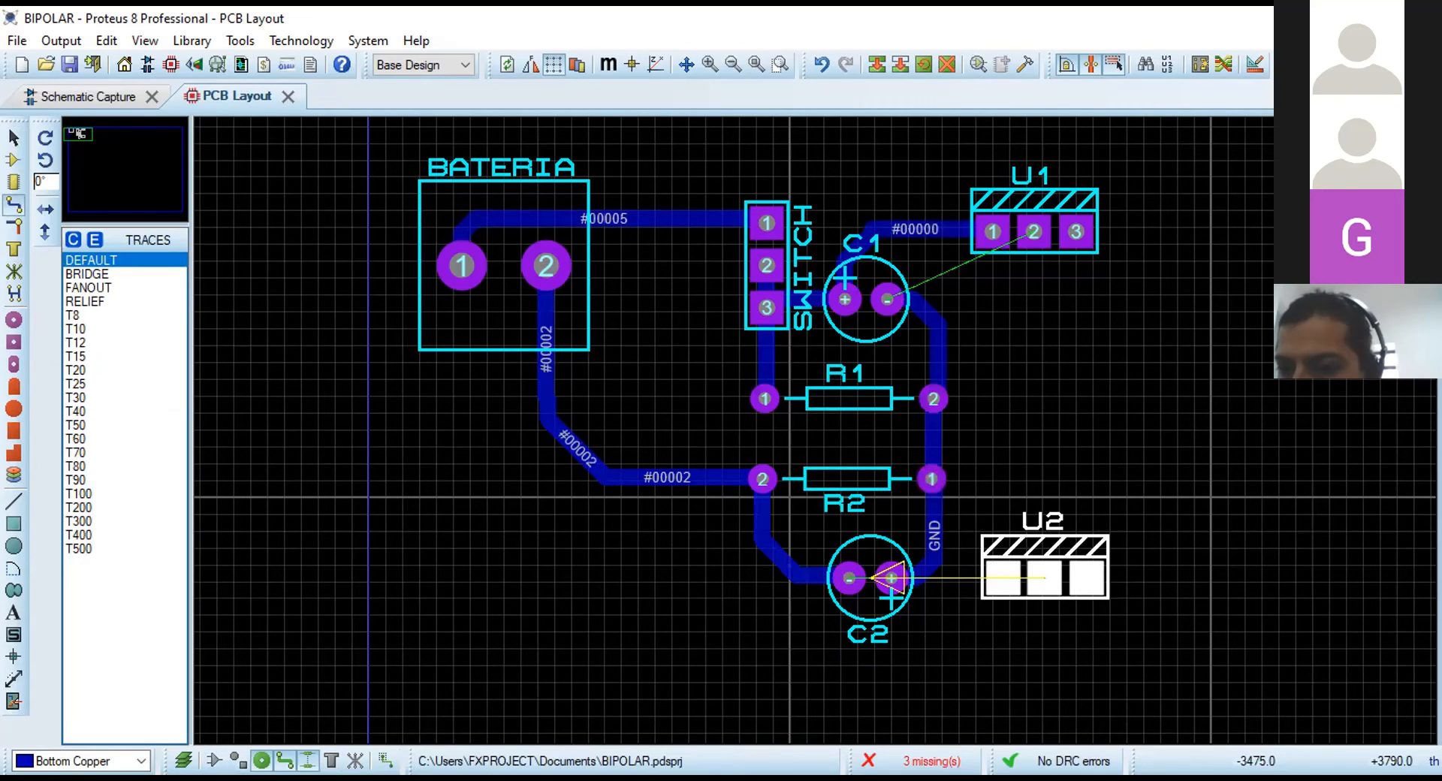
left_click(842, 601)
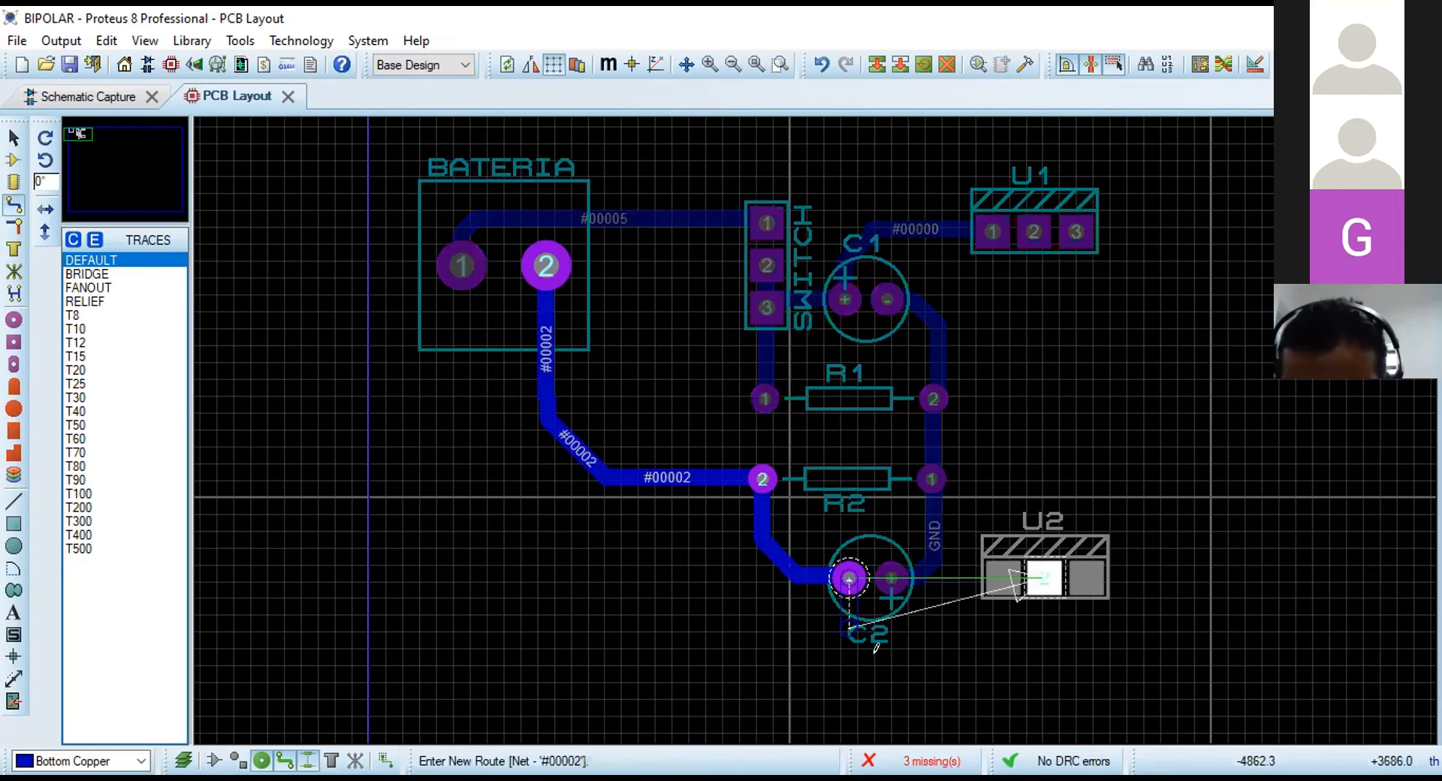
left_click(1015, 652)
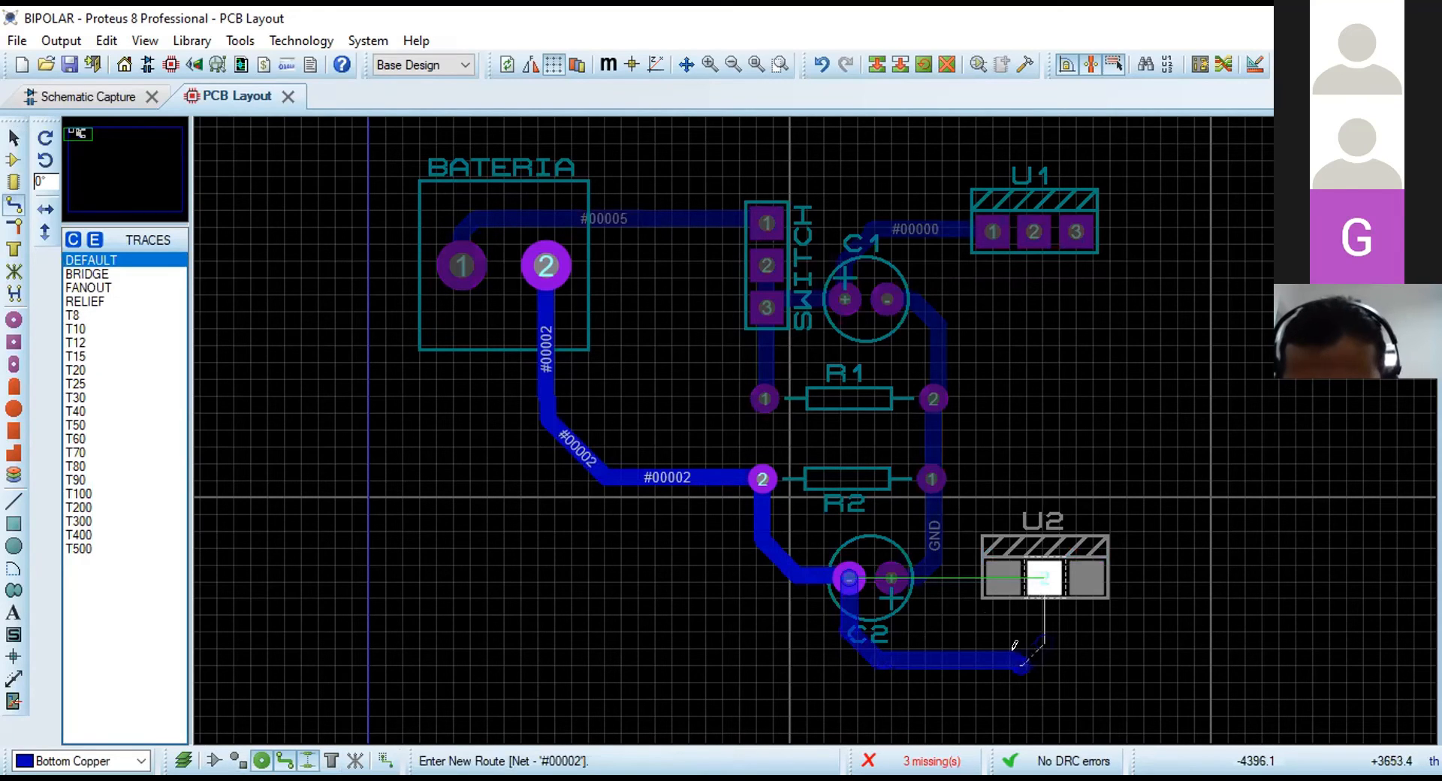
key("Escape")
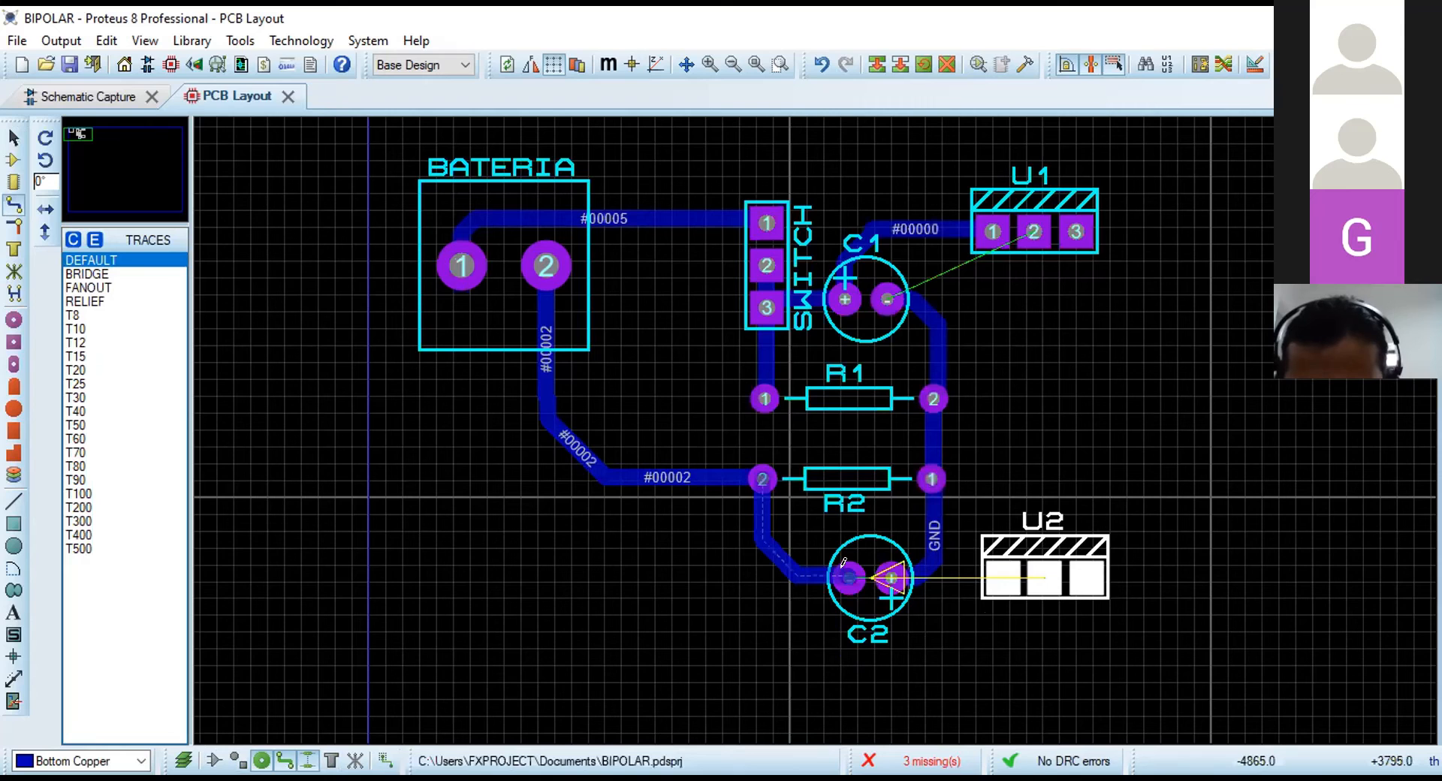
Route a DEFAULT bottom copper track from C2's negative pin down, across below the capacitor and up to U2 pin 2.
left_click(846, 572)
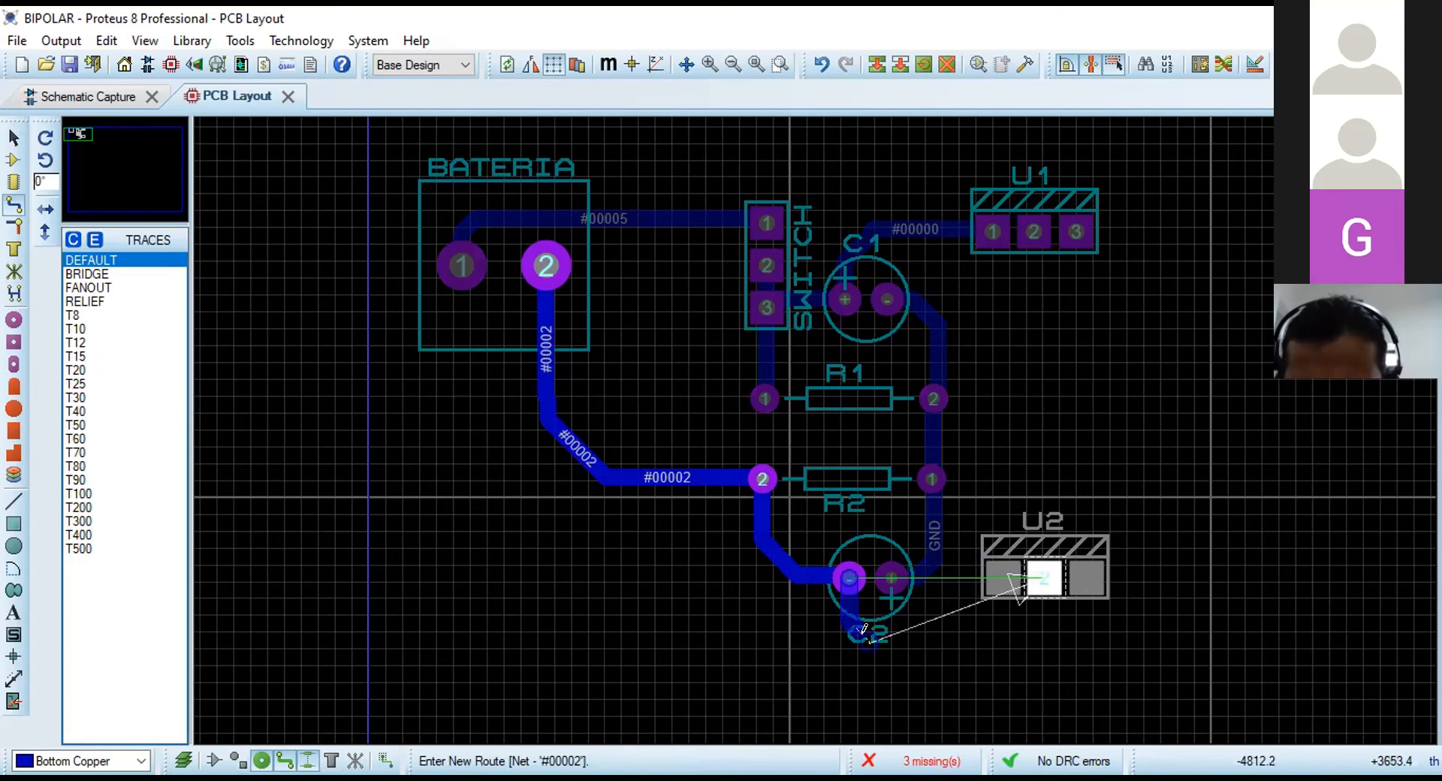
left_click(1027, 640)
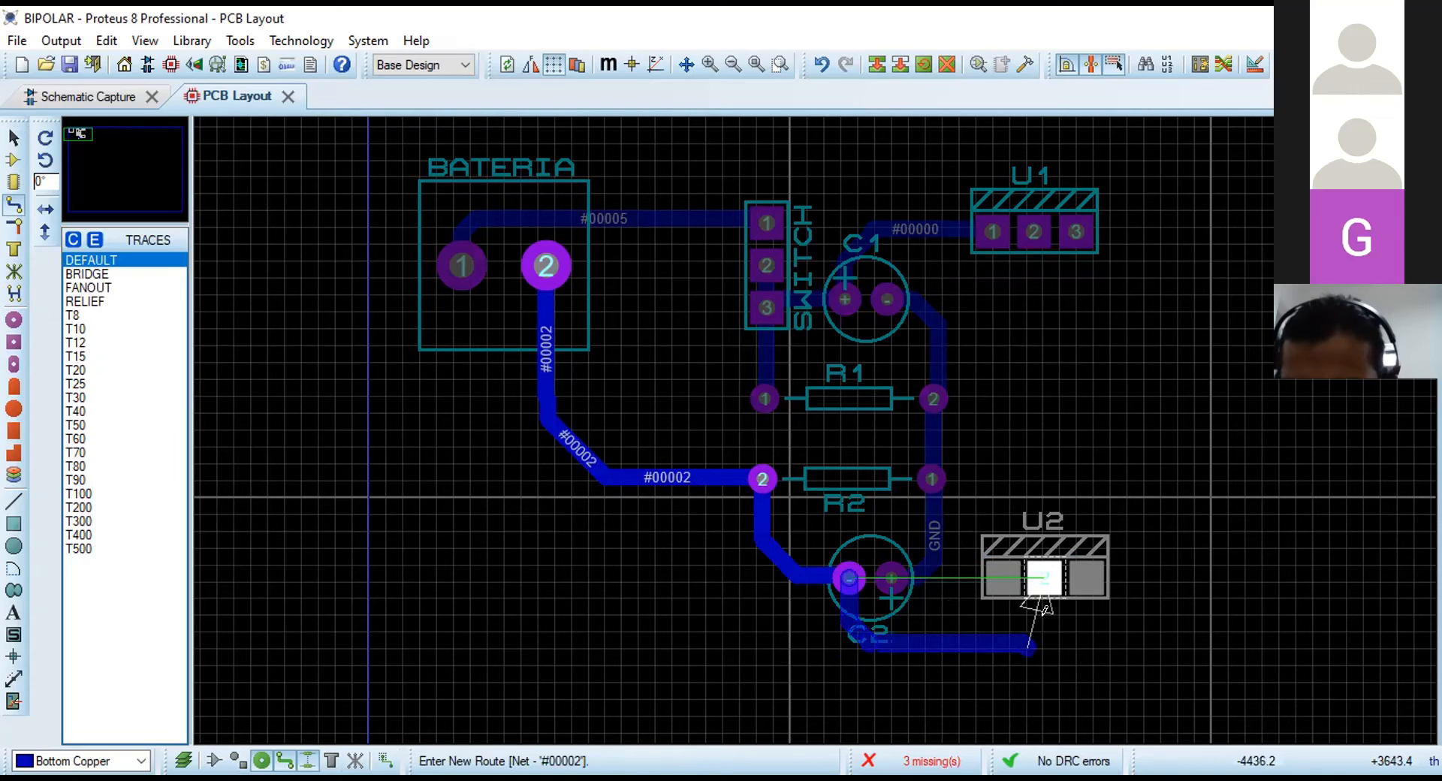
left_click(1038, 568)
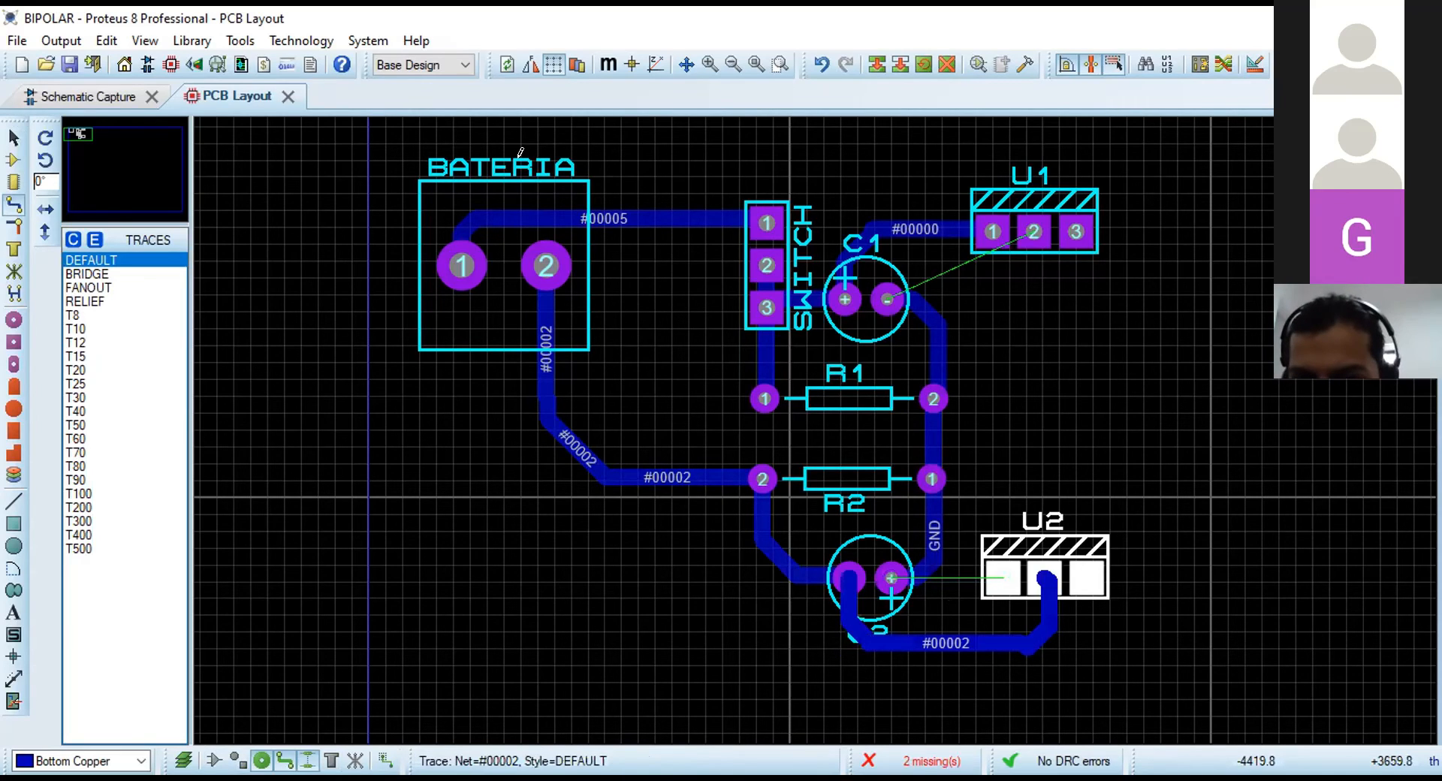
Straighten the bend and final vertical segment of the track below U2 so it enters the centre of pin 2.
scroll(518, 152, "up", 1)
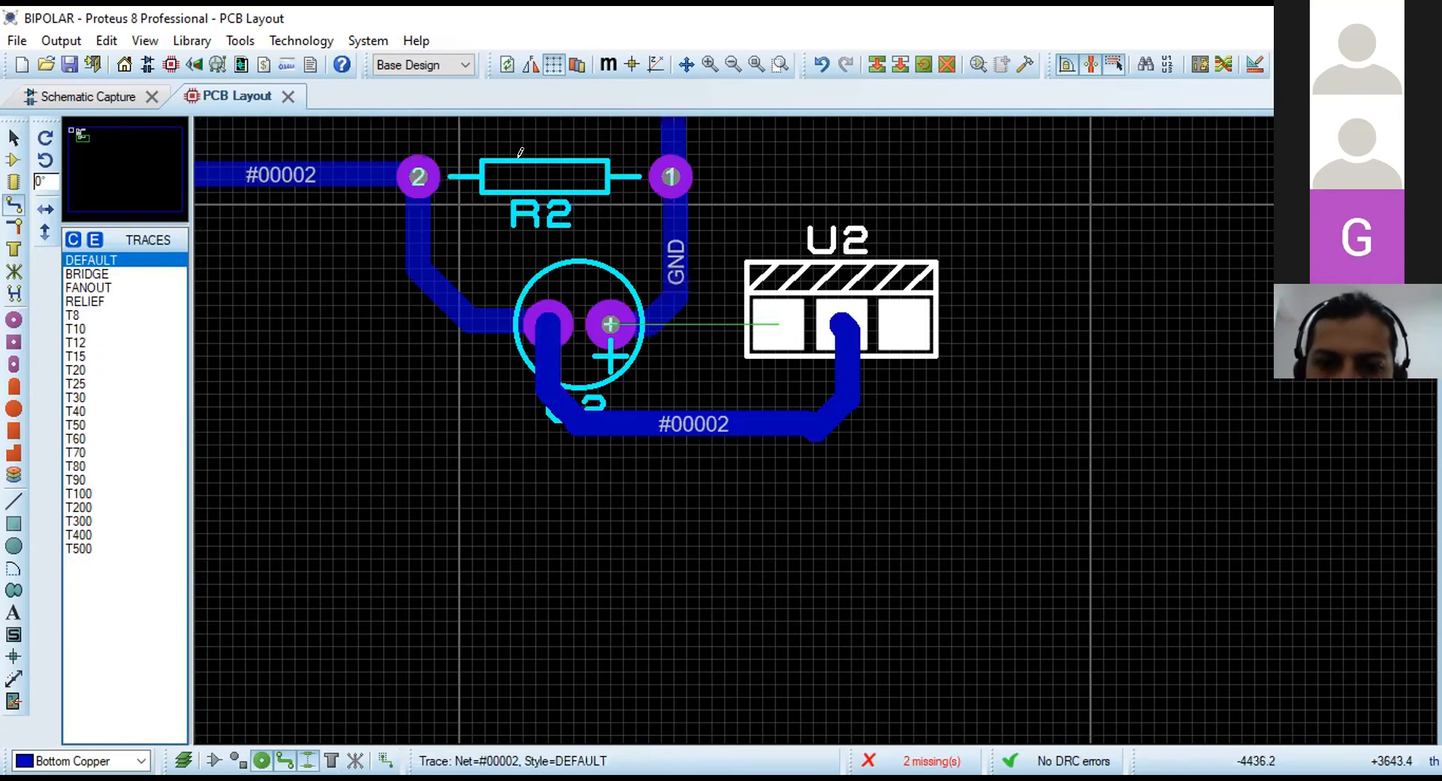
scroll(826, 413, "up", 1)
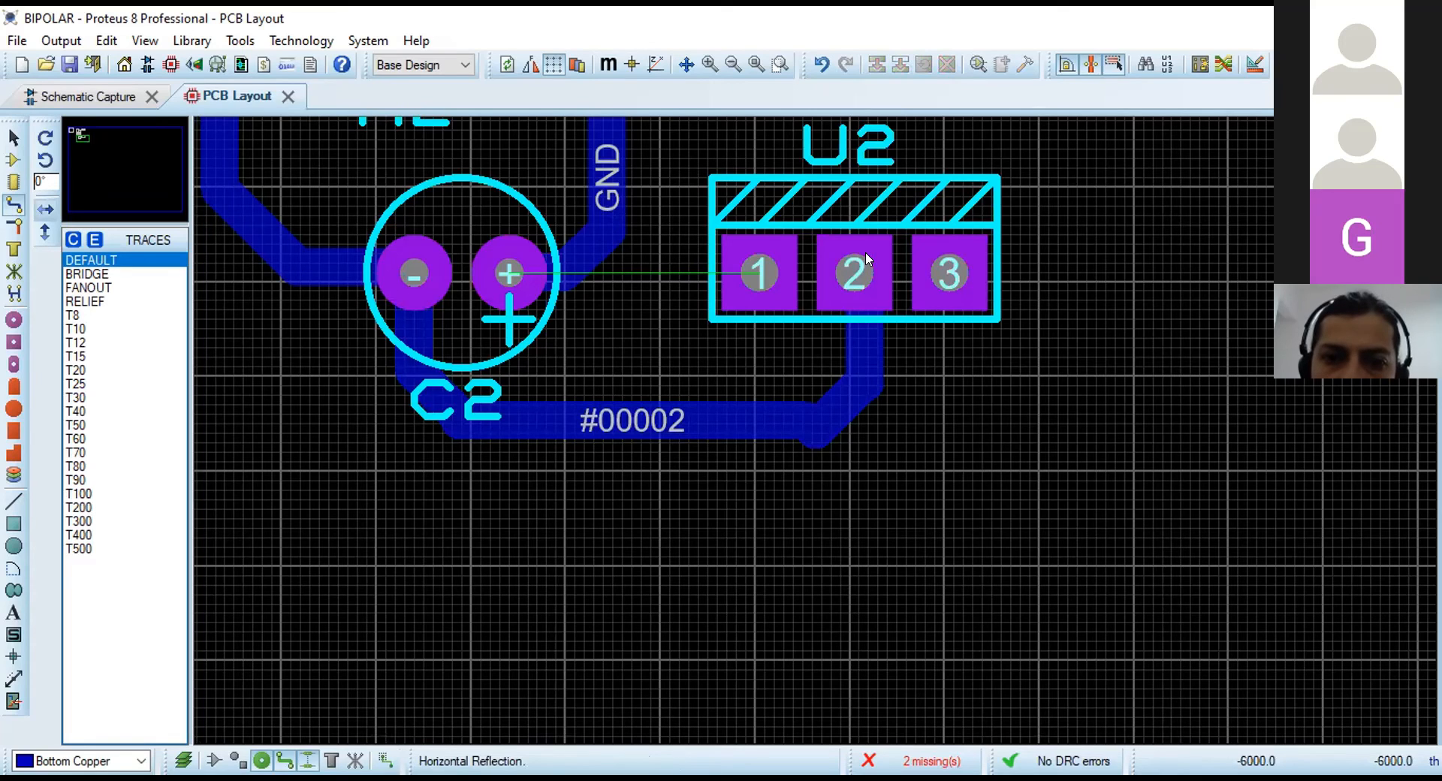
left_click(812, 417)
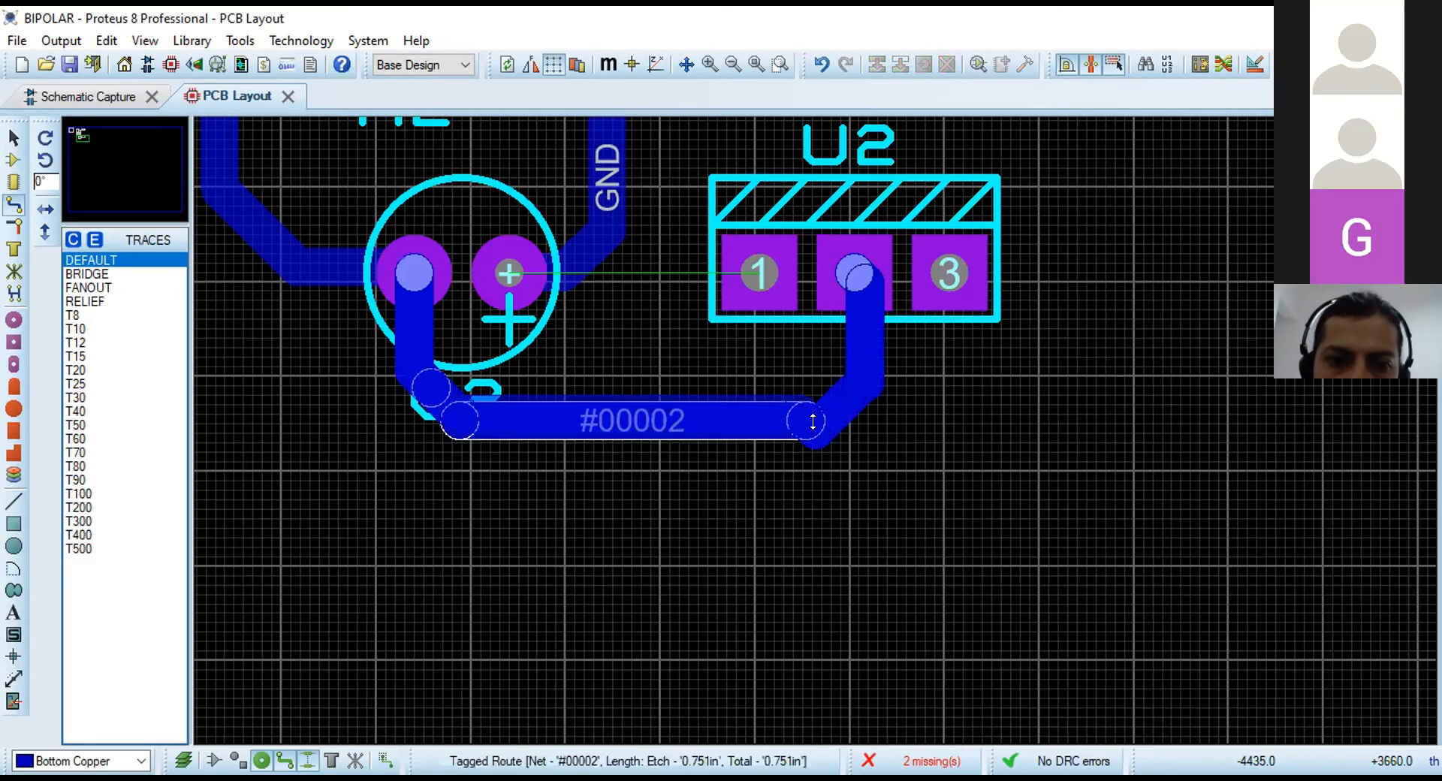
left_click(832, 399)
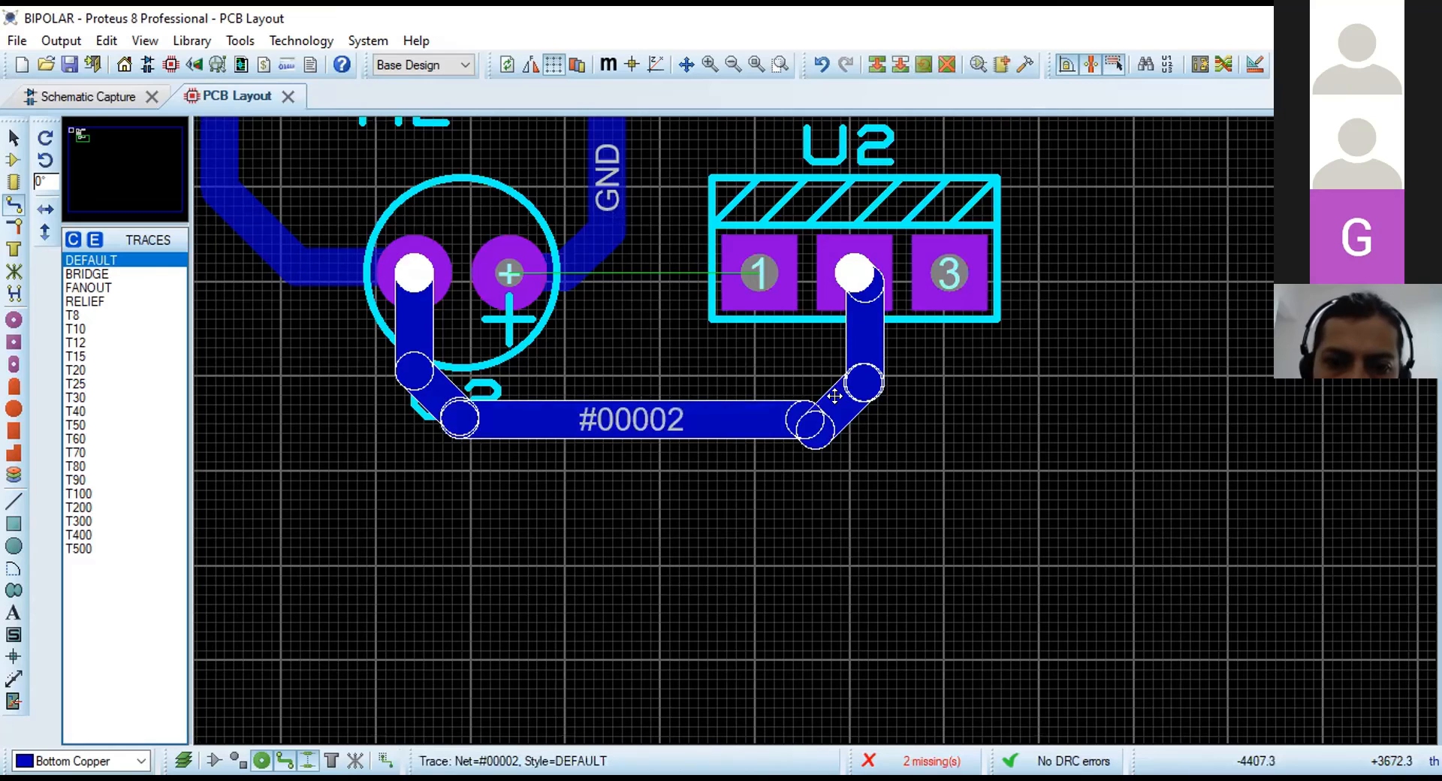
left_click(835, 389)
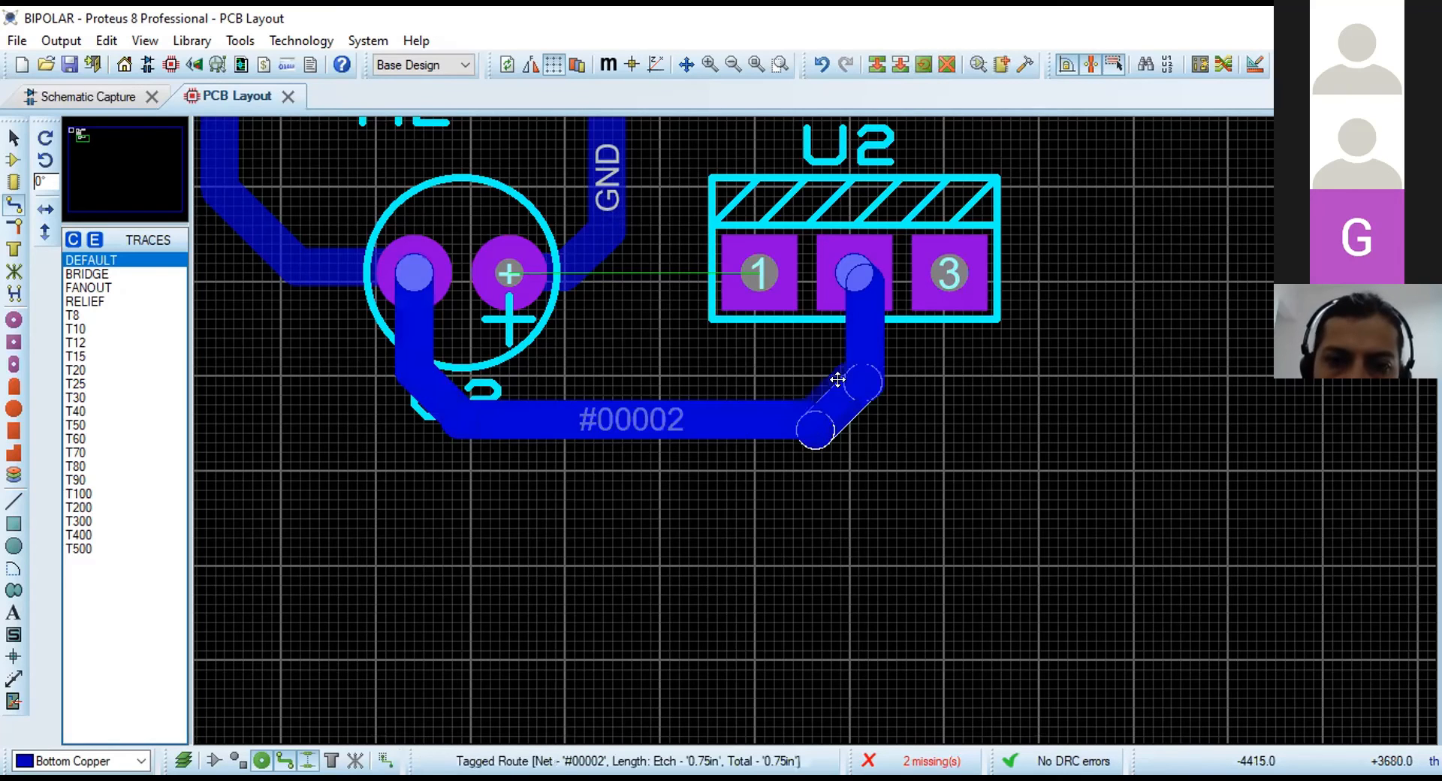
left_click(860, 332)
left_click(840, 323)
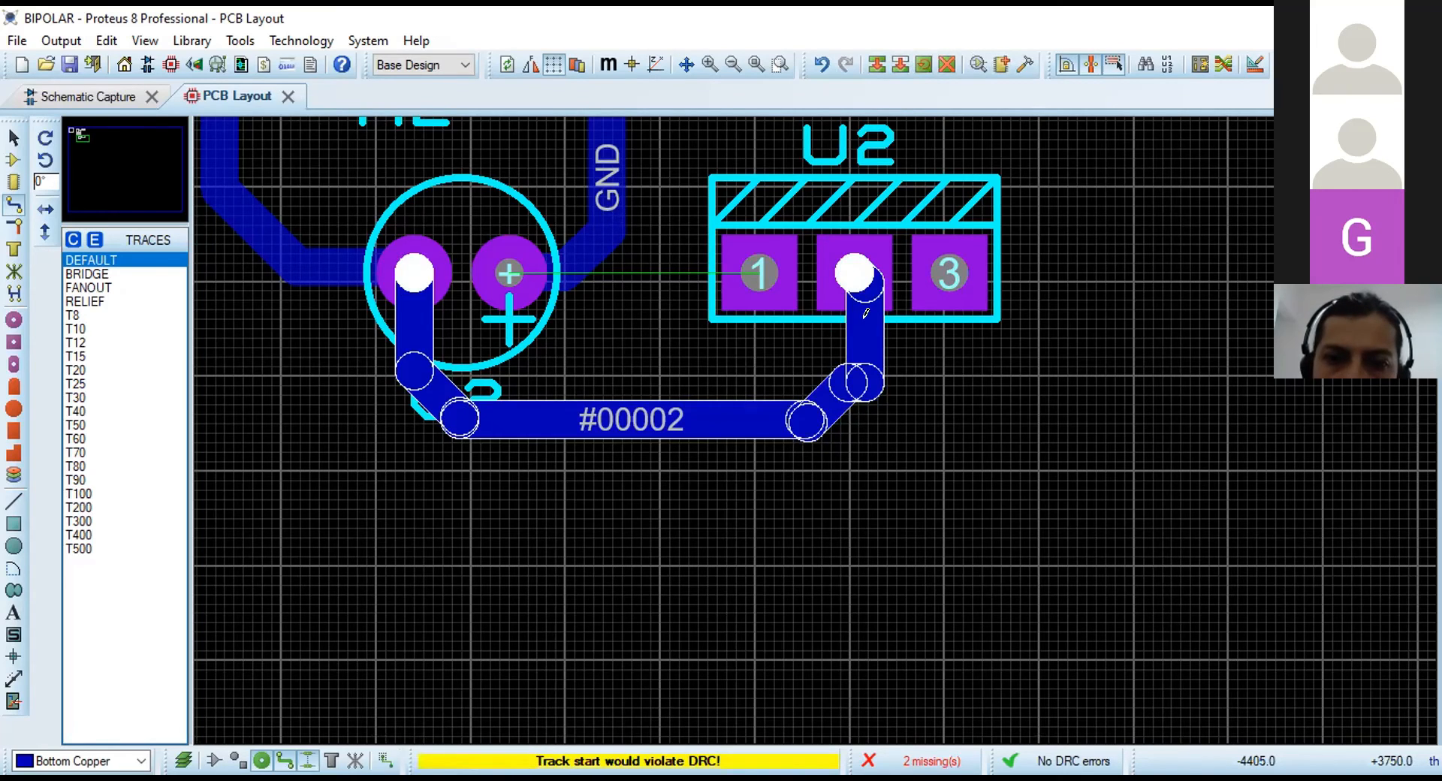
left_click(859, 323)
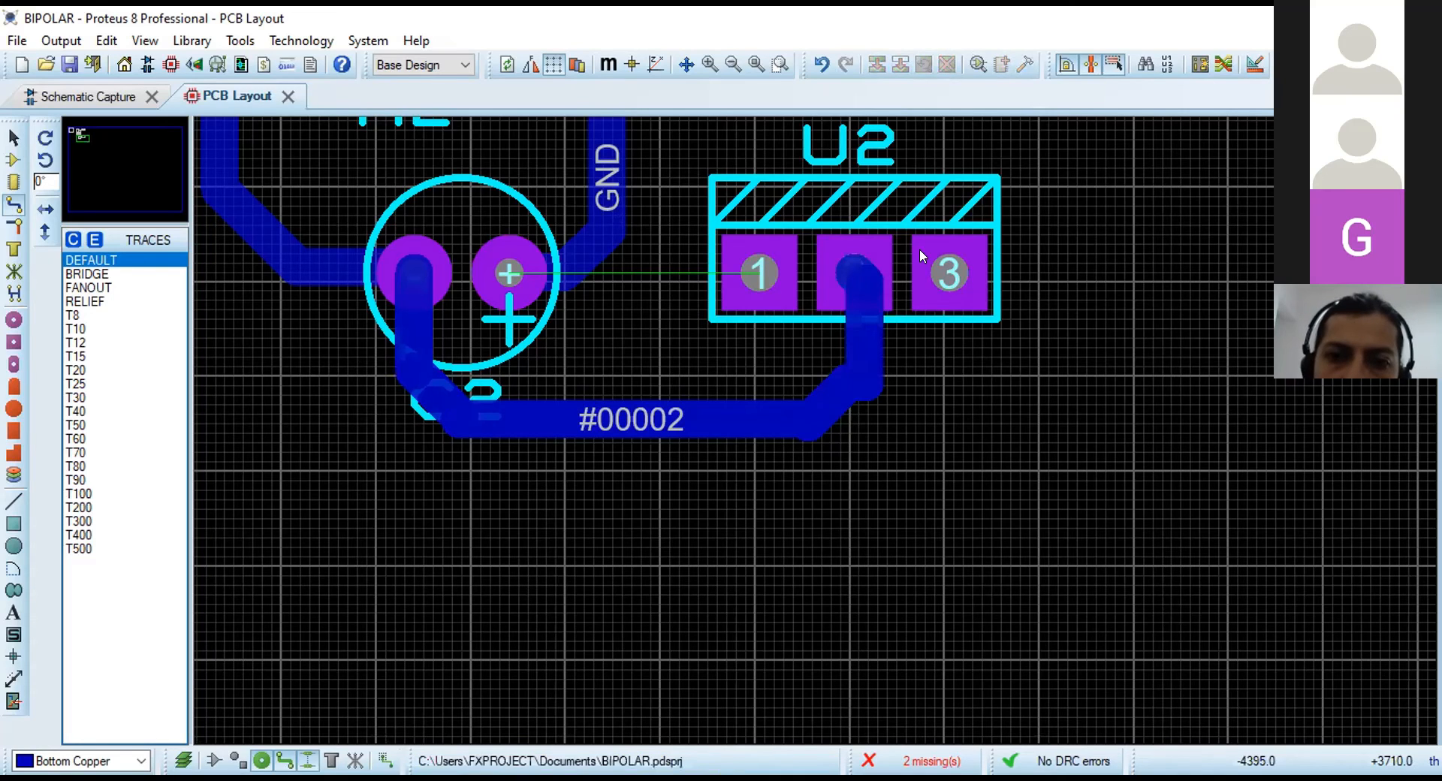
left_click(851, 323)
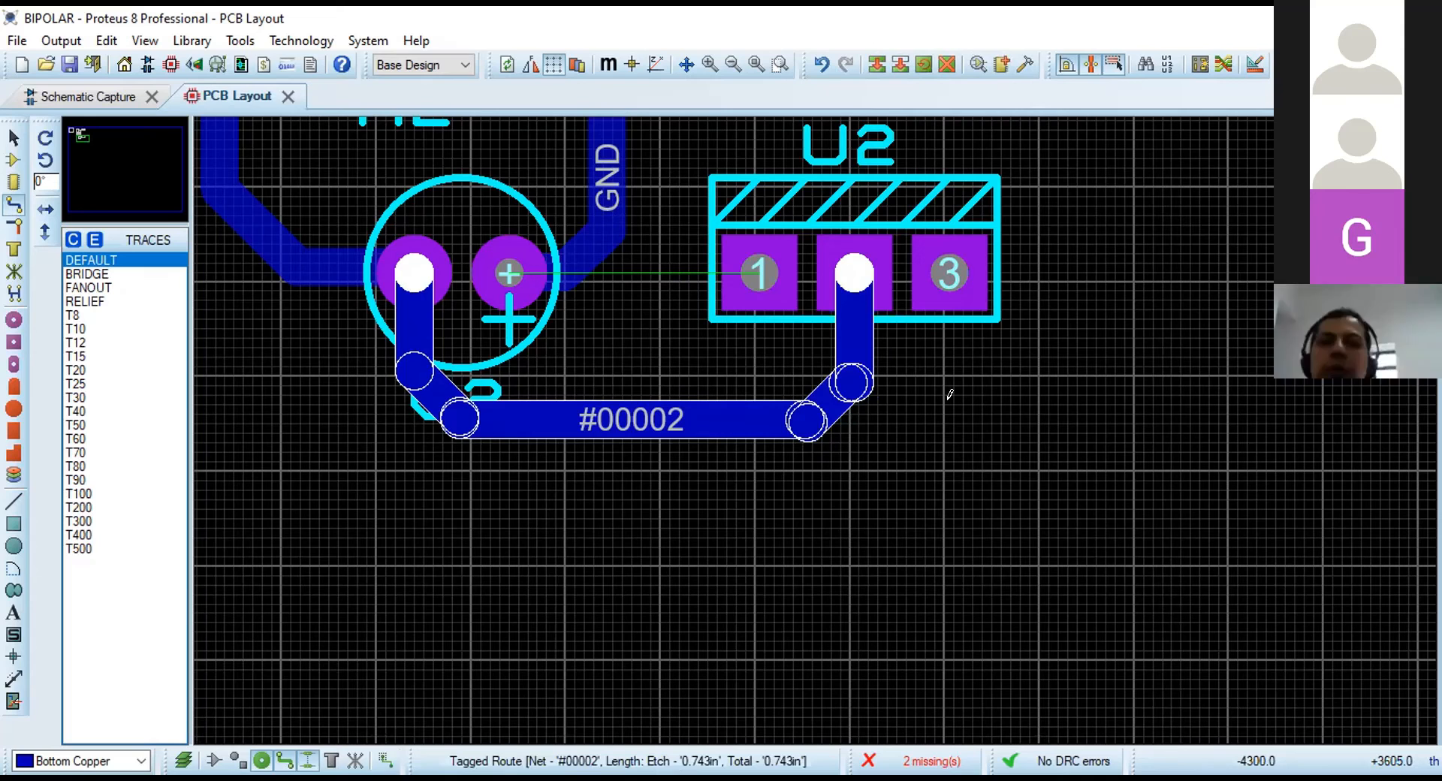
left_click(991, 467)
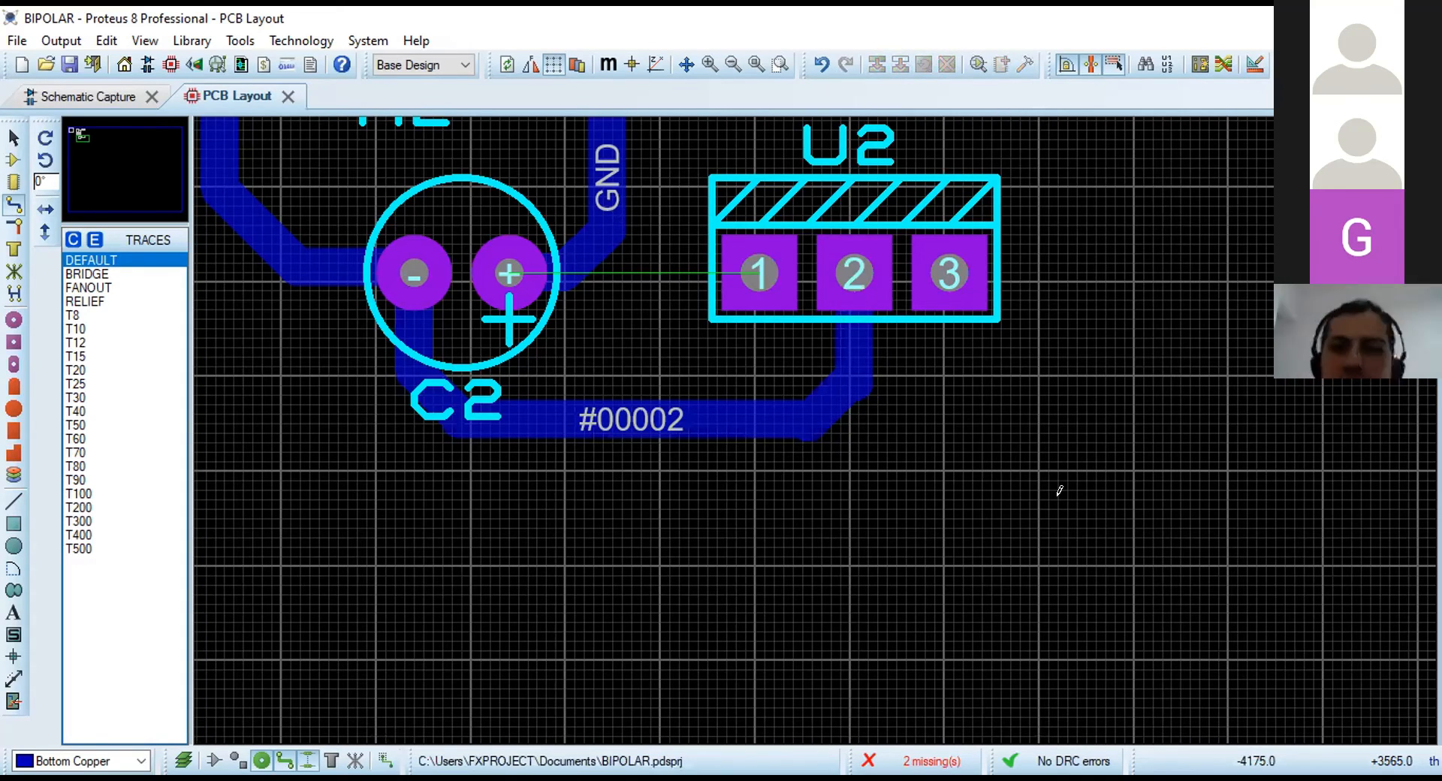
Route a DEFAULT bottom copper GND track from C1's negative pin across and up to U1 pin 2.
scroll(790, 241, "down", 1)
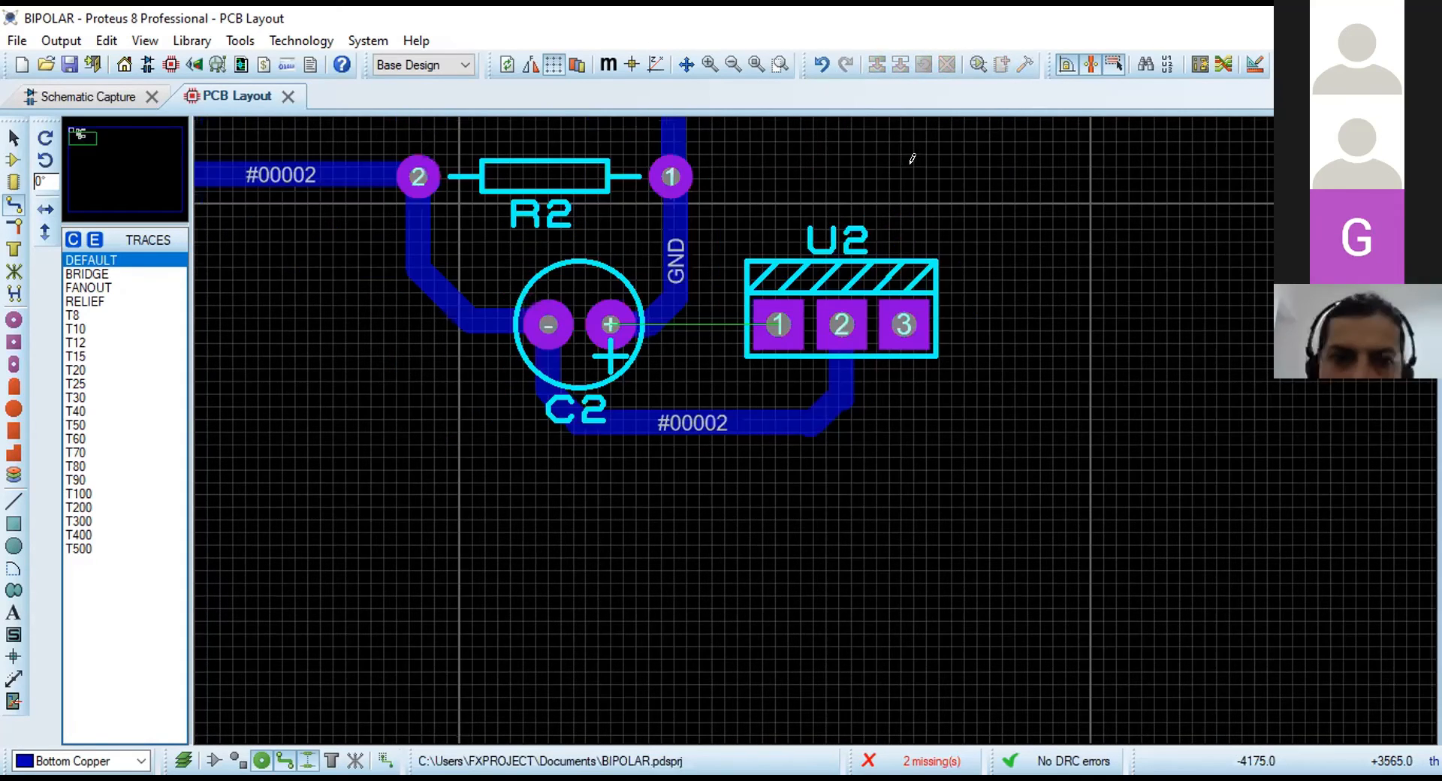
scroll(803, 248, "down", 1)
scroll(811, 412, "down", 1)
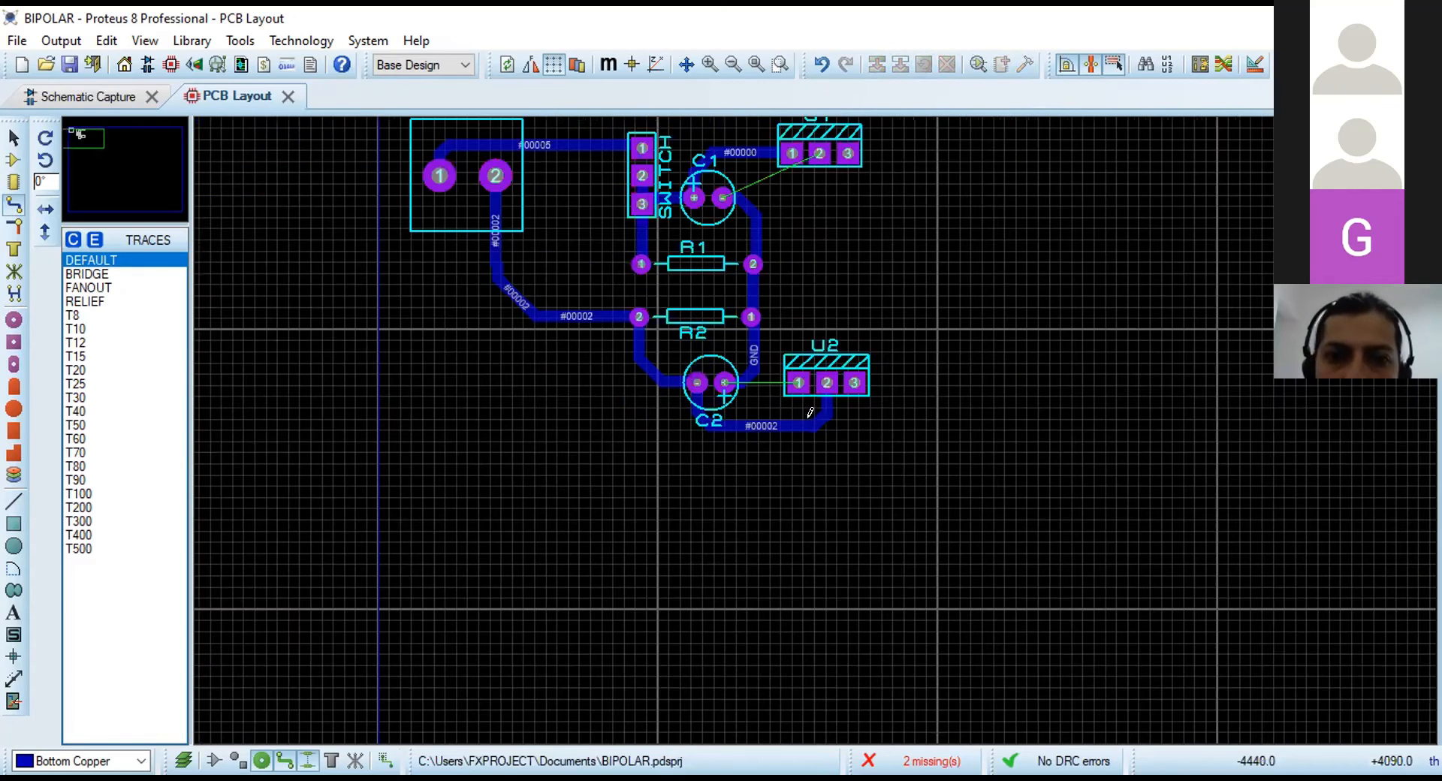
scroll(739, 313, "up", 1)
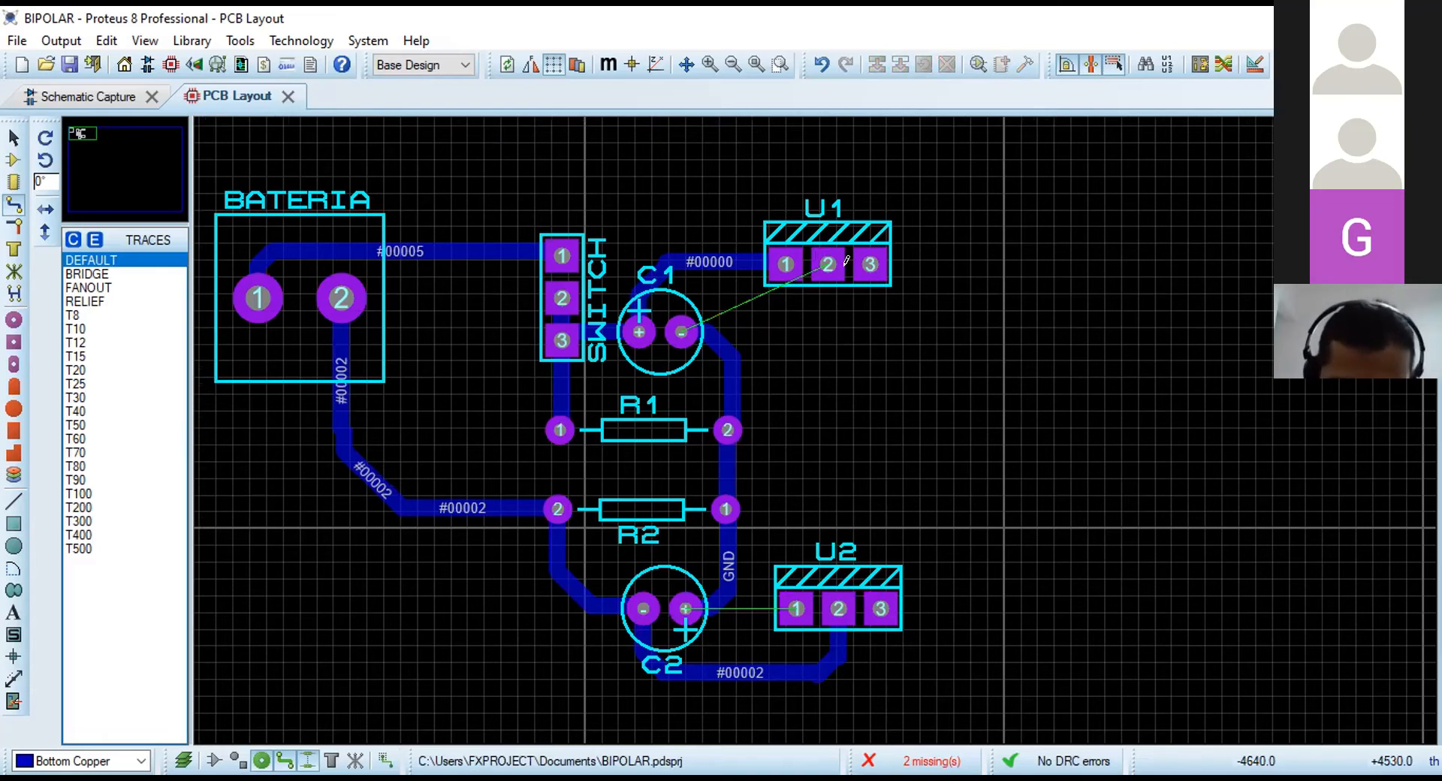
left_click(13, 207)
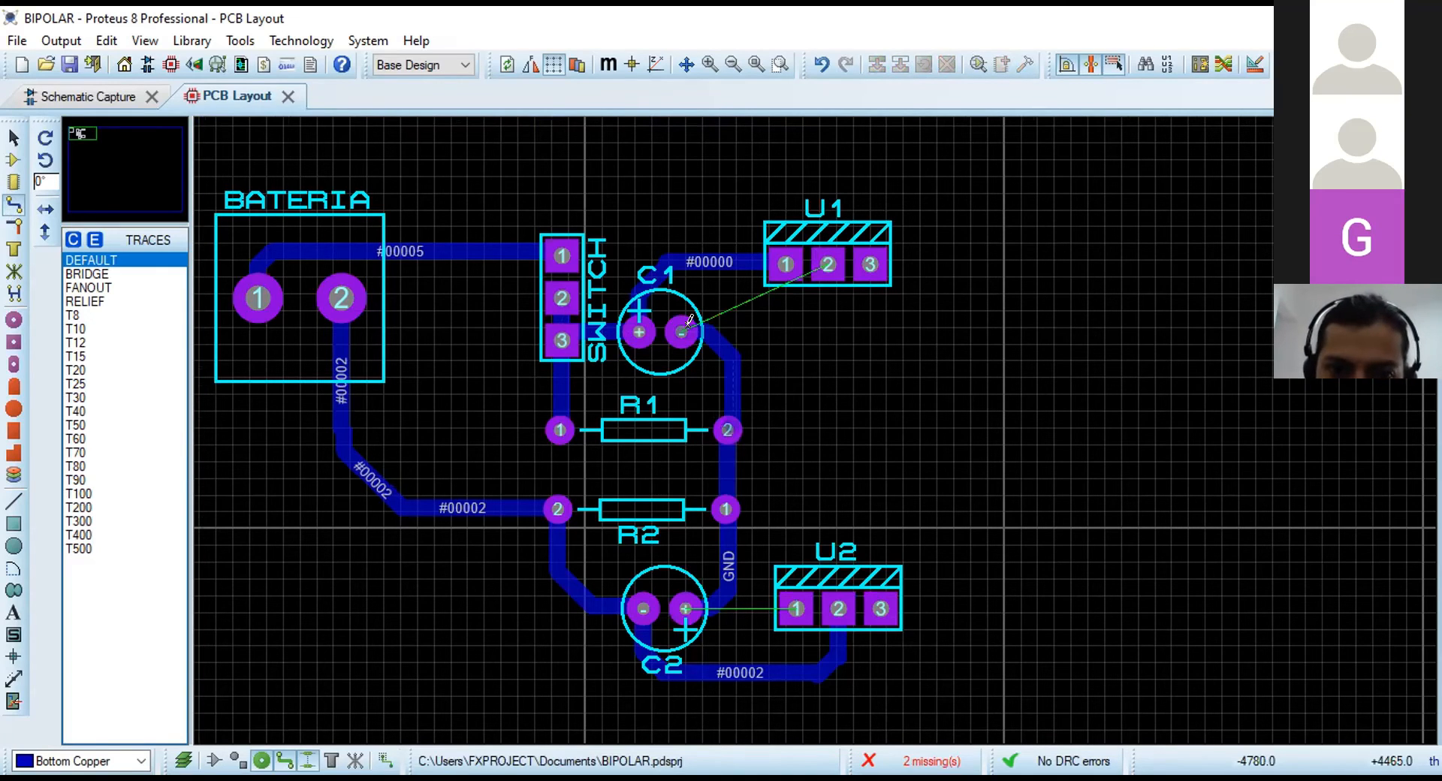
left_click(684, 321)
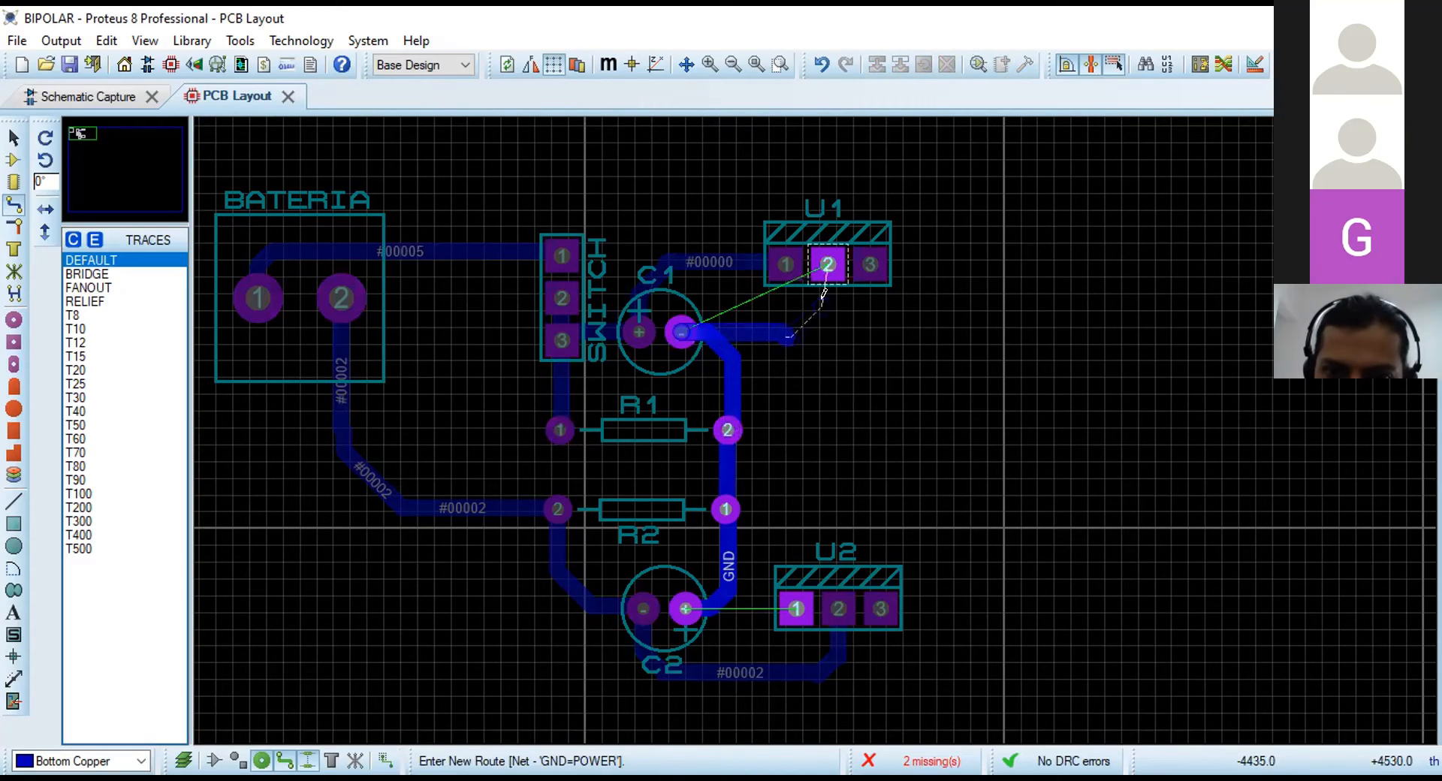
left_click(827, 255)
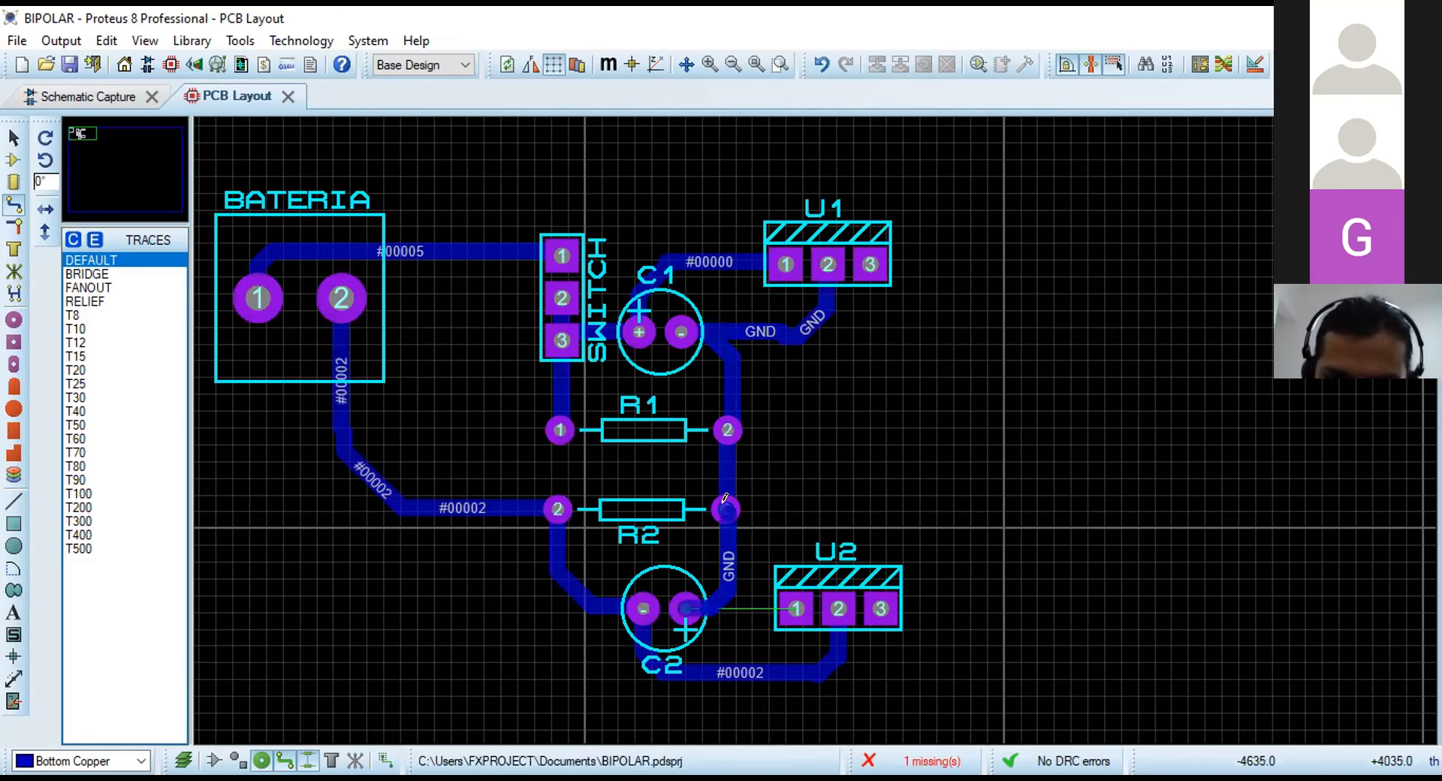
Route a DEFAULT bottom copper GND track from R2 pin 1 across and down to U2 pin 1.
left_click(727, 500)
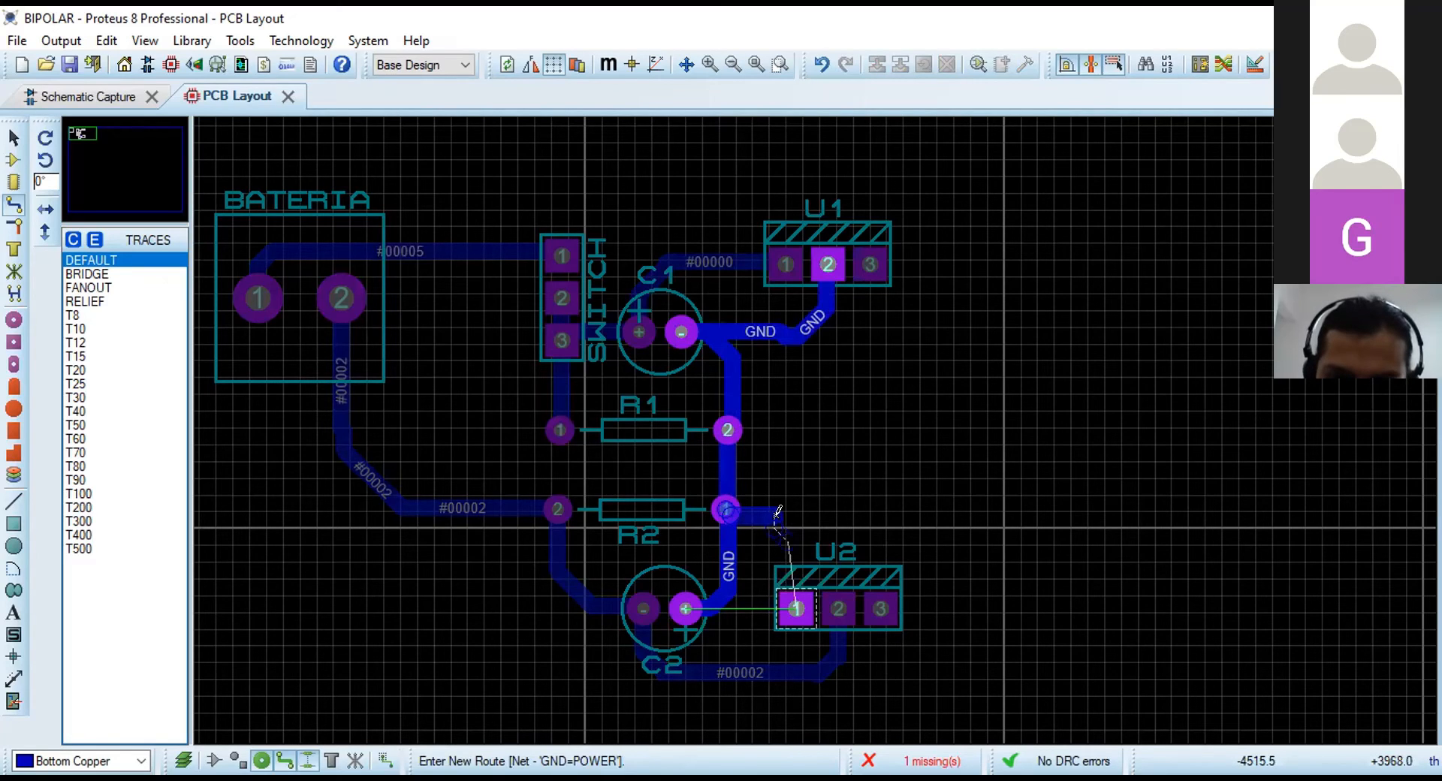
left_click(788, 526)
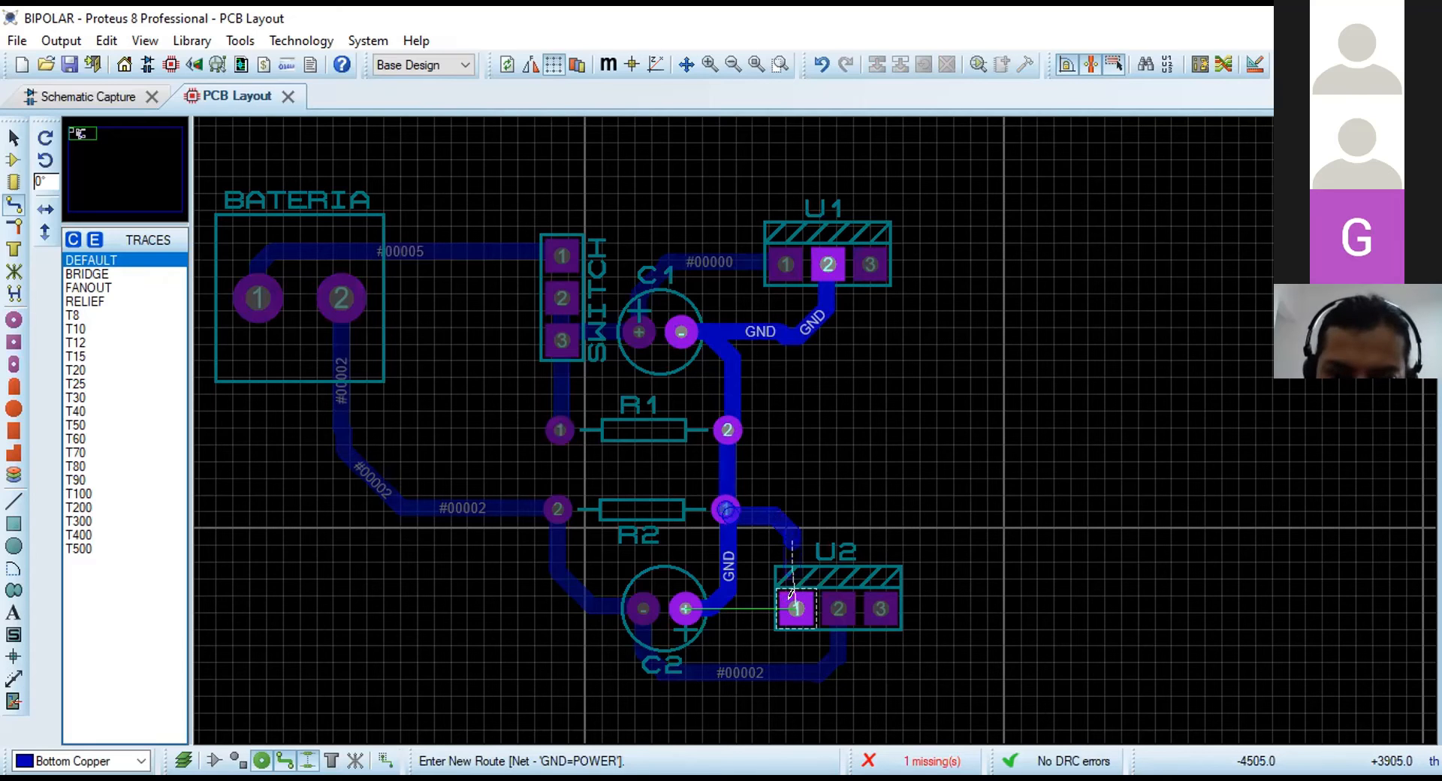
left_click(790, 595)
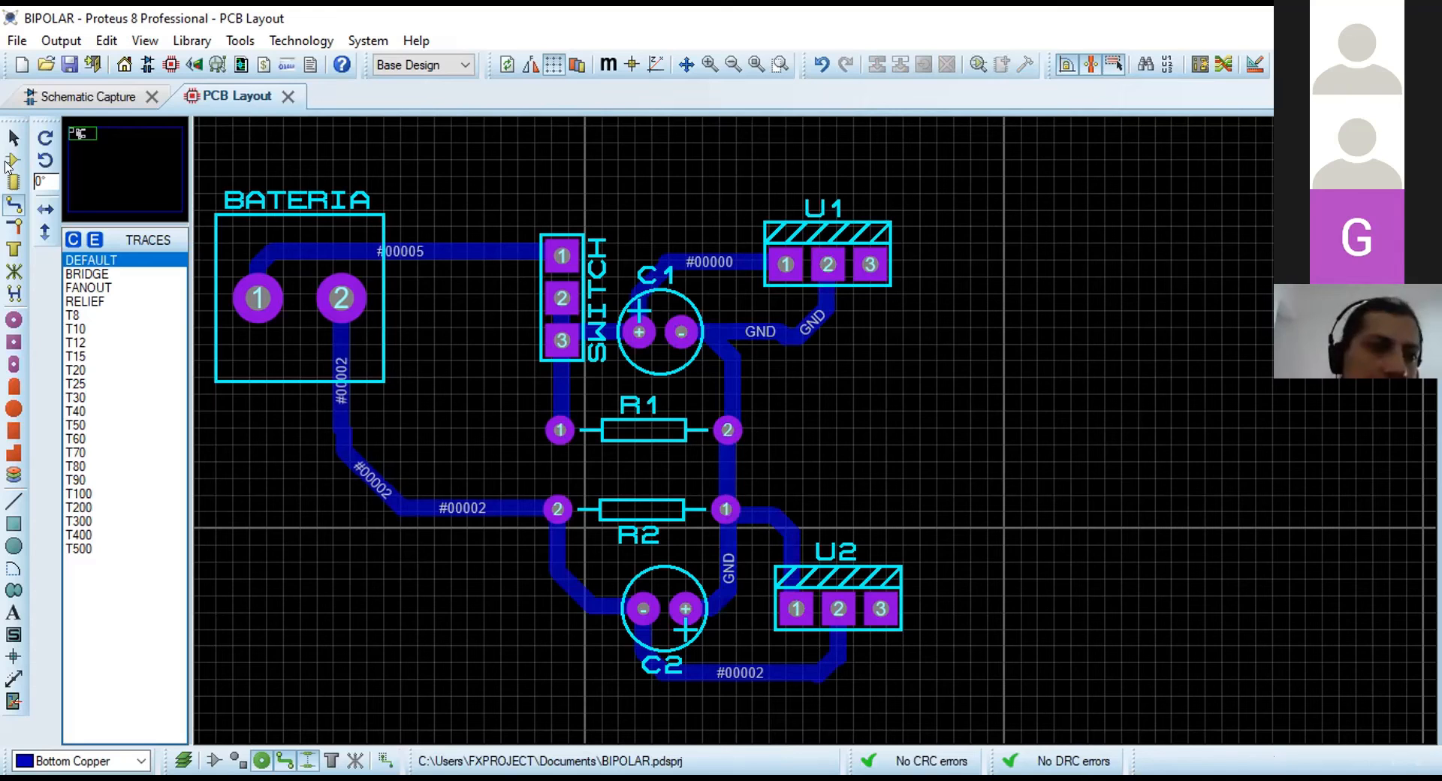
Place capacitor C3 (100nF), rotated 180 degrees, below U1 and beside R1, with one pad under U1 pin 3.
left_click(13, 159)
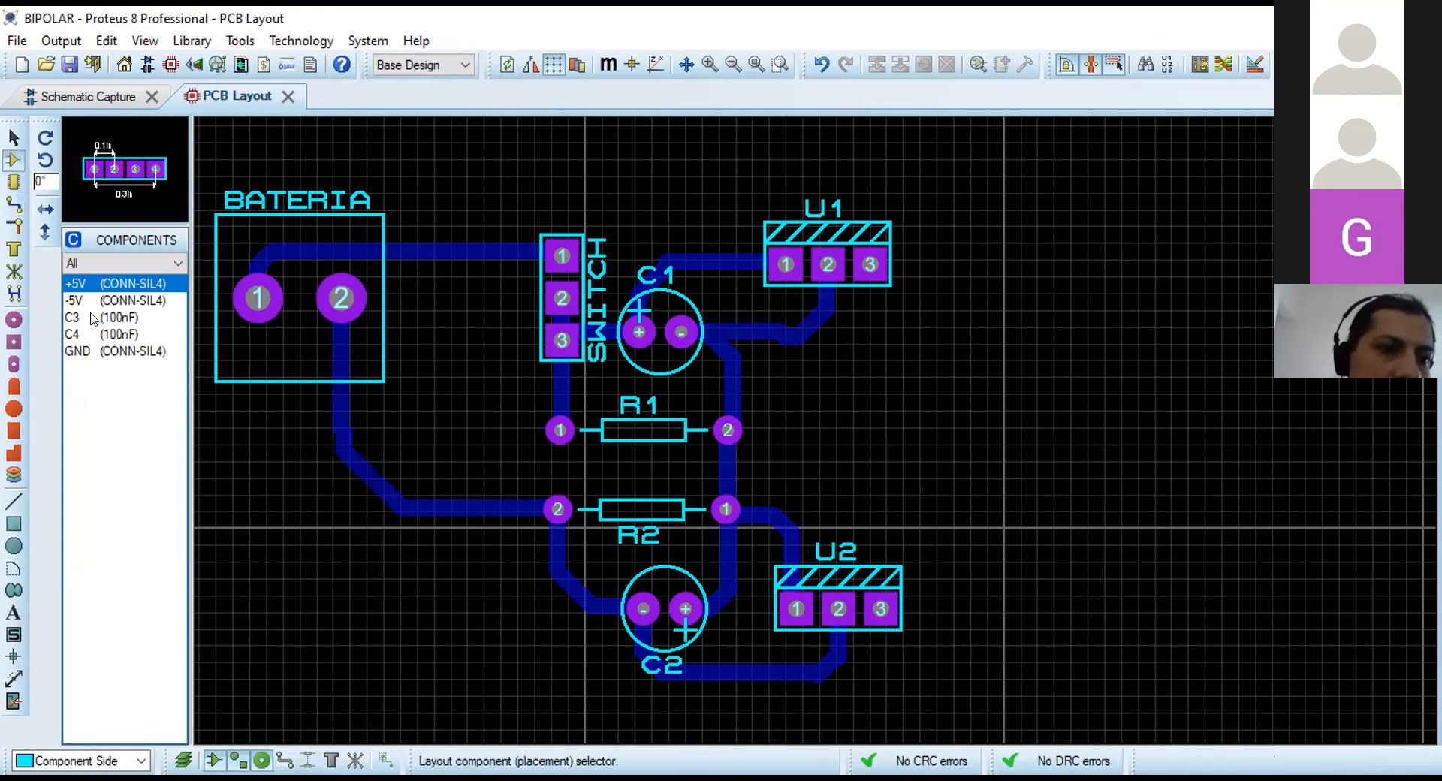
left_click(90, 318)
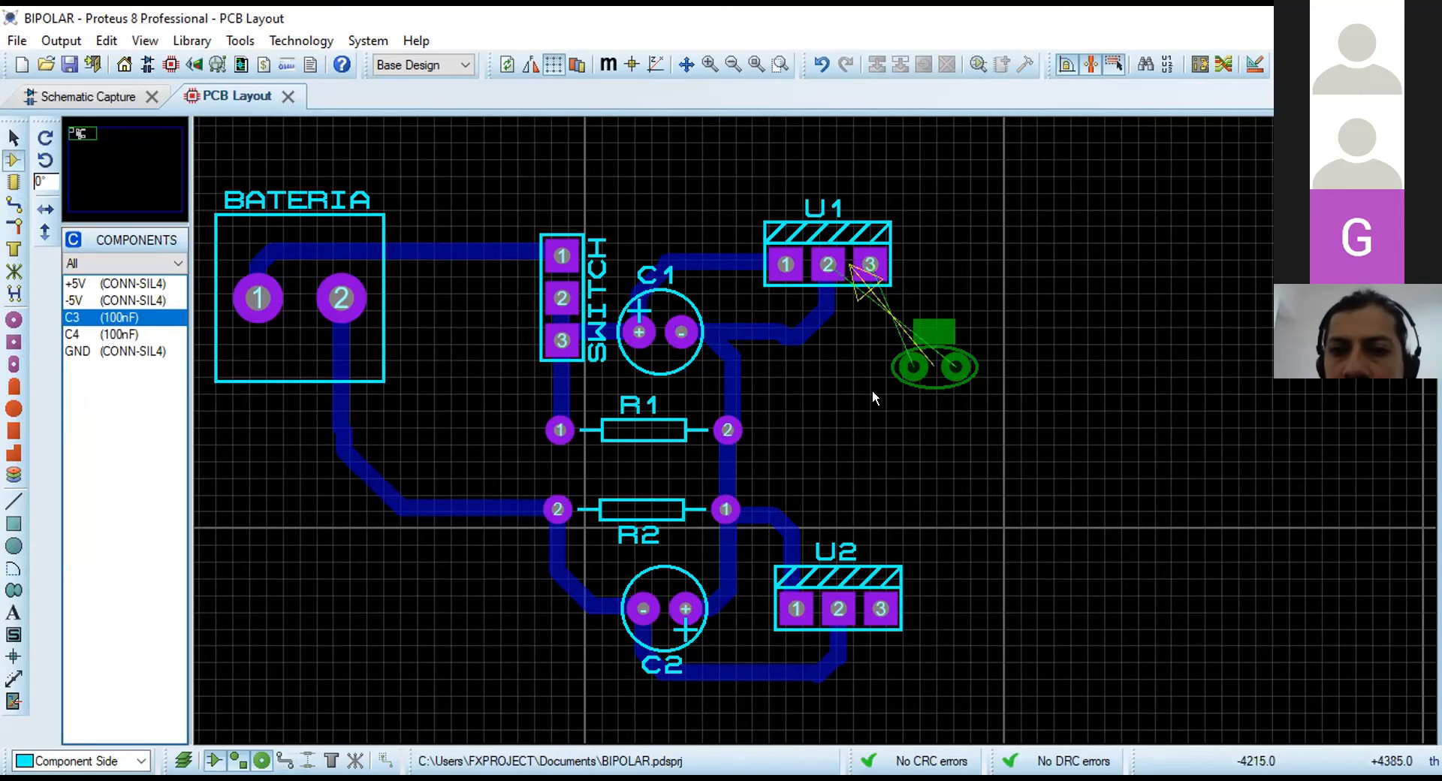
left_click(934, 368)
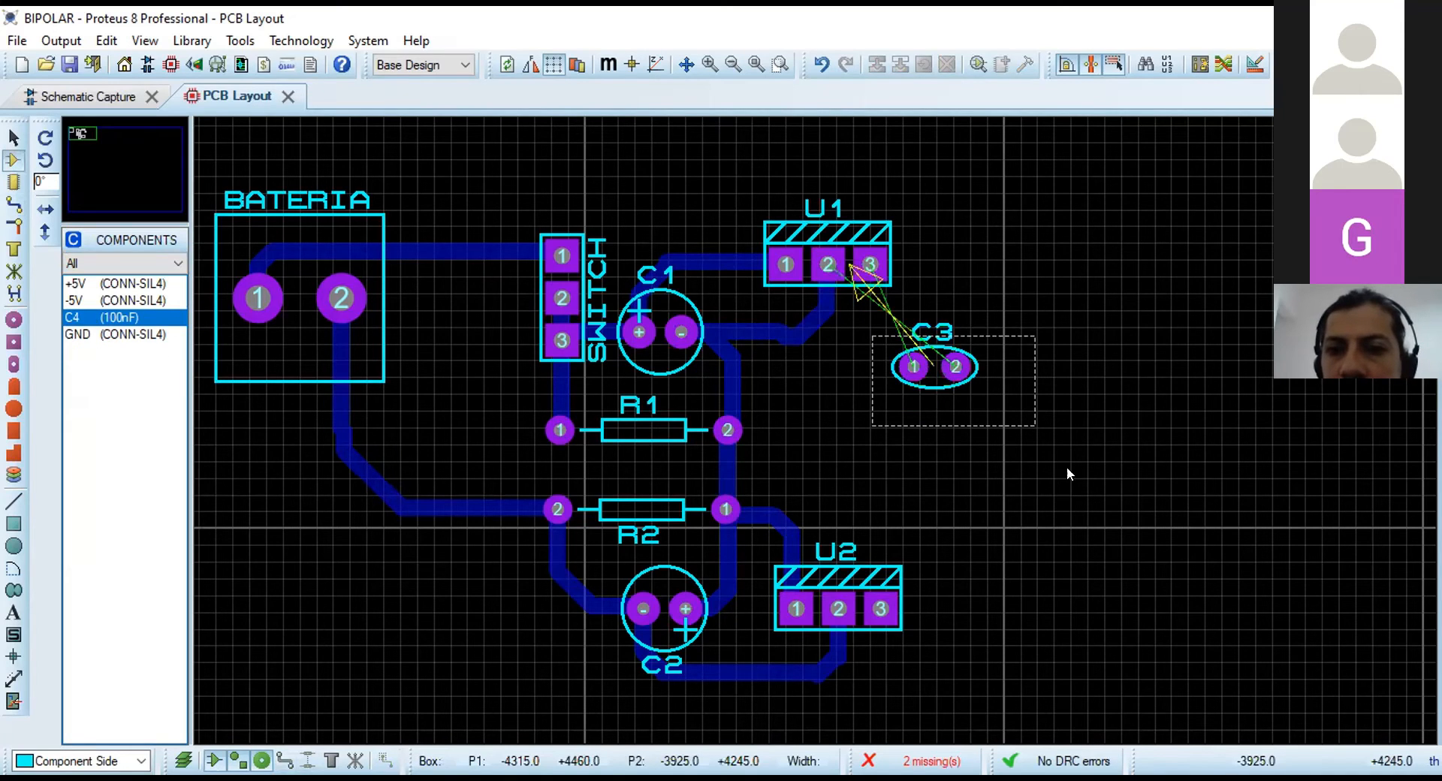
right_click(1067, 389)
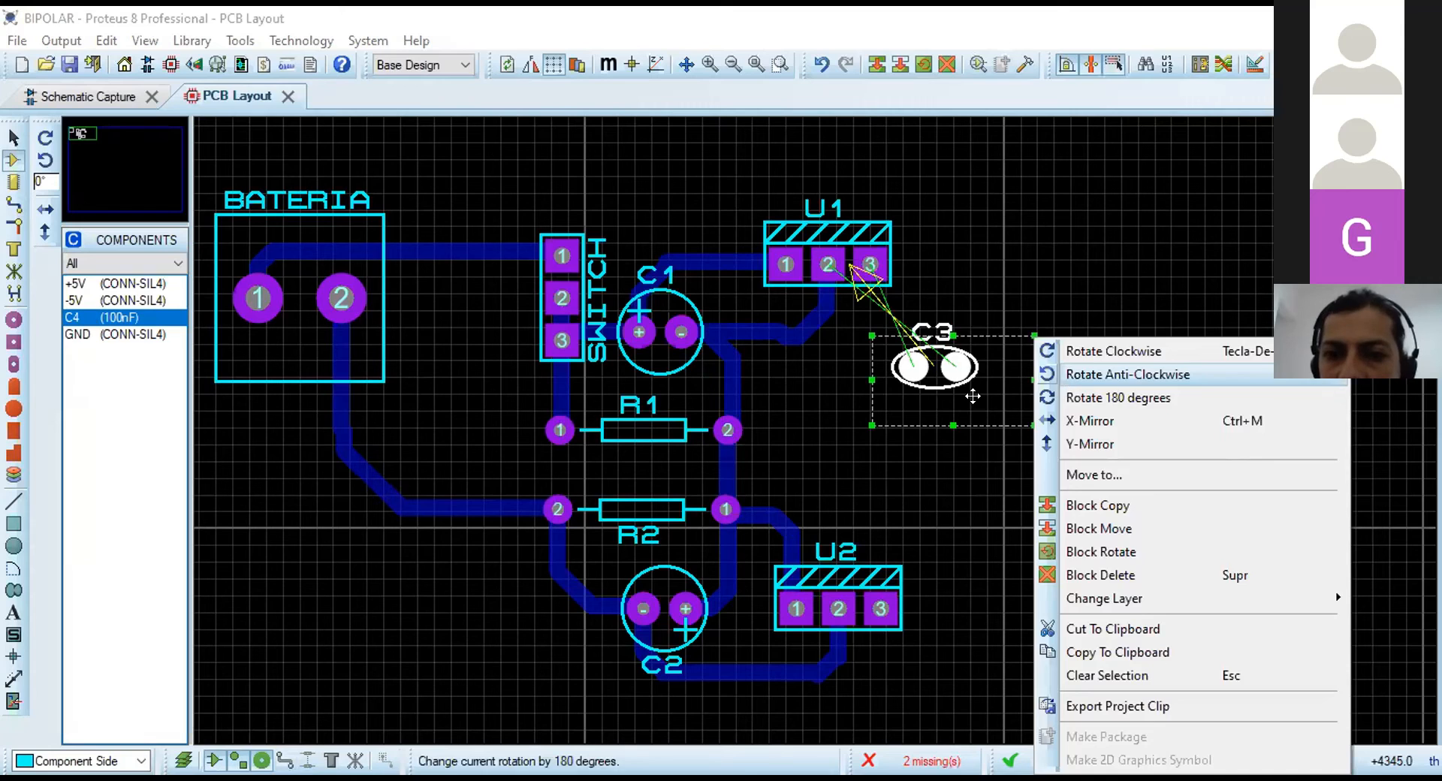
left_click(1066, 394)
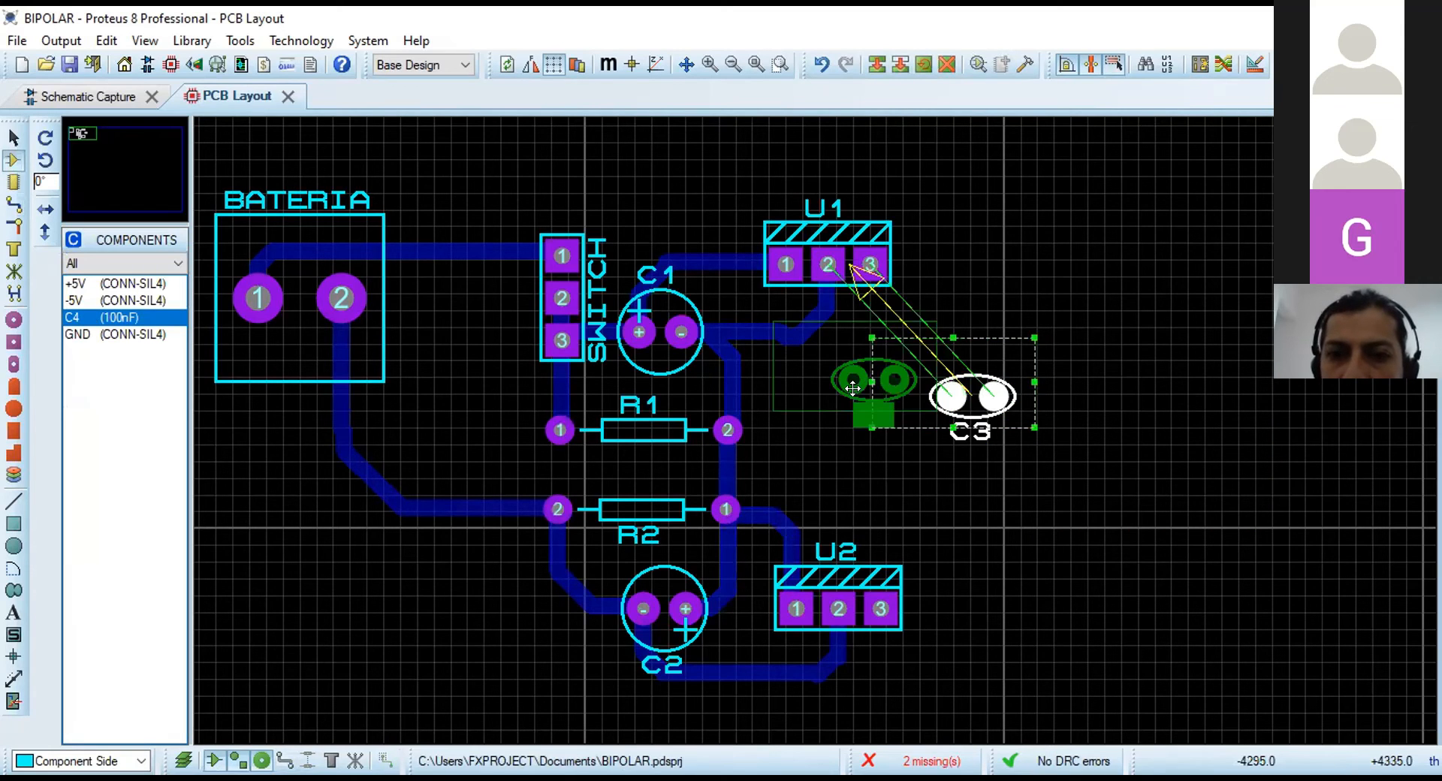
left_click(852, 390)
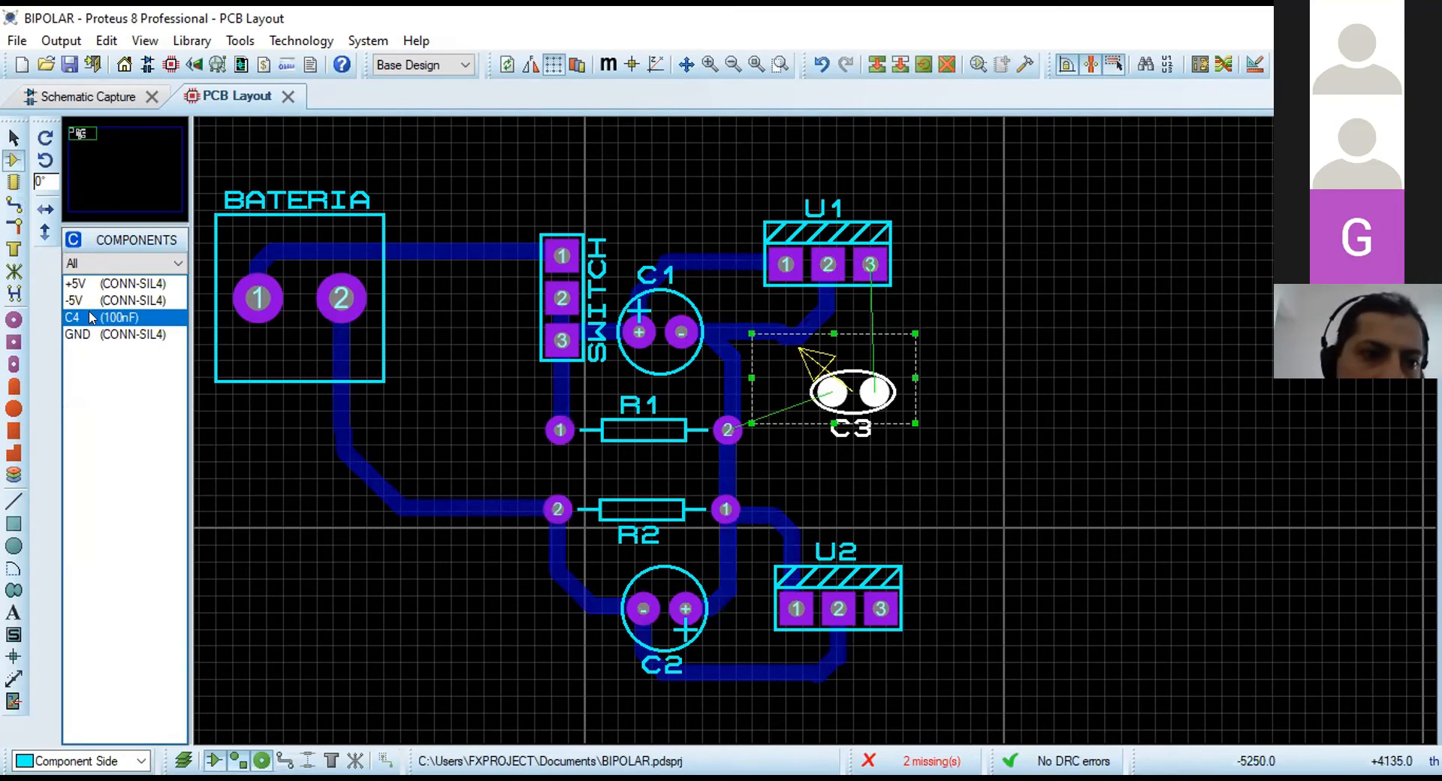
Place capacitor C4 (100nF) unrotated between C3 and U2, and shift C3 slightly up to leave space between the two capacitors.
left_click(90, 315)
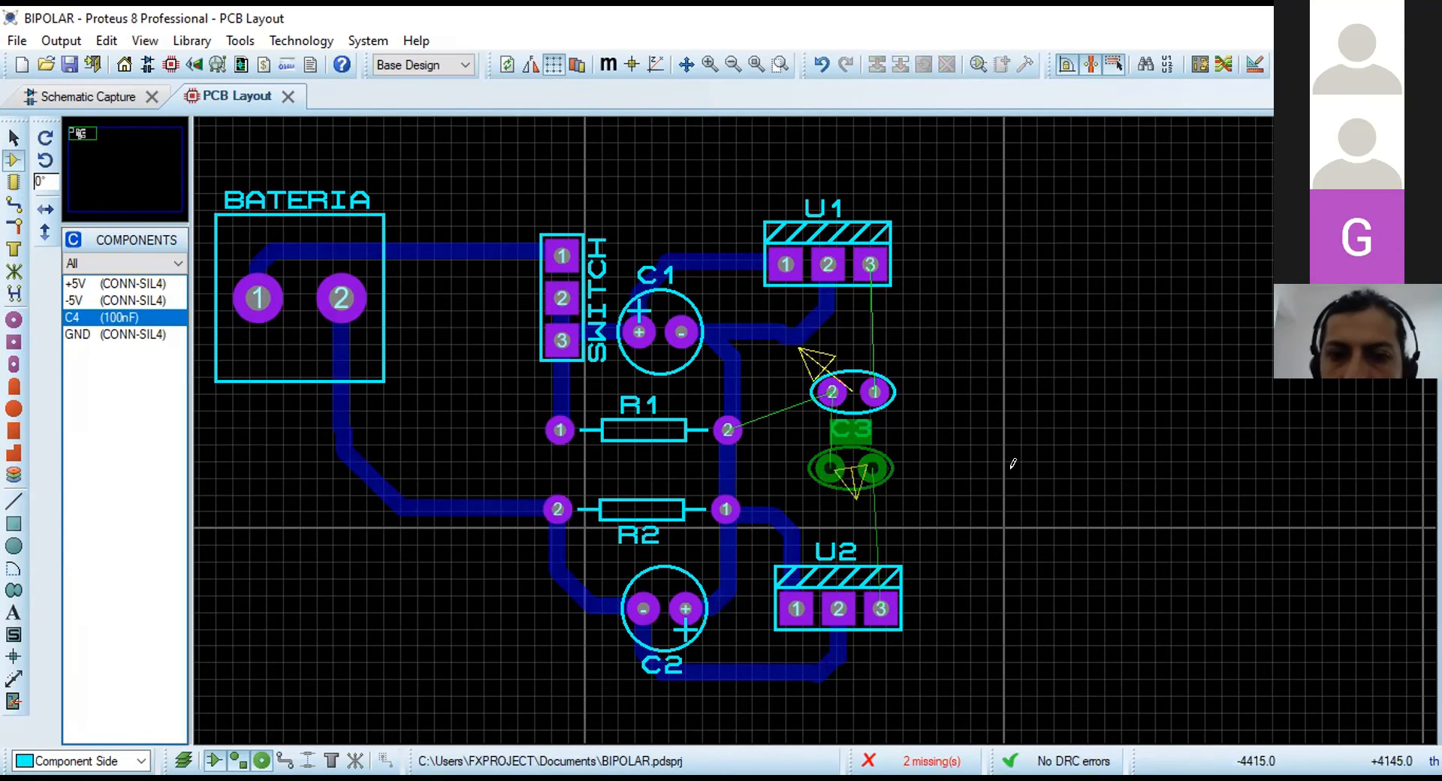
left_click(851, 468)
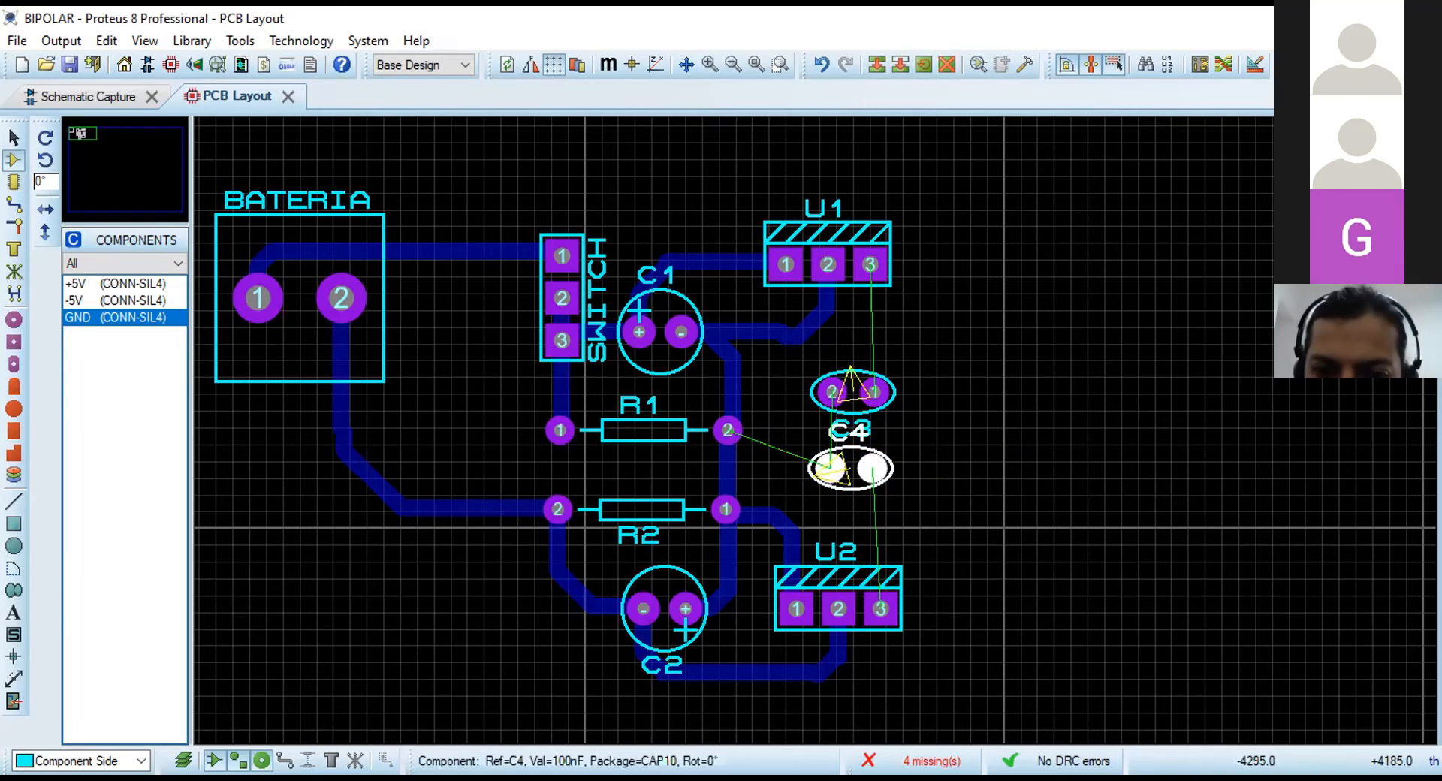
left_click(874, 467)
left_click_drag(873, 473, 871, 498)
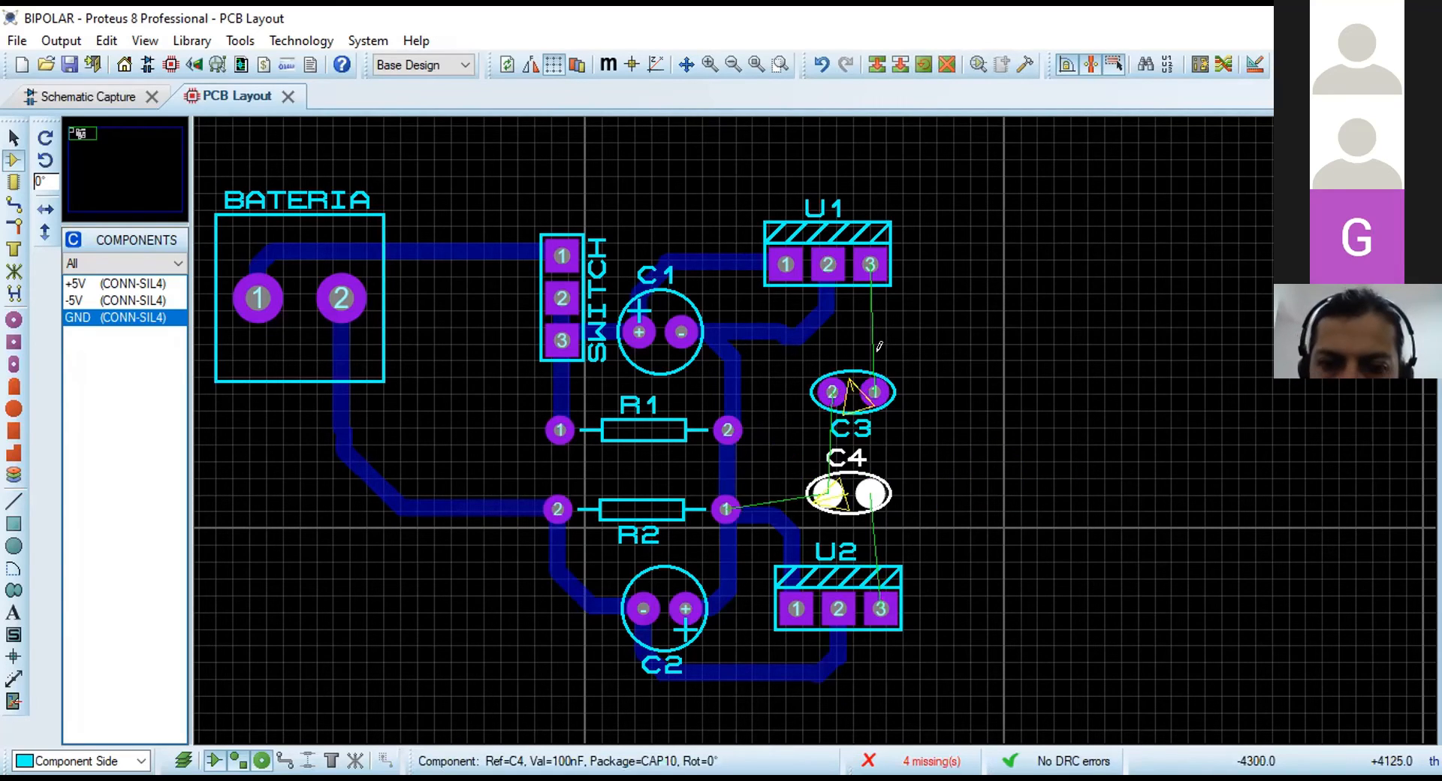
left_click_drag(842, 376, 973, 346)
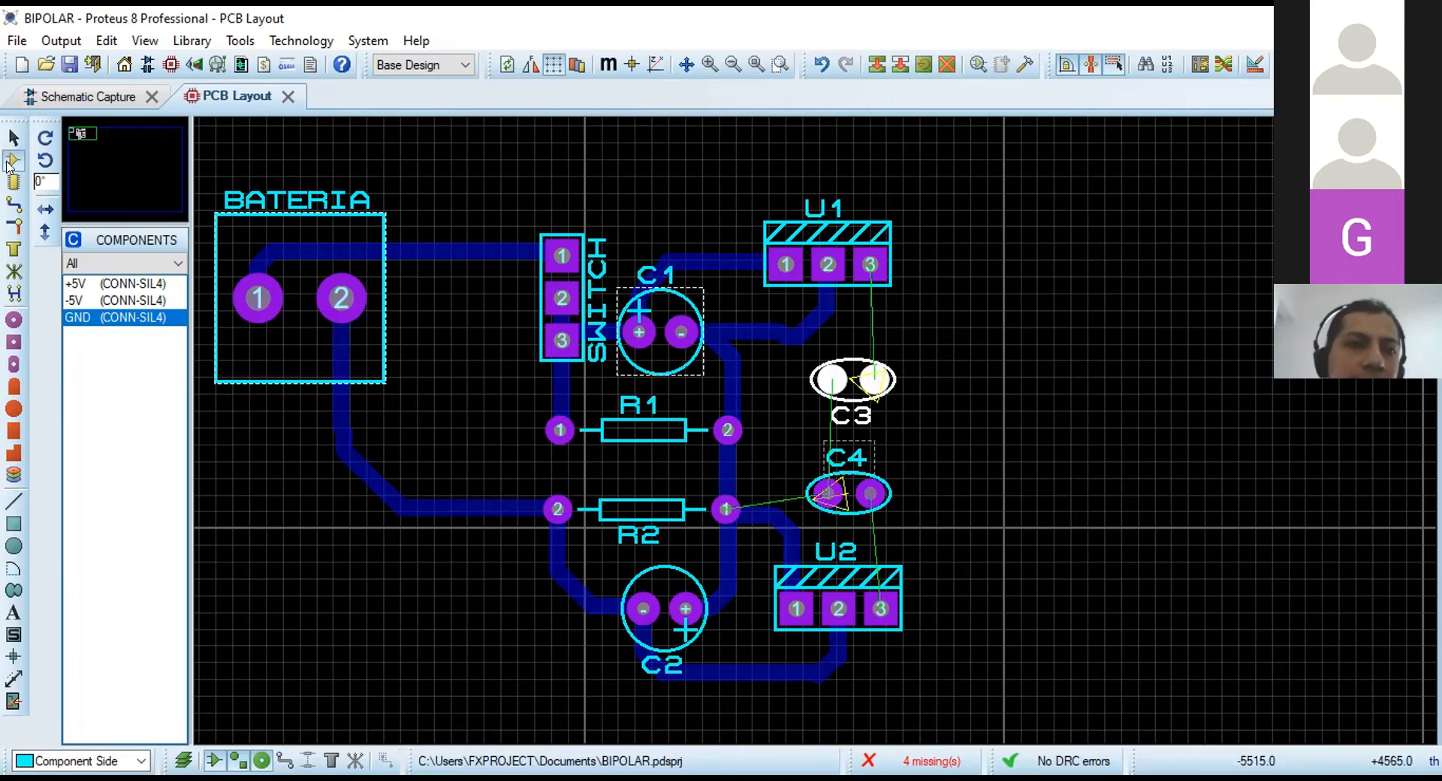
Place the +5V connector (CONN-SIL4) beside U1 and rotate it upright with pin 1 at the lower end.
left_click(76, 284)
left_click(1015, 255)
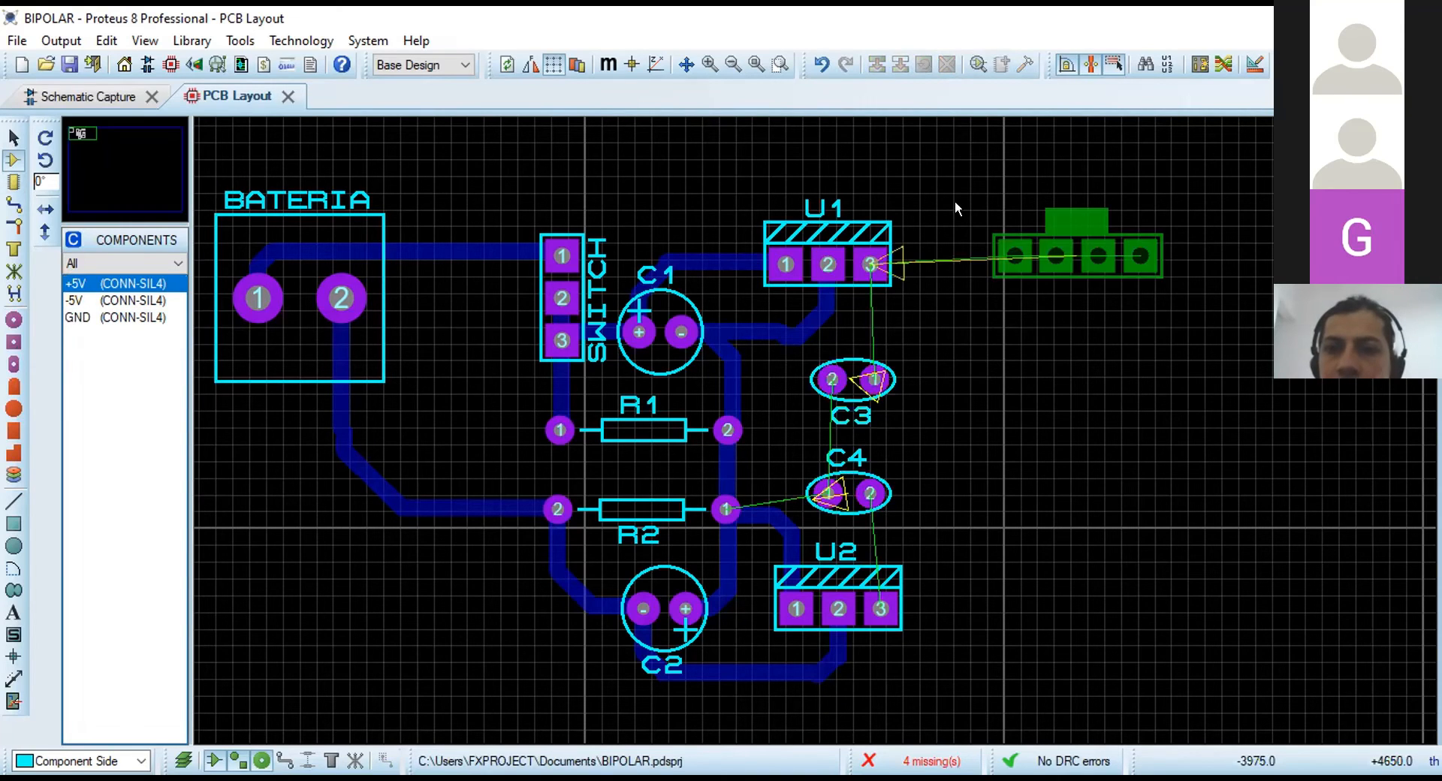
left_click(1004, 277)
left_click_drag(958, 210, 1283, 370)
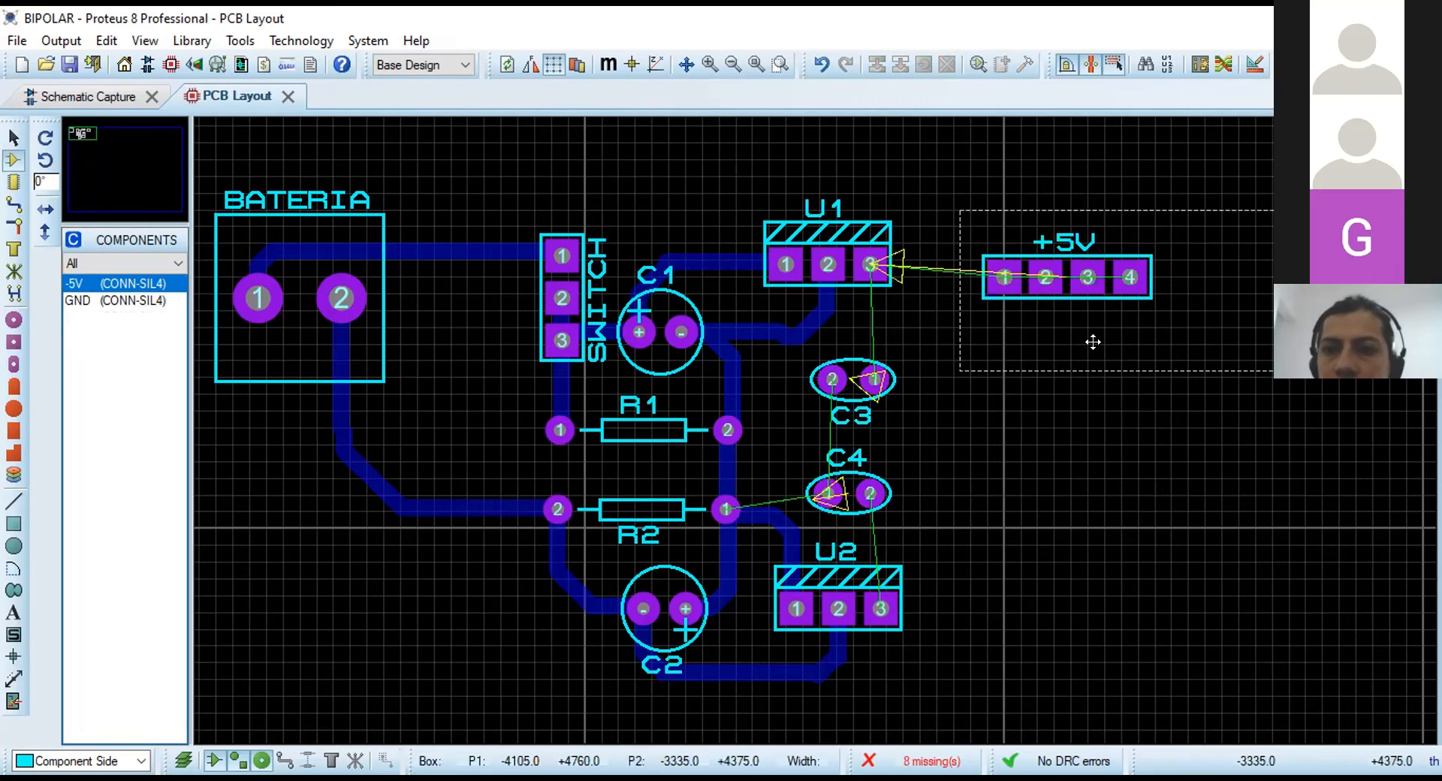
left_click_drag(960, 292, 1014, 291)
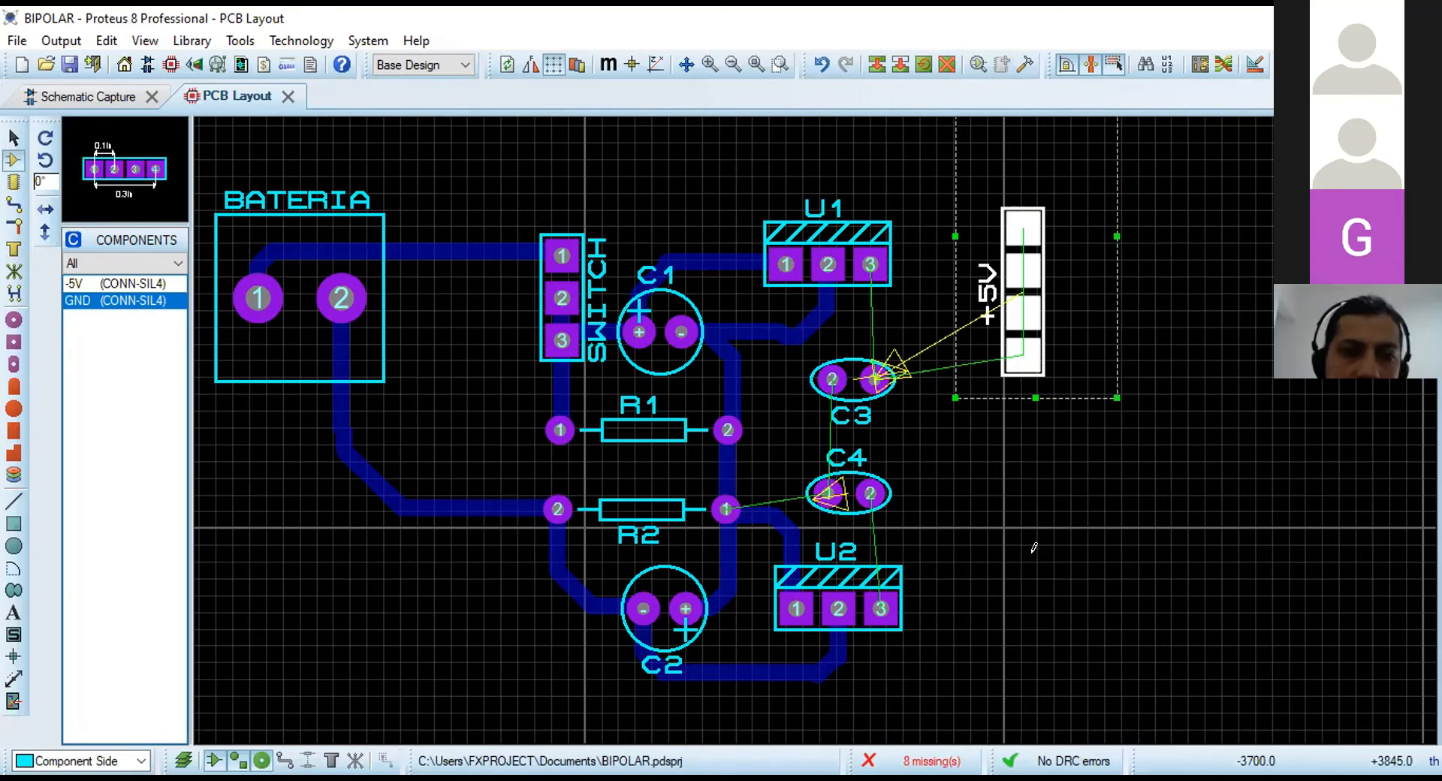
Place the GND connector (CONN-SIL4), rotate it upright with pin 1 uppermost, and line it up directly below the +5V connector.
left_click(1025, 524)
left_click(949, 413)
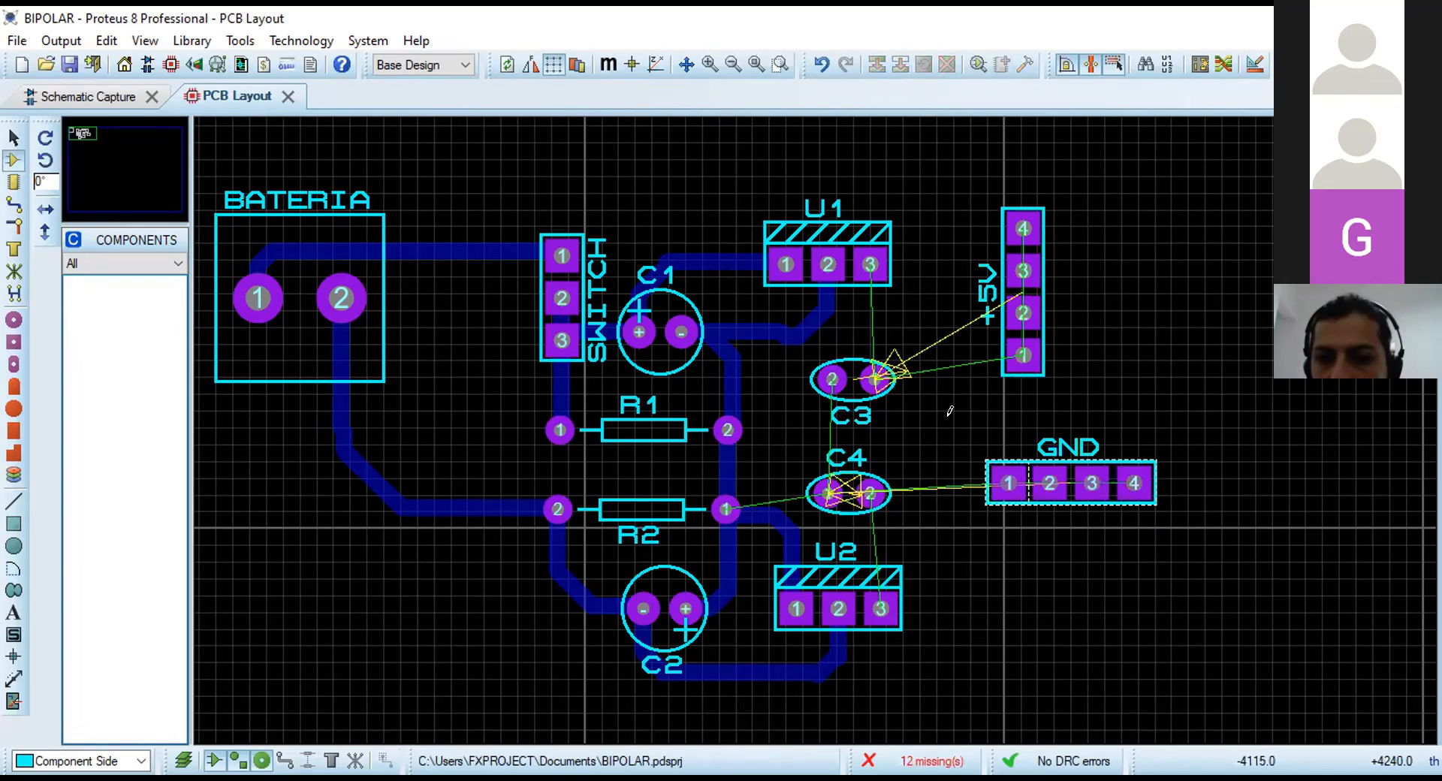
left_click(1155, 492)
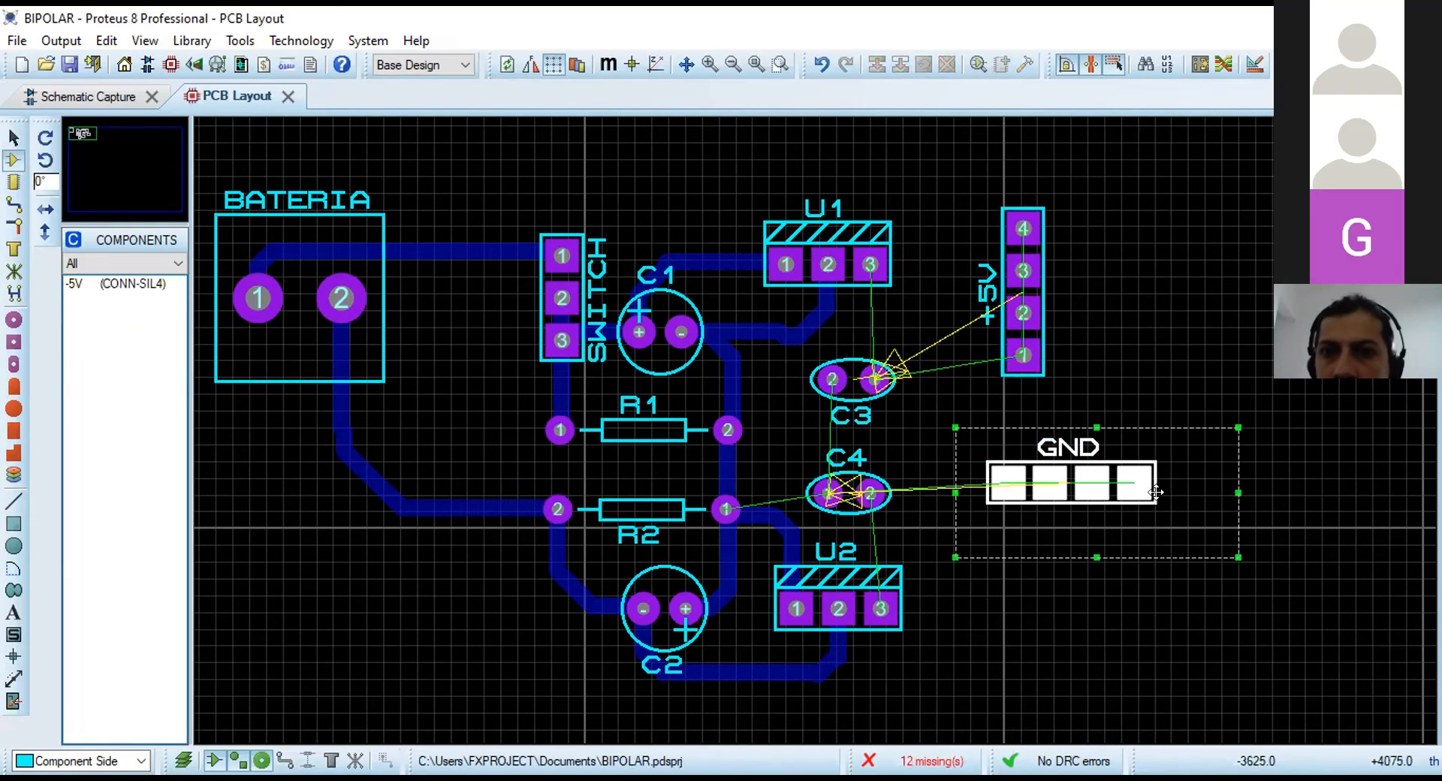
left_click(1091, 509)
left_click_drag(1106, 488, 1027, 506)
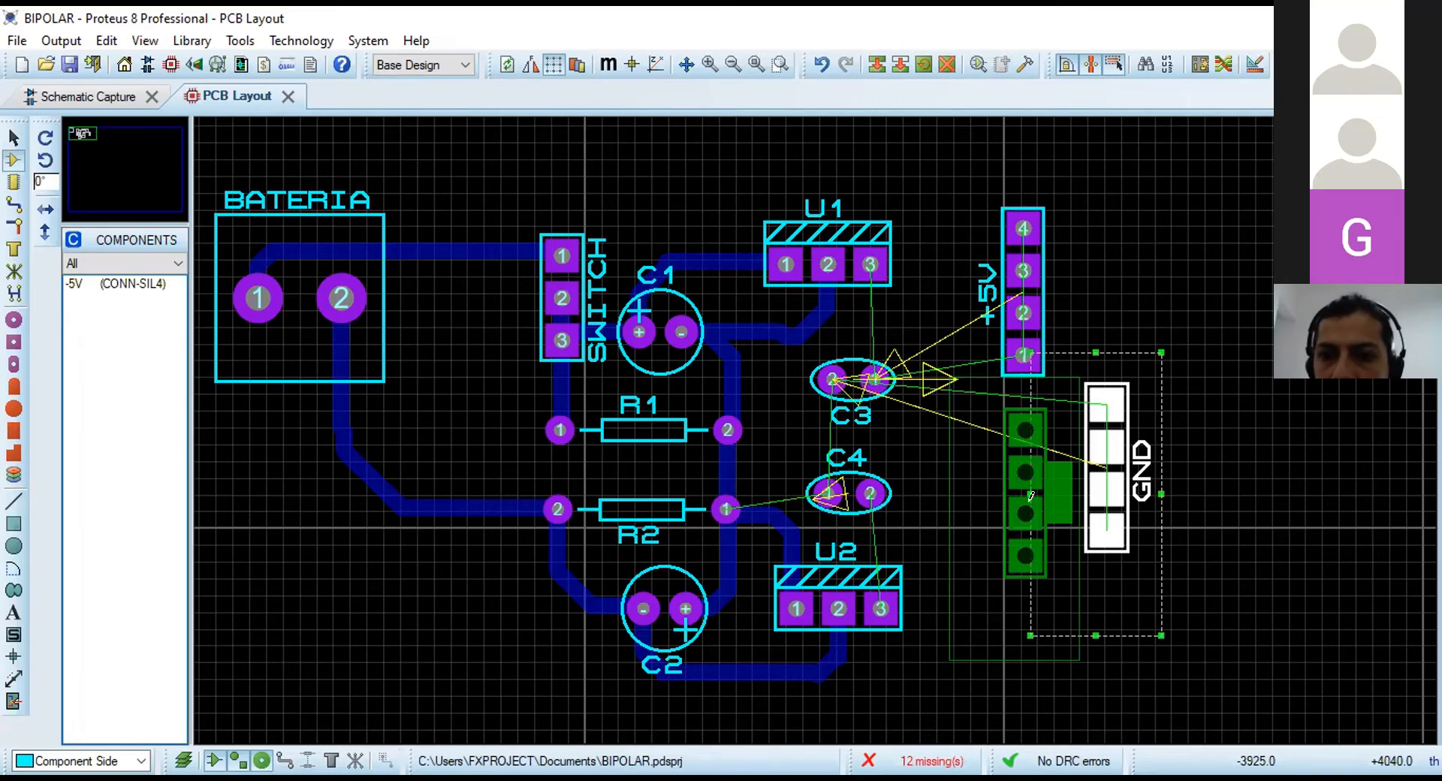
left_click(1030, 495)
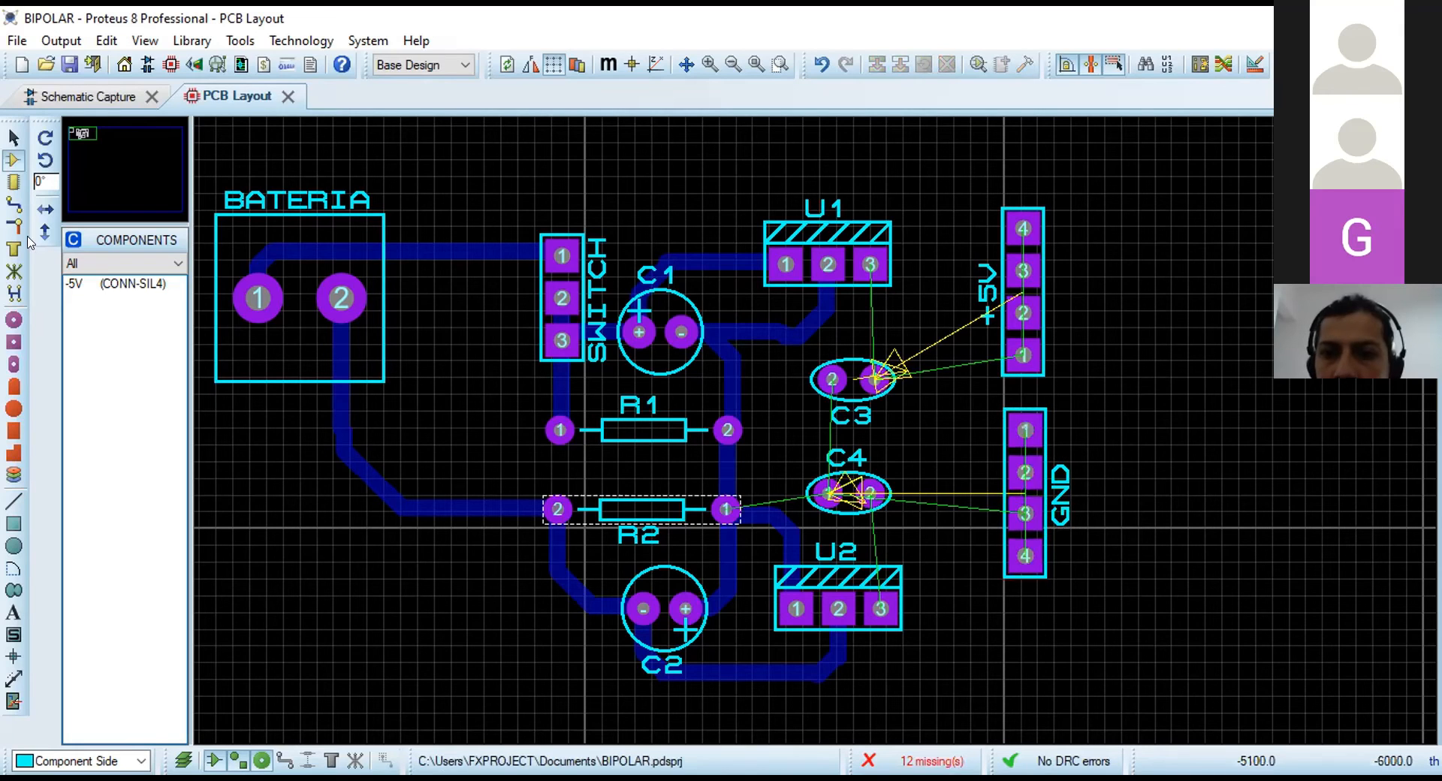
Place the -5V connector (CONN-SIL4) below the GND connector and rotate it upright with pin 1 uppermost.
left_click(13, 204)
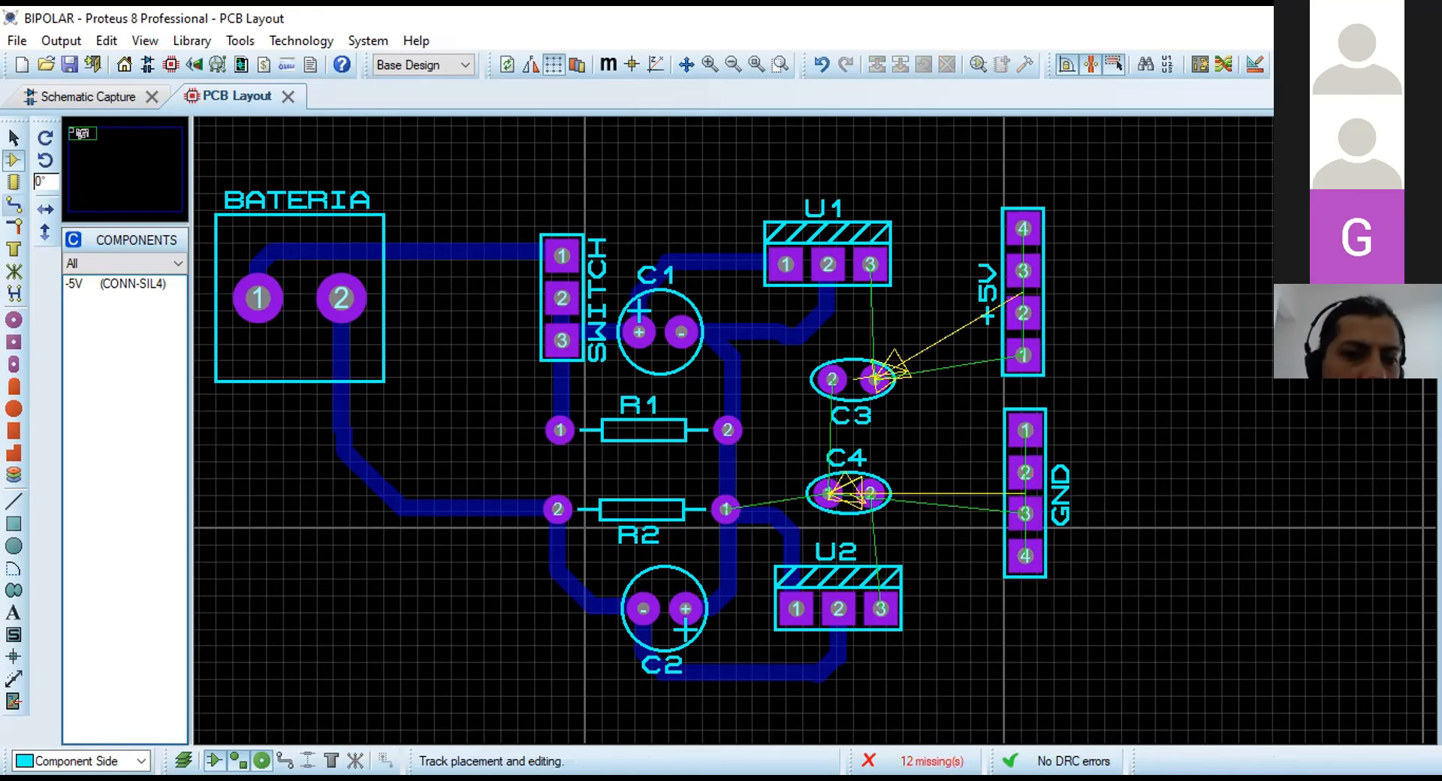
left_click(116, 284)
scroll(815, 430, "down", 1)
left_click(962, 656)
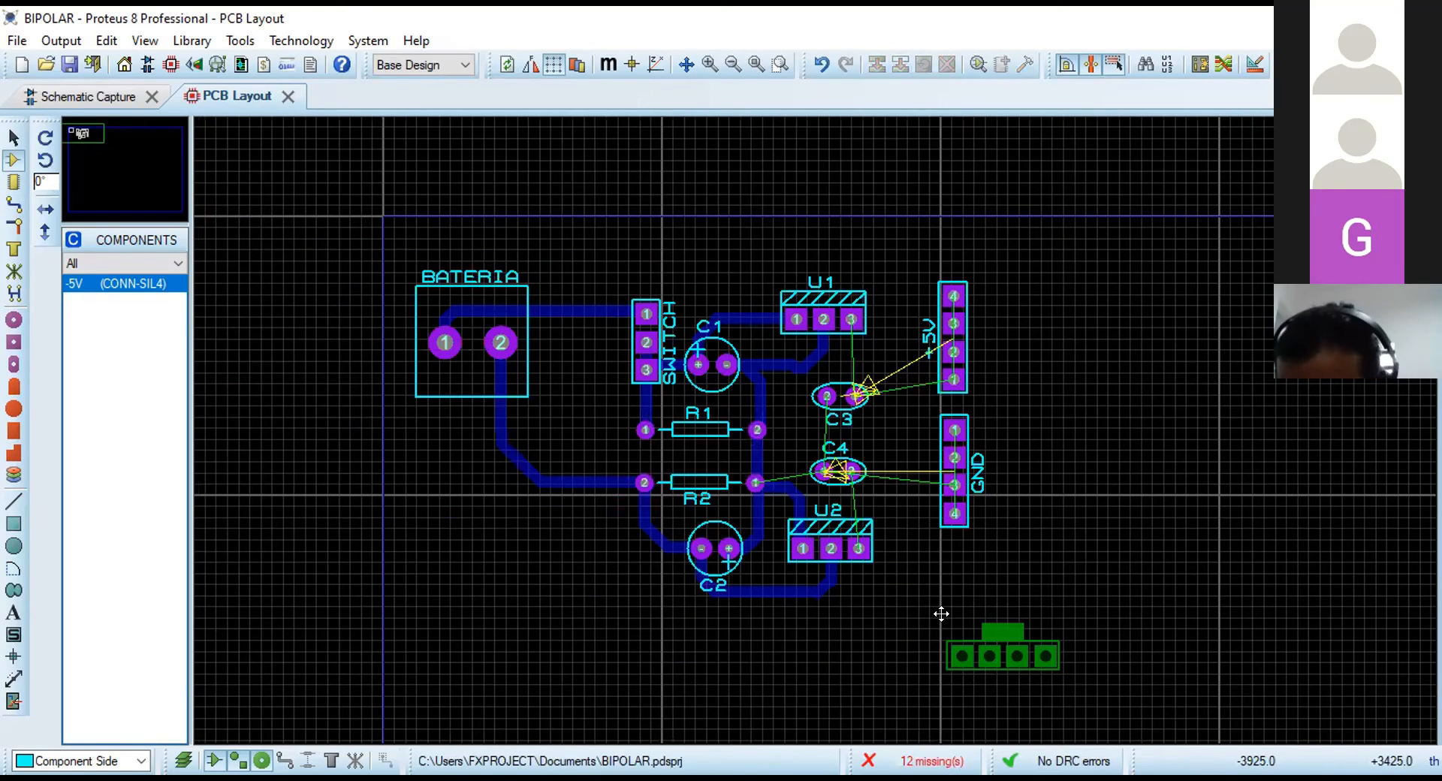
left_click(941, 615)
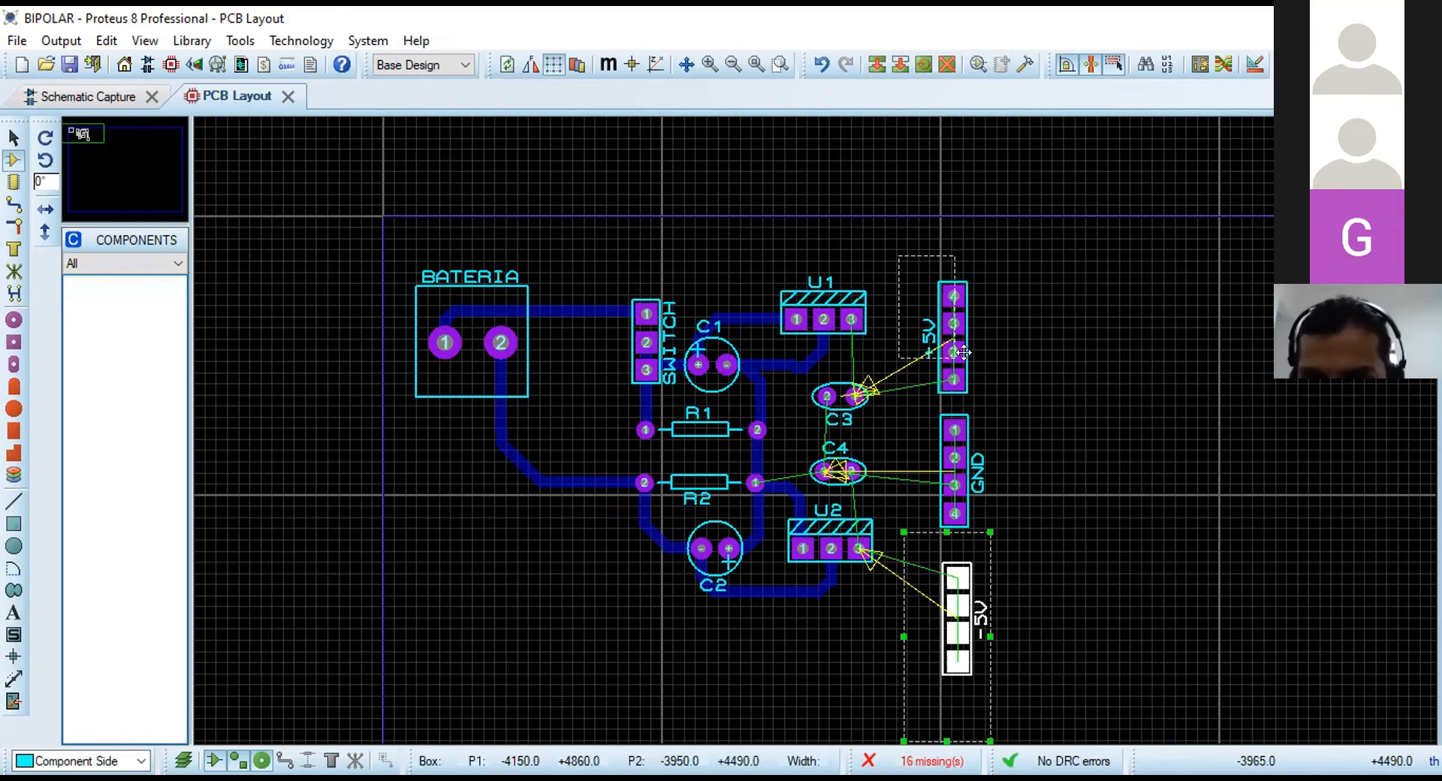
Move the +5V connector slightly up to widen its gap to the GND connector.
left_click(947, 339)
left_click_drag(948, 339, 945, 338)
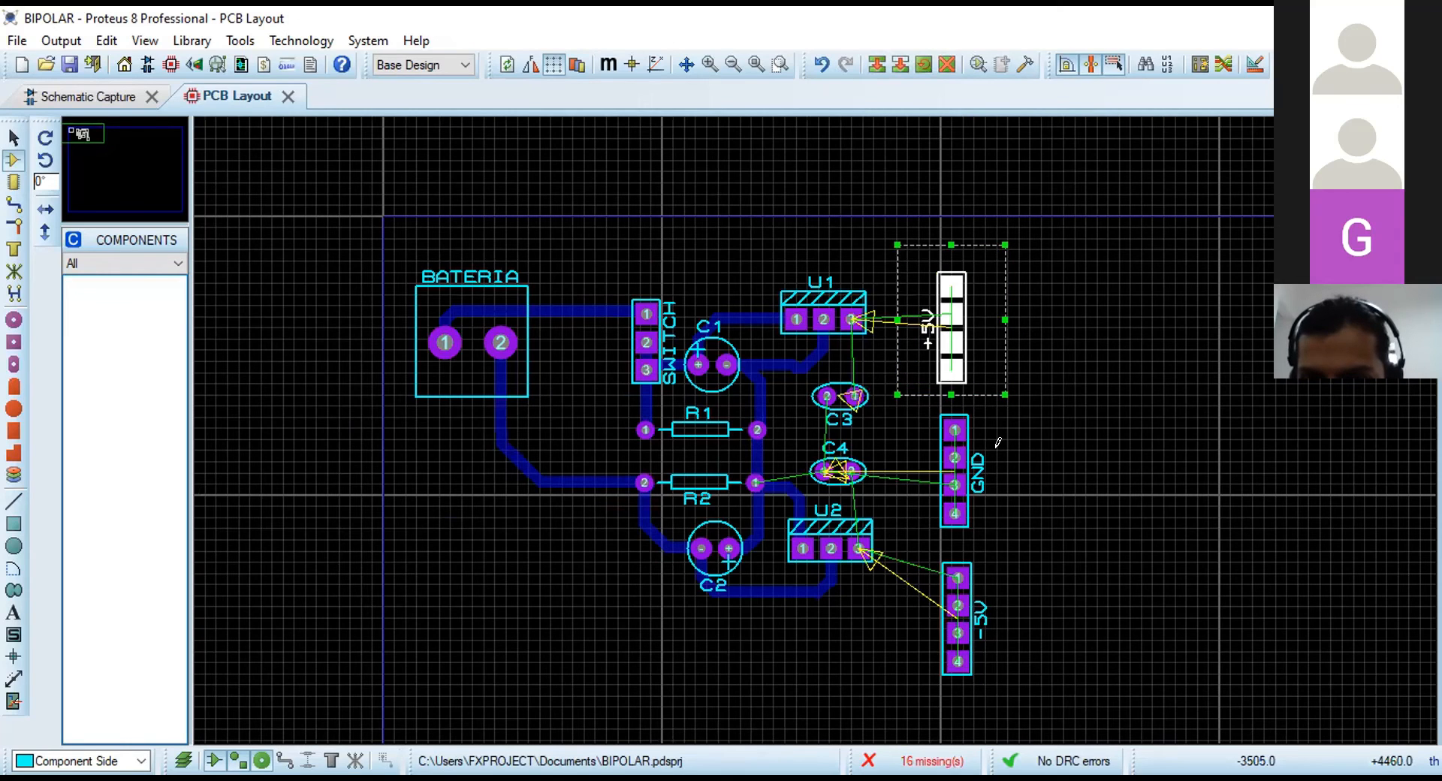
left_click(1115, 500)
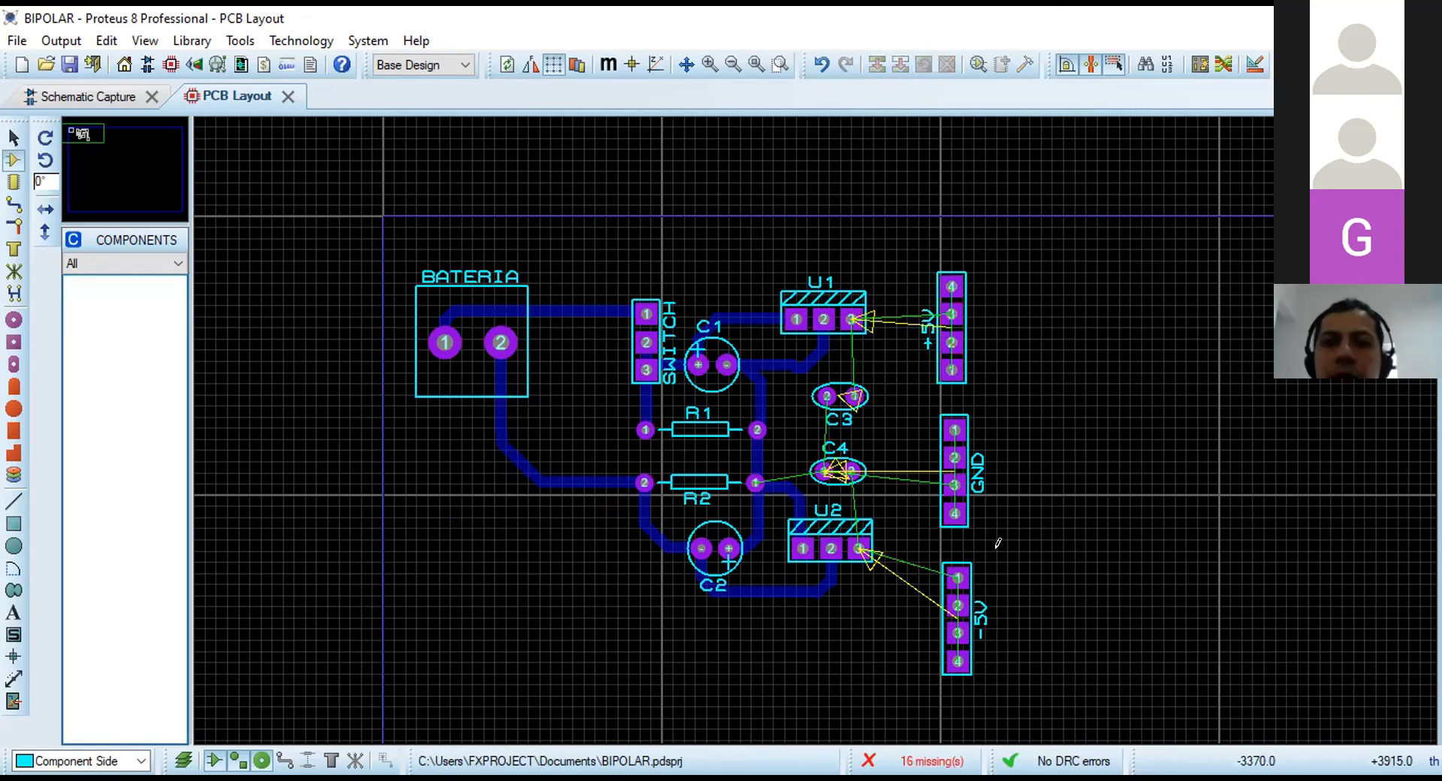
left_click(997, 543)
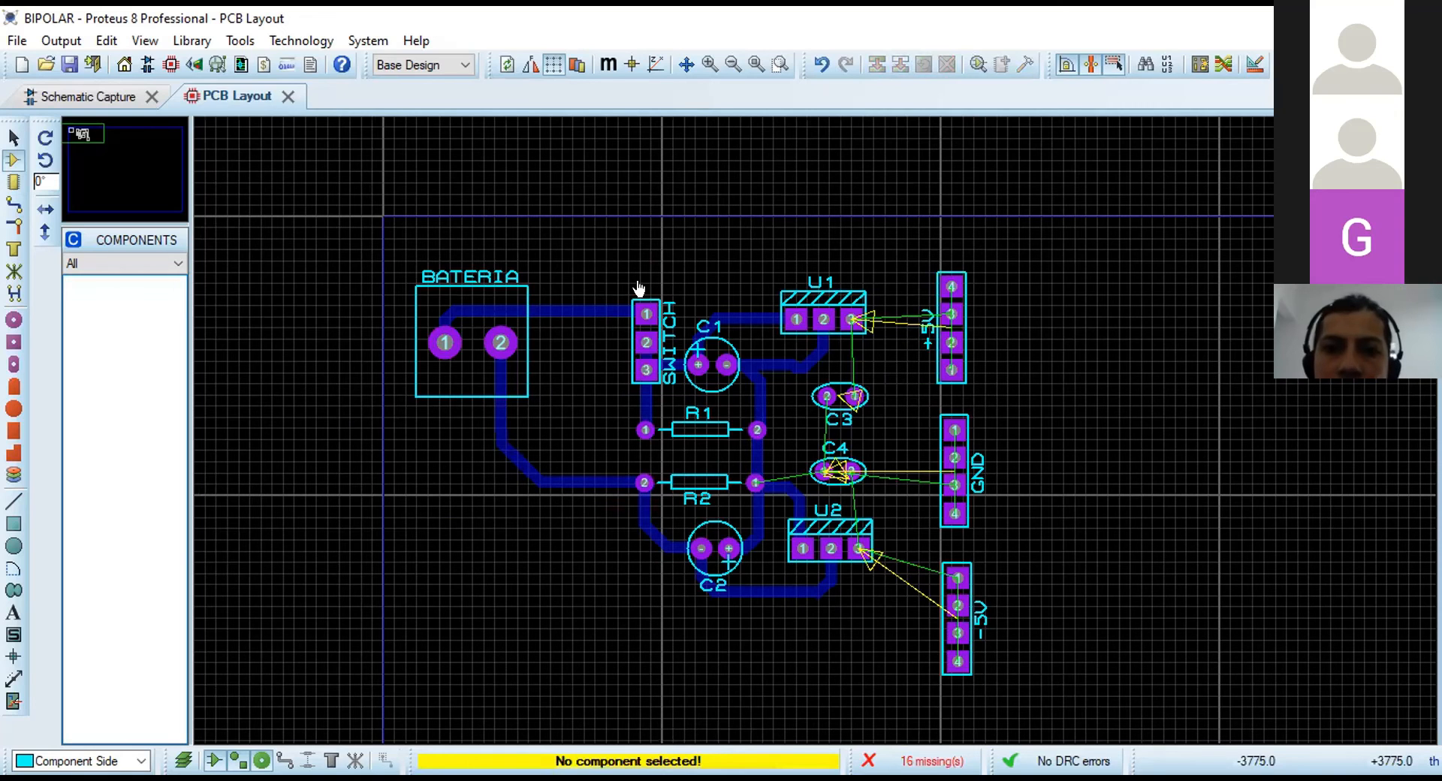
Route a DEFAULT bottom copper GND track from C3 pin 2 straight down to C4 pin 1.
scroll(957, 555, "up", 1)
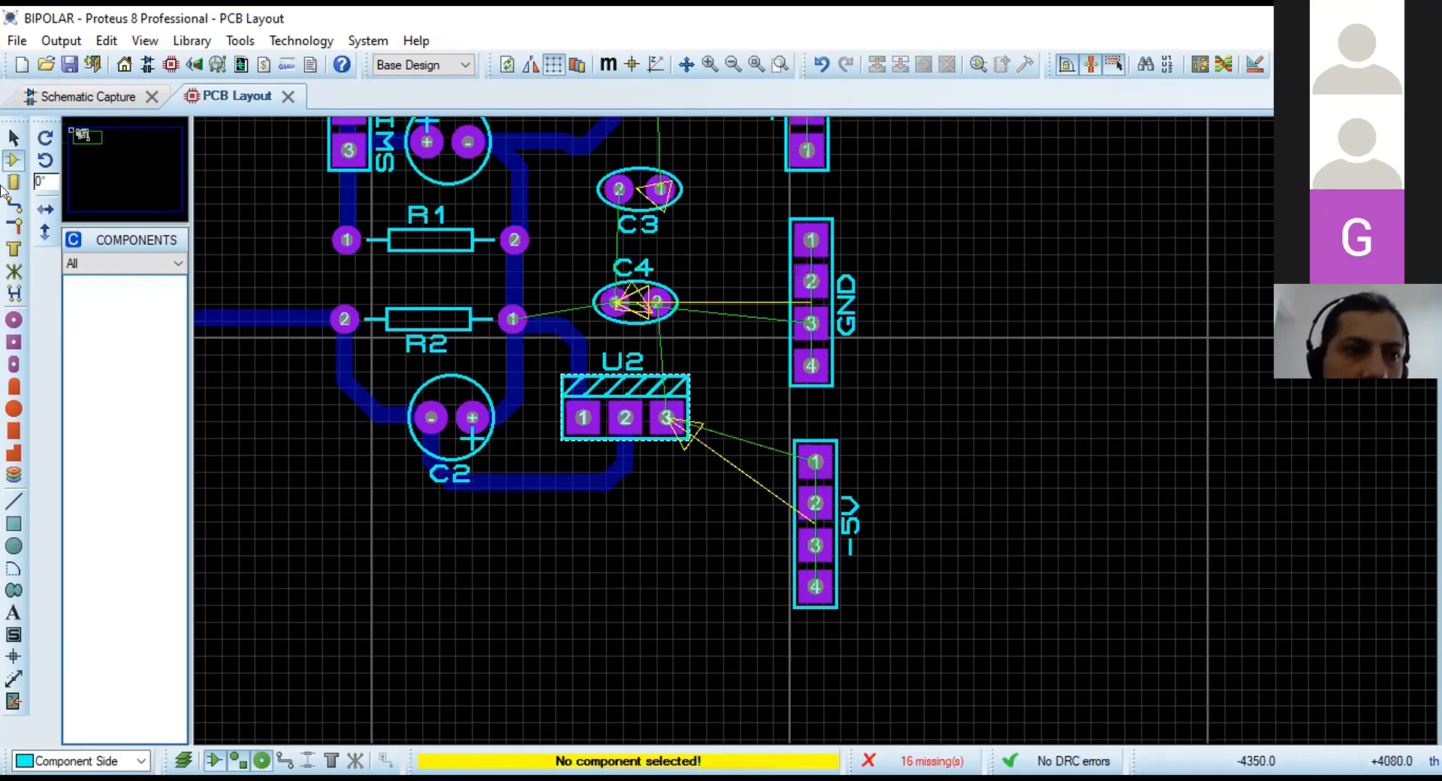
scroll(6, 189, "down", 1)
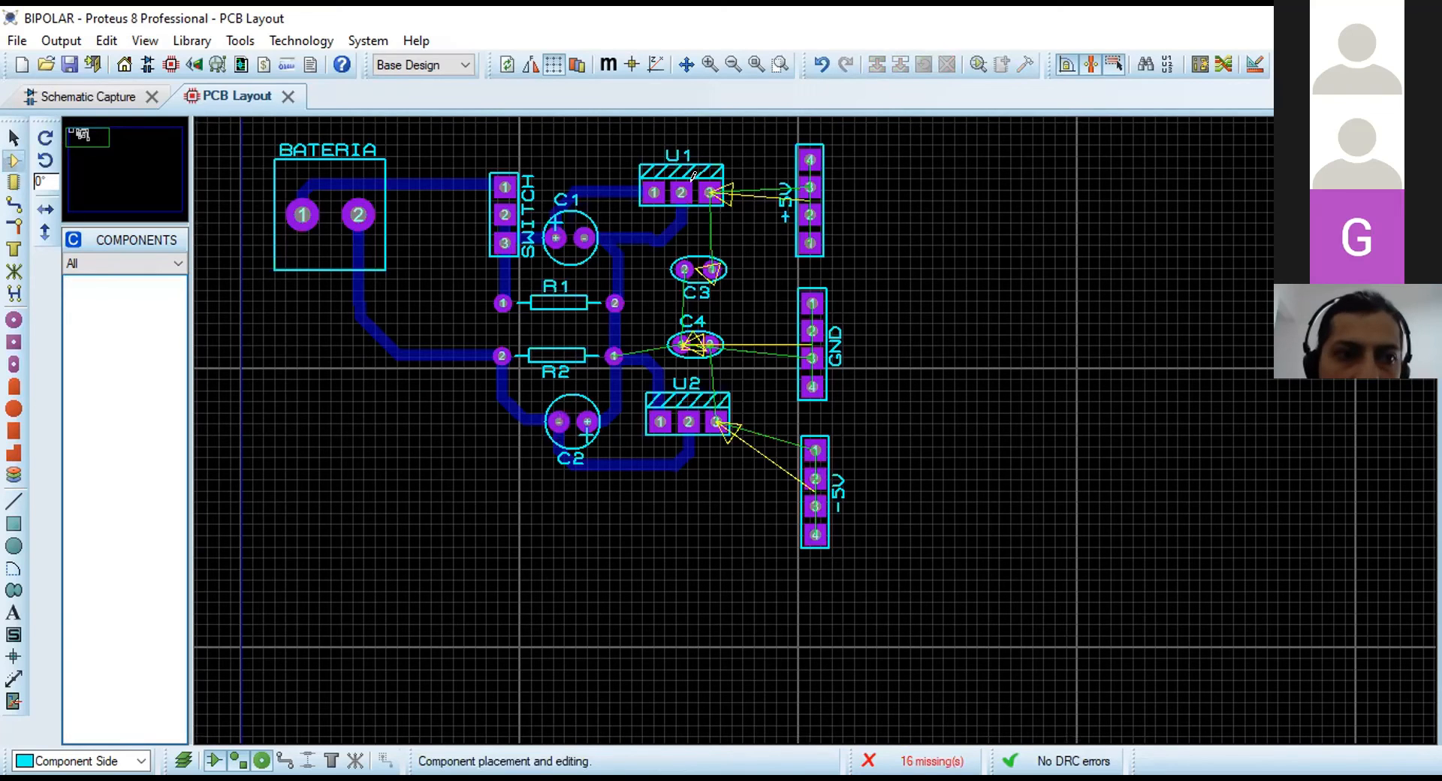
left_click(14, 204)
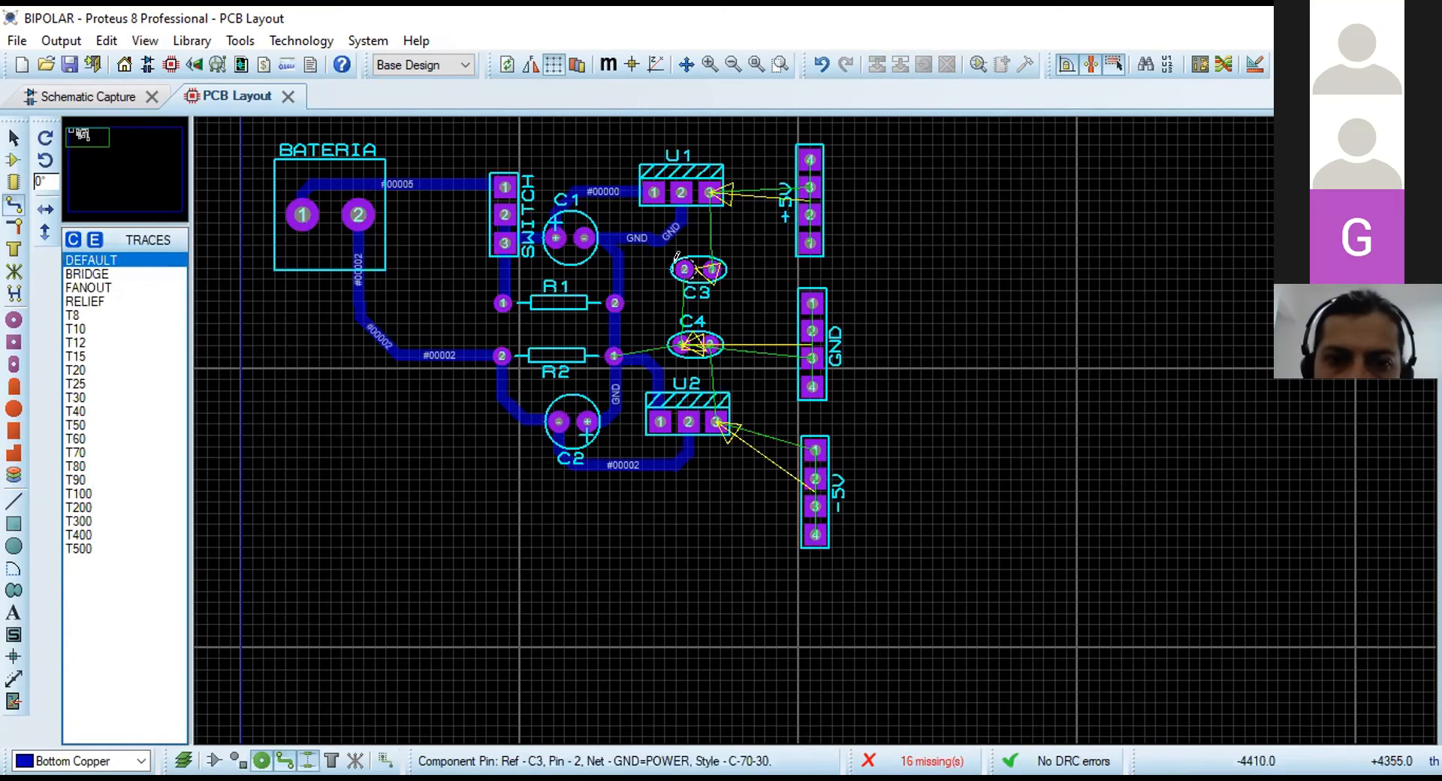
left_click(678, 262)
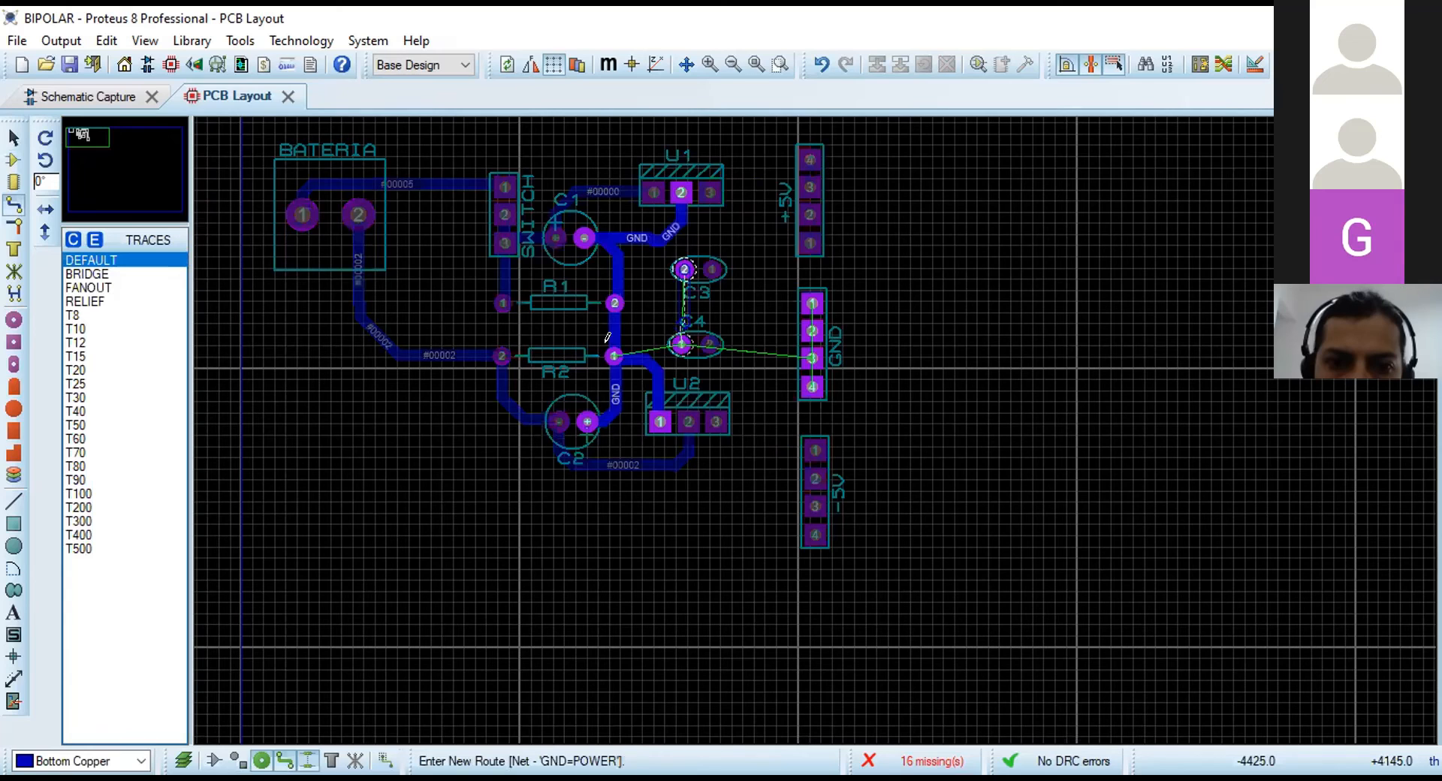
left_click(681, 344)
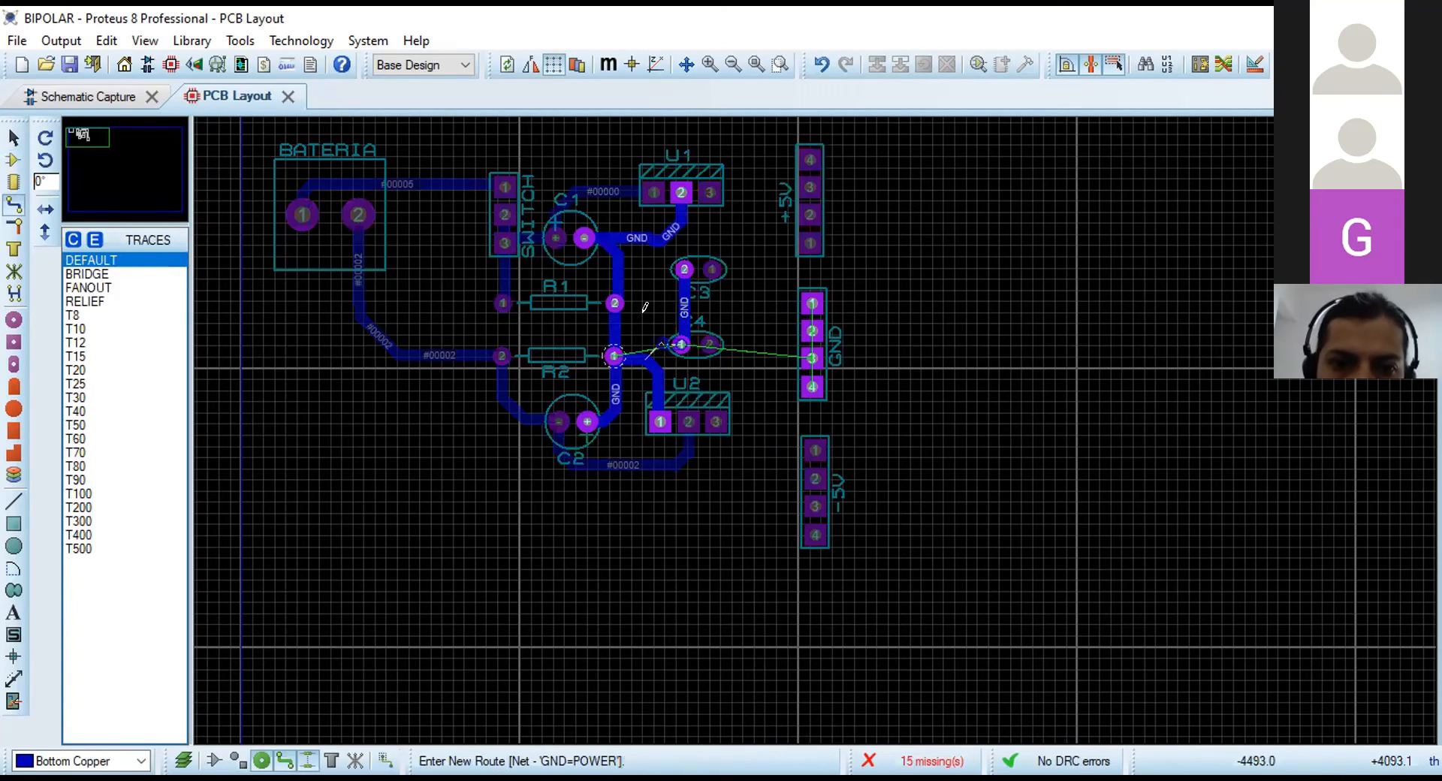
Route a DEFAULT bottom copper GND track from C4 pin 1 up and across to R1 pin 2, clear of R2's track.
scroll(645, 321, "up", 2)
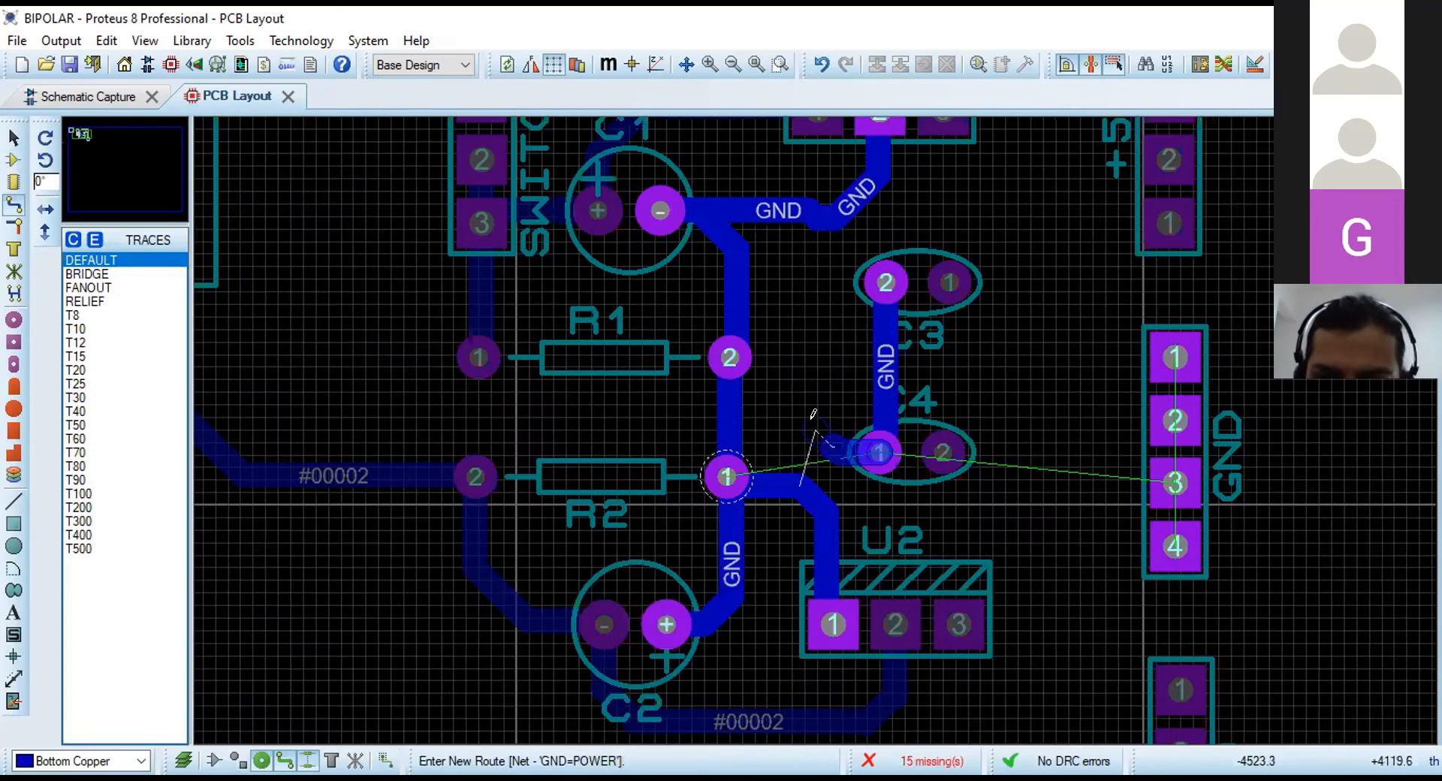
left_click(804, 411)
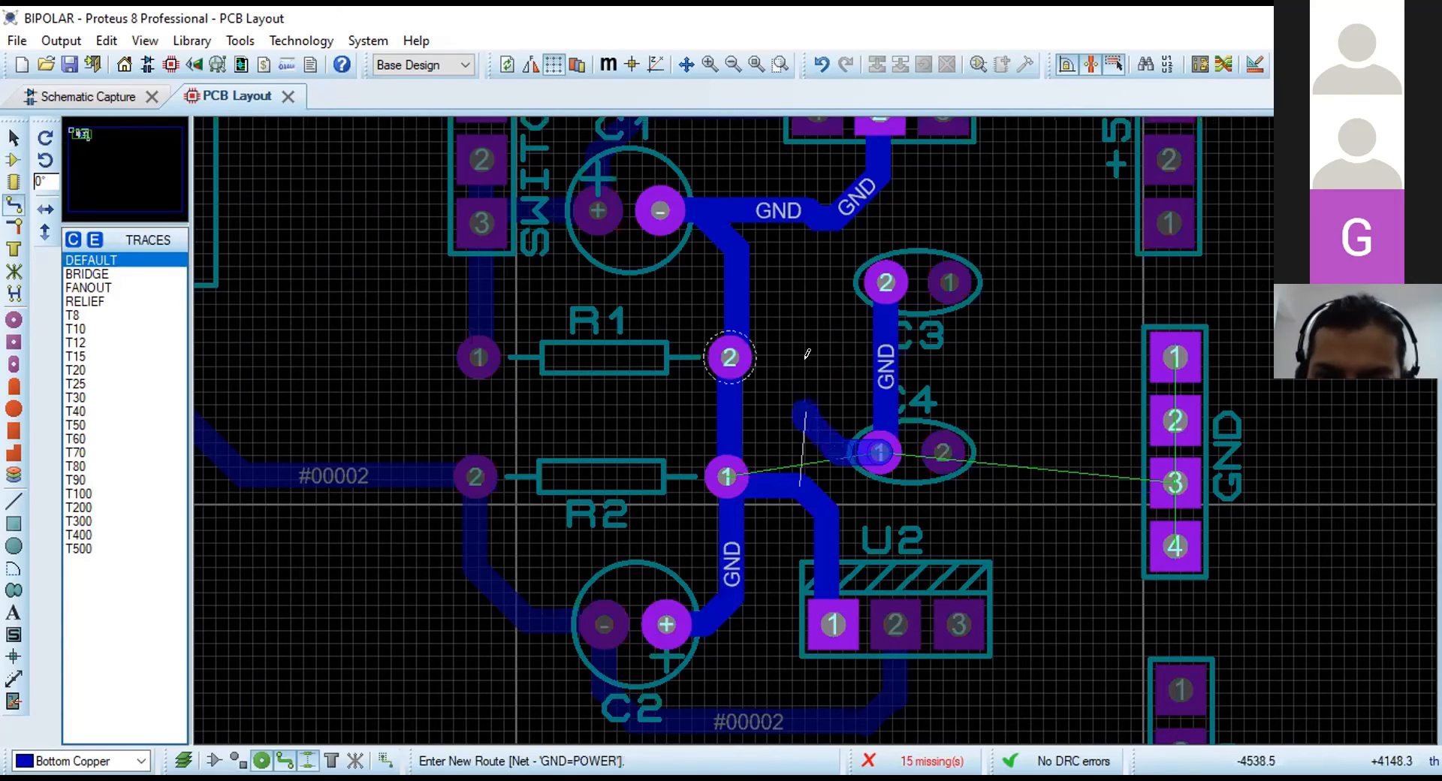
left_click(741, 345)
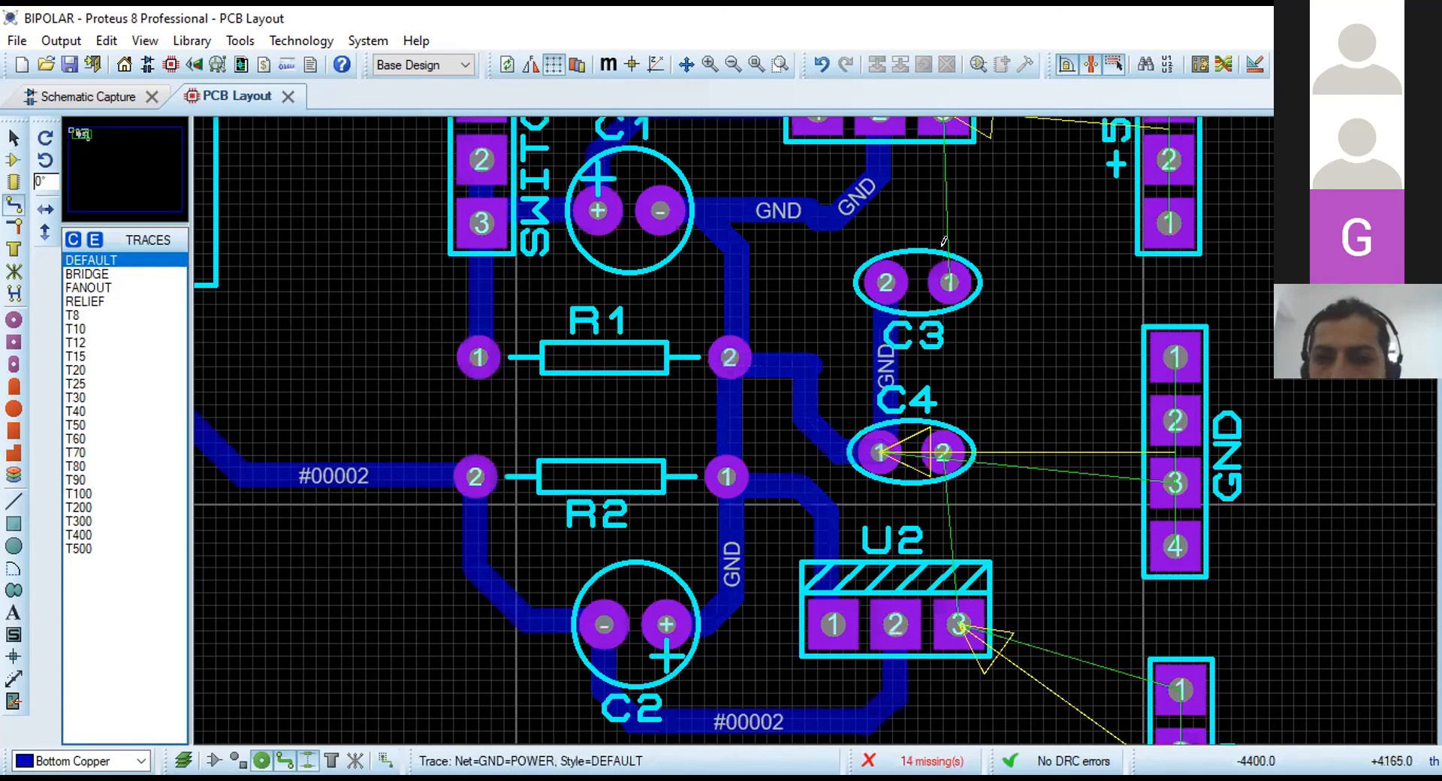
Route a DEFAULT bottom copper track from U1 pin 3 straight down to C3 pin 1.
scroll(892, 204, "down", 1)
left_click(900, 217)
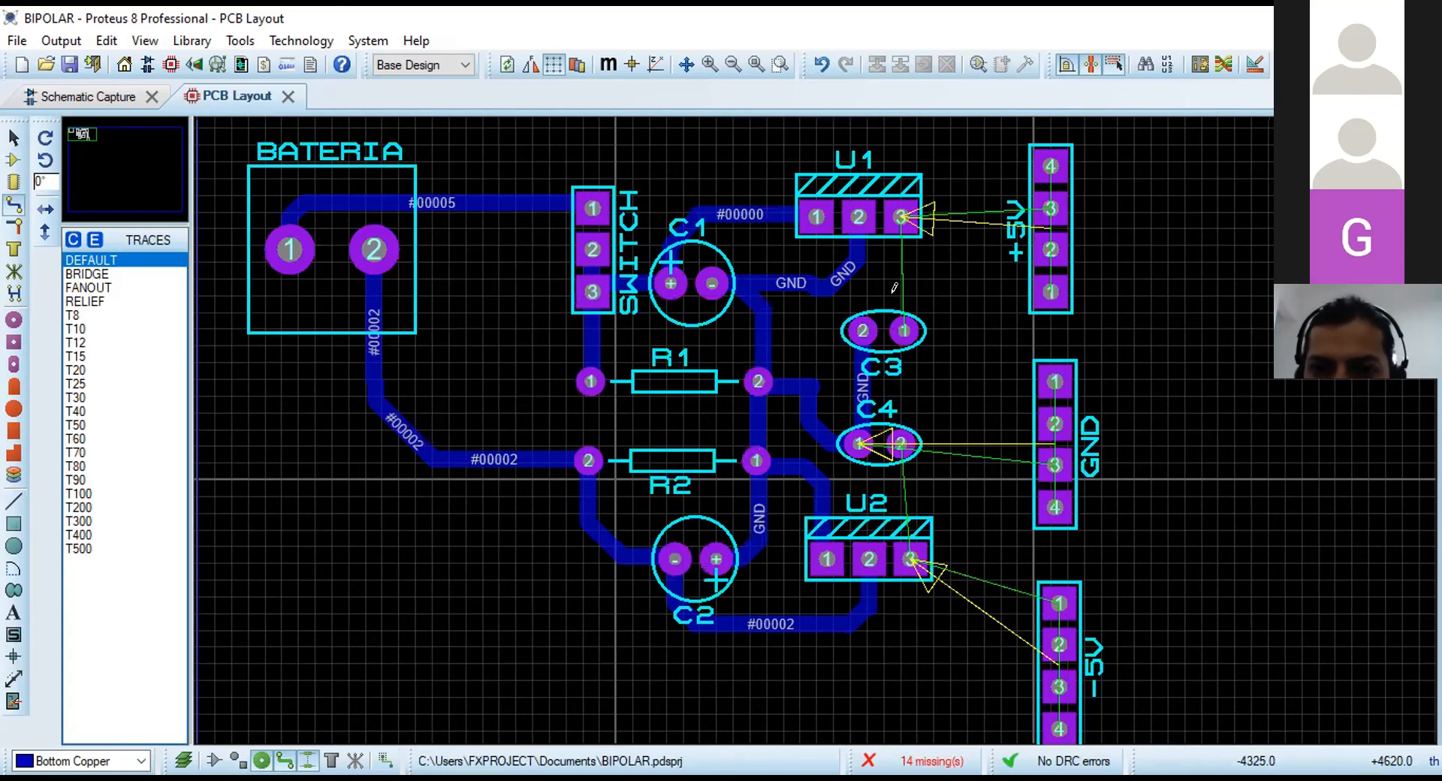
left_click(900, 327)
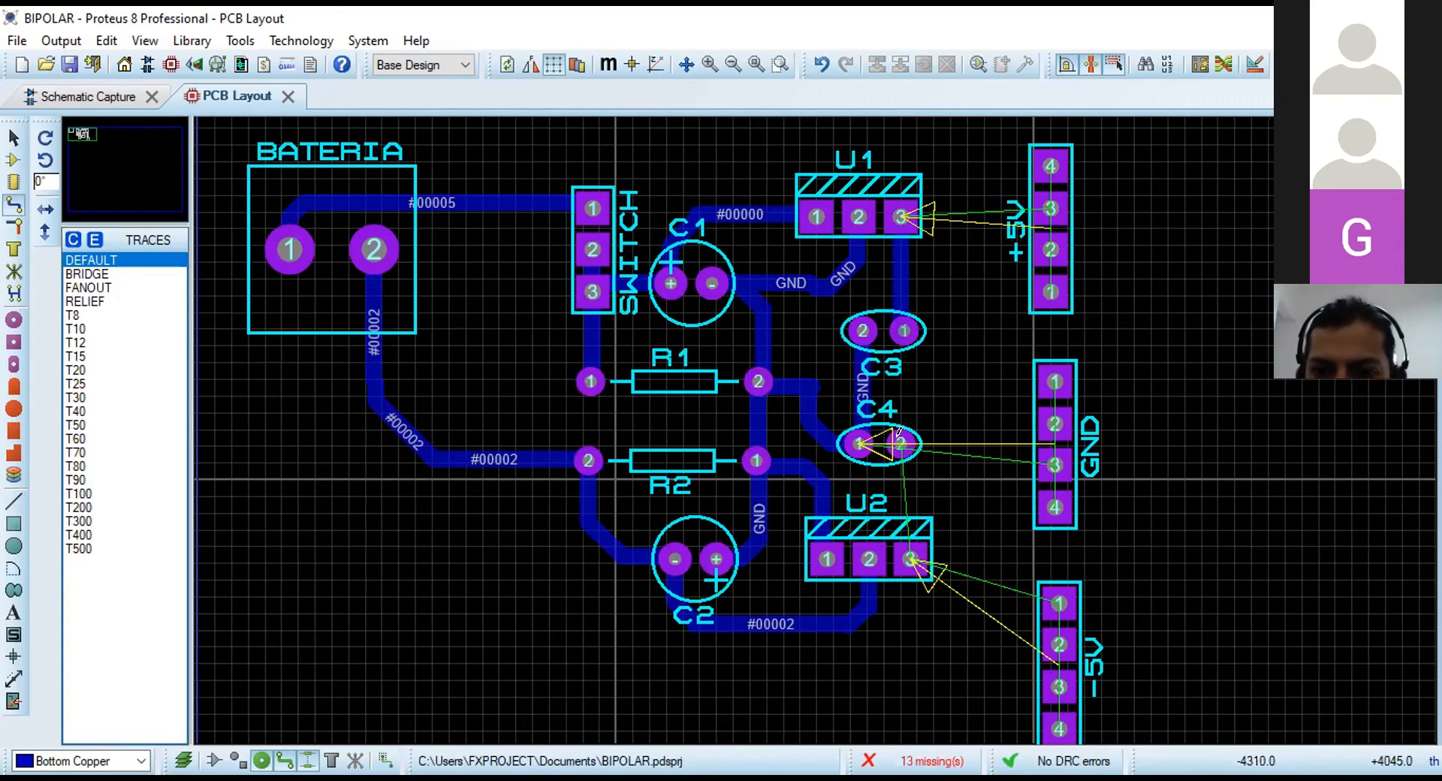
Route bottom copper tracks from the C3–C4 GND track to GND connector pin 1 and from U2 pin 3 to C4 pin 2.
left_click(859, 409)
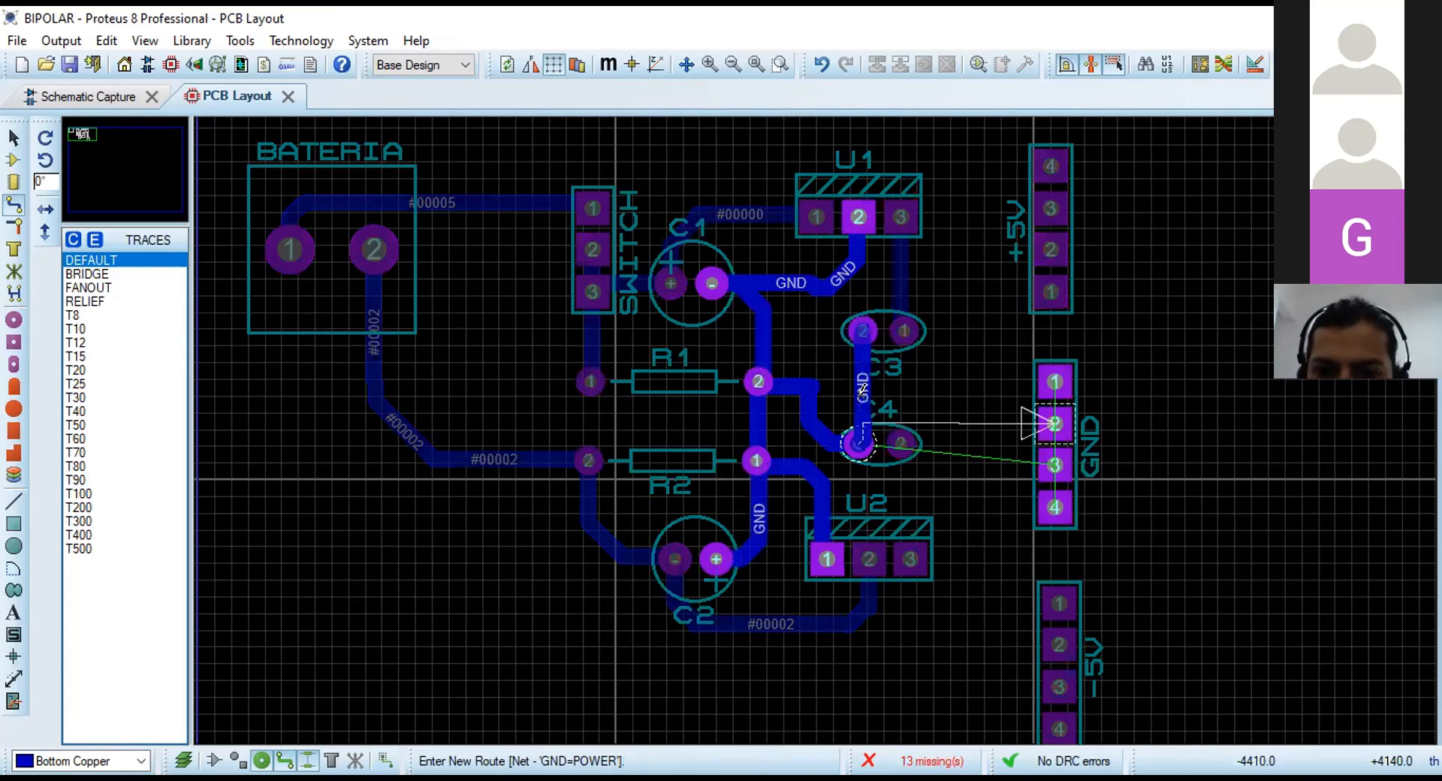
left_click(1013, 373)
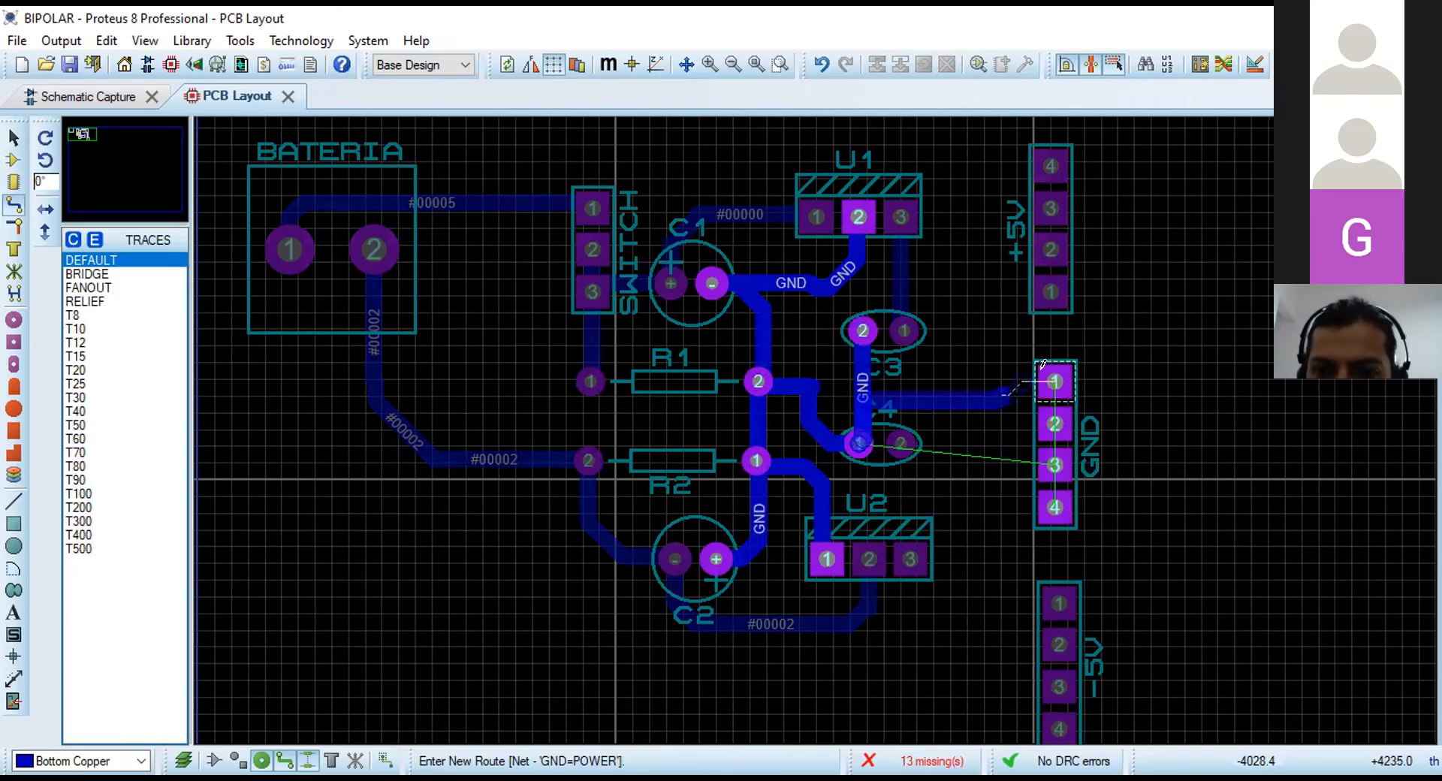
left_click(905, 551)
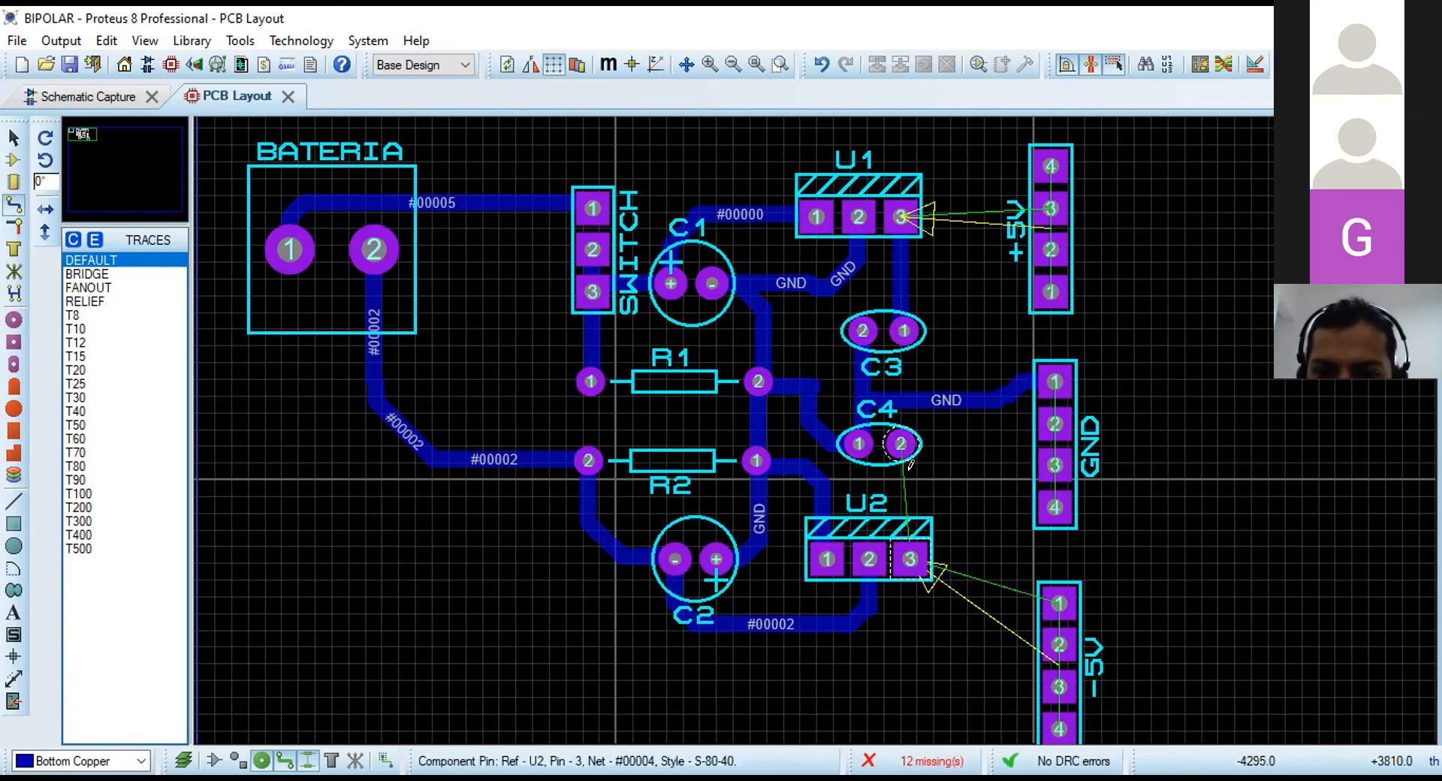
left_click(904, 433)
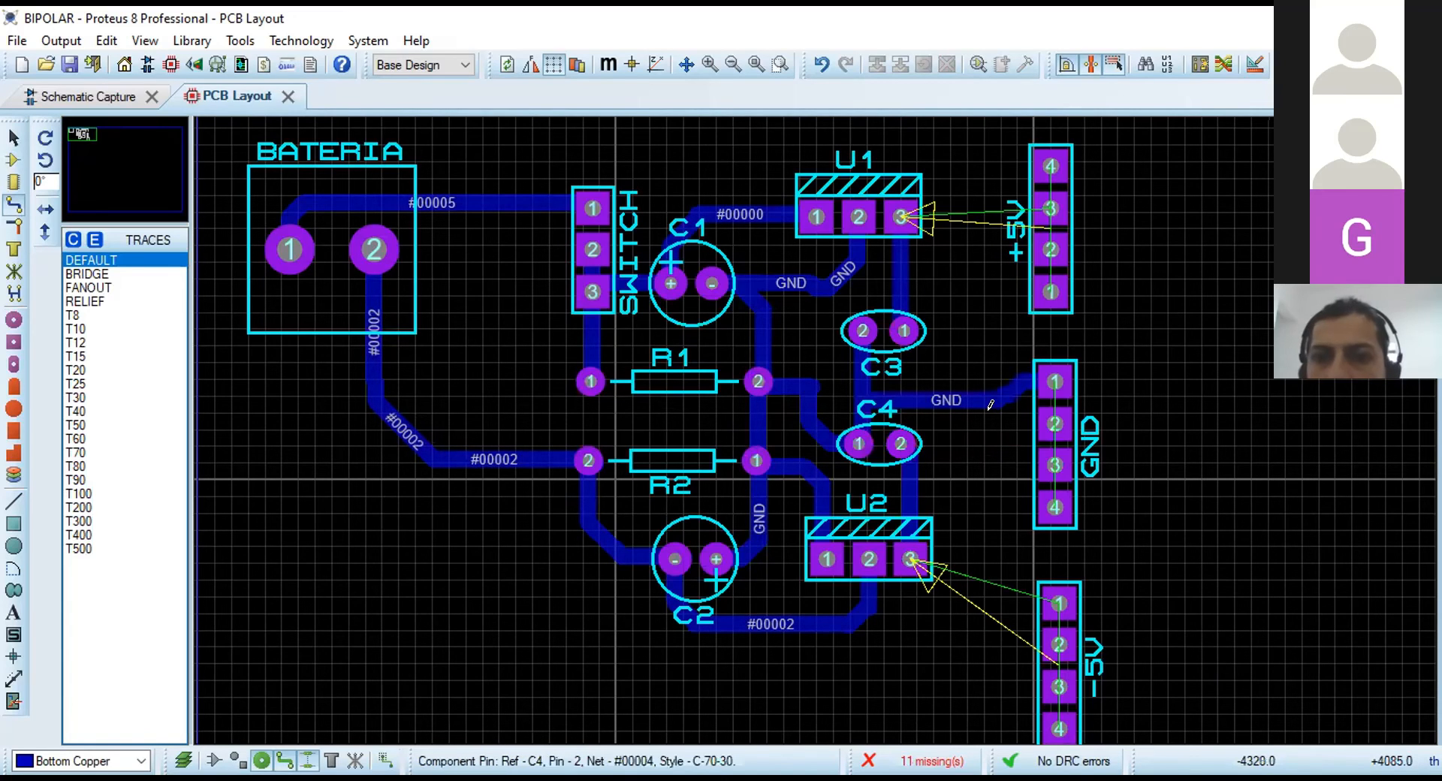
Route bottom copper output tracks from U1 pin 3 to +5V connector pin 3 and from U2 pin 3 to -5V connector pin 1.
left_click(898, 211)
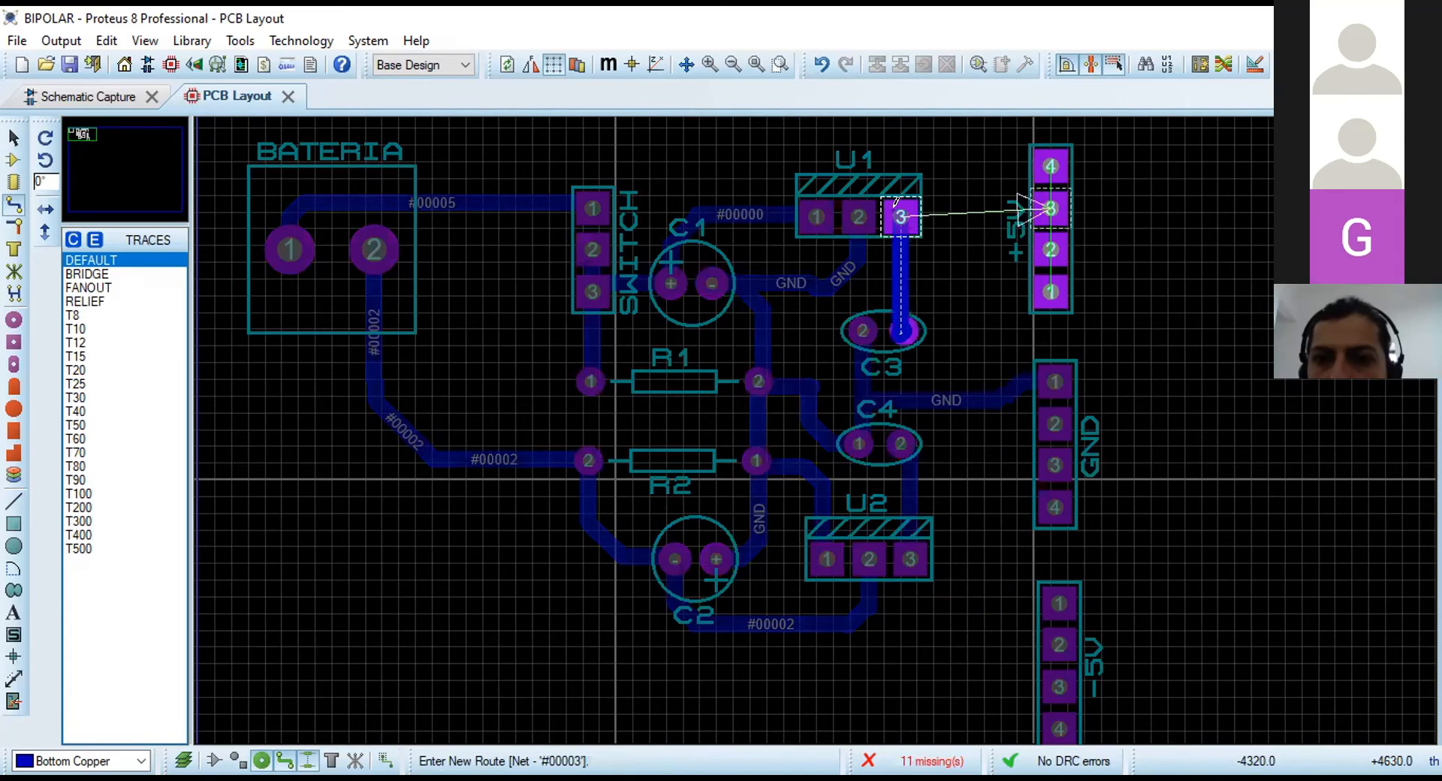
left_click(1050, 208)
left_click(910, 542)
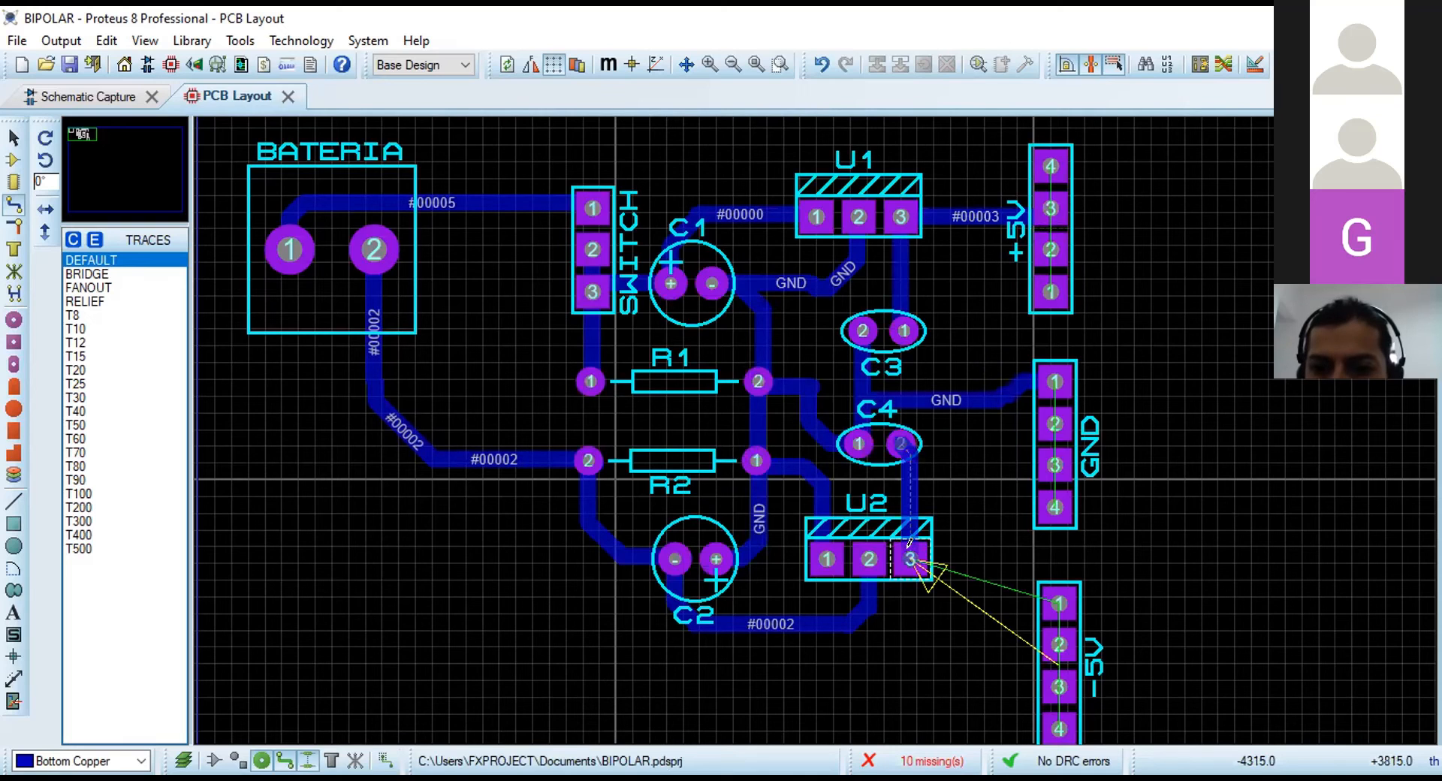
left_click(995, 557)
left_click(1049, 589)
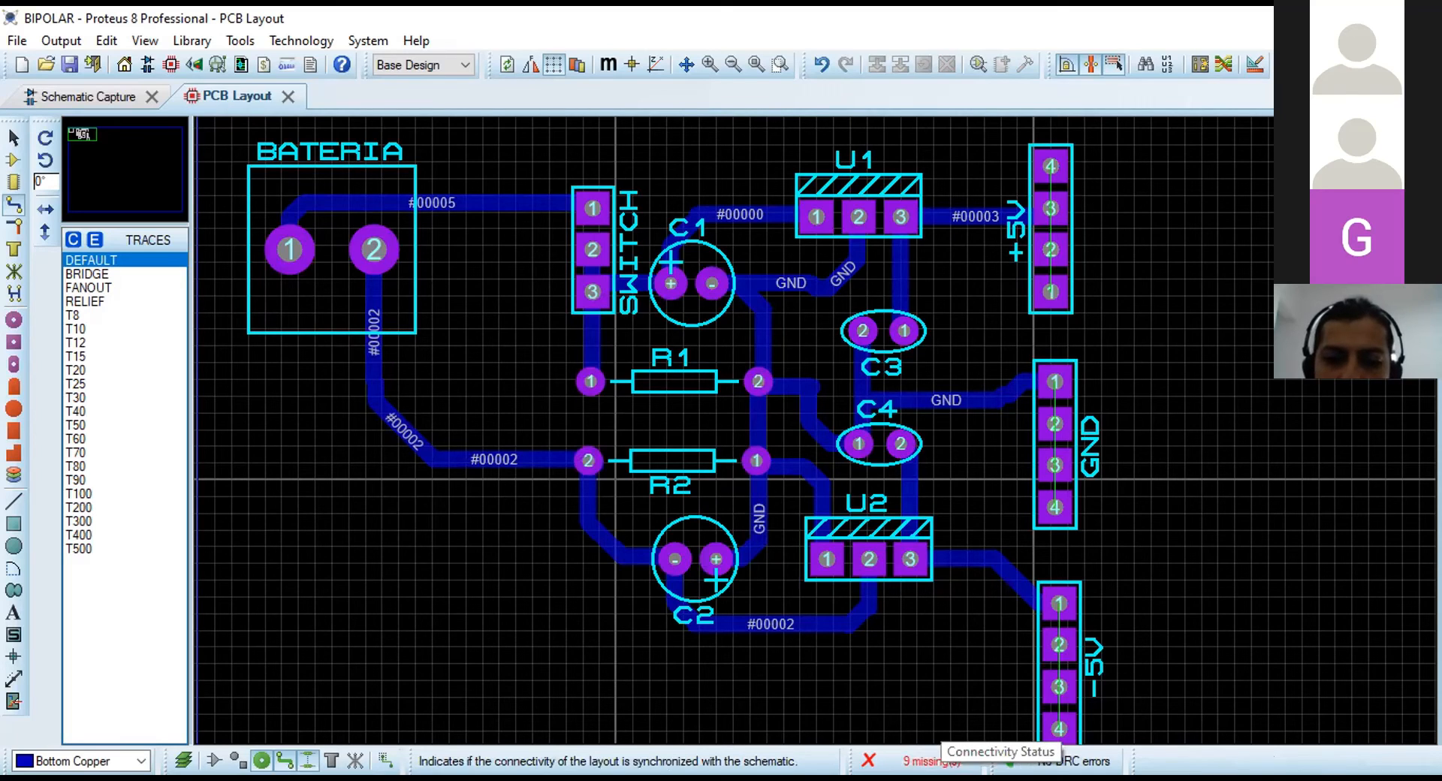
Link all four pins of the +5V connector in a line with DEFAULT bottom copper tracks, from pin 4 to pin 1.
left_click(1046, 154)
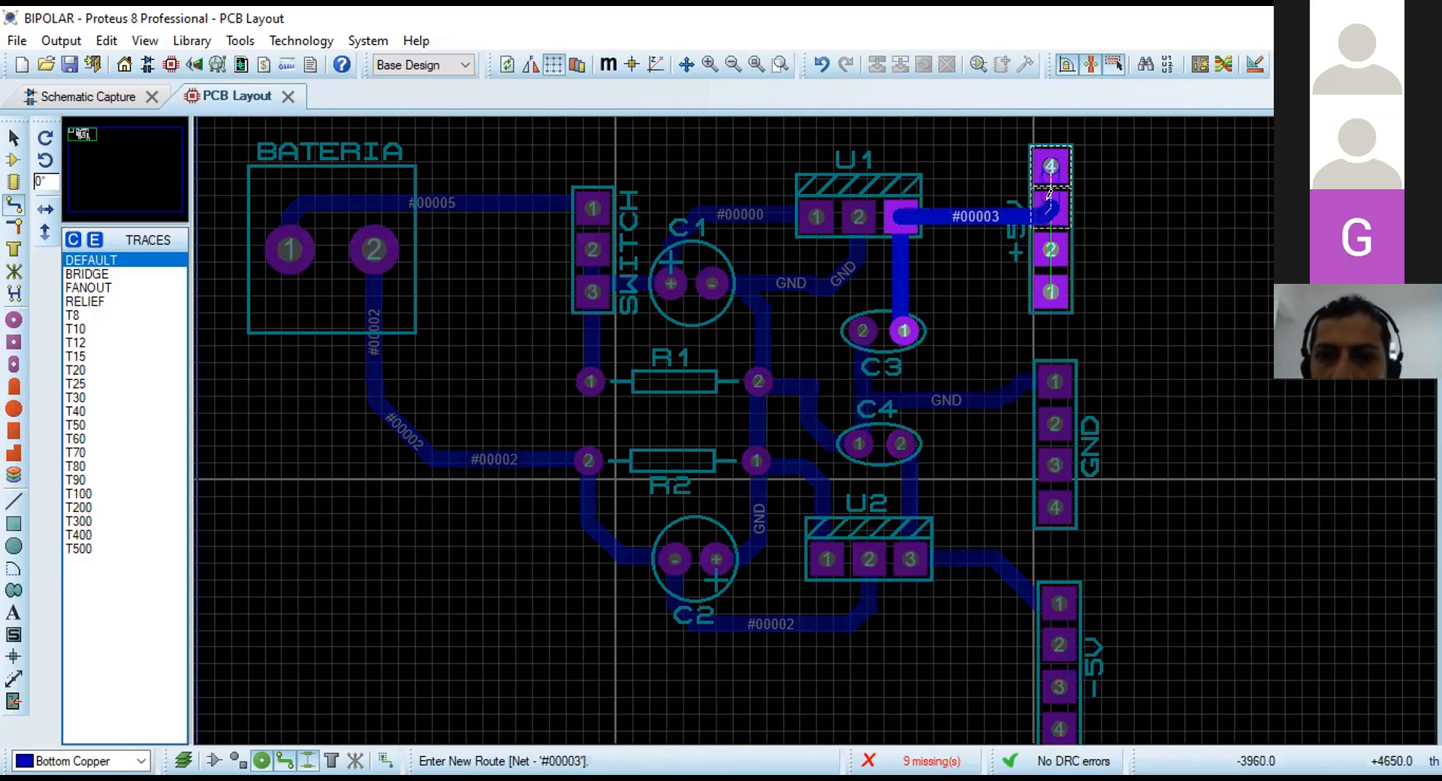
left_click(1050, 208)
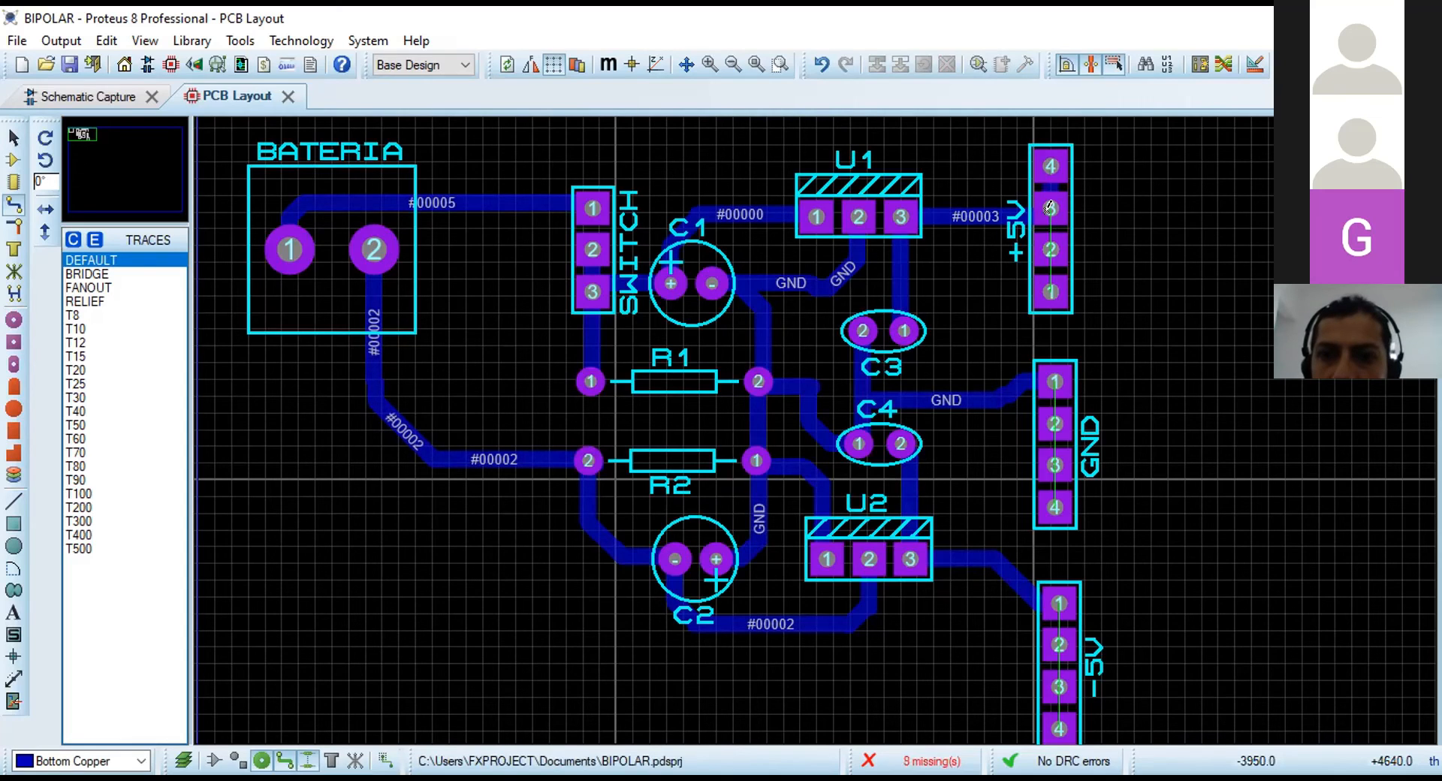
left_click(1047, 244)
left_click(1045, 305)
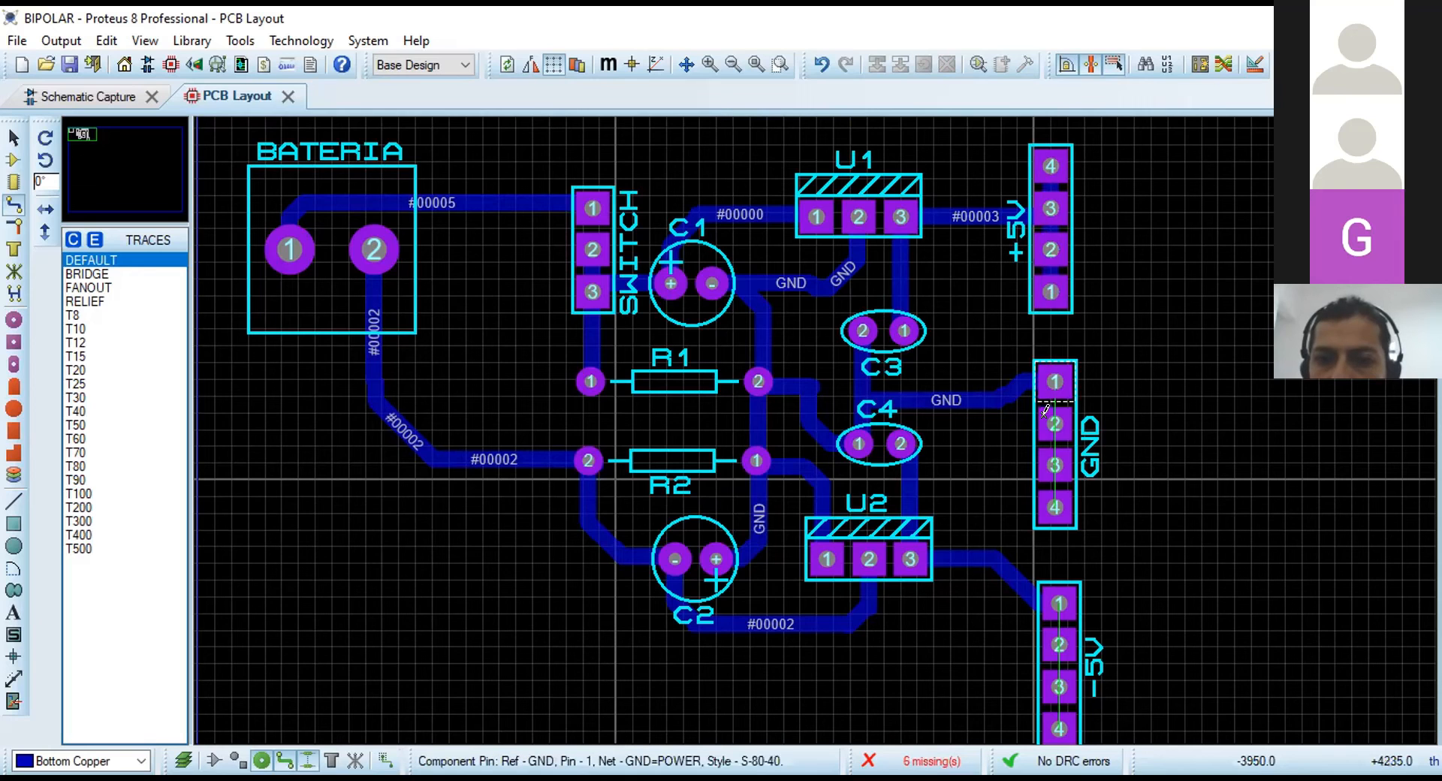
Link all four pins of the GND connector in a line with DEFAULT bottom copper tracks, from pin 1 to pin 4.
left_click(1049, 455)
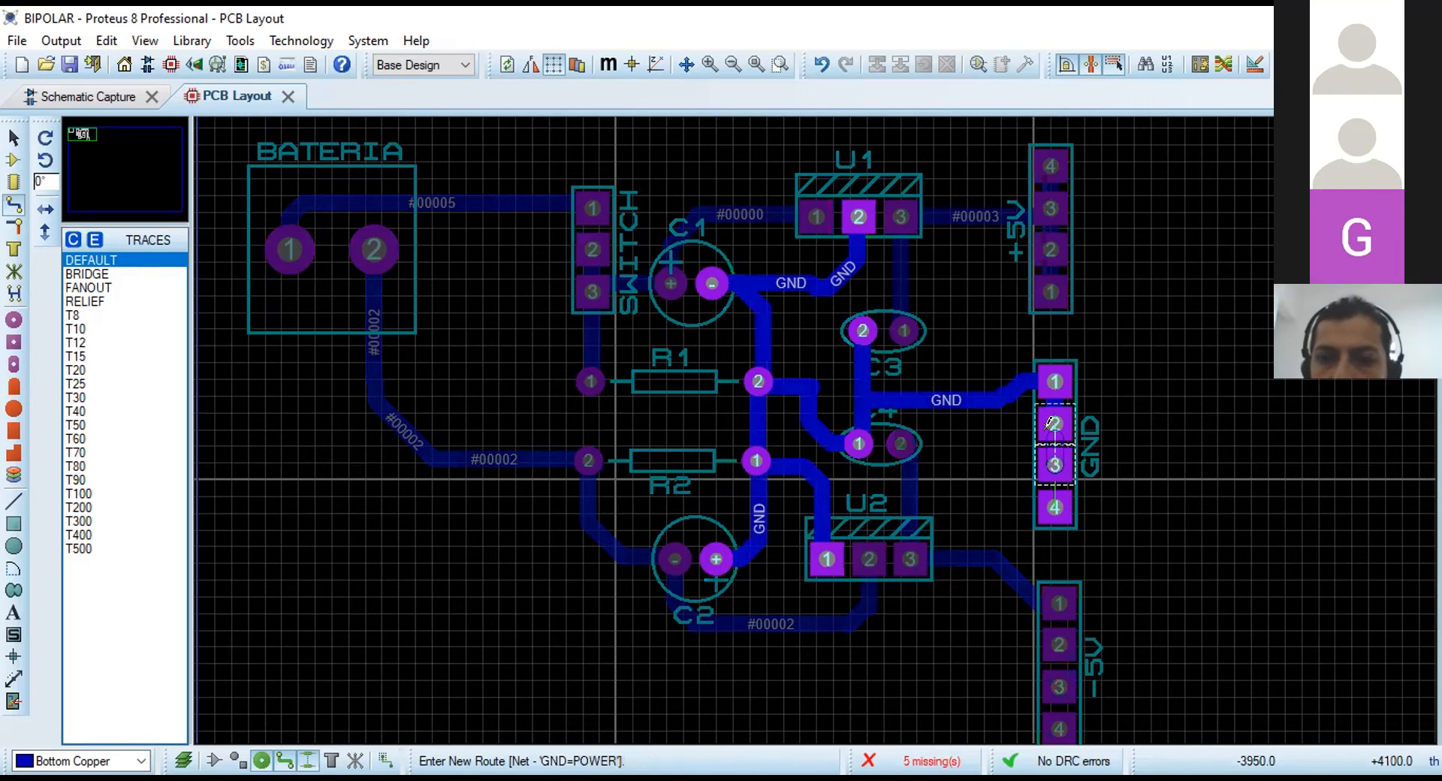
left_click(1054, 465)
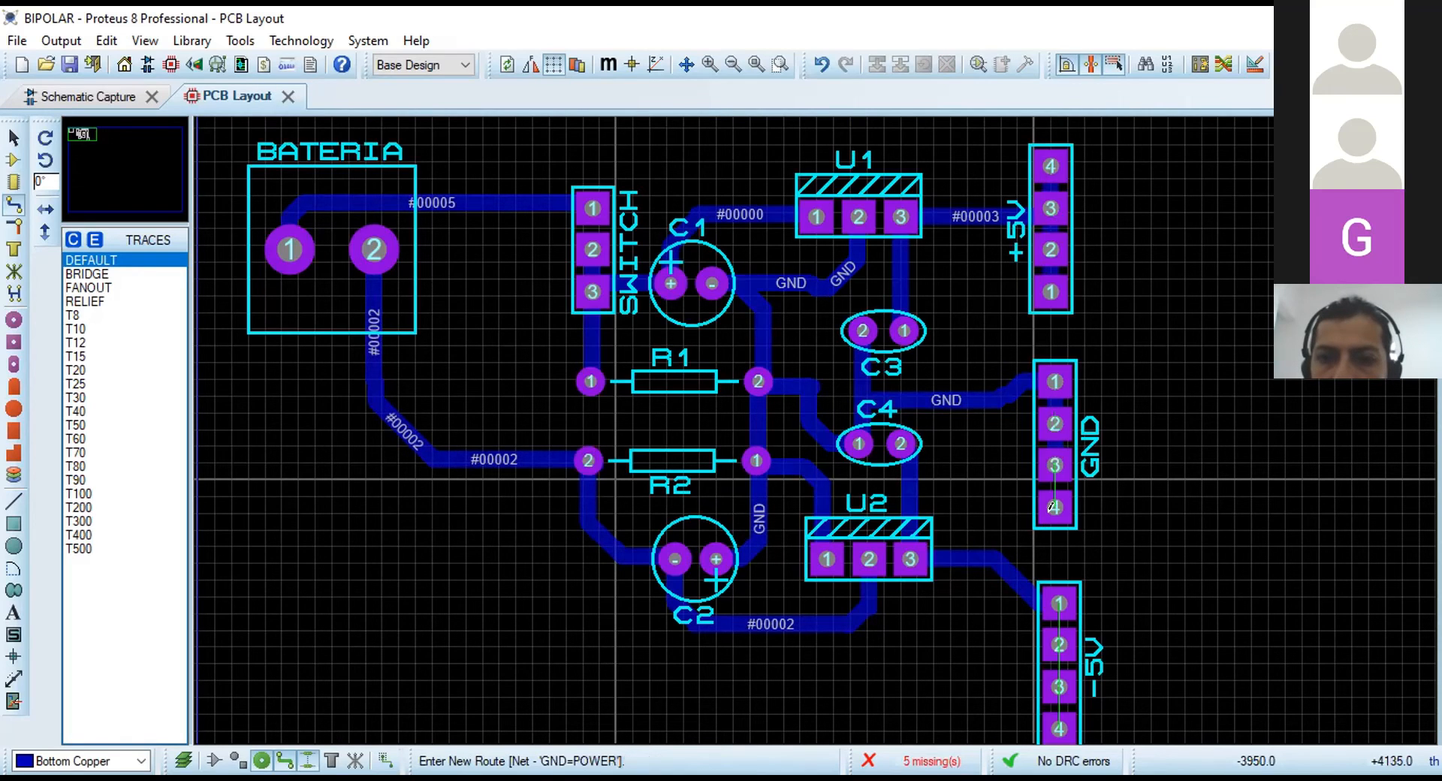
left_click(1050, 462)
left_click(1054, 507)
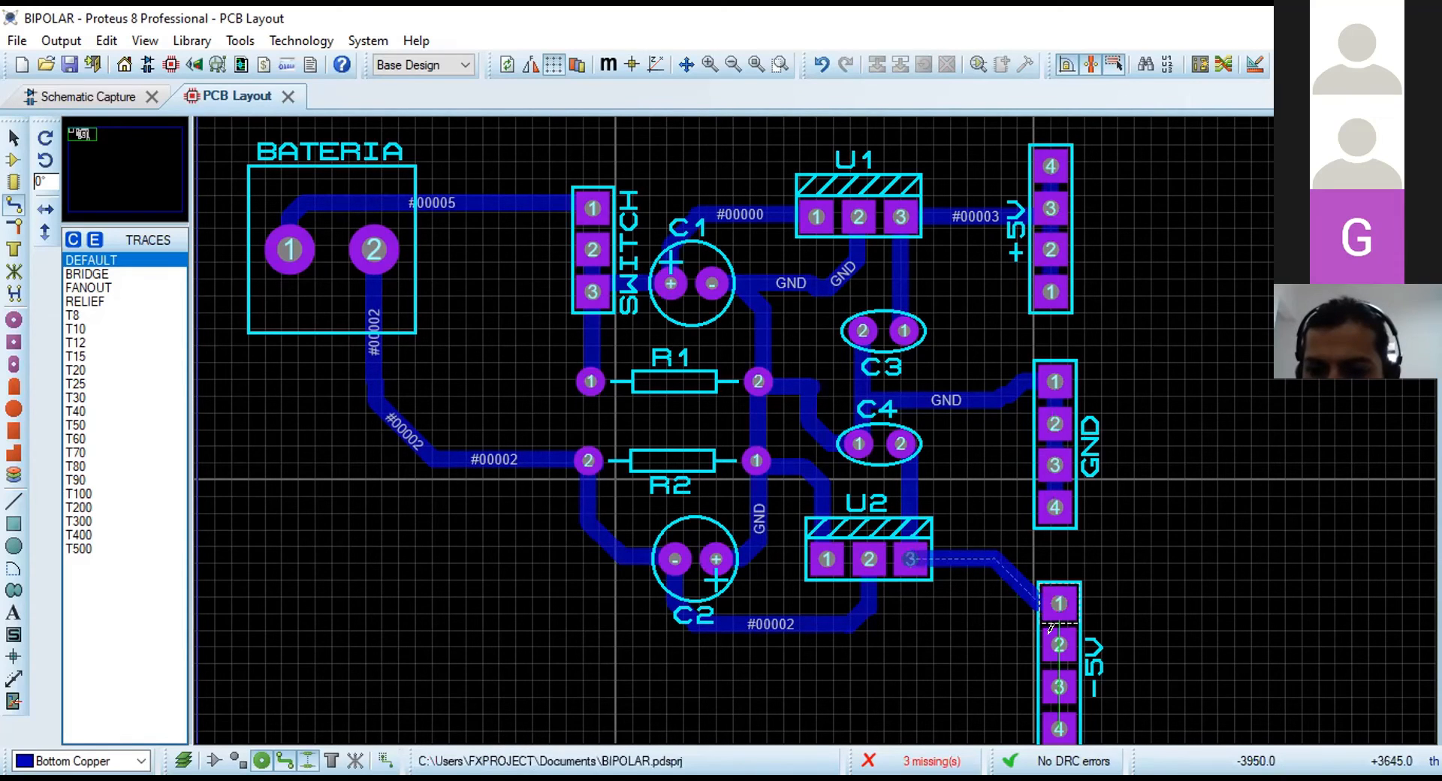
Link the pins of the -5V connector in a line with DEFAULT bottom copper tracks, from pin 1 towards pin 4.
left_click(1060, 595)
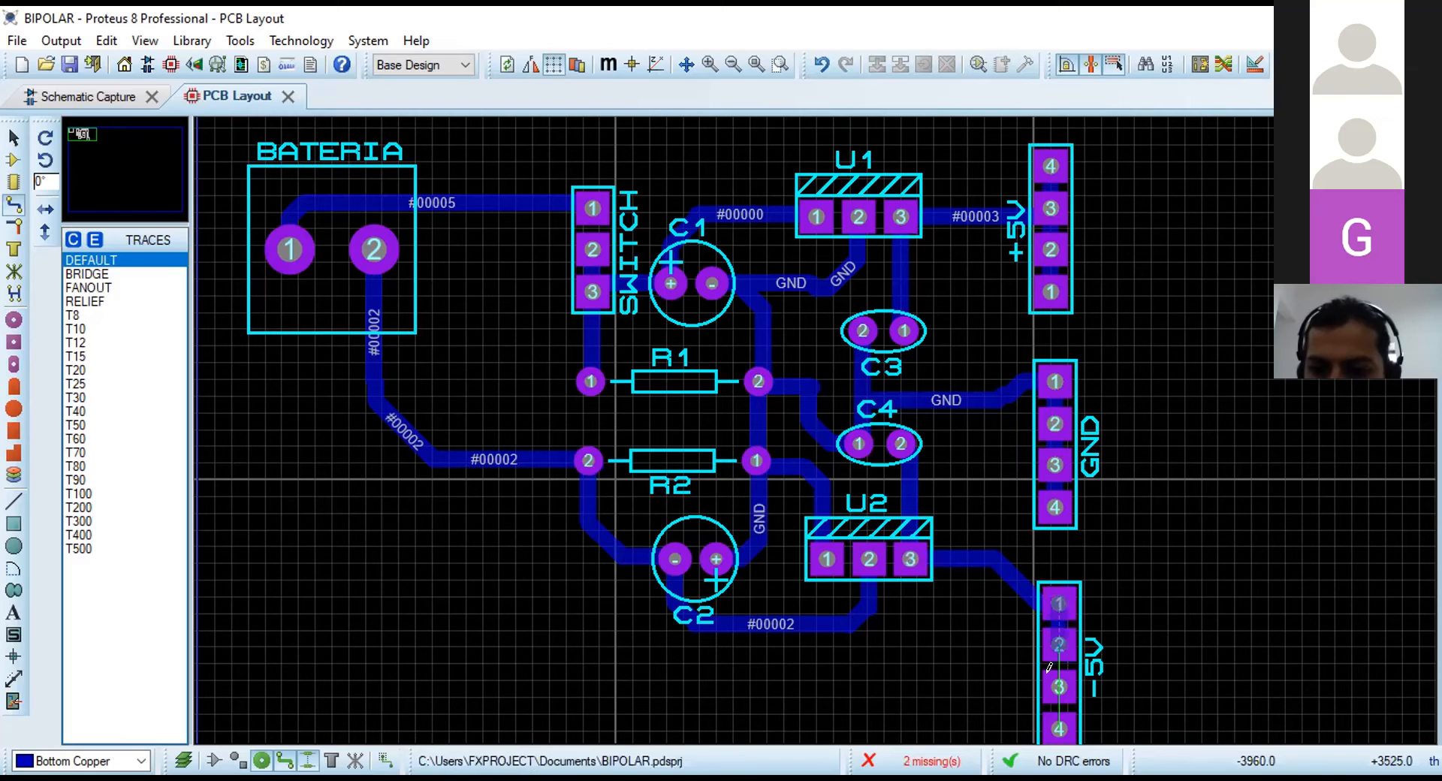
left_click(1059, 637)
left_click(1059, 685)
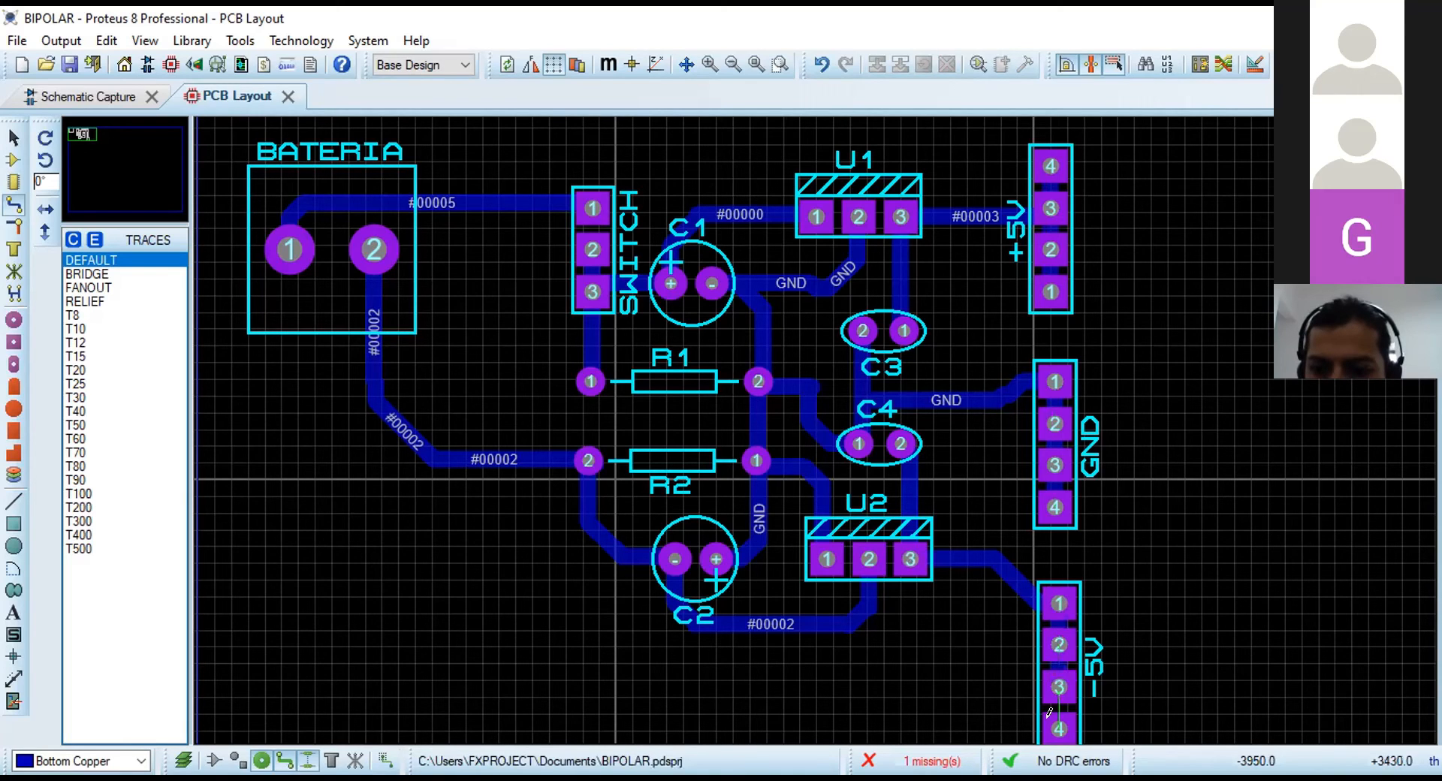
left_click(1058, 683)
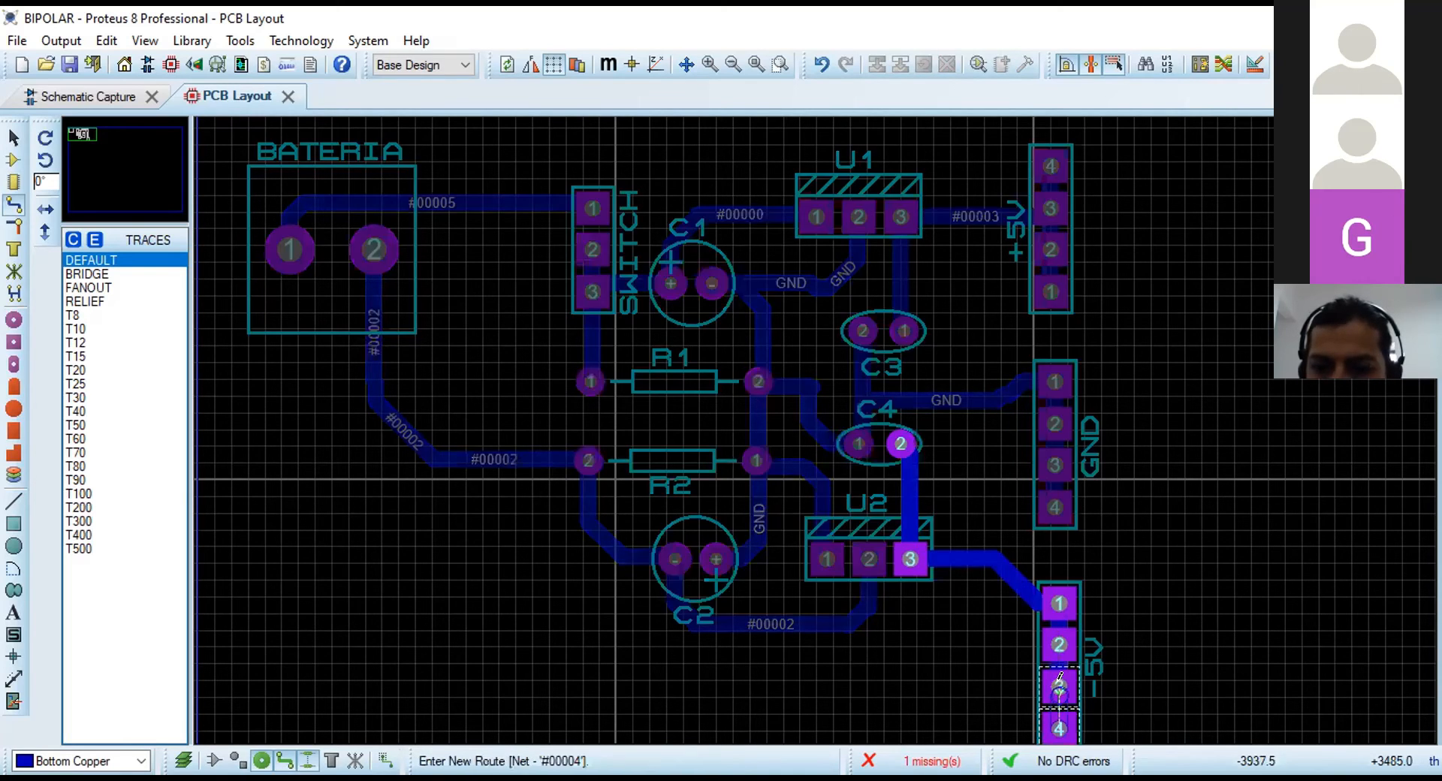
Finish the remaining Bottom Copper trace on the -5V connector by routing it to pin 4.
left_click(1058, 727)
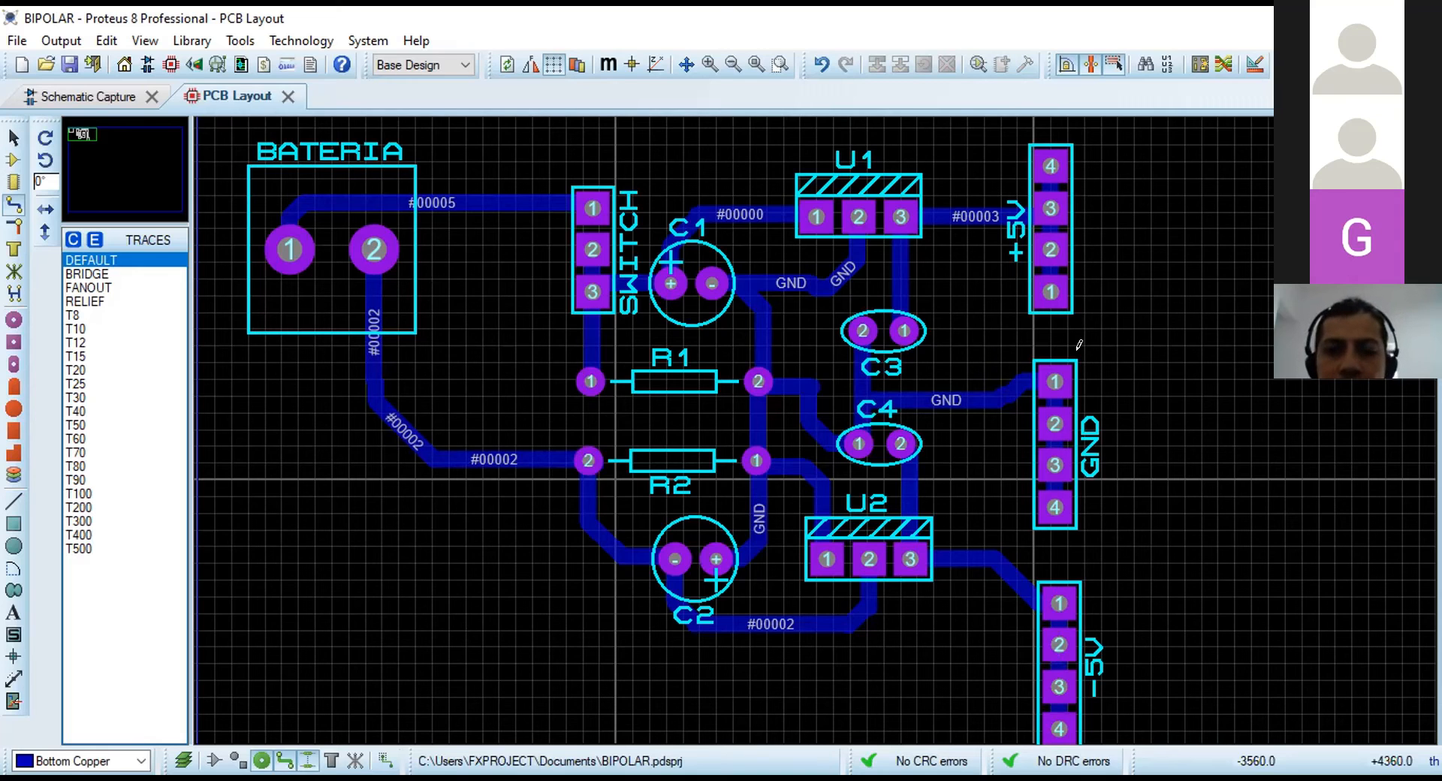
key("F7")
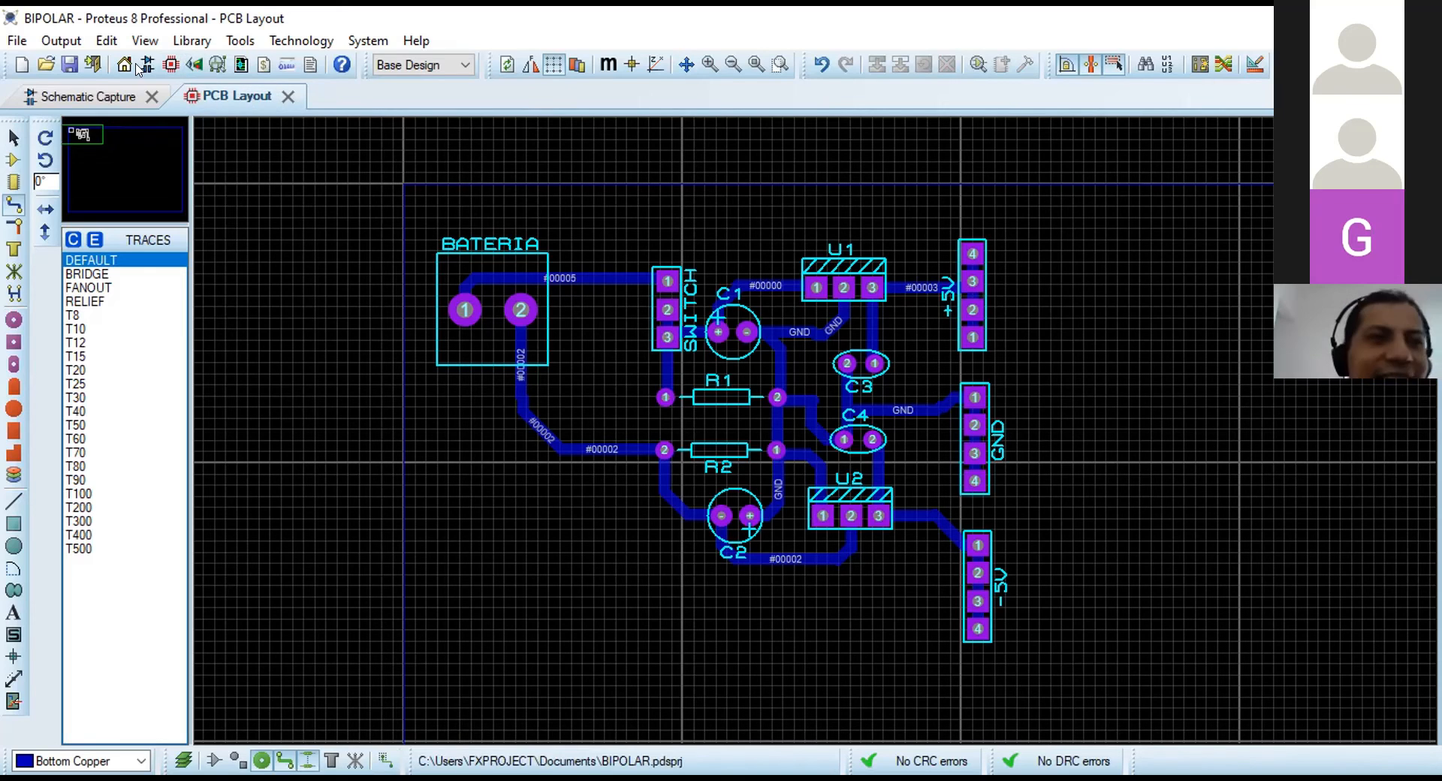
Generate the 3D view of the PCB and examine the traces and component bodies from several sides.
left_click(193, 66)
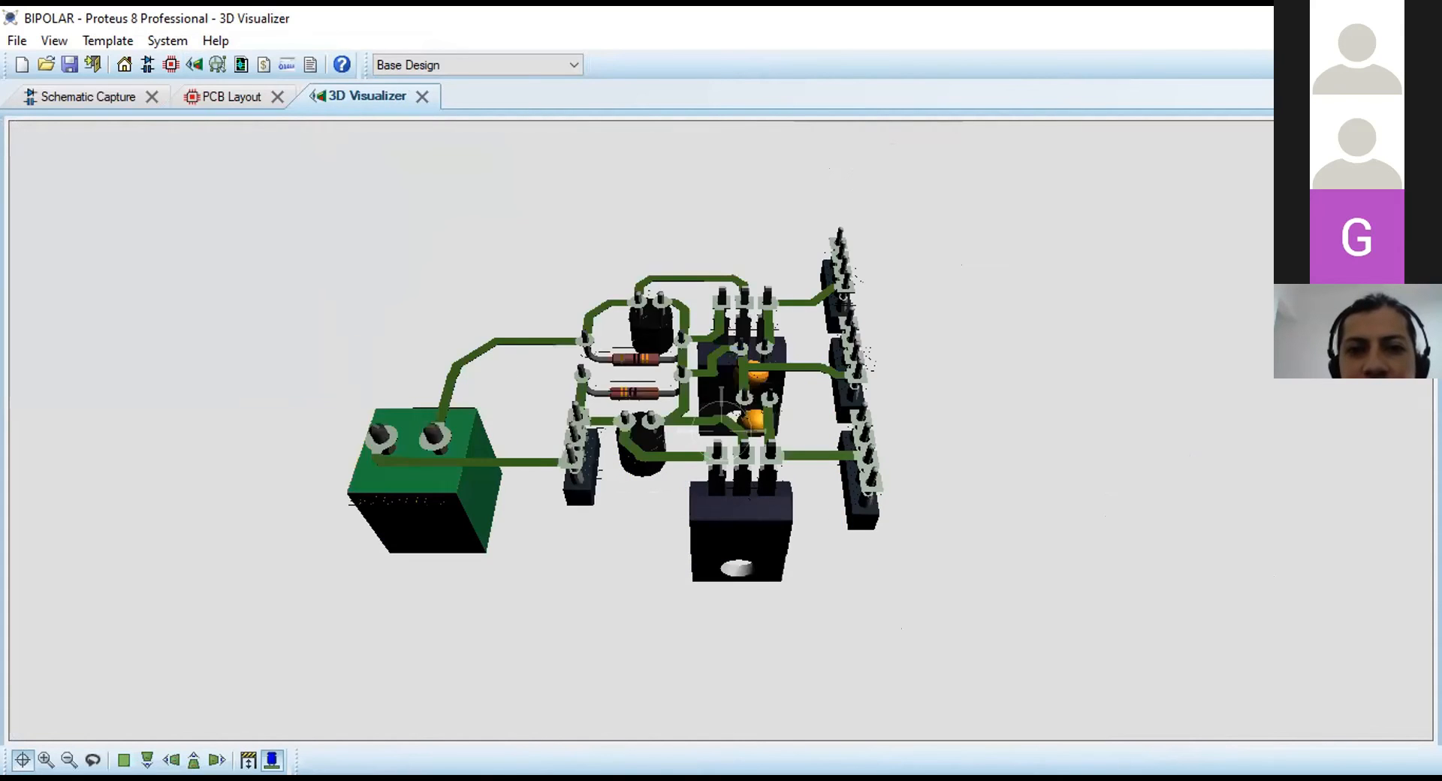
left_click_drag(721, 431, 721, 431)
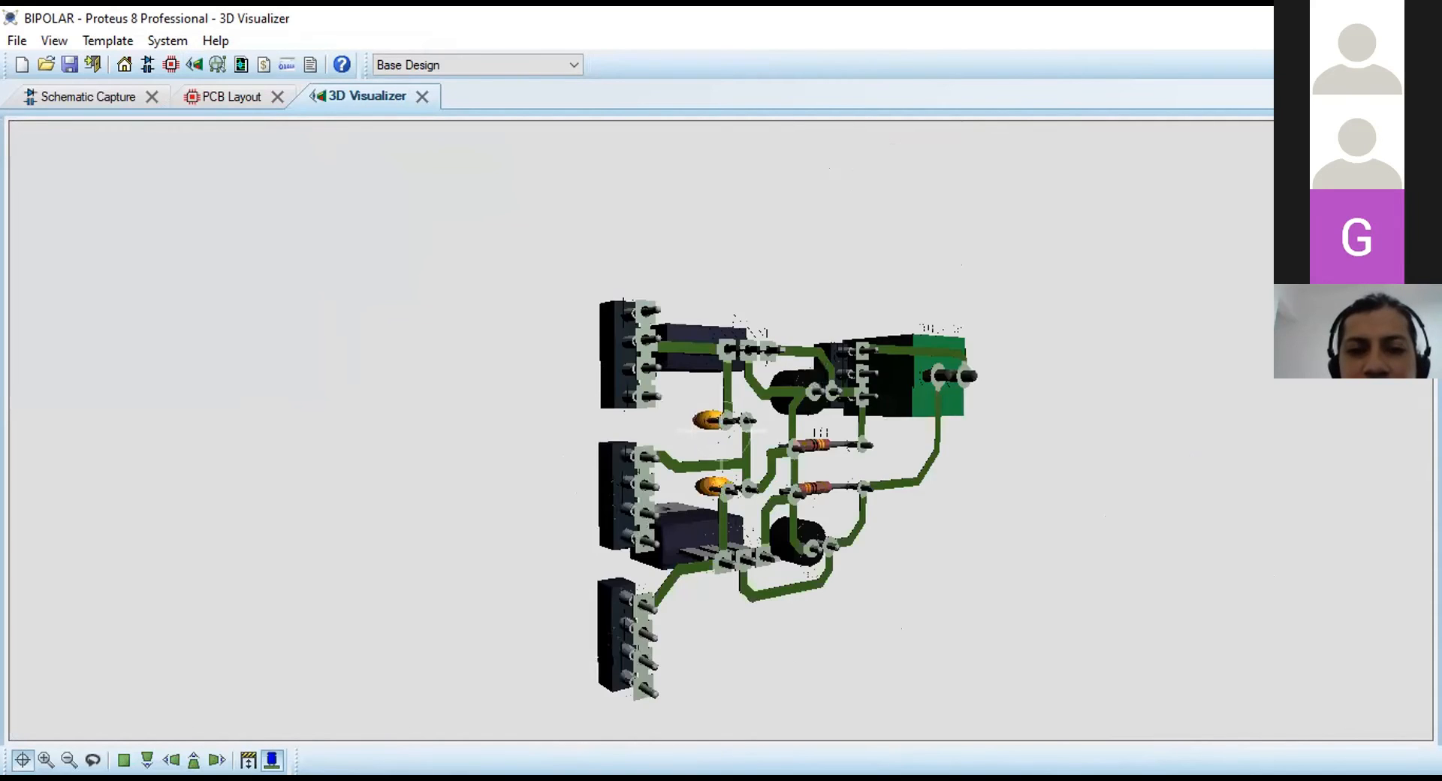
left_click_drag(721, 431, 601, 431)
left_click_drag(753, 431, 833, 431)
left_click_drag(721, 431, 601, 431)
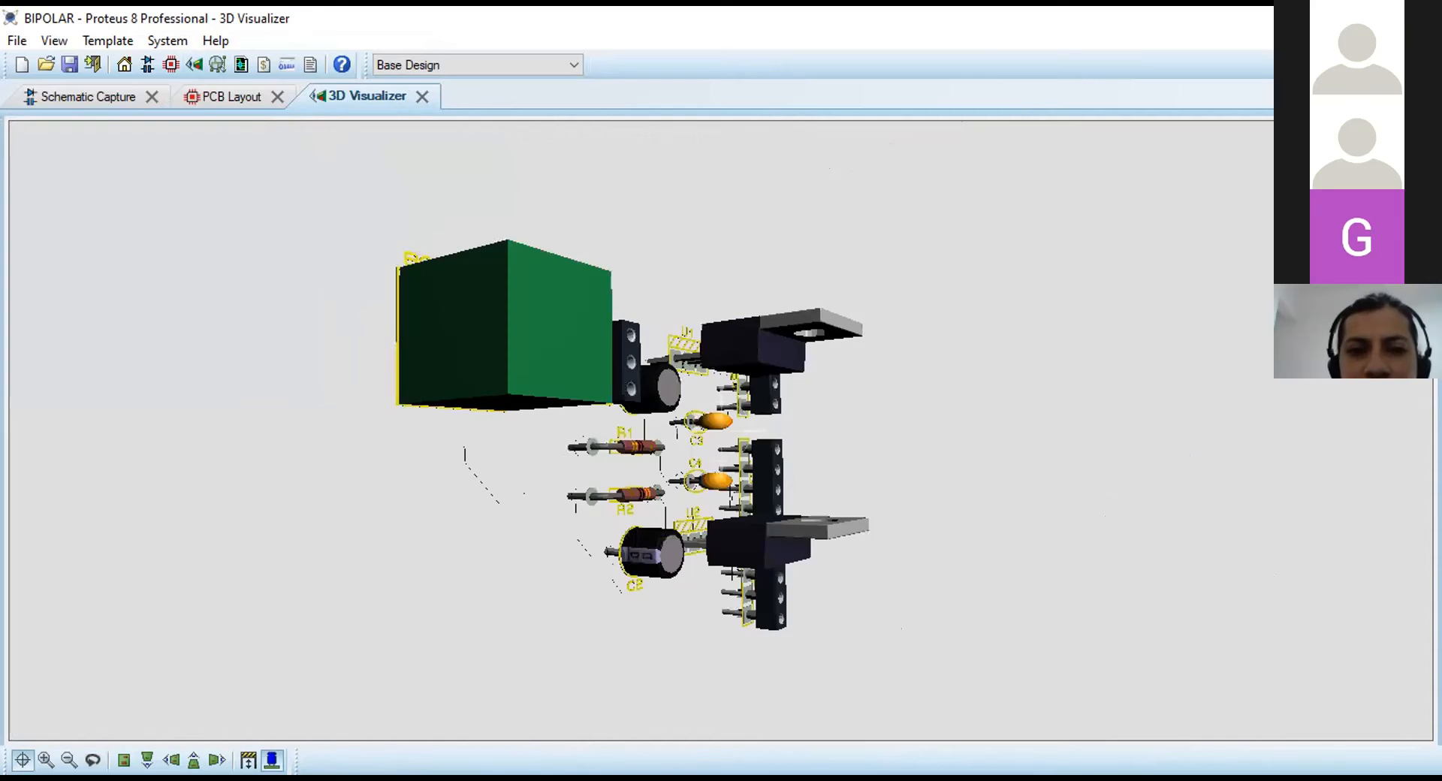
left_click_drag(721, 430, 833, 431)
left_click_drag(723, 405, 515, 405)
In the PCB layout, draw a Board Edge rectangle of about 2155 by 1605 th around all the components.
left_click(231, 97)
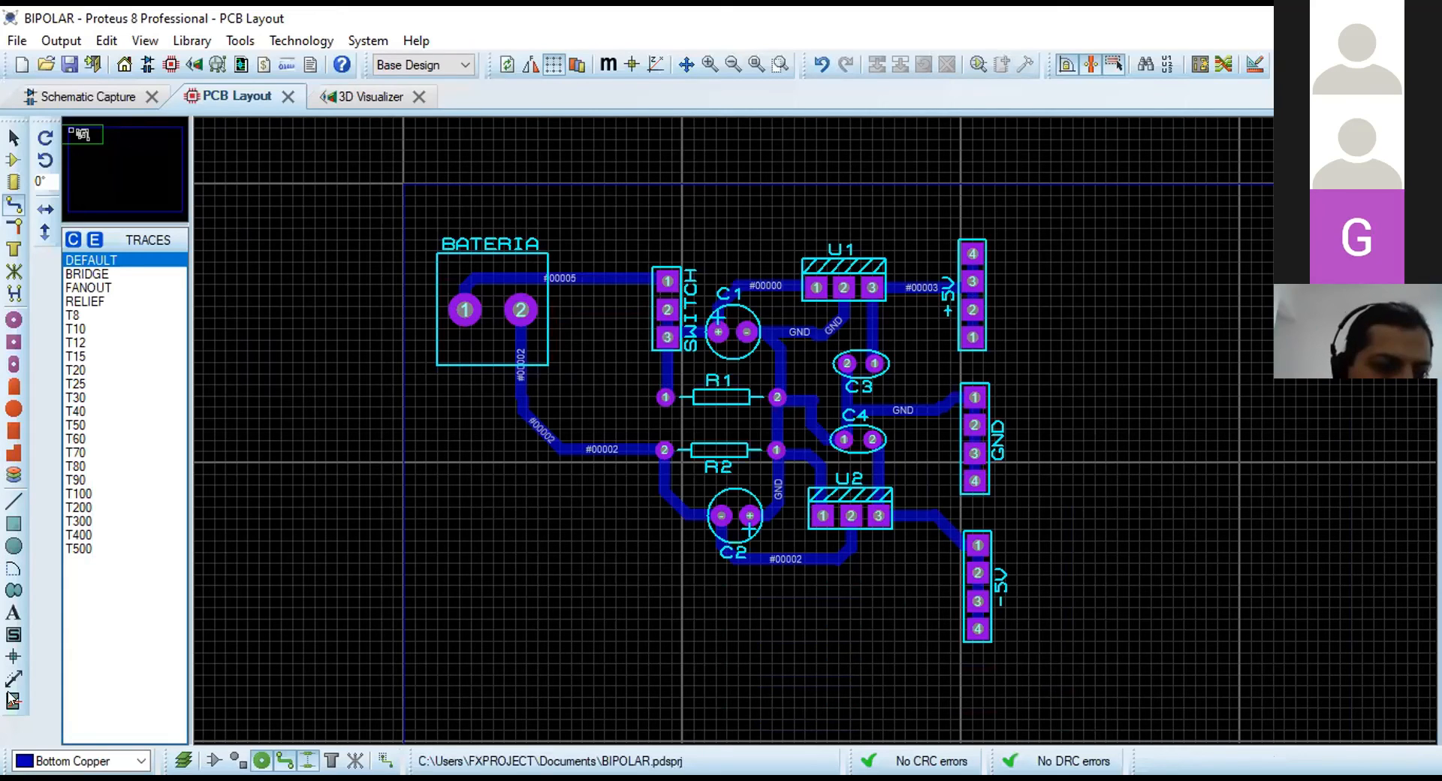
left_click(13, 525)
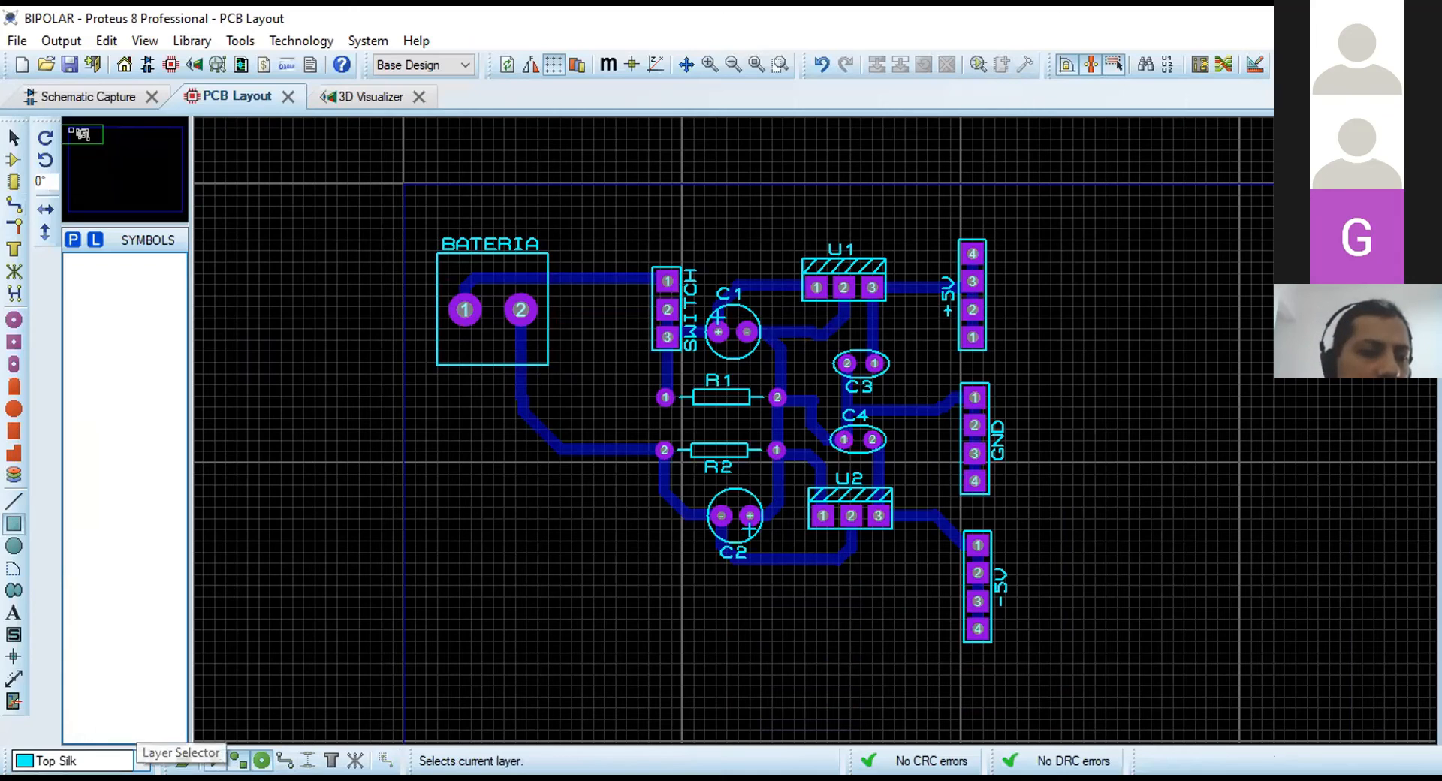
left_click(141, 762)
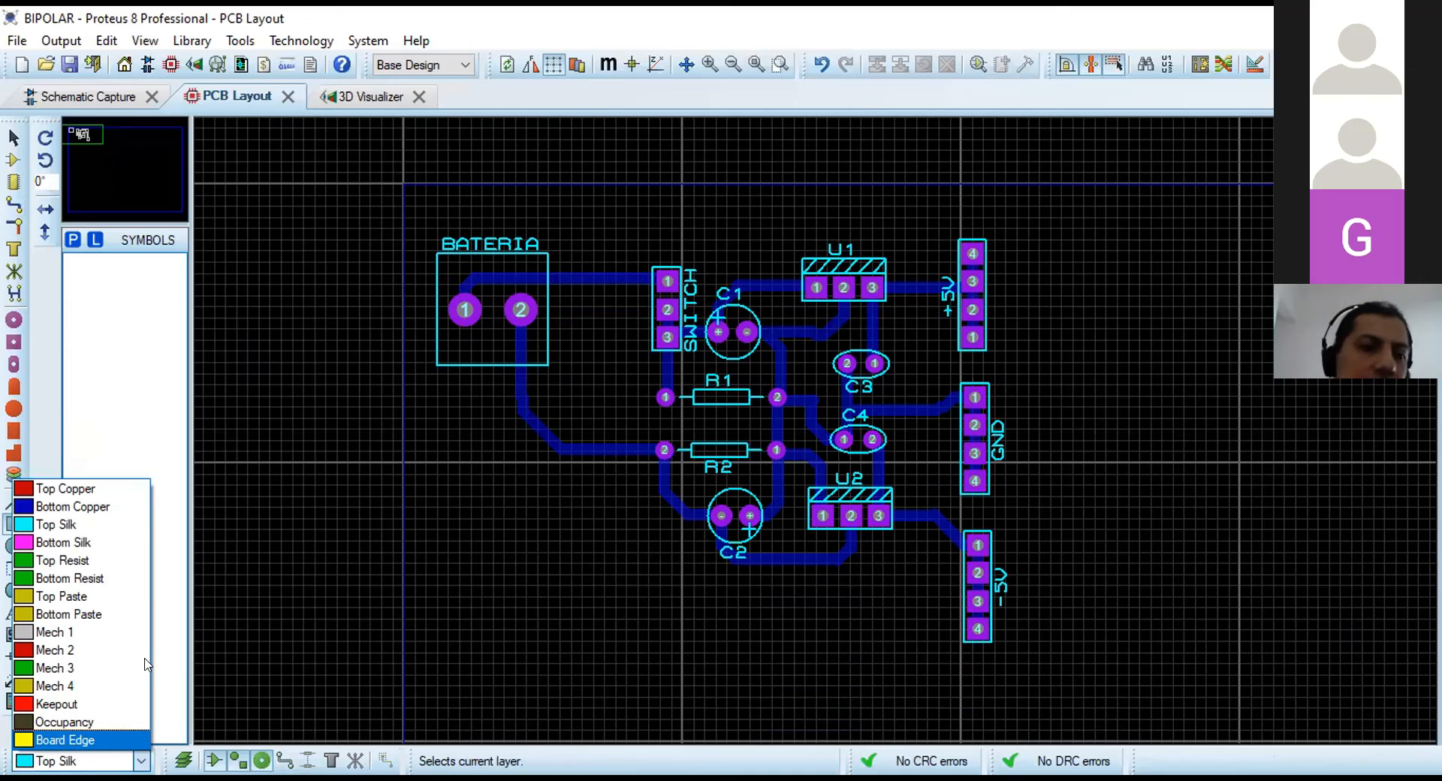
left_click(61, 740)
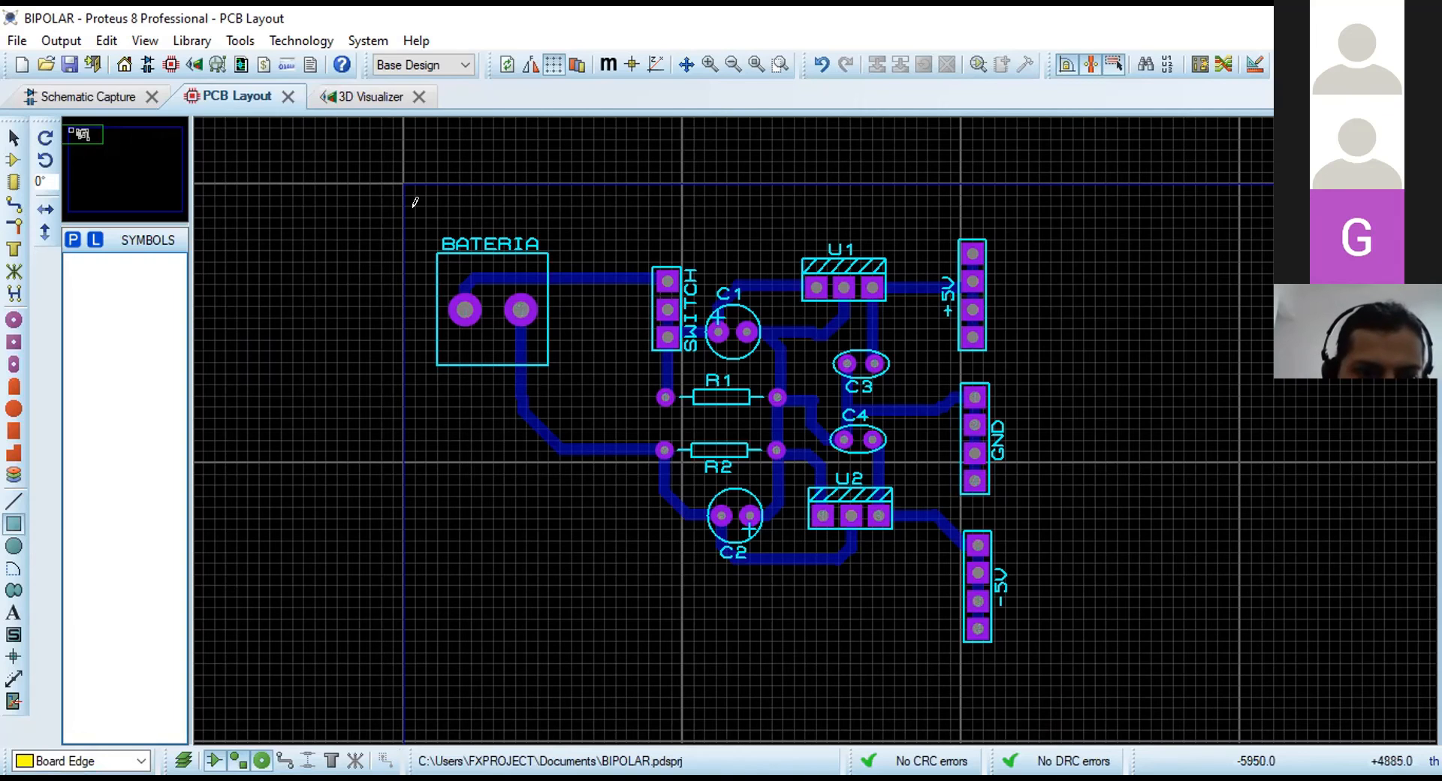
left_click_drag(415, 201, 1012, 648)
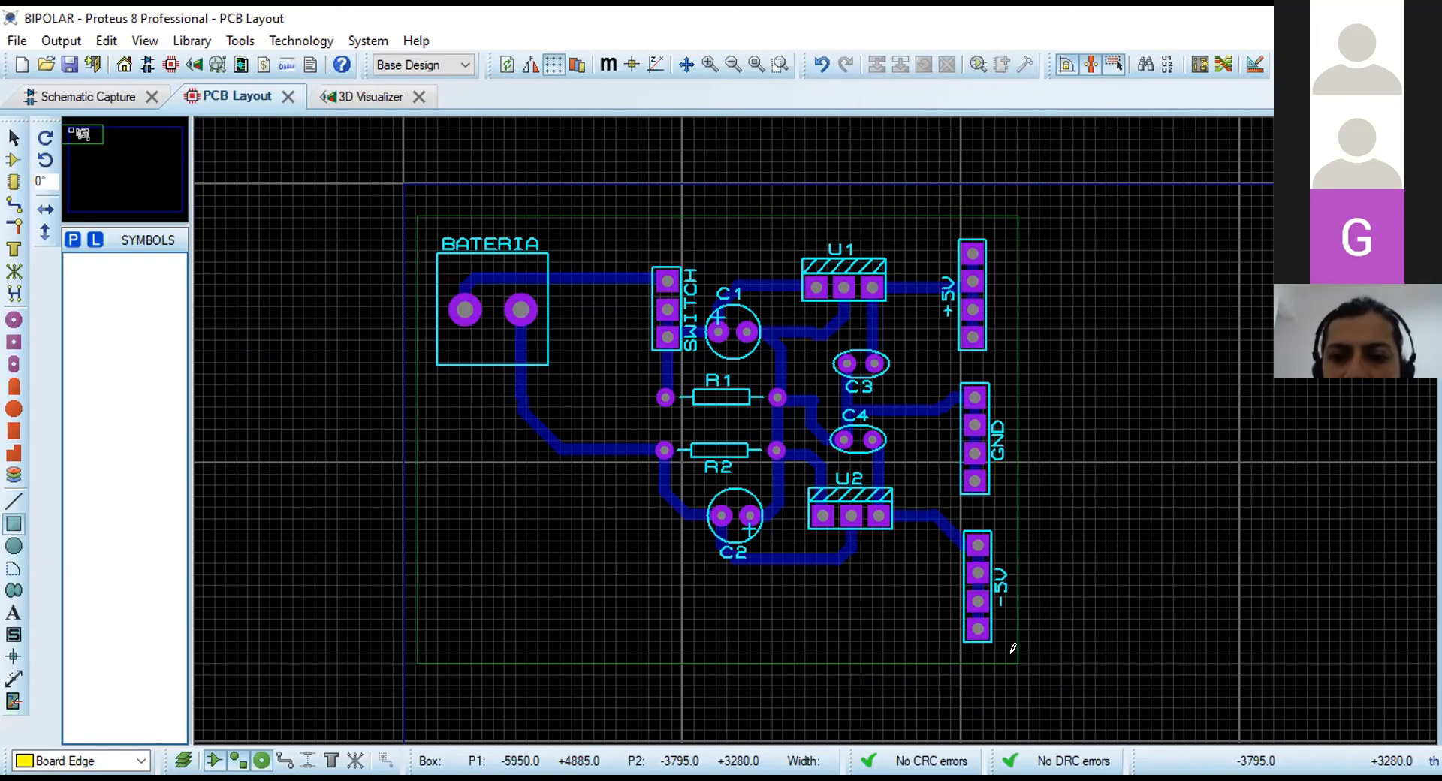
left_click(1013, 647)
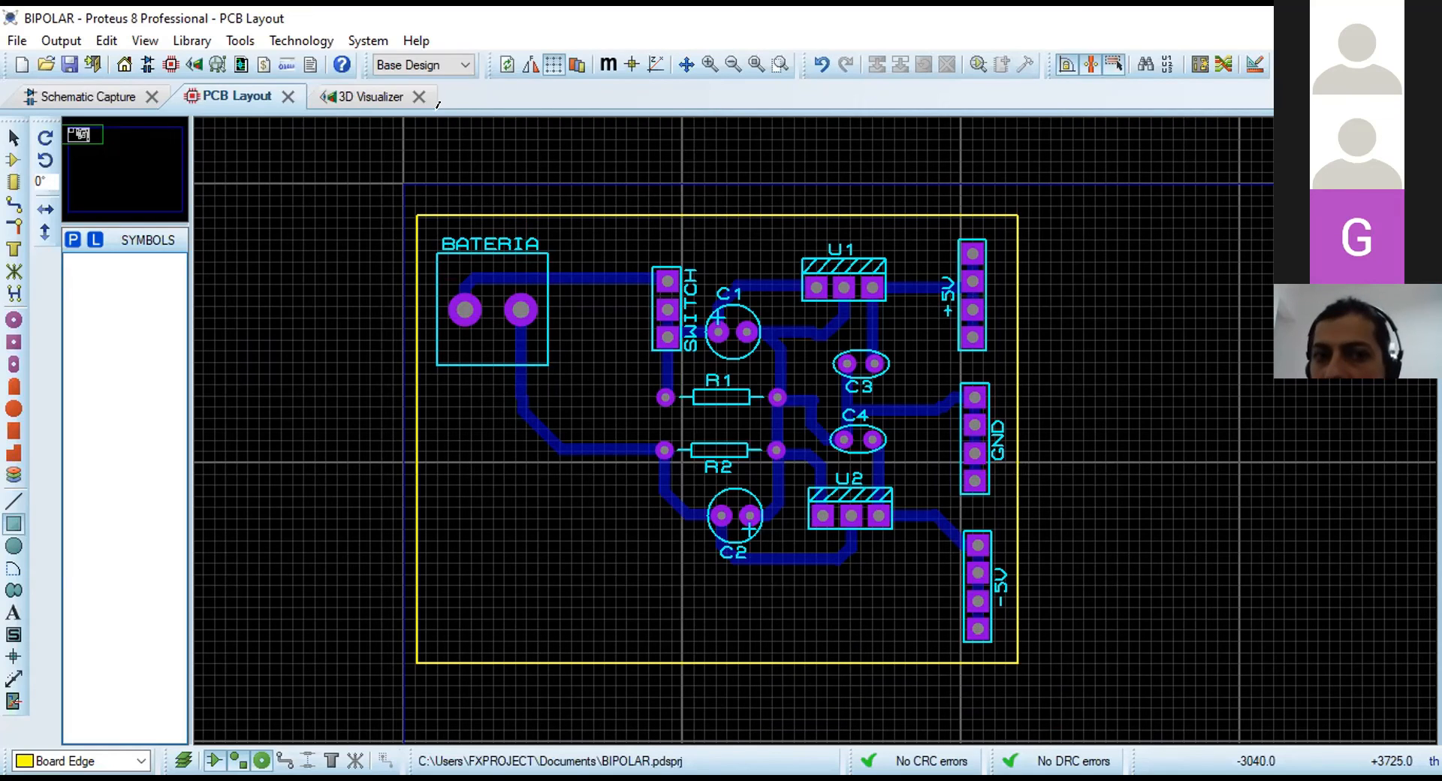
Examine the outlined board in the 3D view, covering the regulators, capacitors, resistors and output connectors on its component side.
left_click(363, 98)
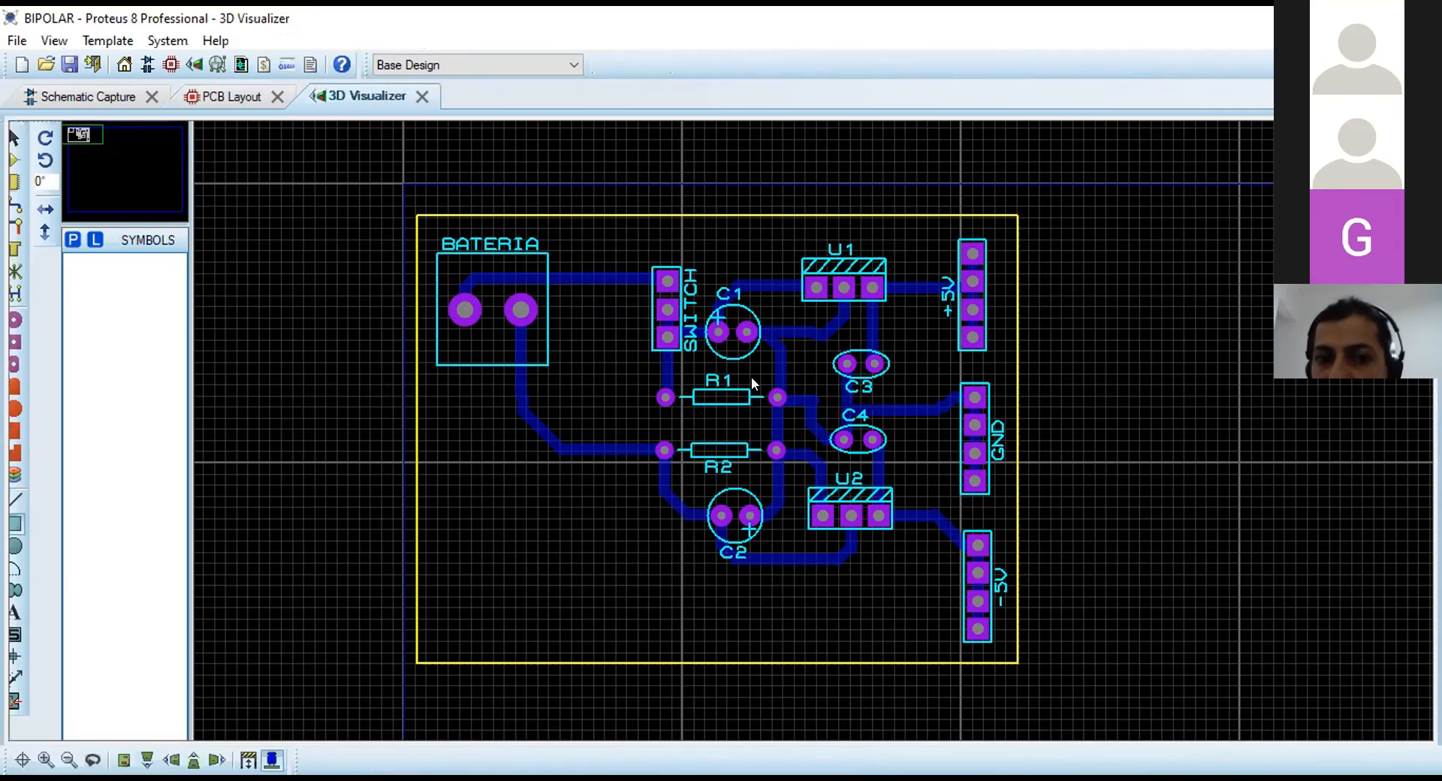
left_click(725, 370)
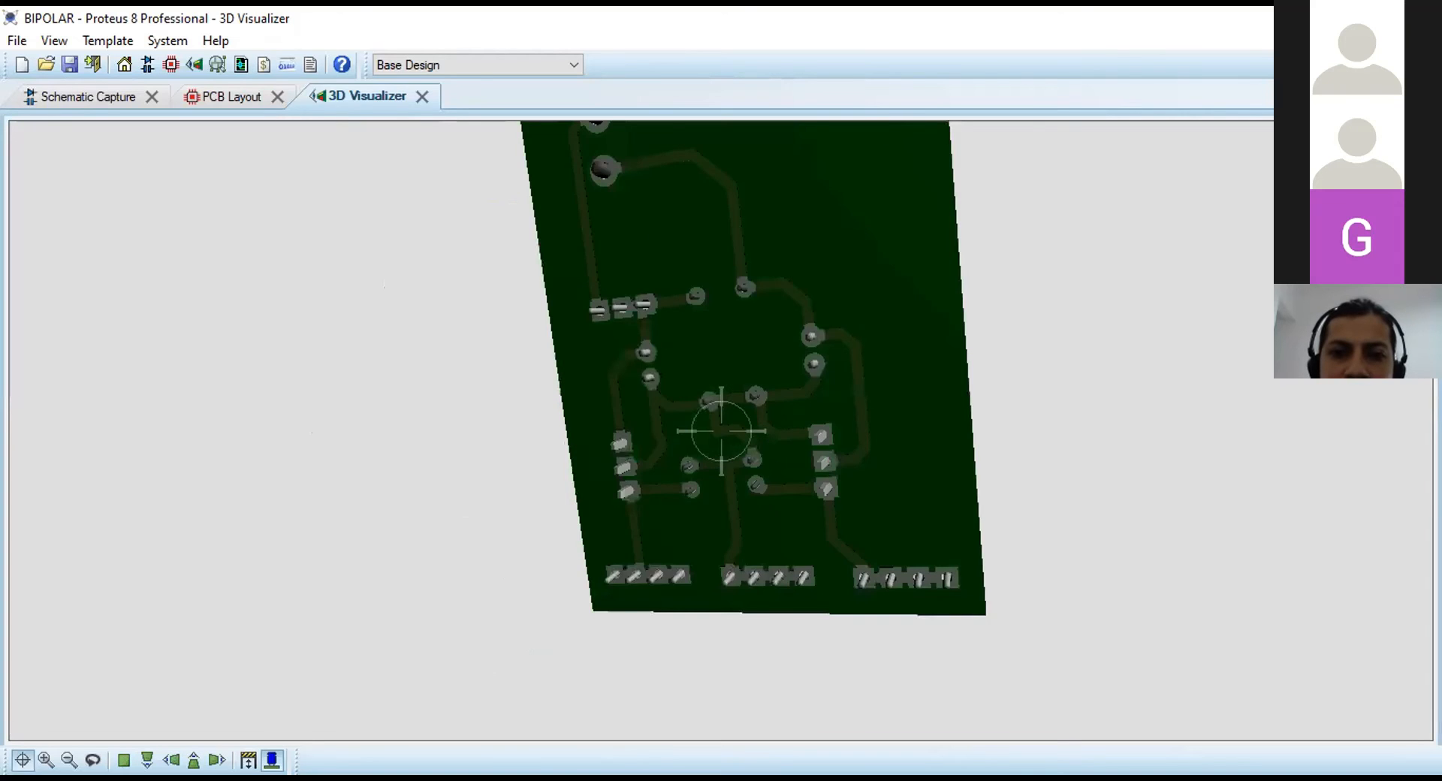
left_click_drag(721, 431, 721, 431)
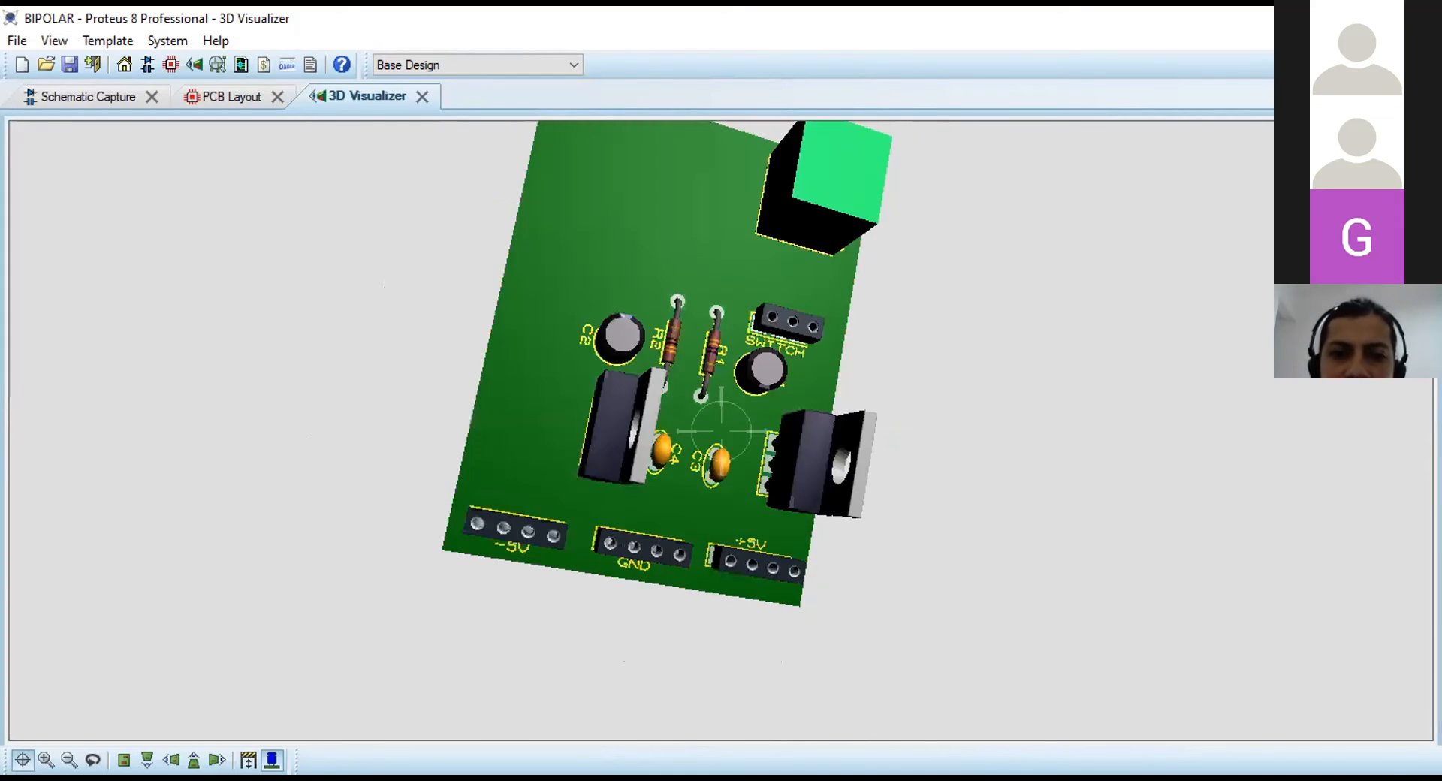
right_click(720, 431)
left_click(766, 211)
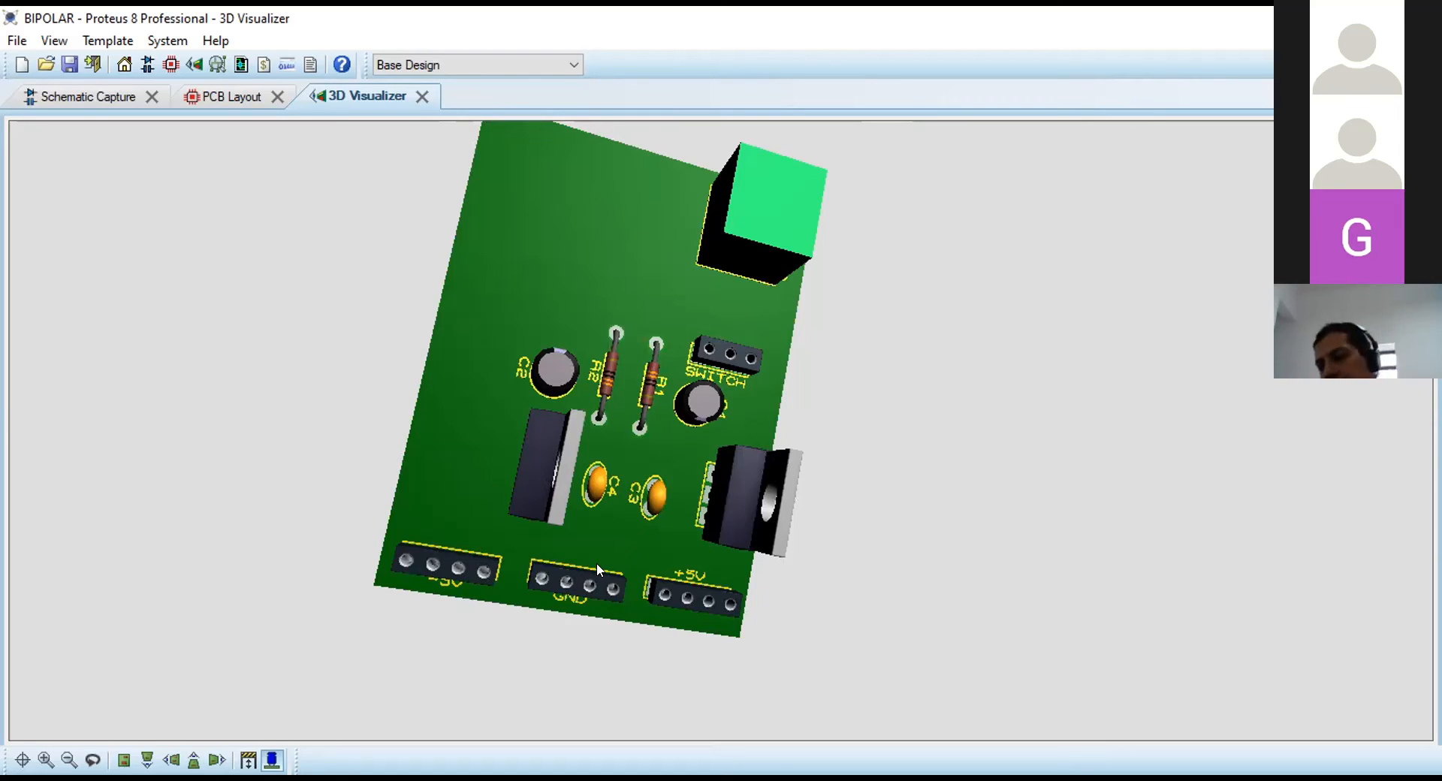
left_click_drag(720, 627, 781, 511)
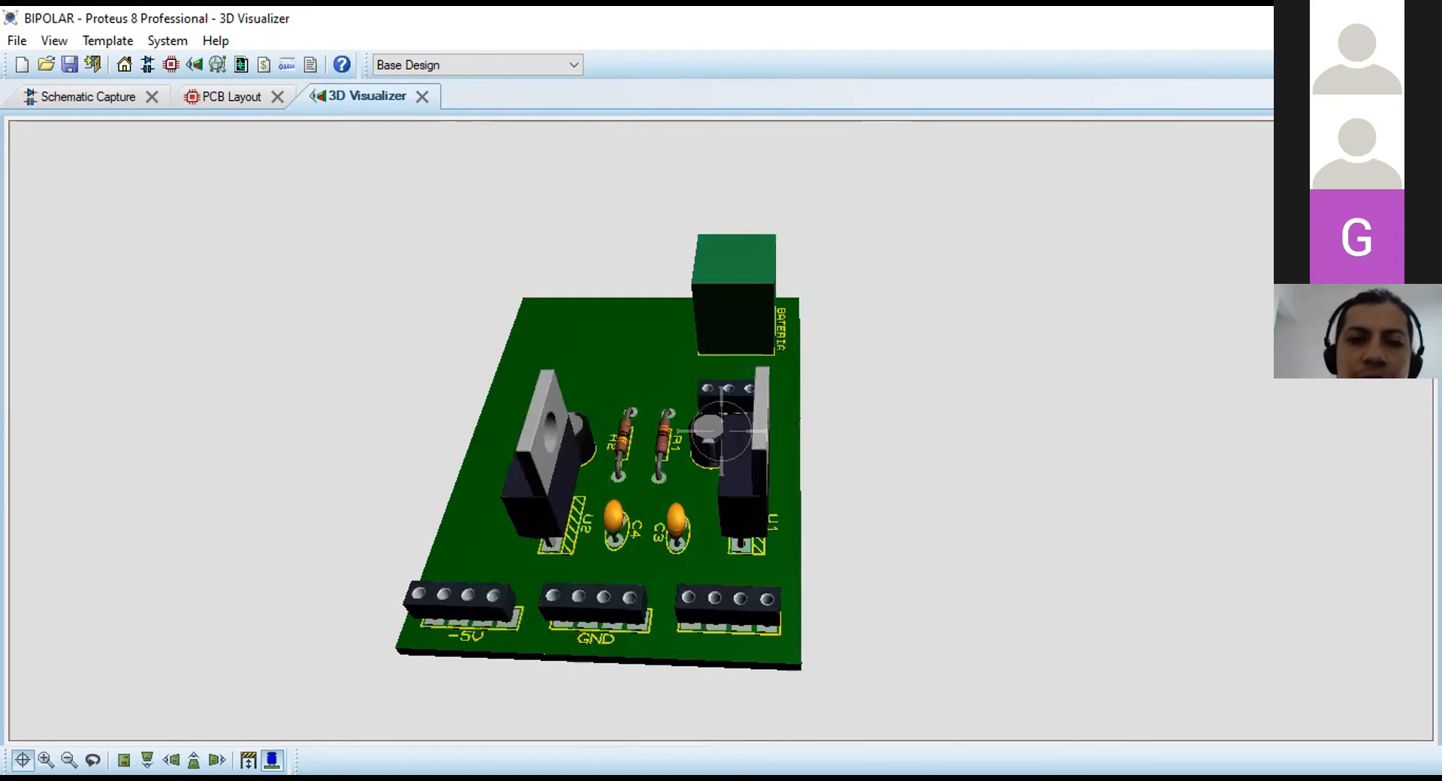
left_click_drag(720, 431, 600, 443)
left_click_drag(720, 431, 841, 443)
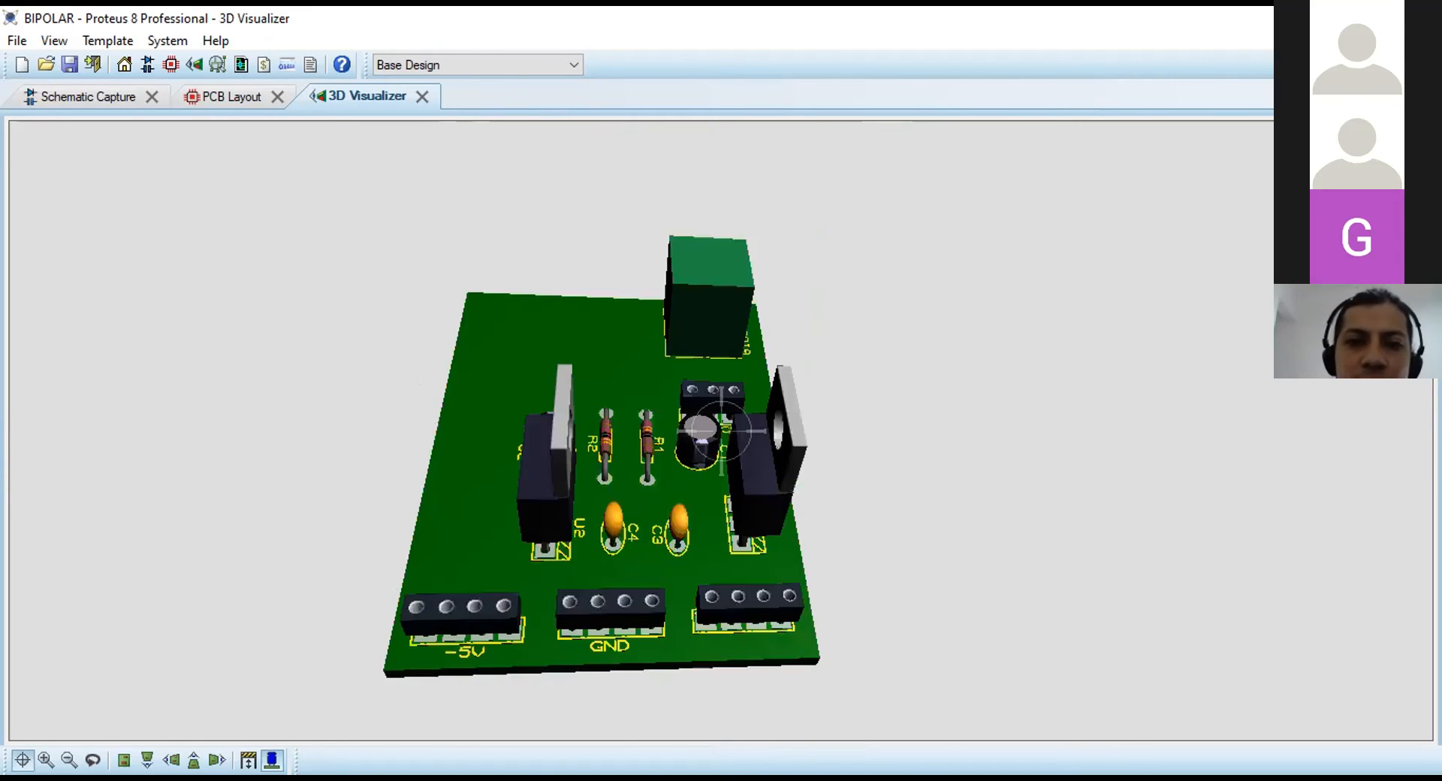
left_click_drag(721, 431, 713, 518)
left_click_drag(721, 431, 716, 429)
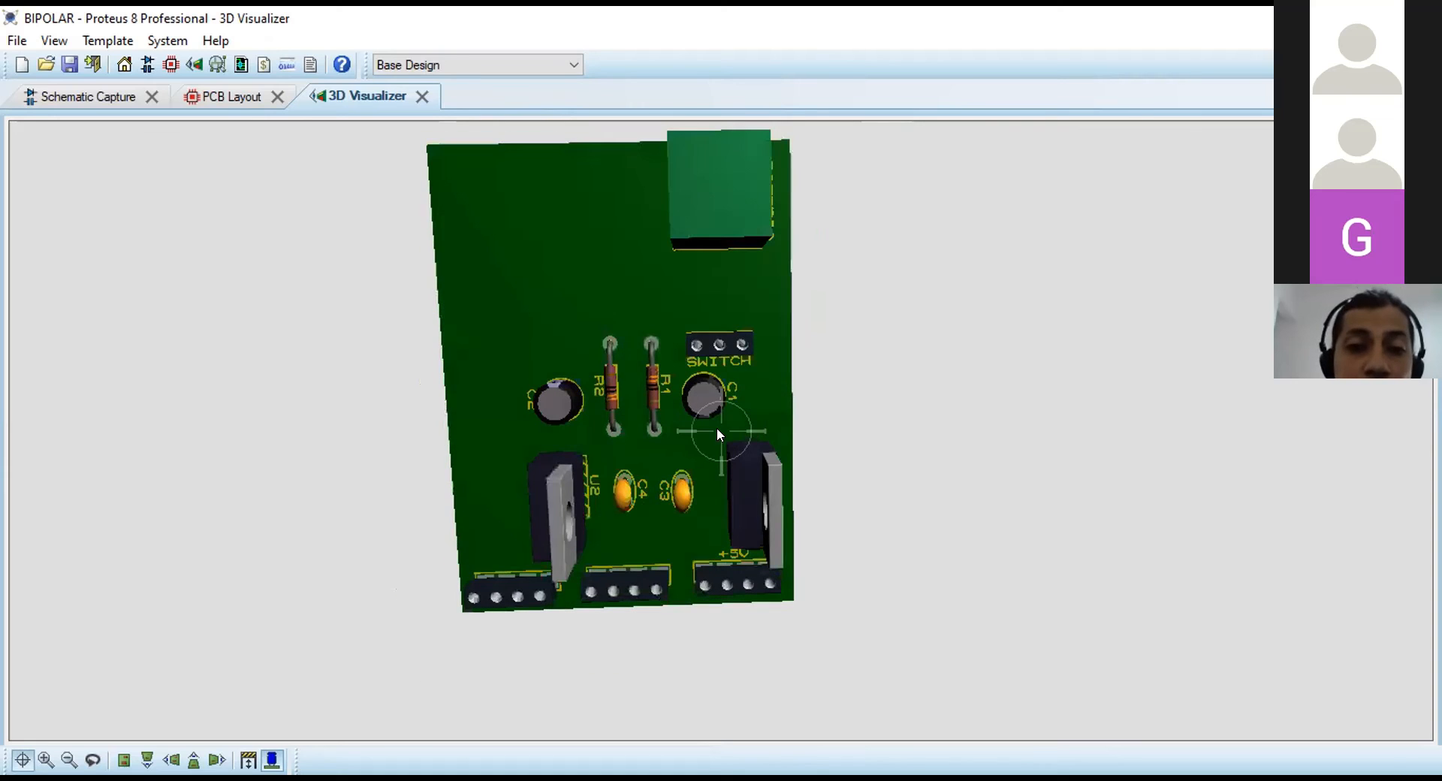
right_click(718, 367)
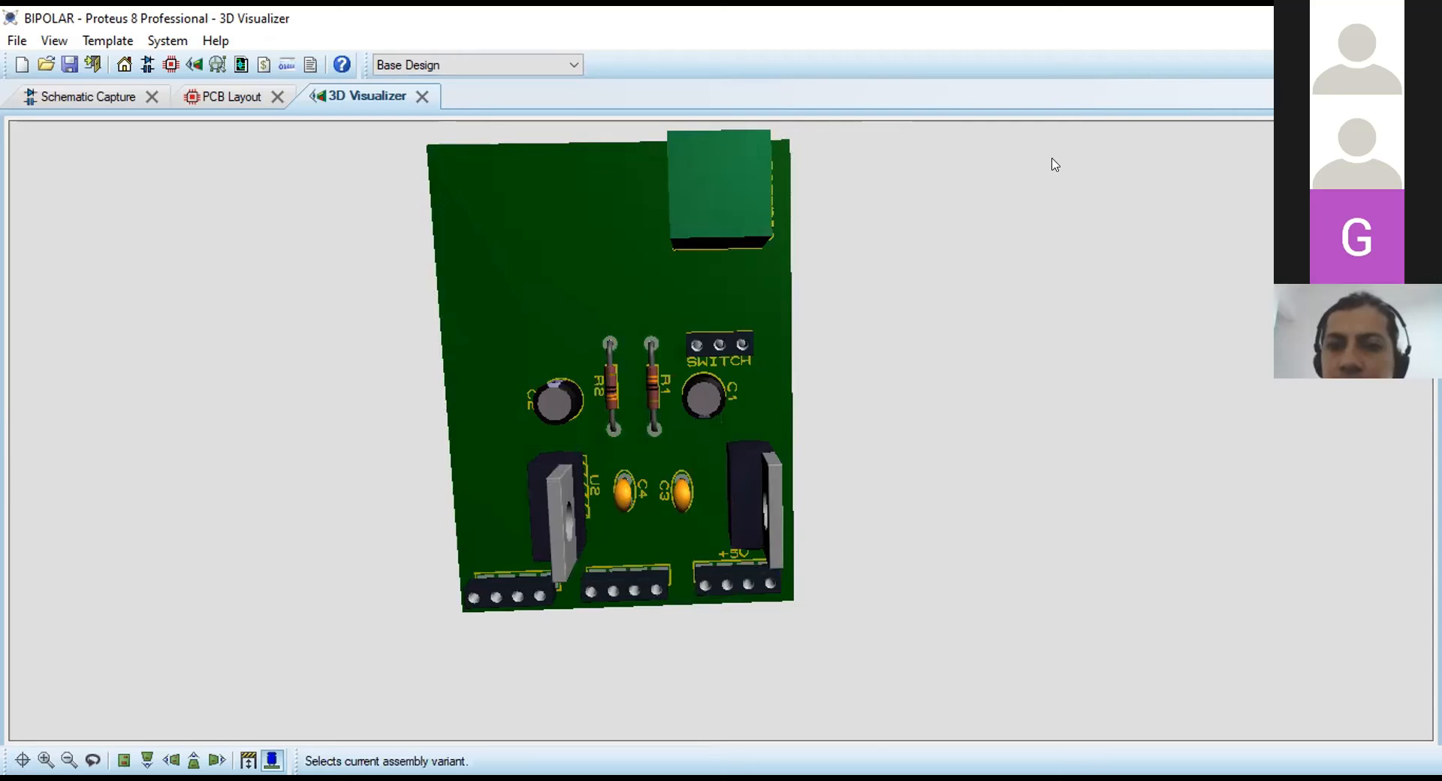
Examine the underside of the 3D board with its solder pads and copper traces.
middle_click(585, 260)
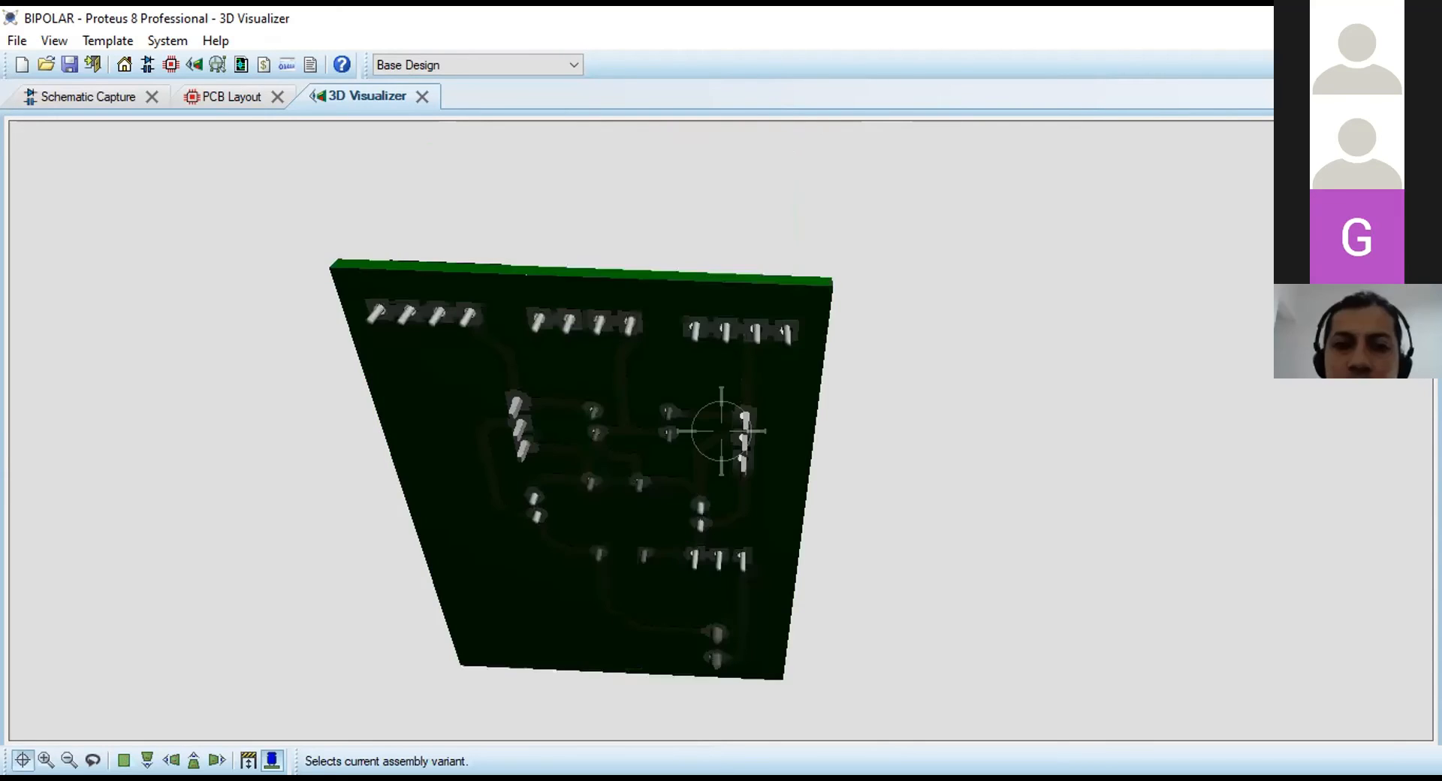
left_click_drag(721, 431, 721, 526)
left_click_drag(717, 430, 917, 236)
right_click(1001, 178)
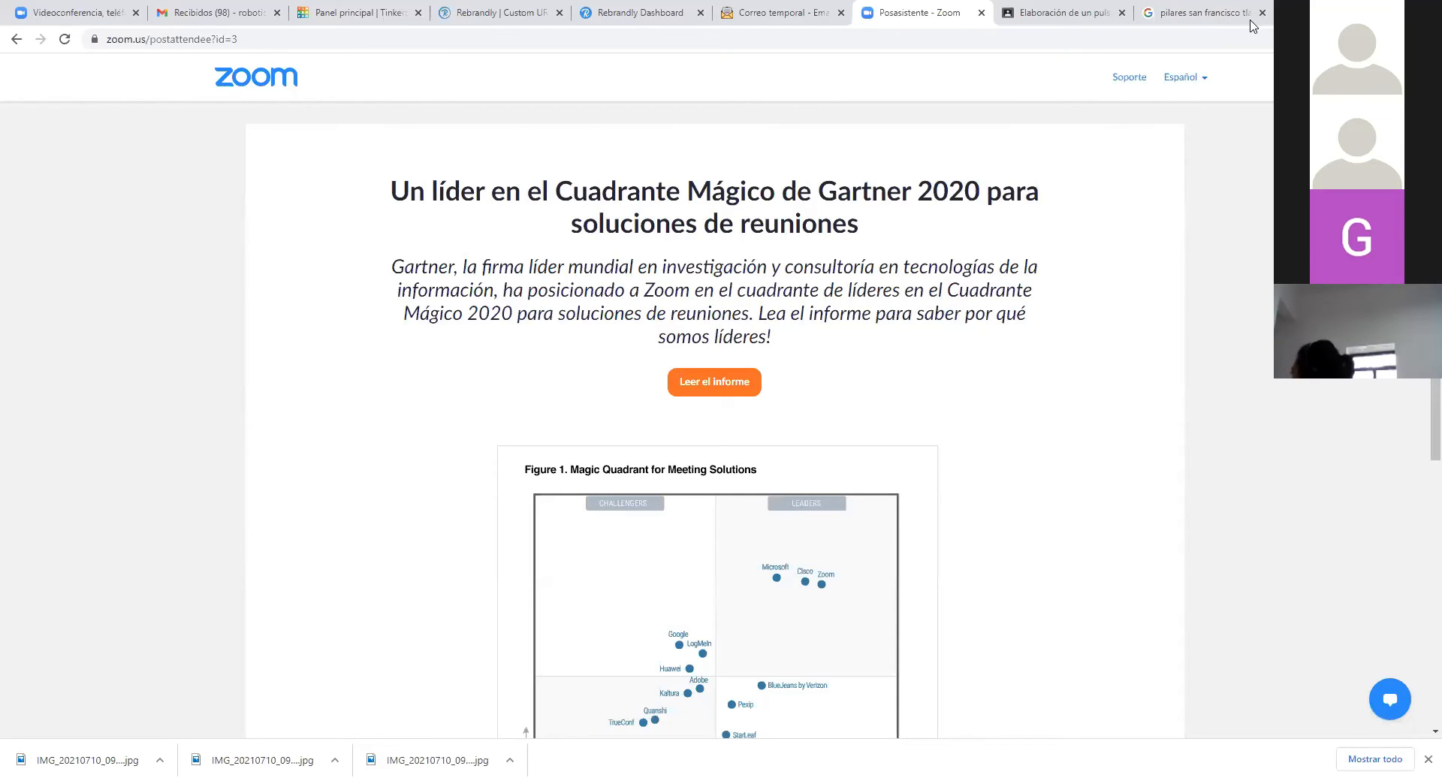
Switch to Tinkercad, create a new circuit and list all (Todos) components.
left_click(377, 12)
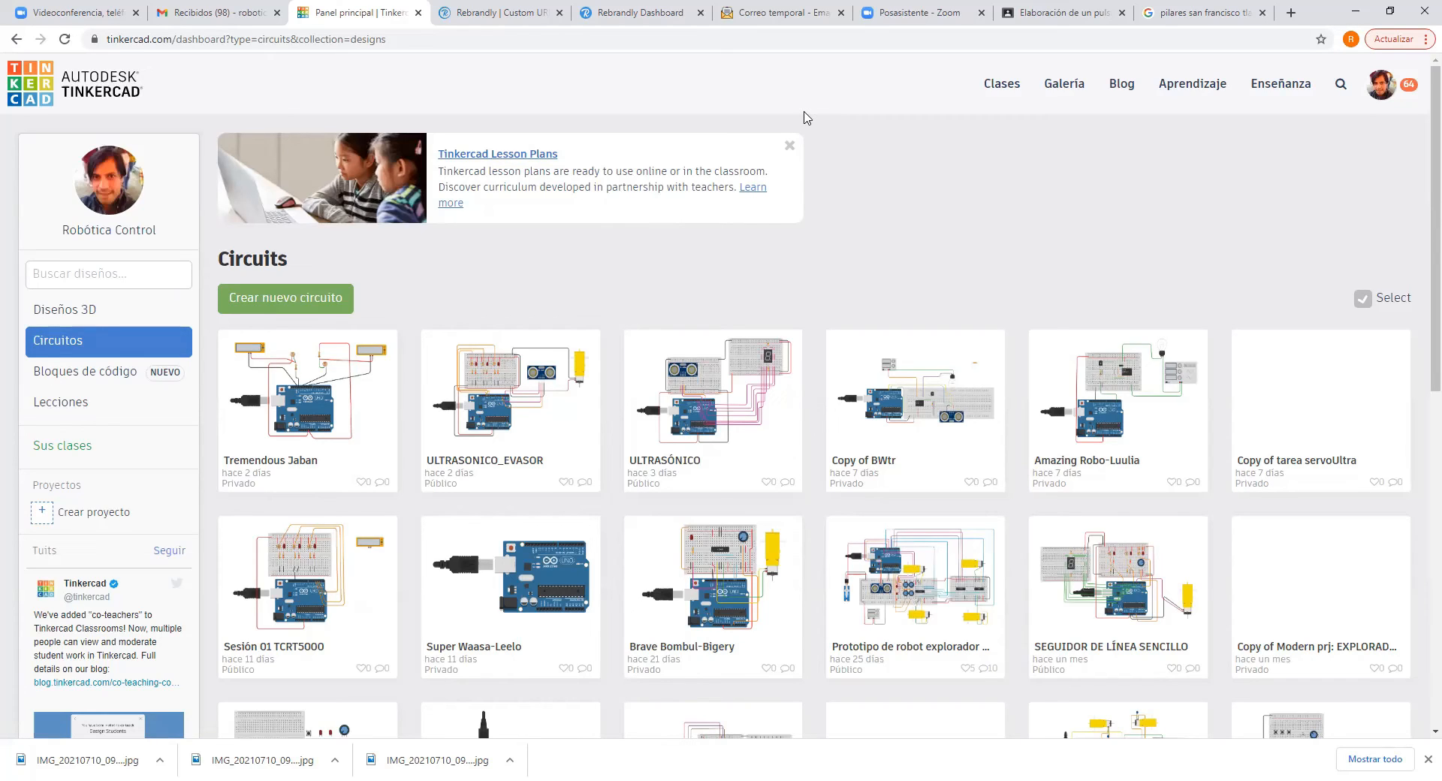
left_click(297, 300)
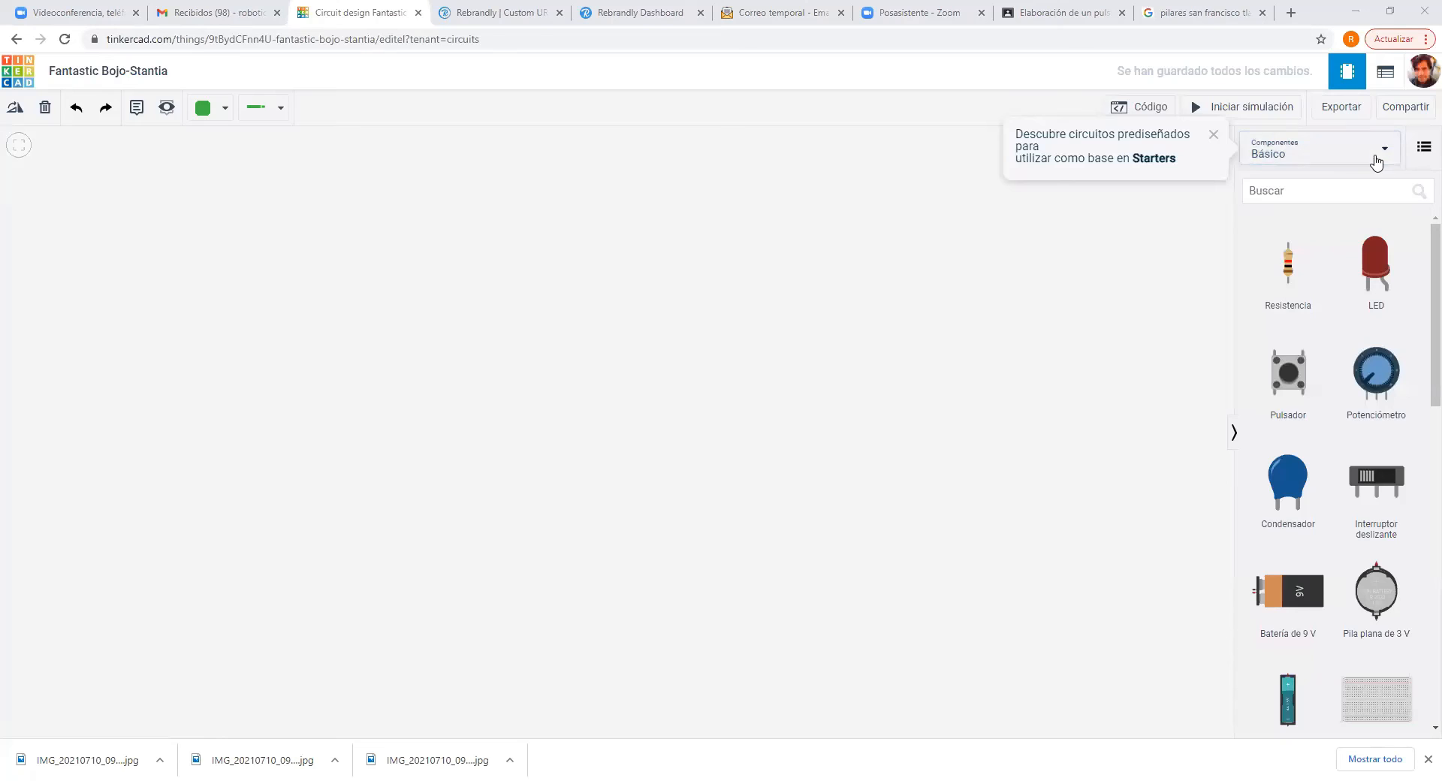
left_click(1376, 161)
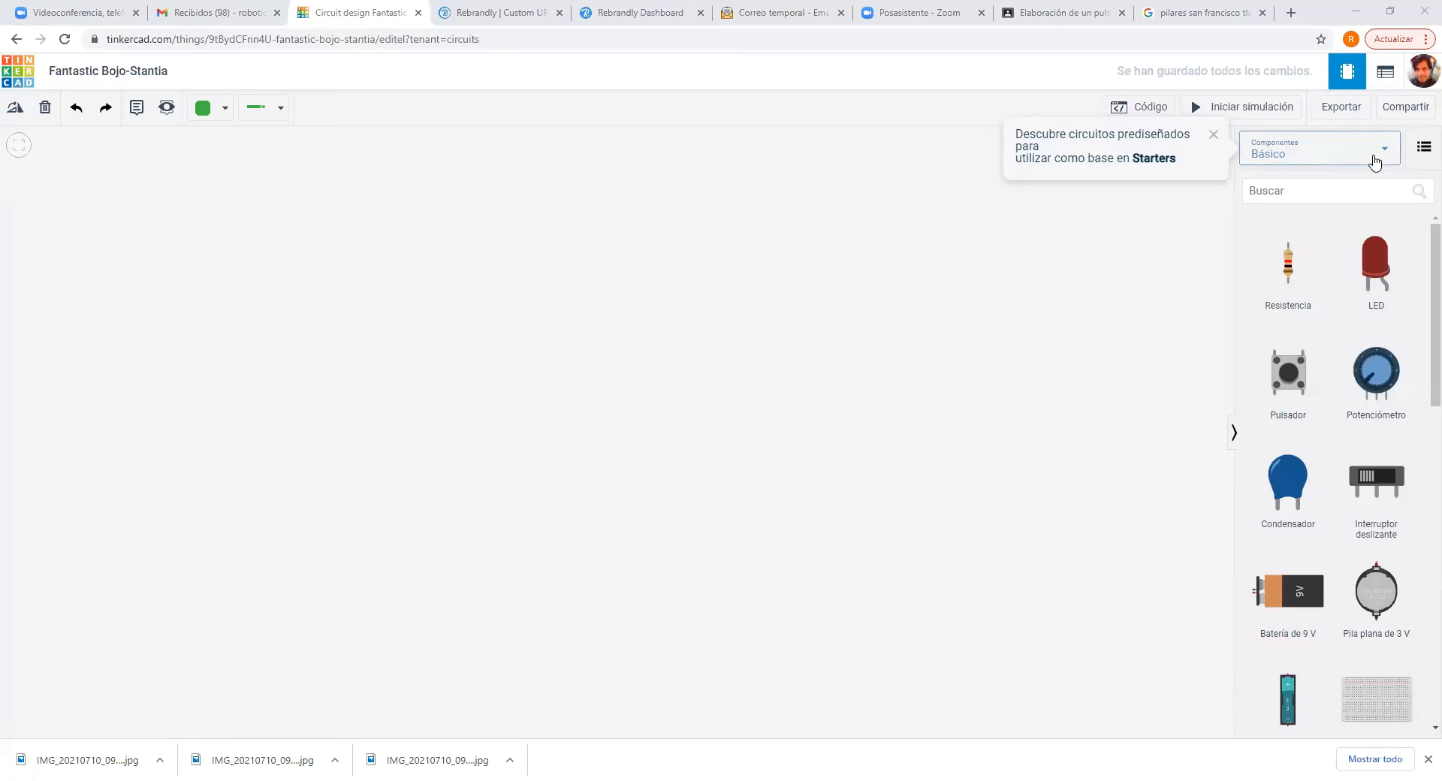
left_click(1336, 215)
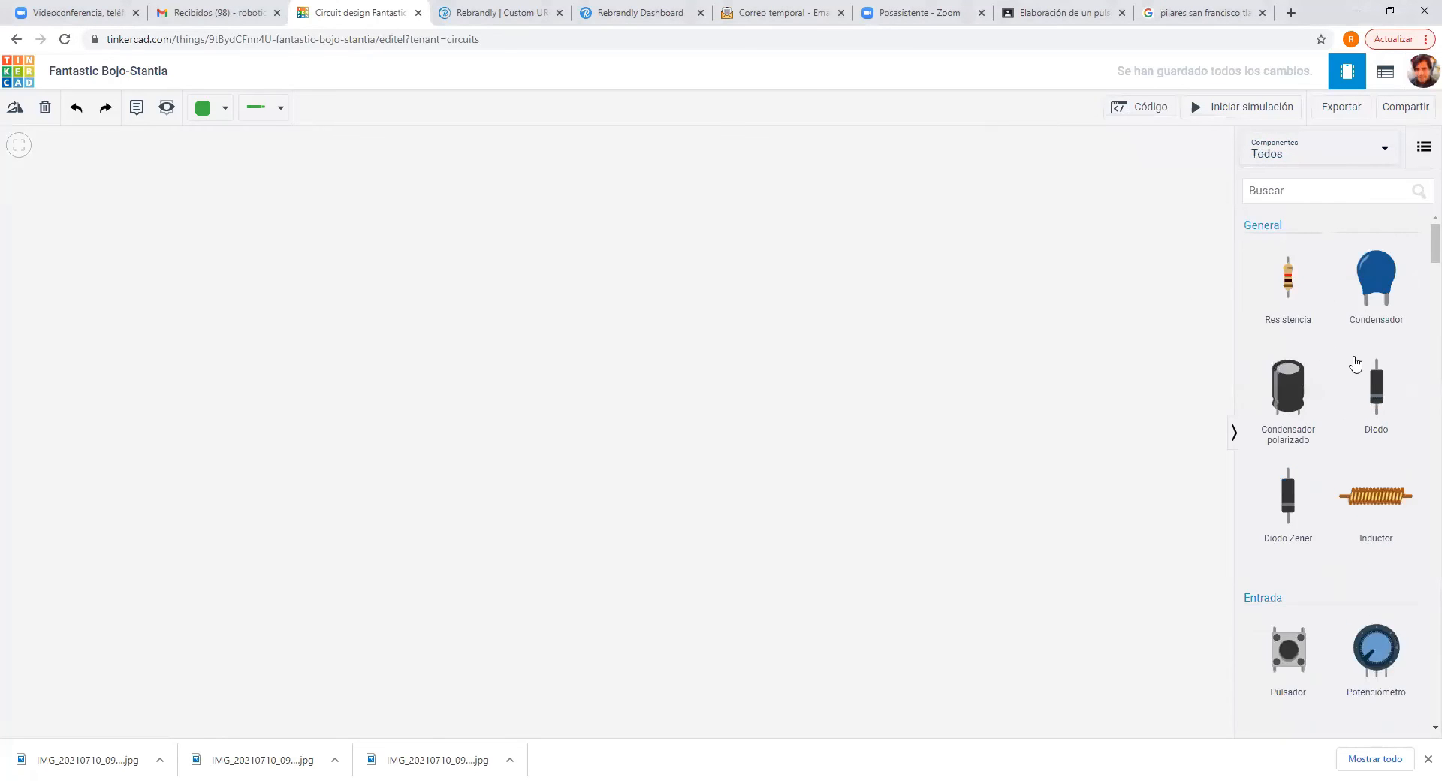
Place a photodiode (Fotodiodo) in the empty circuit and a standard diode (Diodo) to its right.
scroll(1356, 364, "down", 3)
scroll(1356, 365, "down", 3)
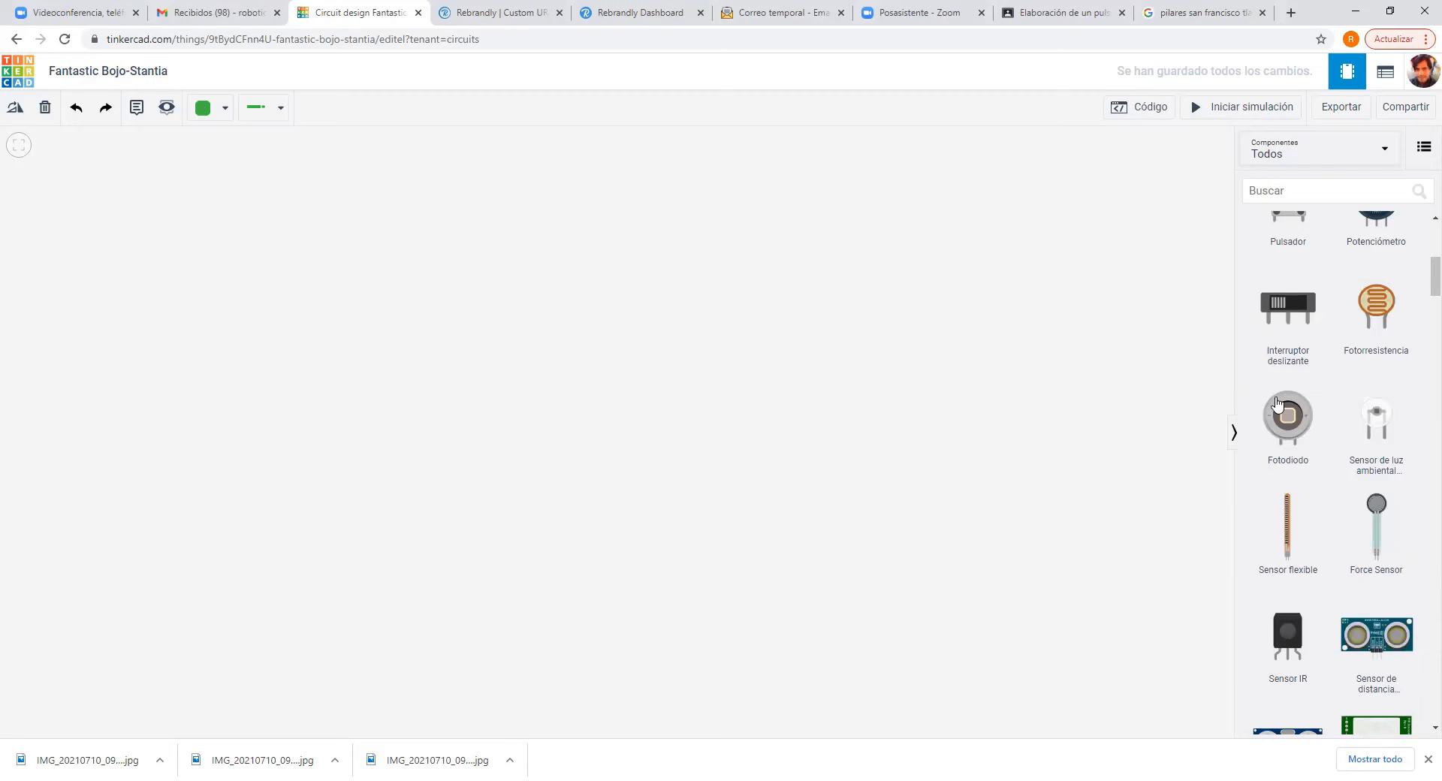
left_click_drag(1287, 419, 441, 341)
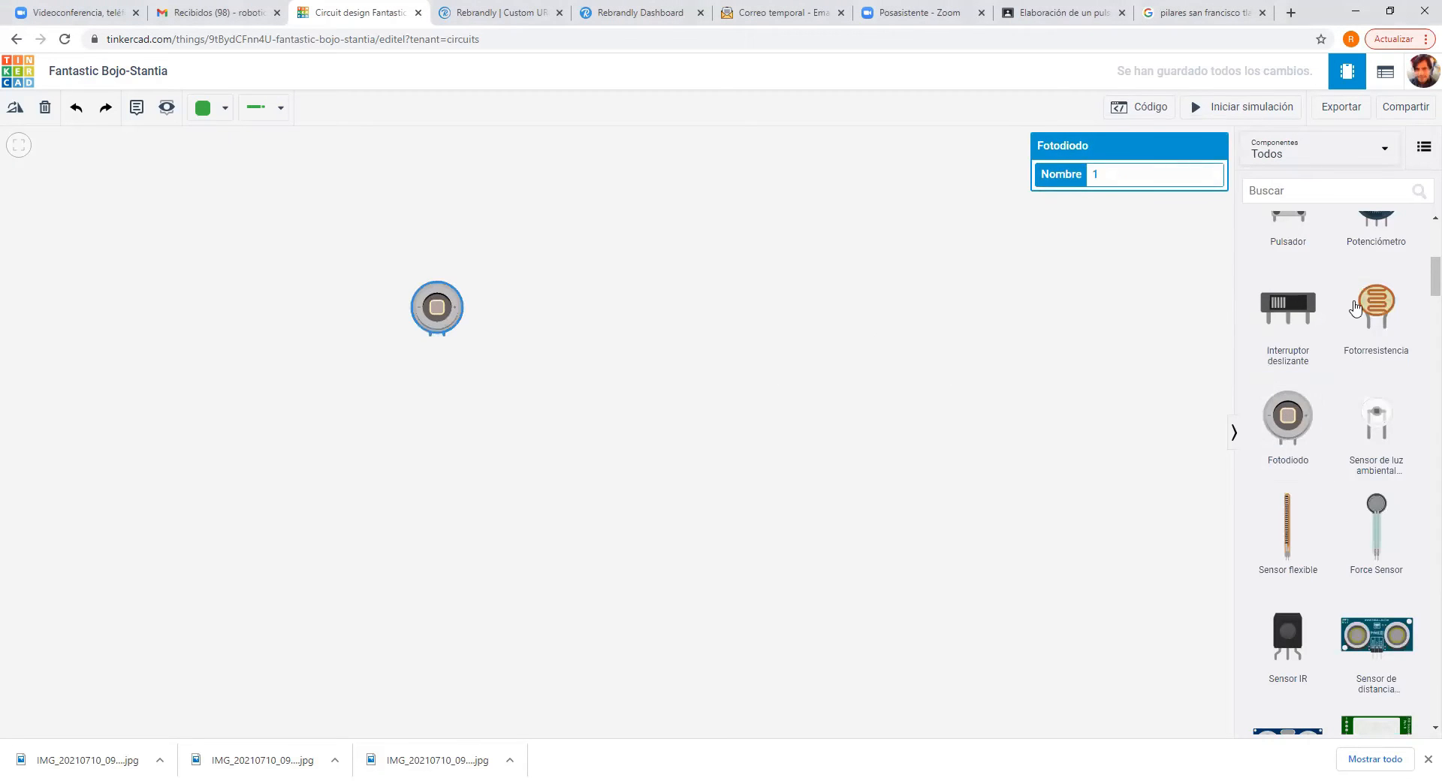
scroll(1351, 451, "up", 4)
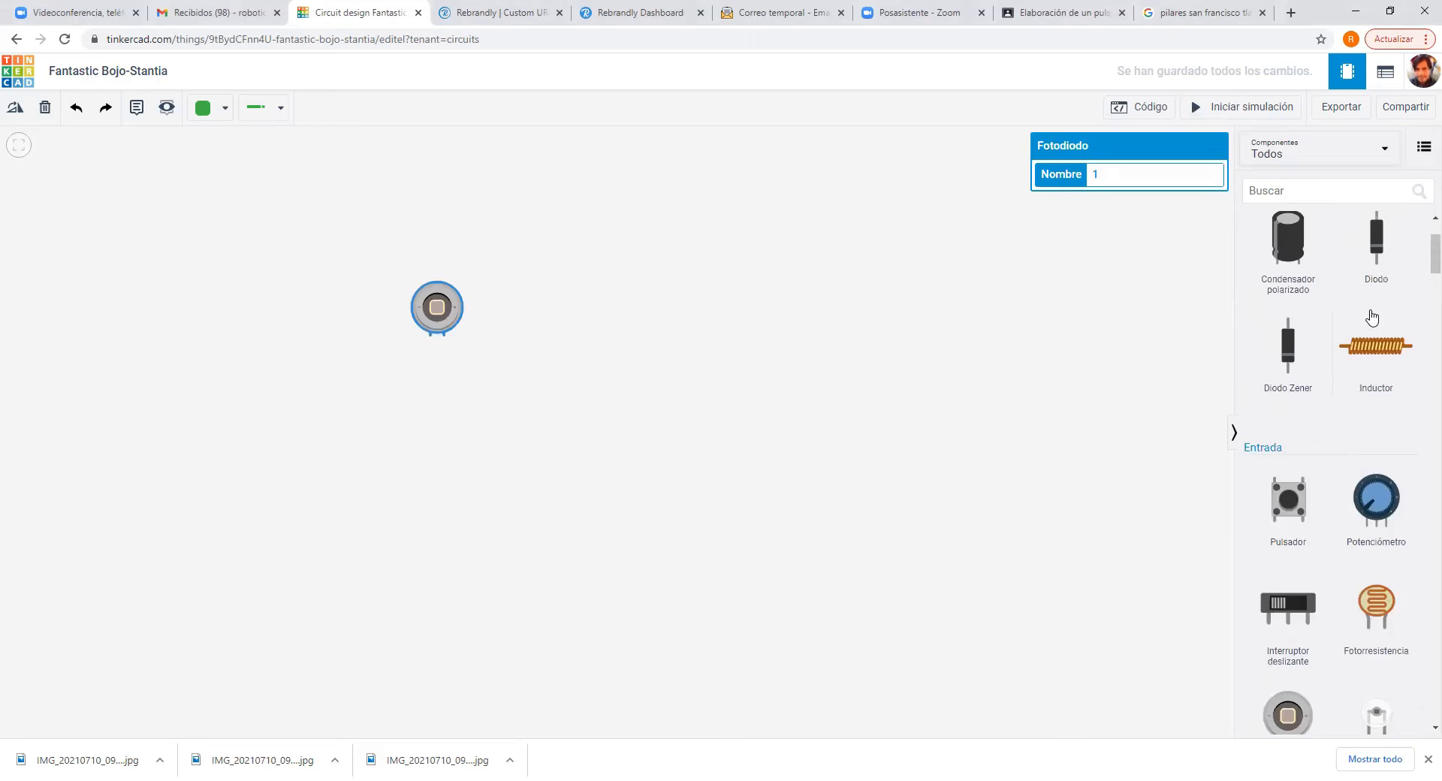
left_click_drag(1377, 250, 549, 314)
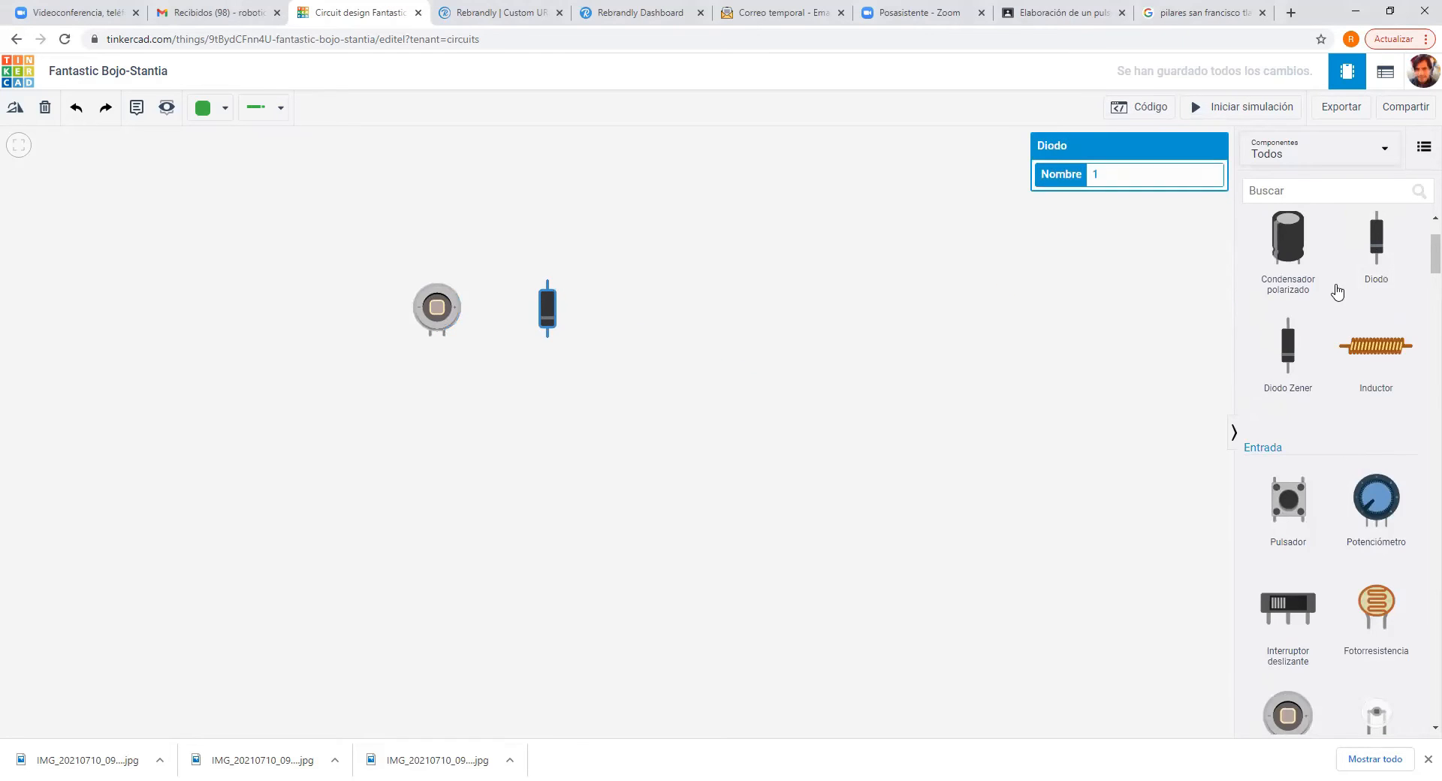
Show the basic (Básico) components and place a red LED to the right of the diode.
scroll(1368, 453, "down", 7)
scroll(1368, 453, "down", 3)
scroll(1344, 455, "up", 10)
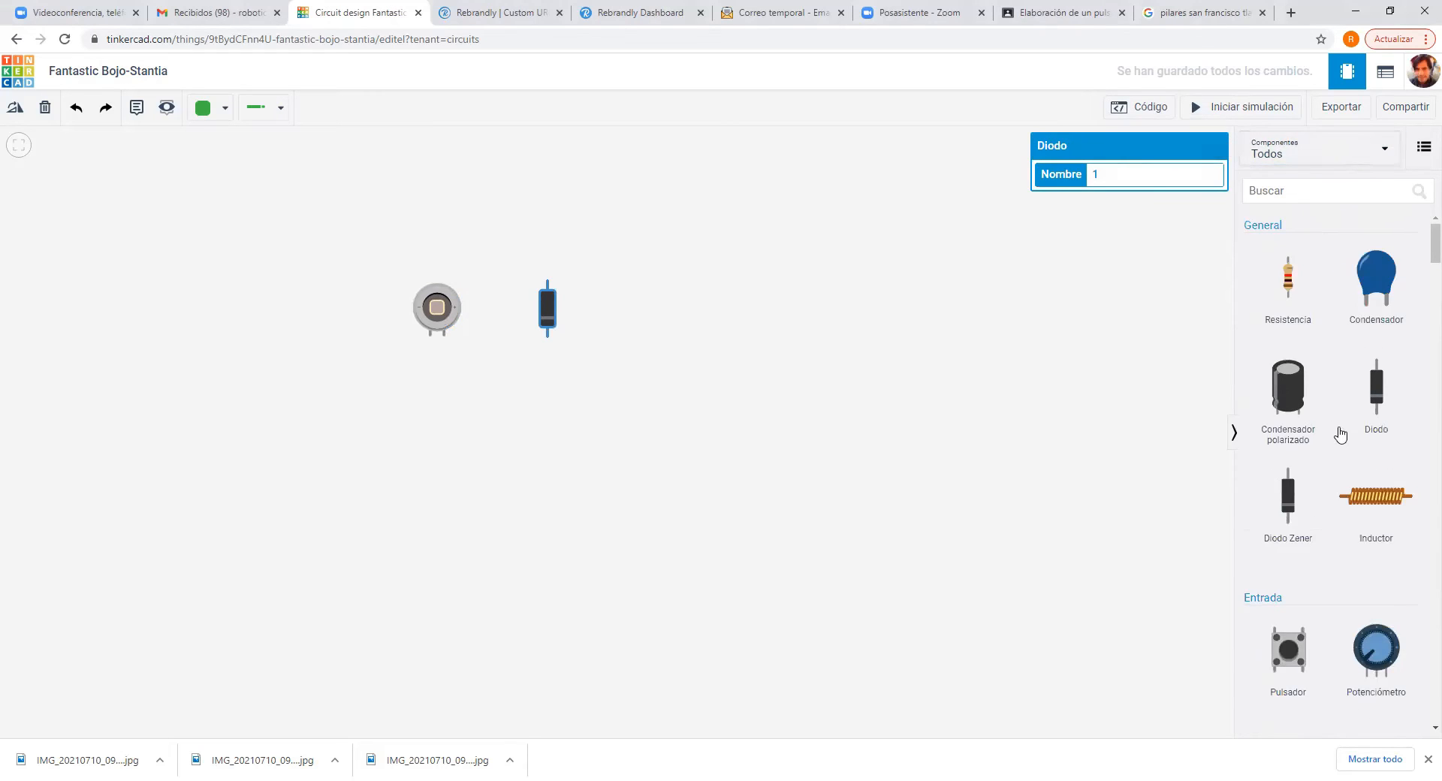
left_click(1355, 156)
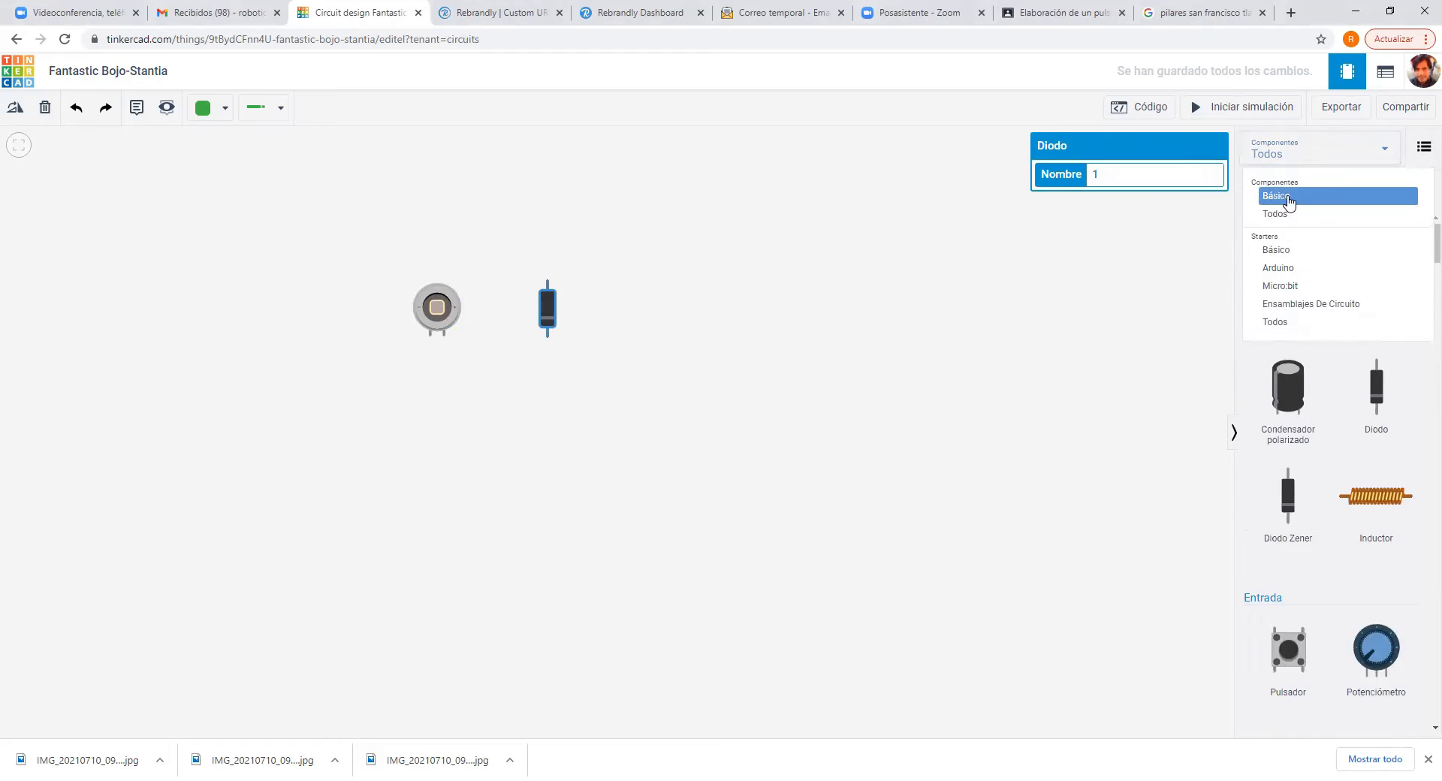
left_click(1273, 194)
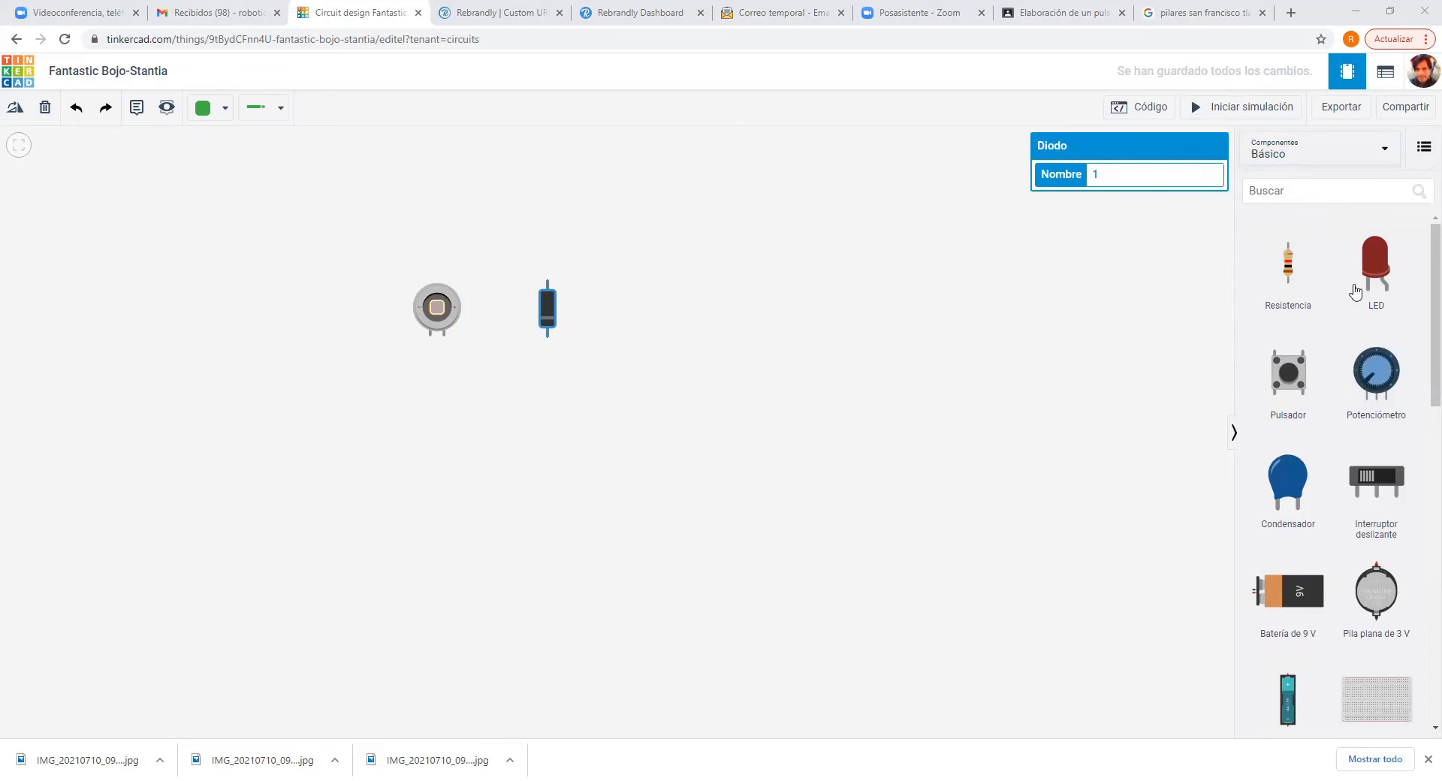
left_click_drag(1379, 268, 663, 327)
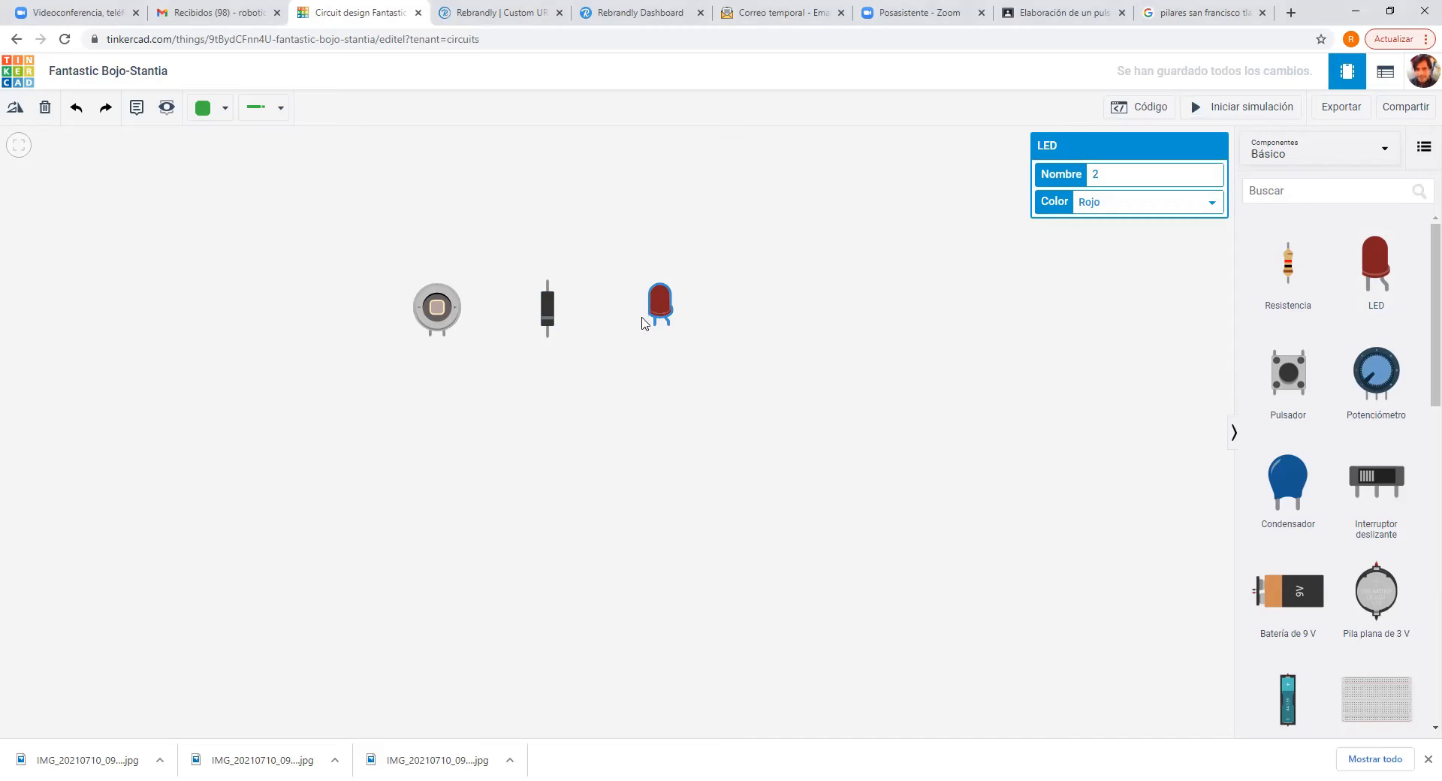
scroll(642, 323, "up", 2)
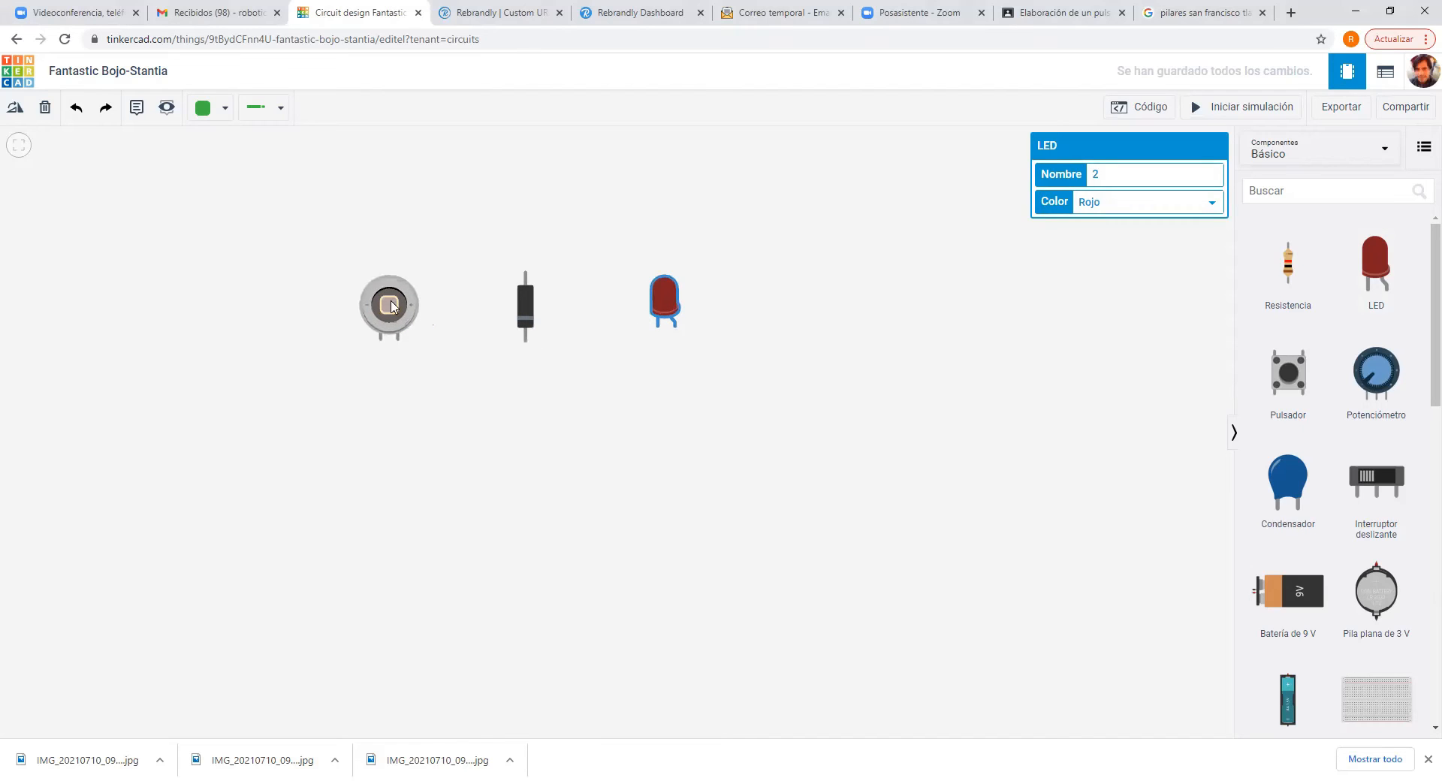
left_click(388, 304)
left_click(522, 307)
left_click(666, 302)
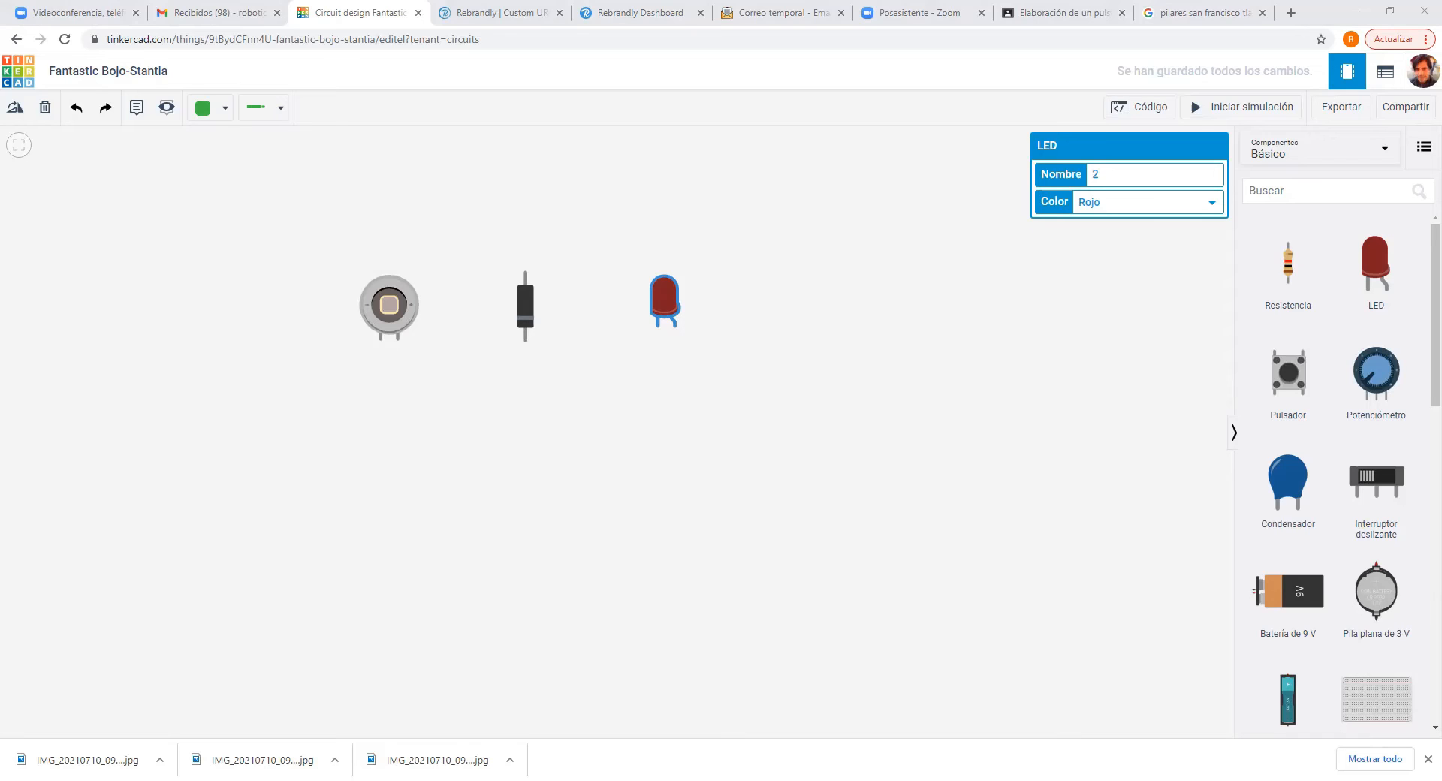
Switch to Microsoft Whiteboard and draw a black cloud outline around the forward-bias (Polarización directa) circuit.
key("alt+Tab")
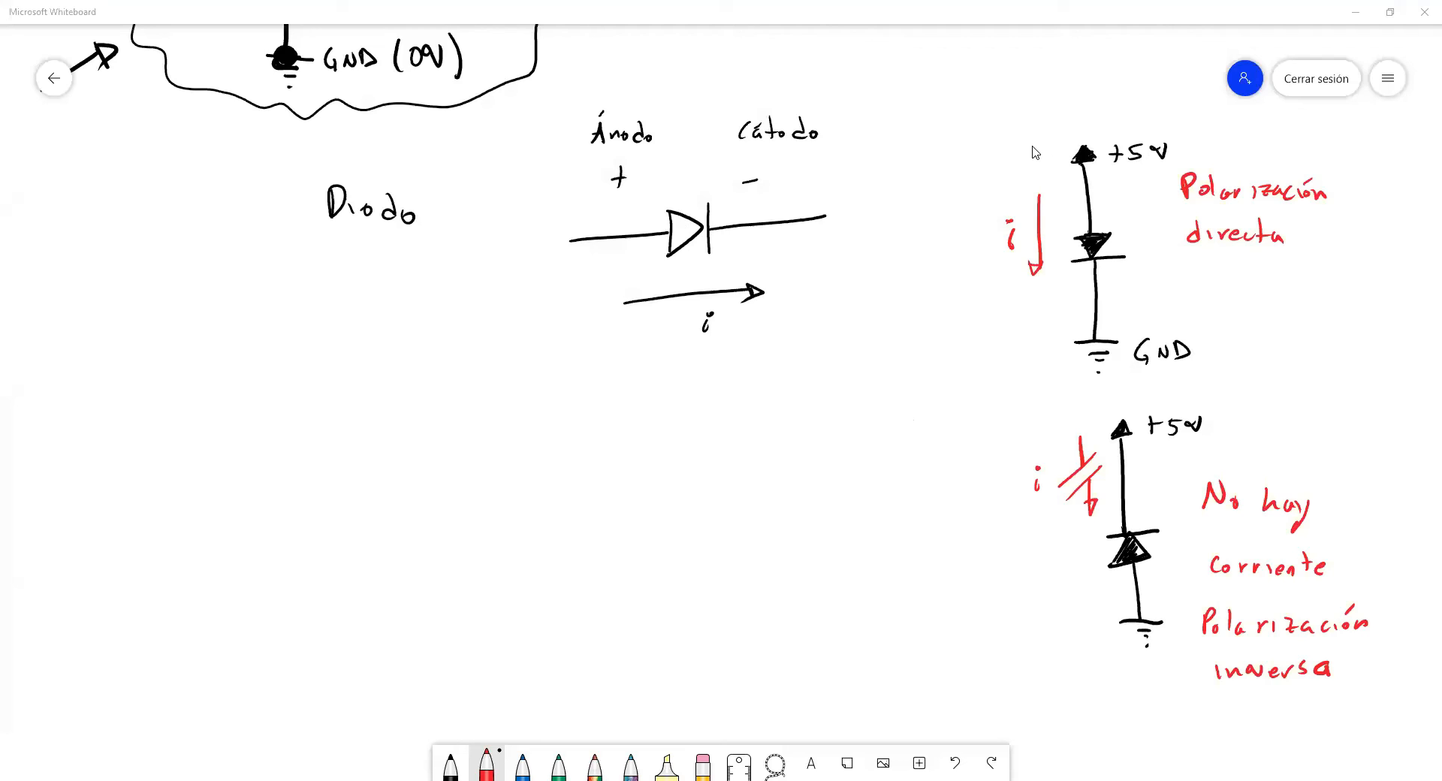
left_click(450, 764)
mouse_move(1020, 131)
left_mouse_down()
mouse_move(975, 155)
mouse_move(962, 328)
mouse_move(1055, 385)
mouse_move(1138, 388)
mouse_move(1244, 346)
mouse_move(1316, 256)
mouse_move(1331, 165)
left_mouse_up()
mouse_move(1226, 150)
left_mouse_down()
mouse_move(1168, 125)
mouse_move(1013, 139)
left_mouse_up()
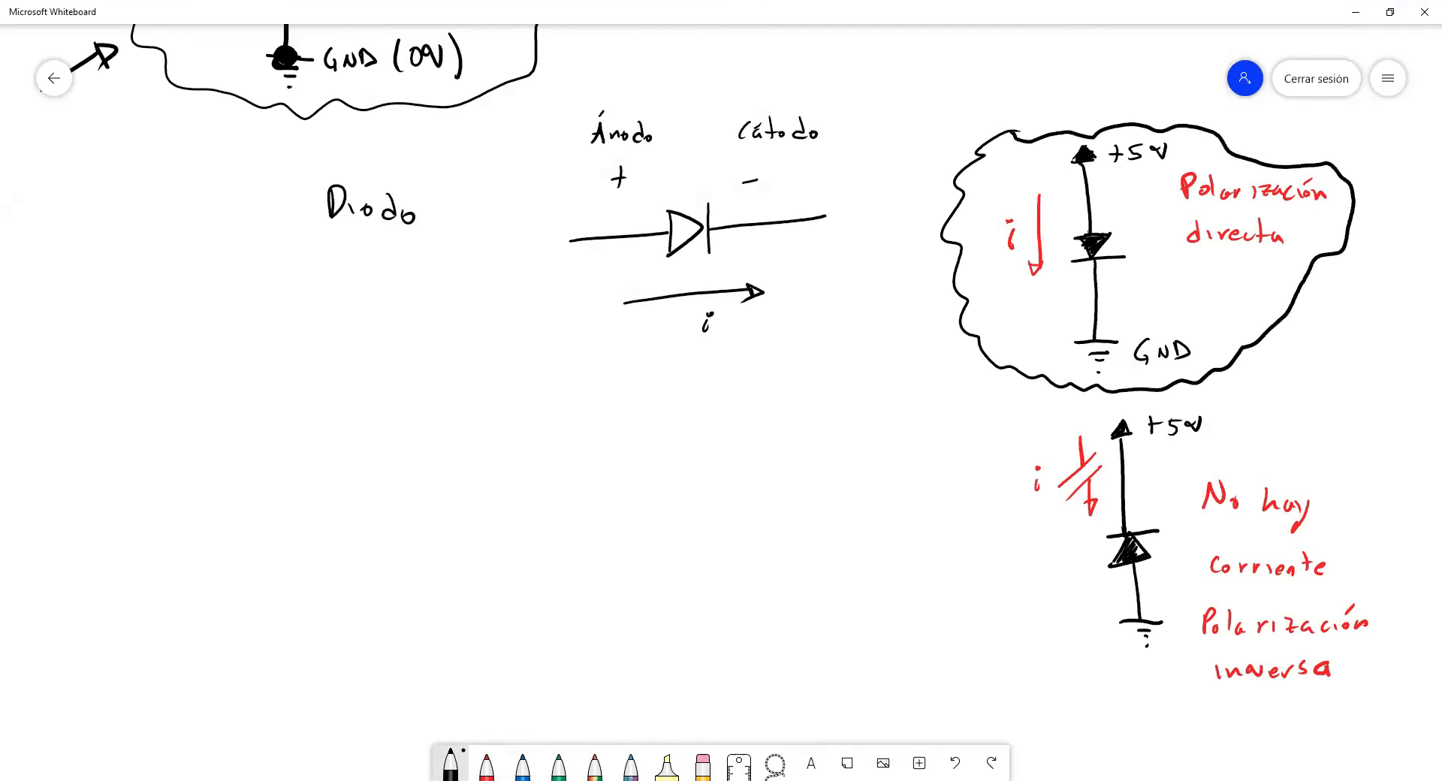
Mark + and − at the diode terminals in both bias circuits and label the lower circuit's ground GND.
left_click_drag(1112, 198, 1115, 215)
left_click_drag(1109, 205, 1123, 202)
left_click_drag(1118, 271, 1131, 271)
left_click_drag(1137, 503, 1143, 507)
left_click_drag(1151, 572, 1164, 572)
mouse_move(1130, 659)
left_mouse_down()
mouse_move(1126, 672)
mouse_move(1160, 658)
mouse_move(1162, 674)
left_mouse_up()
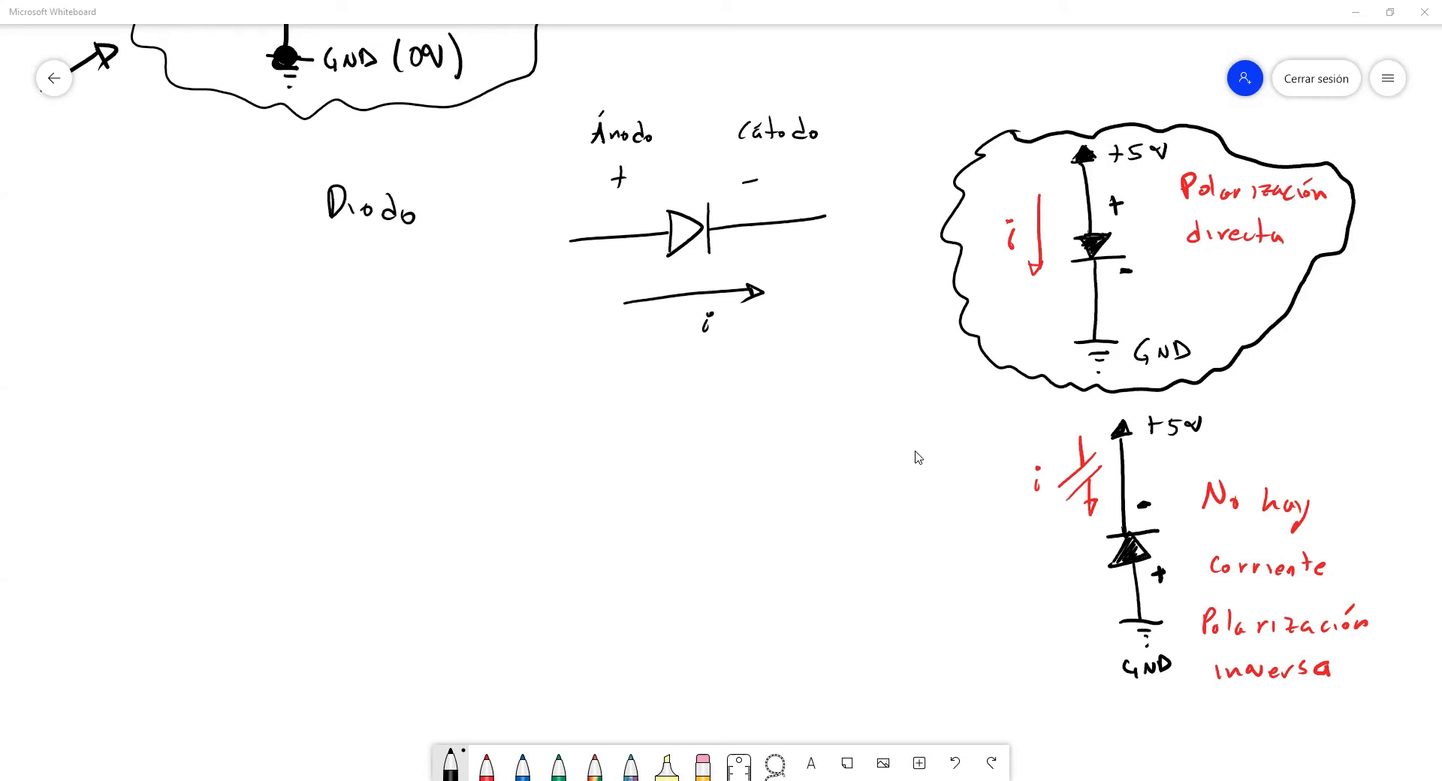
Draw a pair of crossing graph axes under the Diodo heading and label the horizontal axis Voltaje.
left_click_drag(406, 334, 419, 591)
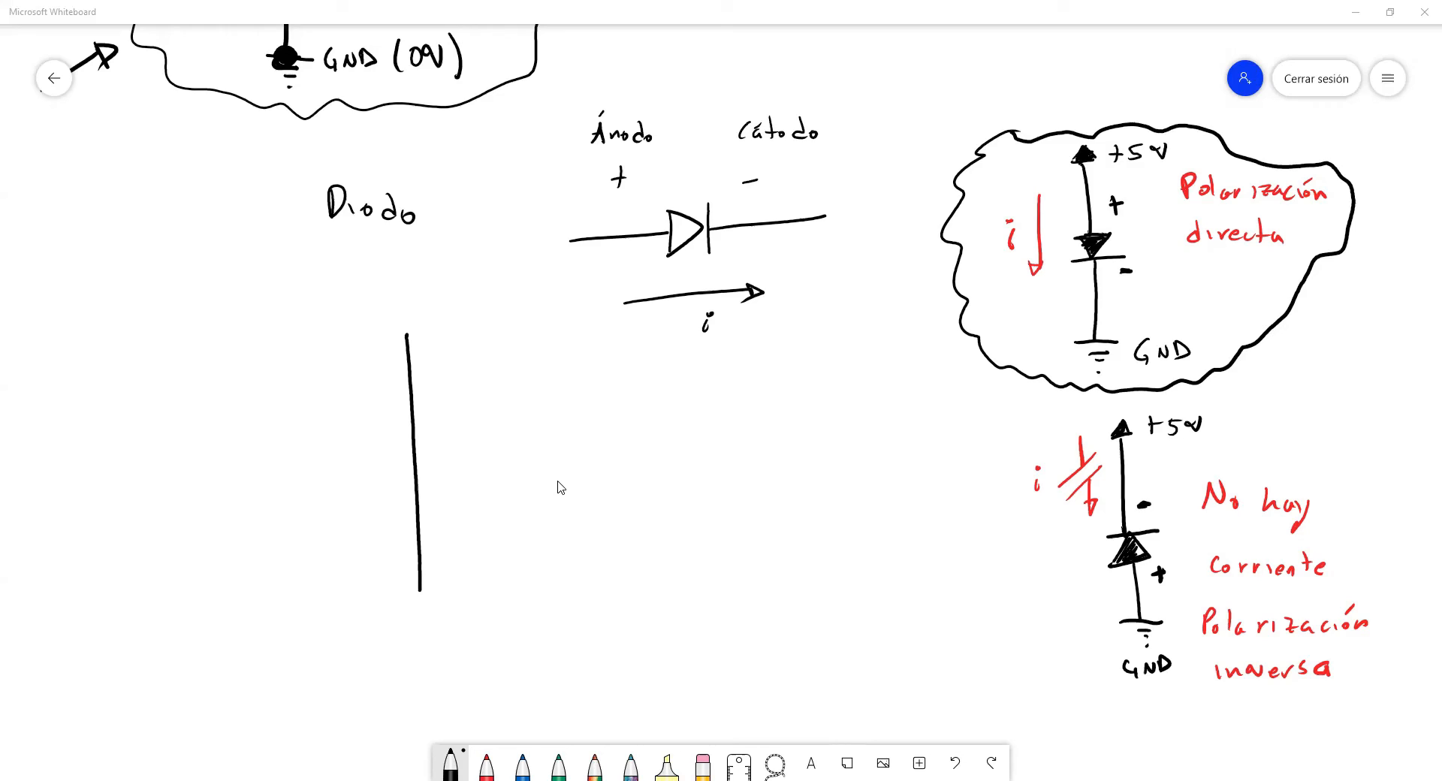
mouse_move(241, 482)
left_mouse_down()
mouse_move(598, 467)
mouse_move(636, 452)
mouse_move(665, 469)
left_mouse_up()
mouse_move(678, 451)
left_mouse_down()
mouse_move(678, 471)
mouse_move(687, 461)
left_mouse_up()
left_click_drag(683, 466, 697, 485)
left_click_drag(713, 472, 721, 475)
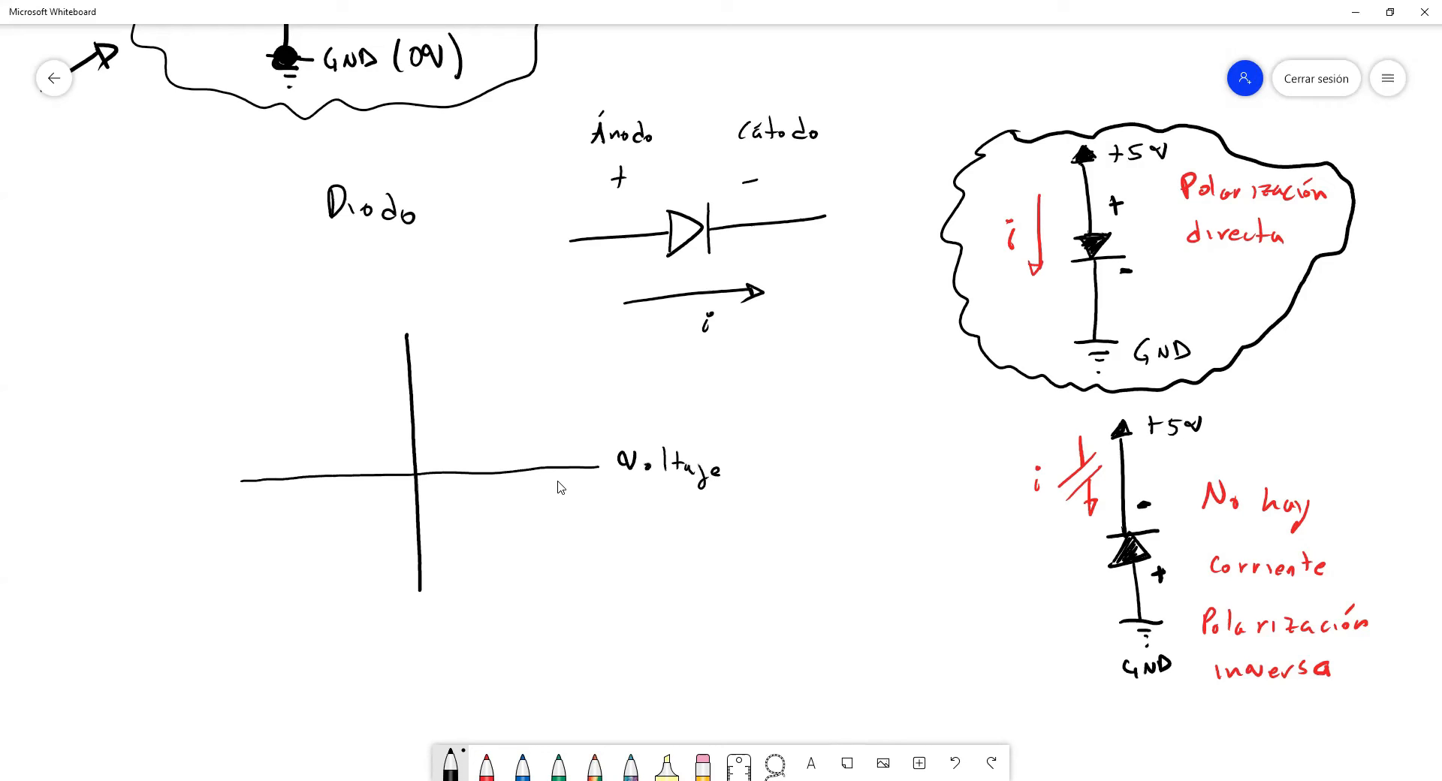
Write the label Corriente above the vertical axis of the graph.
left_click_drag(404, 282, 400, 301)
left_click_drag(410, 294, 441, 290)
left_click_drag(446, 290, 459, 292)
left_click_drag(462, 300, 482, 297)
left_click_drag(473, 289, 500, 297)
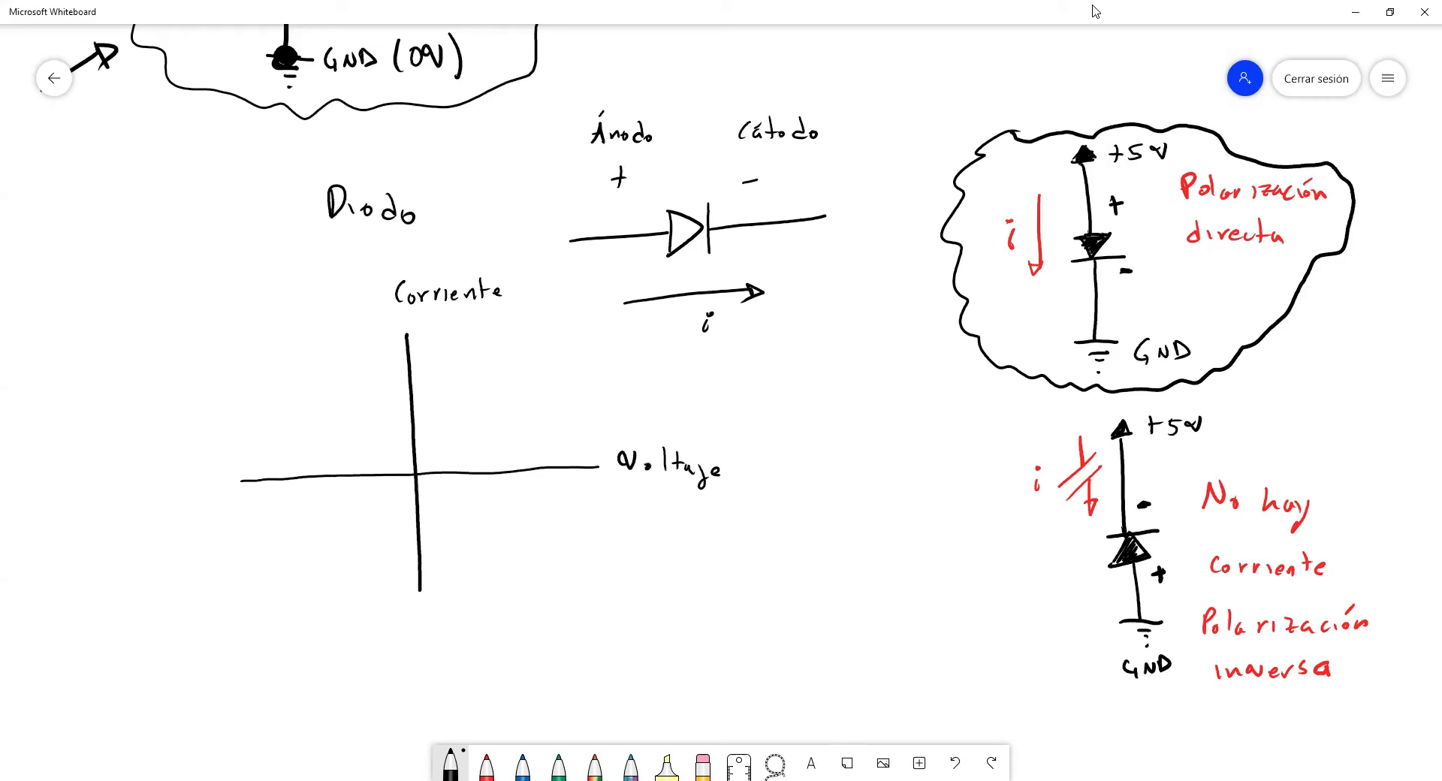
Trace the ideal diode curve in blue along the negative voltage axis to the origin and straight up the current axis.
left_click(522, 764)
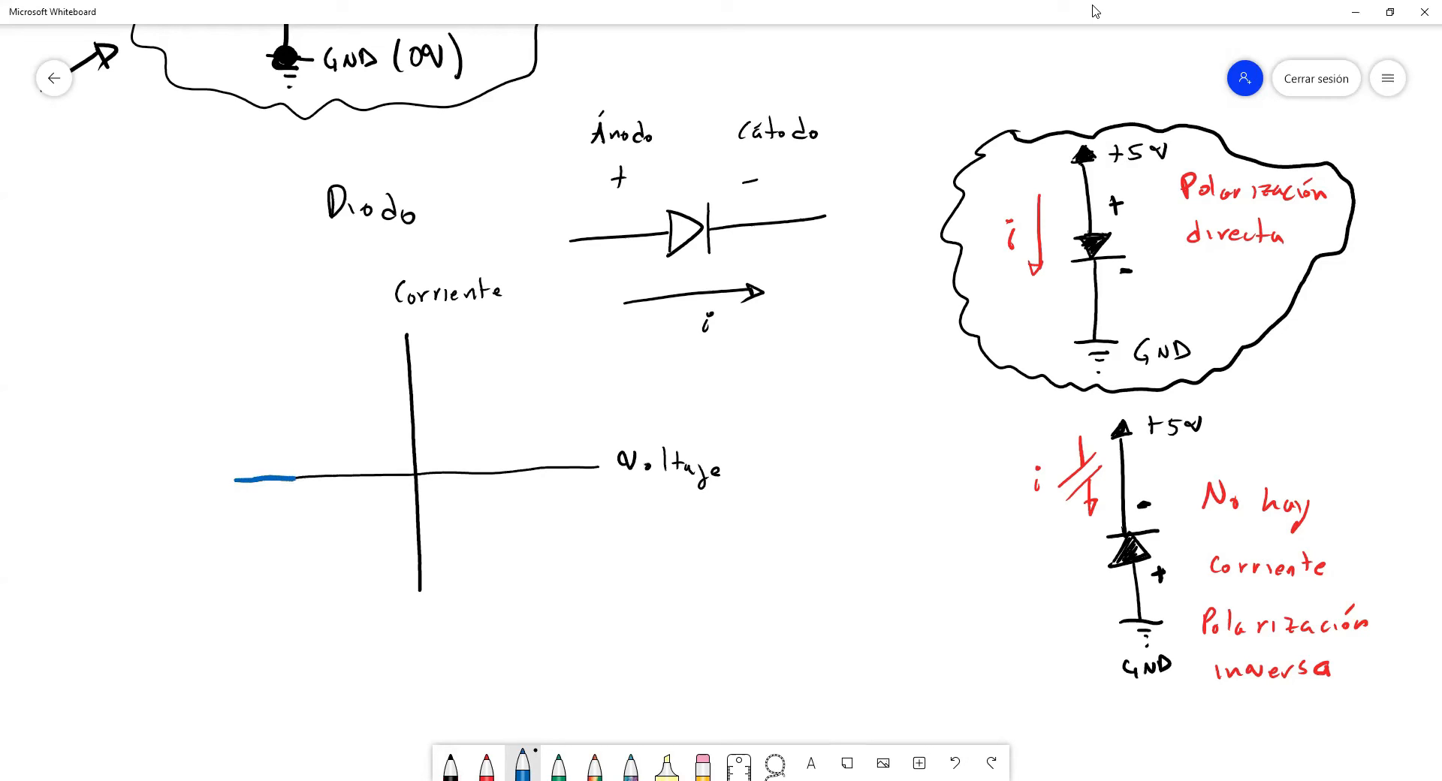
left_click_drag(316, 477, 386, 474)
left_click_drag(415, 474, 411, 338)
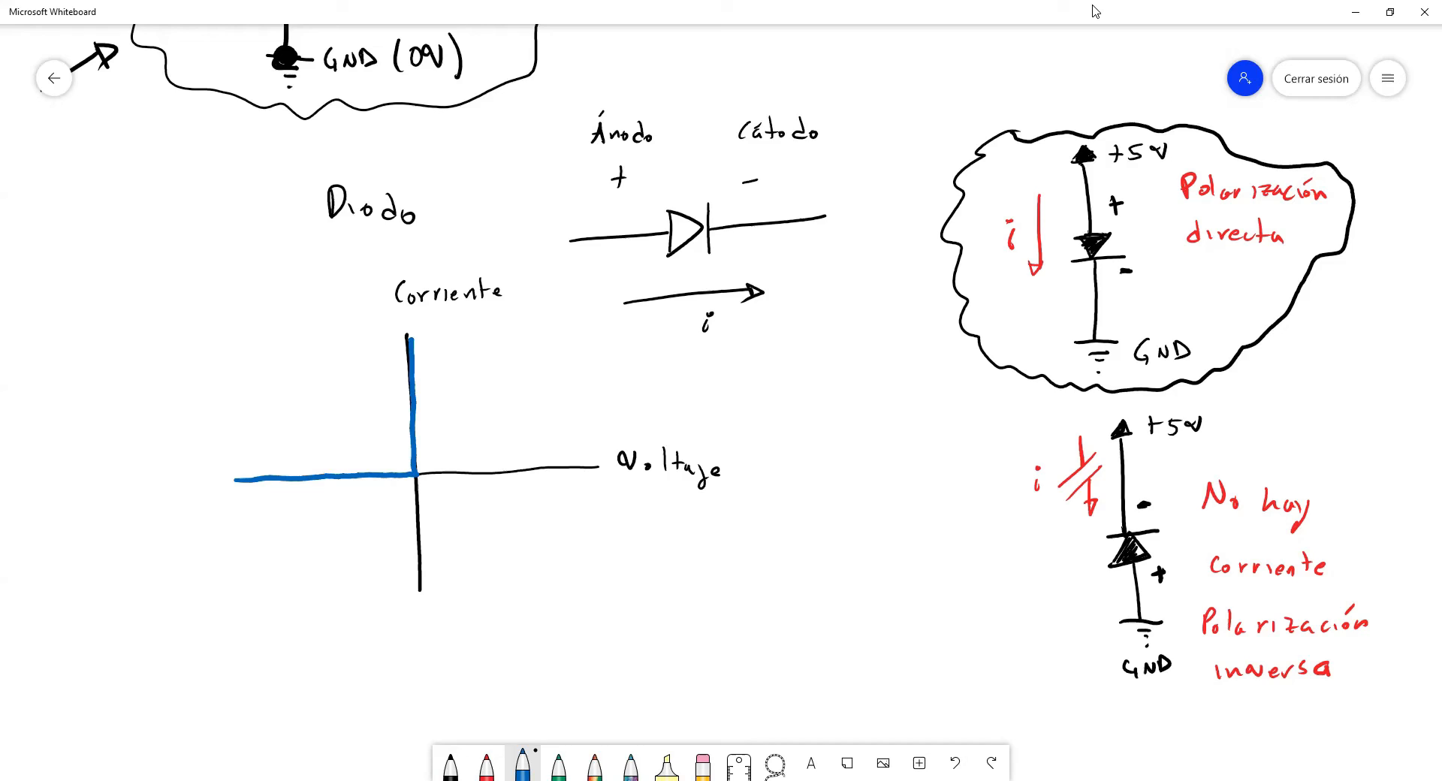
Write the title "Diodo ideal." in black beside the graph.
left_click(451, 763)
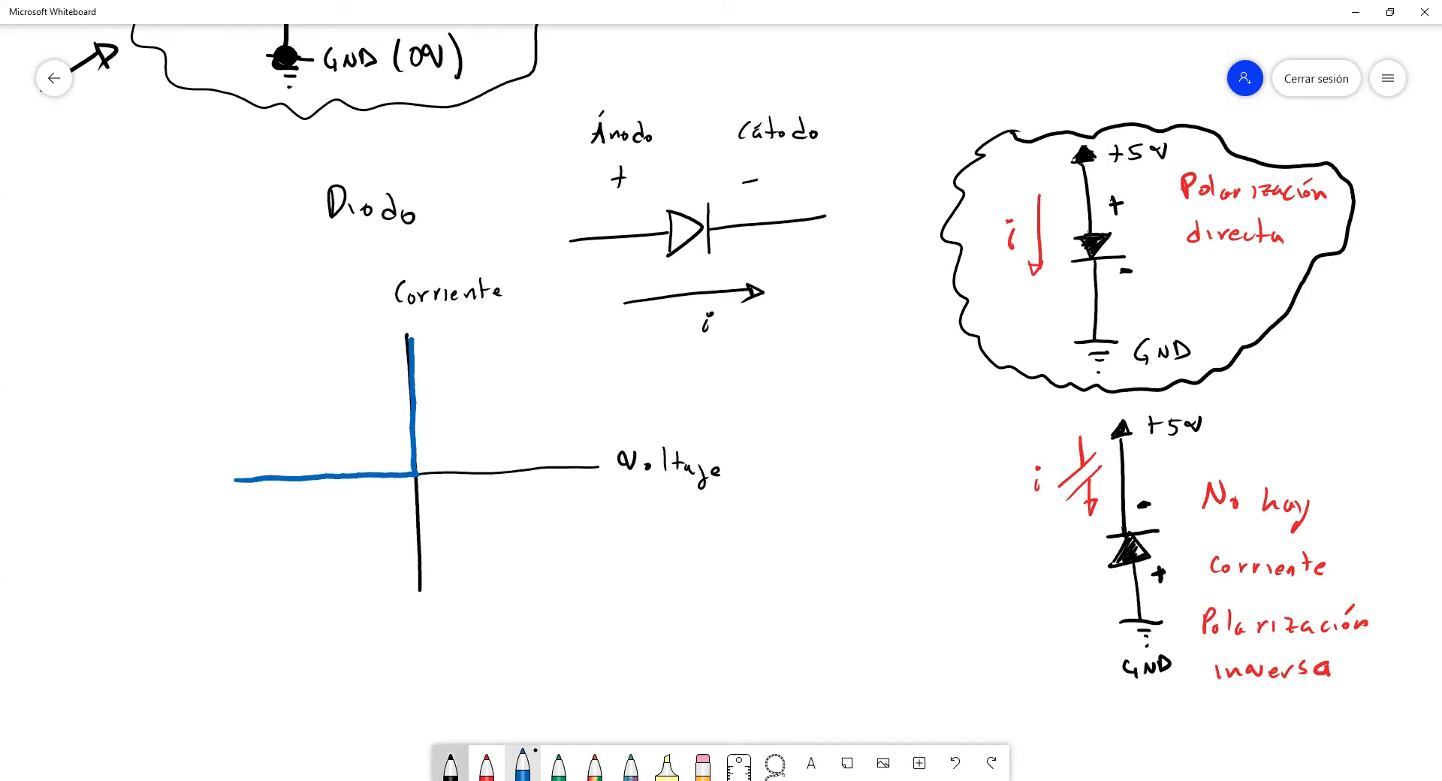
mouse_move(551, 367)
left_mouse_down()
mouse_move(561, 346)
mouse_move(553, 366)
mouse_move(573, 365)
left_mouse_up()
left_click_drag(582, 358, 580, 361)
left_click_drag(597, 344, 590, 365)
left_click_drag(610, 359, 637, 365)
left_click_drag(652, 344, 647, 365)
left_click_drag(662, 361, 680, 366)
left_click_drag(689, 339, 694, 368)
left_click(701, 368)
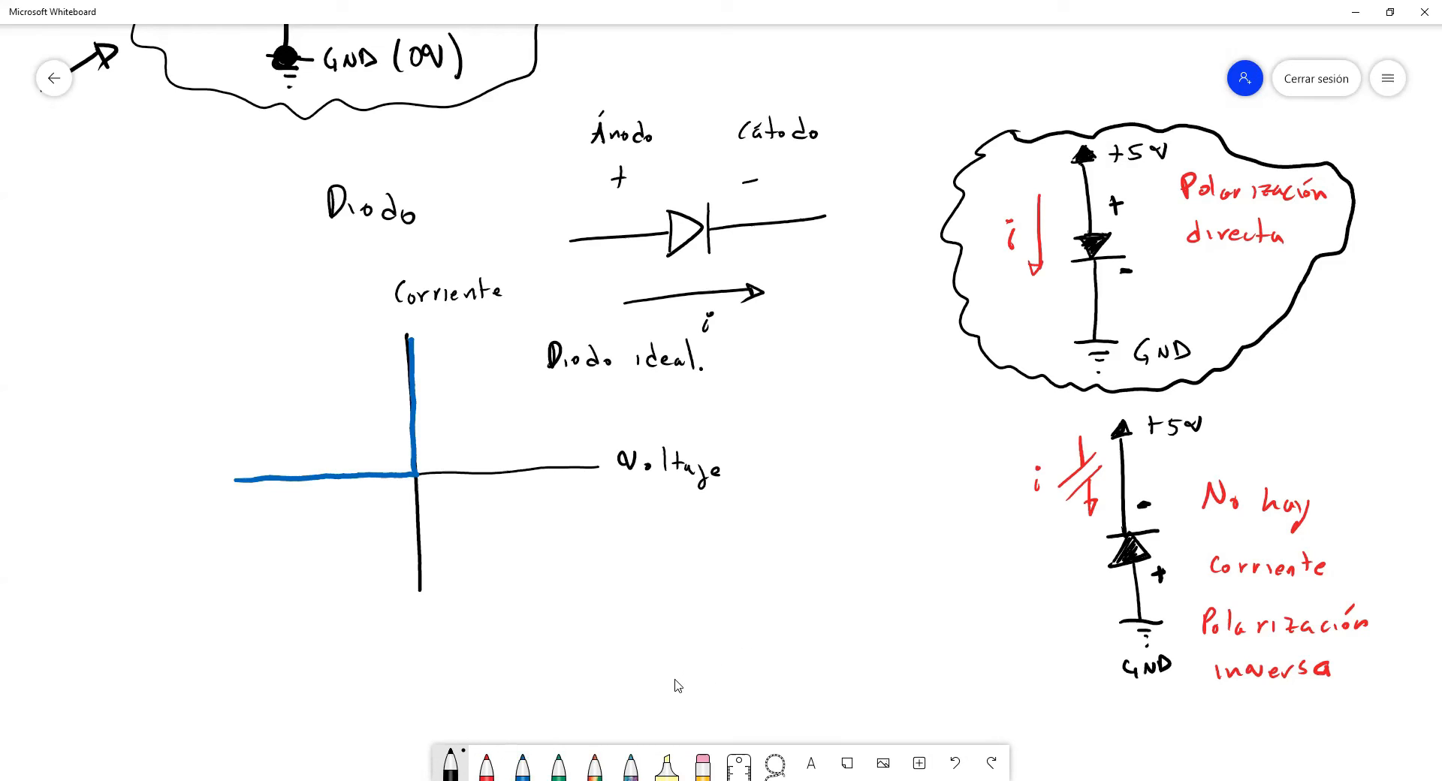
In the empty area below the graph, draw a battery symbol with its upper lead and label it +5V.
scroll(713, 646, "down", 2)
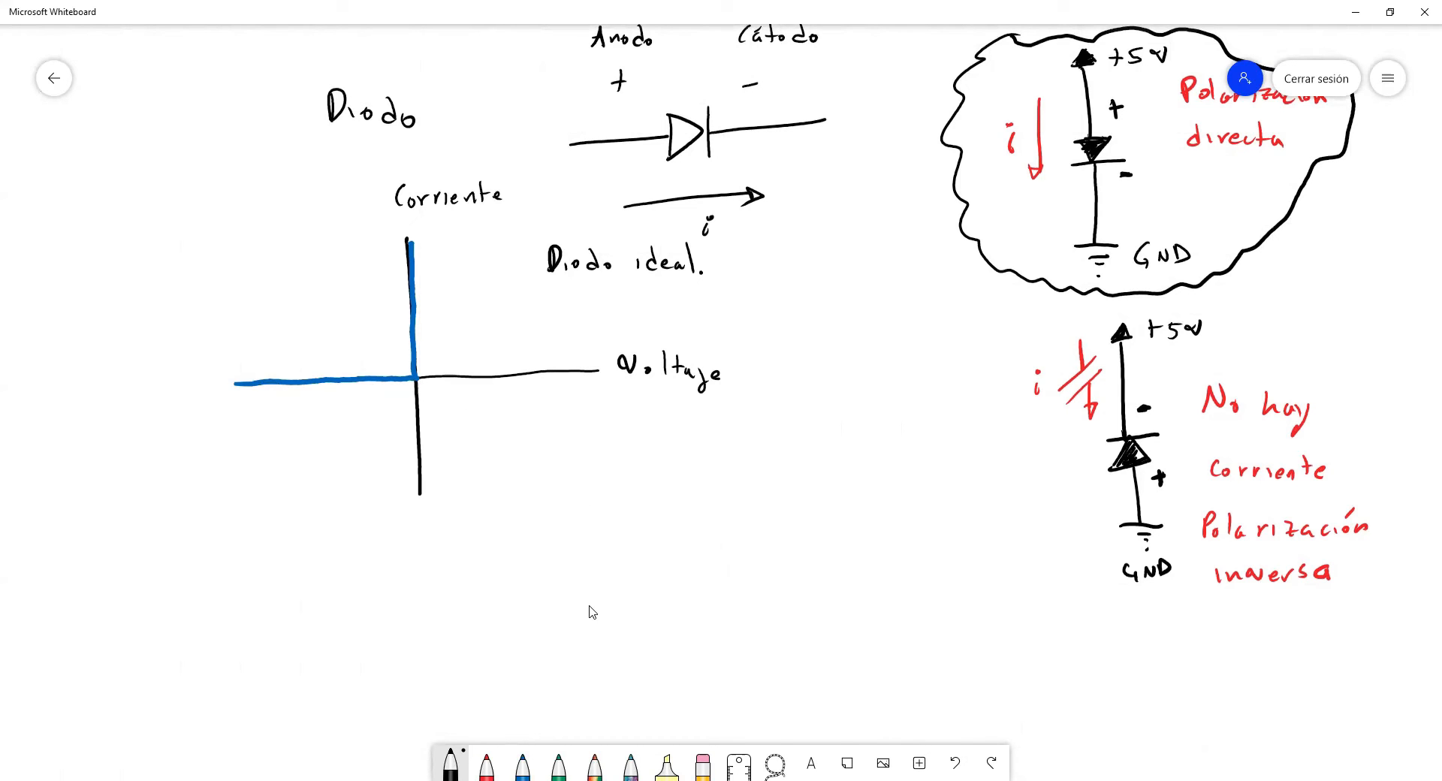
scroll(586, 589, "down", 2)
scroll(598, 507, "down", 5)
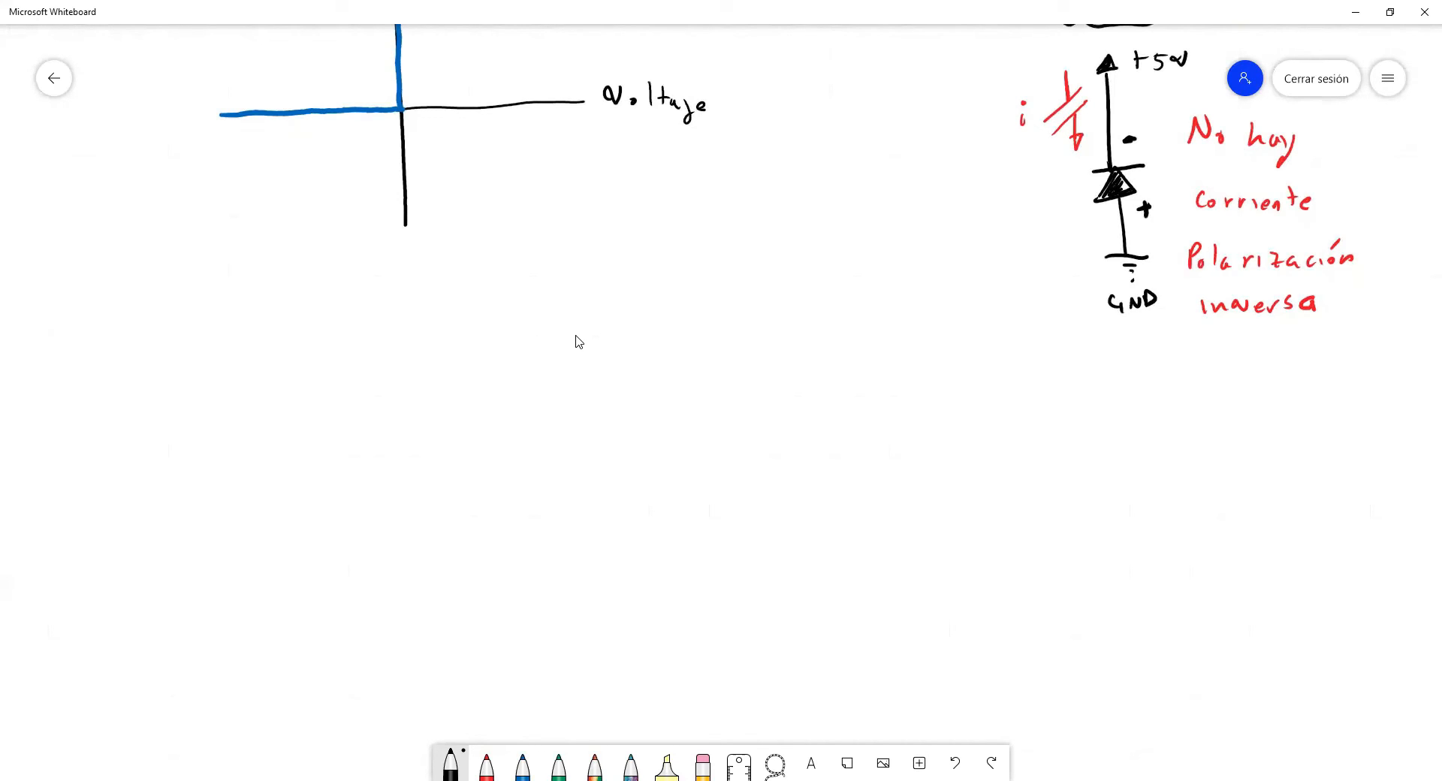
mouse_move(225, 371)
left_mouse_down()
mouse_move(274, 373)
mouse_move(256, 310)
left_mouse_up()
mouse_move(185, 338)
left_mouse_down()
mouse_move(184, 359)
mouse_move(193, 347)
left_mouse_up()
mouse_move(205, 338)
left_mouse_down()
mouse_move(201, 354)
mouse_move(215, 335)
left_mouse_up()
left_click_drag(219, 335, 233, 336)
Complete the battery circuit with a series diode and a resistor, marking + and − at the diode's terminals.
mouse_move(245, 392)
left_mouse_down()
mouse_move(264, 389)
mouse_move(257, 453)
mouse_move(302, 466)
left_mouse_up()
mouse_move(258, 307)
left_mouse_down()
mouse_move(334, 307)
mouse_move(336, 329)
left_mouse_up()
mouse_move(357, 289)
left_mouse_down()
mouse_move(360, 336)
mouse_move(434, 311)
left_mouse_up()
left_click_drag(307, 465, 433, 468)
left_click_drag(321, 269, 321, 288)
mouse_move(314, 277)
left_mouse_down()
mouse_move(391, 277)
mouse_move(450, 317)
mouse_move(429, 472)
left_mouse_up()
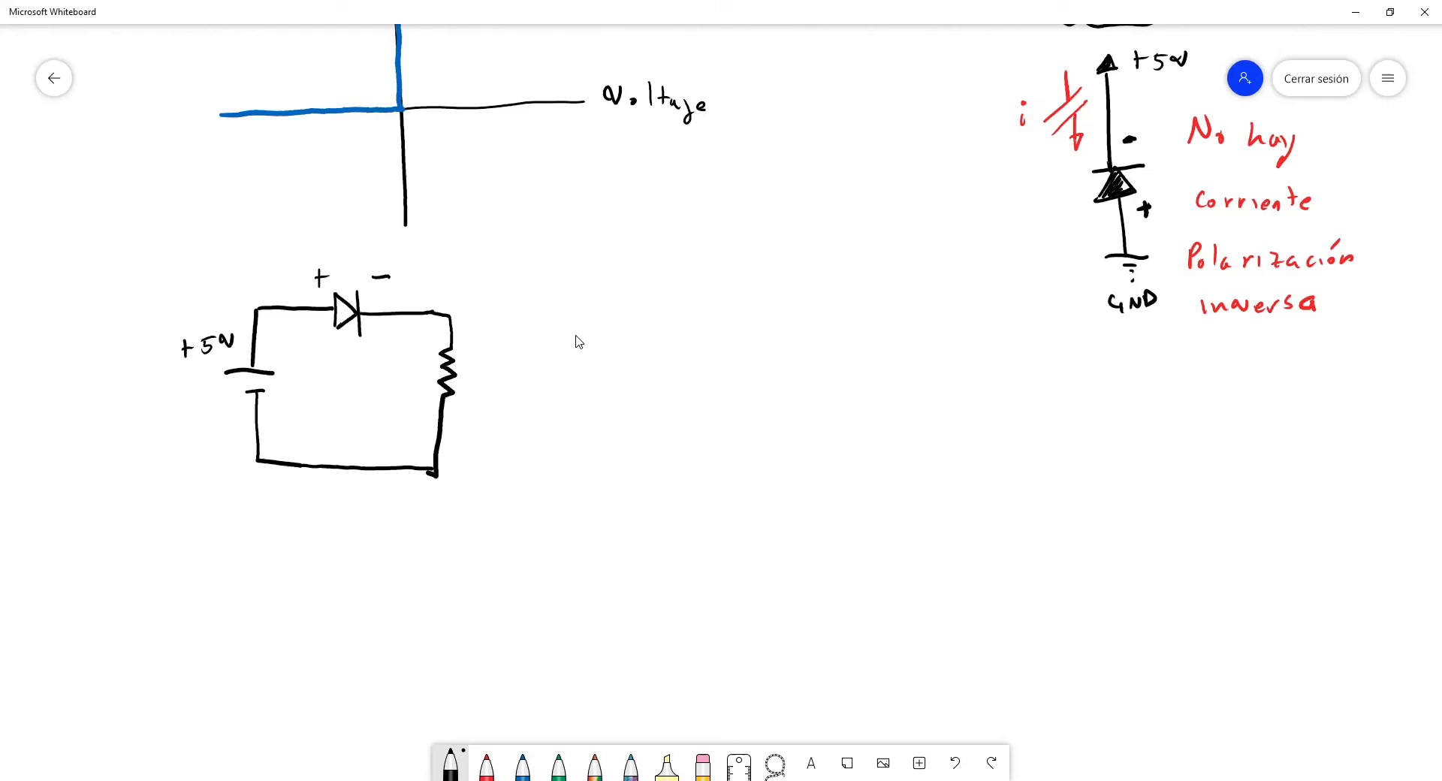
Label the resistor R, thicken the battery's negative plate and add a ground symbol labelled GND to the bottom wire.
mouse_move(472, 361)
left_mouse_down()
mouse_move(473, 385)
mouse_move(491, 382)
left_mouse_up()
left_click_drag(250, 391, 264, 392)
mouse_move(299, 466)
left_mouse_down()
mouse_move(299, 493)
mouse_move(327, 492)
mouse_move(315, 499)
left_mouse_up()
mouse_move(306, 504)
left_mouse_down()
mouse_move(362, 515)
mouse_move(365, 497)
left_mouse_up()
left_click_drag(372, 497, 374, 514)
left_click(300, 463)
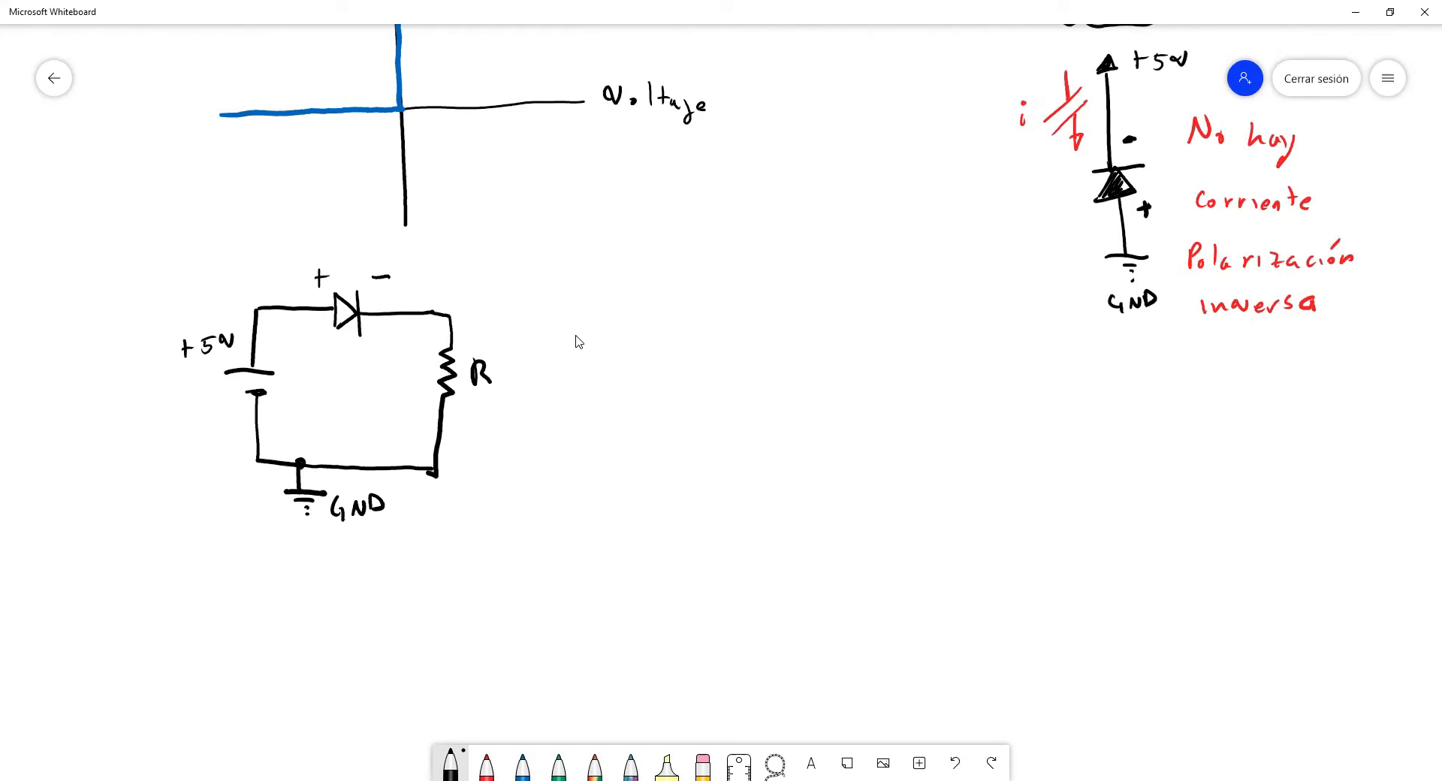
Mark the nodes on both sides of the diode with dots and write 5V − 0.7V above the output node.
left_click(261, 305)
left_click(423, 312)
left_click_drag(427, 257, 428, 270)
mouse_move(424, 250)
left_mouse_down()
mouse_move(450, 265)
mouse_move(458, 253)
mouse_move(527, 248)
mouse_move(522, 266)
mouse_move(558, 250)
left_mouse_up()
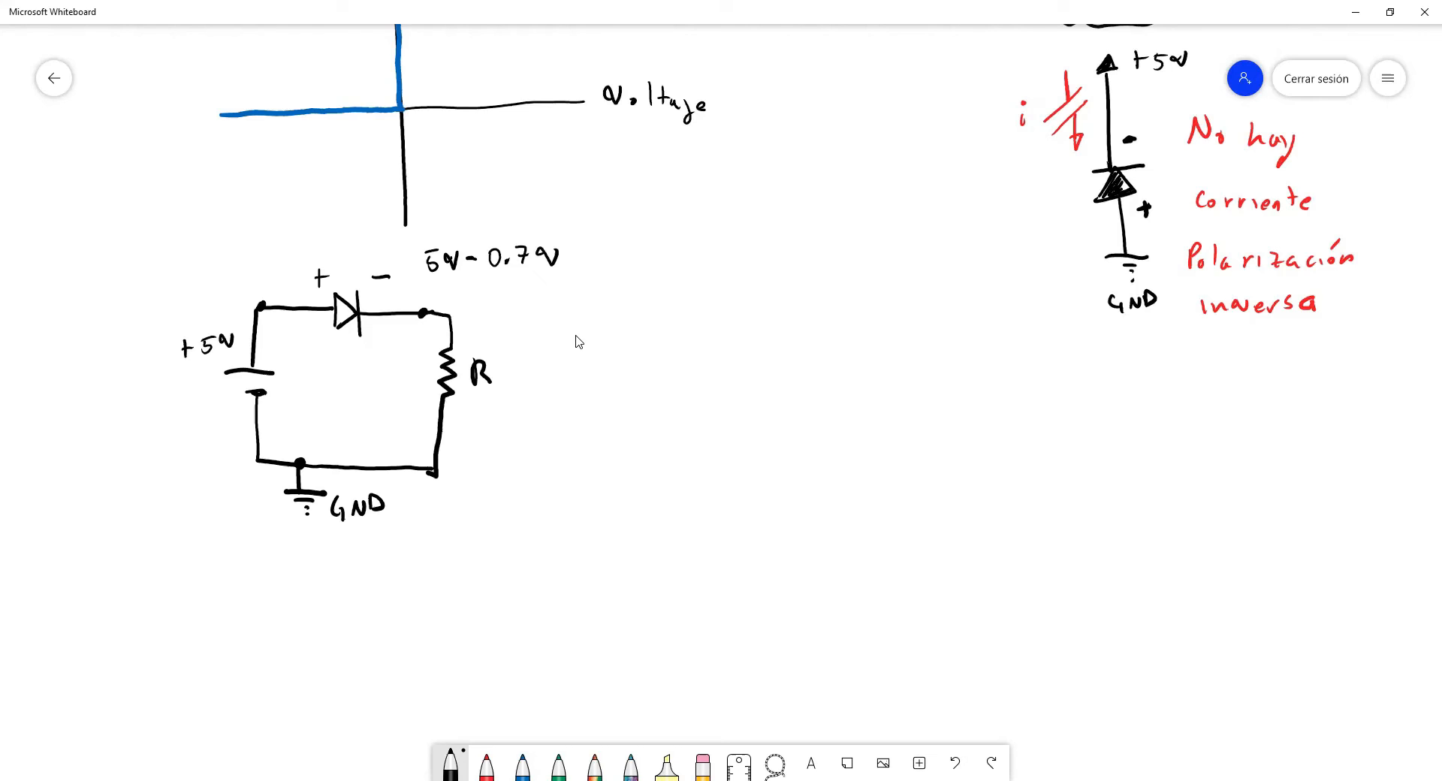
Complete the expression with = 4.3V and mark the nodes at both ends of the resistor branch.
left_click_drag(573, 262, 590, 253)
left_click(425, 313)
left_click(412, 470)
left_click_drag(614, 242, 627, 256)
mouse_move(622, 241)
left_mouse_down()
mouse_move(622, 264)
mouse_move(689, 244)
left_mouse_up()
left_click(642, 262)
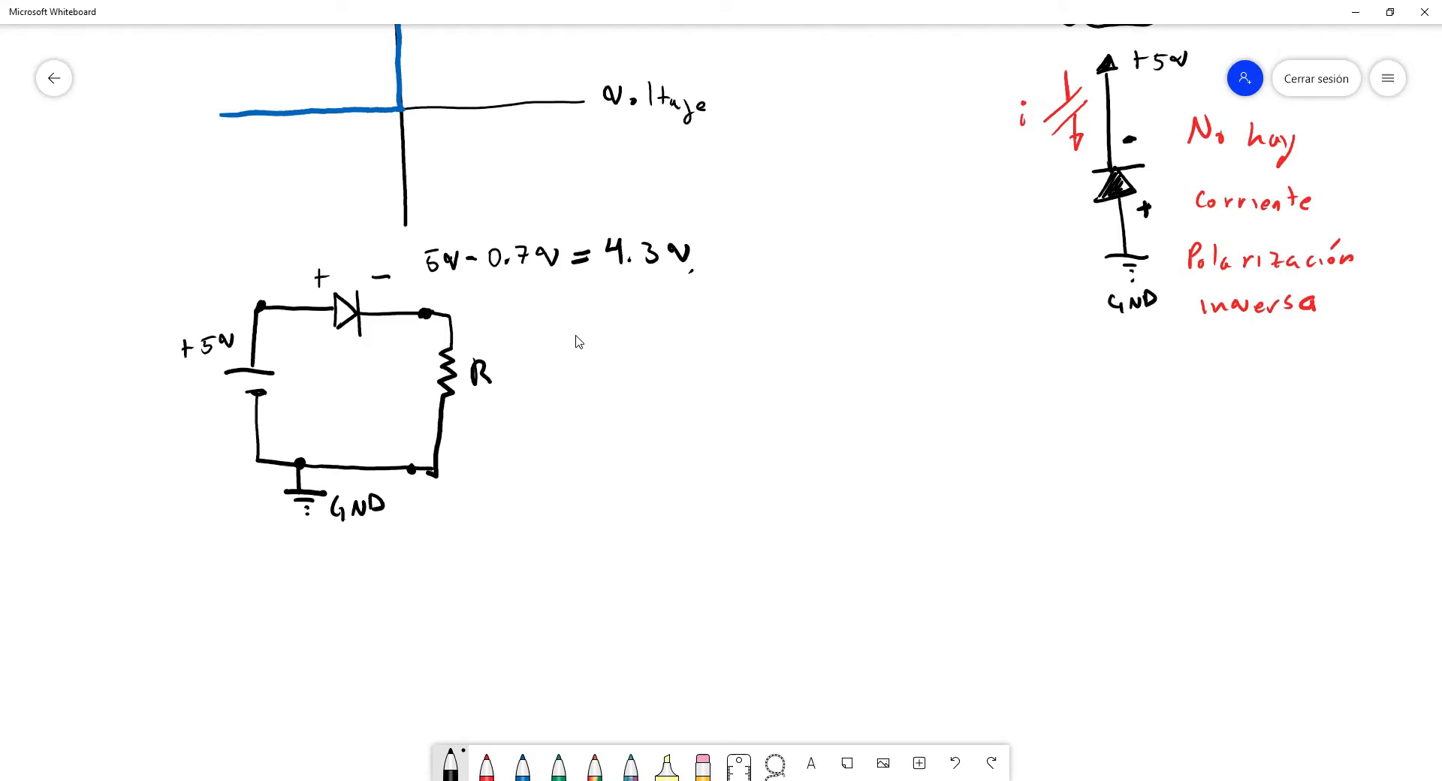
Start a second circuit beside the first with a battery labelled +5V, its leads and a ground symbol labelled GND.
left_click_drag(727, 453, 817, 454)
mouse_move(769, 396)
left_mouse_down()
mouse_move(787, 467)
mouse_move(774, 534)
mouse_move(860, 549)
left_mouse_up()
mouse_move(673, 427)
left_mouse_down()
mouse_move(679, 462)
mouse_move(693, 429)
left_mouse_up()
mouse_move(705, 433)
left_mouse_down()
mouse_move(713, 445)
mouse_move(724, 434)
left_mouse_up()
left_click_drag(638, 447, 639, 467)
left_click_drag(631, 457, 646, 456)
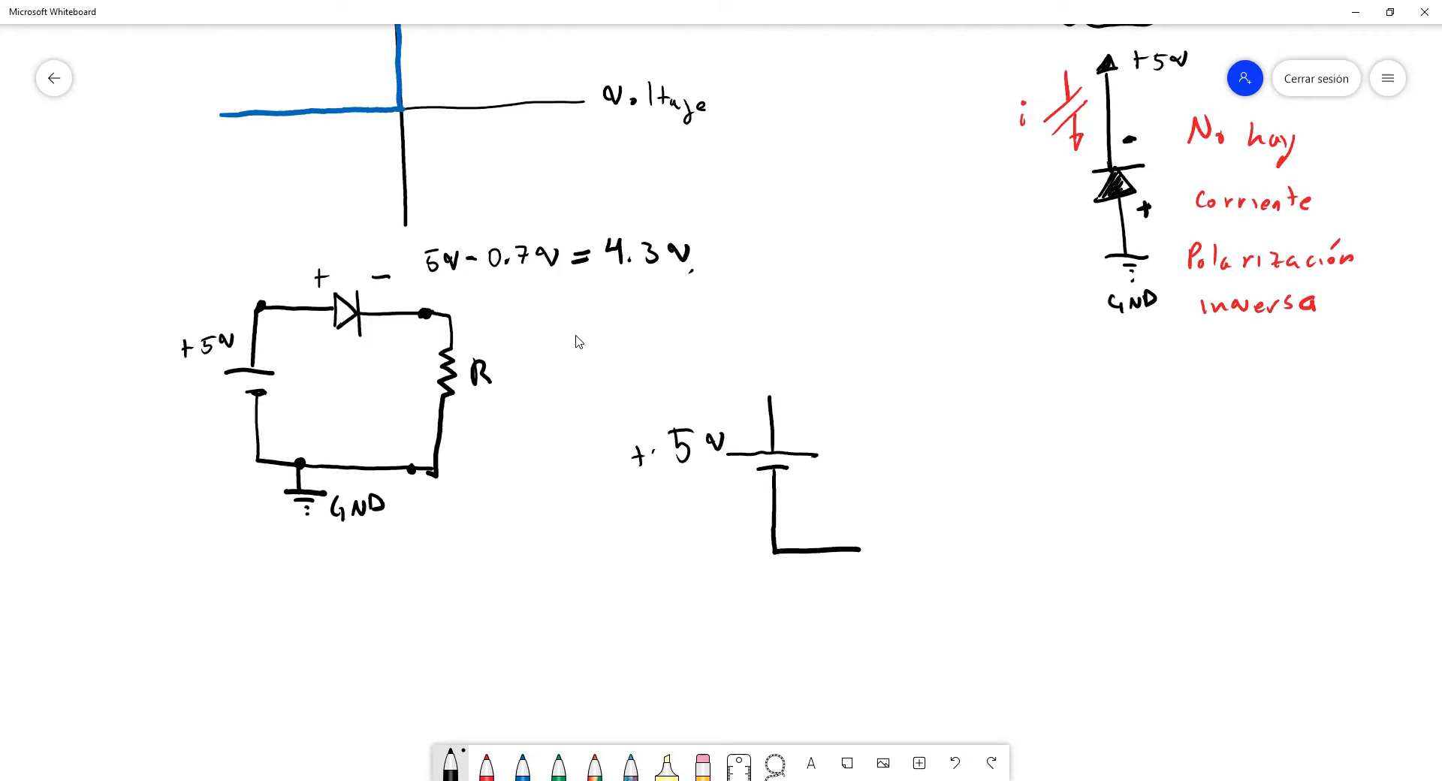
mouse_move(839, 552)
left_mouse_down()
mouse_move(839, 584)
mouse_move(861, 578)
mouse_move(819, 579)
left_mouse_up()
mouse_move(892, 571)
left_mouse_down()
mouse_move(880, 586)
mouse_move(896, 583)
left_mouse_up()
mouse_move(902, 592)
left_mouse_down()
mouse_move(917, 573)
mouse_move(927, 591)
left_mouse_up()
Draw three diodes in series from the battery's positive side and close the loop through a resistor labelled R.
left_click_drag(771, 396, 829, 398)
mouse_move(828, 376)
left_mouse_down()
mouse_move(849, 387)
mouse_move(831, 396)
left_mouse_up()
mouse_move(849, 373)
left_mouse_down()
mouse_move(851, 404)
mouse_move(920, 391)
left_mouse_up()
mouse_move(920, 378)
left_mouse_down()
mouse_move(921, 405)
mouse_move(941, 391)
left_mouse_up()
mouse_move(941, 391)
left_mouse_down()
mouse_move(923, 403)
mouse_move(1006, 388)
mouse_move(1005, 403)
left_mouse_up()
mouse_move(1006, 378)
left_mouse_down()
mouse_move(1023, 390)
mouse_move(1007, 403)
left_mouse_up()
mouse_move(1025, 370)
left_mouse_down()
mouse_move(1026, 404)
mouse_move(1084, 389)
left_mouse_up()
left_click_drag(858, 549, 1105, 527)
left_click_drag(1089, 390, 1104, 528)
mouse_move(1126, 430)
left_mouse_down()
mouse_move(1127, 449)
mouse_move(1149, 455)
left_mouse_up()
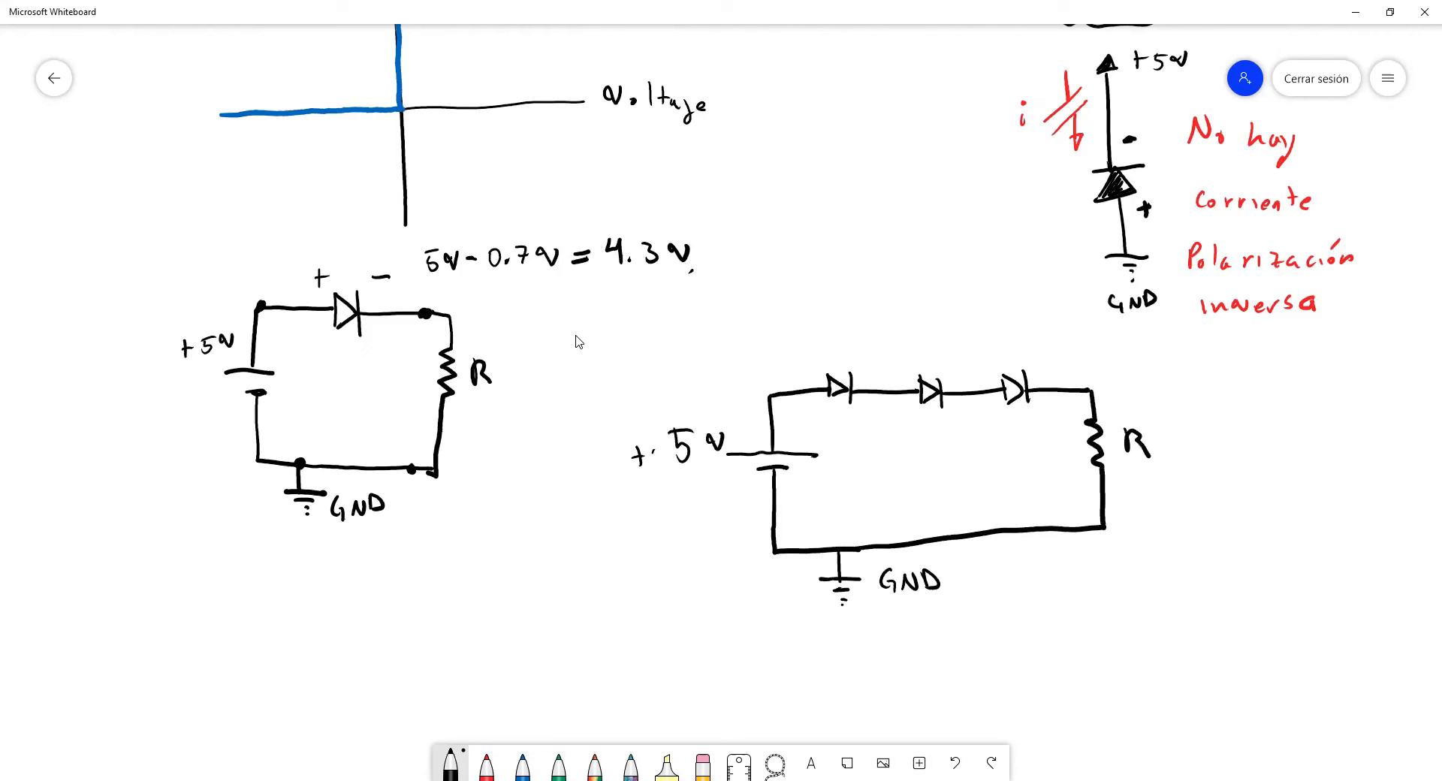
Write 0.7V above each of the three series diodes.
mouse_move(828, 333)
left_mouse_down()
mouse_move(860, 350)
mouse_move(869, 330)
mouse_move(919, 331)
mouse_move(943, 349)
mouse_move(967, 330)
mouse_move(1027, 350)
mouse_move(1055, 331)
left_mouse_up()
left_click(1015, 346)
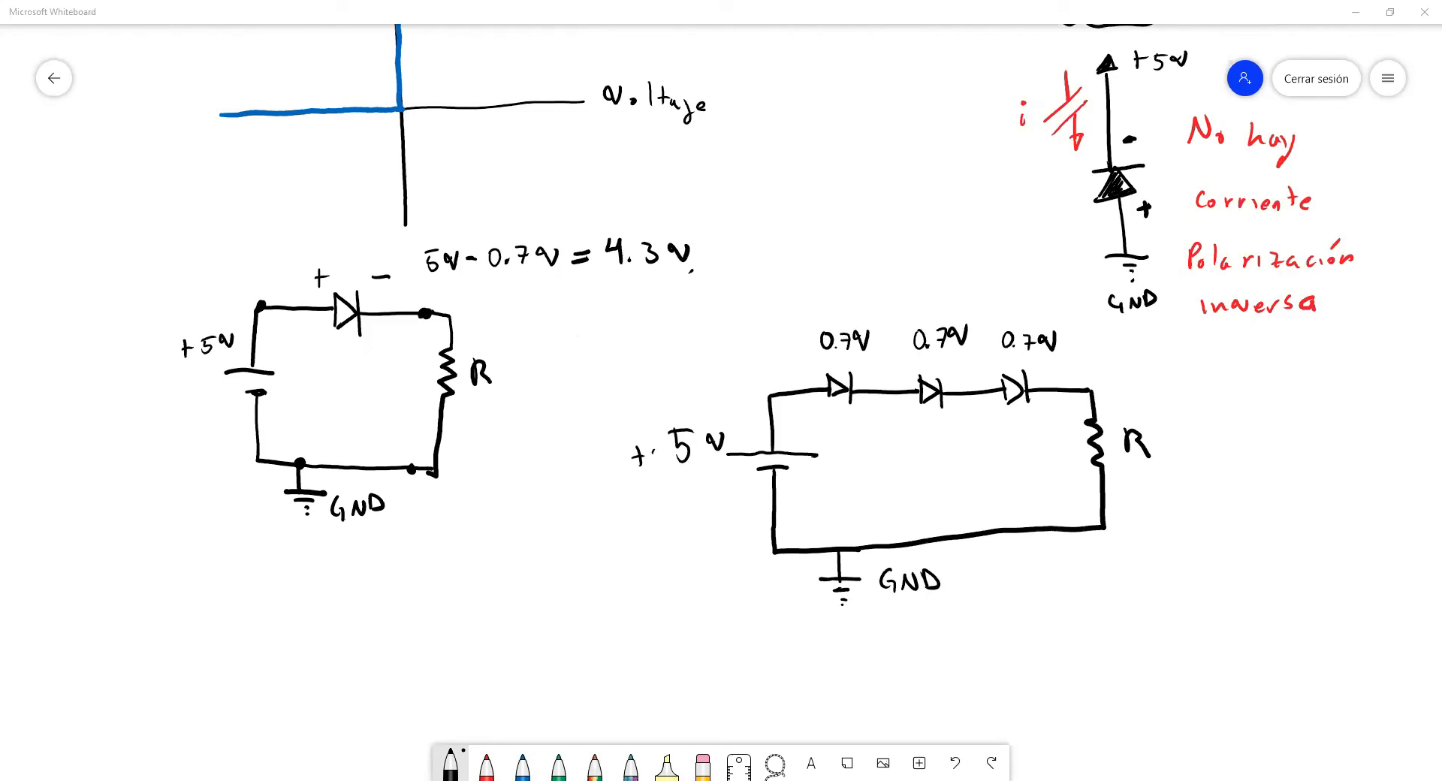
left_click(904, 15)
Mark the nodes at both ends of the resistor and annotate the upper one Va = 5V − 2.1V = 2.9V.
left_click(1093, 385)
left_click(1103, 528)
mouse_move(1094, 388)
left_mouse_down()
mouse_move(1163, 347)
mouse_move(1181, 377)
mouse_move(1199, 359)
left_mouse_up()
mouse_move(1186, 365)
left_mouse_down()
mouse_move(1232, 348)
mouse_move(1215, 369)
mouse_move(1256, 350)
mouse_move(1305, 369)
left_mouse_up()
mouse_move(1311, 354)
left_mouse_down()
mouse_move(1315, 370)
mouse_move(1345, 350)
mouse_move(1368, 358)
left_mouse_up()
left_click_drag(1377, 353, 1391, 367)
left_click_drag(1398, 364, 1429, 349)
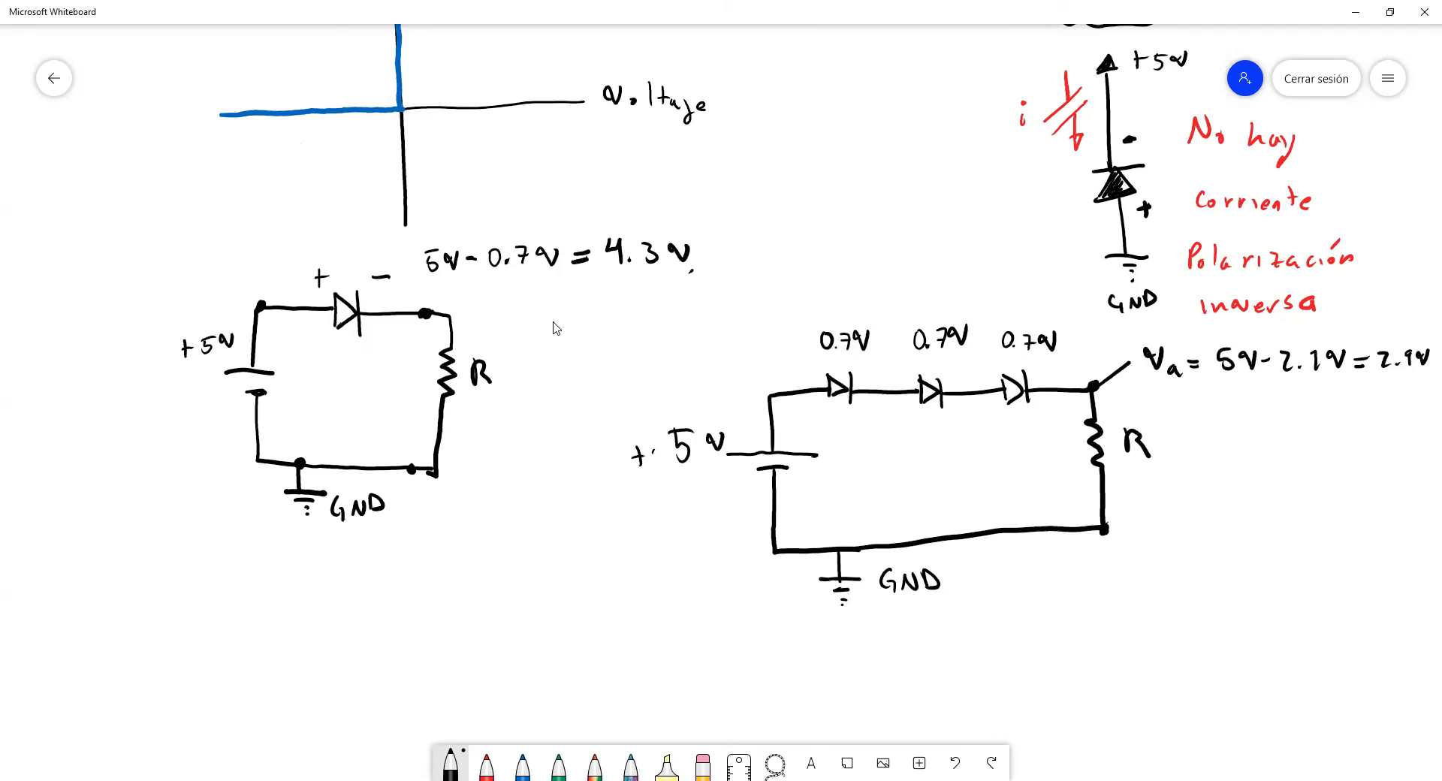
Draw a new pair of graph axes below the two circuits and label the horizontal axis Voltaje.
scroll(598, 541, "down", 3)
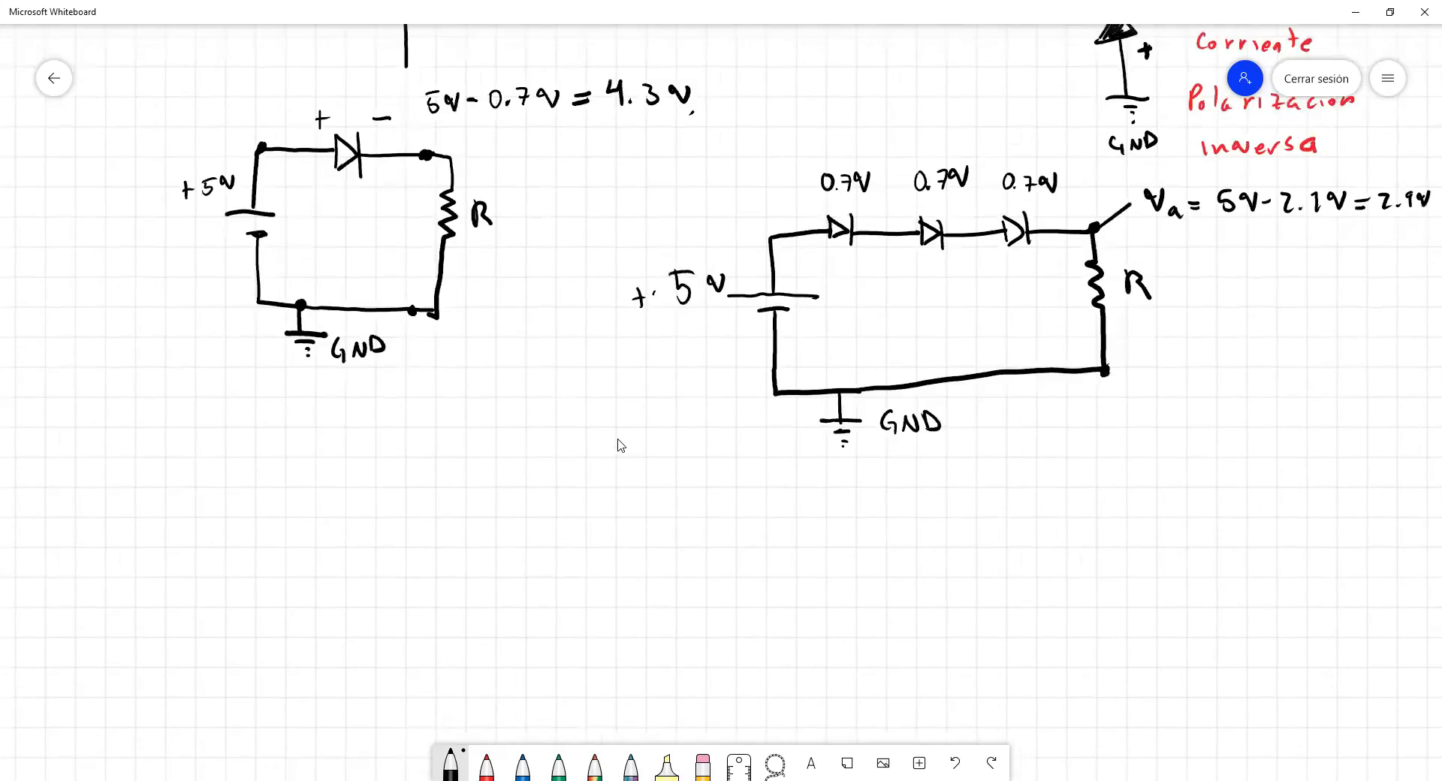
scroll(620, 445, "down", 1)
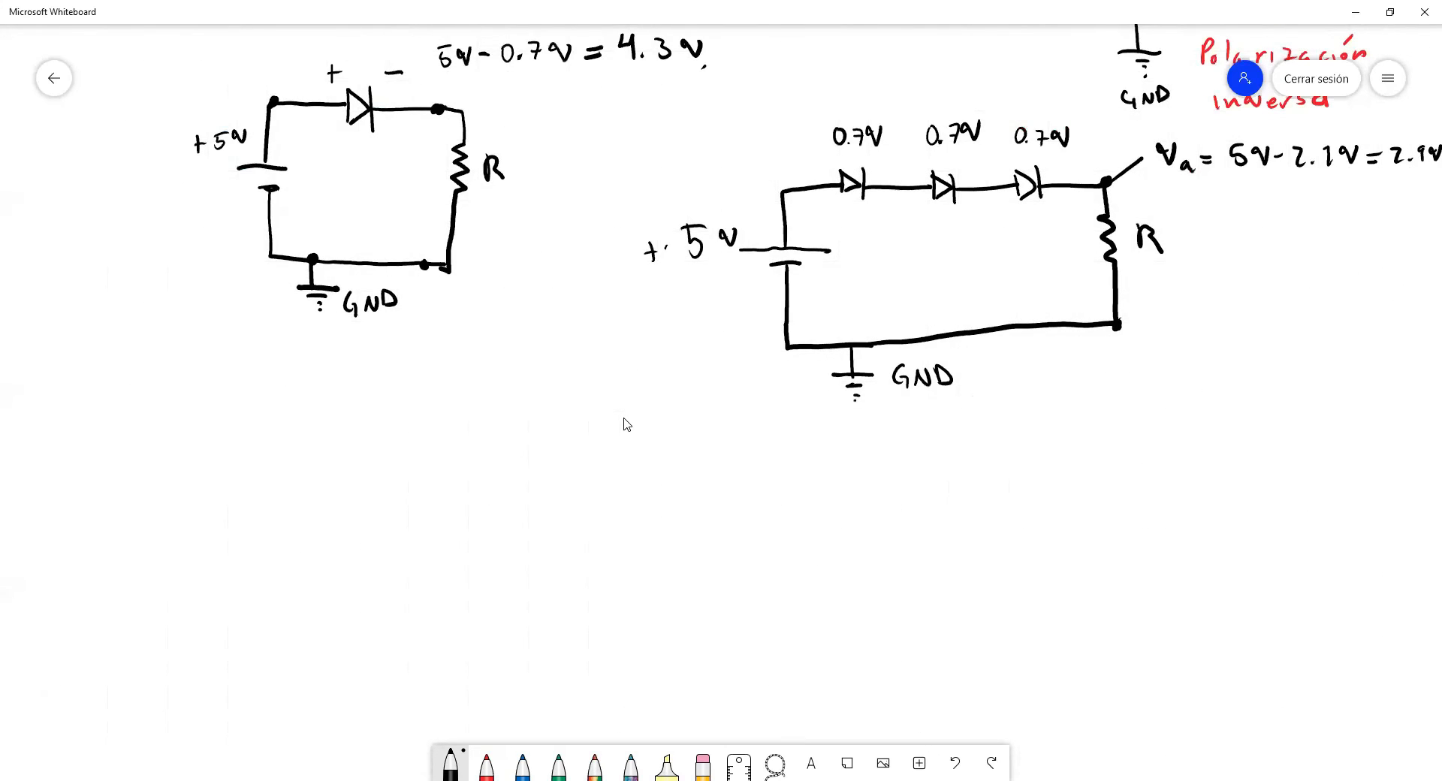
left_click_drag(458, 380, 477, 597)
left_click_drag(319, 520, 629, 510)
left_click_drag(634, 504, 674, 510)
left_click_drag(669, 501, 691, 523)
left_click_drag(696, 507, 707, 504)
Label the new graph's vertical axis Corriente and add a 0.7V tick on the horizontal axis.
left_click_drag(482, 351, 476, 367)
left_click_drag(484, 360, 518, 358)
left_click_drag(526, 356, 537, 367)
left_click_drag(539, 367, 559, 367)
left_click_drag(560, 359, 581, 364)
left_click_drag(506, 497, 510, 526)
mouse_move(513, 540)
left_mouse_down()
mouse_move(509, 554)
mouse_move(518, 539)
left_mouse_up()
left_click_drag(528, 551, 574, 535)
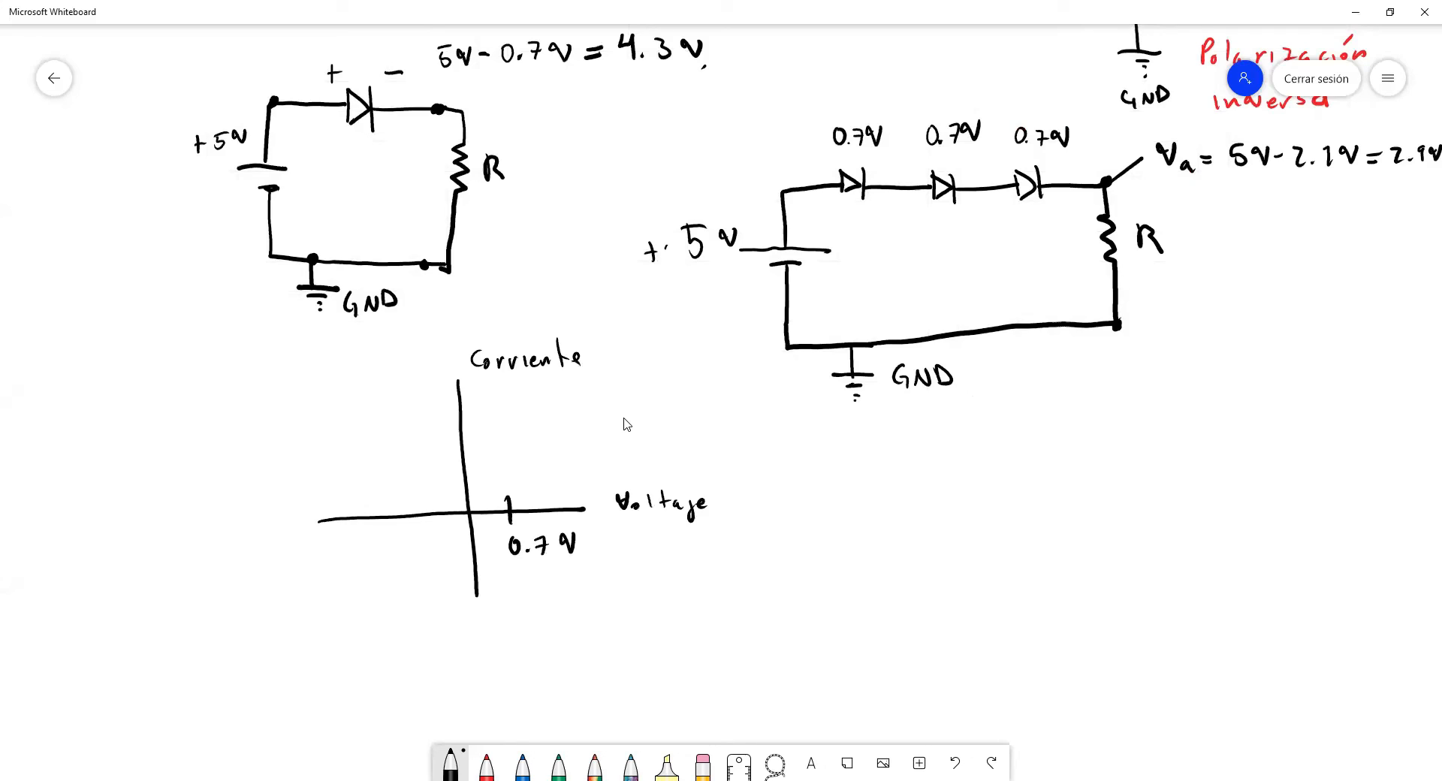
Draw the diode curve in blue, flat along the voltage axis to 0.7V and rising on a steep slope.
left_click(523, 765)
mouse_move(310, 521)
left_mouse_down()
mouse_move(493, 508)
mouse_move(512, 495)
mouse_move(539, 379)
left_mouse_up()
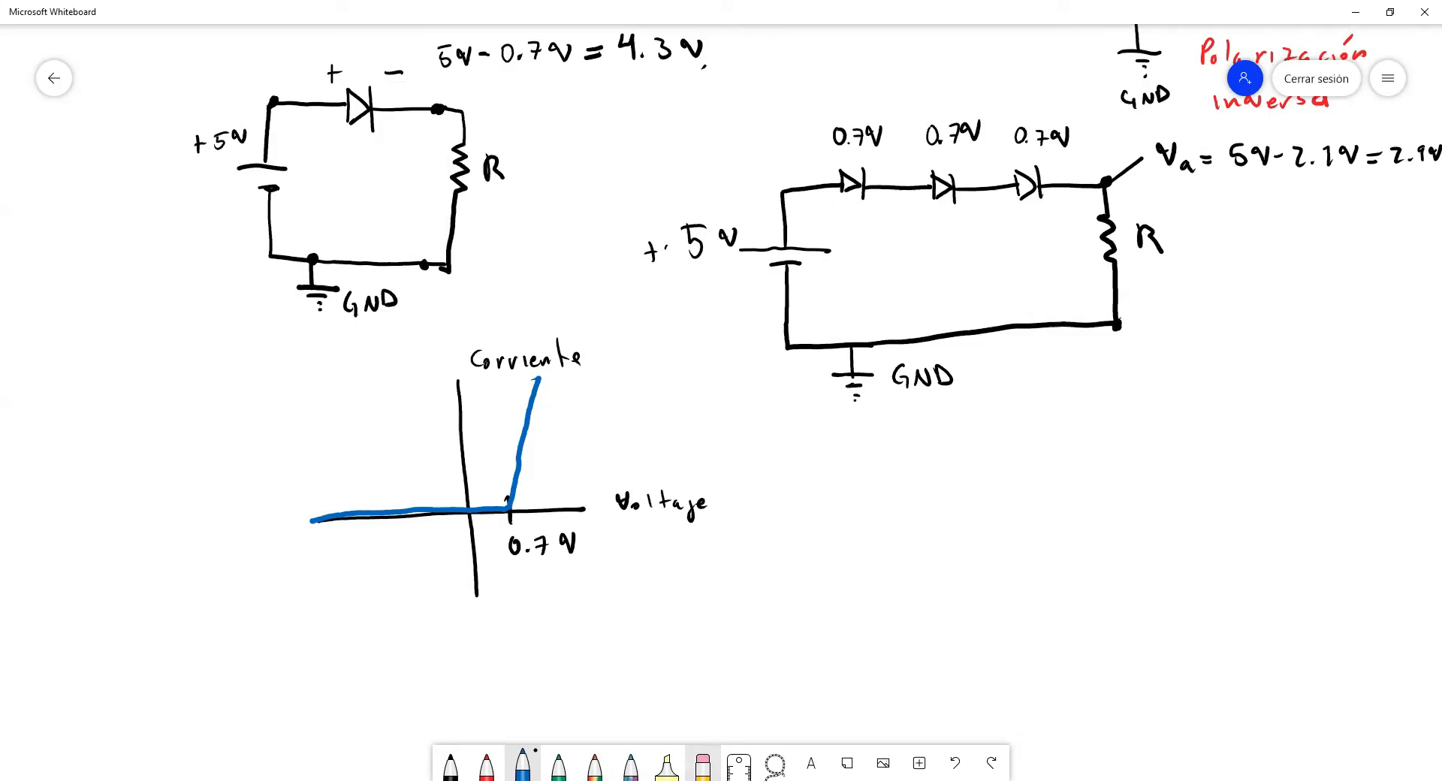
Erase the sloped part of the blue curve and redraw it as a vertical line rising from 0.7V.
left_click(702, 764)
left_click_drag(538, 379, 516, 486)
left_click(521, 764)
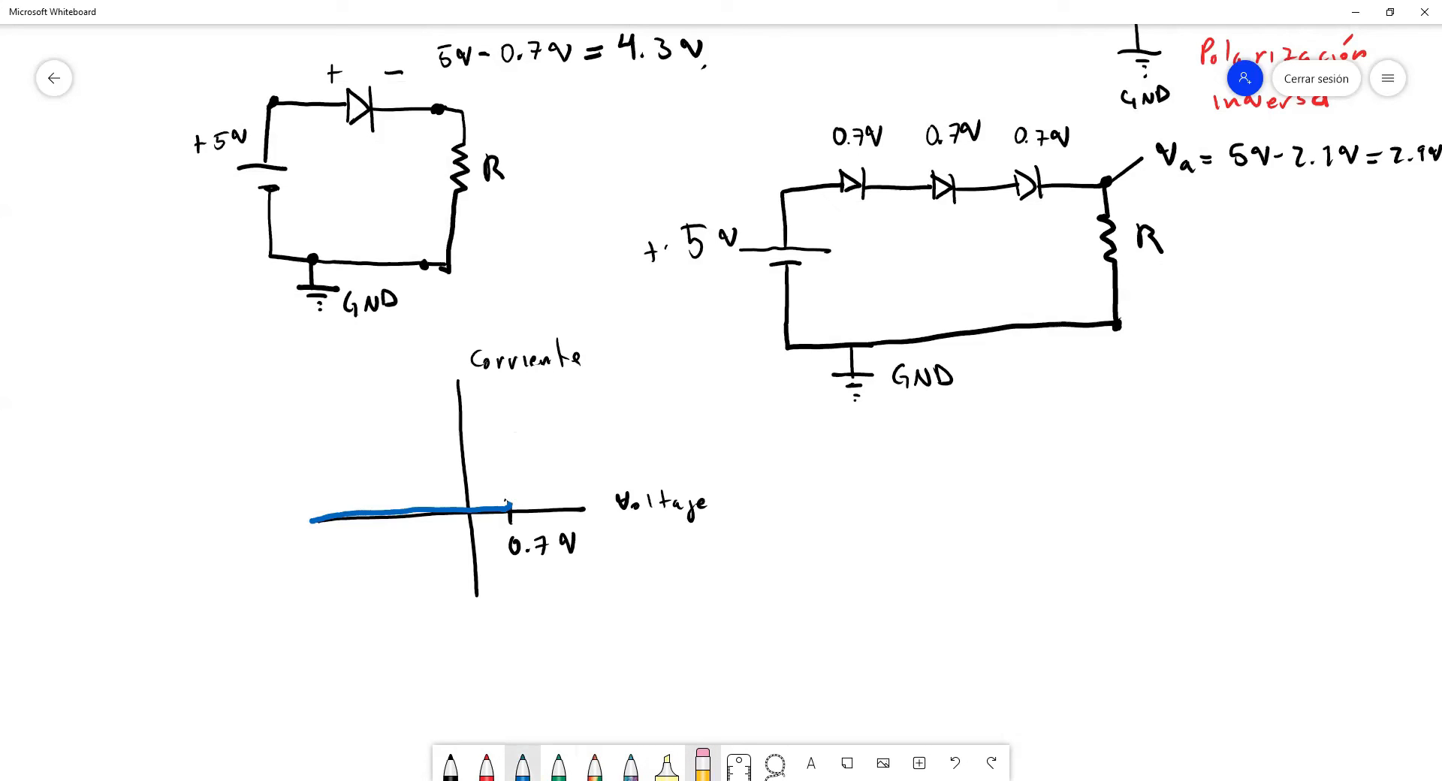
left_click_drag(511, 512, 503, 449)
key("ctrl+z")
left_click_drag(511, 506, 509, 403)
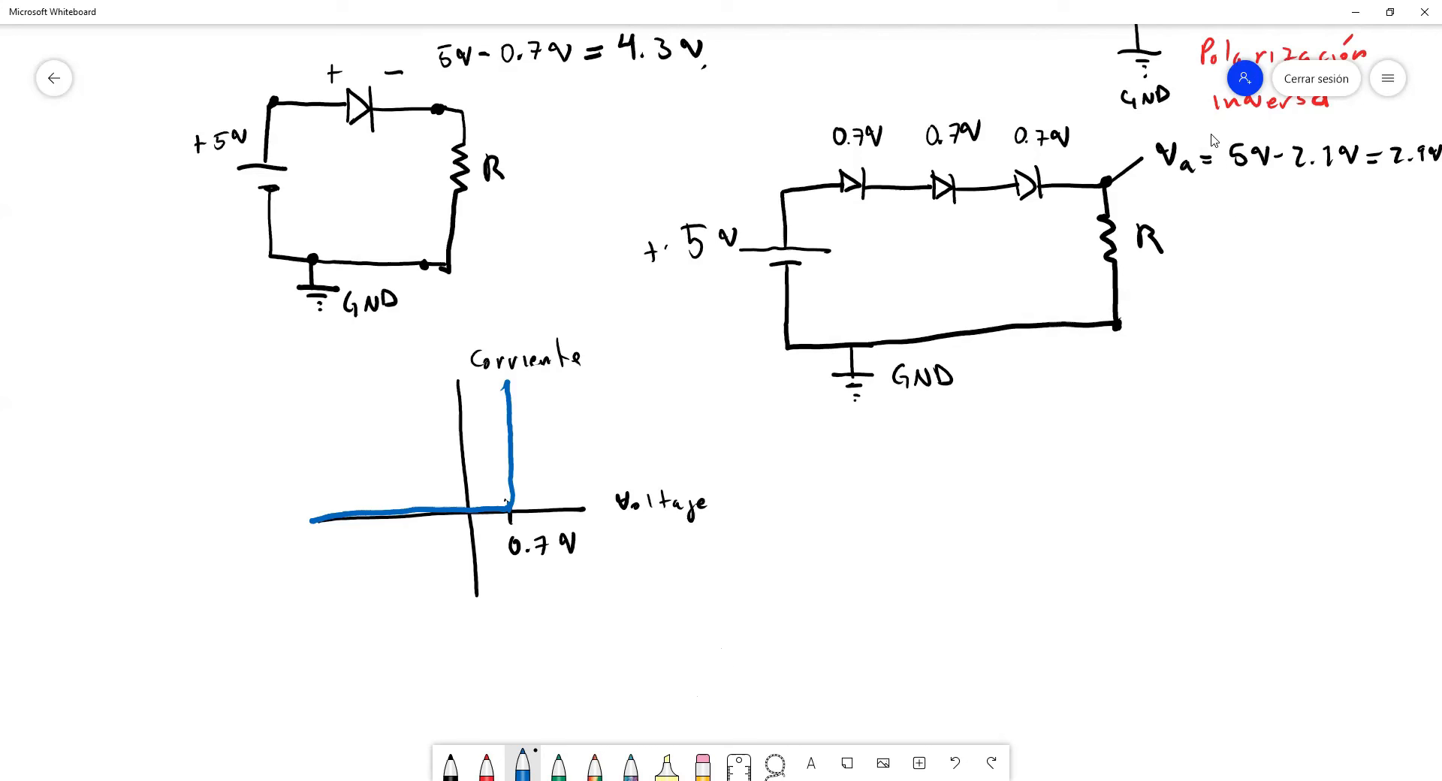
Switch to Tinkercad and place a small breadboard (Placa de pruebas pequeña) below the three components.
key("alt+Tab")
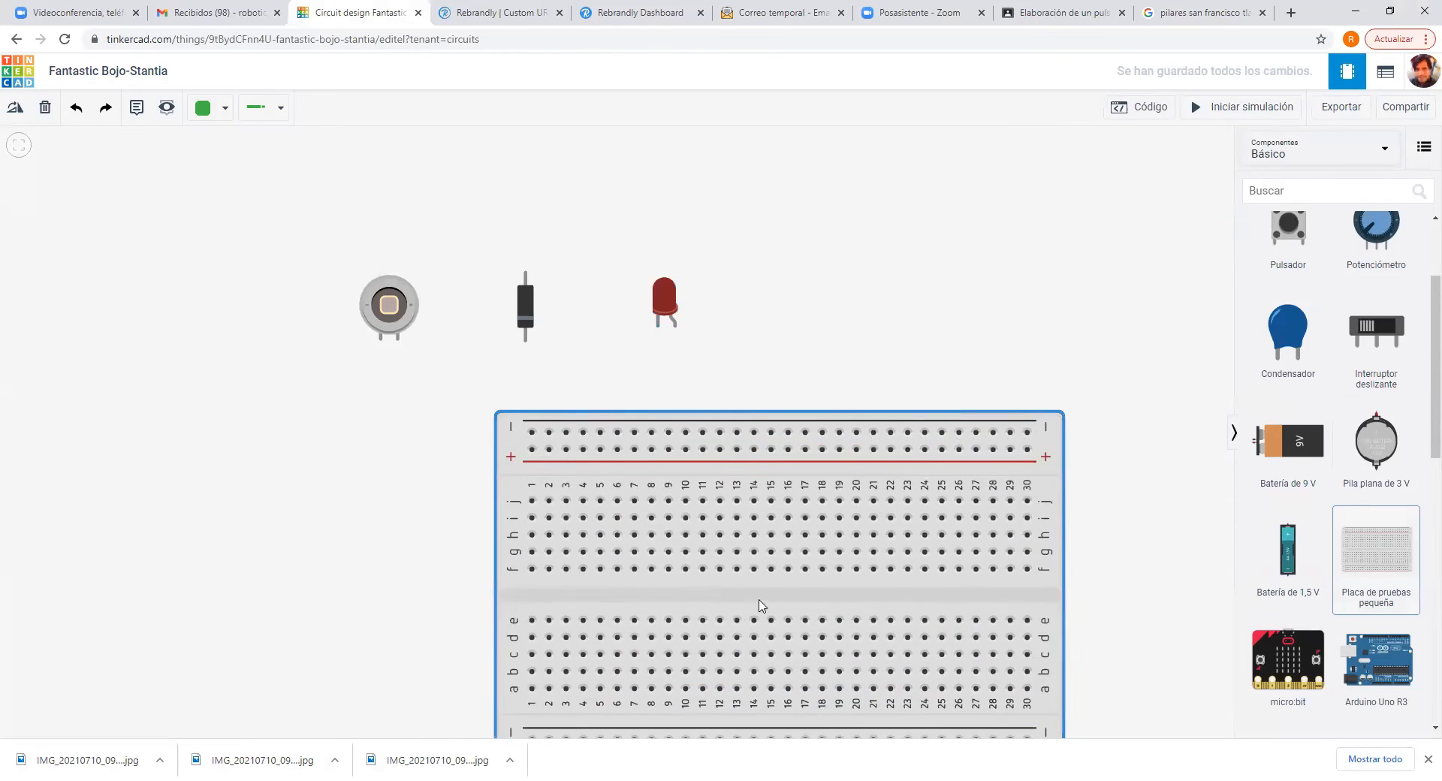
left_click(738, 573)
left_click_drag(1104, 602, 1112, 463)
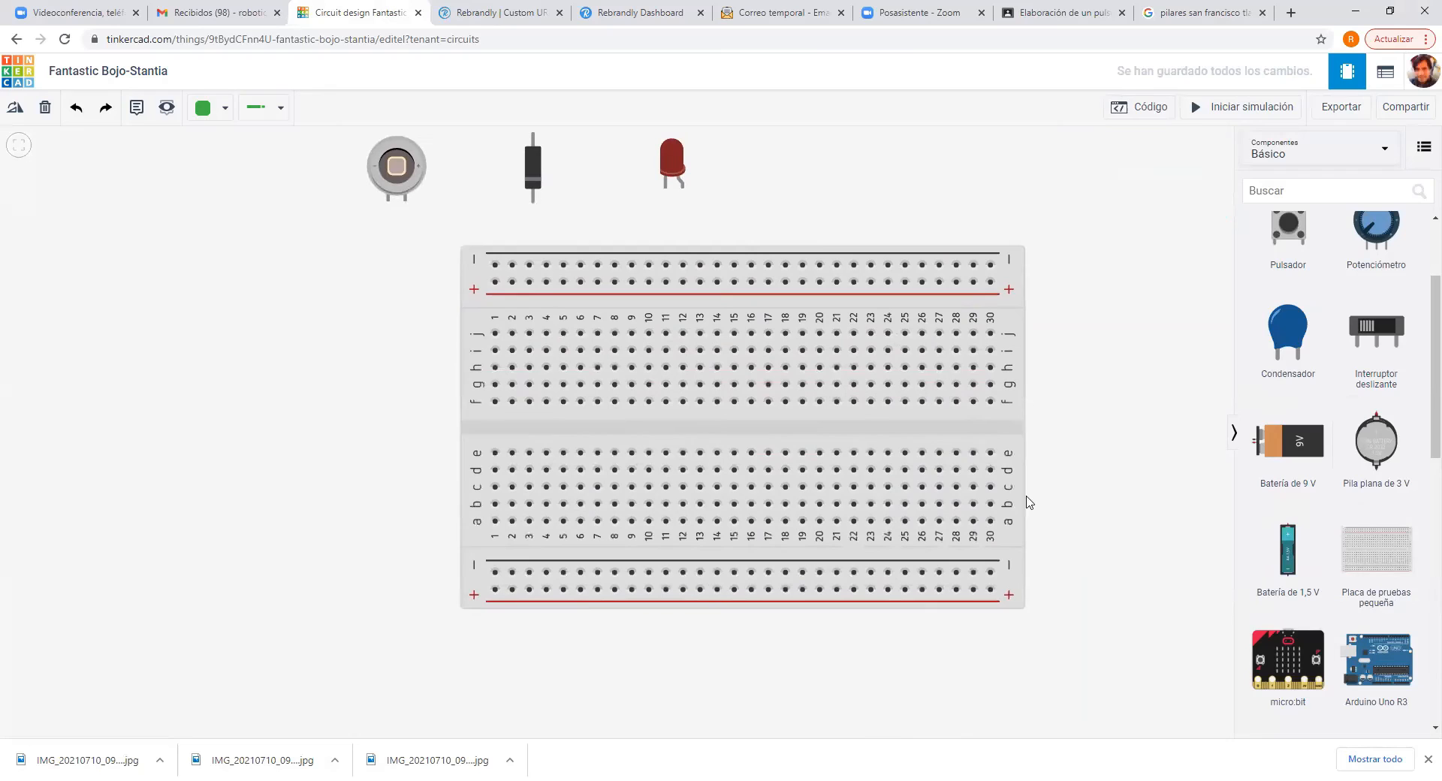
left_click(761, 431)
left_click_drag(761, 434, 621, 470)
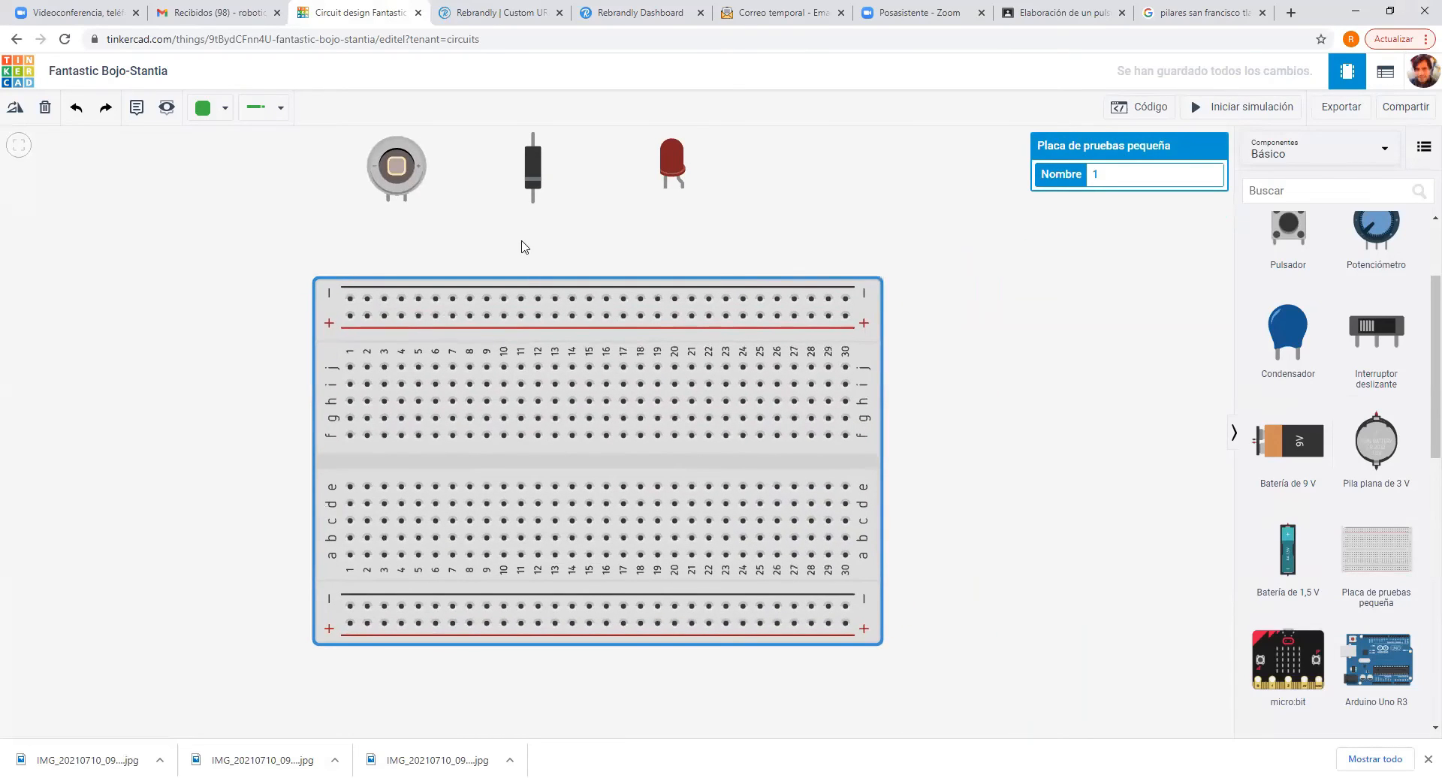
Rotate the diode to horizontal and insert it in breadboard row g between columns 12 and 16.
left_click_drag(532, 169, 713, 224)
left_click_drag(1062, 274, 1044, 323)
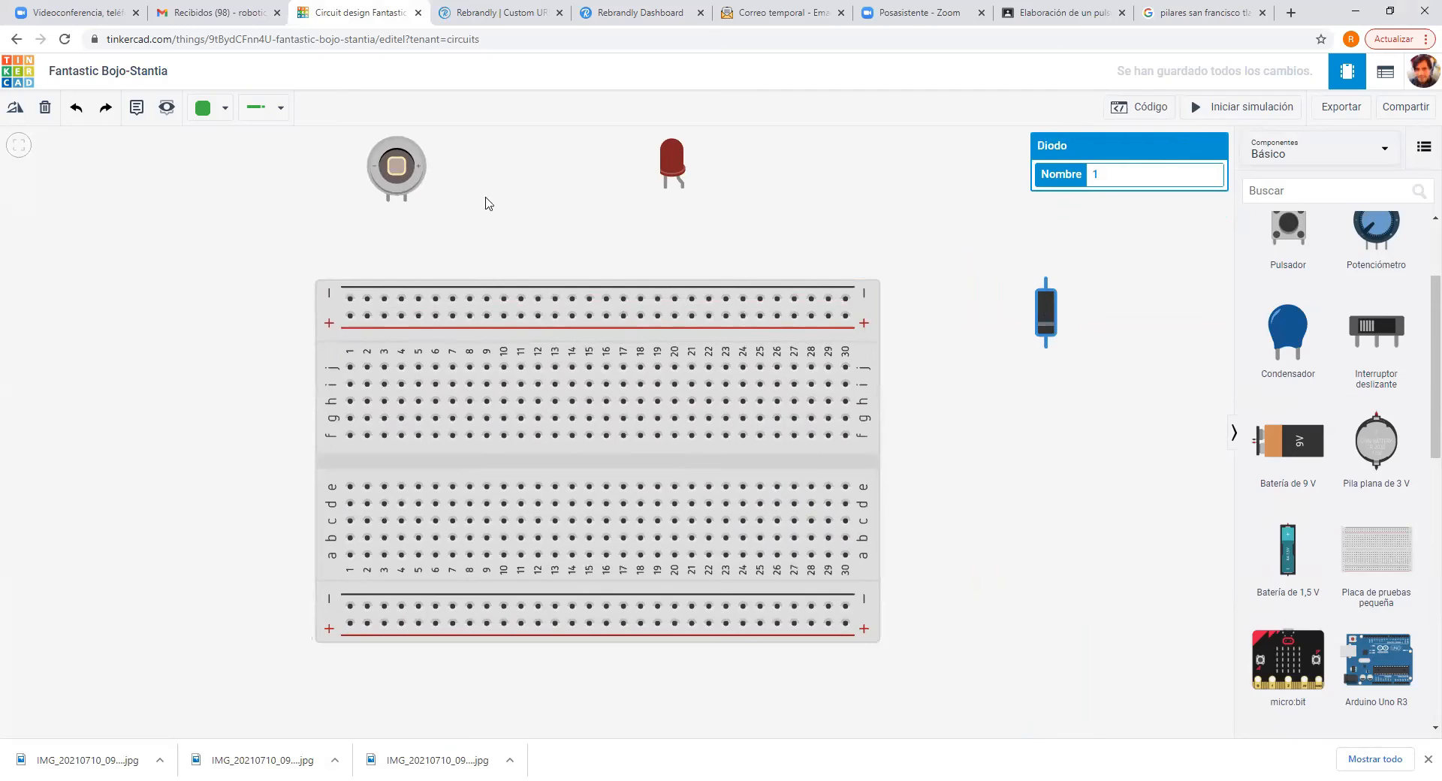
left_click(16, 113)
left_click(16, 113)
left_click(17, 113)
left_click_drag(1035, 323, 560, 428)
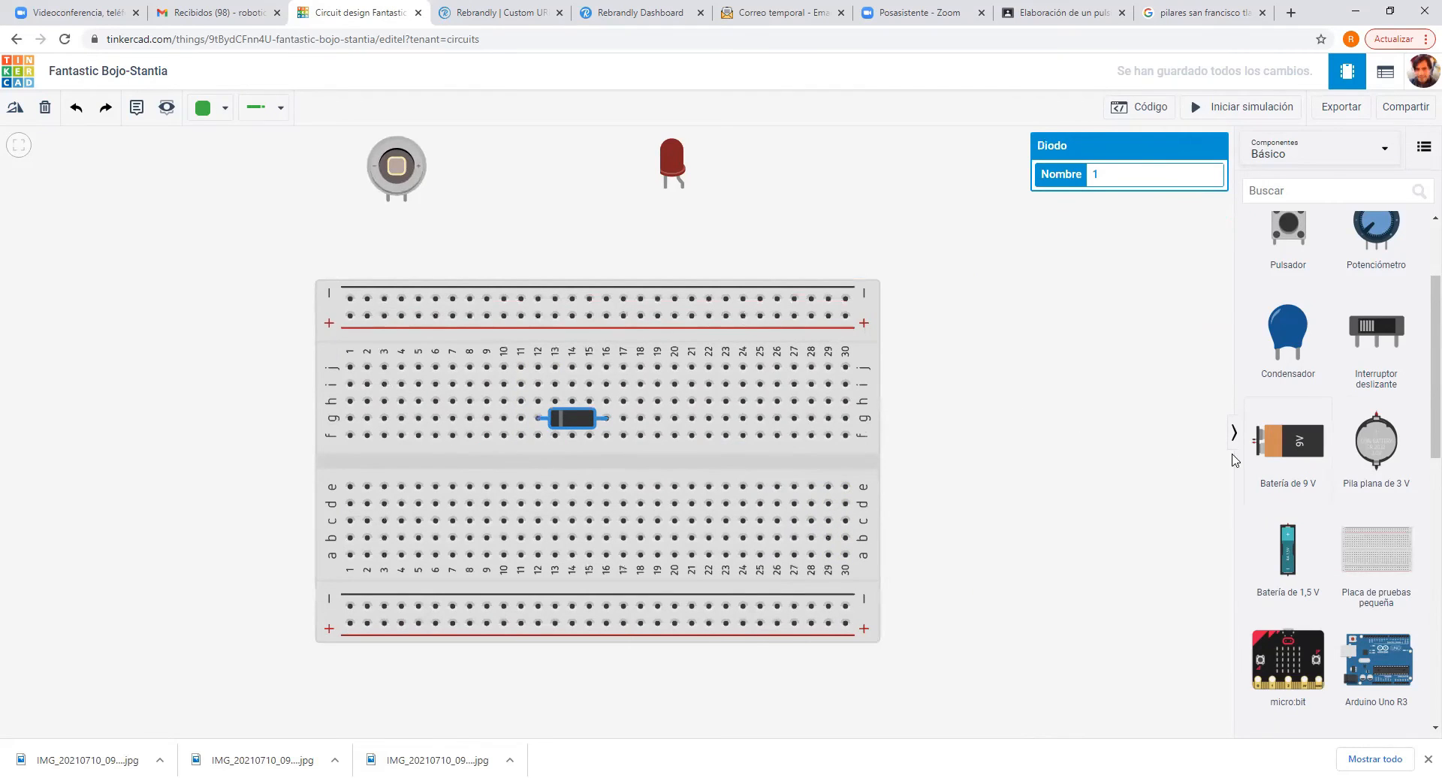
Add a 9 V battery (Batería de 9 V), rotate it so its terminals point up and place it left of the breadboard.
left_click_drag(1044, 407, 1039, 362)
left_click_drag(1297, 457, 906, 393)
left_click_drag(1162, 417, 649, 669)
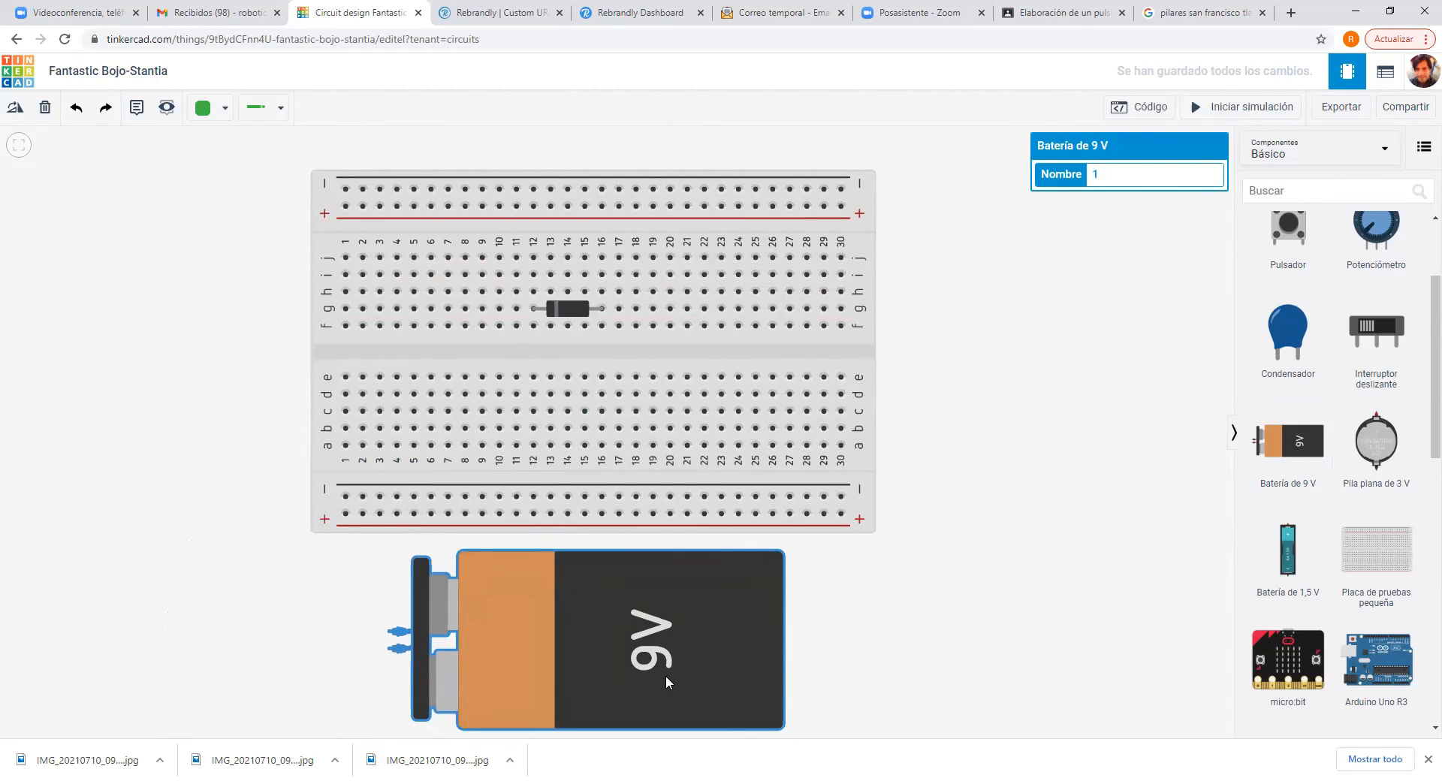
left_click(16, 111)
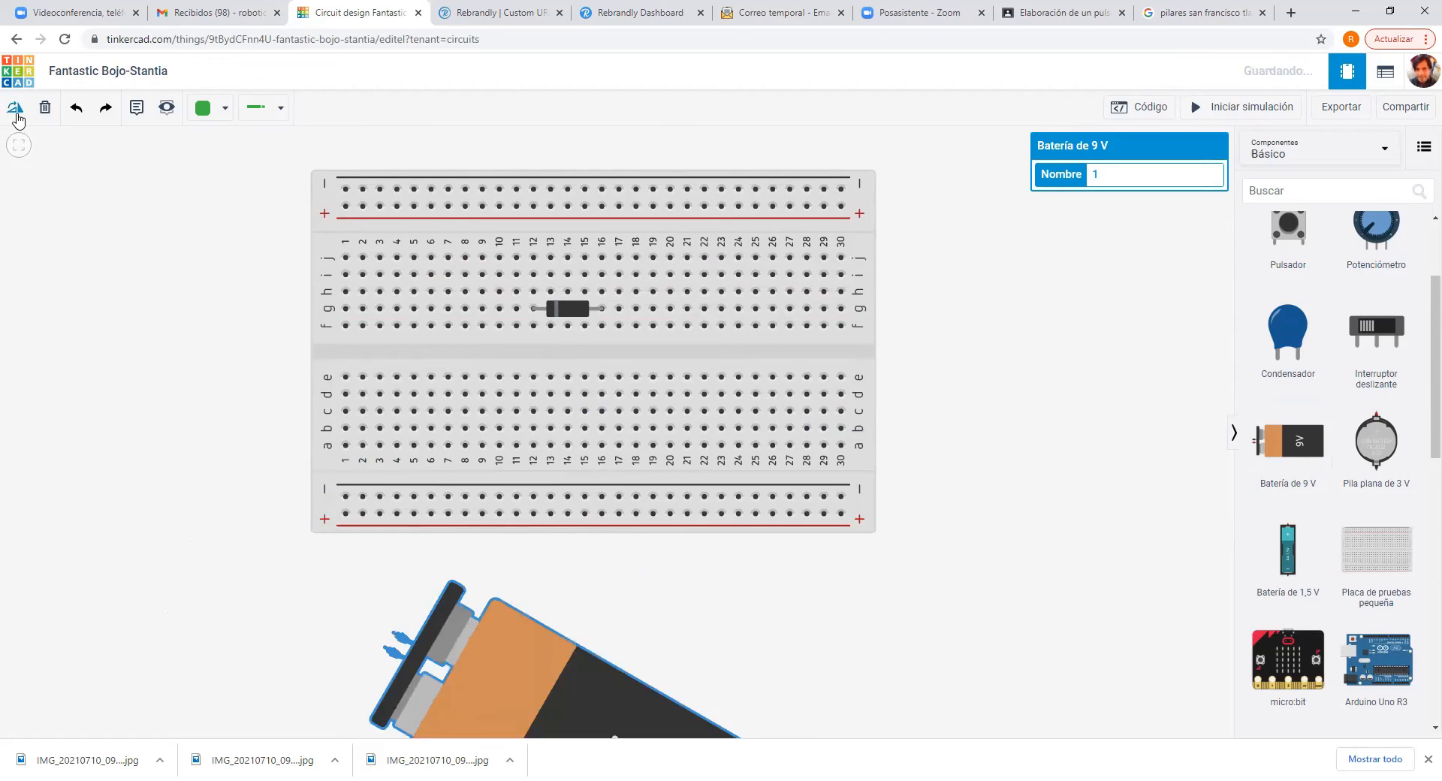
left_click_drag(410, 719, 137, 325)
left_click(282, 416)
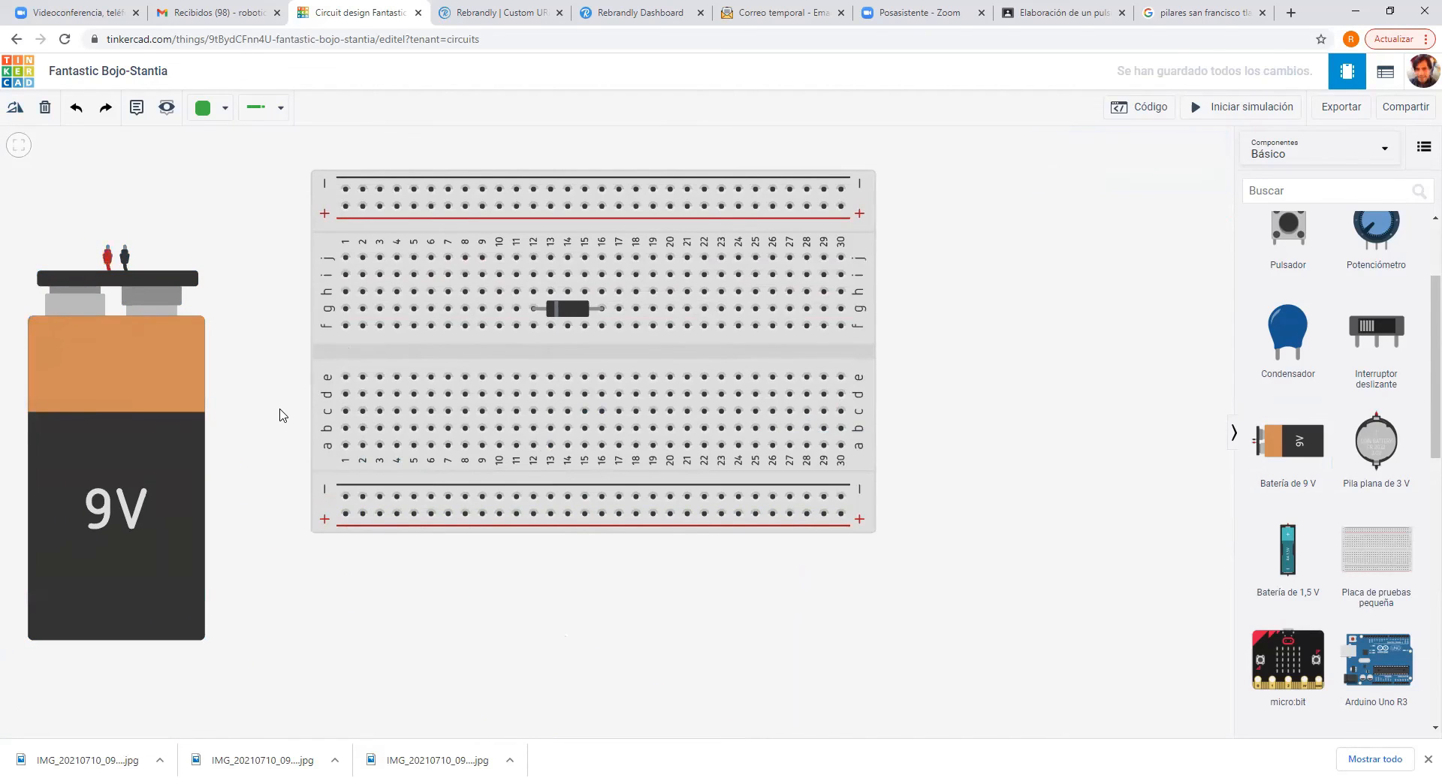
Wire the battery's negative terminal to the first hole of the breadboard's upper negative rail, bending the wire above the battery.
left_click(125, 248)
left_click(125, 172)
left_click(345, 189)
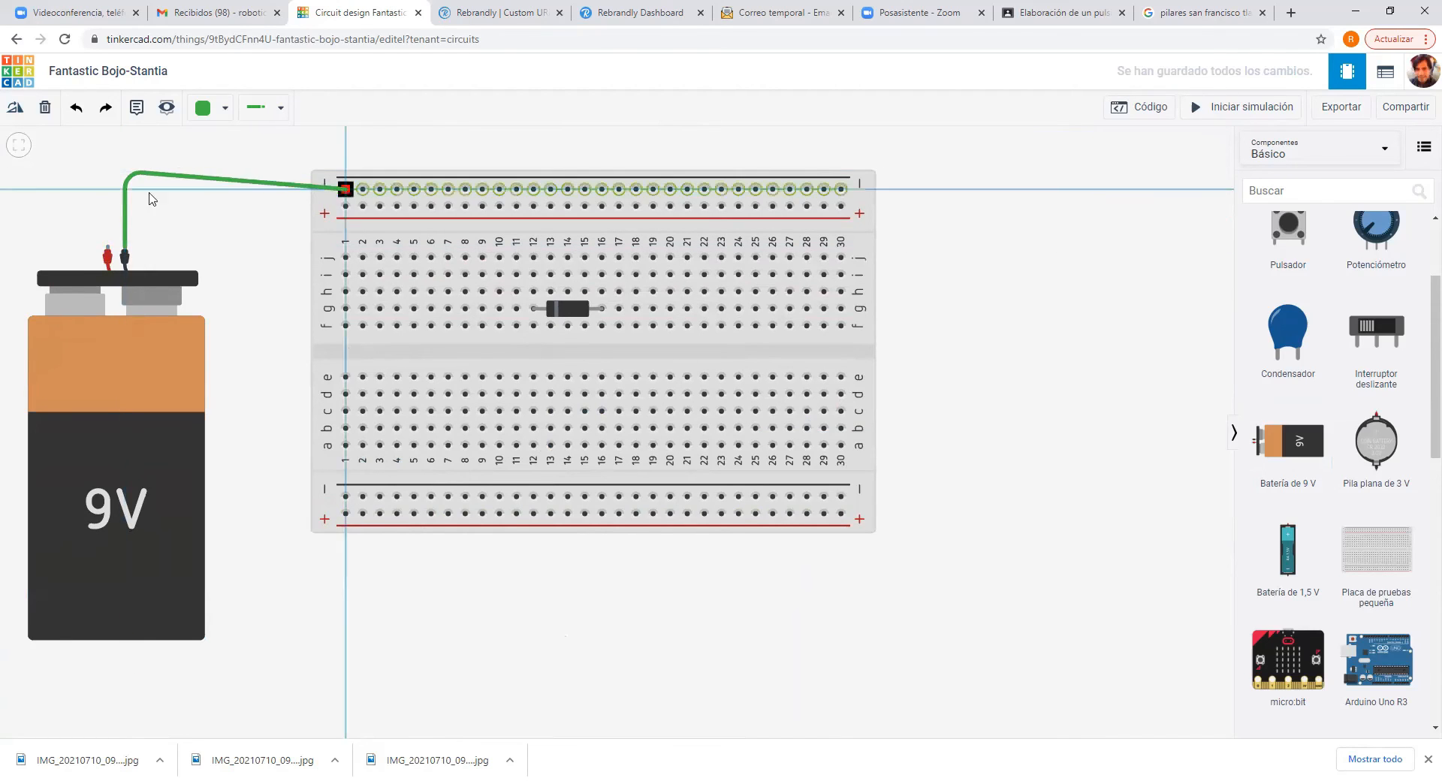
Straighten the bend of the battery's negative wire level with the negative rail and colour it black (Negro).
left_click_drag(124, 172, 125, 195)
left_click(219, 115)
left_click(241, 151)
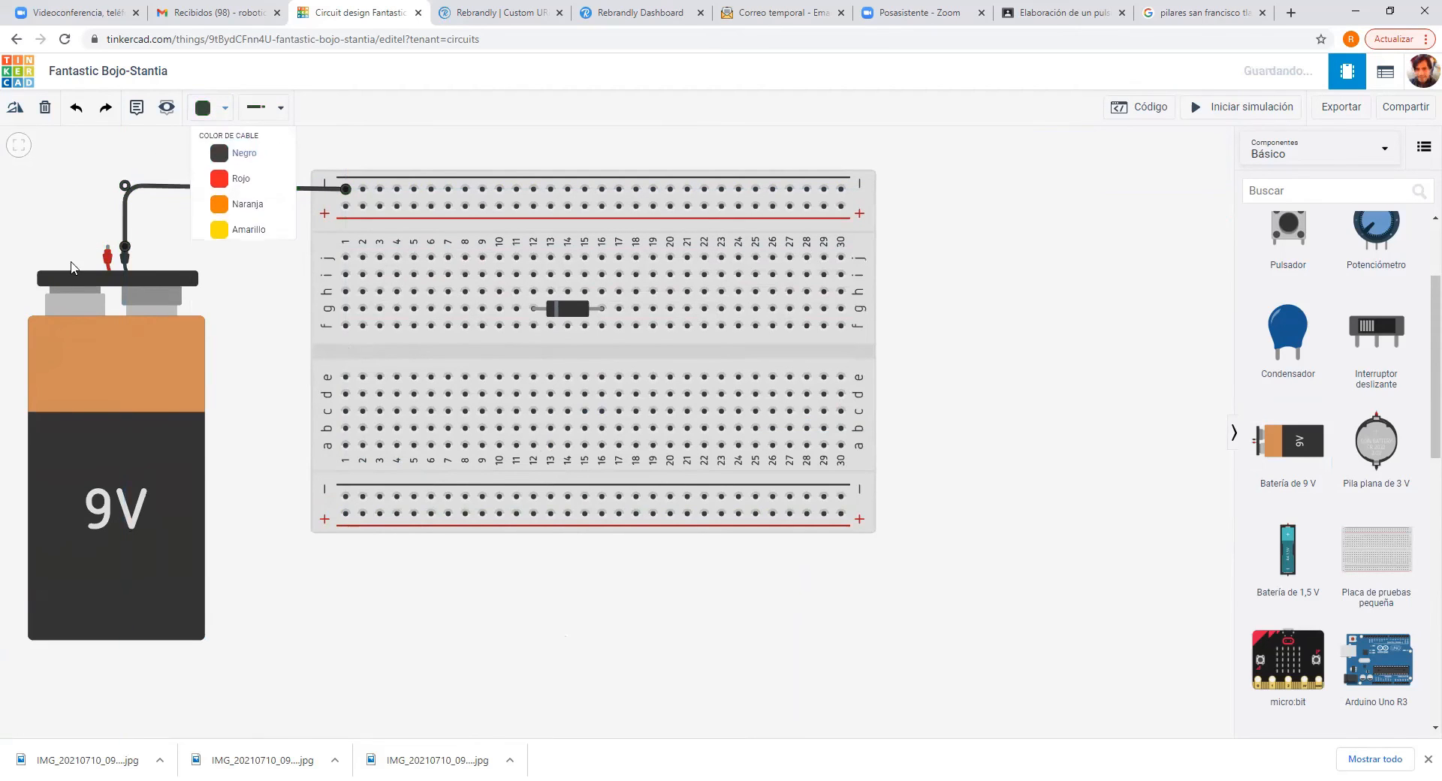
Wire the battery's positive terminal to the first hole of the upper positive rail with a right-angle bend and colour it red (Rojo).
left_click(107, 245)
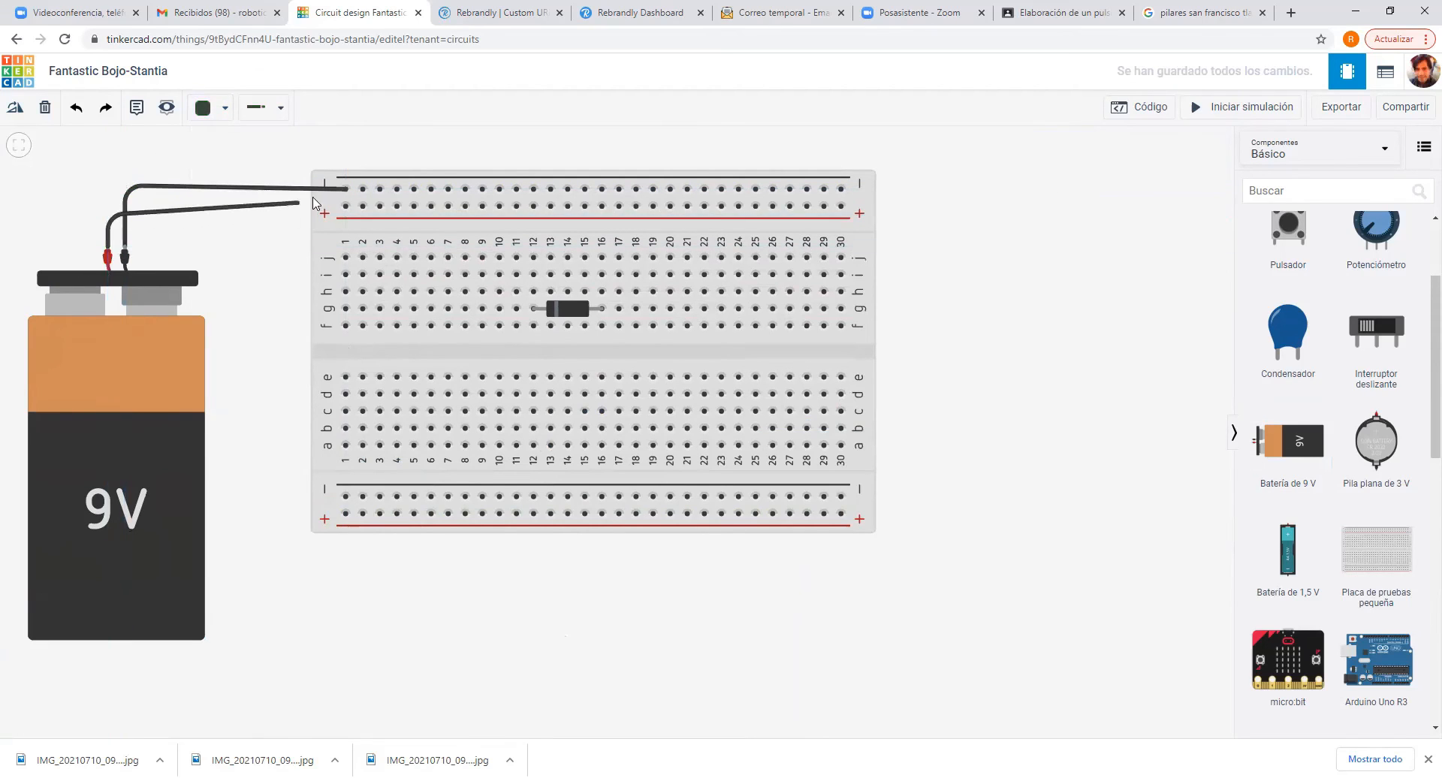
left_click(346, 205)
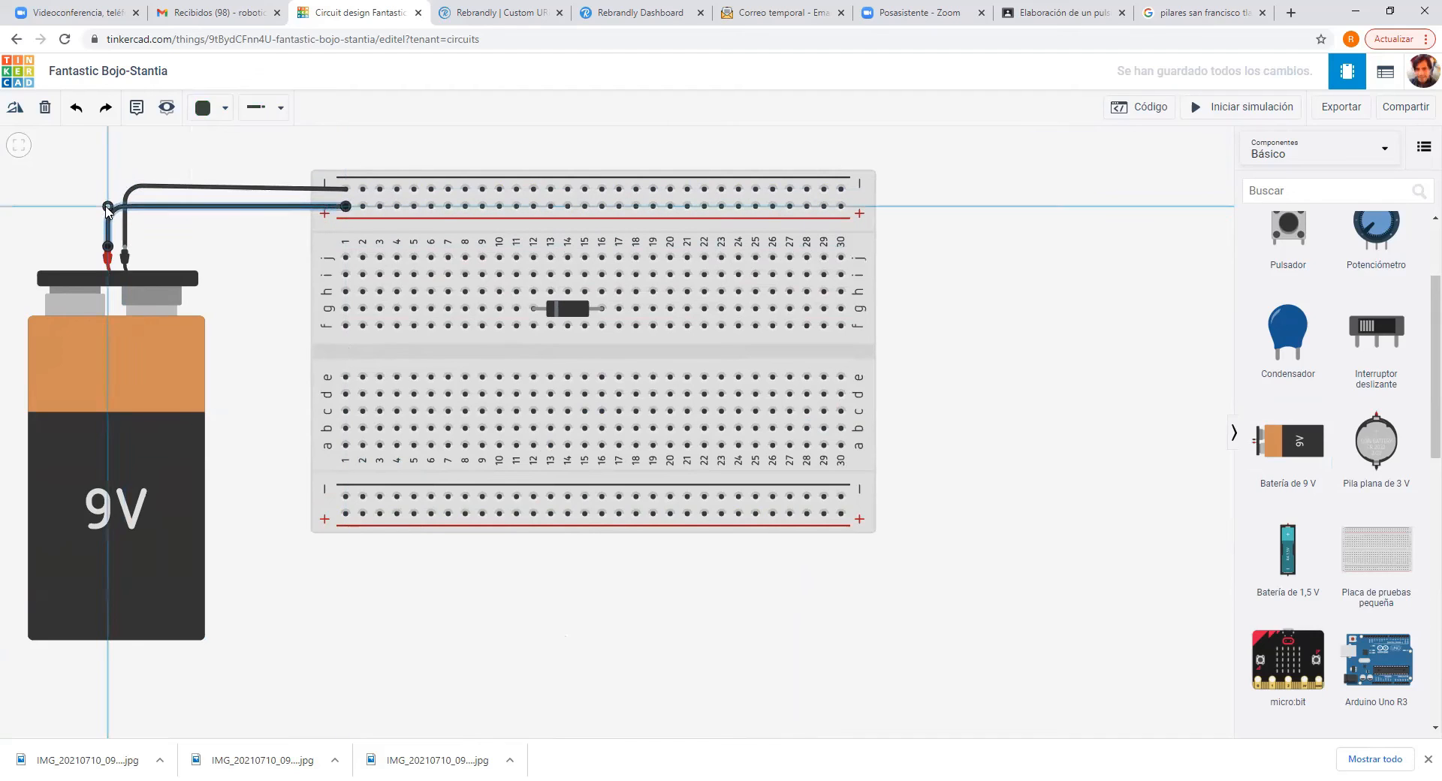
left_click(209, 111)
left_click(240, 168)
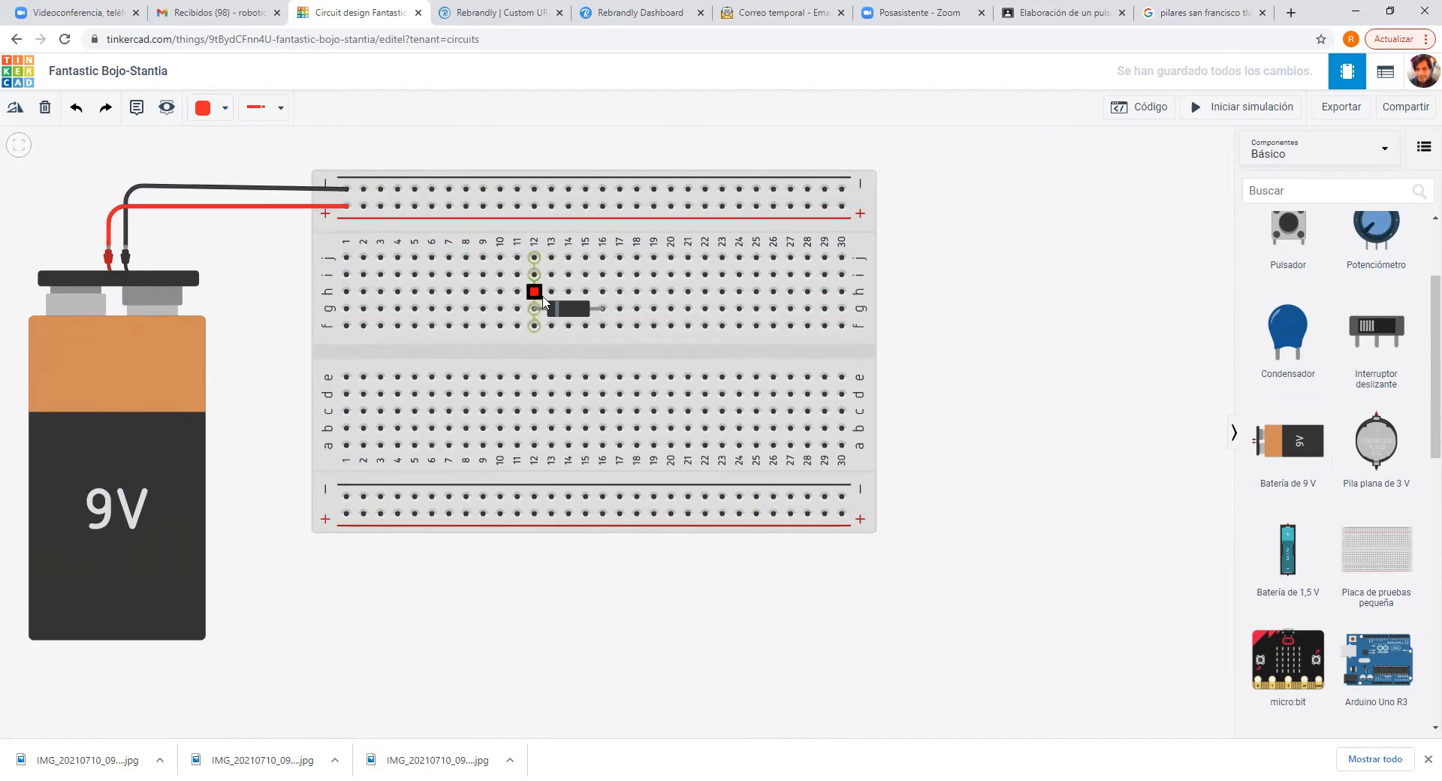
Connect the upper positive rail to hole j16 with a red jumper to feed the diode's anode.
left_click(572, 312)
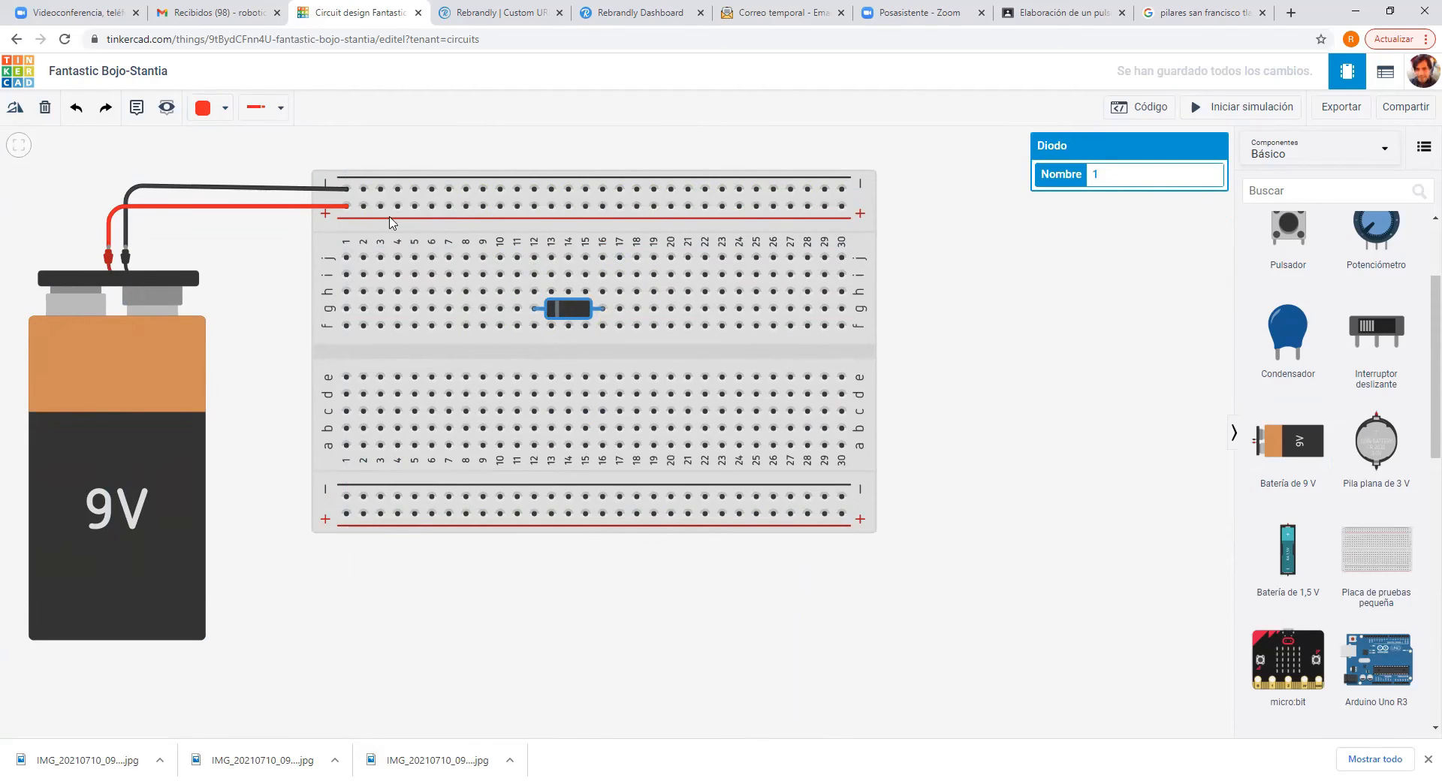
left_click(602, 205)
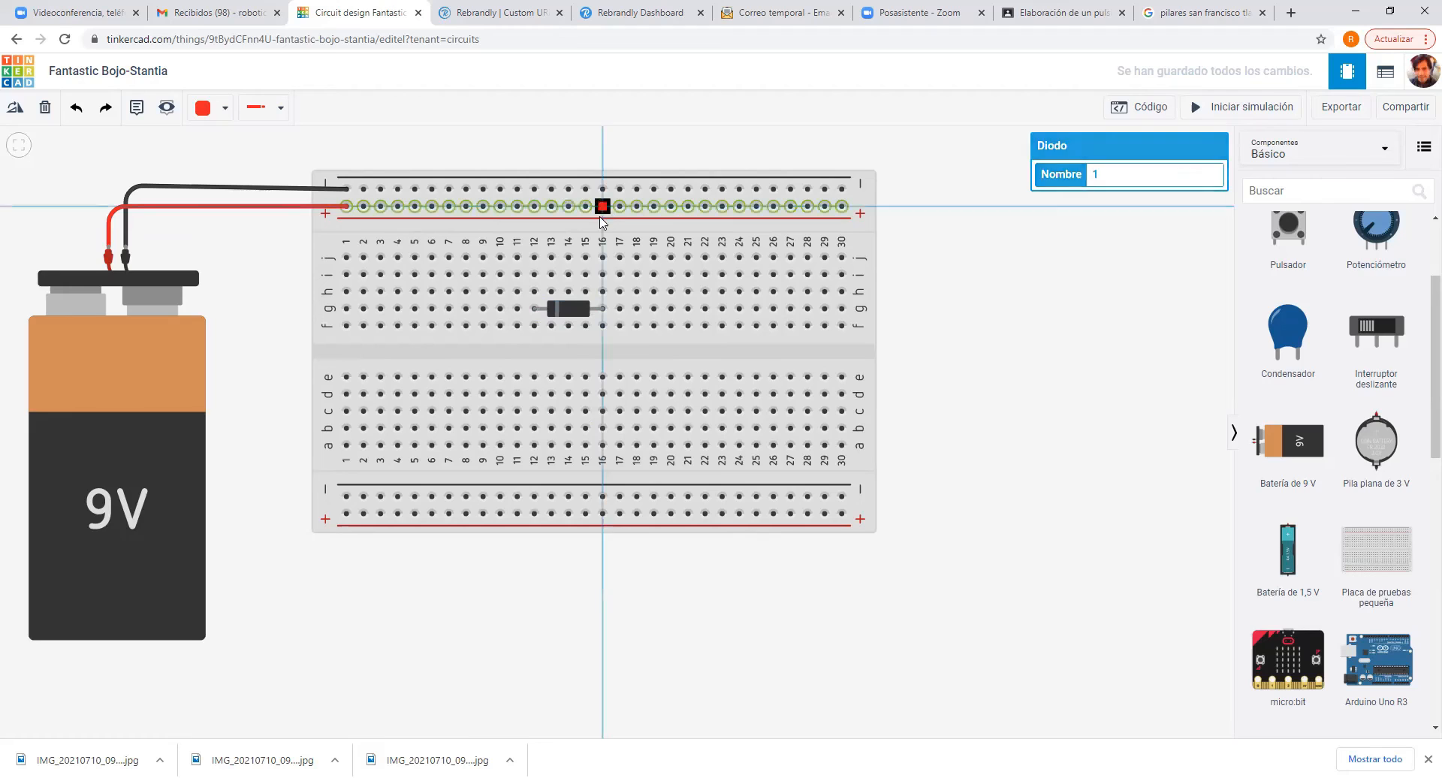
left_click(603, 257)
left_click(998, 295)
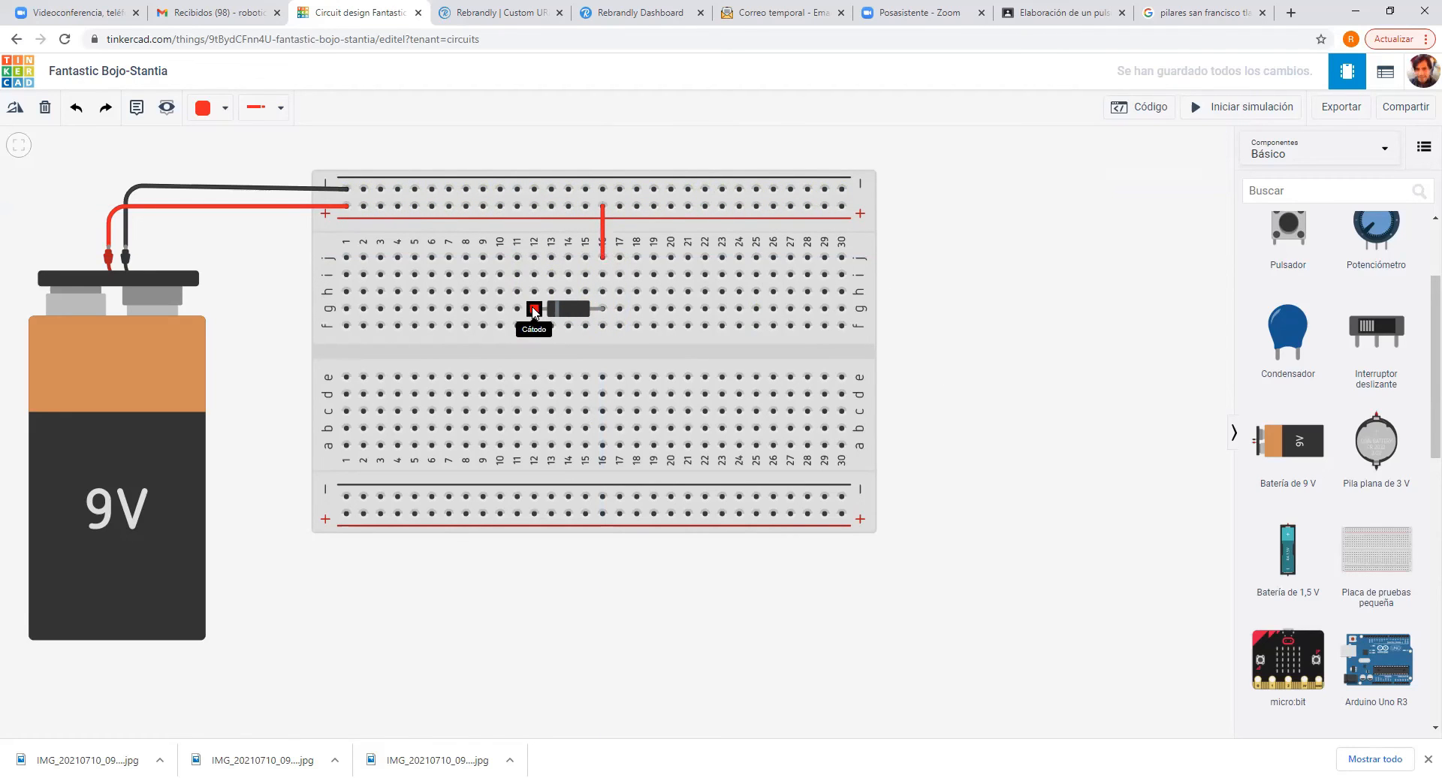
Add a 1 kΩ resistor (Resistencia), rotate it to horizontal and insert it in row h between columns 8 and 12.
scroll(1332, 353, "up", 3)
left_click_drag(1292, 274, 1031, 266)
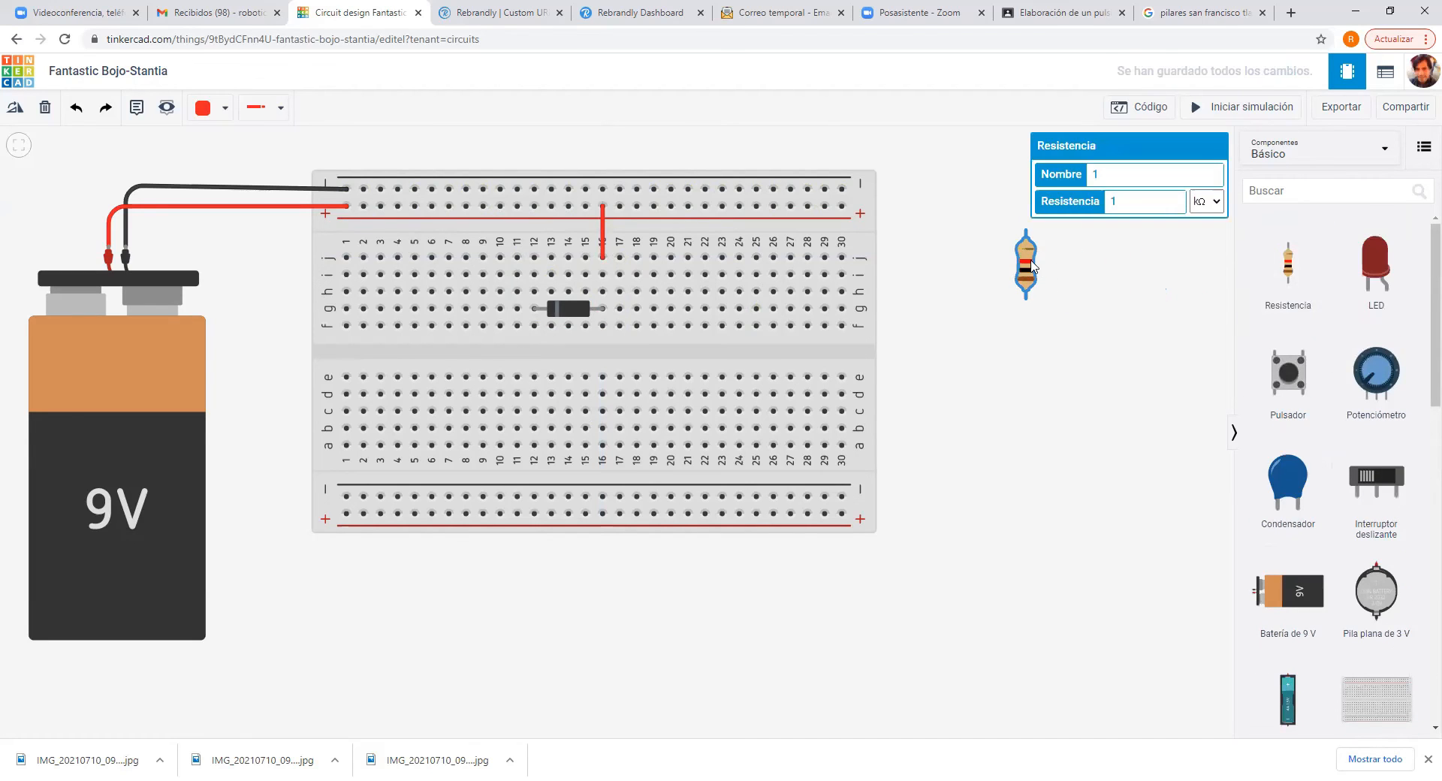
left_click_drag(1028, 274, 517, 284)
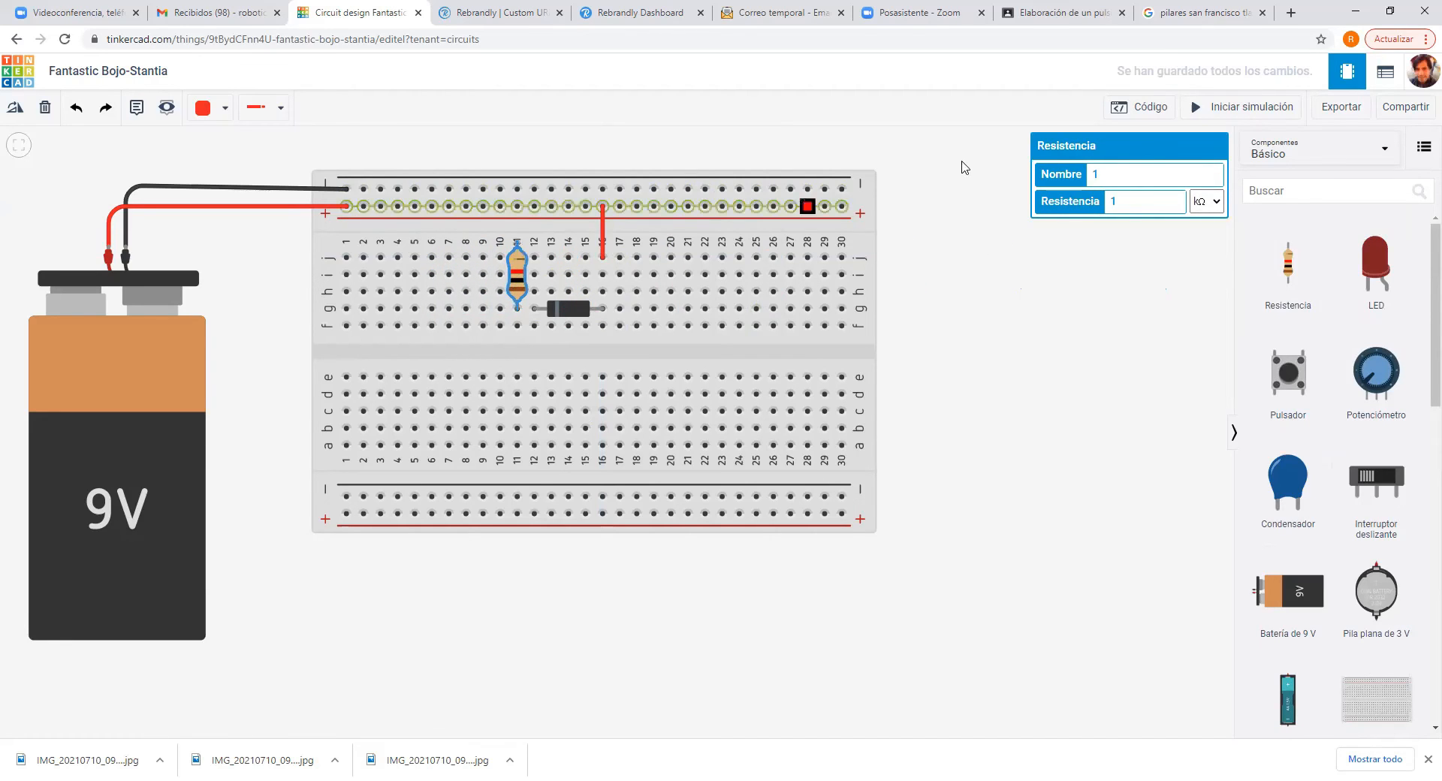
left_click(13, 111)
left_click(13, 111)
left_click(13, 111)
mouse_move(524, 279)
left_mouse_down()
mouse_move(490, 279)
mouse_move(507, 297)
left_mouse_up()
left_click(1072, 353)
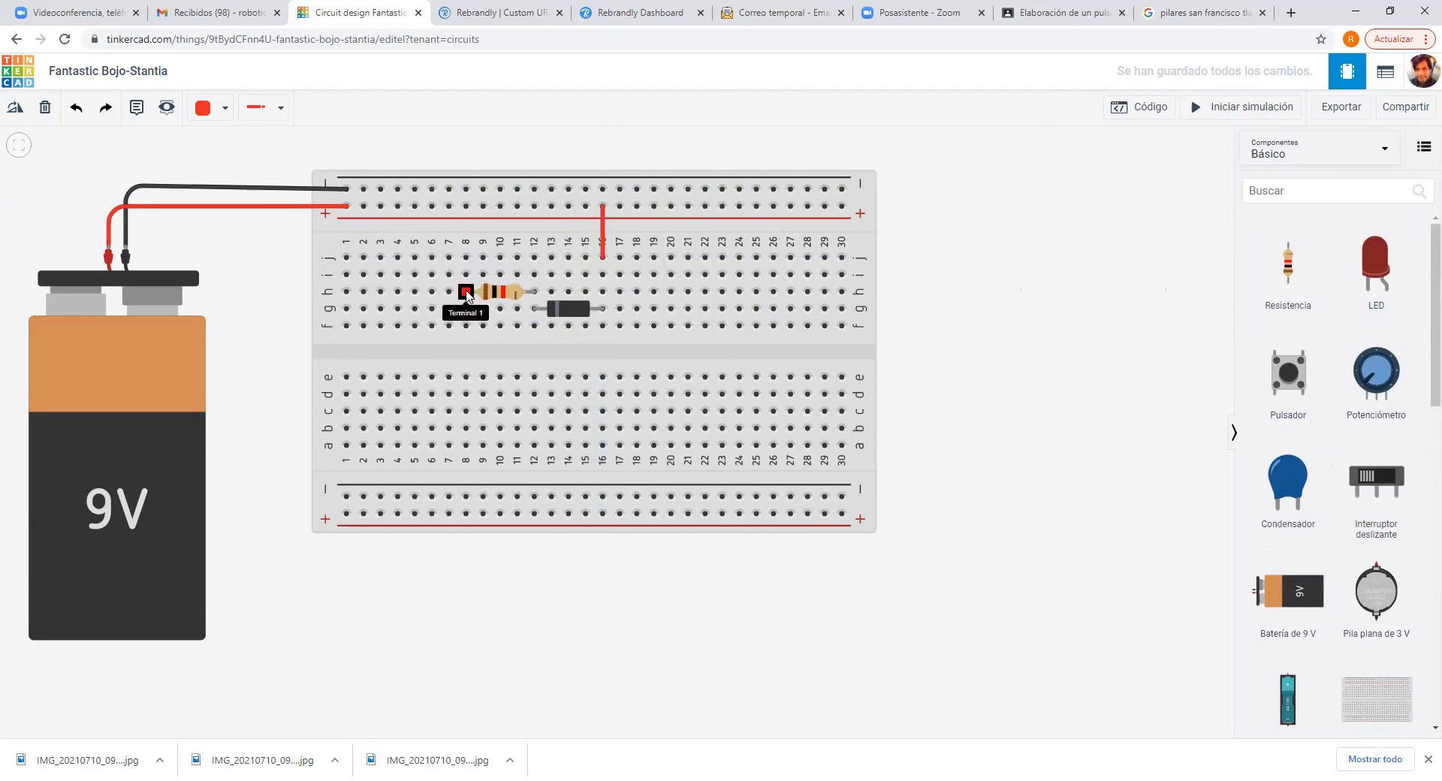
Connect hole j8 to the upper negative rail with a jumper coloured black (Negro).
left_click_drag(466, 293, 470, 261)
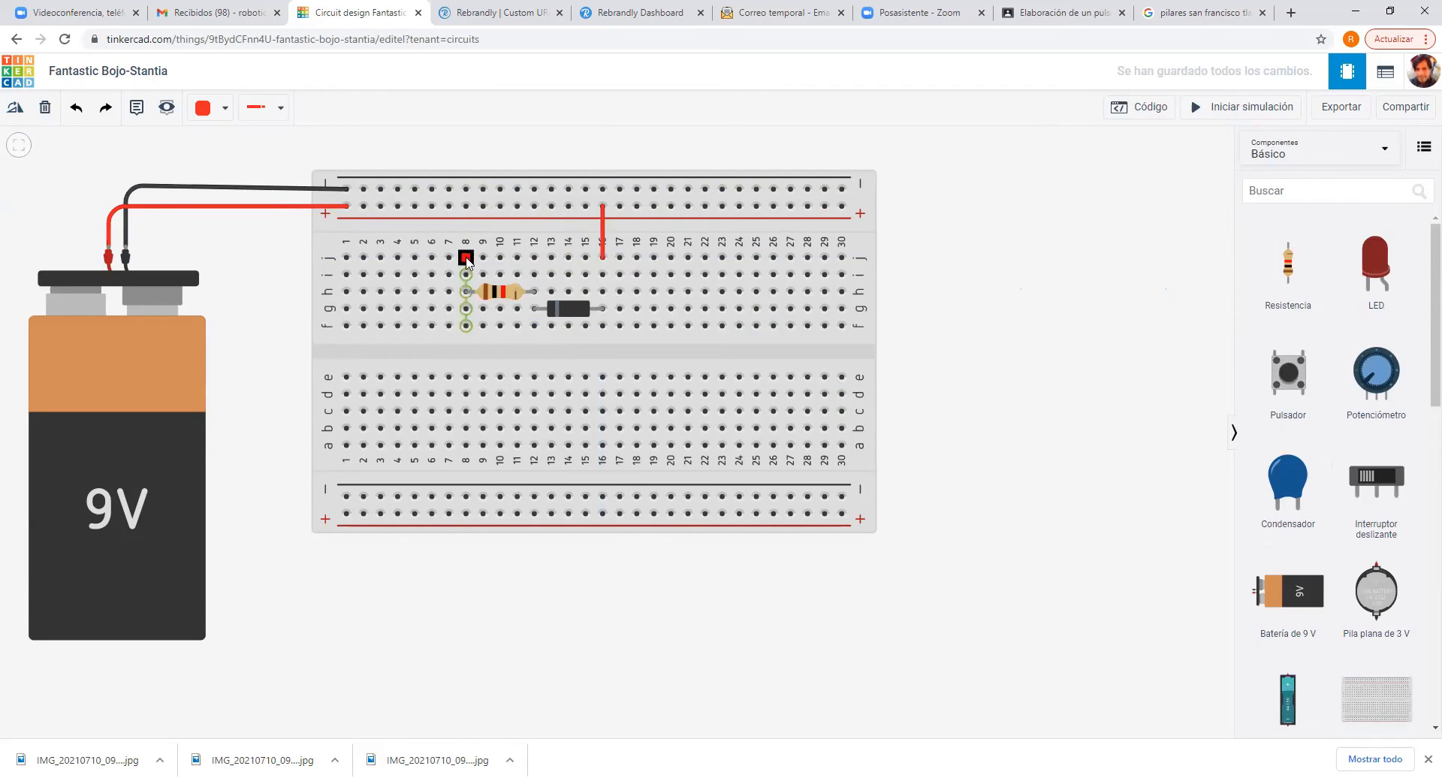
left_click(466, 257)
left_click(466, 189)
left_click(210, 108)
left_click(229, 151)
left_click(910, 254)
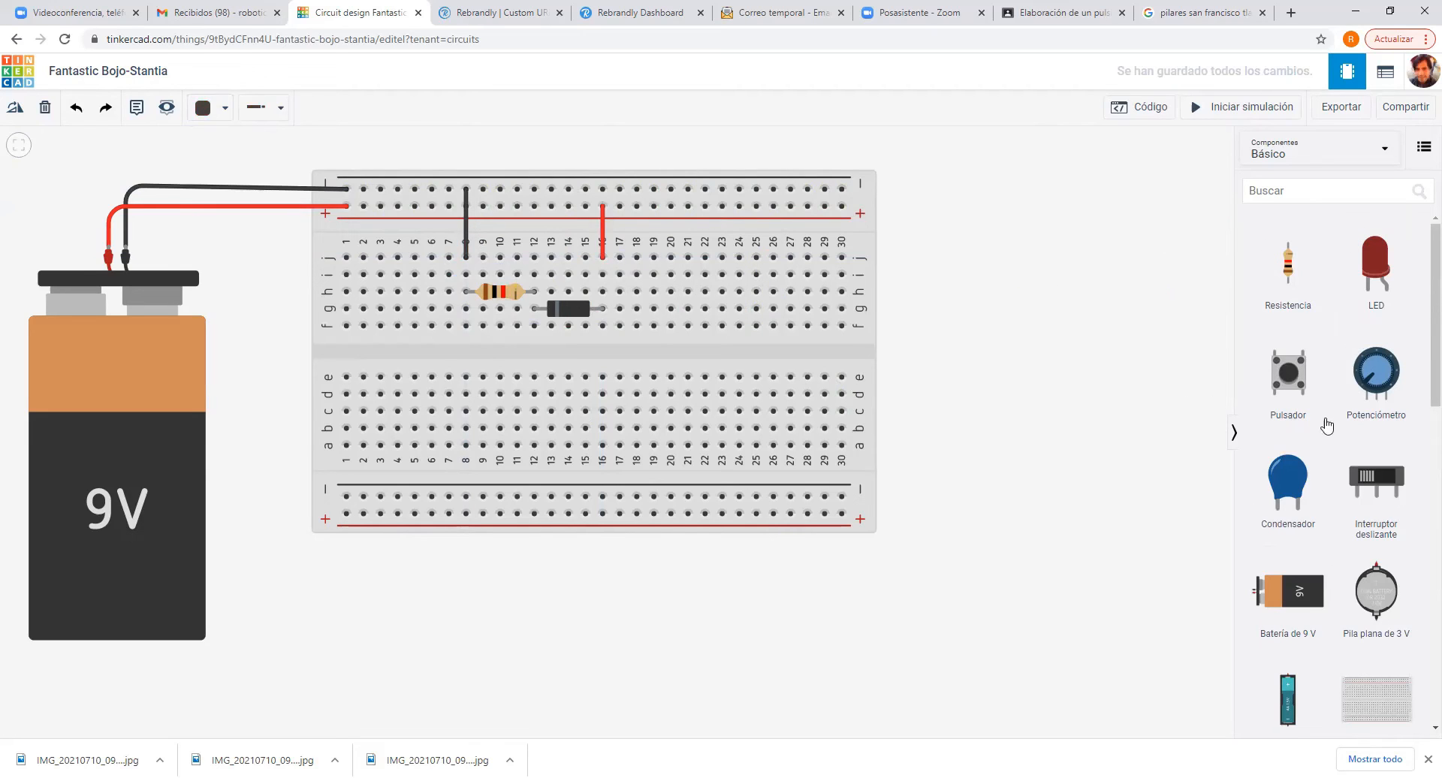
Add a multimeter (Multímetro) beside the breadboard and wire its negative terminal to the upper negative rail's last hole, bending the wire below the meter.
scroll(1365, 535, "down", 5)
scroll(1374, 653, "down", 7)
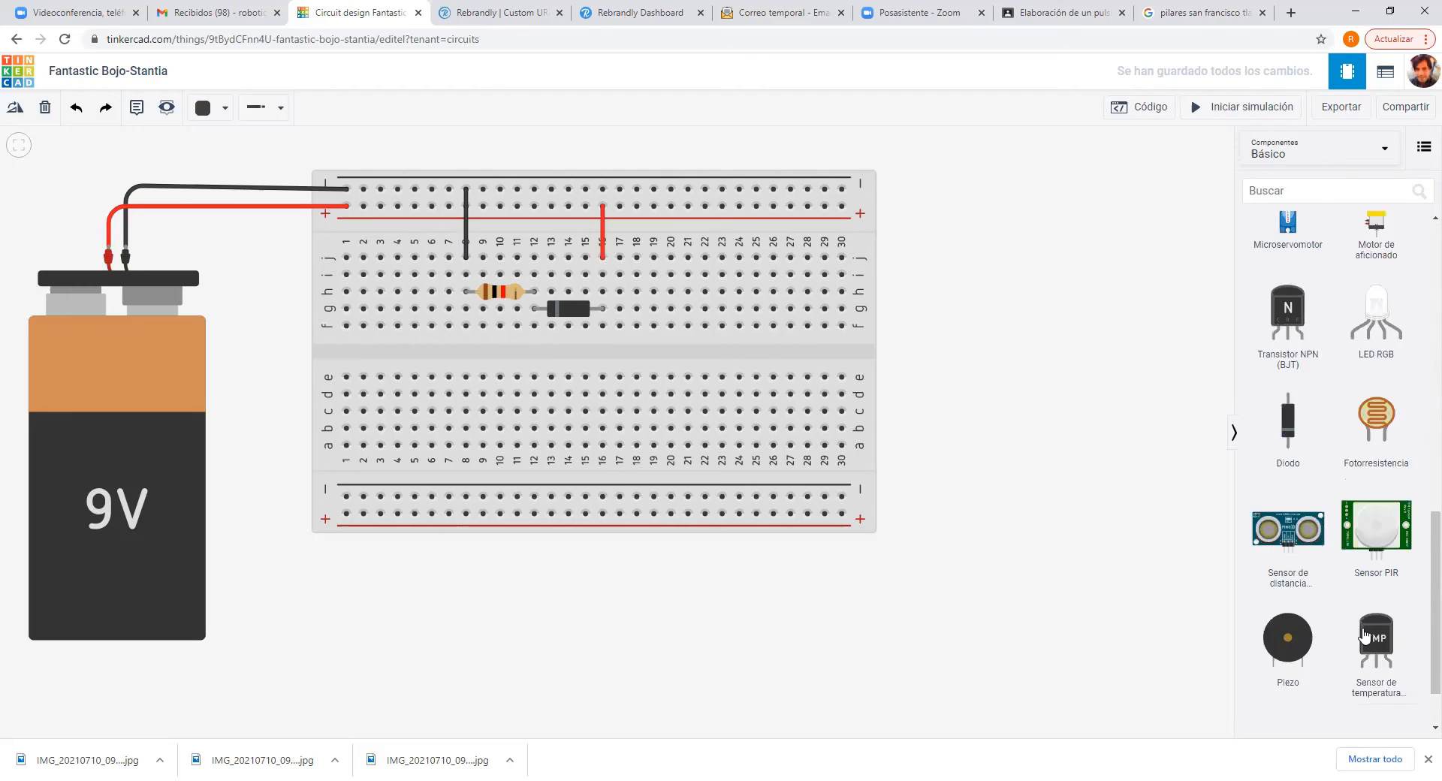
left_click_drag(1303, 682, 1028, 253)
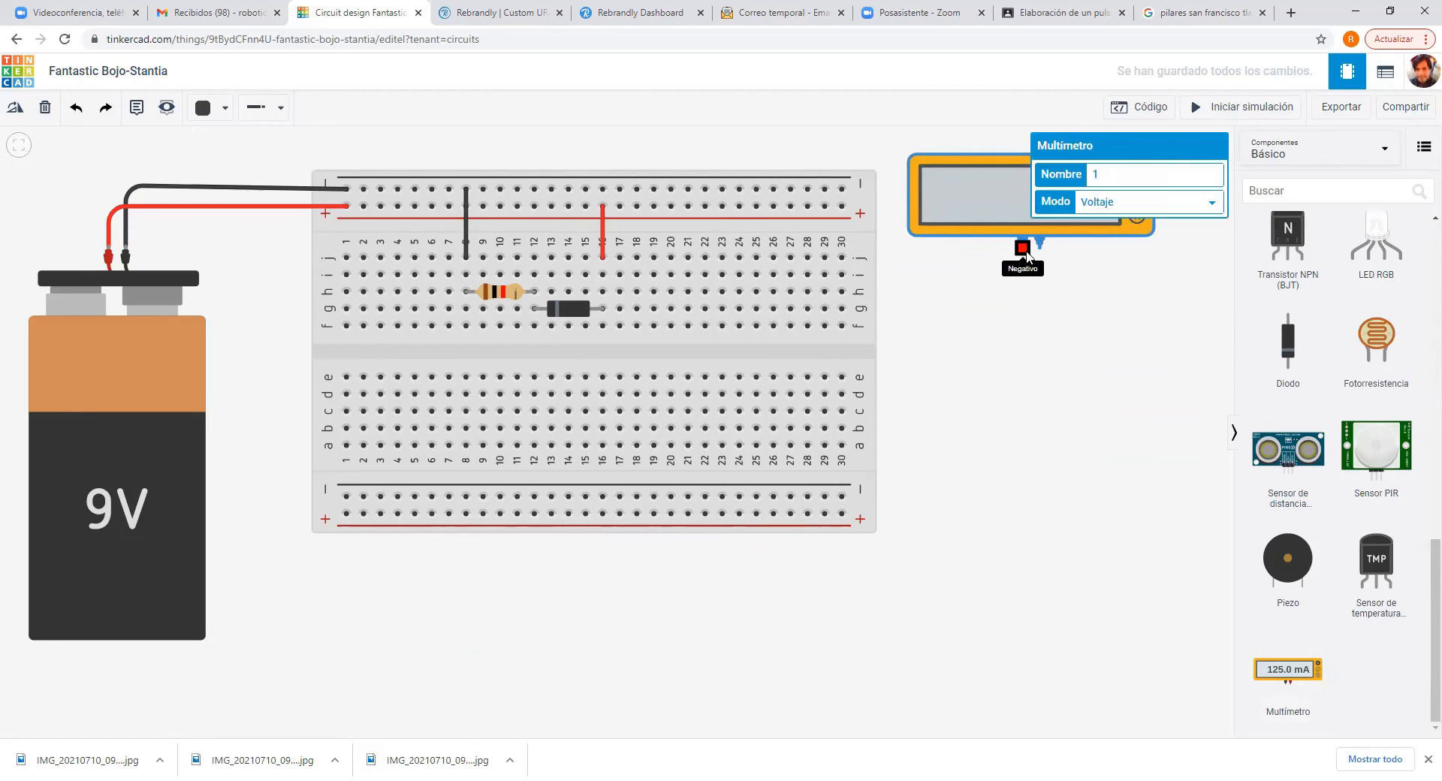
left_click(1026, 251)
left_click(1023, 302)
left_click(933, 303)
left_click(842, 194)
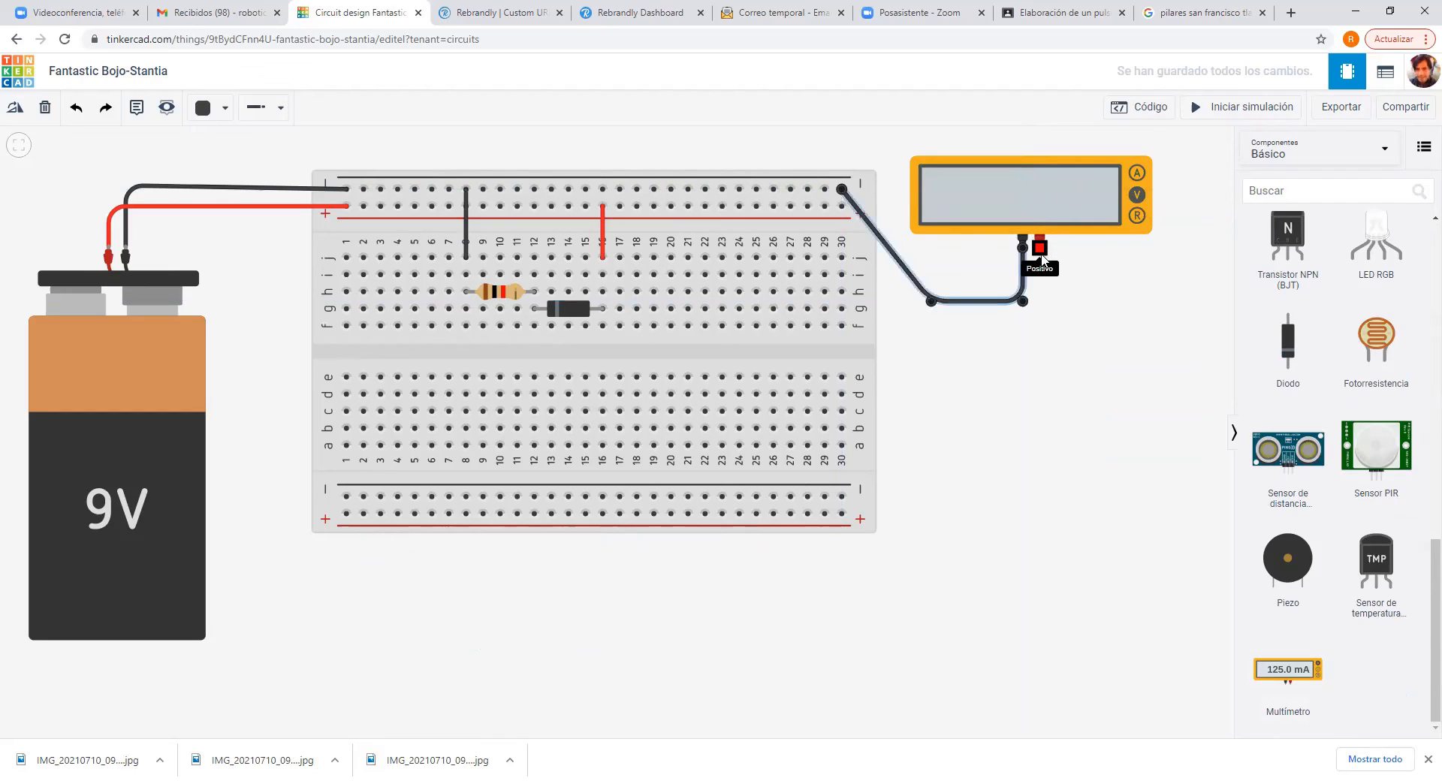
Wire the multimeter's positive terminal to hole f11 with a right-angle bend and colour the wire red (Rojo).
left_click(1040, 240)
left_click(1039, 367)
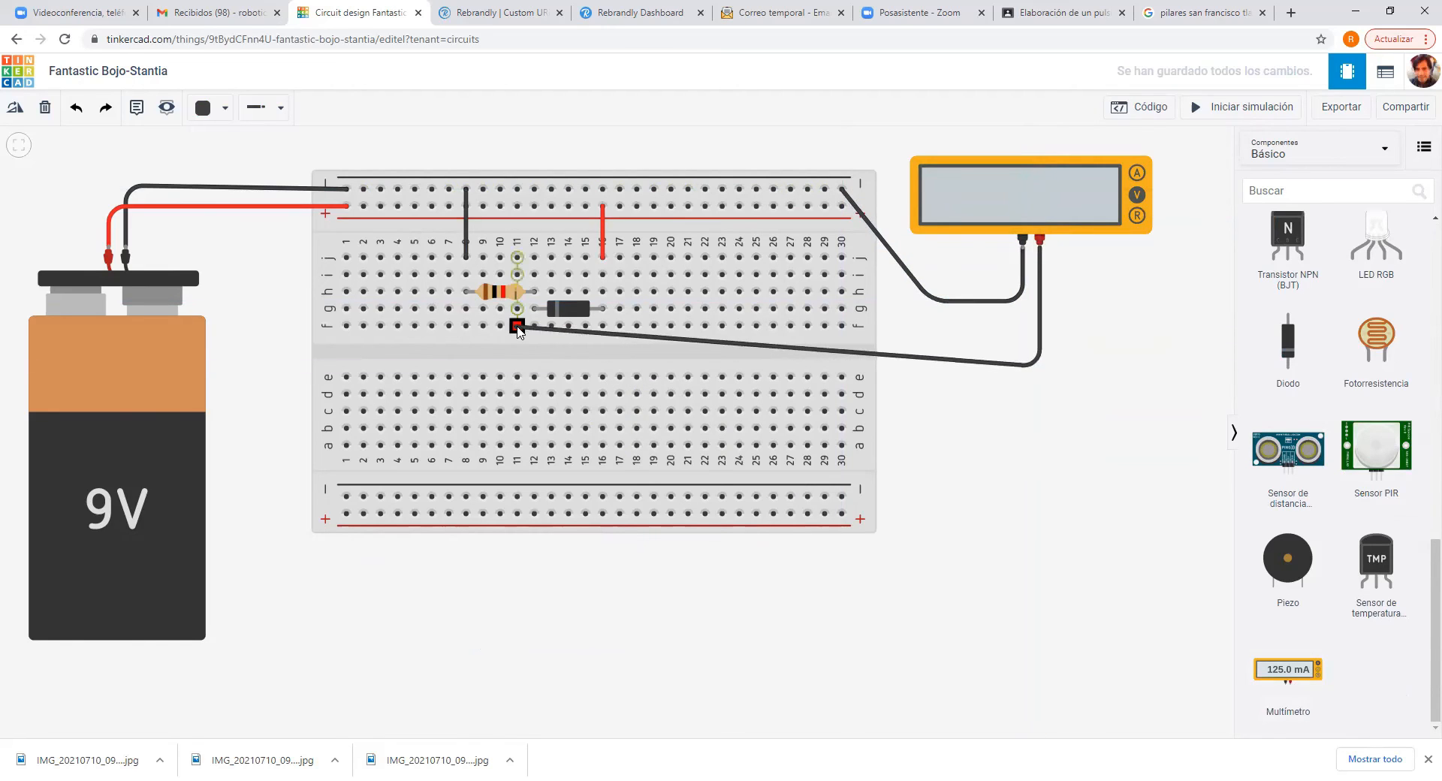
left_click(517, 325)
left_click_drag(1042, 365, 1039, 327)
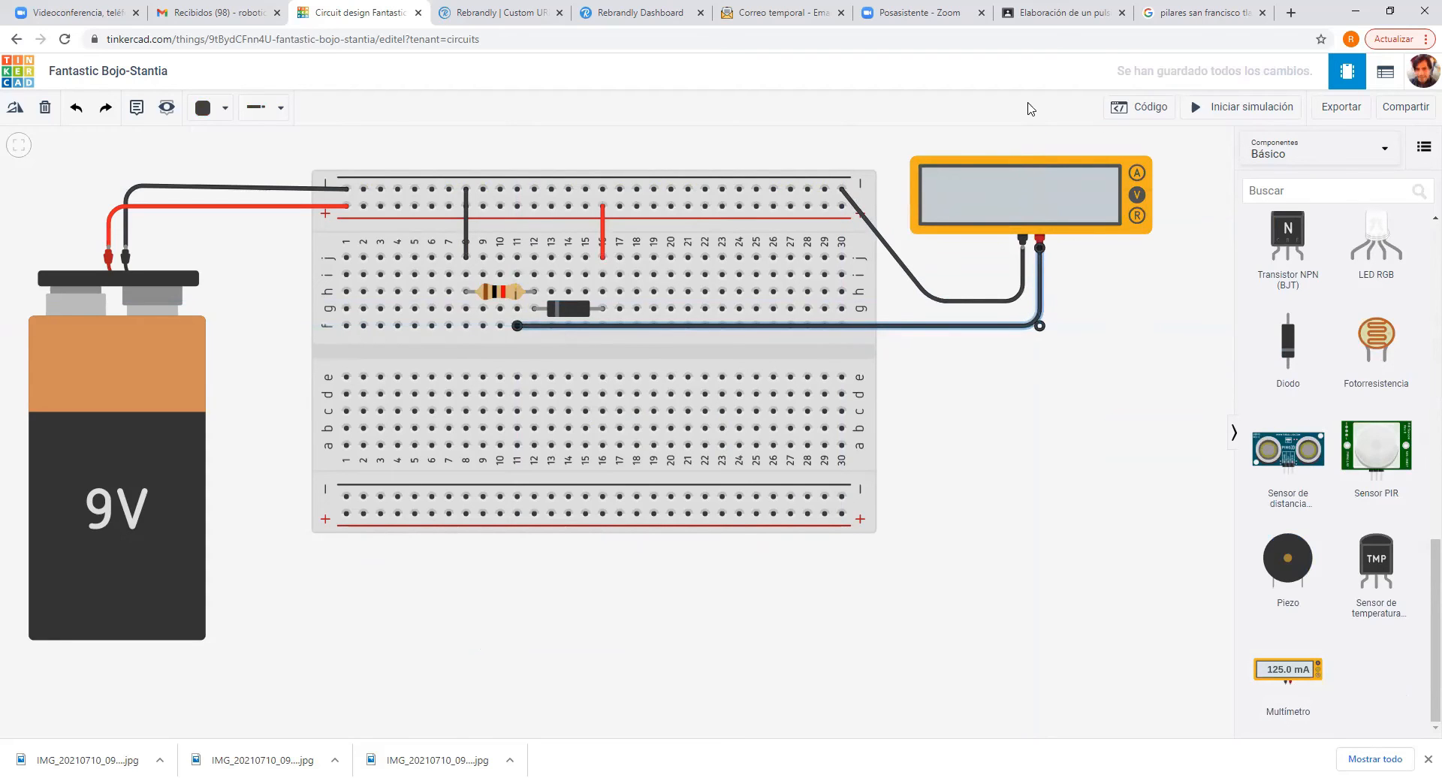
left_click(223, 111)
left_click(225, 175)
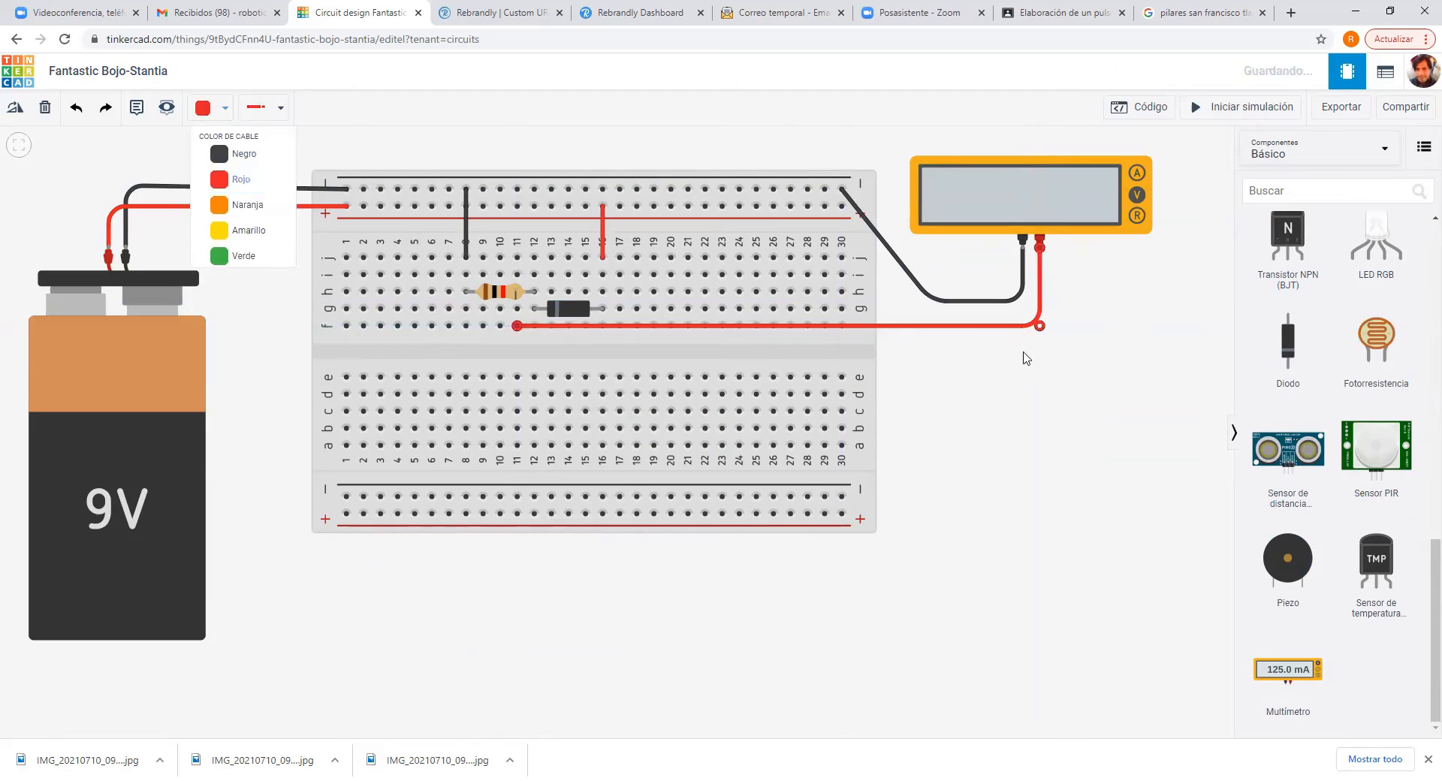
left_click(1092, 437)
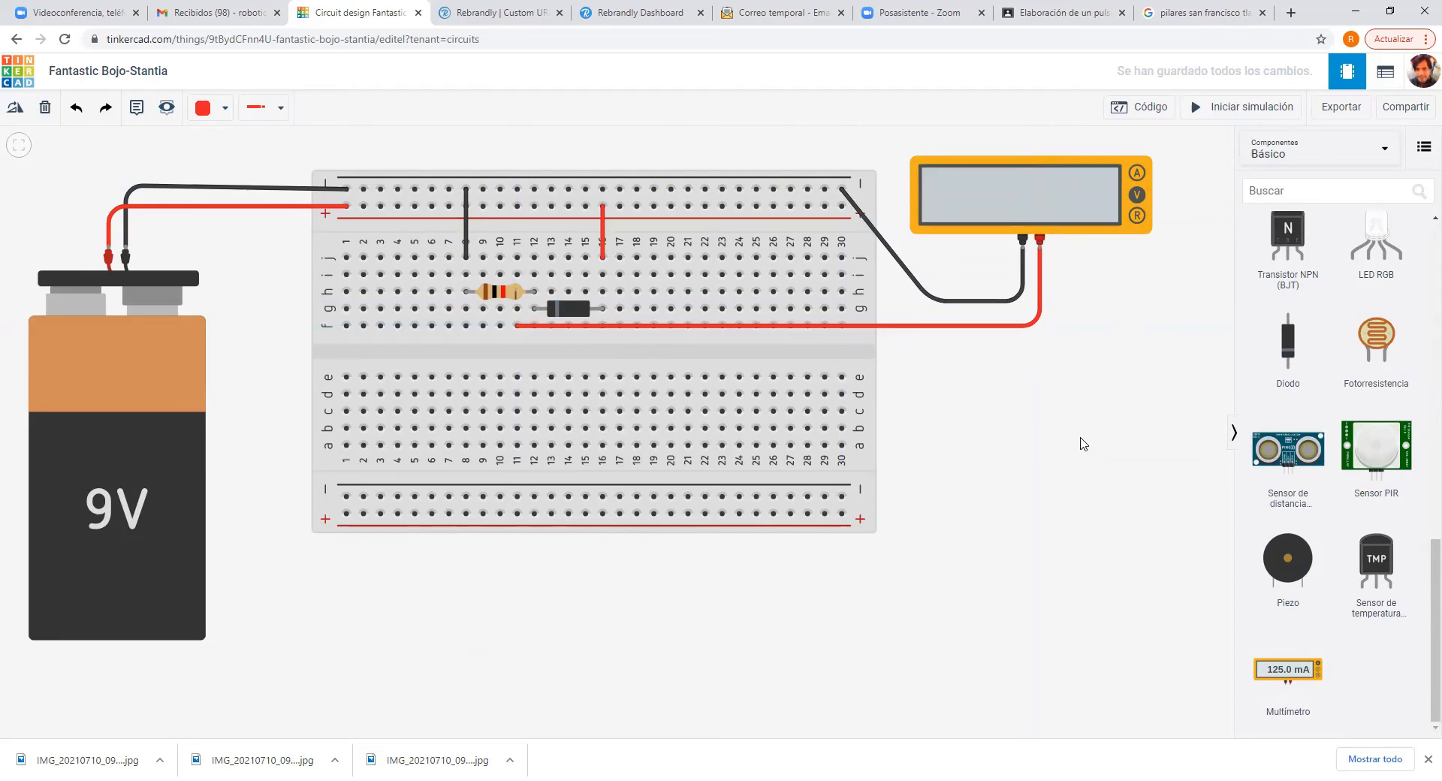
Replace the wire at f11 with a red right-angled wire from hole f12 to the multimeter's positive terminal.
left_click(658, 327)
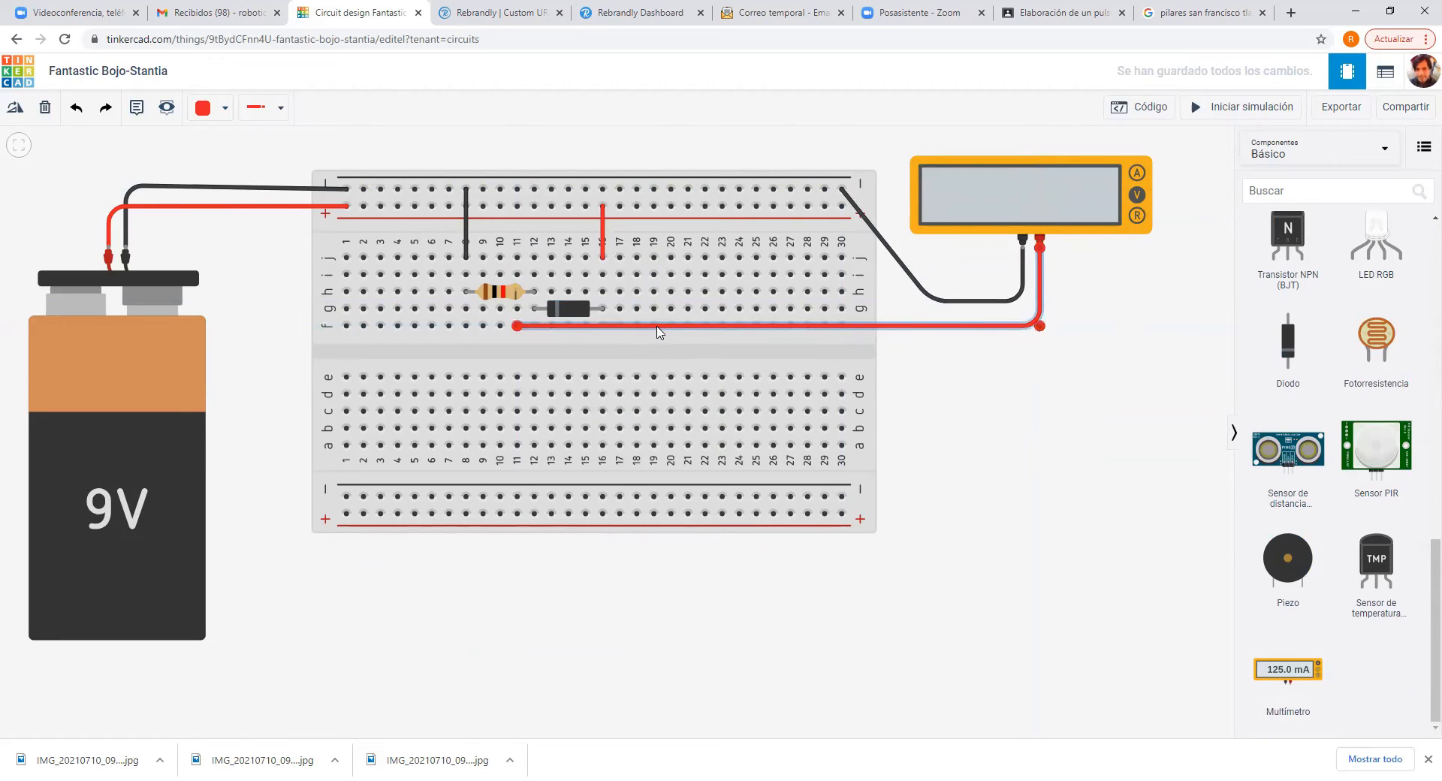
key("Delete")
left_click(534, 326)
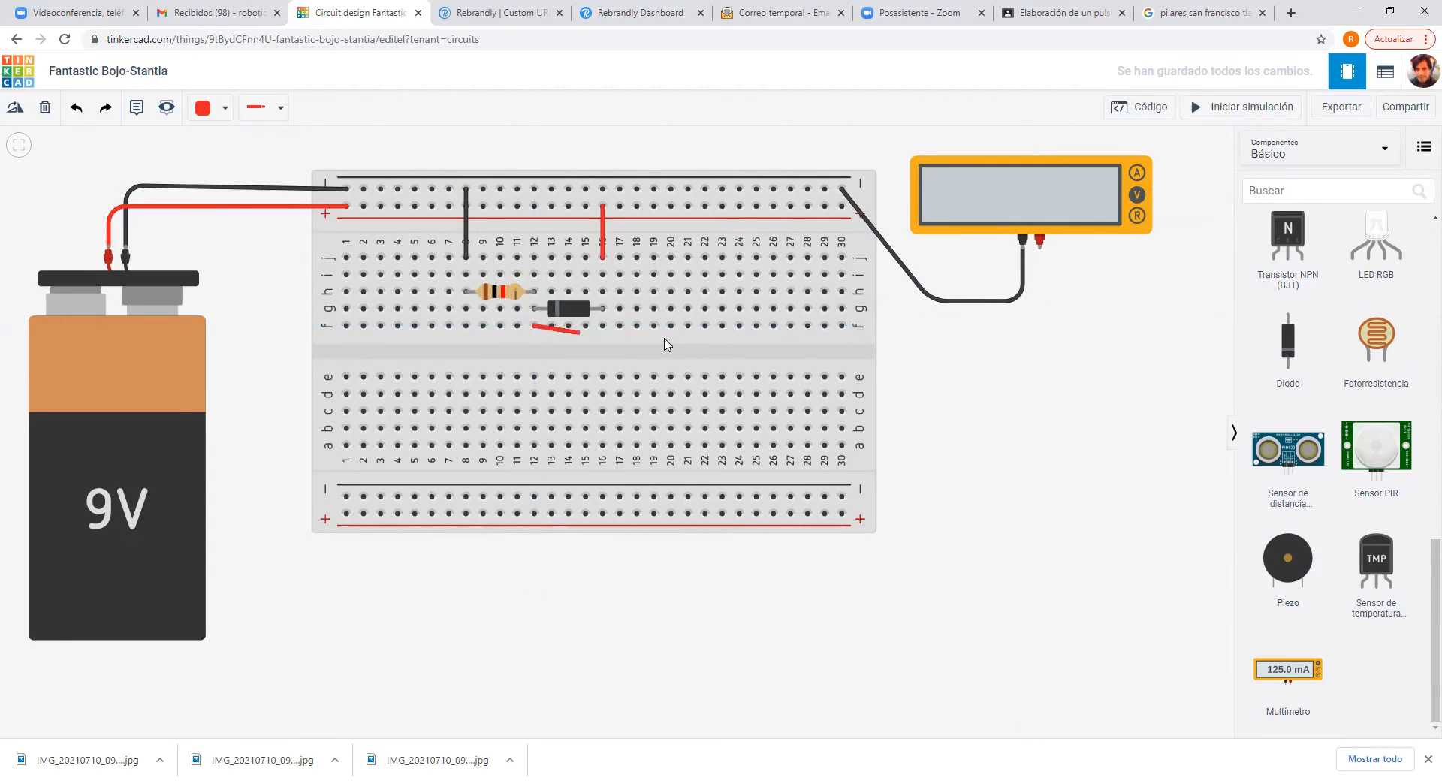
left_click(1049, 326)
left_click(1039, 242)
left_click_drag(1052, 328, 1039, 326)
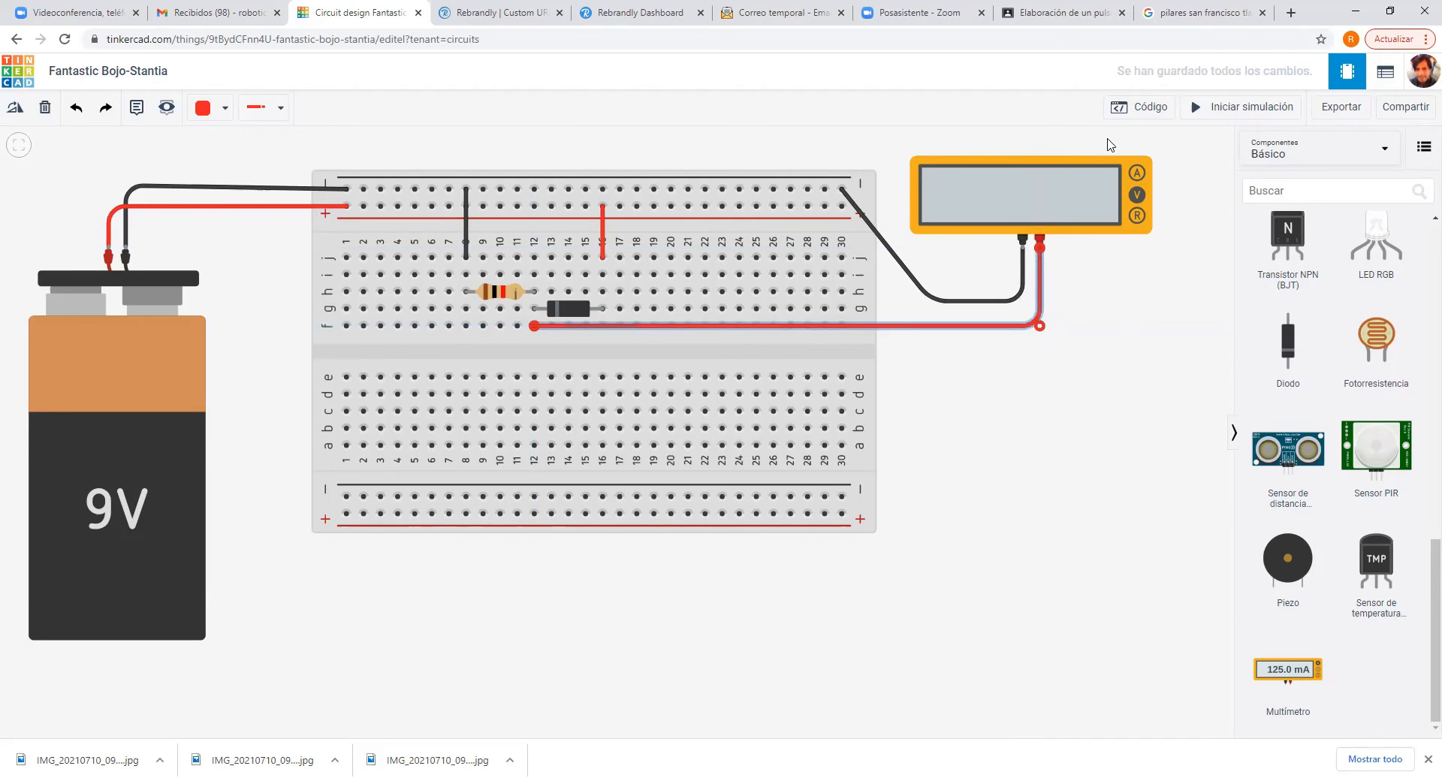
Run the simulation to read the voltage across the resistor on the multimeter, and stop it.
left_click(1200, 107)
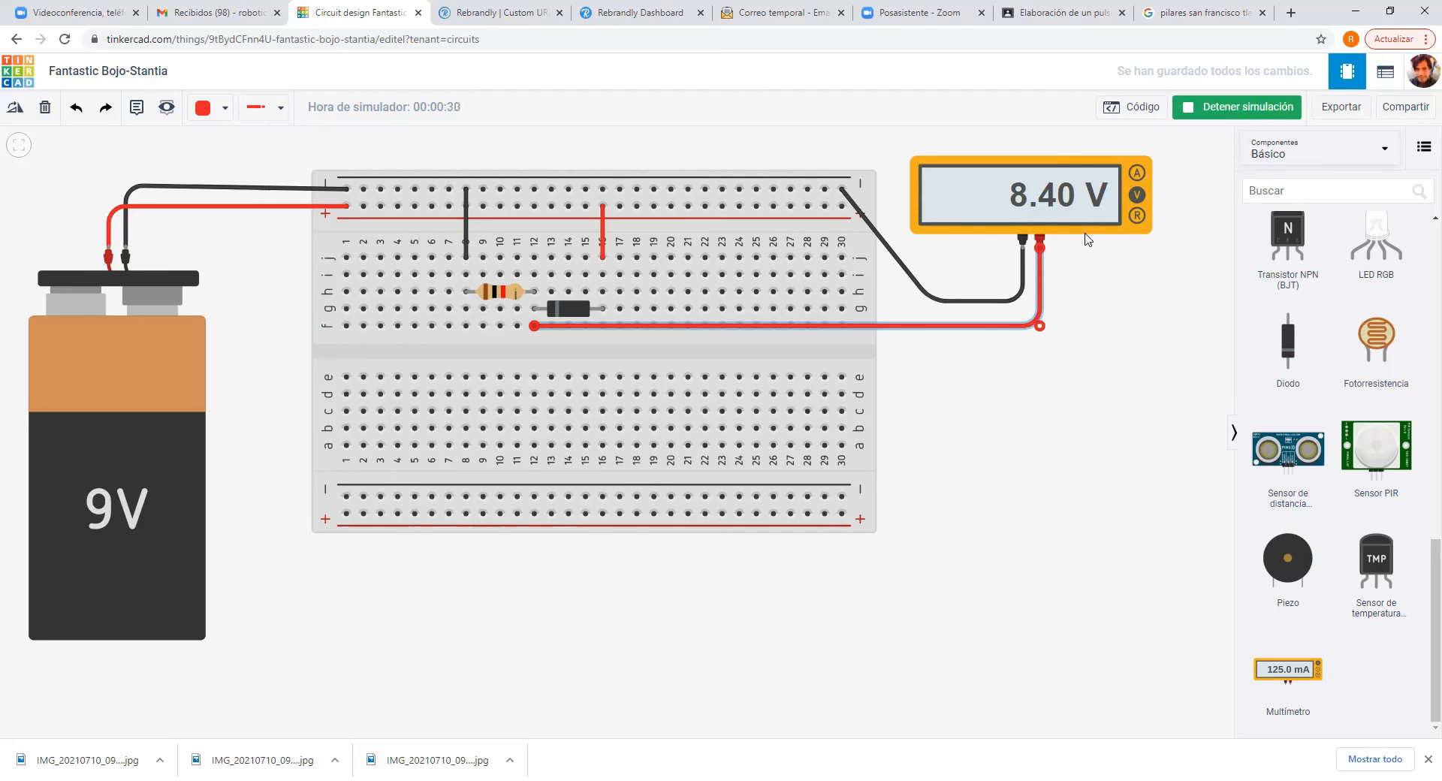
left_click(1070, 471)
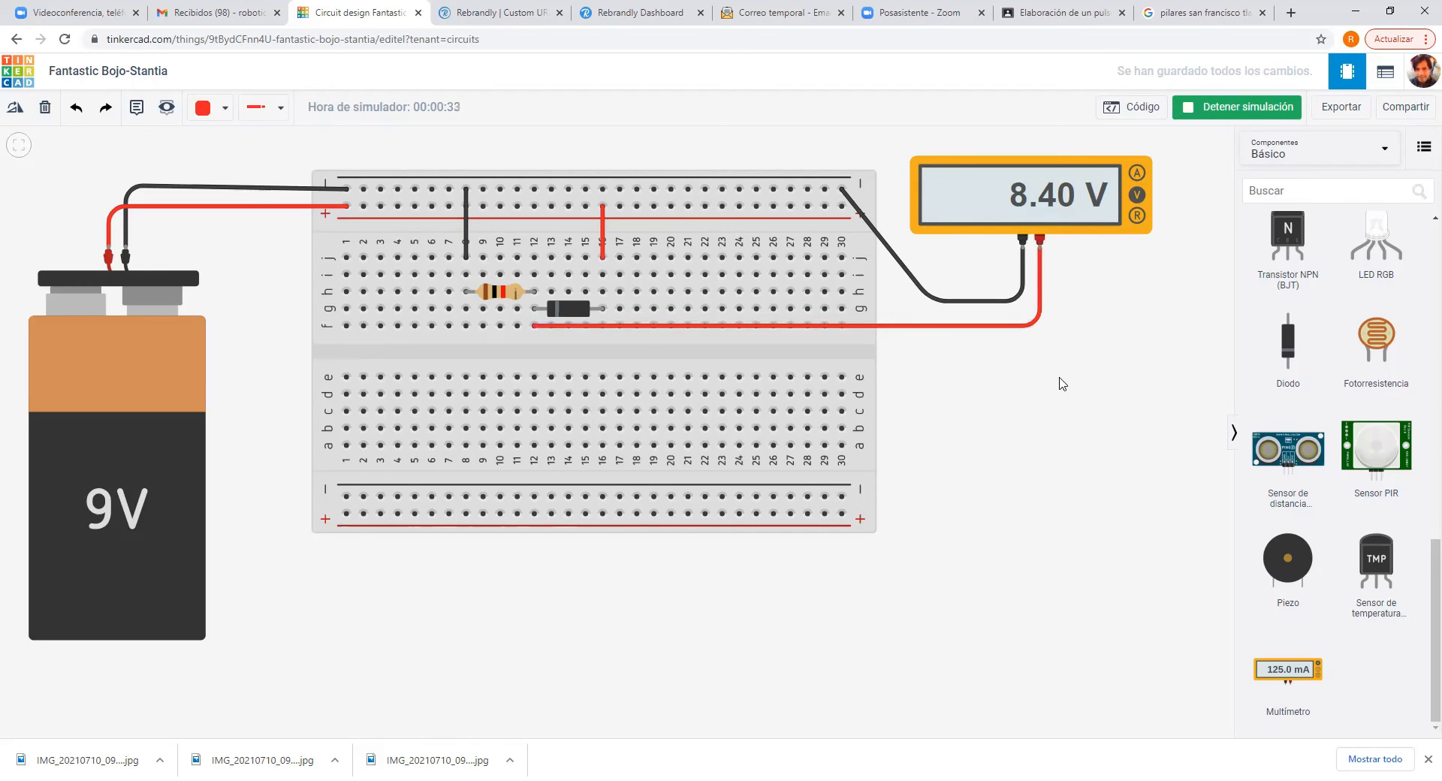
left_click(1190, 111)
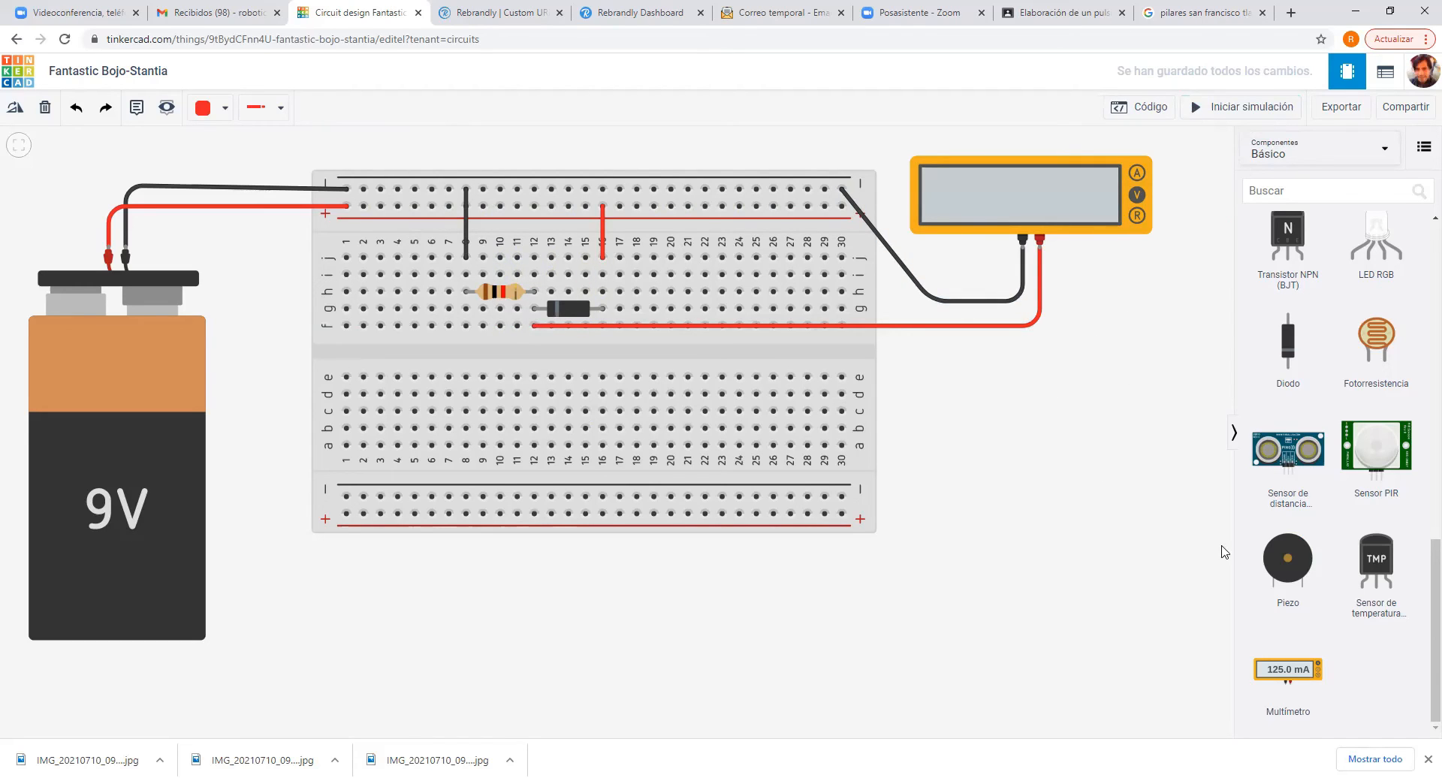
Add a second multimeter below the breadboard and move the resistor to a vertical position in column 8 between rows g and e.
left_click_drag(1282, 674, 429, 670)
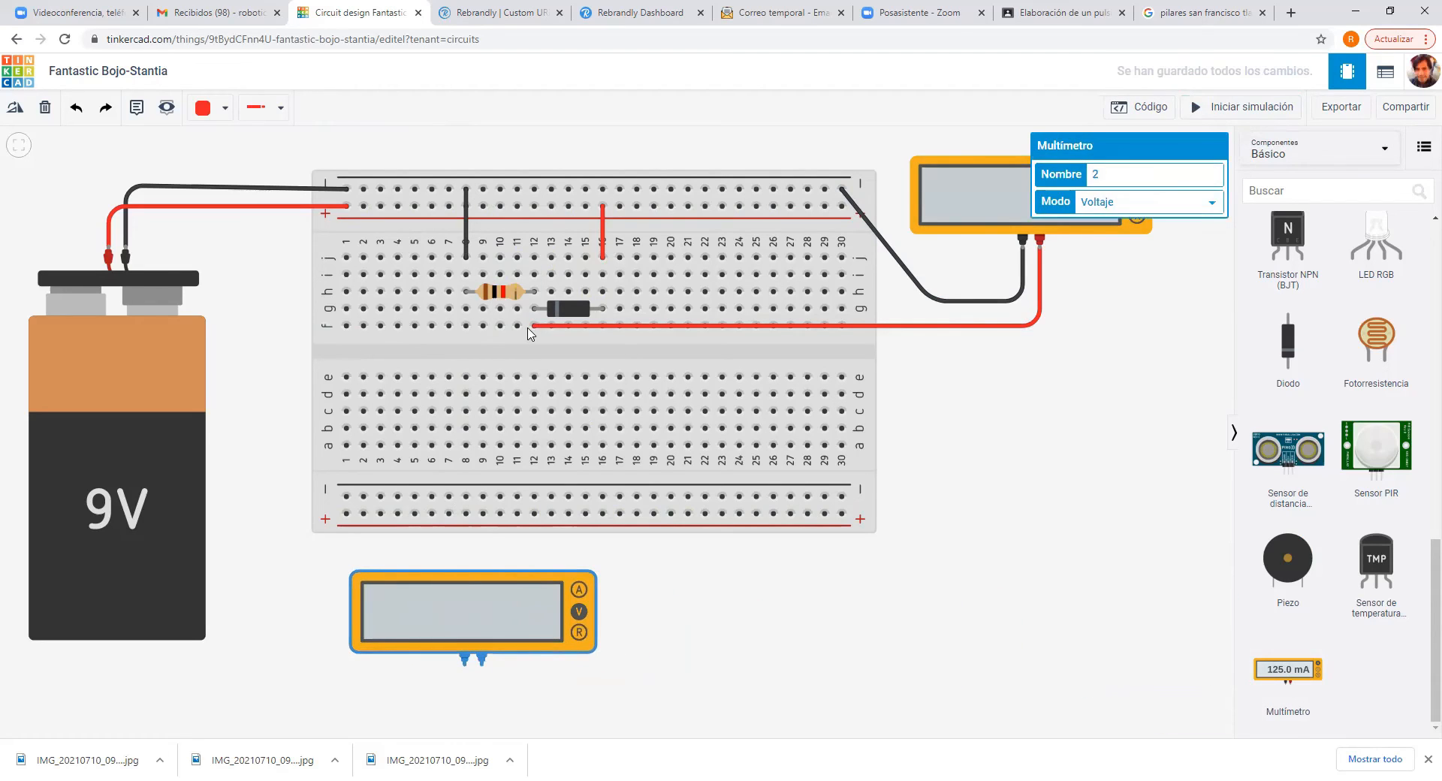
left_click(517, 299)
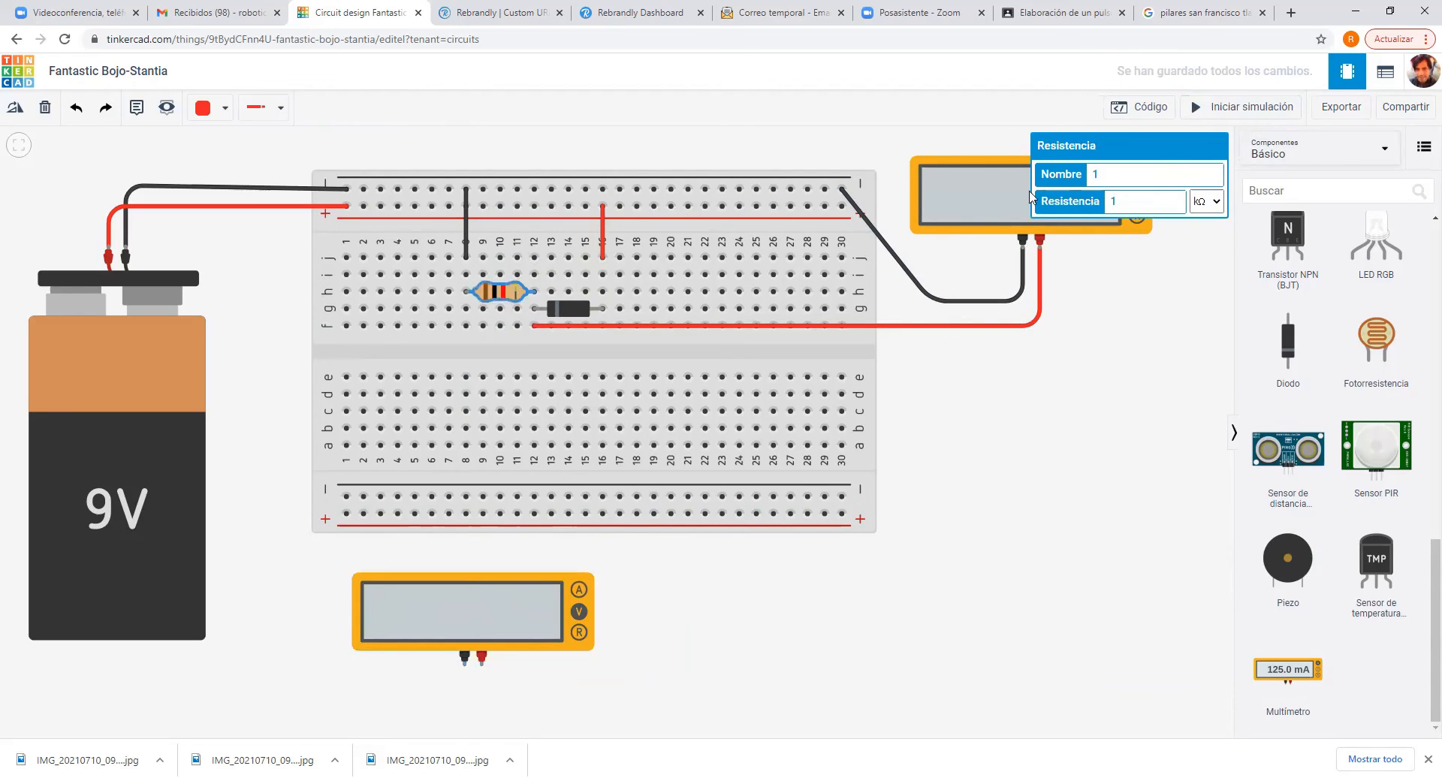
left_click(16, 109)
left_click(18, 111)
left_click(18, 111)
left_click_drag(495, 313, 461, 368)
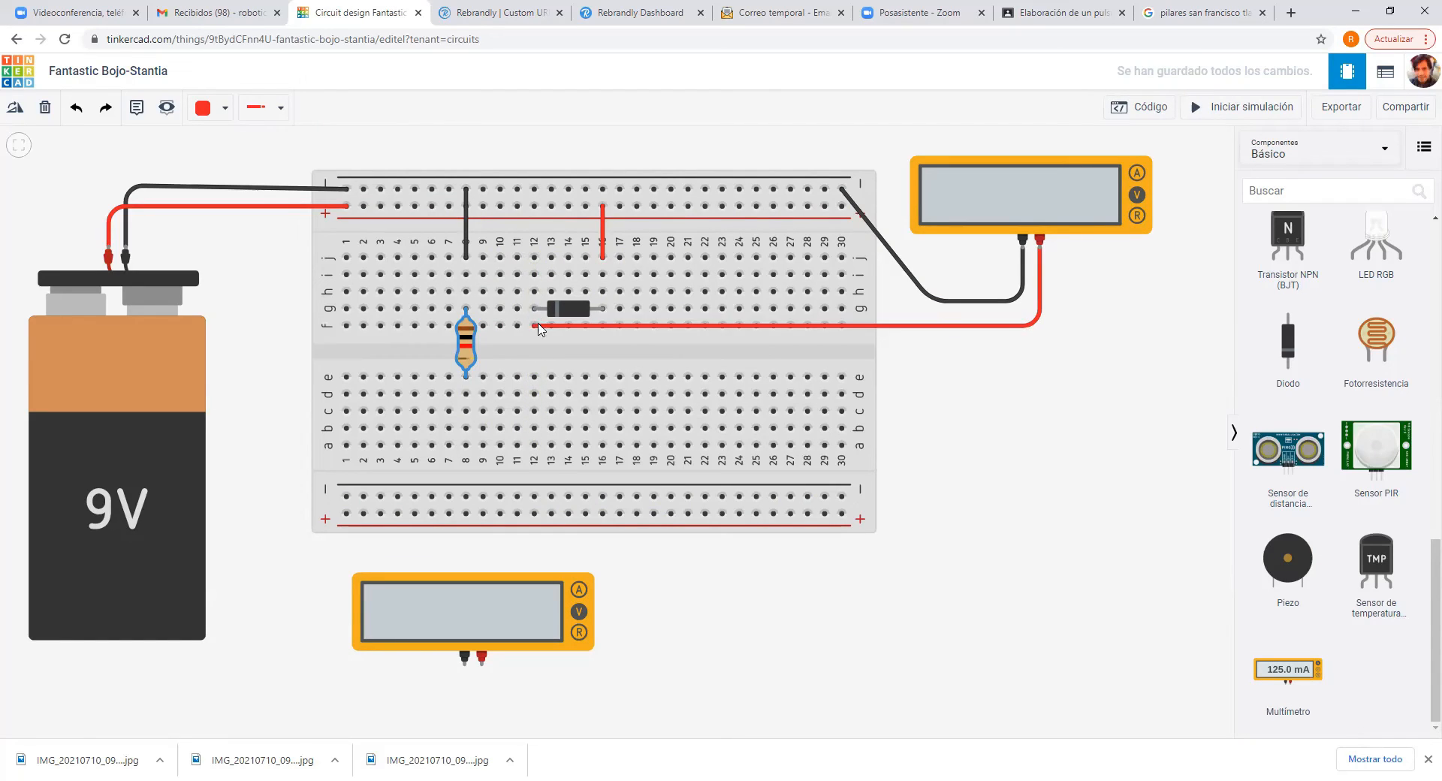
Replace the first multimeter's positive wire with a red one from hole h12, routed around the black wire to the positive terminal.
left_click(634, 325)
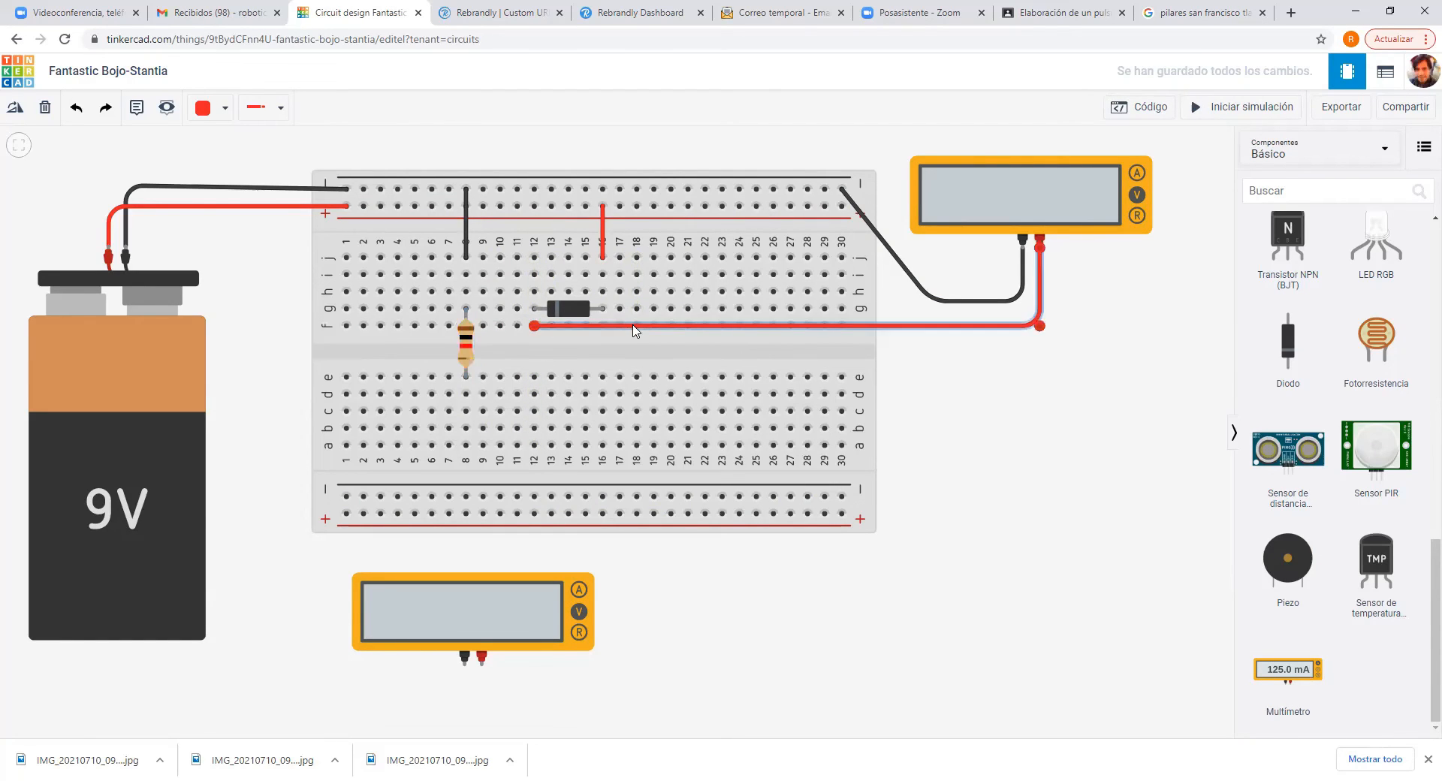
key("Delete")
left_click(533, 291)
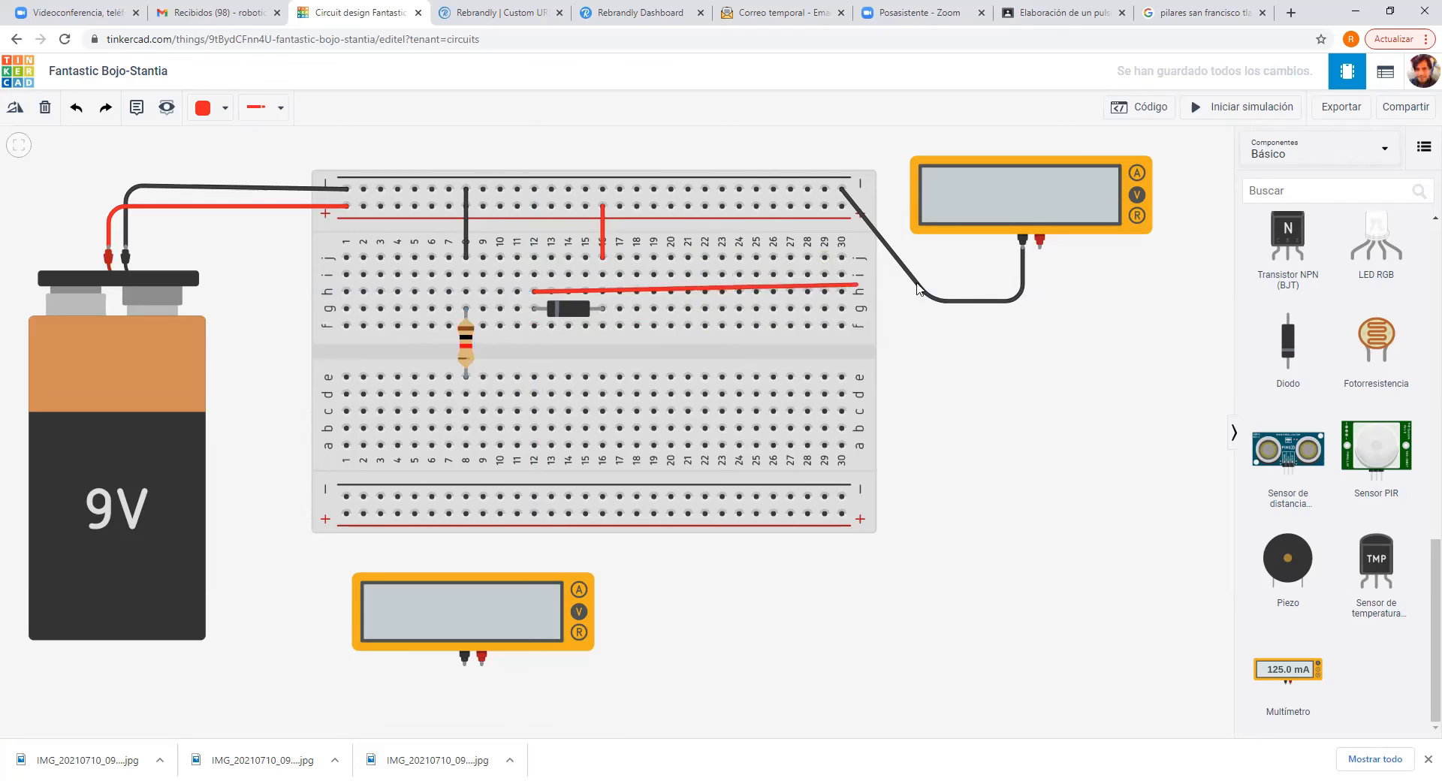
left_click(896, 297)
left_click(914, 330)
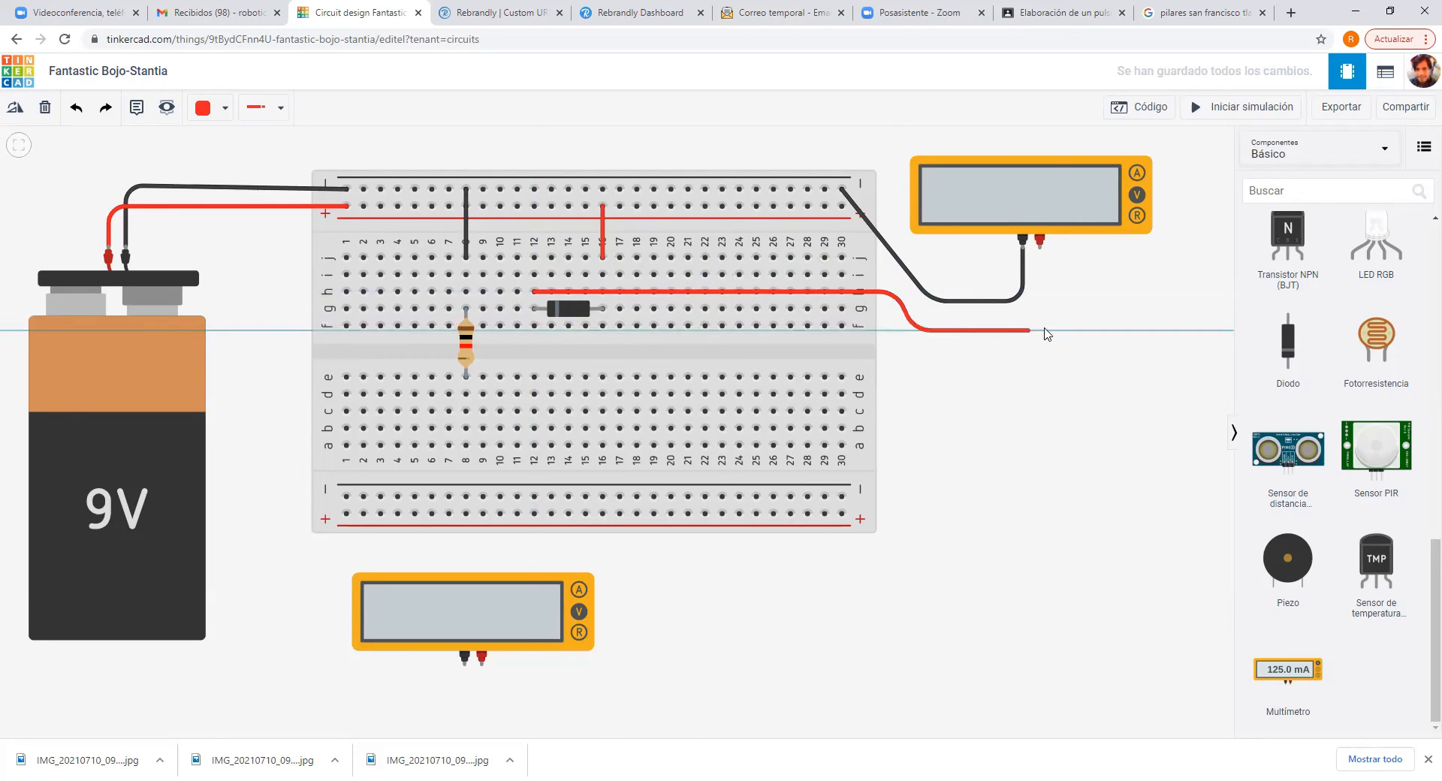
left_click(1044, 331)
left_click(1040, 241)
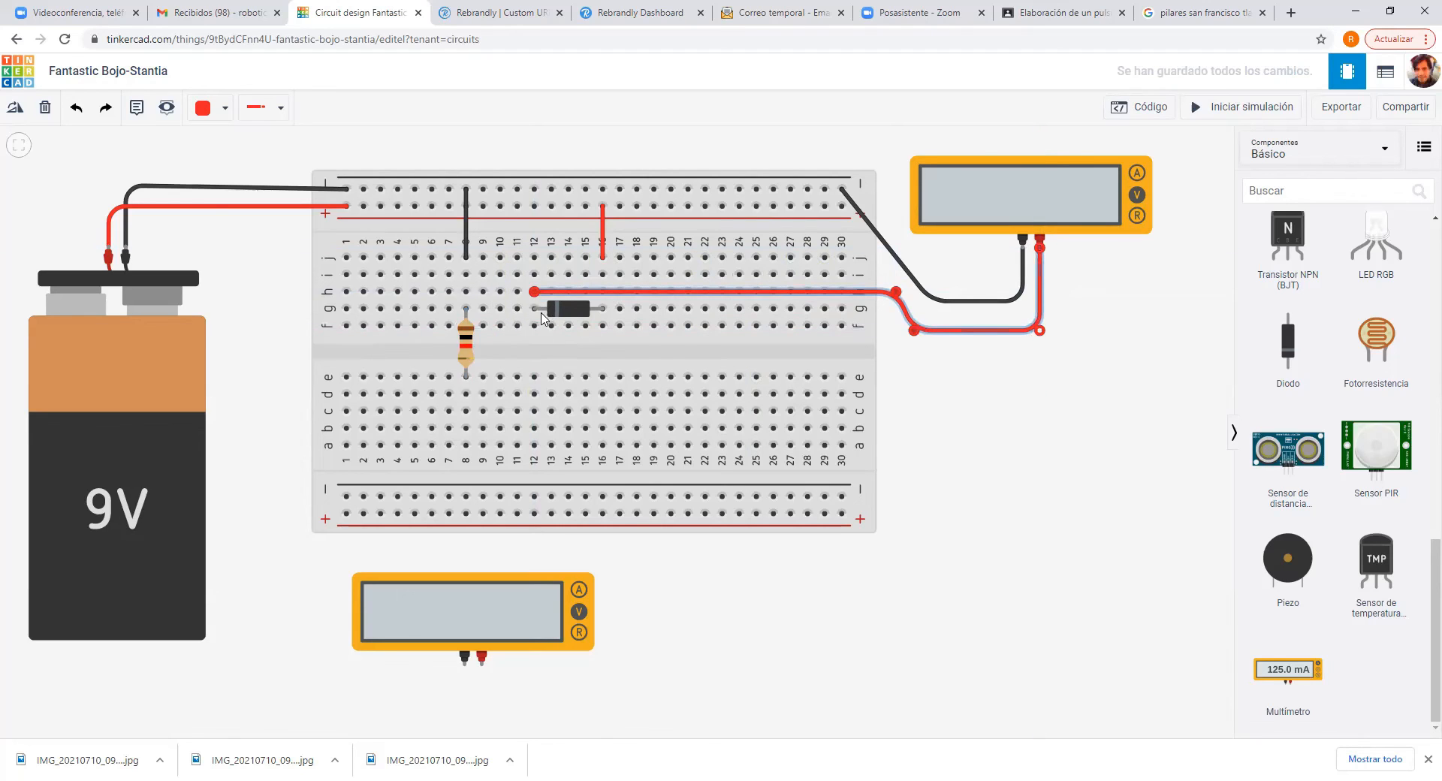
Link the diode's cathode to the resistor's free end with blue (Azul) jumpers from f12 to e12 and from c12 to c8.
left_click(534, 326)
left_click(534, 377)
left_click(210, 107)
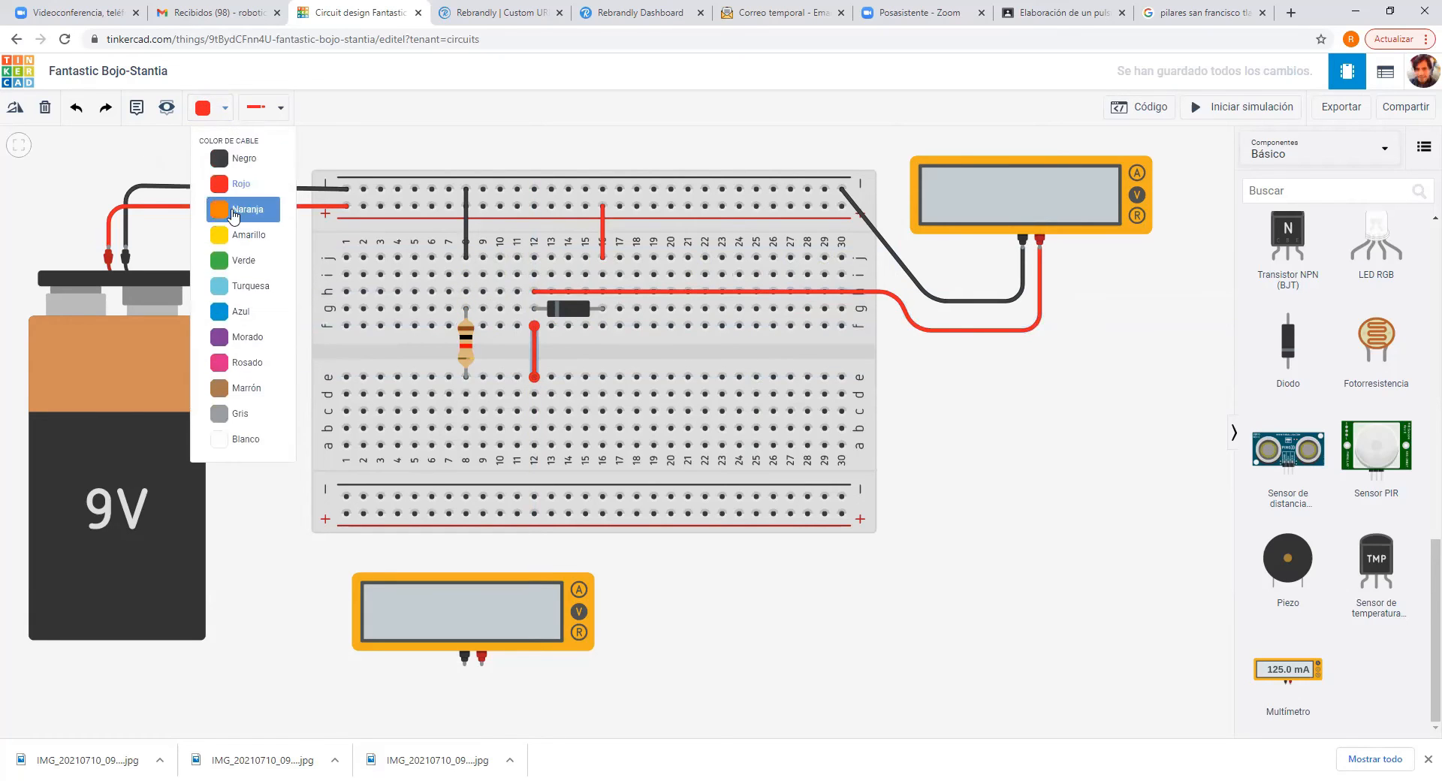
left_click(228, 310)
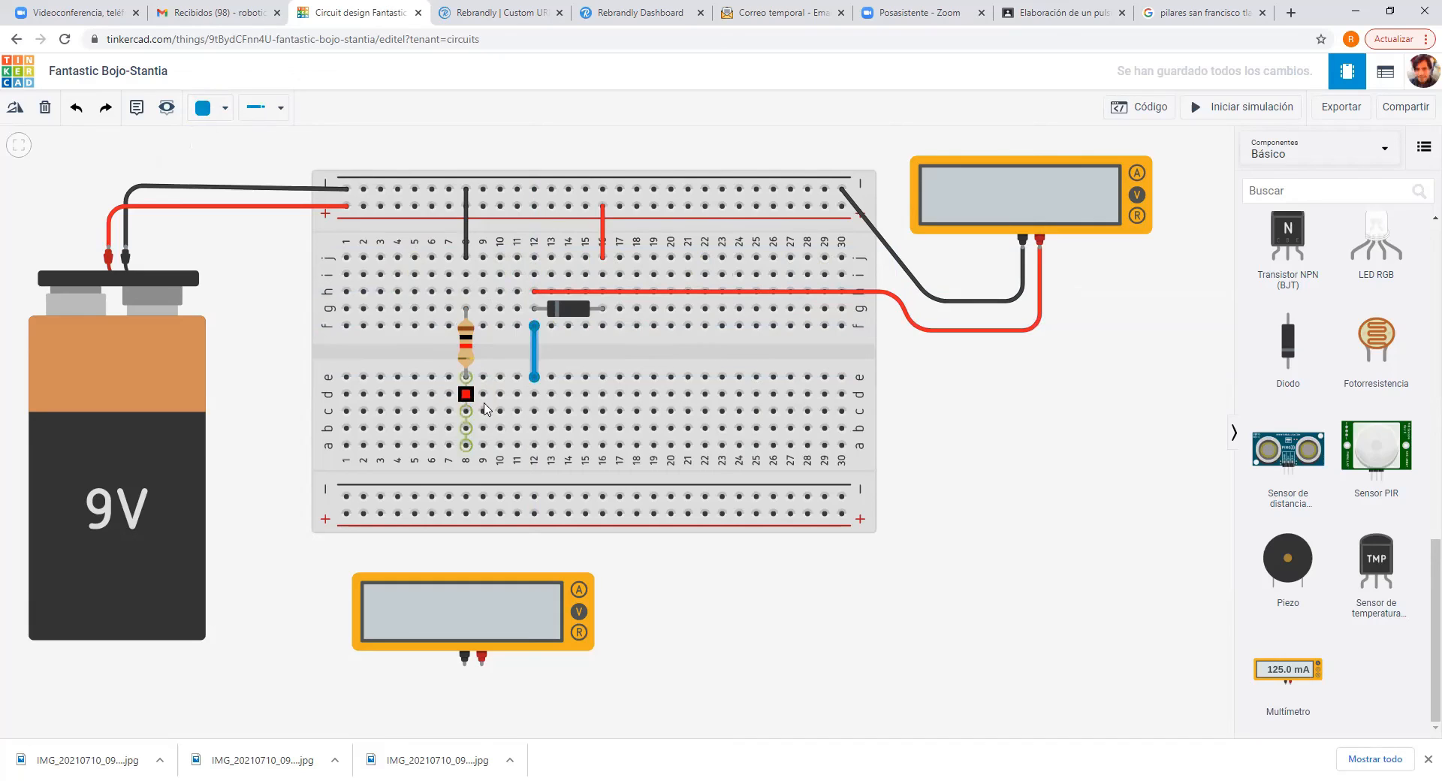
left_click(533, 411)
left_click(466, 411)
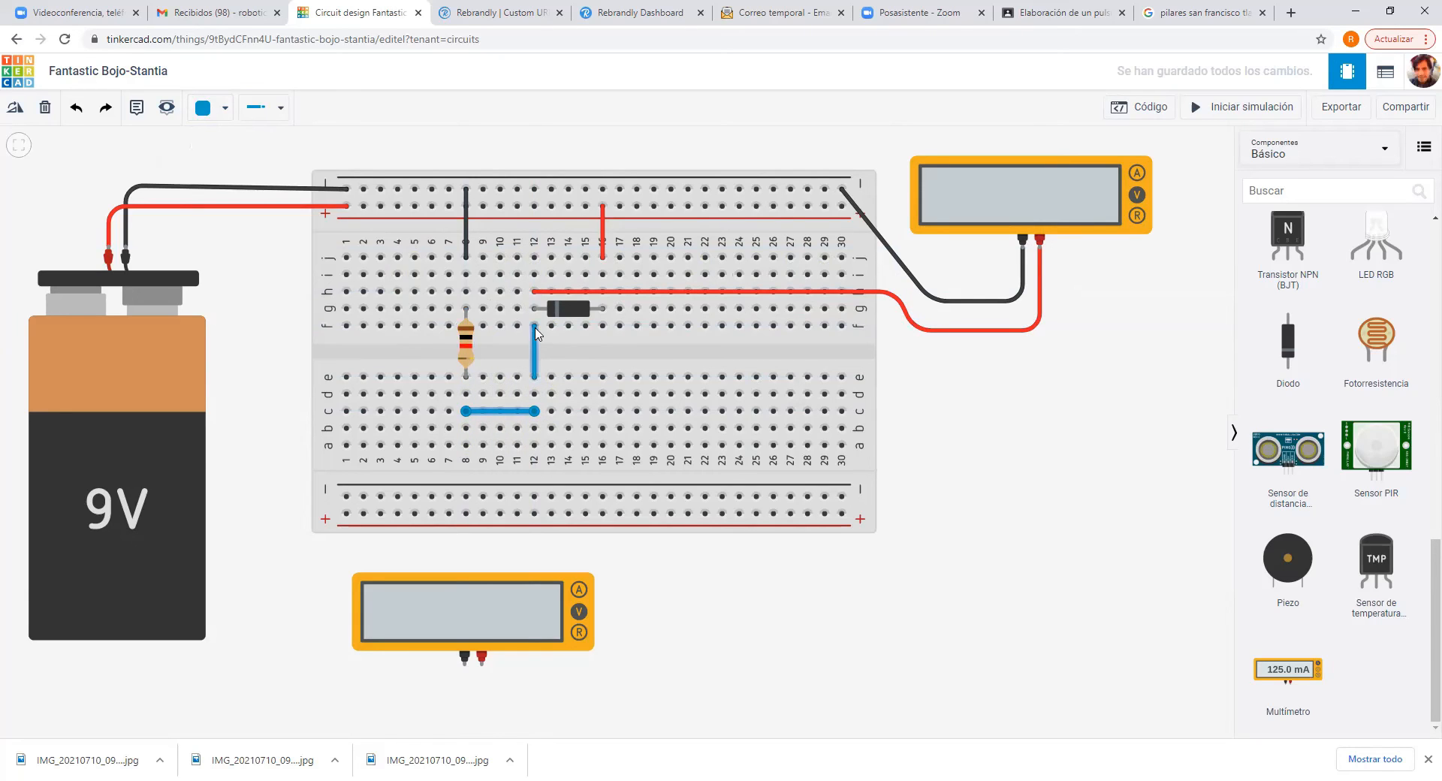
Delete the blue jumper linking holes c8 and c12.
left_click(501, 412)
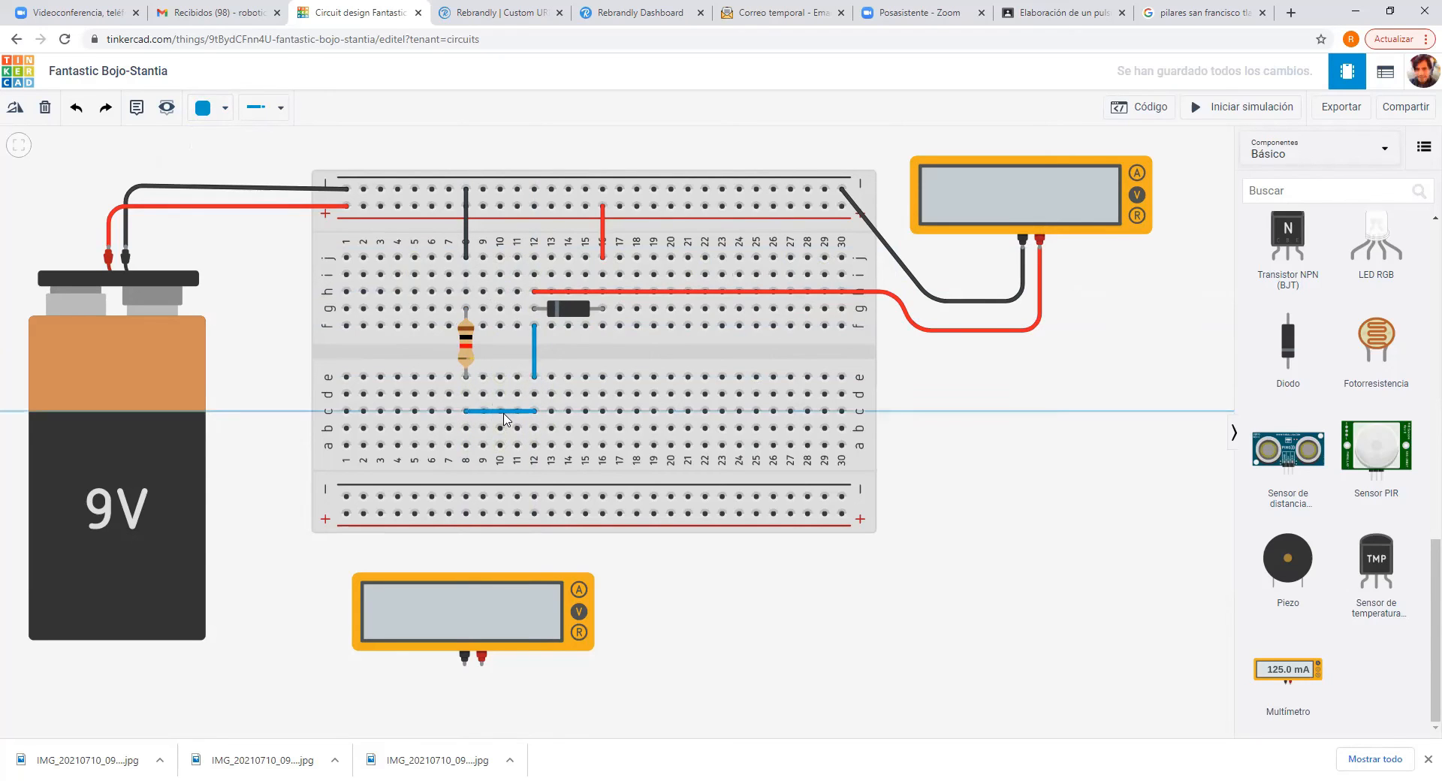
left_click(507, 414)
key("Delete")
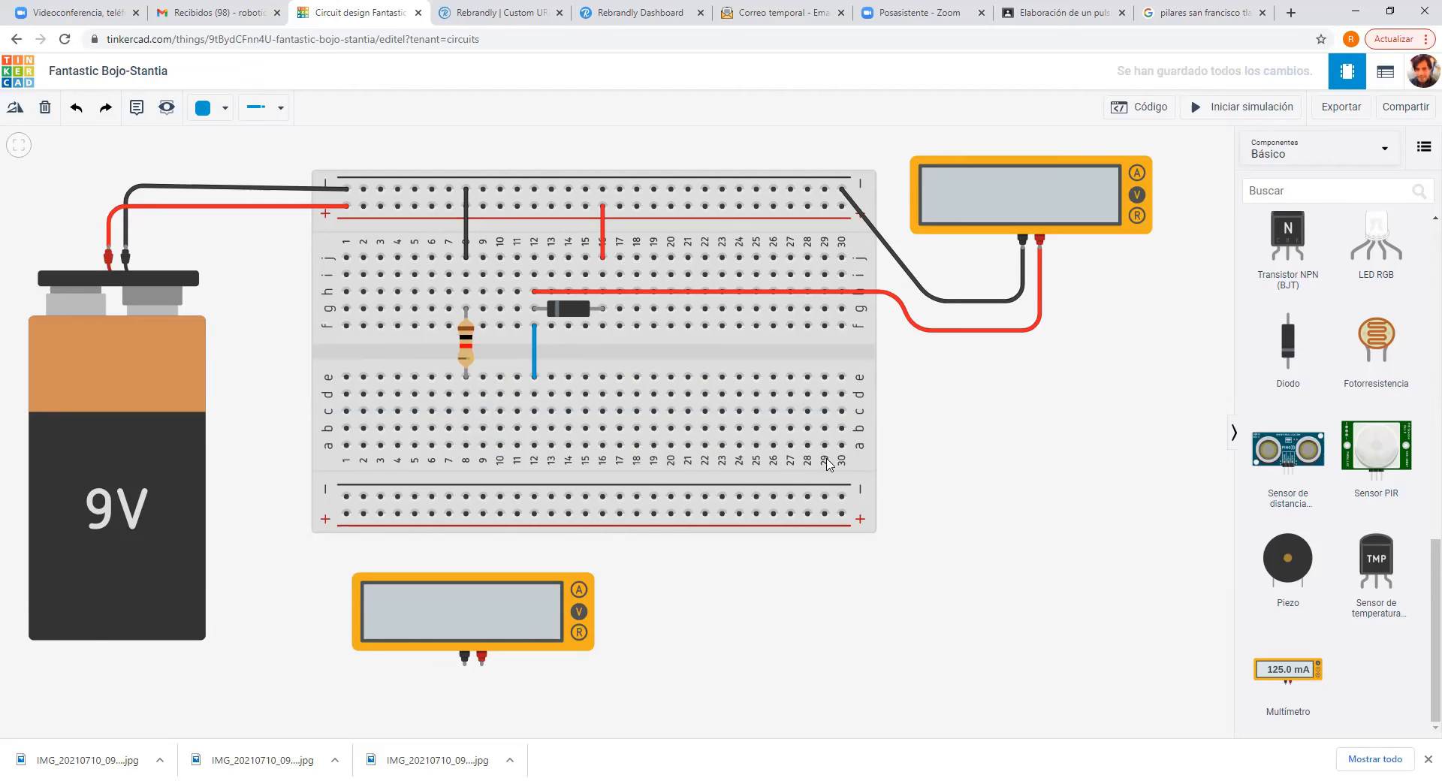
Wire the lower multimeter's positive terminal to hole a12 in blue, routing the wire around the column 12 side of the meter.
left_click(481, 659)
left_click(482, 684)
left_click(638, 683)
left_click(639, 557)
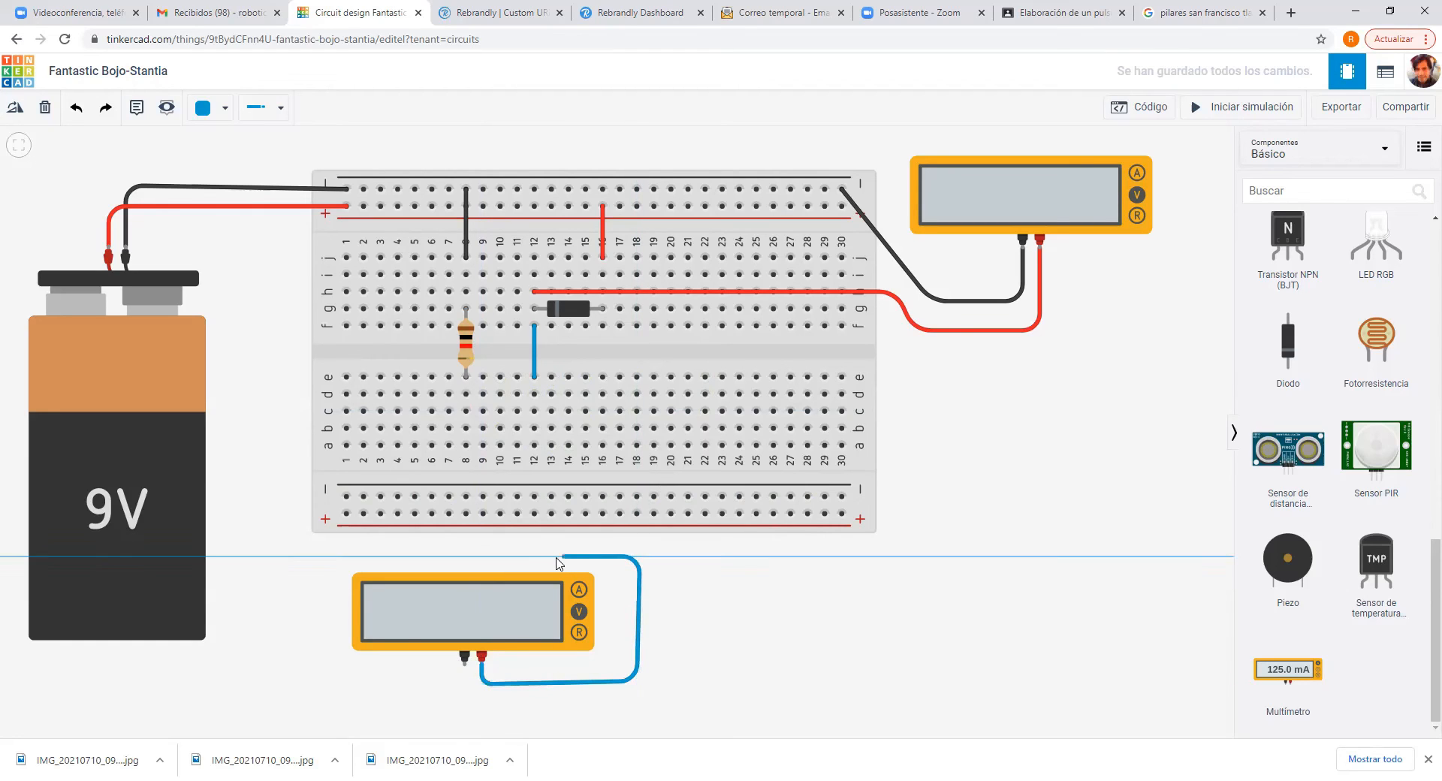
left_click(530, 557)
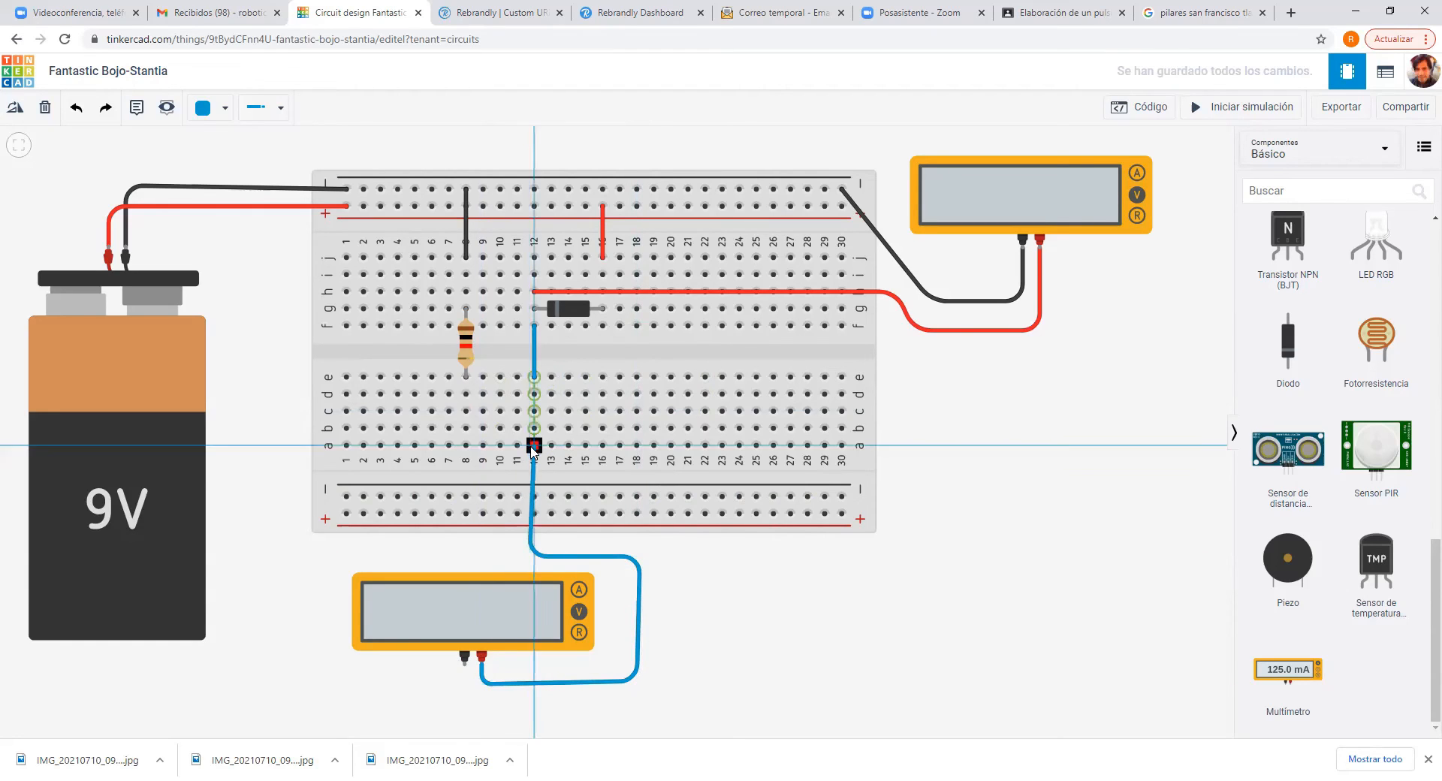
left_click(534, 446)
left_click_drag(637, 692, 639, 688)
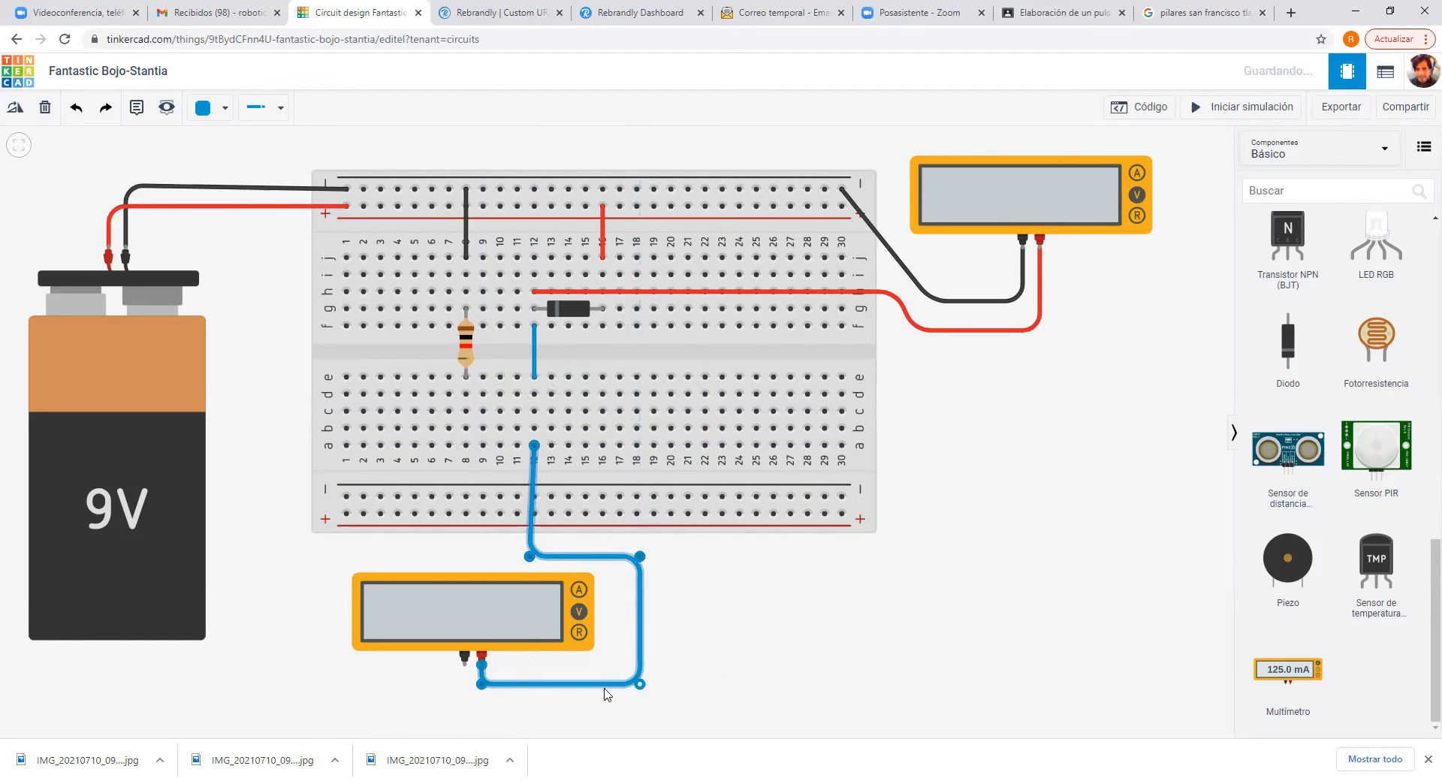
Wire the lower multimeter's negative terminal to hole a8, routed around the battery side of the meter, with its last corner aligned to column 8.
left_click(464, 660)
left_click(465, 688)
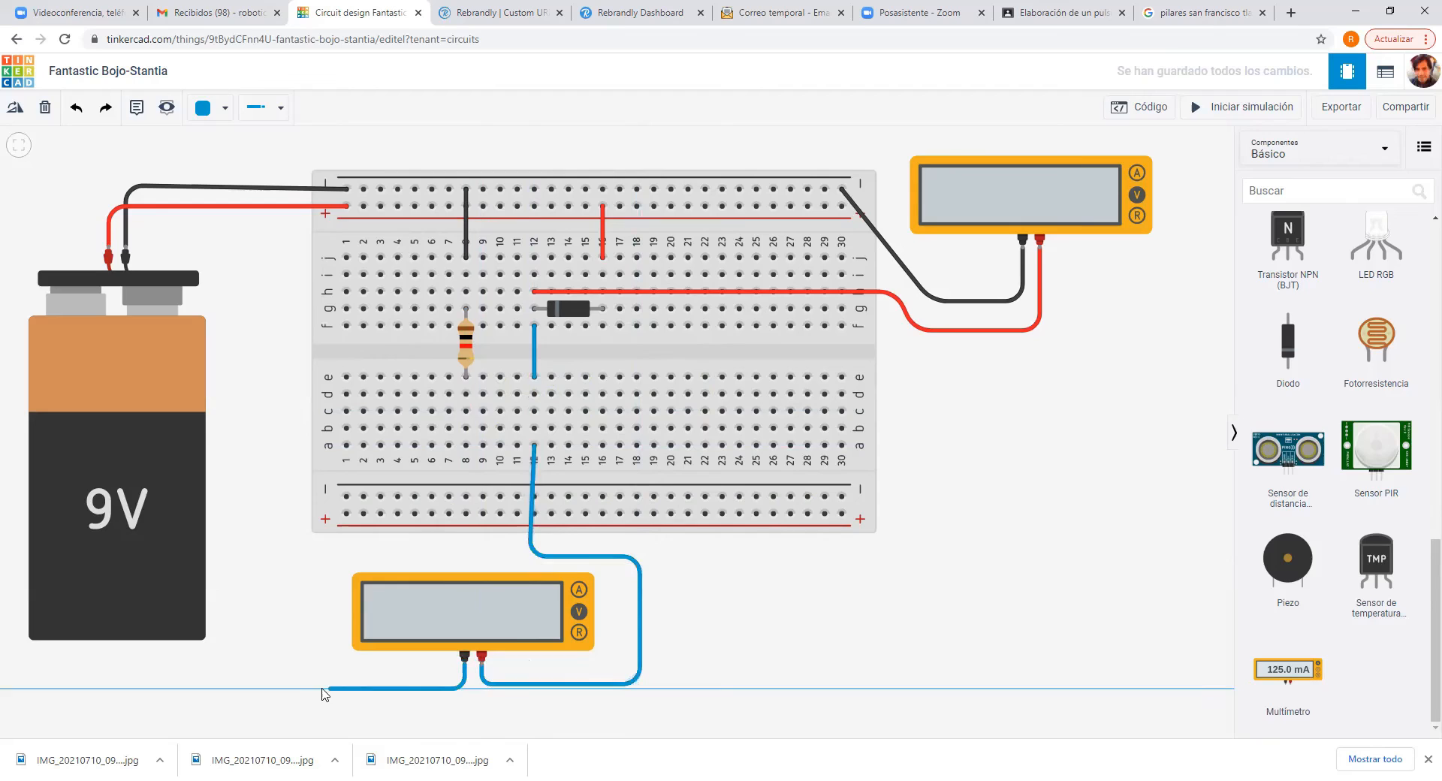
left_click(298, 689)
left_click(302, 552)
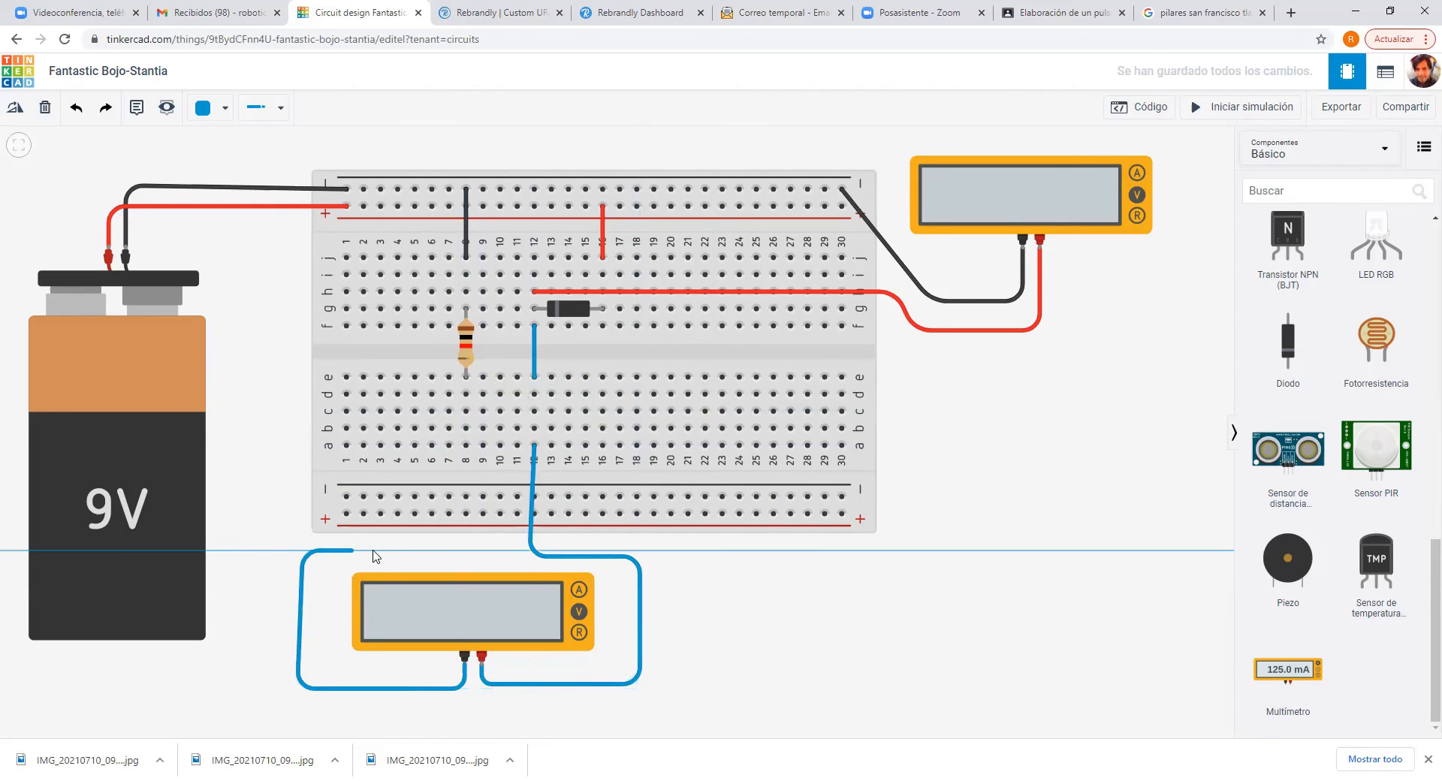
left_click(444, 551)
left_click(467, 446)
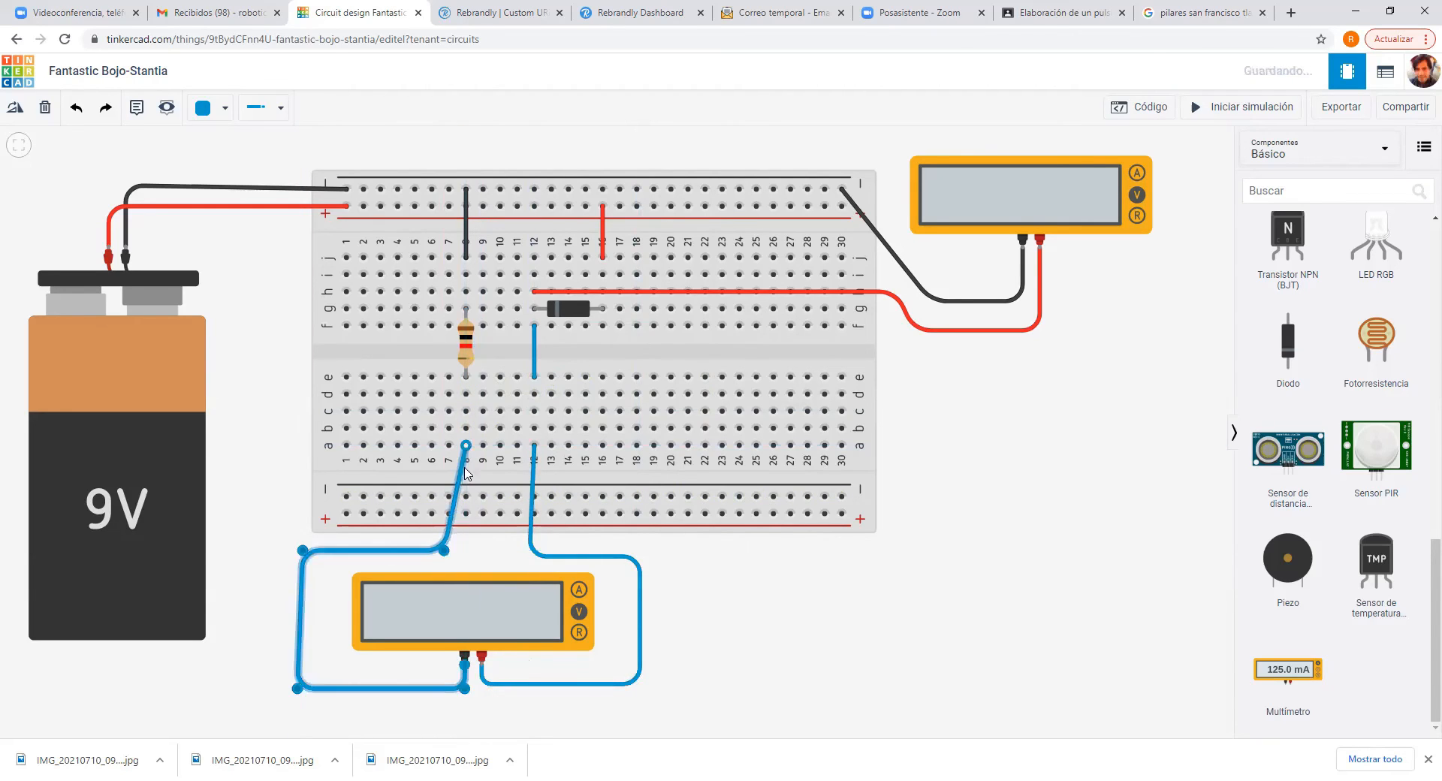
left_click_drag(446, 551, 466, 552)
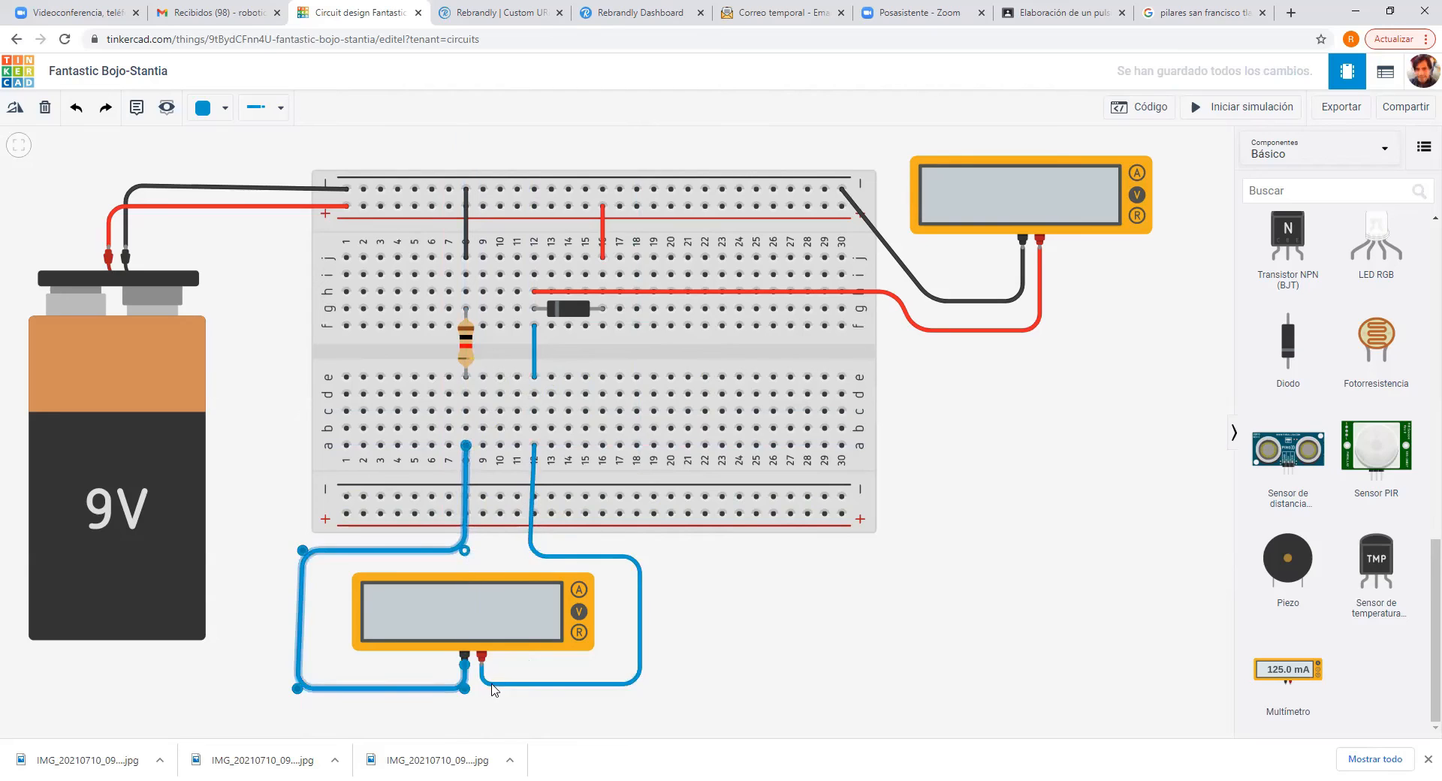
Set the lower multimeter's mode to Amperaje.
left_click(495, 625)
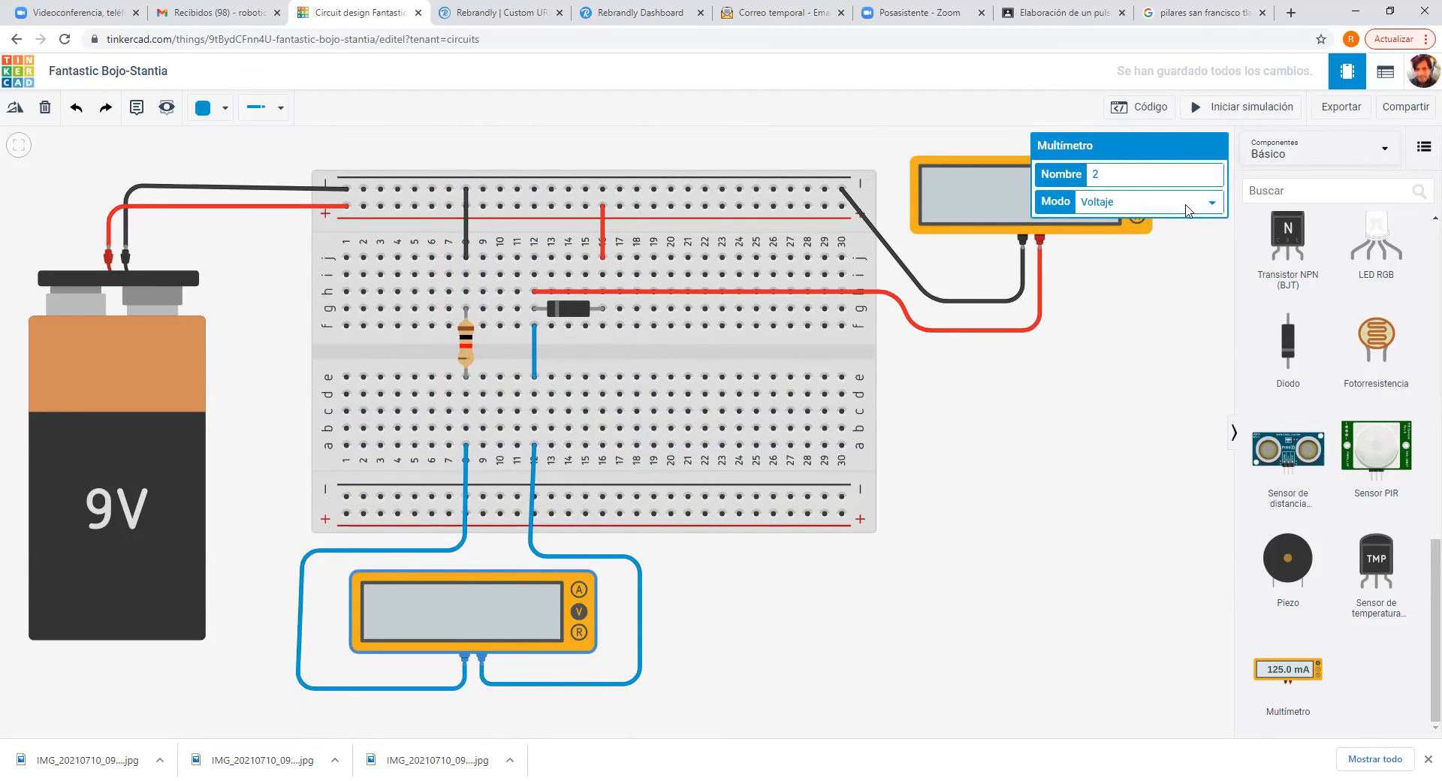
left_click(1135, 202)
key("Return")
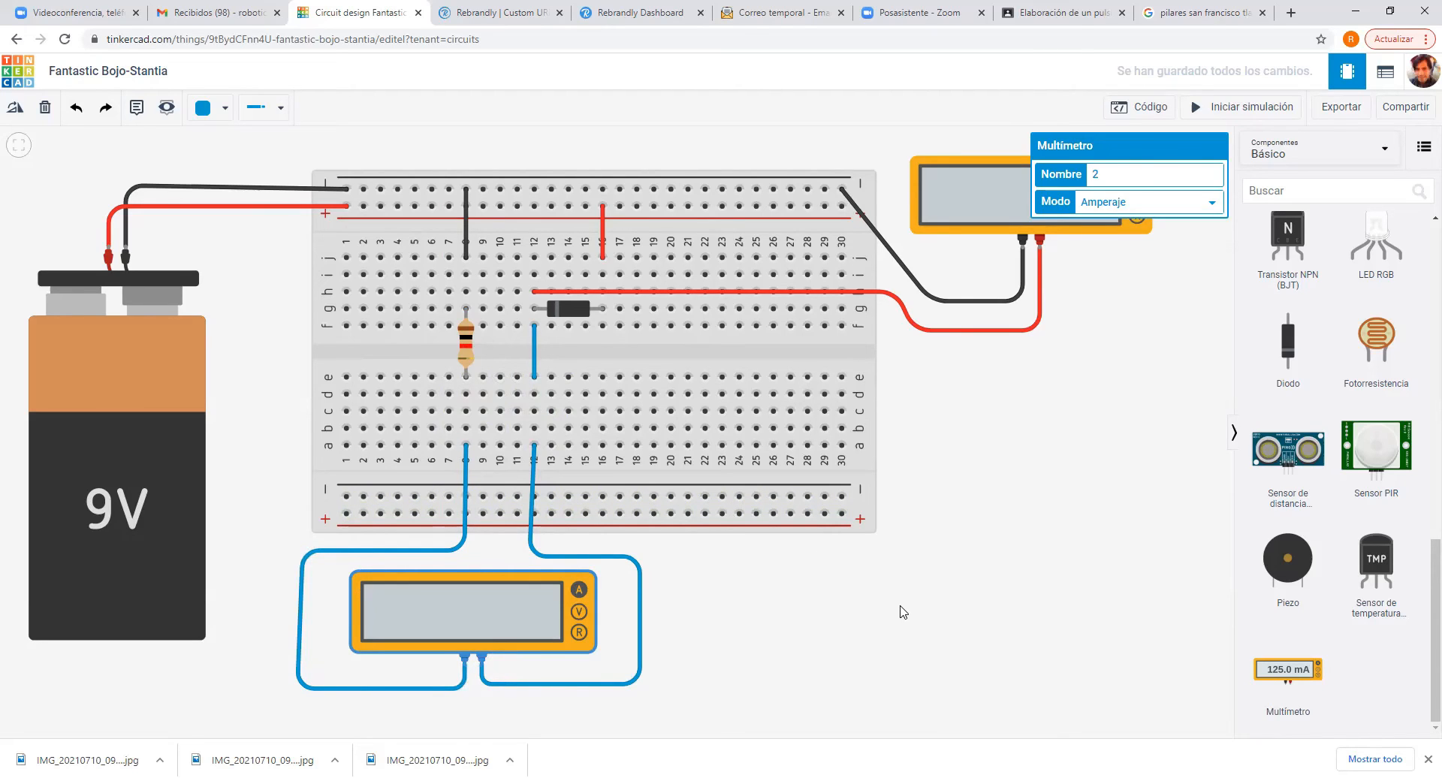
Run the simulation to read the circuit current and the resistor voltage on the two multimeters, and stop it.
left_click(1189, 108)
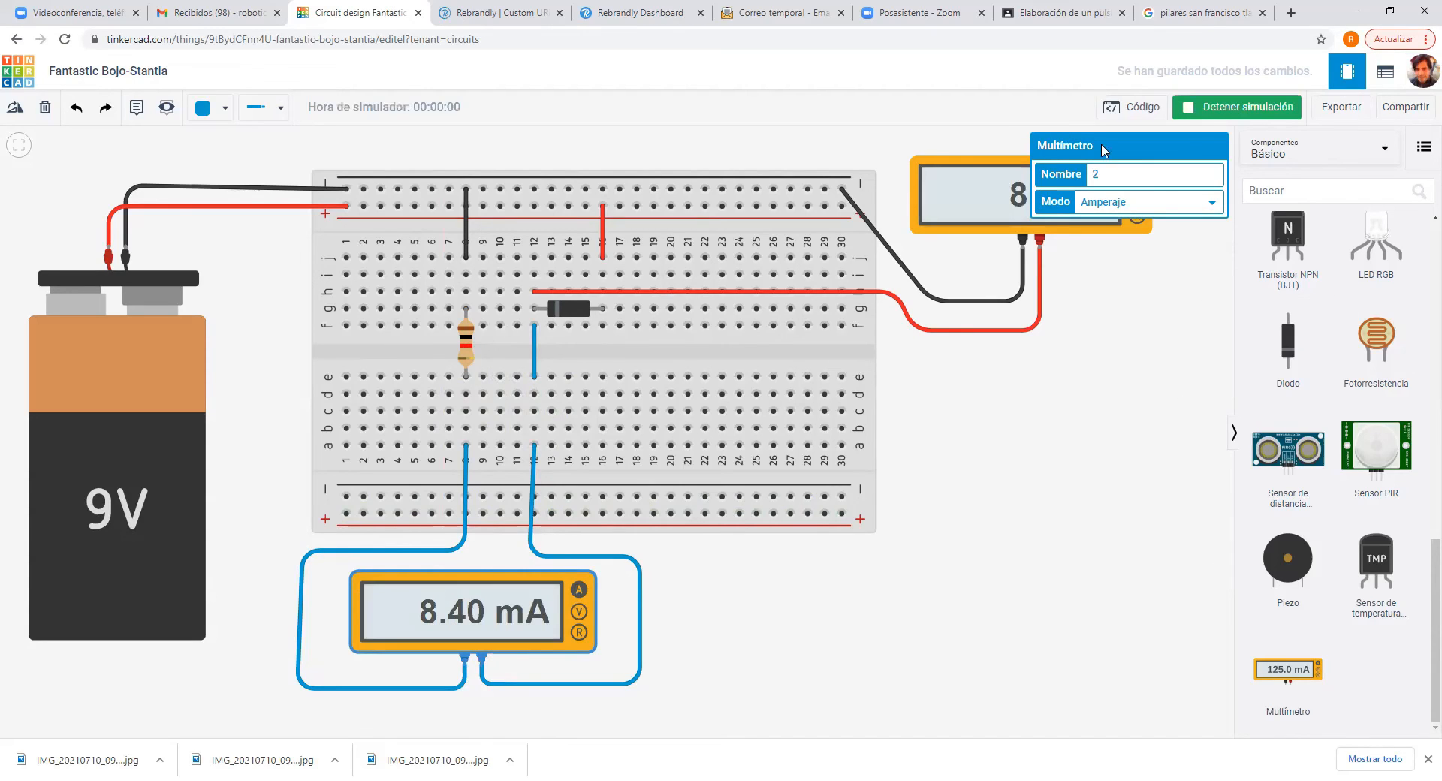
left_click(1194, 107)
left_click(999, 182)
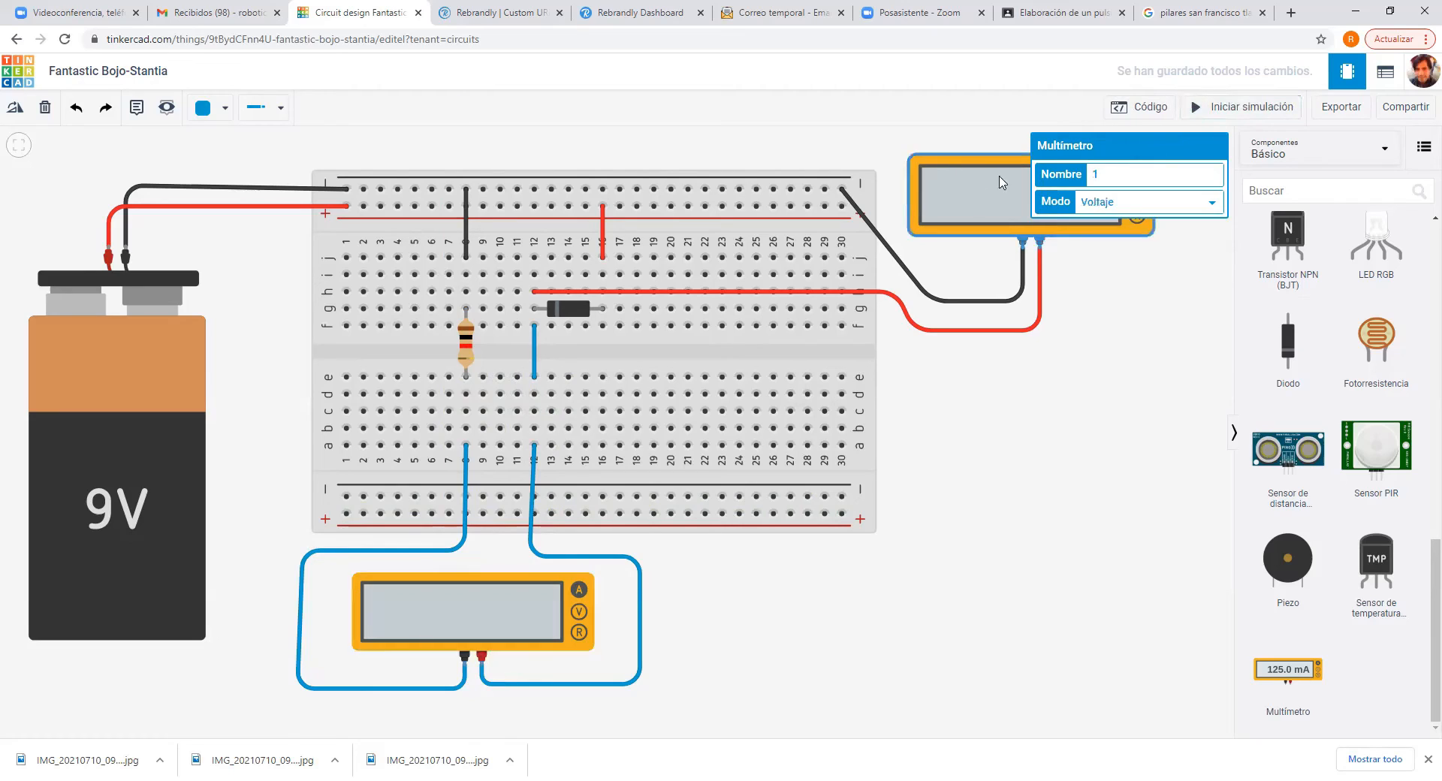
left_click(1134, 300)
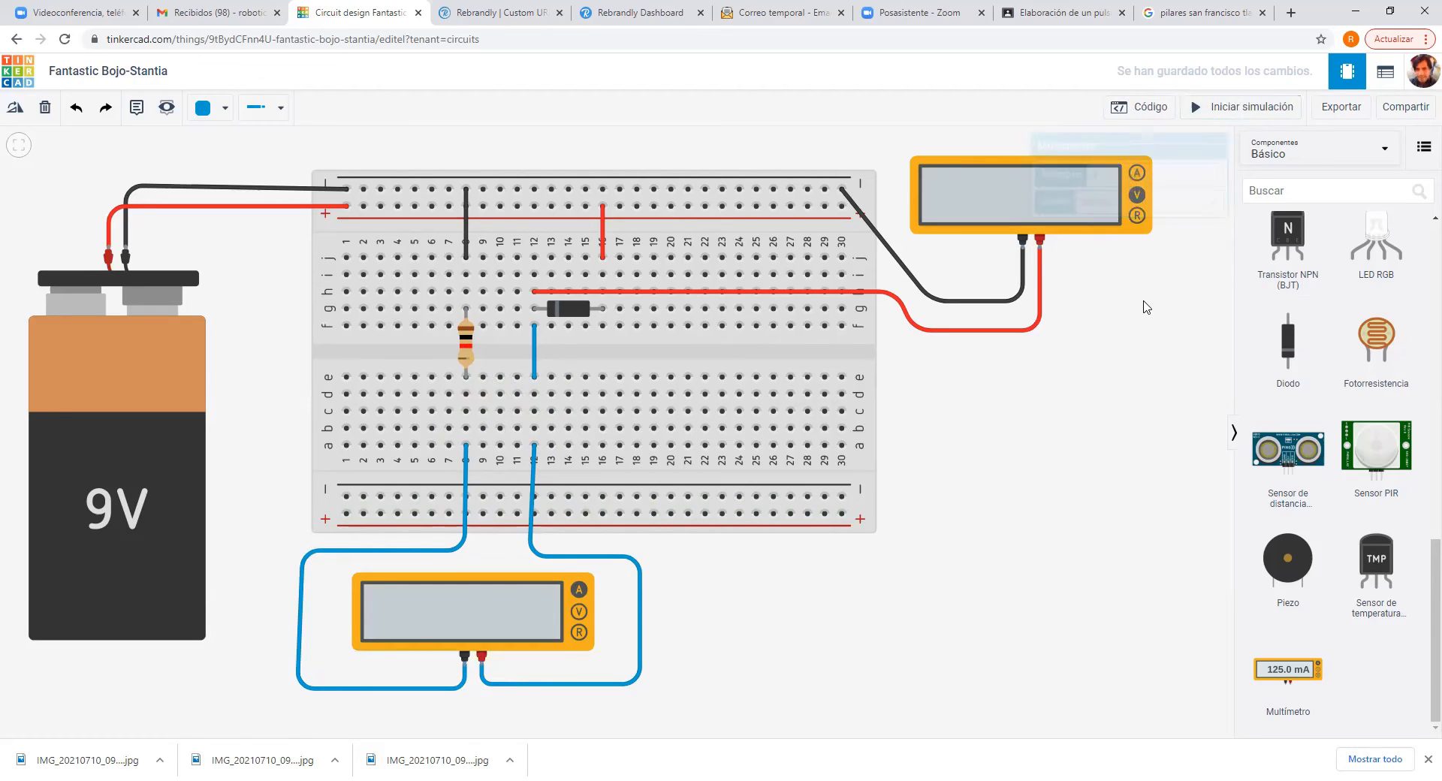
left_click(1201, 108)
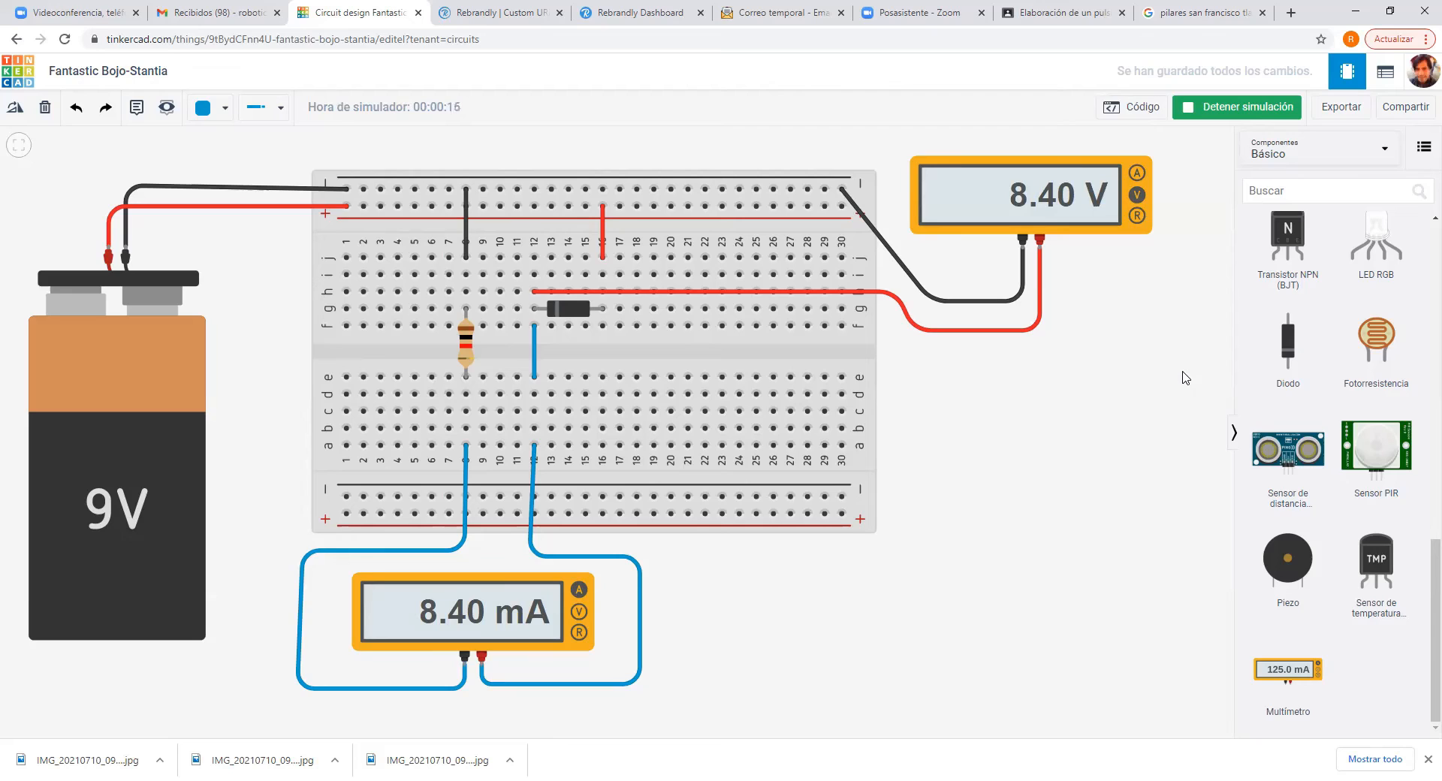
left_click(1194, 109)
Rotate the diode in row g by 180° to reverse its polarity.
left_click(571, 308)
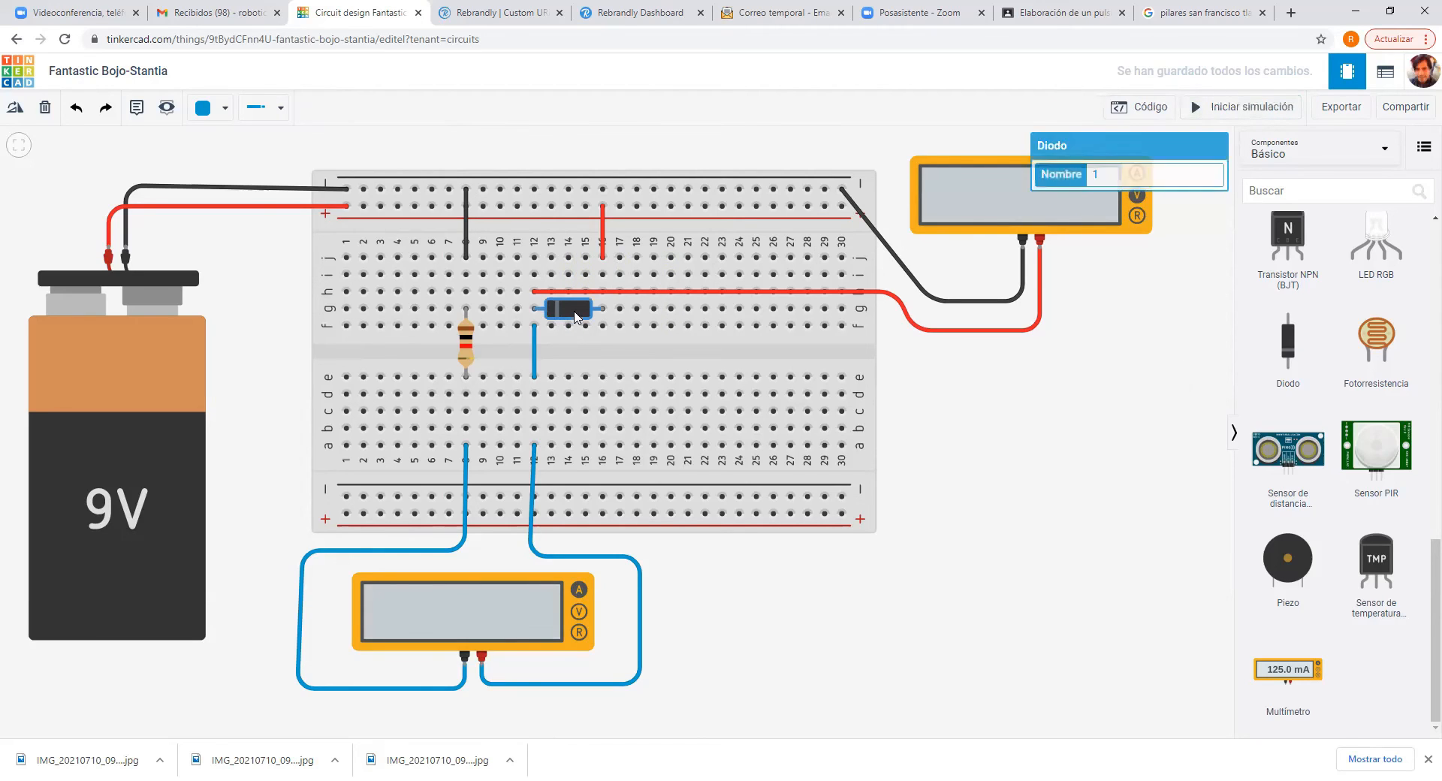
left_click(15, 108)
left_click(15, 107)
left_click(15, 107)
left_click(15, 107)
left_click(15, 107)
left_click(15, 108)
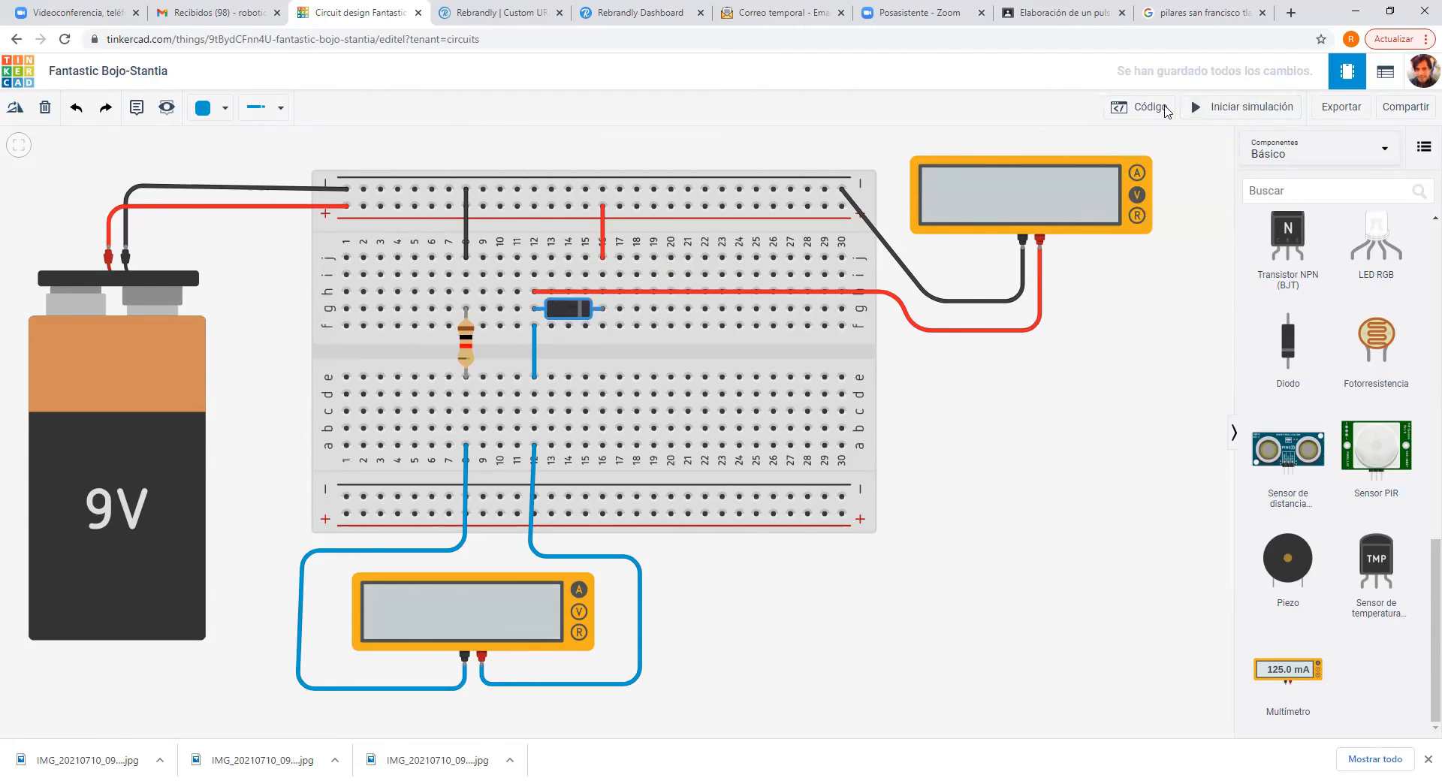
Run the simulation to read both multimeters with the diode reverse-biased, and stop it.
left_click(1198, 109)
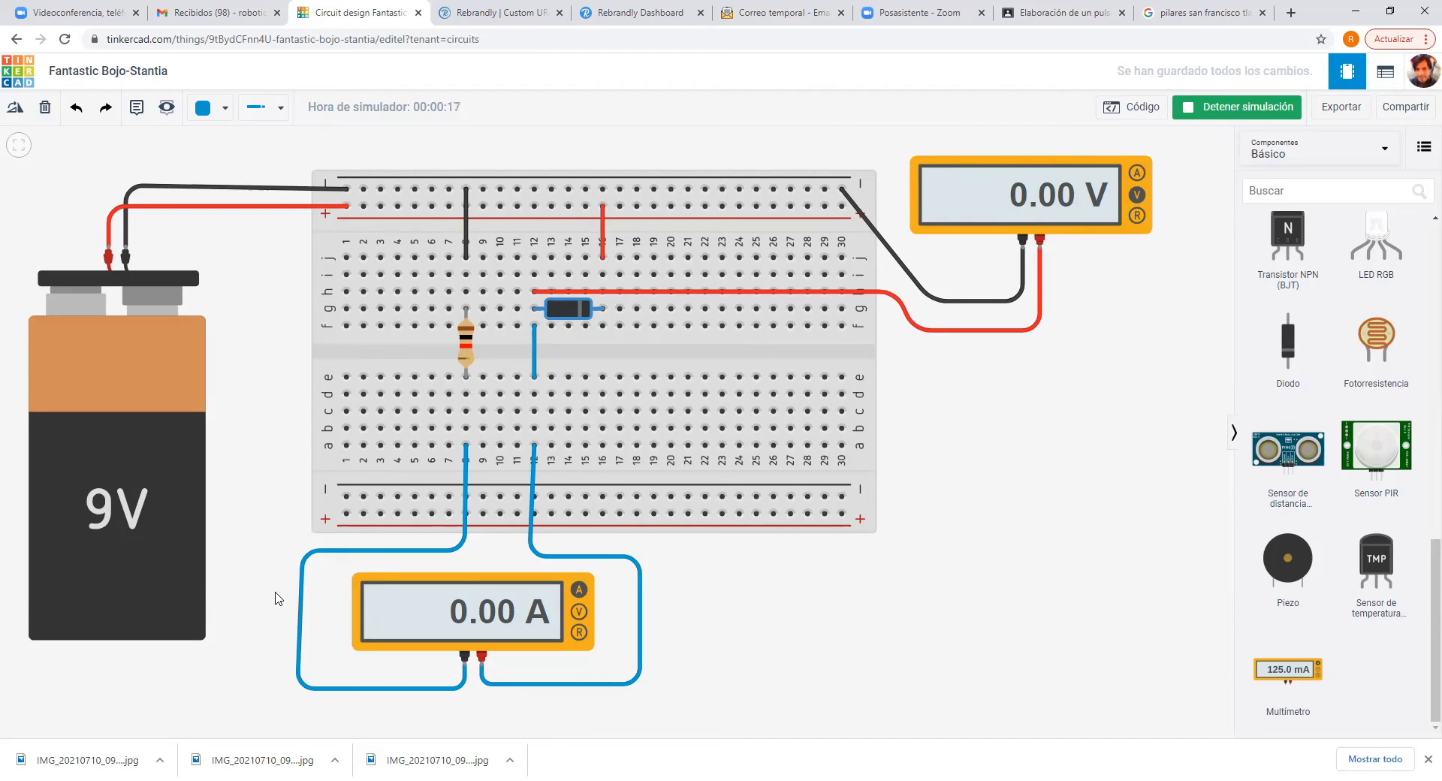
left_click(604, 223)
left_click(537, 293)
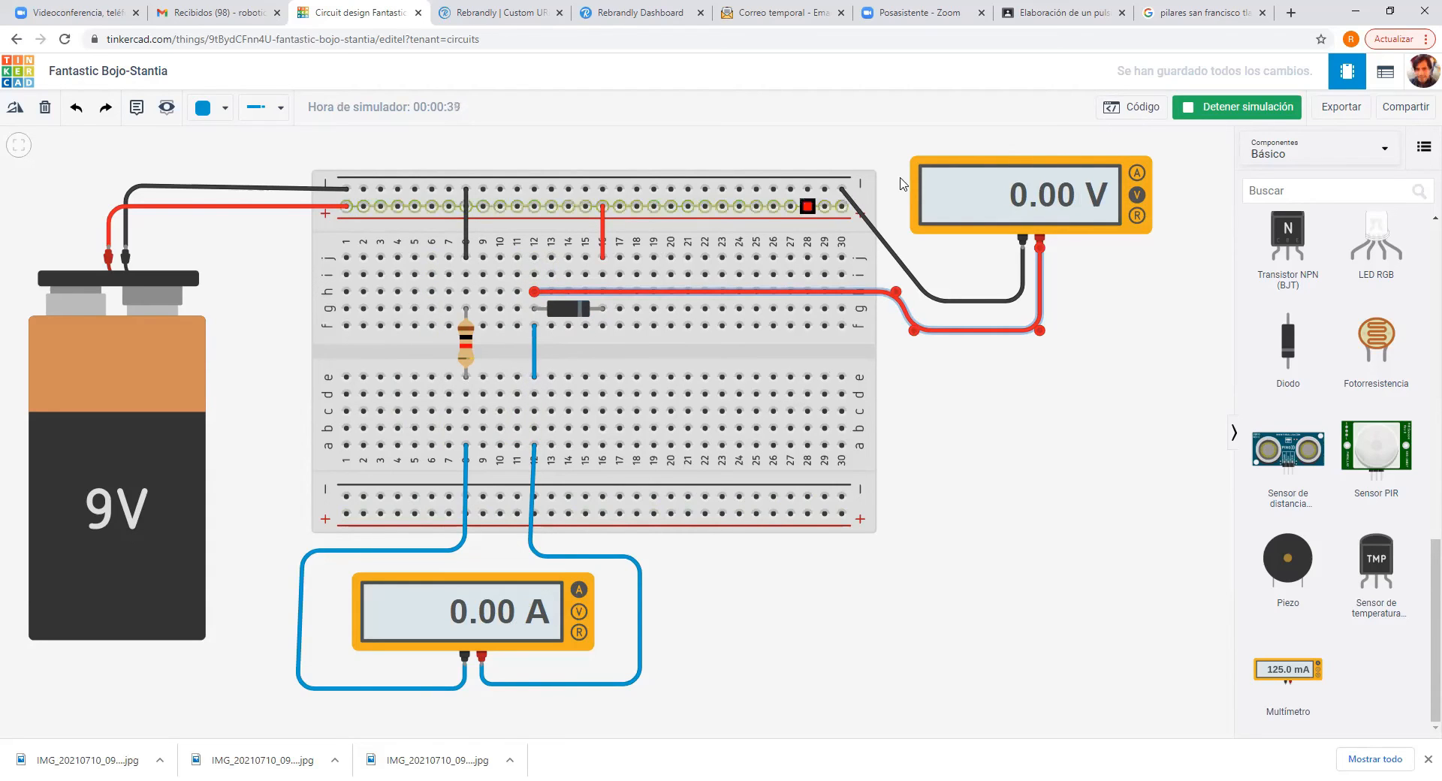
left_click(1188, 115)
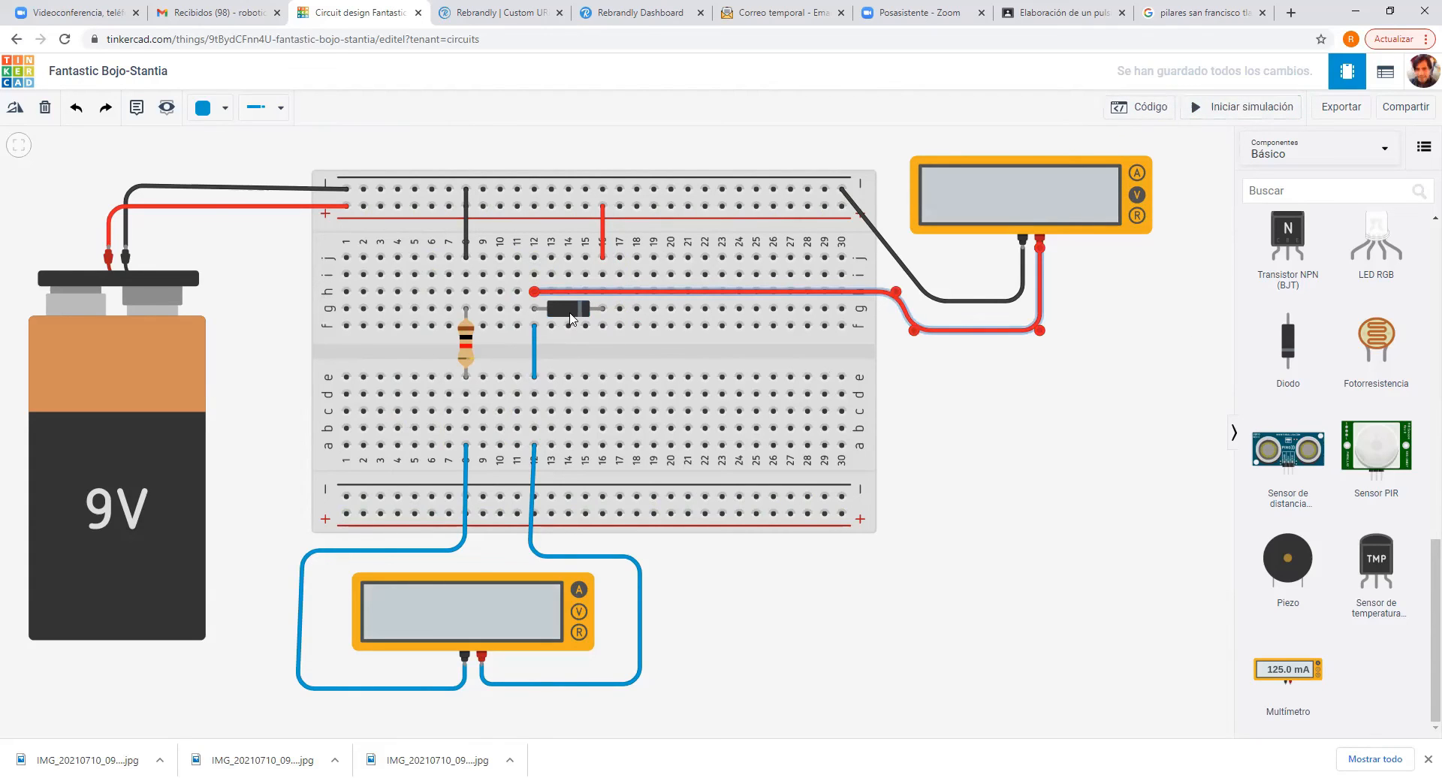
Delete the blue jumper between holes f12 and e12.
left_click(571, 318)
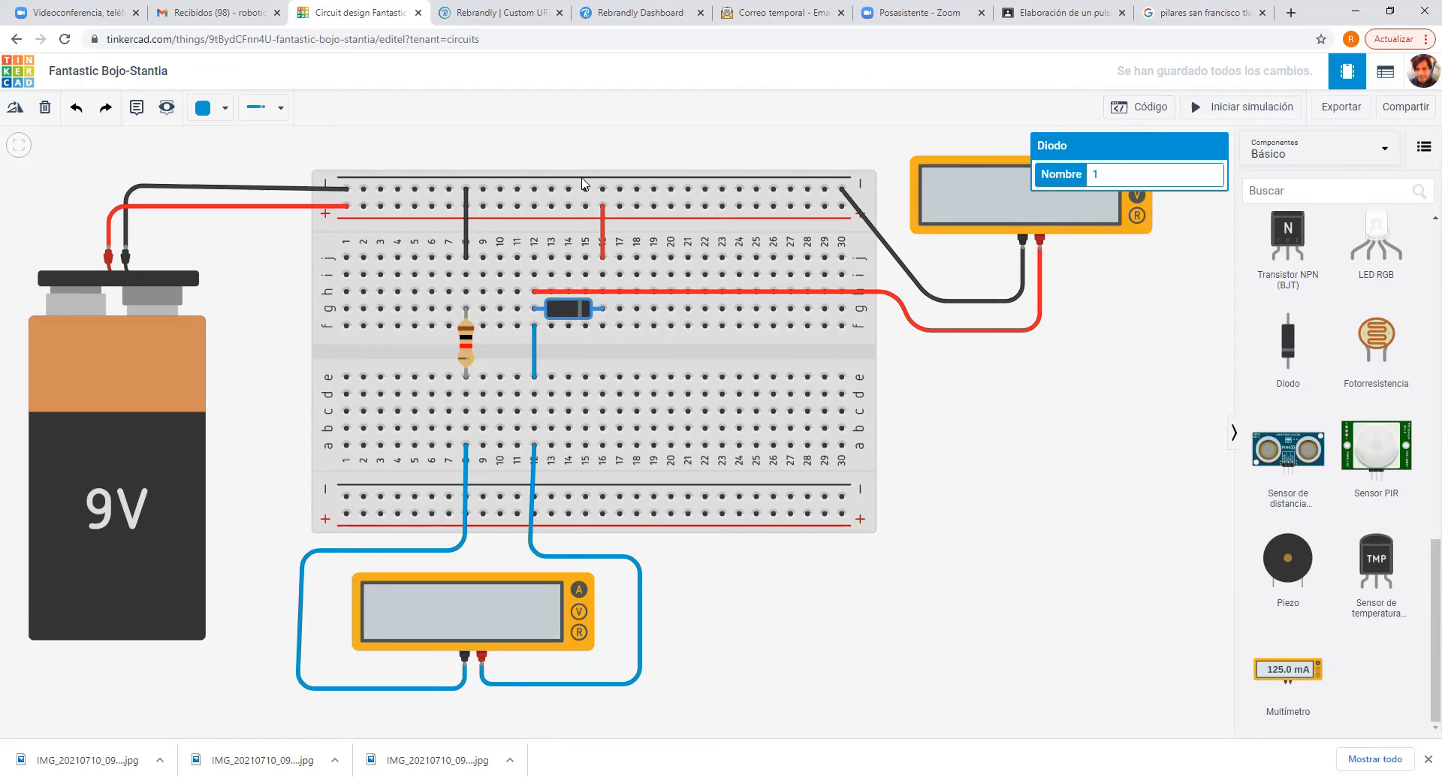
left_click(533, 356)
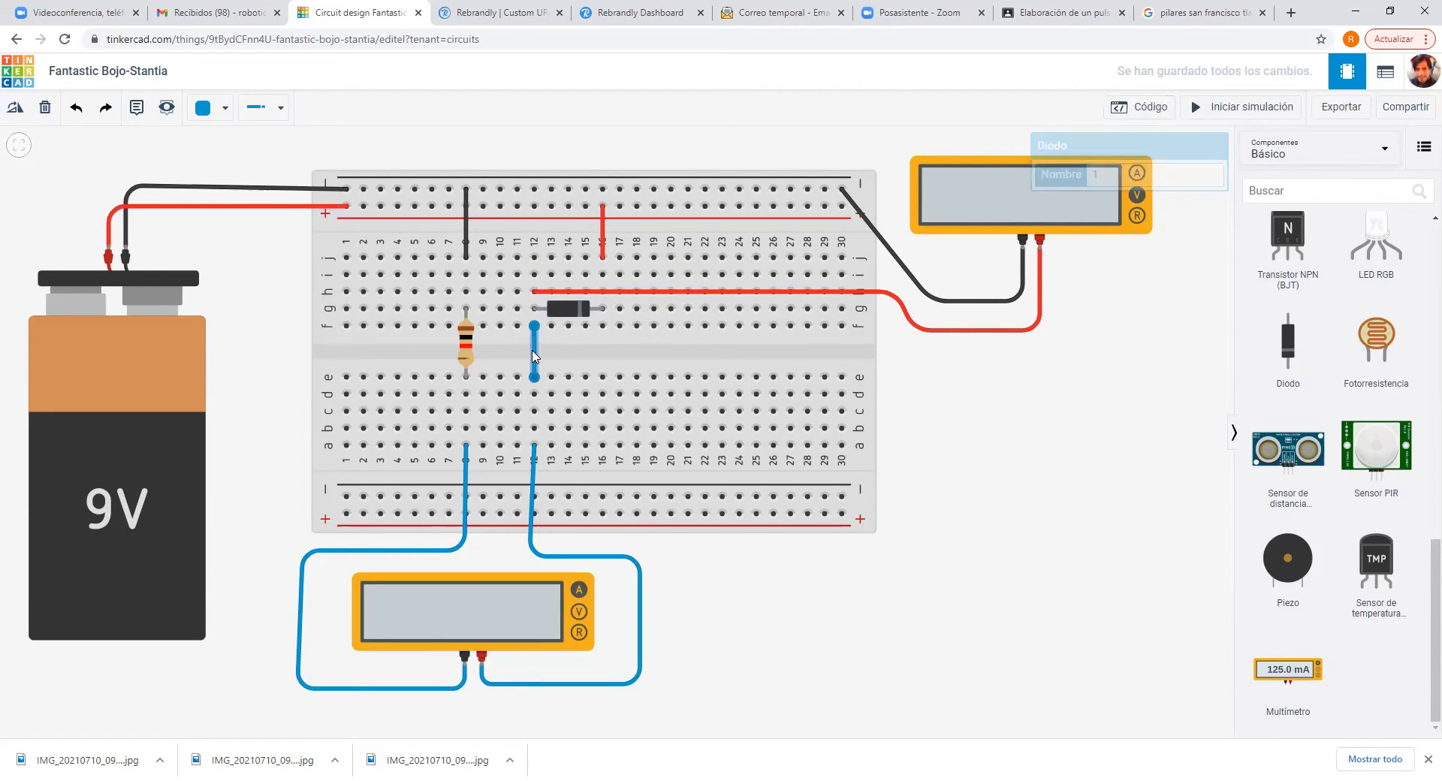
key("Delete")
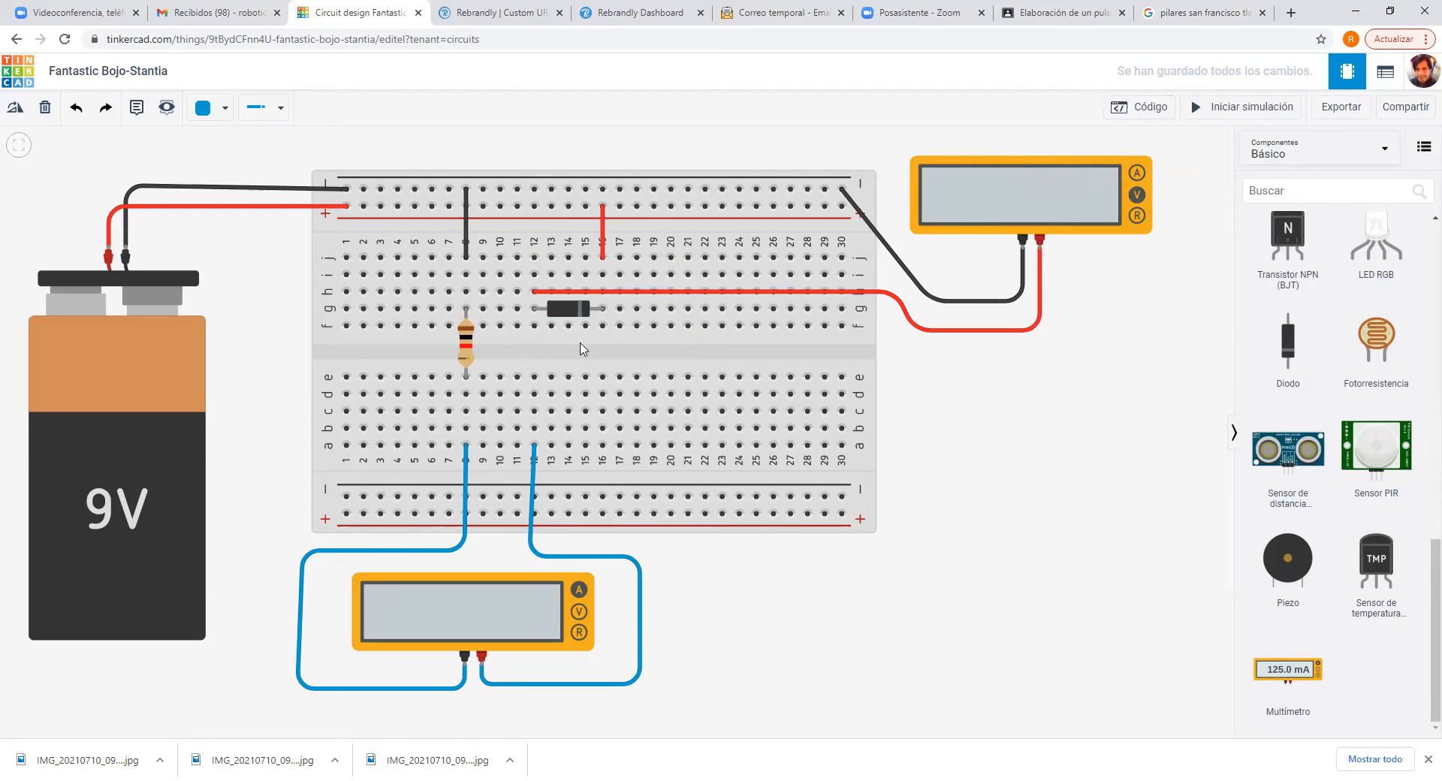
Add a second diode, rotate it 270° to horizontal, and place it in row f between columns 9 and 13.
left_click_drag(1284, 347, 1124, 443)
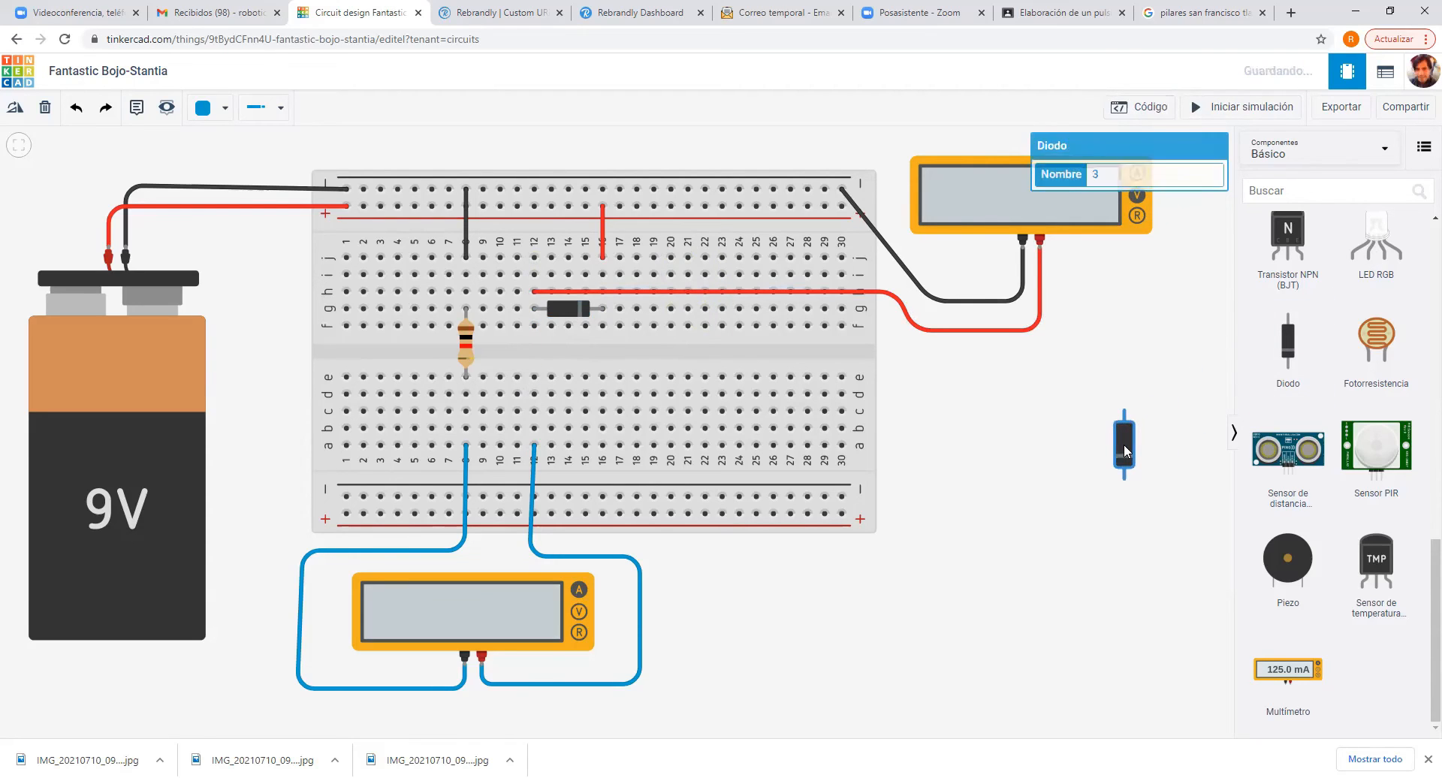
left_click(12, 112)
left_click(12, 112)
left_click(12, 112)
left_click(12, 112)
left_click(12, 112)
left_click(12, 112)
left_click(12, 112)
left_click(12, 112)
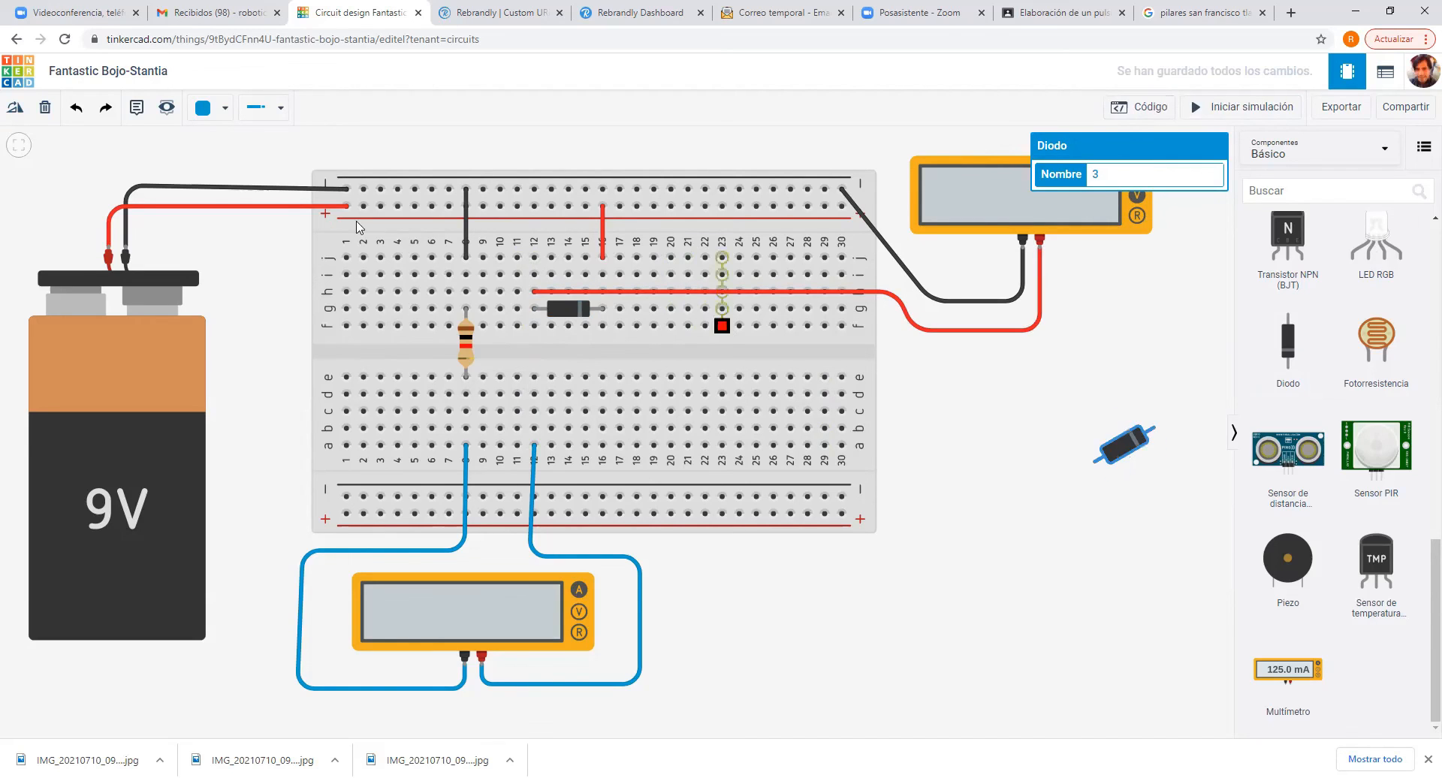
left_click(12, 112)
left_click_drag(1144, 451, 524, 342)
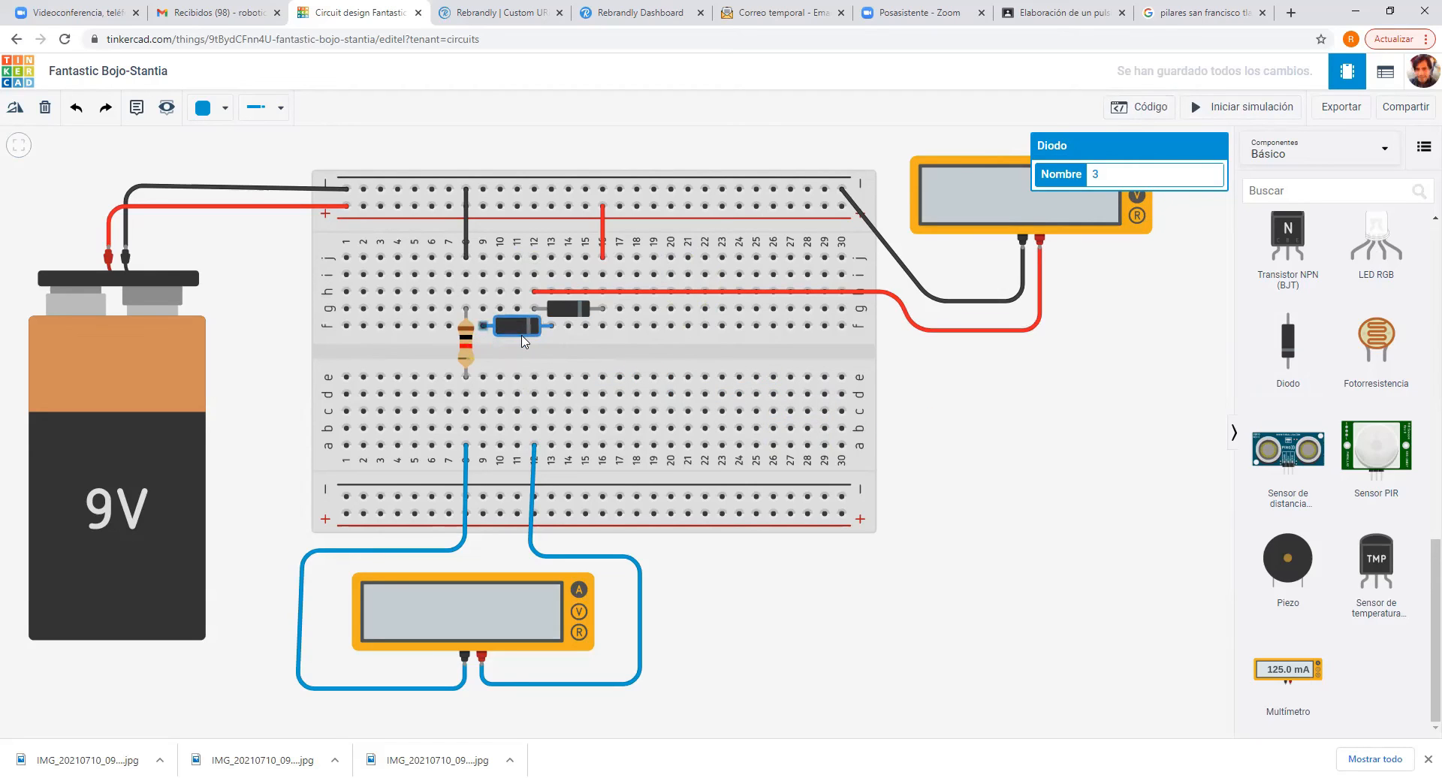
Move the resistor to column 2 between rows g and e, and delete the lower multimeter's negative wire.
left_click_drag(465, 355, 360, 354)
left_click(465, 470)
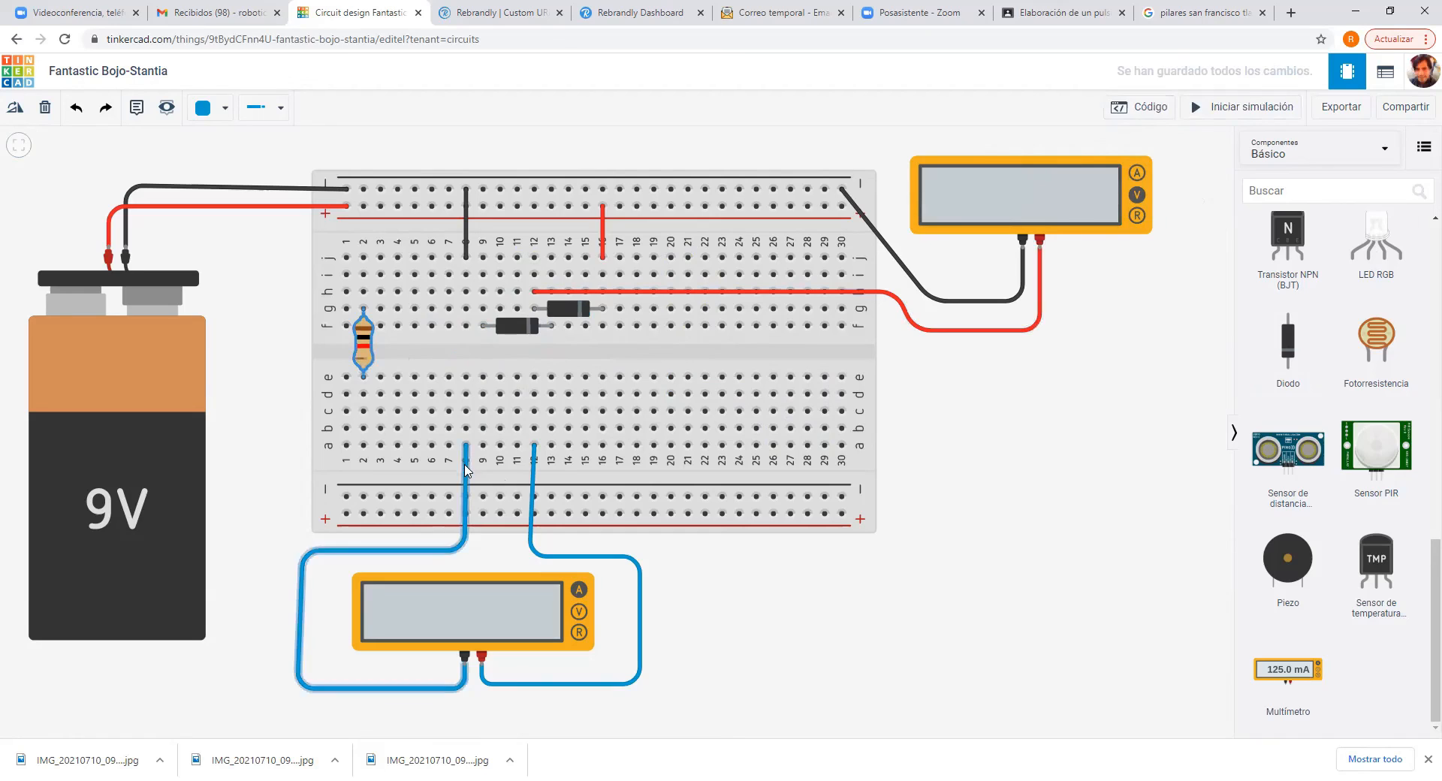
key("Delete")
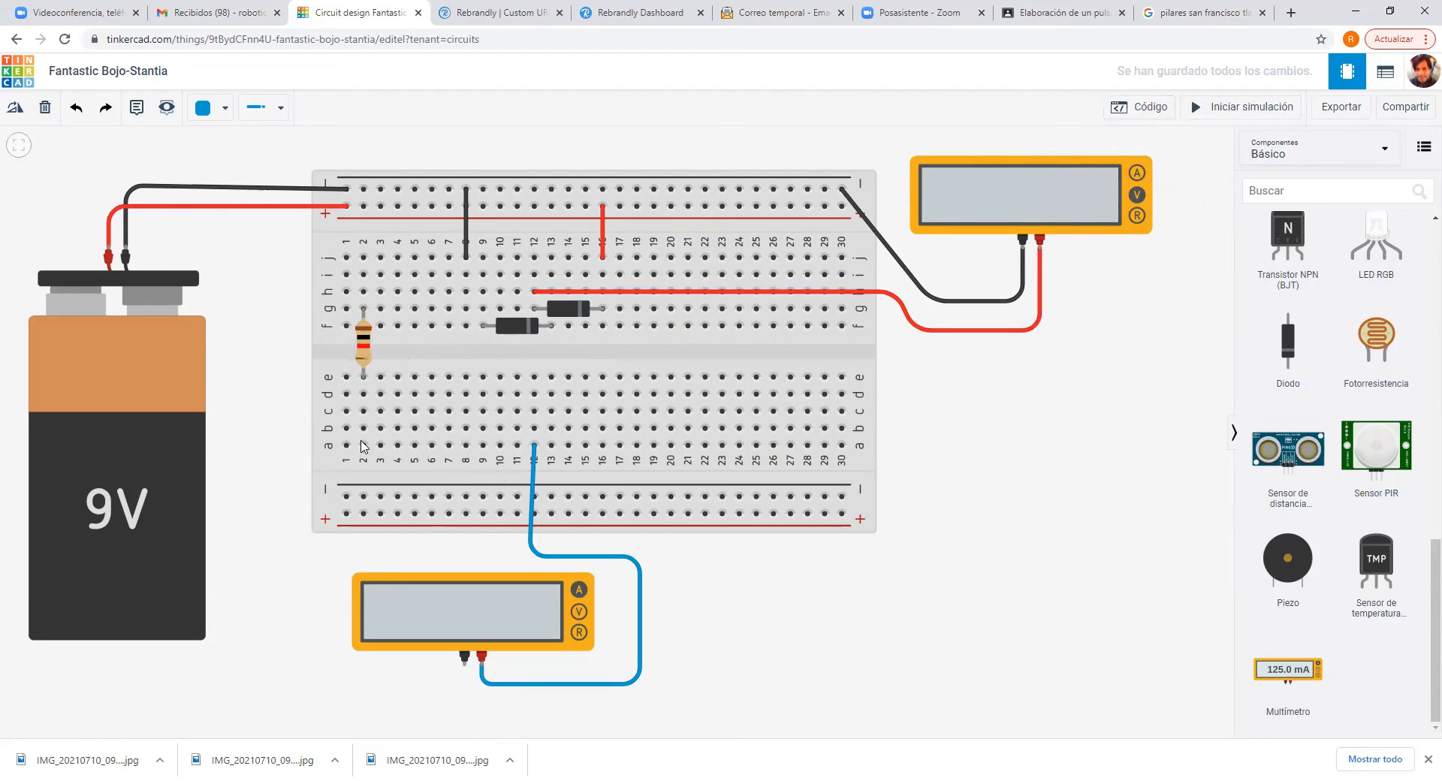
Draw a blue wire from hole a2 around the lower multimeter to its negative terminal.
left_click(363, 444)
left_click(364, 553)
left_click(303, 553)
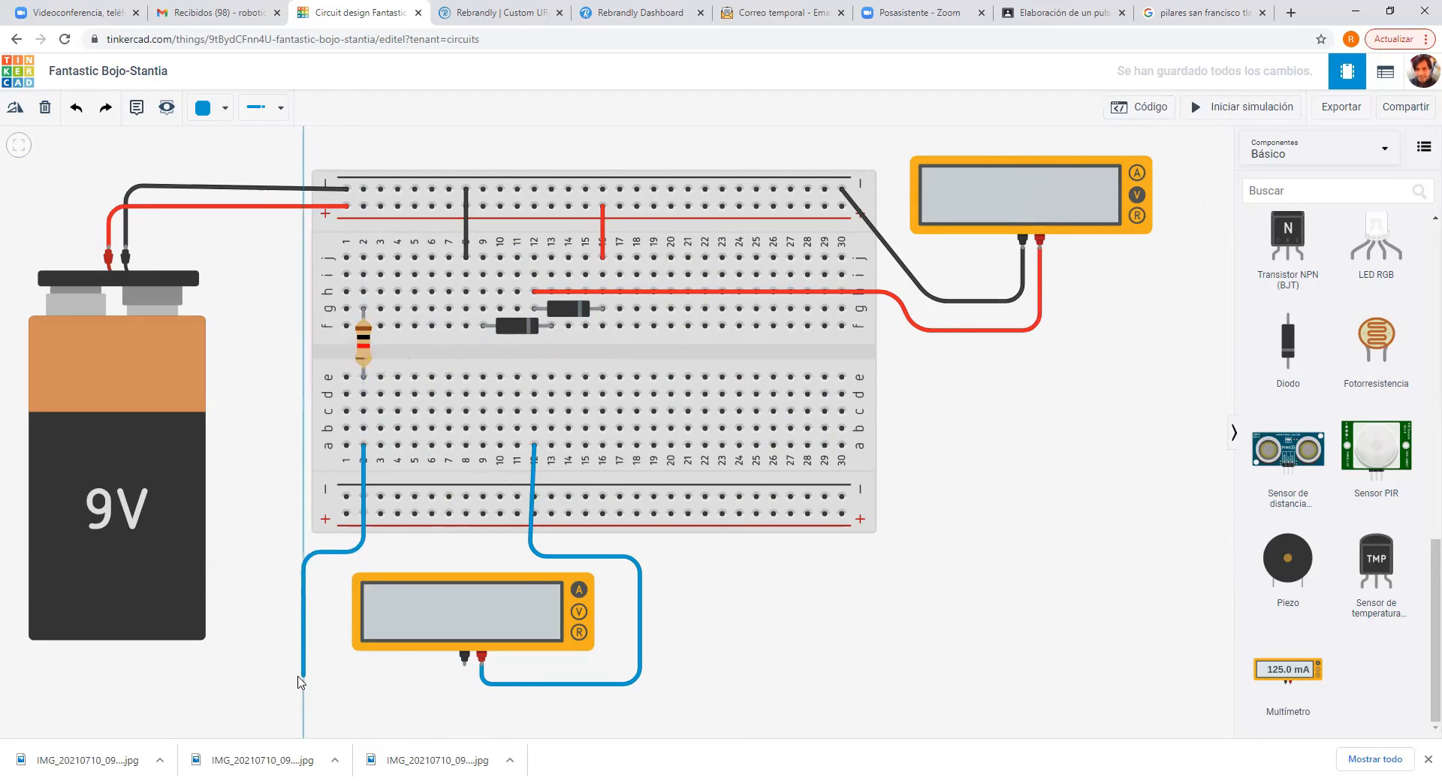
left_click(361, 689)
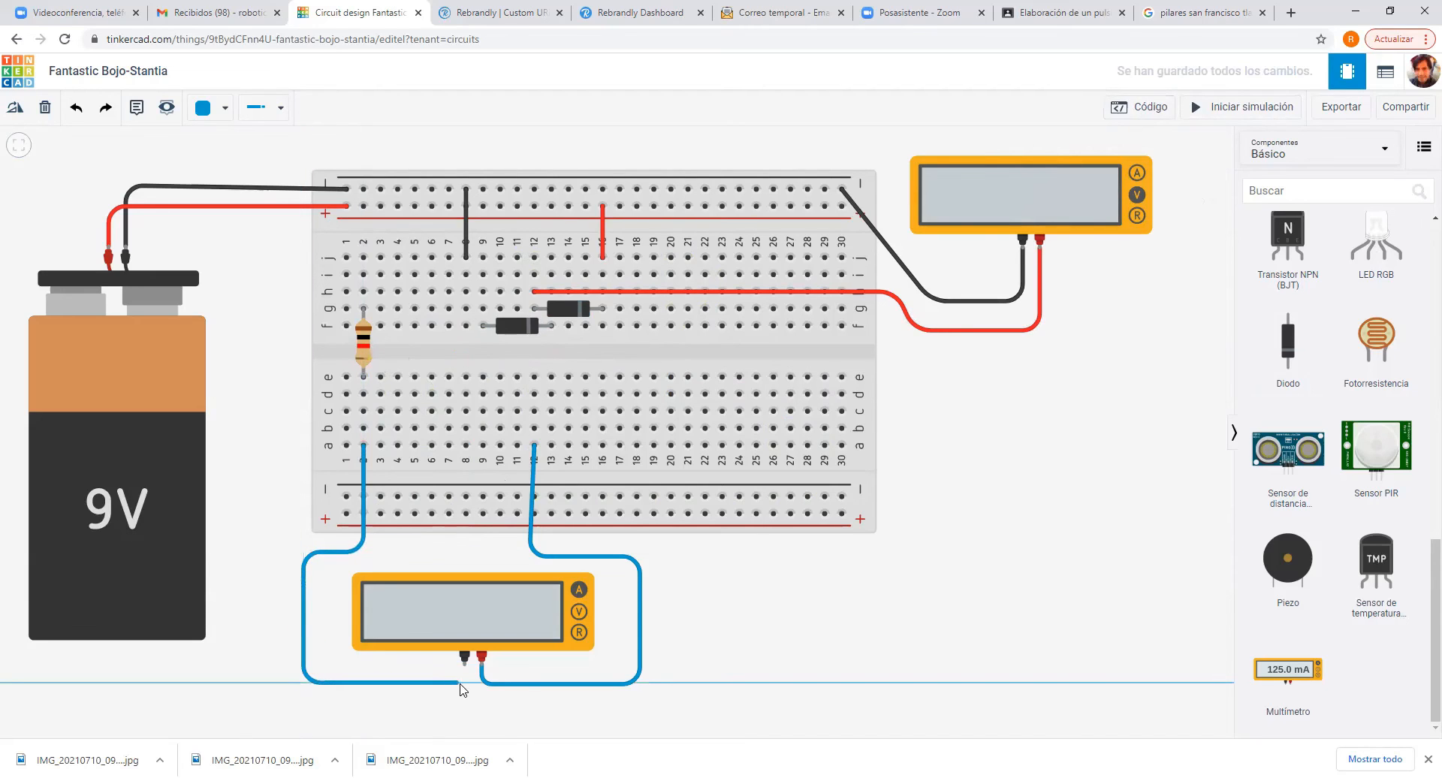
left_click(460, 682)
left_click(464, 666)
Rotate the row g diode 180° so its cathode faces column 12, and delete the upper multimeter's red wire.
left_click(575, 309)
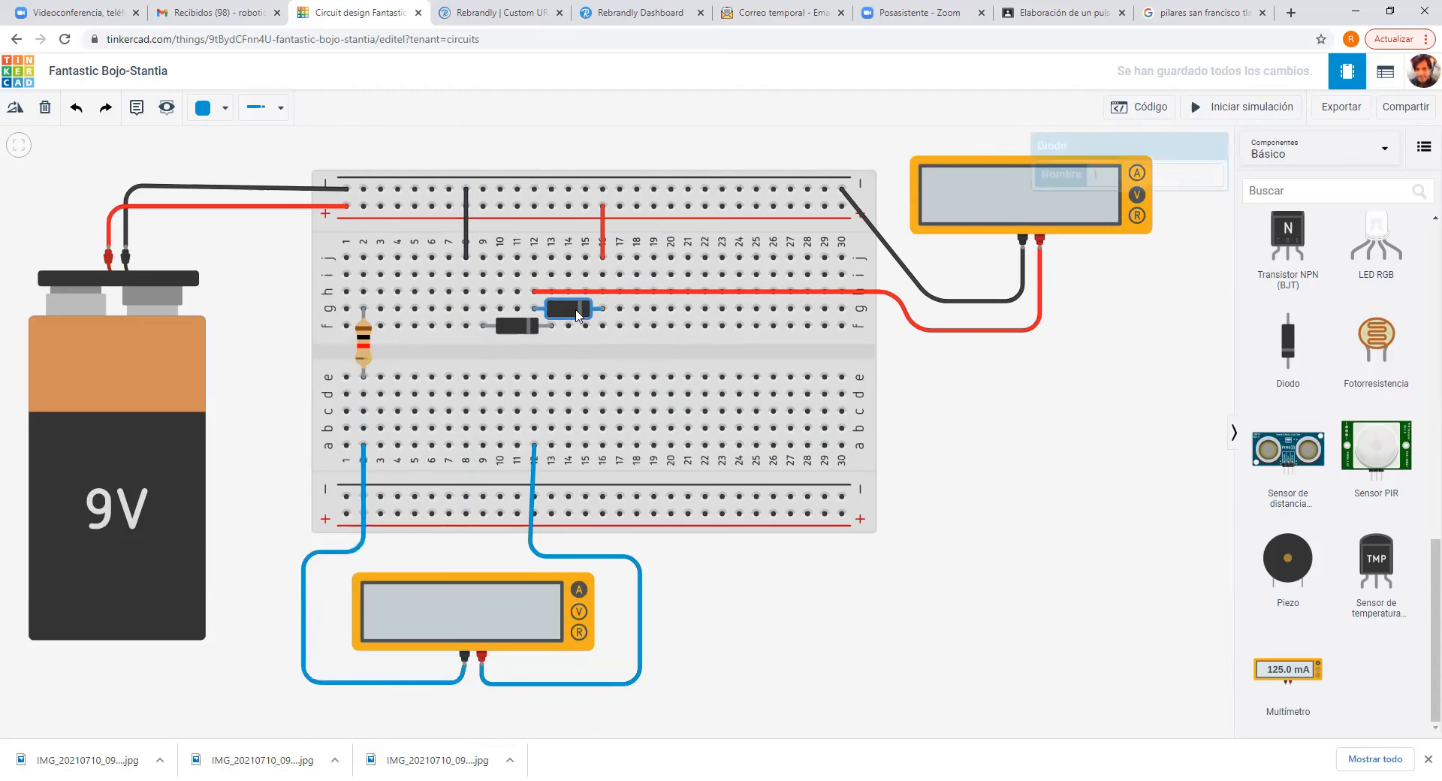
left_click(12, 108)
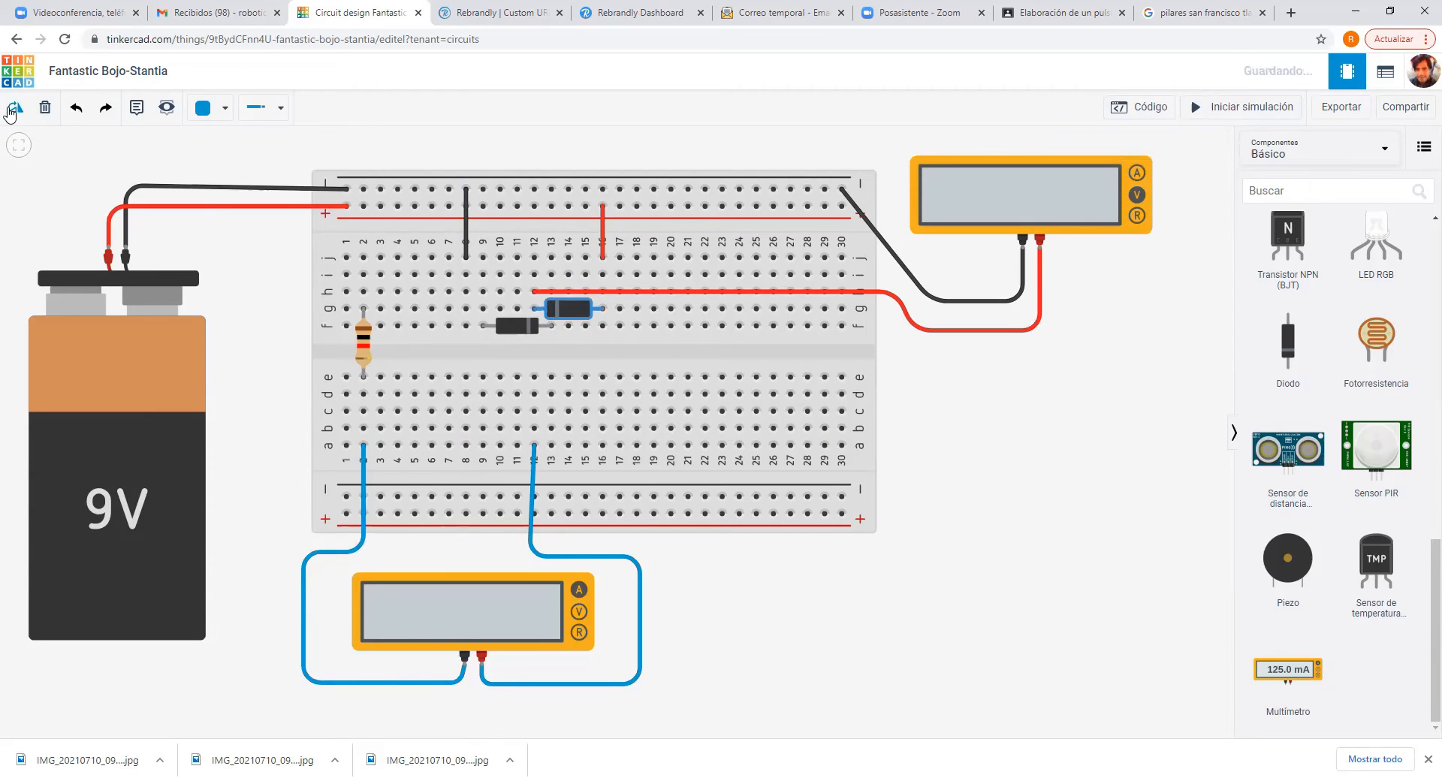
left_click(841, 291)
key("Delete")
Rotate the row f diode 180° and move it one column over to holes f8 and f12.
left_click(518, 327)
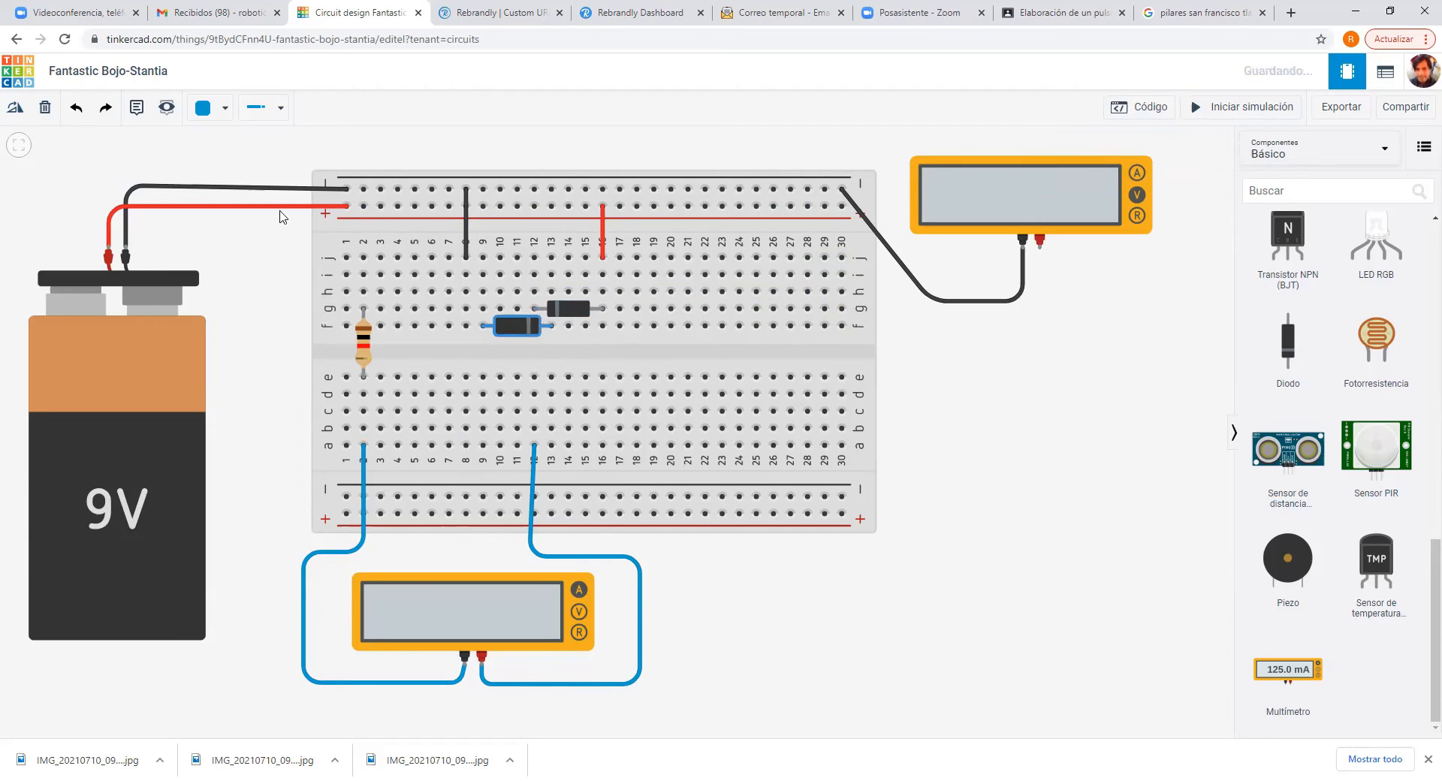
left_click(16, 110)
left_click(18, 110)
left_click(18, 110)
left_click(18, 109)
left_click(18, 110)
left_click_drag(516, 333, 499, 333)
Delete the black jumper at column 8 and add a third diode, rotated 90° to horizontal, between holes h16 and h20.
left_click(466, 240)
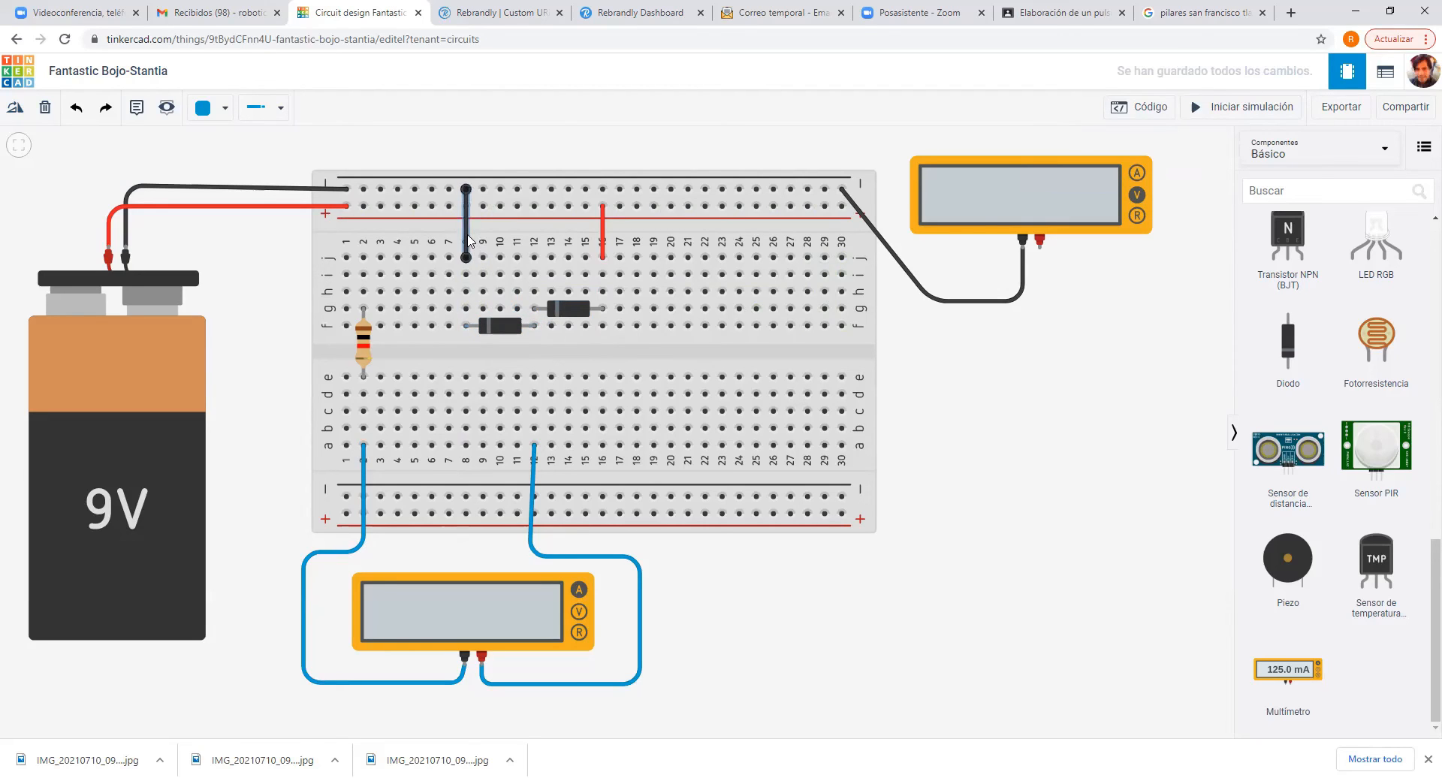
key("Delete")
left_click_drag(1288, 353, 1028, 451)
left_click(13, 109)
left_click(13, 109)
left_click_drag(1034, 455, 648, 299)
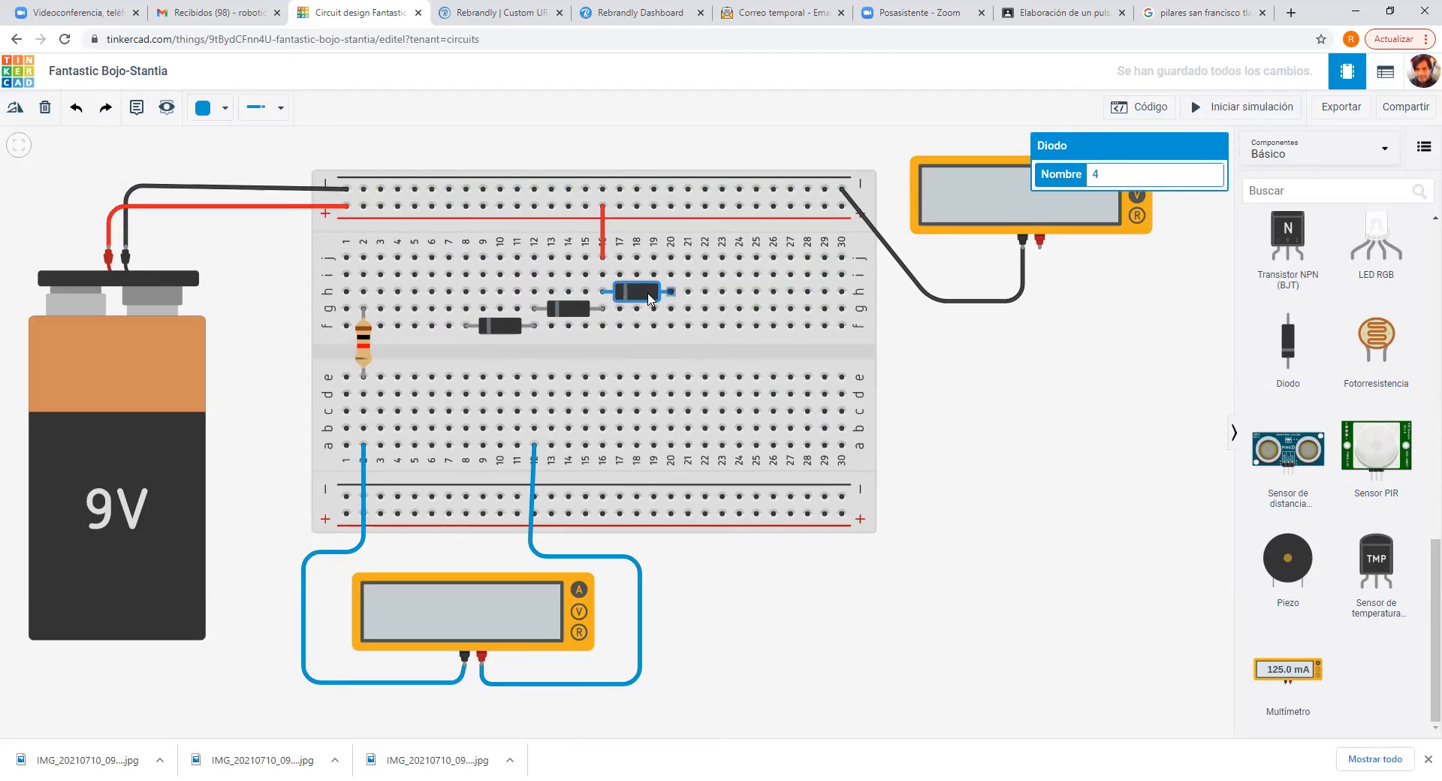
Delete the red jumper at column 16 and add a red jumper from hole j20 to the positive rail.
left_click(602, 236)
key("Delete")
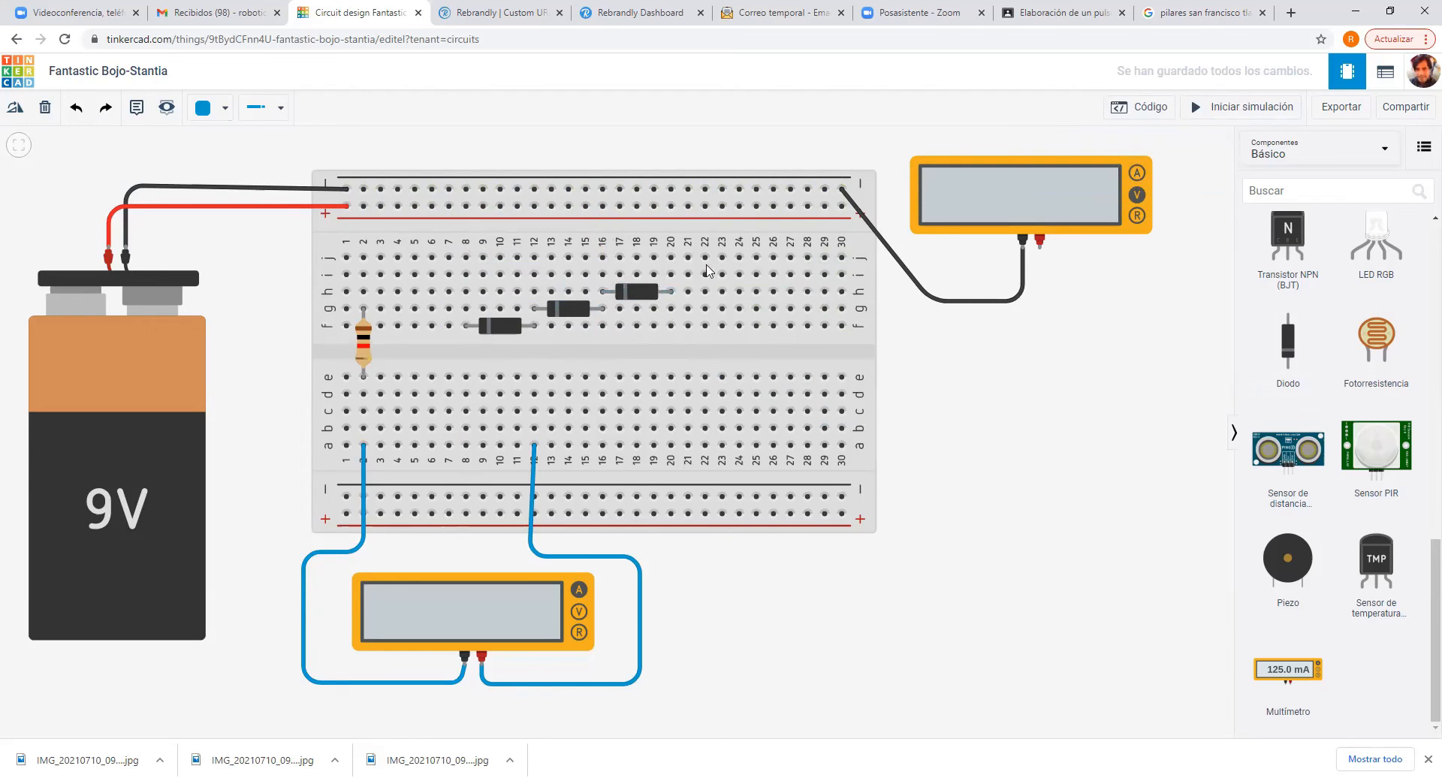
left_click(670, 257)
left_click(671, 206)
left_click(225, 109)
left_click(240, 184)
Replace the blue wire at hole a12 with a blue one from d8 around the lower multimeter to its positive terminal.
left_click(534, 484)
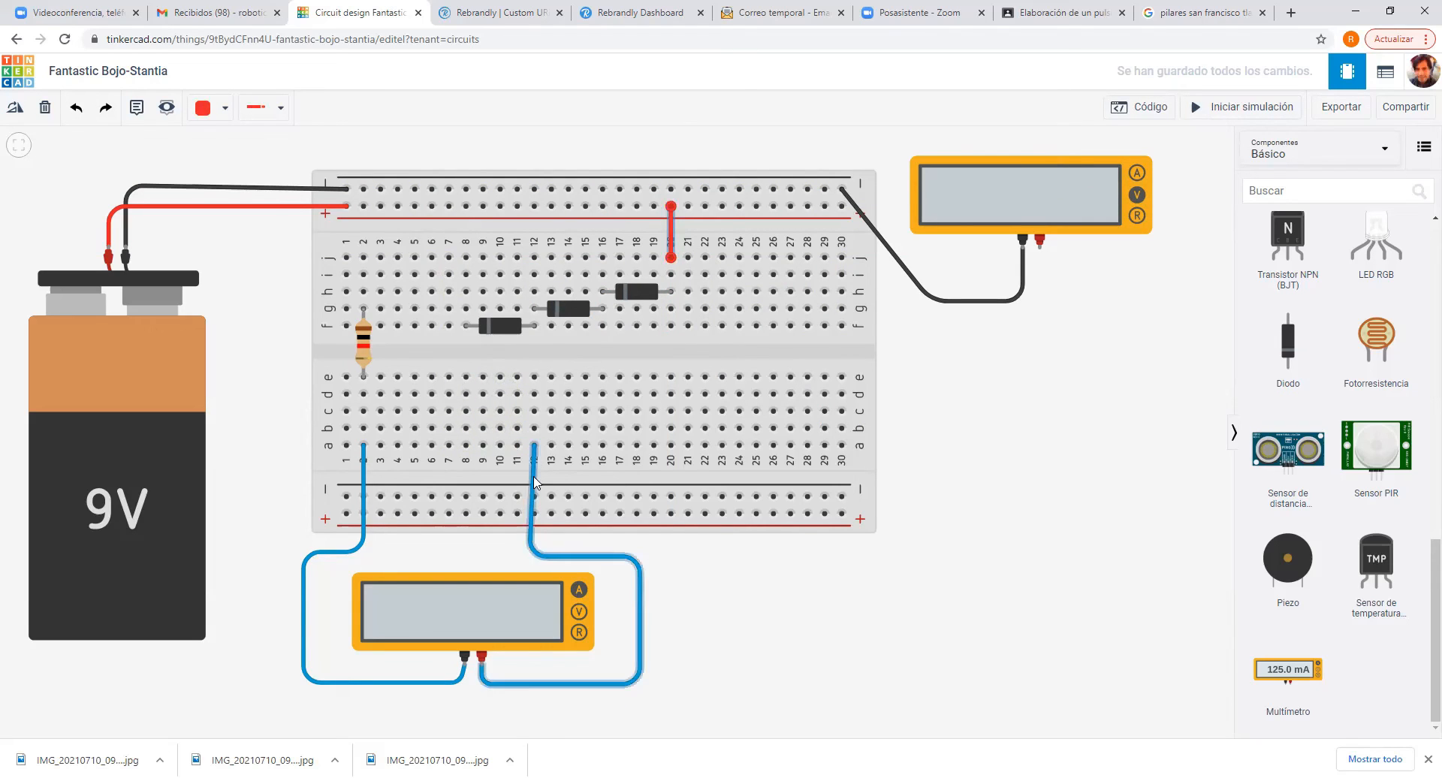
key("Delete")
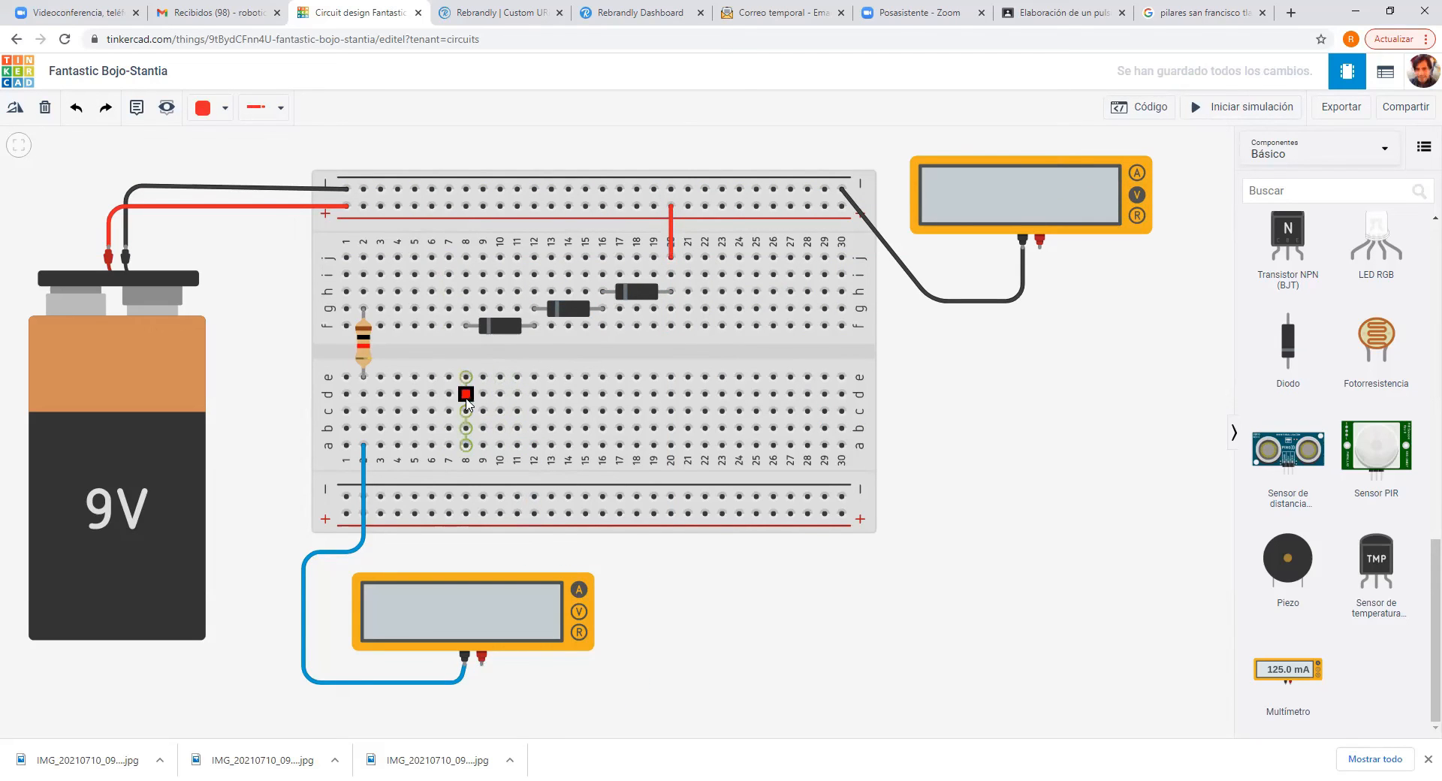
left_click(466, 395)
left_click(466, 548)
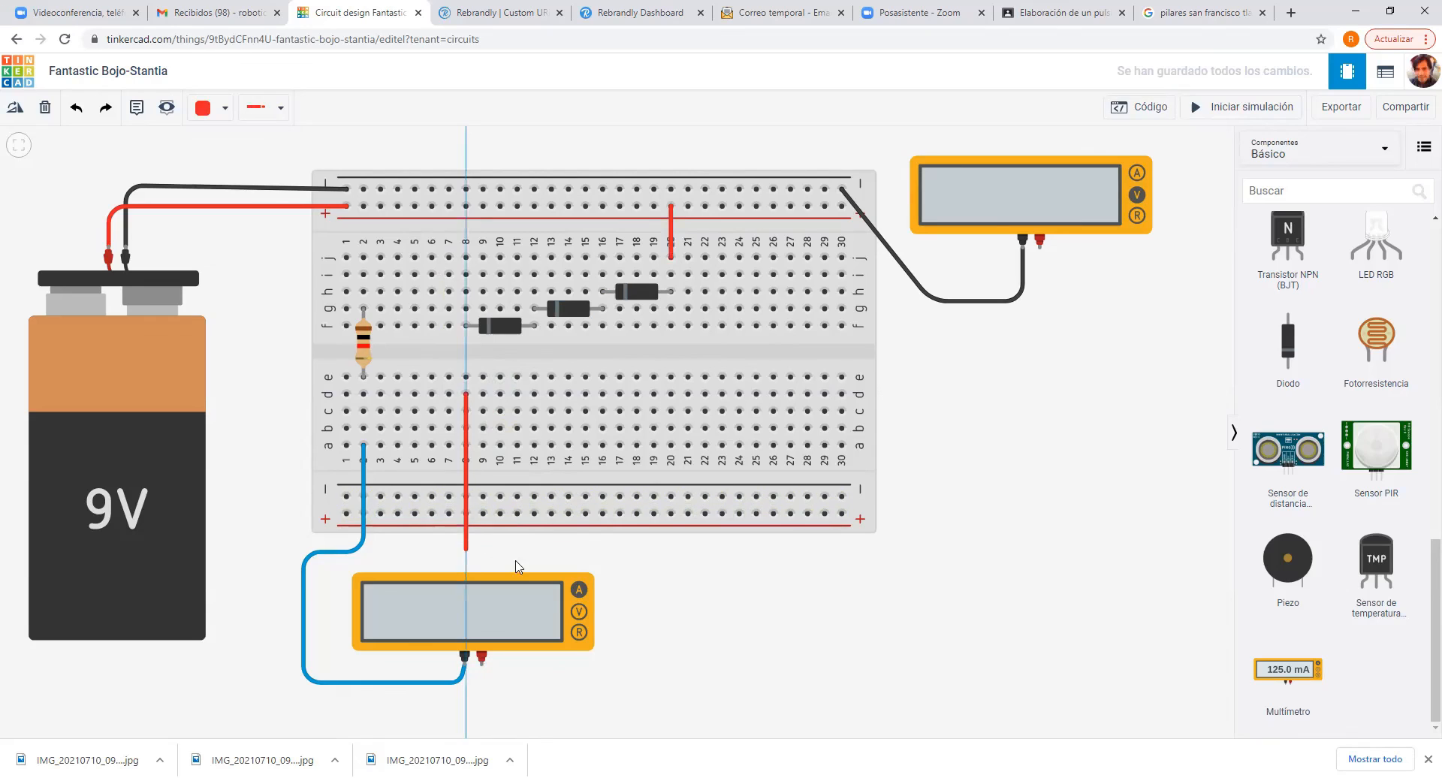
left_click(659, 550)
left_click(658, 689)
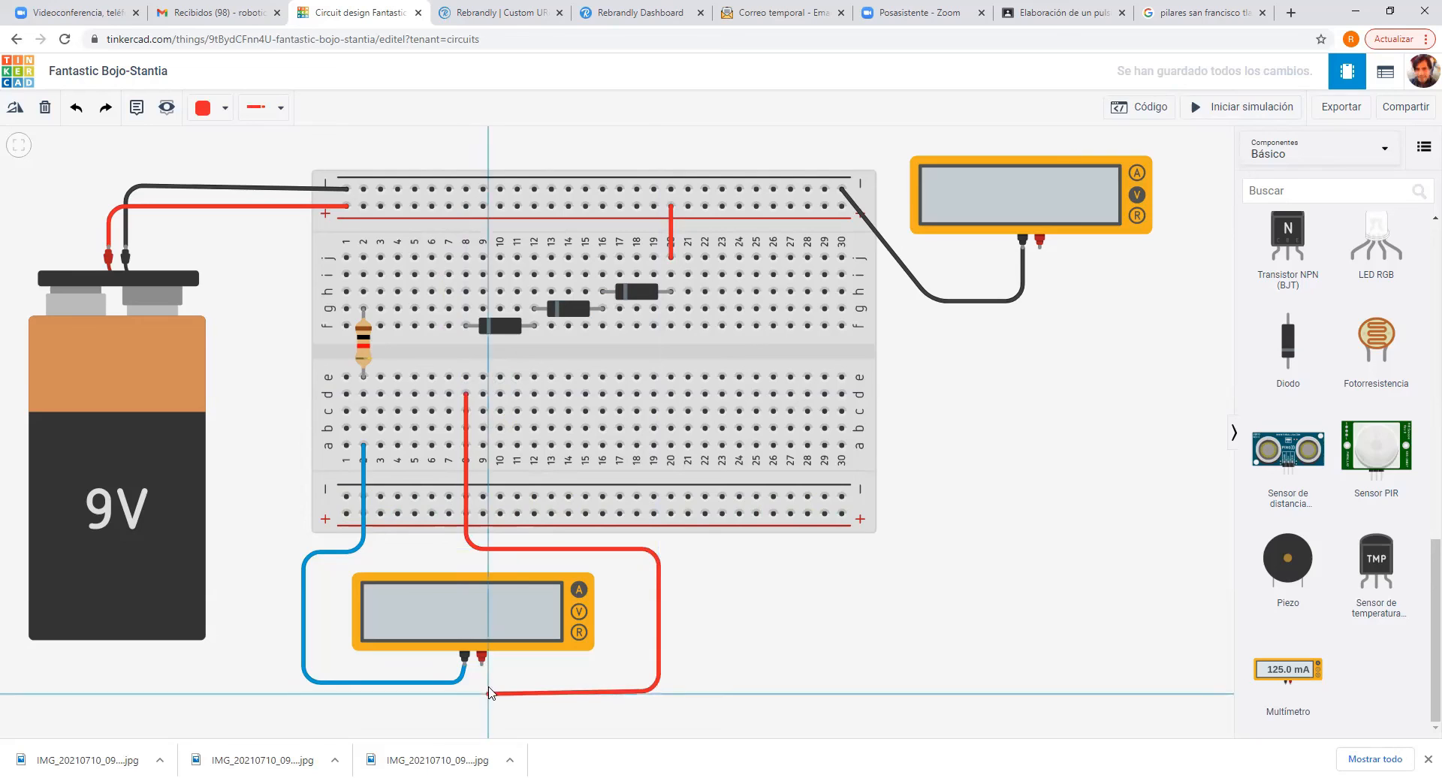
left_click(481, 666)
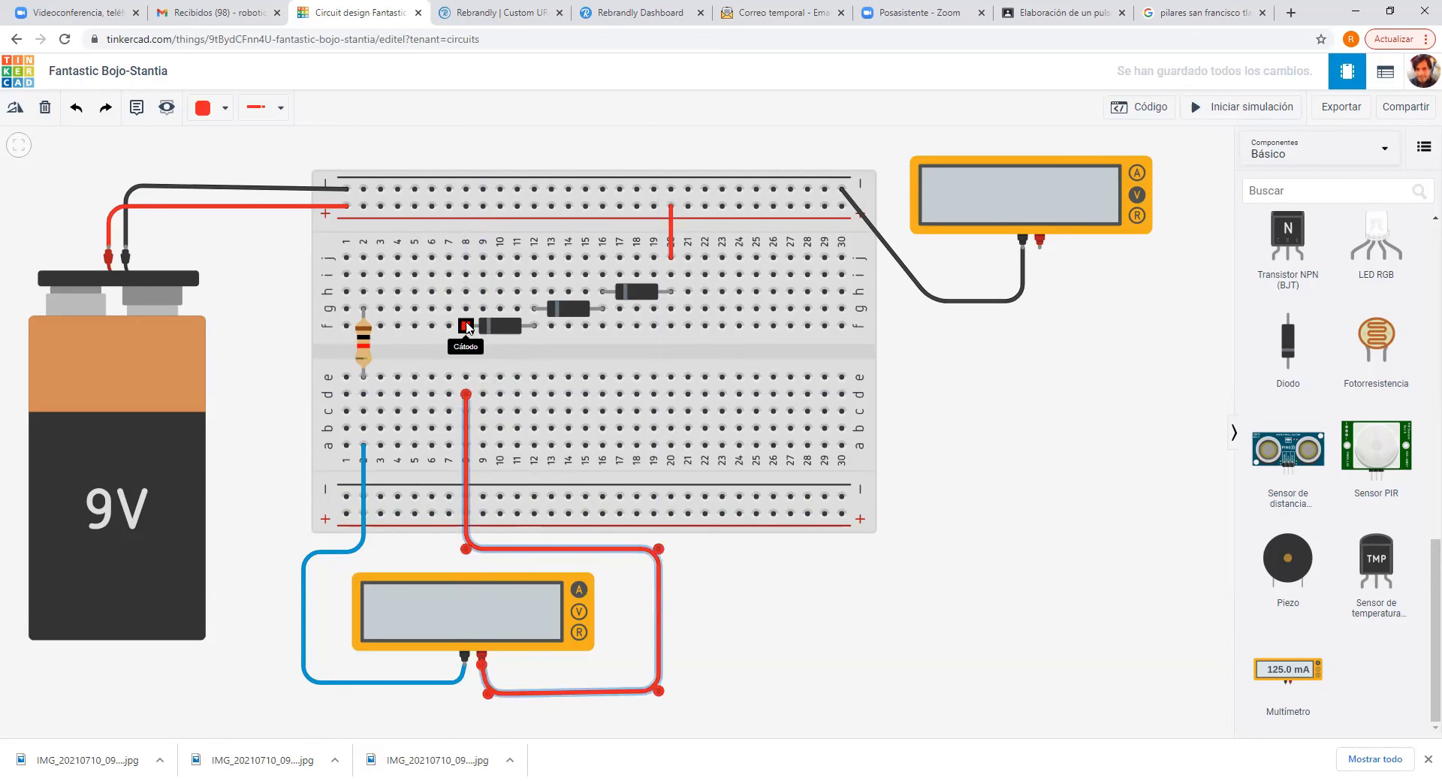
left_click(214, 110)
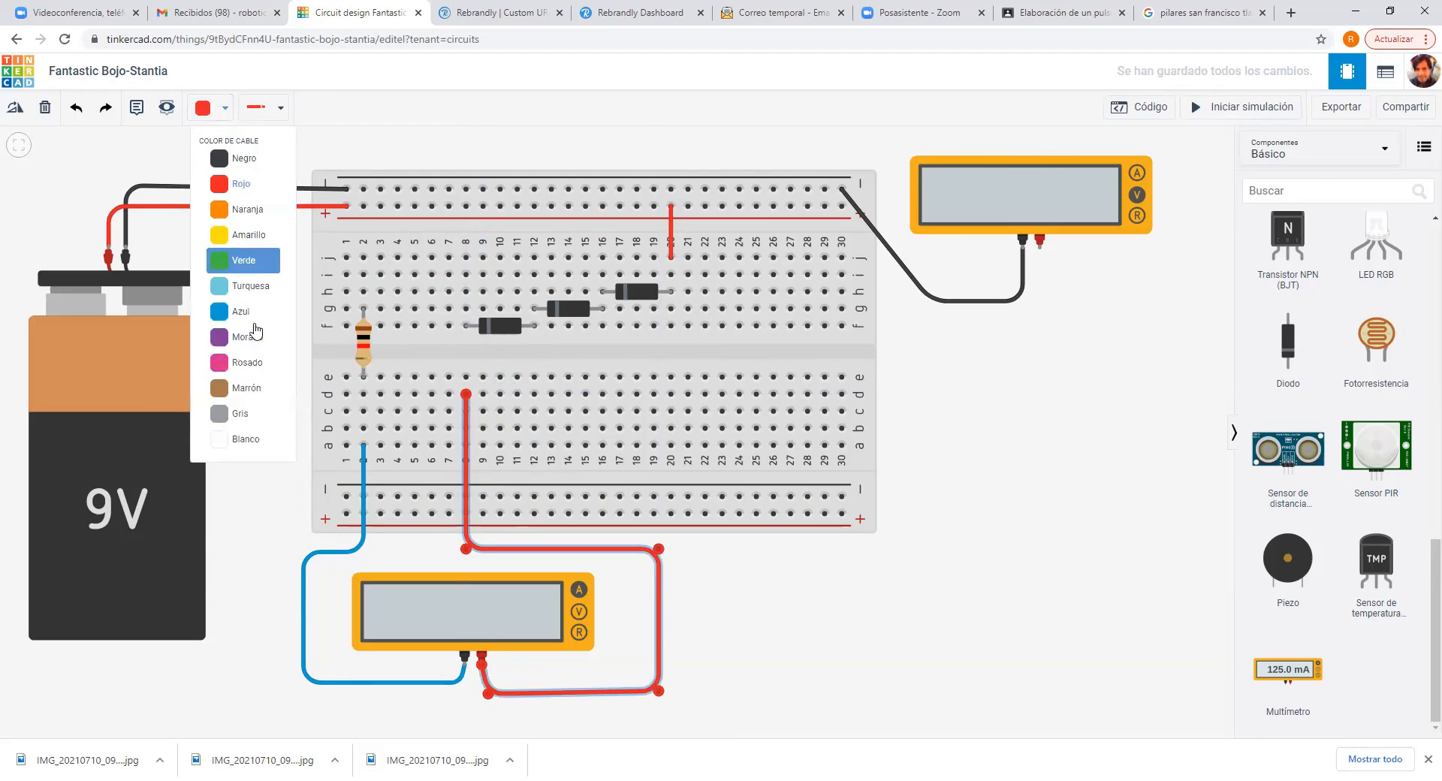
left_click(256, 318)
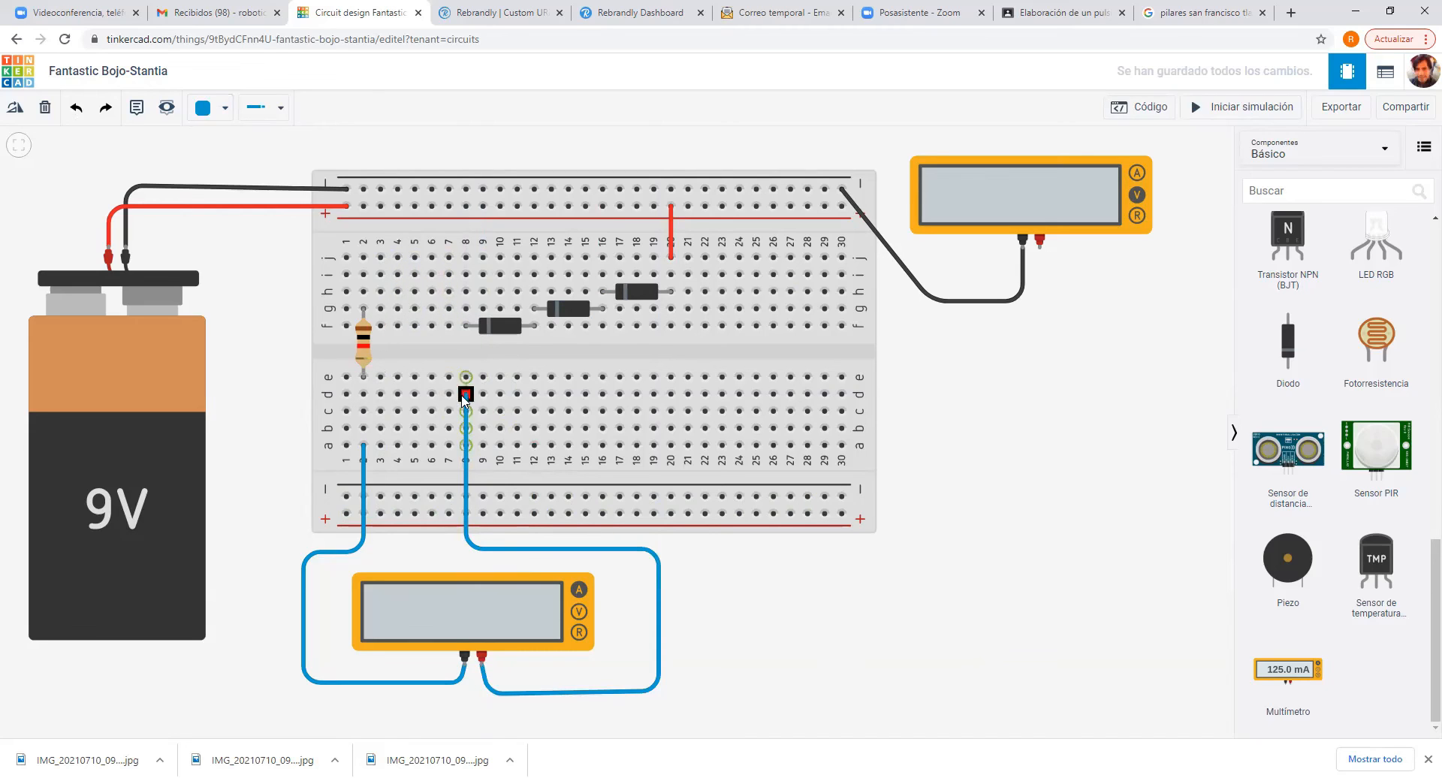
Add a black jumper from hole j2 above the resistor to the upper negative rail.
left_click(364, 257)
left_click(364, 188)
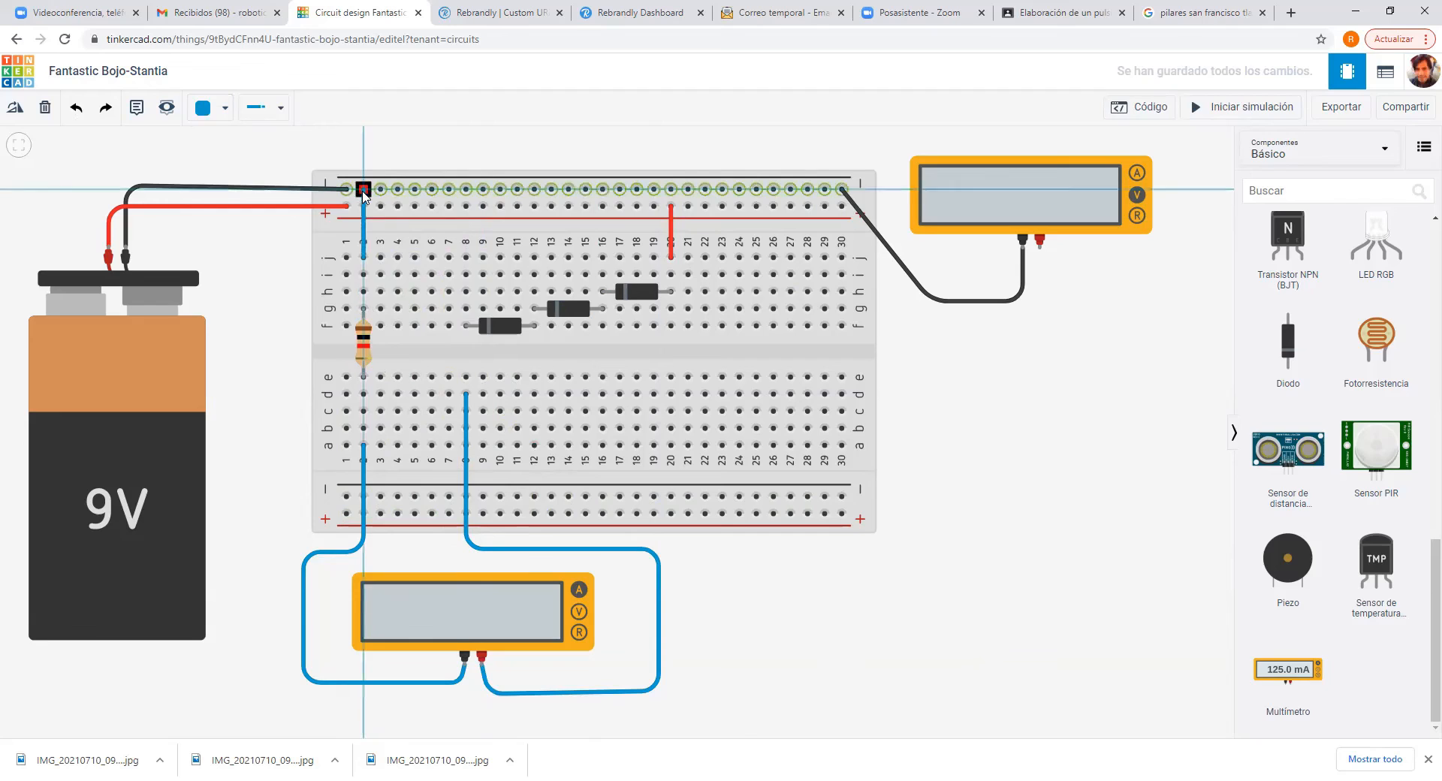
left_click(218, 112)
left_click(226, 154)
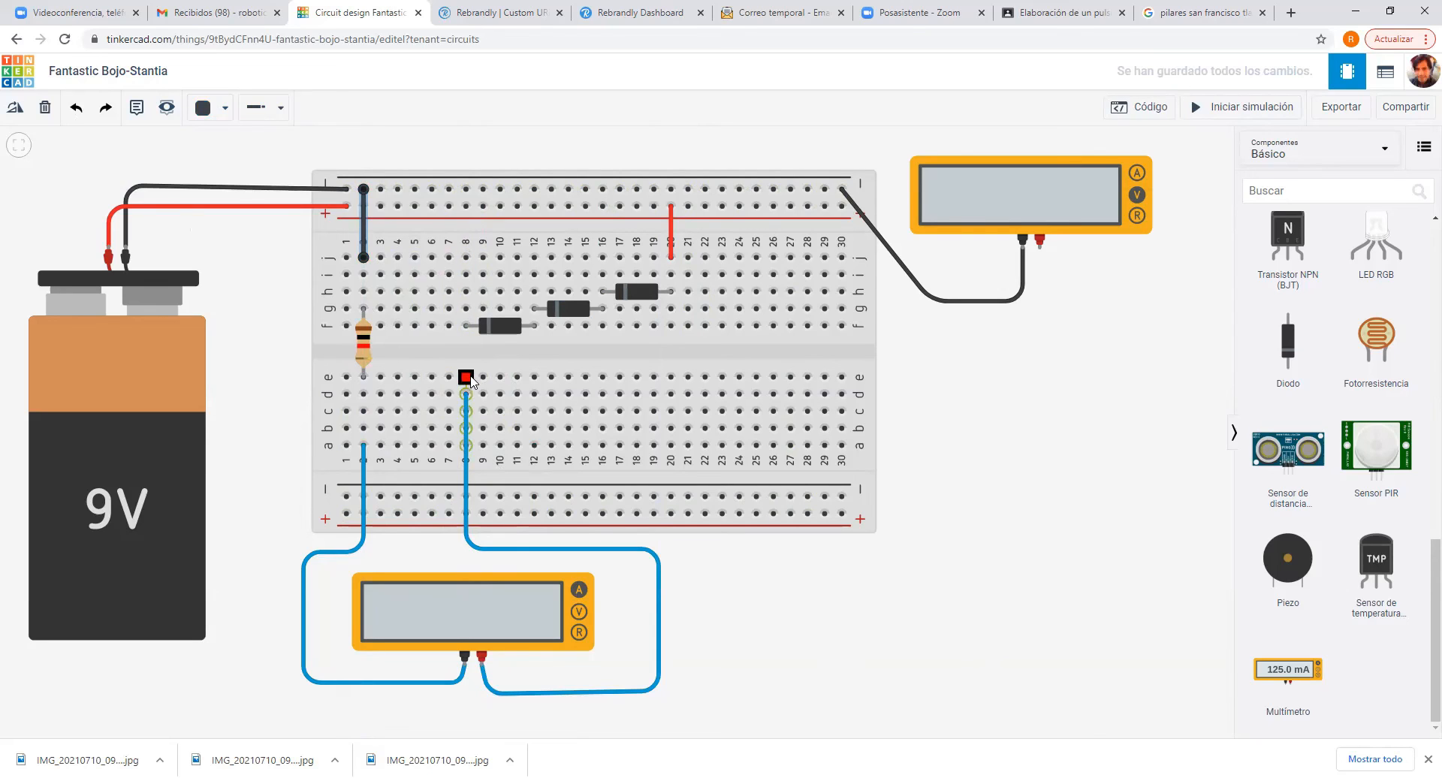
Move the row f diode up to holes h8 and h12, and add a blue jumper between f8 and e8.
left_click_drag(505, 331, 505, 296)
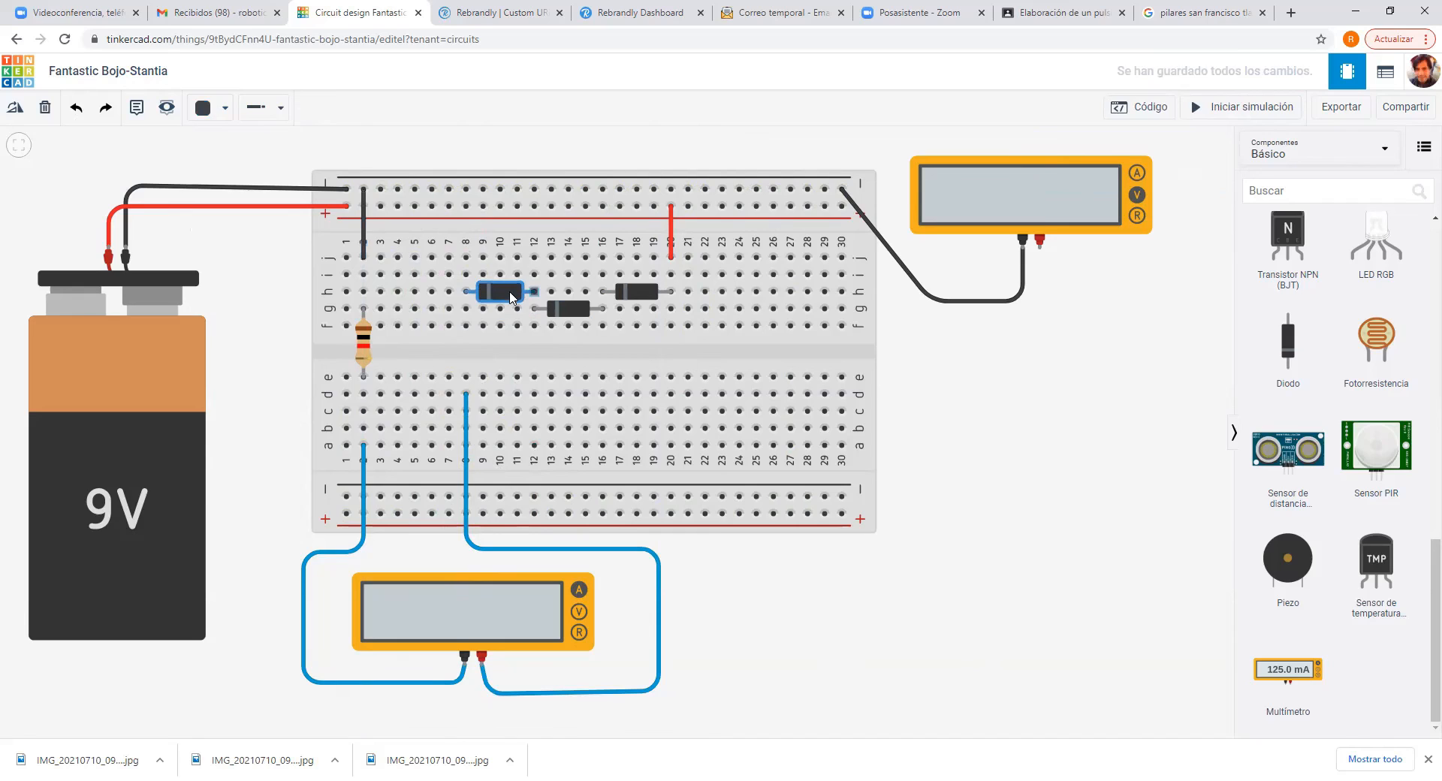
left_click(466, 325)
left_click(466, 378)
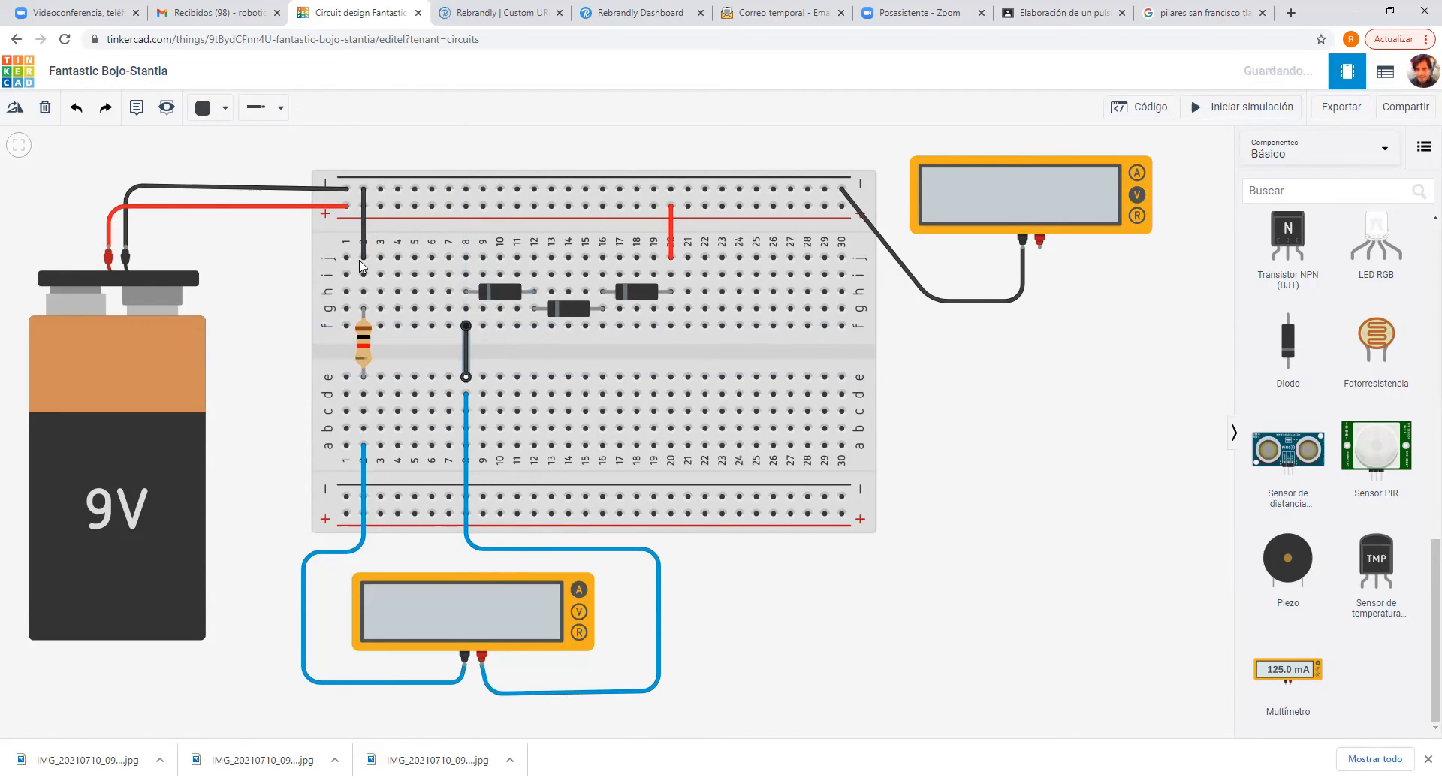
left_click(226, 112)
left_click(262, 311)
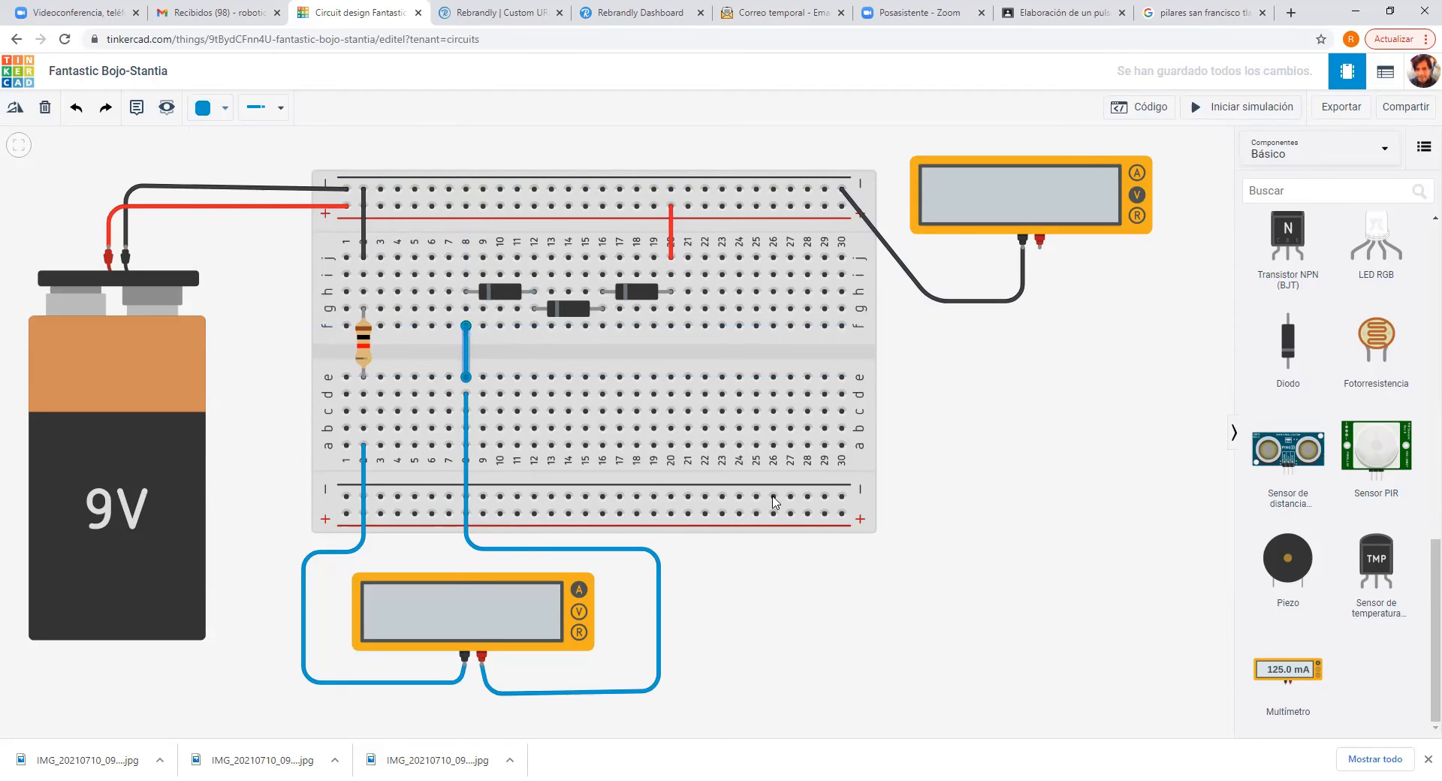
left_click(1098, 463)
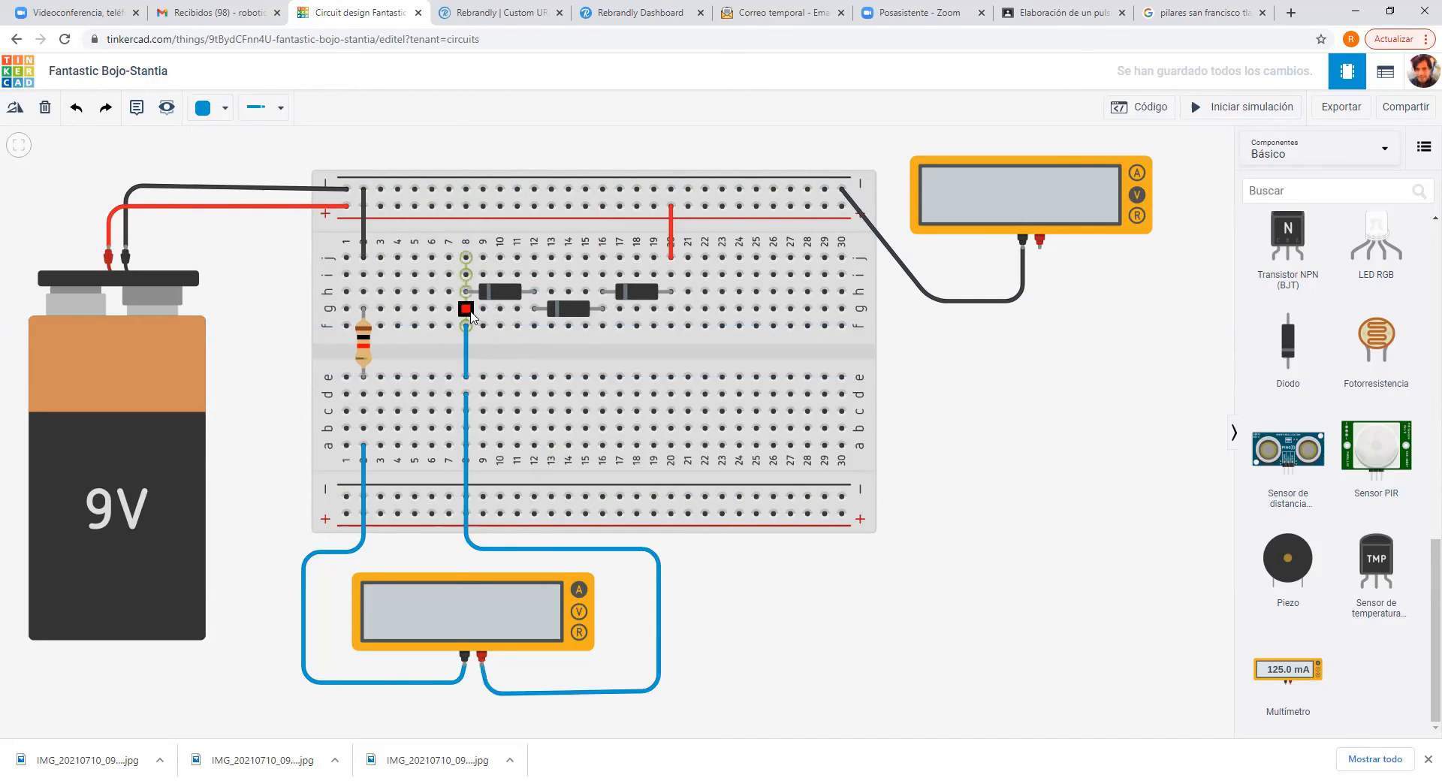
Draw a red wire from the upper multimeter's positive terminal to hole g8.
left_click(1040, 239)
left_click(1039, 342)
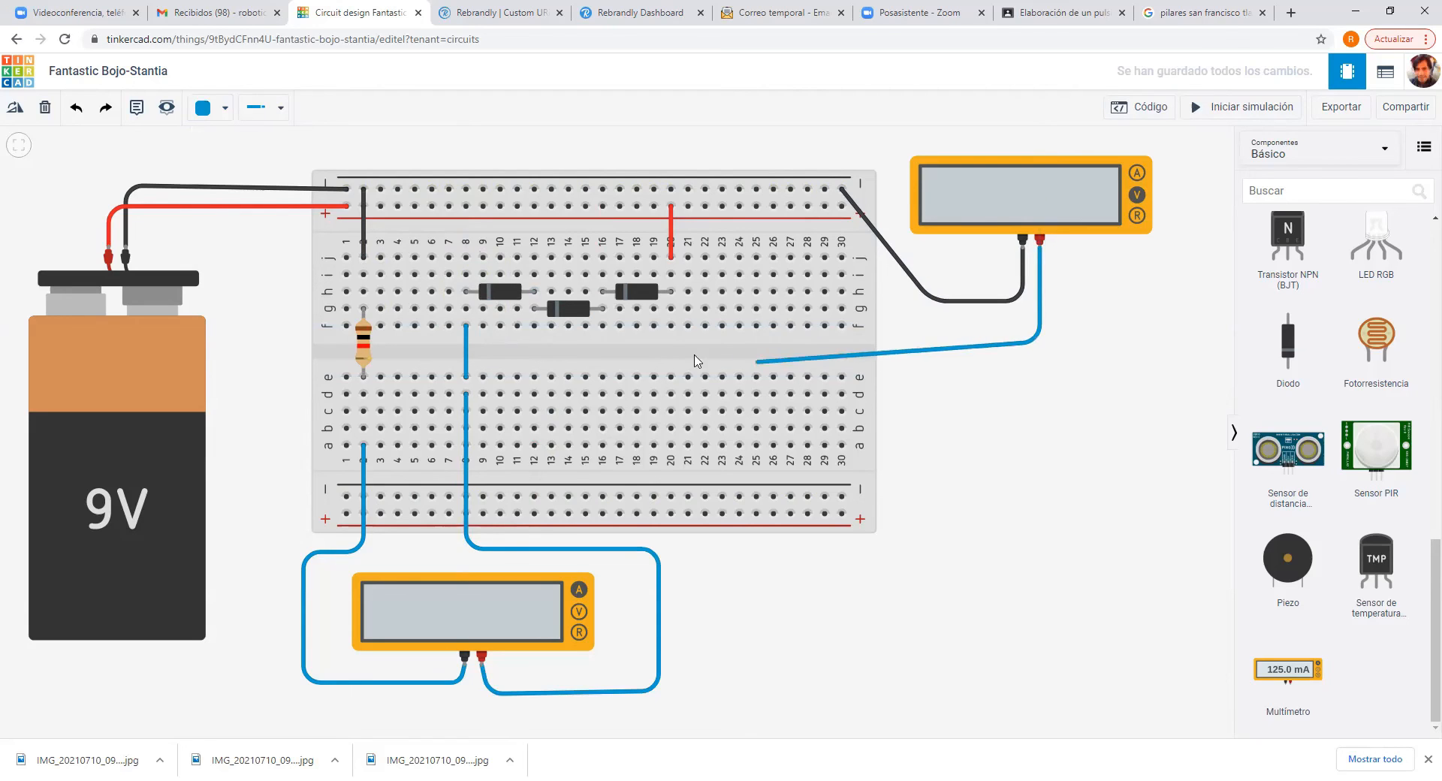
left_click(500, 355)
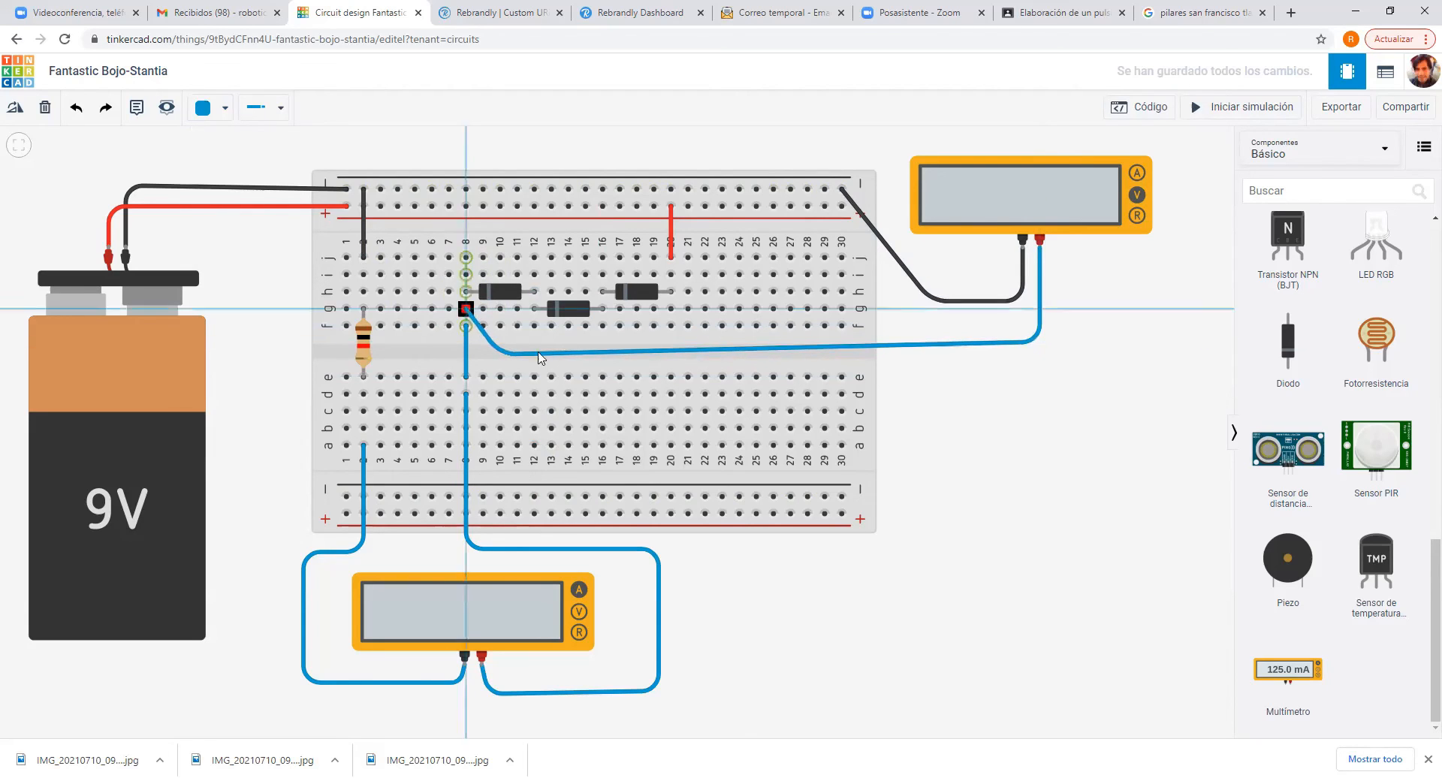
left_click(465, 308)
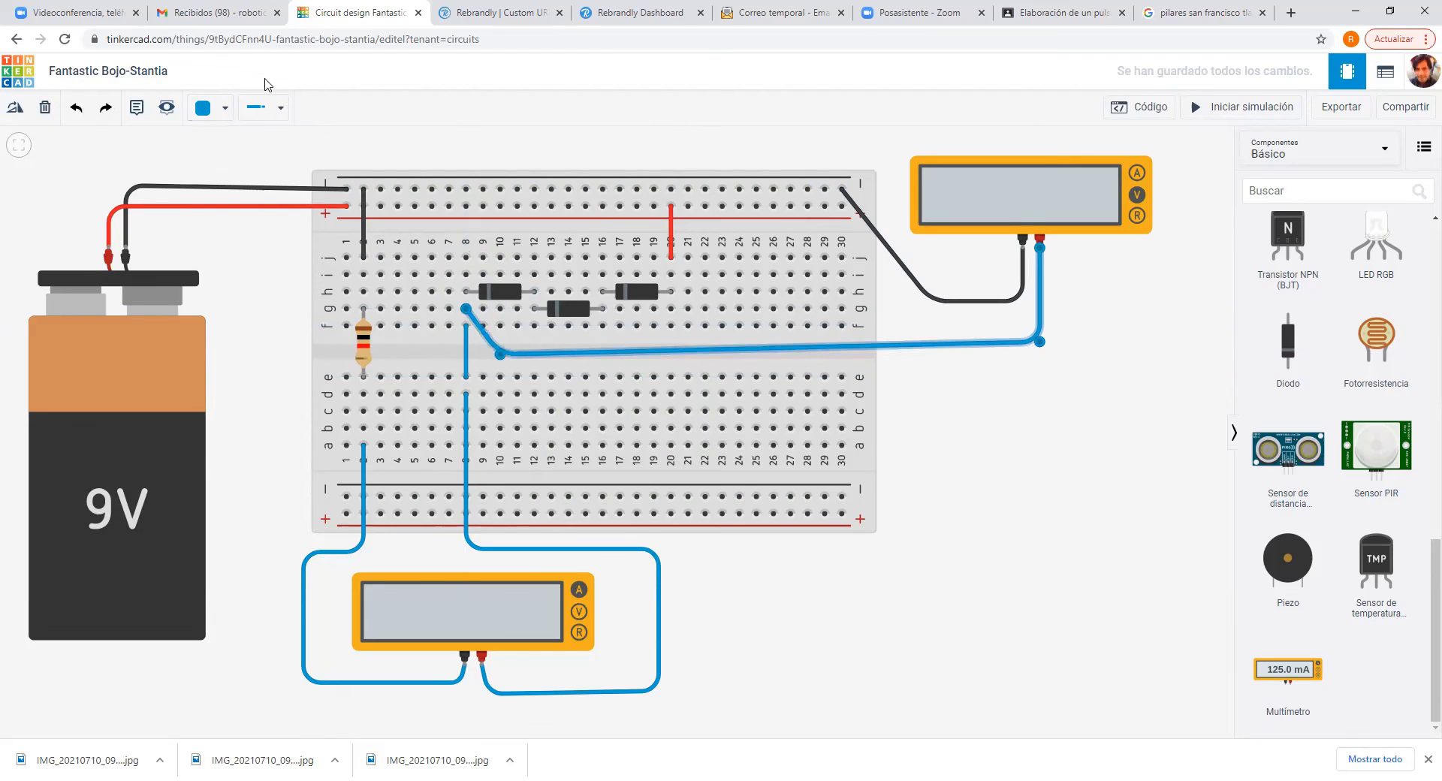
left_click(204, 108)
left_click(230, 186)
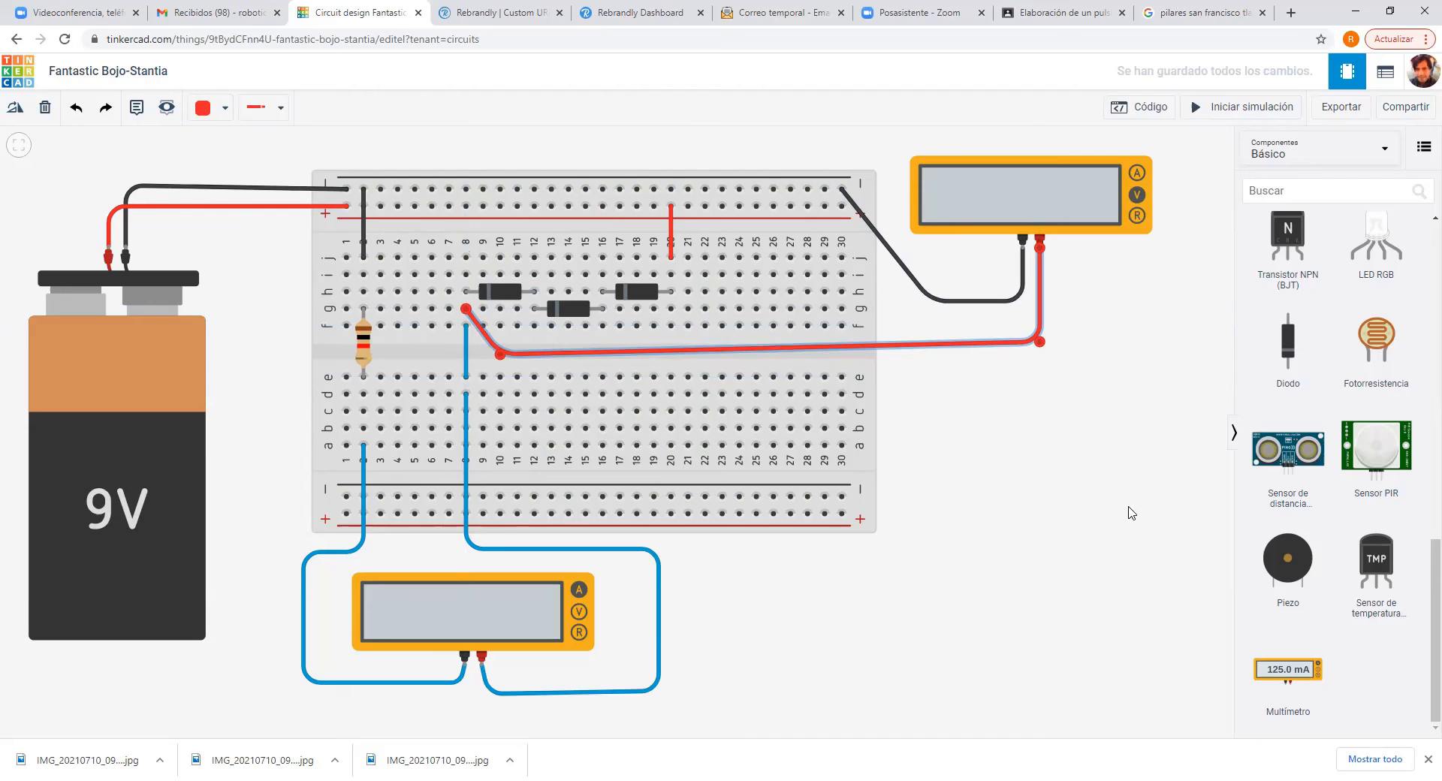
Simulate the three-diode circuit, compare the meter readings with the resistor at 3 kΩ and back at 1 kΩ, and stop the simulation.
left_click(1195, 107)
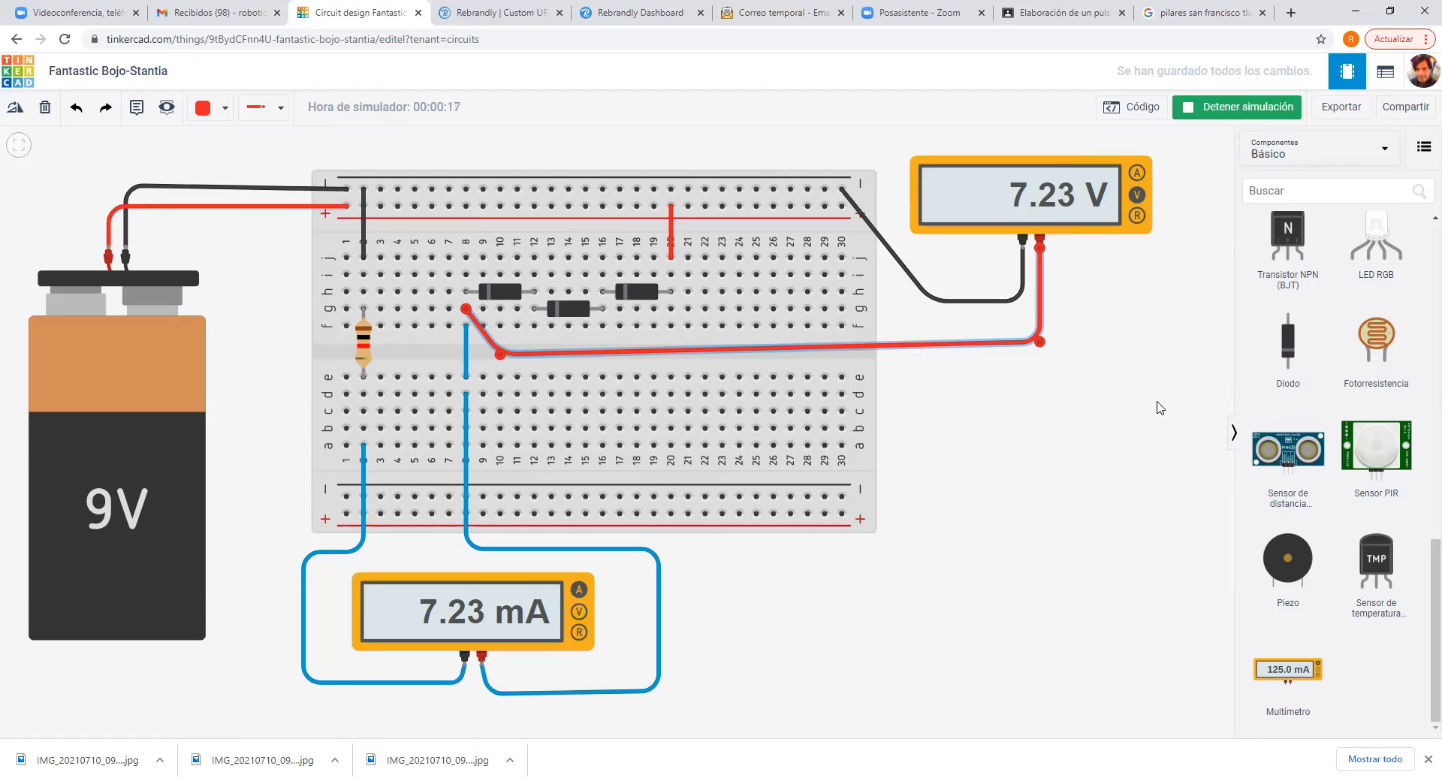
left_click(365, 344)
left_click(1156, 201)
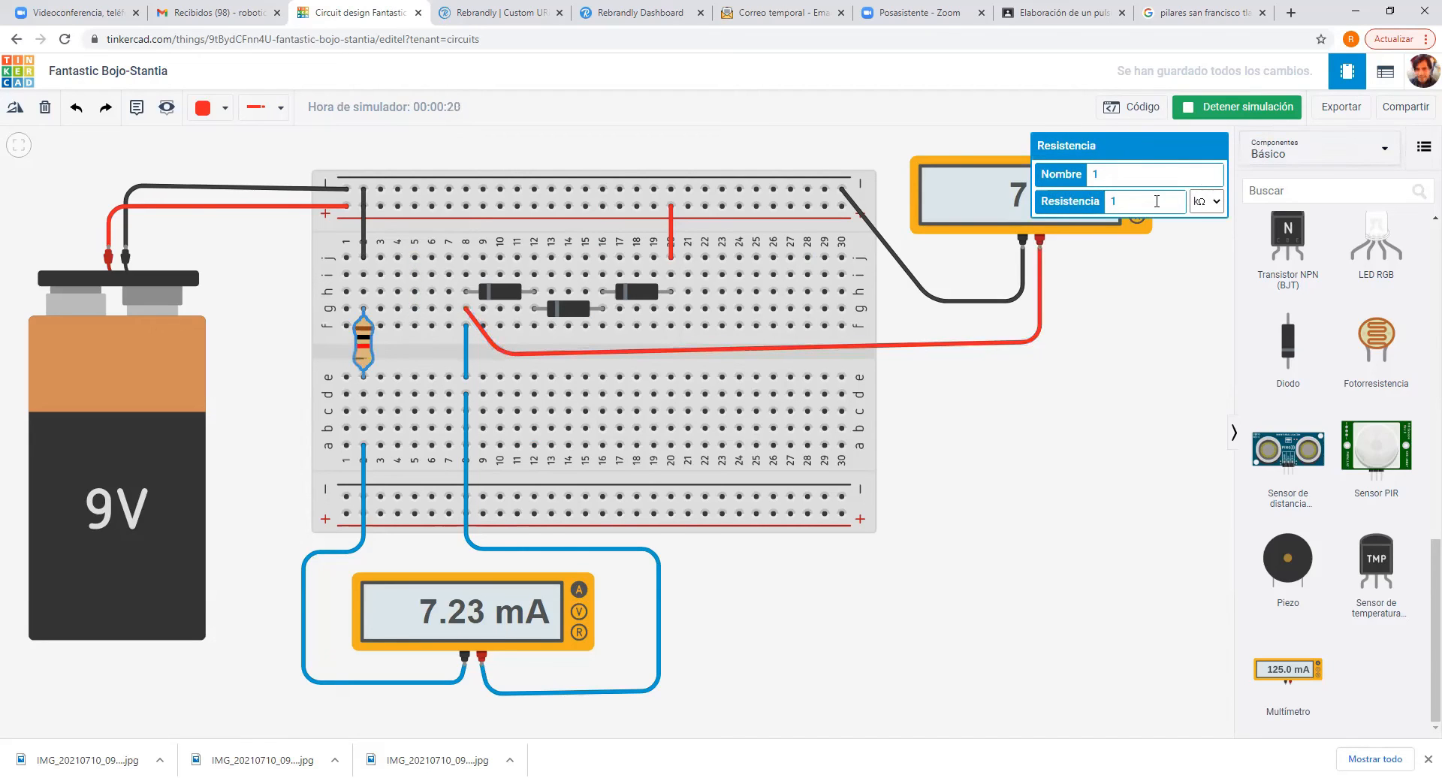
type("3")
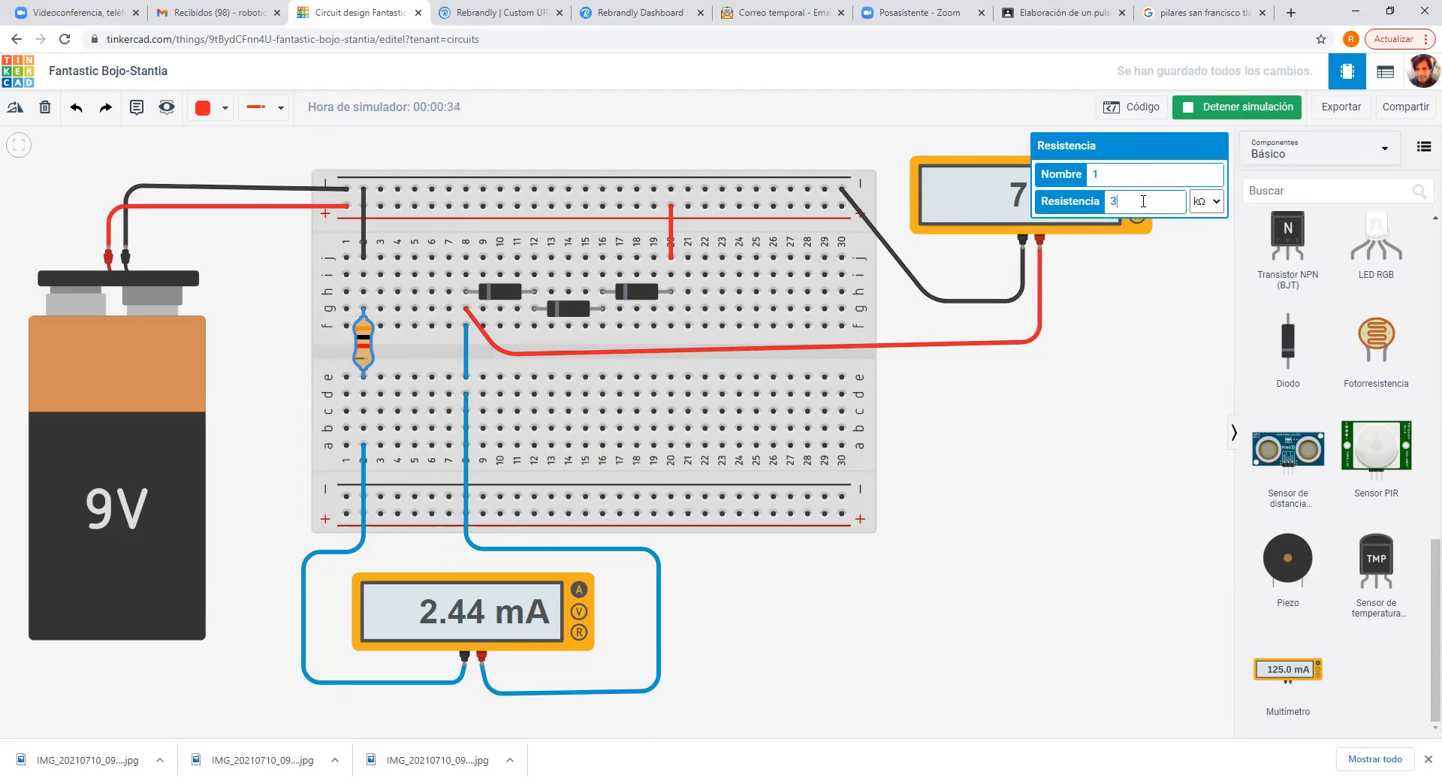
key("BackSpace")
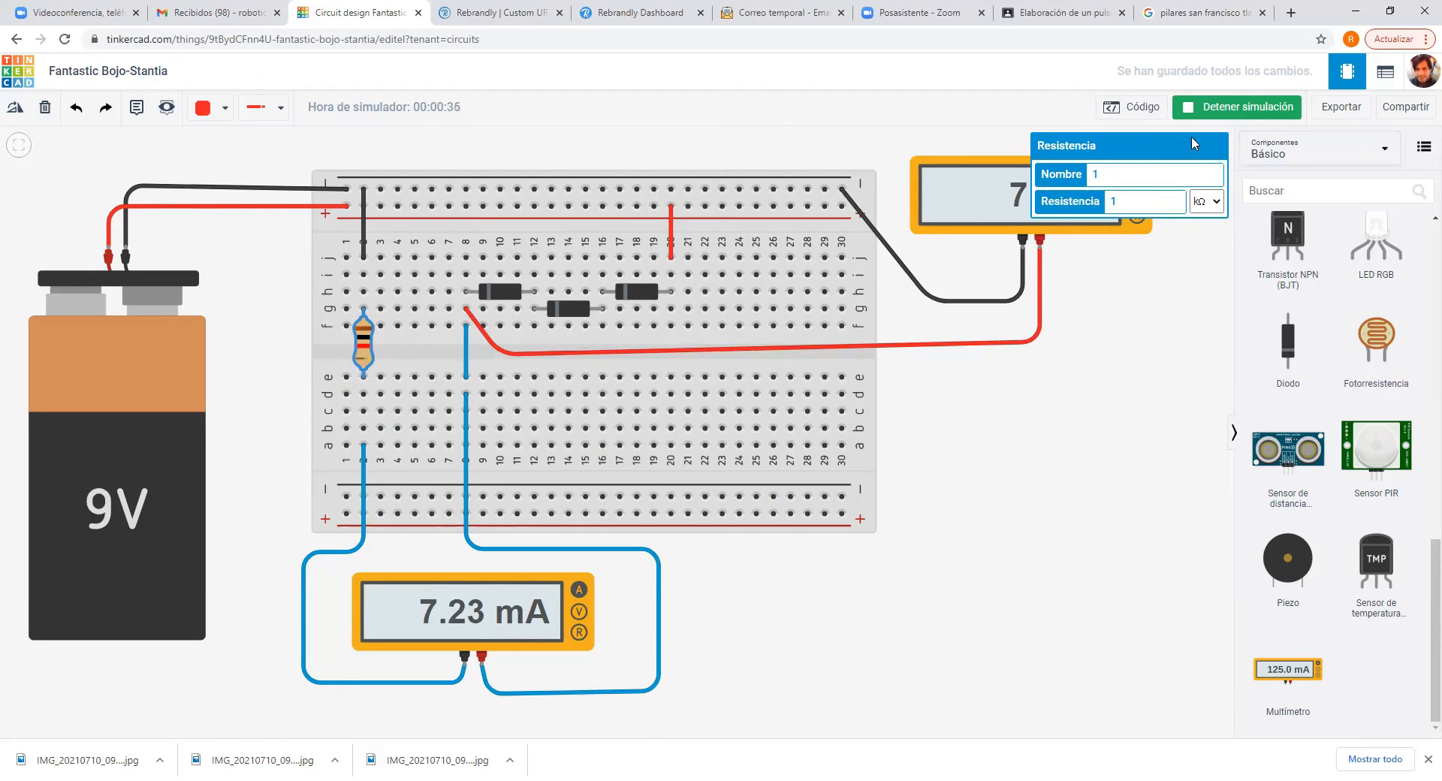
left_click(1153, 238)
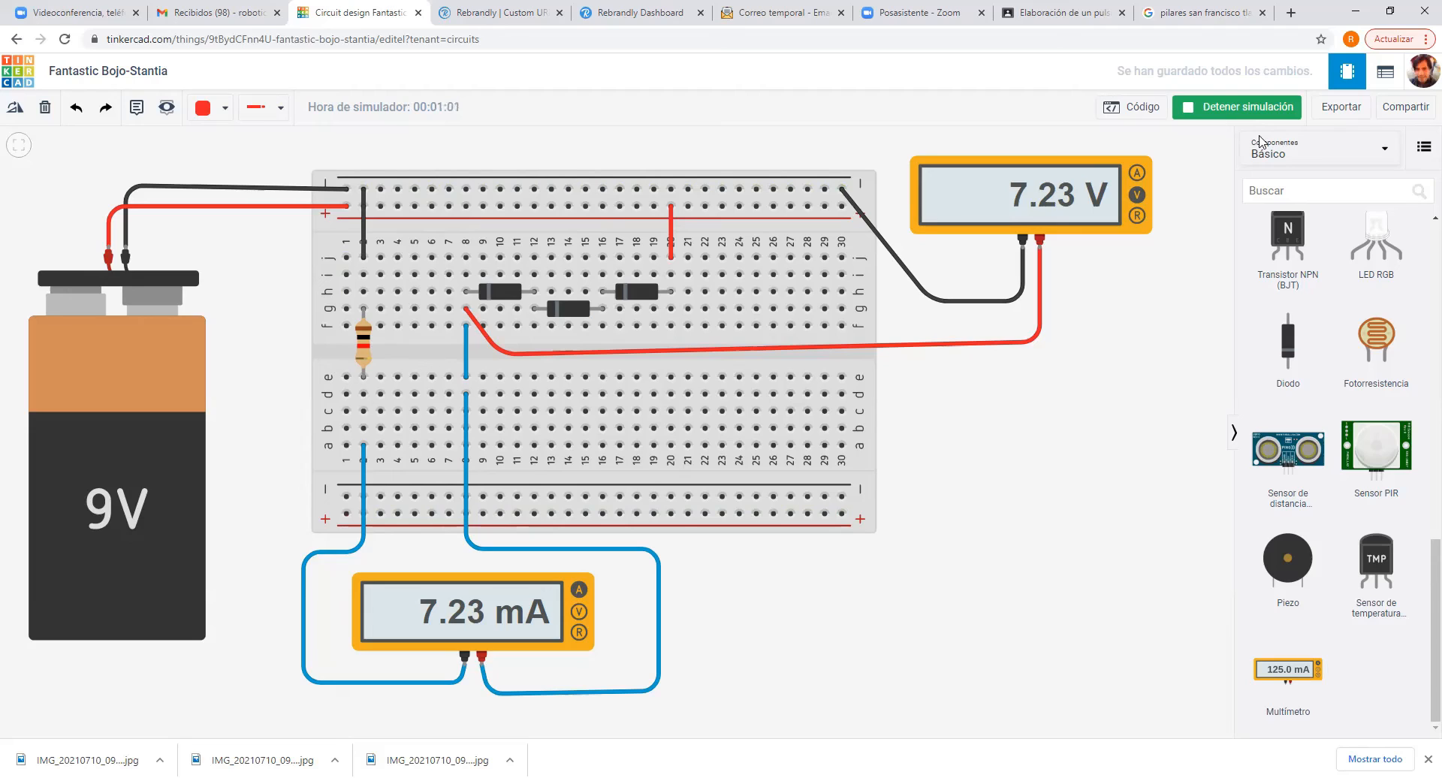
left_click(1196, 111)
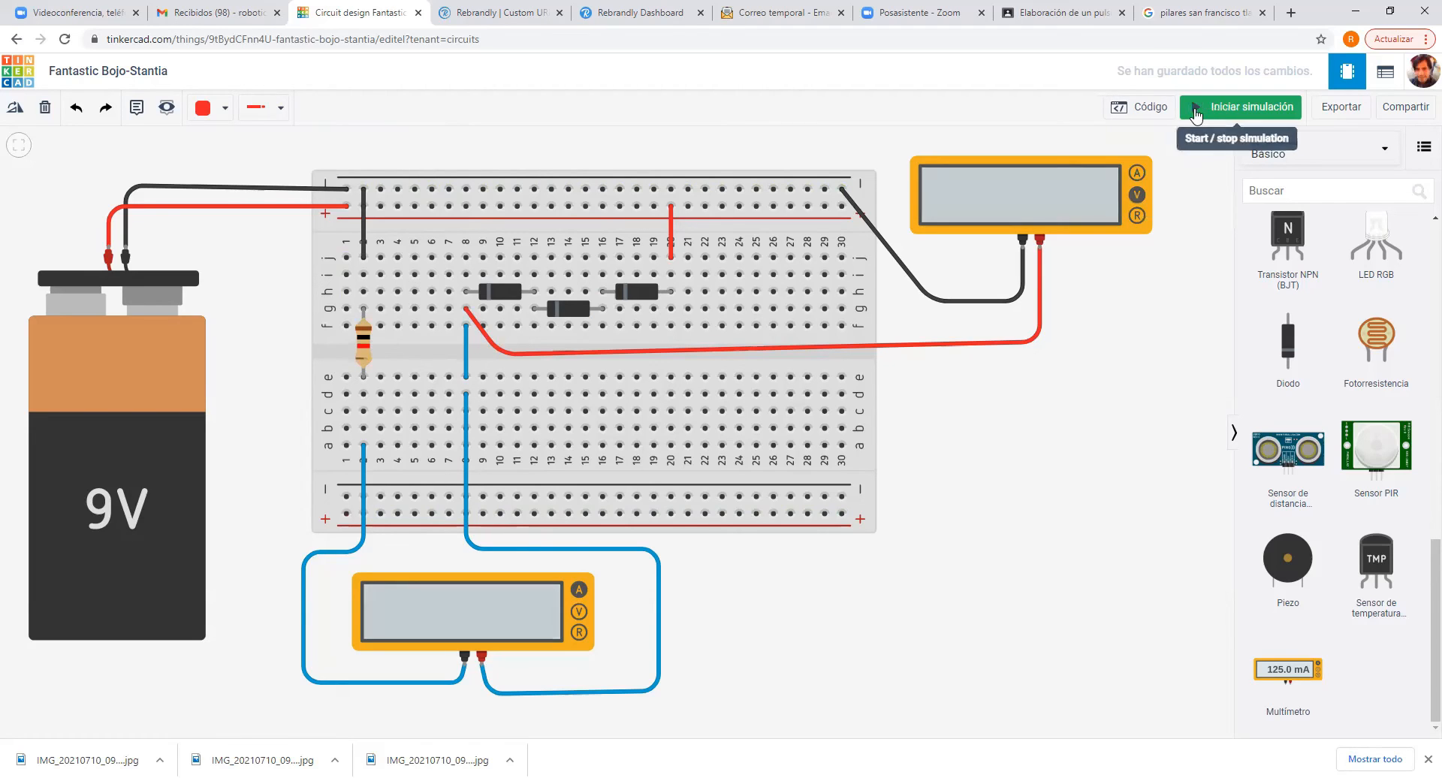
Delete the upper multimeter's red wire and place a red LED in the free space beside the breadboard.
left_click(904, 346)
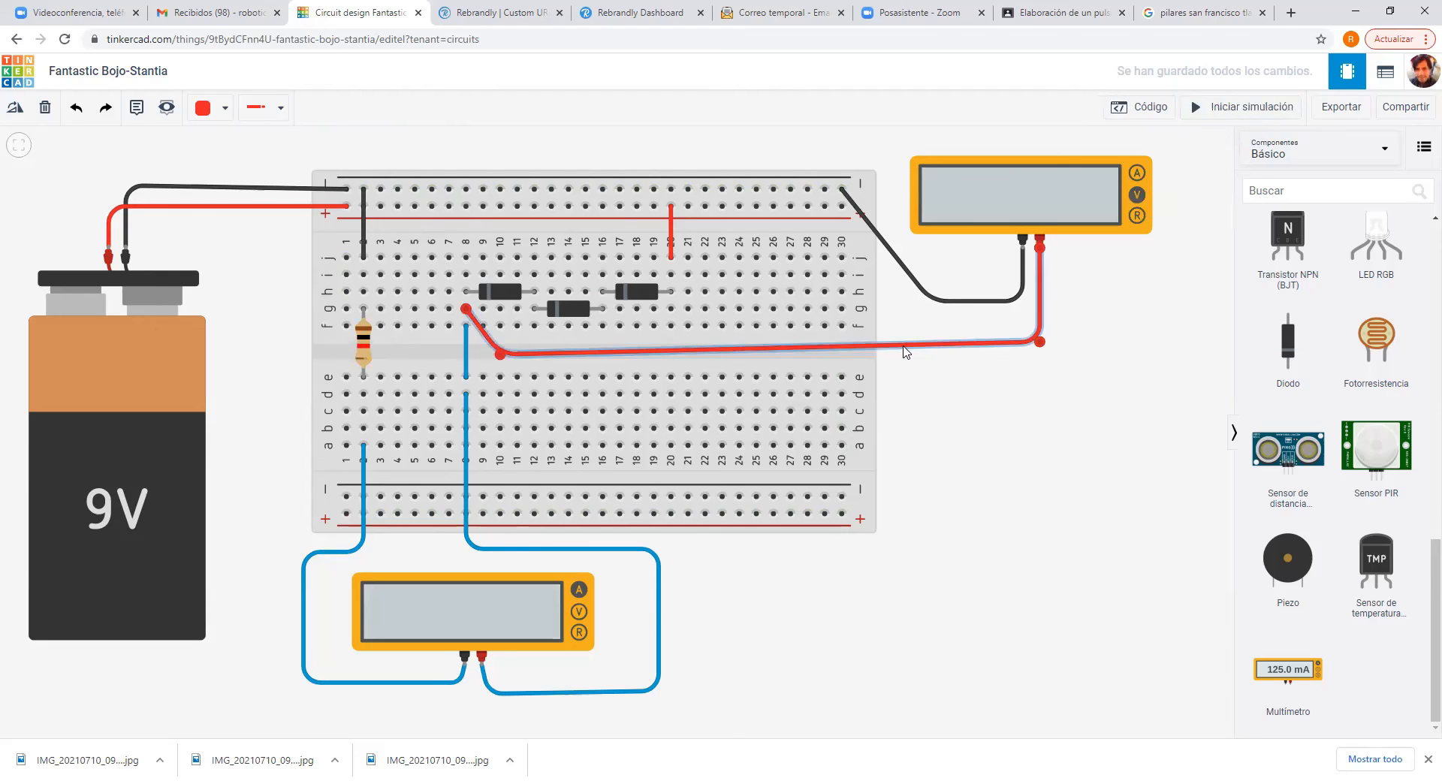
key("Delete")
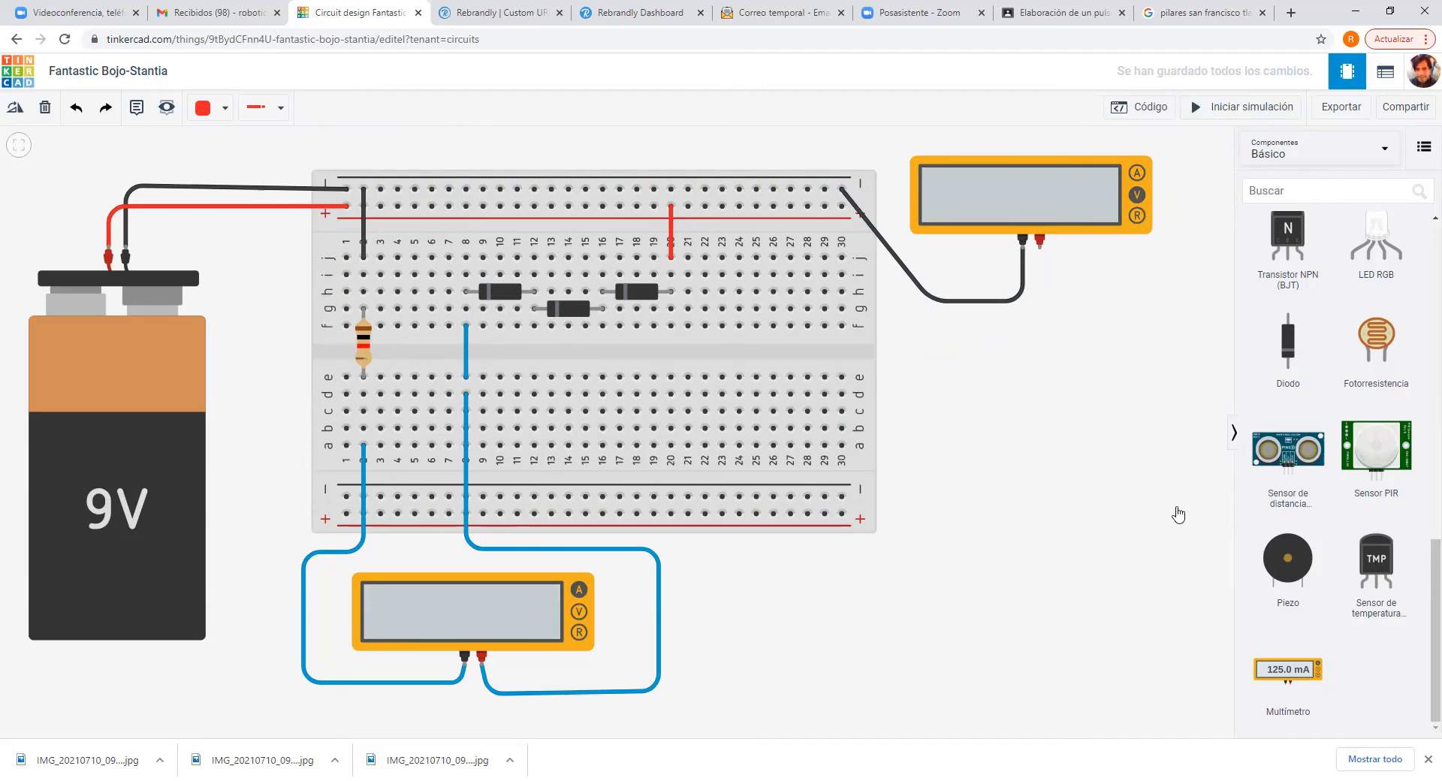
left_click(637, 293)
scroll(1336, 343, "up", 10)
left_click_drag(1375, 270, 1005, 390)
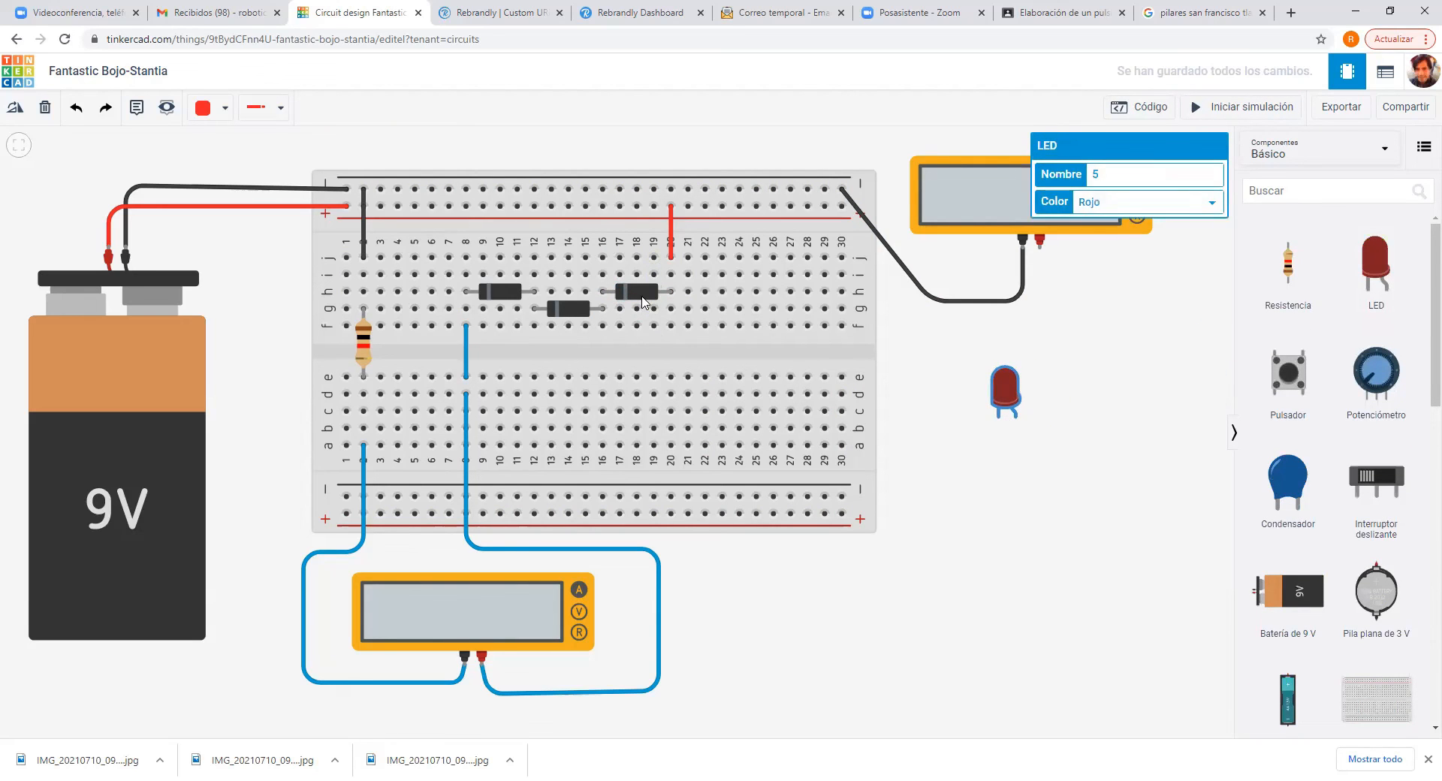
Delete the three series diodes from the breadboard.
left_click(642, 300)
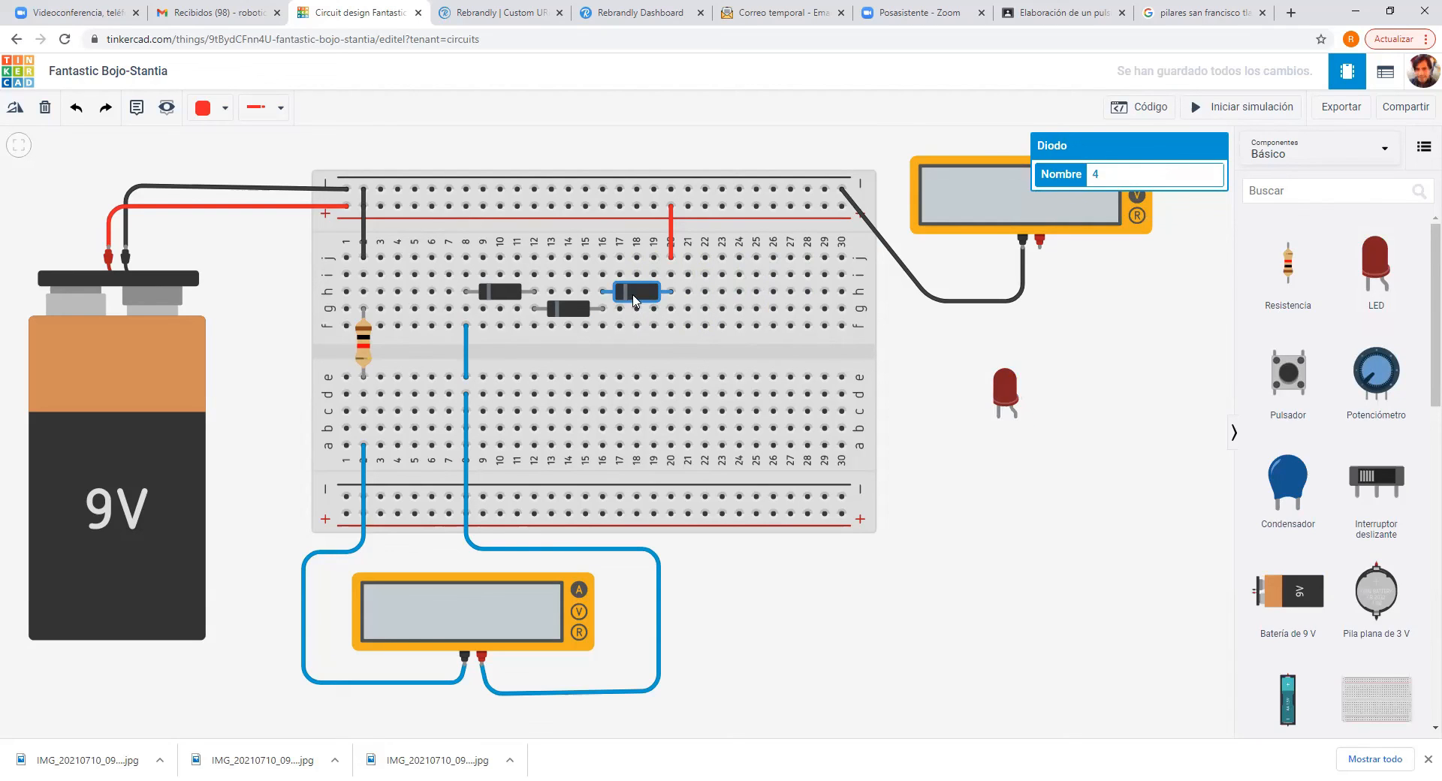
key("ctrl+z")
key("ctrl+z")
key("ctrl+z")
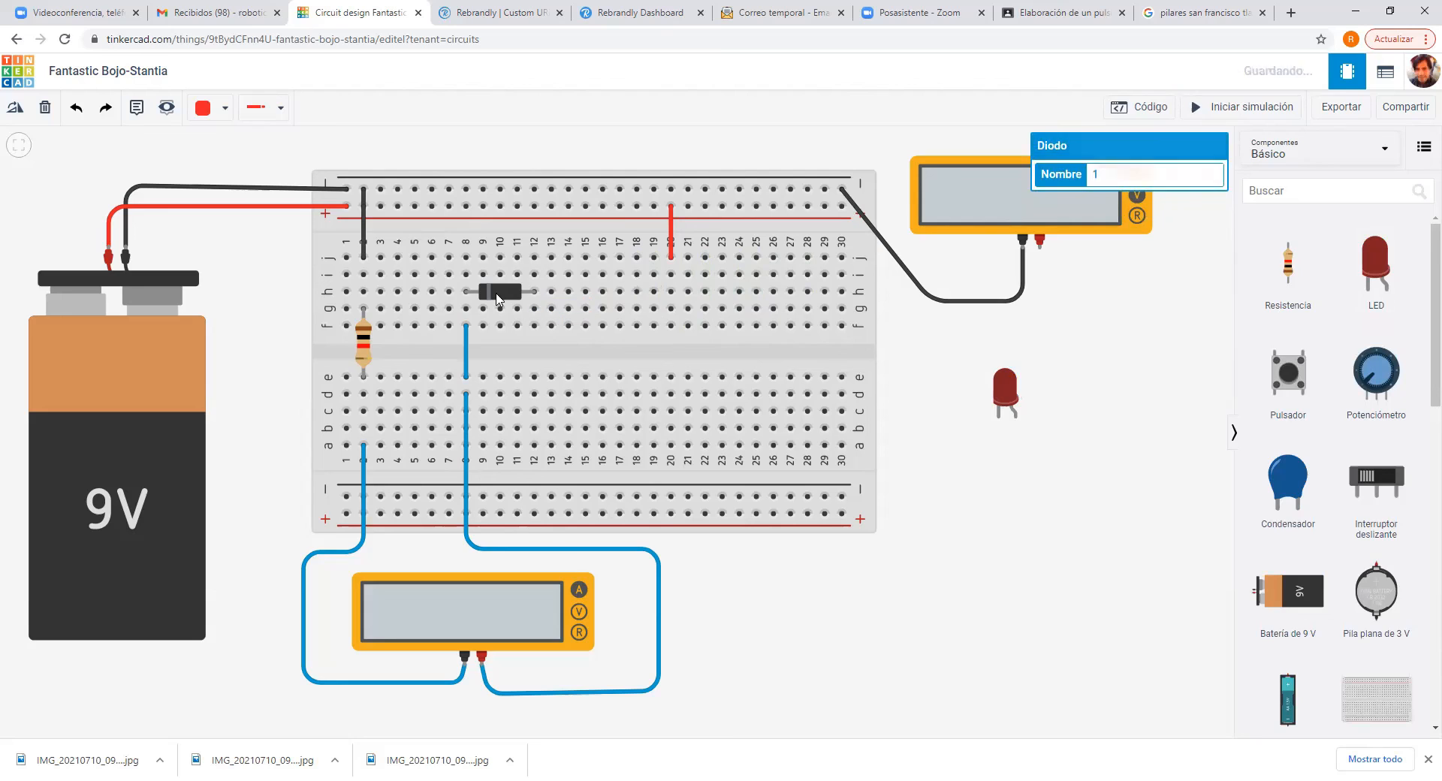
Place red LEDs in holes h19–h20 and h16–h17, and link them with a blue jumper from g17 to g19.
left_click_drag(1021, 402, 676, 275)
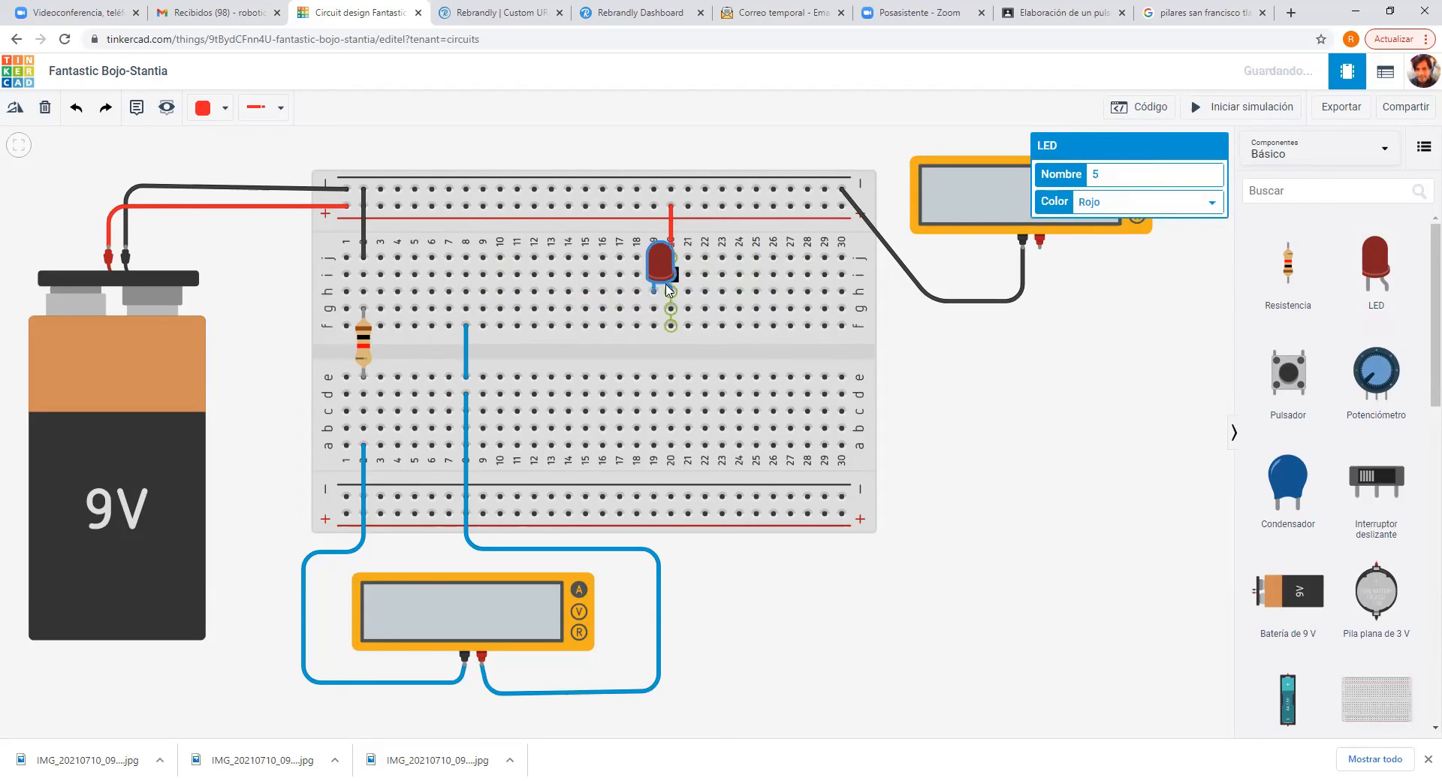
left_click_drag(1374, 272, 613, 293)
left_click(619, 308)
left_click(653, 308)
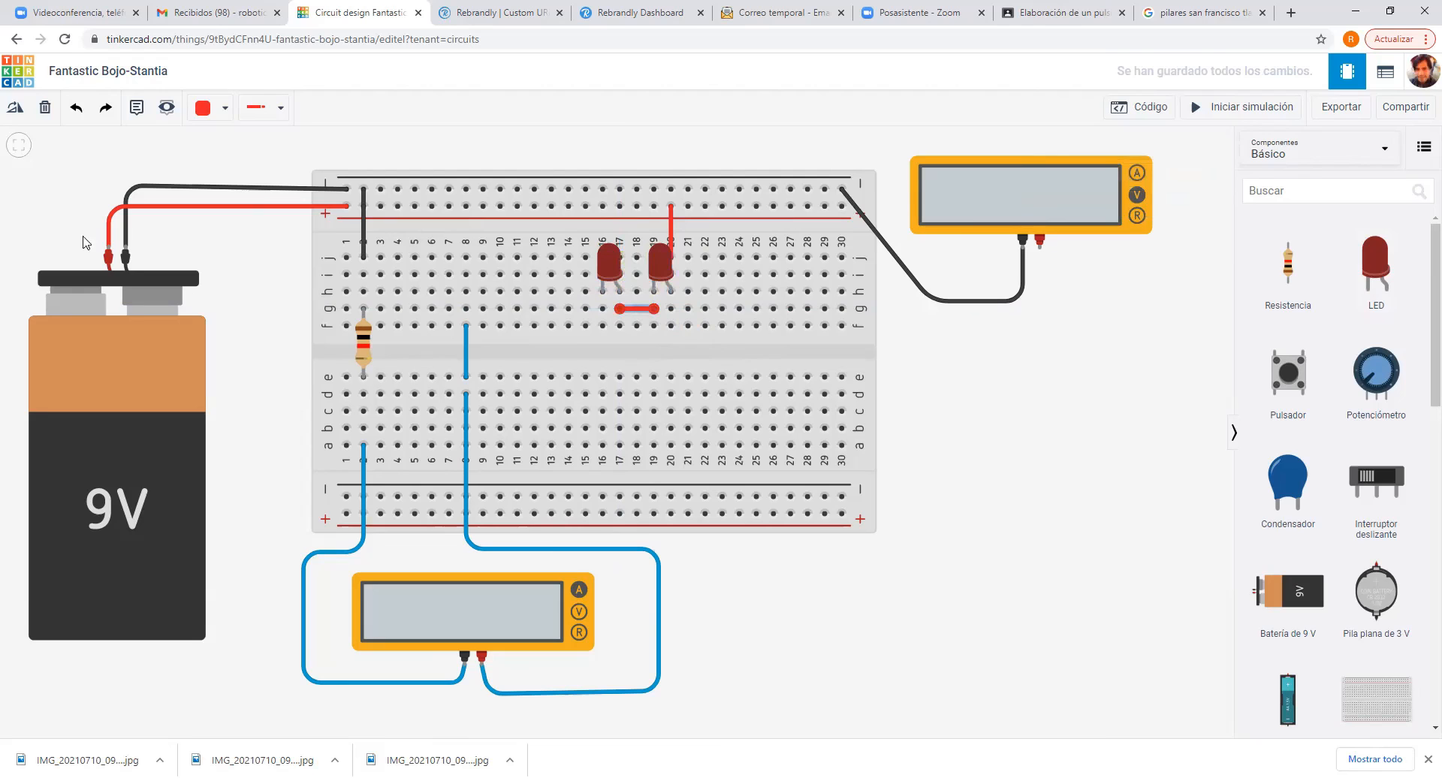
left_click(223, 109)
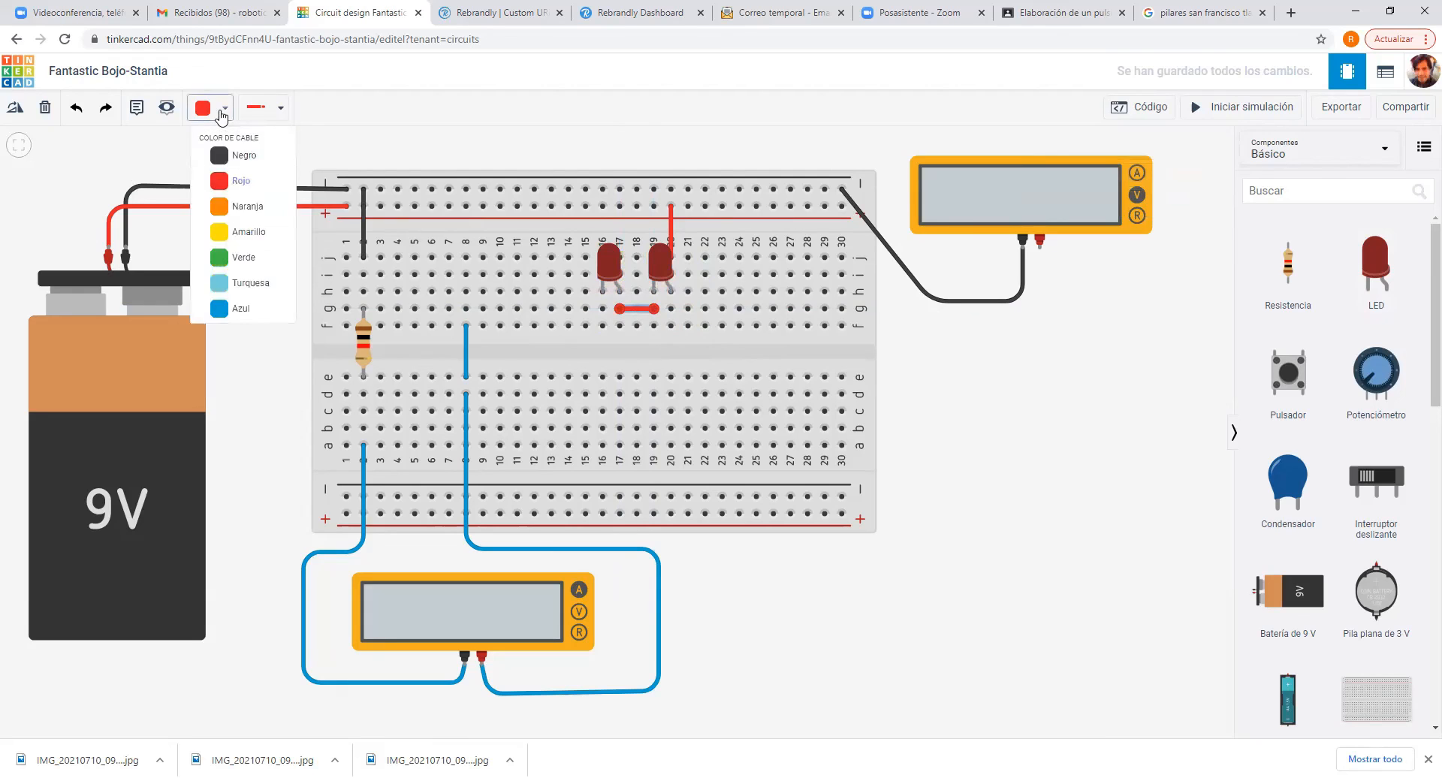
left_click(233, 309)
Place a third red LED in holes h13–h14 and add blue jumpers from g14 to g16 and from g13 to g8.
left_click_drag(1371, 263, 558, 263)
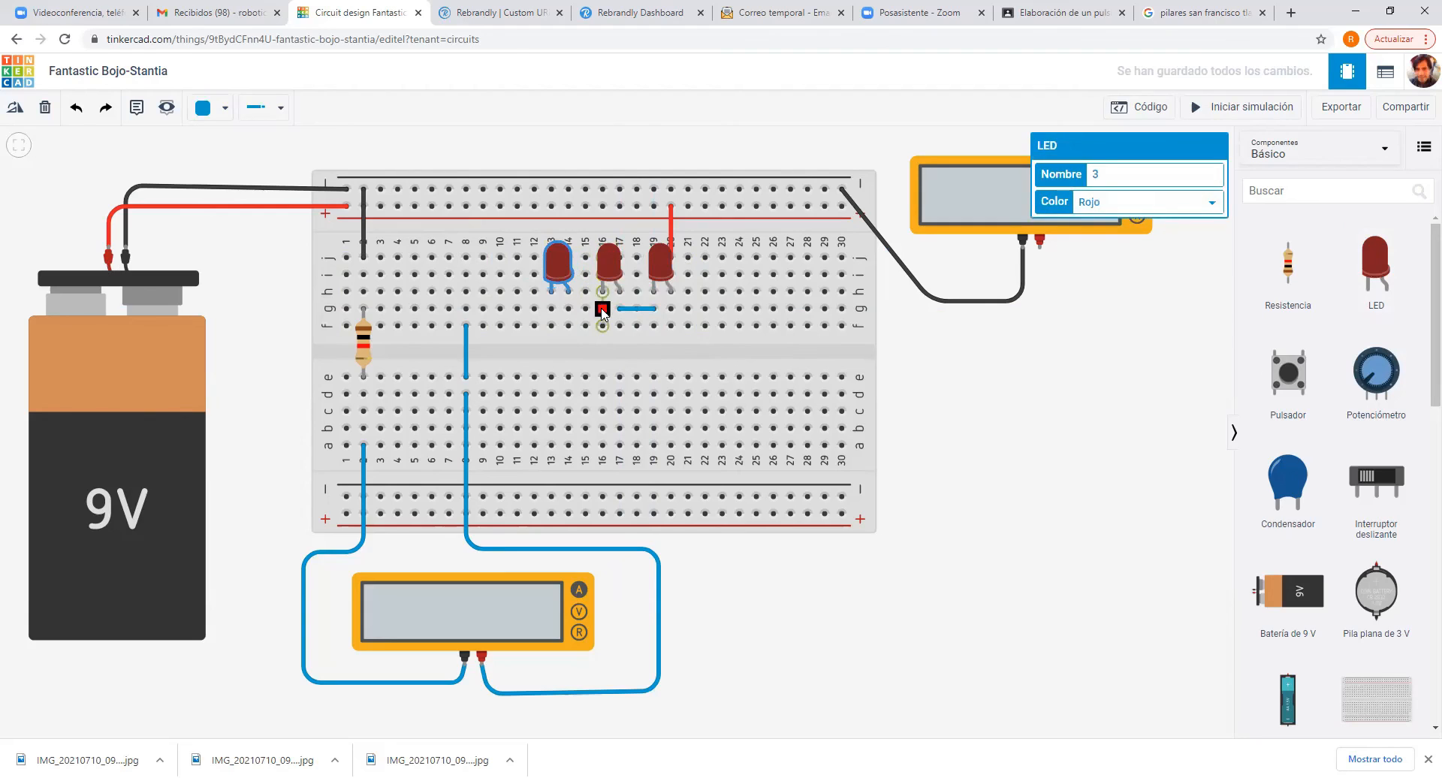
left_click(569, 308)
key("Escape")
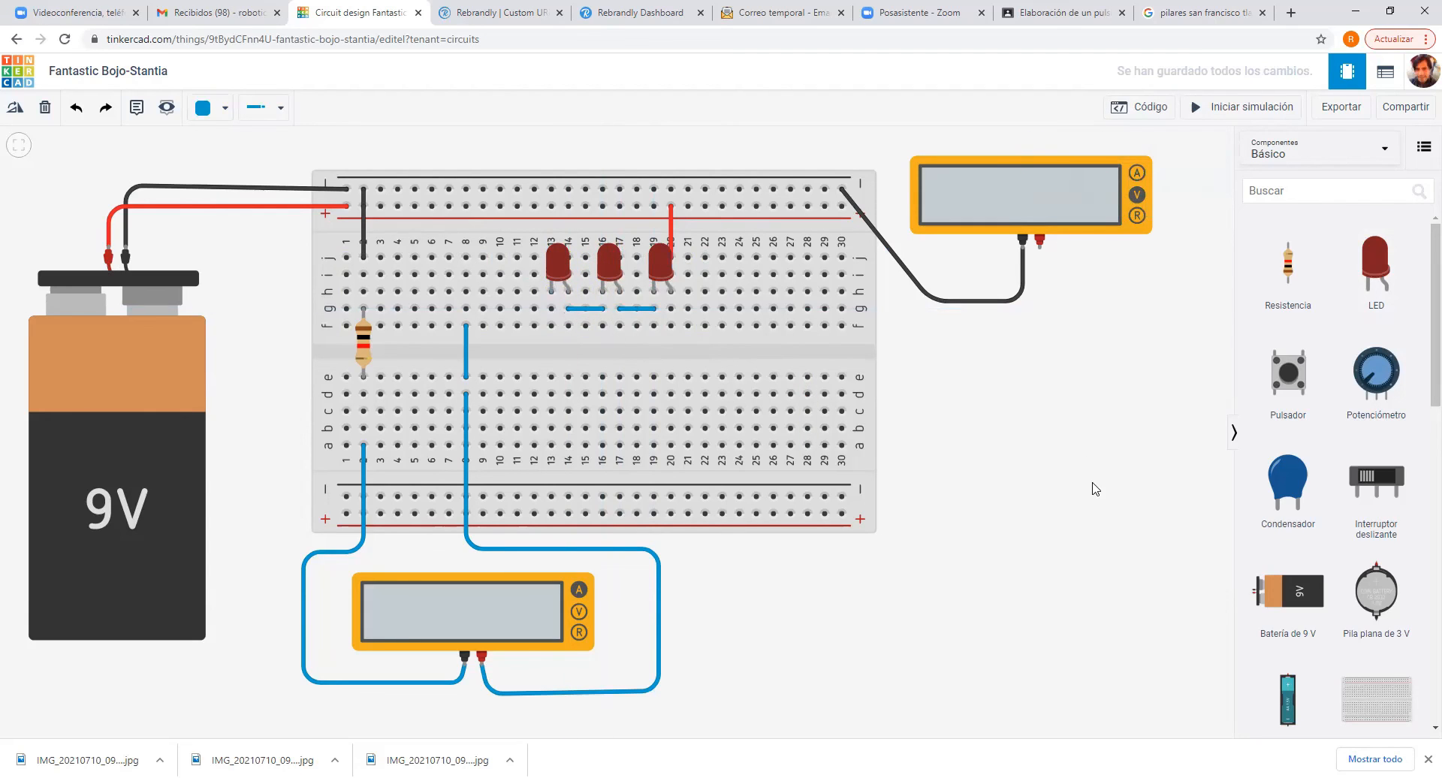
left_click(552, 308)
left_click(465, 308)
left_click(365, 354)
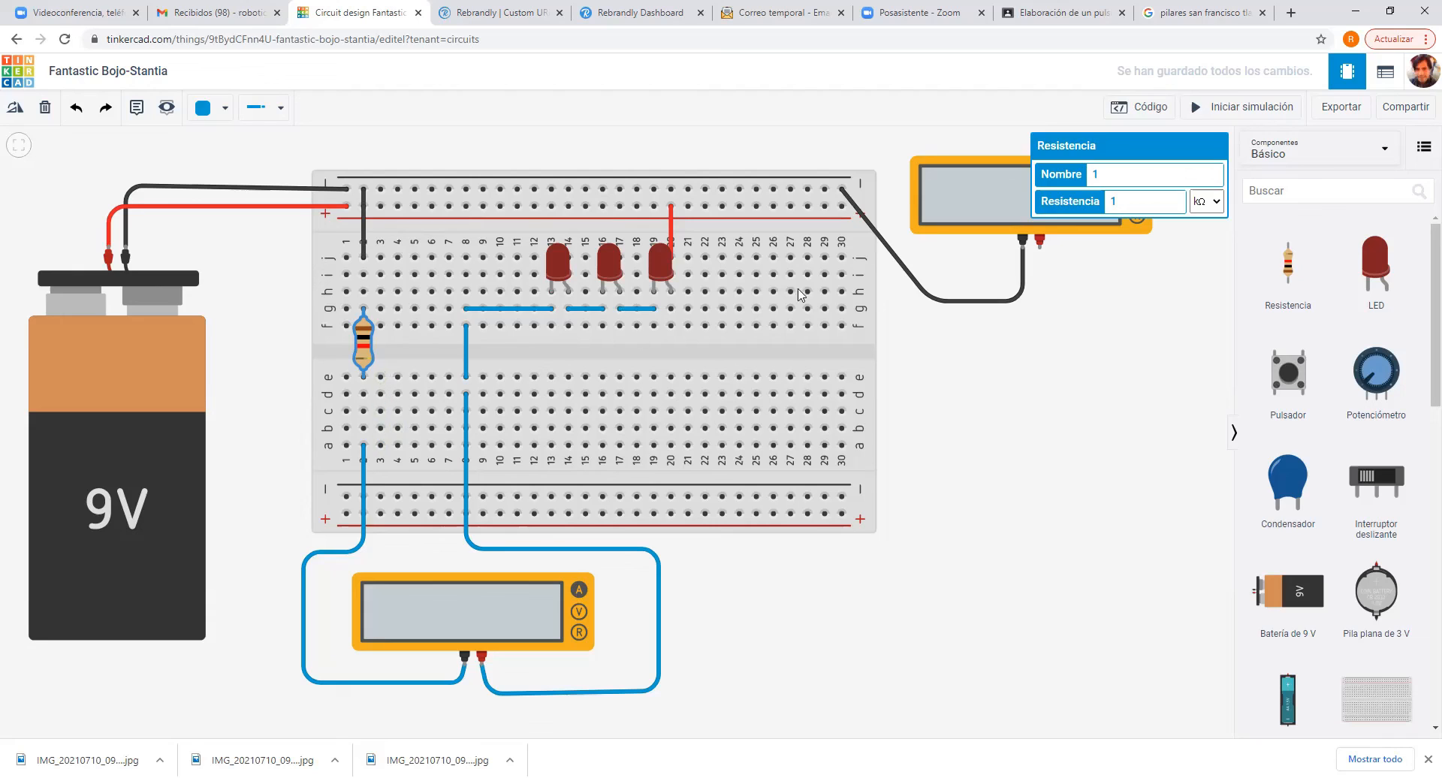
Wire the upper multimeter's positive terminal to hole f13, colour the wire red, and run the simulation.
left_click(1039, 240)
left_click(1040, 348)
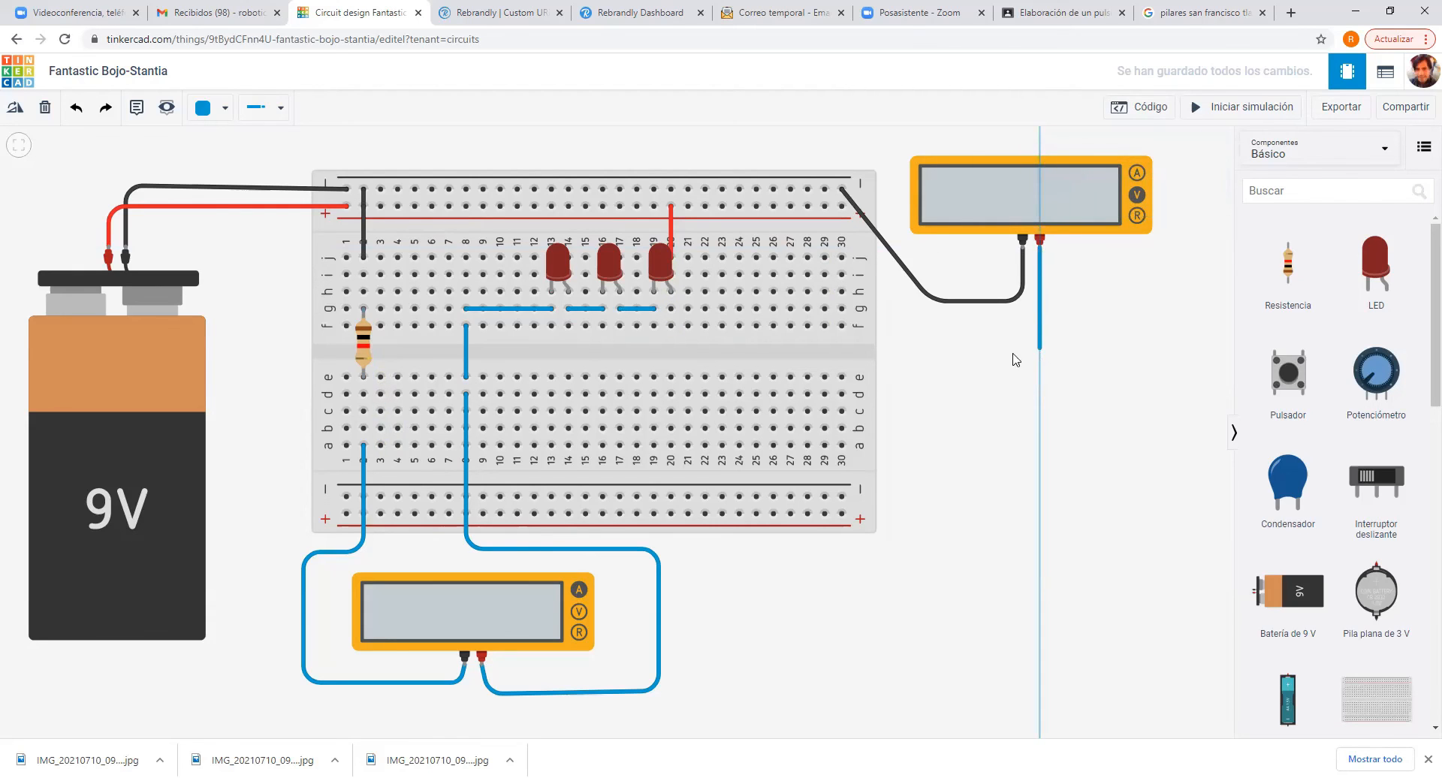
left_click(551, 325)
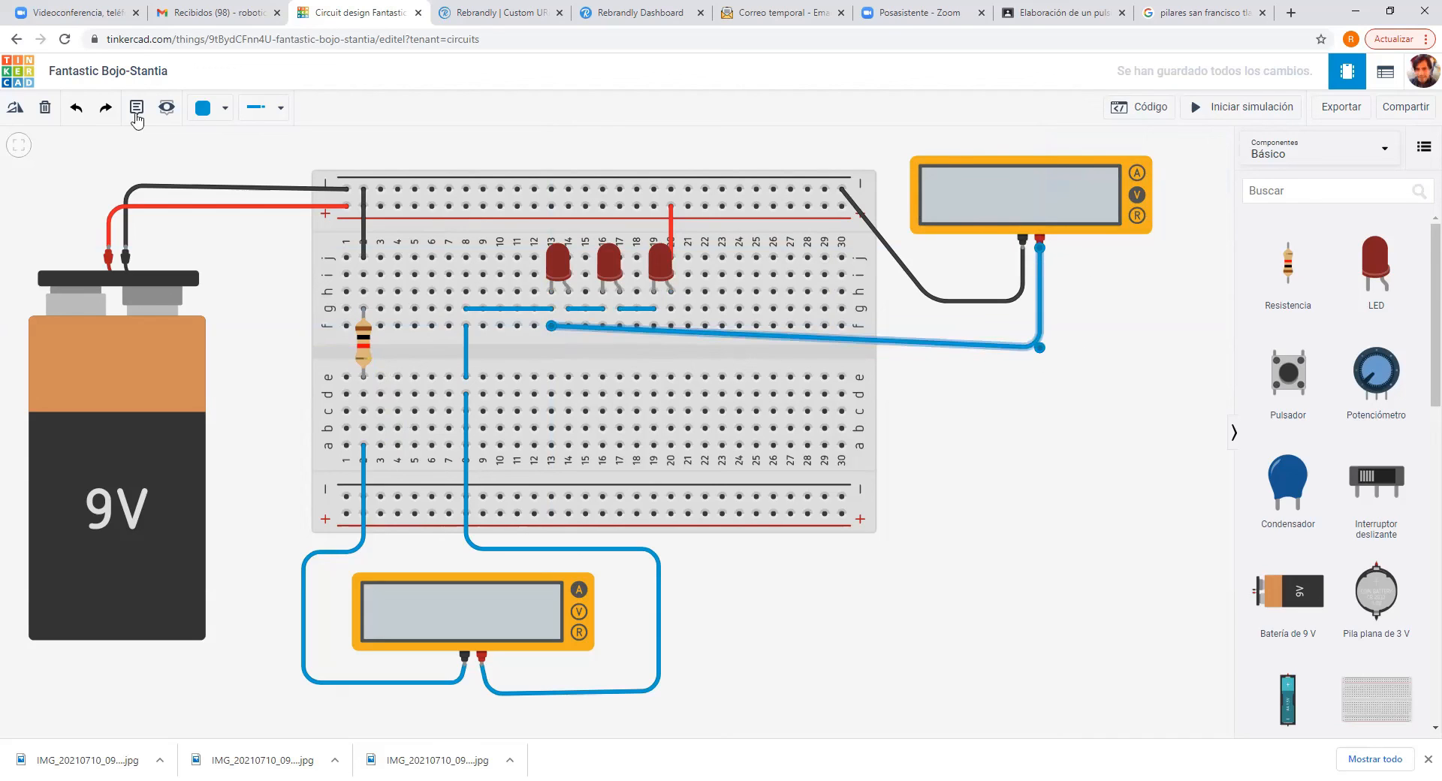
left_click(223, 109)
left_click(230, 187)
left_click(1000, 479)
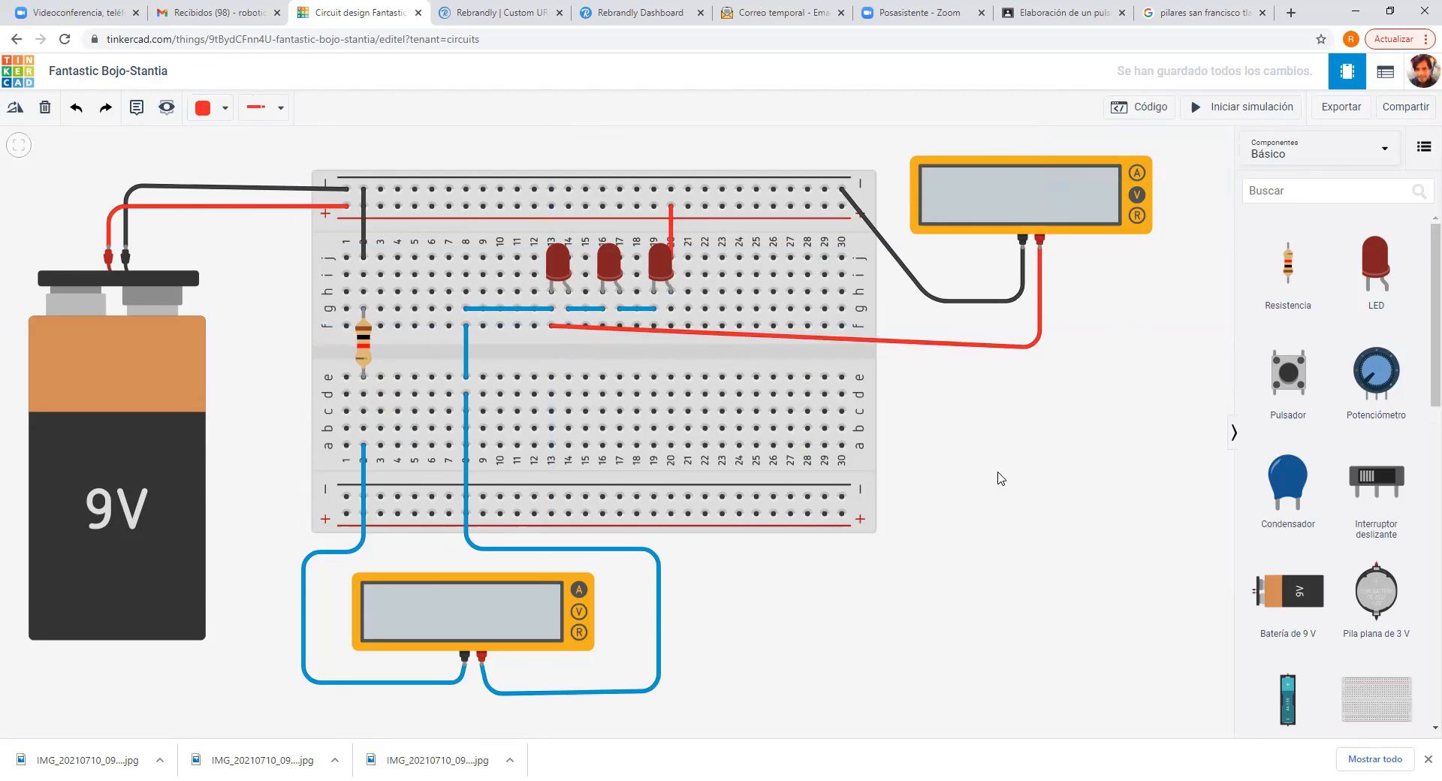
left_click(1220, 109)
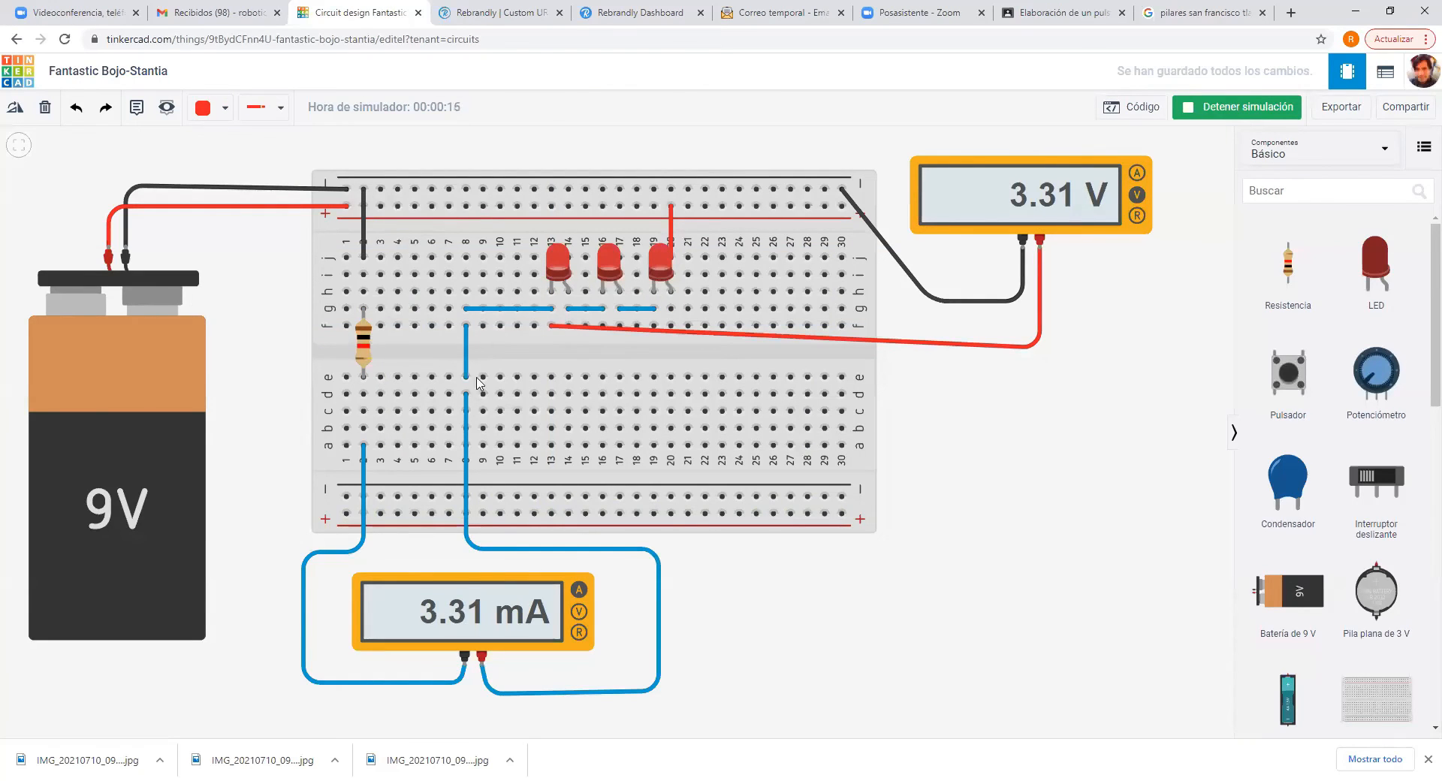
left_click(1199, 114)
Rotate the LED in holes h13–h14 to reverse its polarity and simulate the circuit.
left_click(662, 263)
left_click(612, 275)
left_click(562, 275)
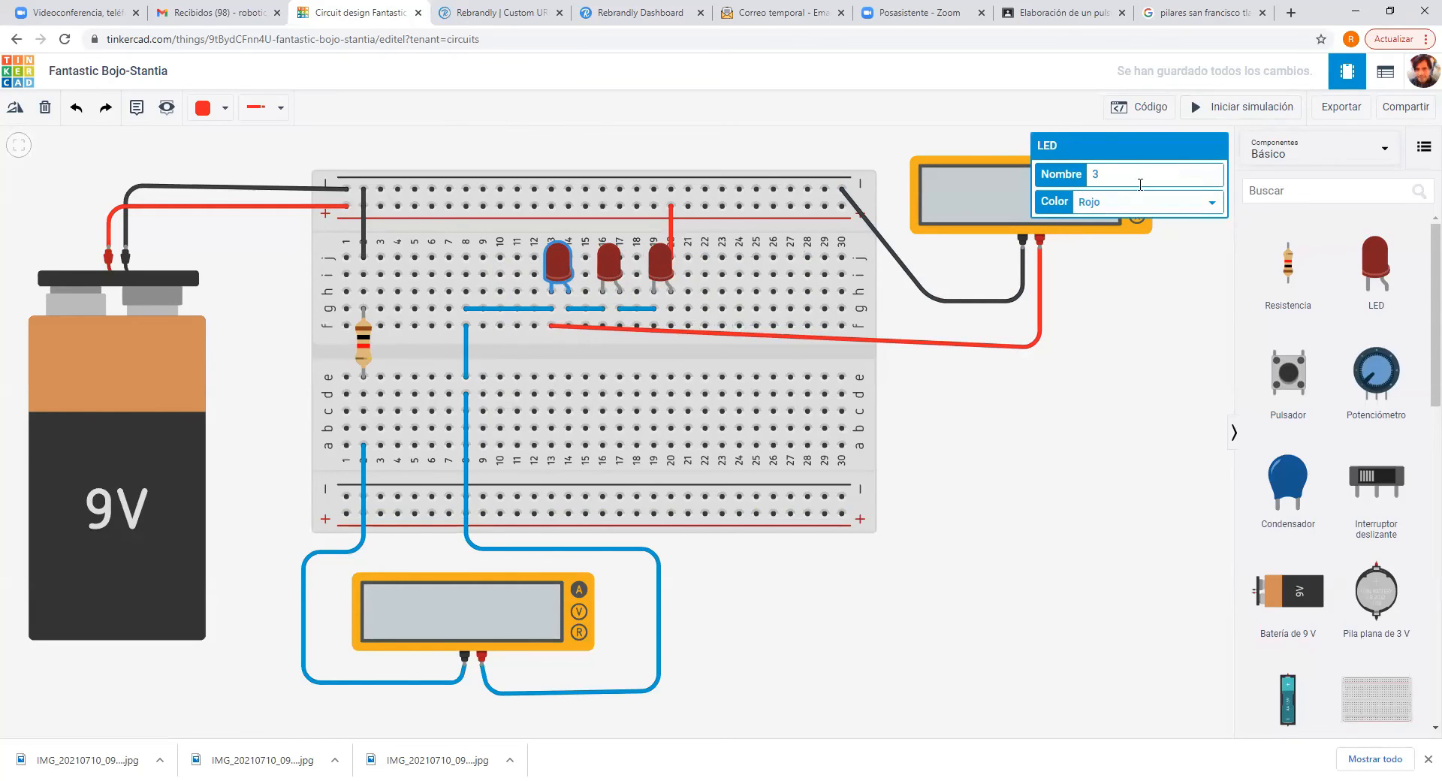
left_click(10, 111)
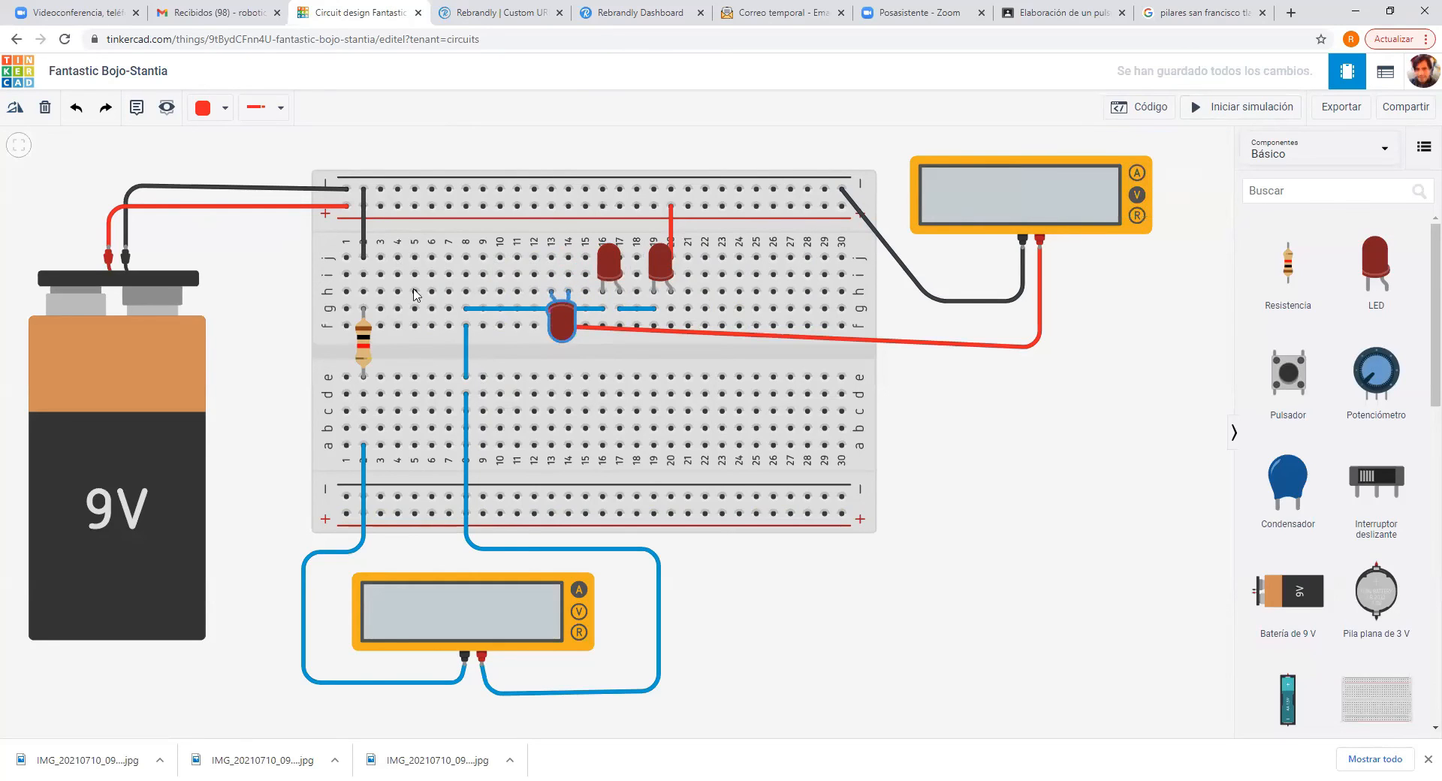
mouse_move(557, 322)
left_mouse_down()
mouse_move(559, 337)
mouse_move(560, 324)
left_mouse_up()
left_click(1194, 106)
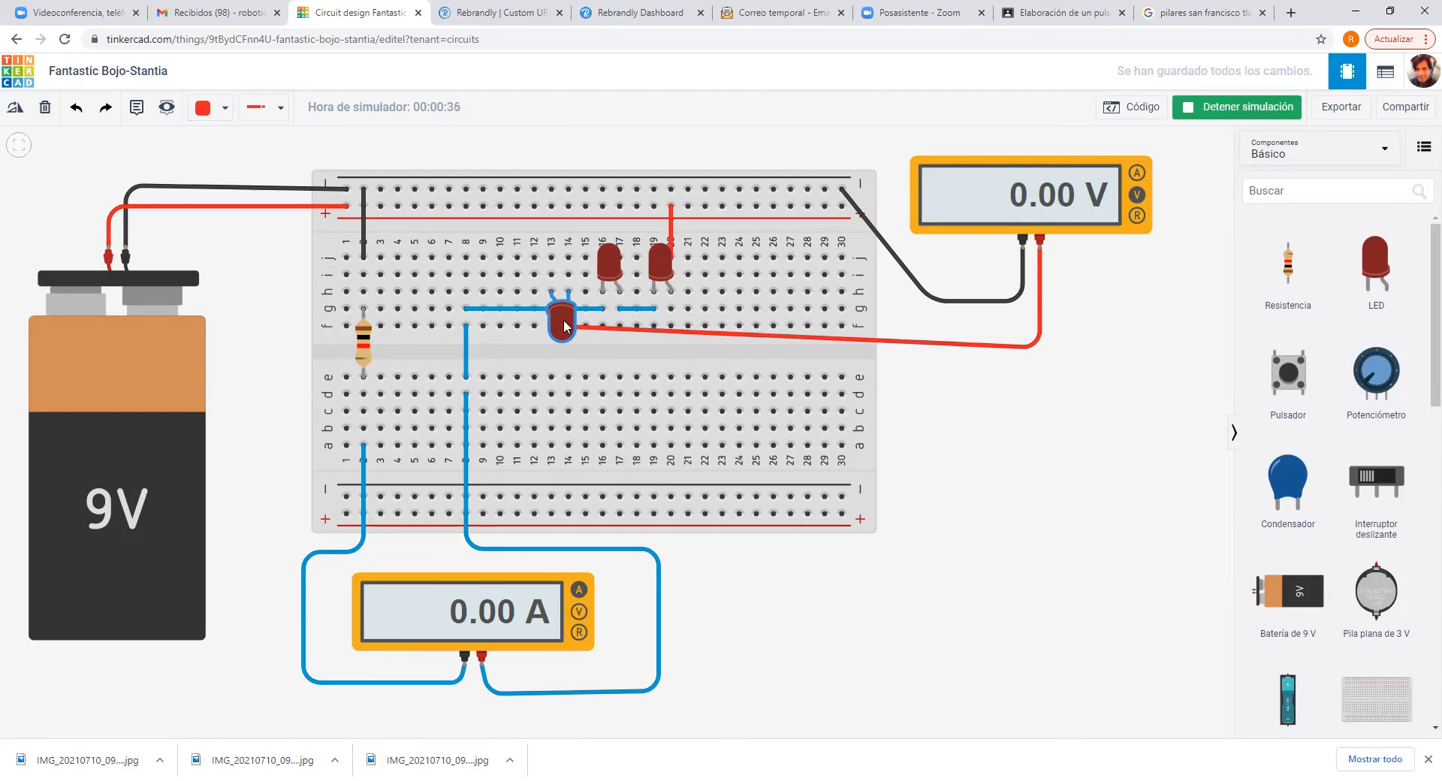
Replace the reversed LED with a new red LED in holes h13–h14 and run the simulation again.
key("Delete")
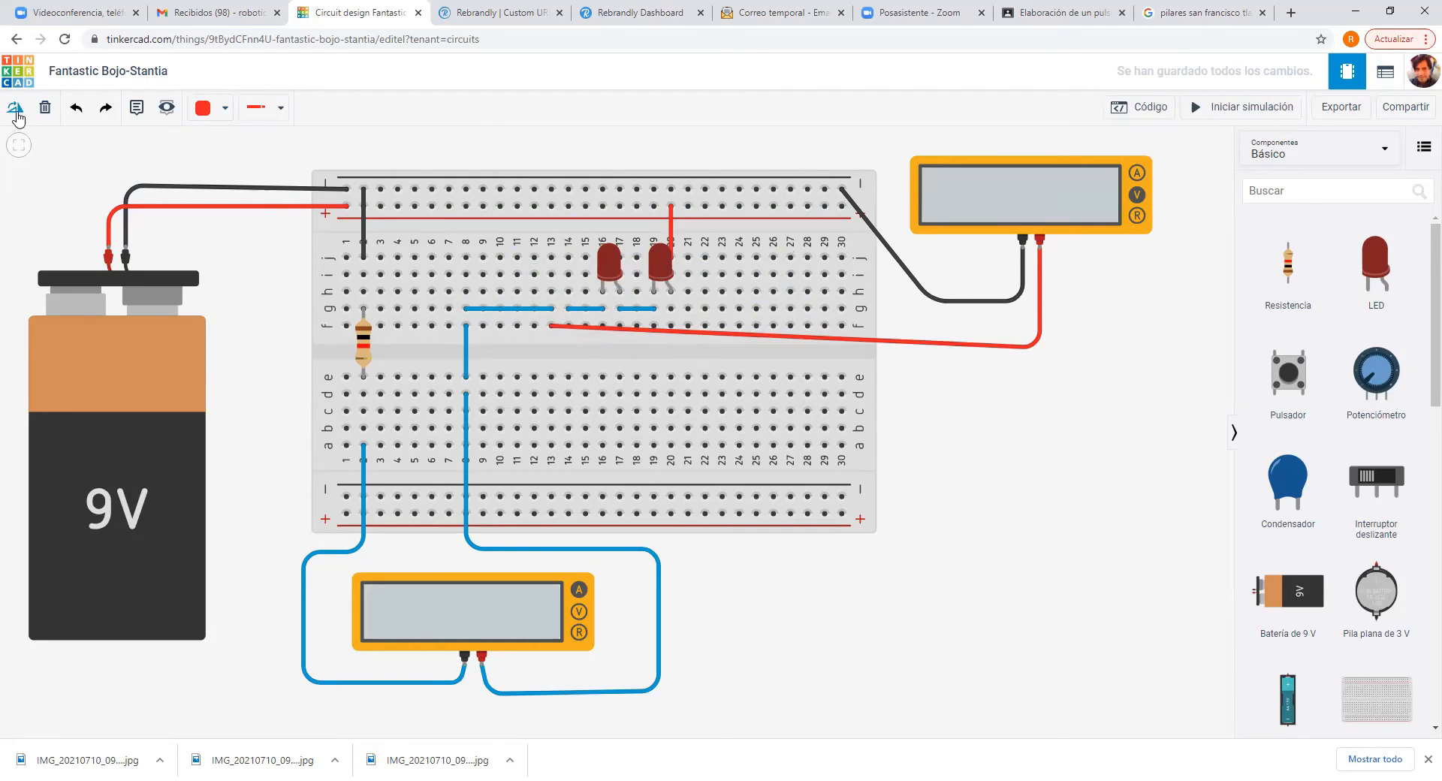
left_click_drag(1382, 275, 560, 270)
left_click(556, 286)
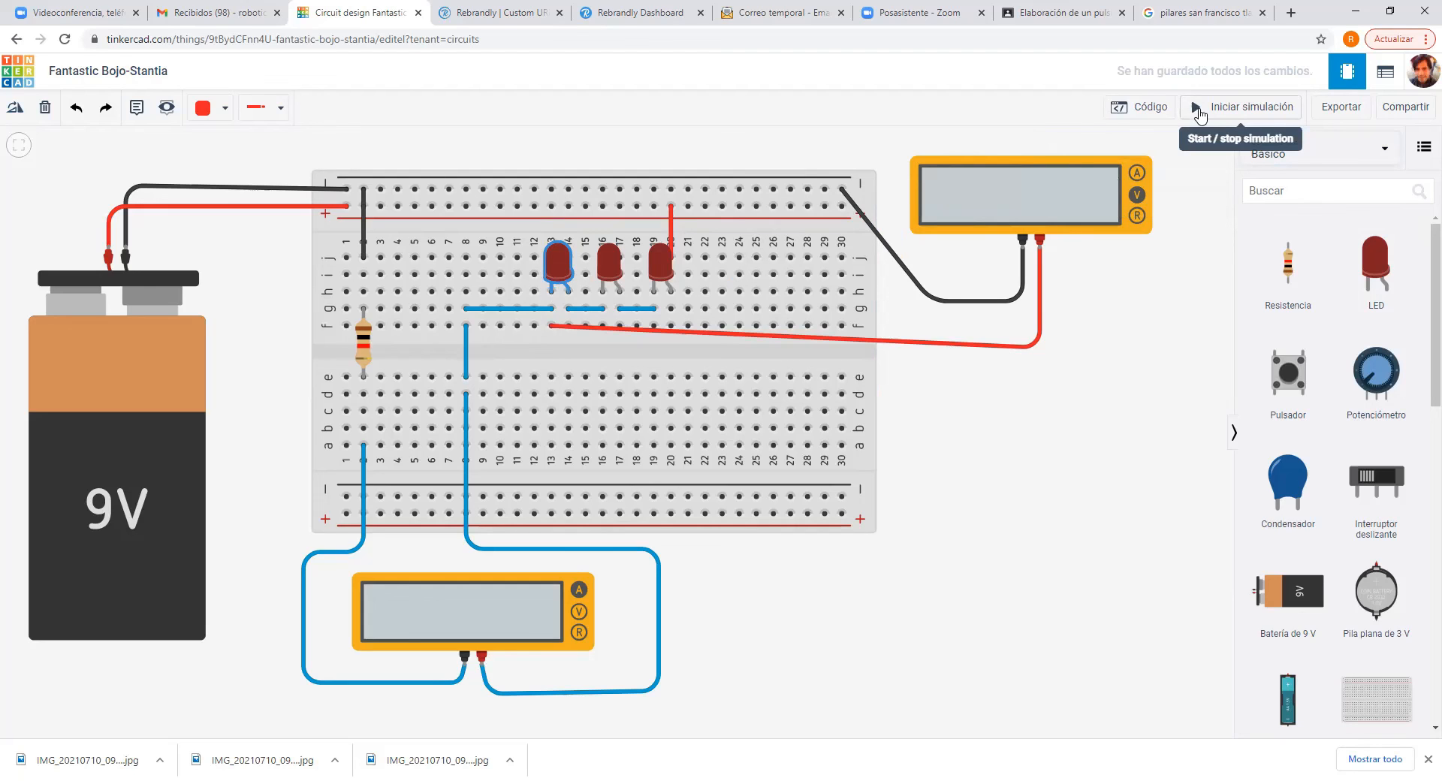
left_click(1220, 111)
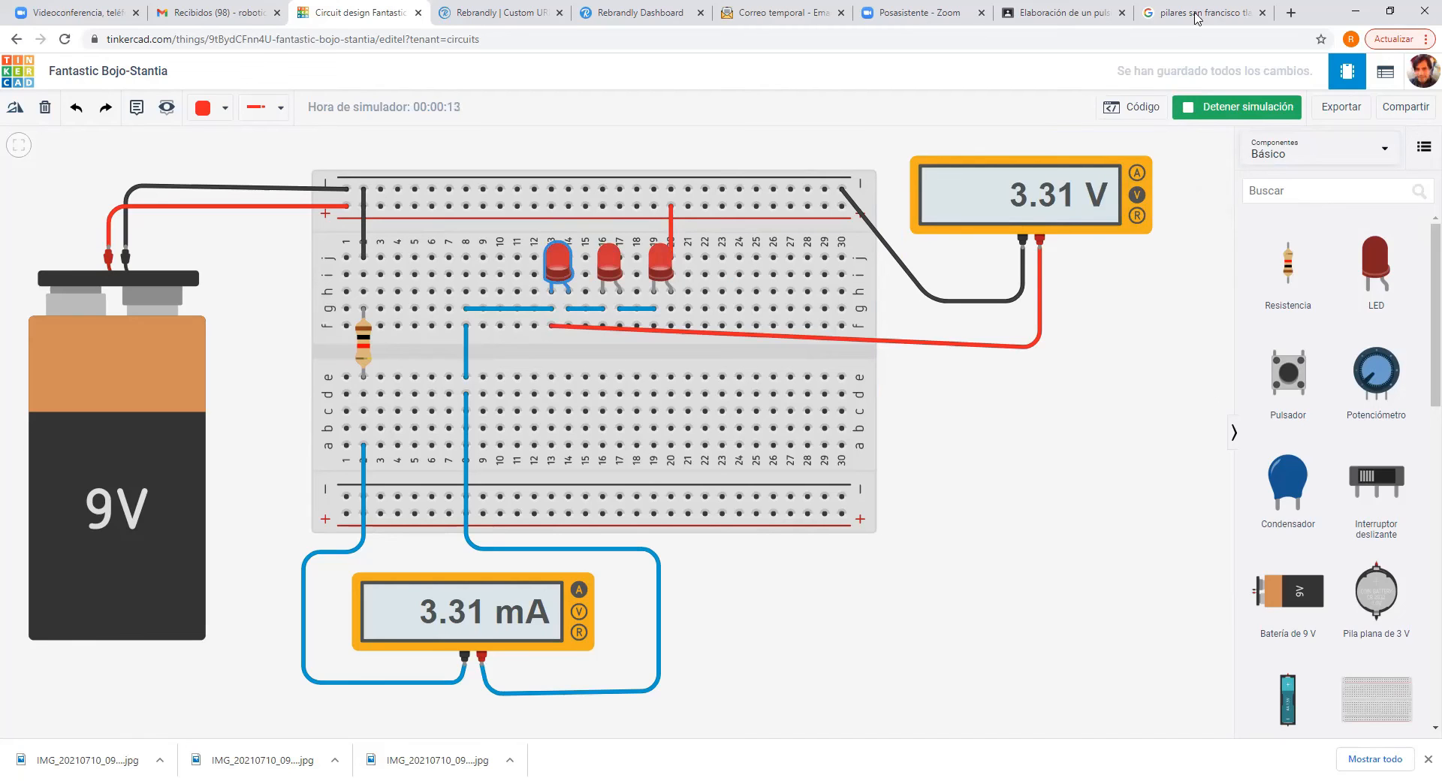
left_click(1195, 114)
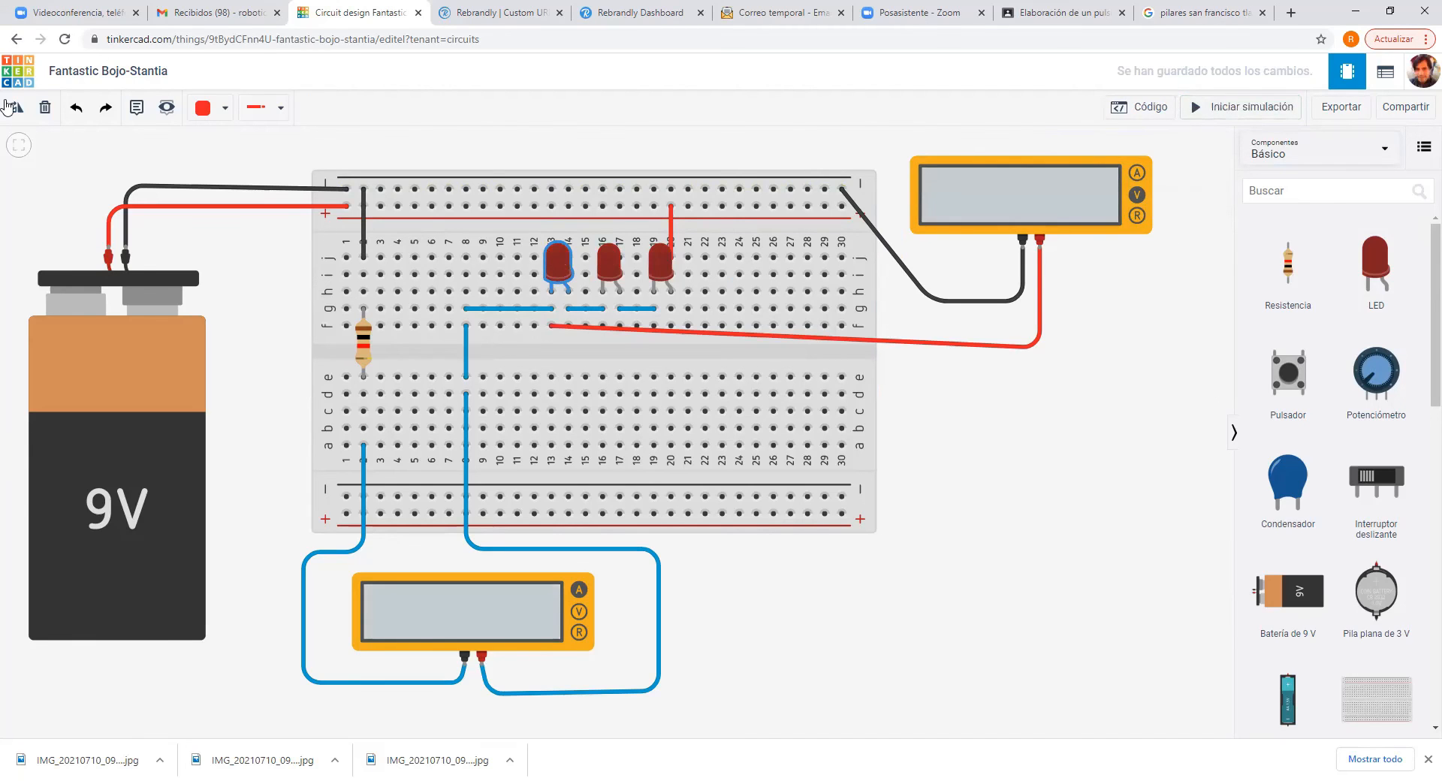
Delete the unconnected red LED above the breadboard.
left_click(1091, 208)
left_click(1079, 394)
scroll(1050, 460, "down", 3)
left_click(803, 192)
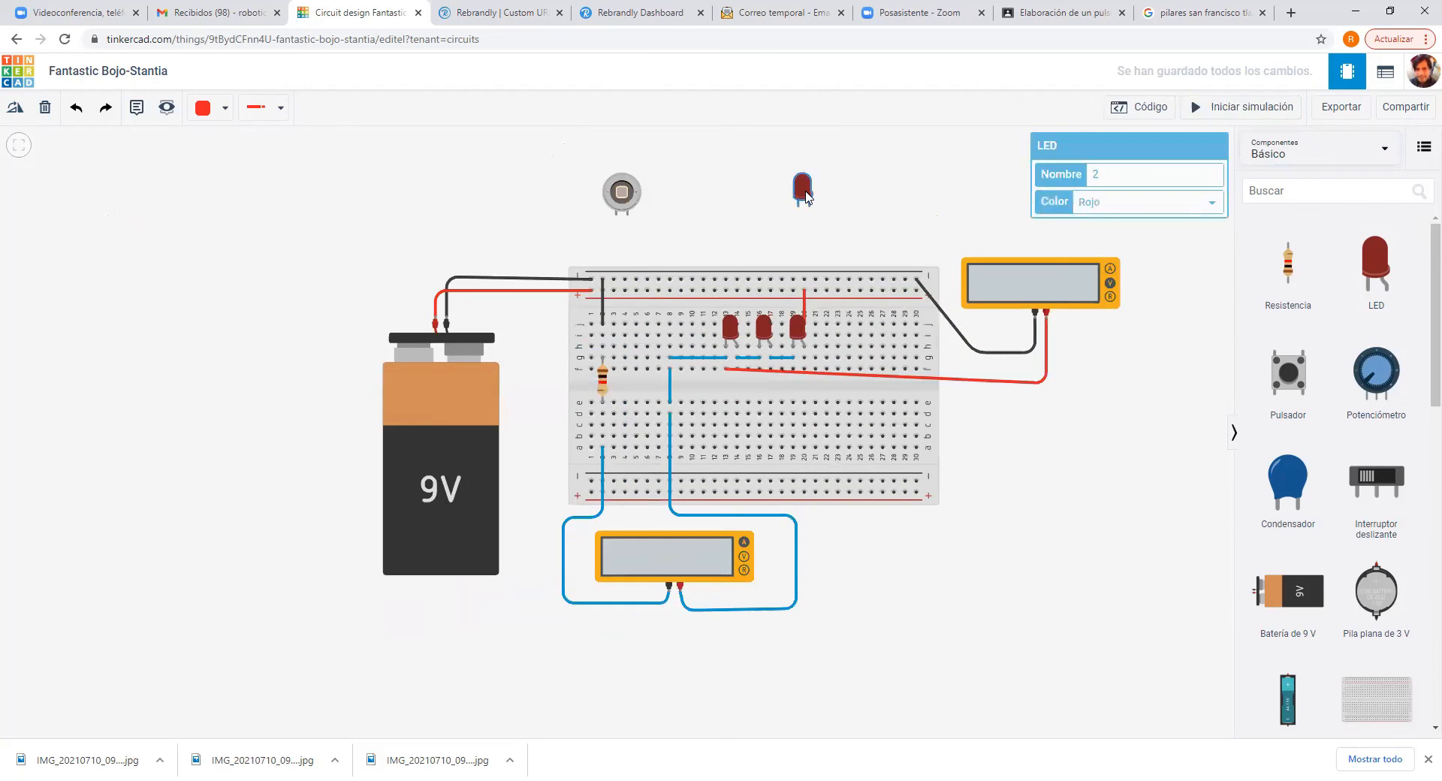
key("Delete")
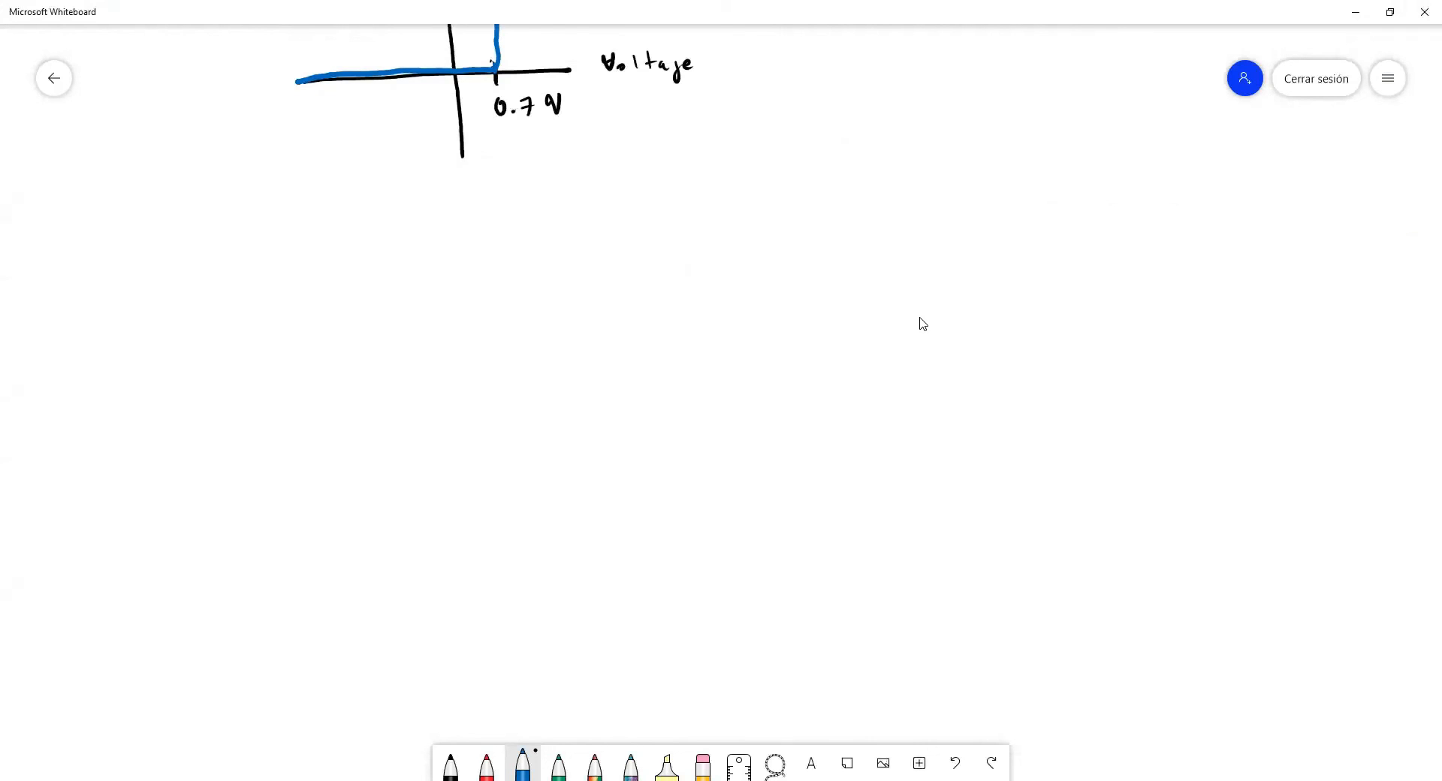
Switch to Microsoft Whiteboard and handwrite "LED" and "Light" in blue below the voltage graph, undoing the surplus strokes.
mouse_move(336, 230)
left_mouse_down()
mouse_move(356, 252)
mouse_move(379, 236)
left_mouse_up()
left_click_drag(363, 248, 401, 250)
left_click_drag(401, 226, 402, 250)
left_click_drag(534, 213, 554, 240)
left_click_drag(572, 230, 564, 257)
left_click_drag(581, 213, 602, 241)
left_click_drag(595, 221, 621, 239)
left_click_drag(615, 228, 627, 226)
left_click_drag(630, 231, 649, 241)
left_click_drag(664, 230, 659, 261)
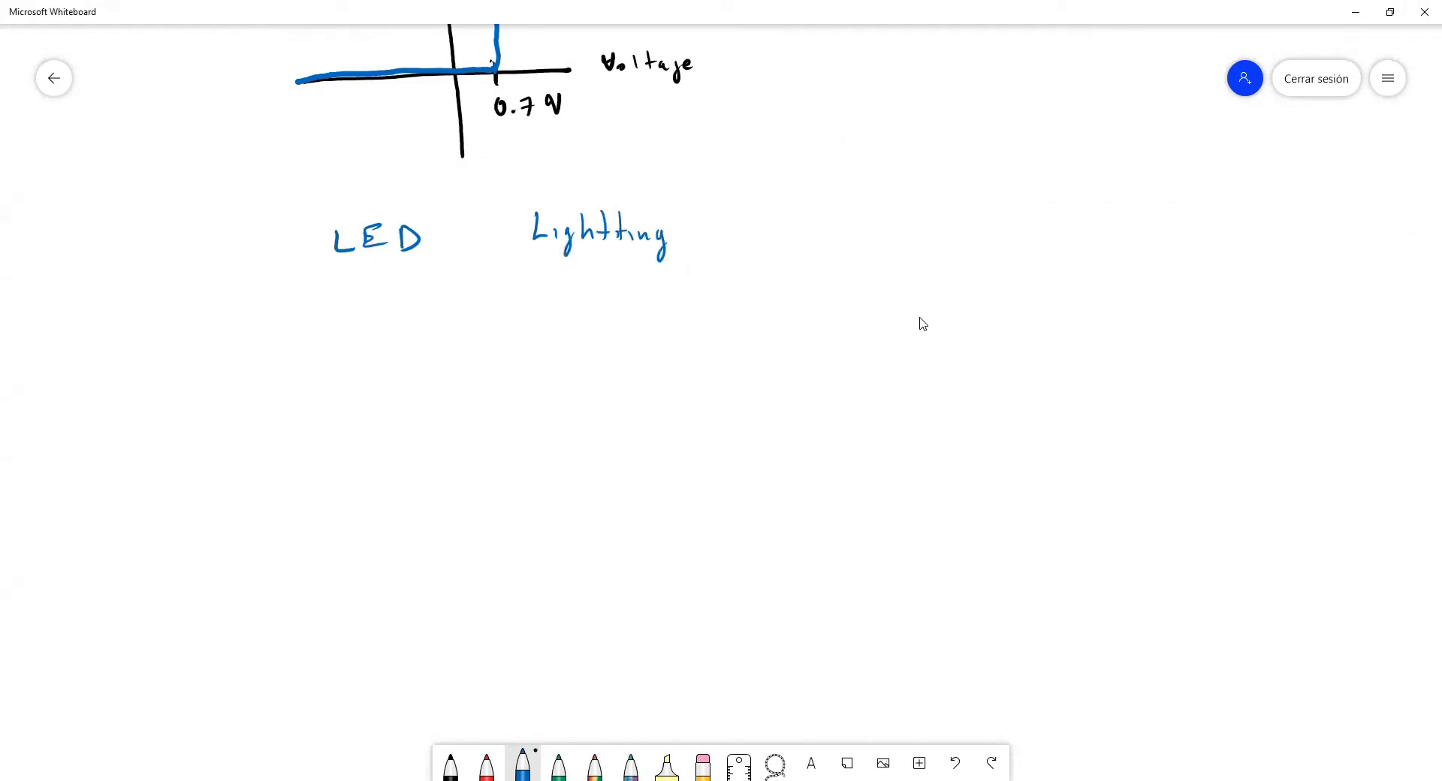
key("ctrl+z")
key("ctrl+z")
key("ctrl+z")
Handwrite "Emitting Diode" in blue after the word "Light".
mouse_move(670, 205)
left_mouse_down()
mouse_move(669, 230)
mouse_move(682, 216)
left_mouse_up()
left_click_drag(667, 232, 717, 230)
left_click_drag(730, 202, 728, 232)
left_click_drag(723, 218, 745, 228)
left_click_drag(739, 219, 760, 232)
left_click_drag(765, 232, 786, 255)
left_click_drag(859, 201, 860, 223)
mouse_move(882, 208)
left_mouse_down()
mouse_move(882, 220)
mouse_move(899, 211)
left_mouse_up()
mouse_move(920, 193)
left_mouse_down()
mouse_move(921, 223)
mouse_move(943, 223)
left_mouse_up()
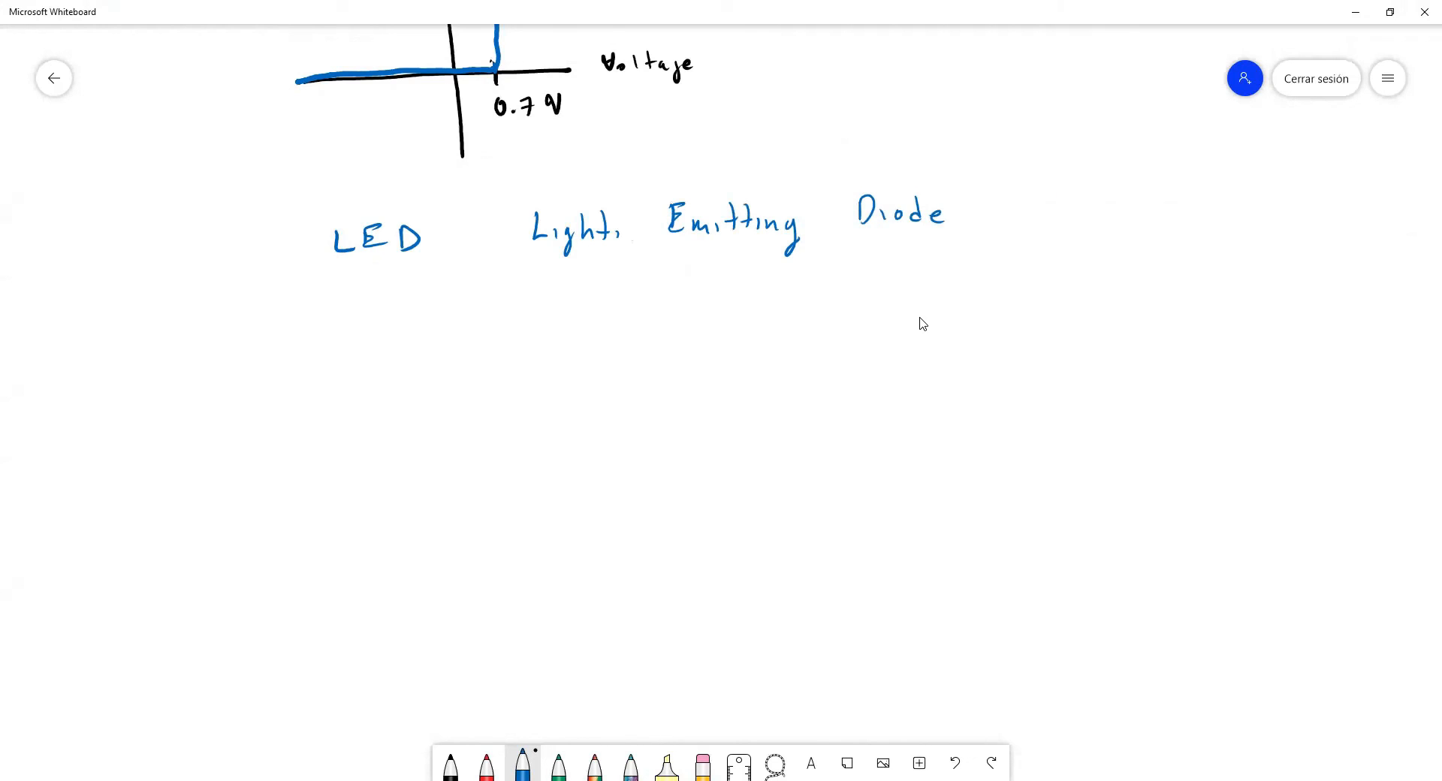
Handwrite "Fotodiodo" in black below "LED" and draw a diode symbol with two leads beneath it.
left_click(451, 766)
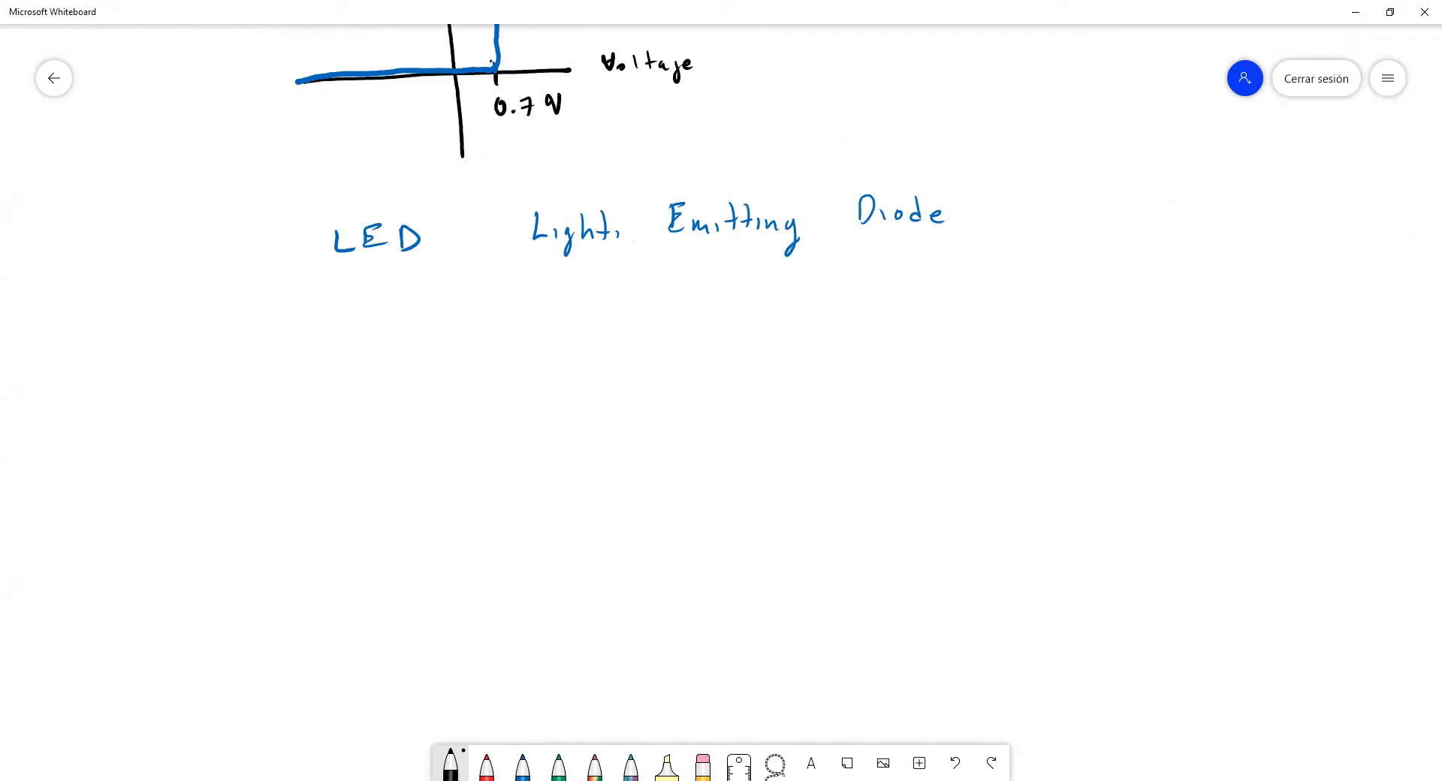
mouse_move(375, 340)
left_mouse_down()
mouse_move(392, 310)
mouse_move(385, 322)
left_mouse_up()
left_click_drag(394, 330, 413, 341)
left_click_drag(408, 325, 421, 323)
left_click_drag(430, 335, 447, 338)
left_click_drag(459, 312, 466, 341)
left_click_drag(483, 331, 513, 339)
mouse_move(510, 328)
left_mouse_down()
mouse_move(500, 337)
mouse_move(524, 334)
left_mouse_up()
mouse_move(518, 419)
left_mouse_down()
mouse_move(637, 412)
mouse_move(639, 439)
left_mouse_up()
mouse_move(639, 396)
left_mouse_down()
mouse_move(674, 417)
mouse_move(640, 441)
mouse_move(805, 414)
left_mouse_up()
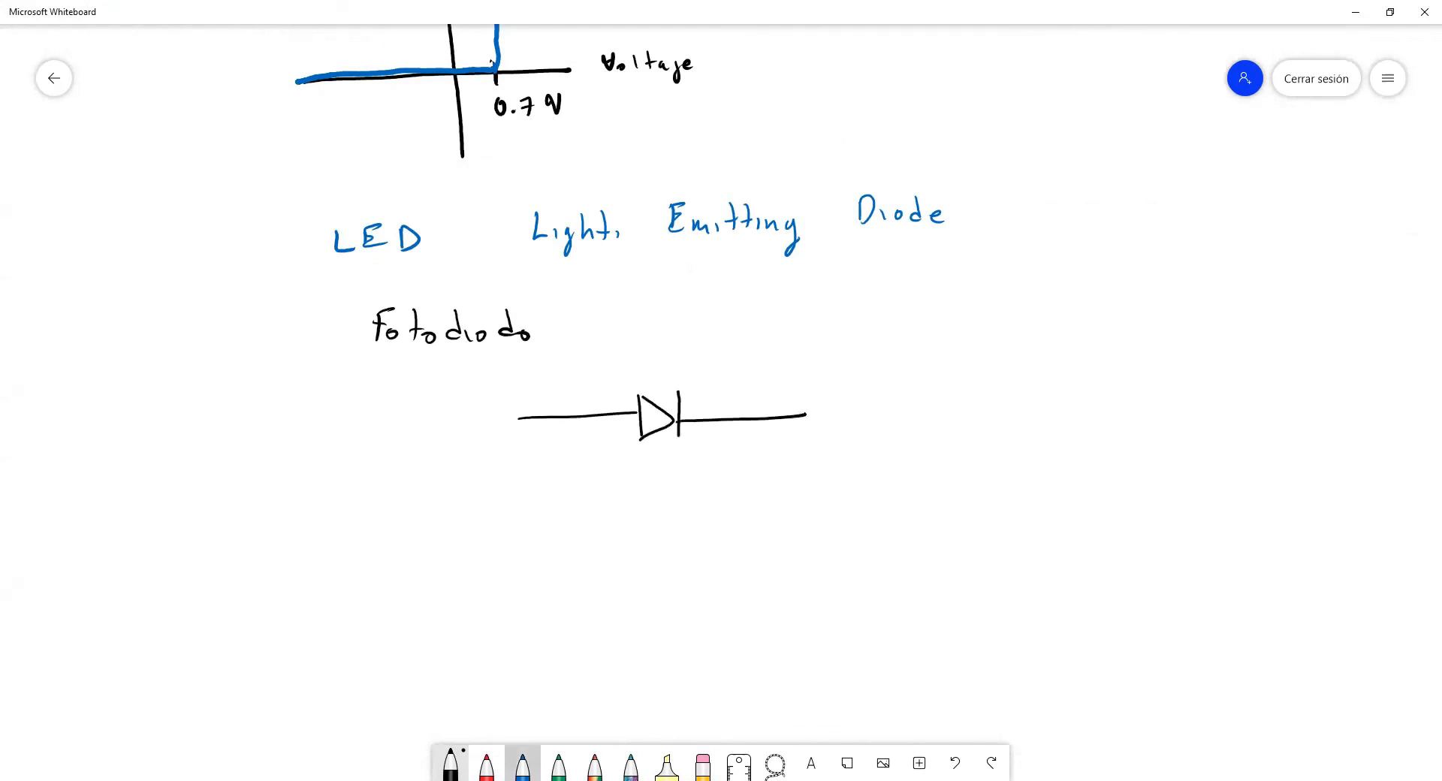
Draw a blue LED symbol beside the word "Diode", with a circled diode and three outgoing arrows.
left_click(522, 765)
left_click_drag(1011, 263, 1065, 260)
mouse_move(1067, 245)
left_mouse_down()
mouse_move(1056, 284)
mouse_move(1188, 259)
left_mouse_up()
mouse_move(1082, 218)
left_mouse_down()
mouse_move(1121, 275)
mouse_move(1061, 177)
mouse_move(1115, 194)
left_mouse_up()
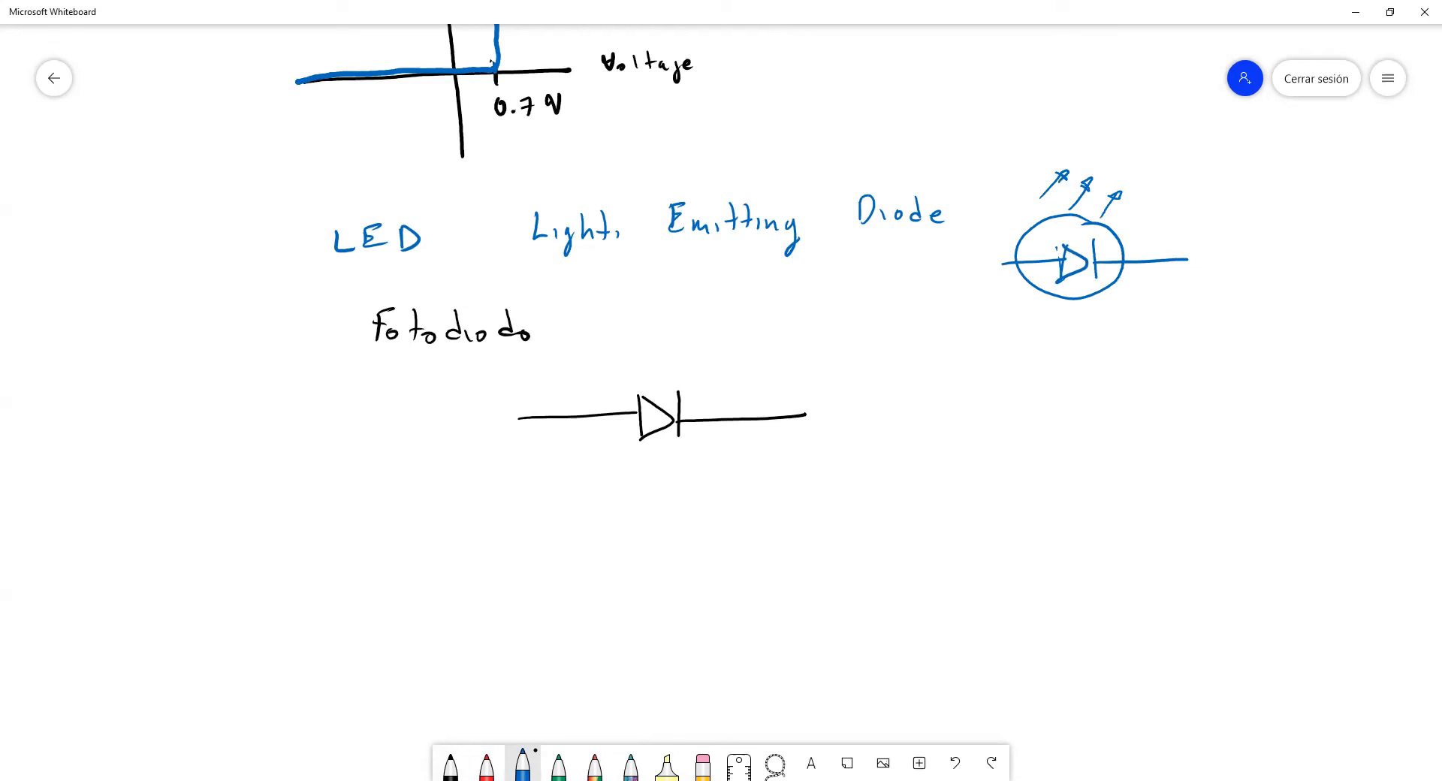
mouse_move(1060, 244)
left_mouse_down()
mouse_move(1058, 279)
mouse_move(1090, 263)
mouse_move(1061, 281)
left_mouse_up()
Circle the black diode symbol, add three incoming light arrows, and mark its leads + and −.
left_click(451, 765)
mouse_move(659, 363)
left_mouse_down()
mouse_move(628, 373)
mouse_move(640, 449)
mouse_move(708, 445)
mouse_move(697, 383)
mouse_move(659, 366)
left_mouse_up()
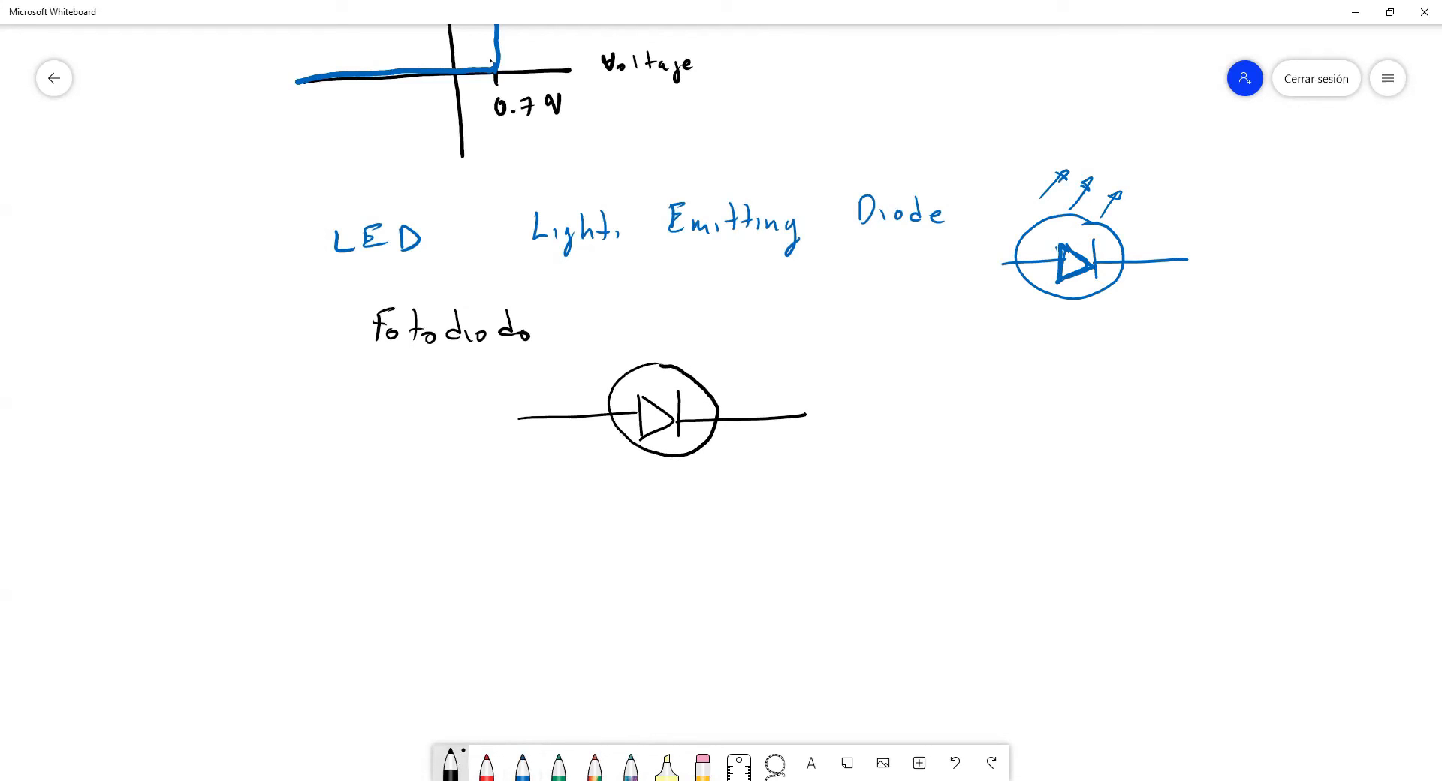
mouse_move(702, 316)
left_mouse_down()
mouse_move(678, 343)
mouse_move(696, 351)
mouse_move(633, 349)
mouse_move(647, 346)
left_mouse_up()
mouse_move(600, 437)
left_mouse_down()
mouse_move(599, 461)
mouse_move(610, 449)
left_mouse_up()
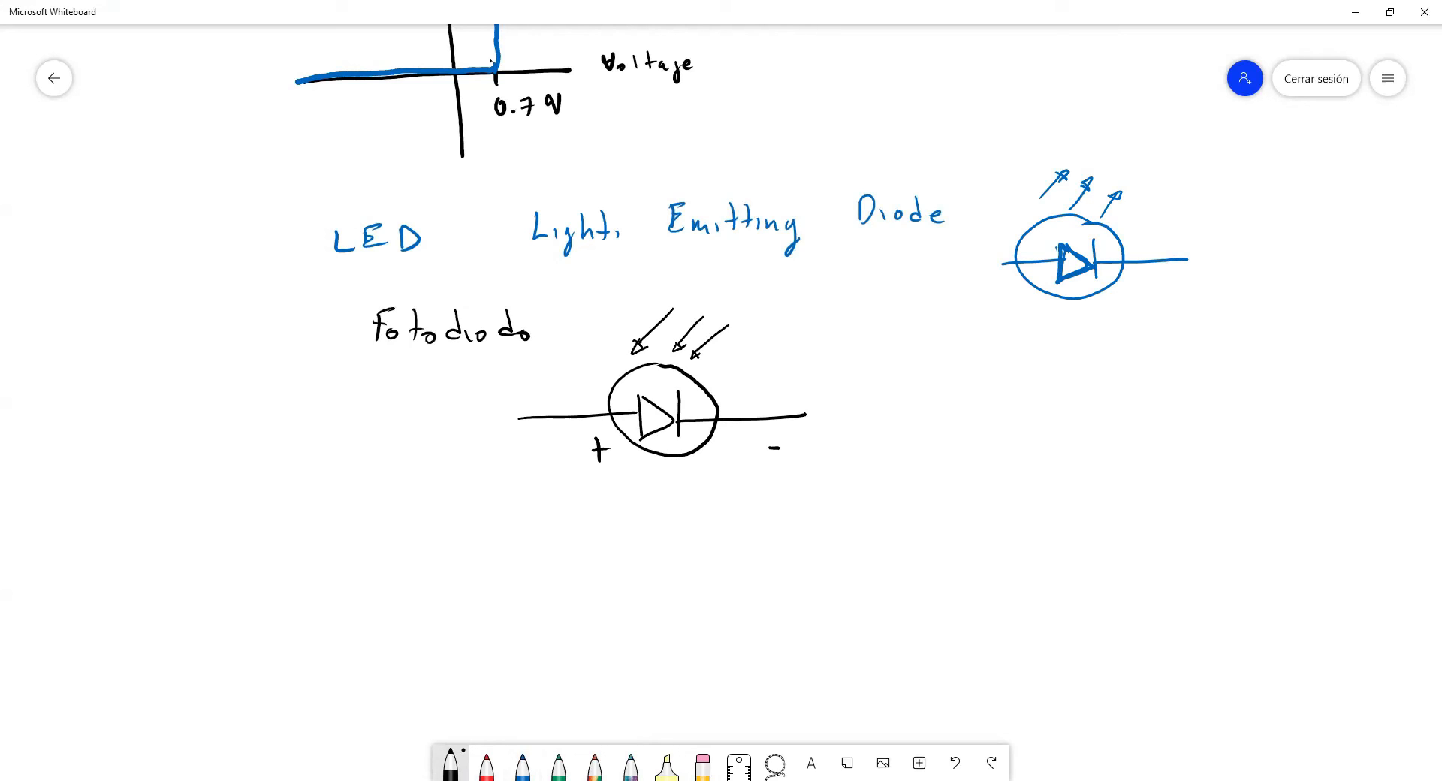
Complete the photodiode circuit with a battery on the + lead and a resistor labelled R on the − lead.
mouse_move(520, 417)
left_mouse_down()
mouse_move(530, 498)
mouse_move(566, 498)
left_mouse_up()
left_click_drag(497, 470, 498, 485)
mouse_move(491, 479)
left_mouse_down()
mouse_move(509, 479)
mouse_move(542, 521)
mouse_move(535, 569)
mouse_move(766, 570)
left_mouse_up()
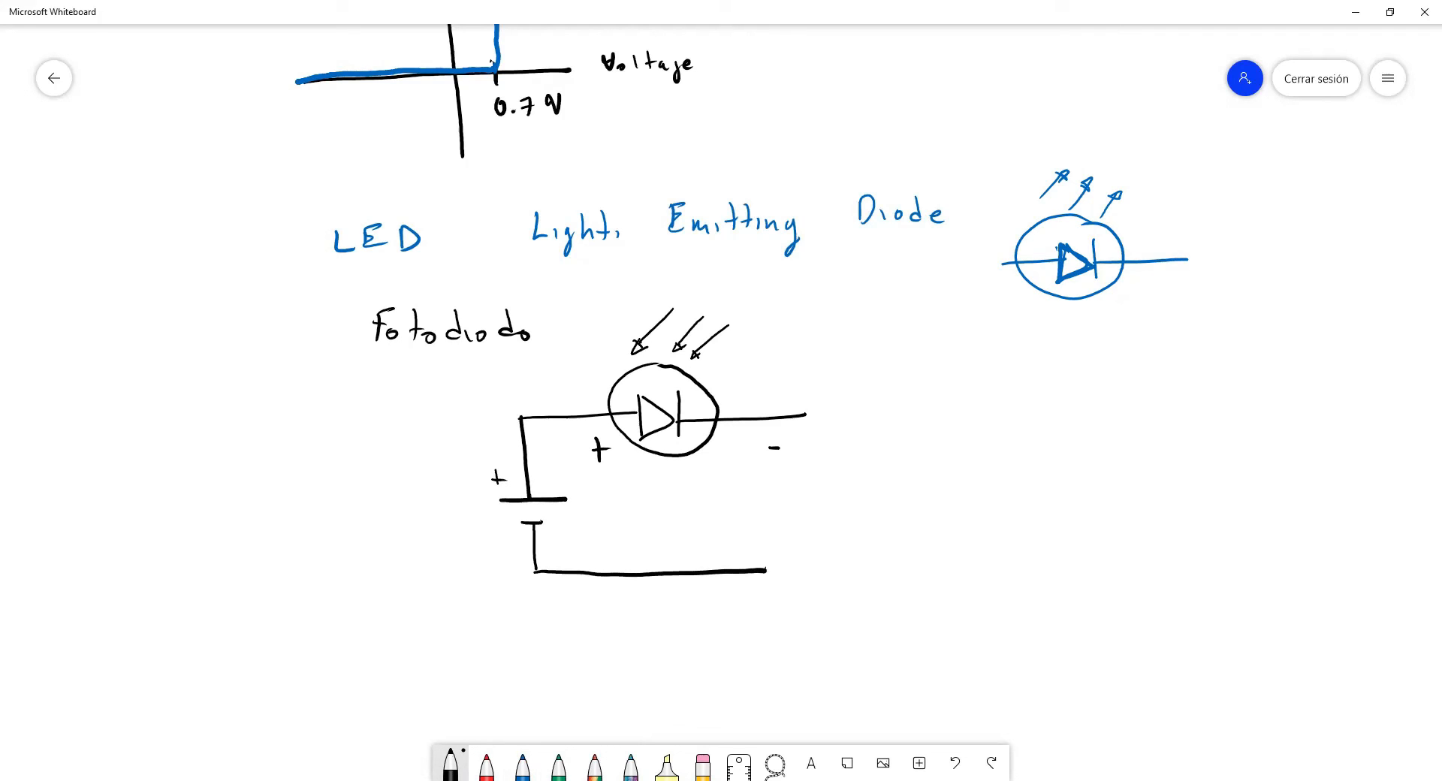
mouse_move(806, 415)
left_mouse_down()
mouse_move(819, 567)
mouse_move(816, 551)
left_mouse_up()
left_click_drag(850, 455, 850, 486)
left_click_drag(850, 458, 871, 489)
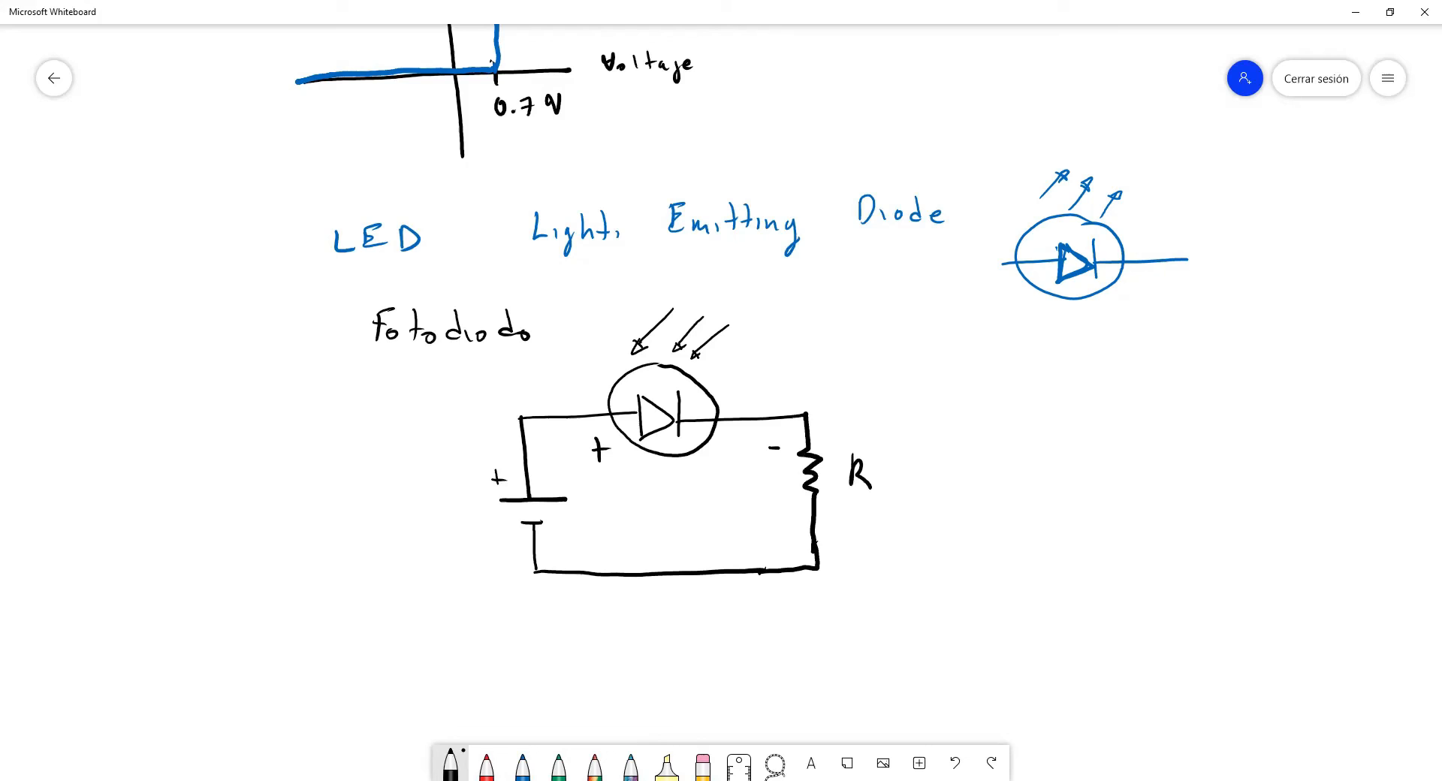
Draw a ground symbol labelled "GND" on the circuit's lower wire and mark the battery's negative side.
mouse_move(586, 575)
left_mouse_down()
mouse_move(586, 604)
mouse_move(614, 604)
mouse_move(601, 611)
left_mouse_up()
left_click_drag(586, 619, 597, 618)
left_click_drag(591, 623, 639, 610)
mouse_move(636, 604)
left_mouse_down()
mouse_move(637, 623)
mouse_move(664, 598)
left_mouse_up()
left_click_drag(670, 598, 673, 619)
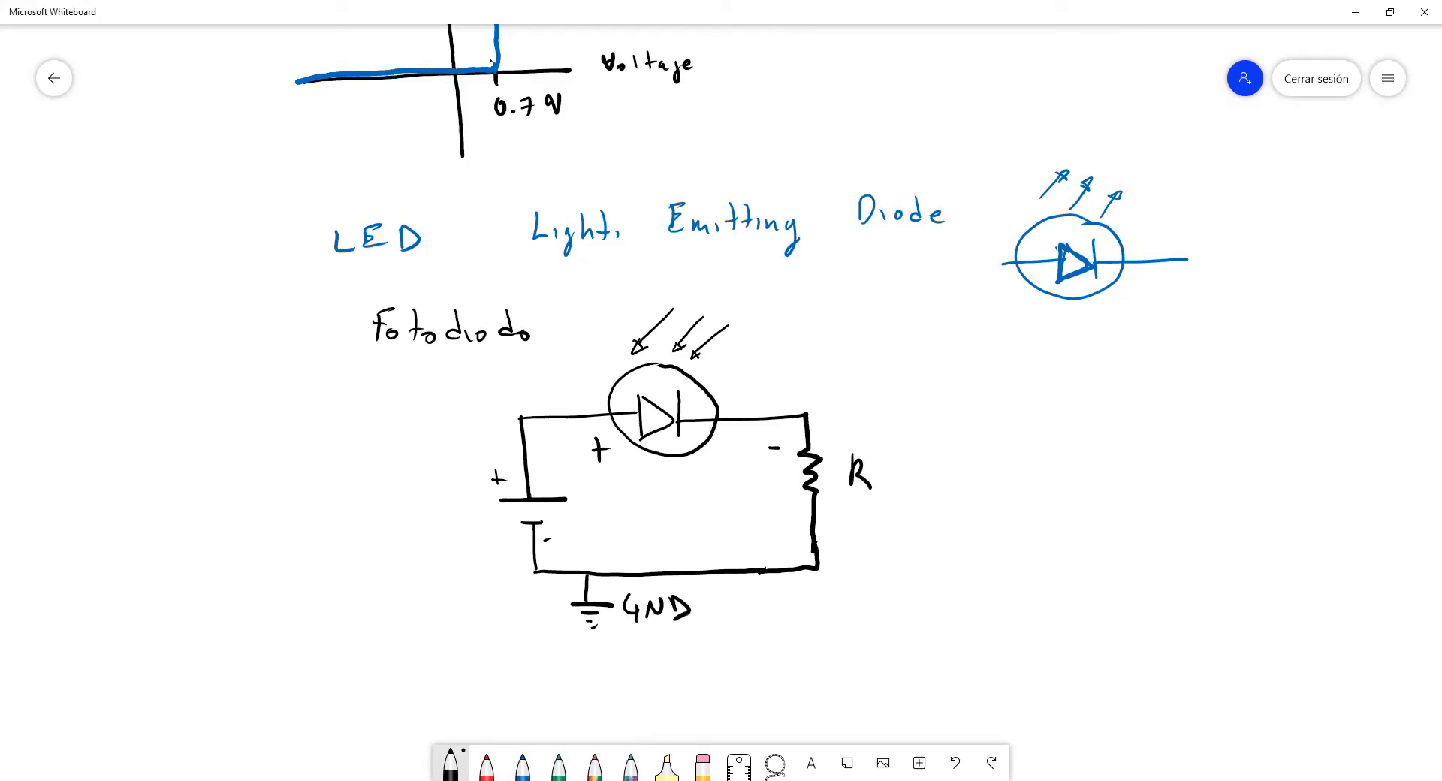
Handwrite the note "Si el fotodiodo está polarizado en directa entonces funciona como diodo." beside the circuit.
mouse_move(945, 339)
left_mouse_down()
mouse_move(943, 366)
mouse_move(968, 366)
left_mouse_up()
left_click_drag(993, 360, 1014, 366)
mouse_move(1063, 336)
left_mouse_down()
mouse_move(1054, 369)
mouse_move(1065, 363)
left_mouse_up()
mouse_move(1086, 342)
left_mouse_down()
mouse_move(1101, 369)
mouse_move(1125, 348)
left_mouse_up()
left_click_drag(1121, 368, 1155, 371)
mouse_move(1169, 346)
left_mouse_down()
mouse_move(1171, 371)
mouse_move(1193, 371)
left_mouse_up()
left_click_drag(1217, 365, 1237, 370)
mouse_move(1253, 341)
left_mouse_down()
mouse_move(1251, 362)
mouse_move(1264, 360)
left_mouse_up()
left_click_drag(1269, 362, 1277, 343)
left_click_drag(959, 406, 948, 440)
left_click_drag(969, 410, 984, 418)
left_click_drag(1001, 413, 1017, 411)
left_click_drag(1021, 411, 1050, 425)
left_click_drag(1059, 411, 1074, 419)
left_click_drag(1064, 415, 1094, 417)
left_click_drag(1115, 414, 1154, 415)
mouse_move(1162, 414)
left_mouse_down()
mouse_move(1174, 401)
mouse_move(1186, 419)
left_mouse_up()
left_click_drag(1193, 415, 1221, 422)
left_click_drag(1234, 413, 1246, 420)
left_click_drag(1249, 411, 1267, 421)
left_click_drag(957, 481, 998, 484)
left_click_drag(1003, 477, 1065, 485)
left_click_drag(1066, 481, 1130, 489)
left_click_drag(1132, 482, 1189, 488)
left_click_drag(1192, 481, 1244, 485)
left_click_drag(1264, 477, 1319, 474)
mouse_move(977, 525)
left_mouse_down()
mouse_move(976, 506)
mouse_move(1007, 532)
mouse_move(1022, 509)
mouse_move(1046, 535)
left_mouse_up()
left_click(1059, 540)
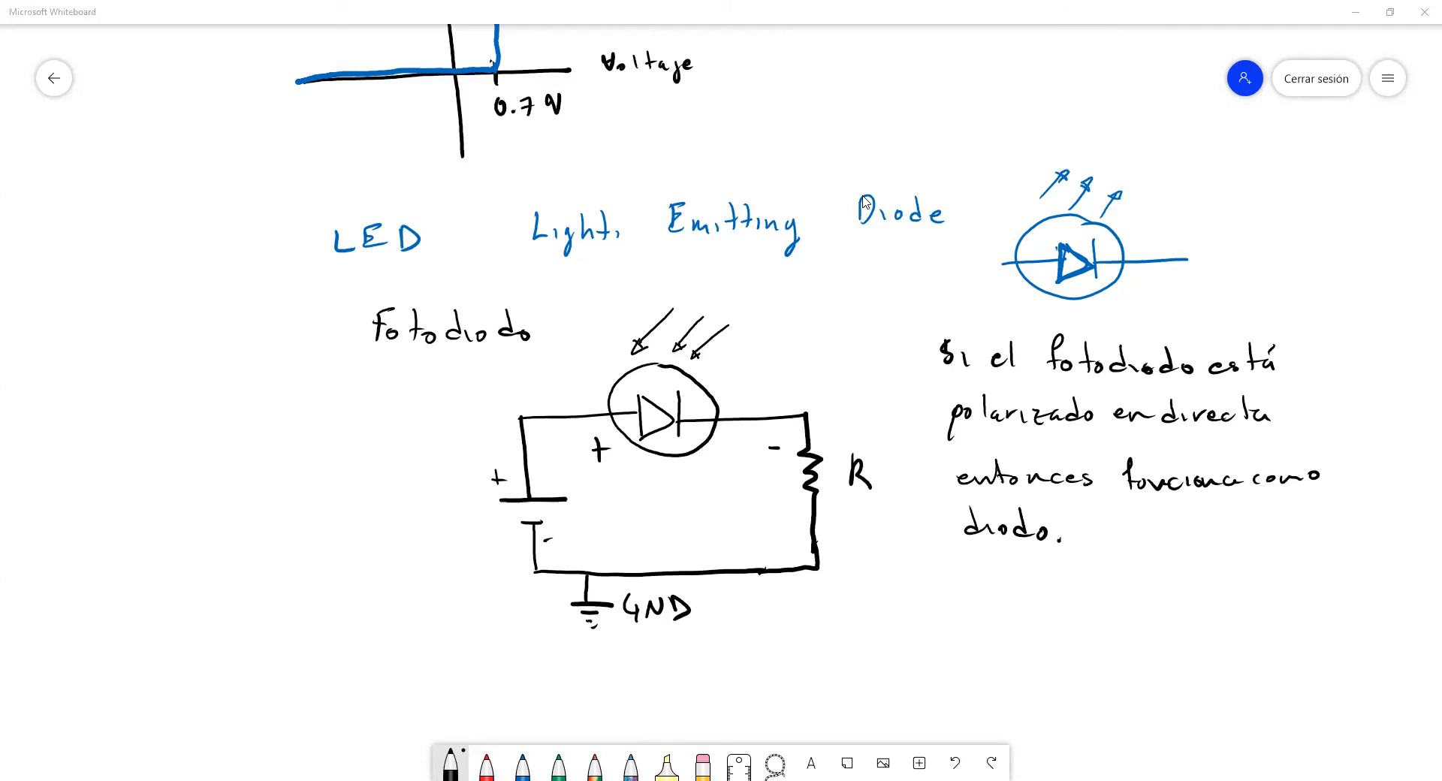
Switch back to the Tinkercad circuit and delete the three series LEDs from the breadboard.
key("alt+Tab")
left_click(764, 327)
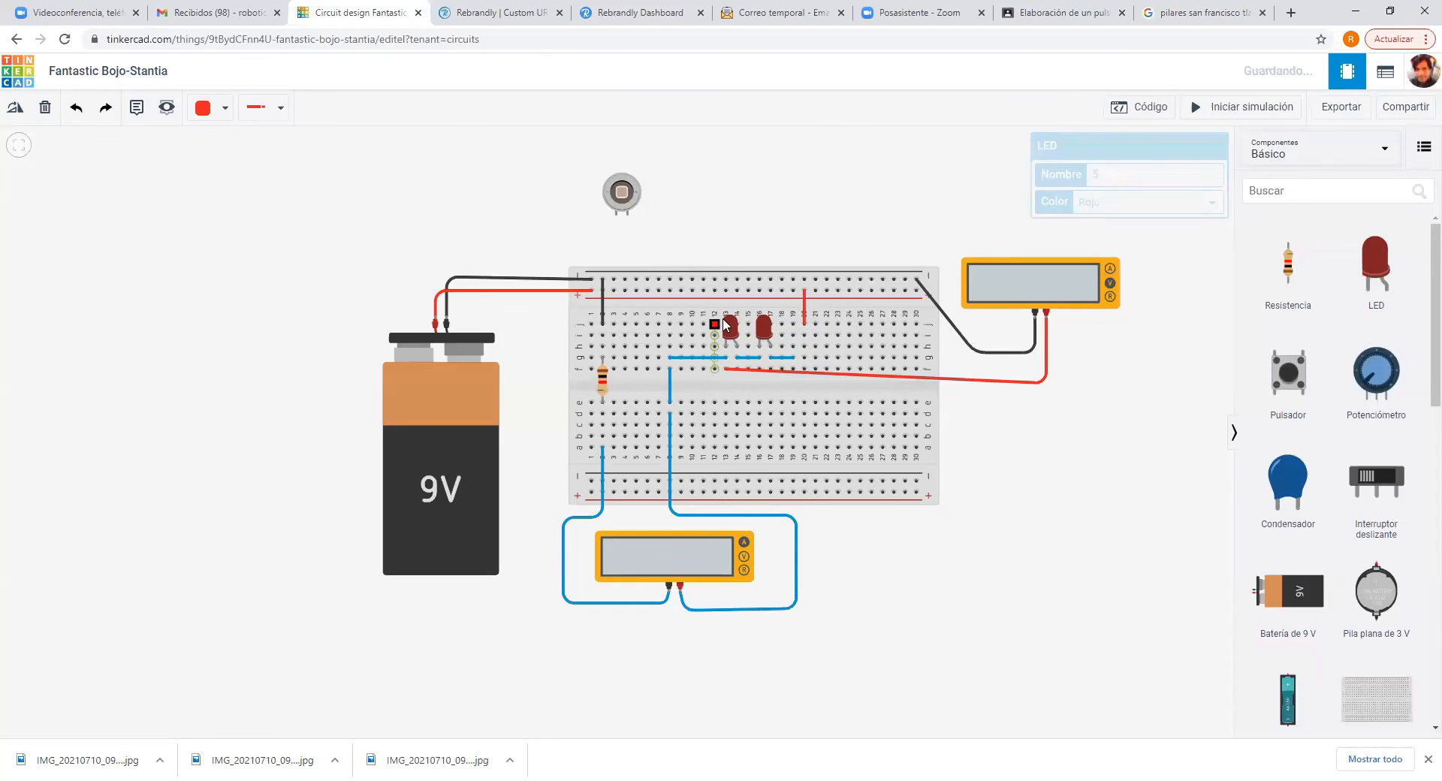
left_click(763, 328)
key("Delete")
left_click(731, 328)
key("Delete")
Delete the two blue jumpers that linked the LEDs and the red wire from the positive rail to column 20.
left_click(748, 357)
key("Delete")
left_click(782, 358)
key("Delete")
left_click(757, 358)
key("Delete")
left_click(803, 316)
key("Delete")
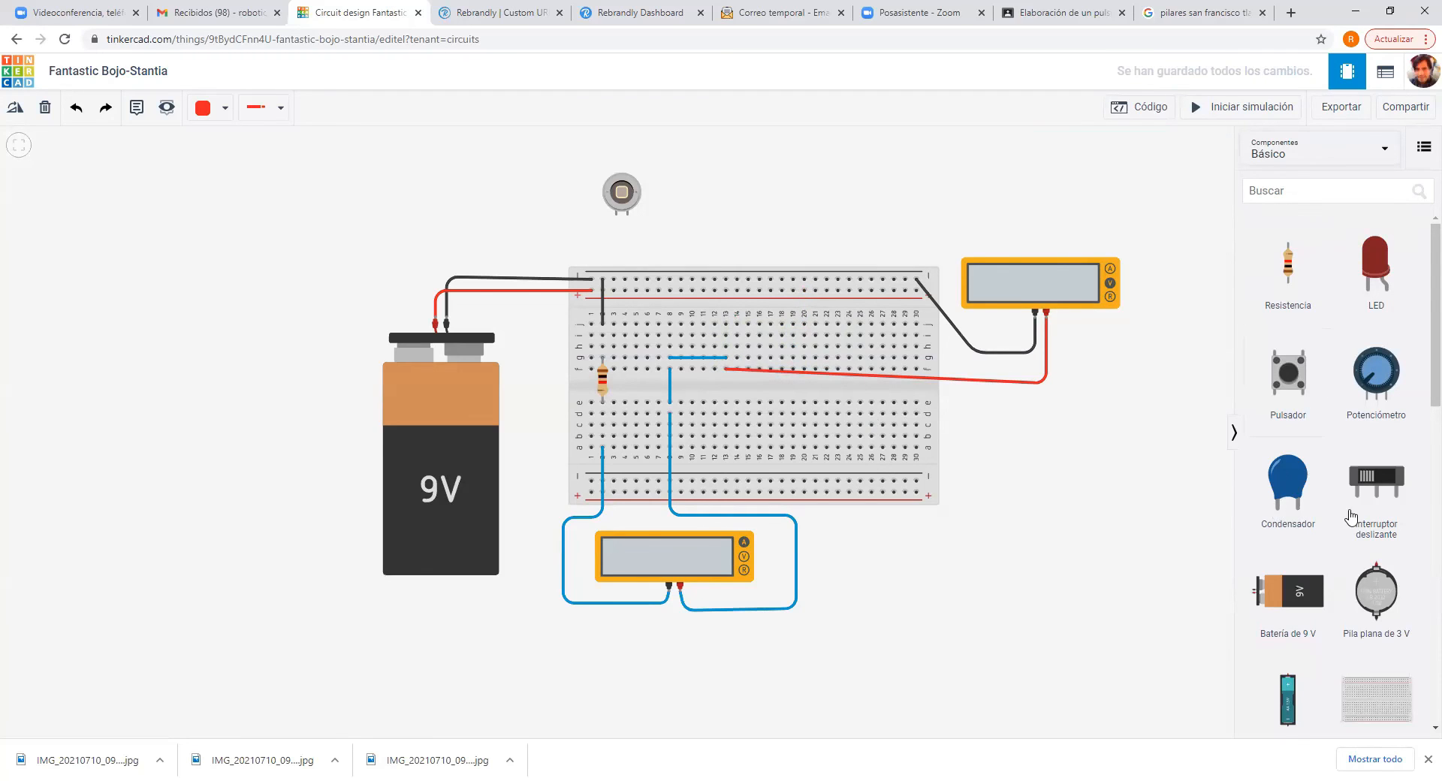
Place the photodiode on the breadboard with its cathode in h13 and its anode in h14.
scroll(1350, 518, "down", 3)
left_click_drag(621, 194, 713, 198)
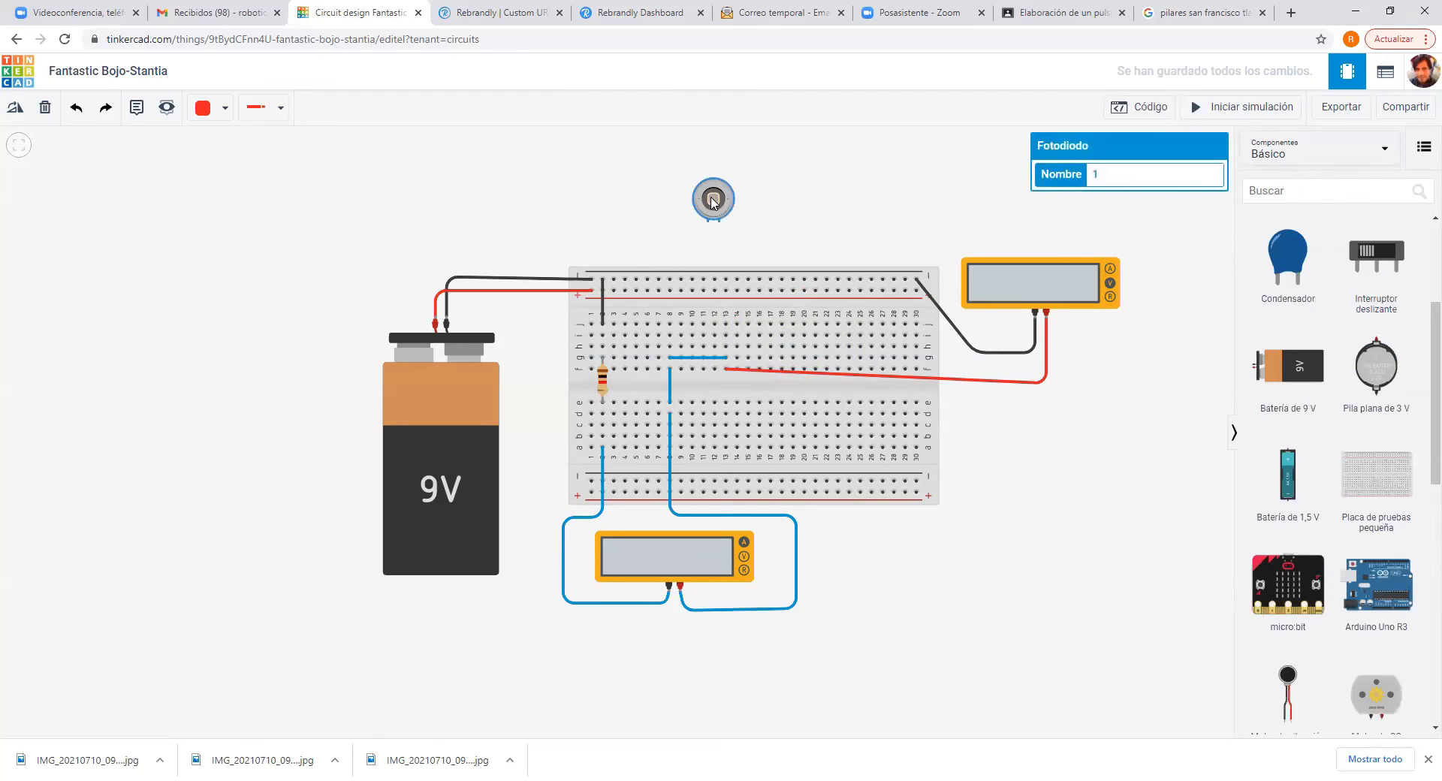
scroll(706, 221, "up", 2)
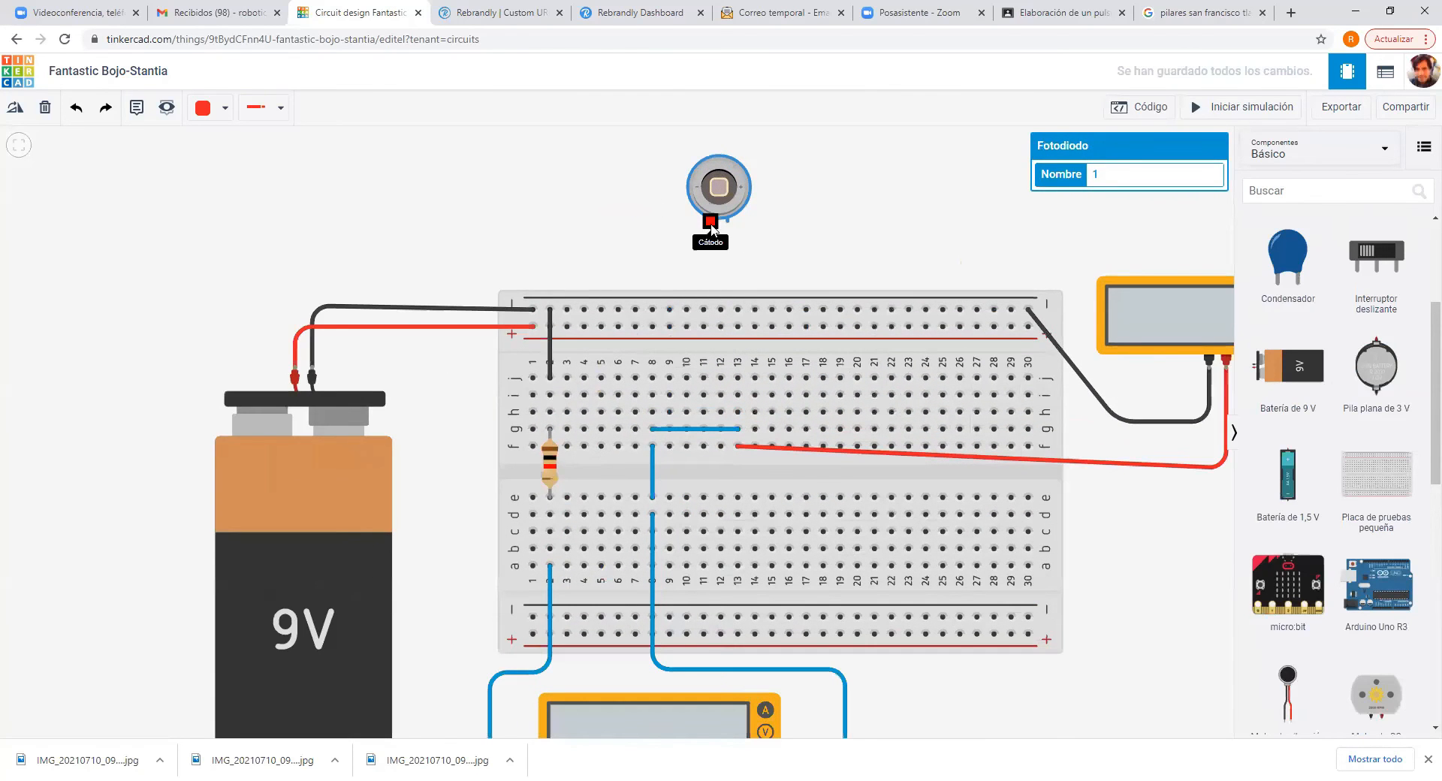
left_click_drag(723, 201, 751, 393)
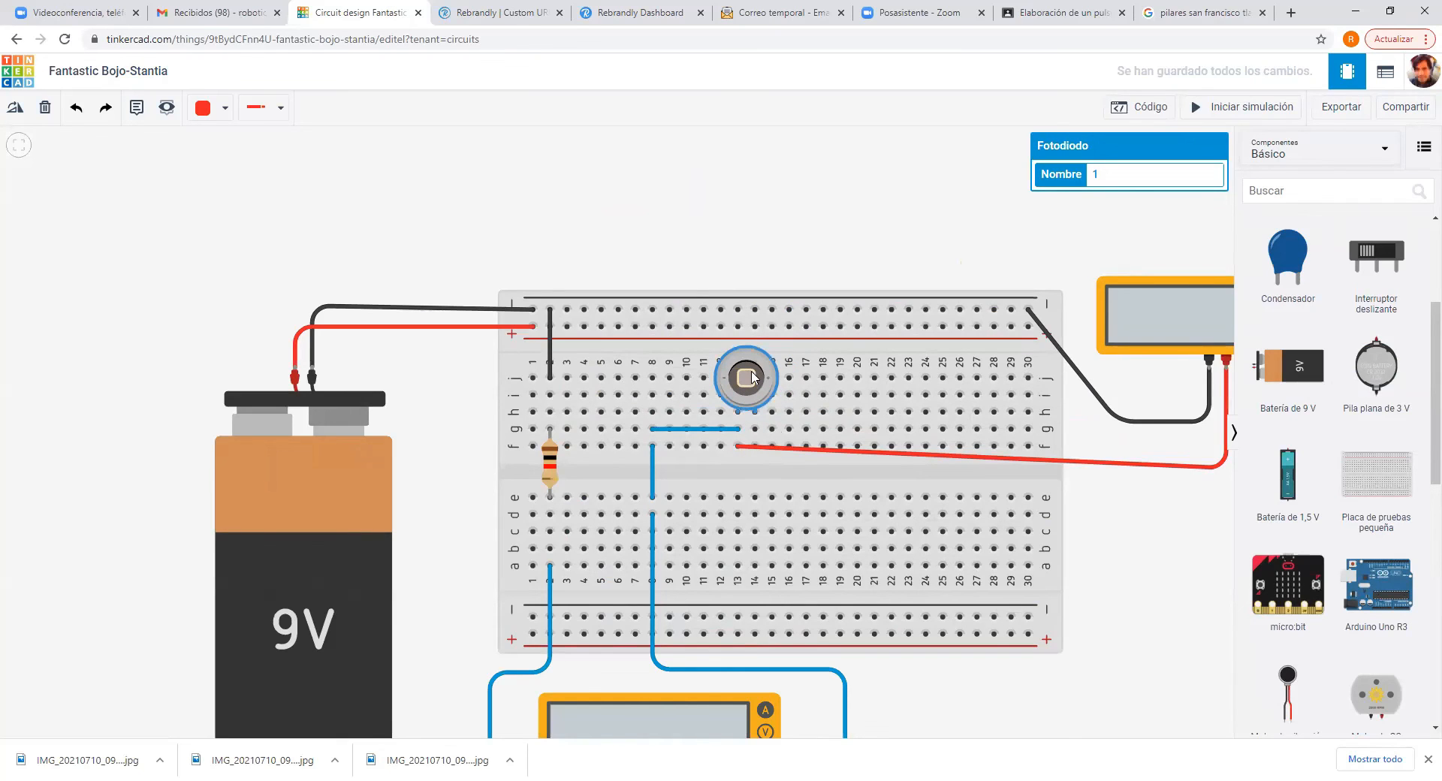
Add red jumpers from g14 to g19 and from j19 to the upper positive rail, and run the simulation.
left_click(754, 430)
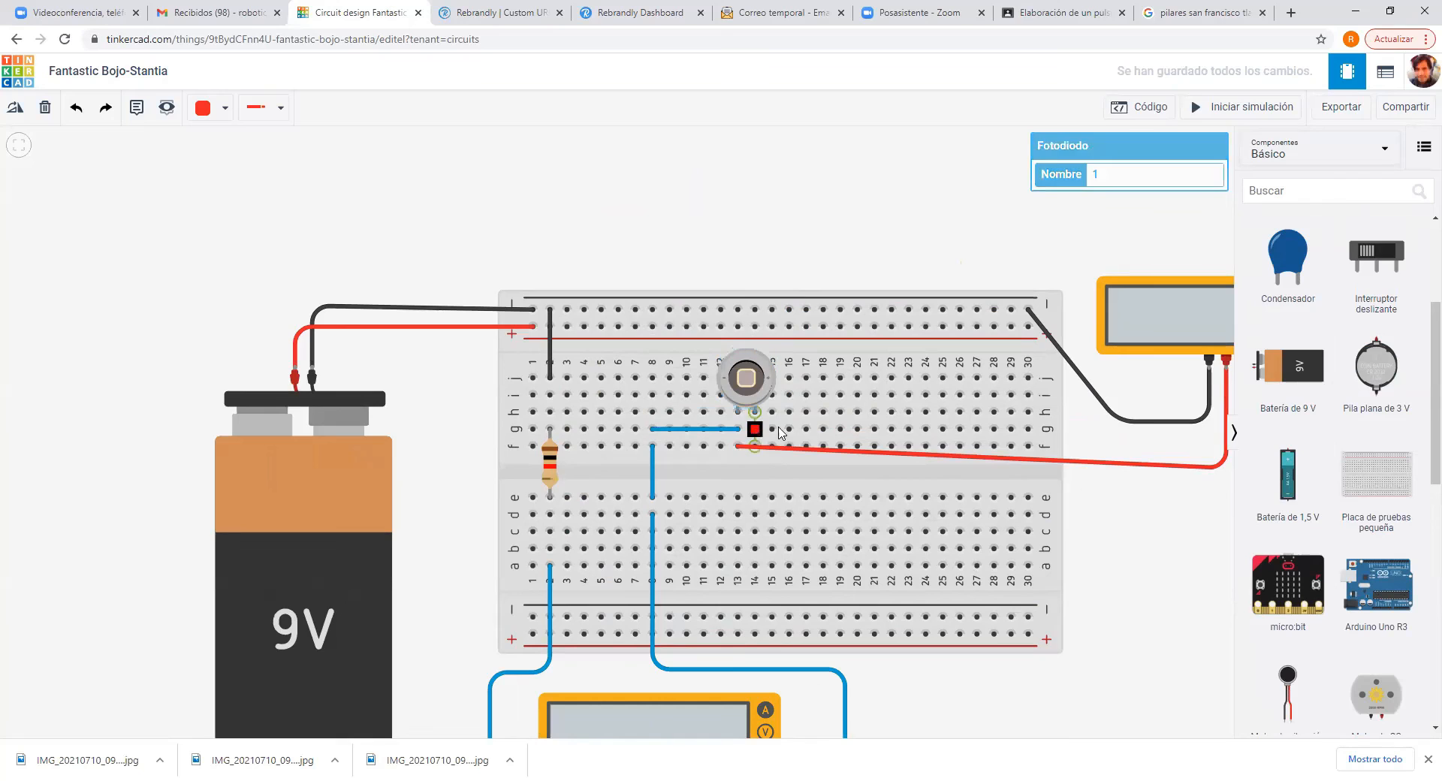
left_click(839, 429)
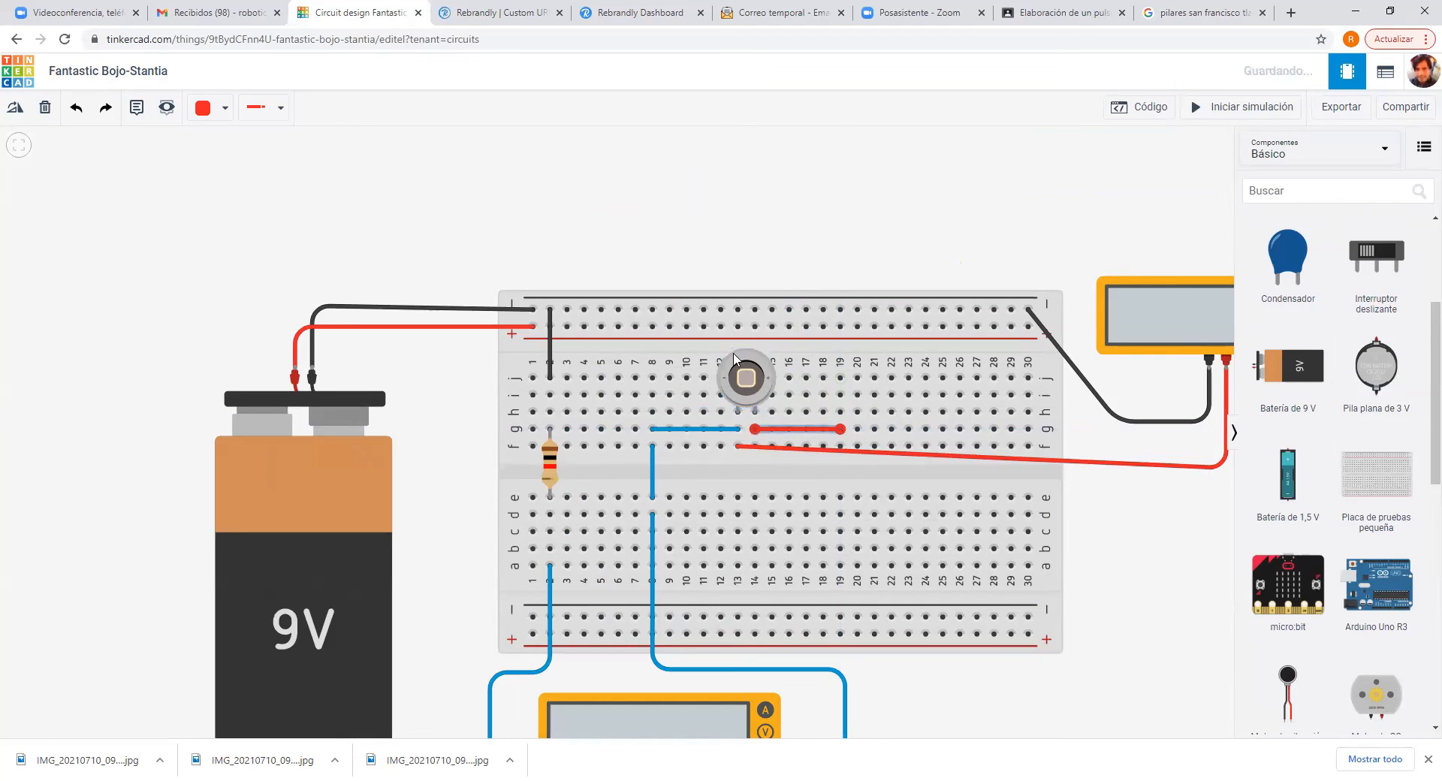
left_click(840, 378)
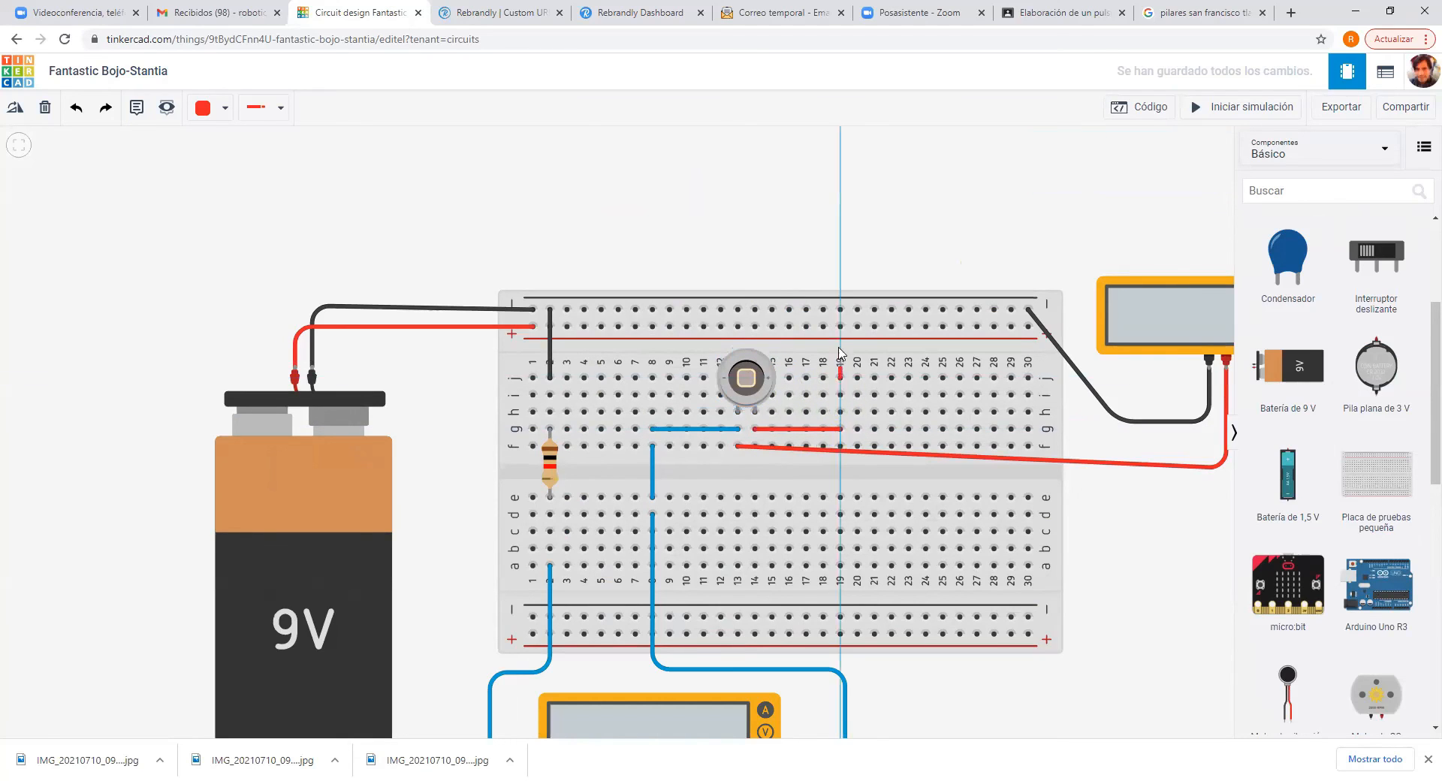
left_click(840, 326)
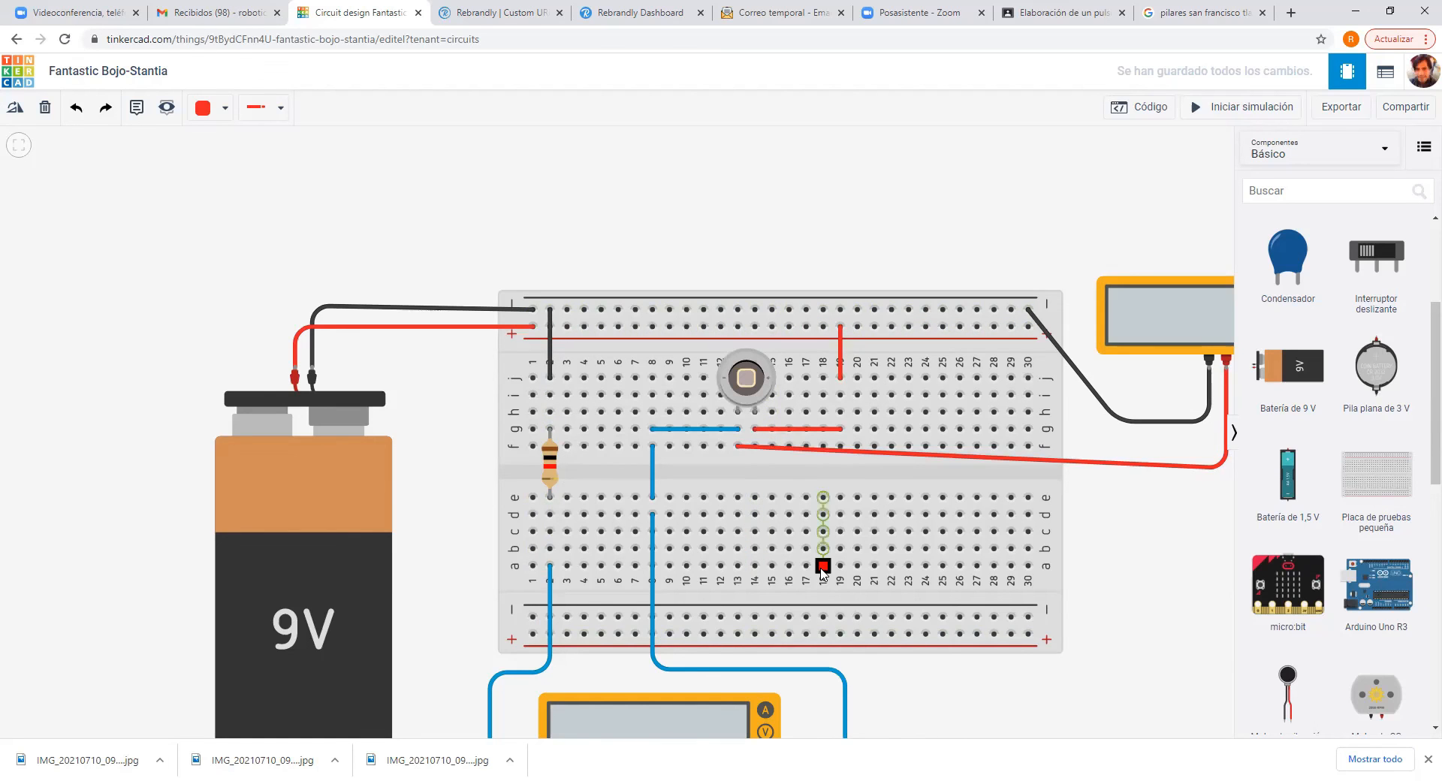
left_click_drag(973, 226, 792, 216)
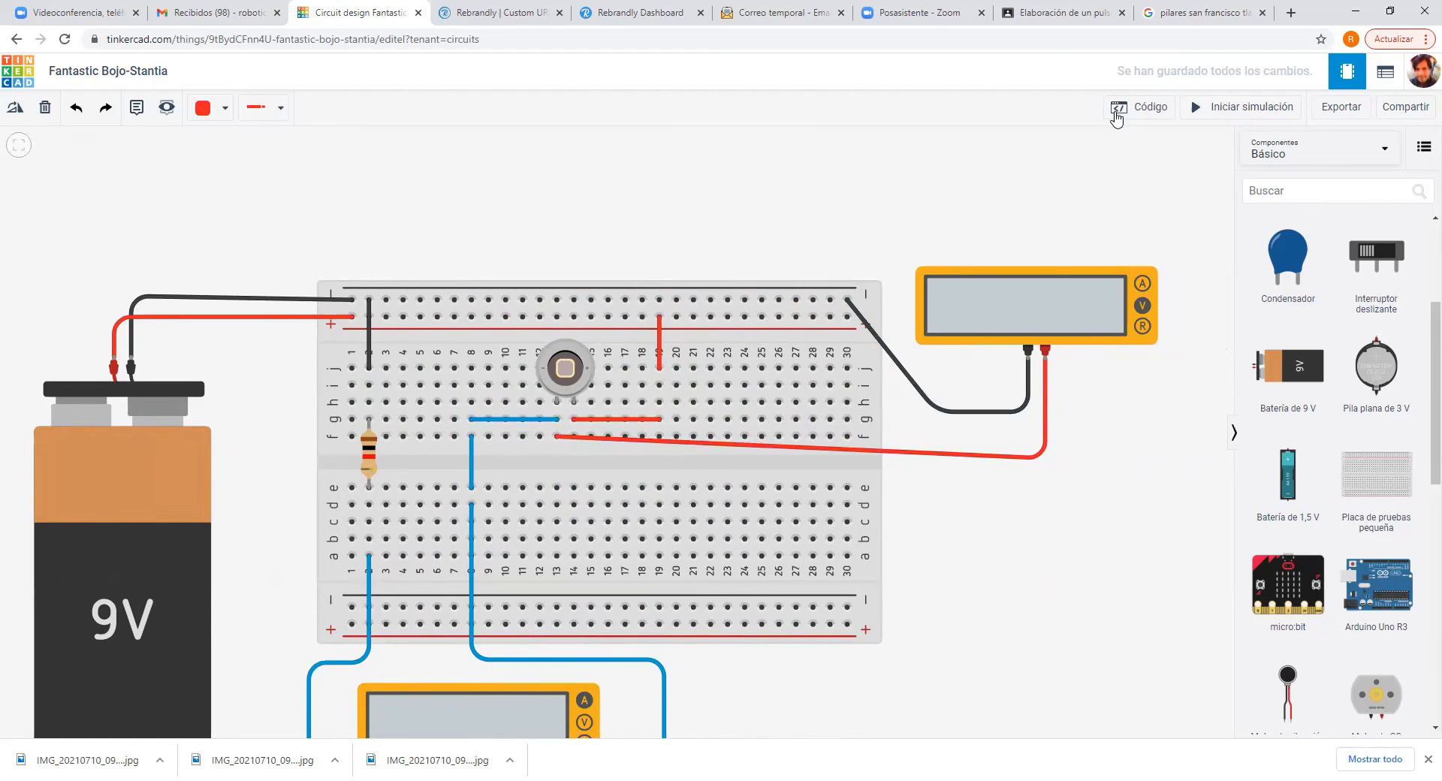
left_click(1235, 111)
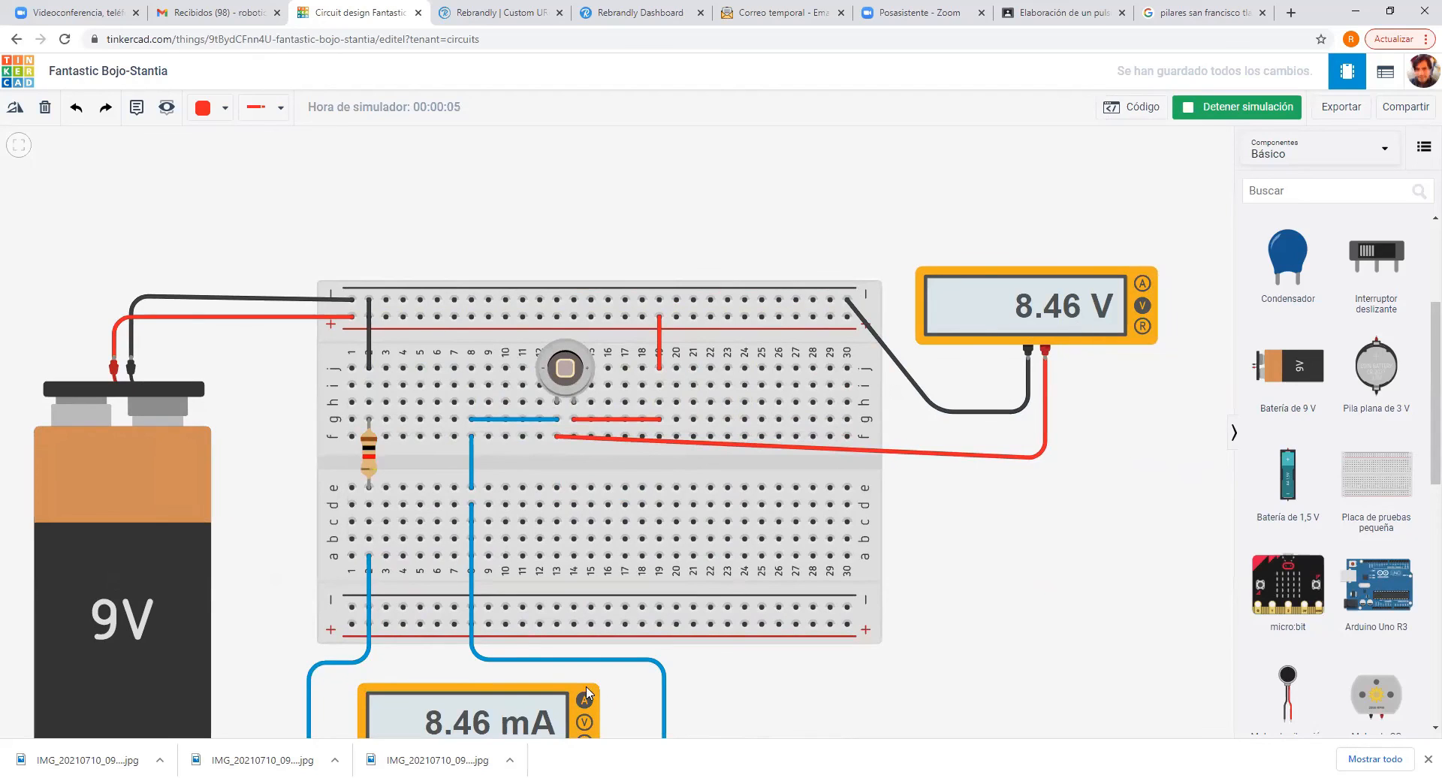
Vary the light level on the forward-biased photodiode to compare the multimeter readings, and stop the simulation.
left_click(570, 370)
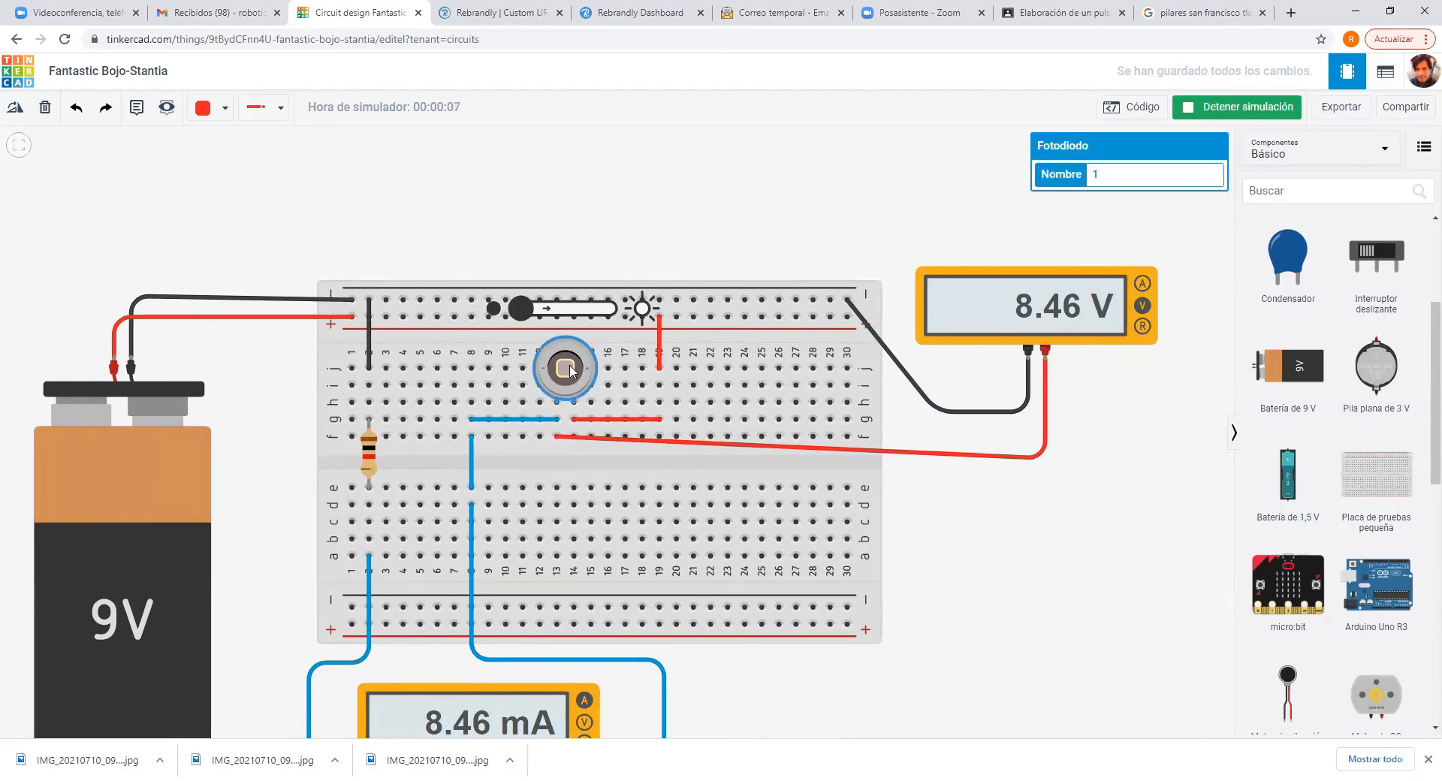
left_click(573, 312)
left_click_drag(565, 315, 489, 316)
mouse_move(529, 314)
left_mouse_down()
mouse_move(608, 312)
mouse_move(522, 313)
left_mouse_up()
left_click(1194, 114)
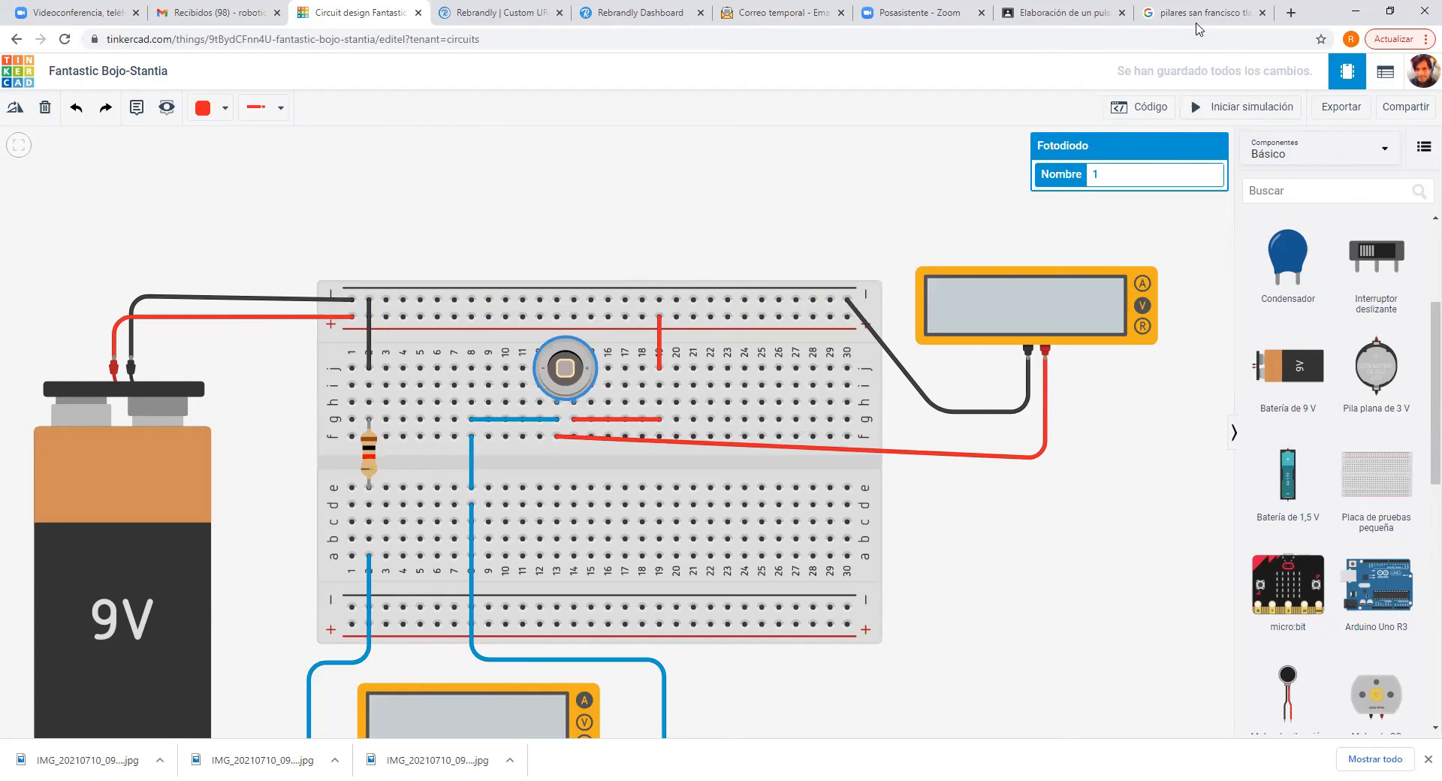
Switch to Microsoft Whiteboard and draw a red clockwise current loop labelled i inside the forward-biased photodiode circuit.
key("alt+Tab")
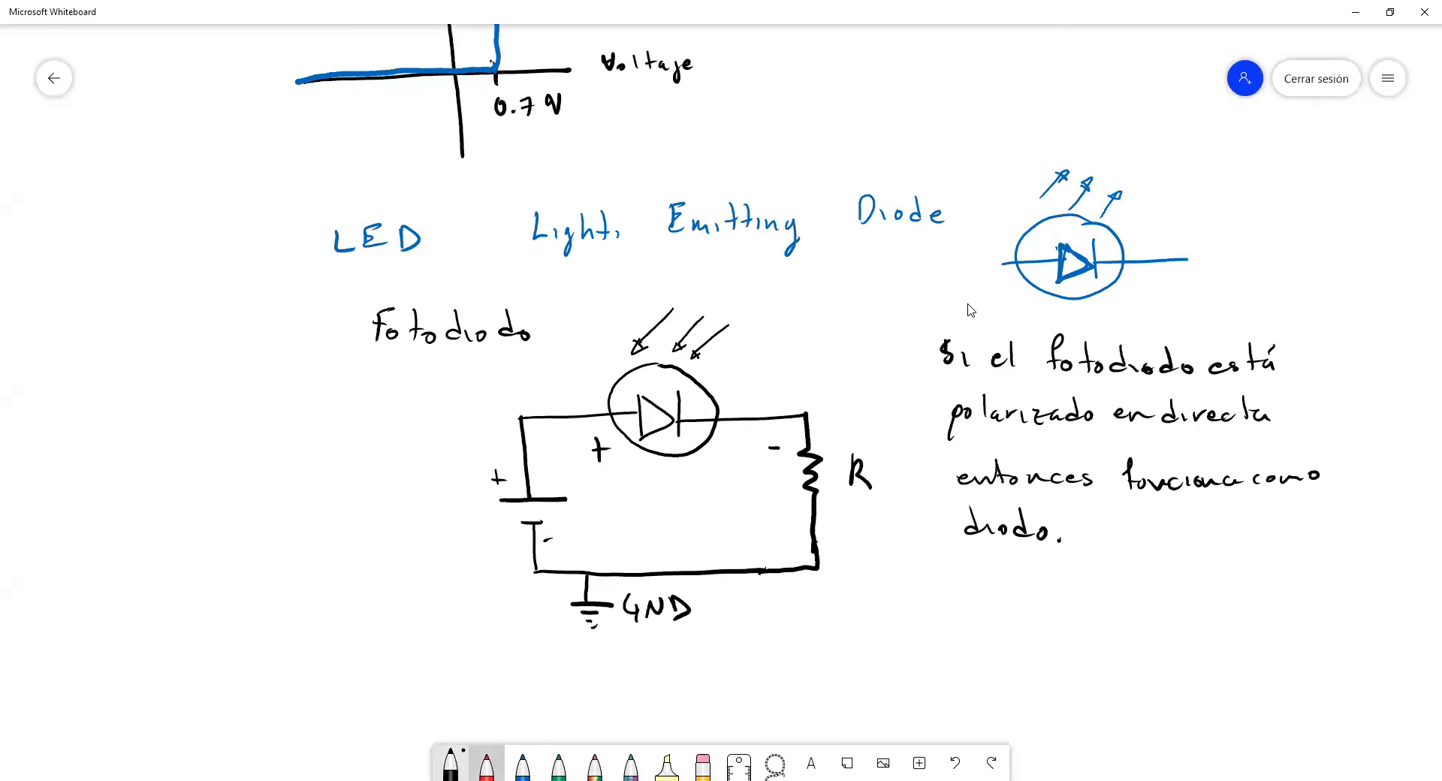
left_click(486, 766)
mouse_move(556, 483)
left_mouse_down()
mouse_move(557, 455)
mouse_move(578, 450)
mouse_move(624, 478)
mouse_move(718, 466)
mouse_move(764, 529)
mouse_move(650, 551)
mouse_move(578, 512)
left_mouse_up()
left_click_drag(578, 518, 641, 537)
left_click(640, 515)
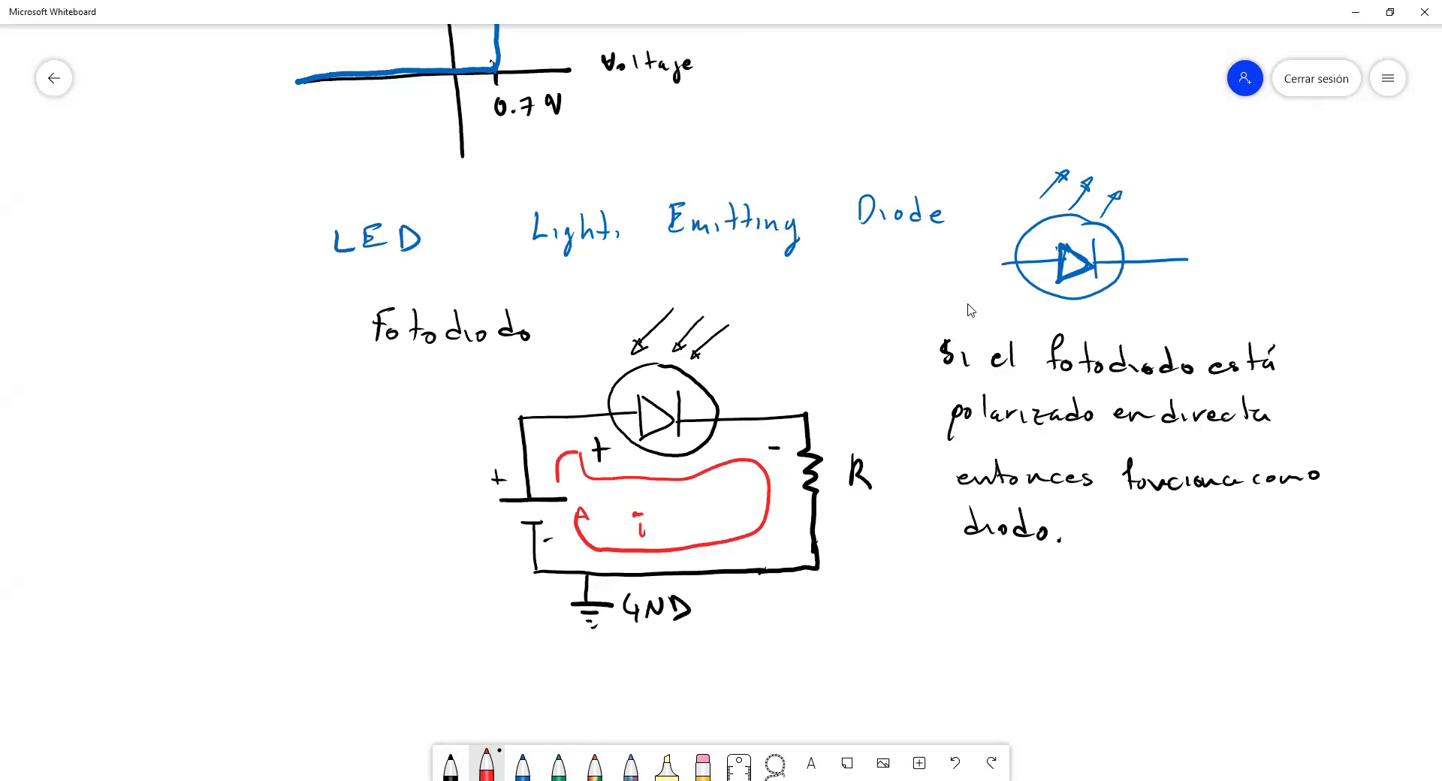
left_click_drag(581, 451, 586, 469)
Start a second circuit in black below the first: a battery marked + and − wired to a diode facing the opposite way.
scroll(931, 519, "down", 2)
scroll(931, 519, "down", 2)
scroll(917, 573, "down", 5)
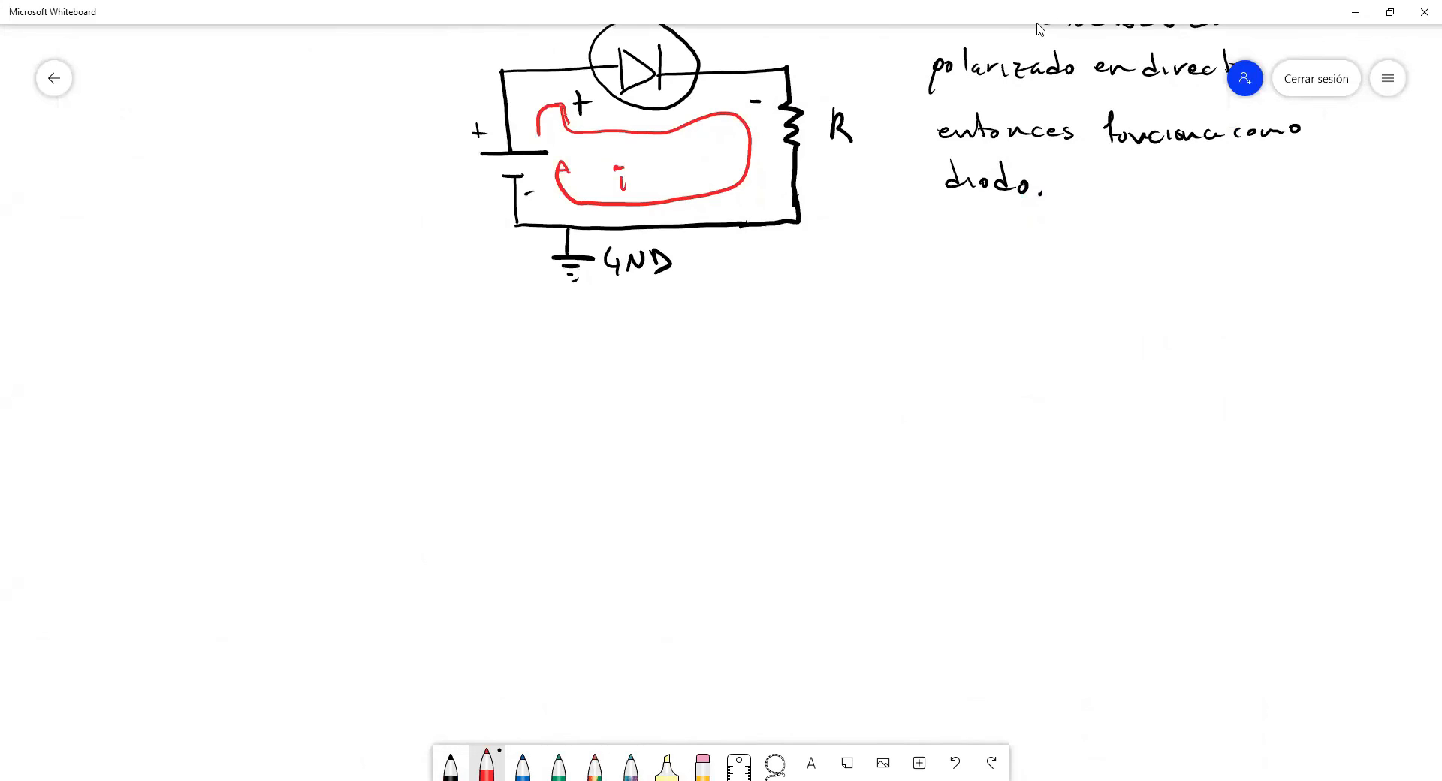
left_click(451, 765)
mouse_move(492, 413)
left_mouse_down()
mouse_move(488, 498)
mouse_move(539, 503)
left_mouse_up()
left_click_drag(462, 456, 470, 467)
mouse_move(481, 522)
left_mouse_down()
mouse_move(502, 524)
mouse_move(494, 580)
mouse_move(483, 537)
left_mouse_up()
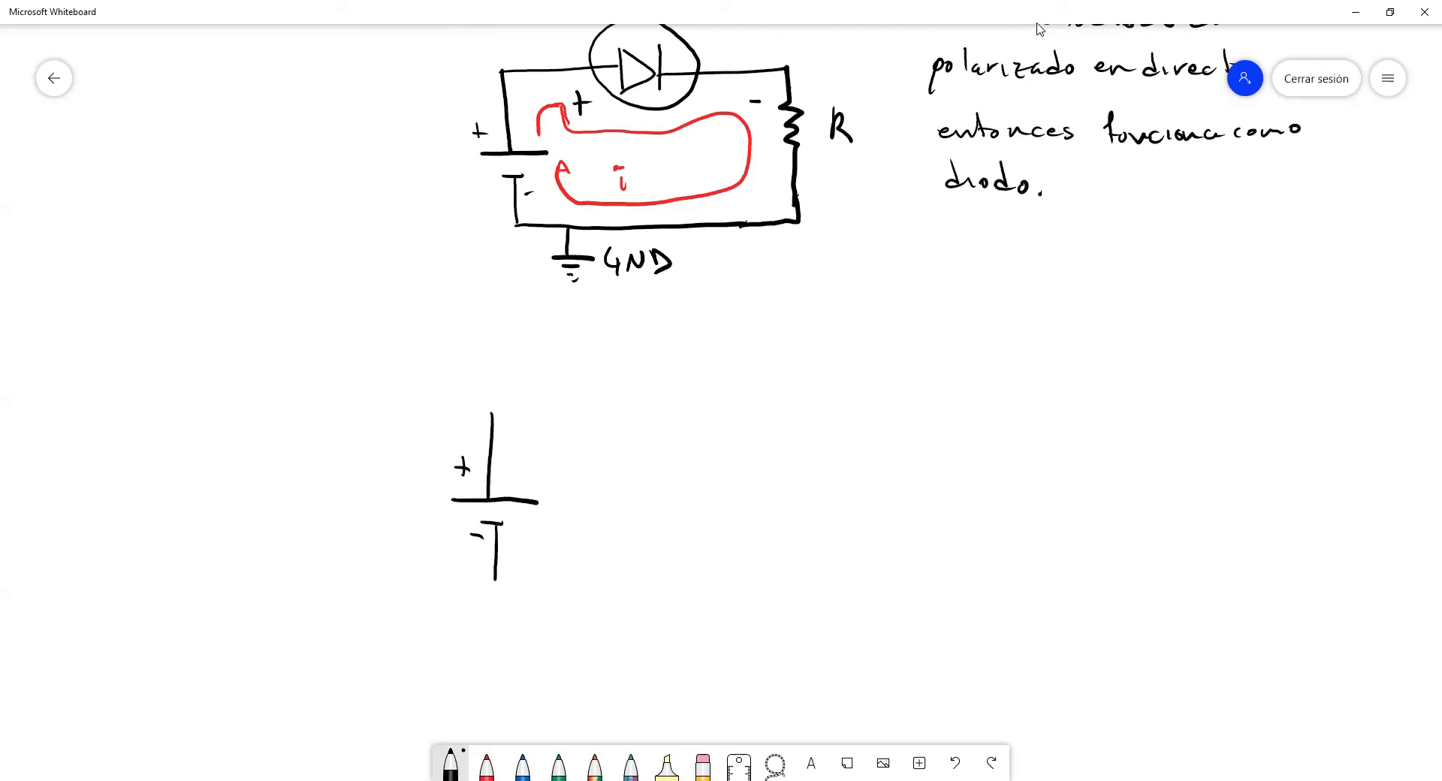
mouse_move(493, 414)
left_mouse_down()
mouse_move(580, 421)
mouse_move(578, 440)
mouse_move(581, 422)
mouse_move(611, 432)
left_mouse_up()
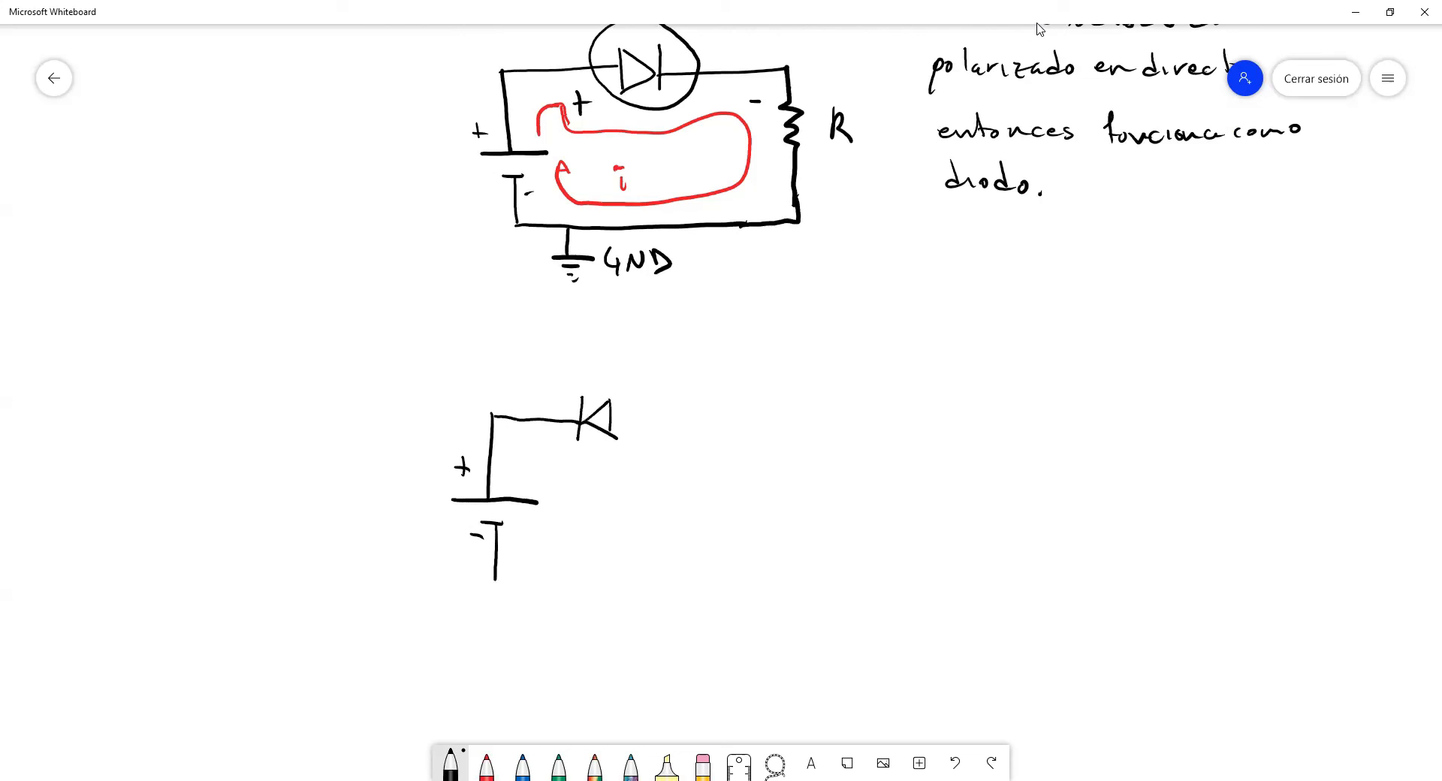
Enclose the reversed diode in a circle and draw three incoming light arrows above it.
mouse_move(583, 380)
left_mouse_down()
mouse_move(575, 467)
mouse_move(640, 409)
mouse_move(558, 362)
mouse_move(584, 339)
mouse_move(636, 350)
left_mouse_up()
key("ctrl+z")
key("ctrl+z")
key("ctrl+z")
key("ctrl+z")
key("ctrl+z")
mouse_move(613, 330)
left_mouse_down()
mouse_move(588, 359)
mouse_move(639, 373)
left_mouse_up()
Add a series resistor labelled R after the photodiode and close the circuit back to the battery's negative terminal.
mouse_move(615, 422)
left_mouse_down()
mouse_move(745, 413)
mouse_move(756, 554)
left_mouse_up()
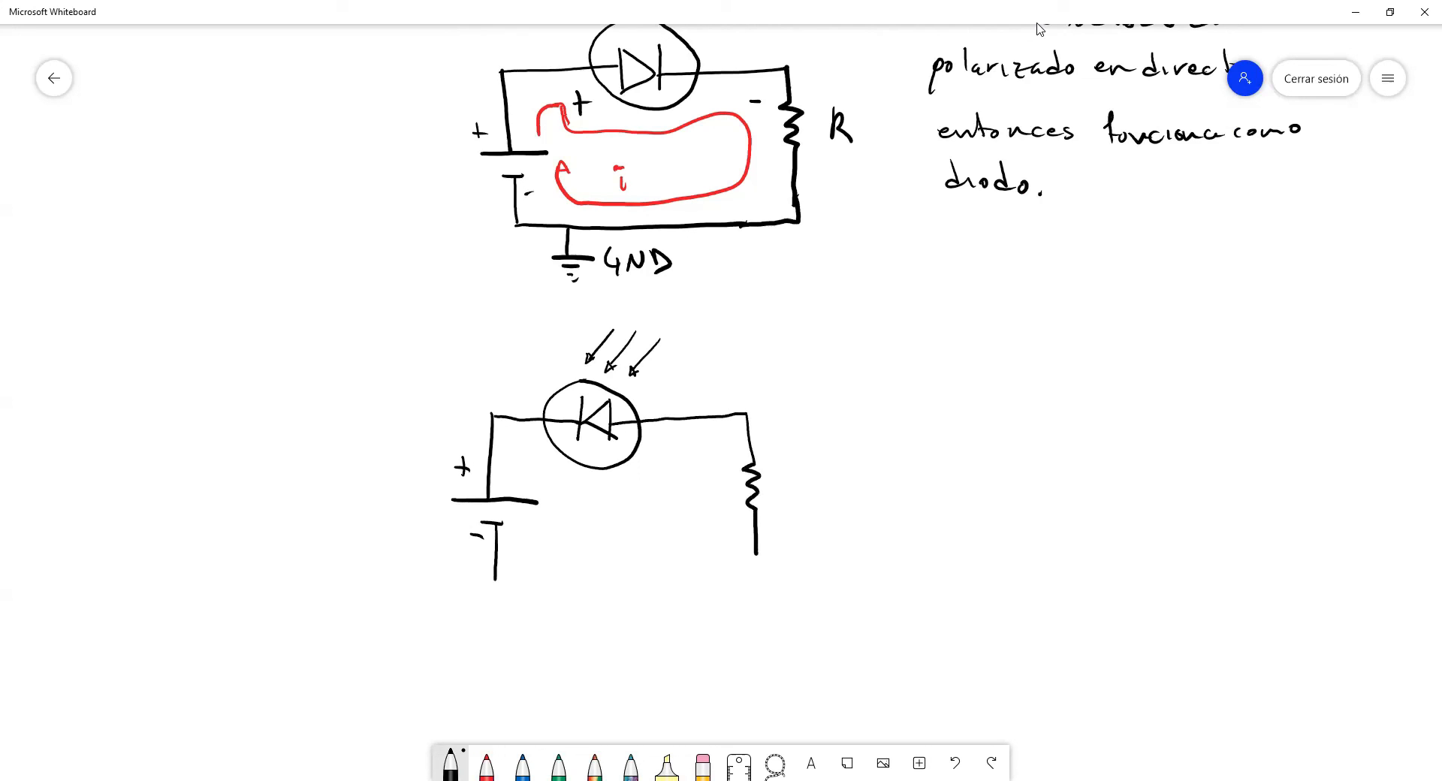
mouse_move(494, 580)
left_mouse_down()
mouse_move(689, 579)
mouse_move(760, 569)
mouse_move(756, 551)
left_mouse_up()
left_click_drag(782, 466, 783, 491)
left_click_drag(781, 473, 805, 495)
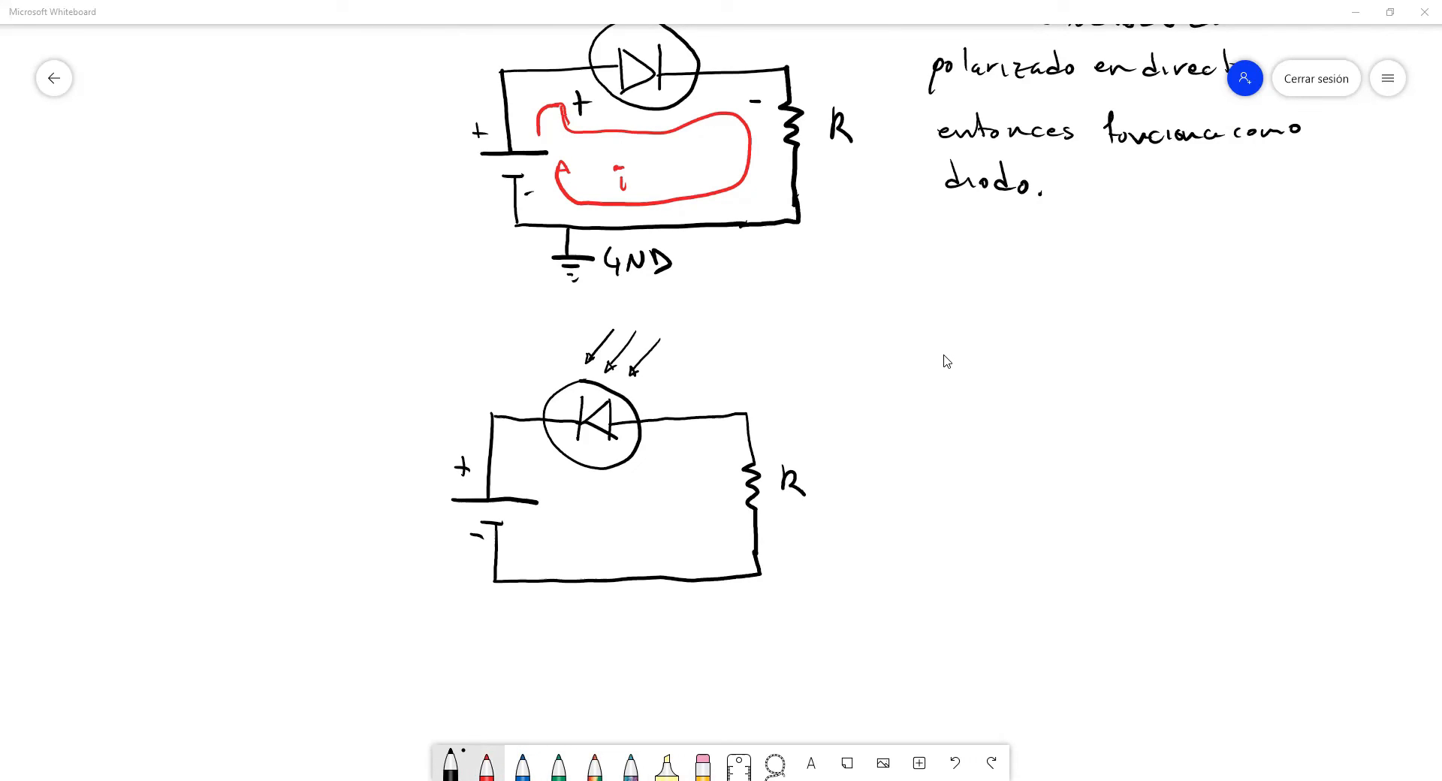
Draw a short red current stroke from the battery towards the photodiode and write "No hay flujo de corriente" in red beside the circuit.
left_click(486, 765)
left_click_drag(503, 485, 537, 444)
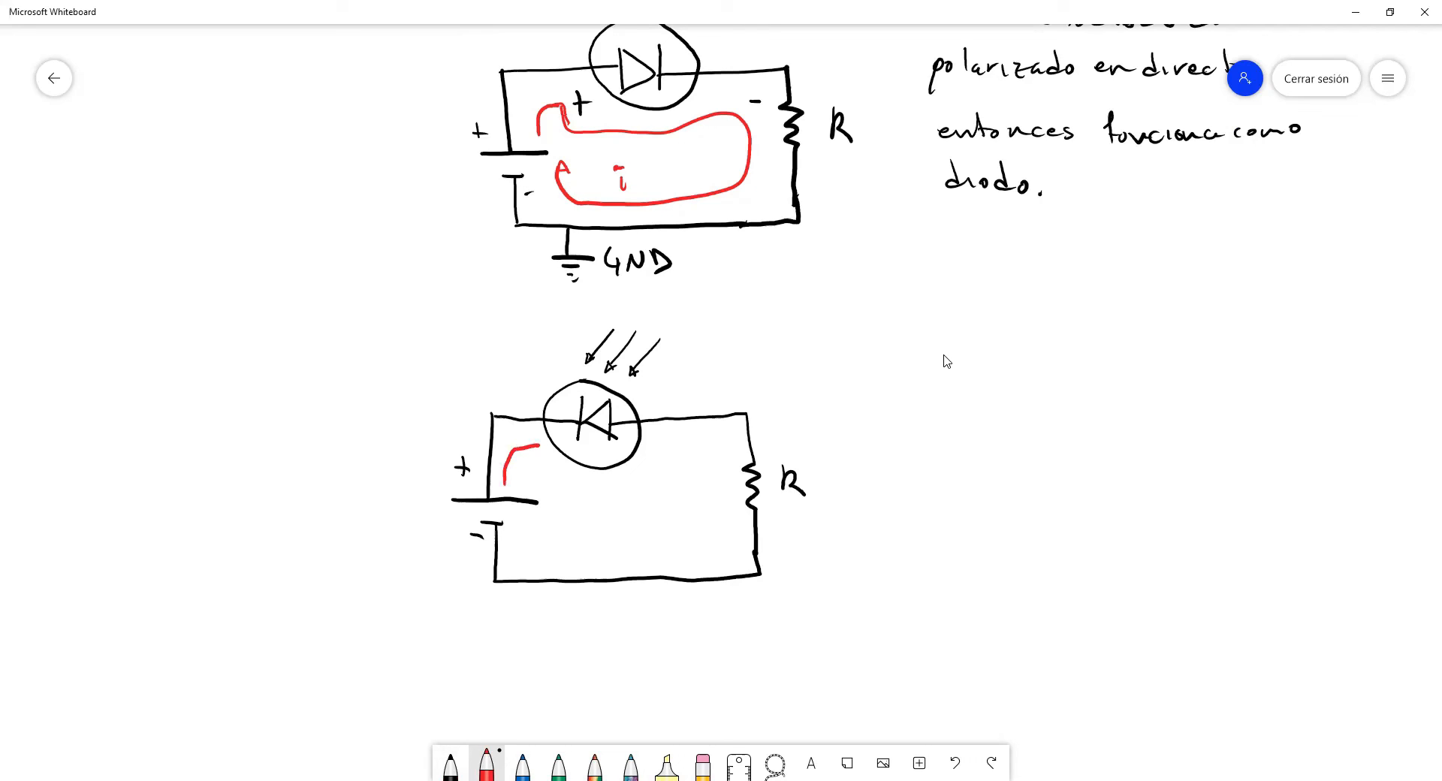
left_click_drag(941, 306, 953, 315)
mouse_move(966, 333)
left_mouse_down()
mouse_move(983, 312)
mouse_move(1029, 334)
left_mouse_up()
mouse_move(1042, 323)
left_mouse_down()
mouse_move(1052, 357)
mouse_move(1092, 306)
mouse_move(1100, 316)
left_mouse_up()
left_click_drag(1108, 331, 1118, 359)
left_click_drag(1131, 331, 1186, 338)
mouse_move(1222, 327)
left_mouse_down()
mouse_move(1218, 339)
mouse_move(1256, 327)
left_mouse_up()
mouse_move(1260, 338)
left_mouse_down()
mouse_move(1271, 326)
mouse_move(1331, 338)
left_mouse_up()
left_click_drag(1335, 332, 1347, 339)
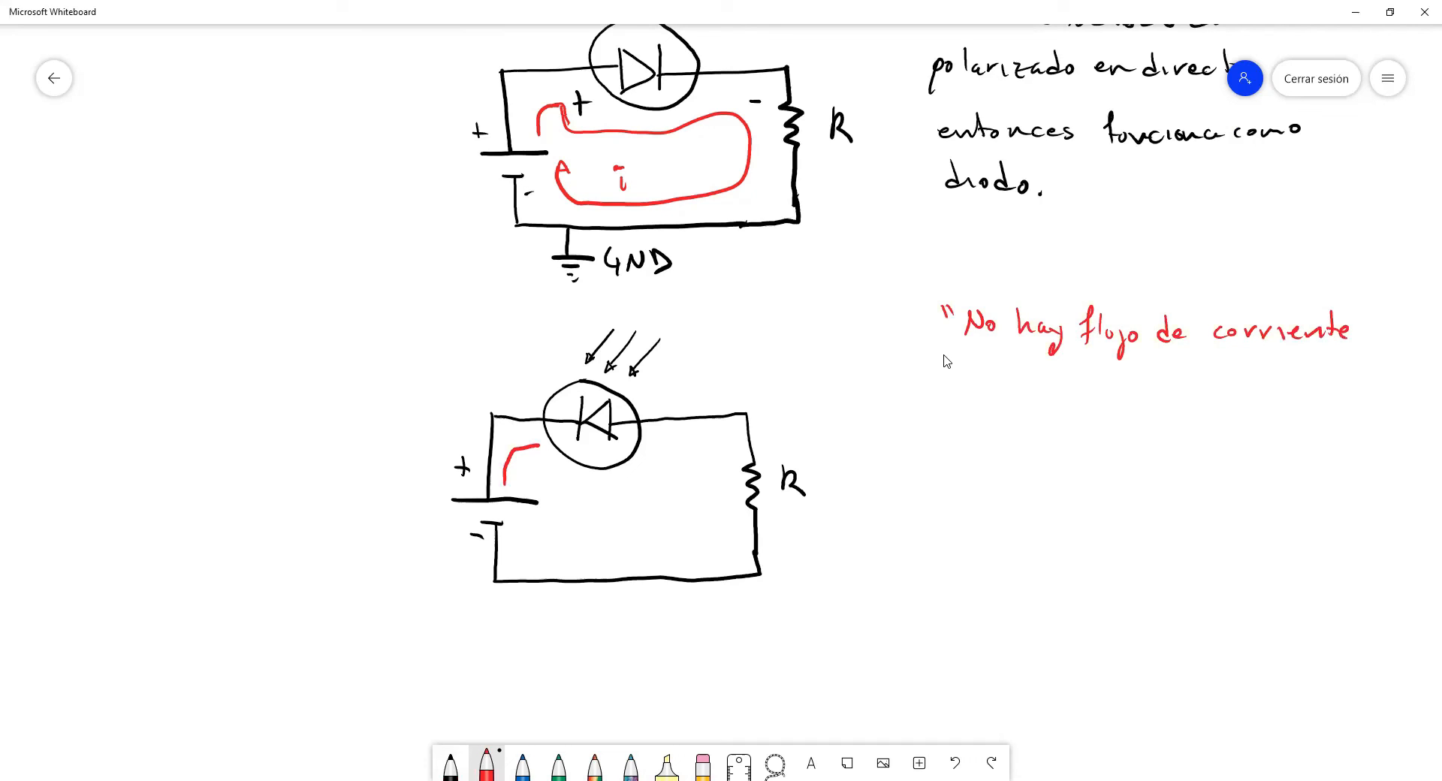
Continue the red note with a second line reading "proveniente de la batería" and close the quotation.
left_click_drag(976, 379, 966, 408)
left_click_drag(990, 392, 1035, 379)
left_click_drag(1041, 385, 1062, 384)
left_click_drag(1061, 392, 1120, 389)
mouse_move(1130, 366)
left_mouse_down()
mouse_move(1129, 395)
mouse_move(1168, 390)
left_mouse_up()
left_click_drag(1184, 387, 1211, 394)
mouse_move(1225, 385)
left_mouse_down()
mouse_move(1217, 395)
mouse_move(1236, 392)
left_mouse_up()
left_click_drag(1248, 367, 1247, 390)
left_click_drag(1248, 390, 1289, 397)
left_click_drag(1293, 393, 1322, 388)
left_click_drag(1320, 392, 1369, 378)
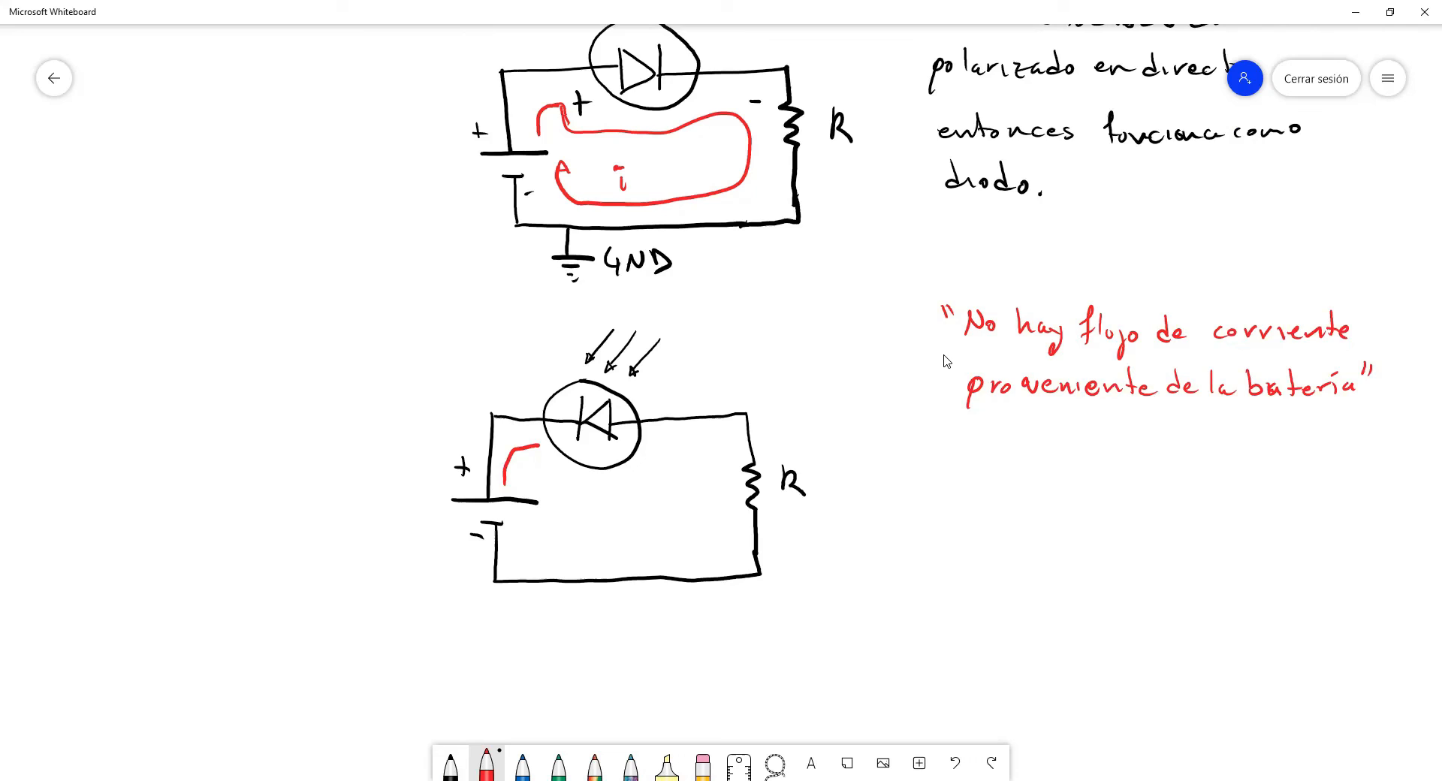
Draw a blue arrow under the reversed photodiode pointing towards the resistor and label it iD.
left_click(523, 764)
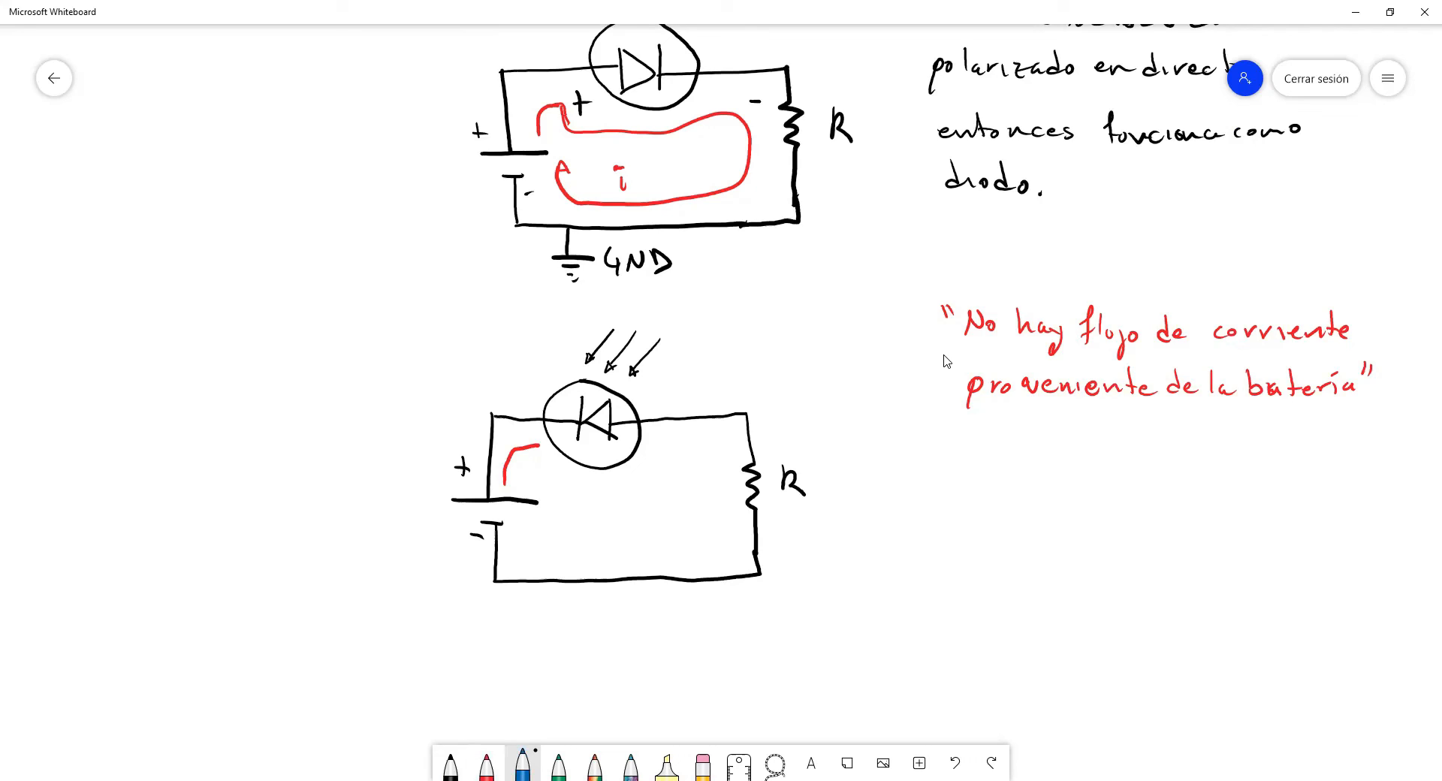
mouse_move(574, 452)
left_mouse_down()
mouse_move(618, 451)
mouse_move(606, 502)
left_mouse_up()
left_click(596, 477)
Begin a quoted blue note below the red one with the line "Cuando el fotodiodo es polariza-".
mouse_move(922, 449)
left_mouse_down()
mouse_move(971, 474)
mouse_move(1045, 481)
left_mouse_up()
left_click_drag(1065, 478, 1096, 479)
mouse_move(1122, 447)
left_mouse_down()
mouse_move(1117, 484)
mouse_move(1135, 476)
left_mouse_up()
left_click_drag(1154, 453, 1157, 475)
left_click_drag(1162, 473, 1188, 456)
left_click_drag(1191, 474, 1212, 481)
mouse_move(1225, 458)
left_mouse_down()
mouse_move(1222, 482)
mouse_move(1243, 480)
left_mouse_up()
left_click_drag(1269, 471, 1285, 480)
left_click_drag(1288, 472, 1343, 479)
mouse_move(1351, 458)
left_mouse_down()
mouse_move(1349, 482)
mouse_move(1371, 477)
left_mouse_up()
left_click_drag(1369, 470, 1407, 479)
left_click_drag(1409, 475, 1418, 474)
Continue the blue note with "do en inversa y se hace" and start the next line with "incidir".
left_click_drag(964, 502, 960, 524)
left_click_drag(969, 520, 1063, 527)
left_click_drag(1066, 518, 1077, 527)
left_click_drag(1083, 514, 1108, 526)
left_click_drag(1101, 522, 1141, 526)
left_click_drag(1133, 526, 1171, 526)
mouse_move(1177, 518)
left_mouse_down()
mouse_move(1186, 548)
mouse_move(1194, 530)
left_mouse_up()
mouse_move(1232, 516)
left_mouse_down()
mouse_move(1227, 535)
mouse_move(1292, 526)
left_mouse_up()
left_click_drag(1300, 517, 1310, 529)
left_click_drag(1322, 517, 1337, 524)
left_click_drag(961, 564, 963, 576)
left_click_drag(972, 577, 988, 577)
left_click_drag(1001, 567, 1004, 578)
mouse_move(1025, 548)
left_mouse_down()
mouse_move(1036, 580)
mouse_move(1066, 571)
left_mouse_up()
left_click_drag(1095, 572, 1126, 582)
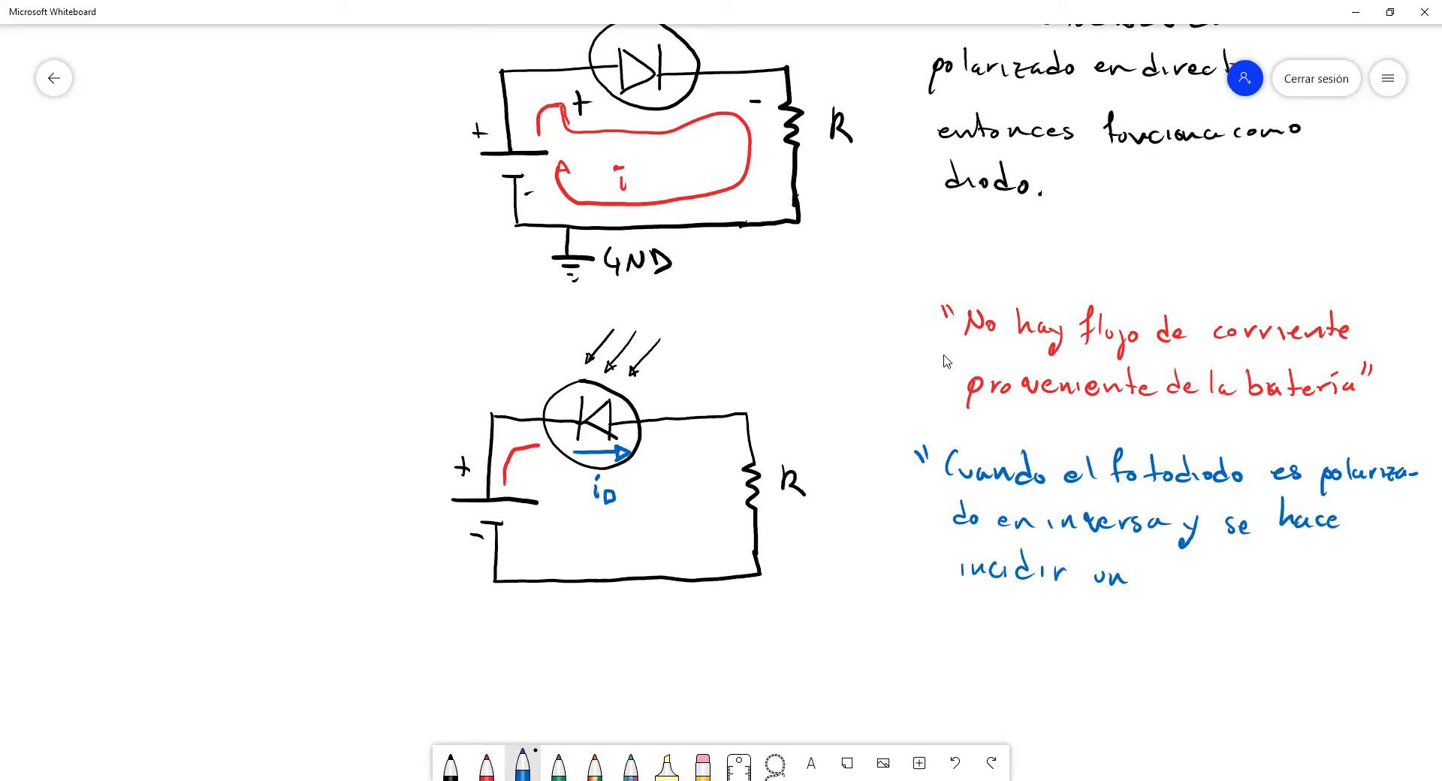
left_click_drag(1344, 526, 1362, 528)
key("ctrl+z")
key("ctrl+z")
key("ctrl+z")
Change "hace" to "hacen" and complete the blue note's third line with "fotones en la super-".
mouse_move(1345, 527)
left_mouse_down()
mouse_move(1352, 513)
mouse_move(1360, 528)
left_mouse_up()
left_click_drag(1099, 548, 1095, 580)
left_click_drag(1090, 564, 1104, 561)
left_click_drag(1110, 569, 1124, 582)
mouse_move(1117, 568)
left_mouse_down()
mouse_move(1191, 570)
mouse_move(1180, 584)
left_mouse_up()
left_click_drag(1230, 575, 1243, 581)
left_click_drag(1246, 582, 1301, 575)
left_click_drag(1321, 565, 1372, 575)
mouse_move(1368, 562)
left_mouse_down()
mouse_move(1371, 590)
mouse_move(1394, 563)
mouse_move(1417, 566)
left_mouse_up()
Write the blue note's fourth line, "ficie semiconductora interna".
left_click_drag(989, 586, 976, 623)
left_click_drag(985, 609, 1011, 621)
mouse_move(1023, 610)
left_mouse_down()
mouse_move(1024, 621)
mouse_move(1039, 607)
mouse_move(1045, 622)
mouse_move(1081, 617)
left_mouse_up()
left_click_drag(1094, 613, 1131, 620)
left_click_drag(1146, 610, 1201, 621)
left_click_drag(1214, 612, 1235, 624)
mouse_move(1250, 597)
left_mouse_down()
mouse_move(1248, 626)
mouse_move(1267, 622)
left_mouse_up()
left_click_drag(1269, 615, 1285, 627)
left_click_drag(1297, 614, 1330, 626)
left_click_drag(1335, 617, 1361, 626)
left_click_drag(1356, 612, 1422, 628)
Write the blue note's fifth line, "mente se crea una corriente".
left_click_drag(973, 665, 980, 647)
left_click_drag(979, 647, 1011, 668)
left_click_drag(1008, 670, 1040, 667)
left_click_drag(1035, 653, 1069, 668)
mouse_move(1104, 657)
left_mouse_down()
mouse_move(1093, 672)
mouse_move(1118, 671)
left_mouse_up()
mouse_move(1161, 662)
left_mouse_down()
mouse_move(1149, 672)
mouse_move(1171, 663)
left_mouse_up()
left_click_drag(1177, 668, 1212, 674)
left_click_drag(1232, 665, 1248, 673)
left_click_drag(1252, 674, 1318, 670)
left_click_drag(1320, 675, 1345, 666)
left_click_drag(1350, 666, 1374, 676)
left_click_drag(1372, 666, 1396, 677)
left_click_drag(1390, 666, 1414, 674)
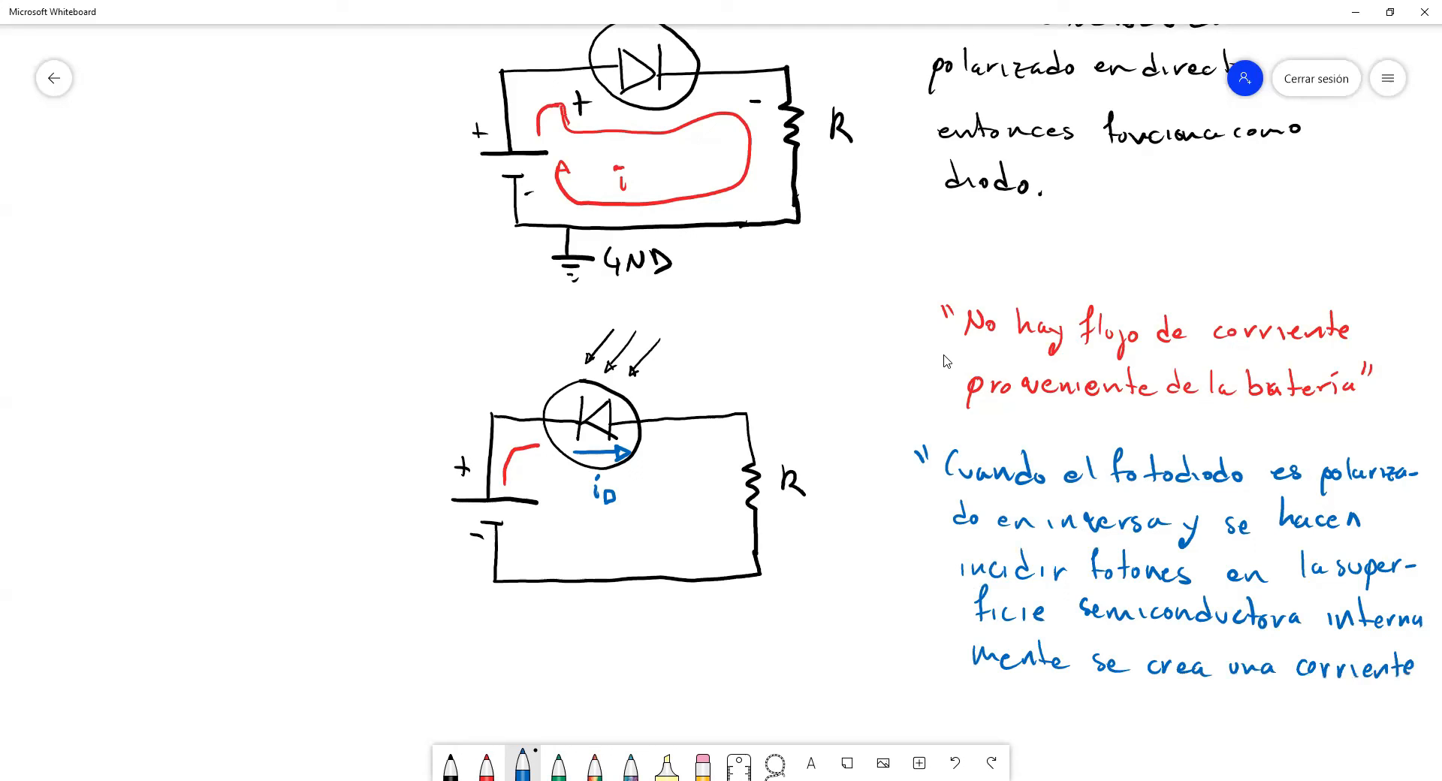
Finish the blue note with the line "en el fotodiodo" and a closing quotation mark.
left_click_drag(976, 709, 988, 723)
left_click_drag(993, 719, 1055, 722)
mouse_move(1084, 687)
left_mouse_down()
mouse_move(1078, 725)
mouse_move(1095, 710)
left_mouse_up()
left_click_drag(1092, 714, 1114, 724)
left_click_drag(1107, 713, 1135, 712)
mouse_move(1157, 713)
left_mouse_down()
mouse_move(1160, 696)
mouse_move(1167, 725)
left_mouse_up()
left_click_drag(1181, 714, 1199, 718)
left_click_drag(1196, 715, 1211, 715)
left_click_drag(1232, 700, 1240, 712)
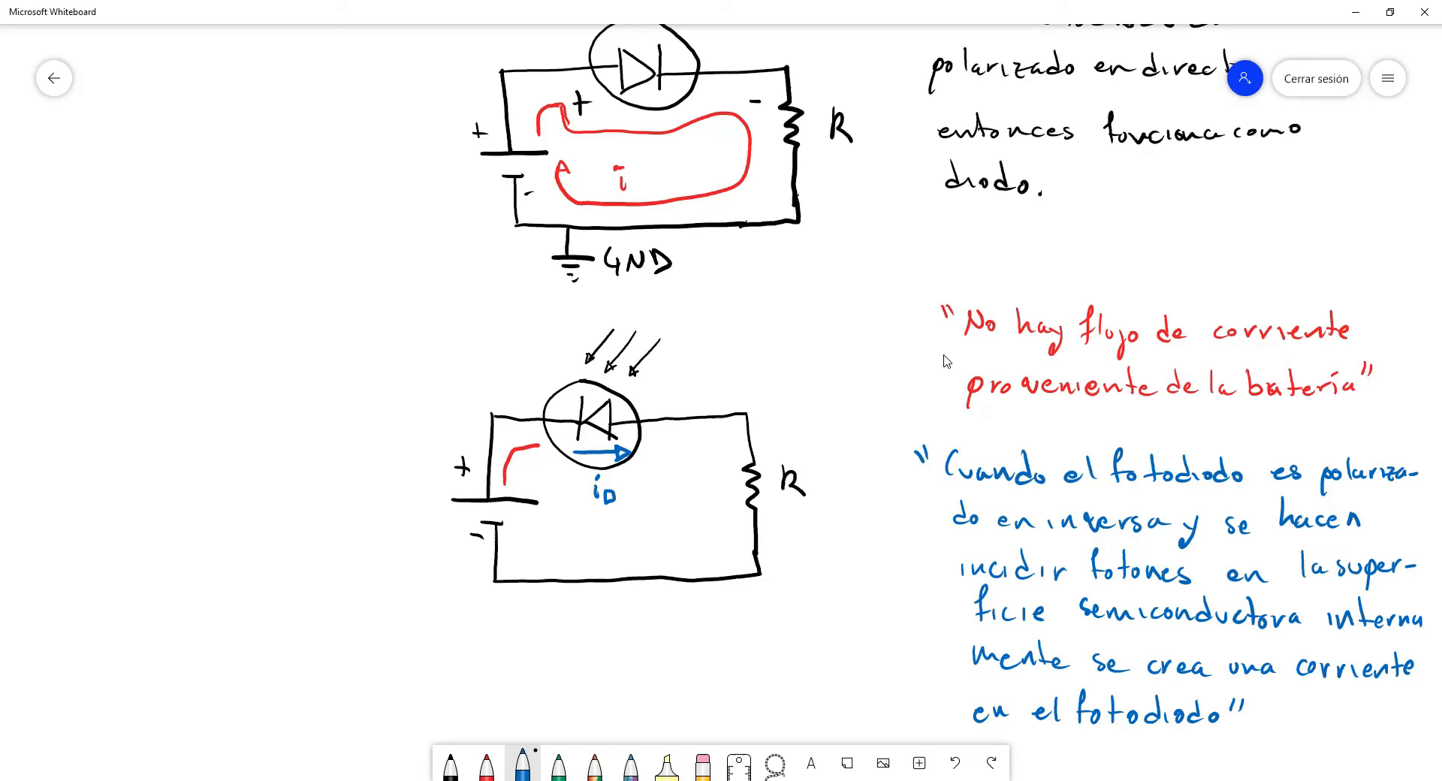
Extend the blue iD arrow into a clockwise current loop around the reverse-biased photodiode circuit.
left_click_drag(530, 489, 564, 453)
mouse_move(668, 457)
left_mouse_down()
mouse_move(719, 492)
mouse_move(609, 554)
mouse_move(533, 540)
left_mouse_up()
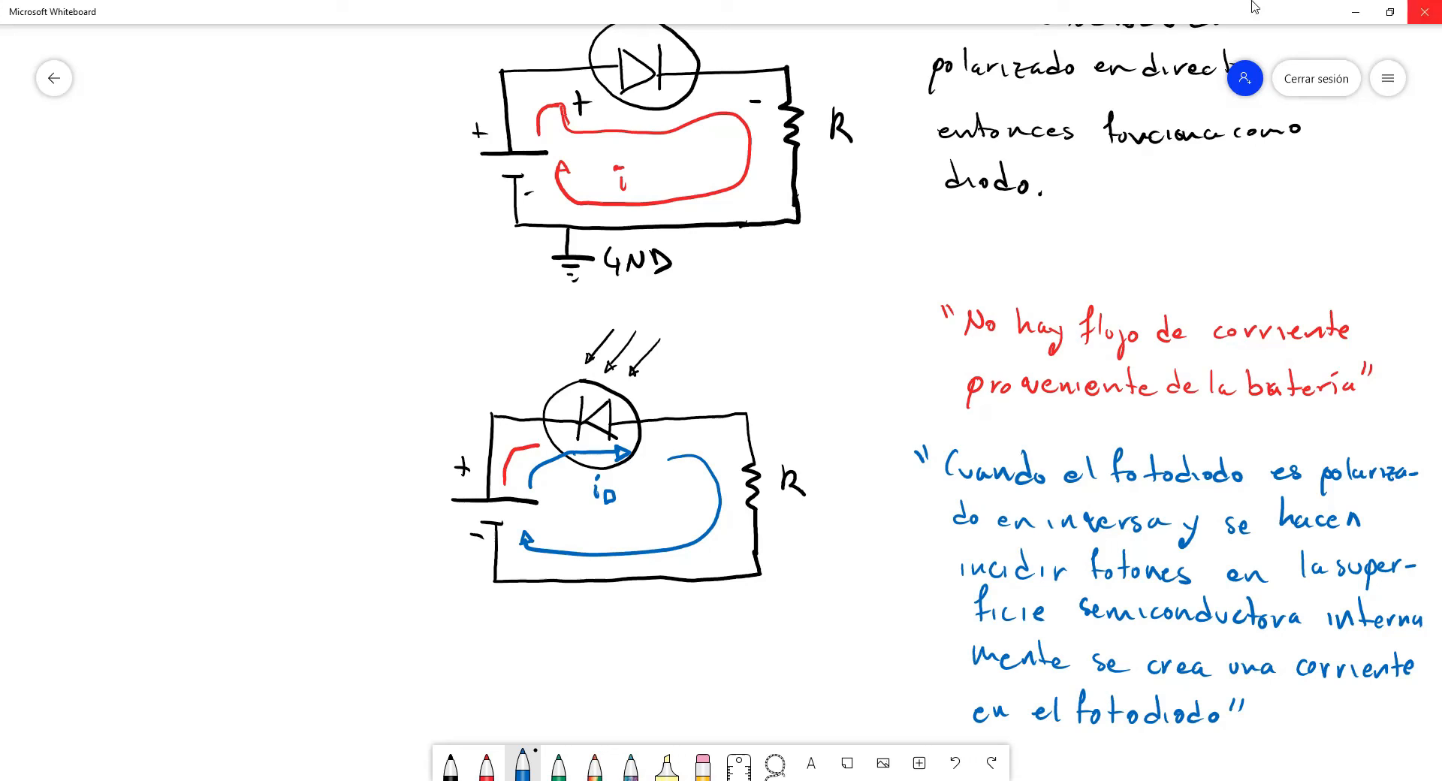
left_click(1028, 23)
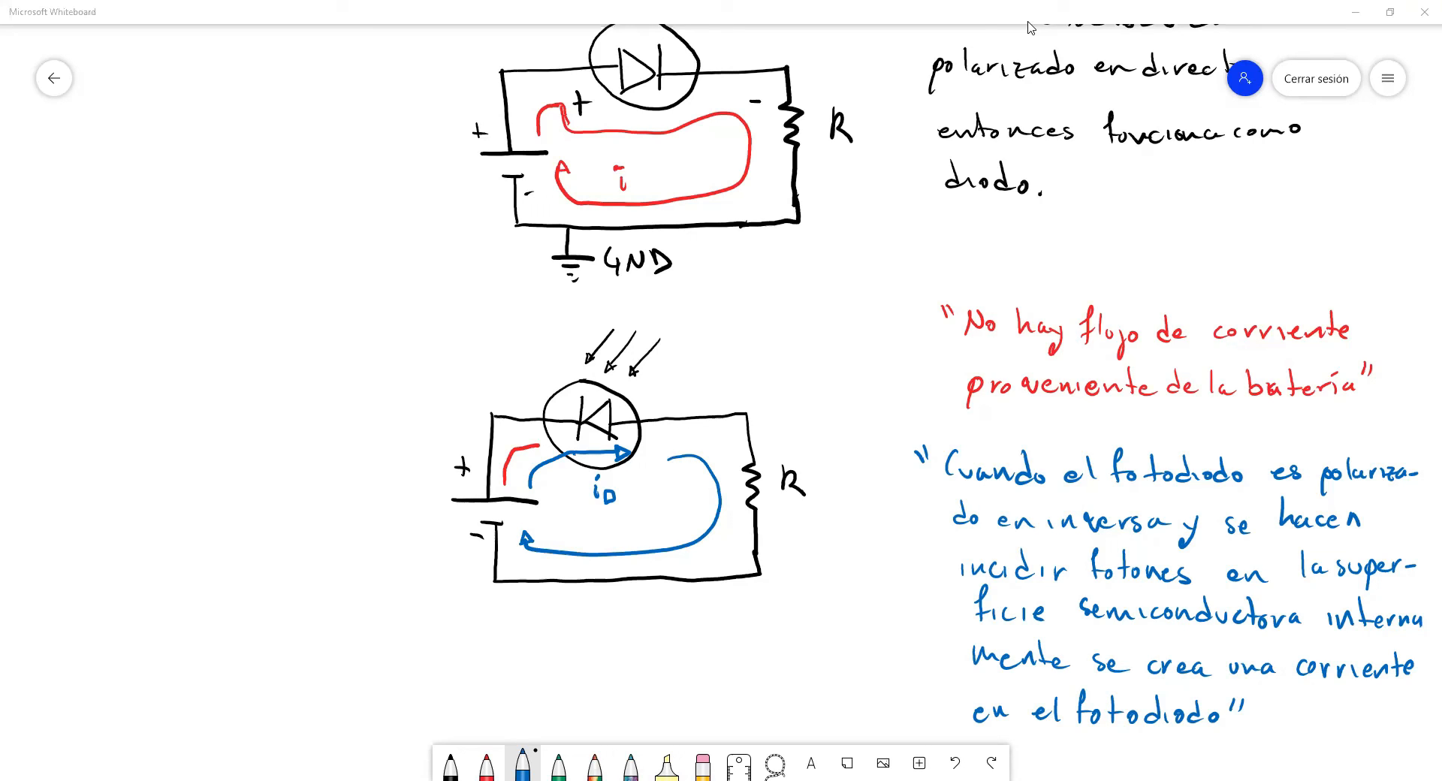
Switch back to the Tinkercad circuit, rotate the photodiode 180° and seat its legs in j13 and j14.
key("alt+Tab")
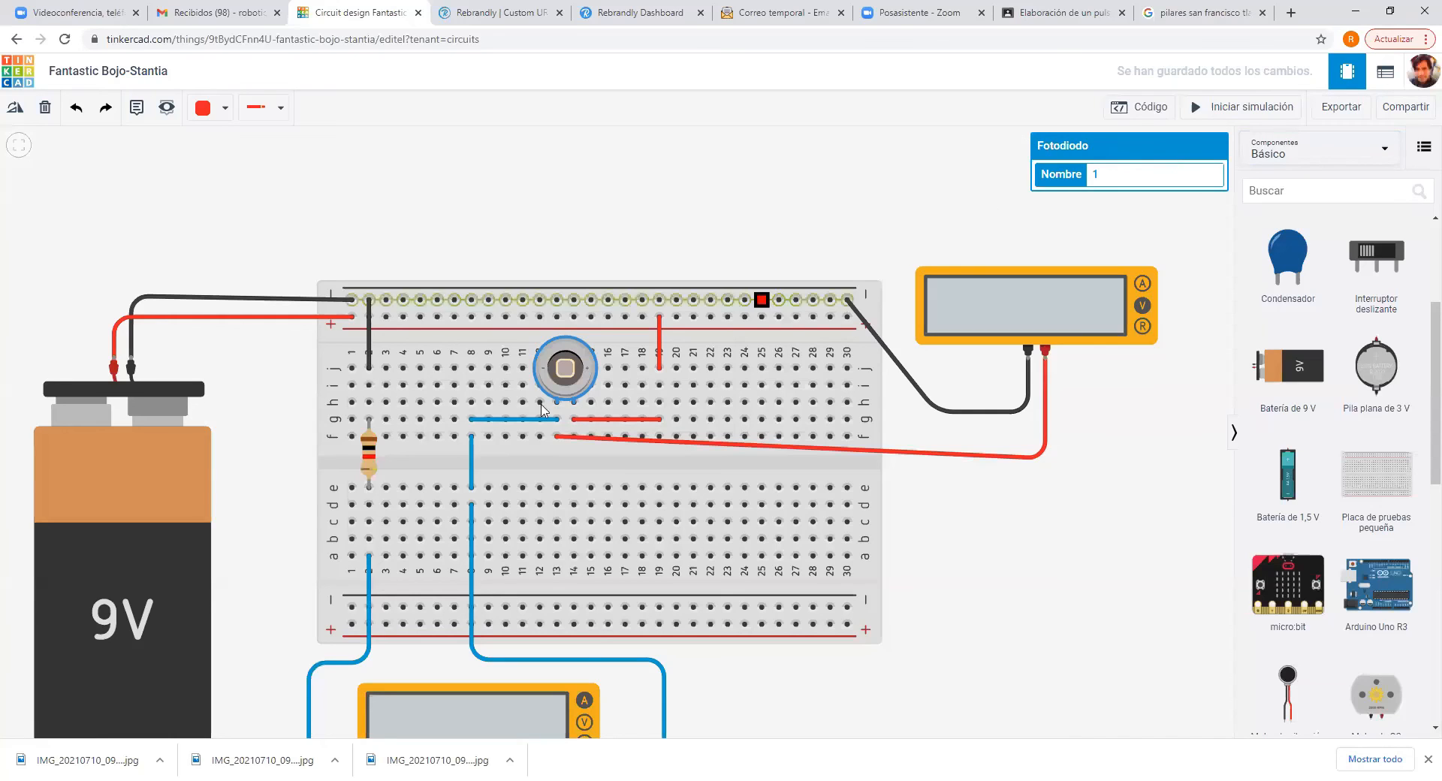
left_click(14, 113)
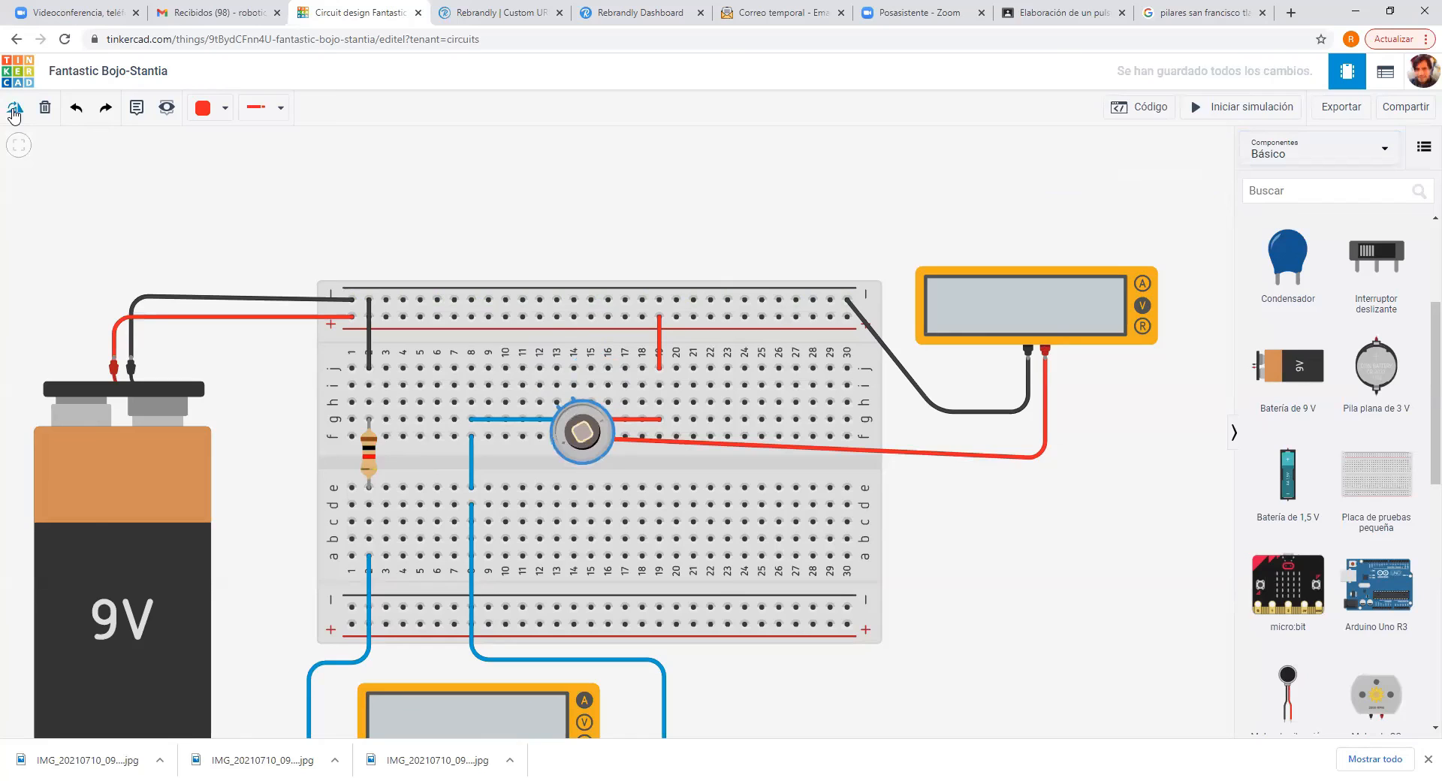
left_click(14, 114)
left_click_drag(566, 432, 565, 389)
key("ctrl+z")
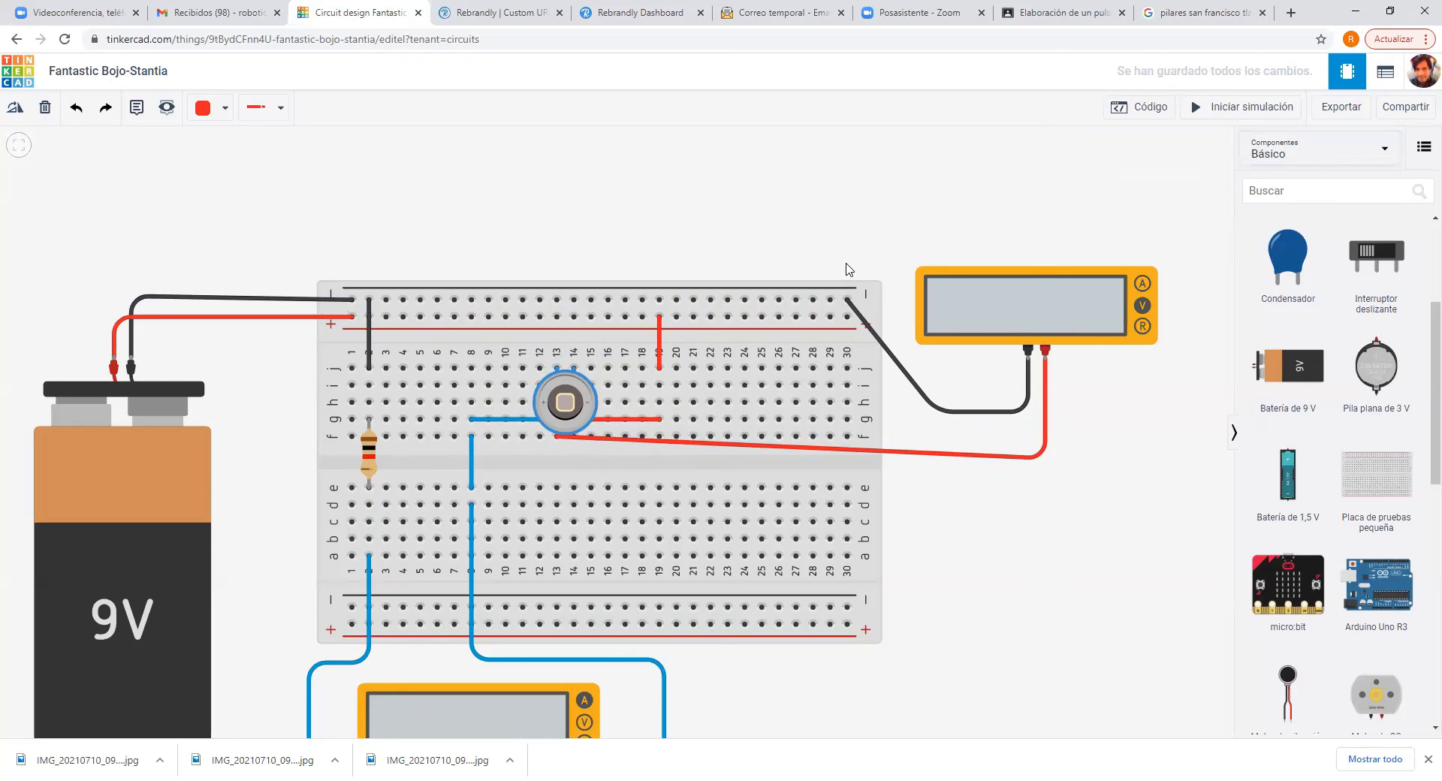
Run the simulation and raise the reverse-biased photodiode's light level most of the way to check both multimeters.
left_click(1205, 119)
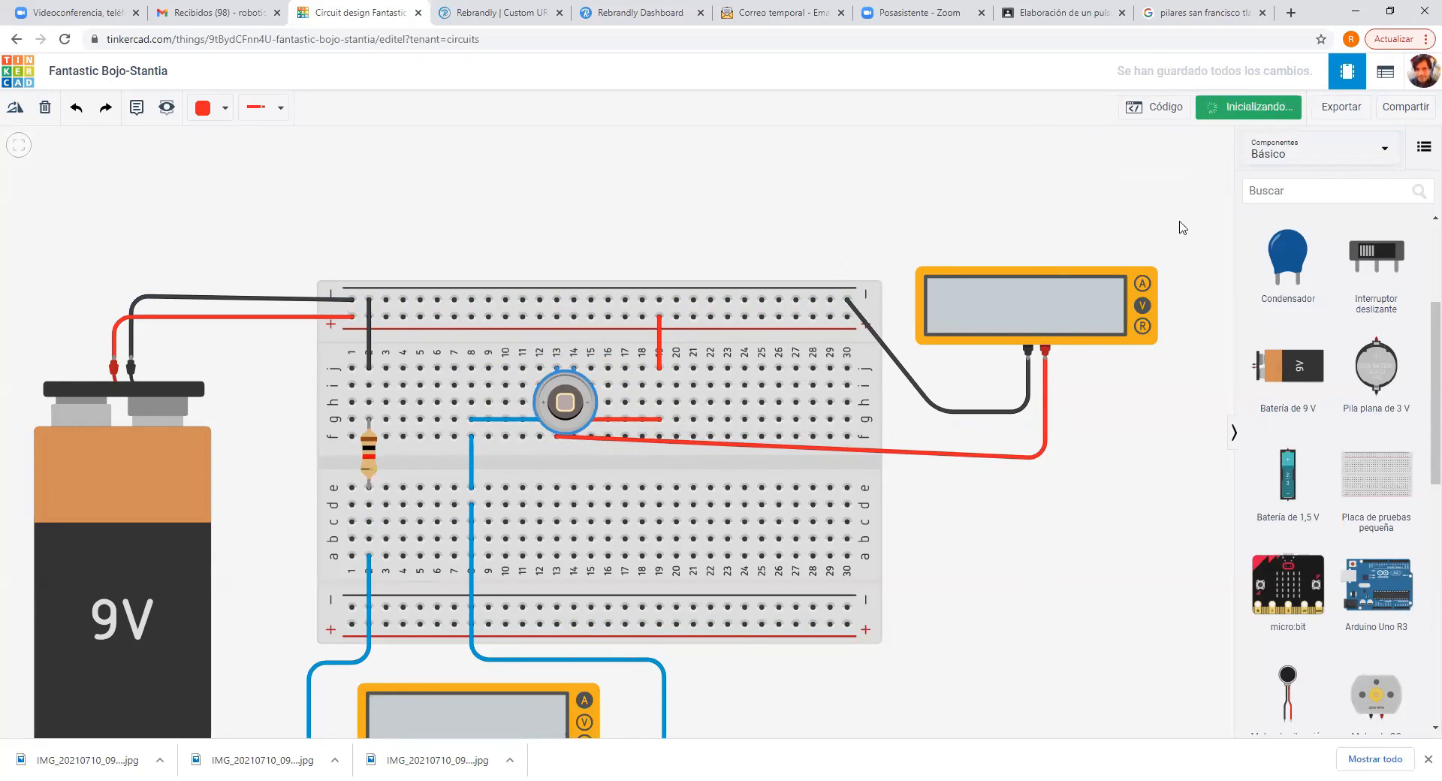
left_click_drag(1130, 634, 1115, 514)
left_click(551, 287)
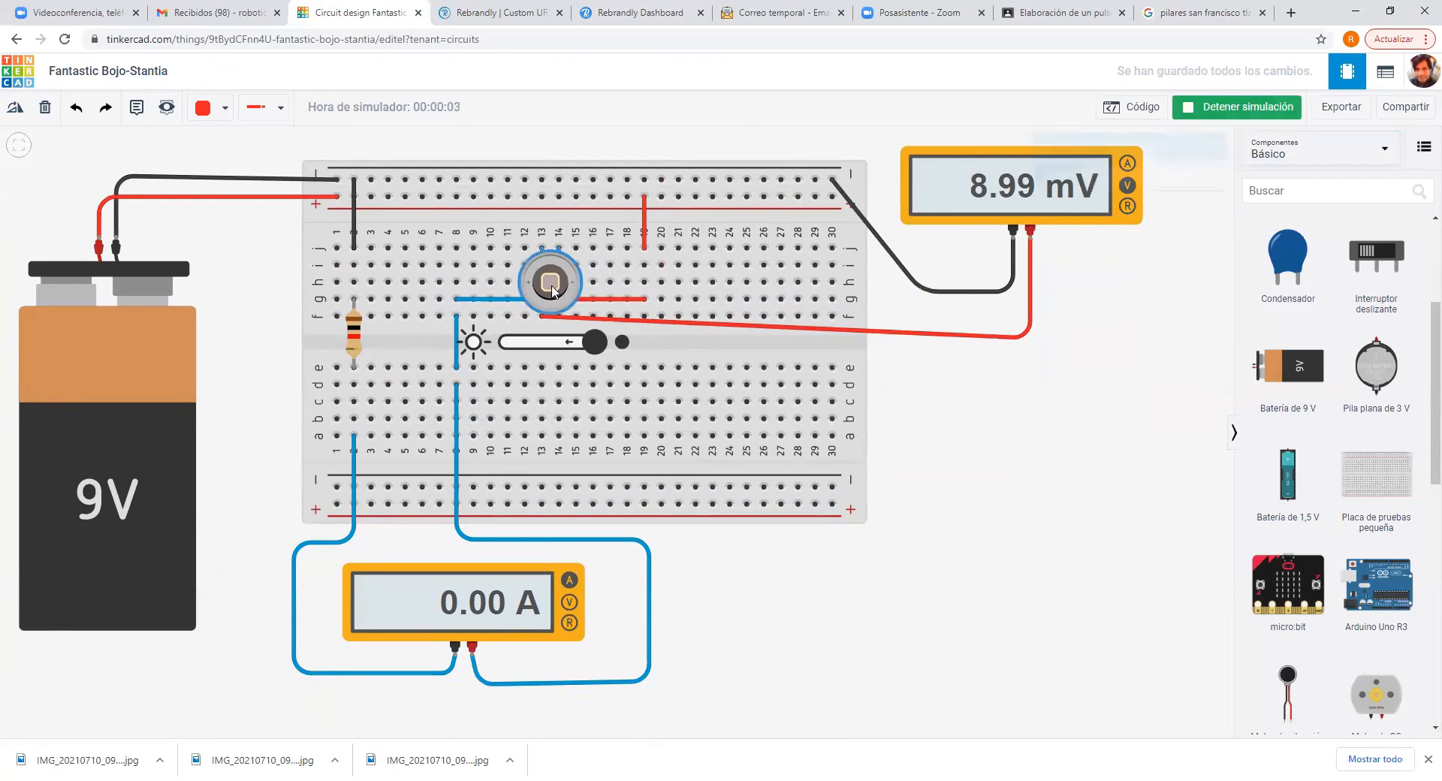
left_click_drag(590, 344, 530, 344)
left_click(958, 458)
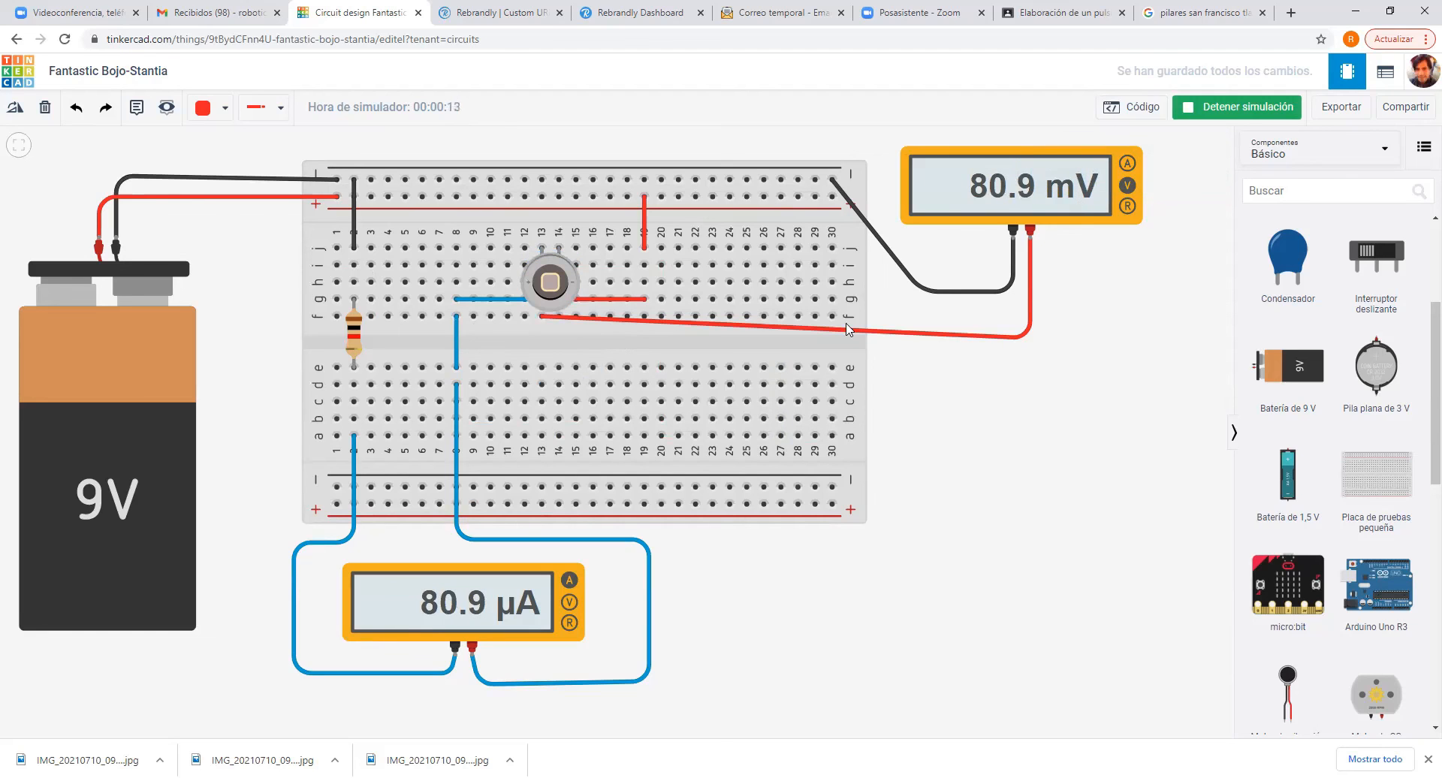
Lower the photodiode's light to minimum, raise it partway again to compare the readings, and stop the simulation.
left_click(559, 297)
left_click_drag(535, 344, 596, 344)
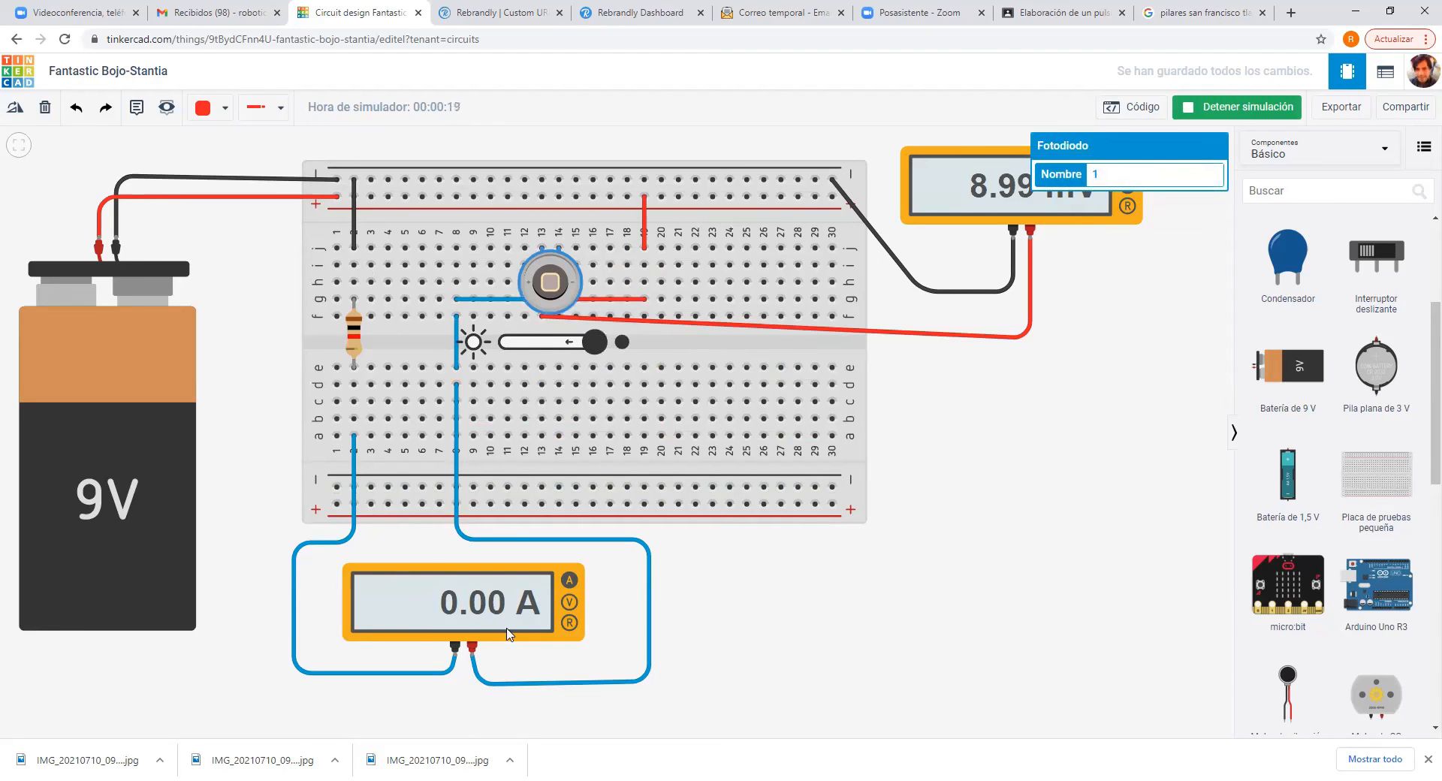
left_click_drag(595, 342, 555, 344)
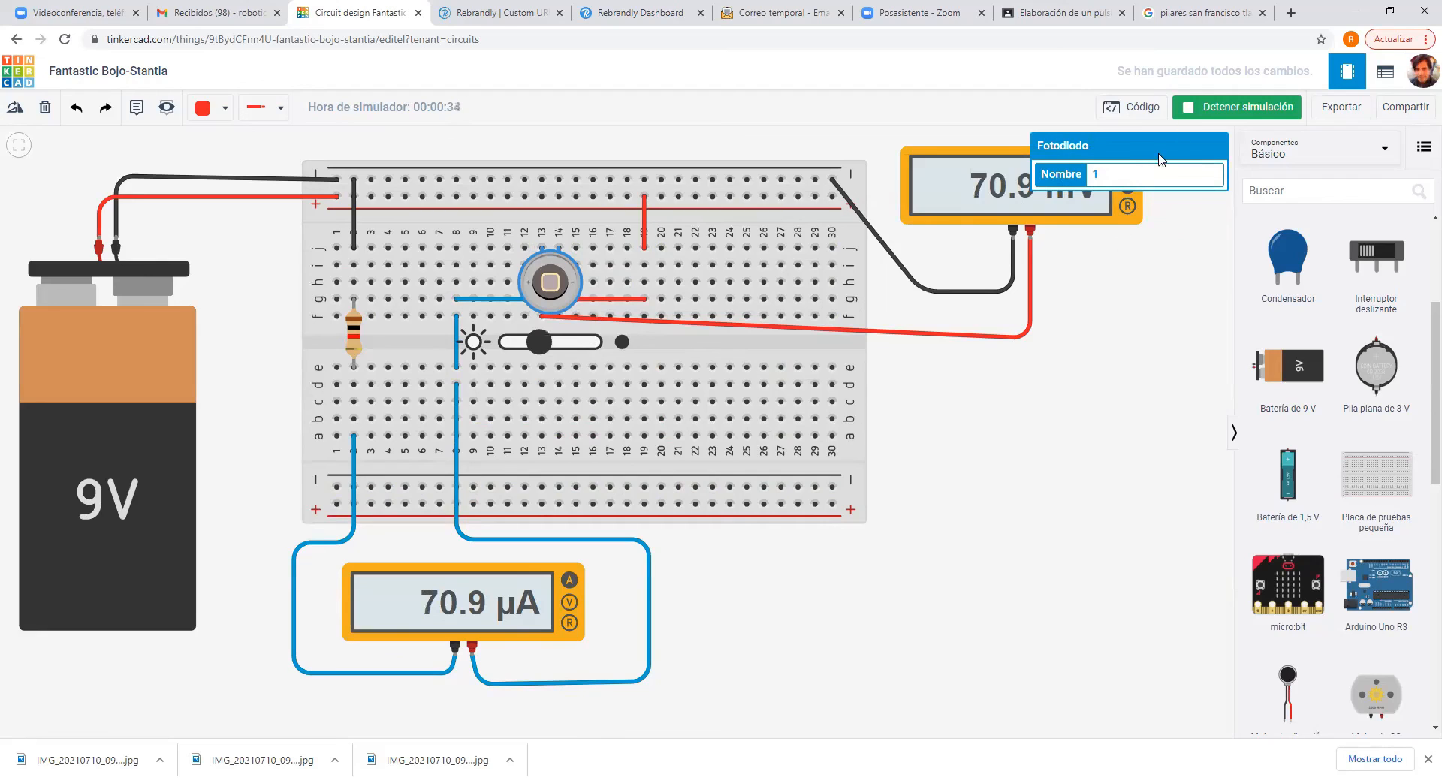
left_click(1116, 308)
left_click(1184, 114)
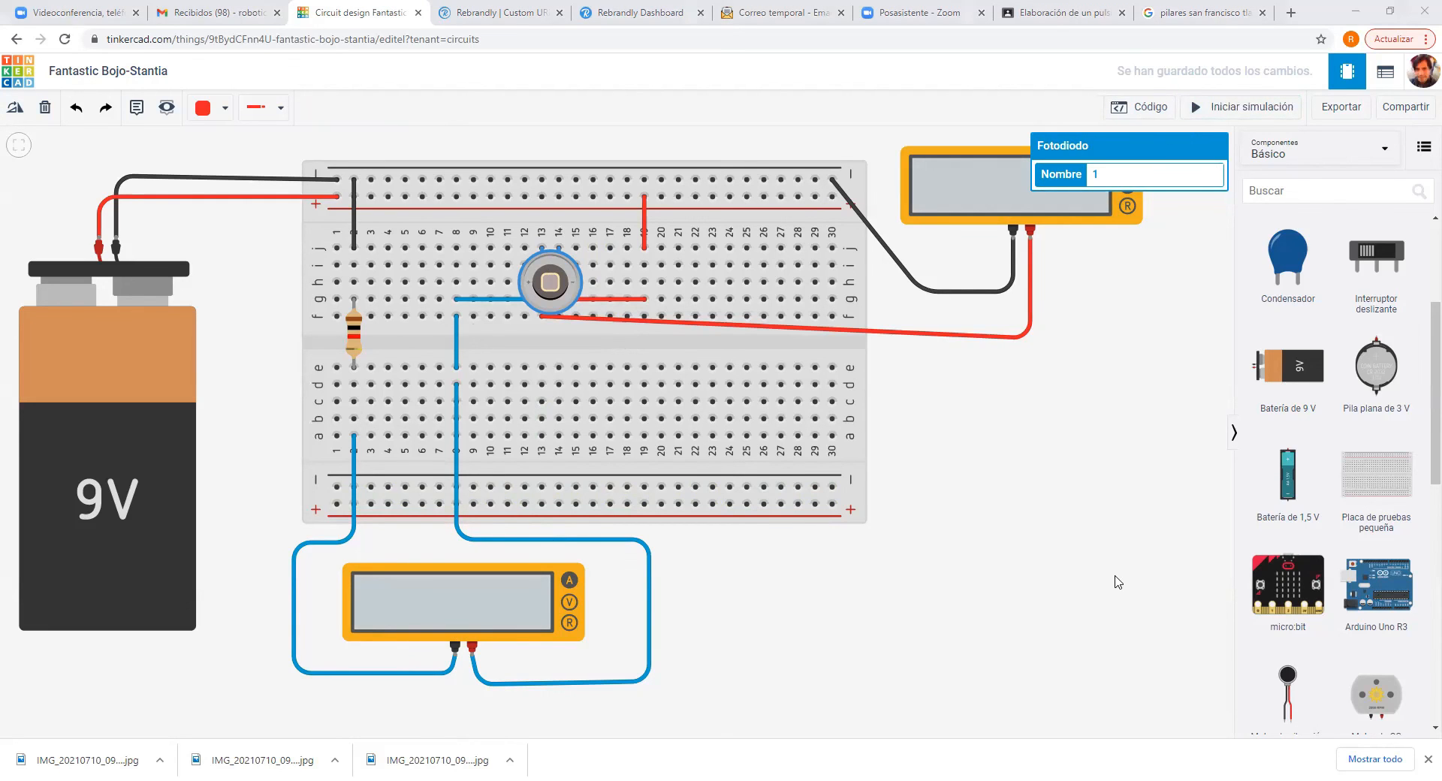
Return to Microsoft Whiteboard and write "iD =" in blue below the reverse-biased circuit.
key("alt+Tab")
left_click_drag(347, 312, 351, 342)
left_click_drag(359, 331, 367, 347)
left_click_drag(387, 331, 407, 320)
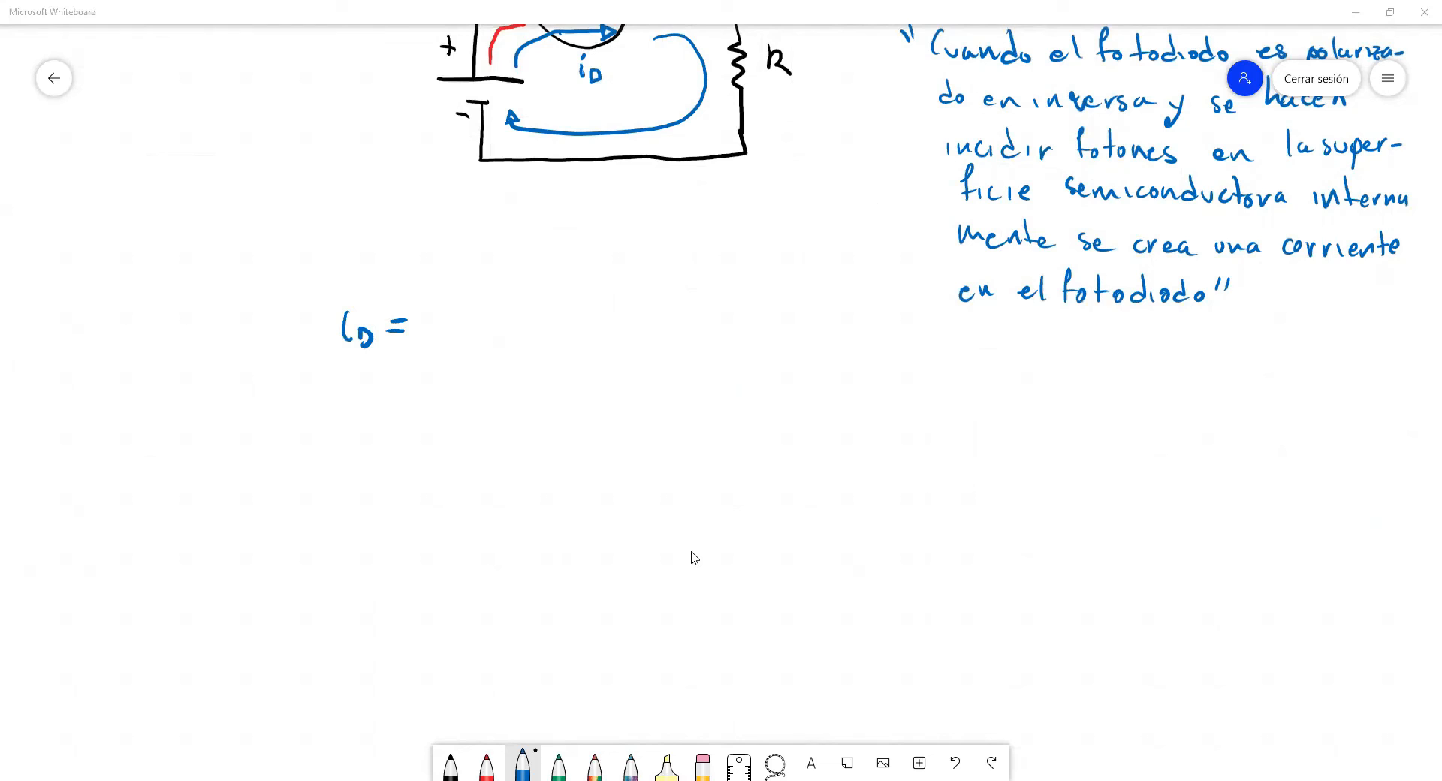
Switch to the Tinkercad circuit, simulate it with the photodiode at maximum light to read the current, and stop the simulation.
key("alt+Tab")
left_click(1214, 107)
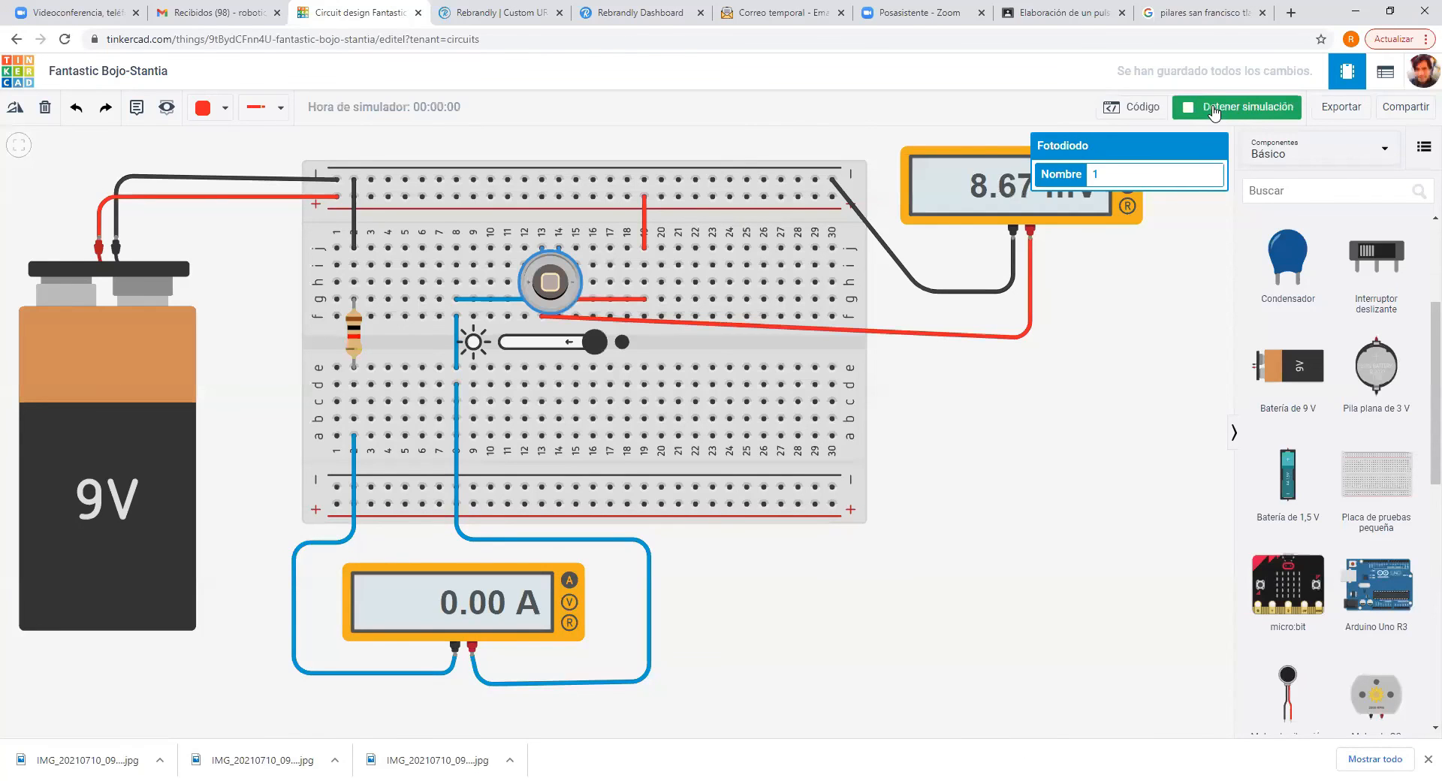
left_click_drag(595, 341, 505, 341)
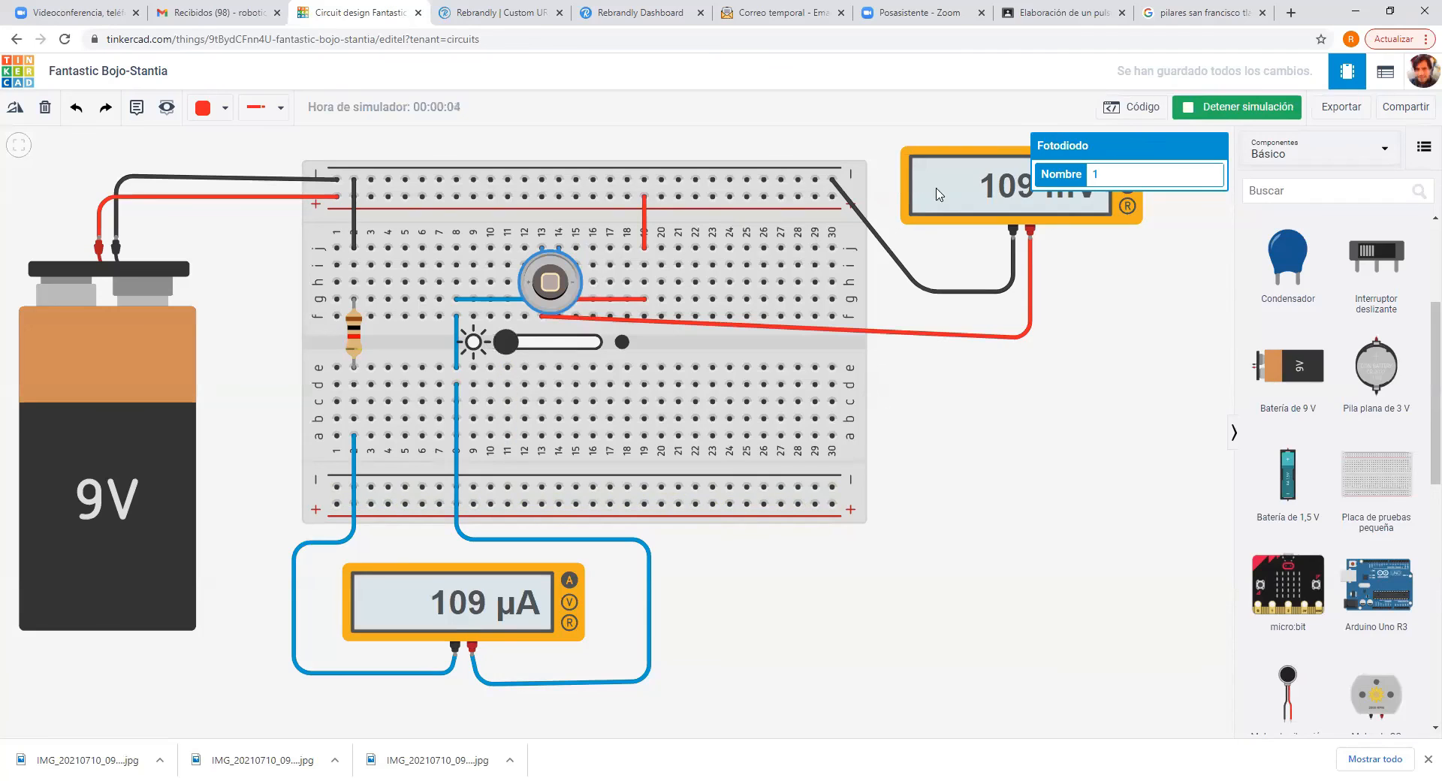
left_click(1212, 109)
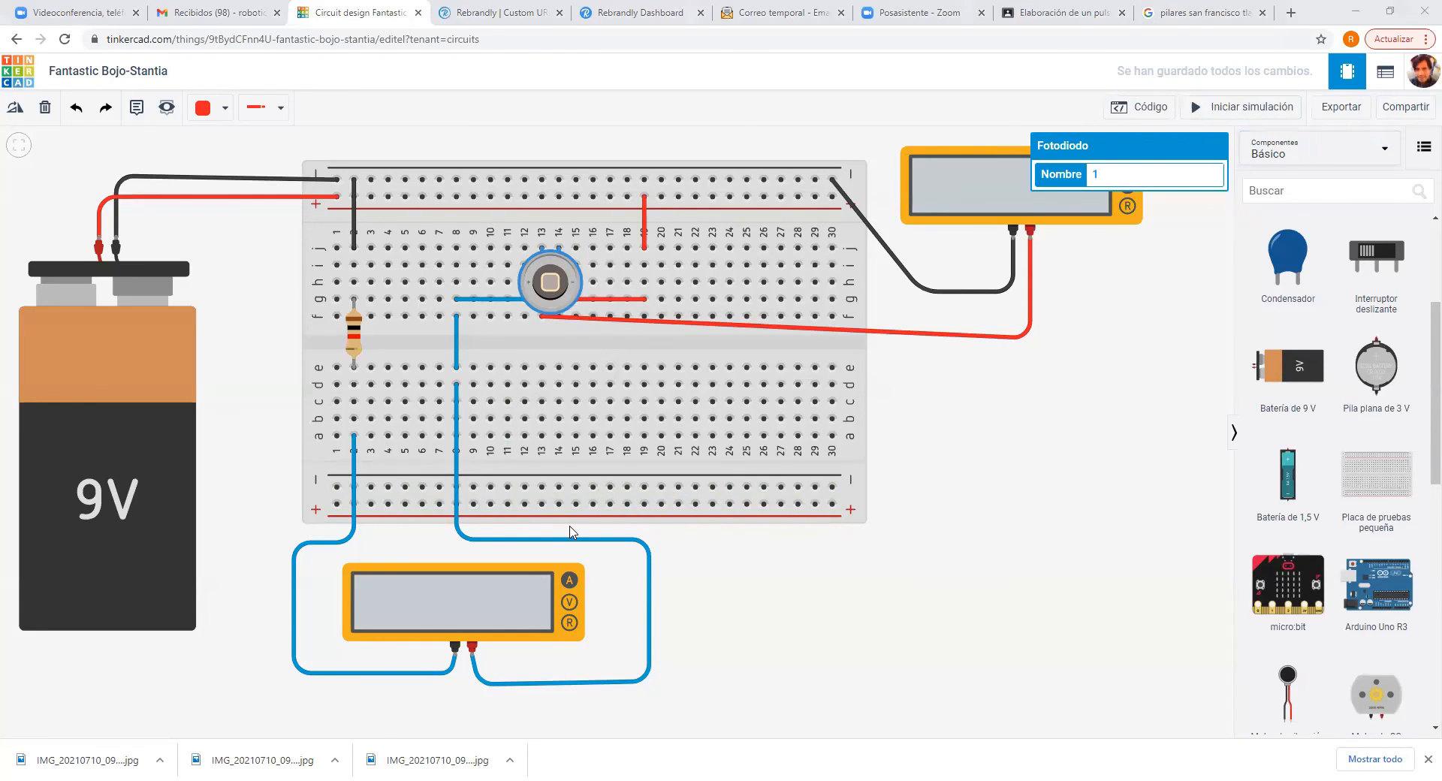
Return to Microsoft Whiteboard and complete the current equation with "109 µA = 109×10⁻⁶ A" in blue.
key("alt+Tab")
left_click_drag(432, 305, 436, 331)
mouse_move(453, 310)
left_mouse_down()
mouse_move(449, 322)
mouse_move(455, 310)
left_mouse_up()
mouse_move(481, 306)
left_mouse_down()
mouse_move(476, 327)
mouse_move(514, 328)
left_mouse_up()
mouse_move(524, 326)
left_mouse_down()
mouse_move(535, 308)
mouse_move(543, 331)
left_mouse_up()
left_click_drag(528, 322, 540, 321)
left_click_drag(560, 319, 571, 319)
left_click_drag(560, 325, 610, 328)
mouse_move(629, 308)
left_mouse_down()
mouse_move(624, 324)
mouse_move(635, 308)
left_mouse_up()
mouse_move(649, 304)
left_mouse_down()
mouse_move(647, 326)
mouse_move(672, 325)
left_mouse_up()
mouse_move(675, 306)
left_mouse_down()
mouse_move(664, 326)
mouse_move(690, 324)
left_mouse_up()
left_click_drag(706, 310, 758, 315)
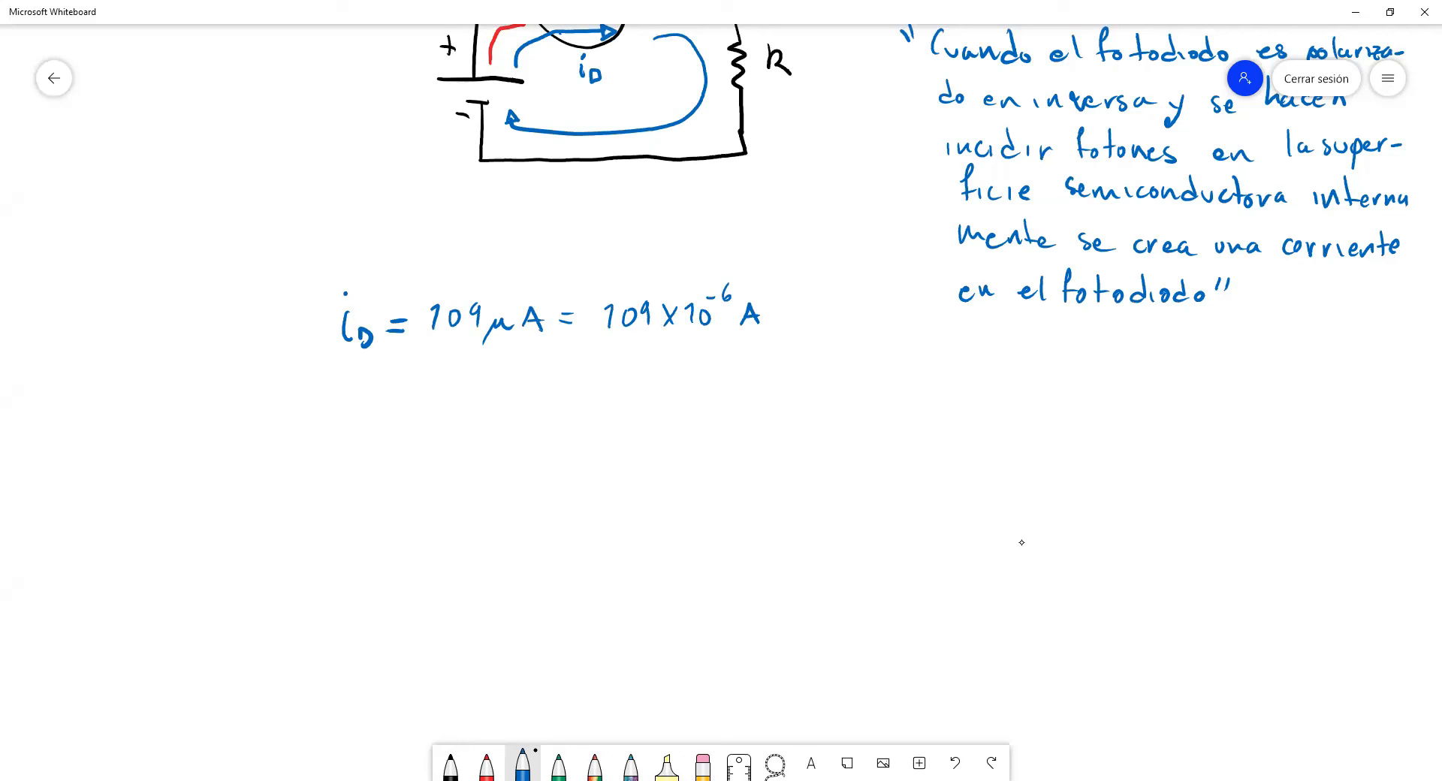
Write "R = 1kΩ" beneath the current equation and the Ohm's law formula "v = iR" beside it.
mouse_move(346, 382)
left_mouse_down()
mouse_move(344, 410)
mouse_move(417, 406)
left_mouse_up()
left_click(384, 402)
mouse_move(433, 383)
left_mouse_down()
mouse_move(431, 405)
mouse_move(472, 386)
mouse_move(489, 401)
left_mouse_up()
left_click(500, 400)
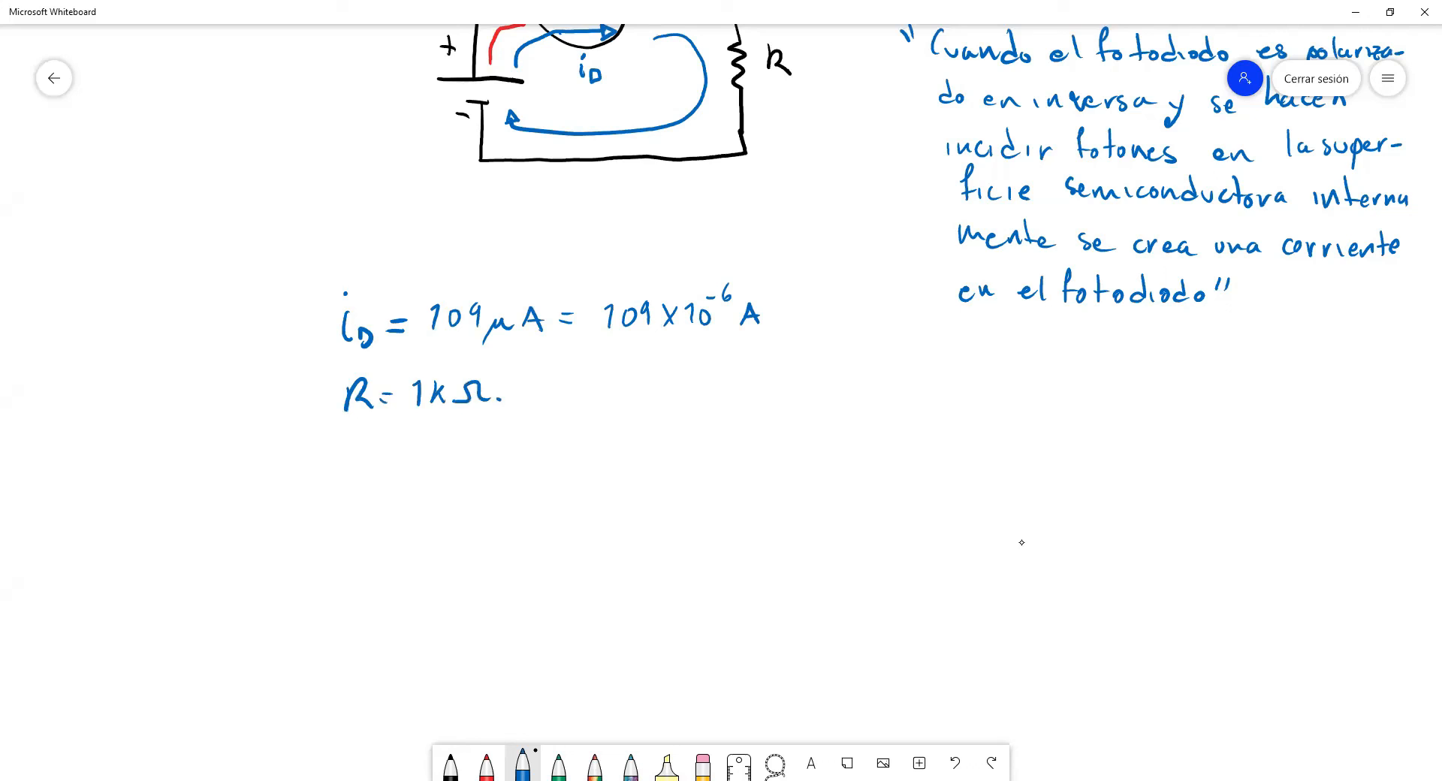
left_click_drag(739, 392, 791, 411)
left_click_drag(774, 406, 864, 410)
left_click(820, 388)
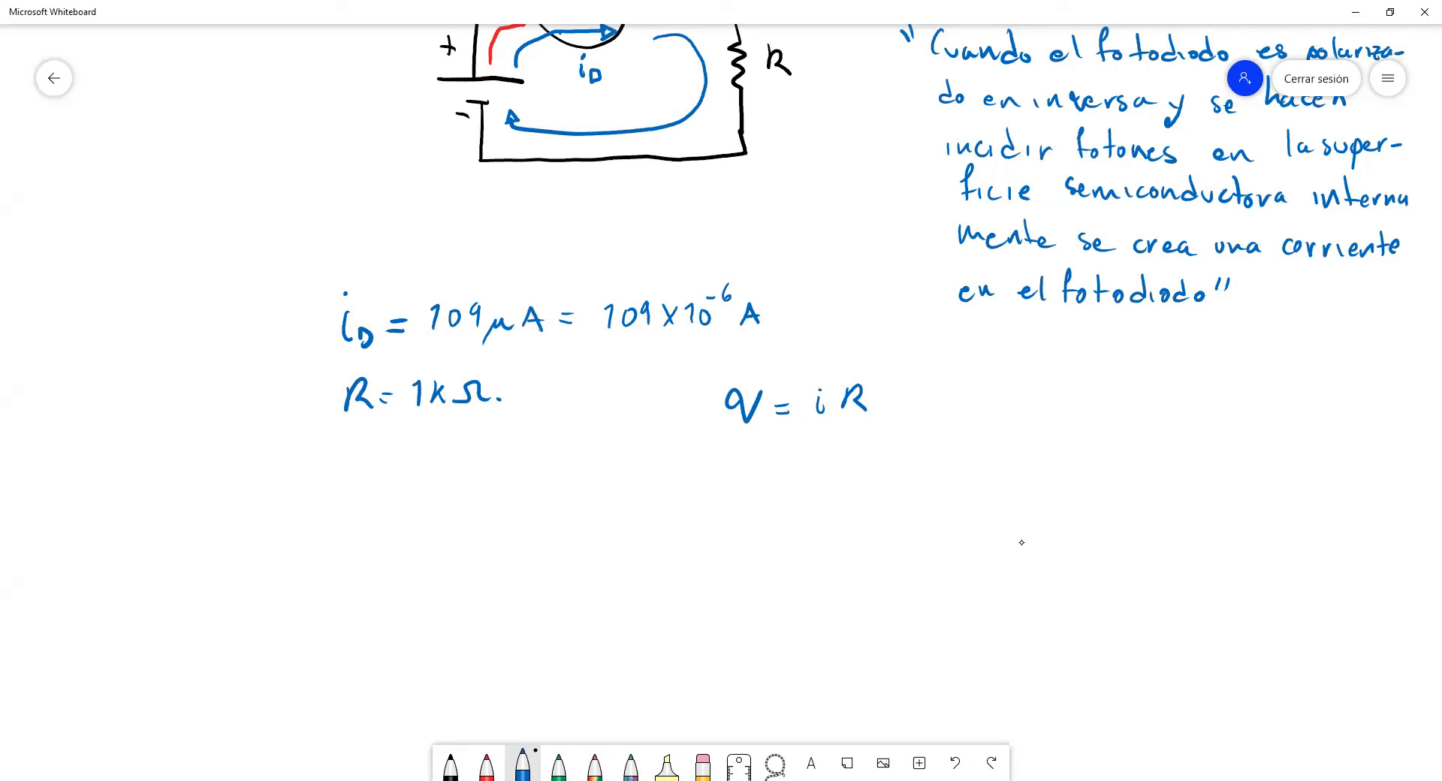
Draw arrows pointing to i and R and substitute their values, writing "= (109×10⁻⁶ A)(1000 Ω)" after the formula.
left_click_drag(843, 338, 827, 368)
mouse_move(892, 335)
left_mouse_down()
mouse_move(856, 367)
mouse_move(921, 399)
left_mouse_up()
mouse_move(906, 395)
left_mouse_down()
mouse_move(980, 383)
mouse_move(1024, 397)
left_mouse_up()
mouse_move(1024, 380)
left_mouse_down()
mouse_move(1012, 397)
mouse_move(1036, 398)
left_mouse_up()
left_click_drag(1048, 381, 1057, 373)
left_click_drag(1069, 364, 1094, 397)
left_click_drag(1080, 389, 1090, 389)
left_click_drag(952, 366, 944, 405)
mouse_move(1112, 360)
left_mouse_down()
mouse_move(1113, 402)
mouse_move(1193, 374)
left_mouse_up()
left_click_drag(1211, 374, 1211, 375)
left_click_drag(1229, 392, 1269, 398)
Rewrite the product below as the fraction 109(1000) over 1000000 and strike out three zeros in the numerator and denominator.
left_click_drag(918, 460, 931, 459)
mouse_move(919, 454)
left_mouse_down()
mouse_move(989, 460)
mouse_move(1011, 445)
left_mouse_up()
mouse_move(1029, 442)
left_mouse_down()
mouse_move(1024, 458)
mouse_move(1073, 466)
left_mouse_up()
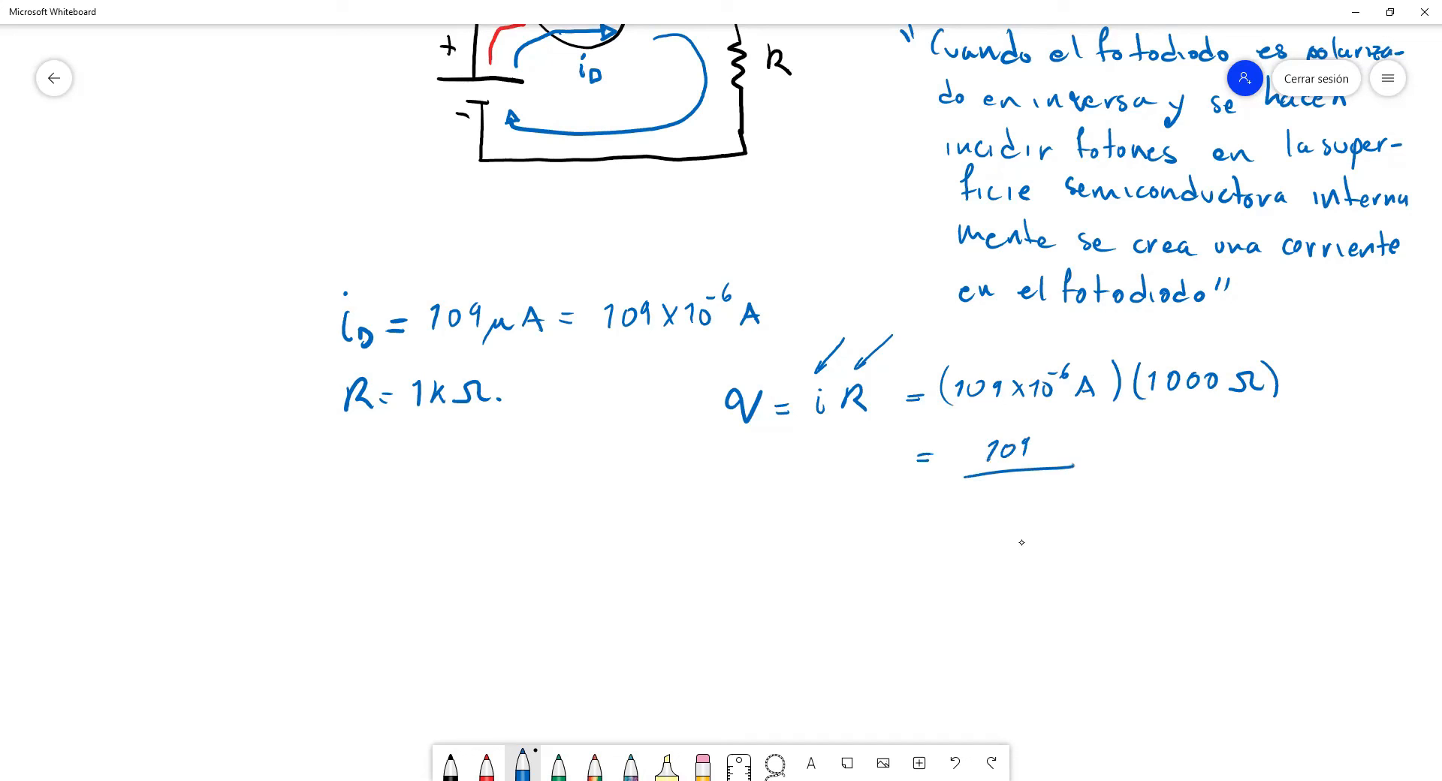
mouse_move(970, 493)
left_mouse_down()
mouse_move(974, 510)
mouse_move(989, 492)
left_mouse_up()
left_click_drag(1007, 494, 1078, 489)
mouse_move(1055, 439)
left_mouse_down()
mouse_move(1050, 458)
mouse_move(1067, 456)
left_mouse_up()
left_click_drag(1079, 445, 1103, 444)
mouse_move(1114, 431)
left_mouse_down()
mouse_move(1117, 458)
mouse_move(1098, 461)
mouse_move(1123, 455)
mouse_move(1090, 465)
mouse_move(1064, 516)
left_mouse_up()
mouse_move(1108, 422)
left_mouse_down()
mouse_move(1044, 520)
mouse_move(1070, 463)
mouse_move(1027, 515)
left_mouse_up()
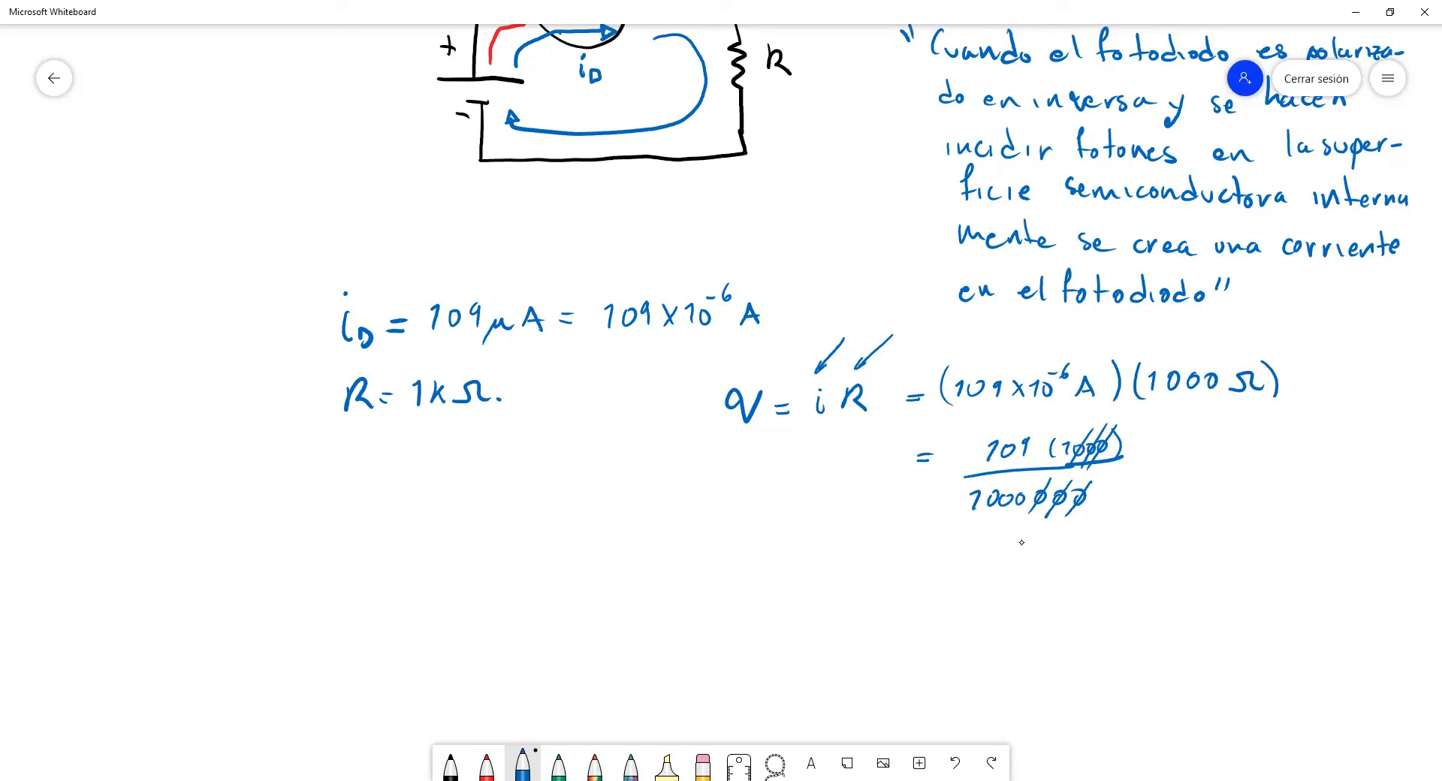
left_click_drag(1027, 435, 1018, 445)
Write the result "≈ 0.109 Volts." after the fraction.
key("alt+Tab")
left_click_drag(1143, 459, 1161, 453)
mouse_move(1143, 450)
left_mouse_down()
mouse_move(1194, 439)
mouse_move(1249, 457)
mouse_move(1293, 442)
mouse_move(1299, 454)
left_mouse_up()
left_click_drag(1318, 438, 1331, 458)
mouse_move(1324, 451)
left_mouse_down()
mouse_move(1340, 447)
mouse_move(1343, 466)
left_mouse_up()
left_click_drag(1365, 459, 1365, 461)
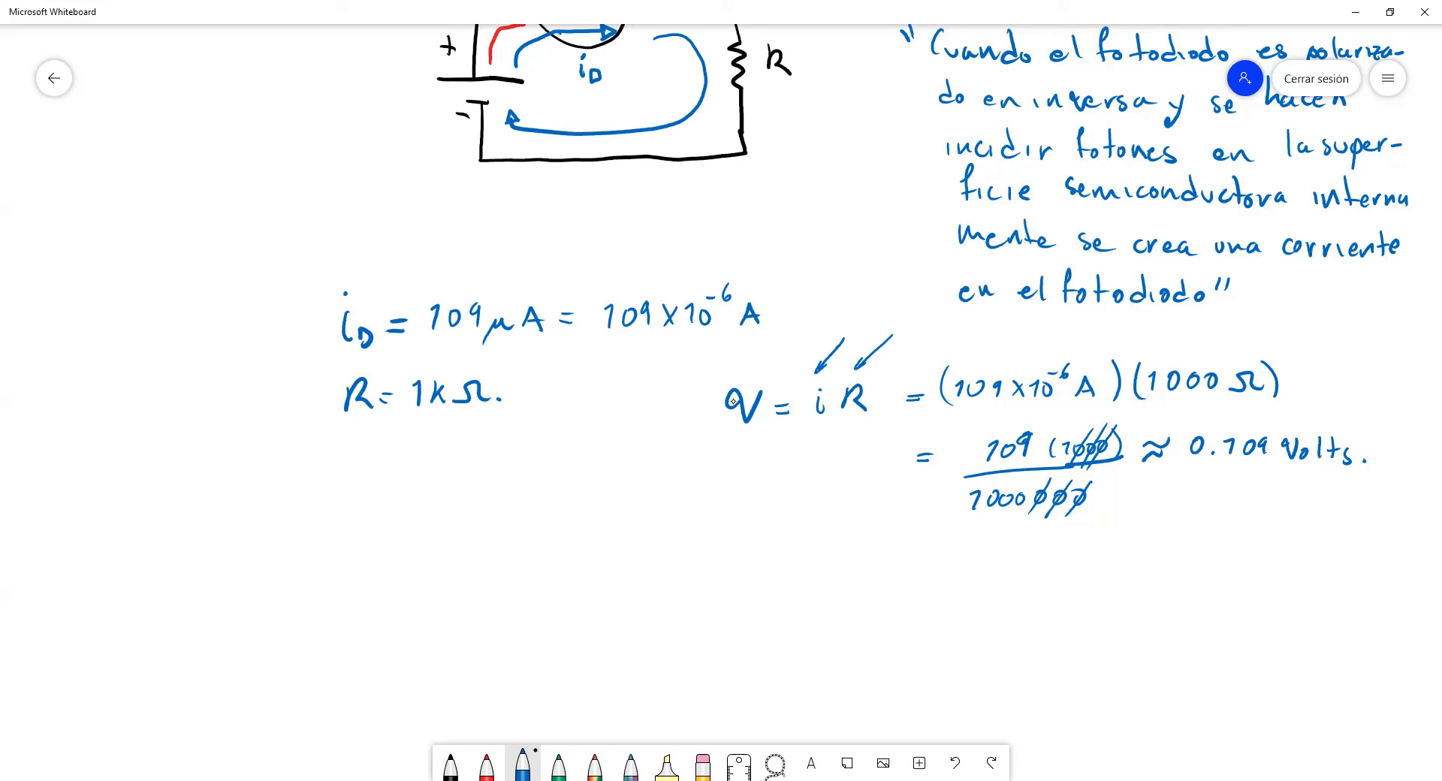
Switch to the Tinkercad circuit and simulate it with the photodiode at maximum light to check the voltmeter against the calculation.
key("alt+Tab")
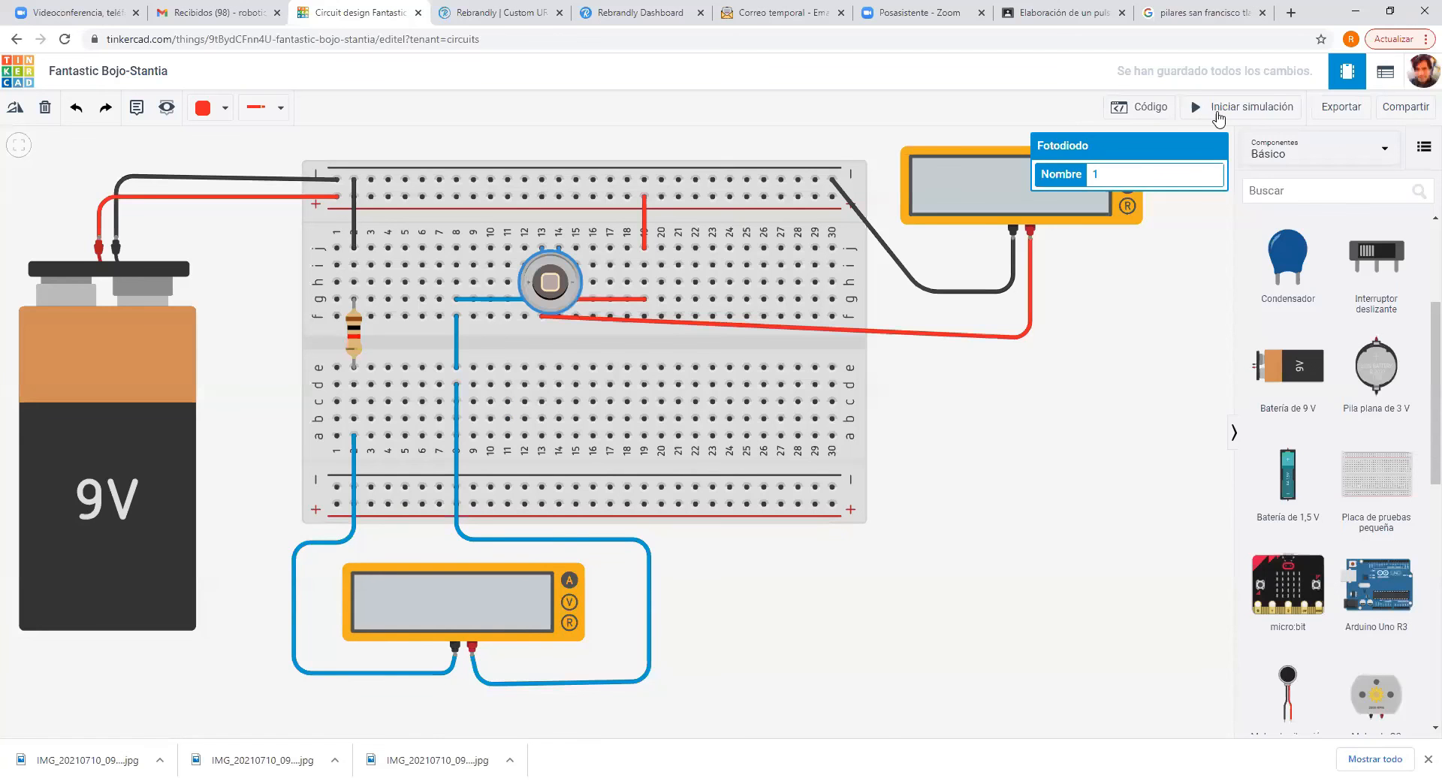
left_click(1216, 111)
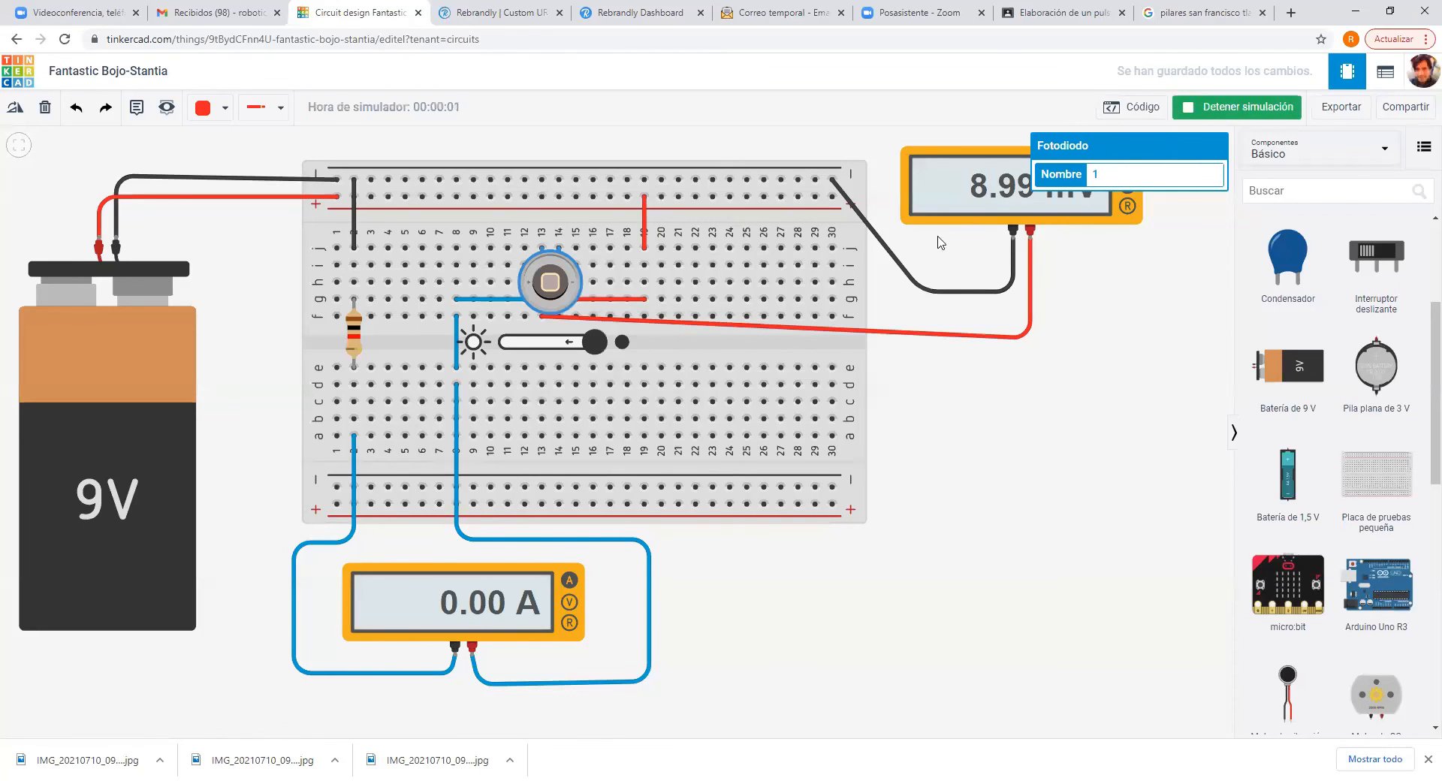
left_click_drag(546, 347, 506, 342)
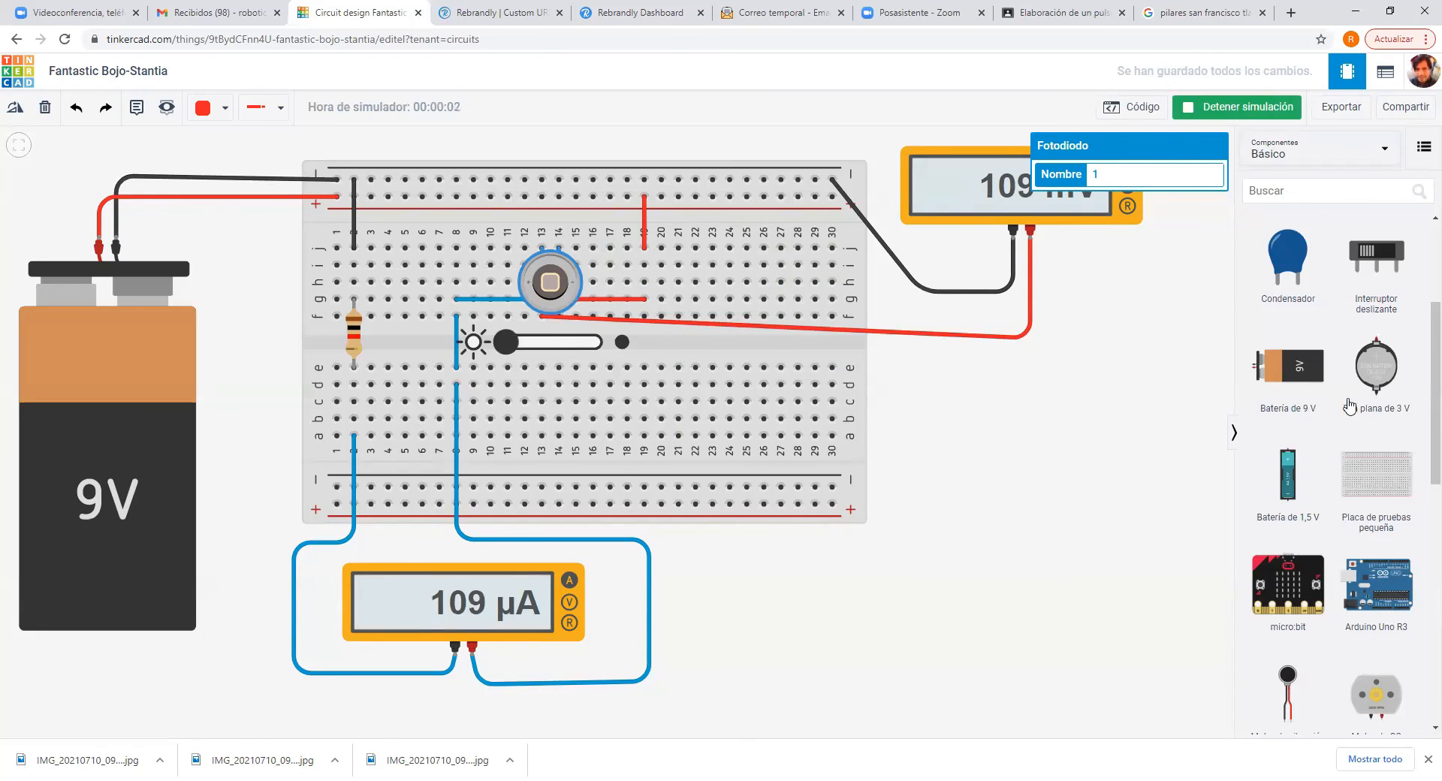
left_click(1151, 353)
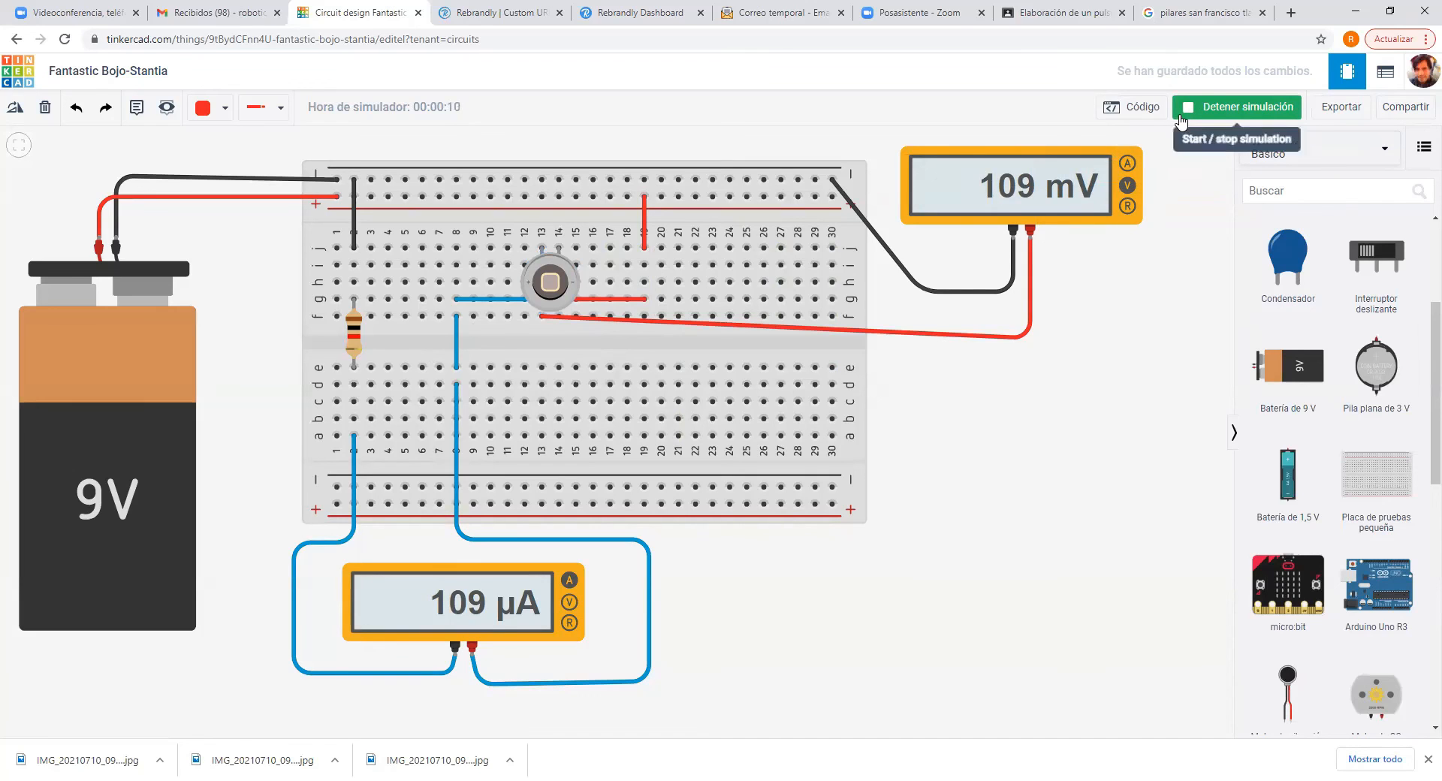
left_click(1138, 106)
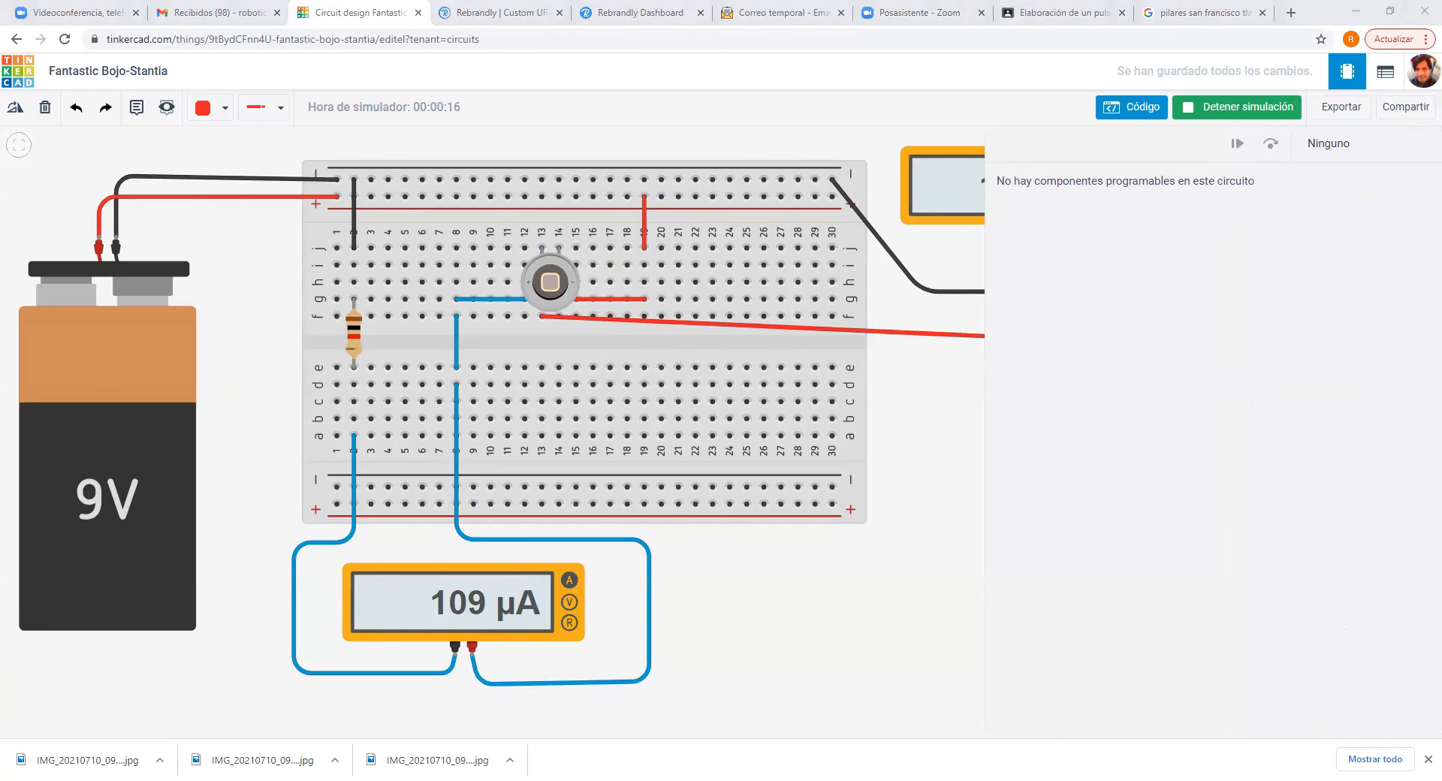
Return to Microsoft Whiteboard and write the line "Se puede tener voltaje y no tener" in blue below the calculations.
key("alt+Tab")
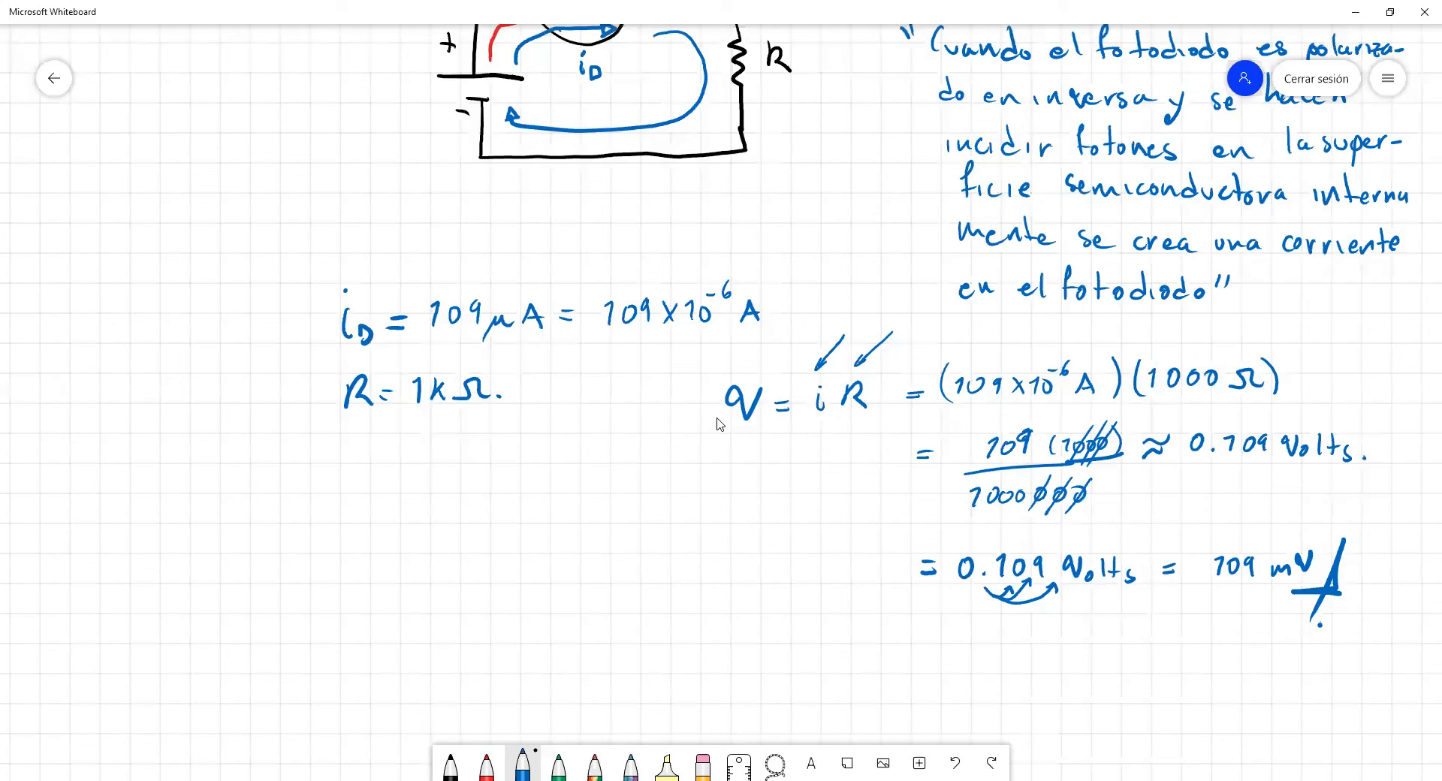
scroll(898, 676, "down", 6)
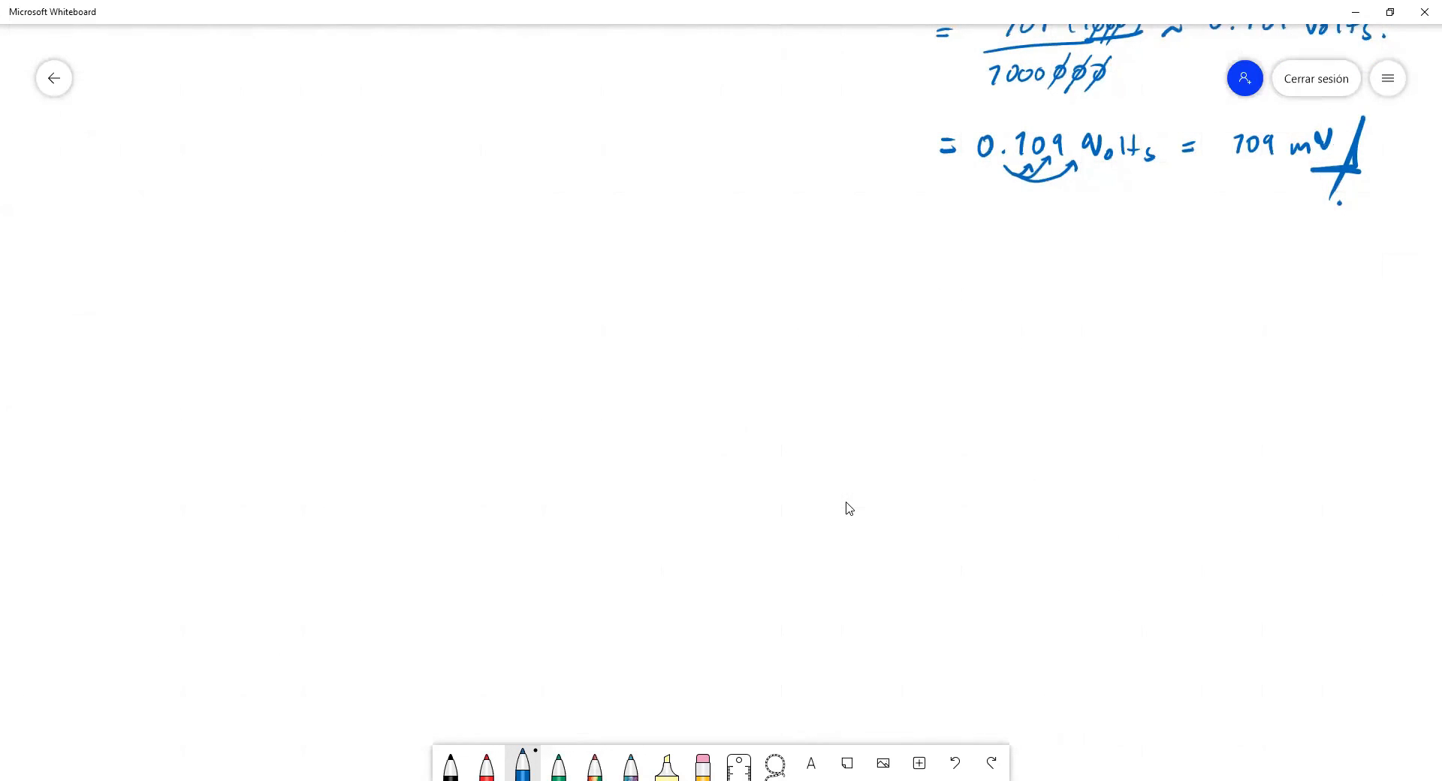
left_click_drag(124, 159, 127, 173)
mouse_move(130, 156)
left_mouse_down()
mouse_move(175, 173)
mouse_move(169, 188)
left_mouse_up()
left_click_drag(184, 179, 208, 184)
left_click_drag(224, 175, 227, 188)
left_click_drag(236, 178, 266, 184)
left_click_drag(276, 177, 336, 187)
left_click_drag(328, 176, 359, 185)
left_click_drag(360, 178, 375, 185)
left_click_drag(378, 180, 473, 188)
mouse_move(486, 157)
left_mouse_down()
mouse_move(484, 190)
mouse_move(507, 188)
left_mouse_up()
left_click_drag(519, 177, 513, 206)
mouse_move(535, 182)
left_mouse_down()
mouse_move(616, 206)
mouse_move(637, 188)
left_mouse_up()
left_click_drag(657, 188, 692, 182)
left_click_drag(713, 161, 717, 194)
left_click_drag(707, 178, 723, 177)
left_click_drag(727, 184, 751, 187)
left_click_drag(753, 186, 784, 179)
Finish the quoted sentence on a second line with "corriente eléctrica" and closing quotation marks.
left_click_drag(204, 235, 211, 235)
left_click_drag(235, 230, 264, 227)
left_click_drag(268, 227, 324, 238)
left_click(351, 235)
mouse_move(331, 211)
left_mouse_down()
mouse_move(333, 241)
mouse_move(360, 239)
left_mouse_up()
left_click_drag(379, 236, 398, 241)
left_click_drag(408, 236, 419, 219)
left_click_drag(439, 232, 440, 241)
mouse_move(449, 211)
left_mouse_down()
mouse_move(448, 229)
mouse_move(480, 246)
left_mouse_up()
left_click_drag(494, 236, 490, 246)
left_click_drag(510, 236, 525, 238)
left_click_drag(531, 224, 533, 235)
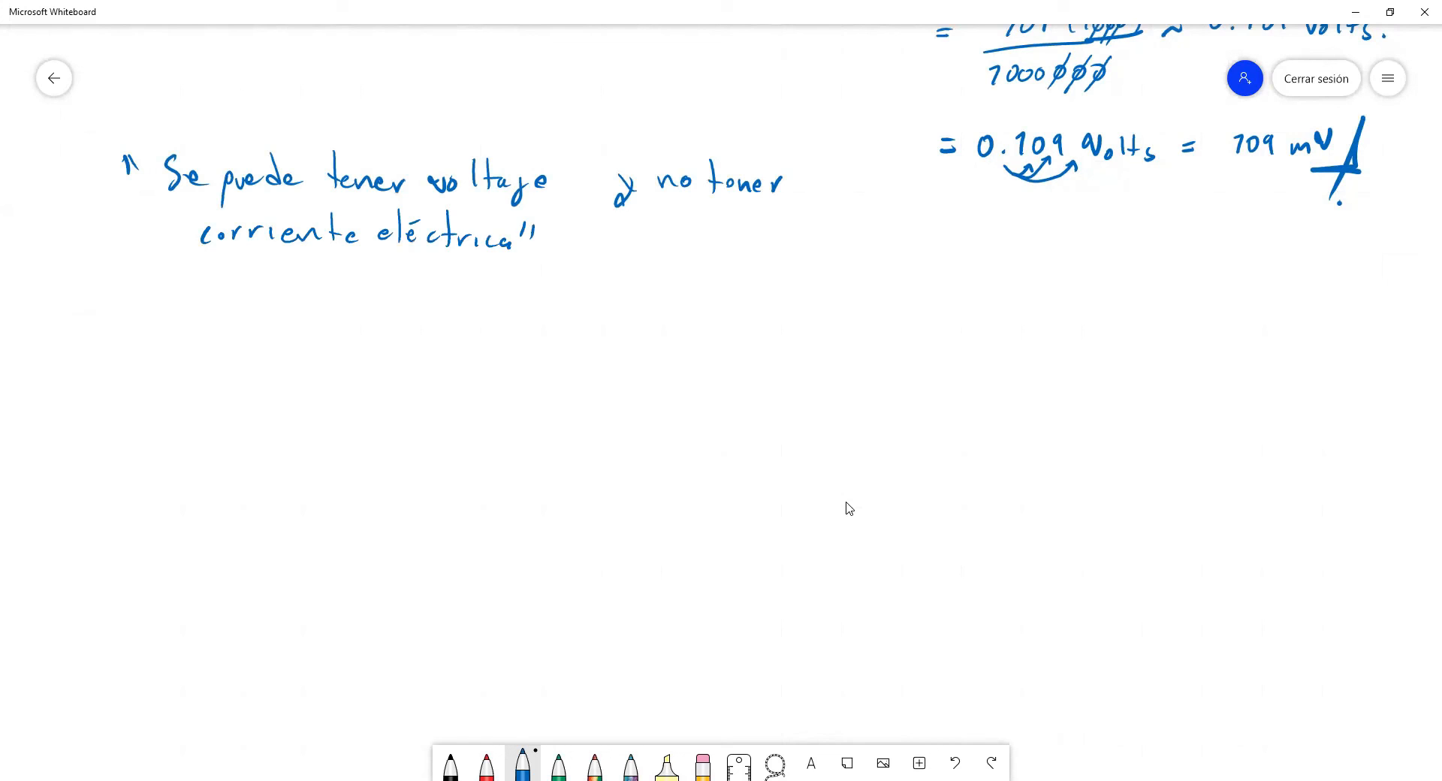
Draw a battery labelled 9V beneath the sentence, with a voltmeter marked 9V wired across its terminals.
mouse_move(235, 377)
left_mouse_down()
mouse_move(224, 518)
mouse_move(349, 524)
mouse_move(358, 385)
mouse_move(235, 377)
mouse_move(278, 356)
mouse_move(335, 368)
mouse_move(395, 337)
left_mouse_up()
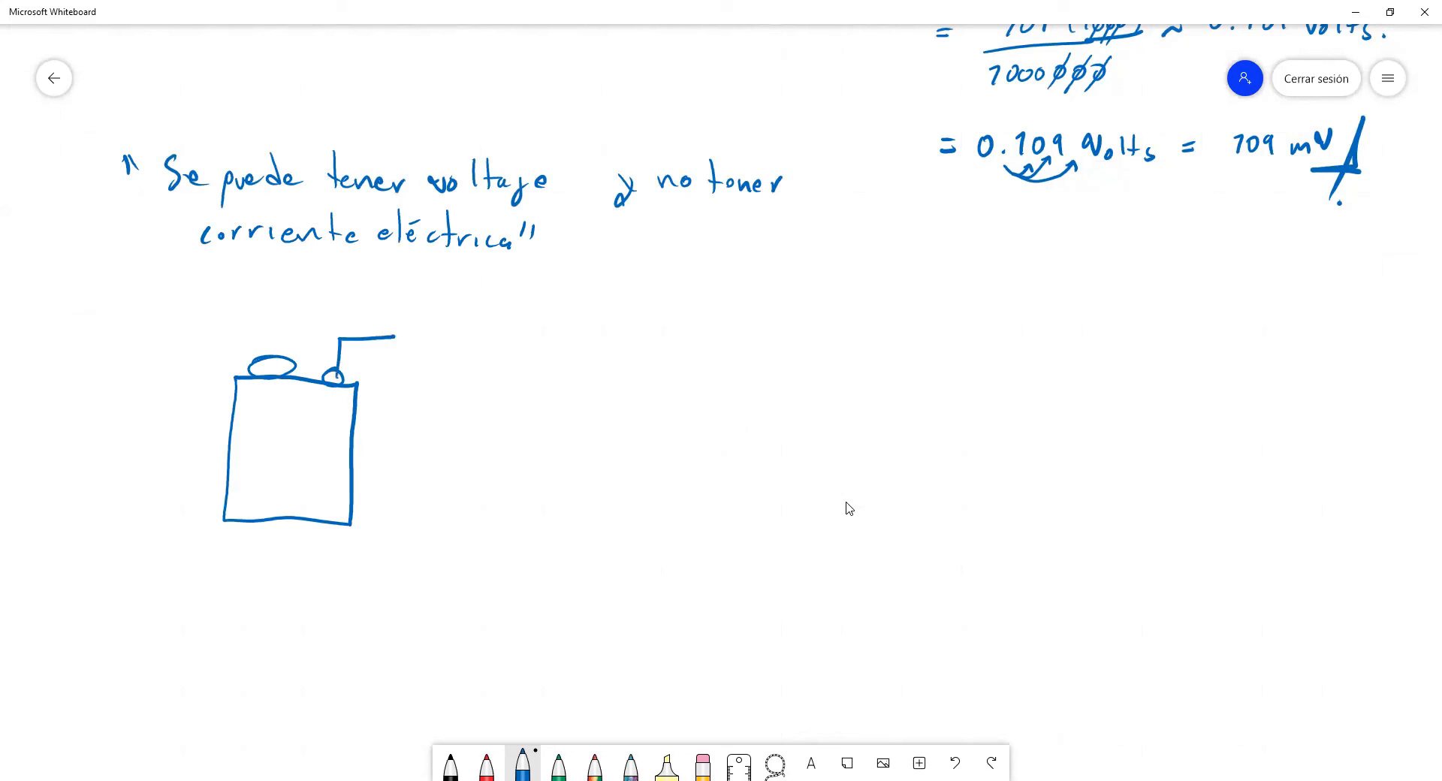
mouse_move(273, 356)
left_mouse_down()
mouse_move(223, 327)
mouse_move(295, 270)
mouse_move(394, 336)
left_mouse_up()
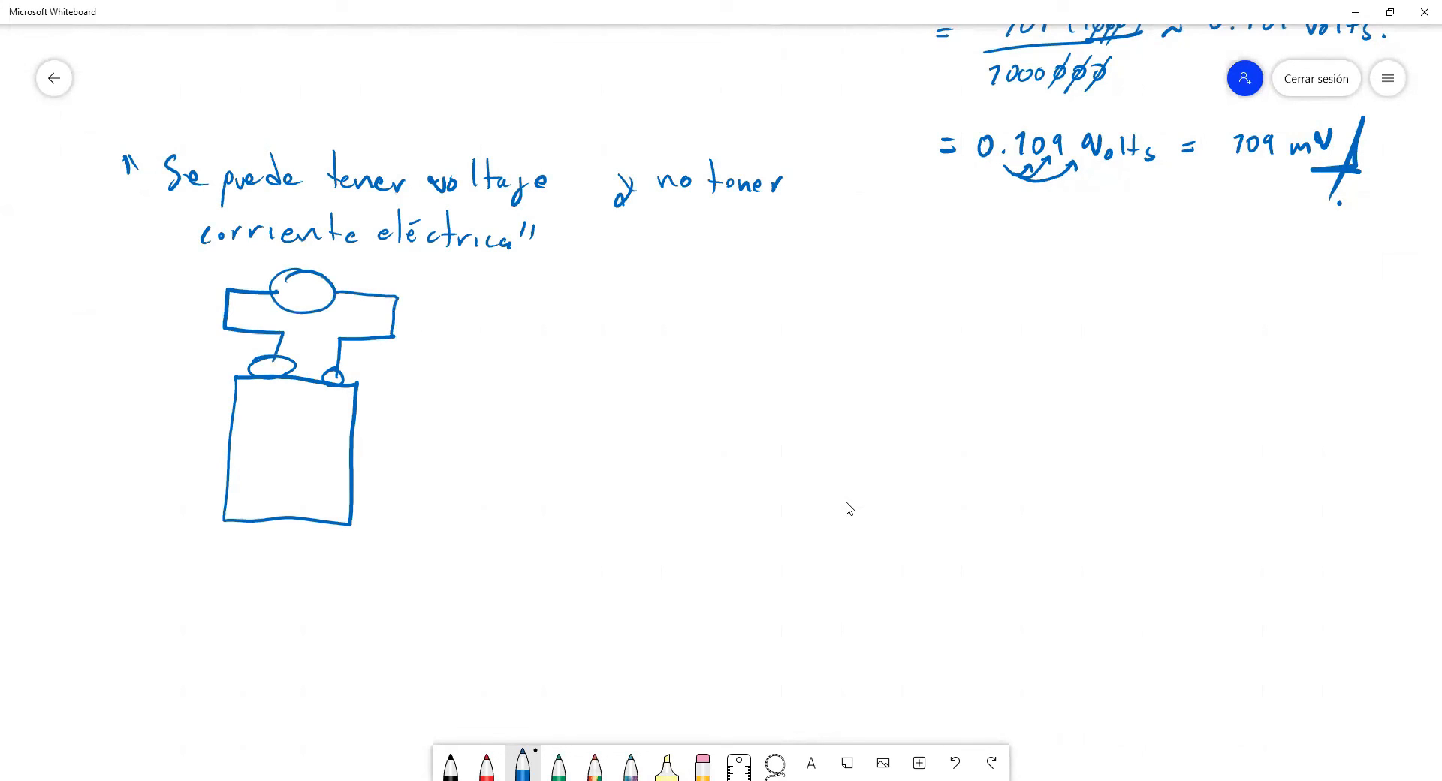
left_click_drag(297, 302, 365, 267)
left_click_drag(291, 435, 291, 458)
mouse_move(302, 434)
left_mouse_down()
mouse_move(307, 446)
mouse_move(318, 434)
left_mouse_up()
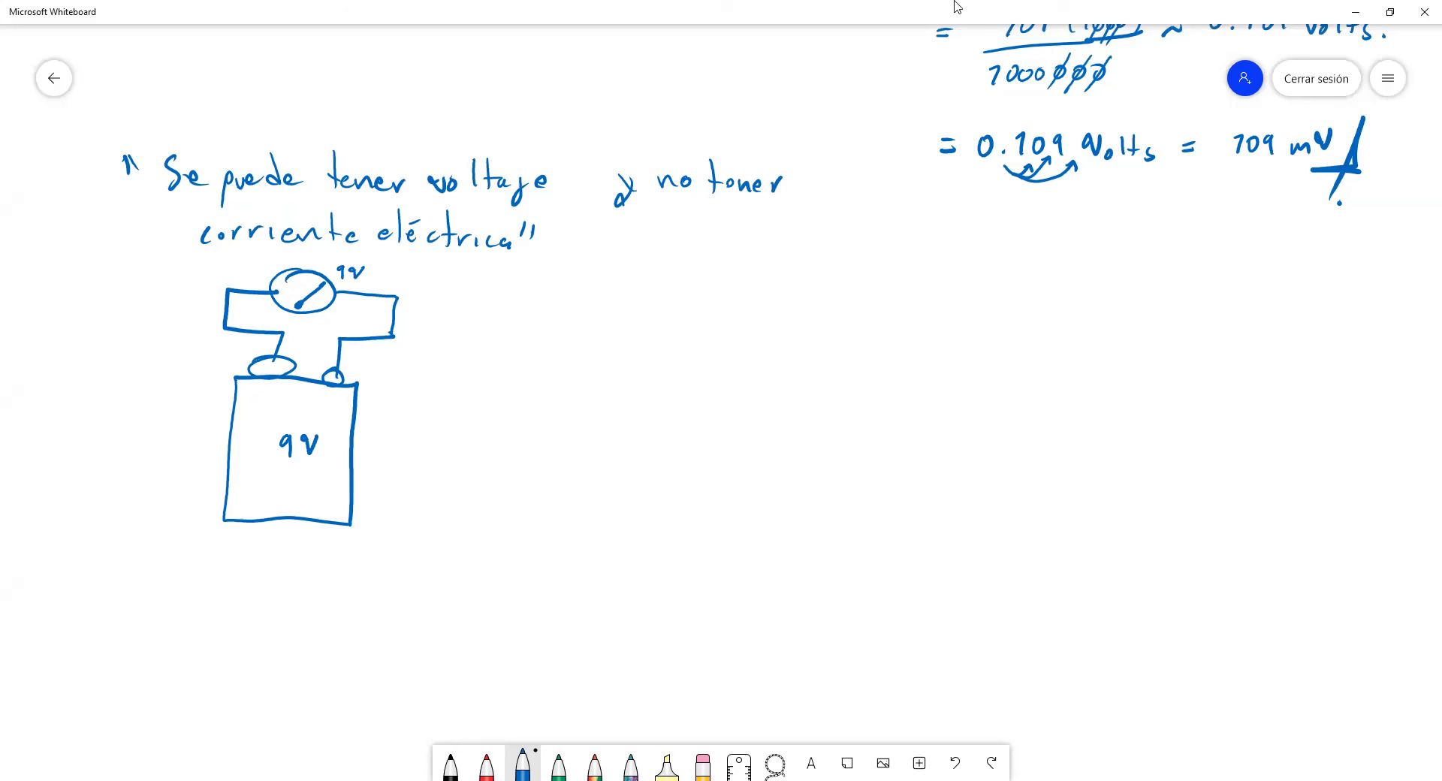
Write the opening quotation mark and "No hay corriente electrica" beside the battery drawing.
mouse_move(592, 315)
left_mouse_down()
mouse_move(671, 311)
mouse_move(740, 345)
left_mouse_up()
left_click_drag(755, 335, 763, 369)
left_click_drag(817, 330, 815, 341)
left_click_drag(822, 334, 847, 330)
left_click_drag(858, 342, 884, 340)
left_click_drag(897, 330, 944, 336)
left_click_drag(937, 325, 1006, 334)
left_click_drag(1024, 299, 1026, 330)
left_click_drag(1036, 324, 1051, 331)
left_click_drag(1068, 320, 1067, 331)
mouse_move(1077, 294)
left_mouse_down()
mouse_move(1081, 330)
mouse_move(1093, 316)
left_mouse_up()
left_click_drag(1096, 331, 1108, 321)
left_click_drag(1116, 320, 1133, 328)
left_click_drag(1160, 321, 1165, 328)
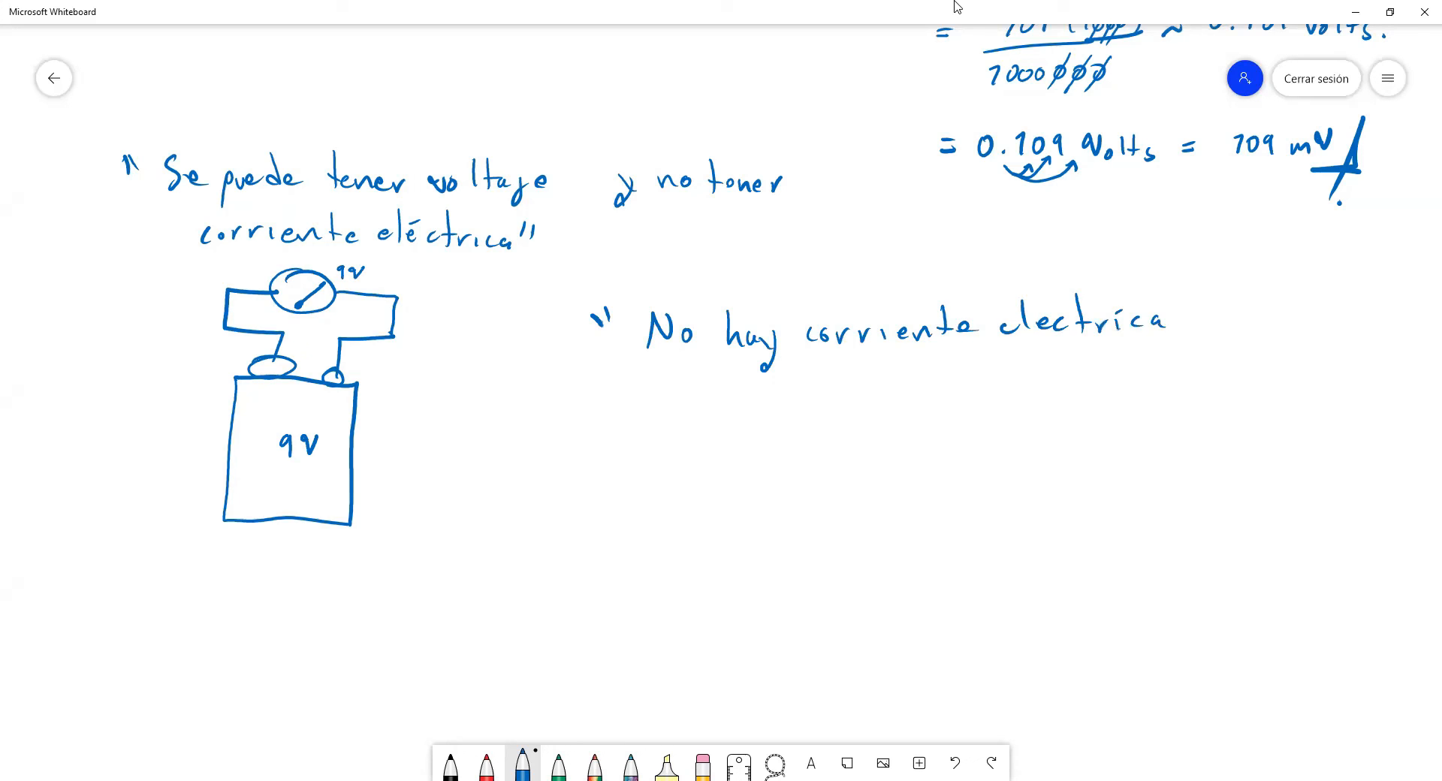
Undo the last strokes and rewrite the end of the line so the word is spelled "eléctrica".
key("ctrl+z")
key("ctrl+z")
left_click_drag(1146, 320, 1140, 330)
left_click_drag(1164, 318, 1166, 331)
Write "si no existe voltaje" on the following line and close the quotation marks.
mouse_move(711, 392)
left_mouse_down()
mouse_move(699, 412)
mouse_move(727, 410)
left_mouse_up()
mouse_move(747, 408)
left_mouse_down()
mouse_move(754, 394)
mouse_move(759, 407)
left_mouse_up()
left_click_drag(774, 391, 834, 405)
left_click_drag(841, 395, 868, 409)
mouse_move(881, 395)
left_mouse_down()
mouse_move(872, 411)
mouse_move(901, 408)
left_mouse_up()
left_click_drag(893, 388, 909, 387)
left_click_drag(919, 399, 990, 405)
mouse_move(1020, 373)
left_mouse_down()
mouse_move(1014, 403)
mouse_move(1034, 406)
left_mouse_up()
mouse_move(1022, 396)
left_mouse_down()
mouse_move(1066, 406)
mouse_move(1066, 432)
left_mouse_up()
left_click_drag(1090, 400, 1117, 376)
left_click_drag(1126, 361, 1123, 379)
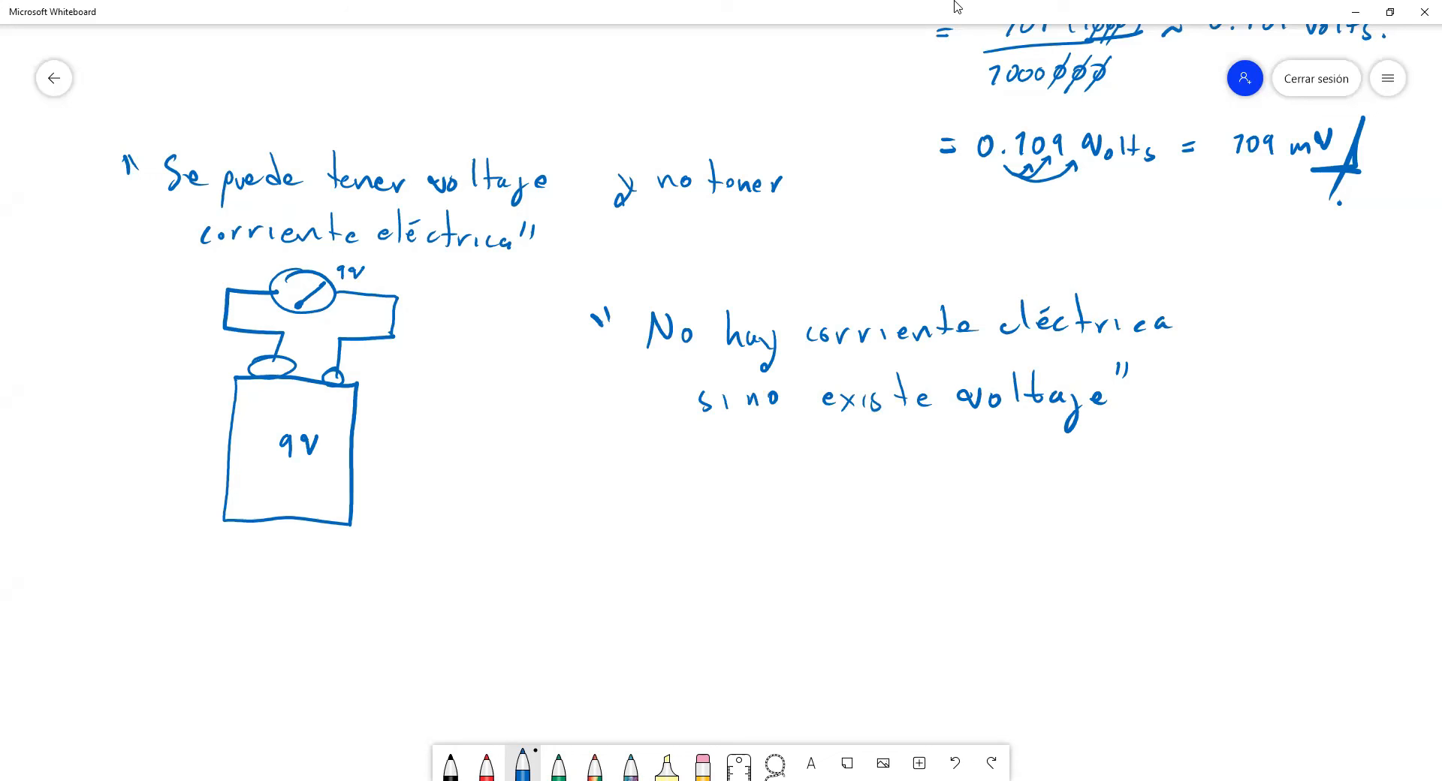
Draw a horizontal cylindrical wire filled with dots below the quote and label it "alambre".
left_click_drag(631, 534, 964, 522)
left_click_drag(638, 572, 976, 555)
mouse_move(755, 605)
left_mouse_down()
mouse_move(743, 619)
mouse_move(883, 609)
mouse_move(880, 622)
left_mouse_up()
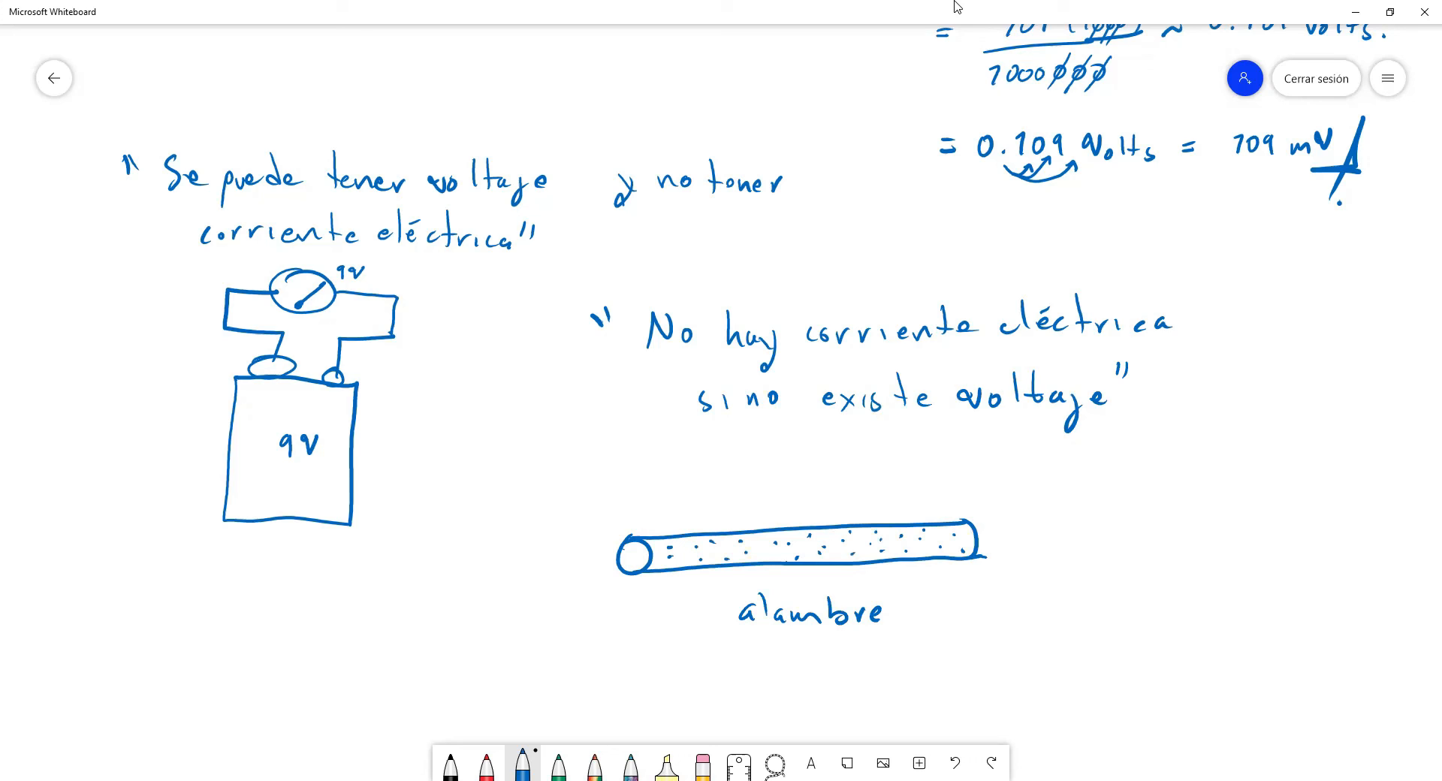
Label the voltages above the wire's two ends as +3v and +1v.
mouse_move(569, 474)
left_mouse_down()
mouse_move(570, 503)
mouse_move(598, 485)
mouse_move(593, 496)
left_mouse_up()
mouse_move(612, 473)
left_mouse_down()
mouse_move(622, 487)
mouse_move(634, 472)
left_mouse_up()
mouse_move(973, 465)
left_mouse_down()
mouse_move(972, 487)
mouse_move(1000, 484)
left_mouse_up()
left_click_drag(1011, 462, 1029, 461)
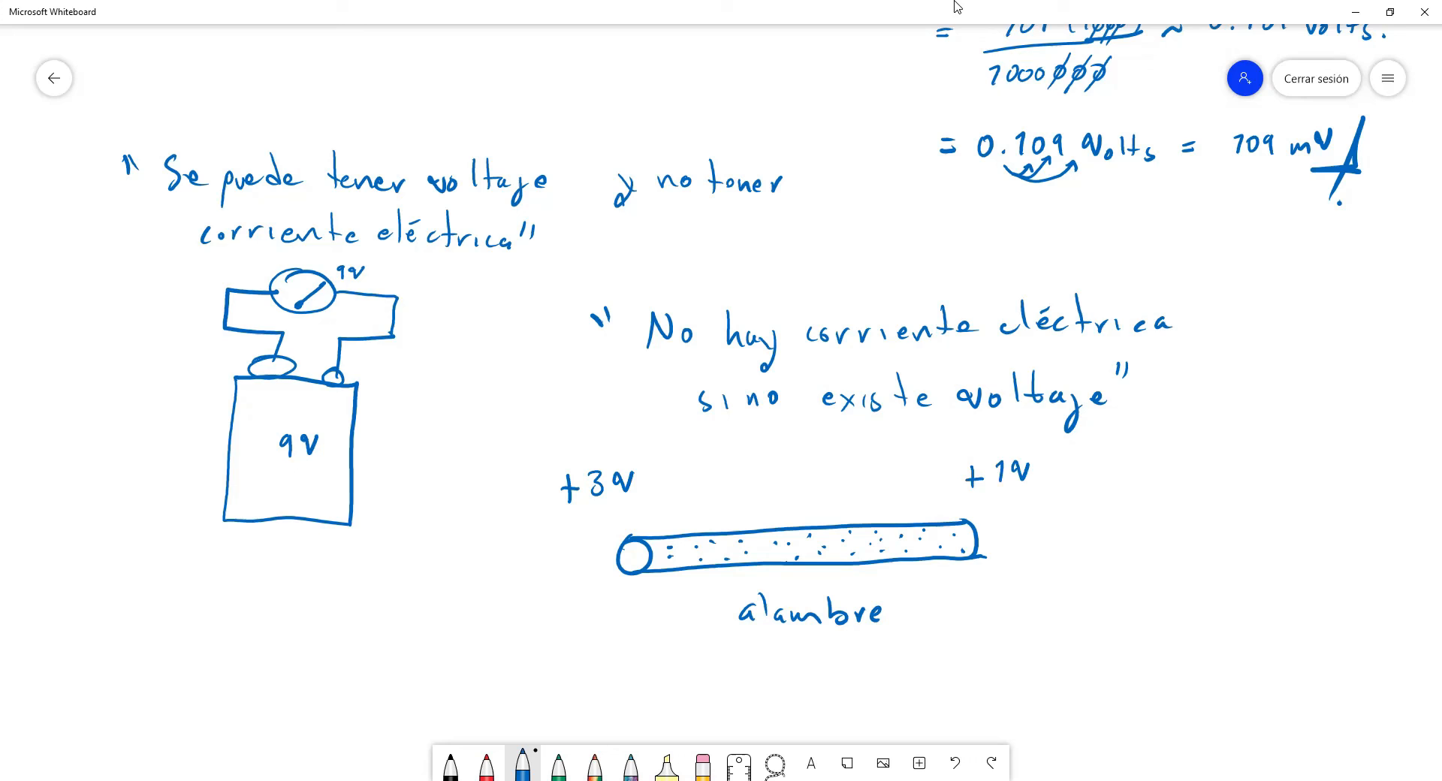
Draw a red arrow labelled "i" above the wire, pointing from the +3v end towards the +1v end.
left_click(486, 765)
left_click_drag(658, 484, 829, 493)
left_click_drag(786, 450, 787, 466)
left_click(787, 437)
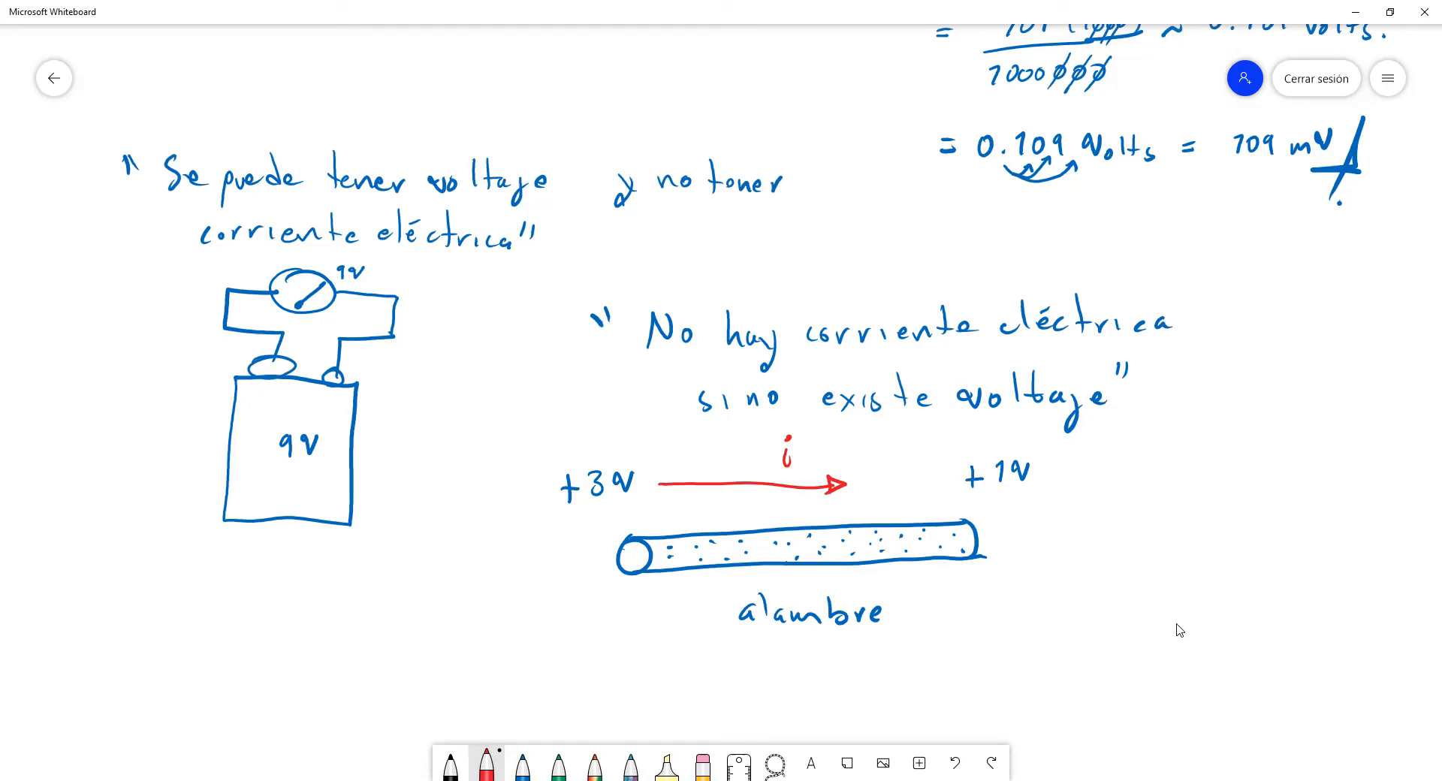
Review the Ohm's law calculation and the notes and drawings about voltage and current.
scroll(1156, 418, "up", 3)
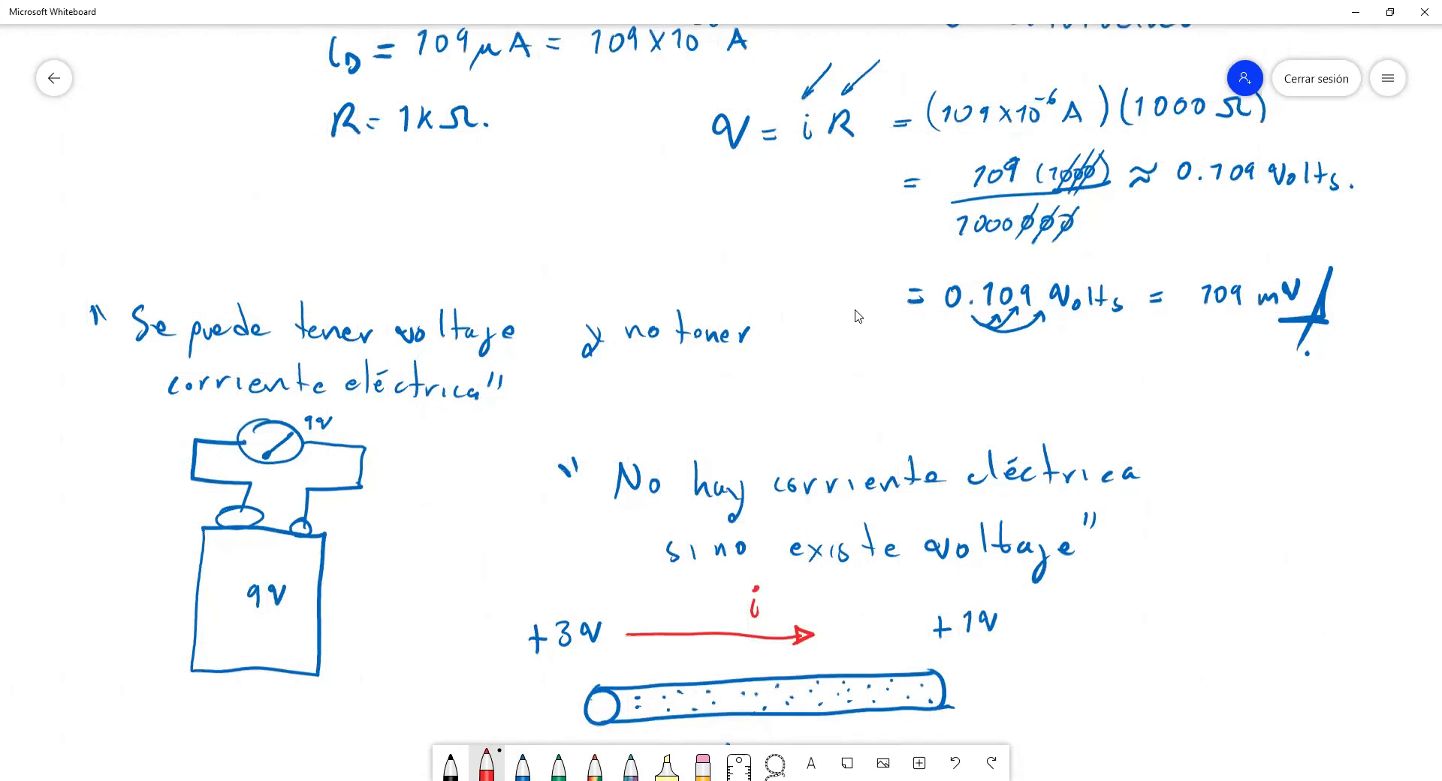
scroll(856, 312, "up", 3)
scroll(868, 360, "down", 3)
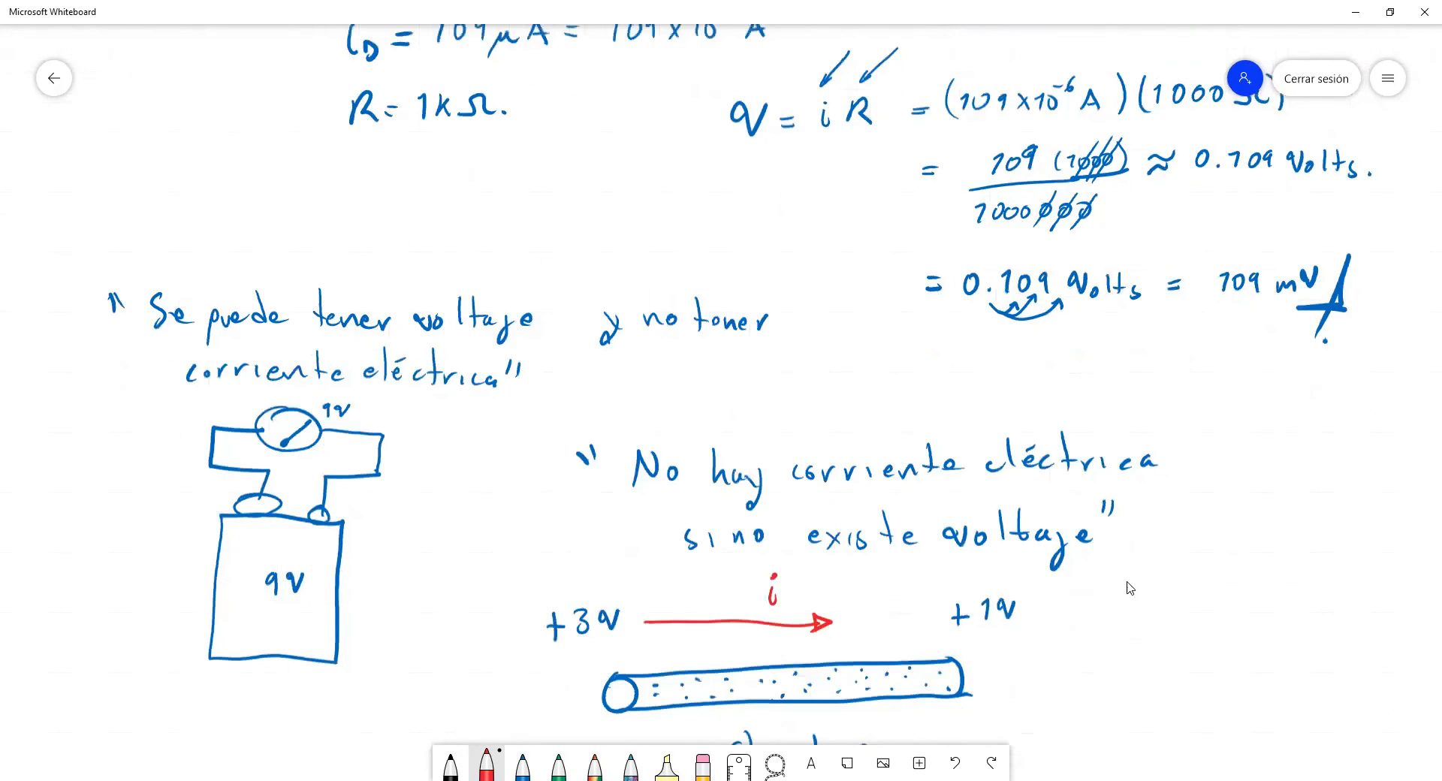
scroll(1132, 584, "down", 4)
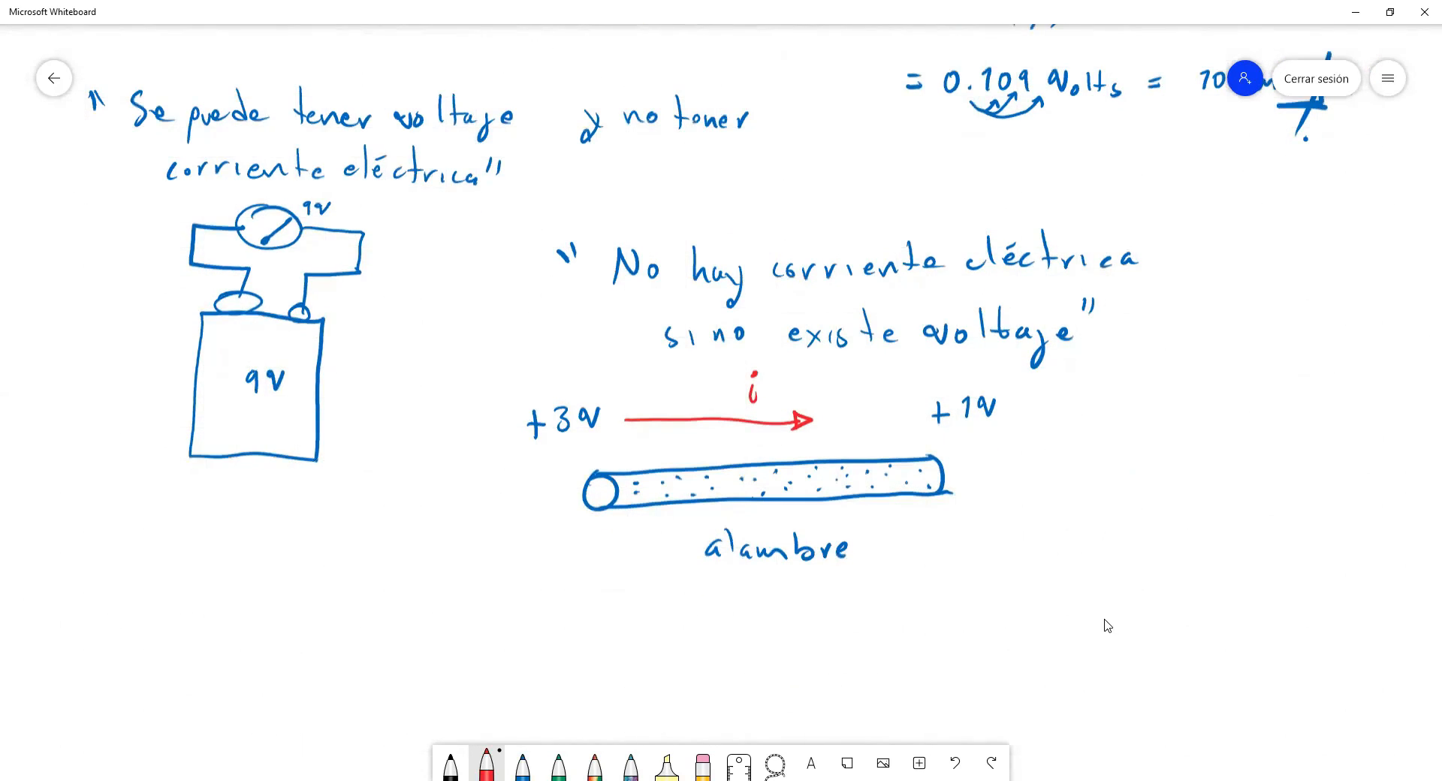
scroll(1096, 627, "down", 2)
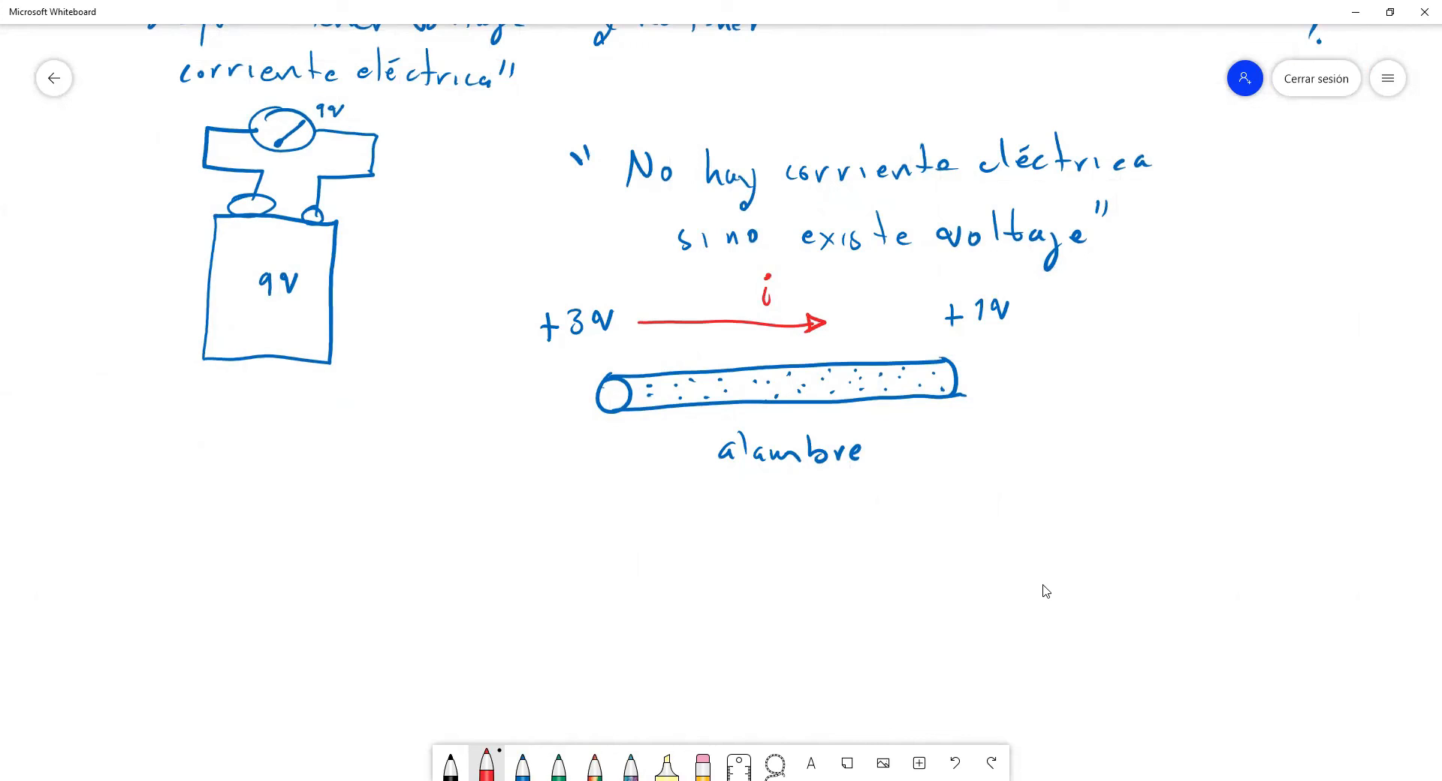
left_click(451, 764)
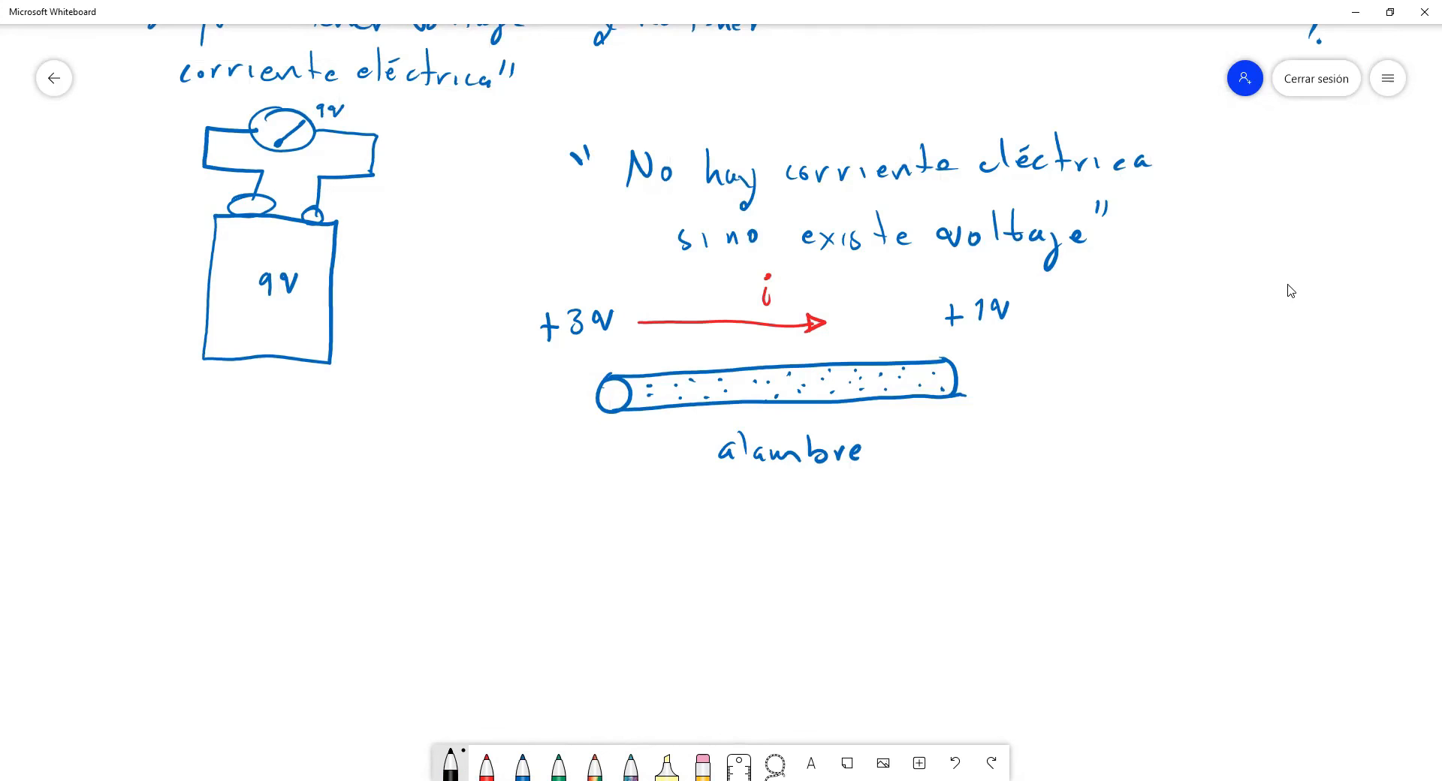
scroll(1285, 300, "up", 5)
scroll(1186, 425, "down", 3)
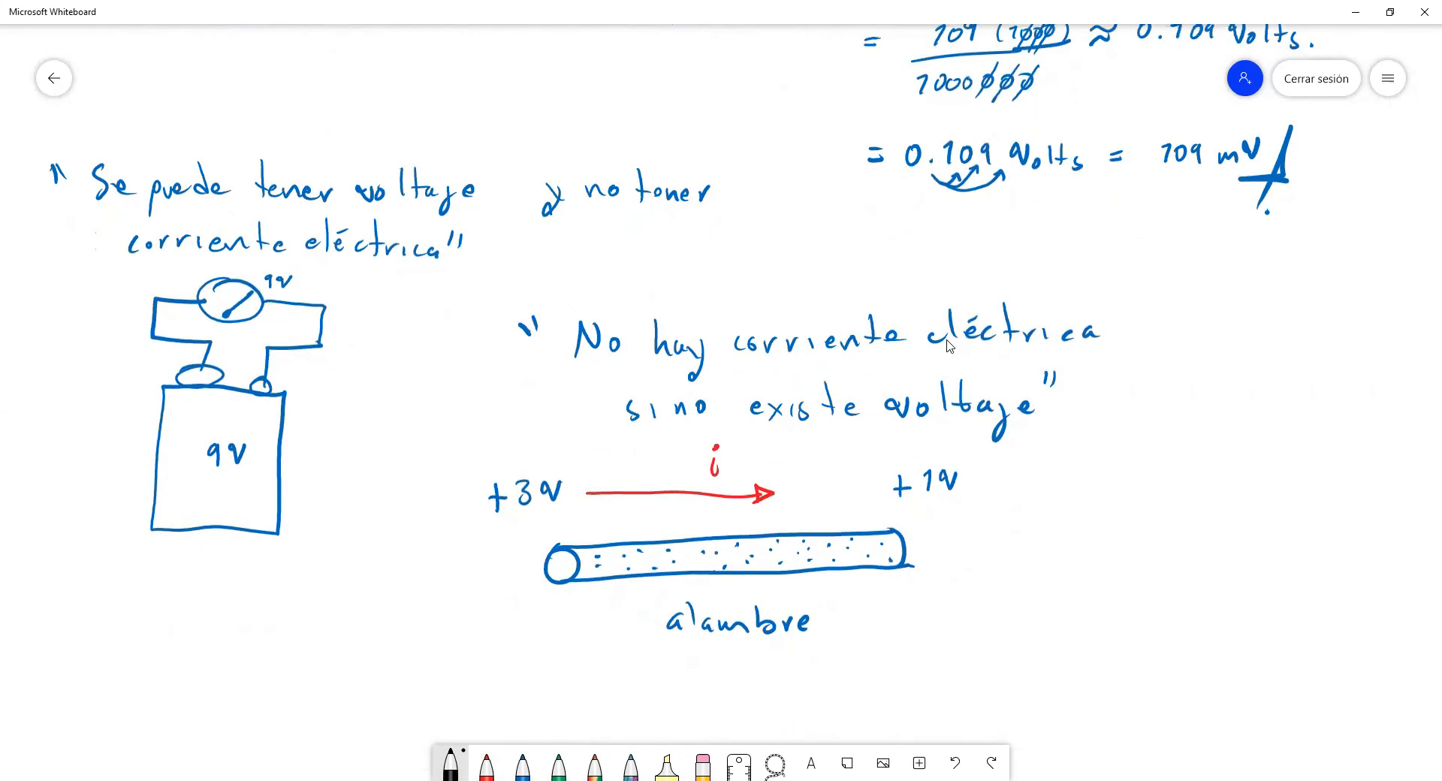
Switch to the Tinkercad circuit, stop the simulation, and close the code editor.
key("alt+Tab")
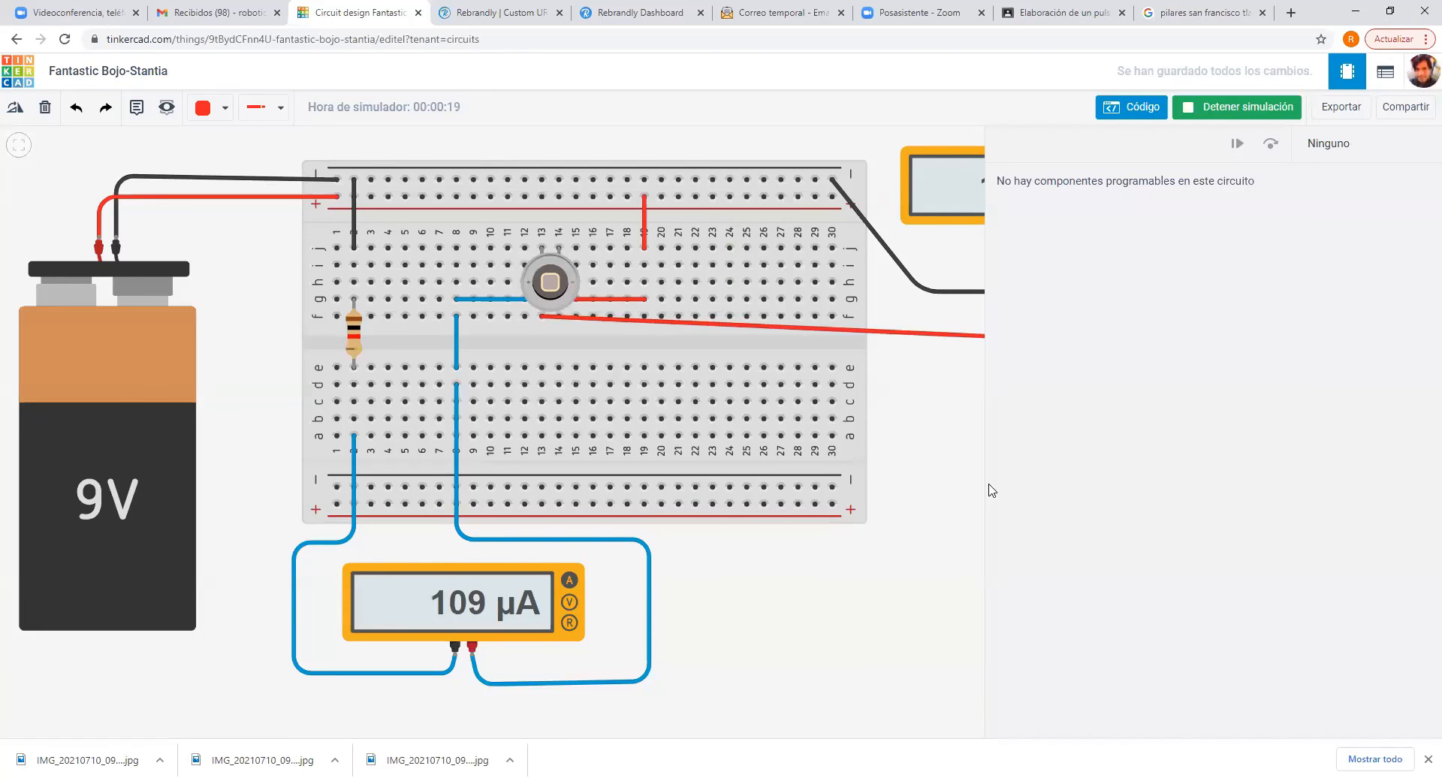
left_click(1201, 111)
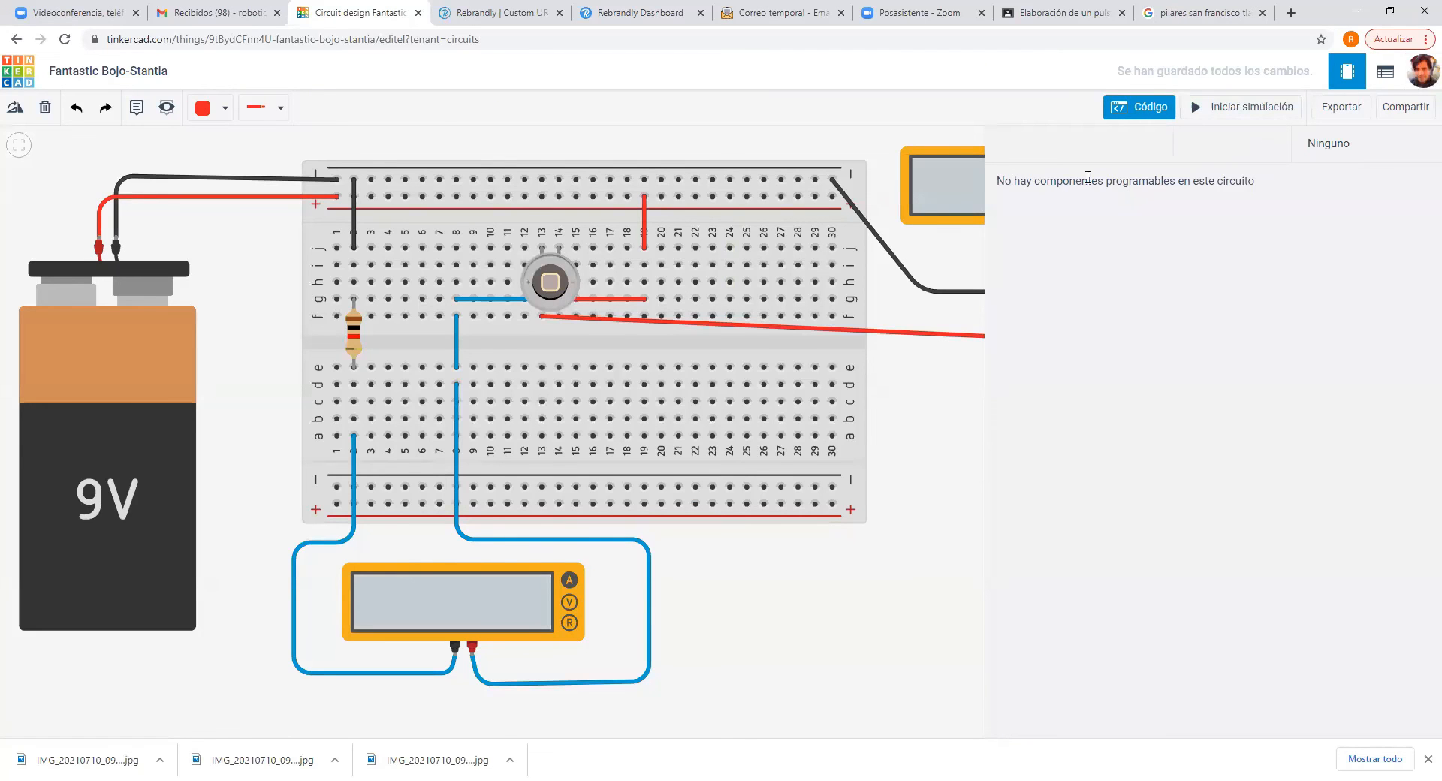
left_click(1139, 109)
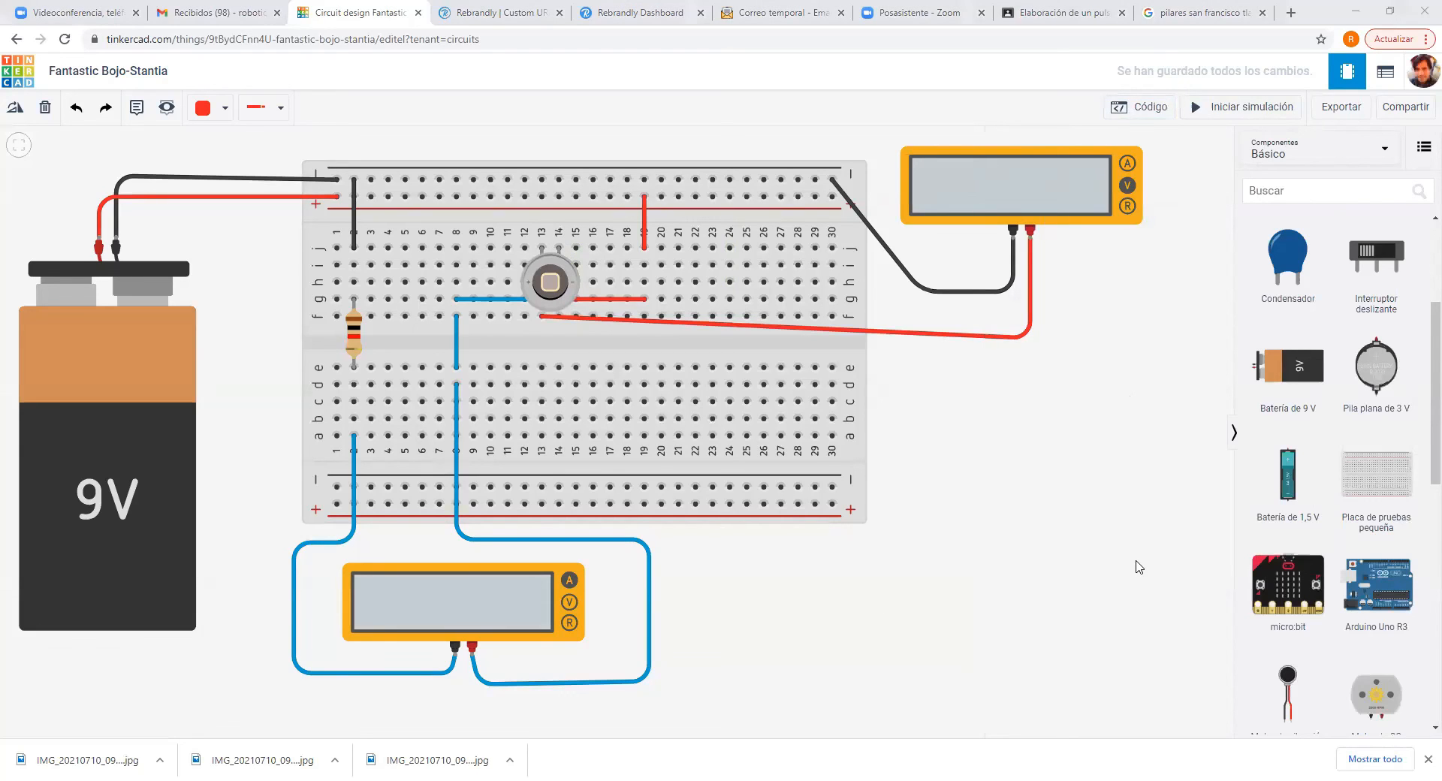
left_click(565, 290)
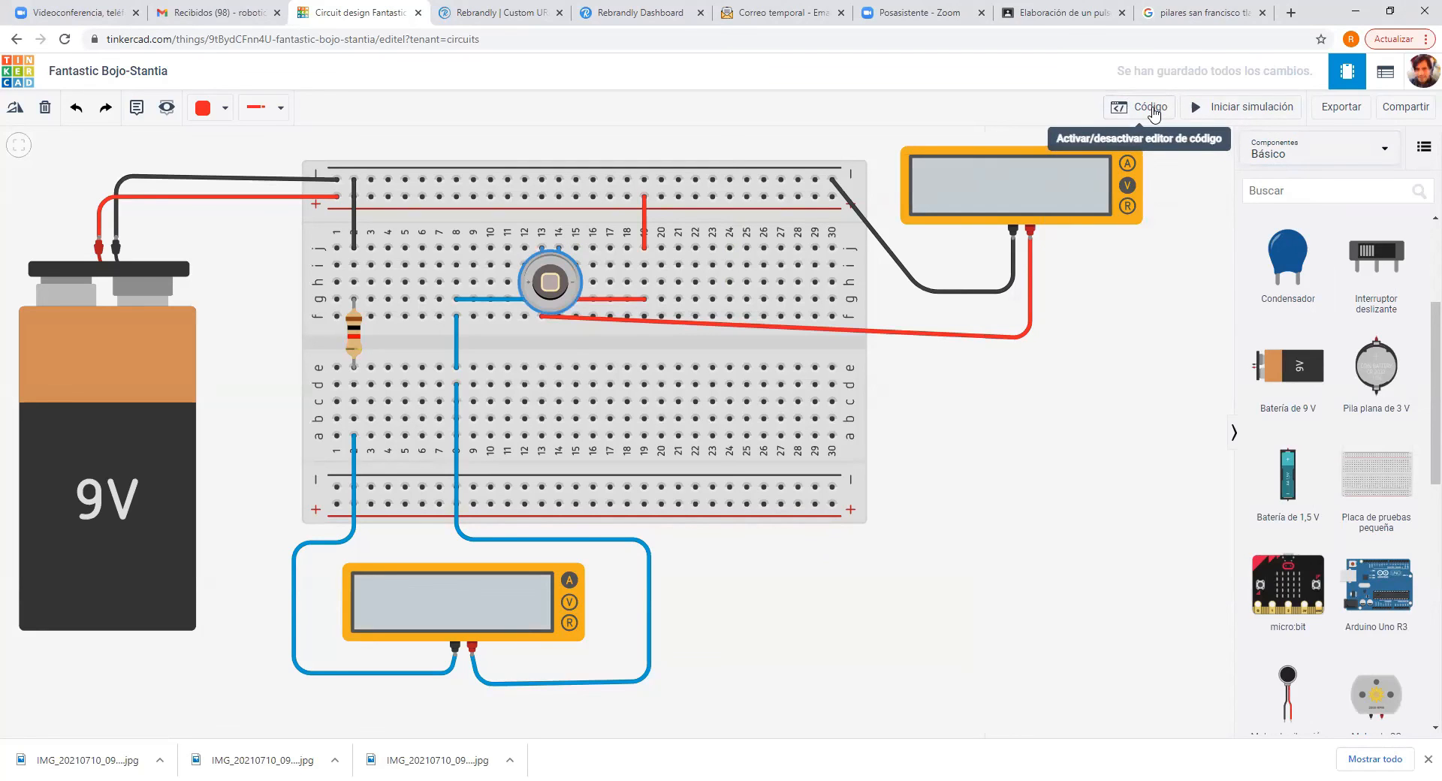
Show all available components and add an Amplificador operacional 741 to the empty workspace beside the breadboard.
left_click(1337, 158)
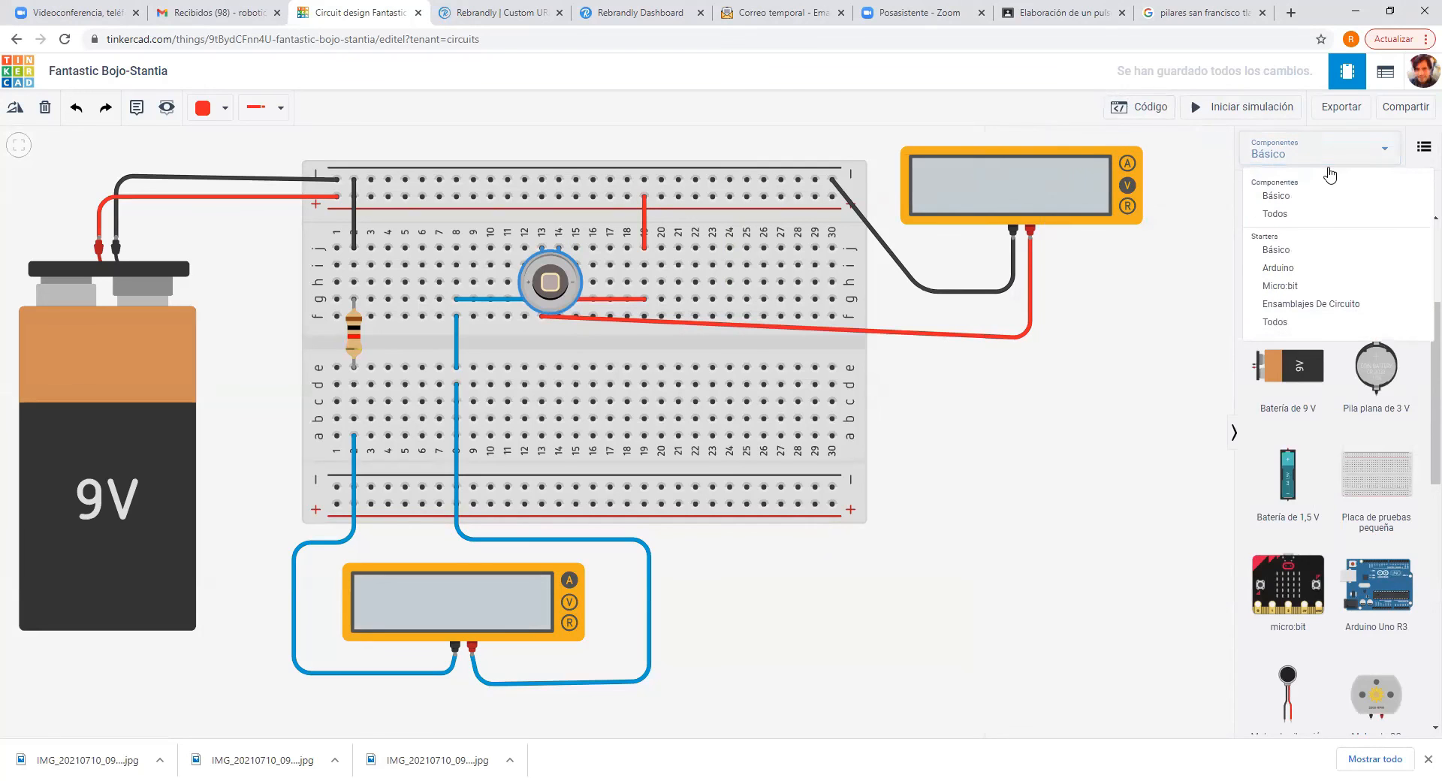
left_click(1289, 222)
scroll(1337, 372, "down", 13)
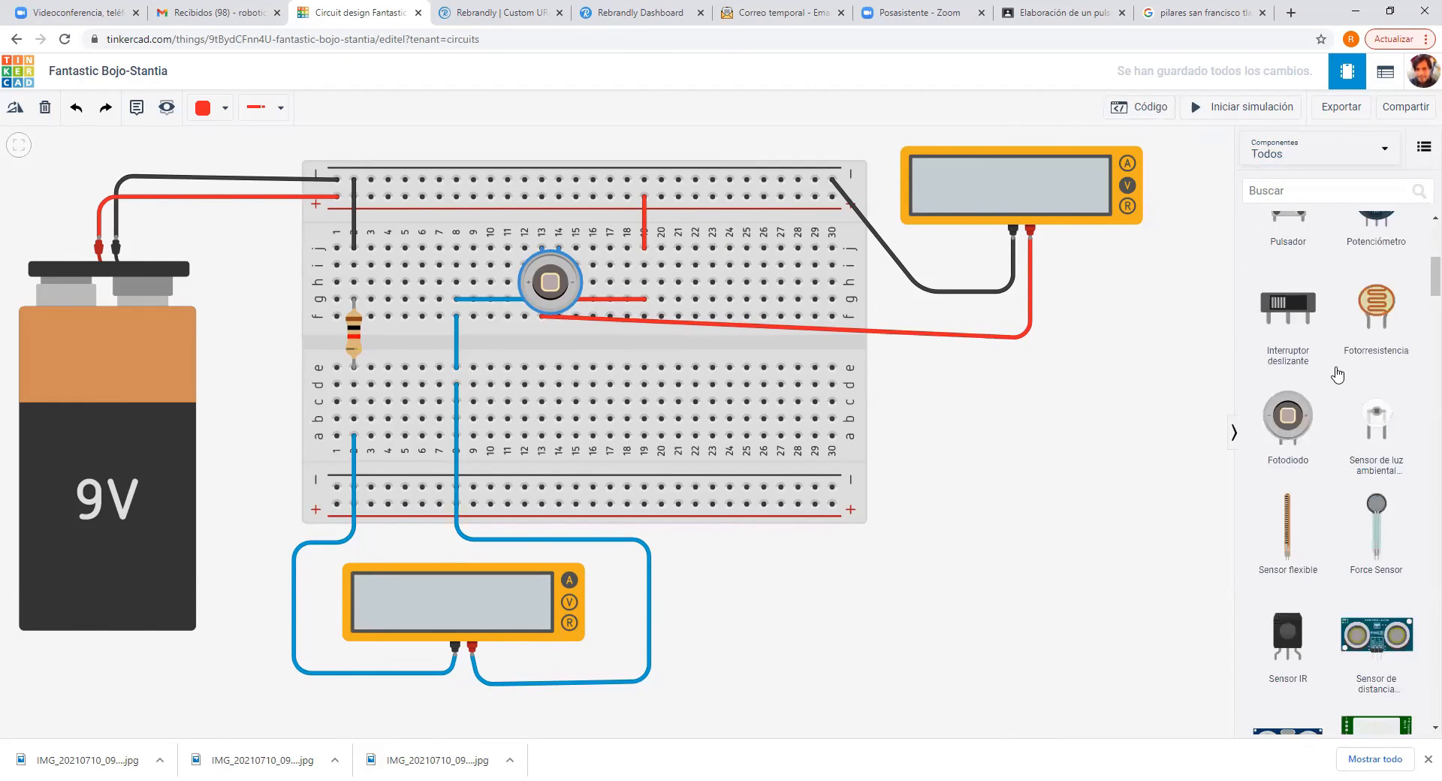
scroll(1337, 374, "down", 15)
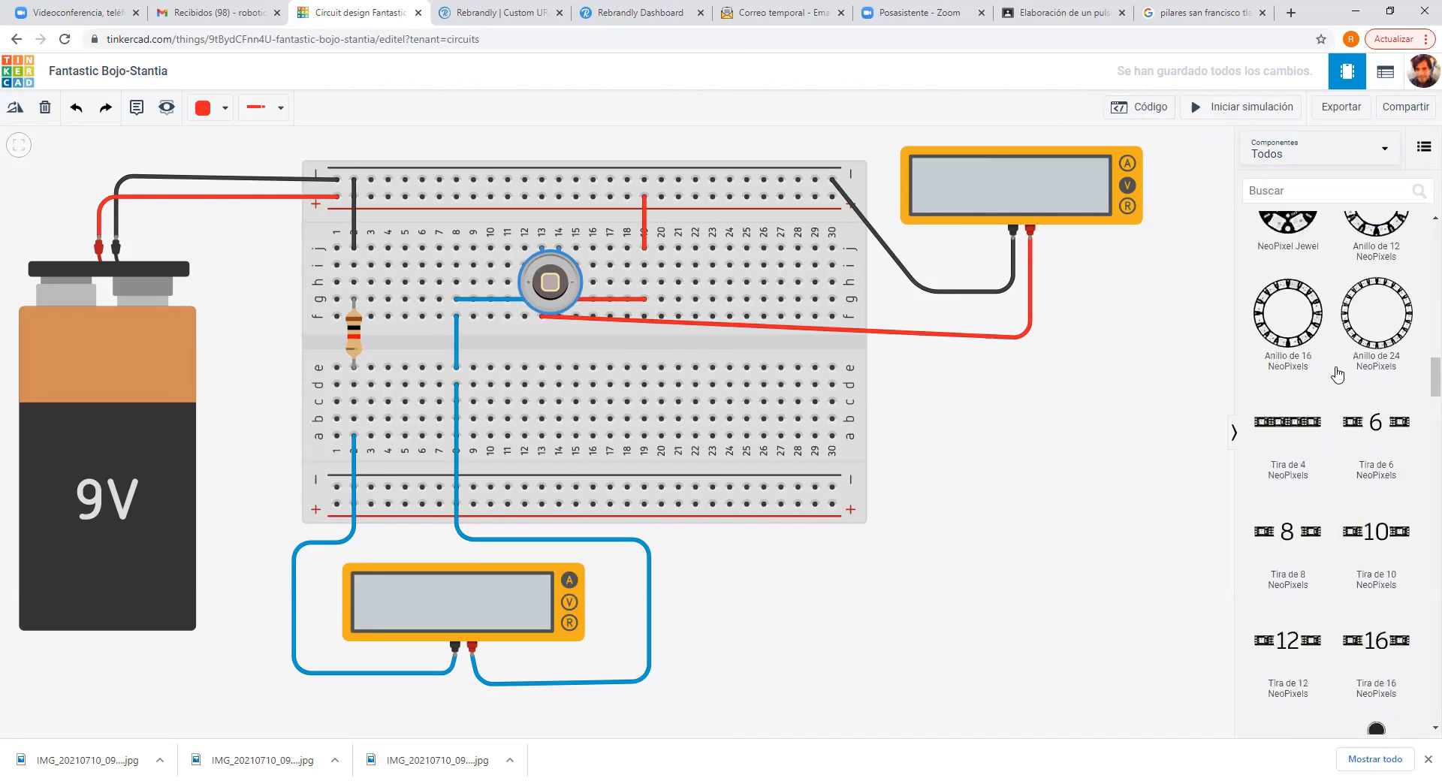
scroll(1338, 373, "down", 15)
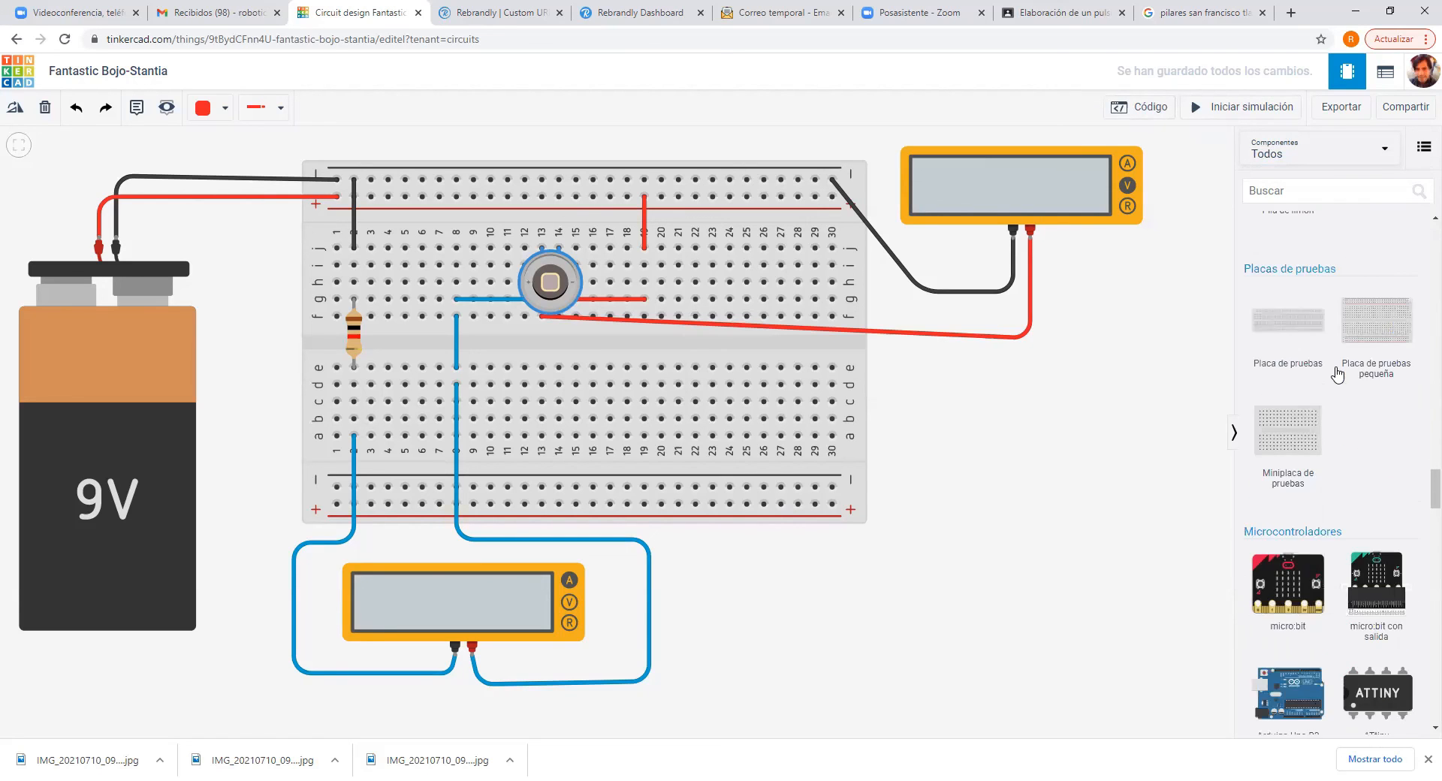
scroll(1337, 373, "down", 2)
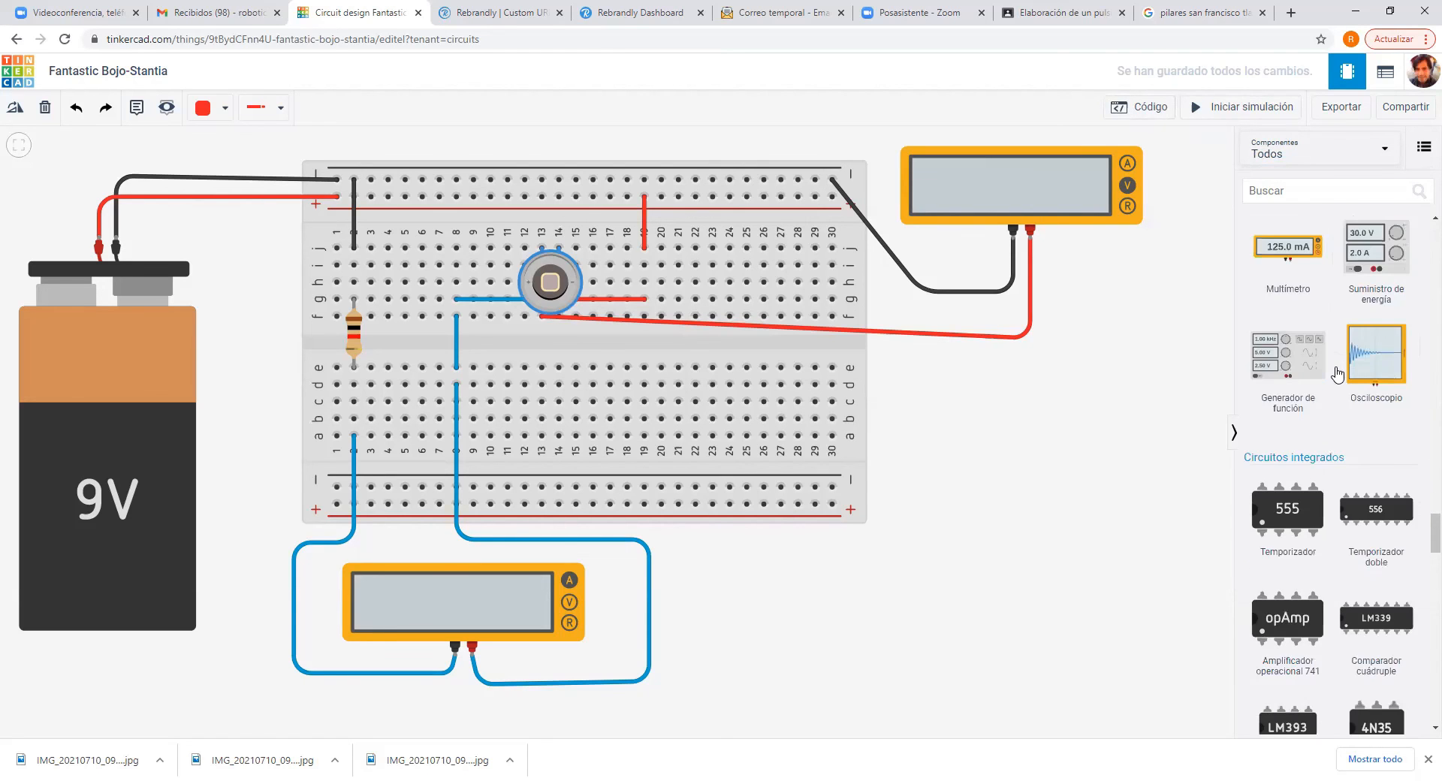
scroll(1337, 374, "down", 2)
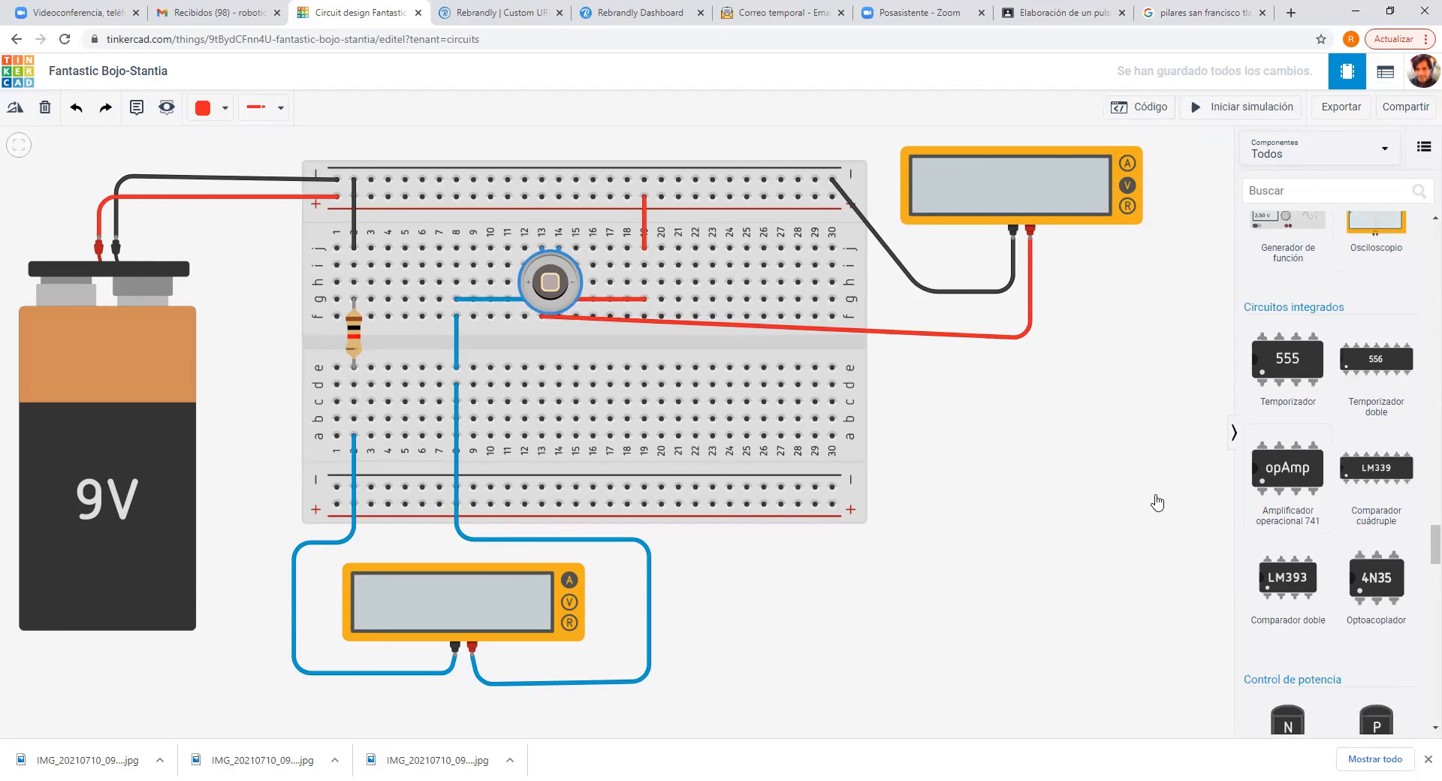
left_click(1052, 475)
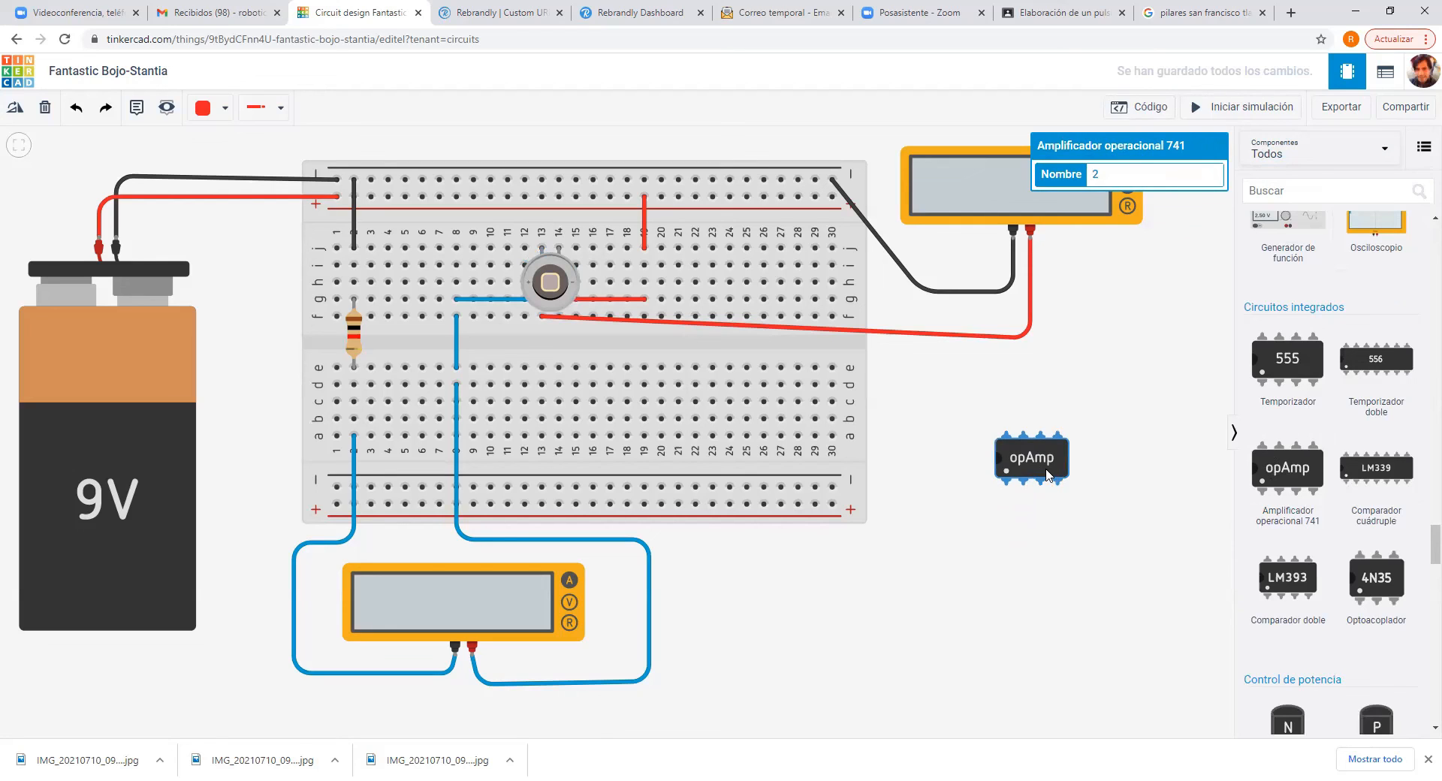
Move the 741 op-amp onto the breadboard across columns 23 to 26, with its pins in rows e and b.
left_click_drag(1025, 477, 727, 407)
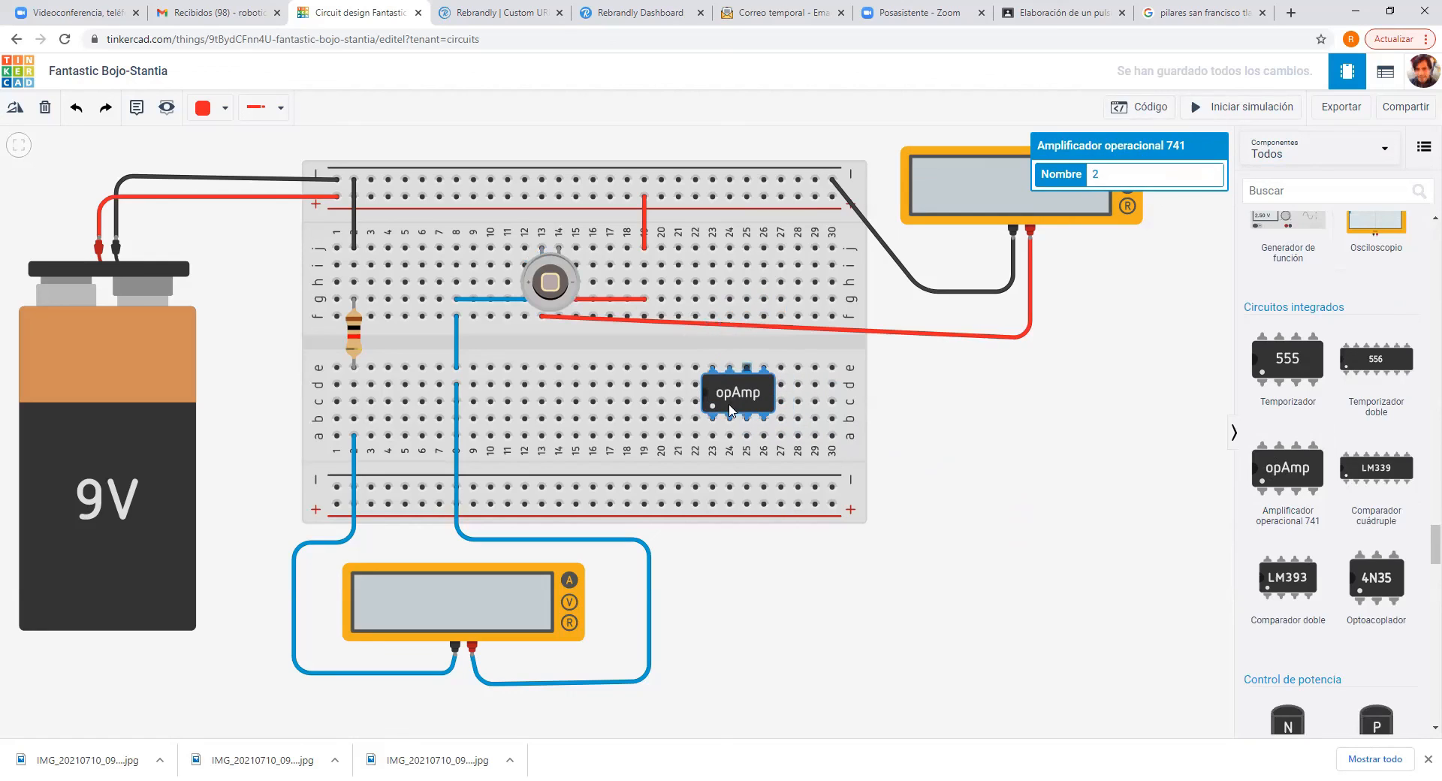
left_click(559, 286)
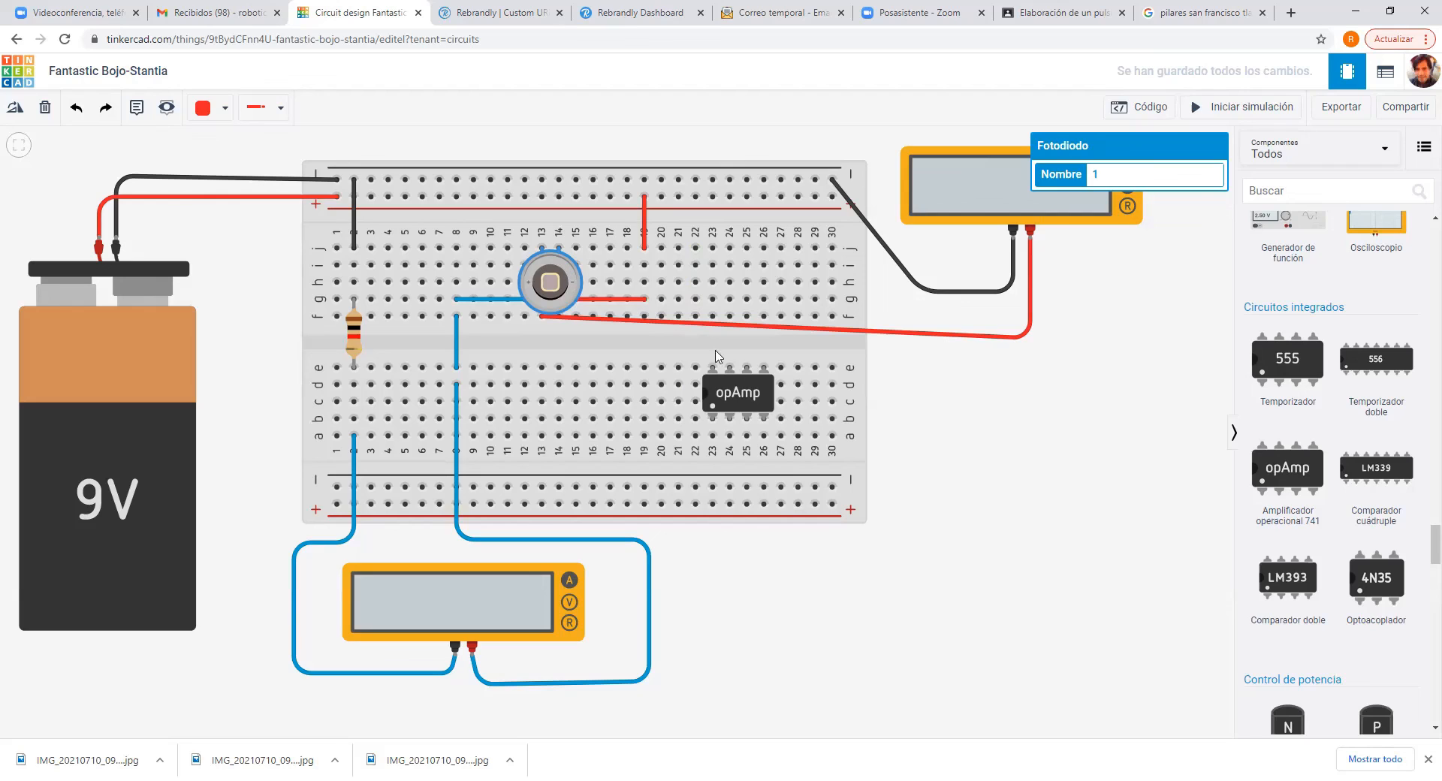
left_click(739, 408)
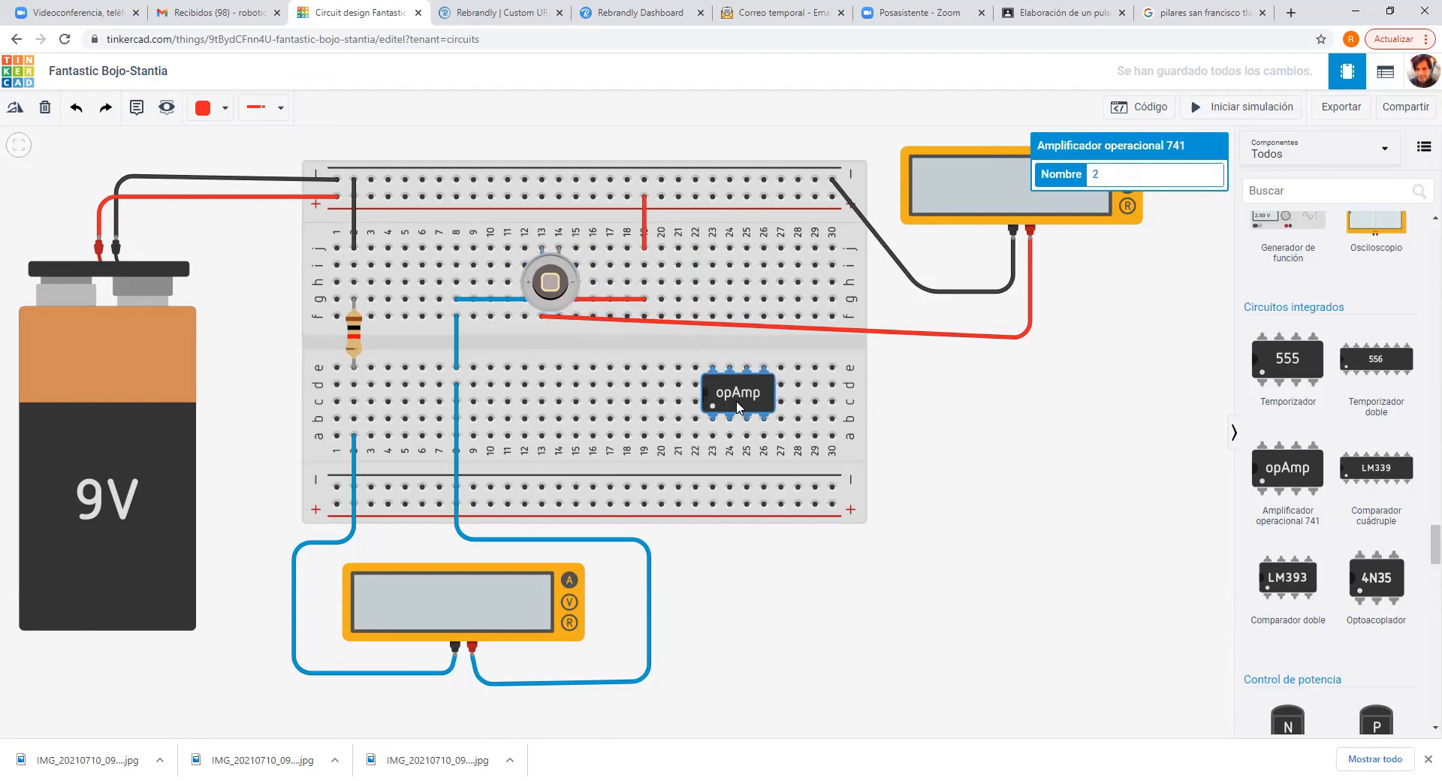